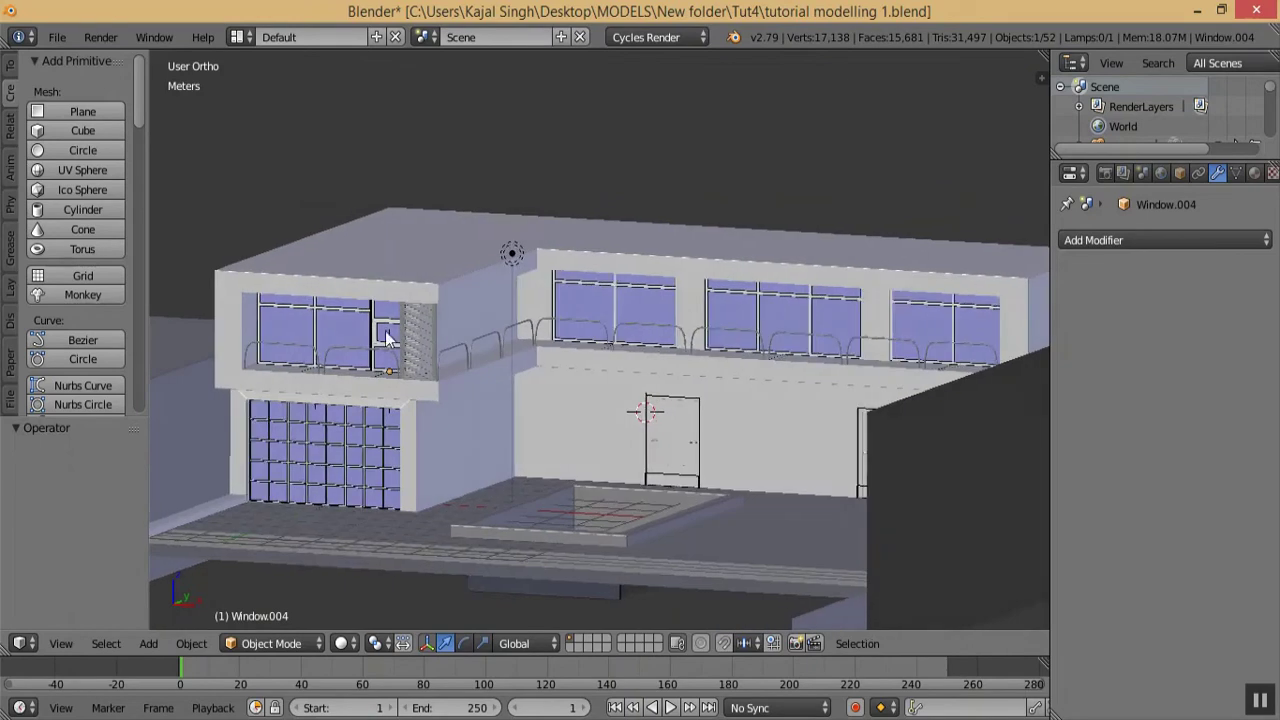
- Examine the modelled house from several angles, including its garage front and the sunken platform before the entrance
{"action": "right_click", "coordinate": [355, 438]}
{"action": "middle_click_drag", "start_coordinate": [355, 438], "coordinate": [379, 429]}
{"action": "scroll", "coordinate": [600, 505], "scroll_direction": "down", "scroll_amount": 1}
{"action": "right_click", "coordinate": [608, 506]}
{"action": "scroll", "coordinate": [608, 512], "scroll_direction": "down", "scroll_amount": 2}
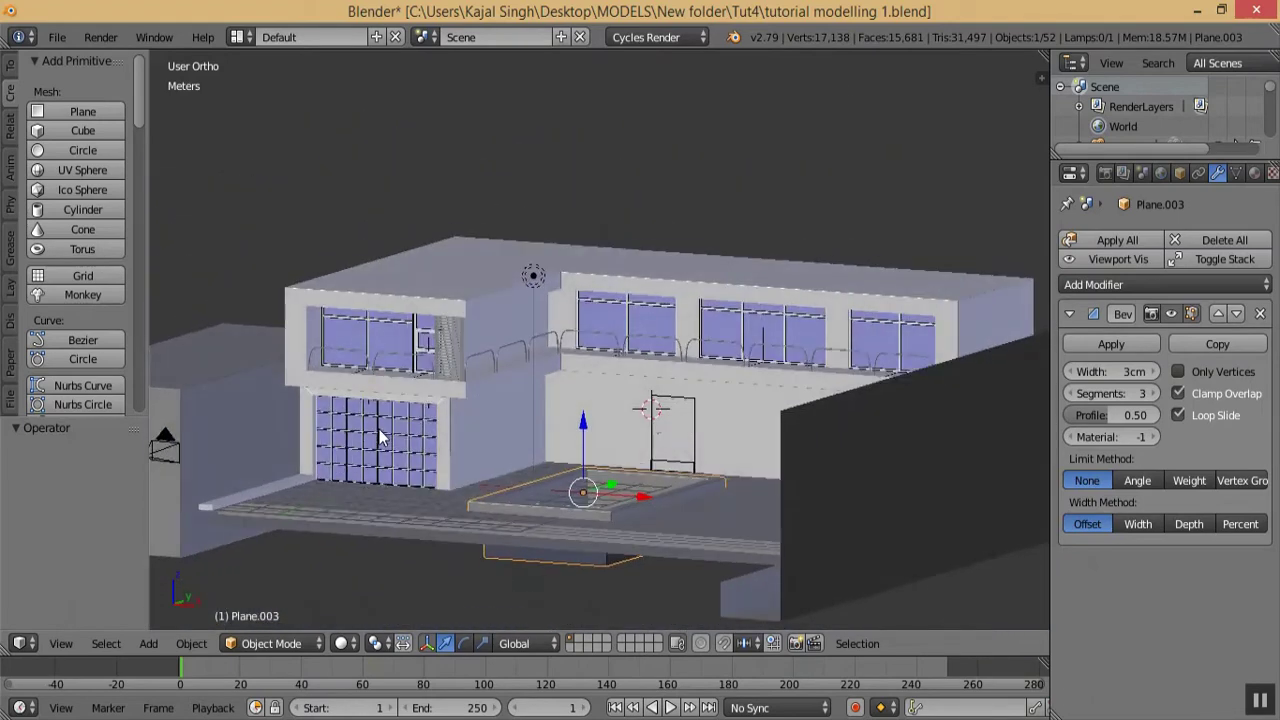
{"action": "middle_click_drag", "start_coordinate": [606, 463], "coordinate": [642, 445]}
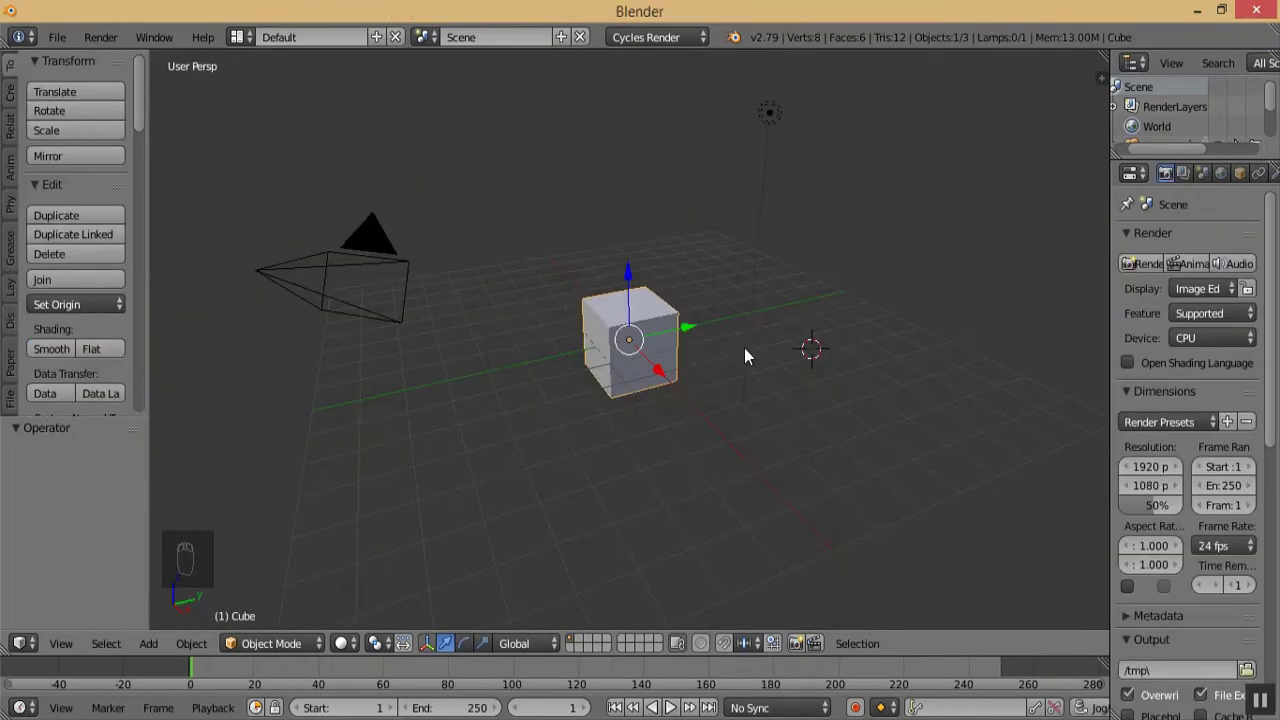
- Widen the properties editor and set the scene's length unit to Metric
{"action": "middle_click_drag", "start_coordinate": [744, 352], "coordinate": [1066, 401]}
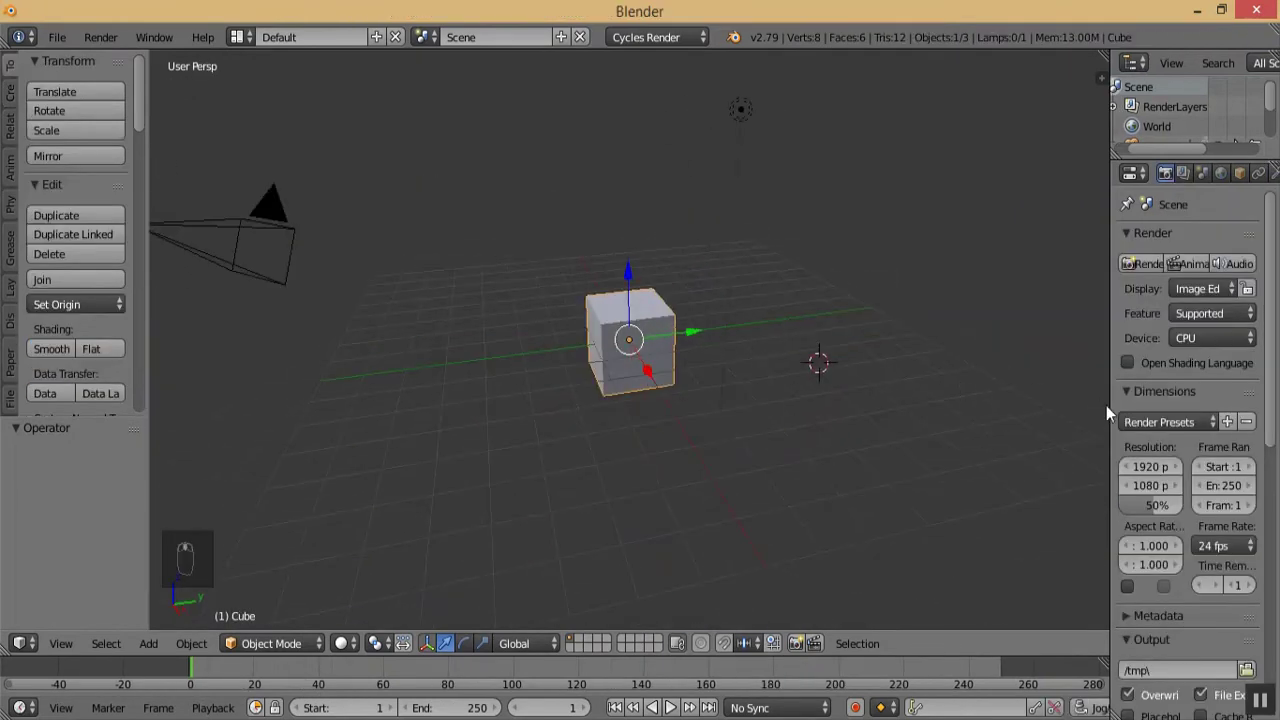
{"action": "left_click", "coordinate": [1100, 421]}
{"action": "left_click_drag", "start_coordinate": [1108, 356], "coordinate": [918, 355]}
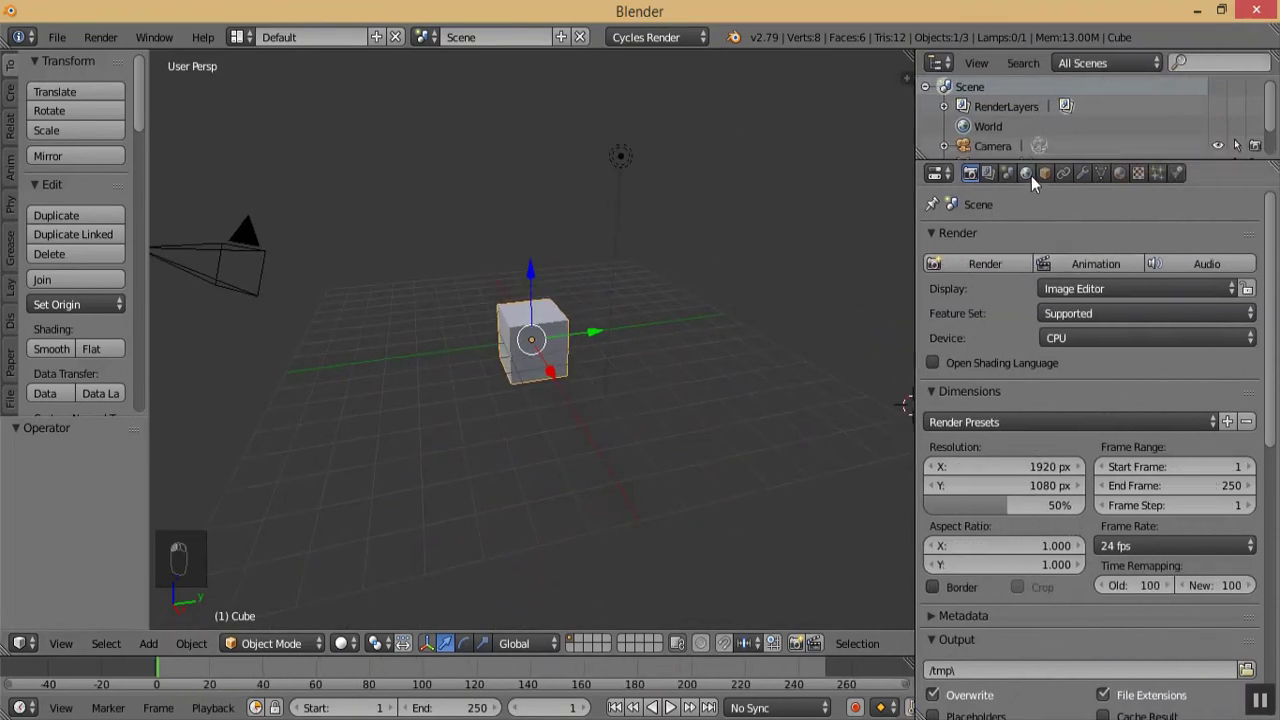
{"action": "left_click", "coordinate": [1029, 175]}
{"action": "left_click", "coordinate": [1007, 175]}
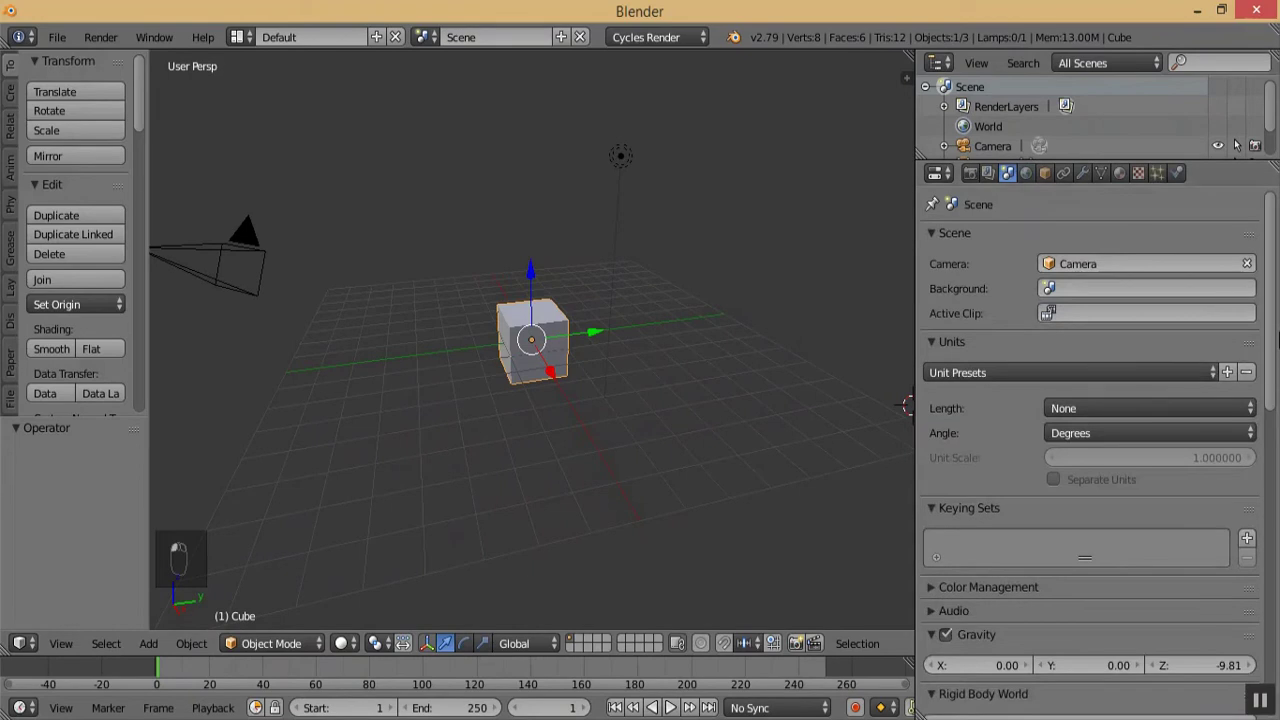
{"action": "scroll", "coordinate": [1047, 229], "scroll_direction": "down", "scroll_amount": 2}
{"action": "left_click", "coordinate": [988, 173]}
{"action": "left_click", "coordinate": [1026, 173]}
{"action": "left_click", "coordinate": [1007, 173]}
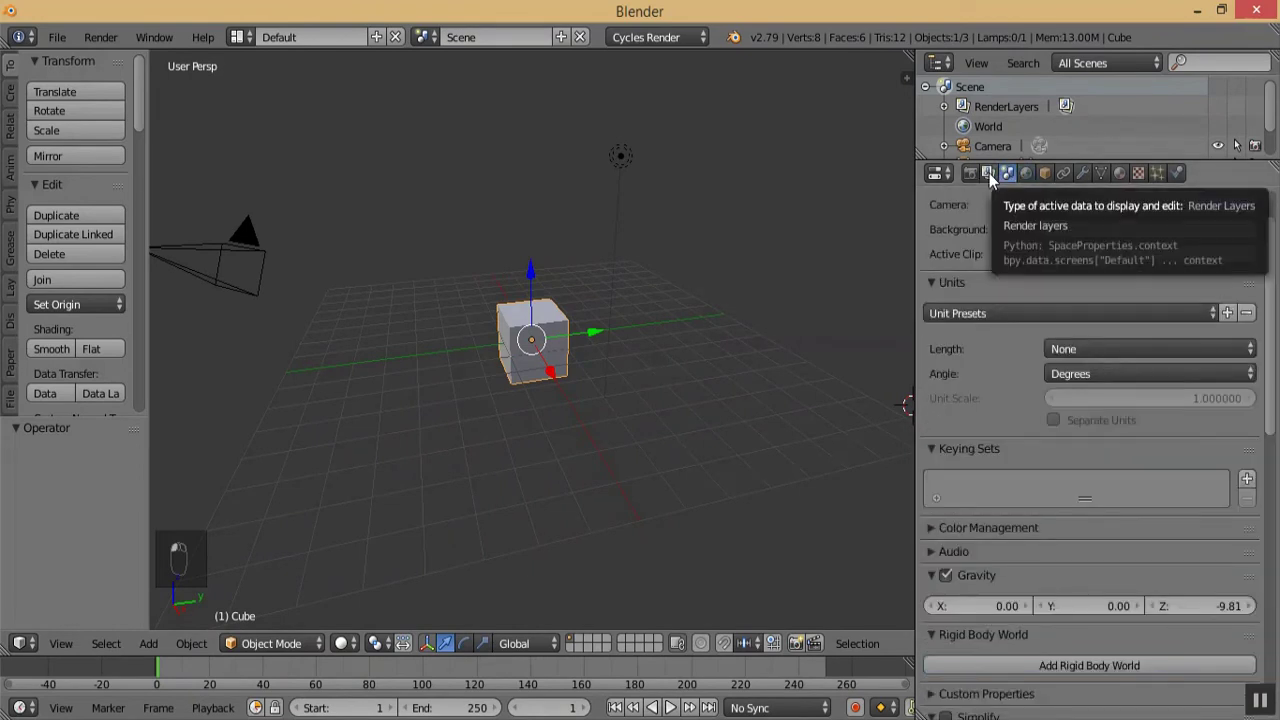
{"action": "left_click", "coordinate": [1104, 348]}
{"action": "left_click", "coordinate": [1107, 304]}
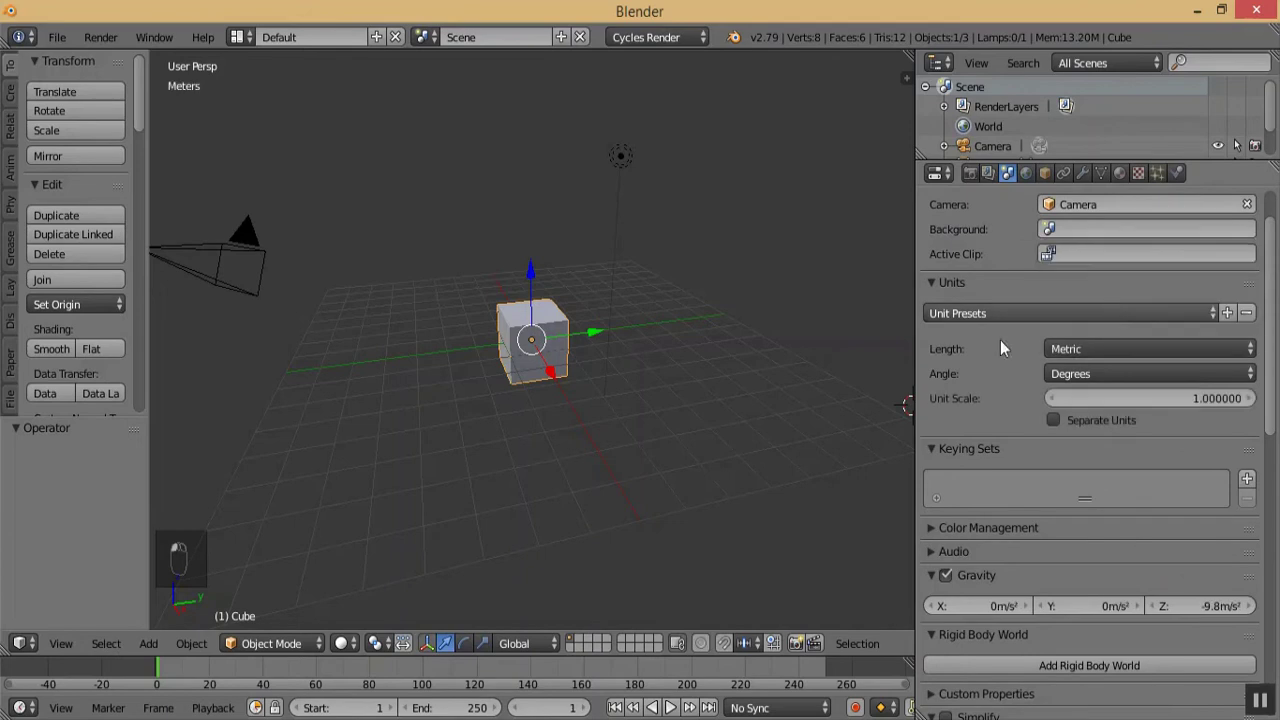
- Display the cube's transform properties beside the 3D view, with its dimensions in sight
{"action": "middle_click_drag", "start_coordinate": [684, 362], "coordinate": [651, 359]}
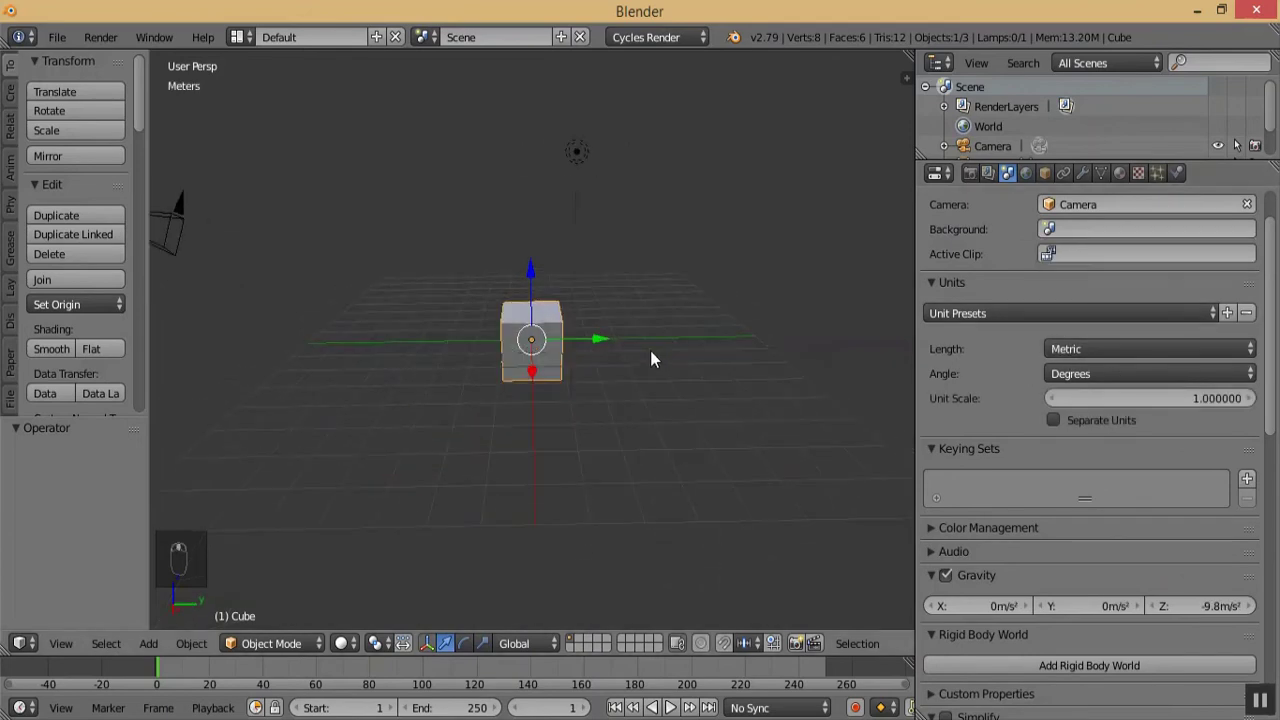
{"action": "key", "text": "m"}
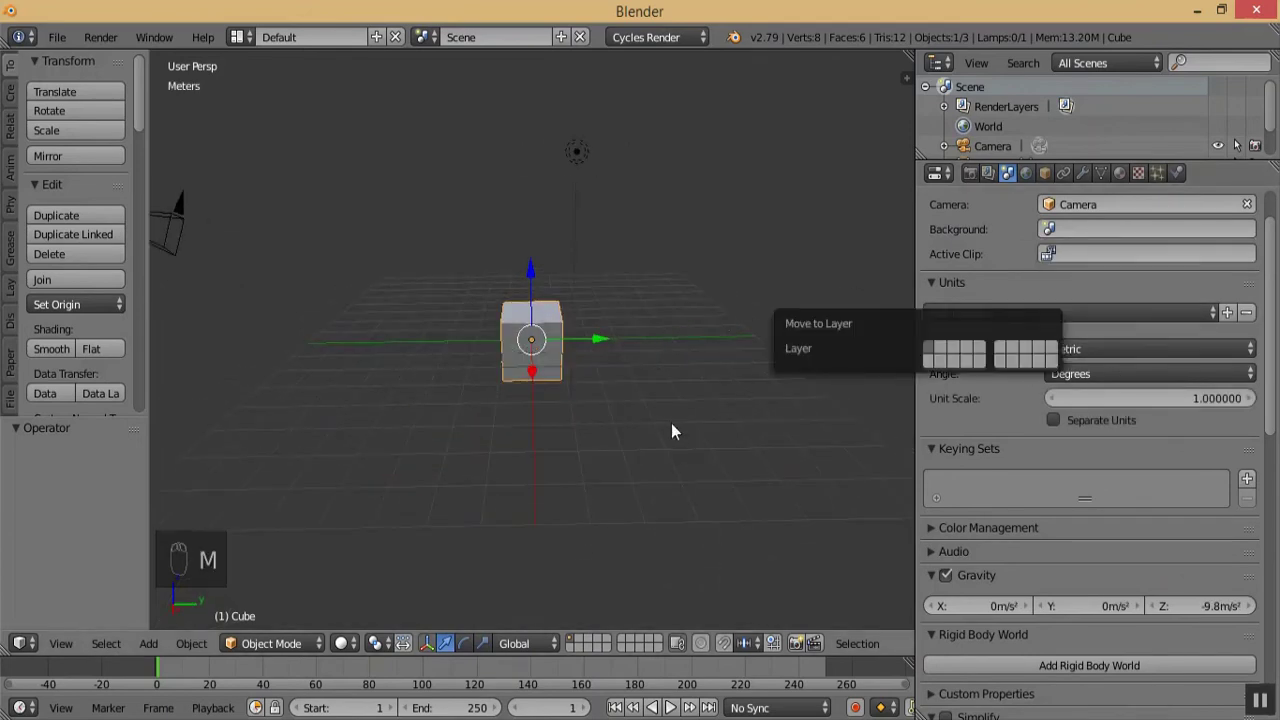
{"action": "left_click", "coordinate": [664, 463]}
{"action": "key", "text": "n"}
{"action": "mouse_move", "coordinate": [906, 428]}
{"action": "left_mouse_down"}
{"action": "mouse_move", "coordinate": [907, 239]}
{"action": "mouse_move", "coordinate": [922, 176]}
{"action": "mouse_move", "coordinate": [909, 122]}
{"action": "left_mouse_up"}
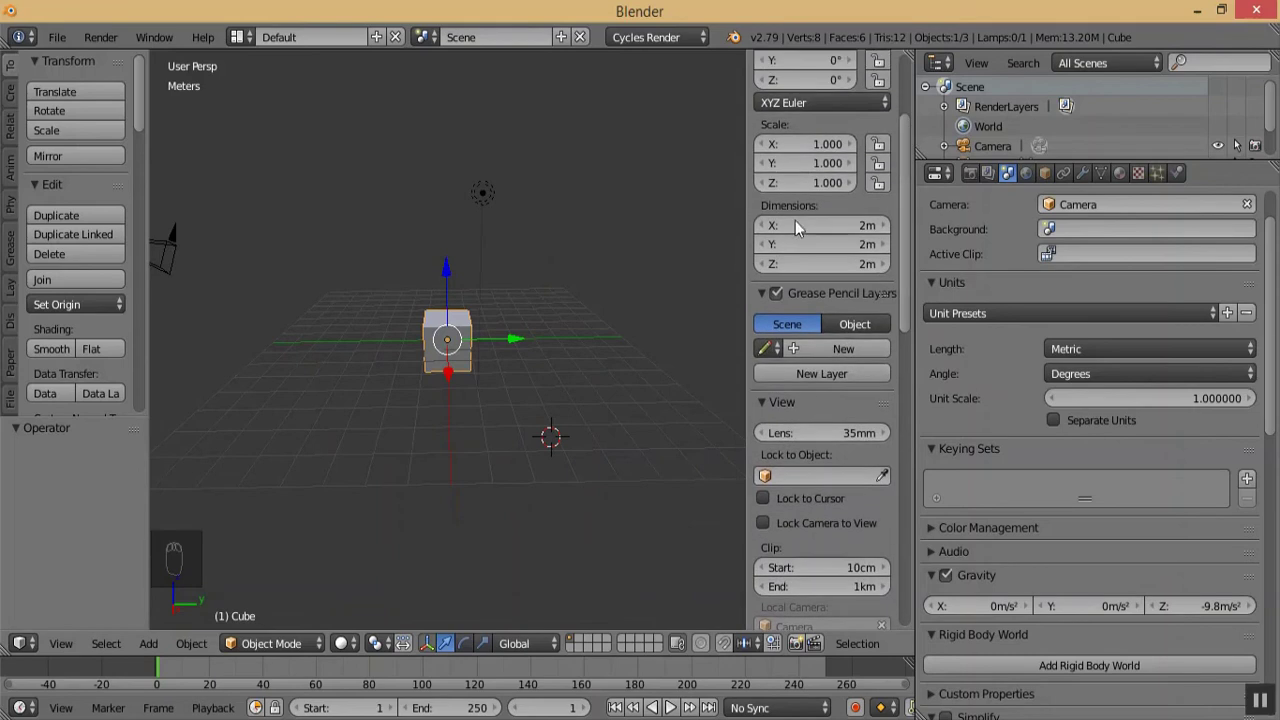
- Switch to the front orthographic view and put the cube into Edit Mode
{"action": "middle_click_drag", "start_coordinate": [486, 318], "coordinate": [593, 308]}
{"action": "key", "text": "KP_1"}
{"action": "key", "text": "KP_5"}
{"action": "key", "text": "KP_Add"}
{"action": "key", "text": "KP_Add"}
{"action": "key", "text": "KP_Add"}
{"action": "key", "text": "KP_Add"}
{"action": "key", "text": "KP_Add"}
{"action": "key", "text": "KP_Add"}
{"action": "key", "text": "KP_Add"}
{"action": "key", "text": "KP_Add"}
{"action": "key", "text": "KP_Add"}
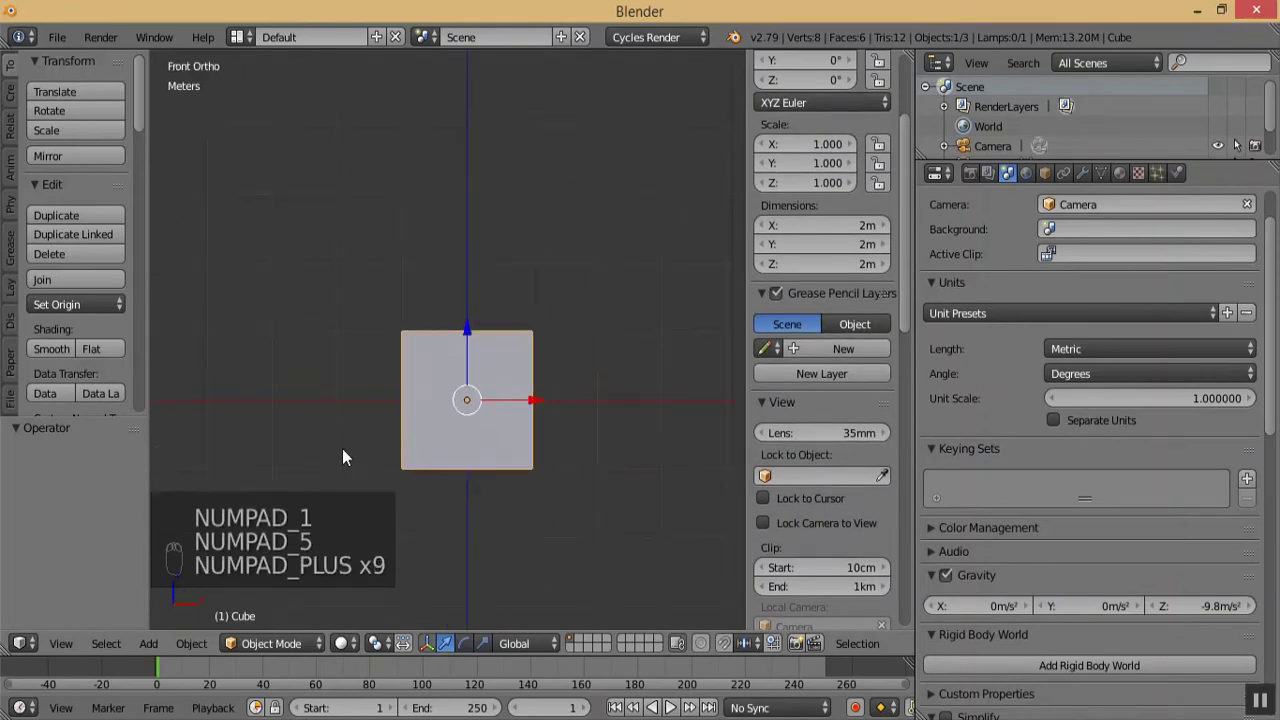
{"action": "key", "text": "KP_Subtract"}
{"action": "key", "text": "KP_Add"}
{"action": "key", "text": "KP_Add"}
{"action": "key", "text": "KP_Add"}
{"action": "key", "text": "KP_Subtract"}
{"action": "key", "text": "KP_Add"}
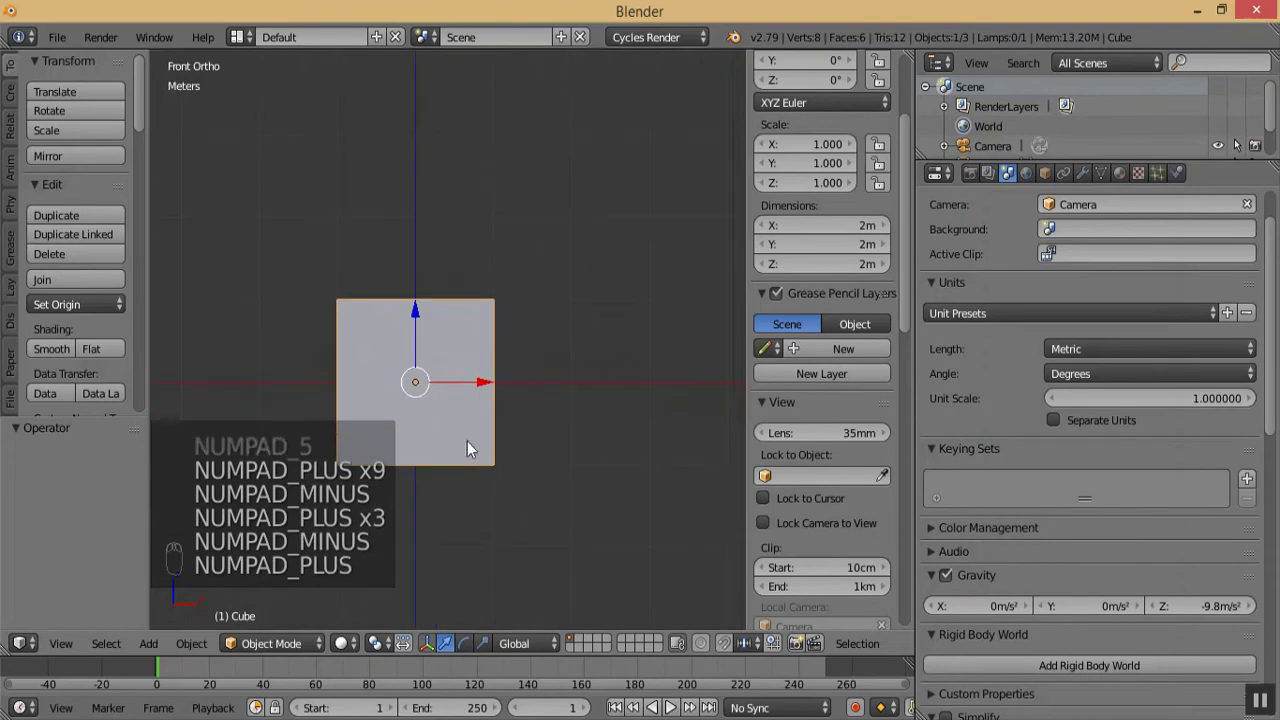
{"action": "left_click", "coordinate": [270, 643]}
{"action": "left_click", "coordinate": [303, 592]}
{"action": "left_click", "coordinate": [291, 598]}
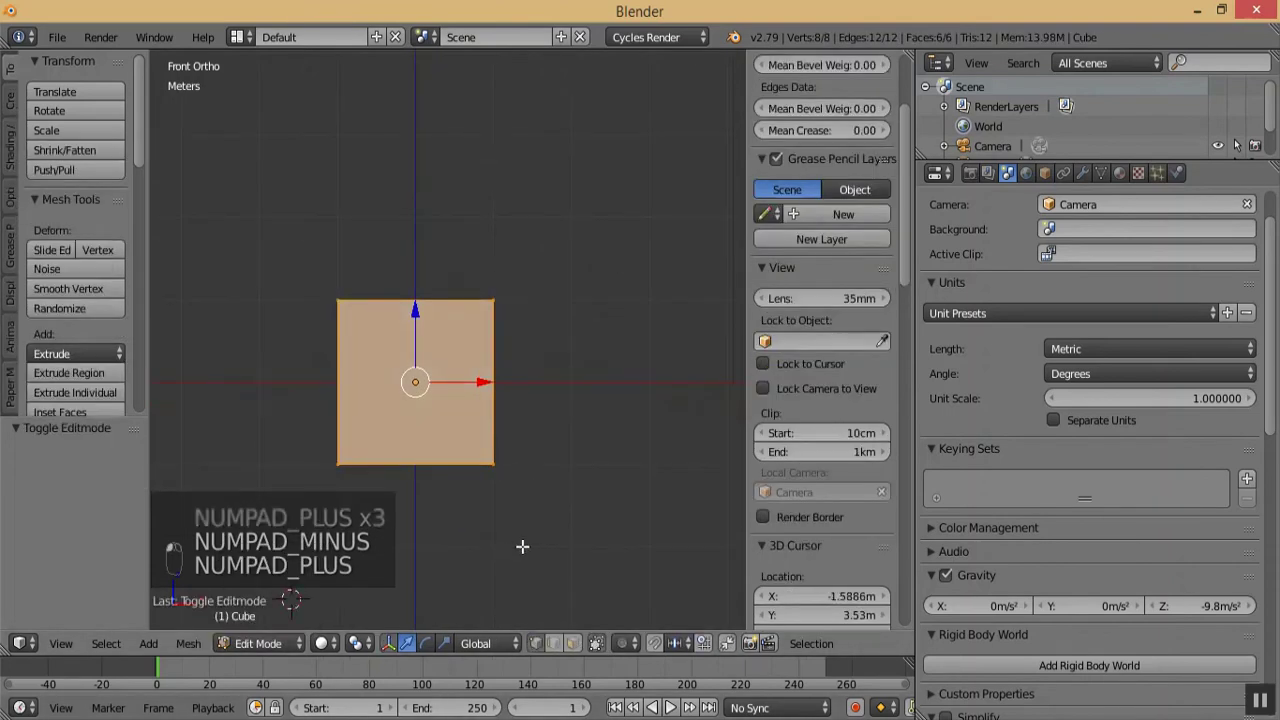
- Move all of the cube's geometry up 1 m along Z and return to Object Mode
{"action": "key", "text": "g"}
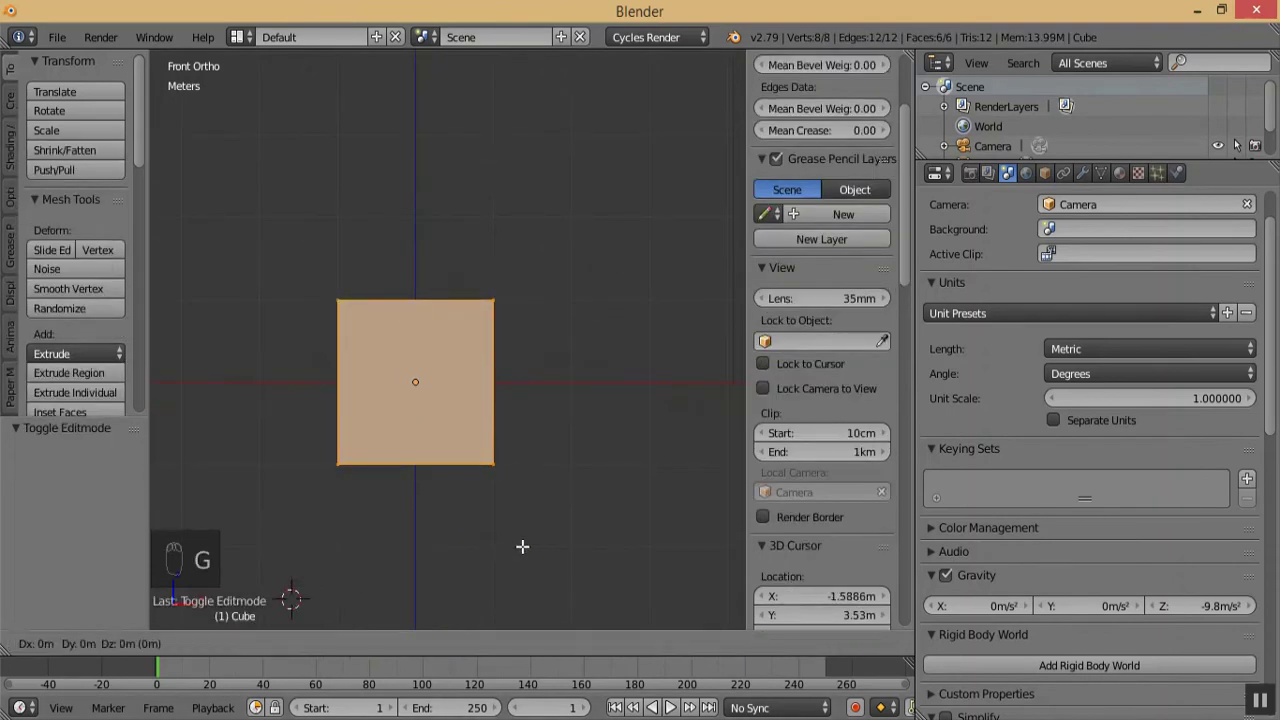
{"action": "key", "text": "z"}
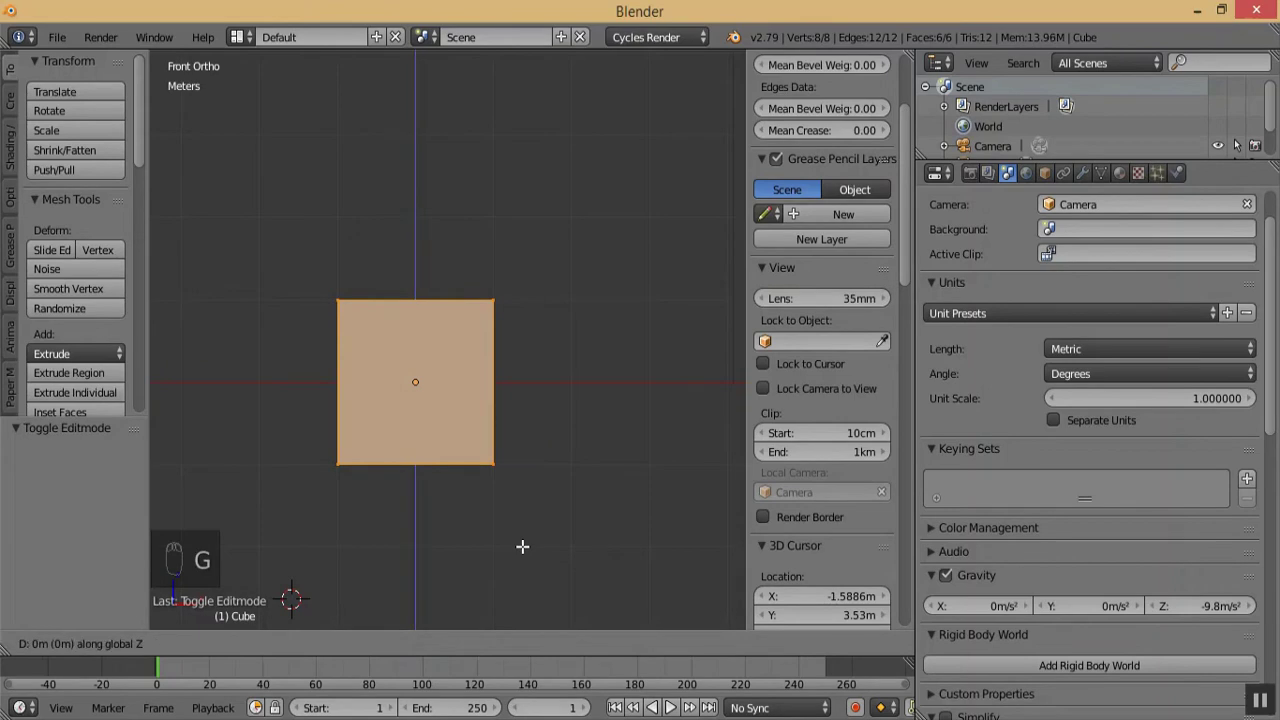
{"action": "key", "text": "1"}
{"action": "key", "text": "Return"}
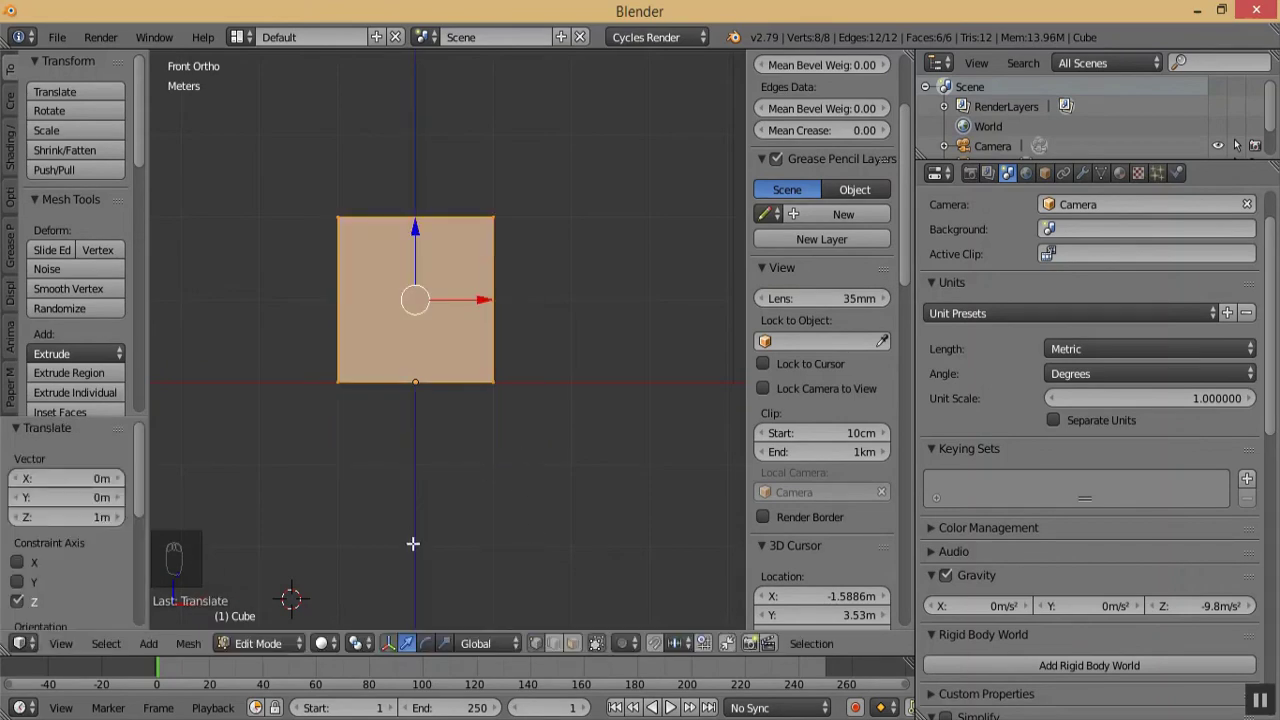
{"action": "left_click", "coordinate": [270, 643]}
{"action": "left_click", "coordinate": [291, 628]}
- Inspect the position of the cube's base relative to its origin, from an angle and from the front
{"action": "middle_click_drag", "start_coordinate": [560, 400], "coordinate": [668, 389]}
{"action": "key", "text": "KP_1"}
{"action": "key", "text": "KP_Subtract"}
{"action": "key", "text": "KP_Add"}
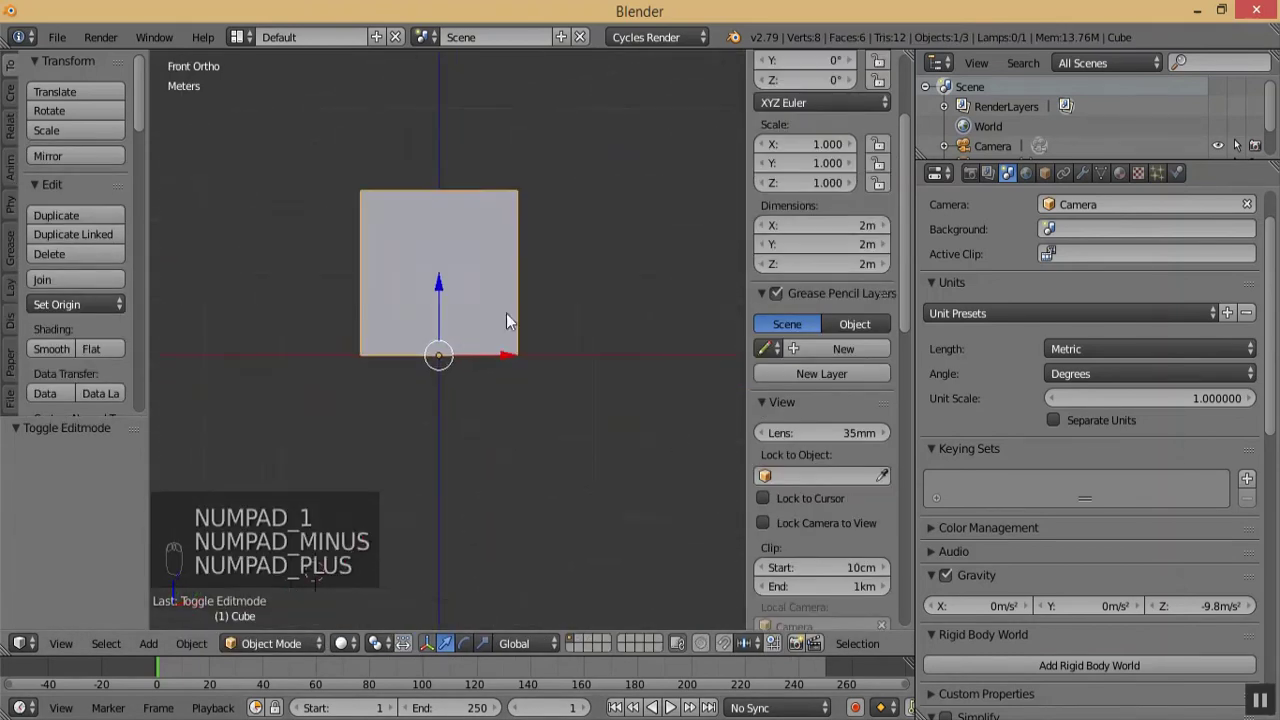
{"action": "key", "text": "KP_Subtract"}
{"action": "key", "text": "KP_Subtract"}
{"action": "key", "text": "KP_Add"}
{"action": "key", "text": "KP_Add"}
{"action": "key", "text": "KP_Add"}
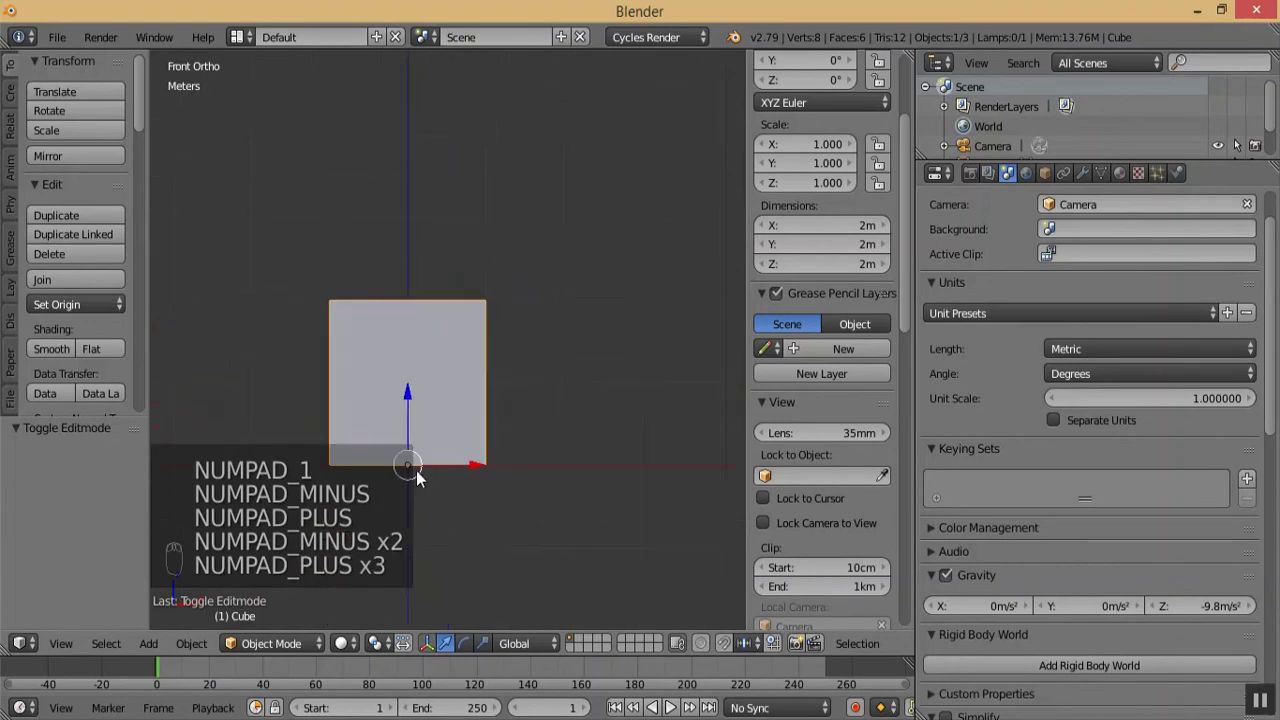
{"action": "mouse_move", "coordinate": [440, 459]}
{"action": "middle_mouse_down"}
{"action": "mouse_move", "coordinate": [455, 358]}
{"action": "mouse_move", "coordinate": [429, 437]}
{"action": "middle_mouse_up"}
{"action": "key", "text": "KP_1"}
{"action": "key", "text": "KP_Subtract"}
{"action": "key", "text": "KP_Add"}
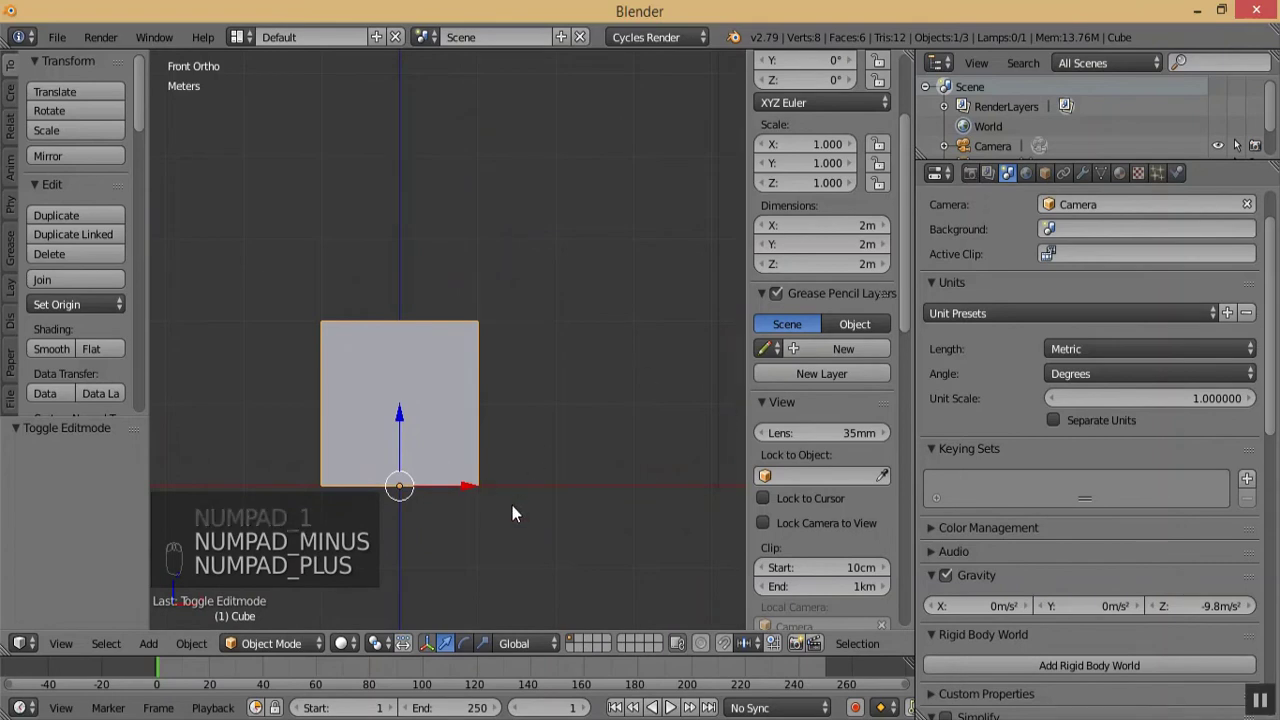
{"action": "key", "text": "s"}
{"action": "key", "text": "s"}
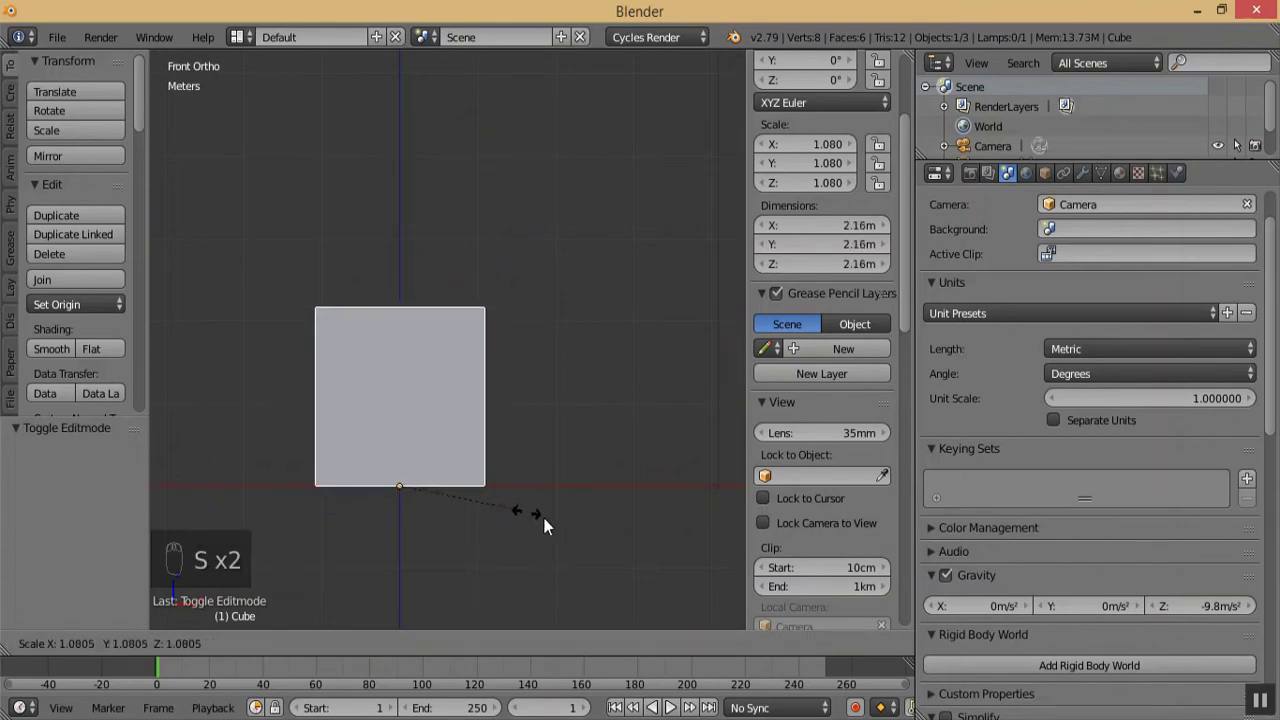
{"action": "right_click", "coordinate": [551, 523]}
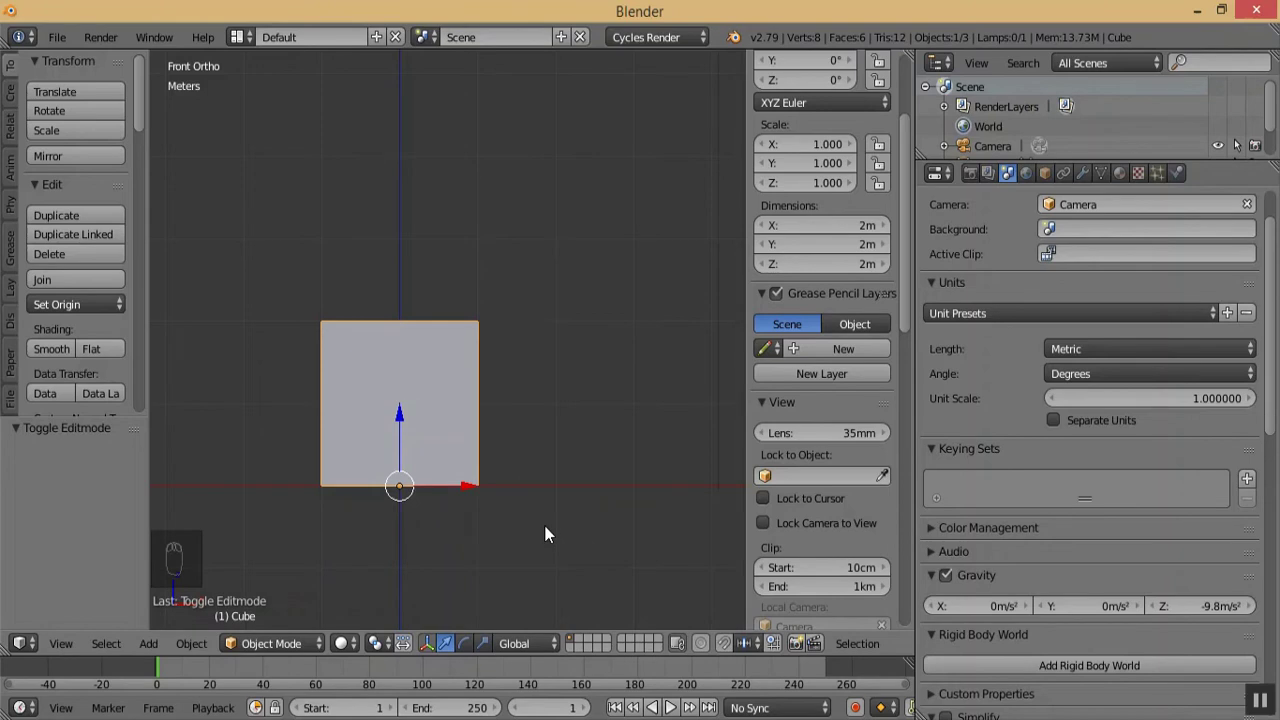
- Scale the cube uniformly to 2.8 m and stretch it along X to a 5 m width
{"action": "key", "text": "s"}
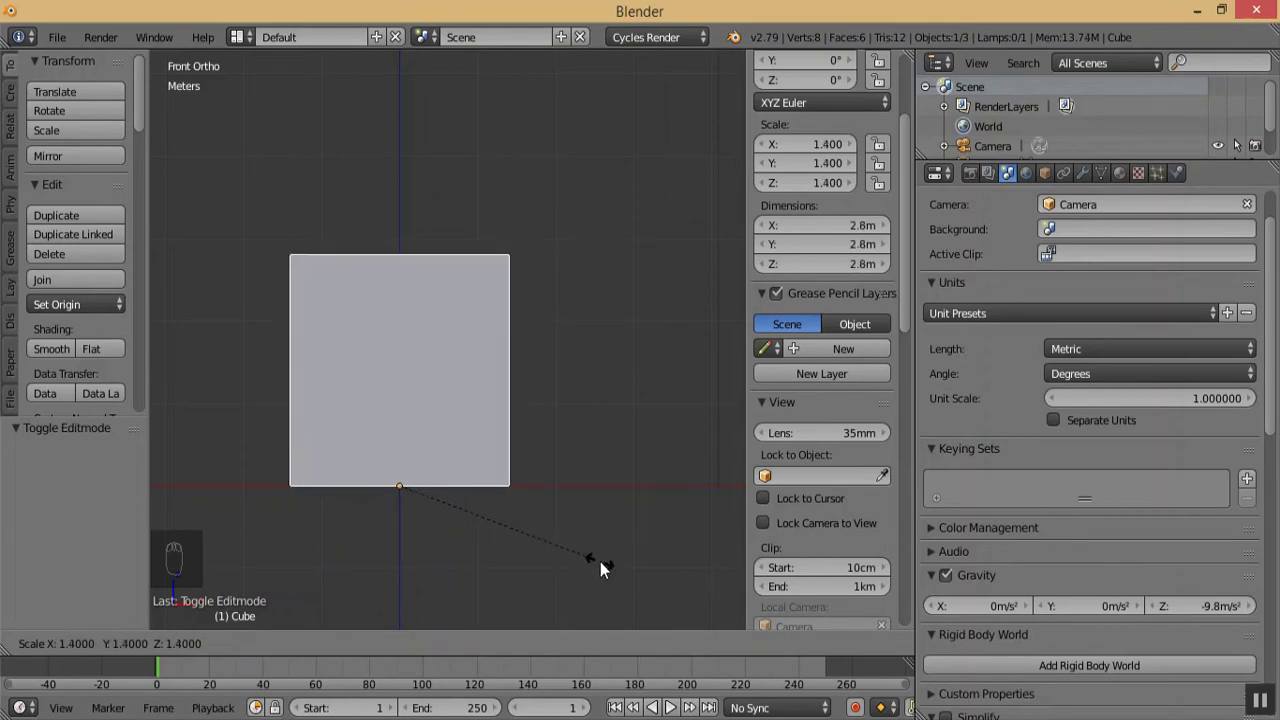
{"action": "left_click", "coordinate": [600, 561]}
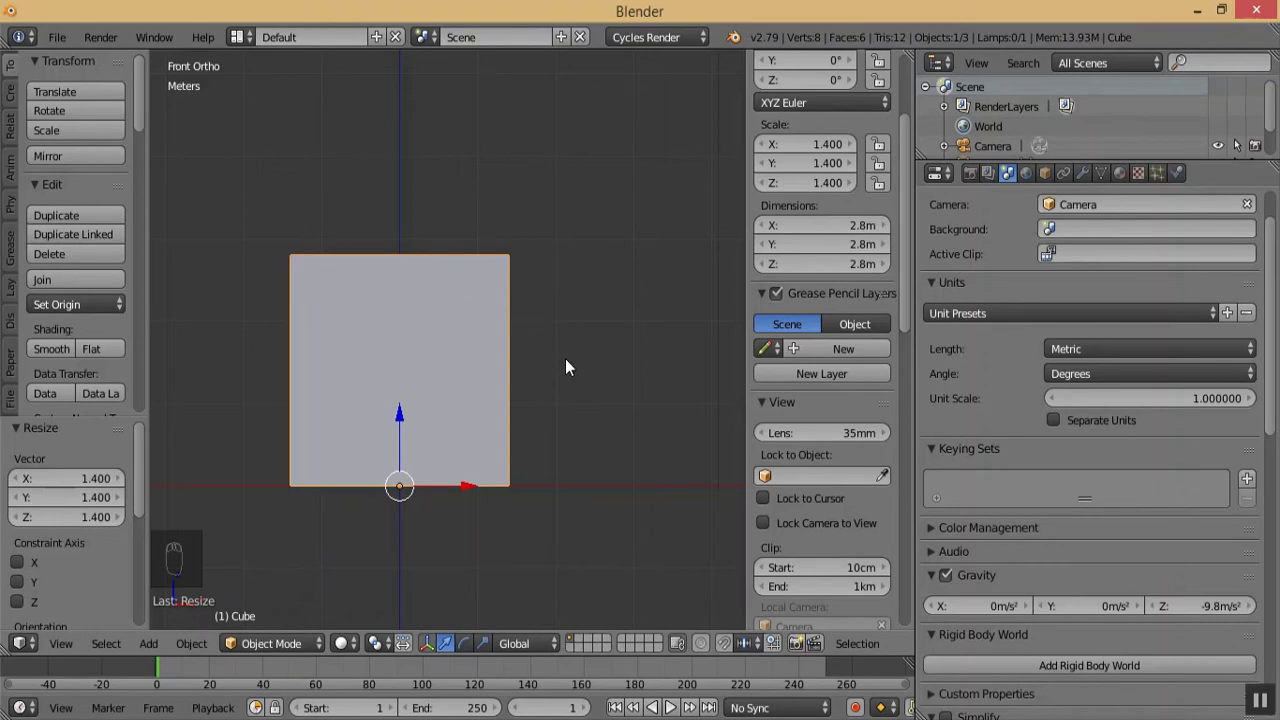
{"action": "key", "text": "s"}
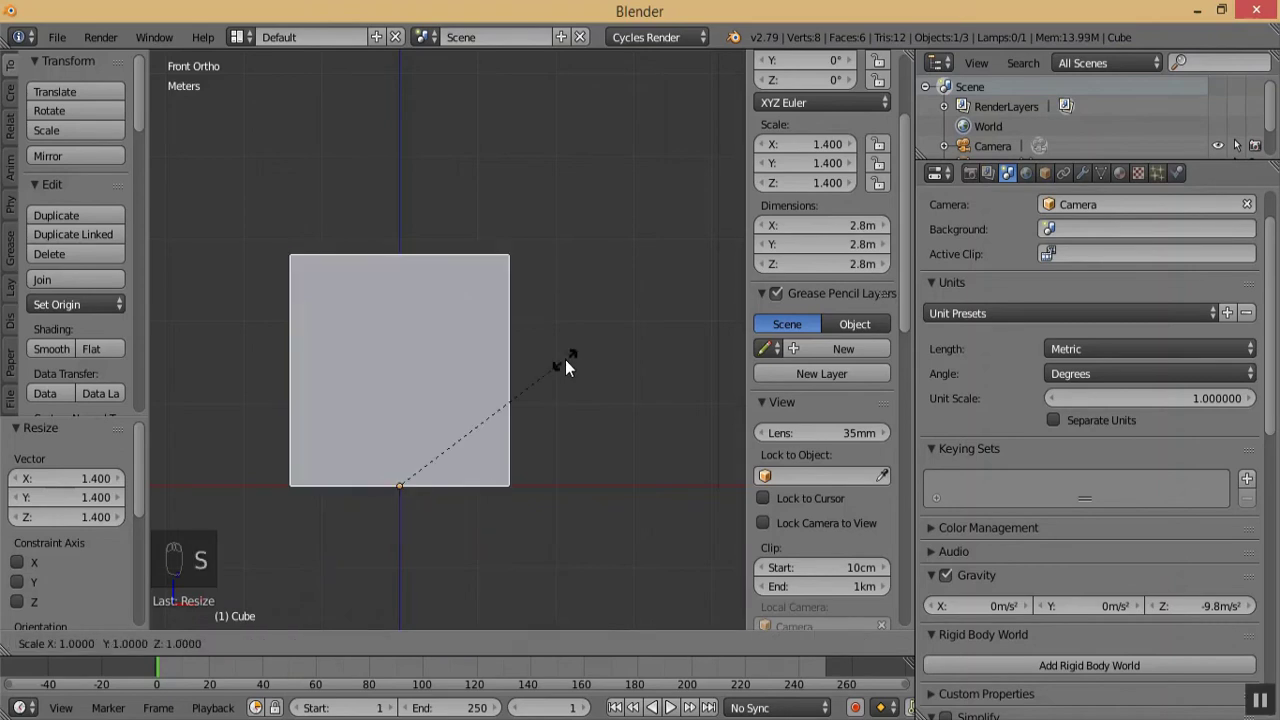
{"action": "key", "text": "x"}
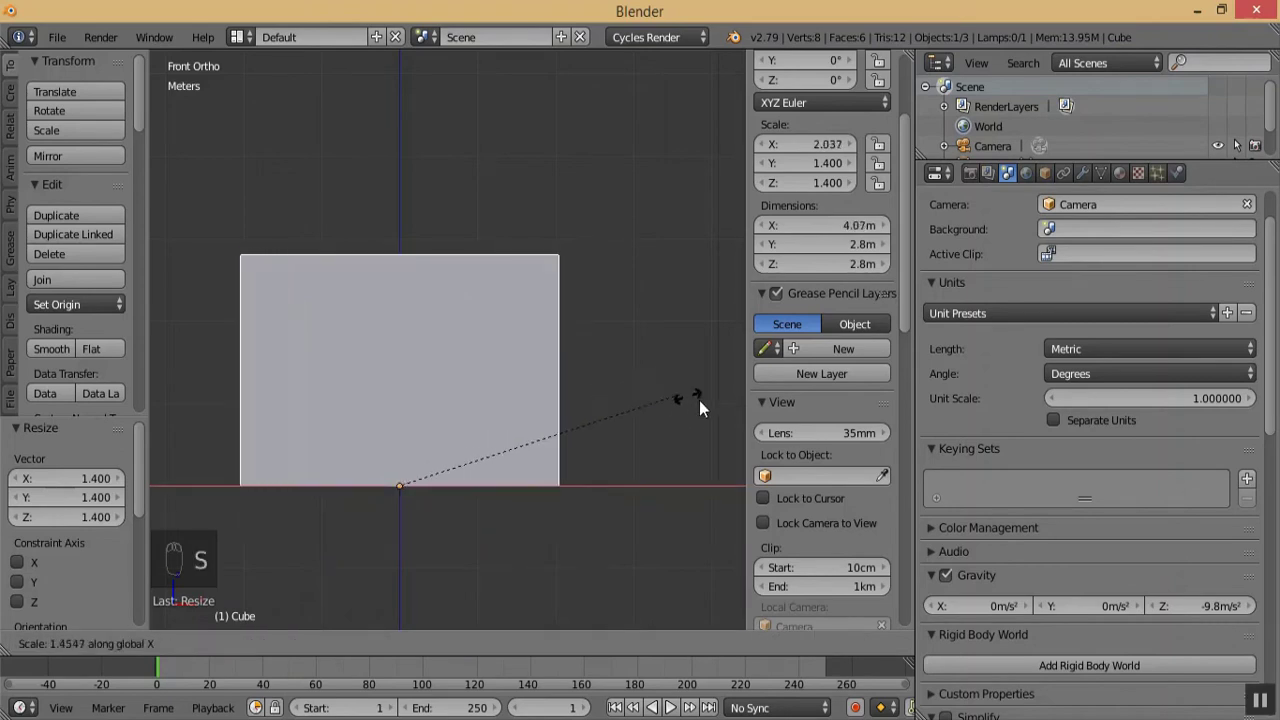
{"action": "left_click", "coordinate": [167, 425]}
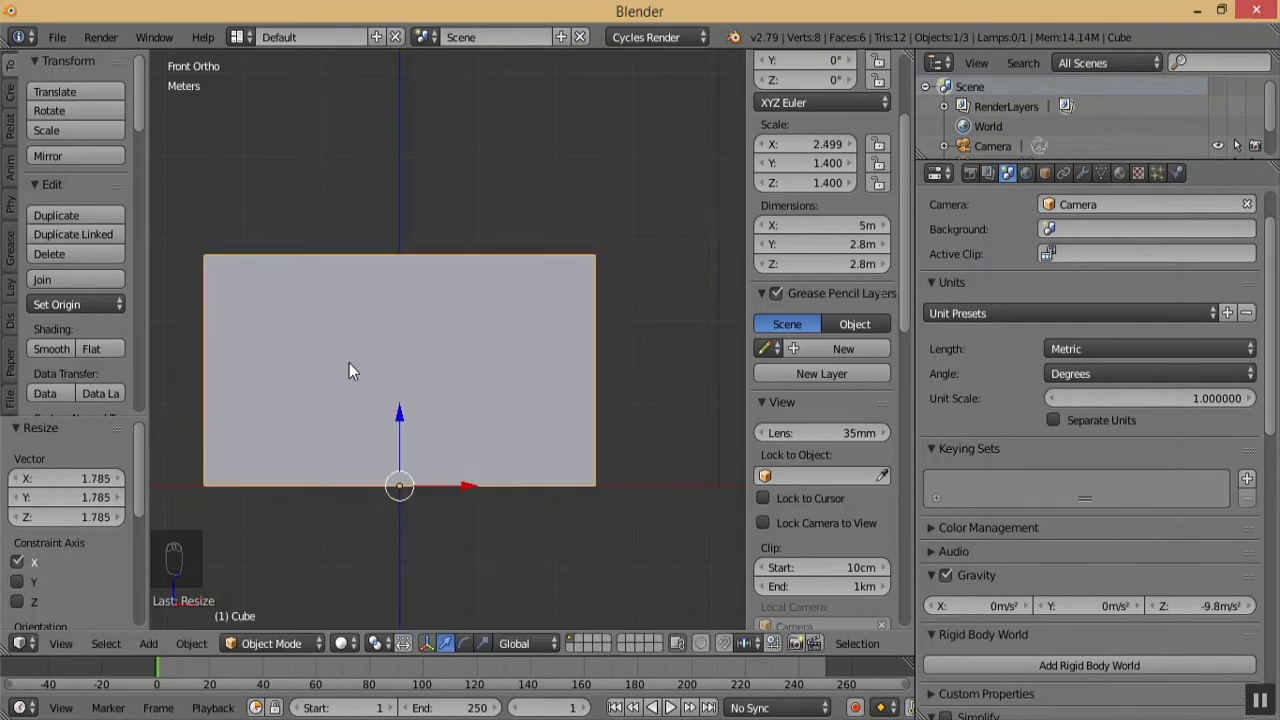
- Put the box into Edit Mode in the top orthographic view, with all of its geometry deselected
{"action": "key", "text": "KP_Subtract"}
{"action": "key", "text": "KP_Subtract"}
{"action": "key", "text": "KP_Subtract"}
{"action": "key", "text": "KP_Subtract"}
{"action": "middle_click_drag", "start_coordinate": [543, 363], "coordinate": [374, 502]}
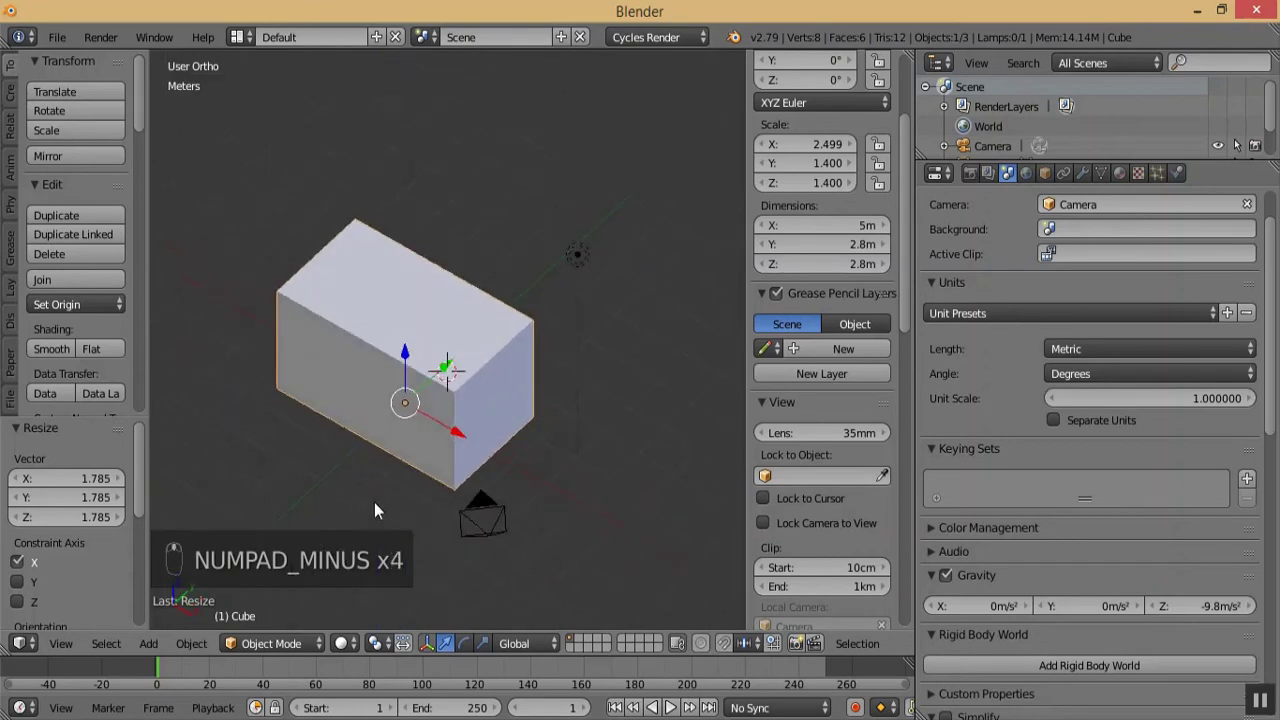
{"action": "key", "text": "KP_7"}
{"action": "key", "text": "KP_Subtract"}
{"action": "key", "text": "KP_Subtract"}
{"action": "key", "text": "KP_Subtract"}
{"action": "key", "text": "KP_Subtract"}
{"action": "key", "text": "KP_Subtract"}
{"action": "key", "text": "KP_Add"}
{"action": "key", "text": "KP_Add"}
{"action": "key", "text": "KP_Add"}
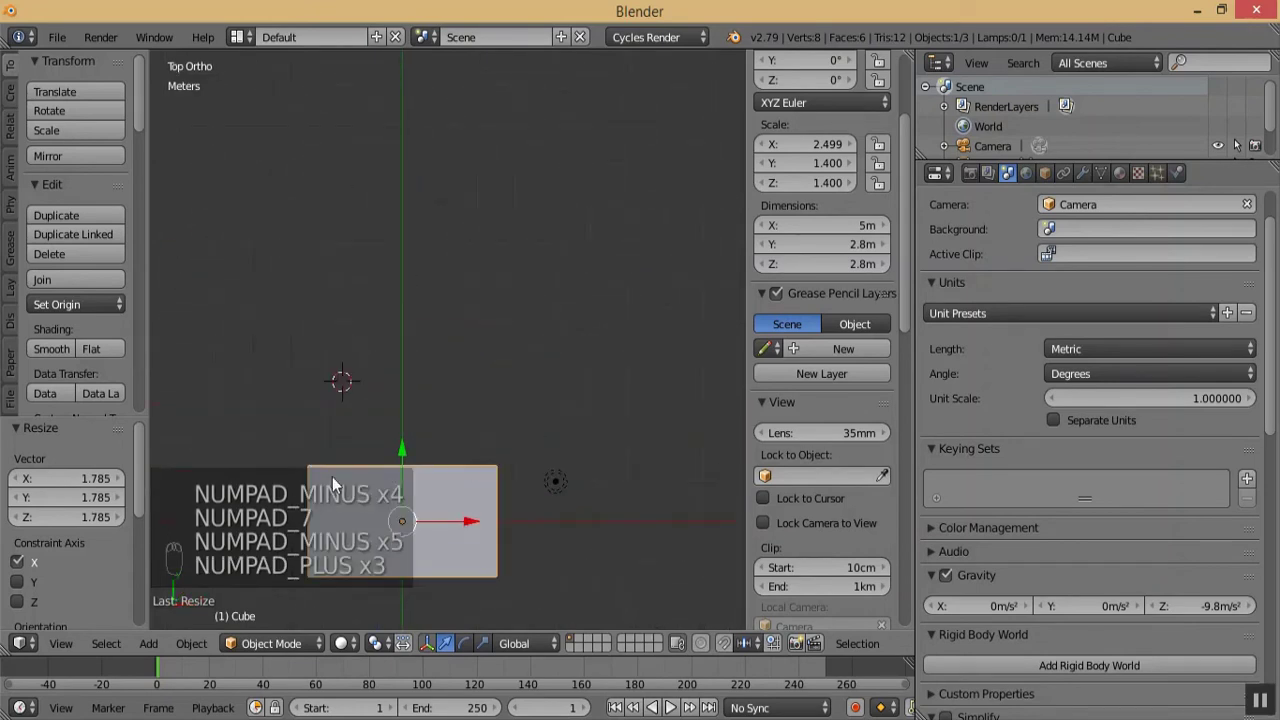
{"action": "left_click", "coordinate": [270, 643]}
{"action": "left_click", "coordinate": [282, 597]}
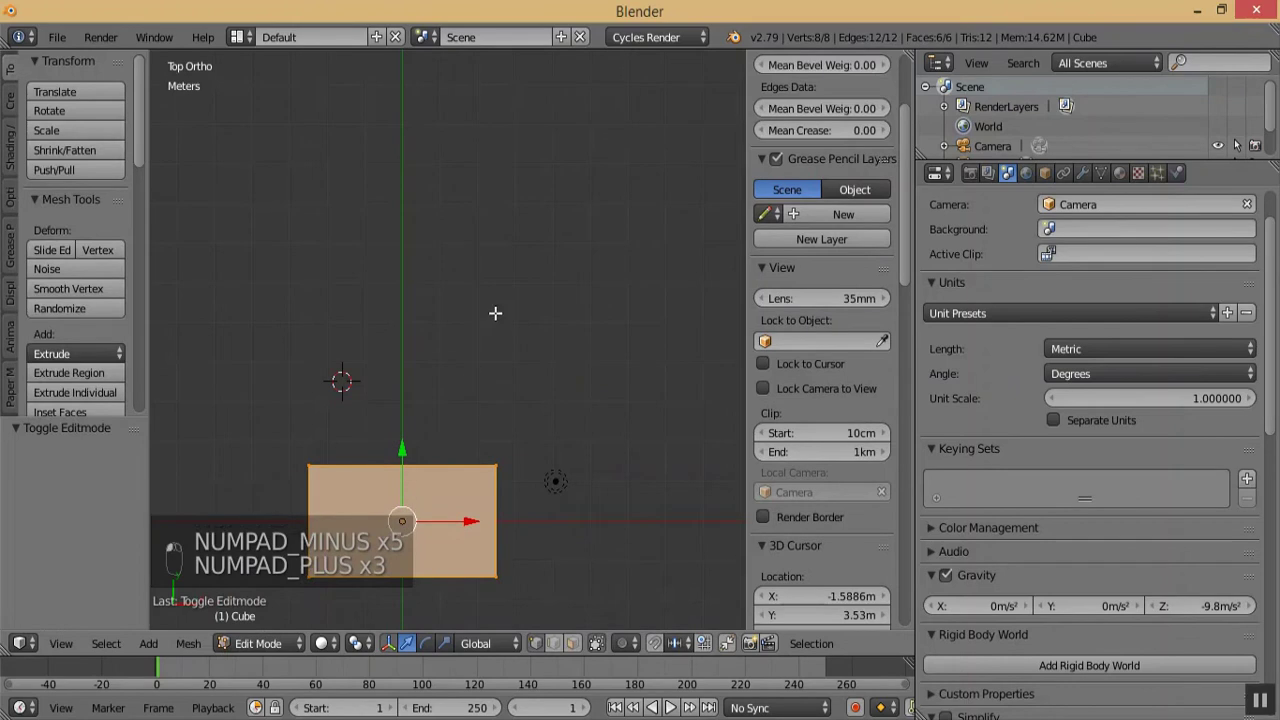
{"action": "key", "text": "a"}
{"action": "key", "text": "a"}
{"action": "key", "text": "a"}
{"action": "key", "text": "a"}
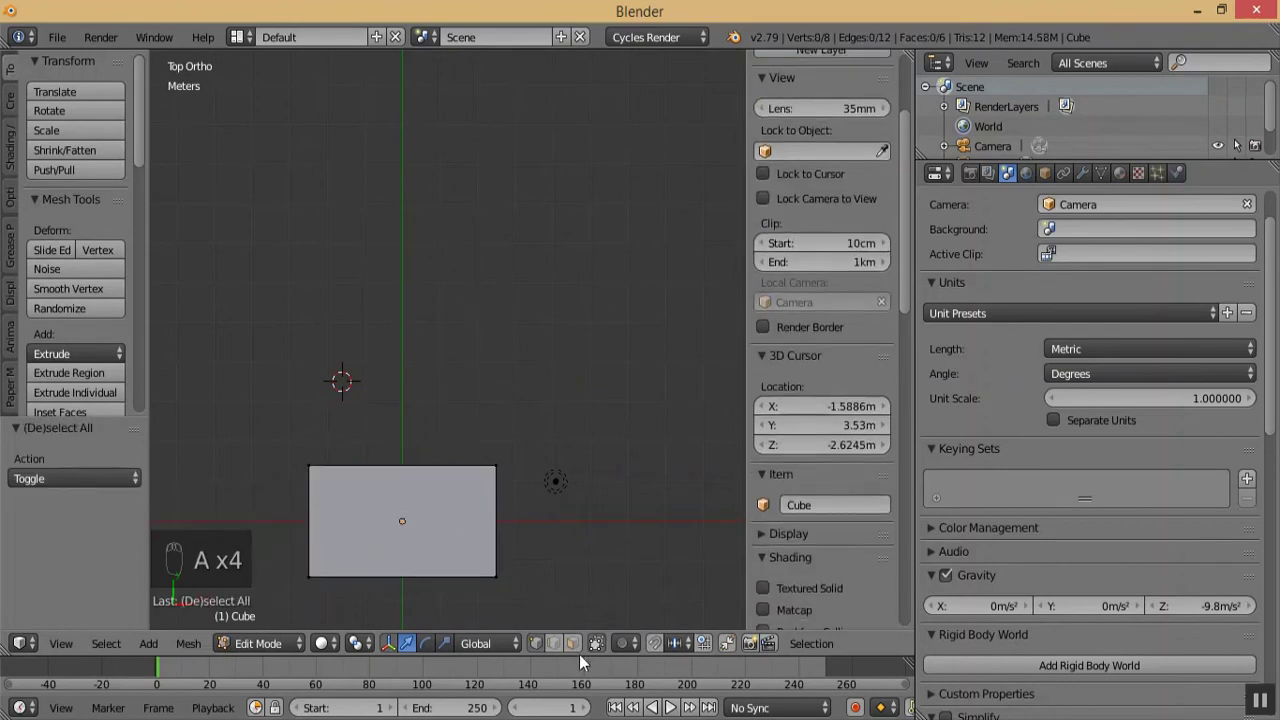
{"action": "middle_click_drag", "start_coordinate": [585, 542], "coordinate": [524, 436]}
{"action": "right_click", "coordinate": [334, 431]}
{"action": "middle_click_drag", "start_coordinate": [334, 431], "coordinate": [374, 426]}
{"action": "key", "text": "KP_7"}
{"action": "key", "text": "KP_Subtract"}
{"action": "key", "text": "KP_Subtract"}
{"action": "key", "text": "KP_Subtract"}
{"action": "key", "text": "KP_Add"}
{"action": "key", "text": "KP_Add"}
{"action": "key", "text": "KP_Add"}
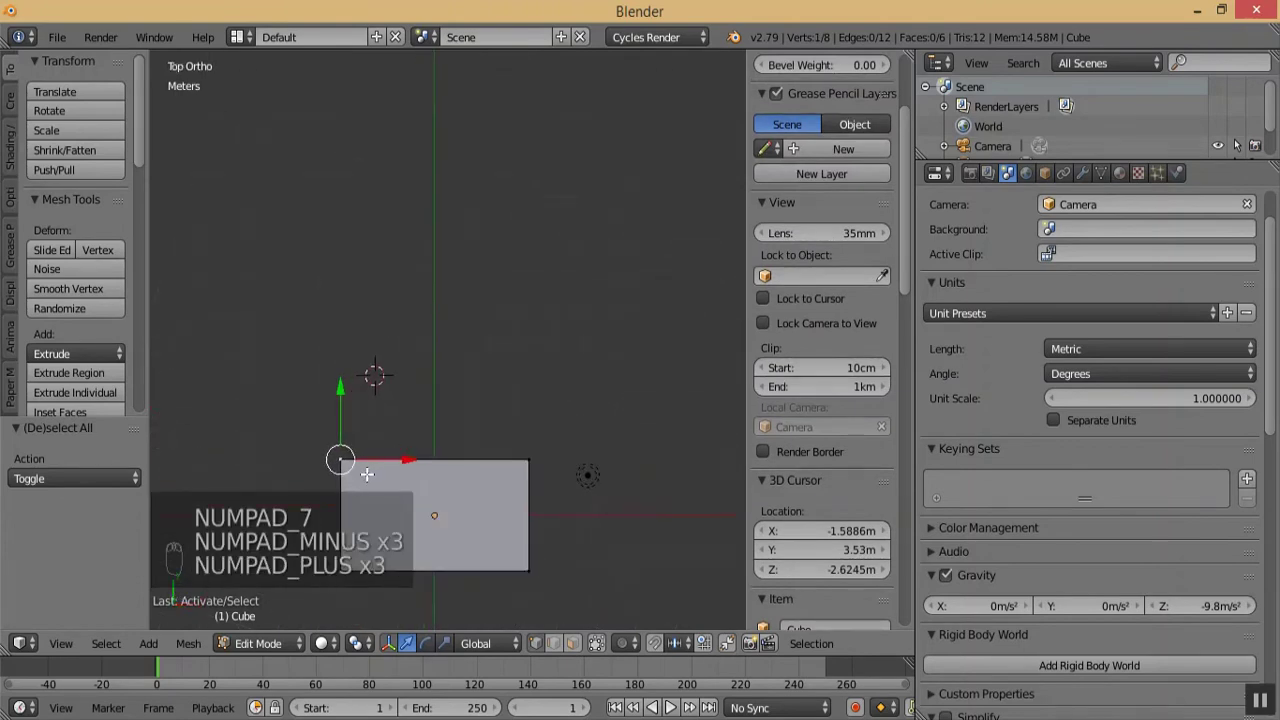
{"action": "key", "text": "KP_Subtract"}
{"action": "key", "text": "KP_Add"}
{"action": "key", "text": "a"}
{"action": "key", "text": "a"}
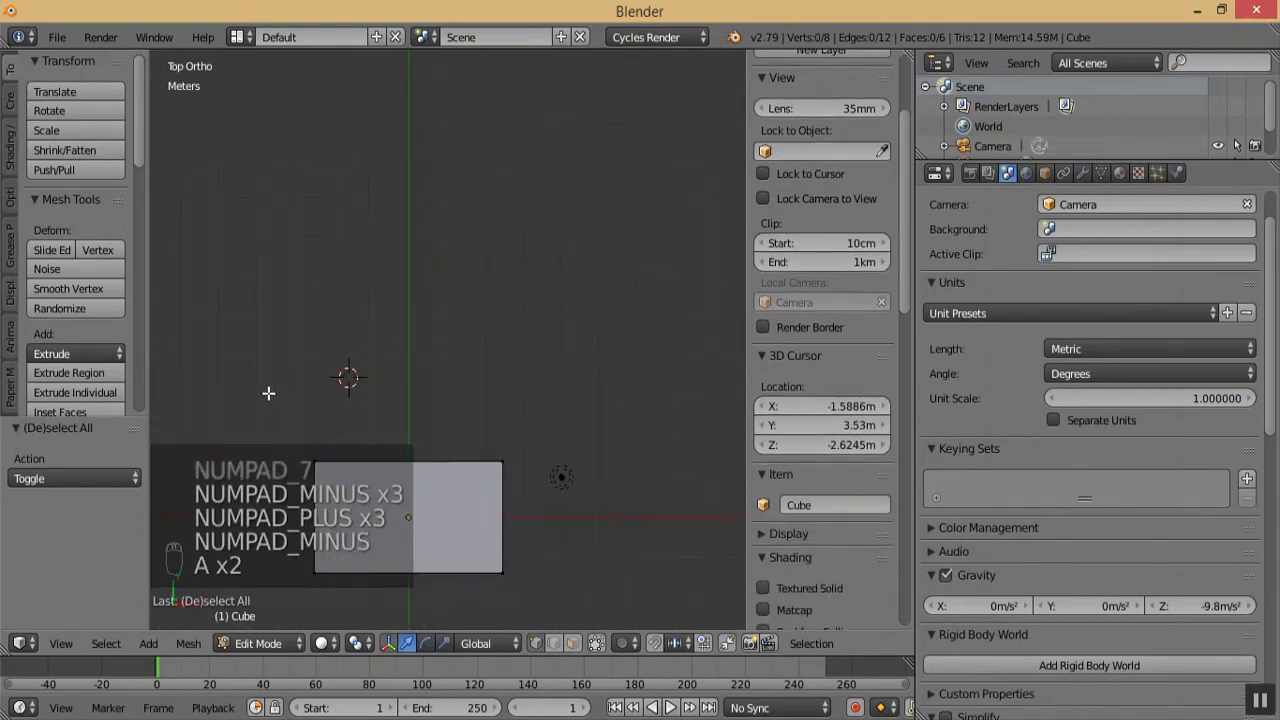
- Box-select the vertices on the box's +Y side, move them about 3.61 m along Y and extrude that face about 4.06 m
{"action": "key", "text": "b"}
{"action": "mouse_move", "coordinate": [277, 357]}
{"action": "left_mouse_down"}
{"action": "mouse_move", "coordinate": [306, 393]}
{"action": "mouse_move", "coordinate": [551, 486]}
{"action": "left_mouse_up"}
{"action": "left_click_drag", "start_coordinate": [408, 392], "coordinate": [430, 249]}
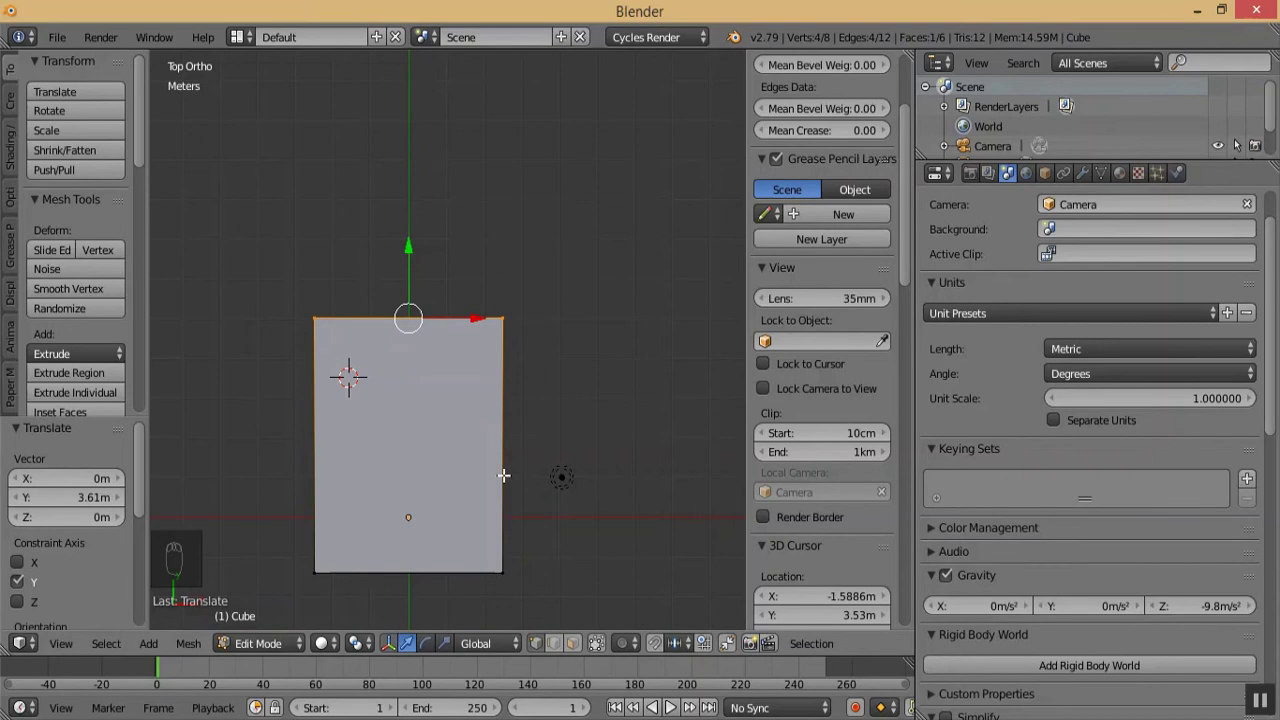
{"action": "key", "text": "e"}
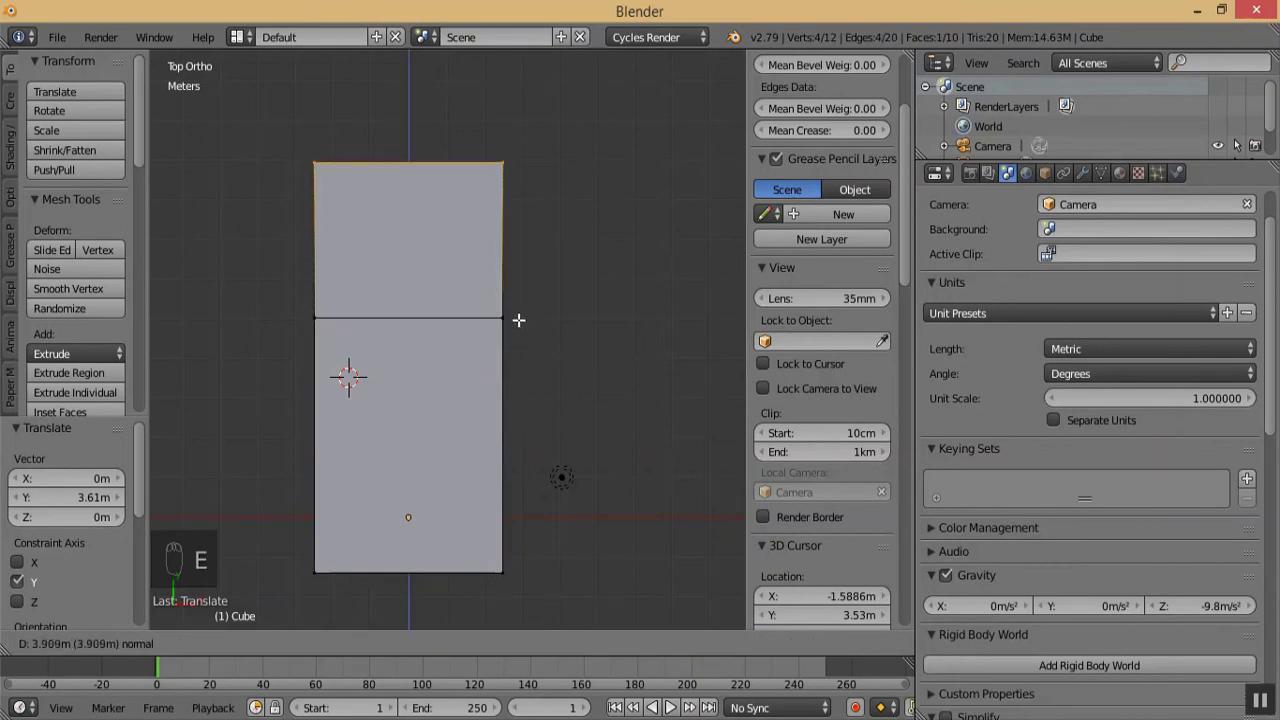
{"action": "left_click", "coordinate": [530, 314]}
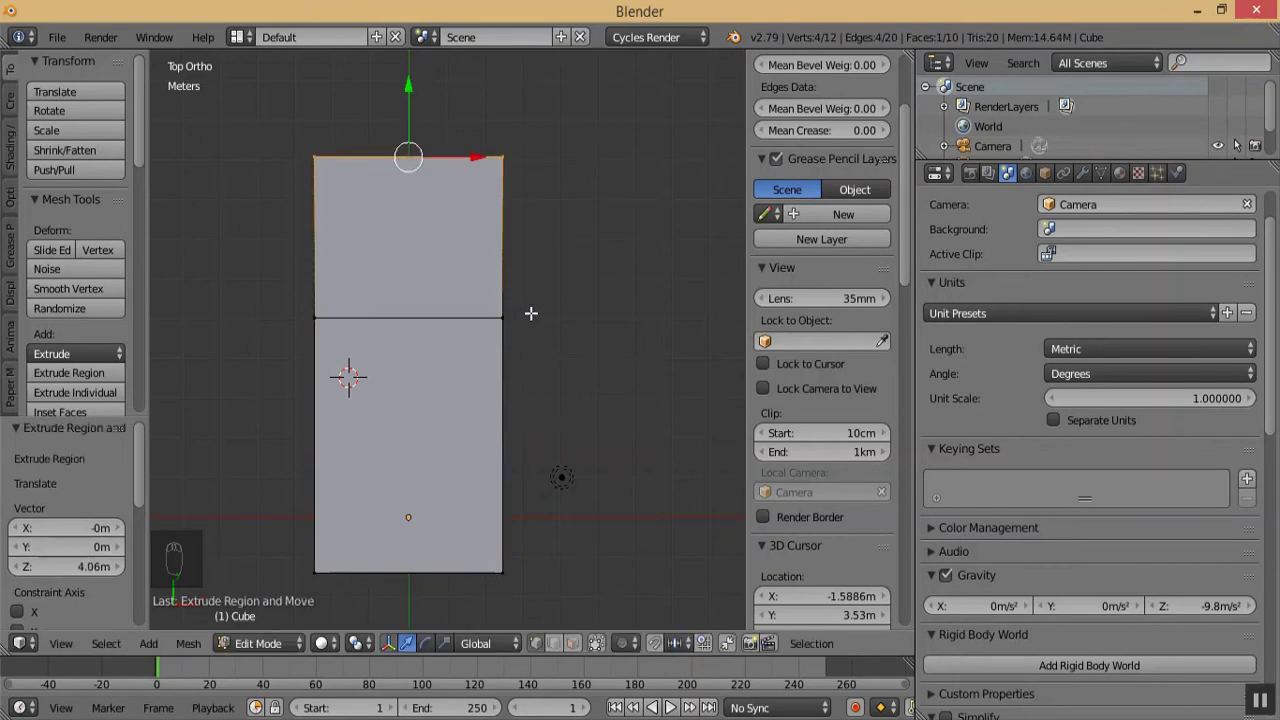
- Box-select the +X side face of the box's rear section and extrude it about 17.6 m along X
{"action": "key", "text": "a"}
{"action": "key", "text": "b"}
{"action": "left_click_drag", "start_coordinate": [466, 150], "coordinate": [585, 333]}
{"action": "middle_click_drag", "start_coordinate": [560, 334], "coordinate": [506, 389]}
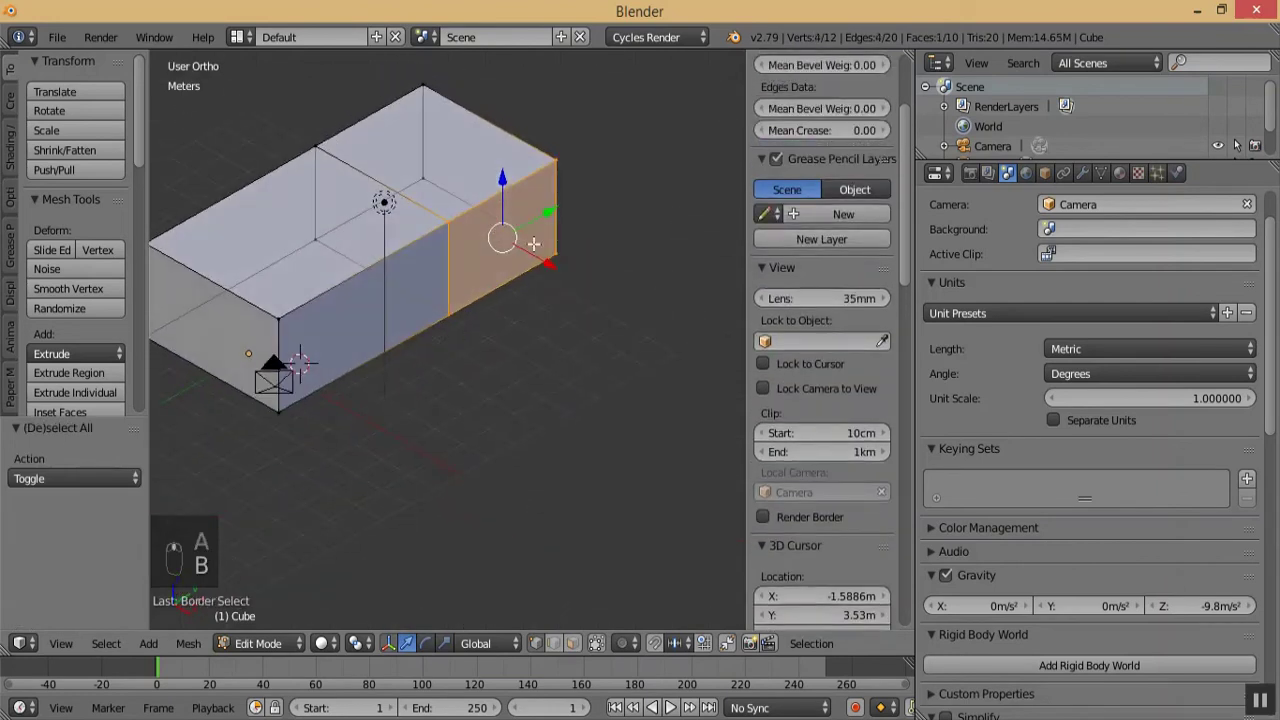
{"action": "key", "text": "KP_7"}
{"action": "key", "text": "KP_Subtract"}
{"action": "key", "text": "KP_Subtract"}
{"action": "key", "text": "KP_Subtract"}
{"action": "key", "text": "KP_Subtract"}
{"action": "key", "text": "KP_Subtract"}
{"action": "key", "text": "KP_Subtract"}
{"action": "key", "text": "KP_Subtract"}
{"action": "key", "text": "KP_Subtract"}
{"action": "key", "text": "KP_Add"}
{"action": "key", "text": "KP_Add"}
{"action": "key", "text": "KP_Add"}
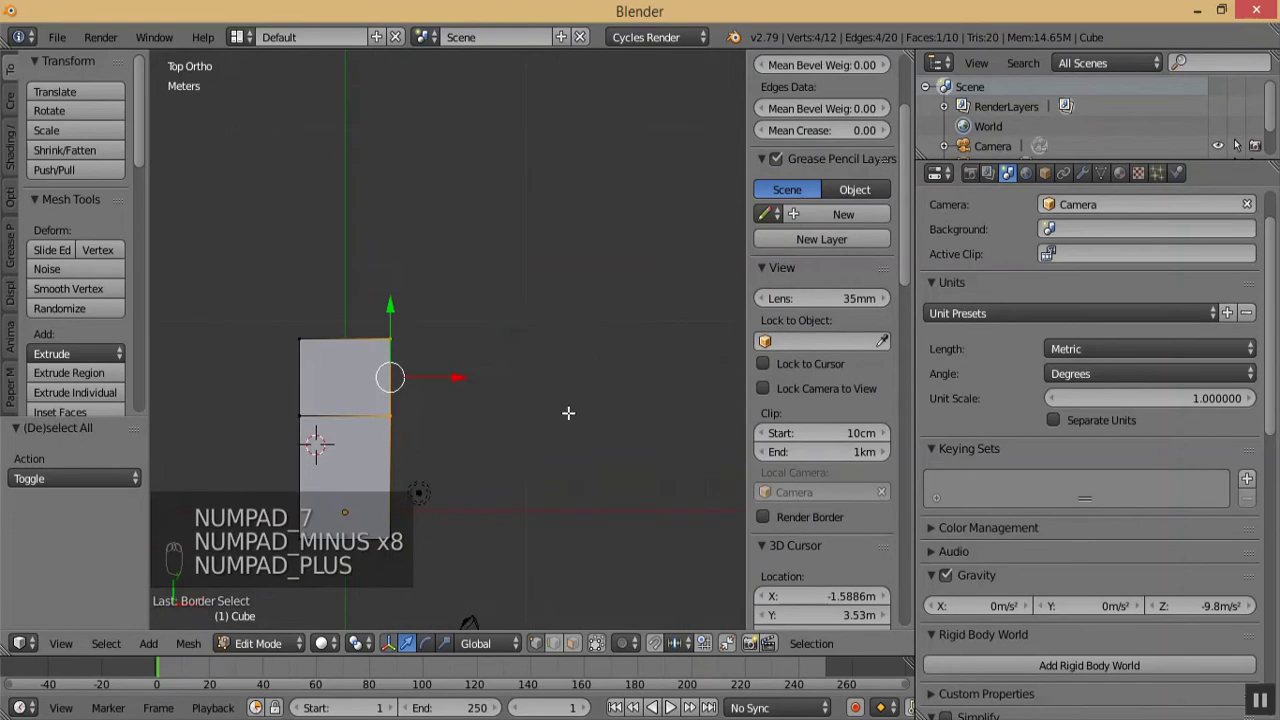
{"action": "key", "text": "e"}
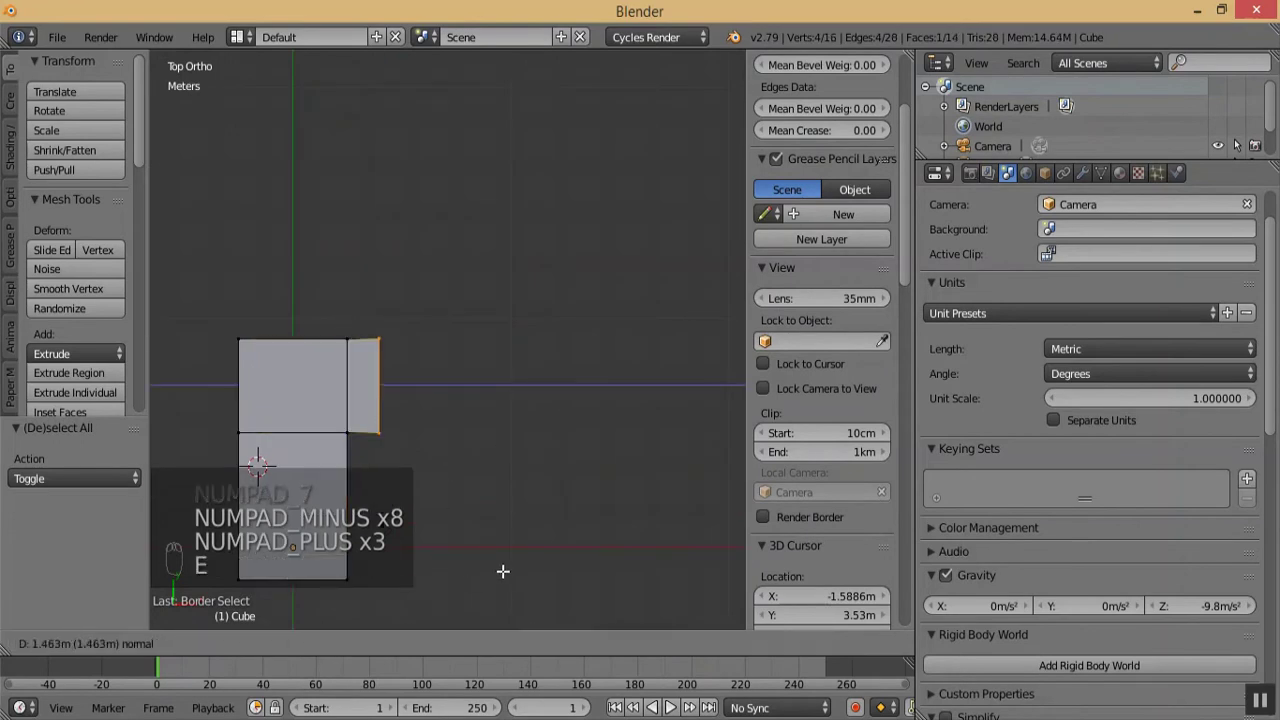
{"action": "left_click", "coordinate": [224, 570]}
- Shorten the extruded wing by moving its end face about 3.39 m toward -X, and return to Object Mode
{"action": "key", "text": "KP_Subtract"}
{"action": "key", "text": "KP_Subtract"}
{"action": "key", "text": "KP_Subtract"}
{"action": "key", "text": "KP_Subtract"}
{"action": "key", "text": "KP_Subtract"}
{"action": "middle_click_drag", "start_coordinate": [343, 471], "coordinate": [492, 389]}
{"action": "key", "text": "KP_Subtract"}
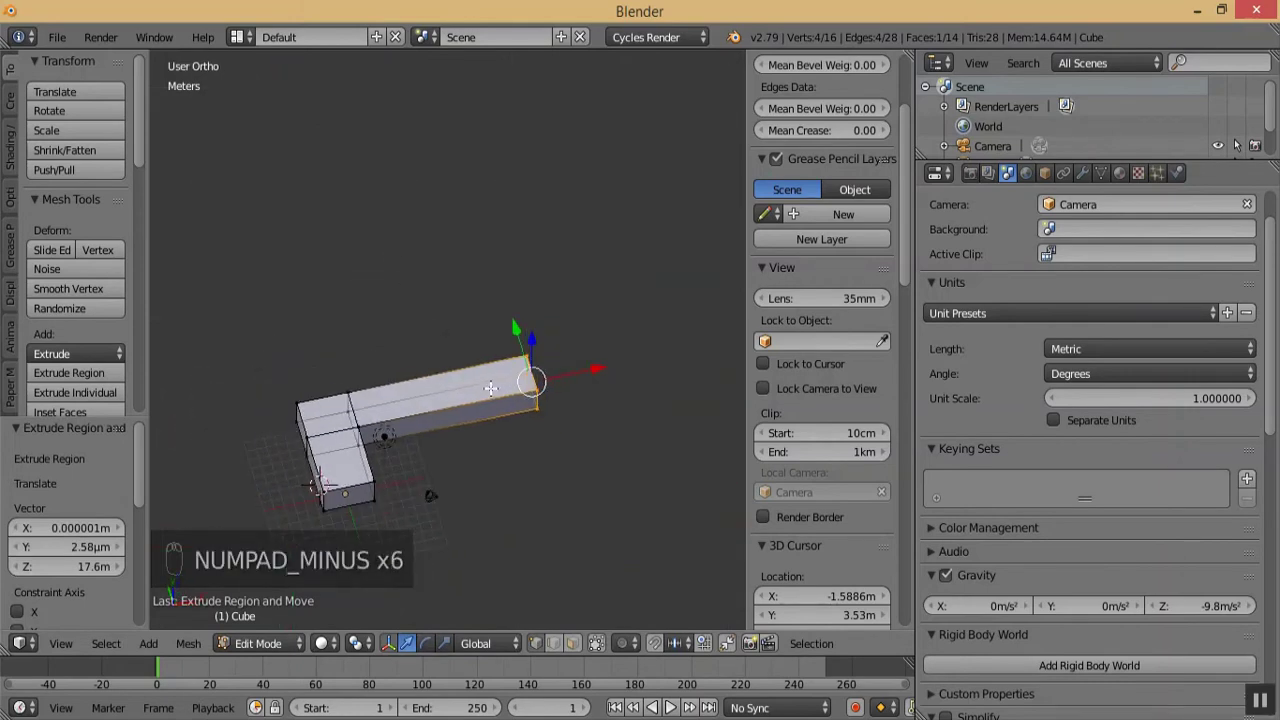
{"action": "key", "text": "KP_1"}
{"action": "left_click_drag", "start_coordinate": [583, 385], "coordinate": [548, 378]}
{"action": "middle_click_drag", "start_coordinate": [528, 351], "coordinate": [554, 480]}
{"action": "key", "text": "KP_7"}
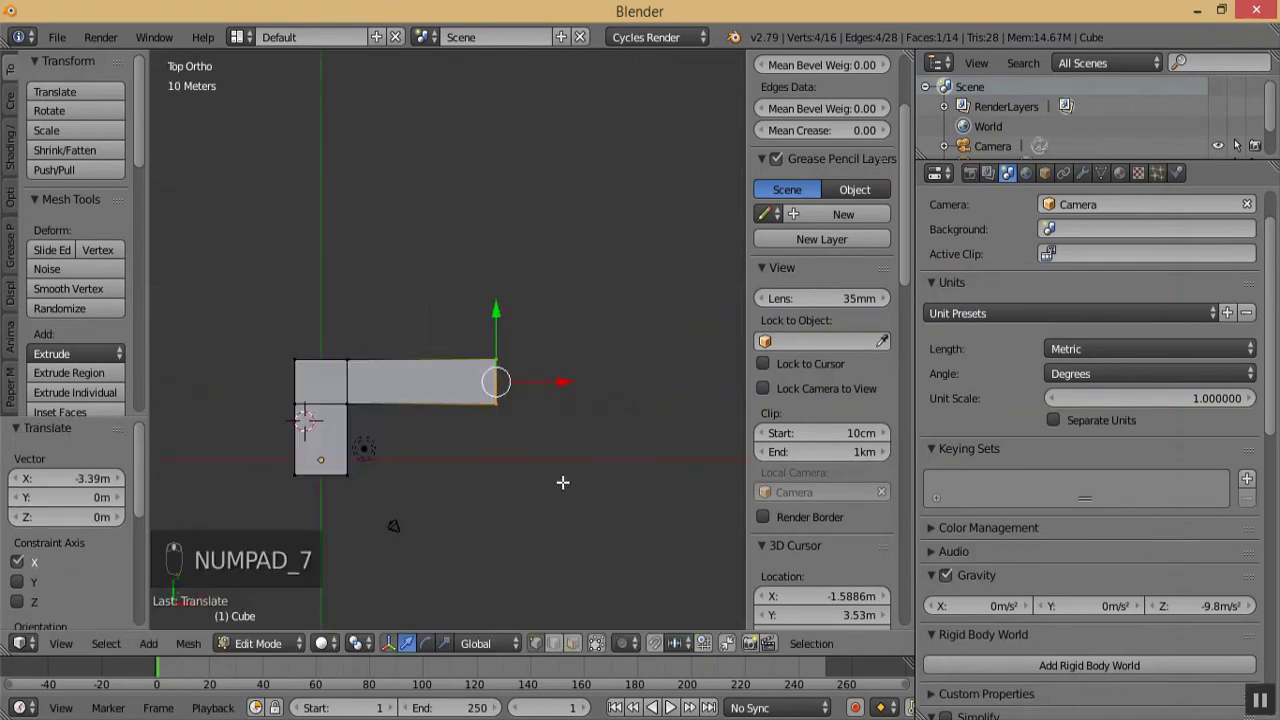
{"action": "key", "text": "KP_Subtract"}
{"action": "key", "text": "KP_Add"}
{"action": "key", "text": "KP_Add"}
{"action": "key", "text": "KP_Add"}
{"action": "key", "text": "KP_Add"}
{"action": "key", "text": "KP_Add"}
{"action": "key", "text": "KP_Add"}
{"action": "key", "text": "KP_Add"}
{"action": "key", "text": "KP_Add"}
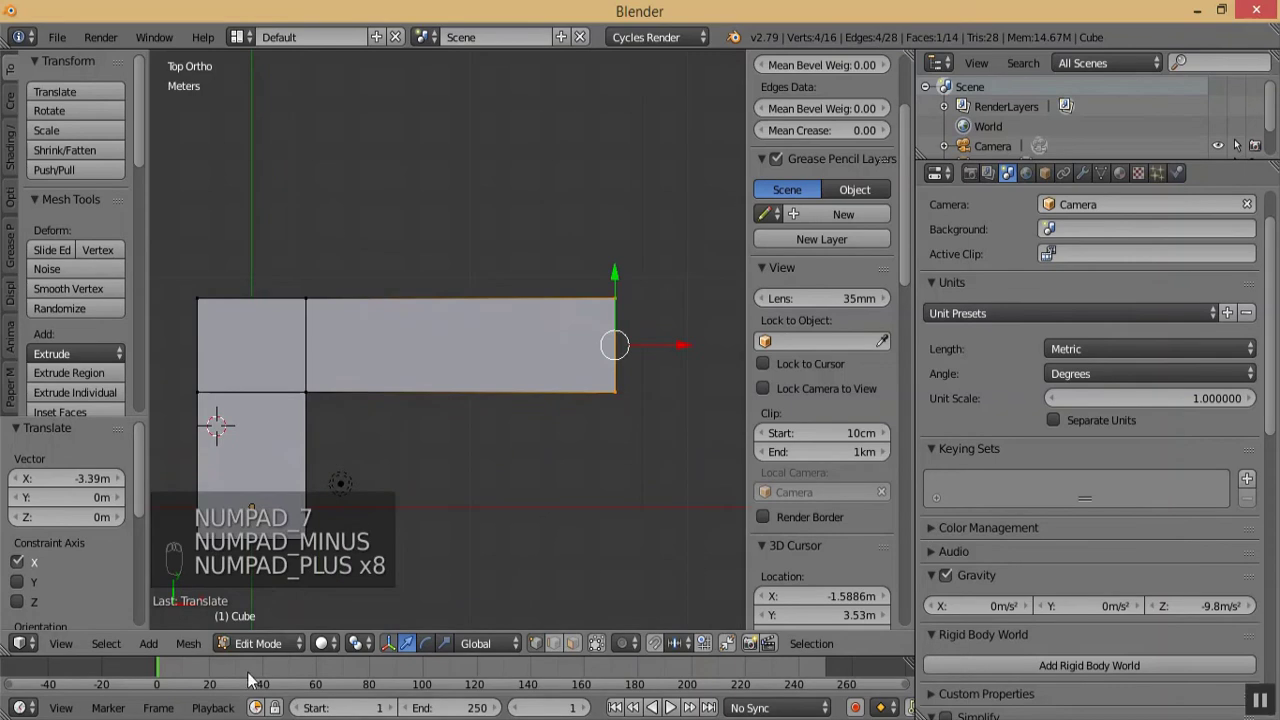
{"action": "left_click", "coordinate": [256, 643]}
{"action": "left_click", "coordinate": [265, 618]}
{"action": "middle_click_drag", "start_coordinate": [370, 534], "coordinate": [367, 296]}
- Duplicate the L-shaped block in the front view and move the copy about 6.96 m up along Z
{"action": "key", "text": "KP_1"}
{"action": "key", "text": "KP_Subtract"}
{"action": "key", "text": "KP_Subtract"}
{"action": "key", "text": "KP_Subtract"}
{"action": "key", "text": "KP_Subtract"}
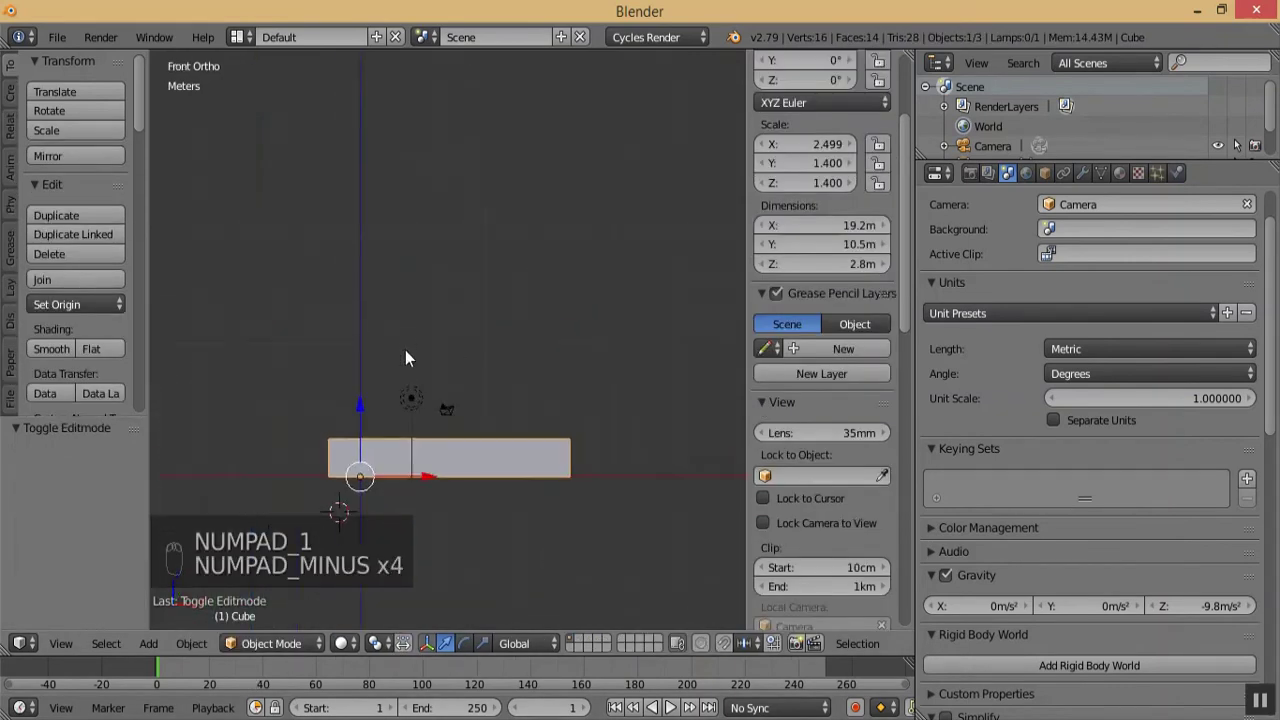
{"action": "key", "text": "KP_Add"}
{"action": "key", "text": "KP_Add"}
{"action": "key", "text": "KP_Add"}
{"action": "key", "text": "KP_Add"}
{"action": "key", "text": "KP_Add"}
{"action": "key", "text": "KP_Add"}
{"action": "key", "text": "shift+d"}
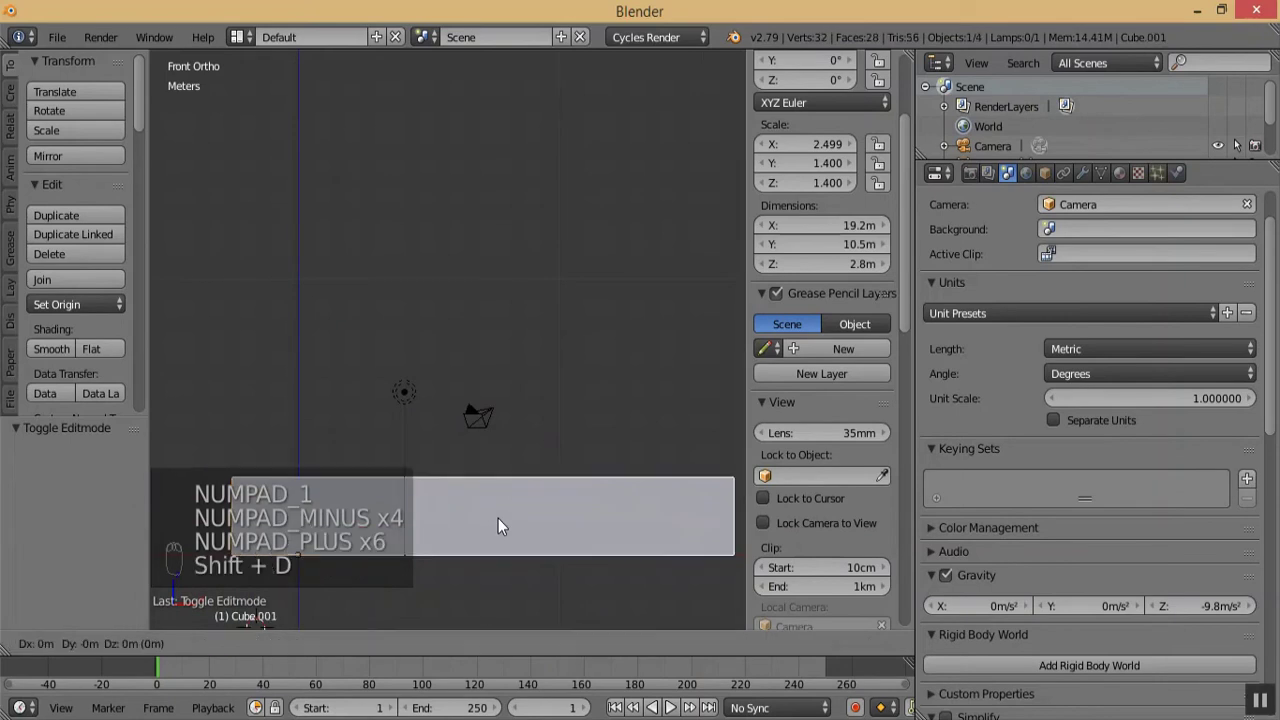
{"action": "key", "text": "z"}
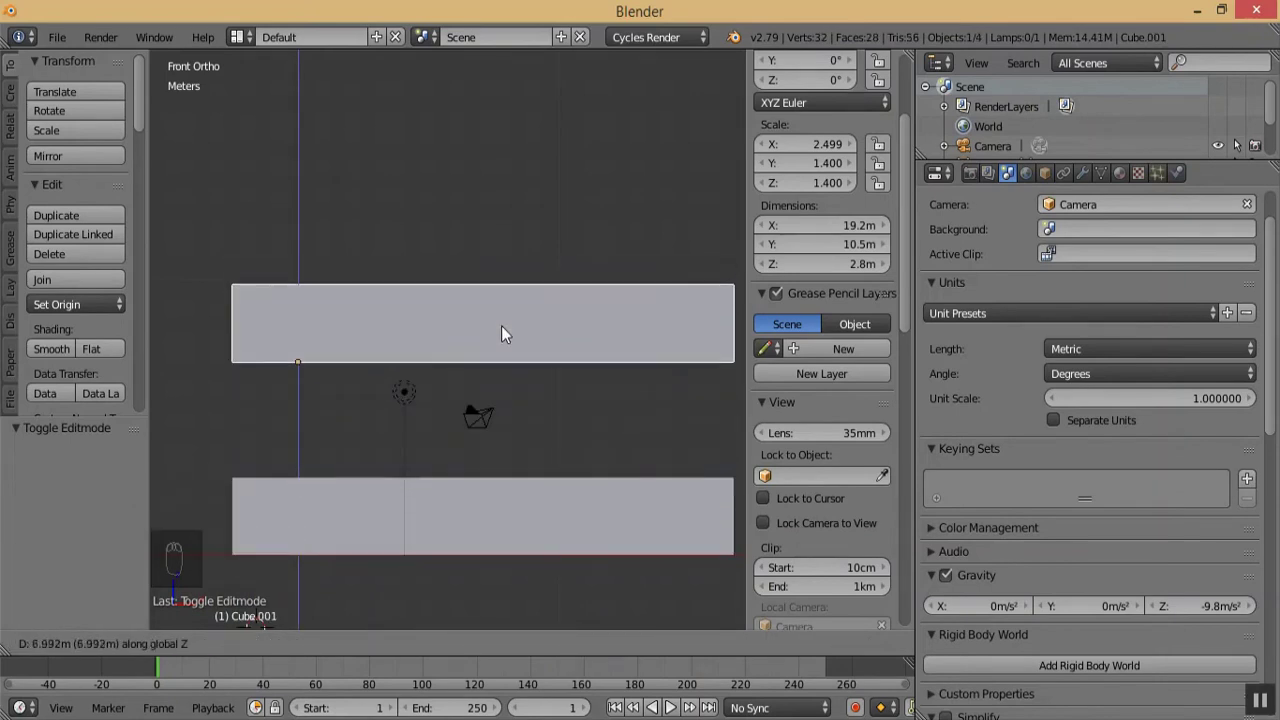
{"action": "left_click", "coordinate": [501, 325]}
- Set the upper copy's Z location to 2.8 m so it sits on top of the ground-floor block
{"action": "right_click", "coordinate": [596, 520]}
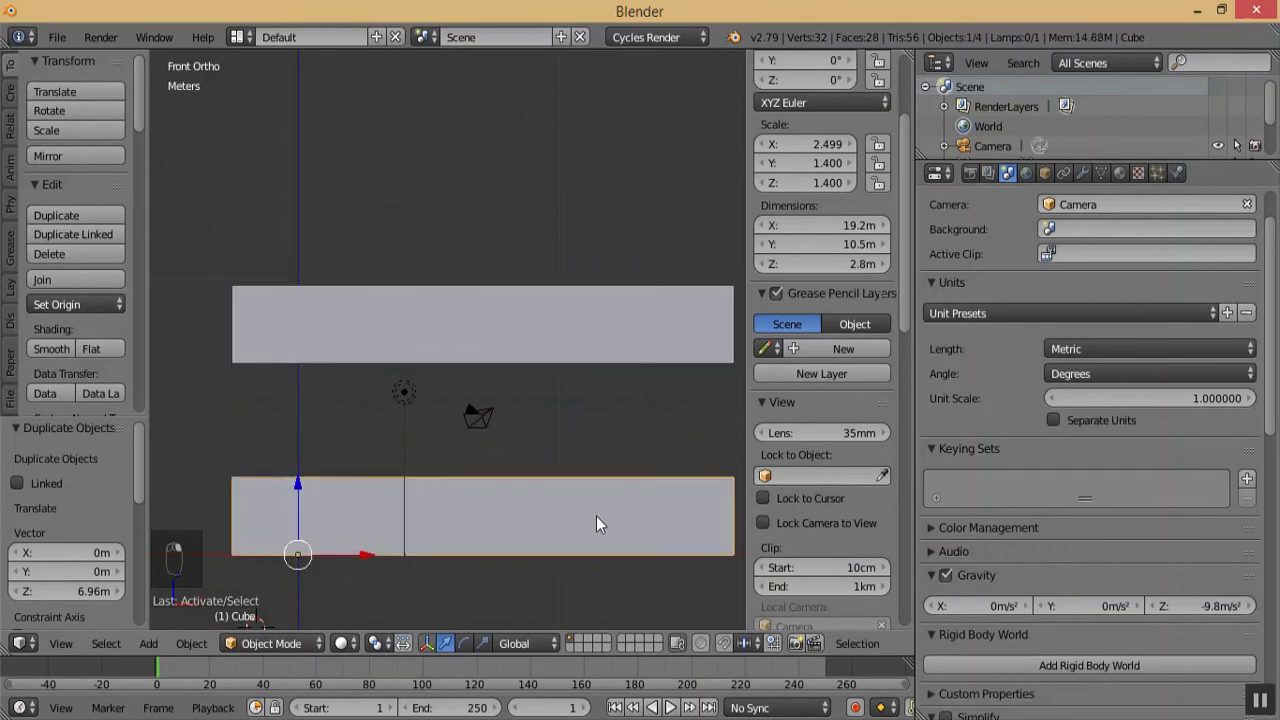
{"action": "left_click", "coordinate": [327, 477]}
{"action": "scroll", "coordinate": [906, 305], "scroll_direction": "up", "scroll_amount": 3}
{"action": "right_click", "coordinate": [432, 355]}
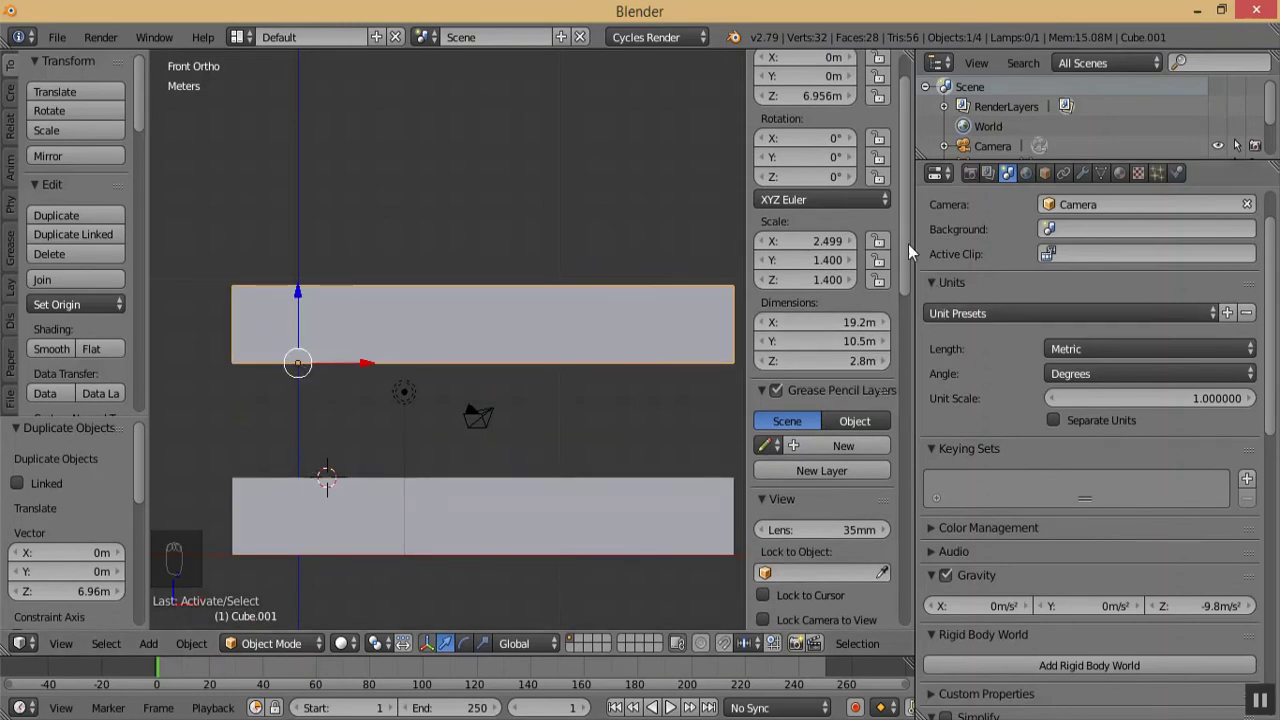
{"action": "scroll", "coordinate": [893, 152], "scroll_direction": "up", "scroll_amount": 2}
{"action": "left_click", "coordinate": [797, 150]}
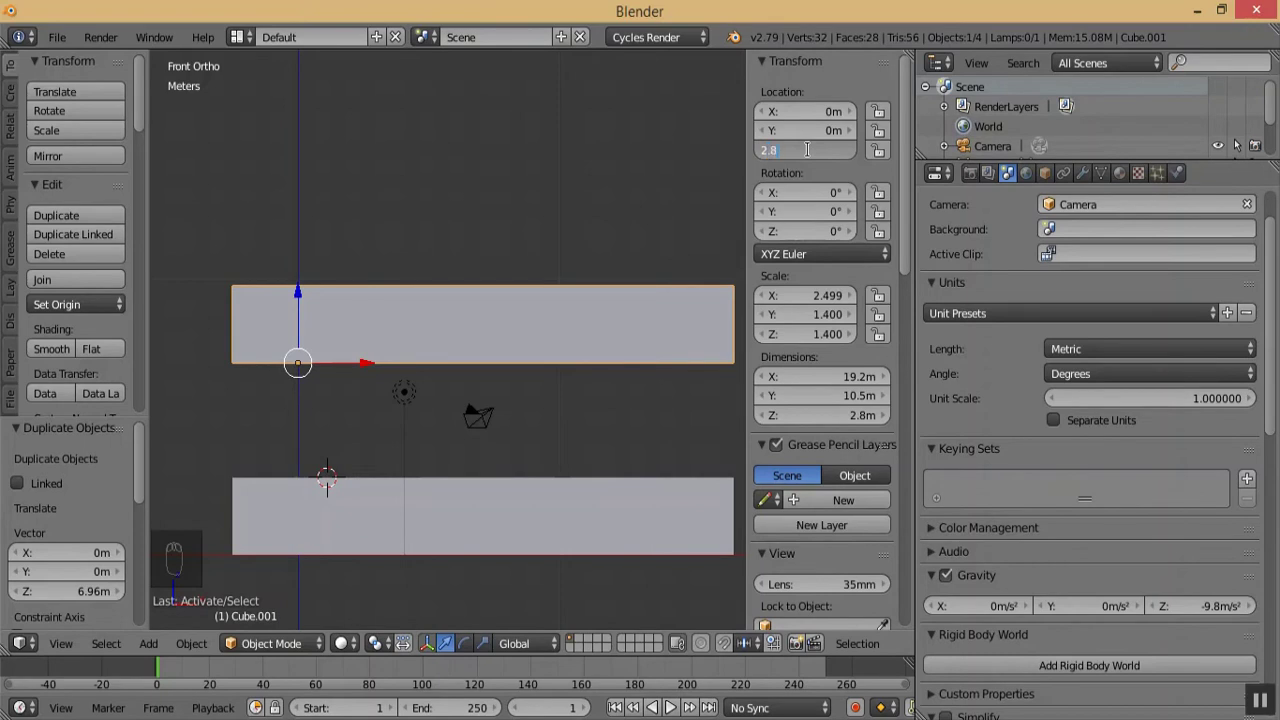
{"action": "key", "text": "Return"}
{"action": "middle_click_drag", "start_coordinate": [450, 512], "coordinate": [324, 517]}
{"action": "right_click", "coordinate": [324, 517]}
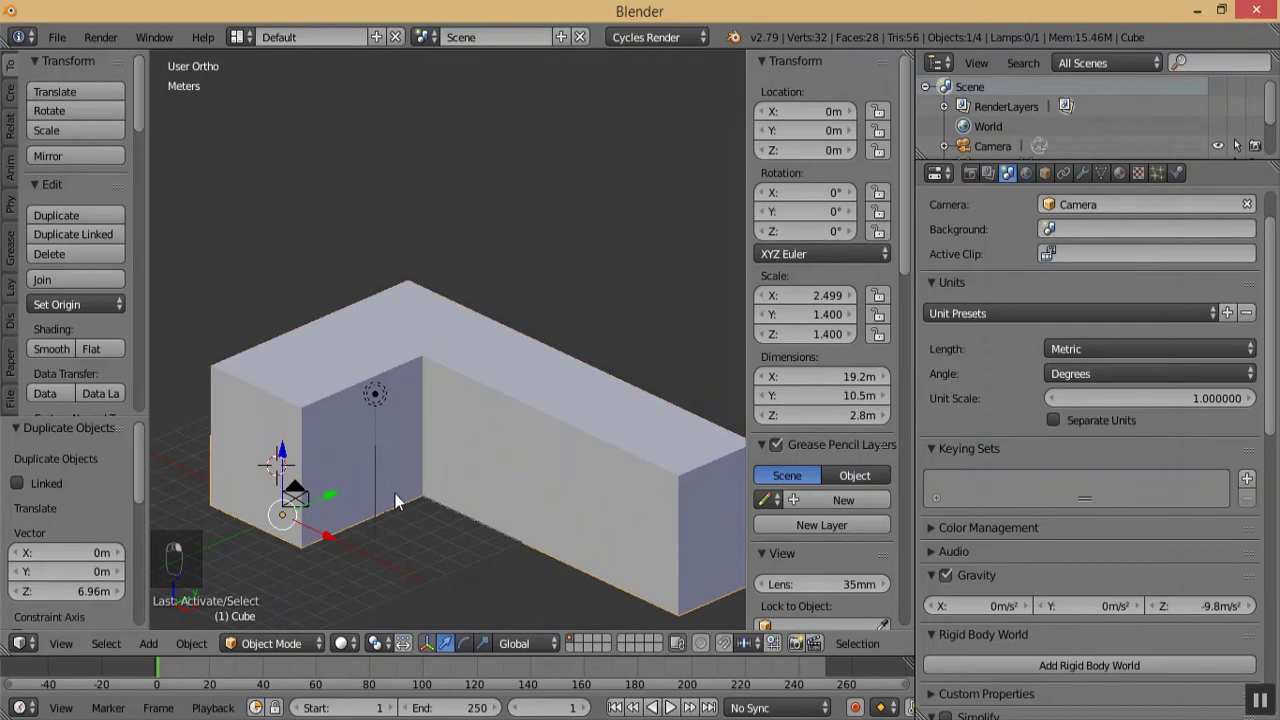
{"action": "middle_click_drag", "start_coordinate": [397, 498], "coordinate": [467, 468]}
- Put the upper storey into Edit Mode, hide the properties sidebar and show the model in the top orthographic view
{"action": "key", "text": "KP_1"}
{"action": "key", "text": "KP_Subtract"}
{"action": "key", "text": "KP_Add"}
{"action": "right_click", "coordinate": [336, 415]}
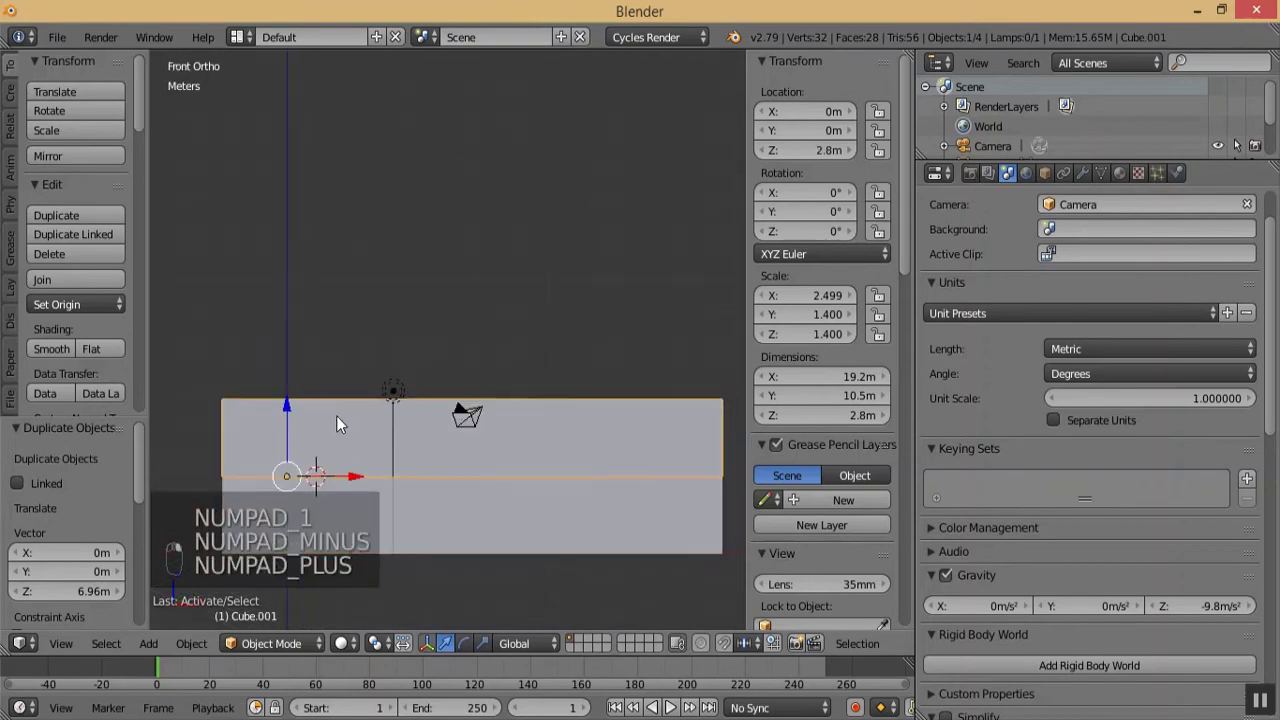
{"action": "left_click", "coordinate": [272, 643]}
{"action": "left_click", "coordinate": [277, 596]}
{"action": "key", "text": "n"}
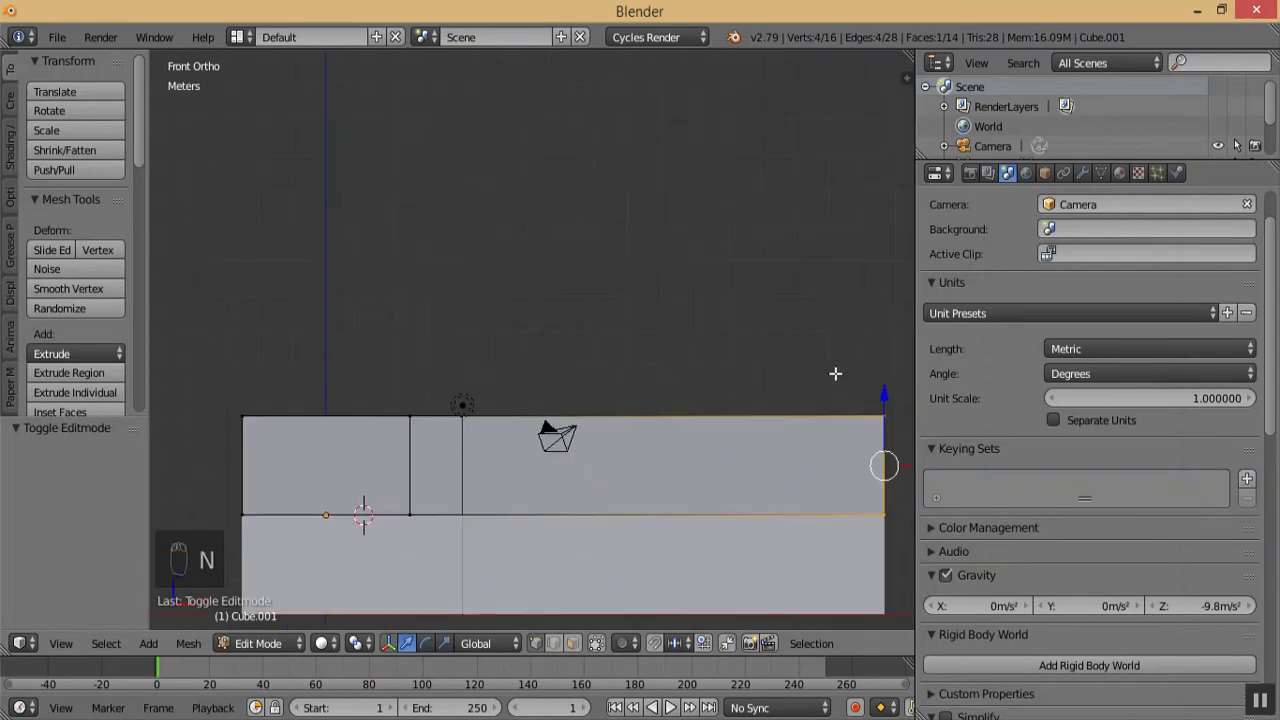
{"action": "key", "text": "KP_Subtract"}
{"action": "key", "text": "KP_Subtract"}
{"action": "key", "text": "KP_Subtract"}
{"action": "key", "text": "KP_Subtract"}
{"action": "key", "text": "KP_Subtract"}
{"action": "key", "text": "KP_7"}
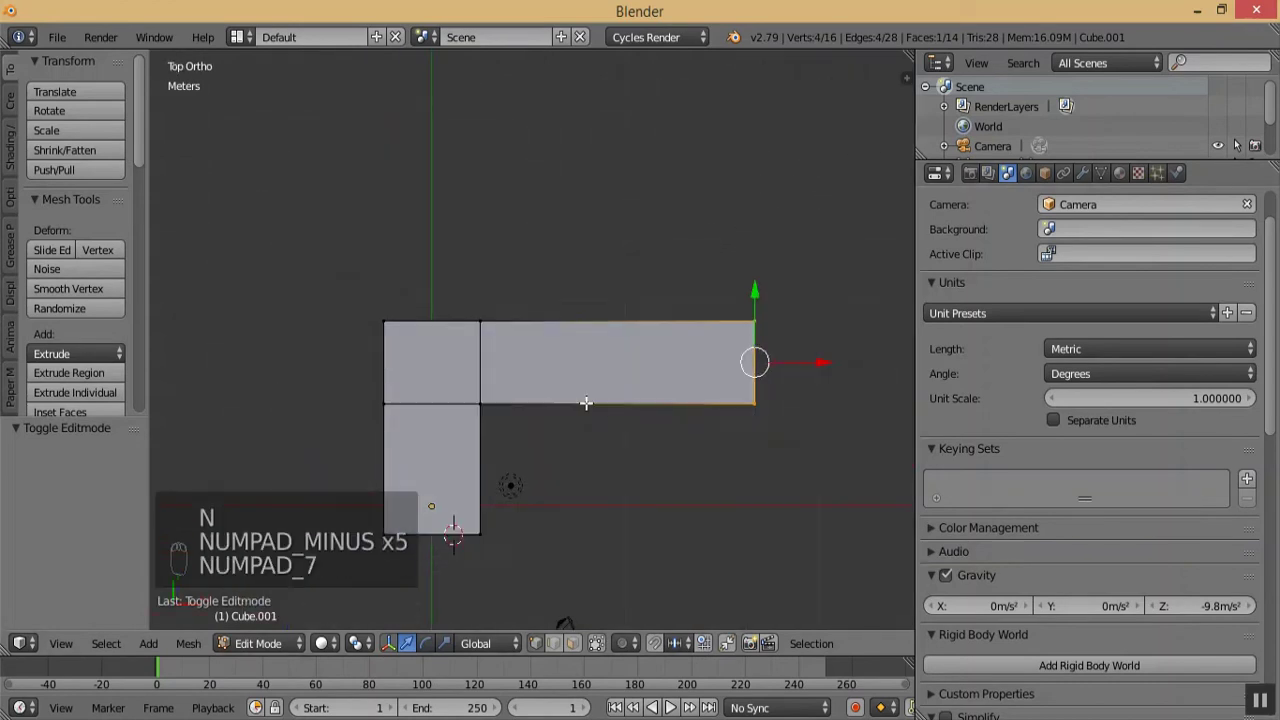
{"action": "key", "text": "KP_Subtract"}
{"action": "key", "text": "KP_Add"}
{"action": "key", "text": "KP_Add"}
{"action": "key", "text": "KP_Add"}
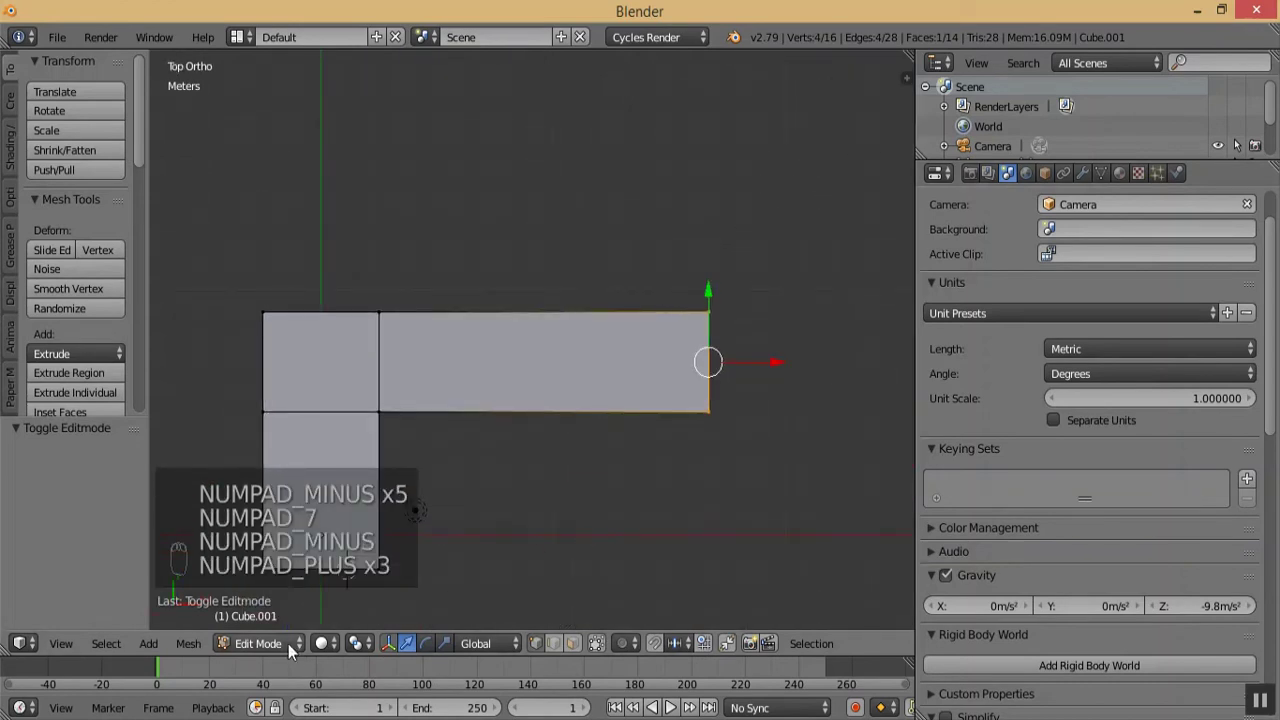
- Display the model in wireframe and deselect all of the upper storey's geometry
{"action": "left_click", "coordinate": [326, 643]}
{"action": "left_click", "coordinate": [371, 597]}
{"action": "key", "text": "KP_Subtract"}
{"action": "key", "text": "KP_Subtract"}
{"action": "key", "text": "KP_Subtract"}
{"action": "key", "text": "KP_Add"}
{"action": "key", "text": "KP_Add"}
{"action": "key", "text": "KP_Add"}
{"action": "key", "text": "KP_Add"}
{"action": "key", "text": "KP_Add"}
{"action": "key", "text": "a"}
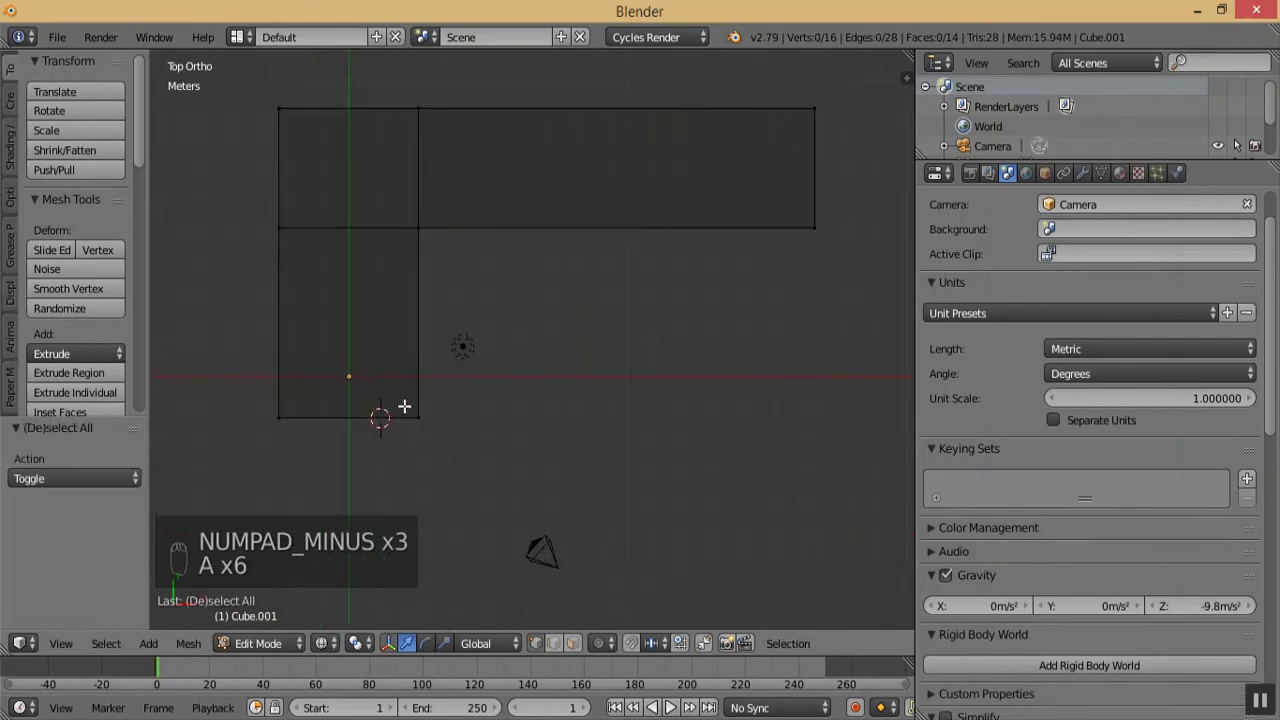
- Box-select the vertices at the upper storey's -Y end and move them -1 m along Y
{"action": "key", "text": "b"}
{"action": "left_click_drag", "start_coordinate": [209, 364], "coordinate": [514, 471]}
{"action": "key", "text": "g"}
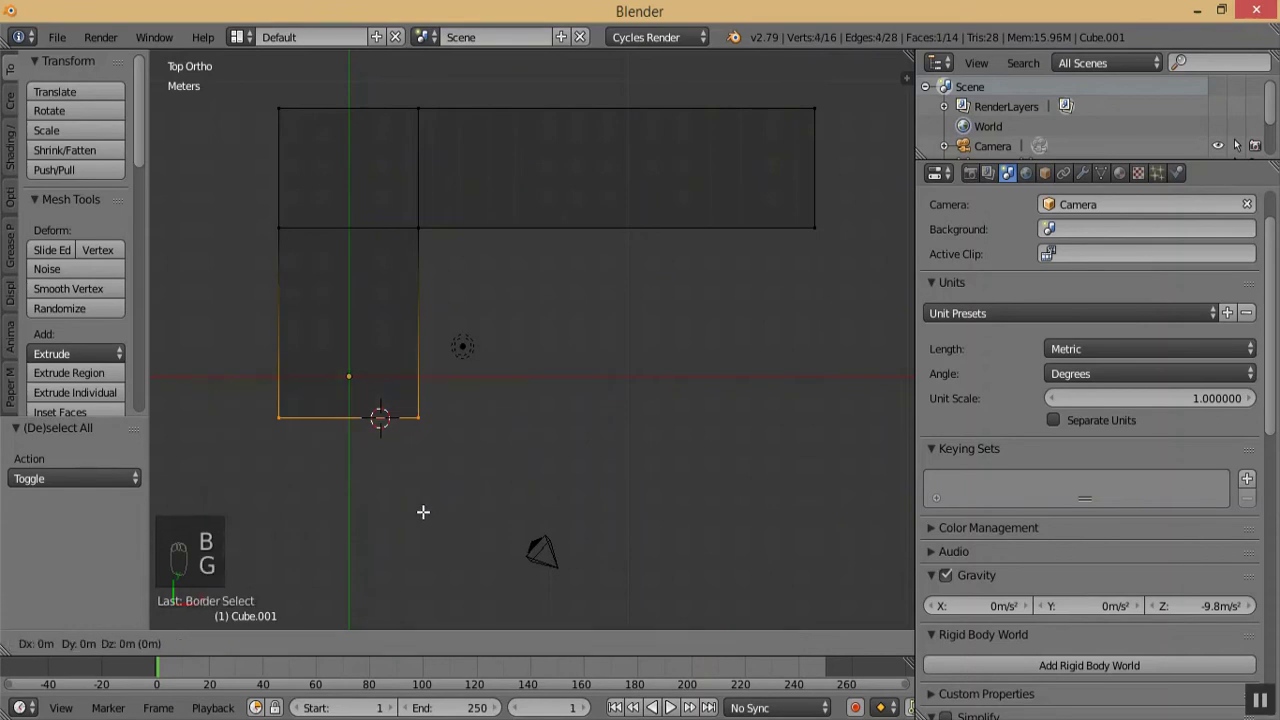
{"action": "key", "text": "y"}
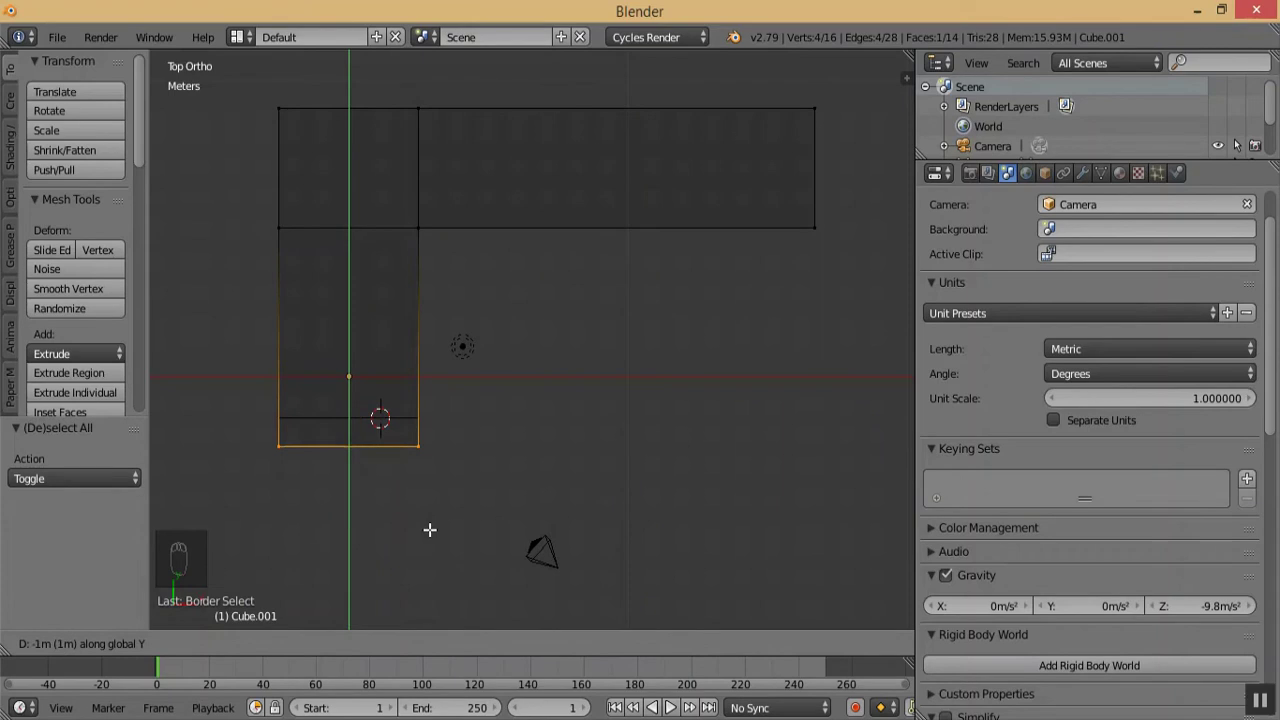
{"action": "left_click", "coordinate": [430, 529]}
- Box-select all vertices along the short wing's +X side on the upper storey and move them 1 m along X
{"action": "key", "text": "a"}
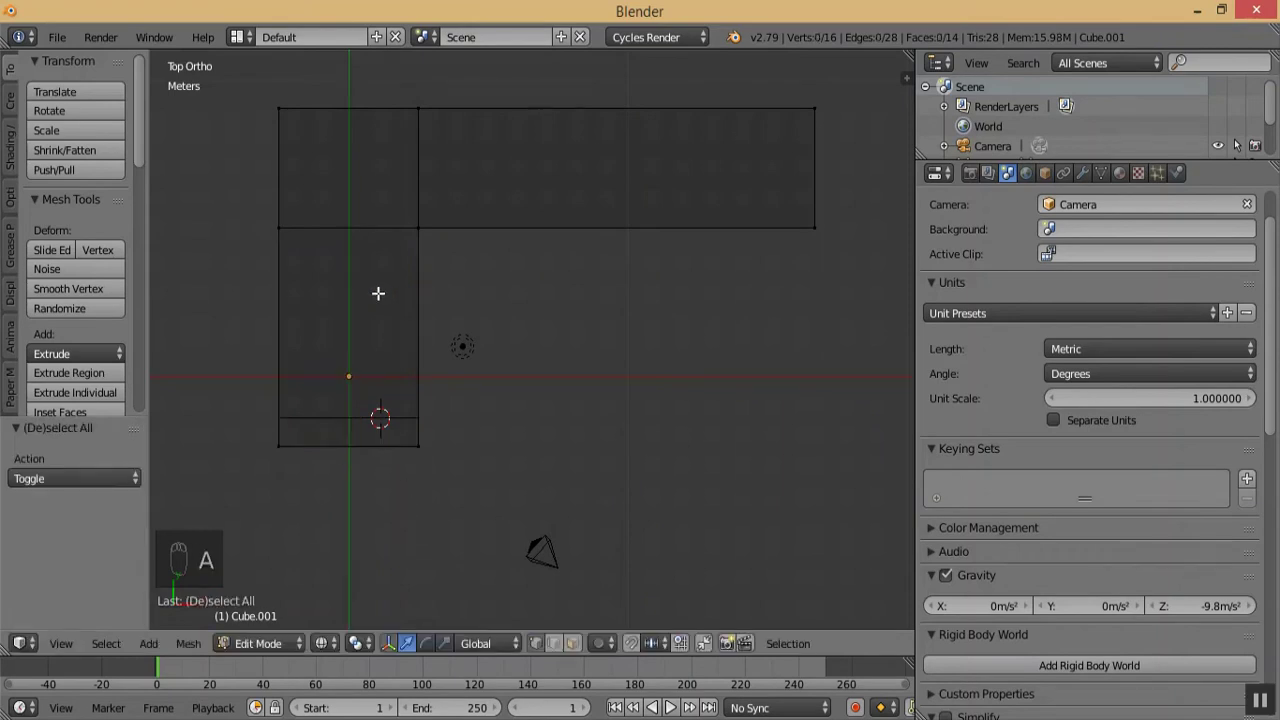
{"action": "key", "text": "b"}
{"action": "left_click_drag", "start_coordinate": [394, 74], "coordinate": [516, 468]}
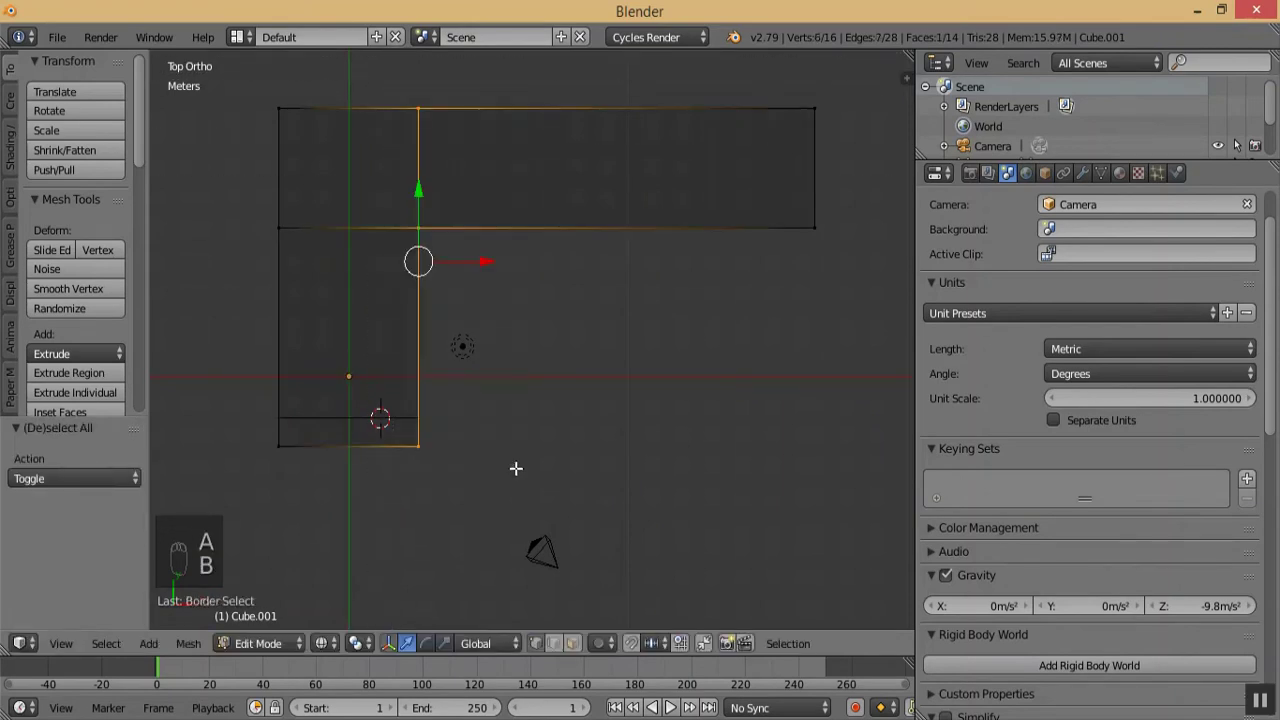
{"action": "key", "text": "g"}
{"action": "key", "text": "x"}
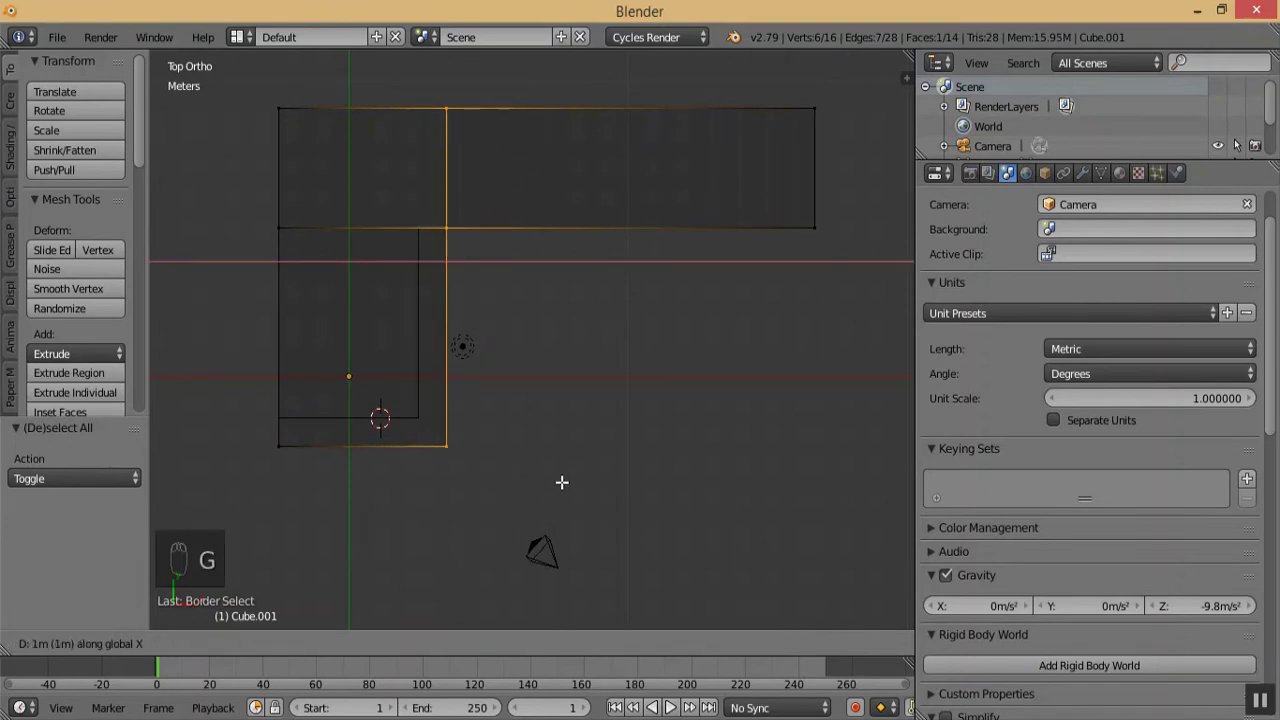
{"action": "left_click", "coordinate": [561, 482]}
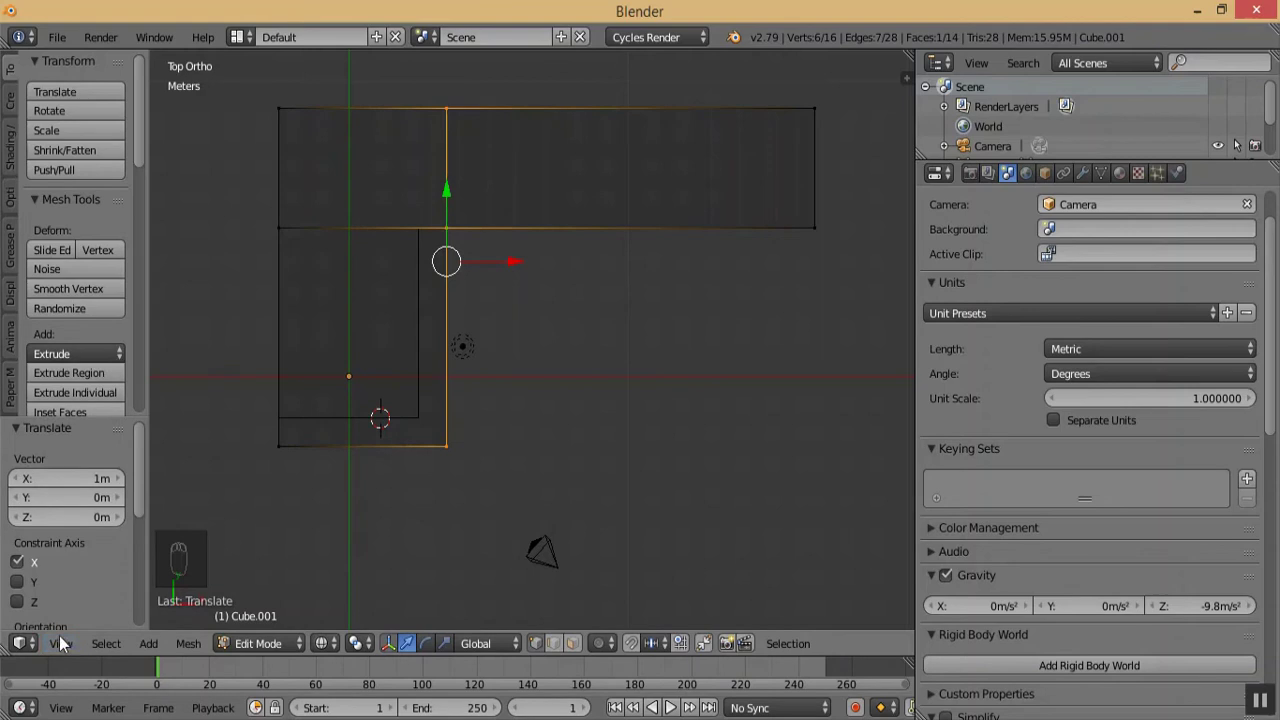
- Box-select the vertices along the long wing's -Y edge on the upper storey and move them -1 m along Y
{"action": "key", "text": "KP_Subtract"}
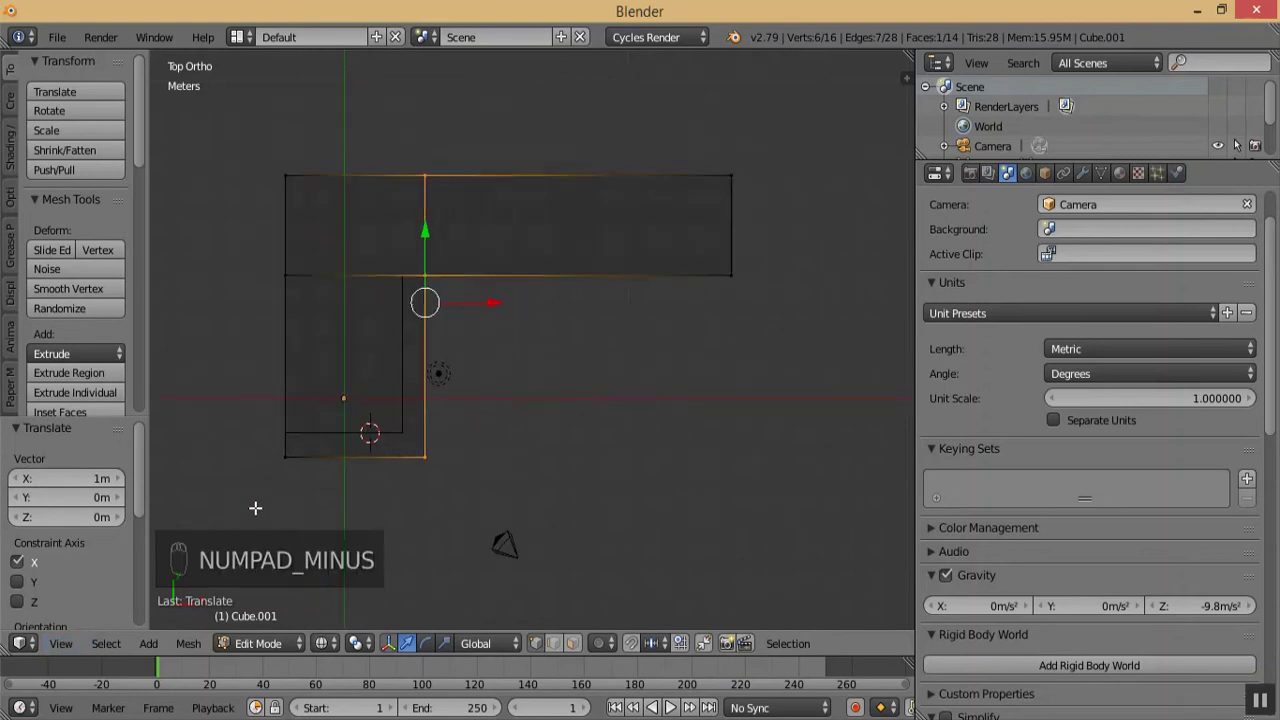
{"action": "key", "text": "KP_Subtract"}
{"action": "key", "text": "KP_Subtract"}
{"action": "key", "text": "KP_Add"}
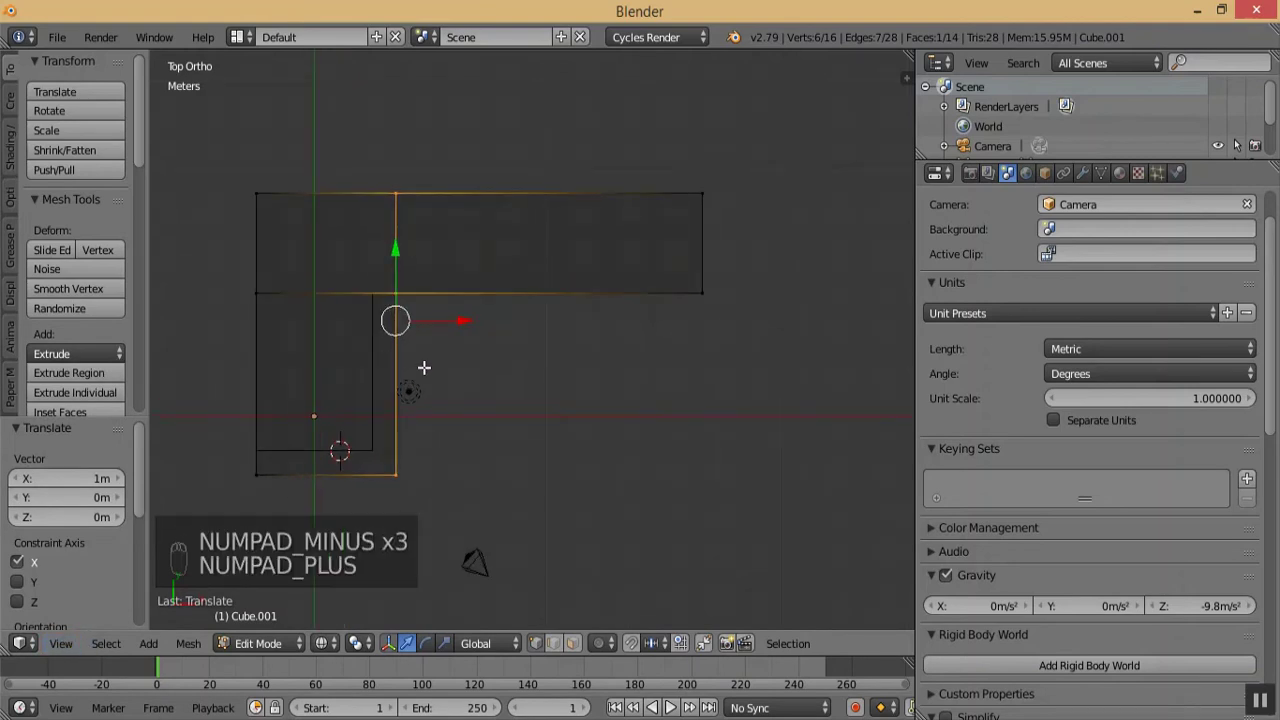
{"action": "key", "text": "a"}
{"action": "key", "text": "a"}
{"action": "key", "text": "b"}
{"action": "left_click_drag", "start_coordinate": [211, 269], "coordinate": [806, 334]}
{"action": "key", "text": "g"}
{"action": "key", "text": "y"}
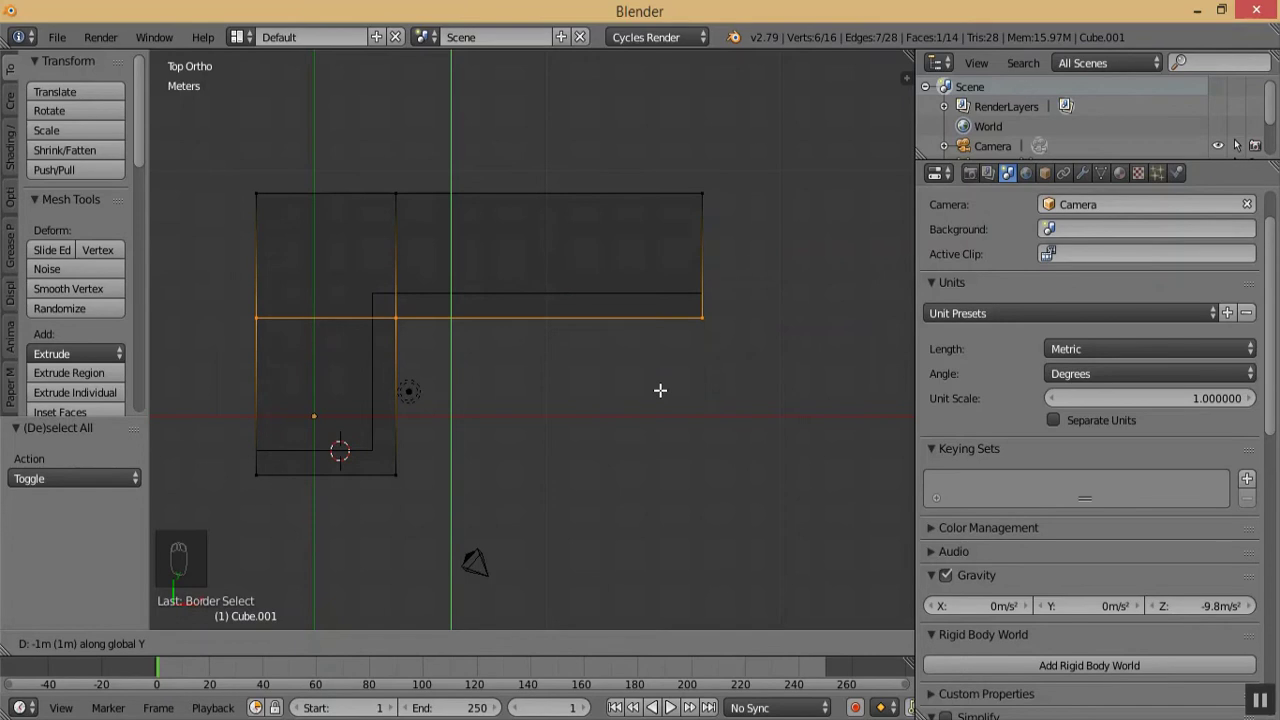
{"action": "left_click", "coordinate": [660, 390]}
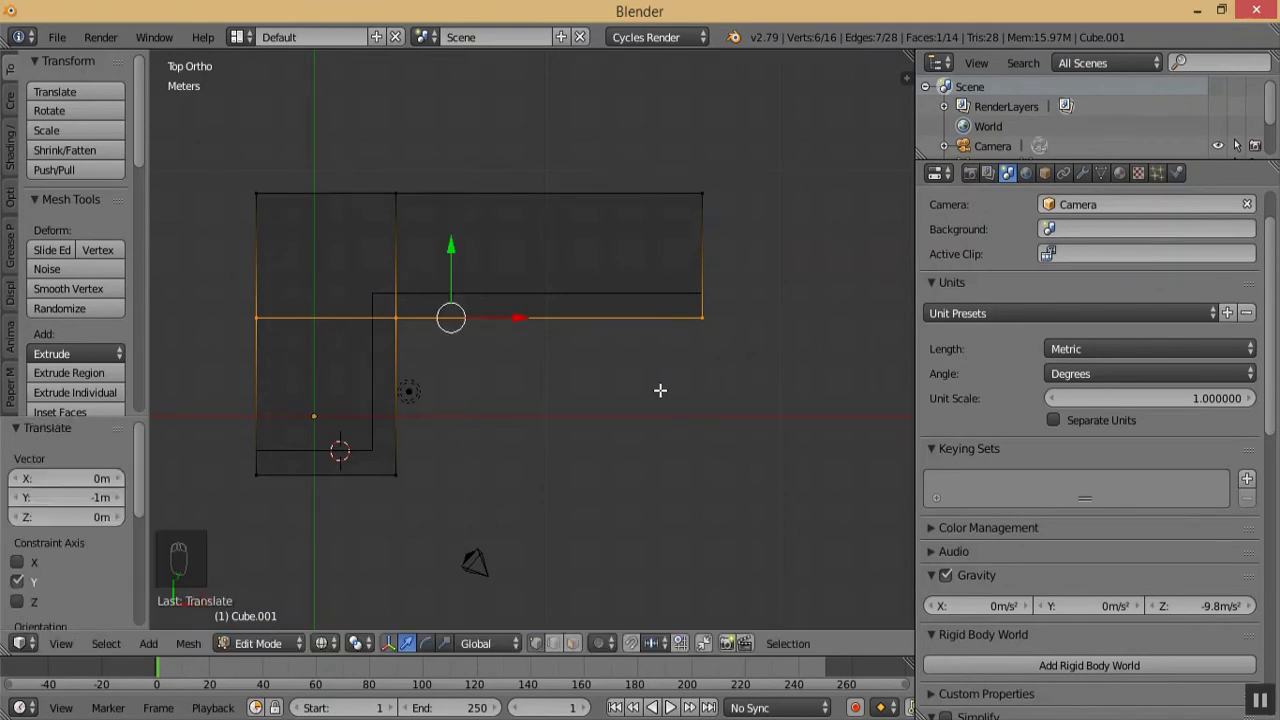
- Return to Object Mode with solid shading and view the overhanging upper storey from an angle
{"action": "key", "text": "KP_Subtract"}
{"action": "key", "text": "KP_Add"}
{"action": "key", "text": "KP_Add"}
{"action": "key", "text": "KP_Add"}
{"action": "middle_click_drag", "start_coordinate": [540, 403], "coordinate": [282, 657]}
{"action": "left_click", "coordinate": [262, 645]}
{"action": "left_click", "coordinate": [281, 617]}
{"action": "middle_click_drag", "start_coordinate": [435, 481], "coordinate": [412, 388]}
{"action": "left_click", "coordinate": [352, 645]}
{"action": "left_click", "coordinate": [400, 582]}
{"action": "mouse_move", "coordinate": [474, 469]}
{"action": "middle_mouse_down"}
{"action": "mouse_move", "coordinate": [508, 357]}
{"action": "mouse_move", "coordinate": [533, 390]}
{"action": "mouse_move", "coordinate": [510, 434]}
{"action": "mouse_move", "coordinate": [517, 468]}
{"action": "middle_mouse_up"}
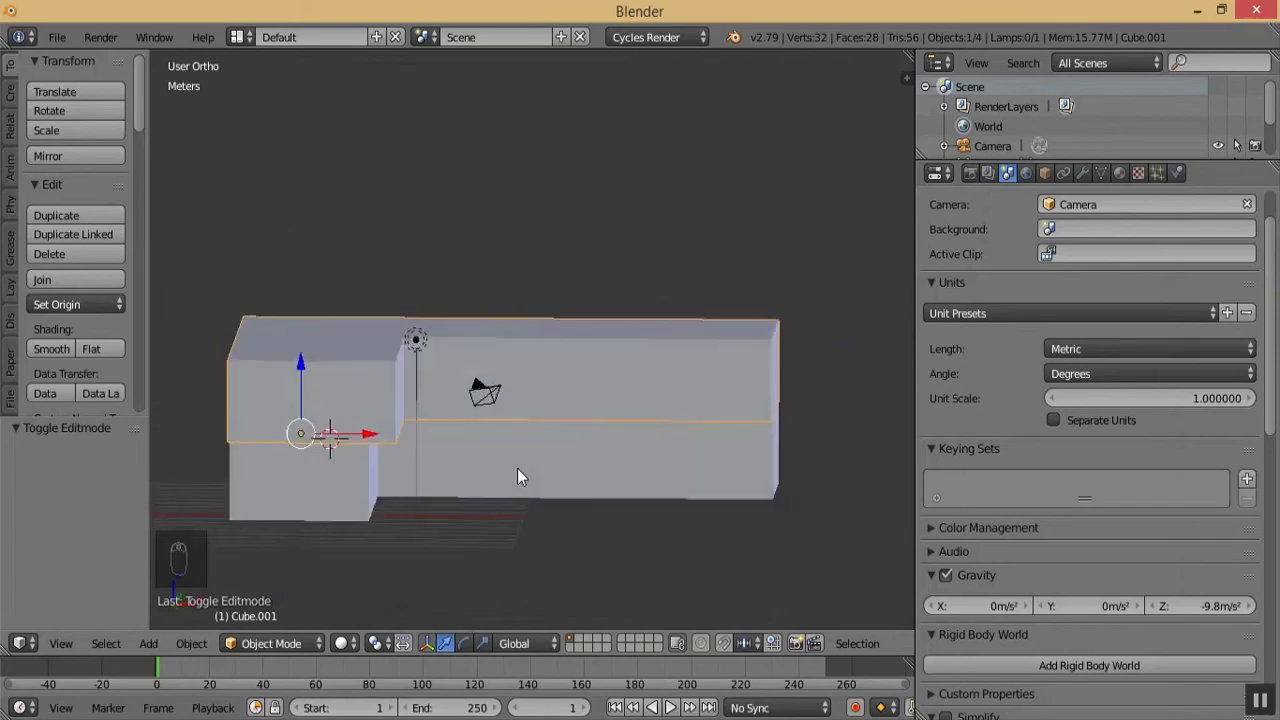
- Duplicate the upper storey in the front view, leaving the copy in its original place
{"action": "key", "text": "KP_7"}
{"action": "key", "text": "KP_1"}
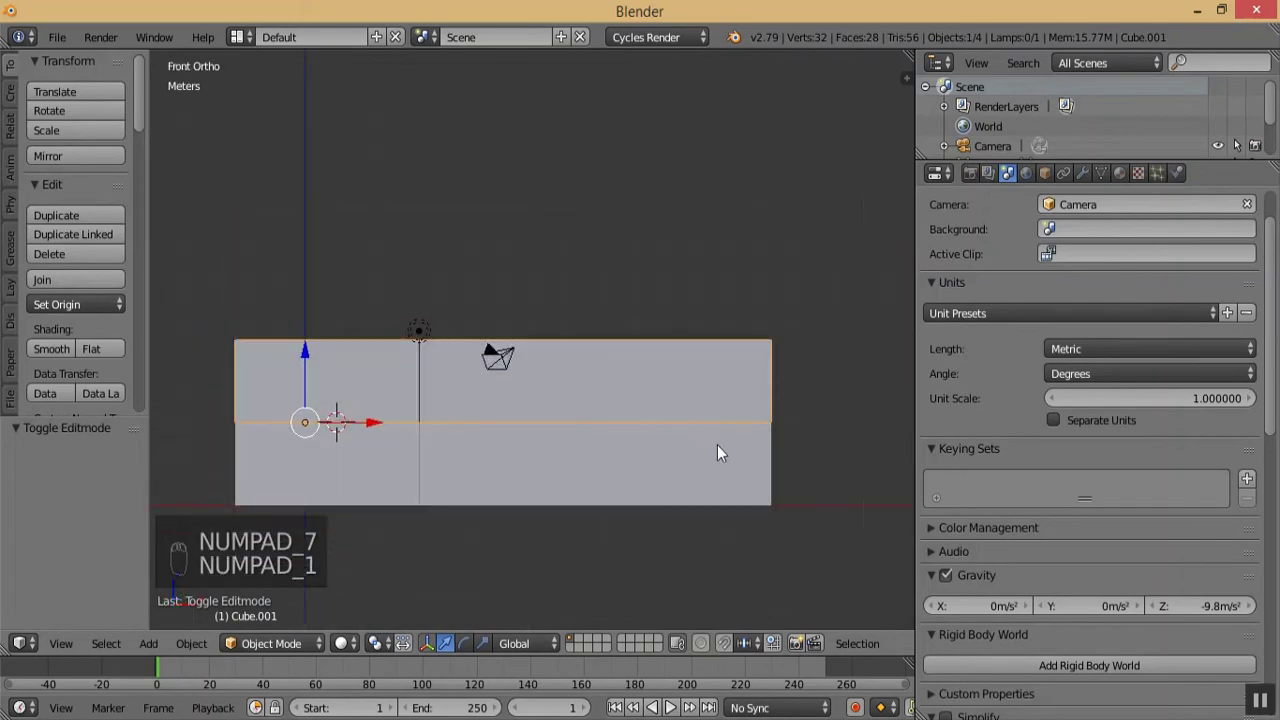
{"action": "key", "text": "shift+d"}
{"action": "right_click", "coordinate": [749, 477]}
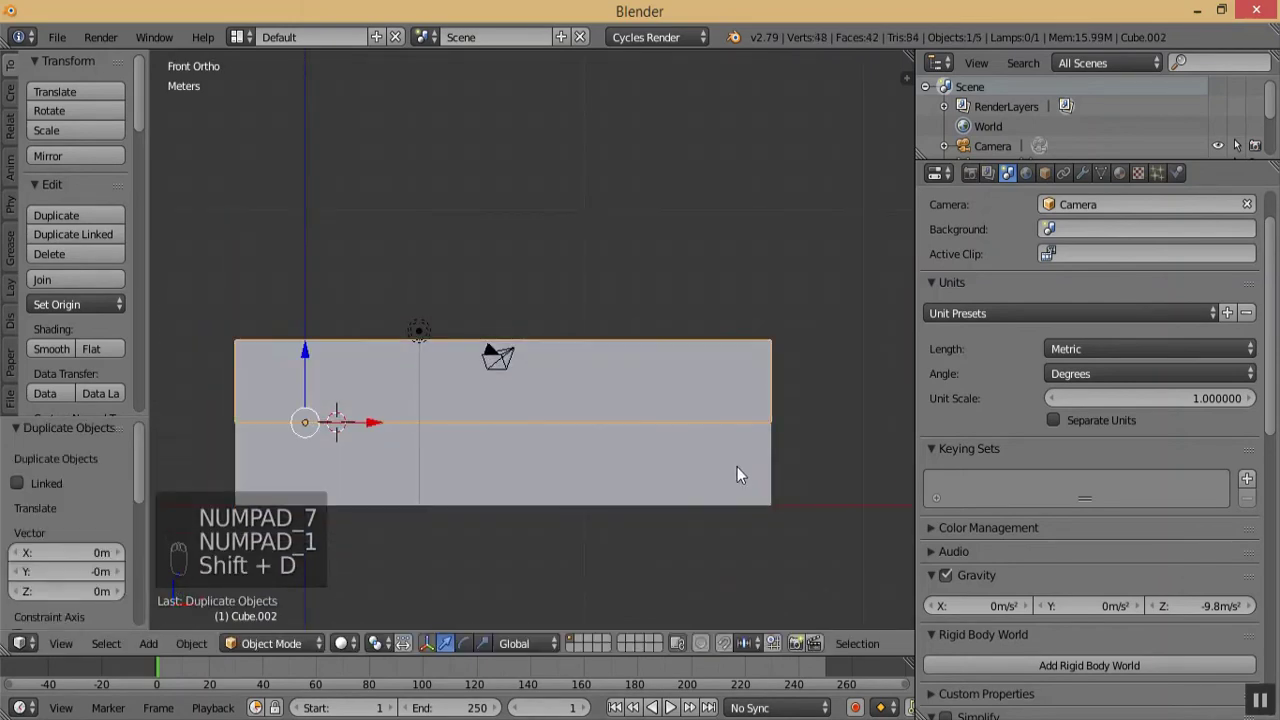
- Put the duplicated storey into Edit Mode with wireframe display in the front view, and select all of its geometry
{"action": "left_click", "coordinate": [271, 643]}
{"action": "left_click", "coordinate": [282, 594]}
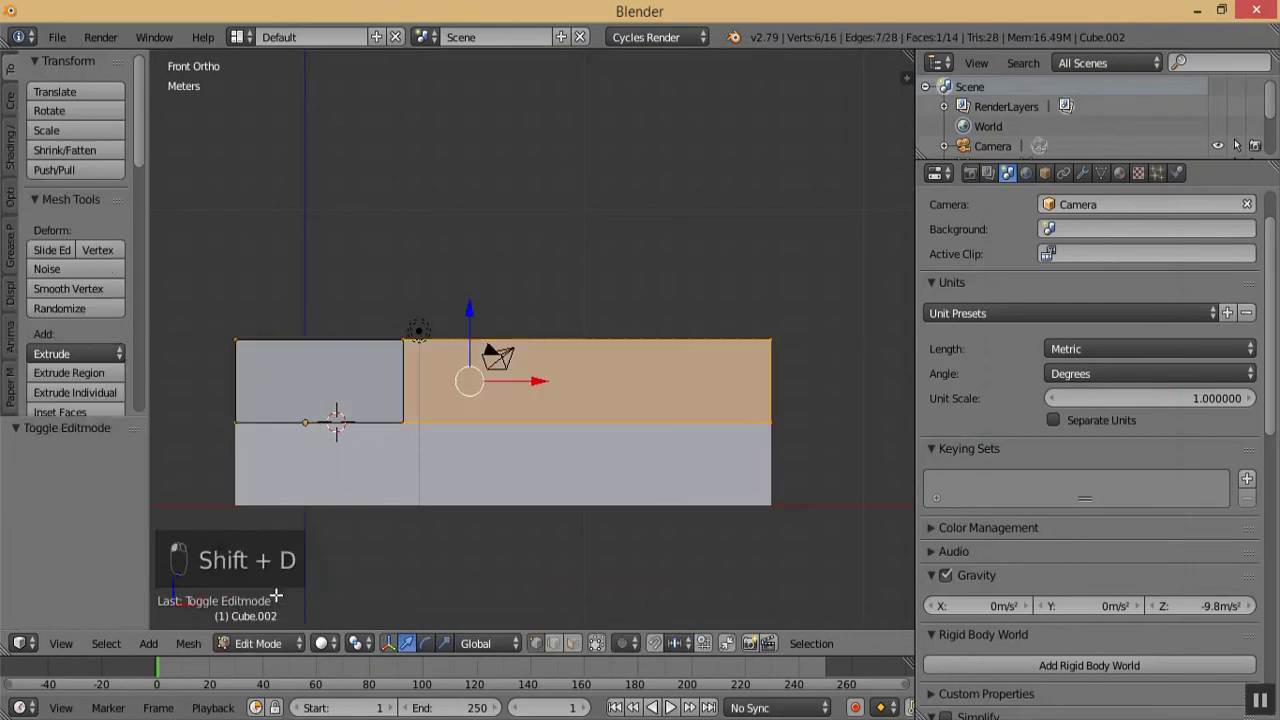
{"action": "middle_click_drag", "start_coordinate": [786, 457], "coordinate": [690, 420]}
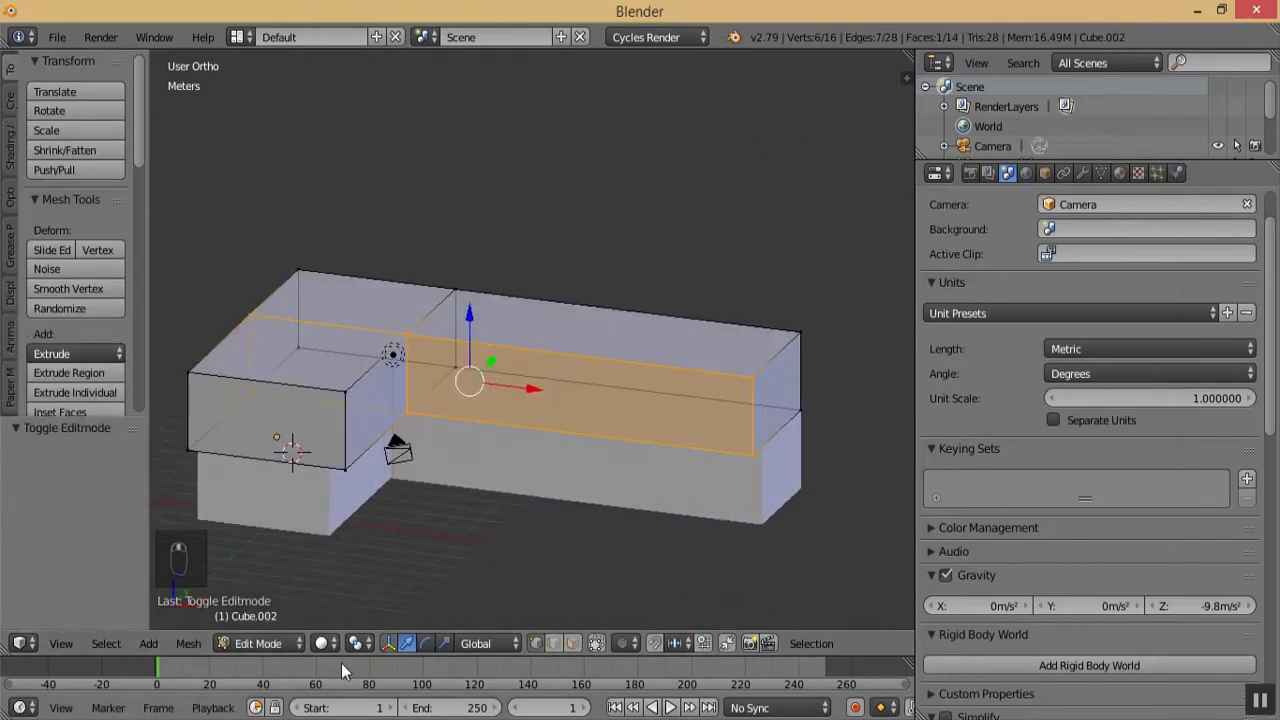
{"action": "left_click", "coordinate": [327, 643]}
{"action": "left_click", "coordinate": [380, 594]}
{"action": "key", "text": "KP_1"}
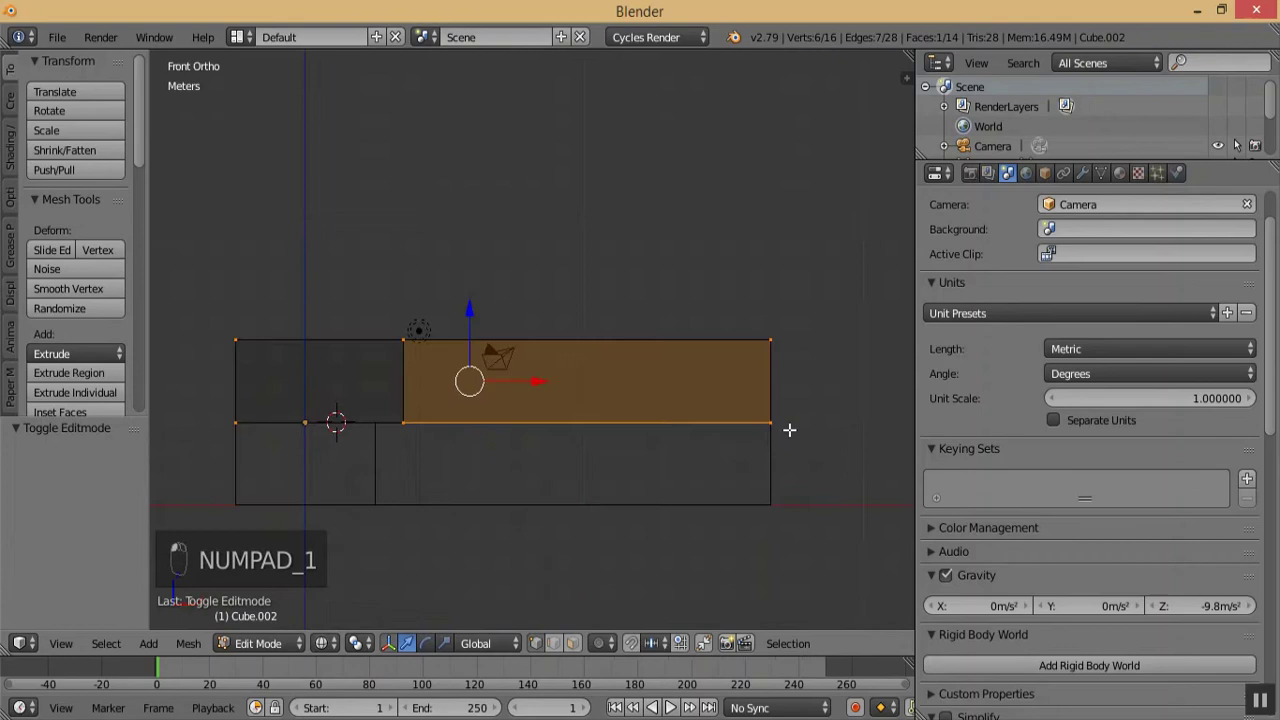
{"action": "key", "text": "a"}
{"action": "key", "text": "a"}
{"action": "key", "text": "a"}
{"action": "key", "text": "a"}
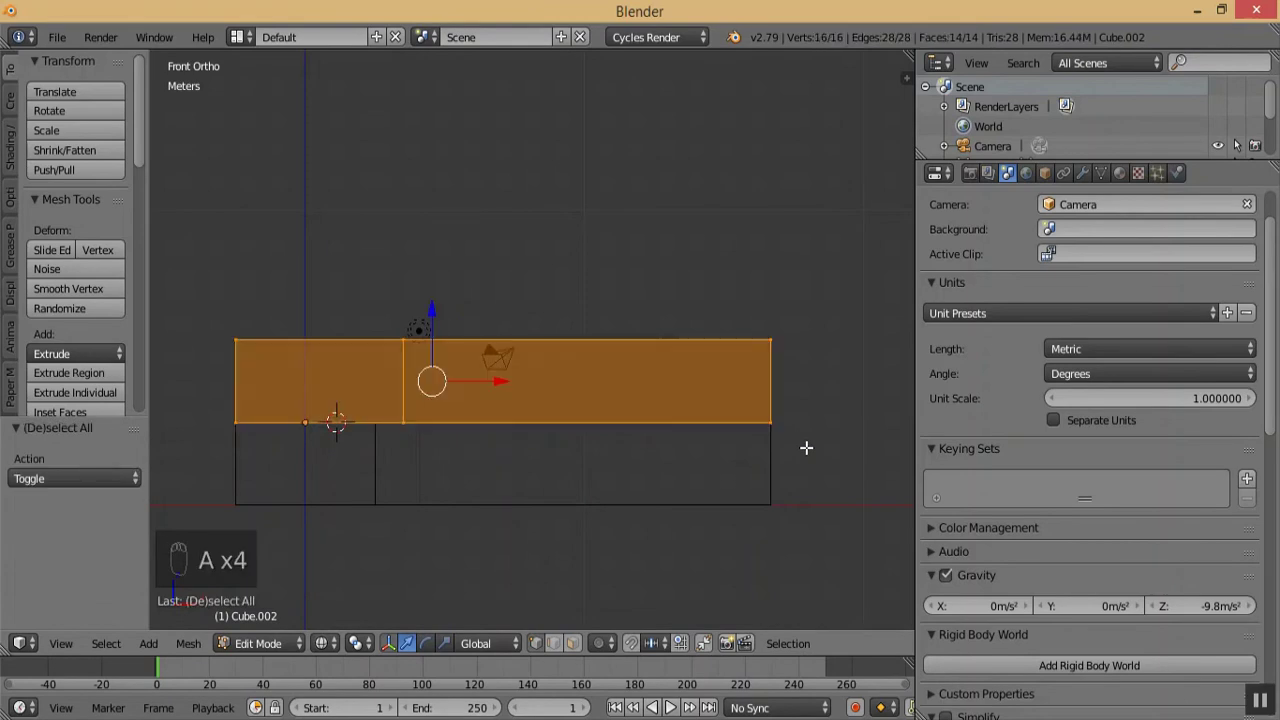
- Scale the duplicated storey uniformly to about 0.92 and shift it about 16.8 cm along X
{"action": "key", "text": "s"}
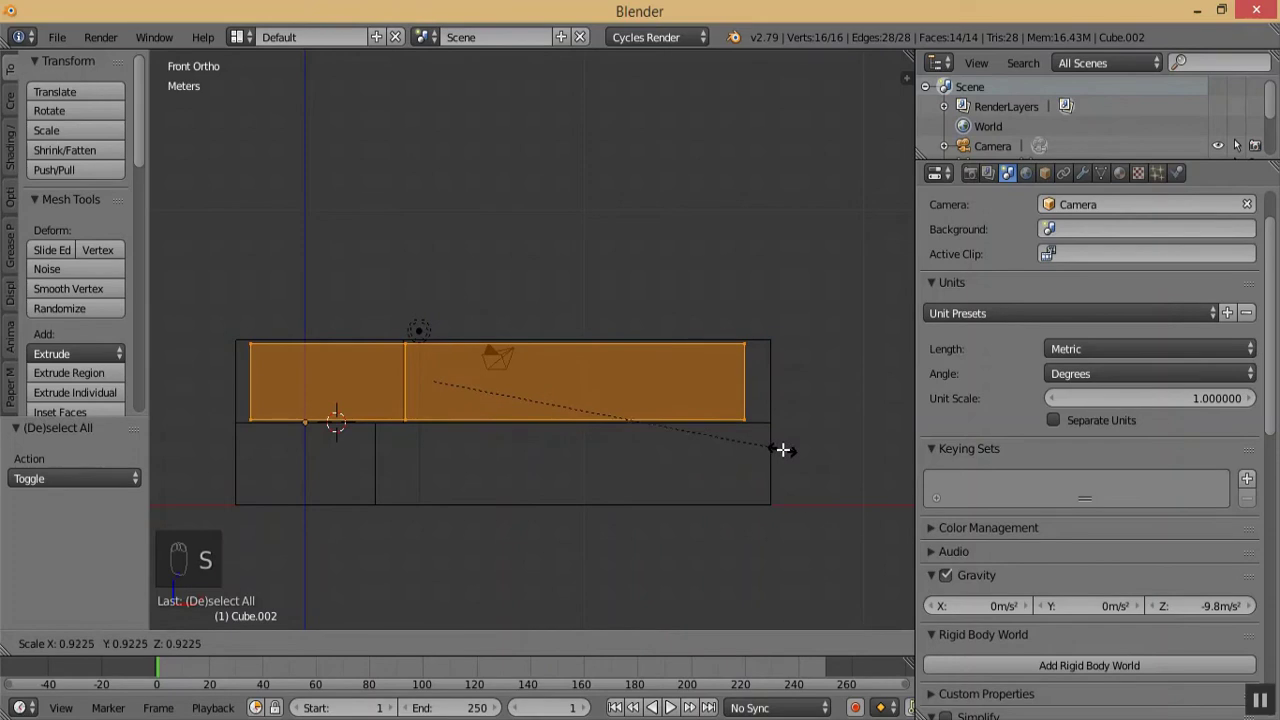
{"action": "left_click", "coordinate": [783, 450]}
{"action": "left_click_drag", "start_coordinate": [499, 381], "coordinate": [504, 380]}
- Reduce the duplicate's height by scaling it to about 0.71 along Z
{"action": "key", "text": "s"}
{"action": "key", "text": "z"}
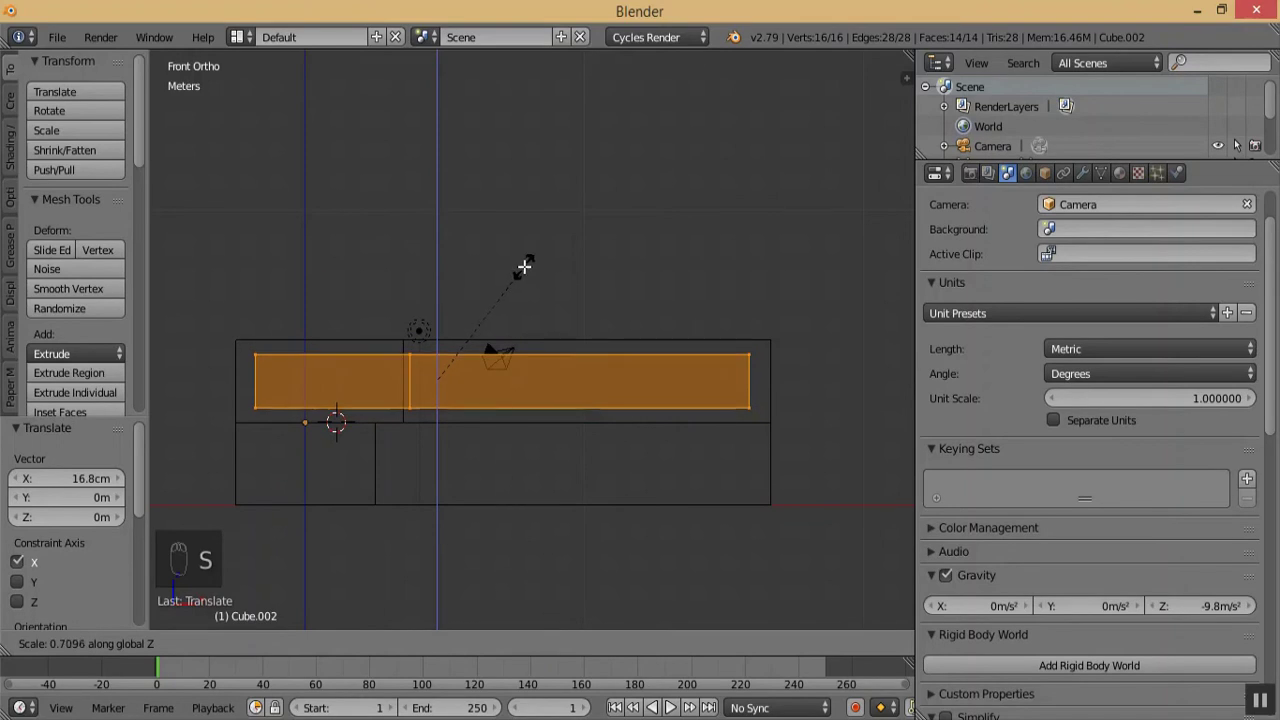
{"action": "left_click", "coordinate": [524, 267]}
{"action": "middle_click_drag", "start_coordinate": [549, 271], "coordinate": [395, 640]}
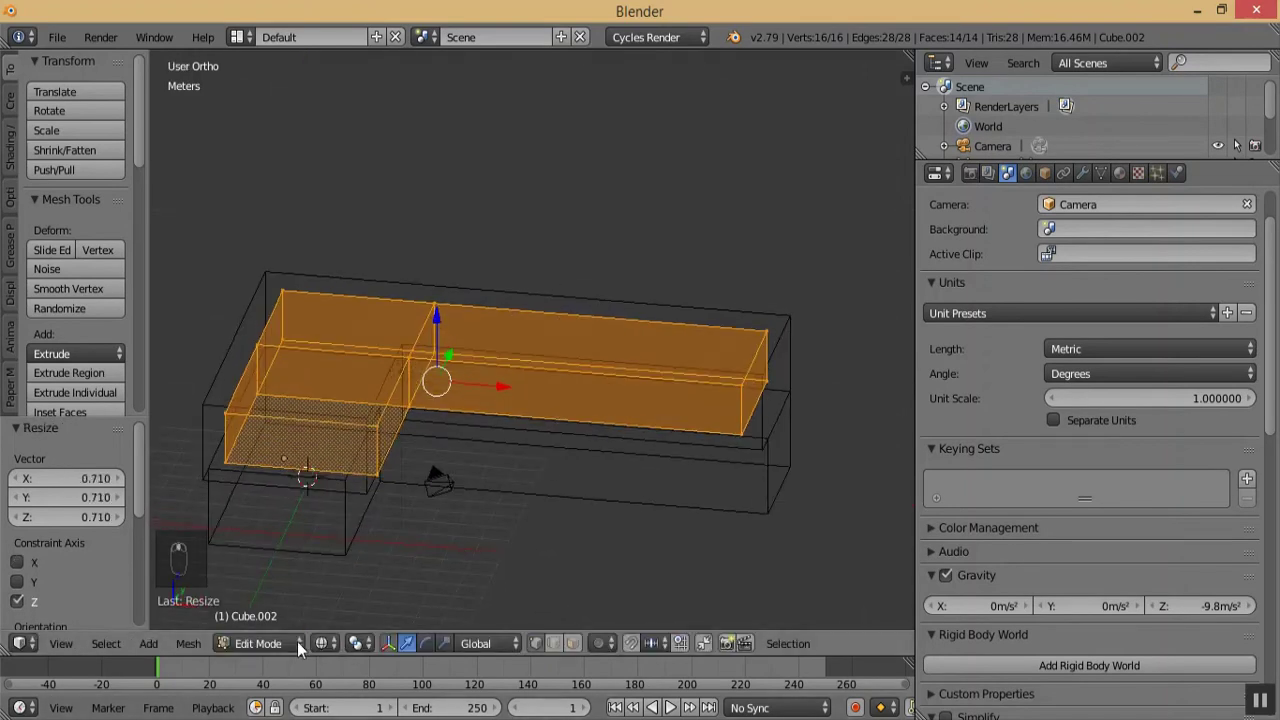
- In the top view, box-select the duplicate's vertices at the short wing's -Y end and move them along -Y past the storey's outline
{"action": "key", "text": "KP_7"}
{"action": "key", "text": "KP_Subtract"}
{"action": "key", "text": "KP_Add"}
{"action": "key", "text": "KP_Add"}
{"action": "key", "text": "KP_Add"}
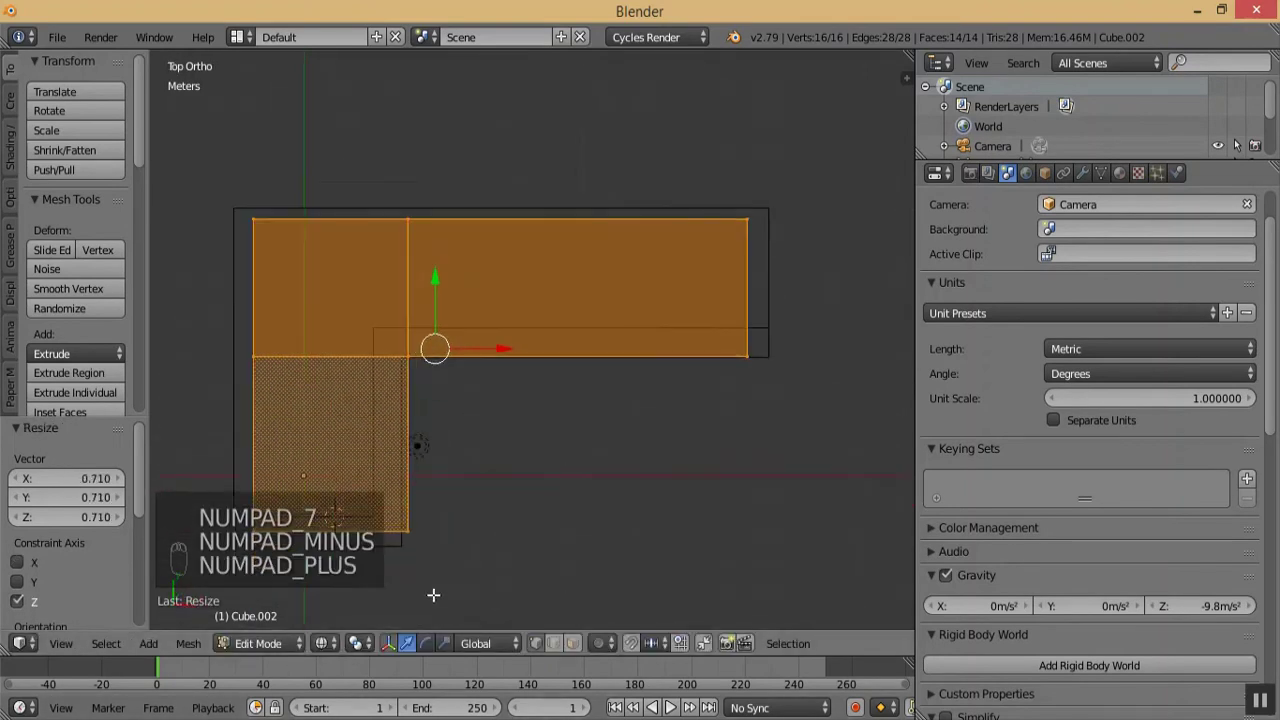
{"action": "left_click", "coordinate": [324, 643]}
{"action": "key", "text": "a"}
{"action": "key", "text": "a"}
{"action": "key", "text": "a"}
{"action": "key", "text": "a"}
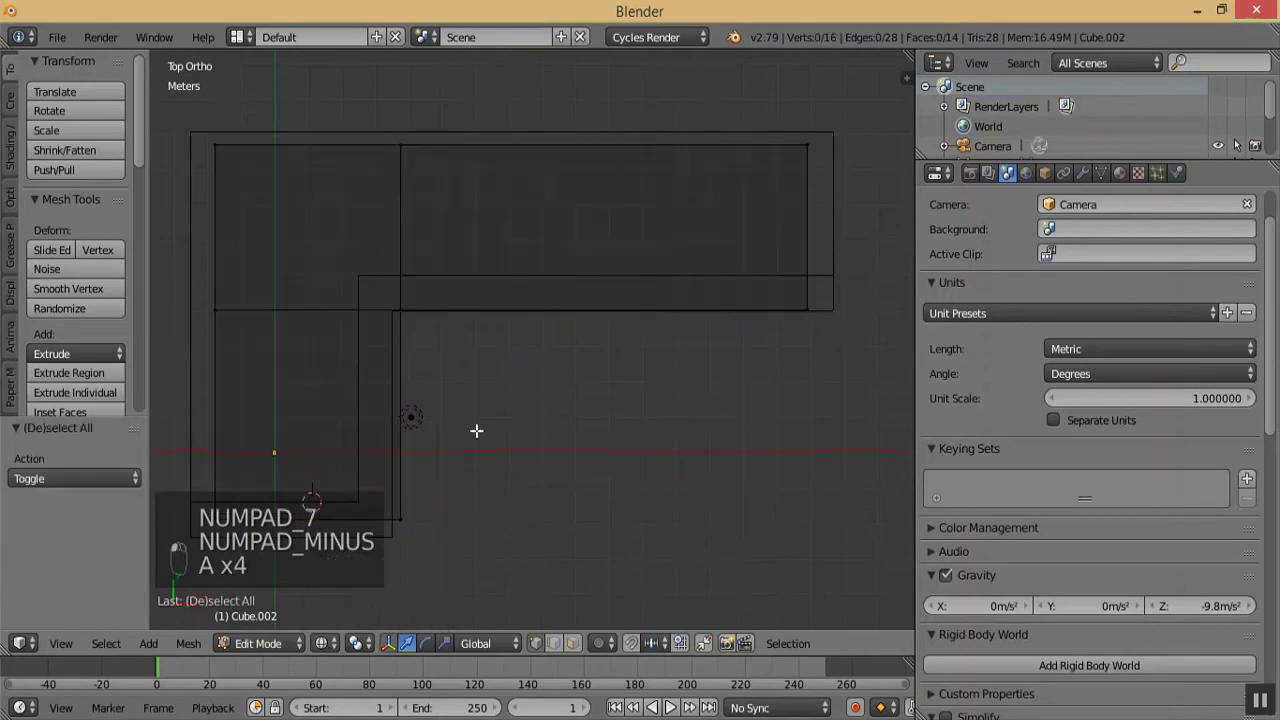
{"action": "key", "text": "b"}
{"action": "left_click_drag", "start_coordinate": [190, 475], "coordinate": [410, 542]}
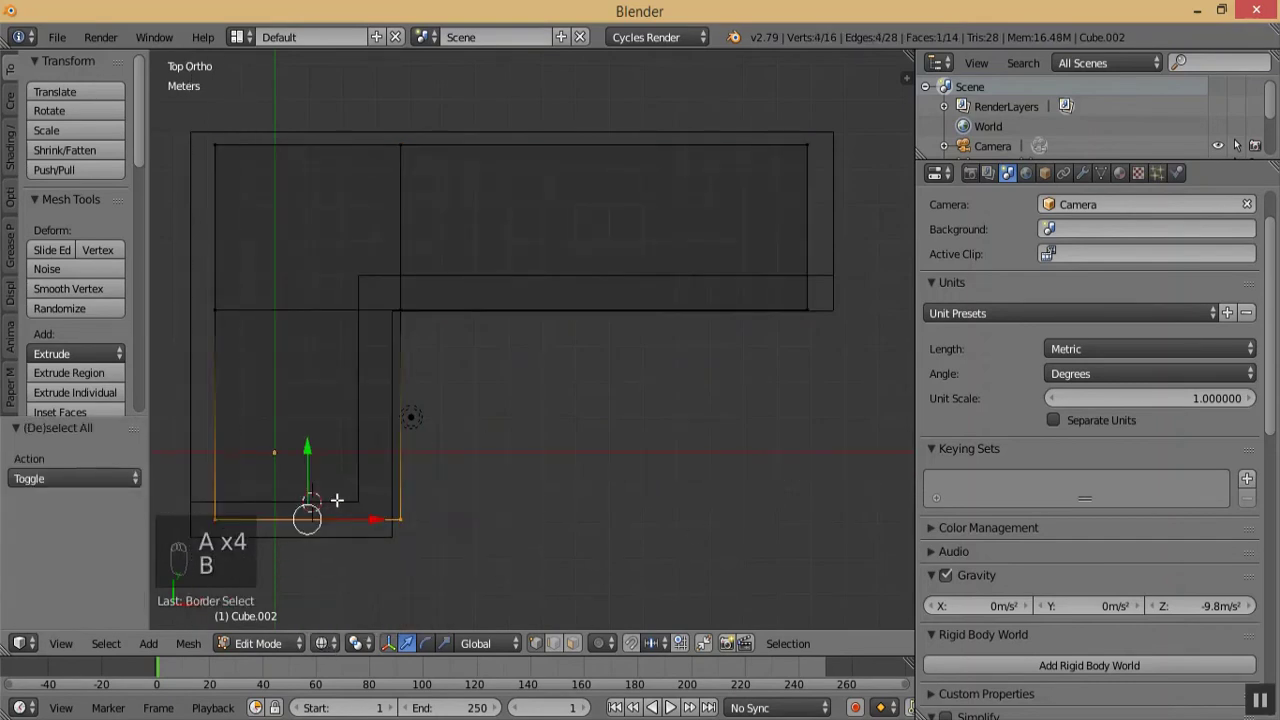
{"action": "left_click_drag", "start_coordinate": [302, 438], "coordinate": [319, 549]}
- Box-select the duplicate's vertices along the long wing's -Y edge and move them along -Y beyond the storey's edge
{"action": "key", "text": "a"}
{"action": "key", "text": "b"}
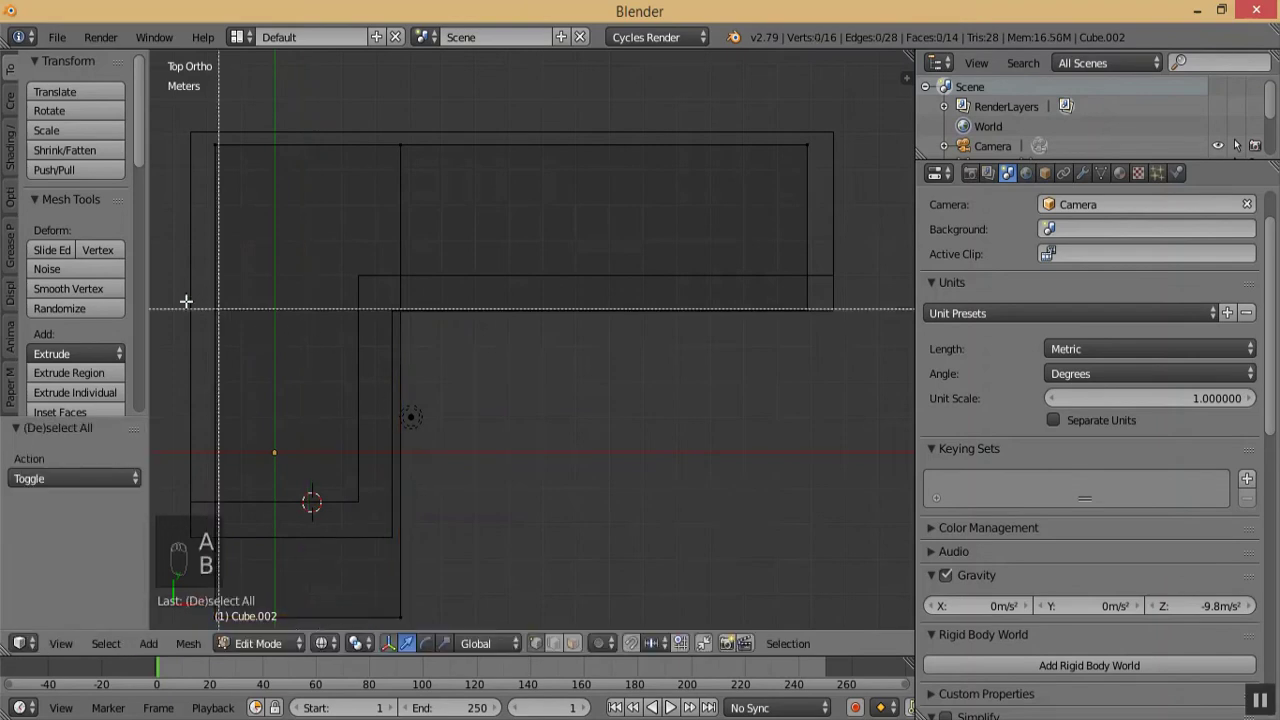
{"action": "left_click_drag", "start_coordinate": [158, 277], "coordinate": [902, 356]}
{"action": "left_click_drag", "start_coordinate": [472, 246], "coordinate": [476, 300]}
{"action": "key", "text": "a"}
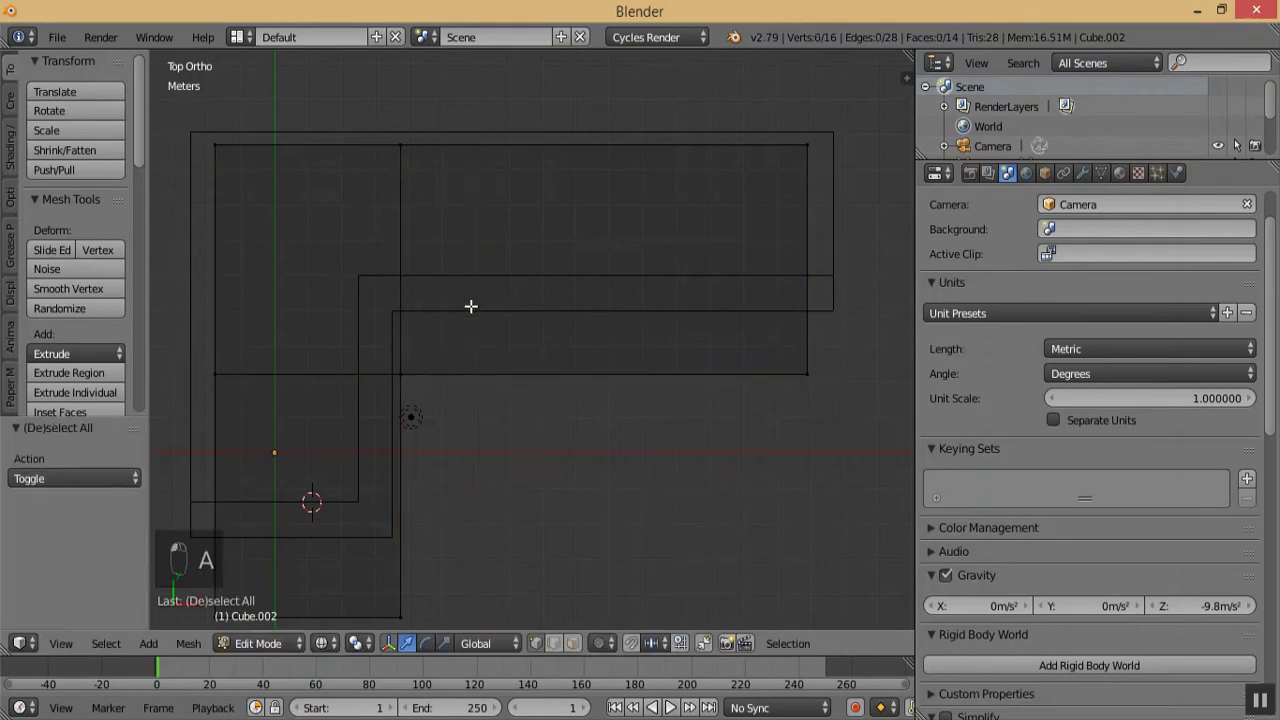
- Box-select the duplicate's vertices along the short wing's inner side and move them about 1.78 m along X
{"action": "key", "text": "KP_Subtract"}
{"action": "key", "text": "KP_Subtract"}
{"action": "key", "text": "KP_Subtract"}
{"action": "key", "text": "KP_Add"}
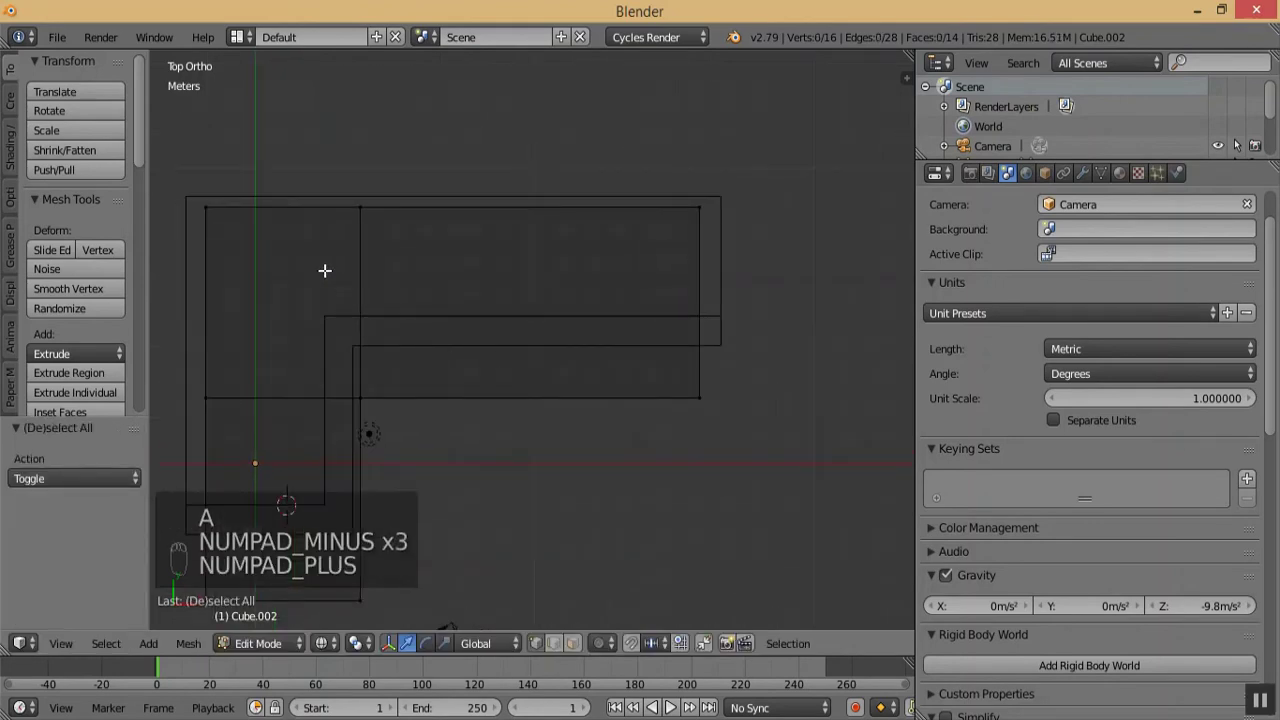
{"action": "key", "text": "b"}
{"action": "left_click_drag", "start_coordinate": [294, 154], "coordinate": [486, 635]}
{"action": "left_click_drag", "start_coordinate": [413, 417], "coordinate": [458, 403]}
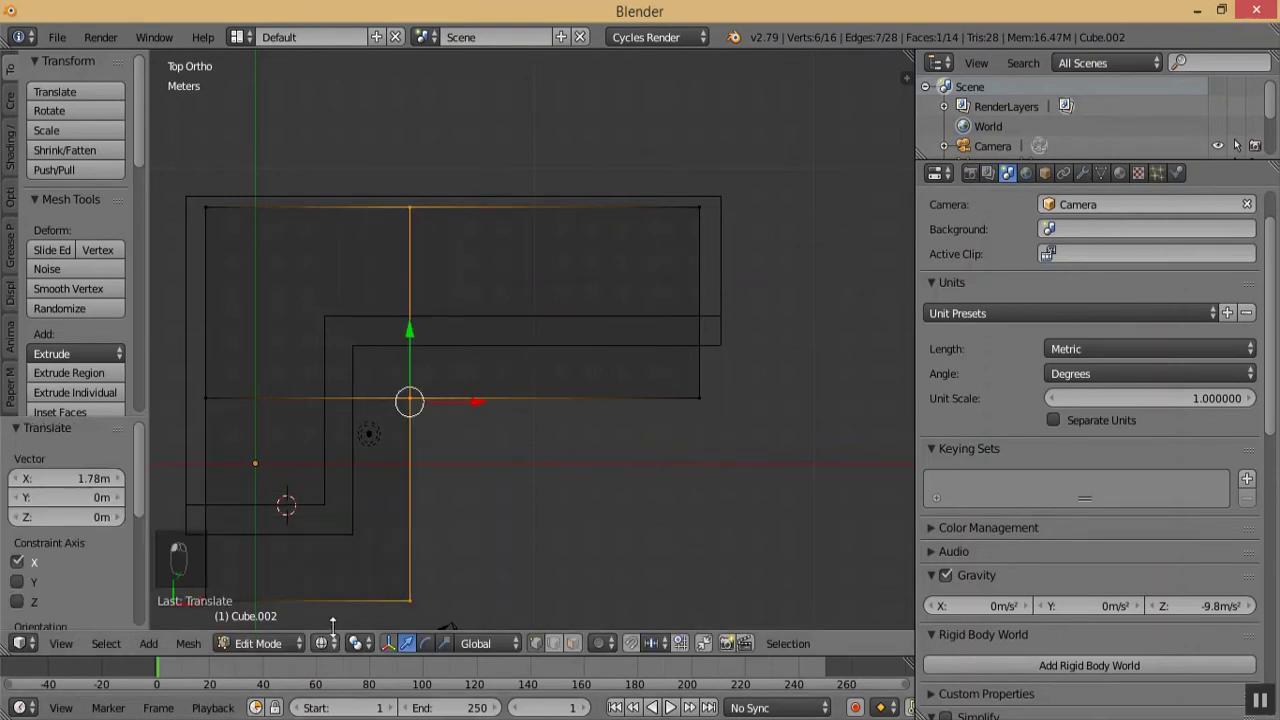
- Return the duplicate to Object Mode and show the house in solid shading from an angle
{"action": "left_click", "coordinate": [355, 643]}
{"action": "left_click", "coordinate": [340, 574]}
{"action": "mouse_move", "coordinate": [420, 520]}
{"action": "middle_mouse_down"}
{"action": "mouse_move", "coordinate": [417, 371]}
{"action": "mouse_move", "coordinate": [335, 510]}
{"action": "mouse_move", "coordinate": [380, 491]}
{"action": "mouse_move", "coordinate": [385, 456]}
{"action": "mouse_move", "coordinate": [366, 506]}
{"action": "mouse_move", "coordinate": [392, 535]}
{"action": "middle_mouse_up"}
{"action": "left_click", "coordinate": [246, 643]}
{"action": "left_click", "coordinate": [266, 612]}
{"action": "key", "text": "KP_Subtract"}
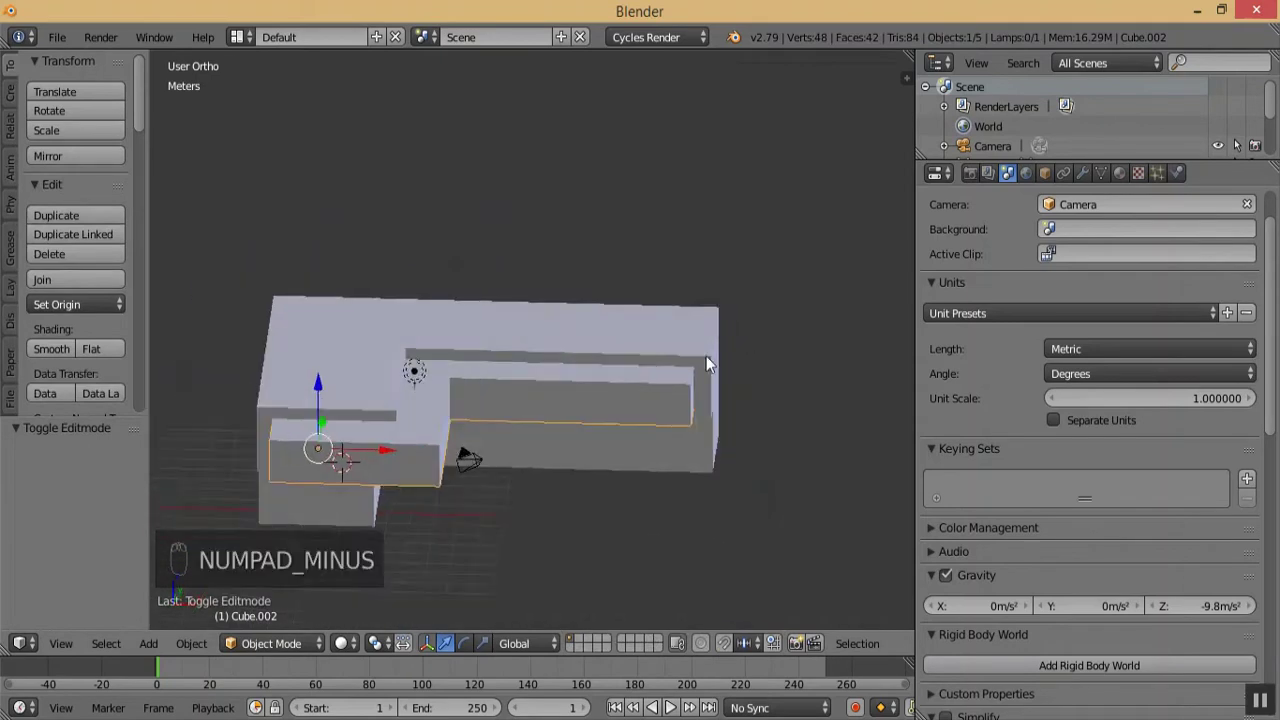
- Examine from several angles how the slimmer duplicate protrudes from the upper storey
{"action": "key", "text": "KP_Subtract"}
{"action": "key", "text": "KP_Subtract"}
{"action": "key", "text": "KP_Add"}
{"action": "key", "text": "KP_Add"}
{"action": "key", "text": "KP_Add"}
{"action": "middle_click_drag", "start_coordinate": [477, 368], "coordinate": [500, 354]}
{"action": "key", "text": "KP_Subtract"}
{"action": "key", "text": "KP_Add"}
{"action": "key", "text": "KP_Add"}
{"action": "key", "text": "KP_Add"}
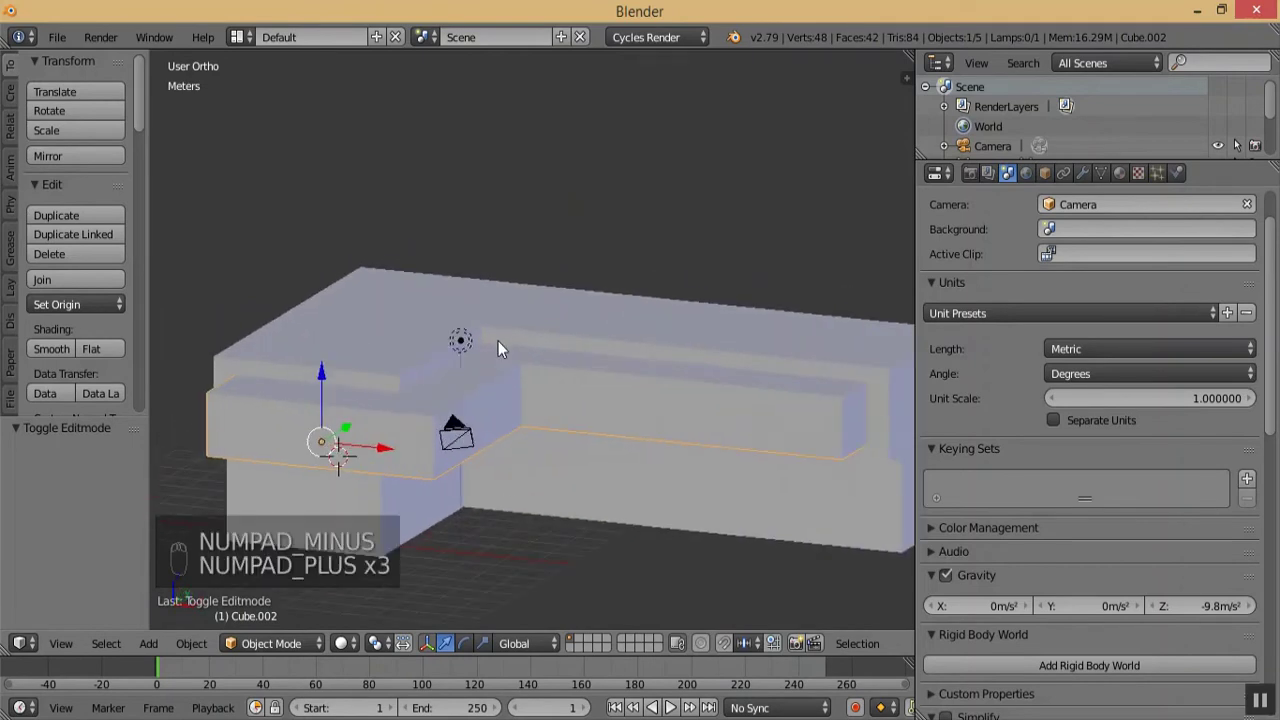
{"action": "middle_click_drag", "start_coordinate": [337, 329], "coordinate": [410, 368]}
- Select the ground floor and check its dimensions
{"action": "right_click", "coordinate": [417, 475]}
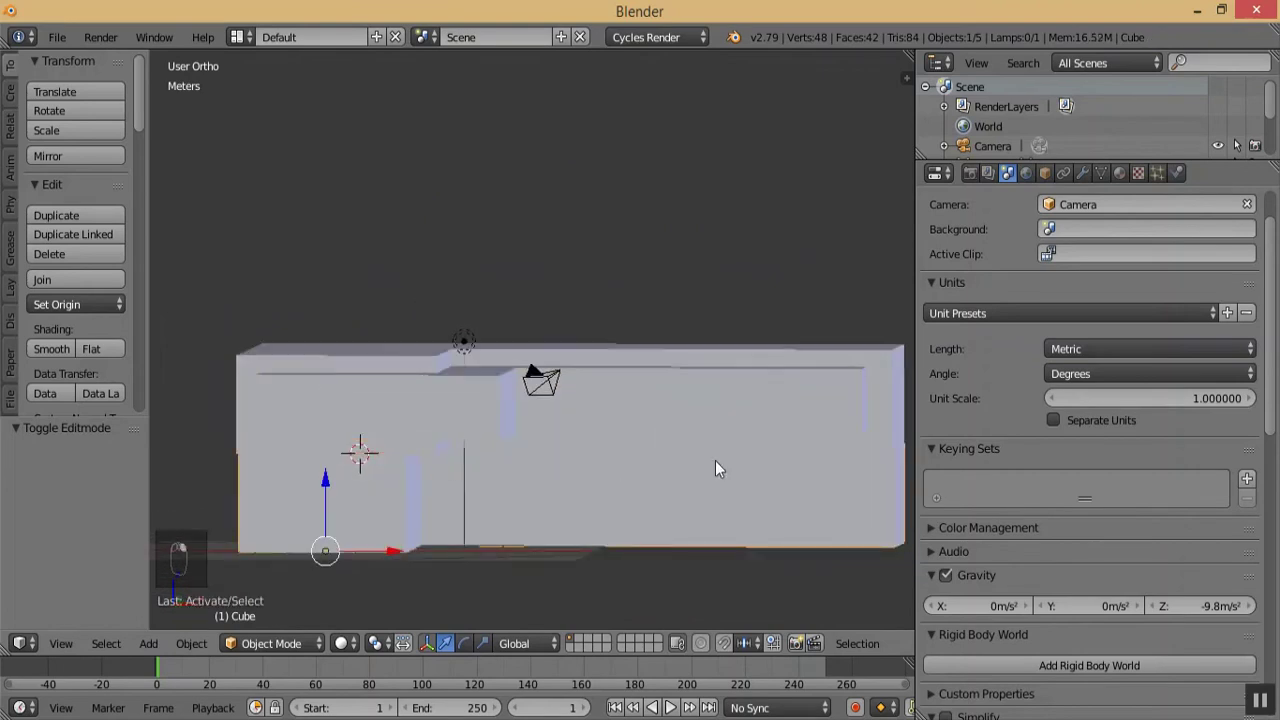
{"action": "key", "text": "n"}
{"action": "left_click_drag", "start_coordinate": [906, 232], "coordinate": [913, 311]}
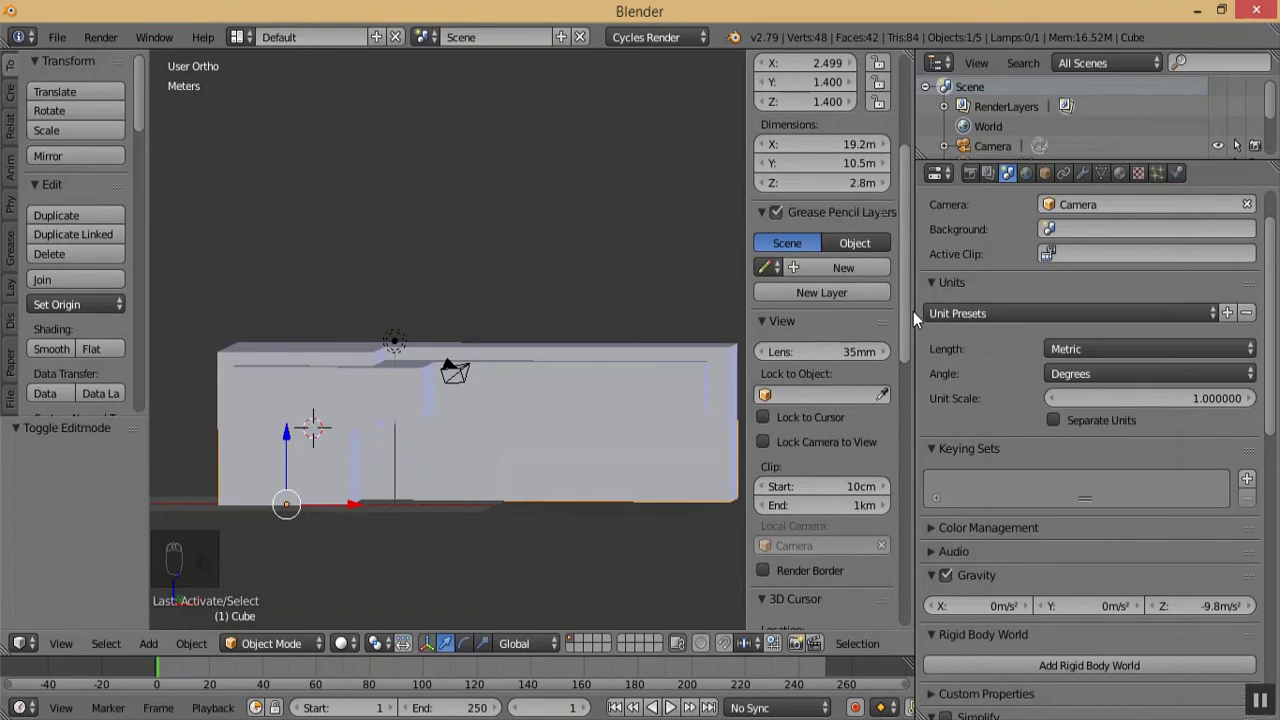
{"action": "key", "text": "n"}
{"action": "middle_click_drag", "start_coordinate": [499, 428], "coordinate": [475, 468]}
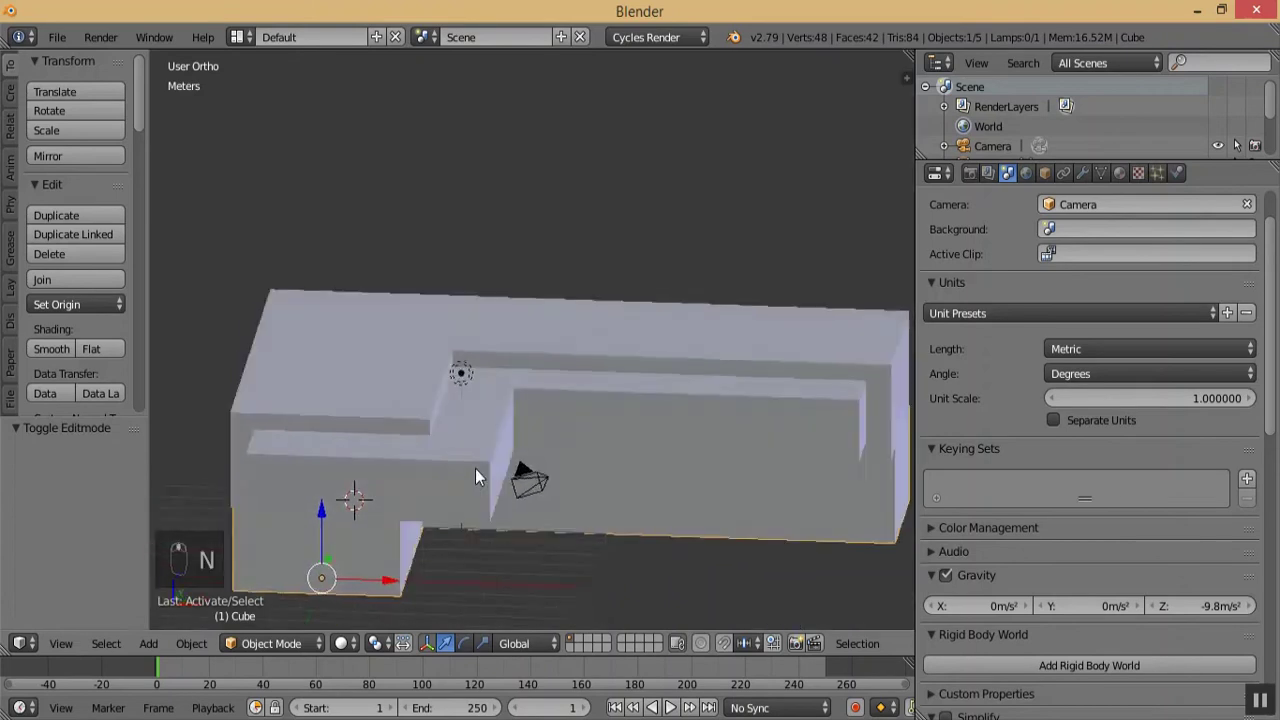
- Select the slimmer duplicate plus the upper storey, try an Auto Boolean Difference on them, and undo it
{"action": "key", "text": "KP_Subtract"}
{"action": "key", "text": "KP_Subtract"}
{"action": "key", "text": "KP_Subtract"}
{"action": "key", "text": "KP_Add"}
{"action": "middle_click_drag", "start_coordinate": [360, 424], "coordinate": [299, 409]}
{"action": "right_click", "coordinate": [265, 424]}
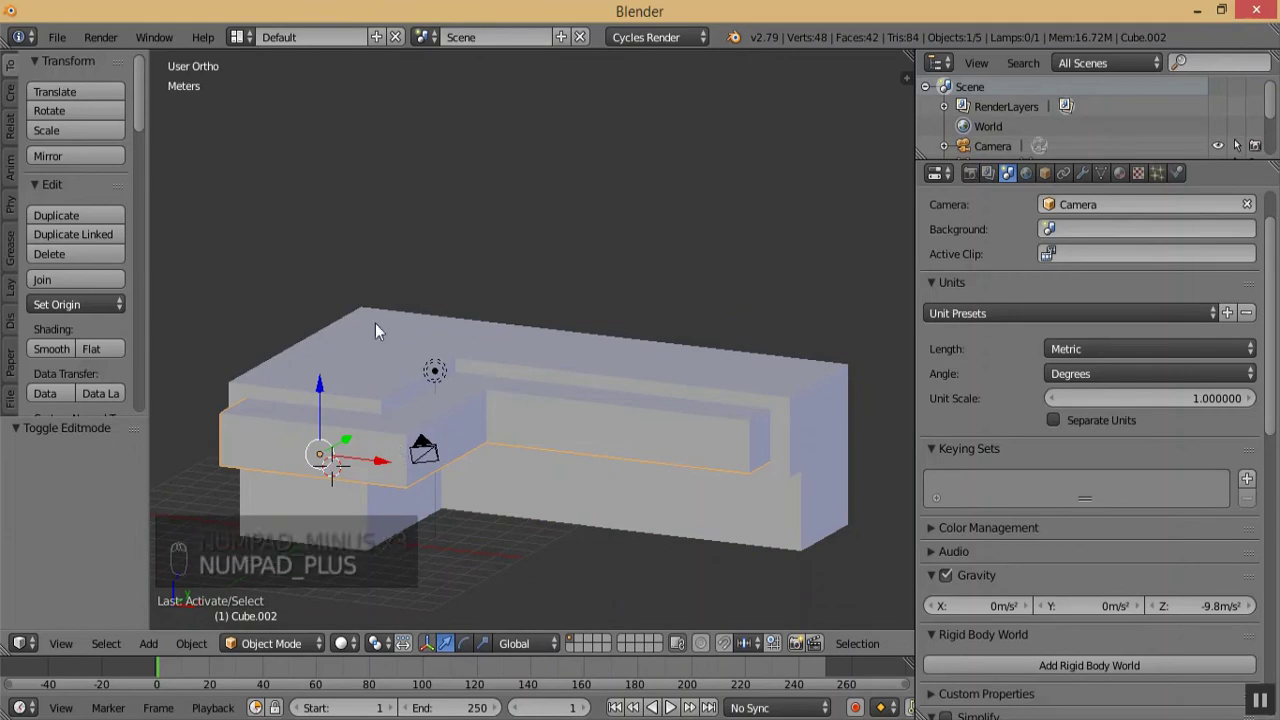
{"action": "right_click", "coordinate": [266, 368], "text": "shift"}
{"action": "middle_click_drag", "start_coordinate": [270, 361], "coordinate": [333, 355]}
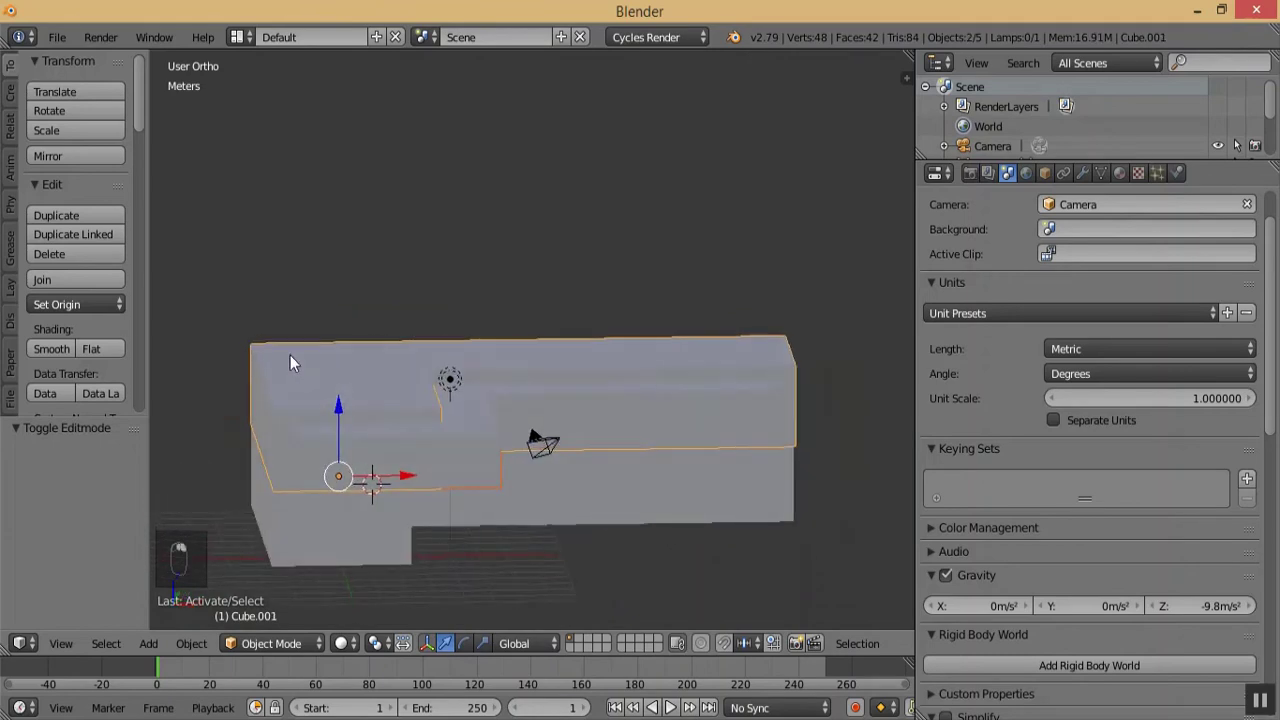
{"action": "left_click_drag", "start_coordinate": [141, 86], "coordinate": [156, 322]}
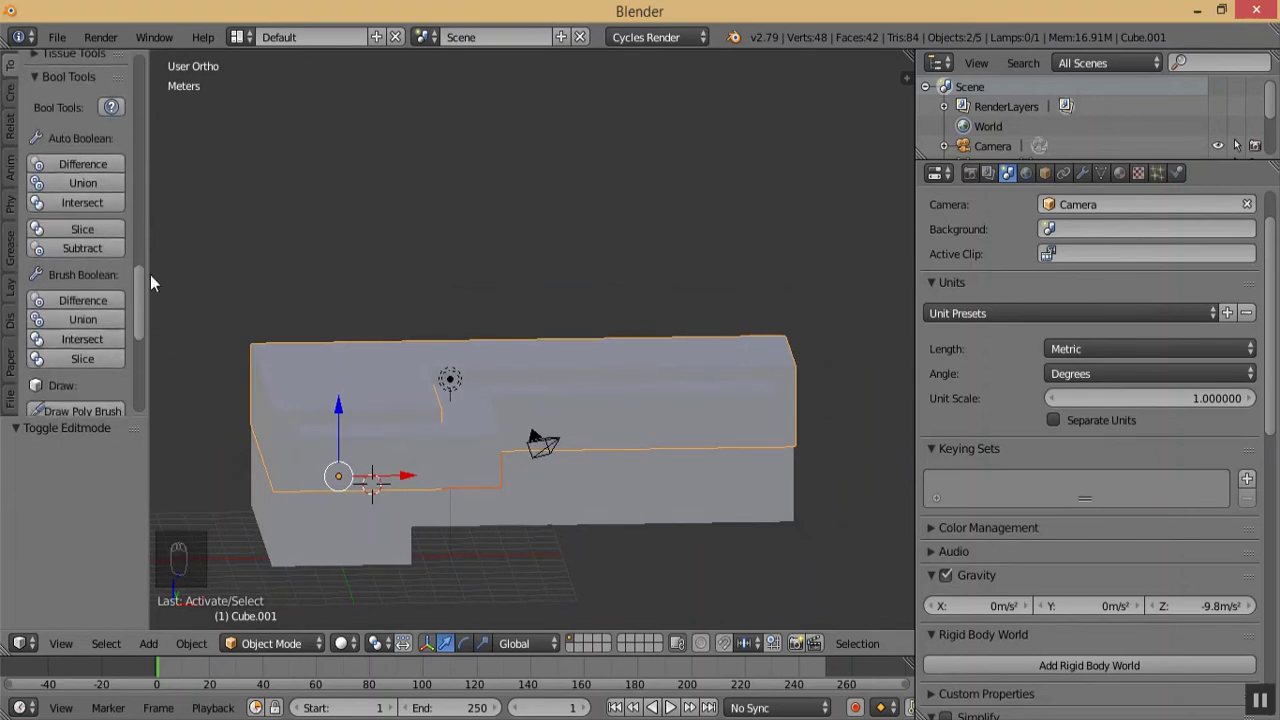
{"action": "left_click", "coordinate": [85, 170]}
{"action": "middle_click_drag", "start_coordinate": [399, 314], "coordinate": [426, 430]}
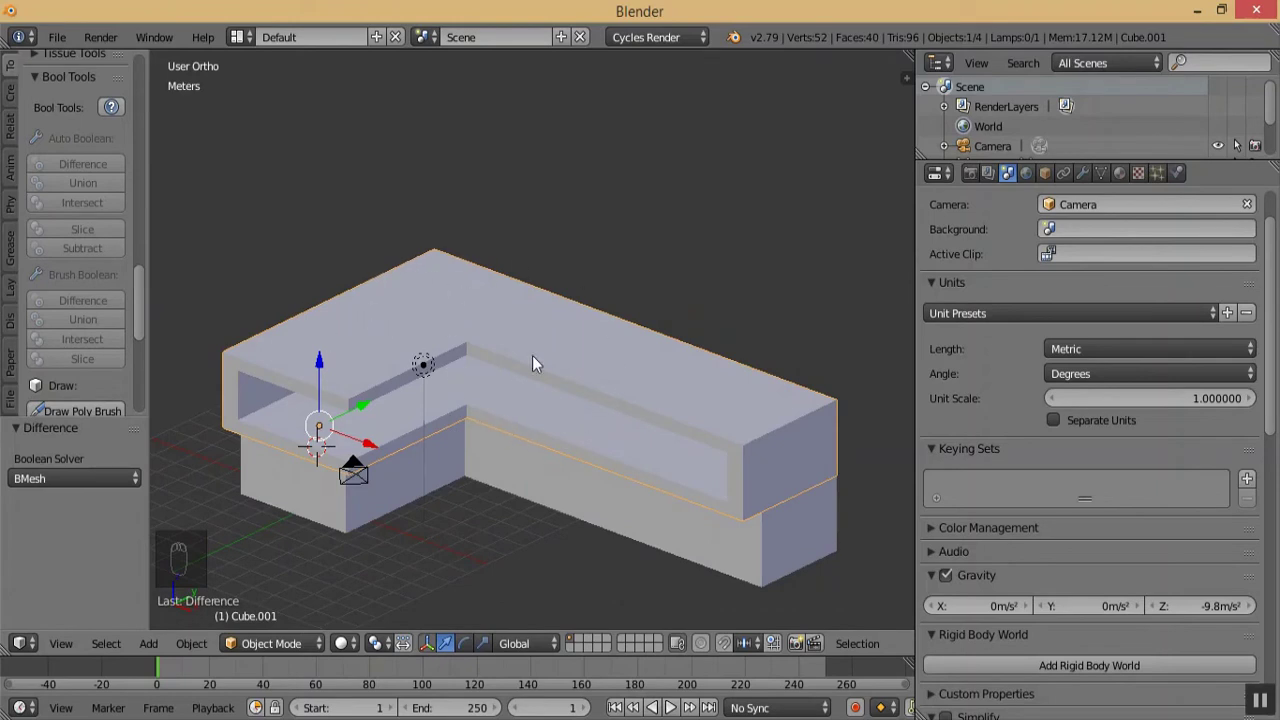
{"action": "key", "text": "ctrl+z"}
- Try the Auto Boolean Difference with the upper storey selected first and the slimmer duplicate active, and undo it
{"action": "right_click", "coordinate": [318, 326]}
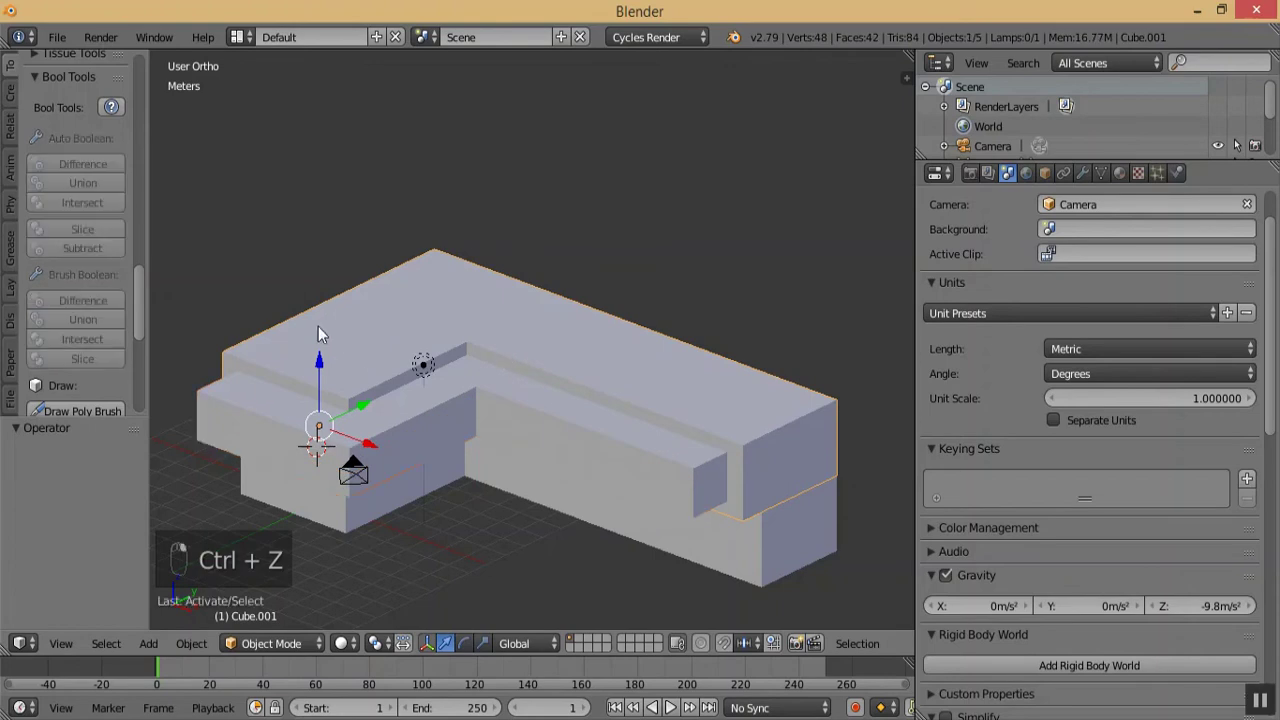
{"action": "right_click", "coordinate": [200, 410], "text": "shift"}
{"action": "left_click", "coordinate": [71, 165]}
{"action": "middle_click_drag", "start_coordinate": [359, 309], "coordinate": [444, 378]}
{"action": "key", "text": "ctrl+z"}
{"action": "key", "text": "ctrl+z"}
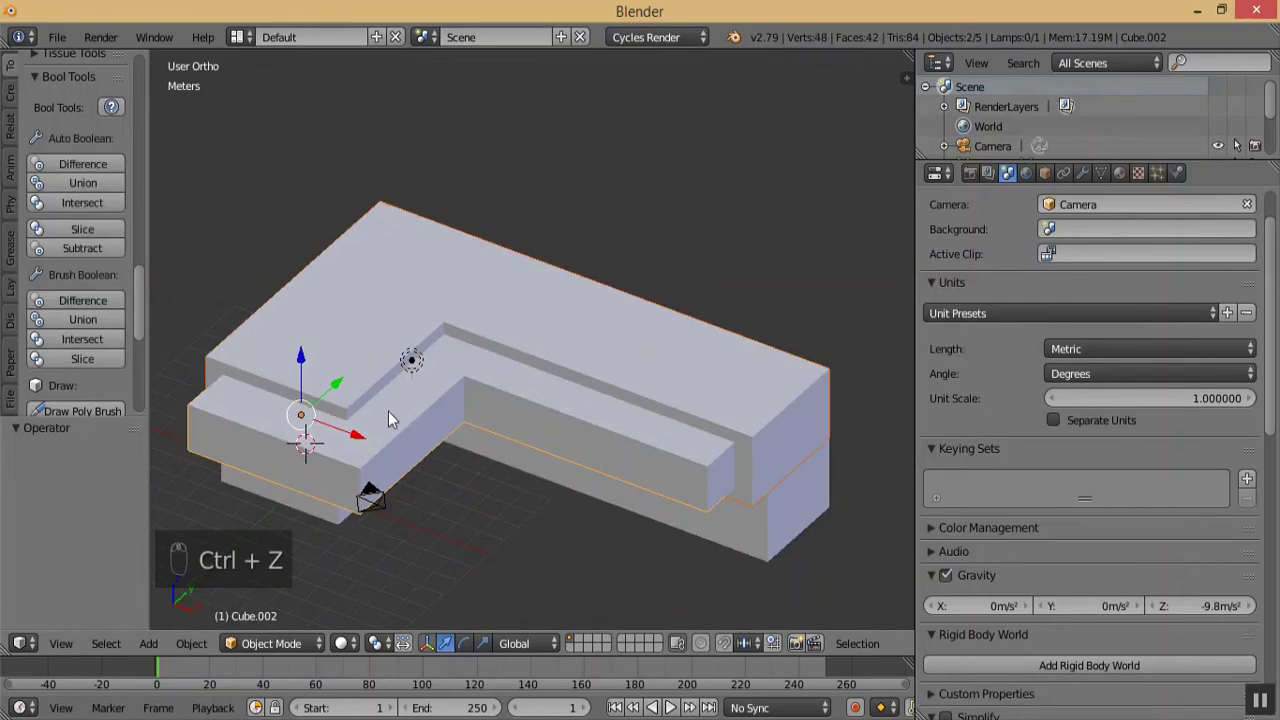
- Cut the slimmer duplicate out of the upper storey with an Auto Boolean Difference, keeping the upper storey as the active object
{"action": "right_click_drag", "start_coordinate": [209, 422], "coordinate": [250, 425]}
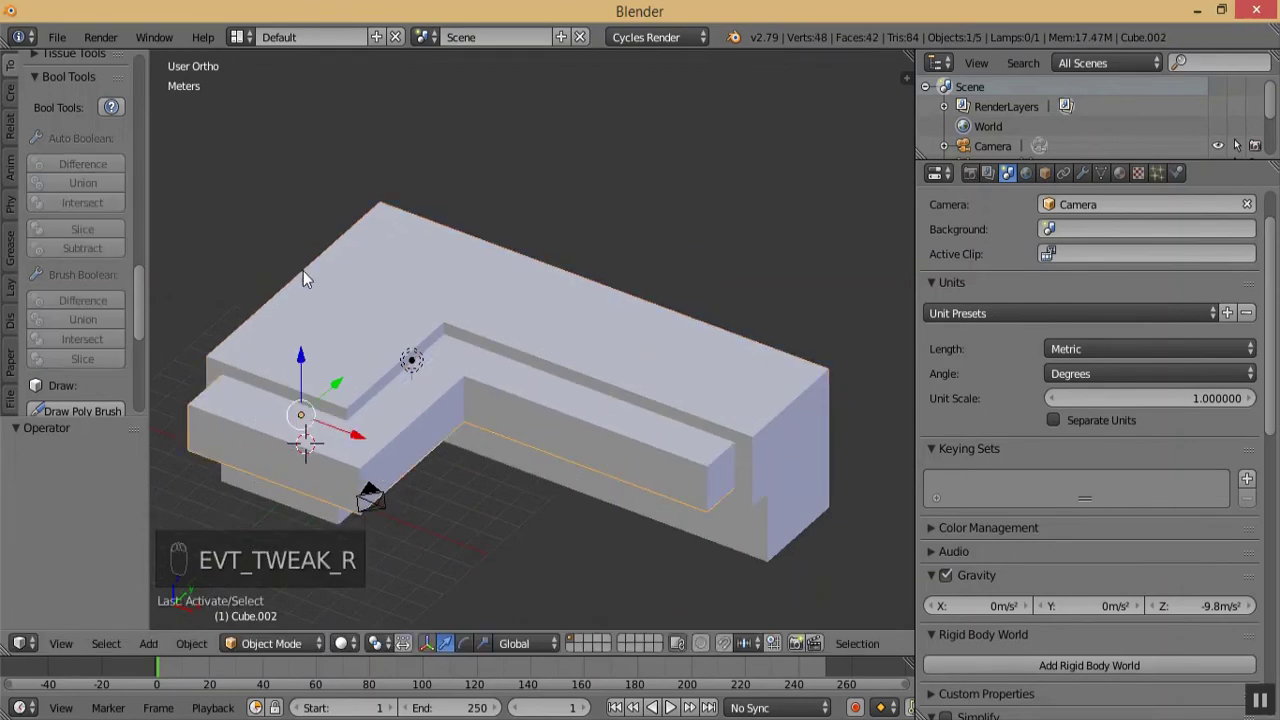
{"action": "right_click", "coordinate": [303, 271], "text": "shift"}
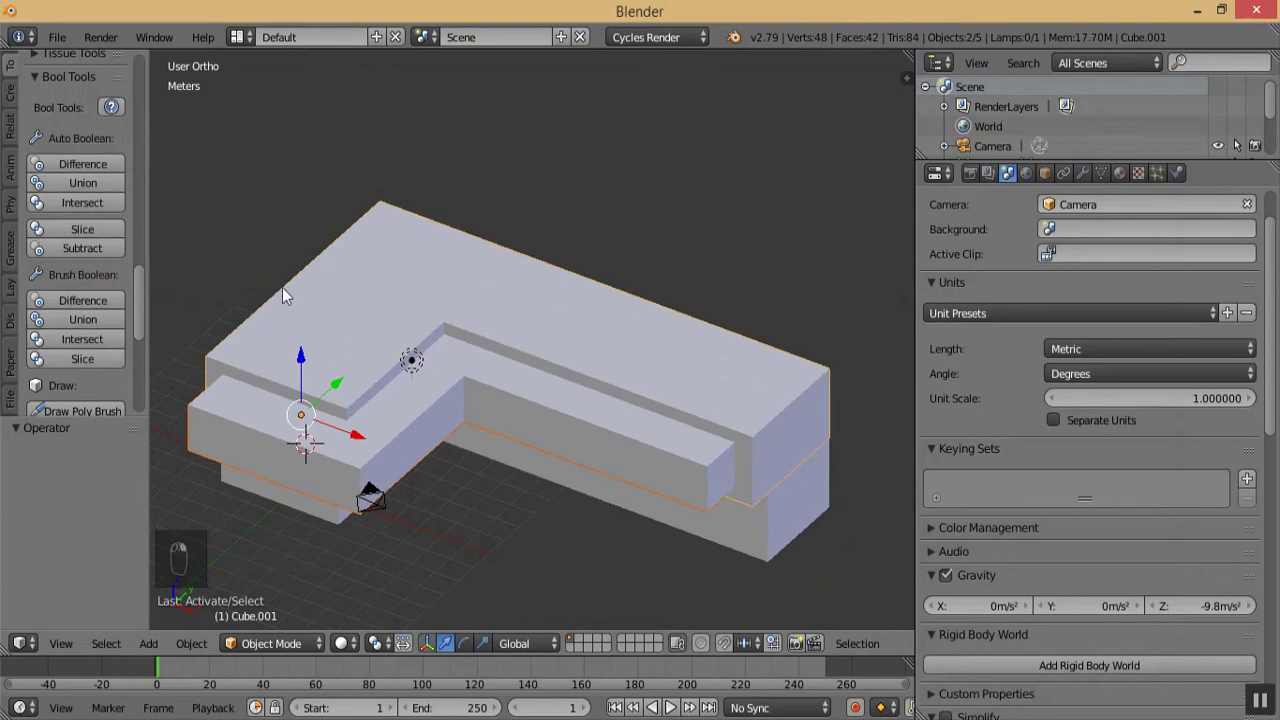
{"action": "left_click", "coordinate": [88, 166]}
{"action": "middle_click_drag", "start_coordinate": [380, 240], "coordinate": [446, 248]}
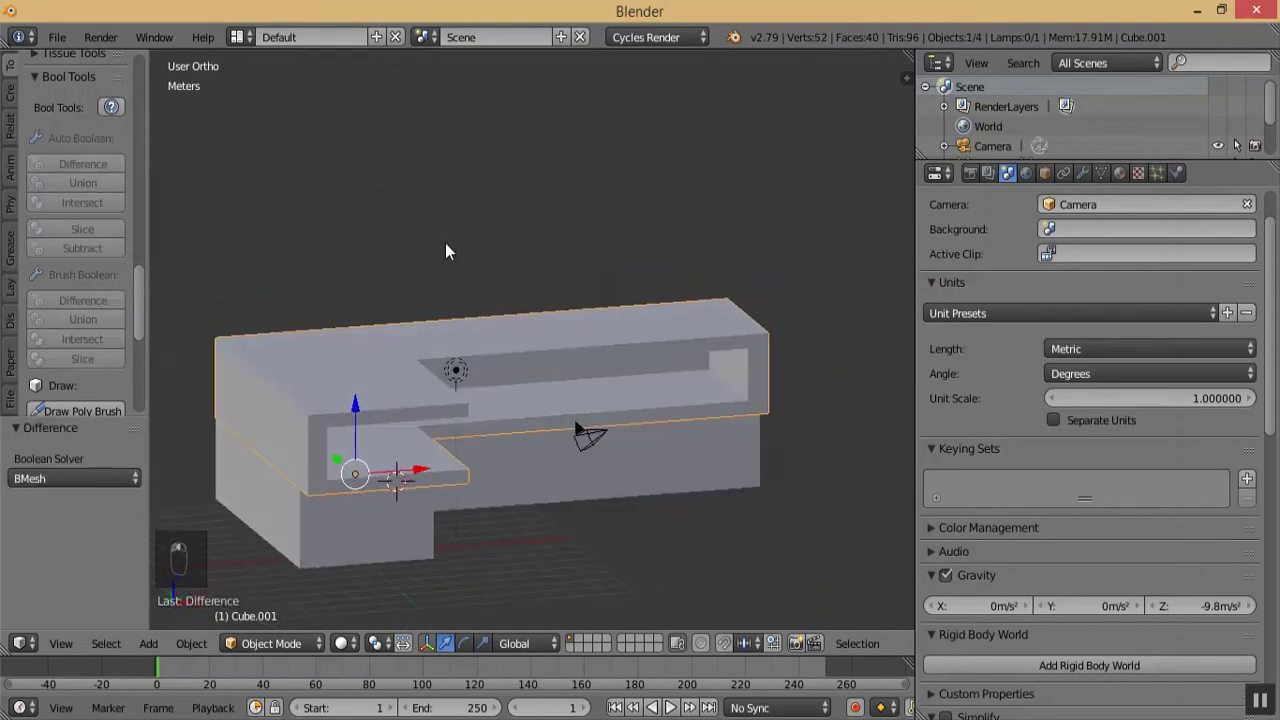
- Put the hollowed upper storey into Edit Mode with its inner corner in view
{"action": "key", "text": "KP_1"}
{"action": "key", "text": "KP_Multiply"}
{"action": "key", "text": "KP_Subtract"}
{"action": "middle_click_drag", "start_coordinate": [485, 433], "coordinate": [420, 420]}
{"action": "key", "text": "KP_Add"}
{"action": "key", "text": "KP_Add"}
{"action": "key", "text": "KP_Add"}
{"action": "key", "text": "KP_Add"}
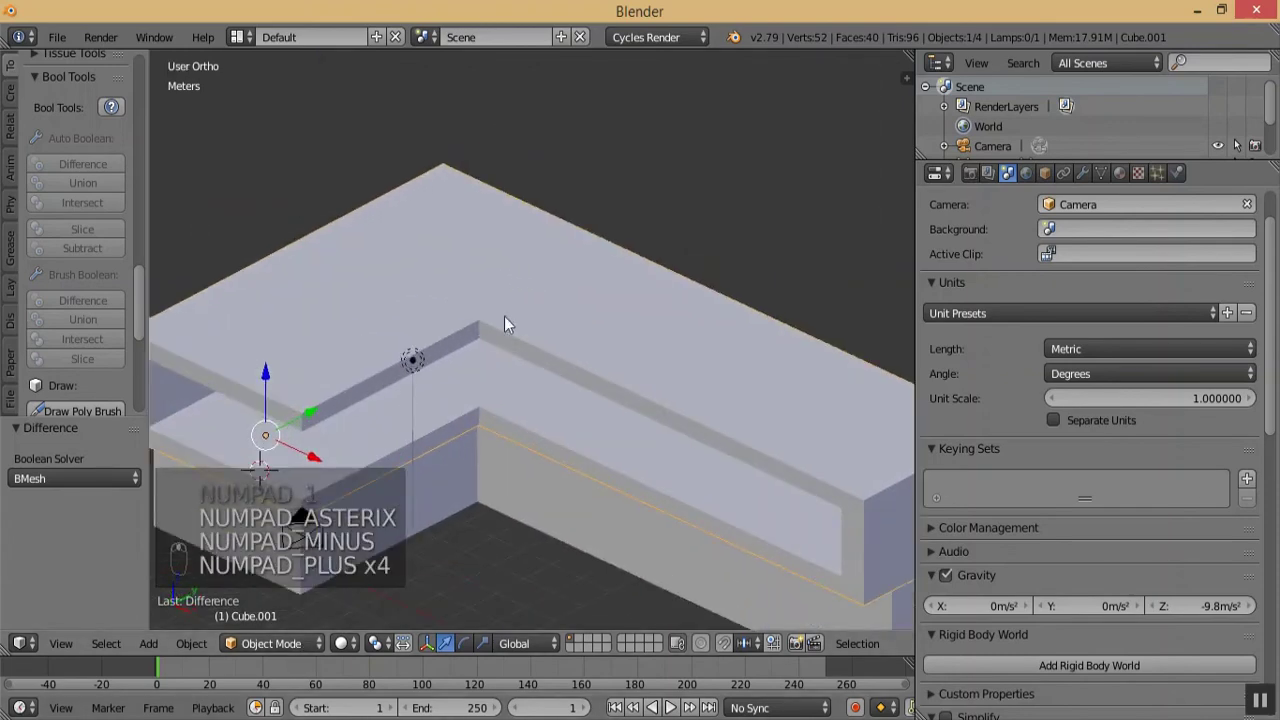
{"action": "key", "text": "Tab"}
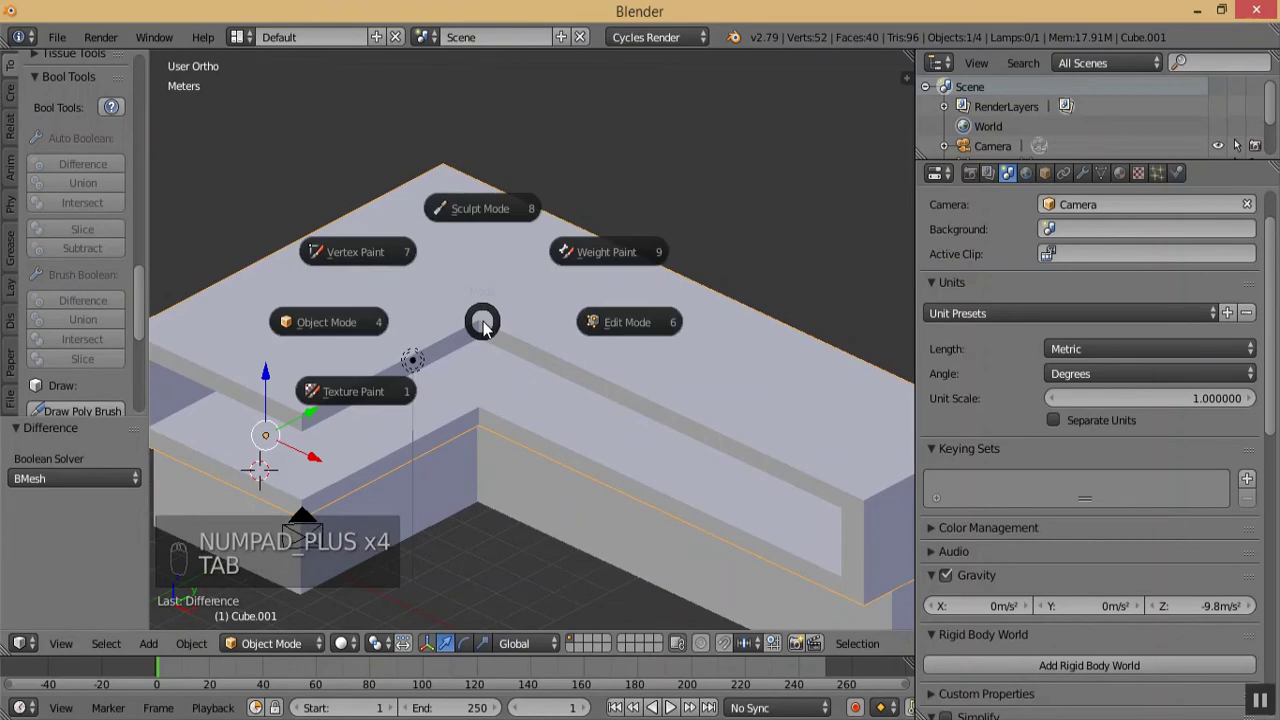
{"action": "left_click", "coordinate": [643, 326]}
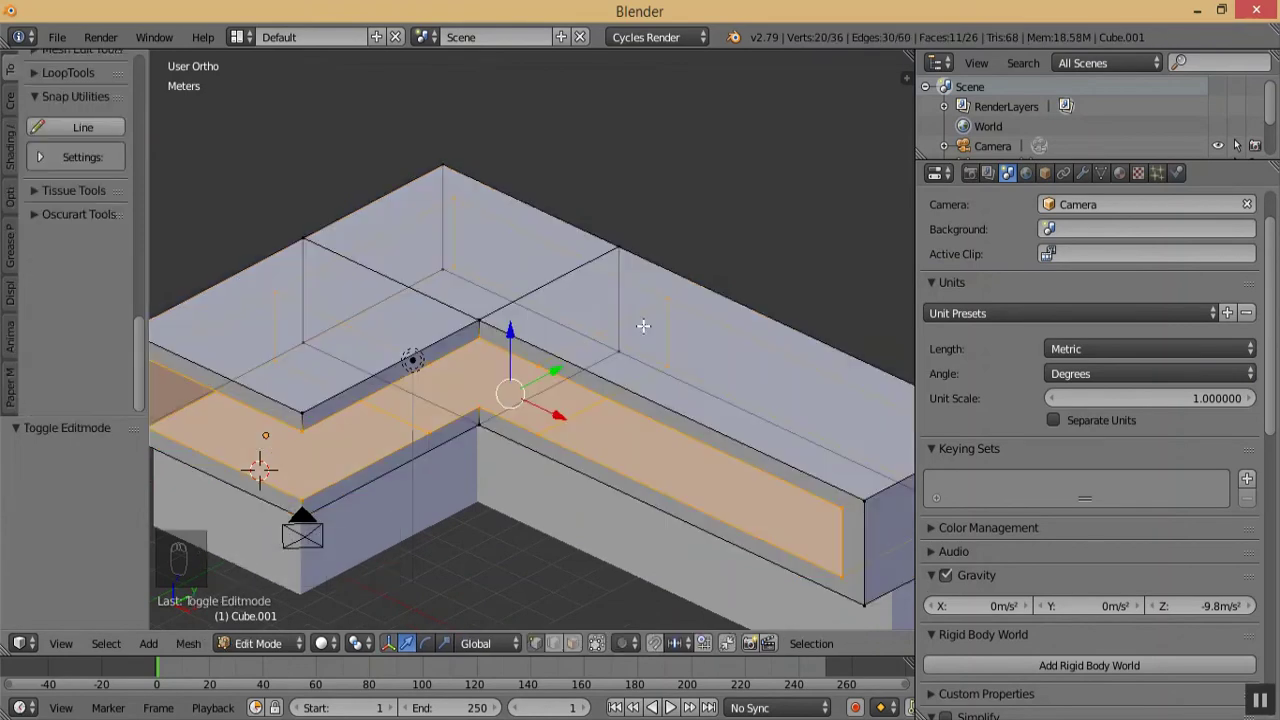
- Snap the 3D cursor to the lower vertex at the opening's inner corner and set the pivot point to 3D Cursor
{"action": "key", "text": "KP_Subtract"}
{"action": "key", "text": "KP_Subtract"}
{"action": "key", "text": "KP_Subtract"}
{"action": "key", "text": "KP_Add"}
{"action": "key", "text": "KP_Add"}
{"action": "key", "text": "KP_Add"}
{"action": "key", "text": "KP_Add"}
{"action": "key", "text": "KP_Add"}
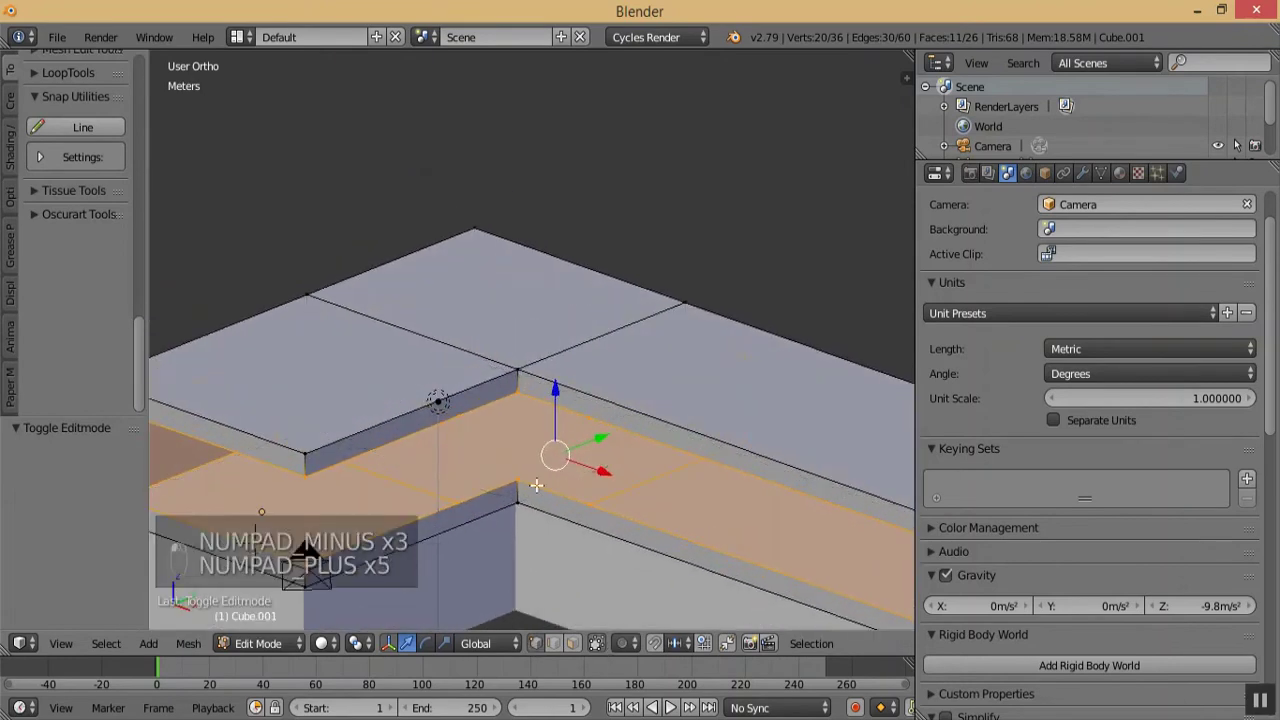
{"action": "right_click", "coordinate": [557, 480]}
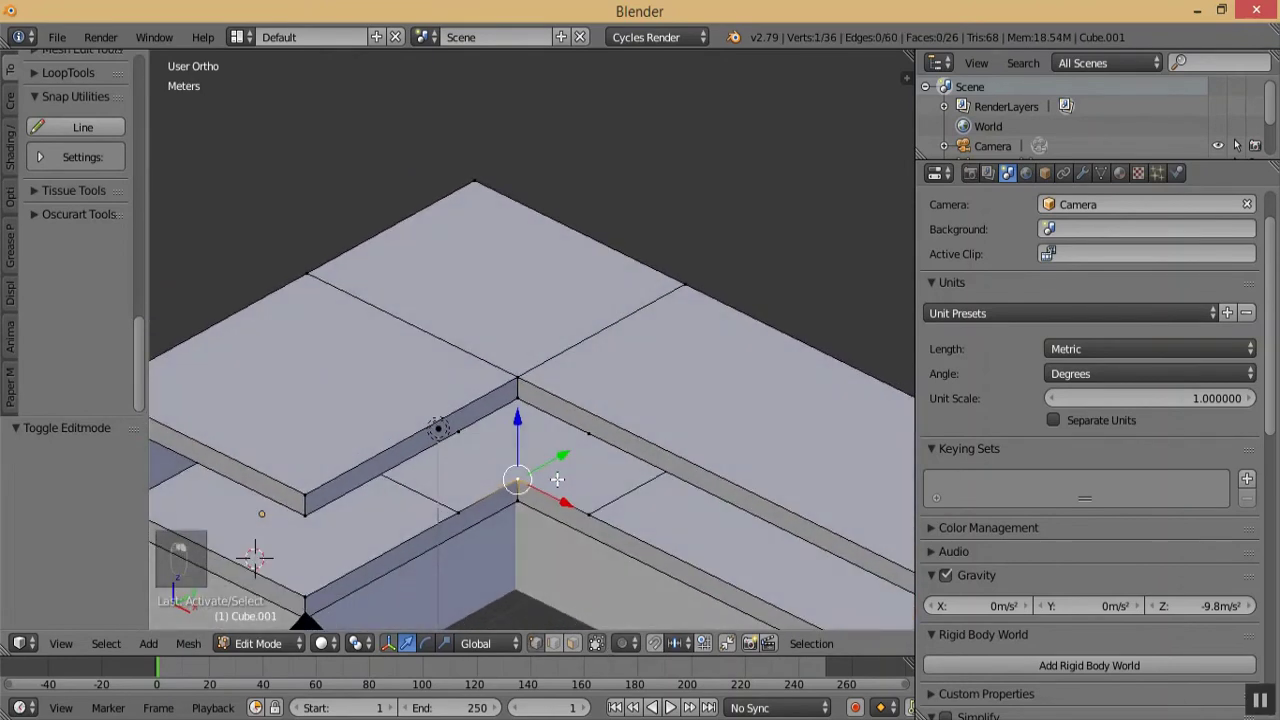
{"action": "key", "text": "shift+s"}
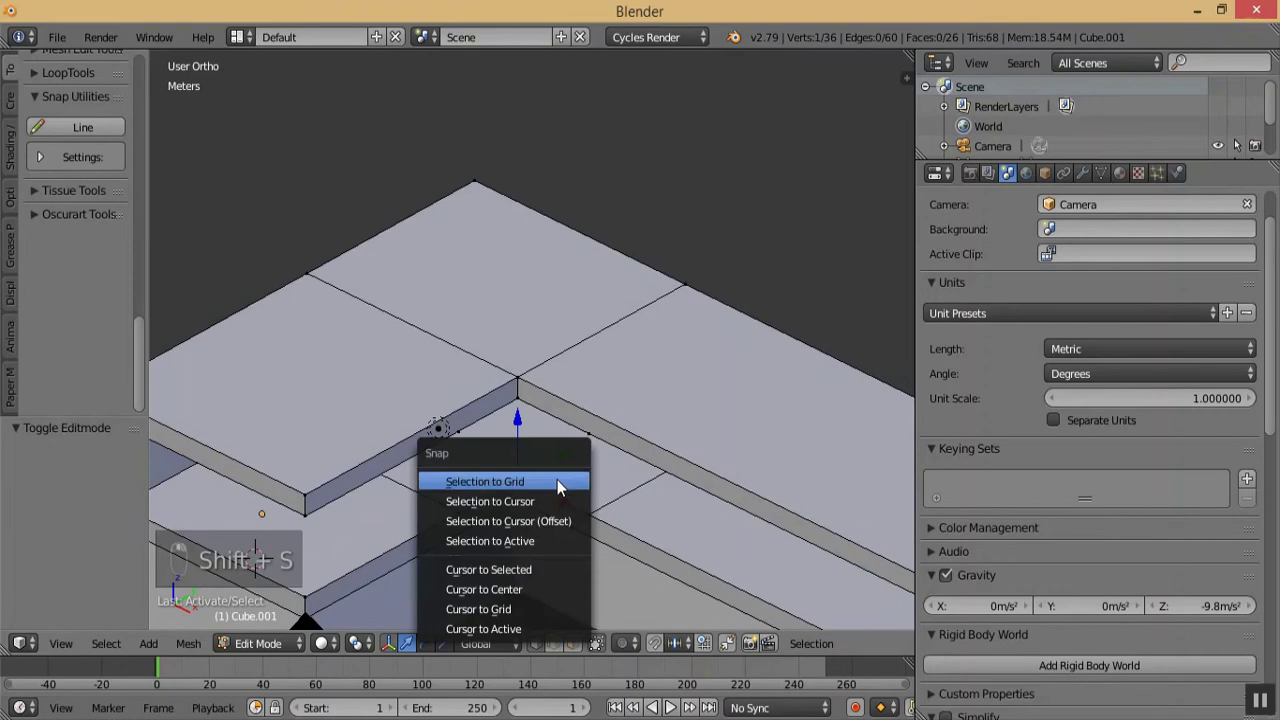
{"action": "left_click", "coordinate": [540, 570]}
{"action": "left_click", "coordinate": [356, 647]}
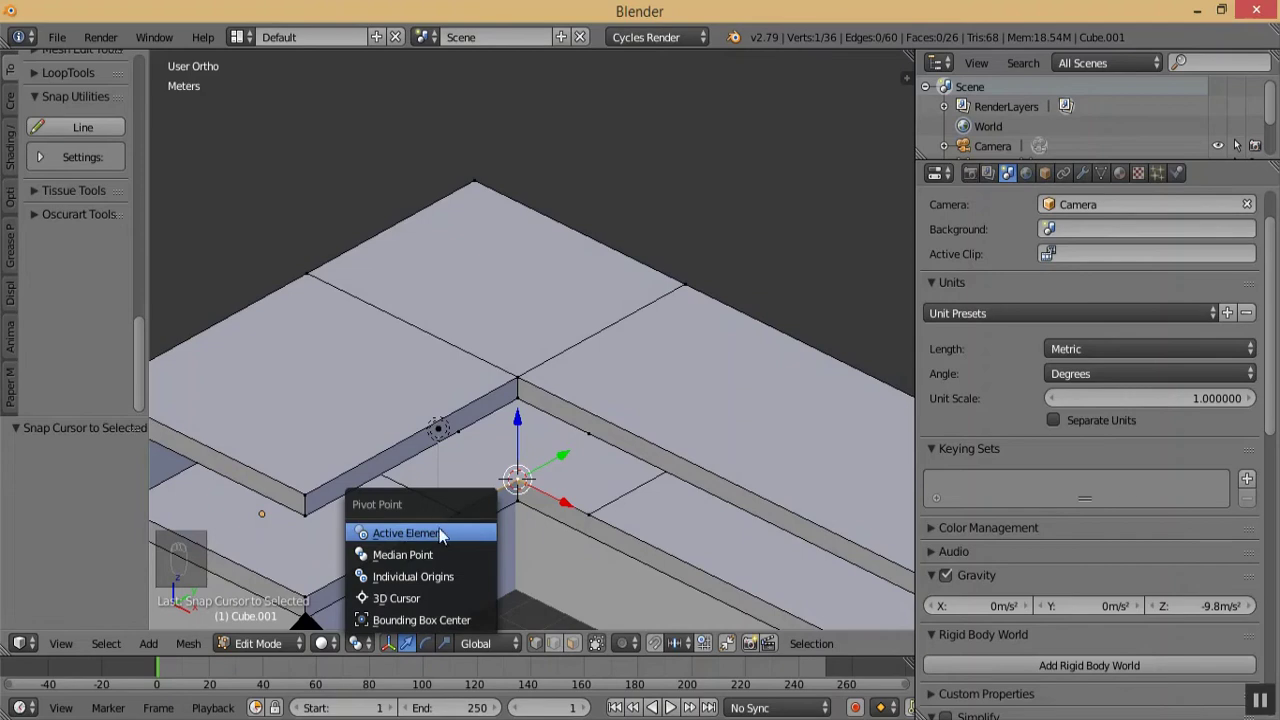
{"action": "left_click", "coordinate": [429, 595]}
- Select the four floor and ceiling seam vertices across the short wing's opening and scale them to 0 along Y onto the corner
{"action": "right_click", "coordinate": [457, 510]}
{"action": "middle_click_drag", "start_coordinate": [457, 510], "coordinate": [296, 415]}
{"action": "right_click", "coordinate": [292, 480], "text": "shift"}
{"action": "right_click", "coordinate": [308, 435], "text": "shift"}
{"action": "right_click", "coordinate": [427, 384], "text": "shift"}
{"action": "middle_click_drag", "start_coordinate": [427, 384], "coordinate": [403, 523]}
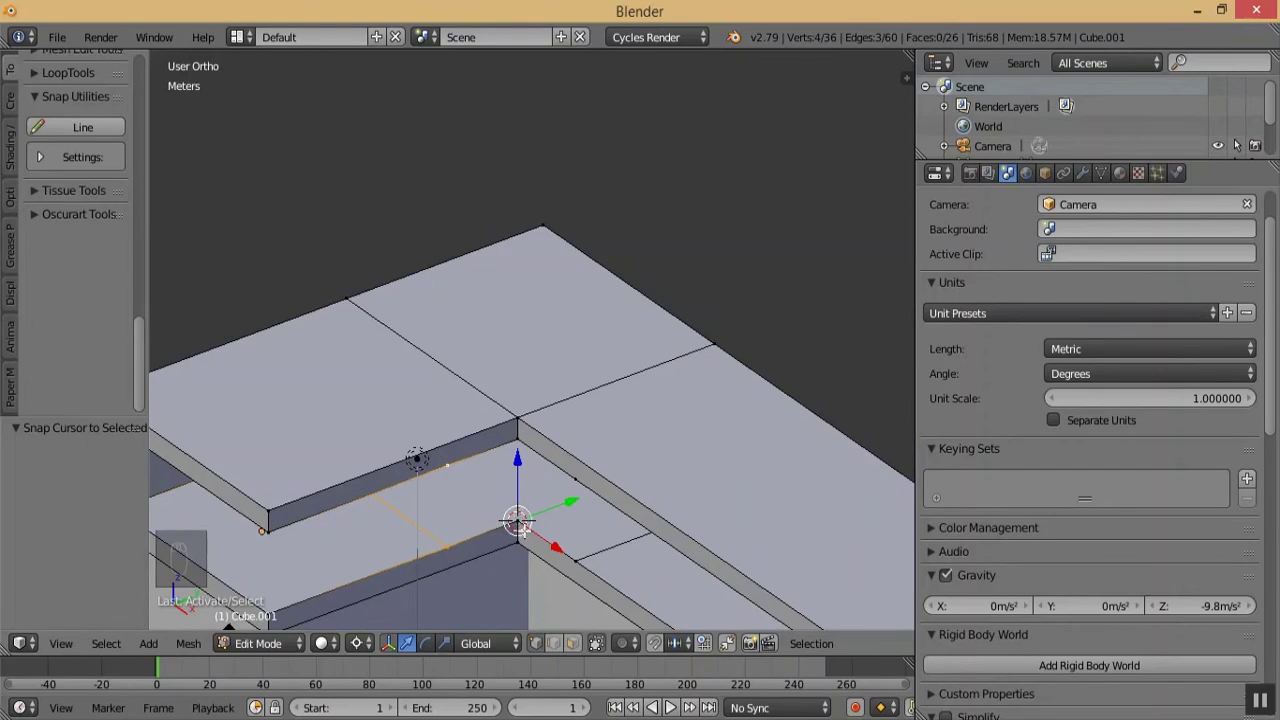
{"action": "middle_click_drag", "start_coordinate": [568, 519], "coordinate": [637, 541]}
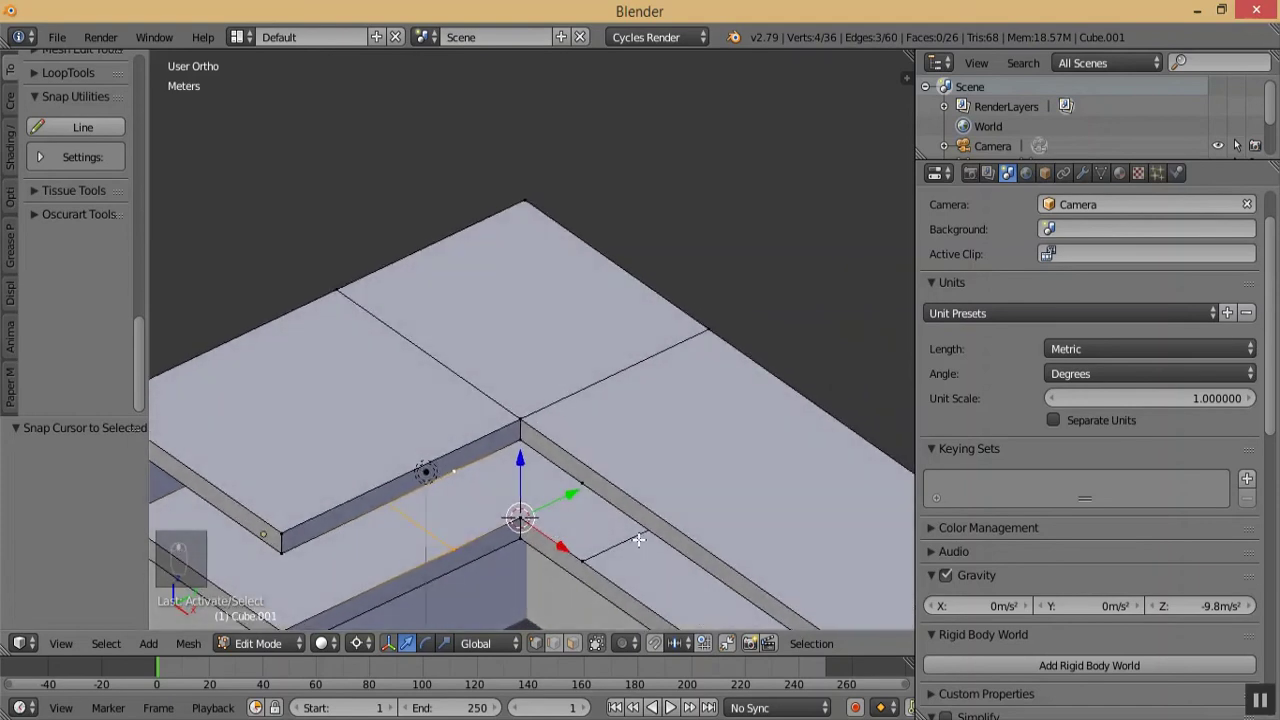
{"action": "key", "text": "s"}
{"action": "key", "text": "y"}
{"action": "key", "text": "0"}
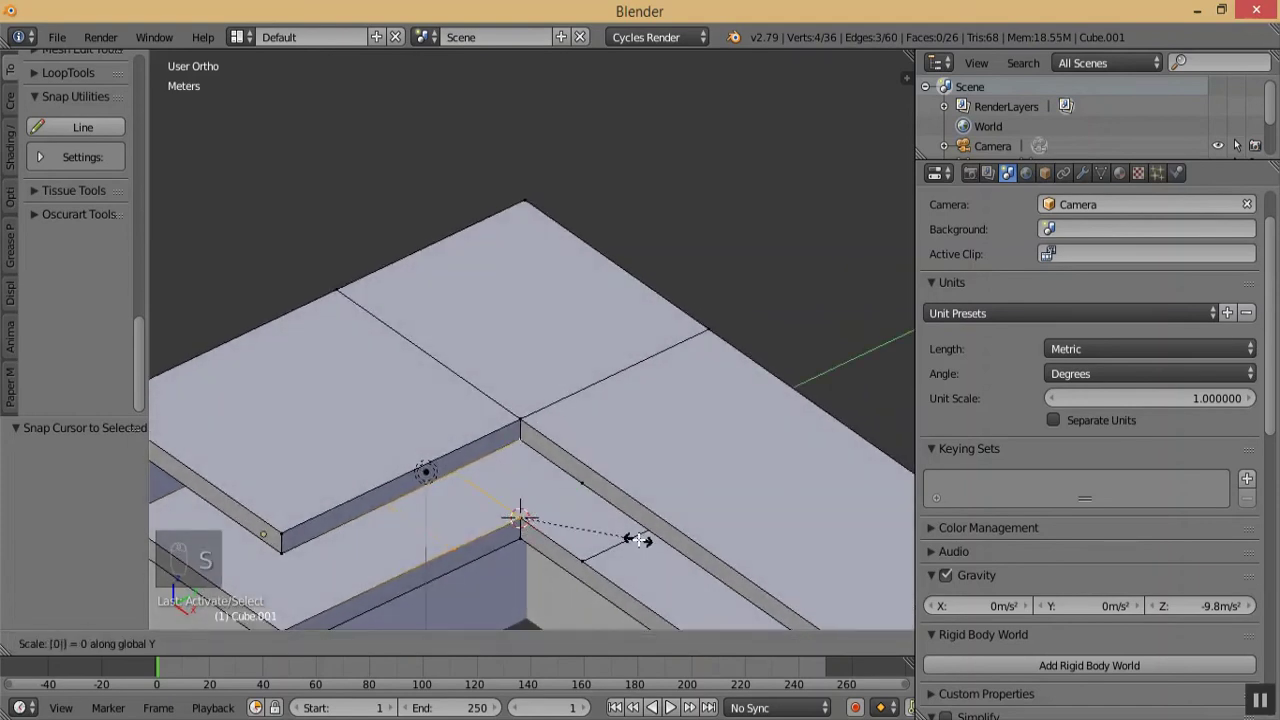
{"action": "key", "text": "Return"}
- Examine the aligned inner corner and the remaining seam on the long wing's side of the opening up close
{"action": "middle_click_drag", "start_coordinate": [426, 467], "coordinate": [404, 517]}
{"action": "middle_click_drag", "start_coordinate": [561, 521], "coordinate": [449, 449]}
{"action": "key", "text": "KP_Subtract"}
{"action": "key", "text": "KP_Subtract"}
{"action": "key", "text": "KP_Subtract"}
{"action": "key", "text": "KP_Add"}
{"action": "key", "text": "KP_Add"}
{"action": "key", "text": "KP_Add"}
{"action": "key", "text": "KP_Add"}
{"action": "key", "text": "KP_Add"}
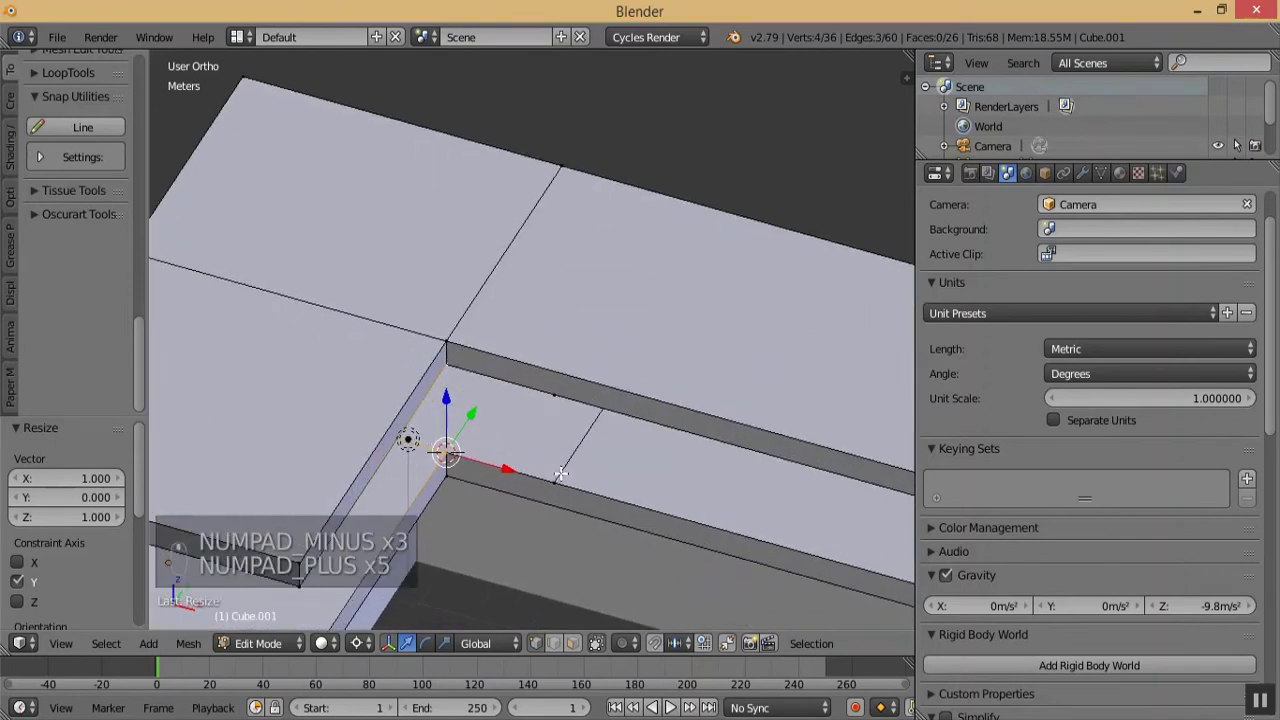
- Select the four floor and ceiling seam vertices across the long wing's opening and scale them to 0 along X onto the corner
{"action": "right_click", "coordinate": [556, 467]}
{"action": "middle_click_drag", "start_coordinate": [587, 418], "coordinate": [679, 443]}
{"action": "right_click", "coordinate": [537, 320], "text": "shift"}
{"action": "key", "text": "s"}
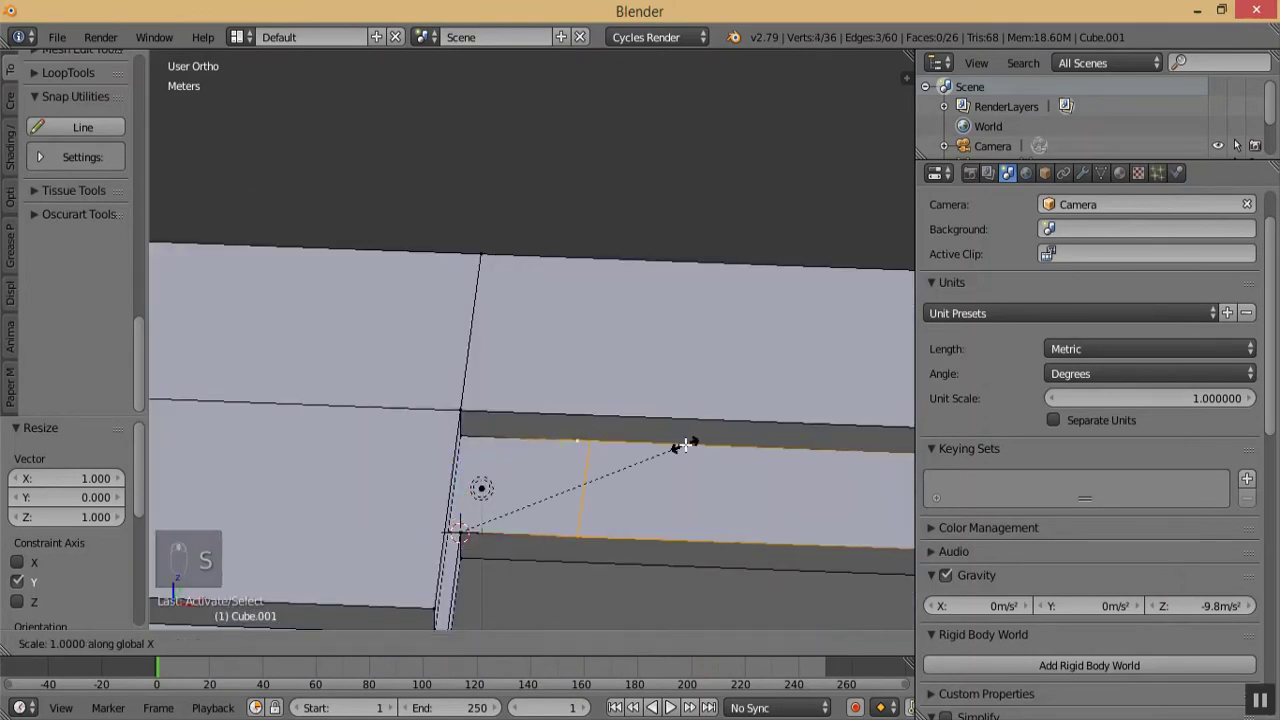
{"action": "key", "text": "0"}
{"action": "key", "text": "Return"}
- Select the whole upper storey mesh and remove its doubled vertices
{"action": "middle_click_drag", "start_coordinate": [686, 444], "coordinate": [542, 511]}
{"action": "key", "text": "KP_Subtract"}
{"action": "key", "text": "KP_Subtract"}
{"action": "key", "text": "KP_Subtract"}
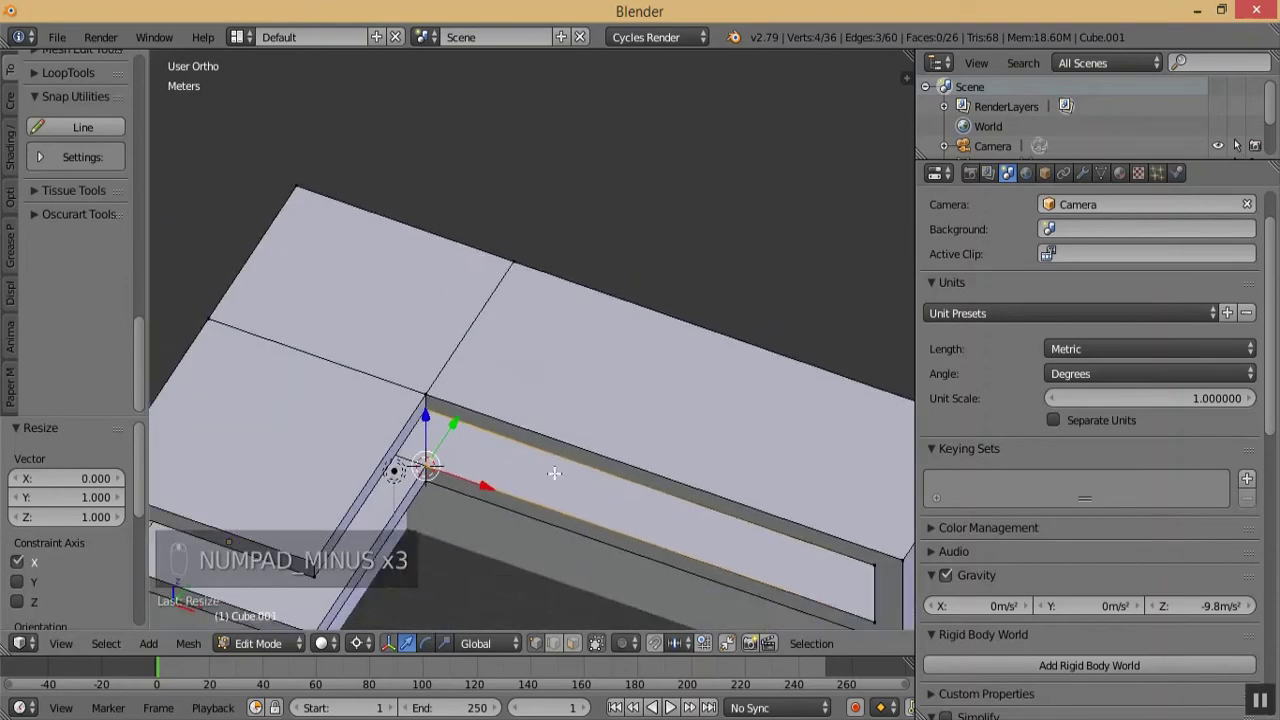
{"action": "key", "text": "KP_Add"}
{"action": "key", "text": "KP_Add"}
{"action": "key", "text": "KP_Add"}
{"action": "key", "text": "KP_Add"}
{"action": "key", "text": "KP_Add"}
{"action": "key", "text": "a"}
{"action": "key", "text": "a"}
{"action": "key", "text": "a"}
{"action": "key", "text": "a"}
{"action": "key", "text": "a"}
{"action": "key", "text": "a"}
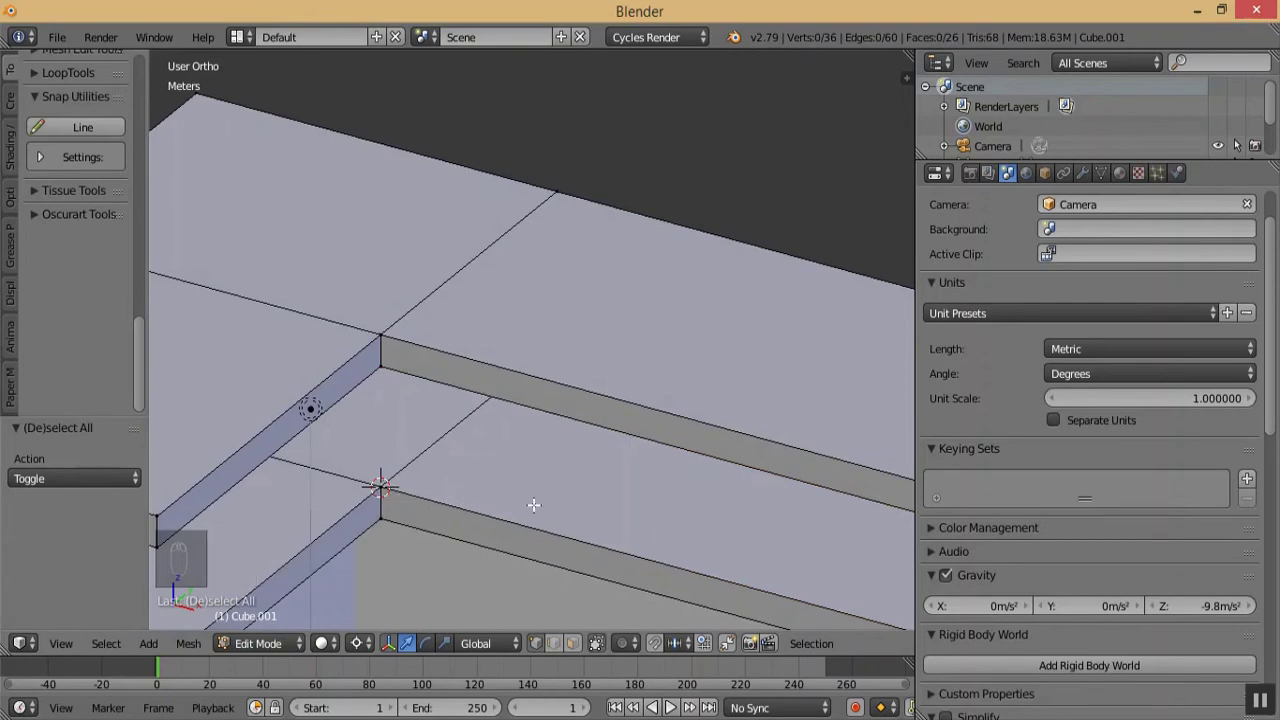
{"action": "key", "text": "a"}
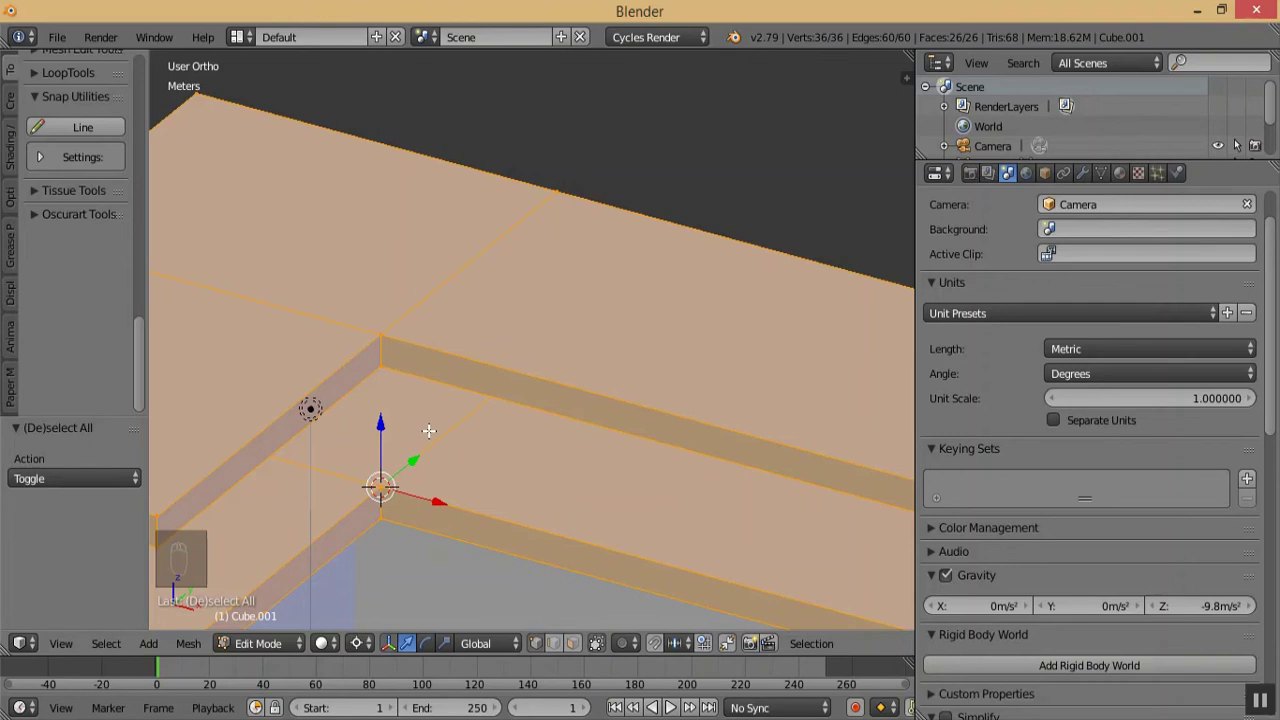
{"action": "key", "text": "w"}
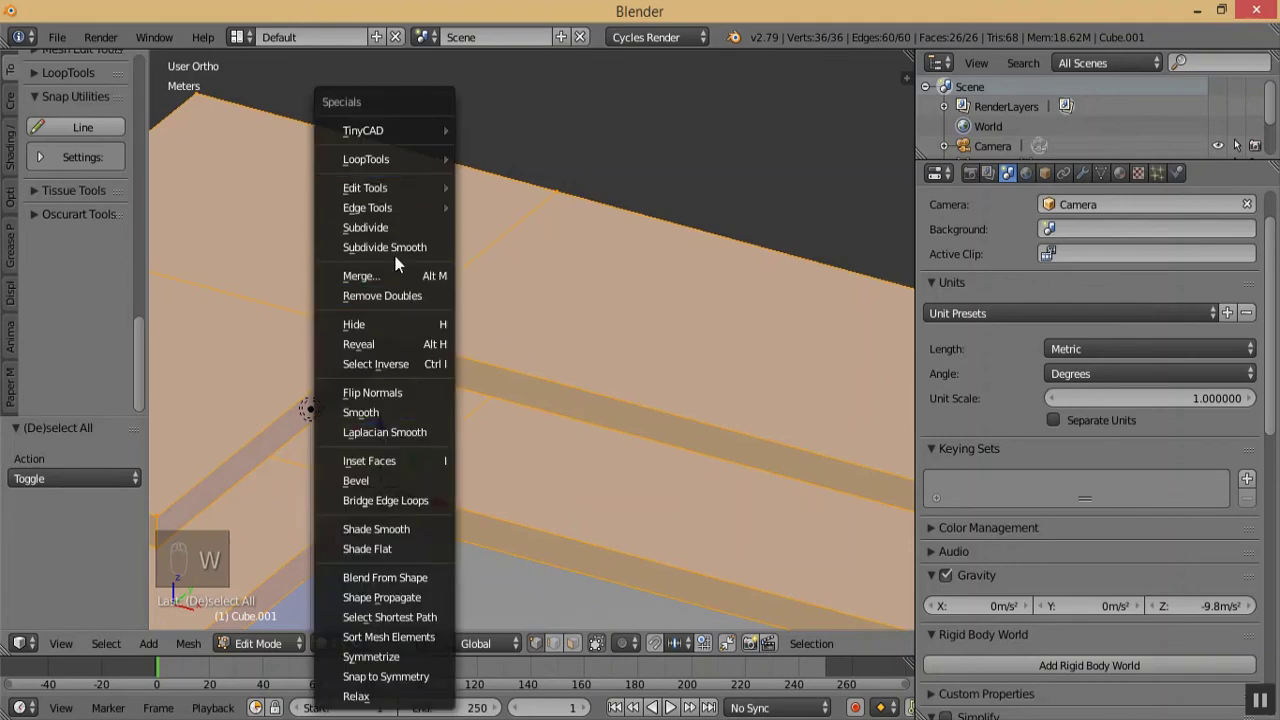
{"action": "left_click", "coordinate": [406, 295]}
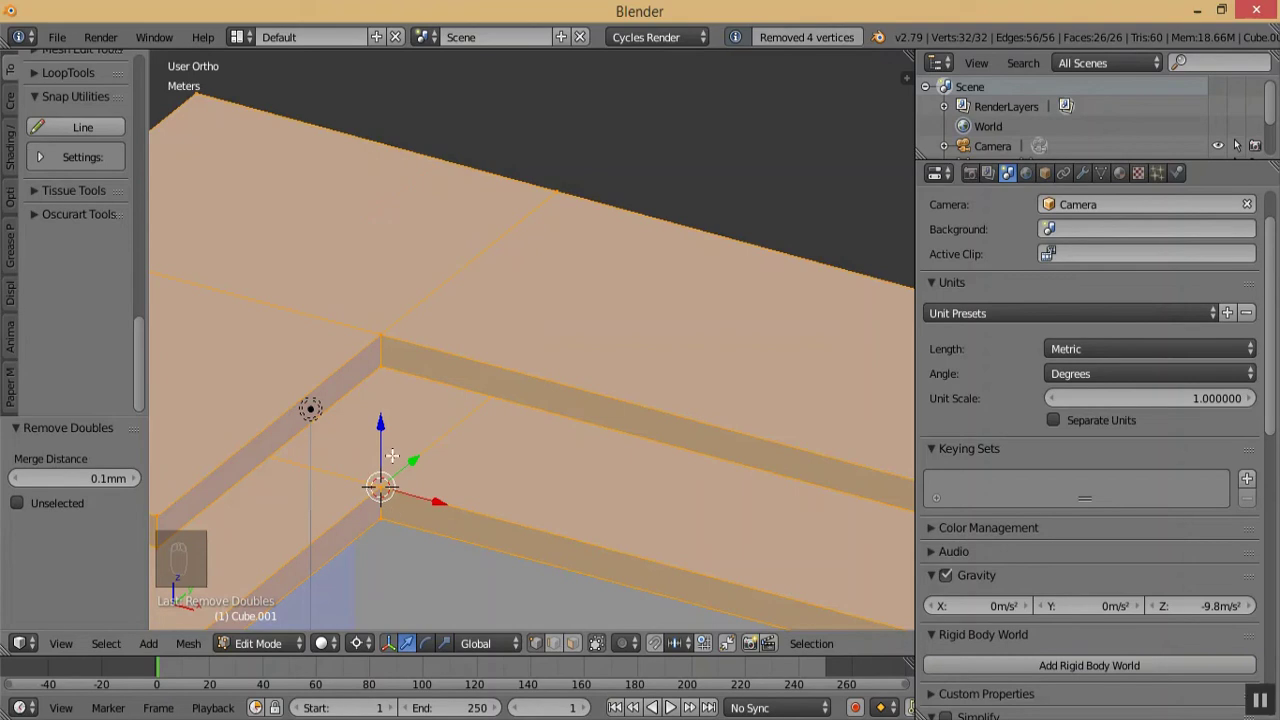
- Deselect everything, switch to face selection and select the three floor faces inside the hollowed upper storey
{"action": "key", "text": "KP_Subtract"}
{"action": "key", "text": "KP_Subtract"}
{"action": "key", "text": "KP_Subtract"}
{"action": "key", "text": "KP_Subtract"}
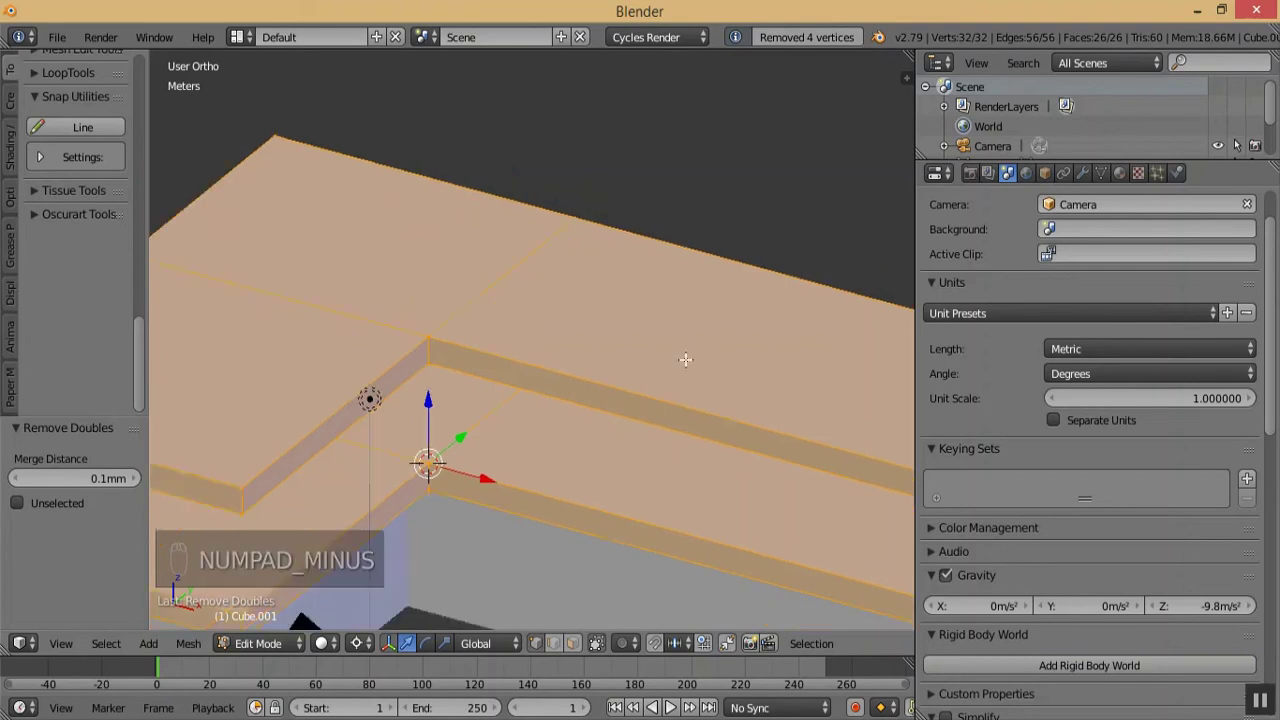
{"action": "key", "text": "a"}
{"action": "middle_click_drag", "start_coordinate": [635, 379], "coordinate": [650, 444]}
{"action": "left_click", "coordinate": [574, 645]}
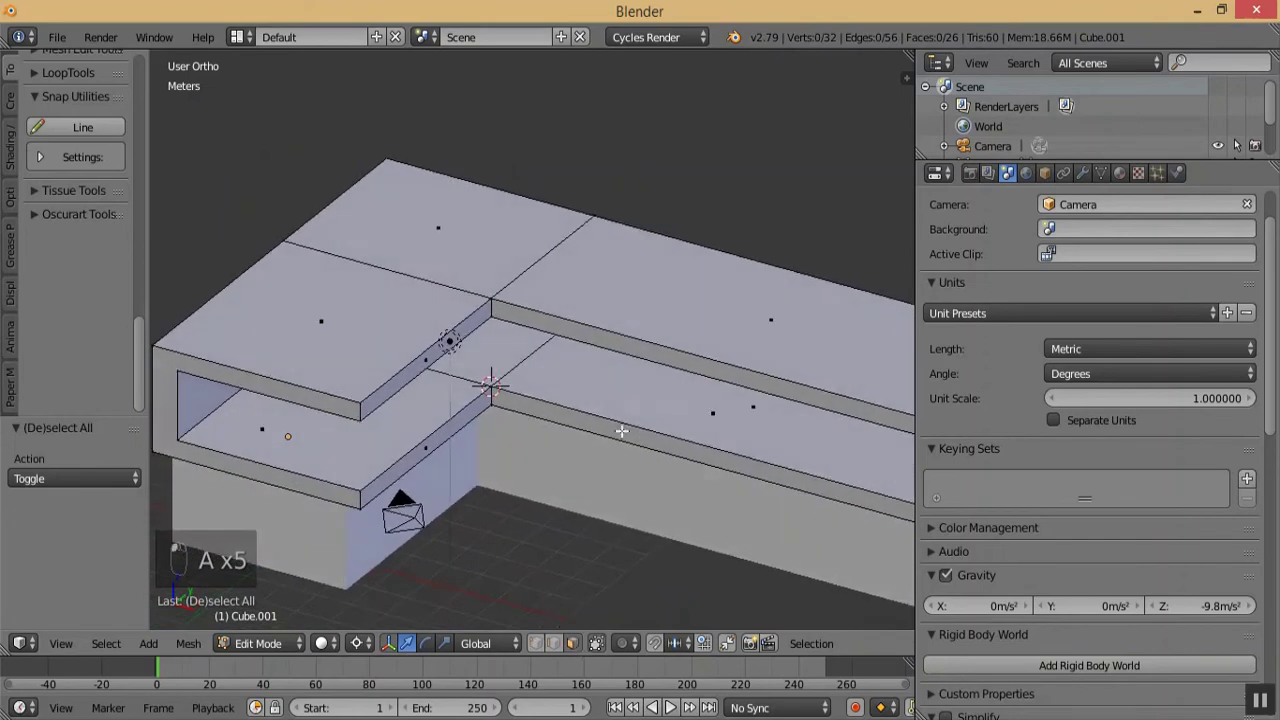
{"action": "right_click", "coordinate": [632, 398]}
{"action": "right_click", "coordinate": [495, 357], "text": "shift"}
{"action": "right_click", "coordinate": [438, 405], "text": "shift"}
- Add the two outer side wall faces of the short wing's interior and the two back wall faces to the selection
{"action": "middle_click_drag", "start_coordinate": [454, 405], "coordinate": [457, 315]}
{"action": "right_click", "coordinate": [280, 371], "text": "shift"}
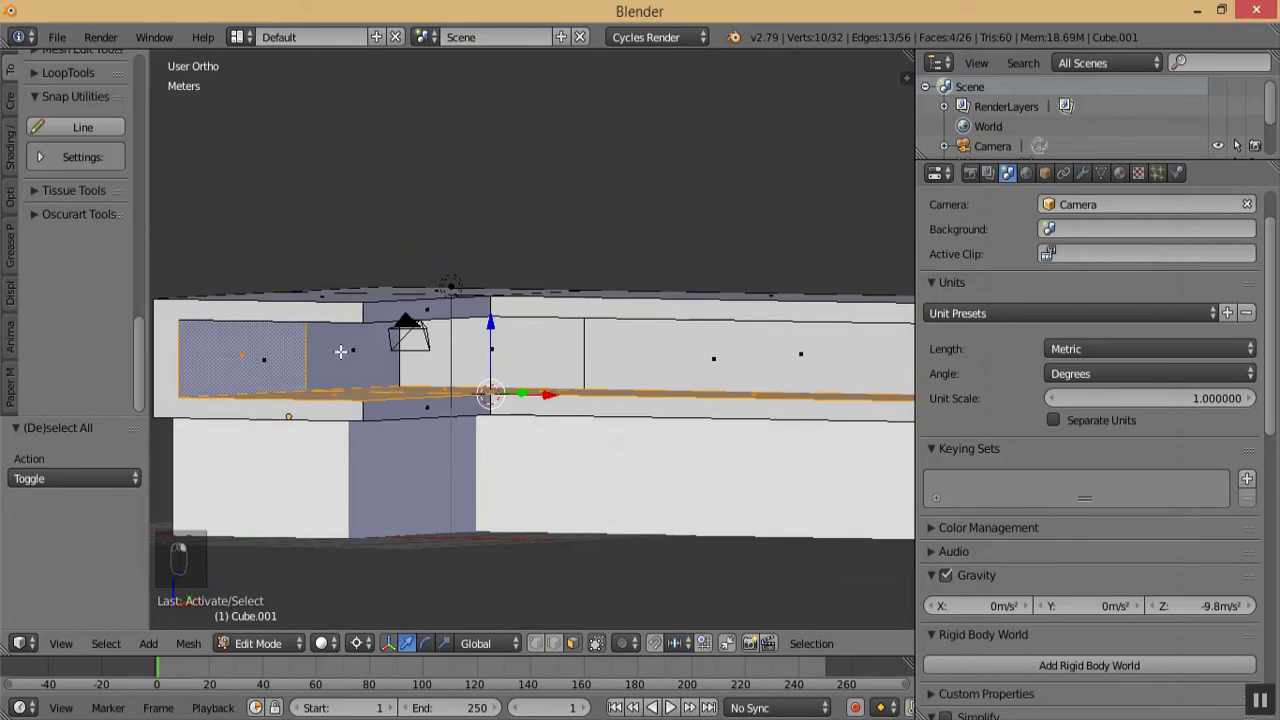
{"action": "right_click", "coordinate": [343, 351], "text": "shift"}
{"action": "right_click", "coordinate": [450, 350], "text": "shift"}
{"action": "right_click", "coordinate": [644, 361], "text": "shift"}
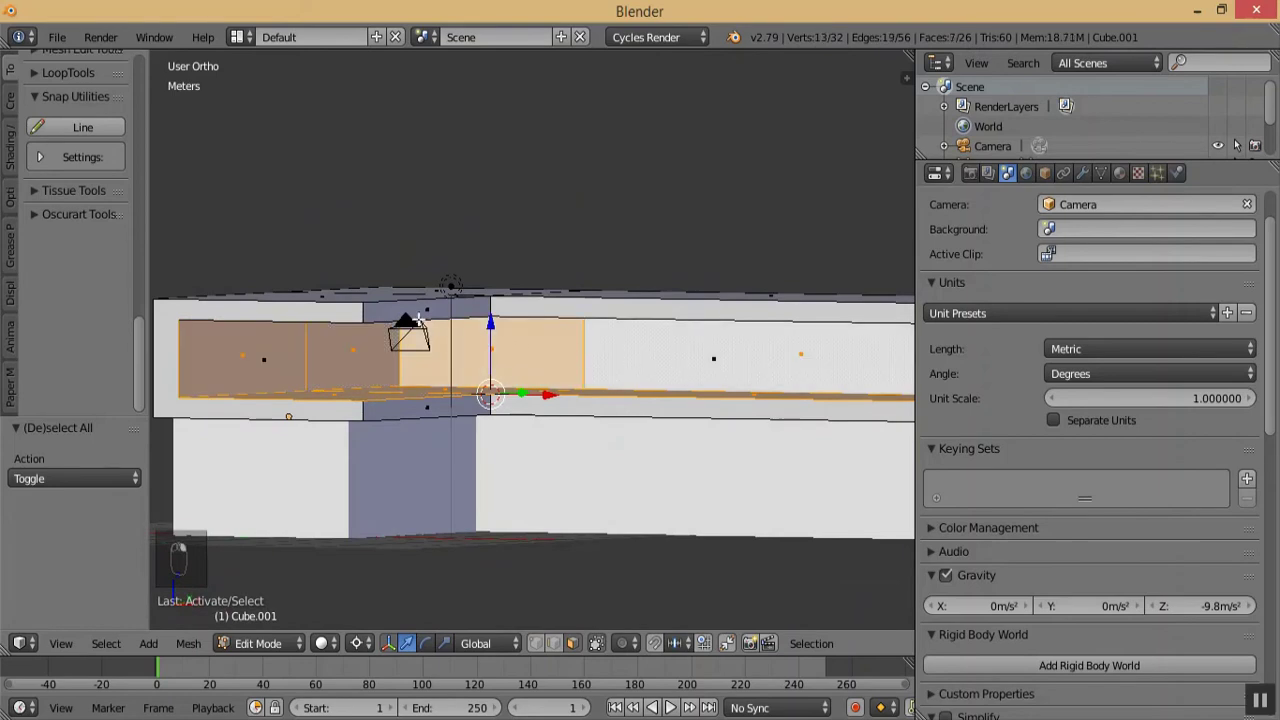
- Add the long wing's interior end wall and the three interior ceiling faces to the selection
{"action": "key", "text": "KP_Subtract"}
{"action": "key", "text": "KP_Subtract"}
{"action": "key", "text": "KP_Subtract"}
{"action": "key", "text": "KP_Subtract"}
{"action": "key", "text": "KP_Subtract"}
{"action": "middle_click_drag", "start_coordinate": [418, 318], "coordinate": [697, 233]}
{"action": "key", "text": "KP_Add"}
{"action": "key", "text": "KP_Add"}
{"action": "key", "text": "KP_Add"}
{"action": "key", "text": "KP_Add"}
{"action": "key", "text": "KP_Add"}
{"action": "right_click", "coordinate": [769, 313], "text": "shift"}
{"action": "right_click", "coordinate": [480, 348], "text": "shift"}
{"action": "middle_click_drag", "start_coordinate": [480, 348], "coordinate": [302, 364]}
{"action": "right_click", "coordinate": [302, 364], "text": "shift"}
{"action": "right_click", "coordinate": [270, 355], "text": "shift"}
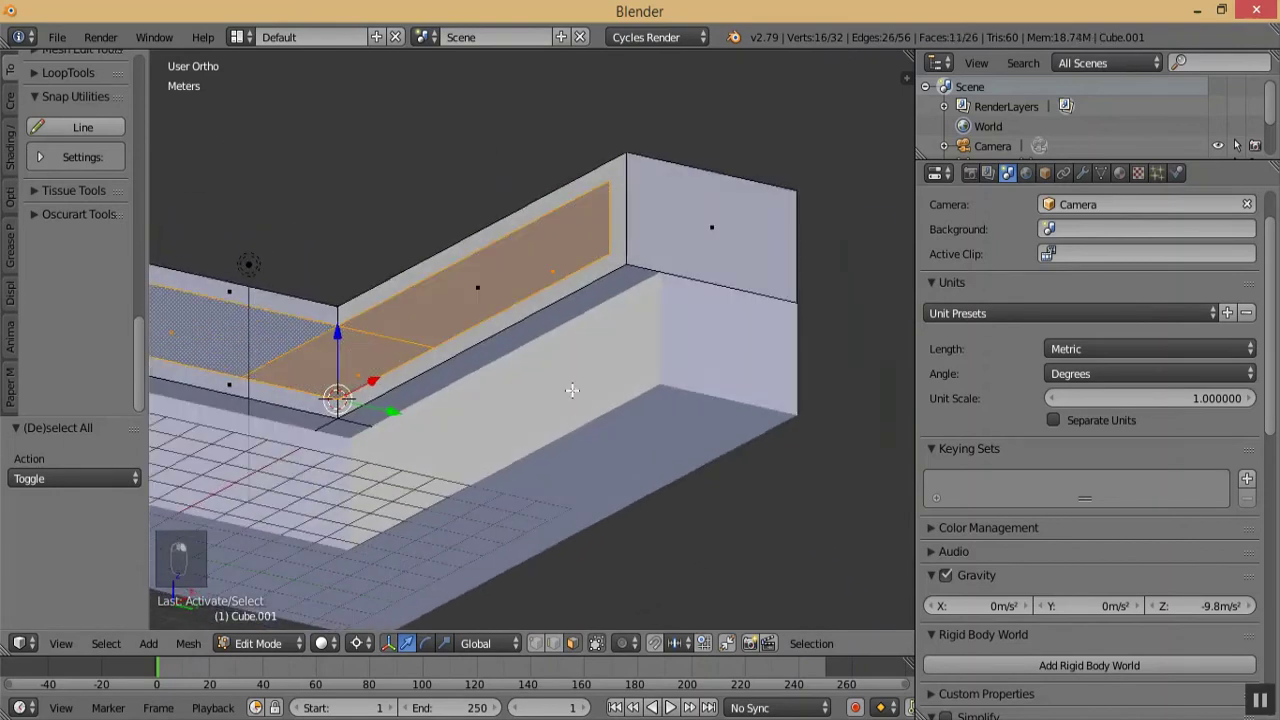
- Separate the selected interior floor, wall and ceiling faces into their own object
{"action": "key", "text": "KP_Subtract"}
{"action": "key", "text": "KP_Subtract"}
{"action": "key", "text": "KP_Subtract"}
{"action": "key", "text": "KP_Subtract"}
{"action": "key", "text": "KP_Subtract"}
{"action": "middle_click_drag", "start_coordinate": [662, 403], "coordinate": [456, 297]}
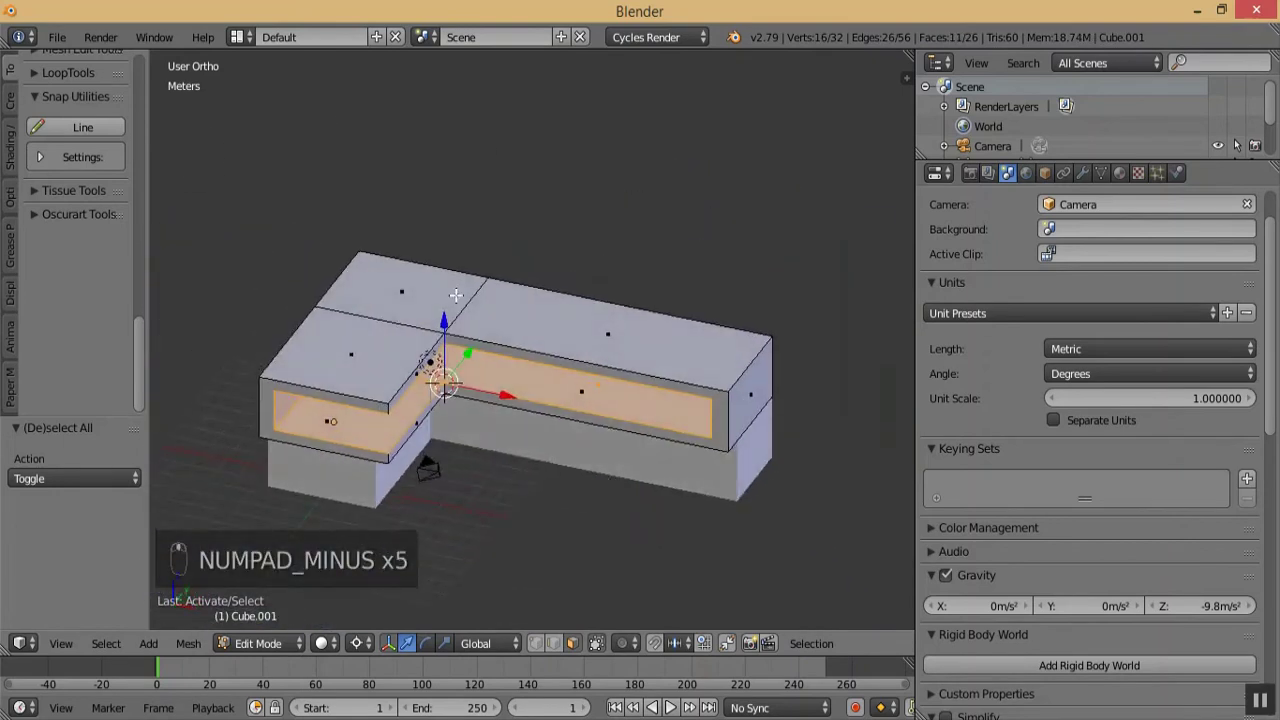
{"action": "key", "text": "KP_Add"}
{"action": "key", "text": "KP_Add"}
{"action": "key", "text": "KP_Add"}
{"action": "middle_click_drag", "start_coordinate": [578, 457], "coordinate": [550, 390]}
{"action": "key", "text": "p"}
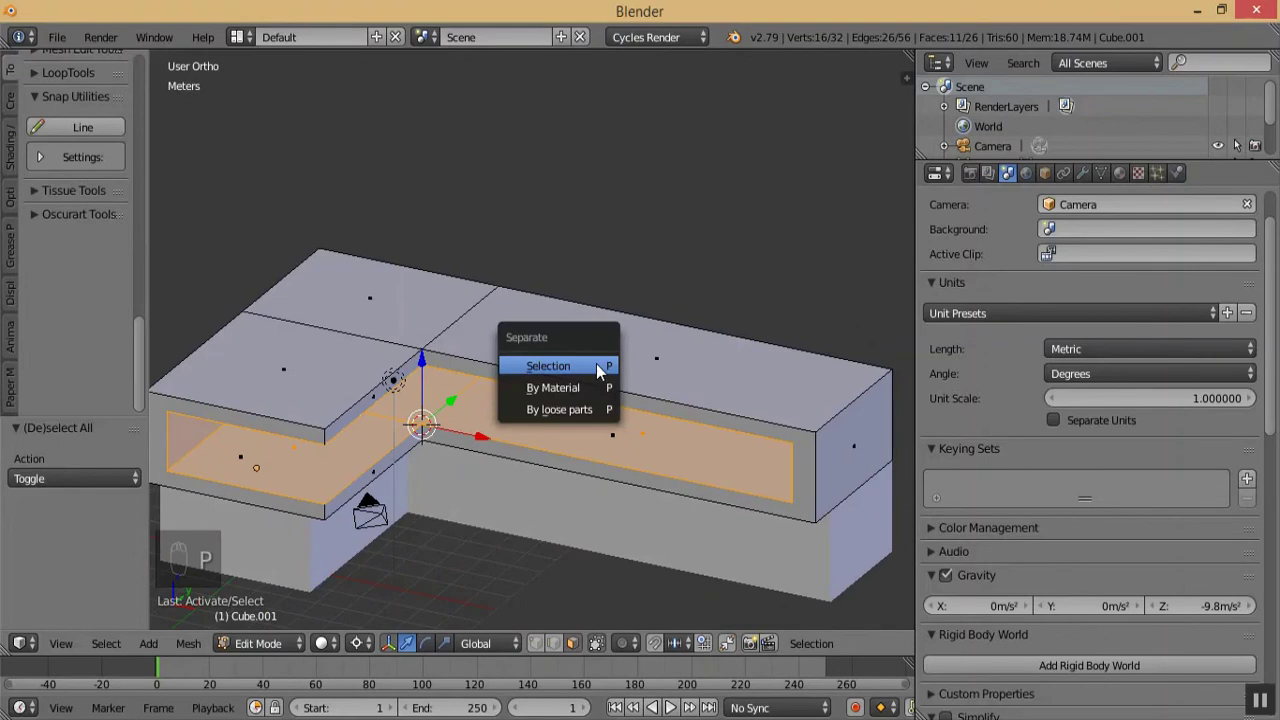
{"action": "left_click", "coordinate": [596, 365]}
- Return to Object Mode, select only the separated interior shell and put it into Edit Mode
{"action": "left_click", "coordinate": [278, 639]}
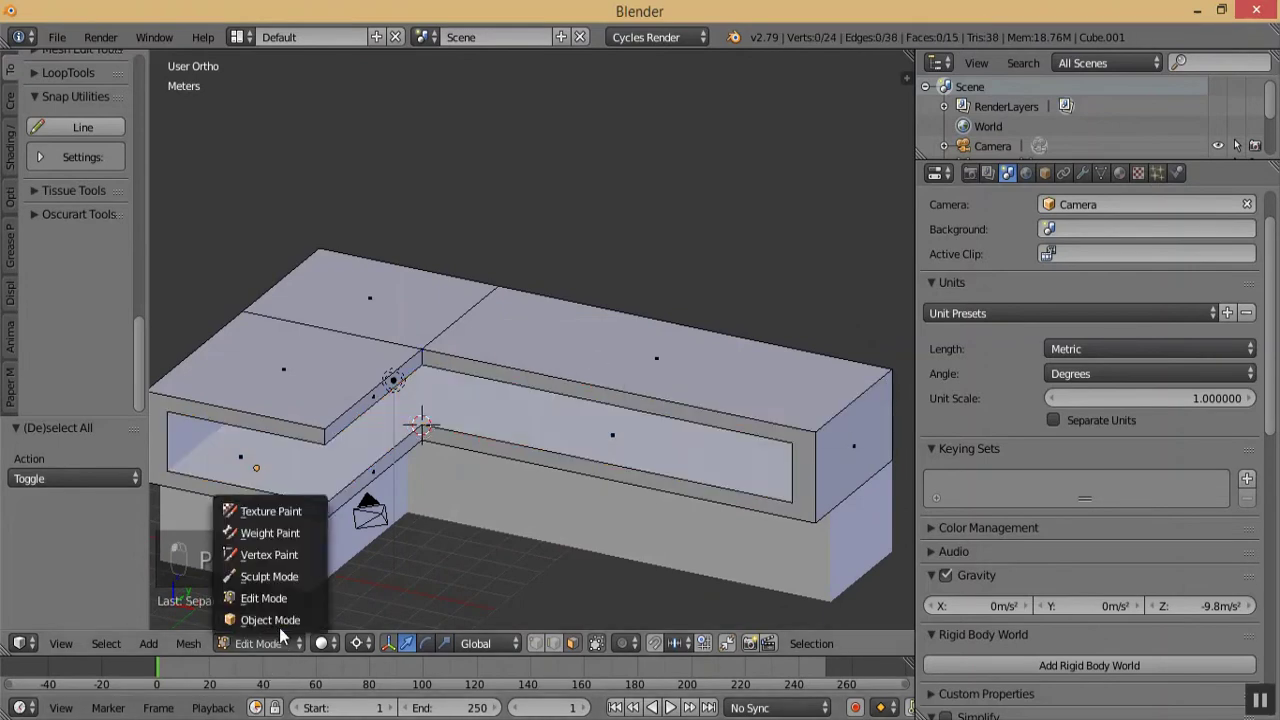
{"action": "left_click", "coordinate": [280, 622]}
{"action": "key", "text": "KP_Subtract"}
{"action": "key", "text": "KP_Subtract"}
{"action": "key", "text": "KP_Subtract"}
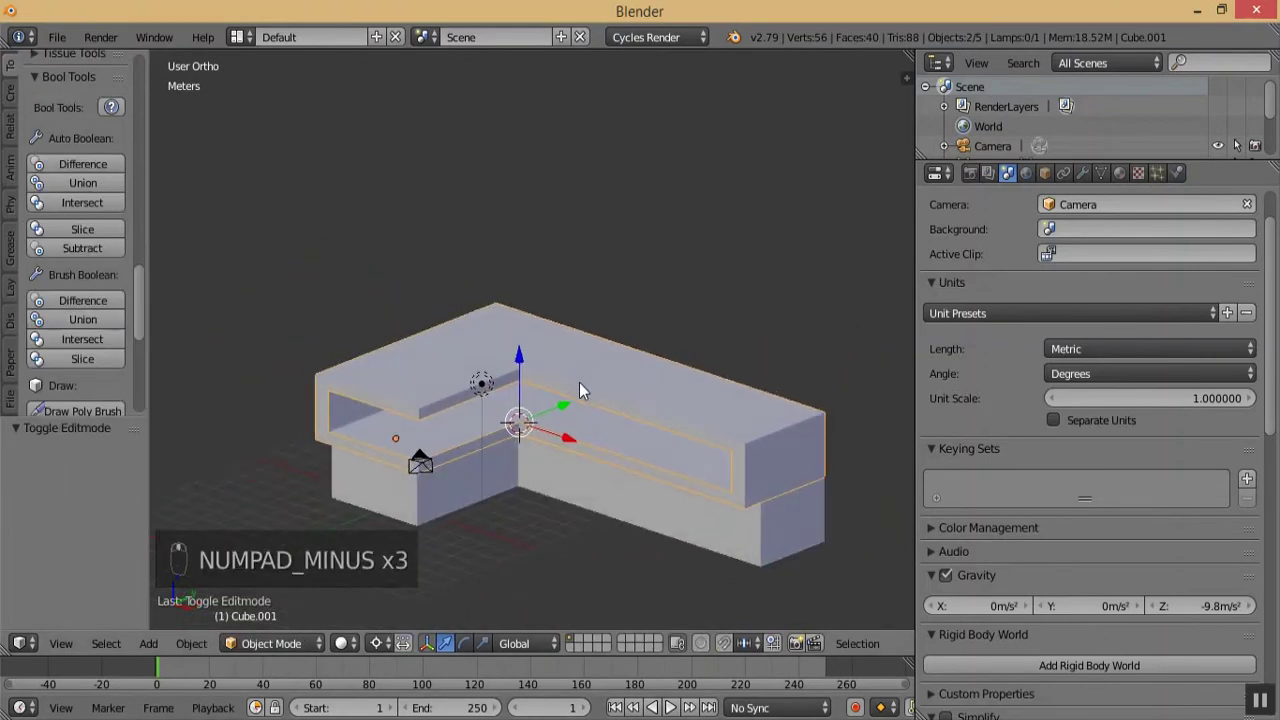
{"action": "key", "text": "KP_Add"}
{"action": "key", "text": "KP_Add"}
{"action": "key", "text": "KP_Add"}
{"action": "right_click", "coordinate": [447, 444]}
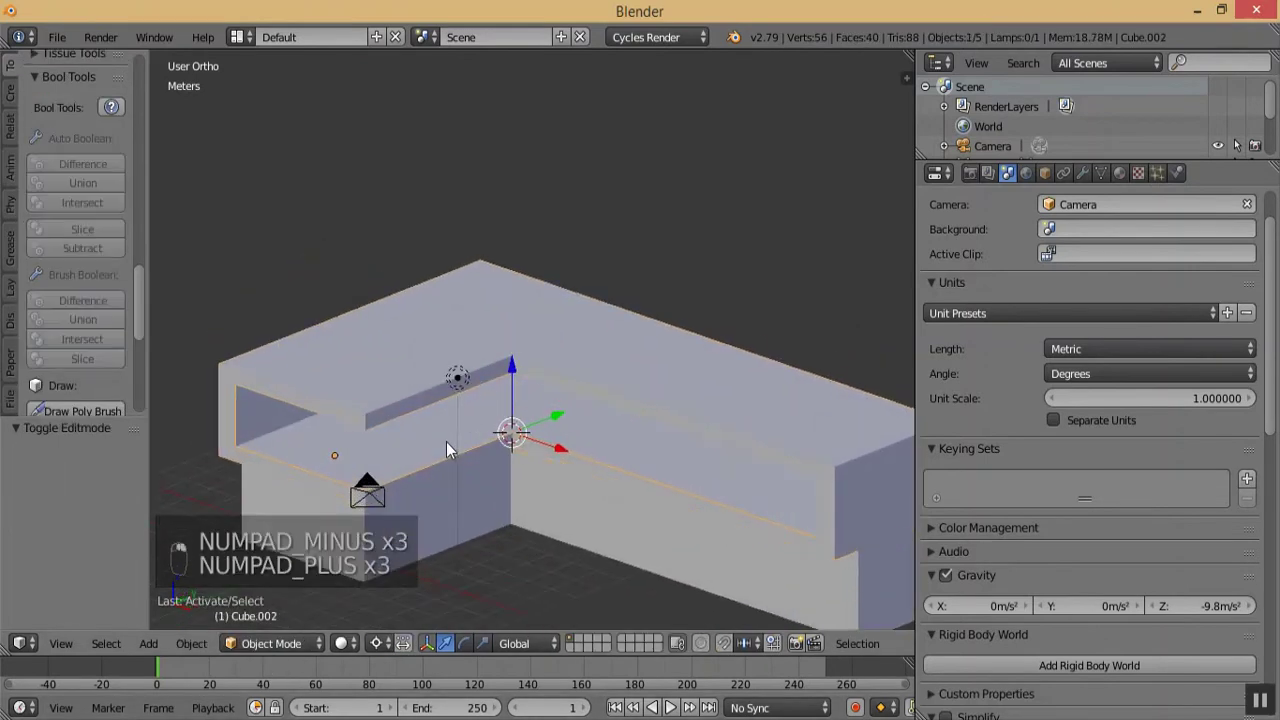
{"action": "left_click", "coordinate": [272, 643]}
{"action": "left_click", "coordinate": [275, 597]}
- Set the pivot point to Median Point for the interior shell
{"action": "left_click", "coordinate": [361, 643]}
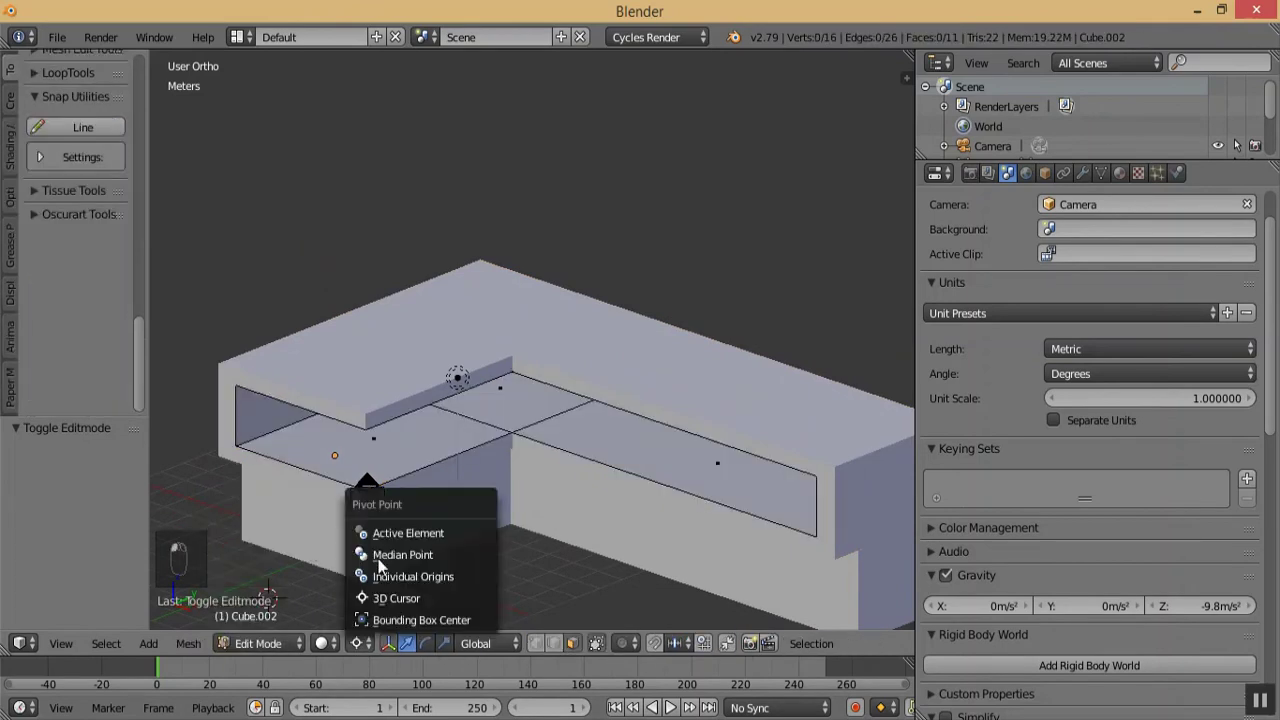
{"action": "left_click", "coordinate": [450, 554]}
{"action": "middle_click_drag", "start_coordinate": [470, 485], "coordinate": [432, 442]}
{"action": "key", "text": "KP_Subtract"}
{"action": "key", "text": "KP_Subtract"}
{"action": "key", "text": "KP_Subtract"}
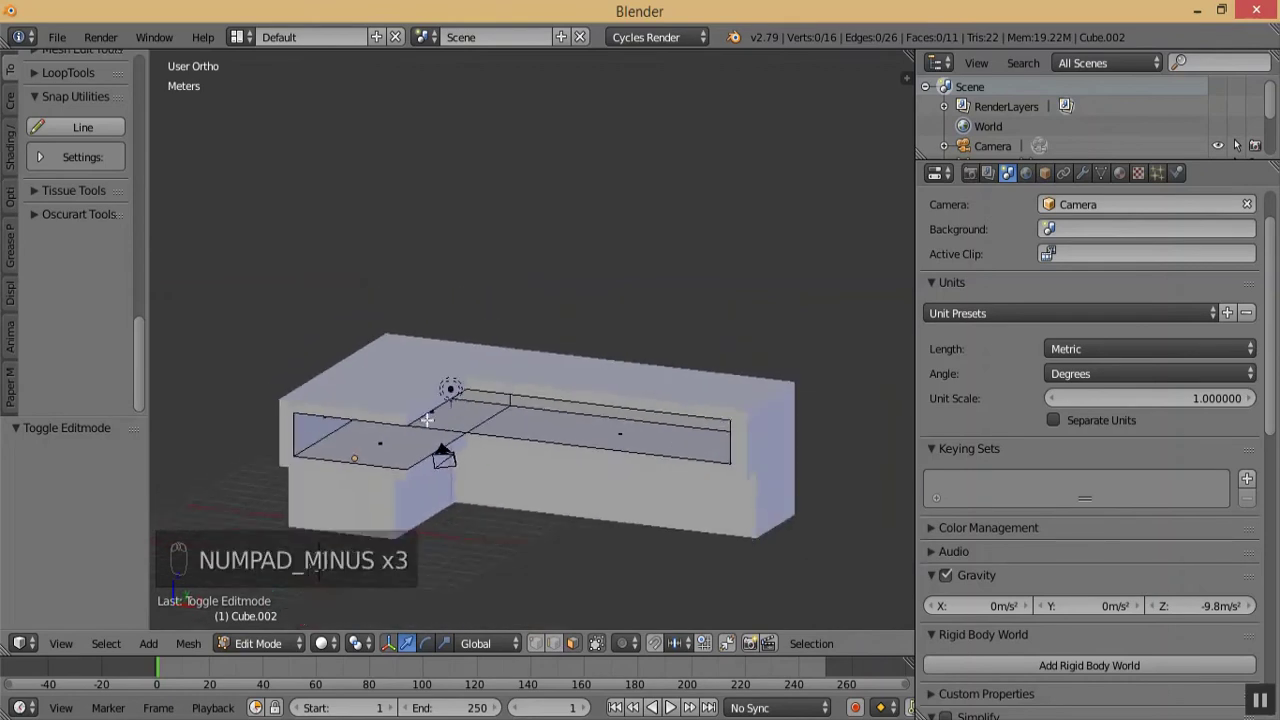
{"action": "mouse_move", "coordinate": [607, 434]}
{"action": "middle_mouse_down"}
{"action": "mouse_move", "coordinate": [563, 437]}
{"action": "mouse_move", "coordinate": [534, 400]}
{"action": "mouse_move", "coordinate": [552, 396]}
{"action": "mouse_move", "coordinate": [586, 424]}
{"action": "middle_mouse_up"}
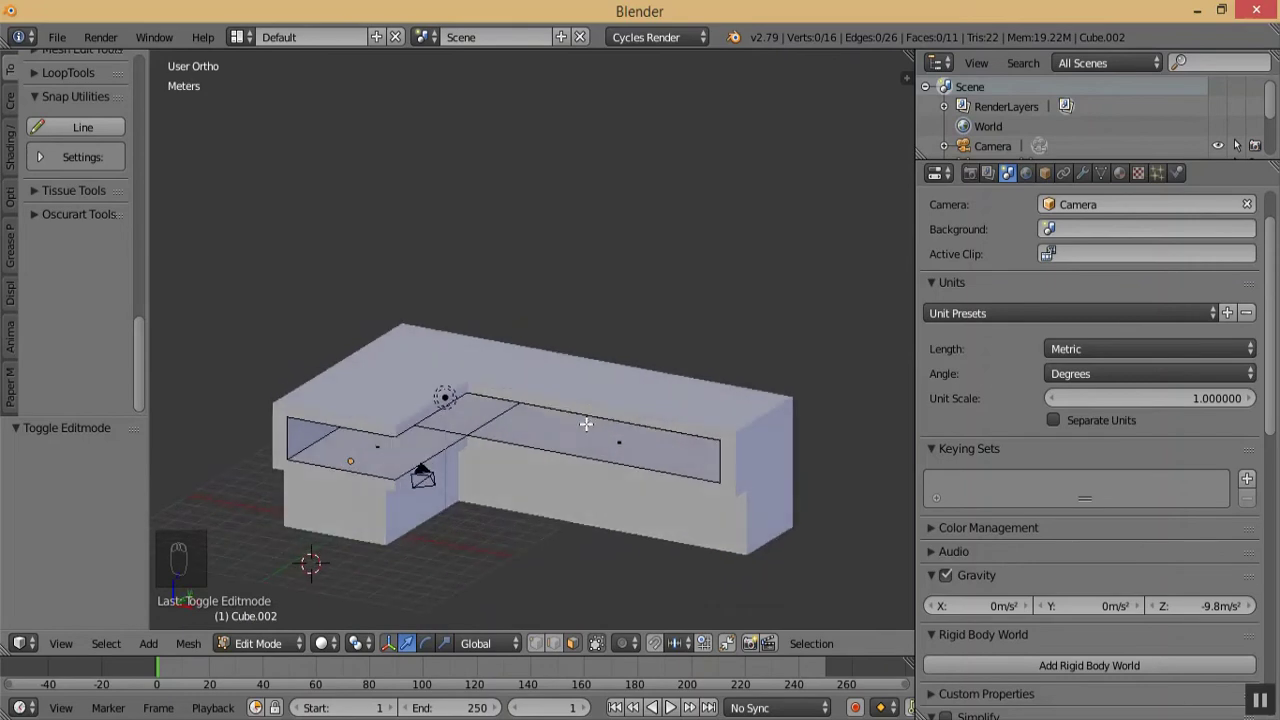
- Show the interior shell from the top view in Wireframe shading
{"action": "key", "text": "KP_7"}
{"action": "key", "text": "KP_Subtract"}
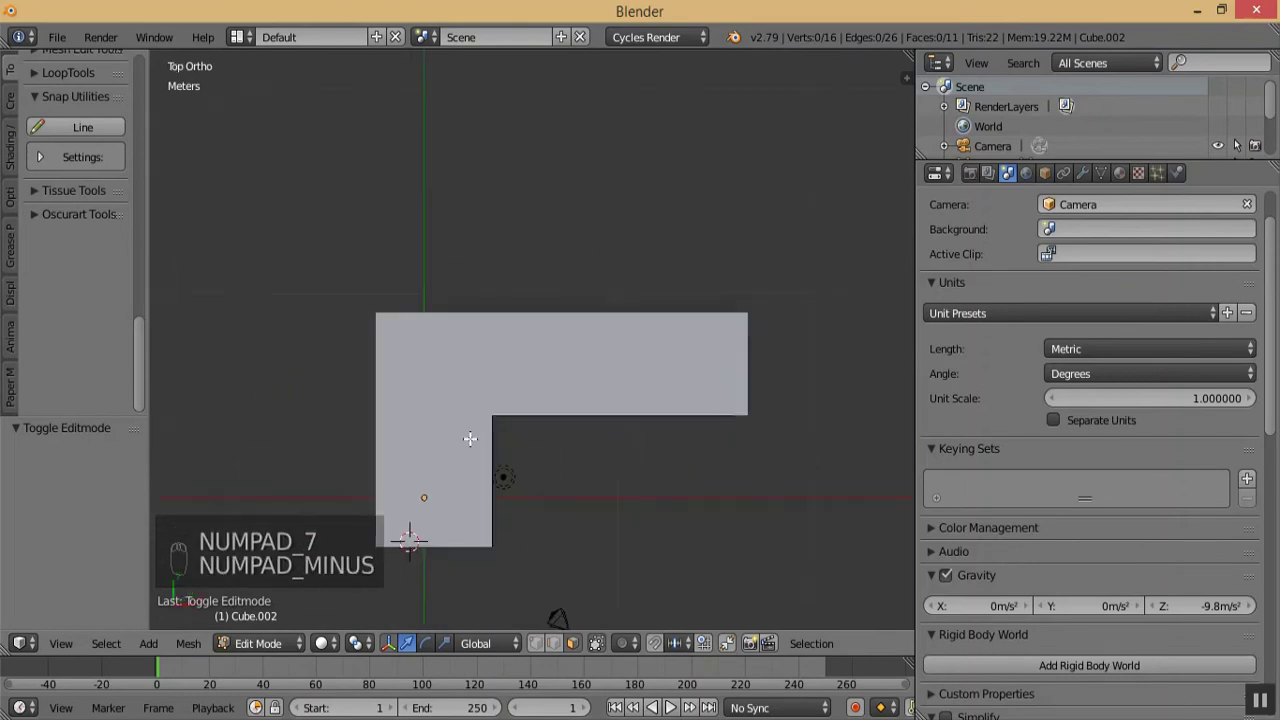
{"action": "key", "text": "KP_Add"}
{"action": "key", "text": "KP_Add"}
{"action": "key", "text": "KP_Add"}
{"action": "key", "text": "KP_Add"}
{"action": "key", "text": "KP_Add"}
{"action": "left_click", "coordinate": [322, 645]}
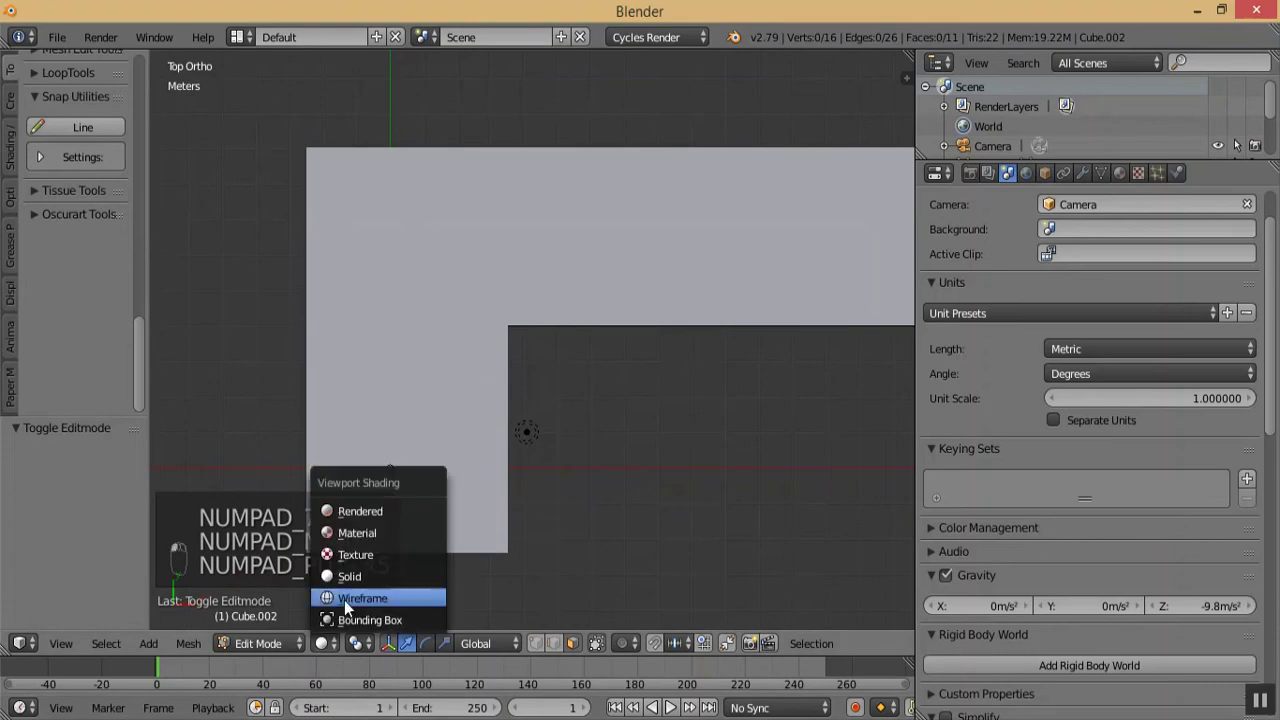
{"action": "left_click", "coordinate": [362, 597]}
- Add four evenly spaced loop cuts across the long wing of the interior shell without sliding them
{"action": "key", "text": "KP_Subtract"}
{"action": "key", "text": "KP_Subtract"}
{"action": "key", "text": "KP_Subtract"}
{"action": "key", "text": "KP_Add"}
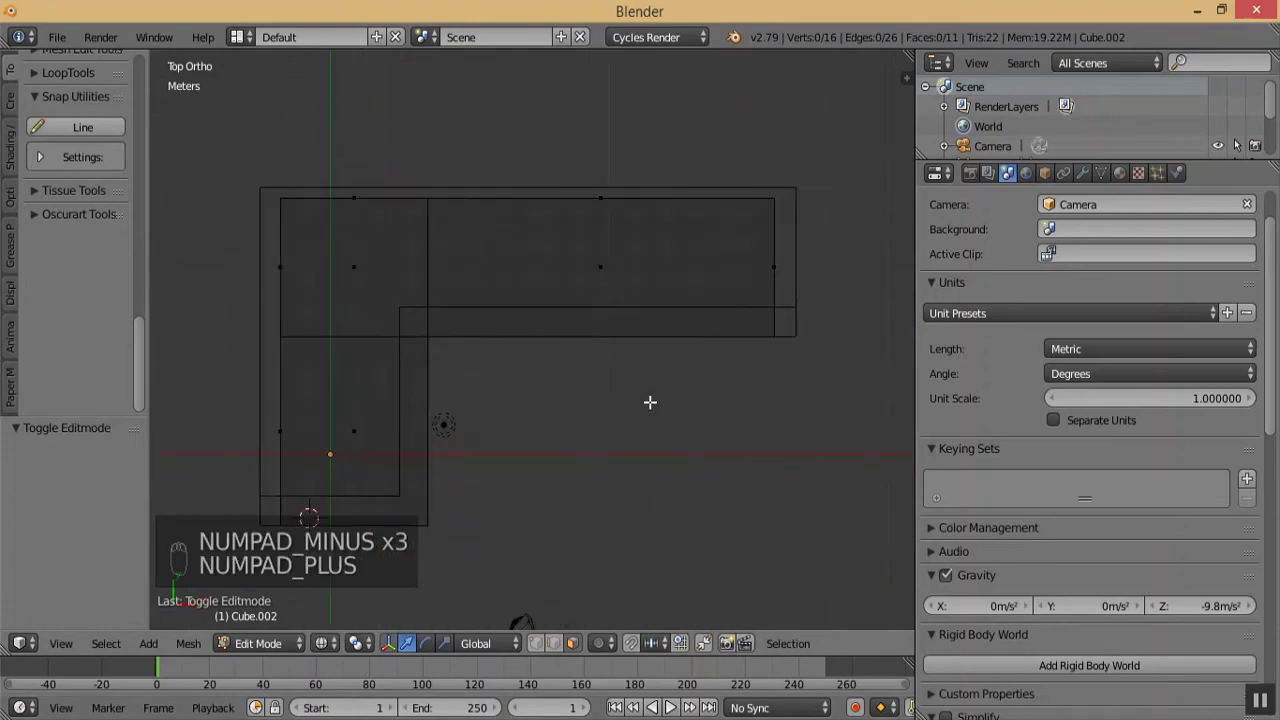
{"action": "key", "text": "ctrl+r"}
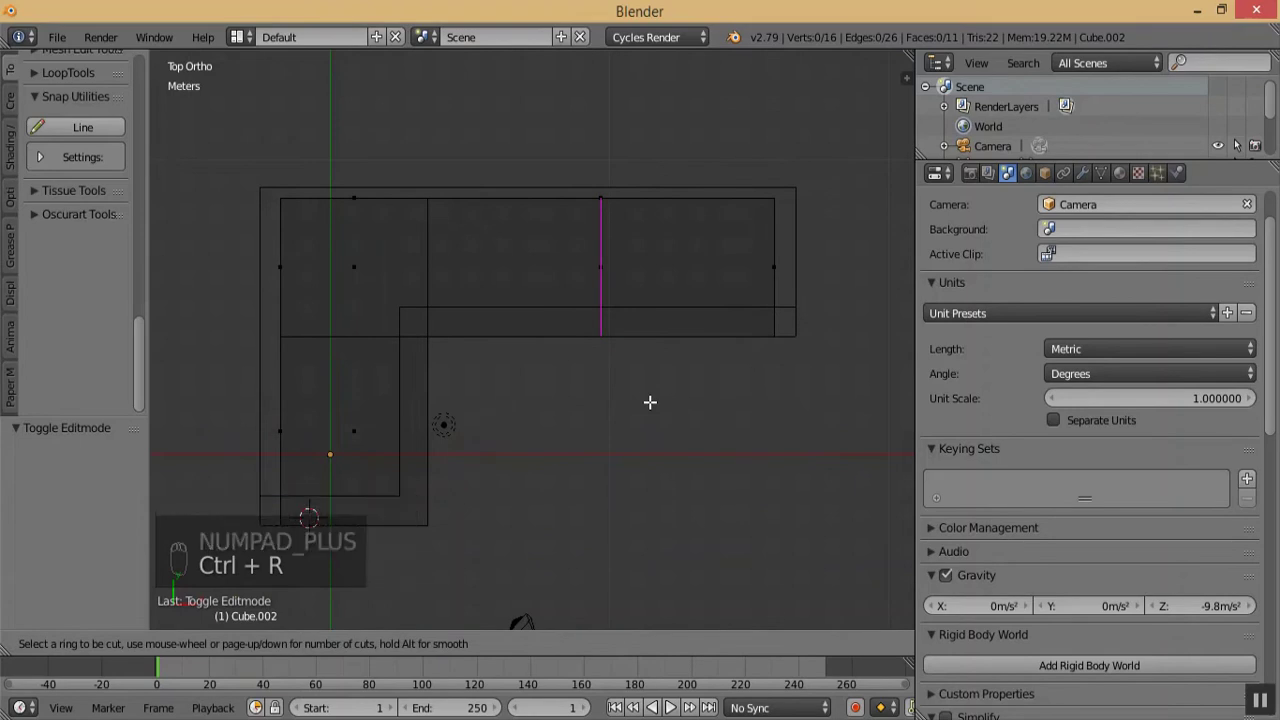
{"action": "scroll", "coordinate": [650, 402], "scroll_direction": "up", "scroll_amount": 1}
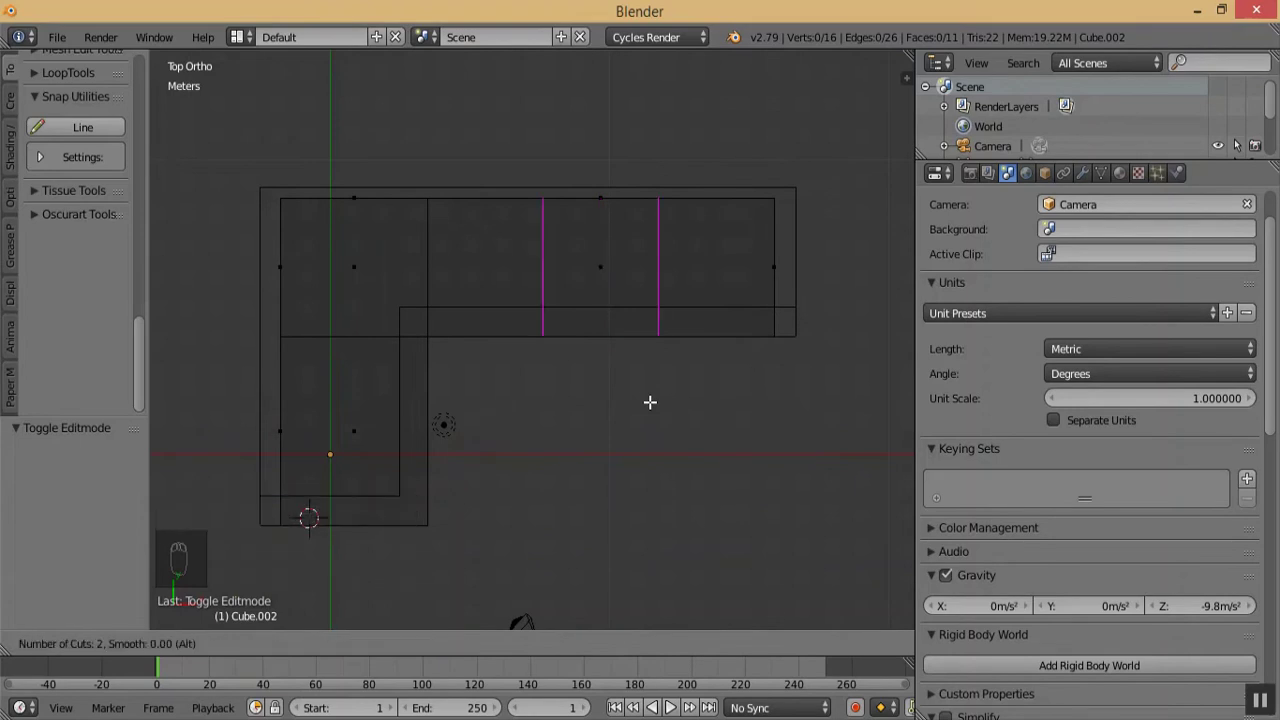
{"action": "scroll", "coordinate": [650, 402], "scroll_direction": "up", "scroll_amount": 2}
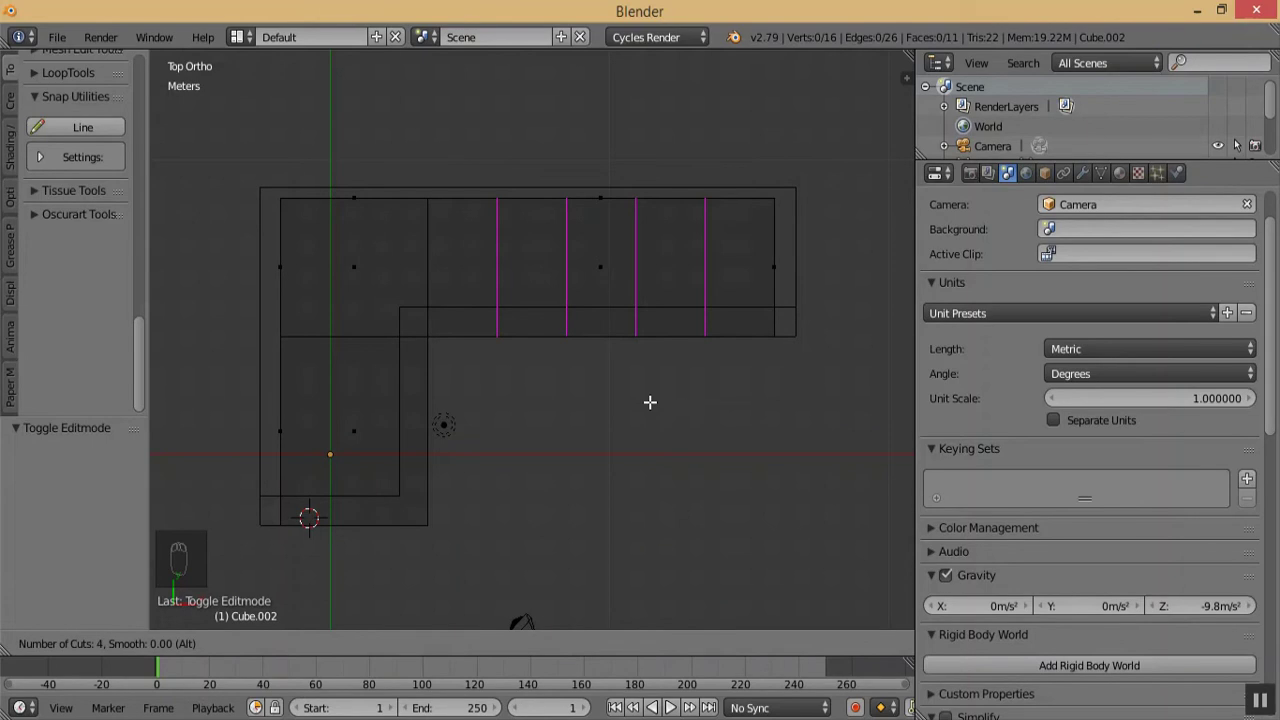
{"action": "left_click", "coordinate": [650, 402]}
{"action": "right_click", "coordinate": [650, 402]}
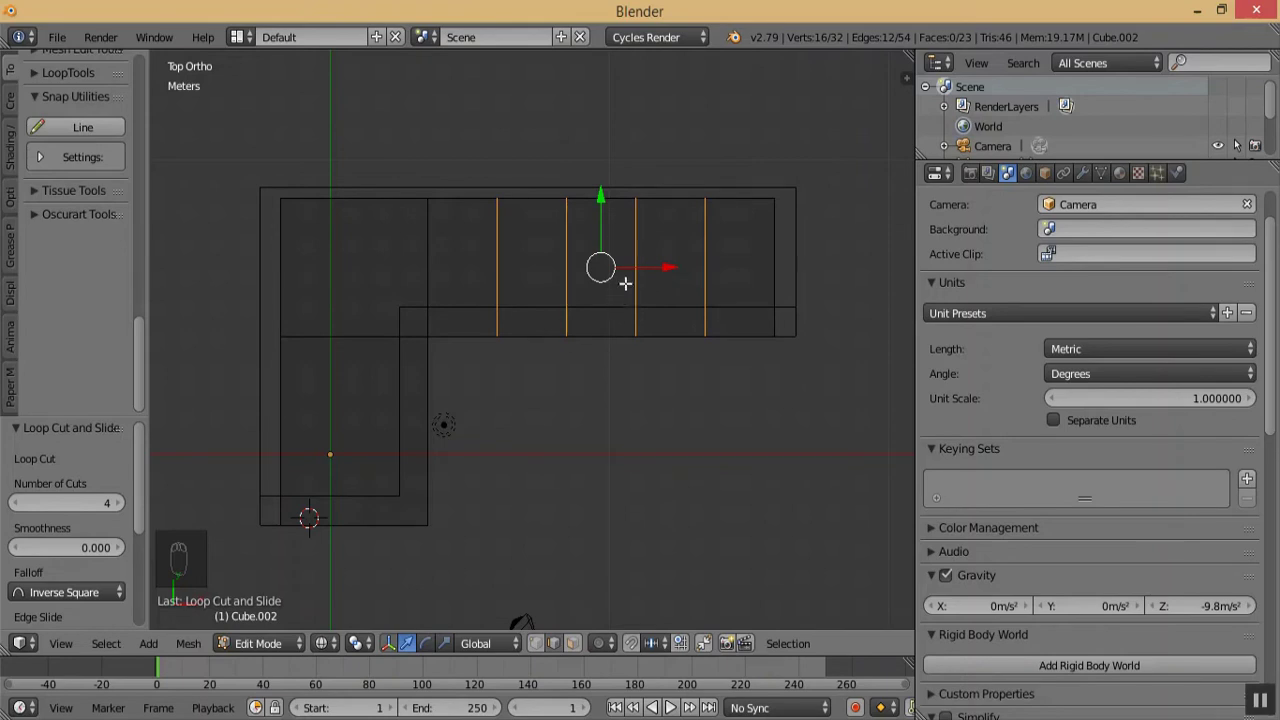
- Clear the selection and select the two loop cuts in the long wing nearest the inner corner
{"action": "middle_click_drag", "start_coordinate": [669, 370], "coordinate": [657, 306]}
{"action": "key", "text": "KP_7"}
{"action": "middle_click_drag", "start_coordinate": [614, 445], "coordinate": [411, 457]}
{"action": "key", "text": "KP_Add"}
{"action": "key", "text": "KP_Add"}
{"action": "key", "text": "KP_Add"}
{"action": "key", "text": "KP_Add"}
{"action": "key", "text": "KP_Add"}
{"action": "key", "text": "KP_Subtract"}
{"action": "key", "text": "KP_Add"}
{"action": "key", "text": "KP_Add"}
{"action": "key", "text": "KP_Add"}
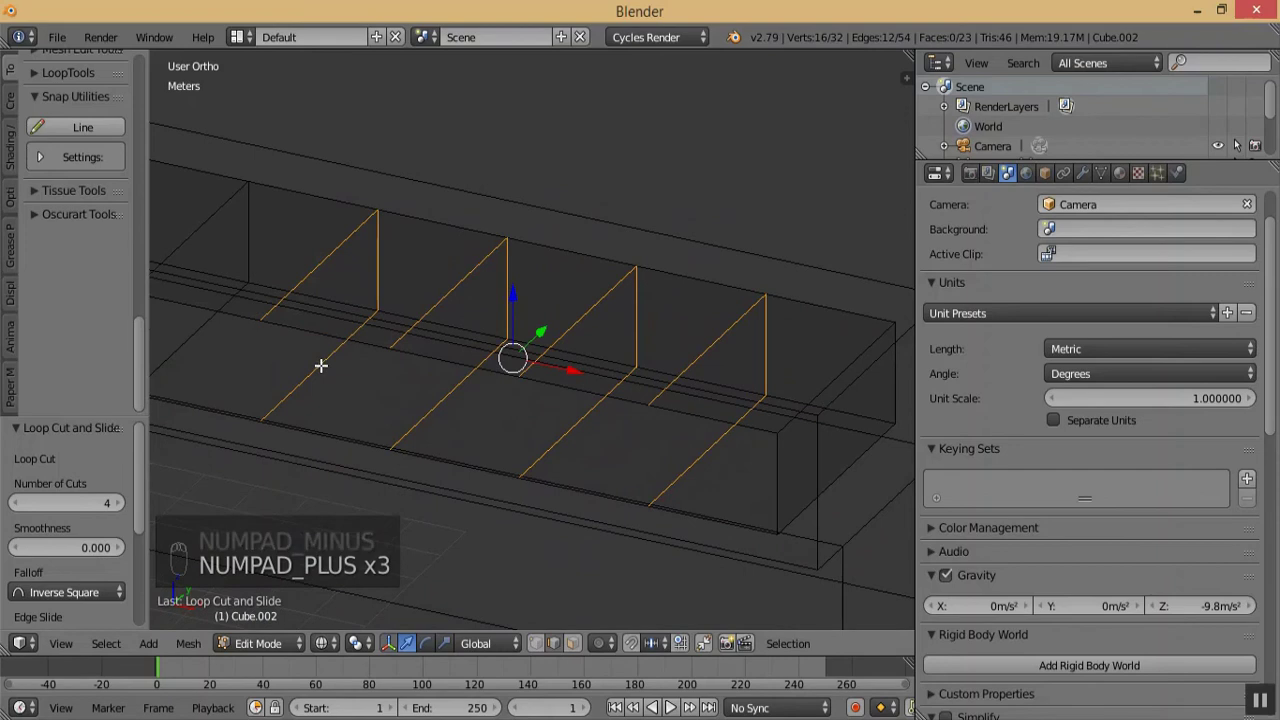
{"action": "key", "text": "a"}
{"action": "key", "text": "a"}
{"action": "key", "text": "a"}
{"action": "key", "text": "a"}
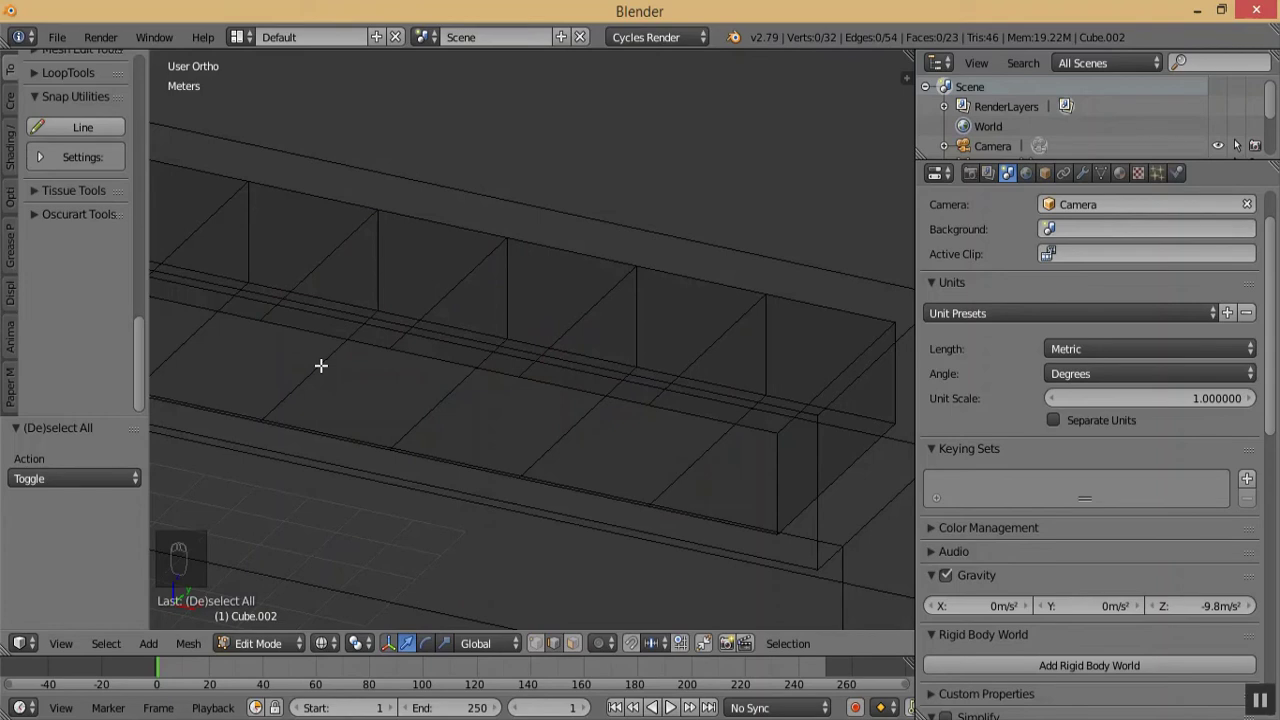
{"action": "right_click", "coordinate": [320, 365], "text": "alt"}
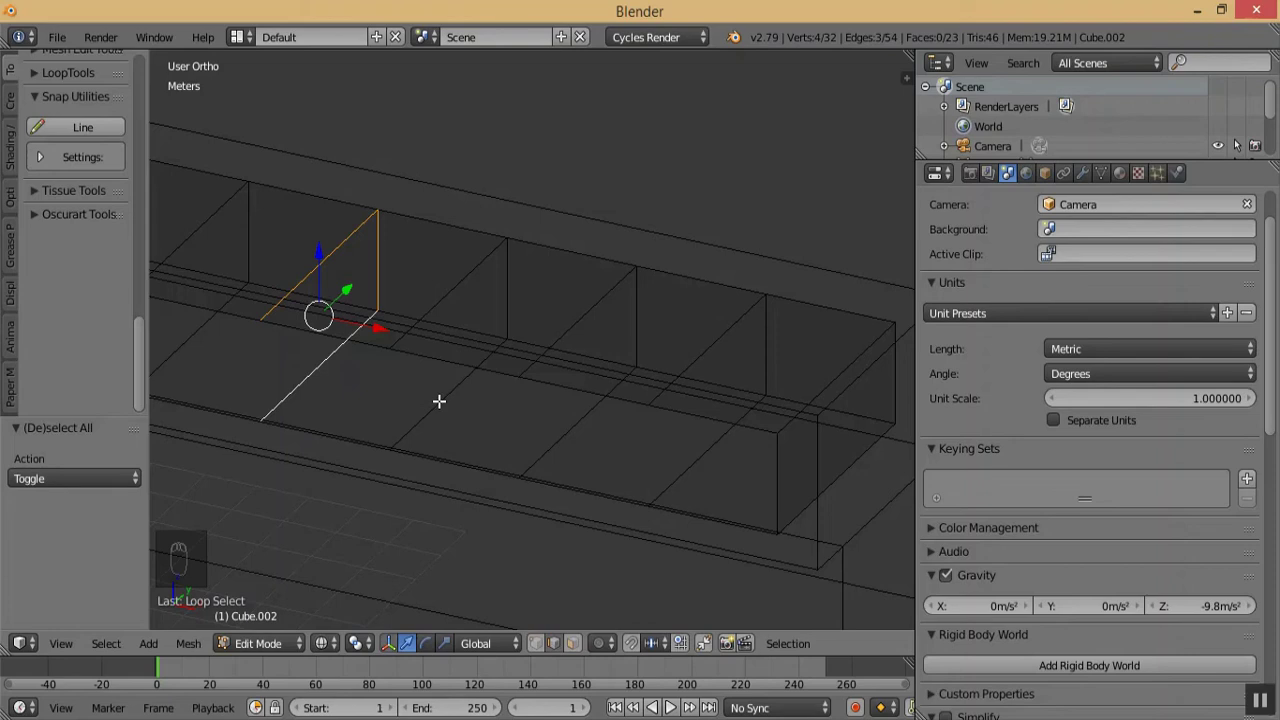
- In the front view, scale the two selected loops to 0.3 along X about the Median Point
{"action": "key", "text": "KP_1"}
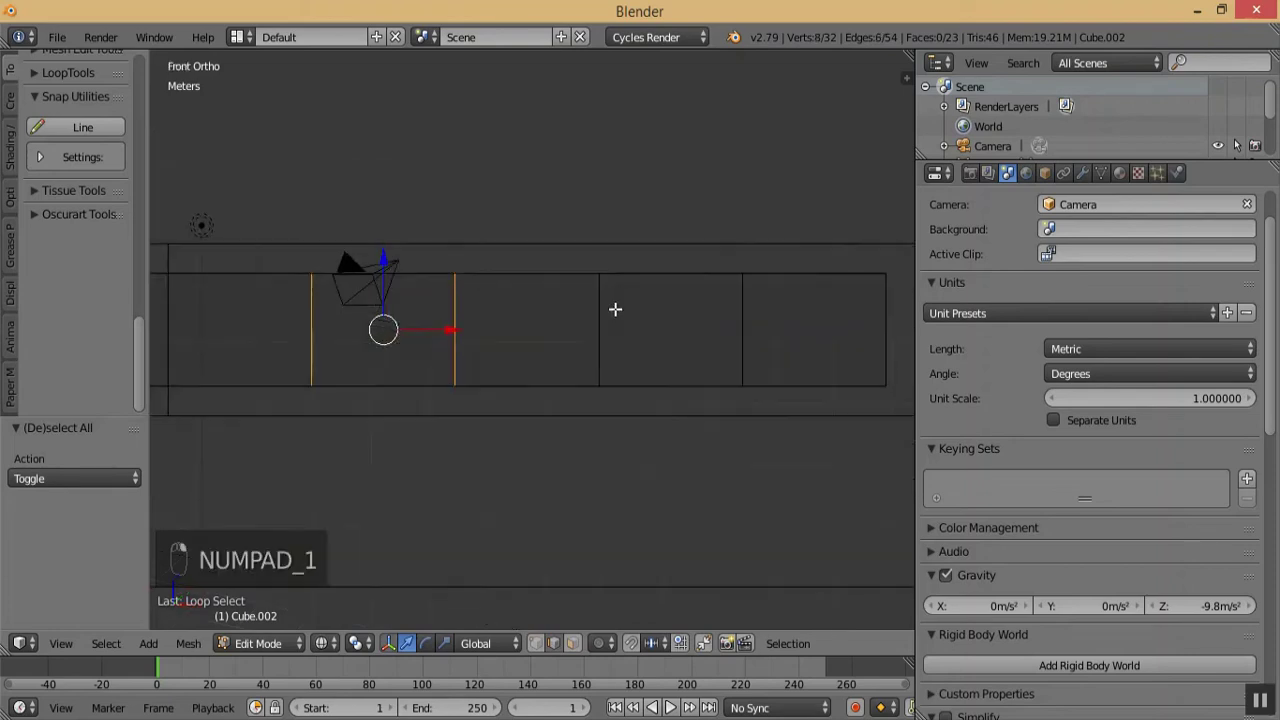
{"action": "key", "text": "KP_Subtract"}
{"action": "key", "text": "KP_Subtract"}
{"action": "key", "text": "KP_Subtract"}
{"action": "key", "text": "KP_Add"}
{"action": "key", "text": "KP_Add"}
{"action": "key", "text": "KP_Add"}
{"action": "key", "text": "KP_Add"}
{"action": "key", "text": "KP_Add"}
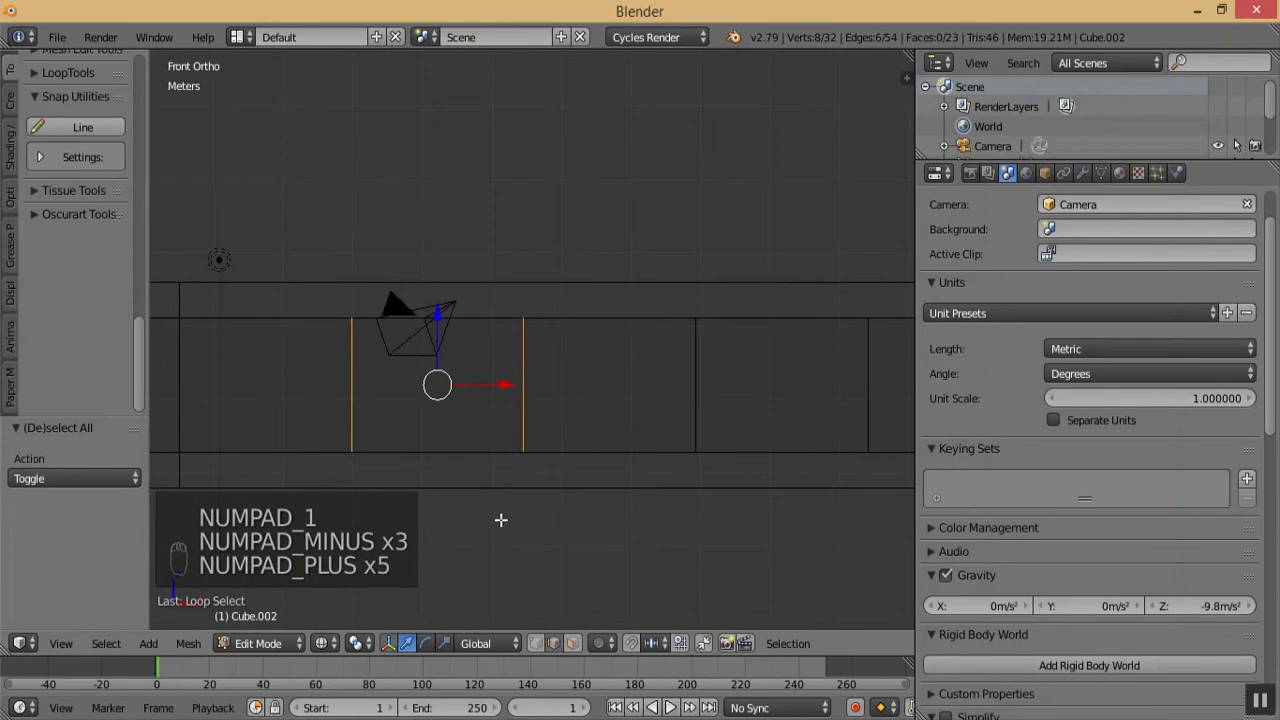
{"action": "left_click", "coordinate": [360, 644]}
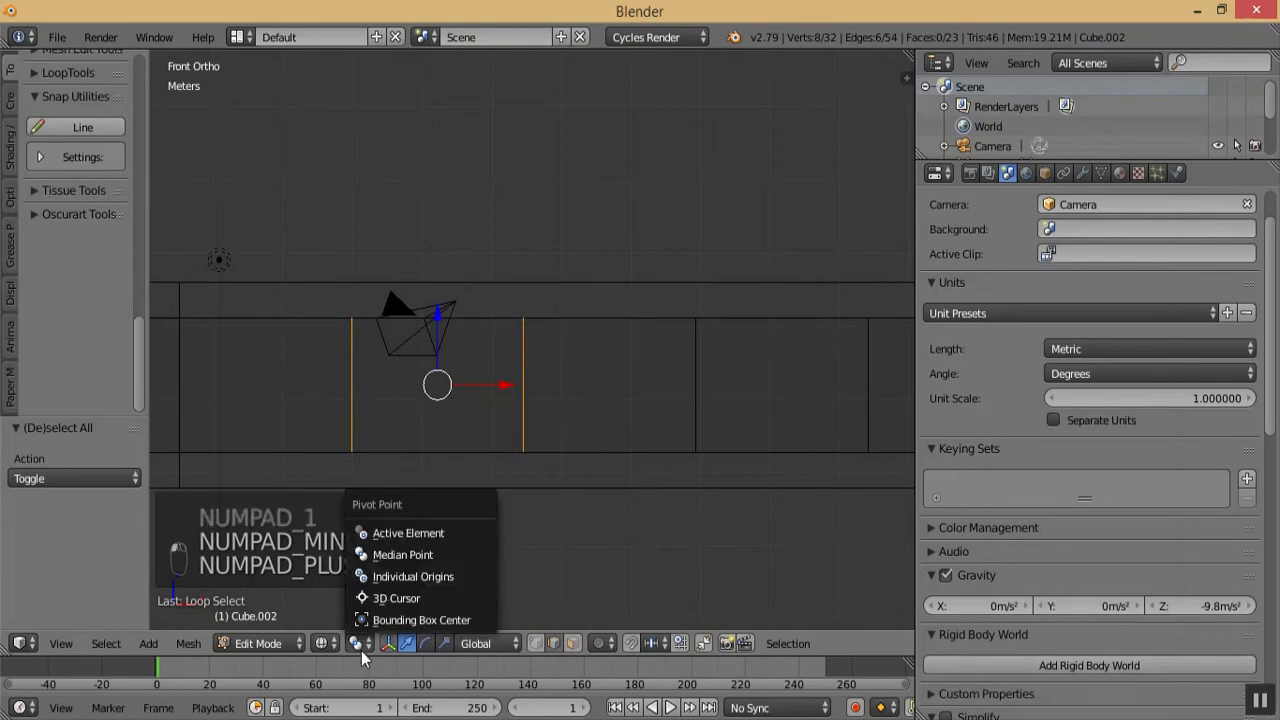
{"action": "left_click", "coordinate": [428, 558]}
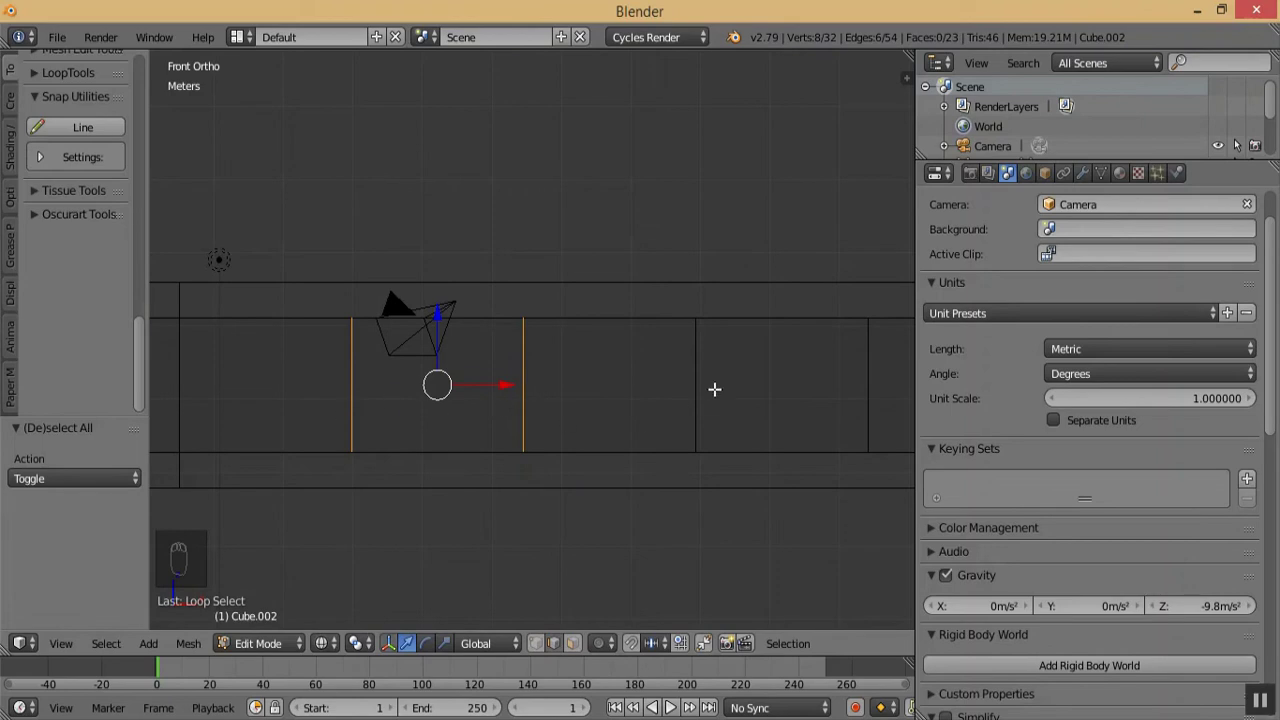
{"action": "key", "text": "s"}
{"action": "key", "text": "x"}
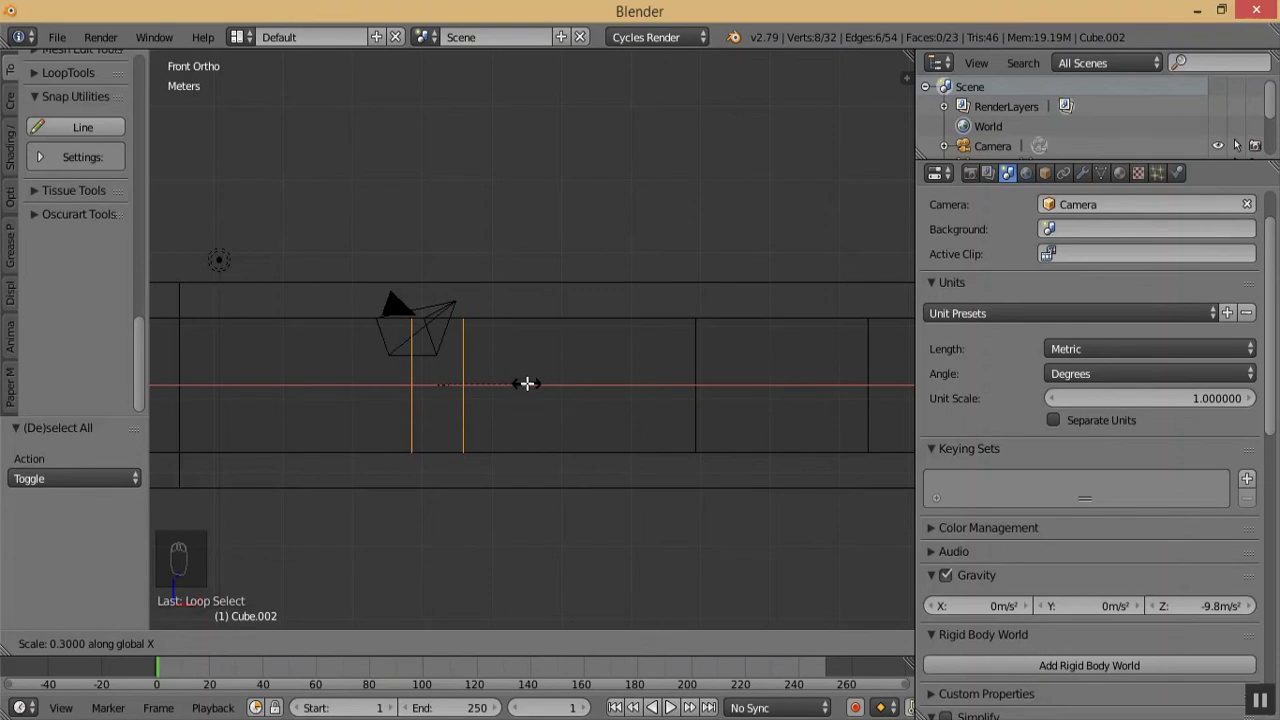
{"action": "left_click", "coordinate": [527, 383]}
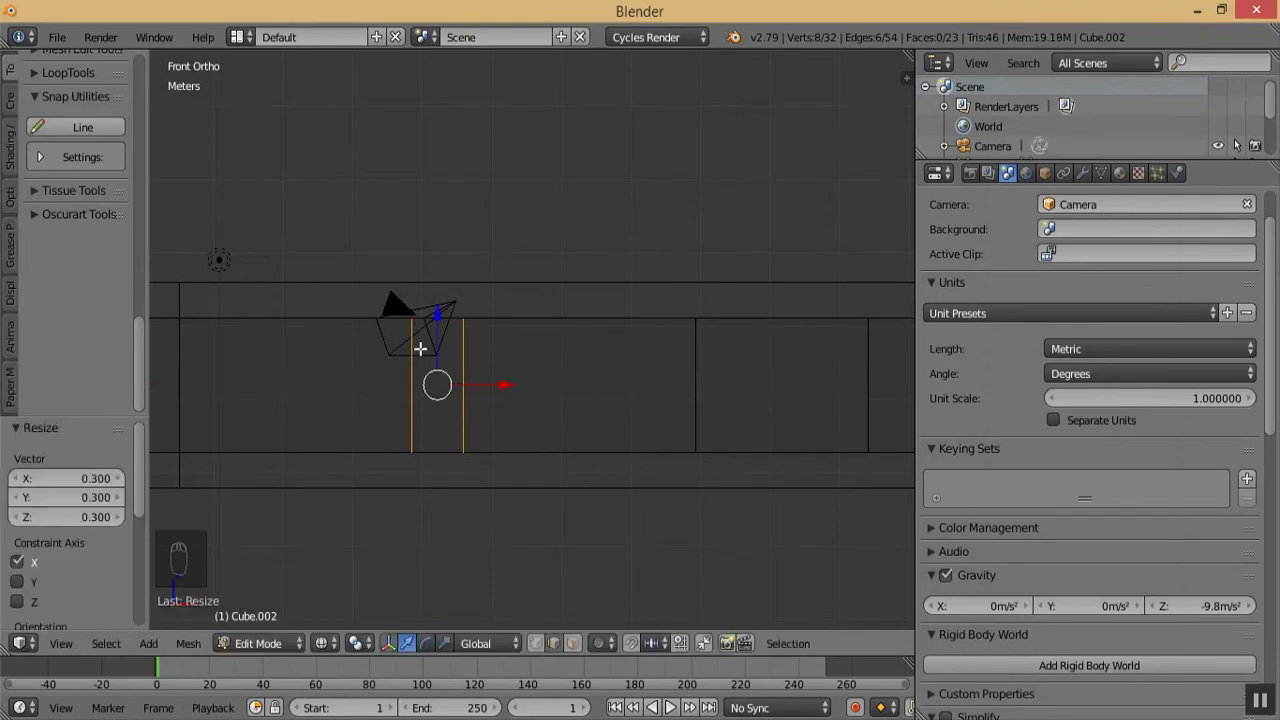
- Clear the selection and select the two loop cuts nearest the far end of the interior shell's long wing
{"action": "key", "text": "KP_Subtract"}
{"action": "key", "text": "KP_Subtract"}
{"action": "key", "text": "KP_Subtract"}
{"action": "key", "text": "KP_Subtract"}
{"action": "key", "text": "KP_Subtract"}
{"action": "key", "text": "KP_Add"}
{"action": "key", "text": "KP_Add"}
{"action": "key", "text": "KP_Add"}
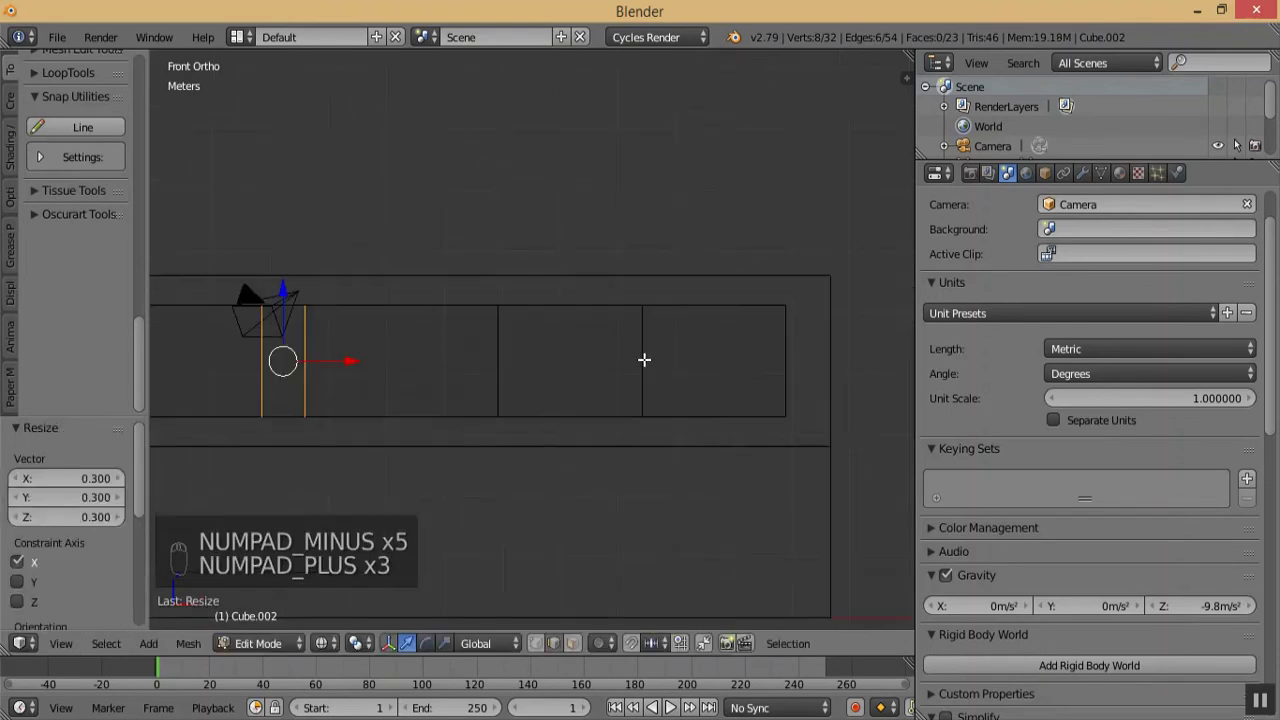
{"action": "key", "text": "a"}
{"action": "key", "text": "a"}
{"action": "key", "text": "a"}
{"action": "key", "text": "a"}
{"action": "right_click", "coordinate": [643, 358], "text": "alt"}
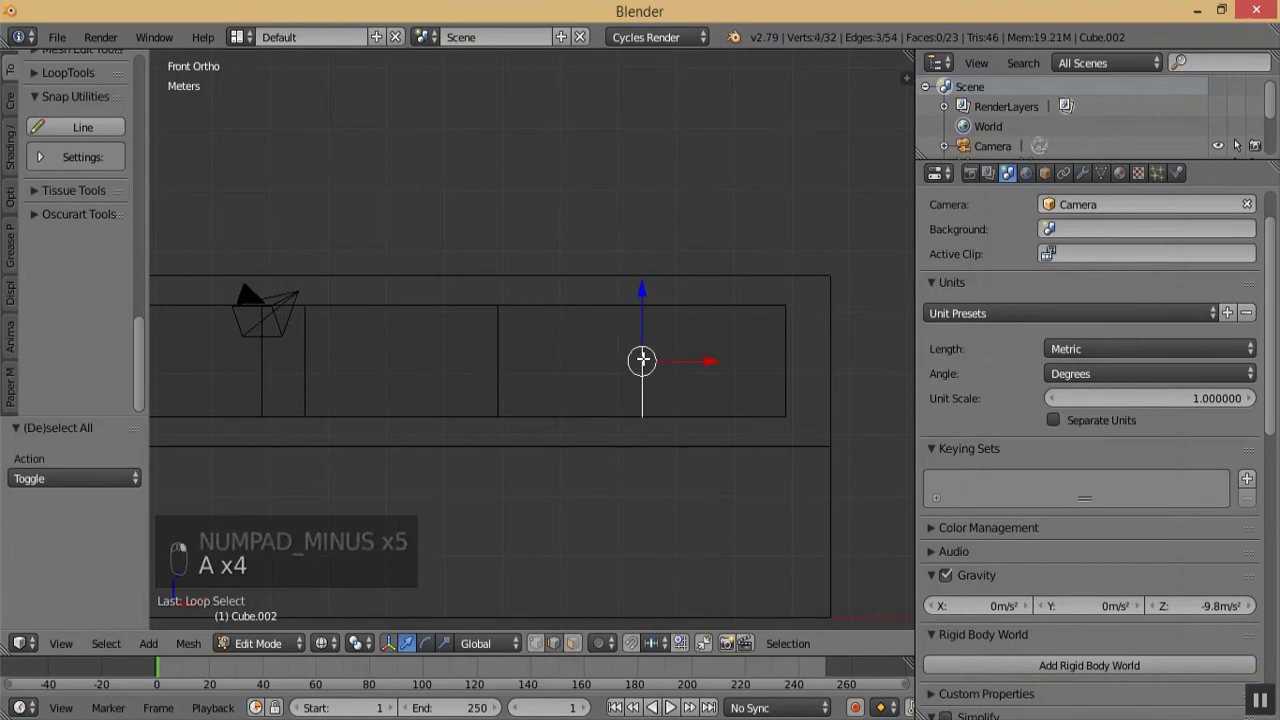
{"action": "right_click", "coordinate": [497, 350], "text": "alt+shift"}
{"action": "middle_click_drag", "start_coordinate": [760, 373], "coordinate": [417, 349]}
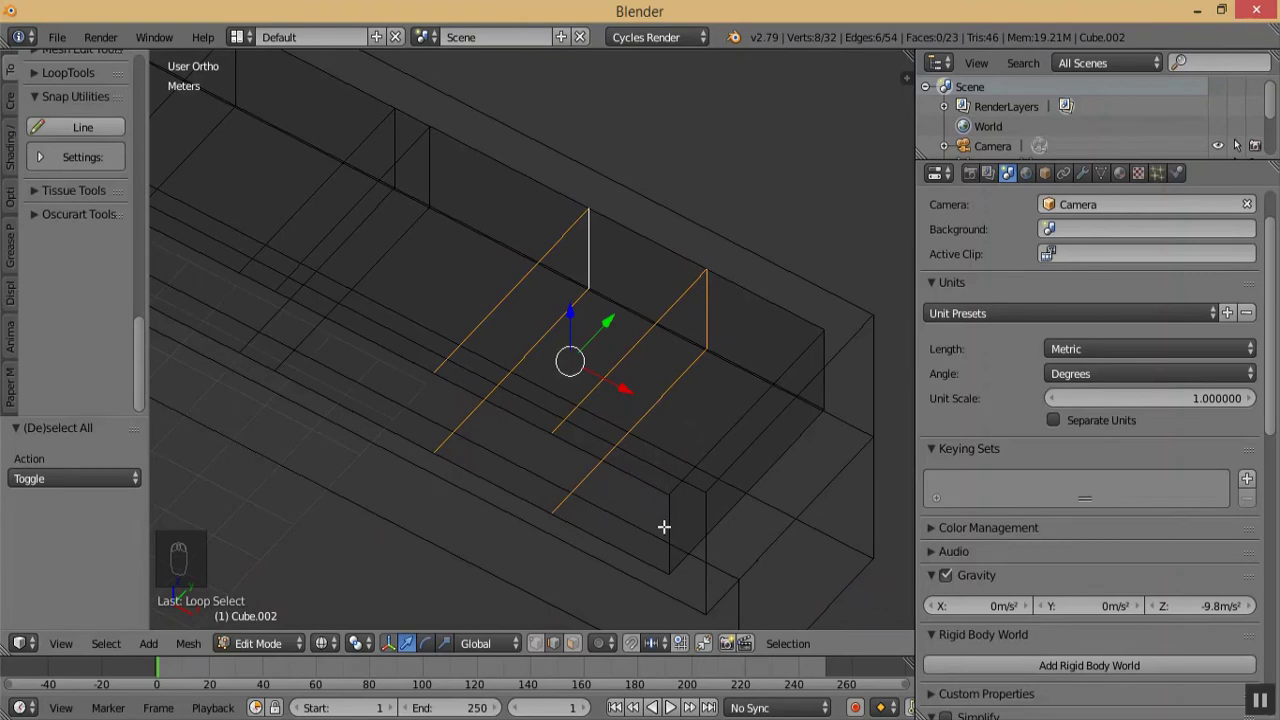
- In the front view, scale the two selected loops near the wing's far end to 0.3 along X
{"action": "key", "text": "KP_1"}
{"action": "key", "text": "KP_Subtract"}
{"action": "key", "text": "KP_Add"}
{"action": "key", "text": "KP_Add"}
{"action": "key", "text": "KP_Add"}
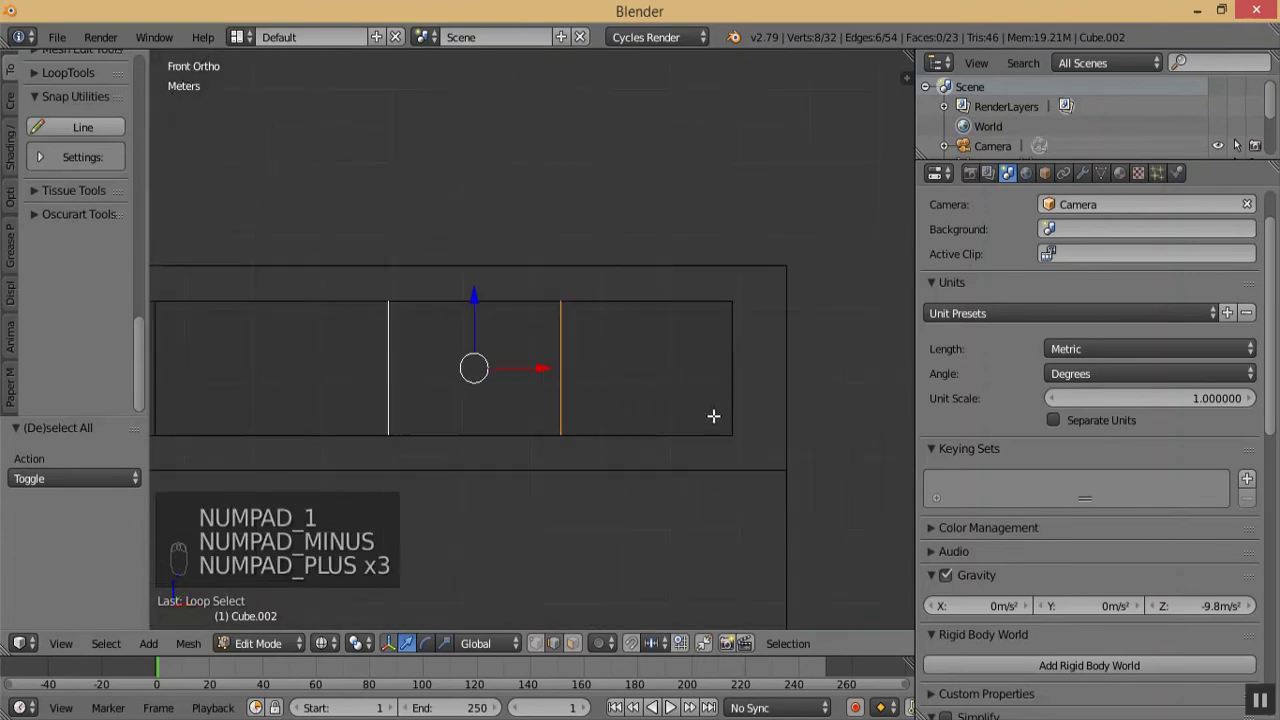
{"action": "key", "text": "s"}
{"action": "key", "text": "x"}
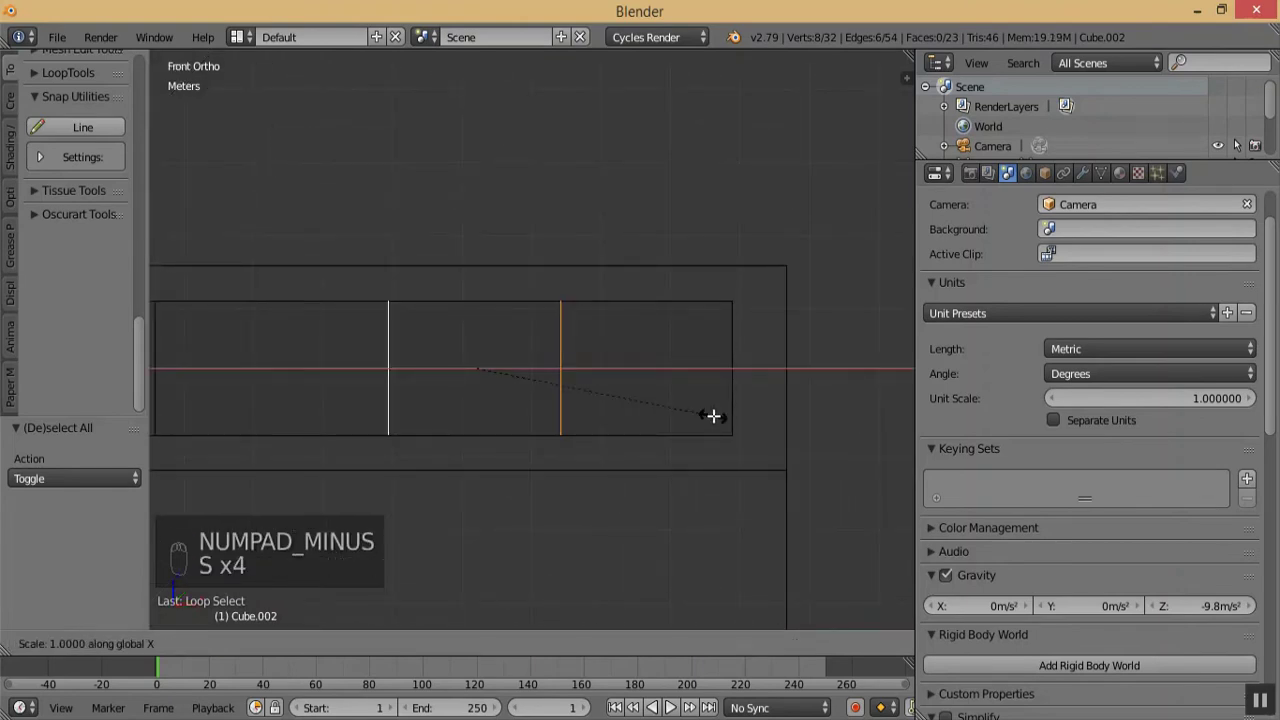
{"action": "left_click", "coordinate": [547, 378]}
{"action": "key", "text": "KP_Subtract"}
{"action": "key", "text": "KP_Subtract"}
{"action": "key", "text": "KP_Subtract"}
{"action": "key", "text": "KP_Subtract"}
{"action": "key", "text": "KP_Subtract"}
{"action": "key", "text": "KP_Subtract"}
{"action": "key", "text": "KP_Subtract"}
{"action": "key", "text": "KP_Subtract"}
{"action": "middle_click_drag", "start_coordinate": [749, 349], "coordinate": [654, 394]}
{"action": "key", "text": "KP_Add"}
{"action": "key", "text": "KP_Add"}
{"action": "key", "text": "KP_Add"}
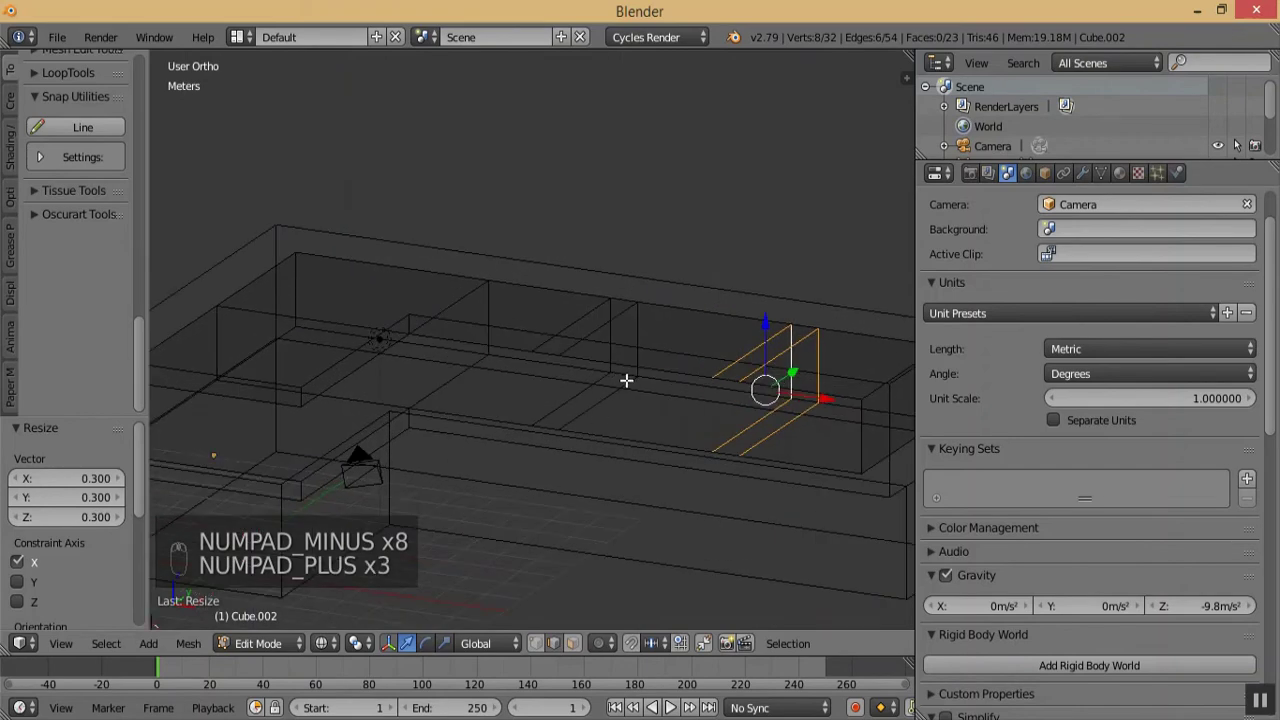
- From the top view, add two closely spaced lengthwise loop cuts through the long wing, the first aligned with the line parallel to its front edge
{"action": "key", "text": "KP_7"}
{"action": "key", "text": "KP_Subtract"}
{"action": "key", "text": "KP_Subtract"}
{"action": "key", "text": "KP_Subtract"}
{"action": "key", "text": "KP_Subtract"}
{"action": "key", "text": "KP_Subtract"}
{"action": "key", "text": "KP_Subtract"}
{"action": "key", "text": "KP_Add"}
{"action": "key", "text": "KP_Add"}
{"action": "key", "text": "KP_Add"}
{"action": "key", "text": "KP_Add"}
{"action": "key", "text": "KP_Add"}
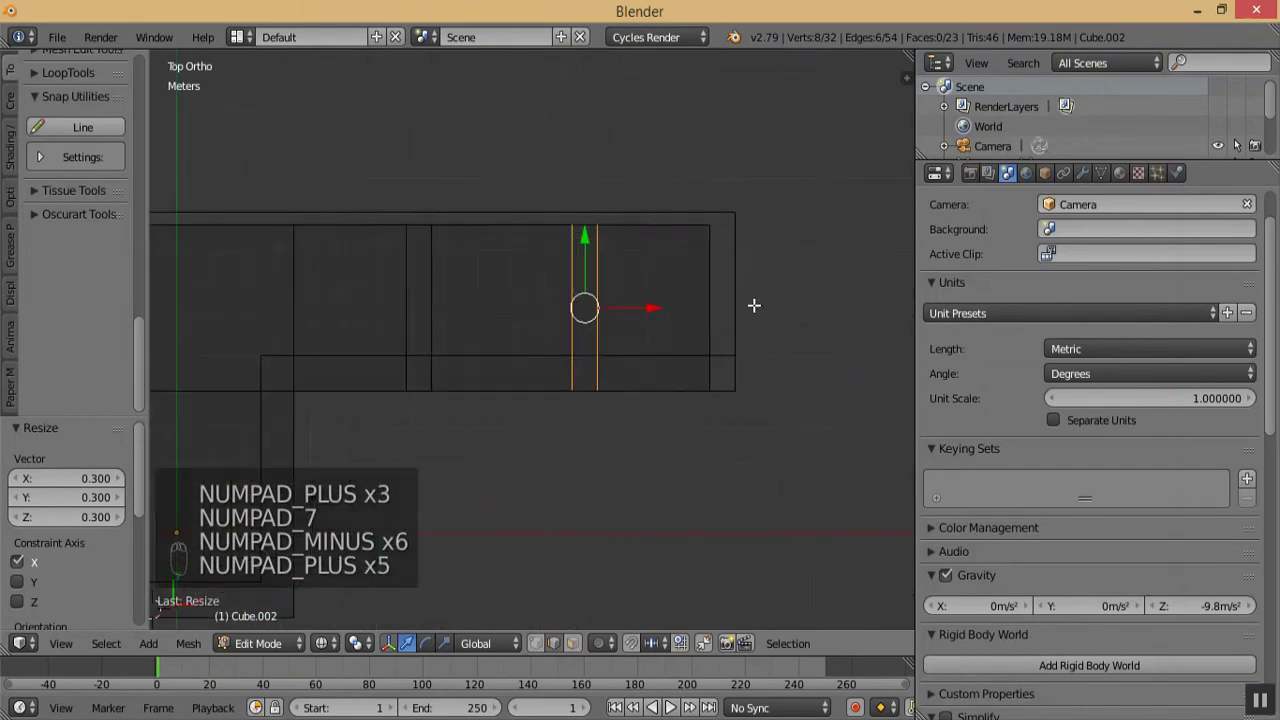
{"action": "key", "text": "ctrl+r"}
{"action": "left_click", "coordinate": [750, 308]}
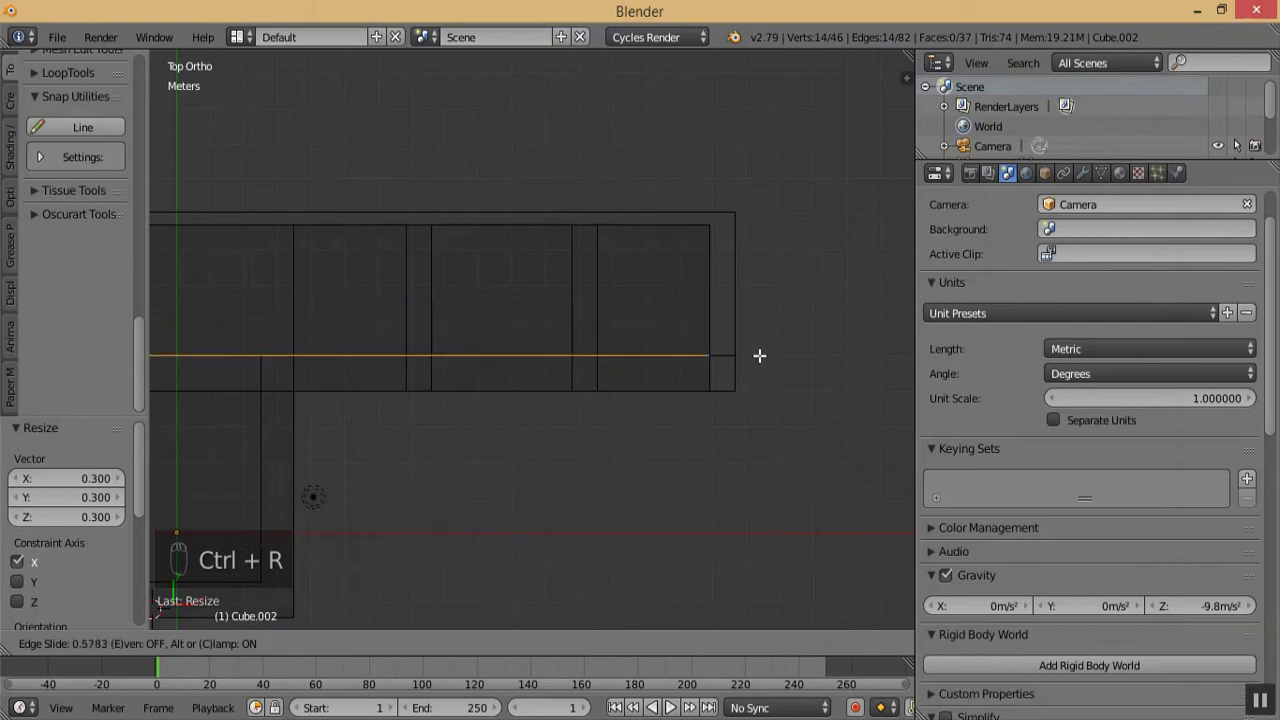
{"action": "left_click", "coordinate": [759, 355]}
{"action": "key", "text": "ctrl+r"}
{"action": "left_click", "coordinate": [762, 294]}
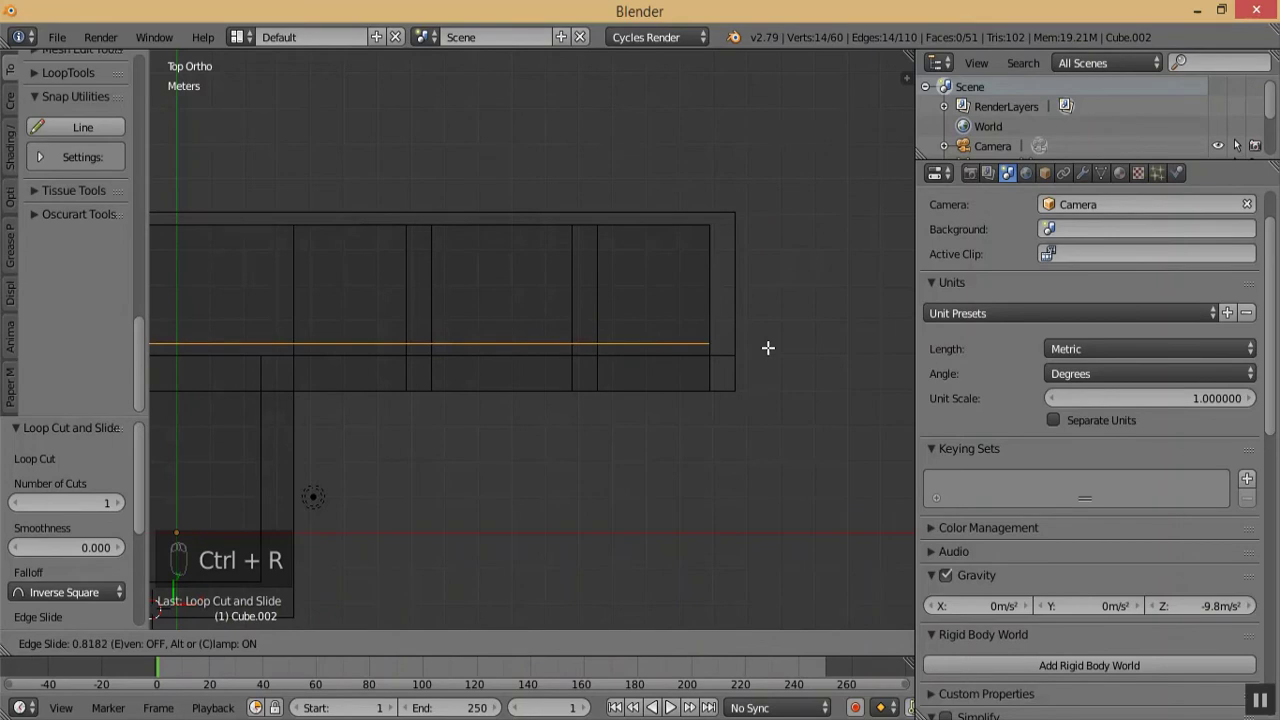
{"action": "left_click", "coordinate": [766, 345]}
- Add a lengthwise loop cut through the short wing, slid into line with the edge just inside its inner side
{"action": "key", "text": "KP_Subtract"}
{"action": "key", "text": "KP_Subtract"}
{"action": "key", "text": "KP_Subtract"}
{"action": "key", "text": "KP_Subtract"}
{"action": "key", "text": "KP_Subtract"}
{"action": "key", "text": "KP_Subtract"}
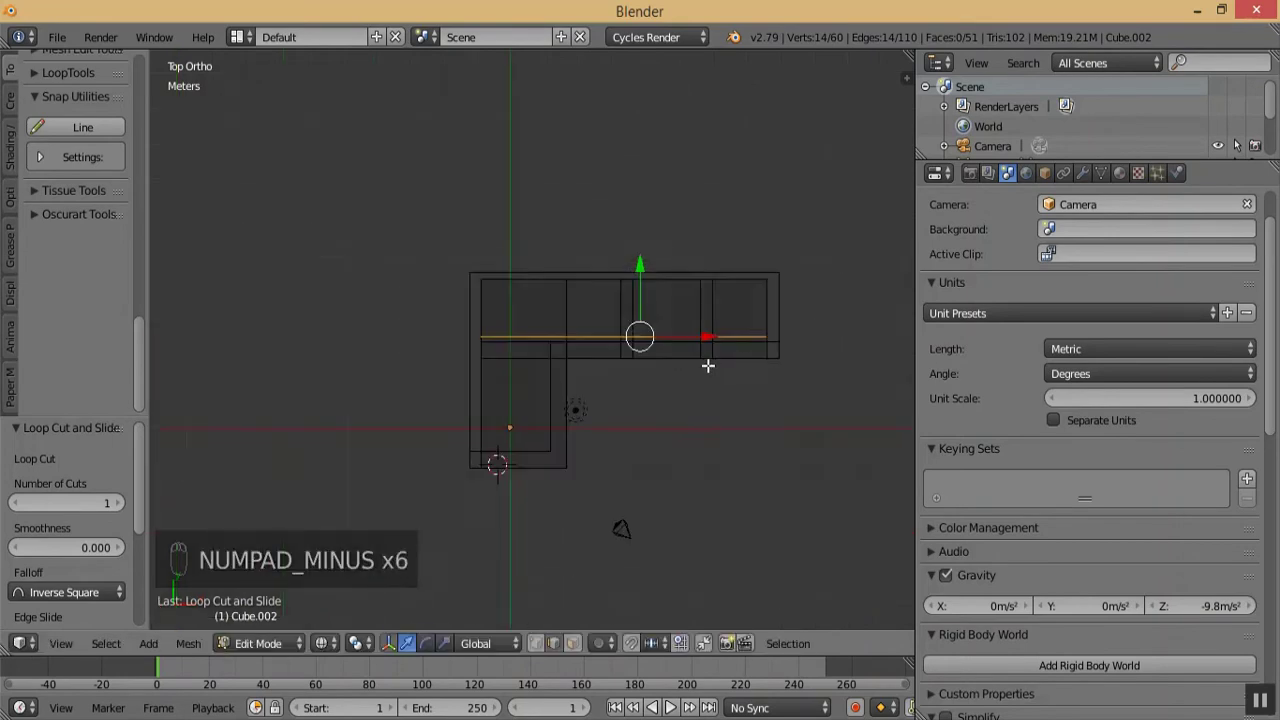
{"action": "key", "text": "KP_Add"}
{"action": "key", "text": "KP_Add"}
{"action": "key", "text": "KP_Add"}
{"action": "key", "text": "KP_Add"}
{"action": "key", "text": "KP_Add"}
{"action": "key", "text": "KP_Add"}
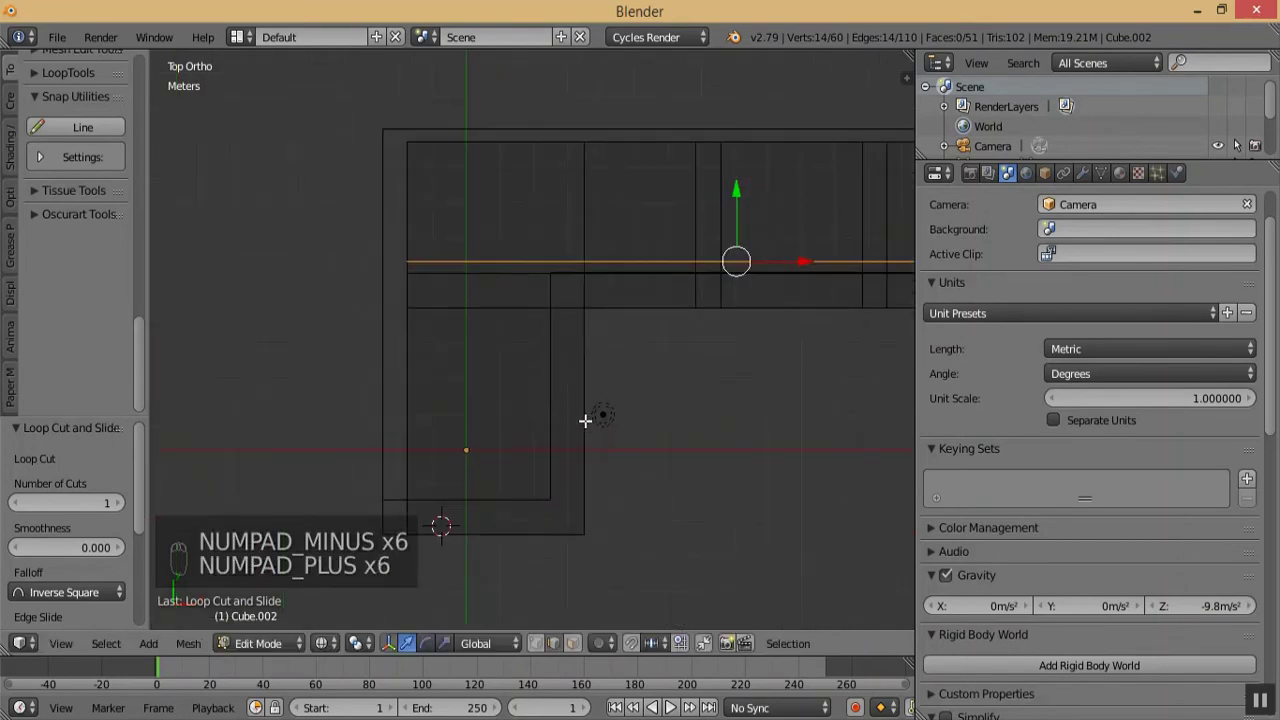
{"action": "key", "text": "ctrl+r"}
{"action": "left_click", "coordinate": [535, 220]}
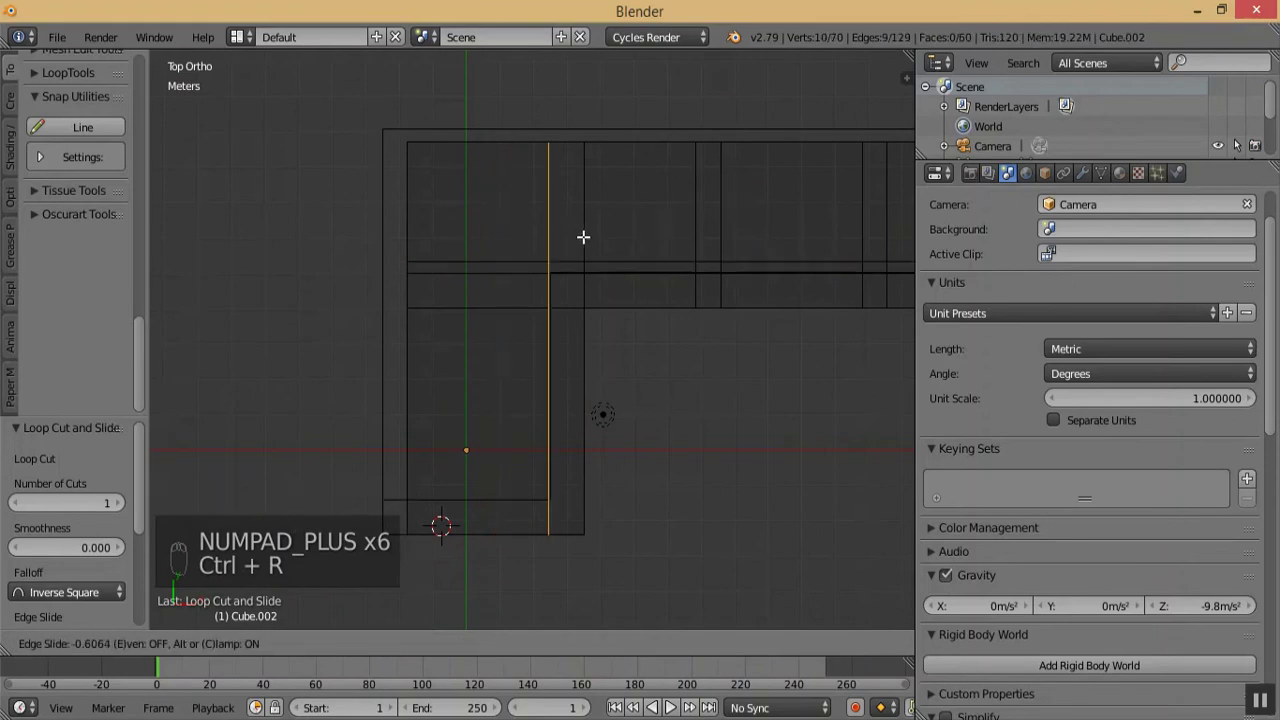
{"action": "left_click", "coordinate": [587, 237]}
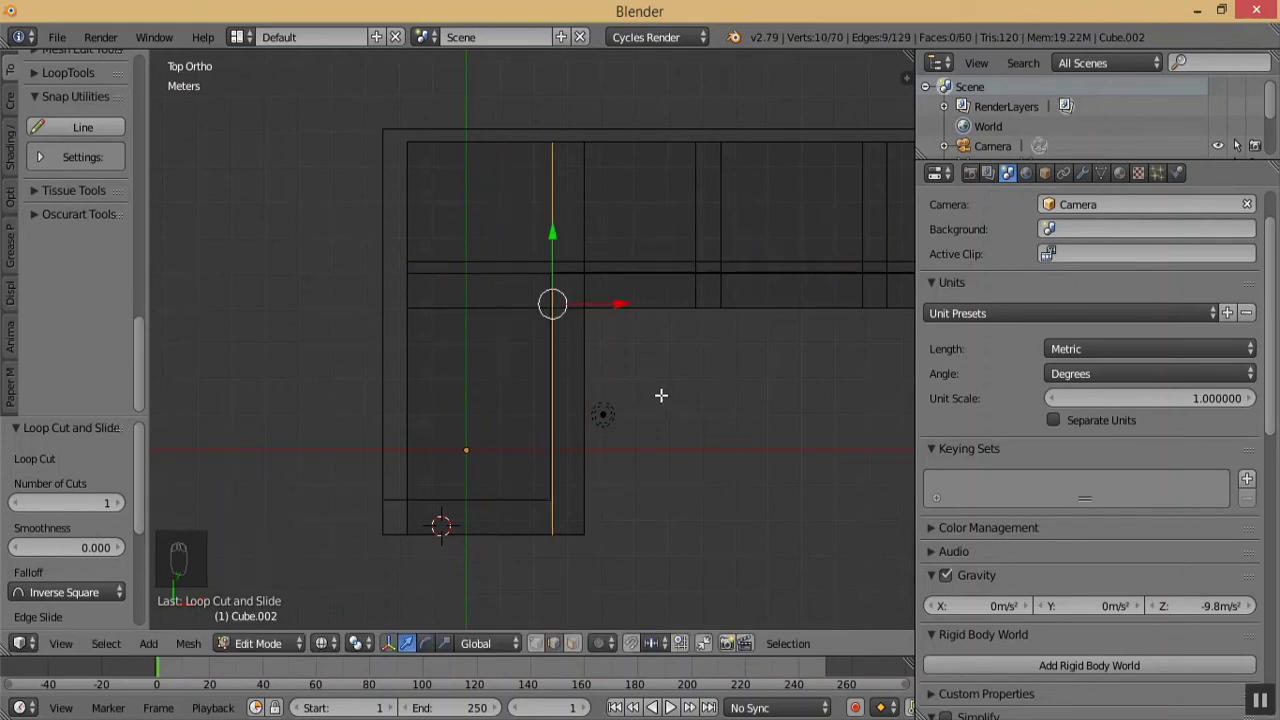
- Add a loop cut across the short wing near its end and a second lengthwise cut close beside the first one
{"action": "key", "text": "ctrl+r"}
{"action": "left_click", "coordinate": [605, 379]}
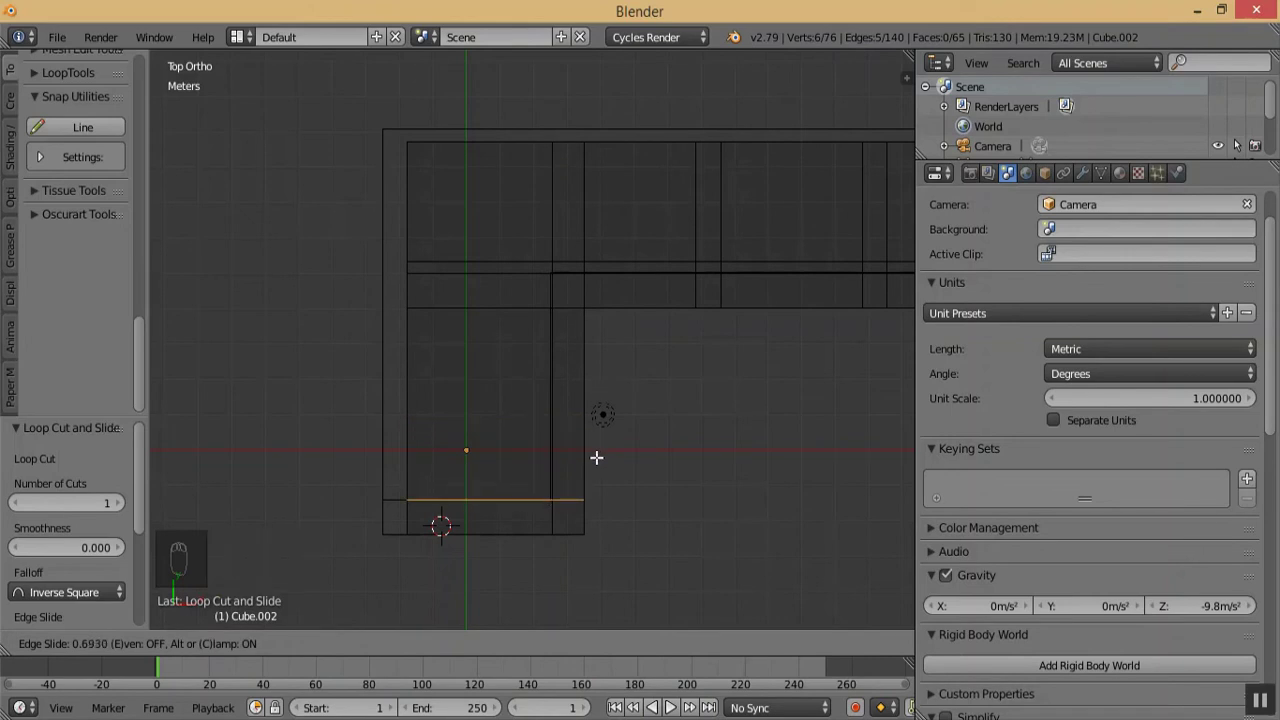
{"action": "left_click", "coordinate": [596, 457]}
{"action": "key", "text": "ctrl+r"}
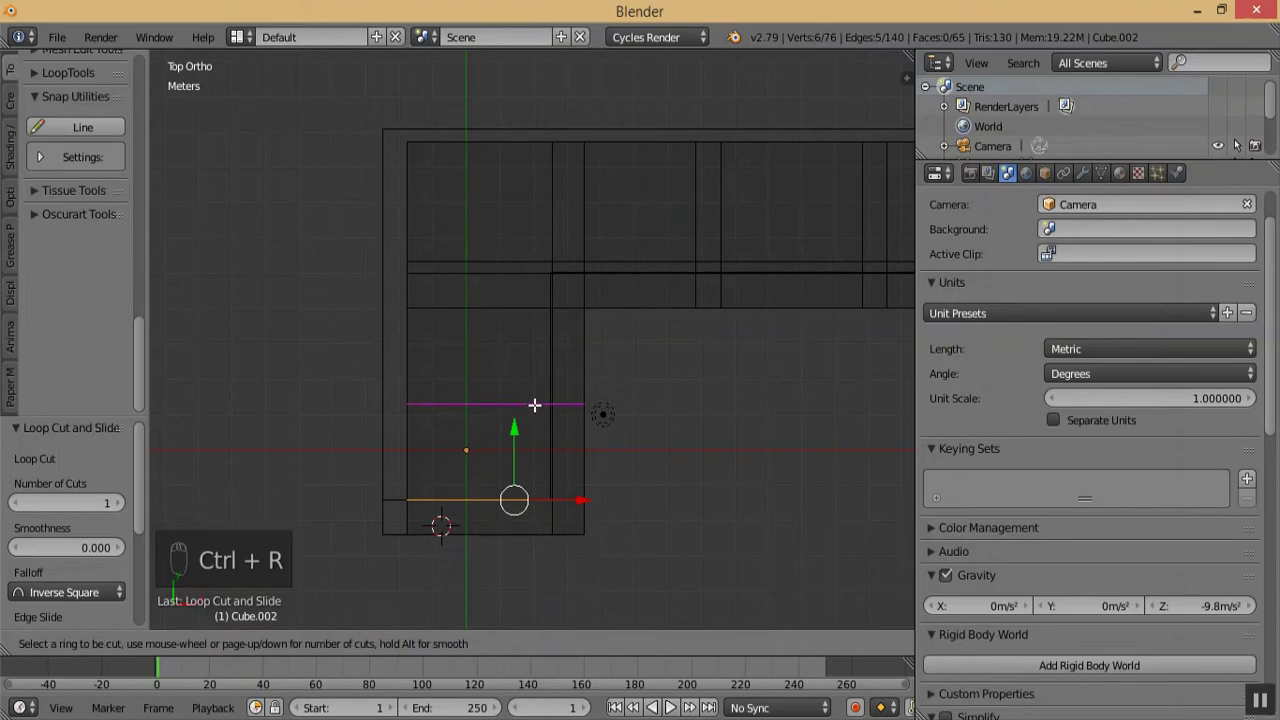
{"action": "left_click", "coordinate": [507, 177]}
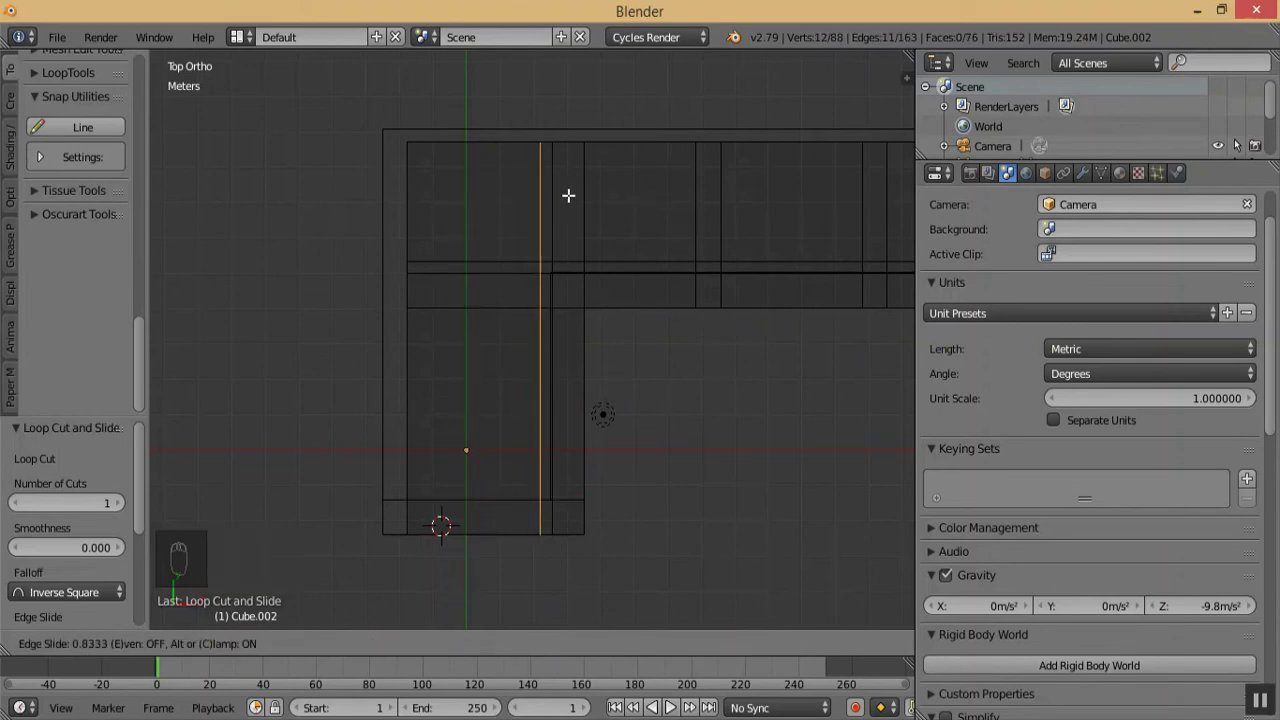
{"action": "left_click", "coordinate": [568, 195]}
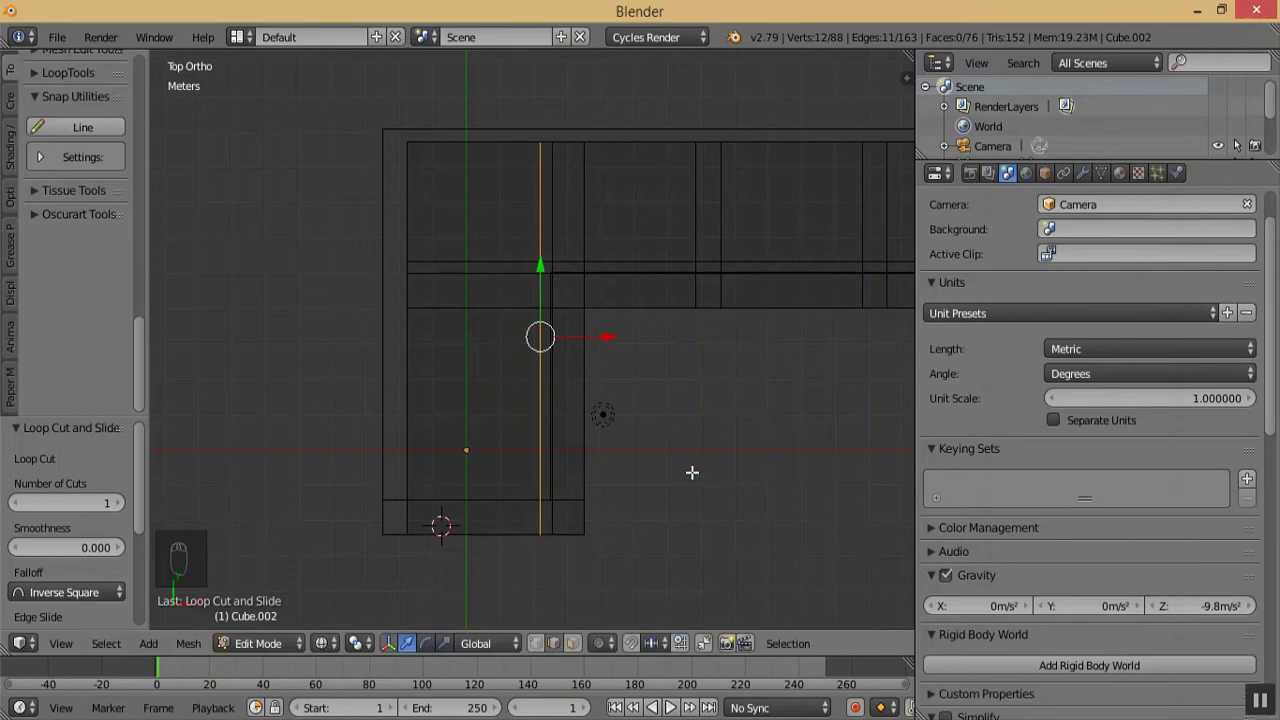
- Clear the selection and show the whole house at an angle in Solid shading
{"action": "key", "text": "a"}
{"action": "key", "text": "KP_Subtract"}
{"action": "key", "text": "KP_Subtract"}
{"action": "key", "text": "KP_Subtract"}
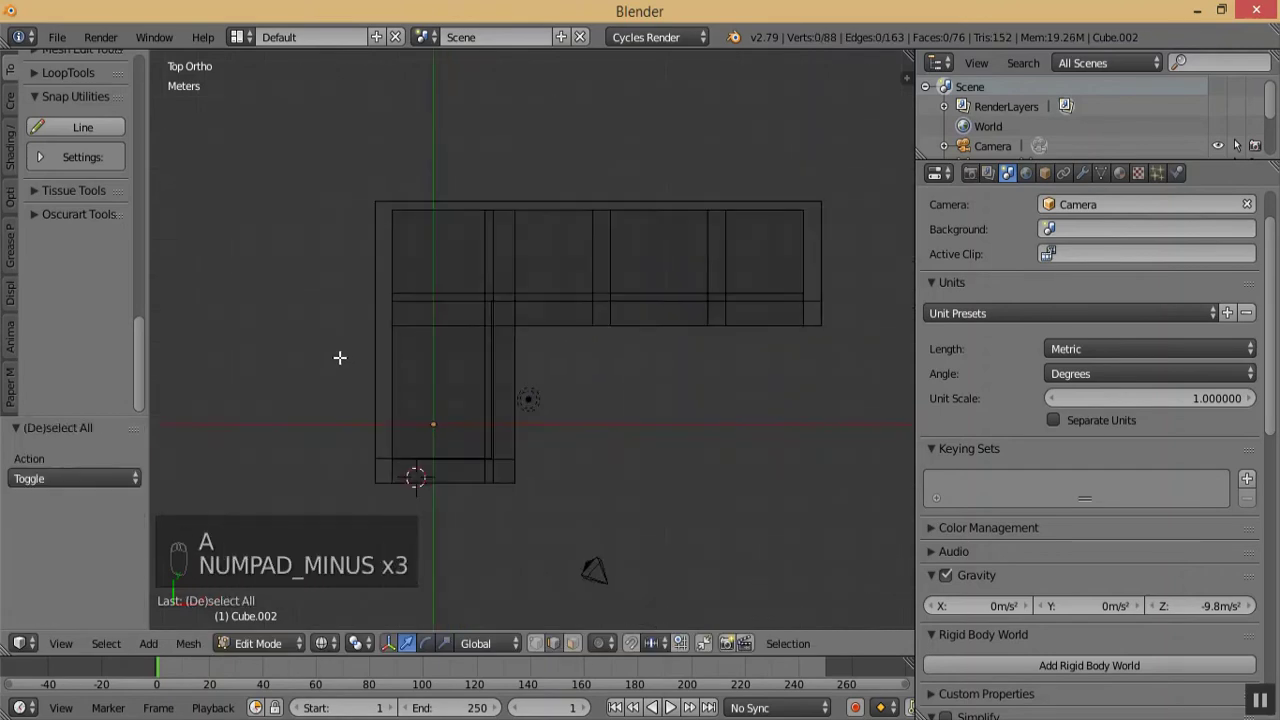
{"action": "key", "text": "KP_Subtract"}
{"action": "key", "text": "KP_Subtract"}
{"action": "key", "text": "KP_Add"}
{"action": "key", "text": "KP_Add"}
{"action": "key", "text": "KP_Add"}
{"action": "mouse_move", "coordinate": [474, 357]}
{"action": "middle_mouse_down"}
{"action": "mouse_move", "coordinate": [434, 260]}
{"action": "mouse_move", "coordinate": [371, 465]}
{"action": "middle_mouse_up"}
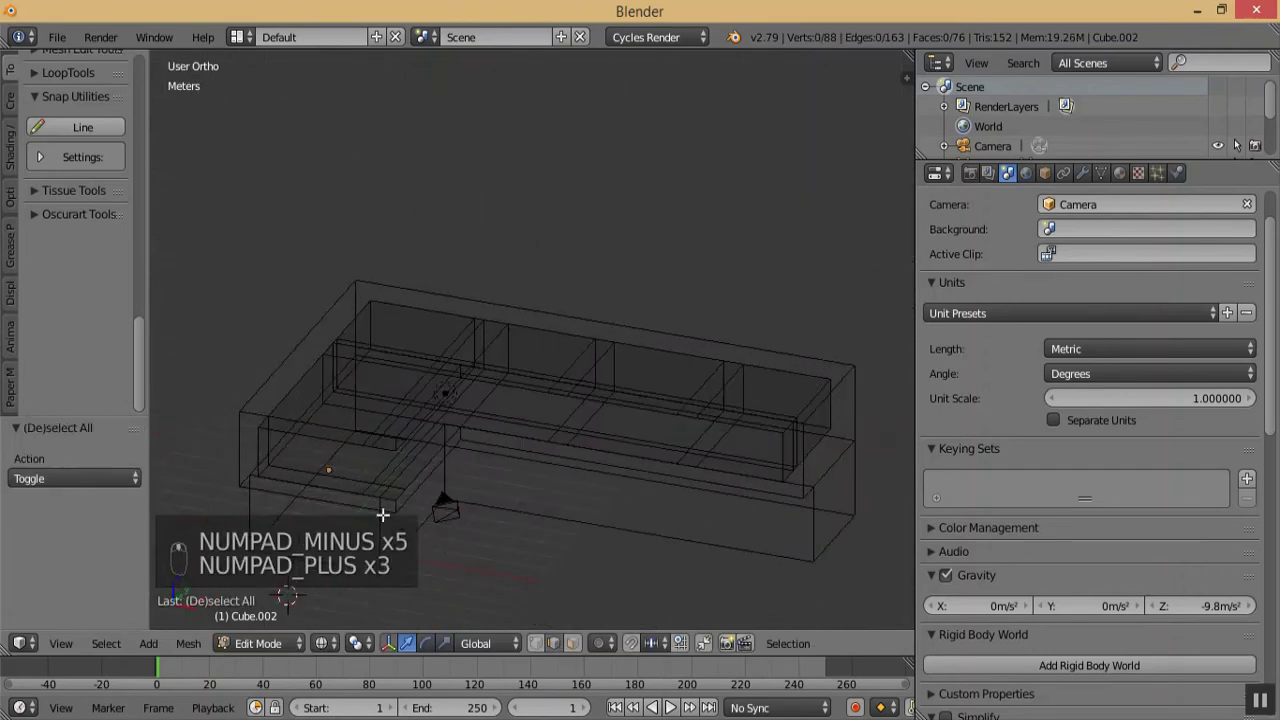
{"action": "left_click", "coordinate": [355, 643]}
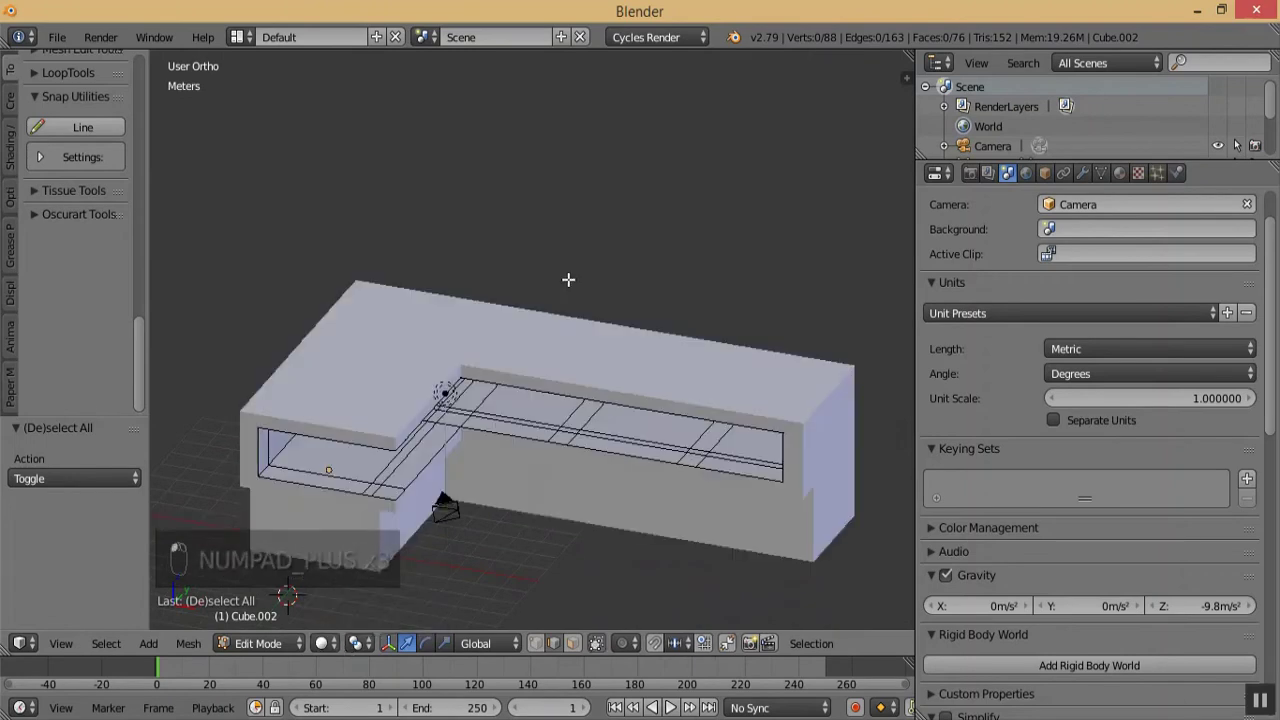
{"action": "key", "text": "KP_Subtract"}
{"action": "key", "text": "KP_Subtract"}
{"action": "key", "text": "KP_Subtract"}
{"action": "key", "text": "KP_Add"}
{"action": "key", "text": "KP_Add"}
{"action": "key", "text": "KP_Add"}
{"action": "key", "text": "KP_Add"}
{"action": "key", "text": "KP_Add"}
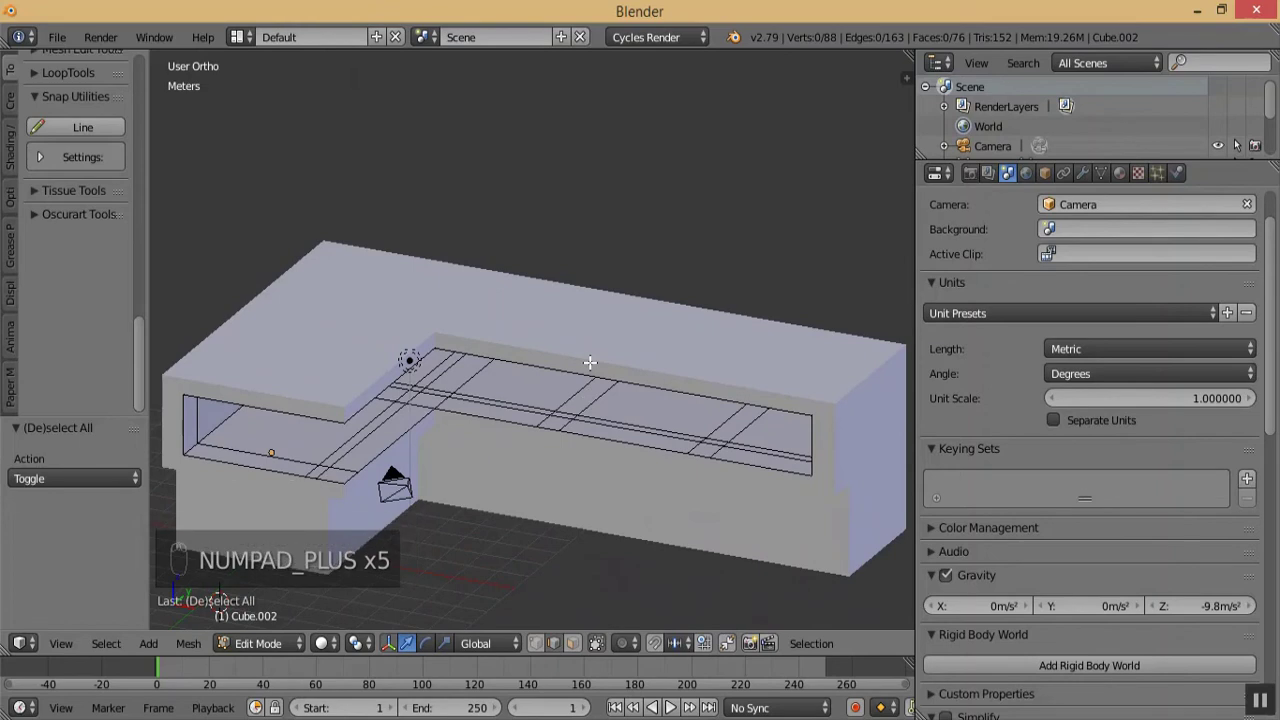
- Isolate the interior shell in local view
{"action": "key", "text": "KP_Divide"}
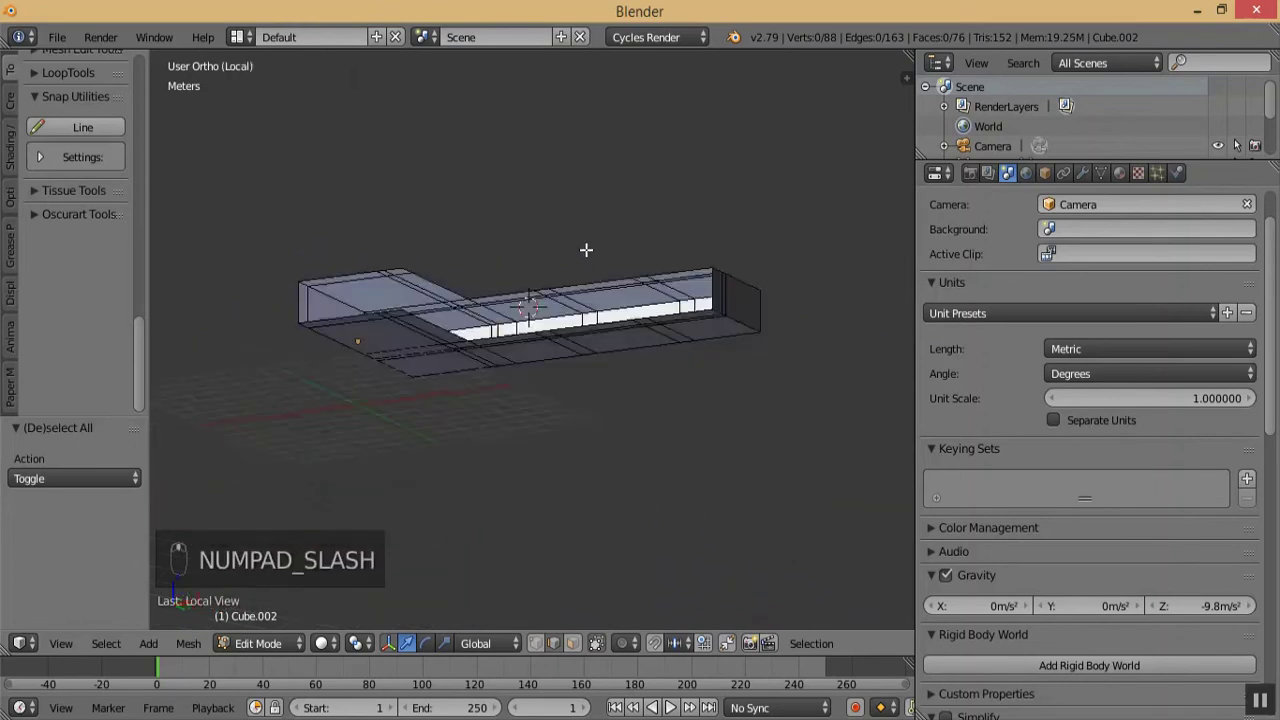
{"action": "key", "text": "KP_Divide"}
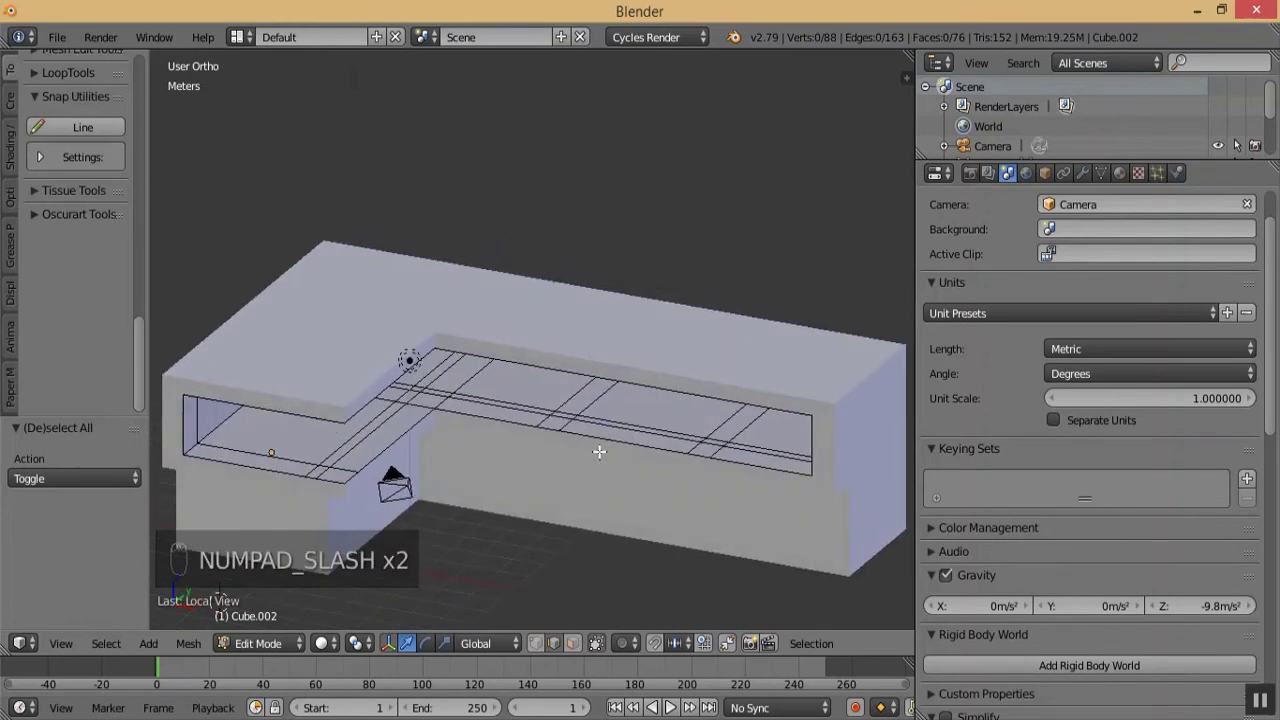
{"action": "key", "text": "KP_Divide"}
{"action": "key", "text": "KP_Add"}
{"action": "key", "text": "KP_Add"}
{"action": "key", "text": "KP_Add"}
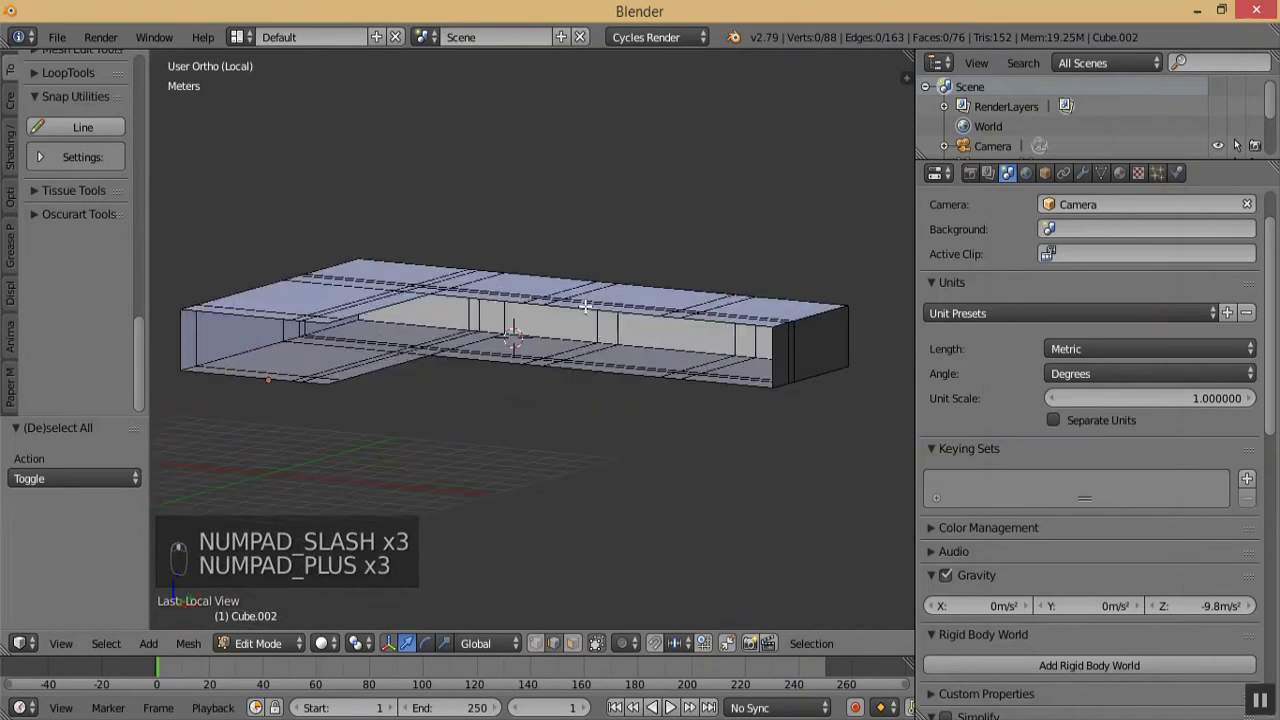
{"action": "key", "text": "KP_Add"}
{"action": "key", "text": "KP_Add"}
{"action": "key", "text": "KP_Add"}
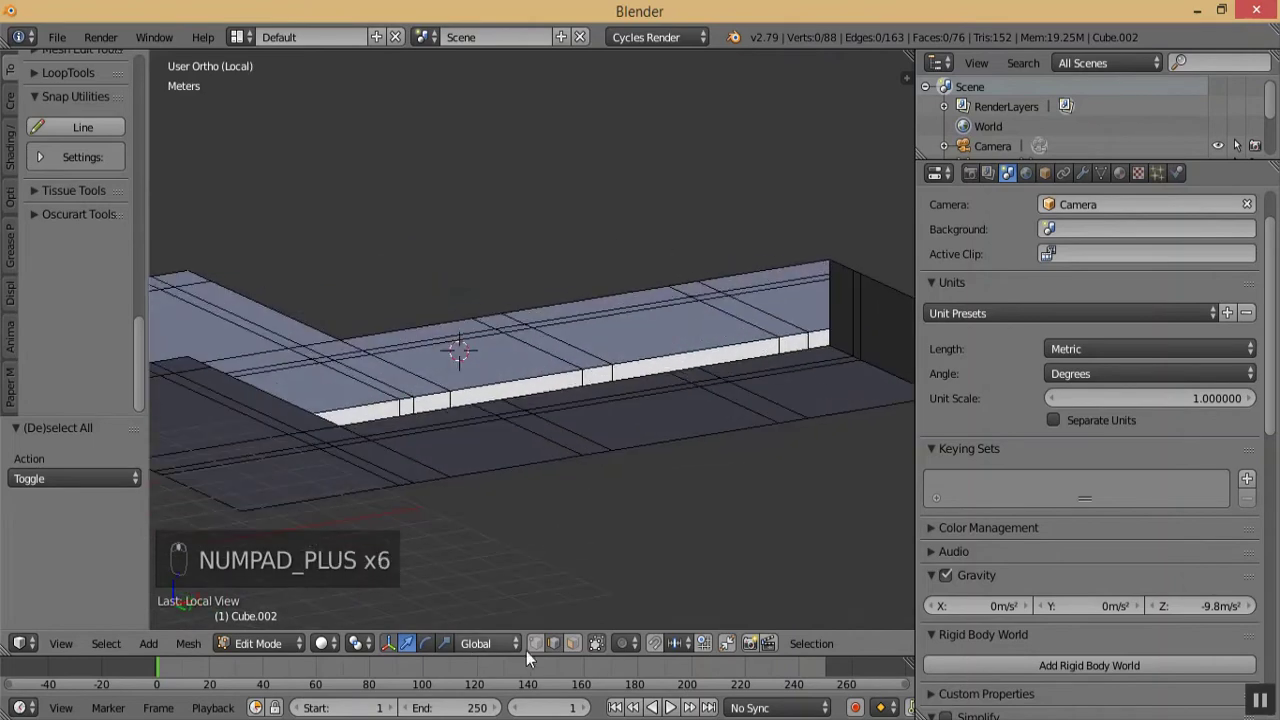
- Switch to face selection and select the small floor face where the long wing's middle pair of cuts crosses the lengthwise pair
{"action": "left_click", "coordinate": [596, 643]}
{"action": "right_click", "coordinate": [711, 297]}
{"action": "middle_click_drag", "start_coordinate": [711, 297], "coordinate": [720, 424]}
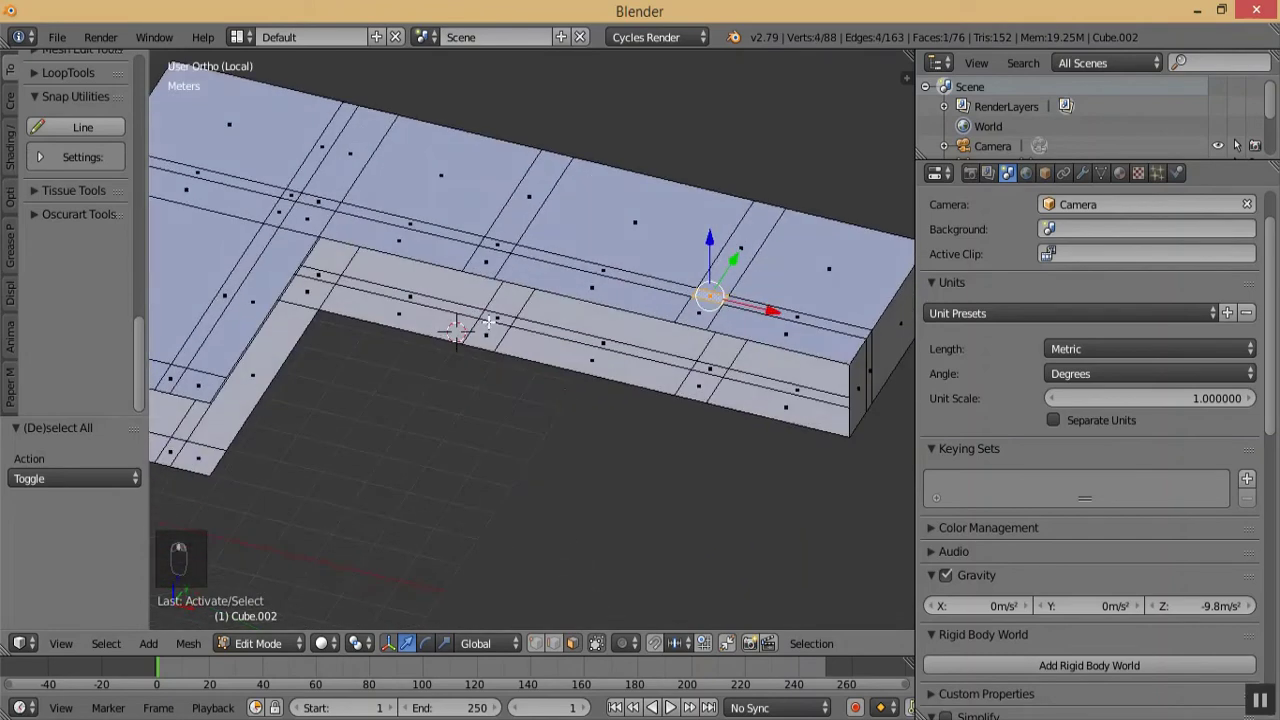
{"action": "right_click", "coordinate": [489, 322]}
{"action": "key", "text": "KP_1"}
{"action": "key", "text": "KP_Subtract"}
{"action": "key", "text": "KP_Subtract"}
{"action": "key", "text": "KP_Subtract"}
{"action": "middle_click_drag", "start_coordinate": [621, 550], "coordinate": [489, 457]}
{"action": "key", "text": "KP_Add"}
{"action": "key", "text": "KP_Add"}
{"action": "key", "text": "KP_Add"}
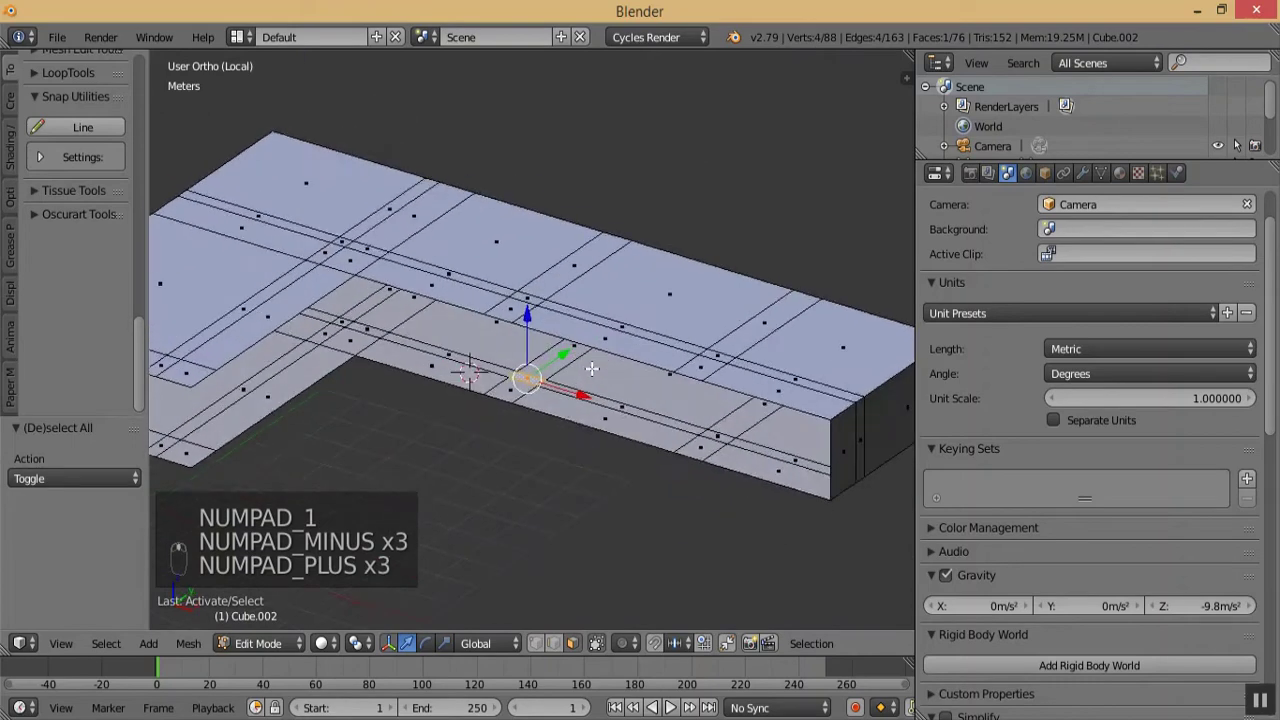
- Snap the 3D cursor to the selected floor face and set the pivot point to 3D Cursor
{"action": "key", "text": "shift+s"}
{"action": "left_click", "coordinate": [577, 377]}
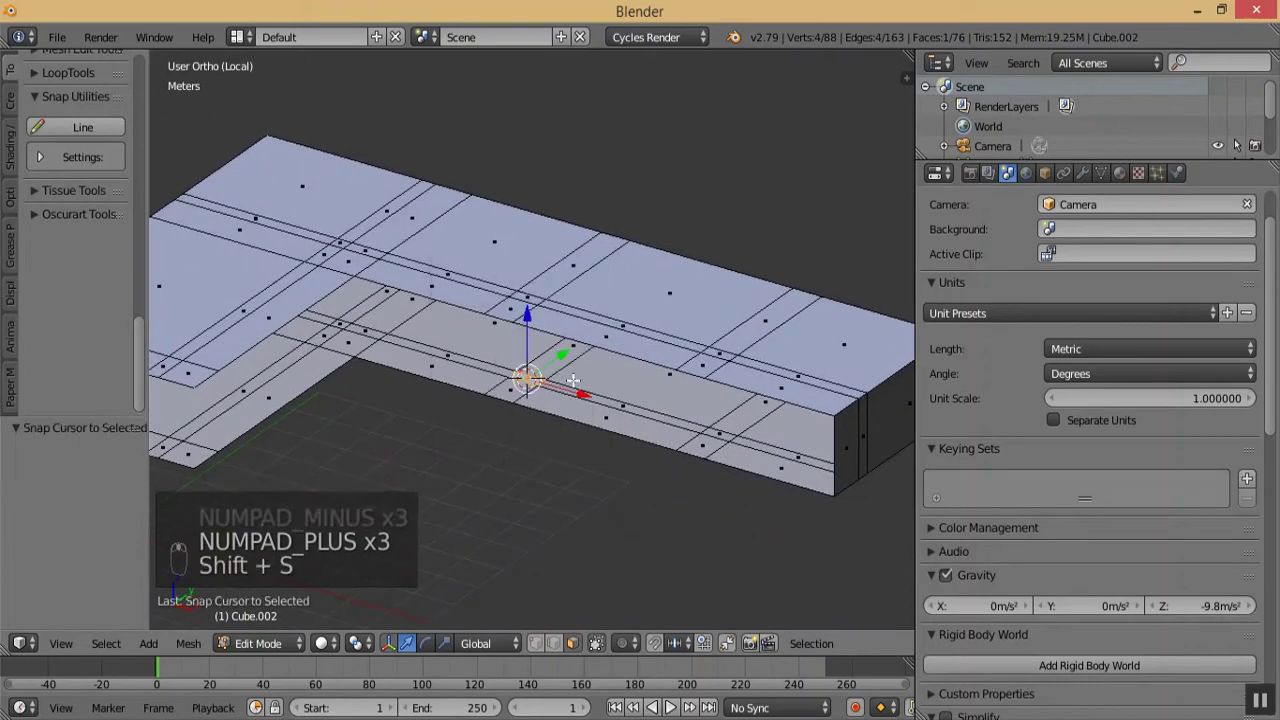
{"action": "left_click", "coordinate": [362, 647]}
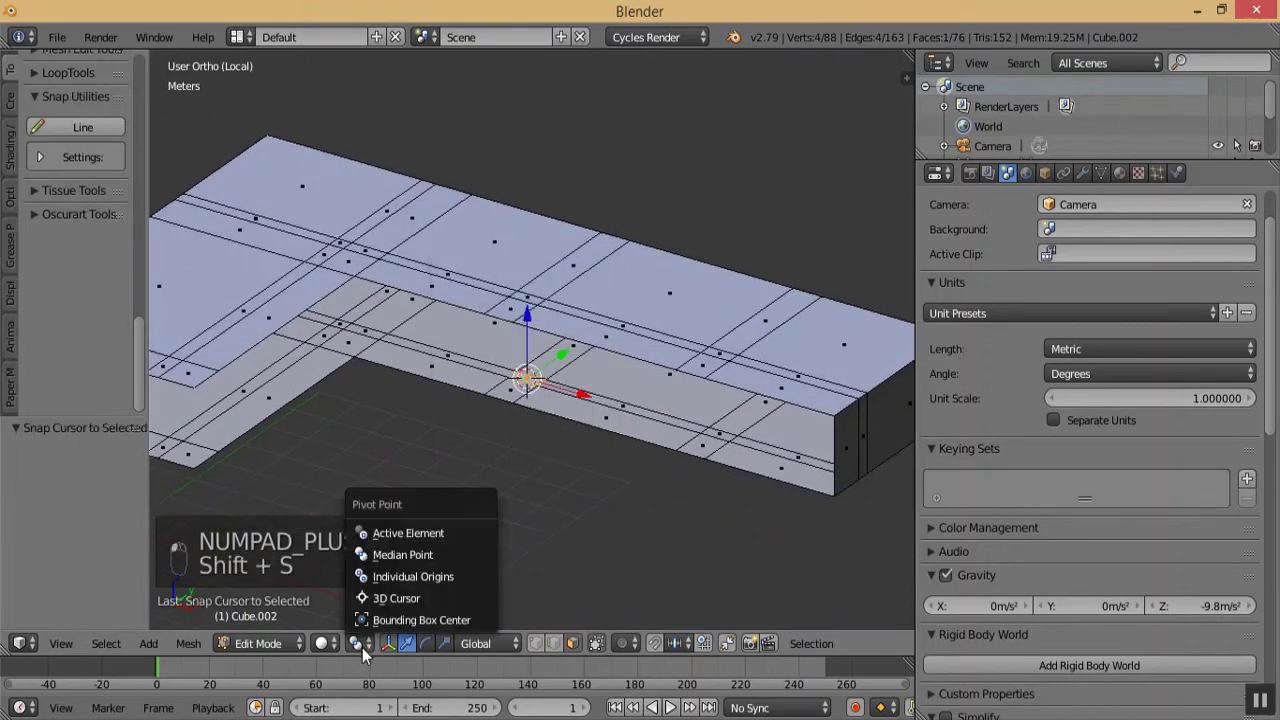
{"action": "left_click", "coordinate": [403, 600]}
{"action": "middle_click_drag", "start_coordinate": [623, 418], "coordinate": [707, 242]}
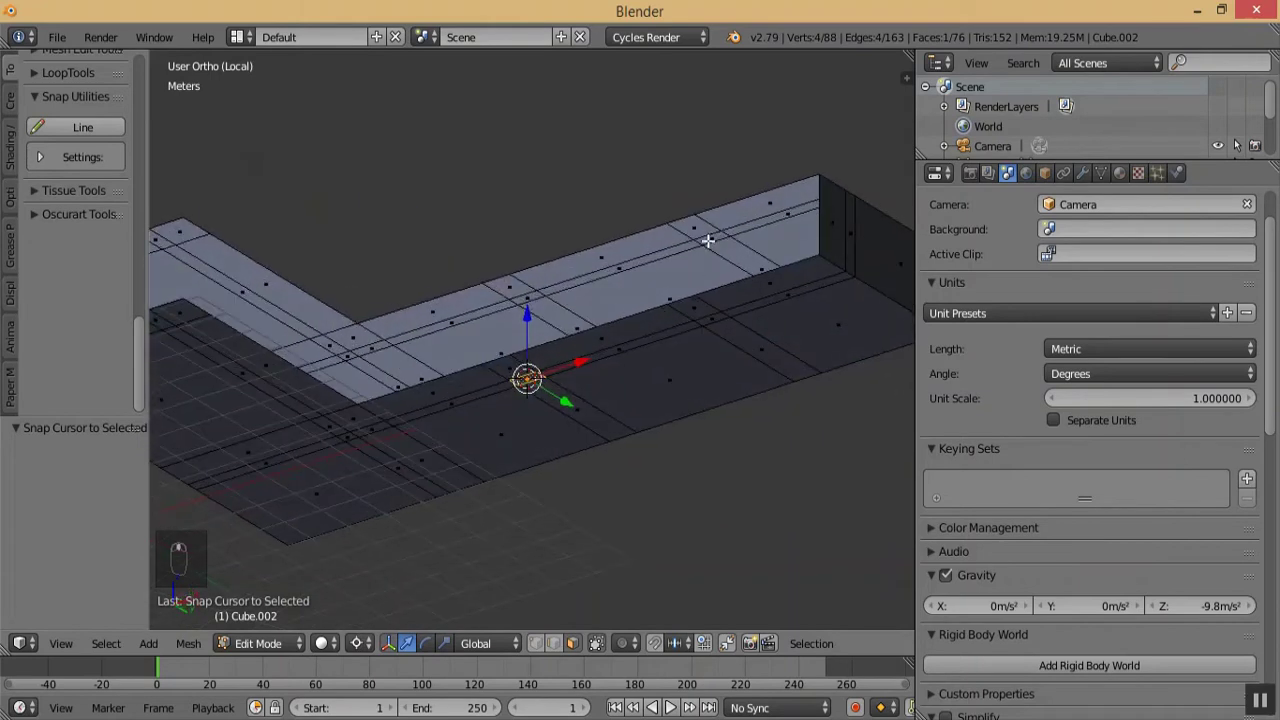
- Select six ceiling faces: the small ones where the close loop pairs cross, those at the inner corner, and the narrow strip along the short wing
{"action": "right_click", "coordinate": [715, 238]}
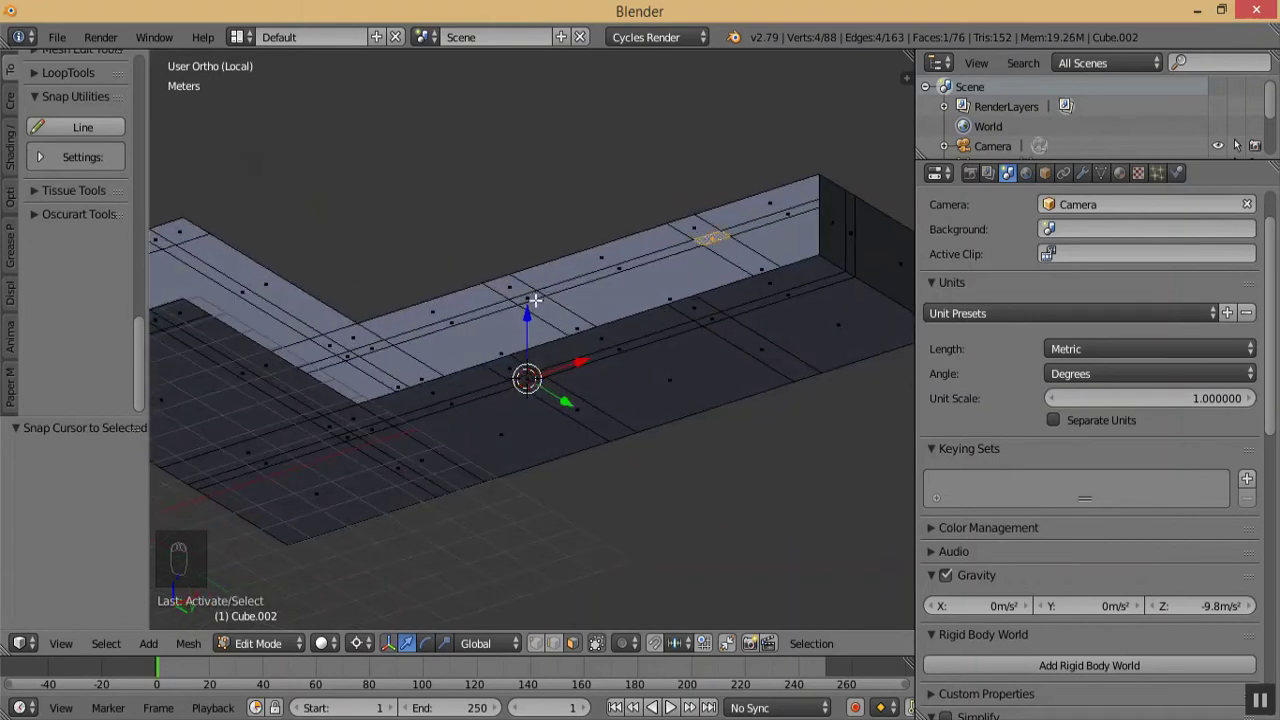
{"action": "right_click", "coordinate": [379, 345], "text": "shift"}
{"action": "right_click", "coordinate": [290, 321], "text": "shift"}
{"action": "middle_click_drag", "start_coordinate": [351, 286], "coordinate": [505, 403]}
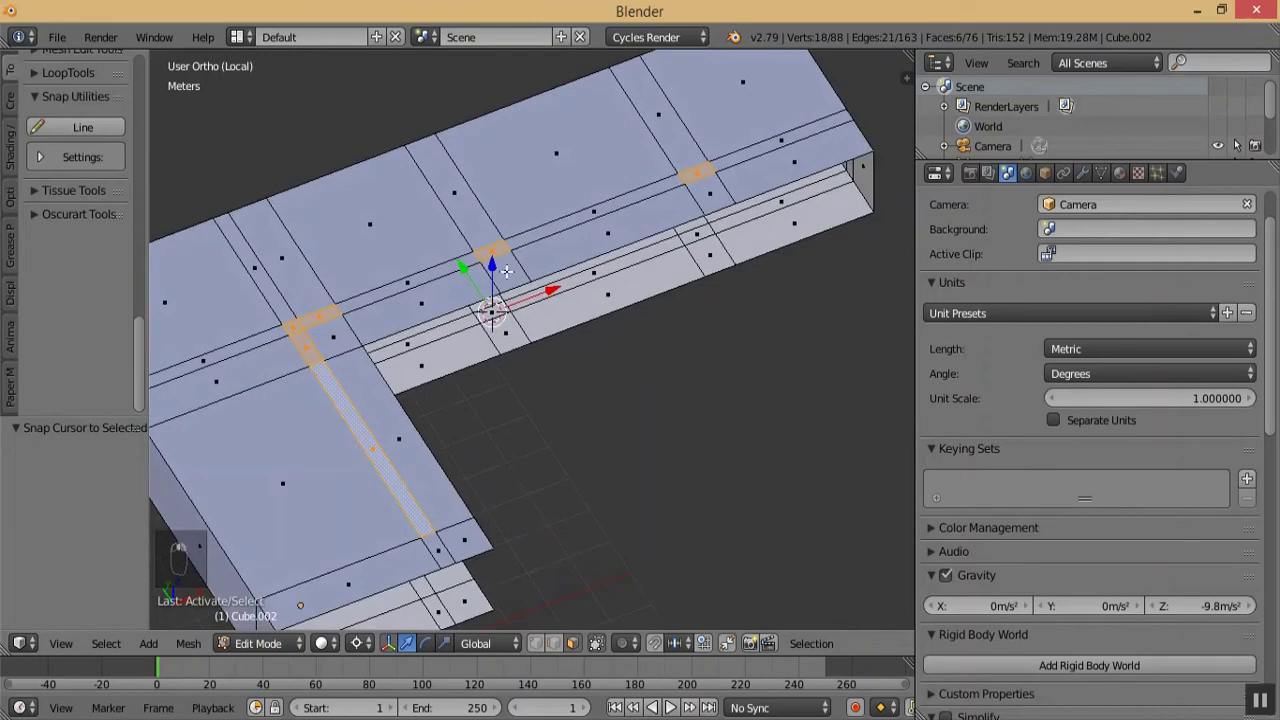
{"action": "key", "text": "KP_Subtract"}
{"action": "key", "text": "KP_Subtract"}
{"action": "key", "text": "KP_Subtract"}
{"action": "middle_click_drag", "start_coordinate": [507, 271], "coordinate": [439, 272]}
- In the front view, extrude the selected ceiling faces about 63 cm down into the interior
{"action": "key", "text": "KP_1"}
{"action": "key", "text": "KP_Add"}
{"action": "key", "text": "KP_Add"}
{"action": "key", "text": "KP_Add"}
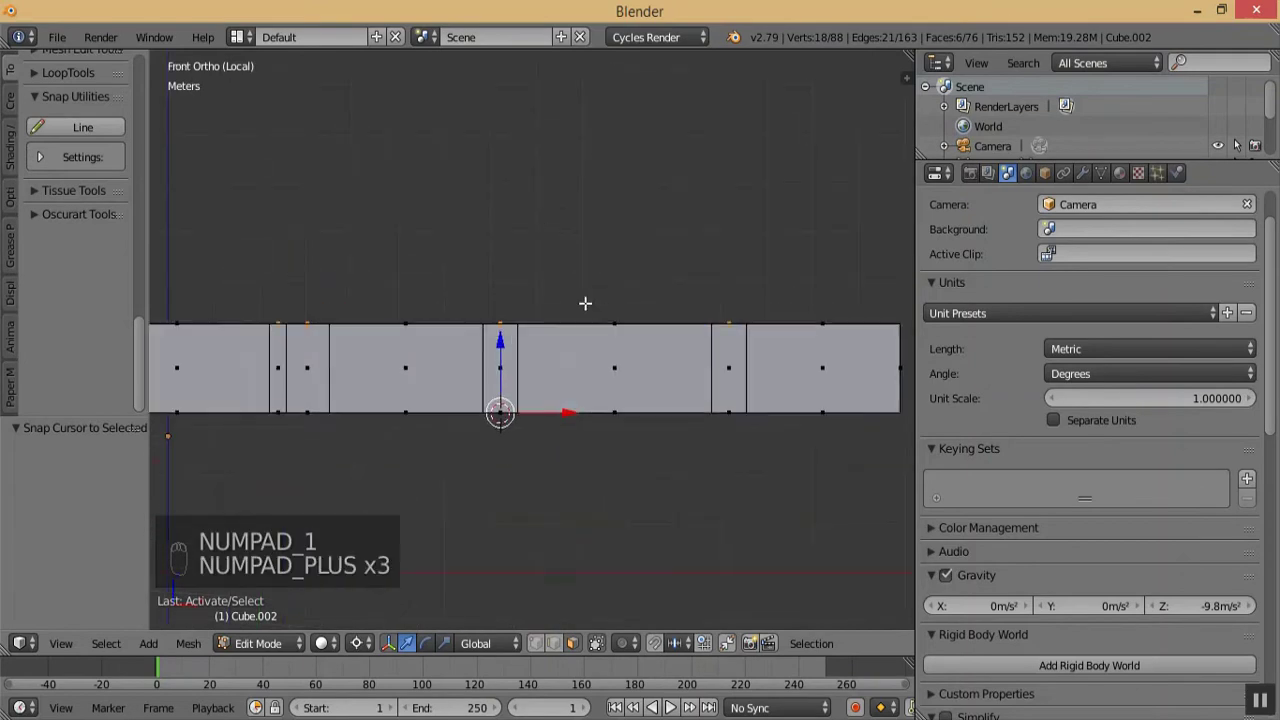
{"action": "key", "text": "e"}
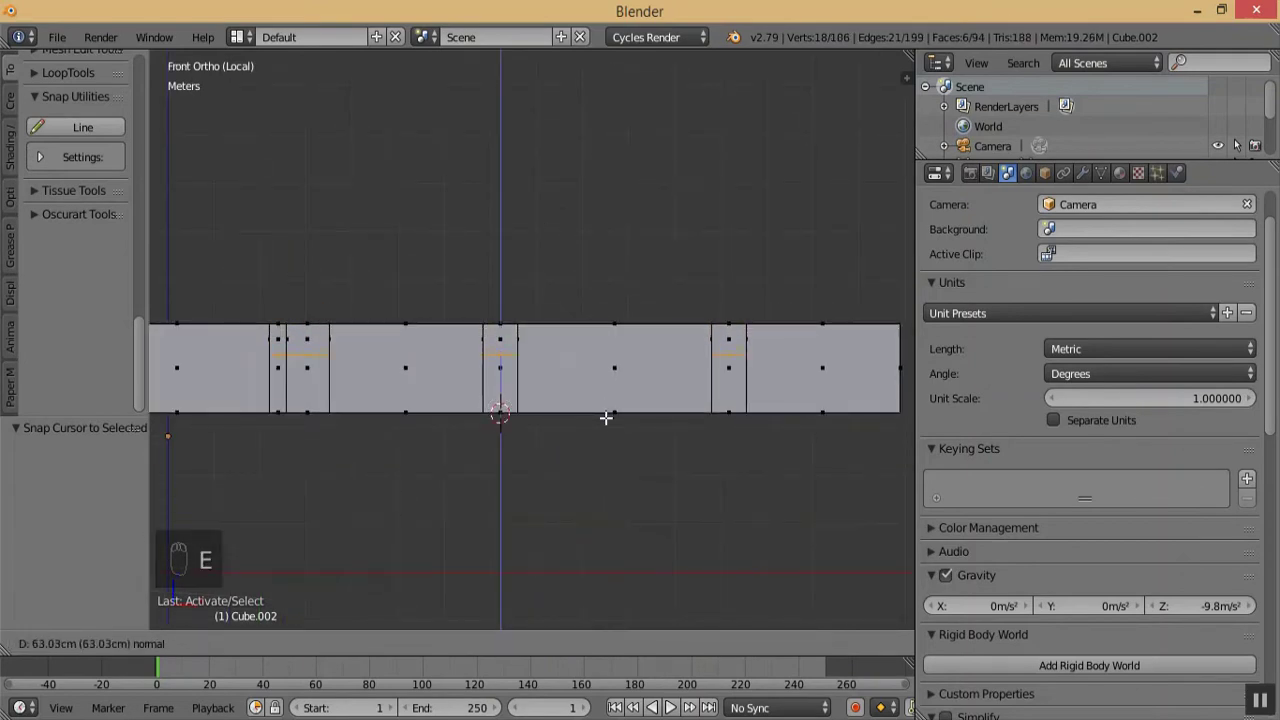
{"action": "left_click", "coordinate": [606, 418]}
{"action": "middle_click_drag", "start_coordinate": [626, 352], "coordinate": [635, 459]}
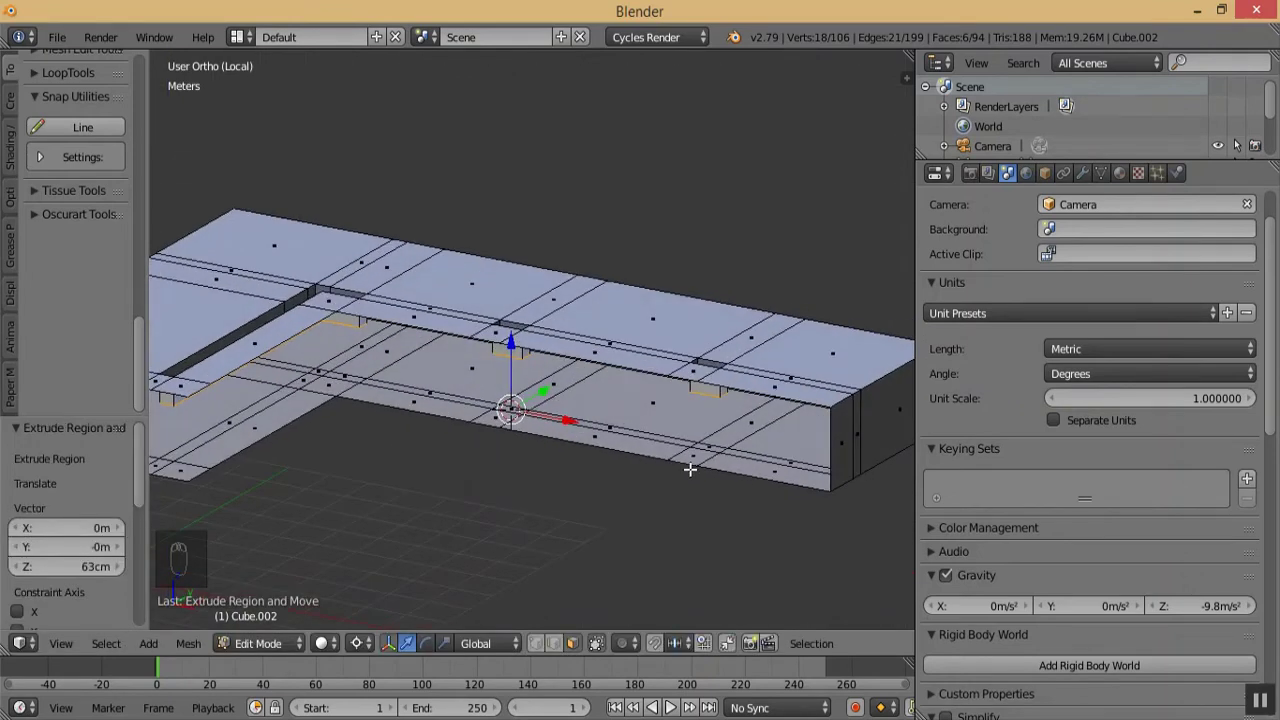
- Scale the extruded ceiling faces to 0 along Z about the 3D cursor, flattening them onto the floor level
{"action": "key", "text": "s"}
{"action": "key", "text": "z"}
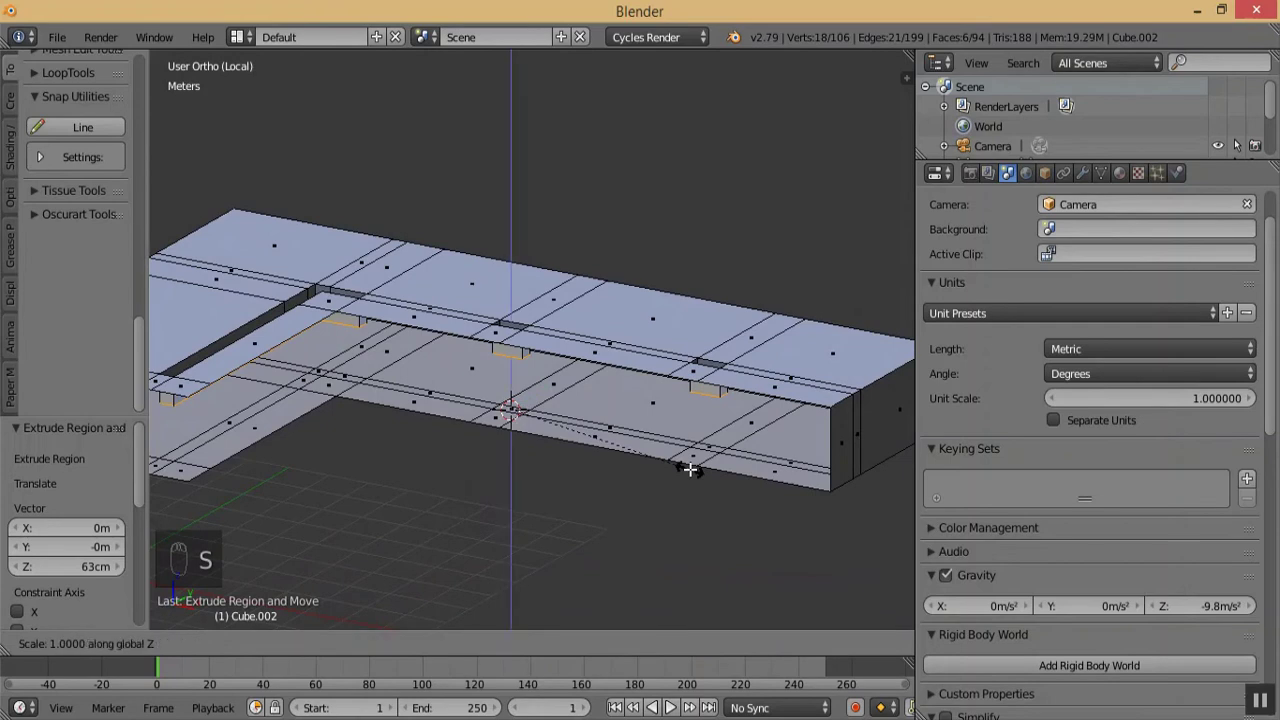
{"action": "key", "text": "0"}
{"action": "key", "text": "Return"}
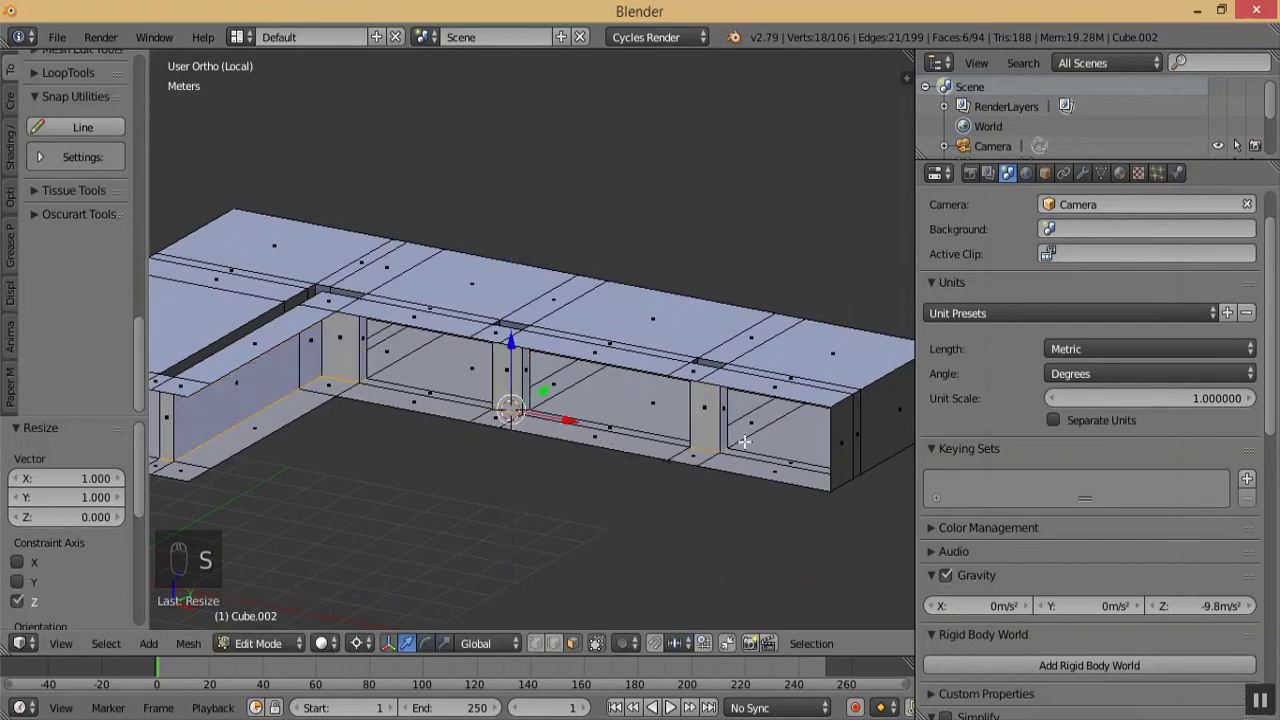
- Select the whole upper-storey interior mesh, merge its overlapping vertices with Remove Doubles, and clear the selection
{"action": "key", "text": "KP_Subtract"}
{"action": "key", "text": "a"}
{"action": "key", "text": "a"}
{"action": "key", "text": "a"}
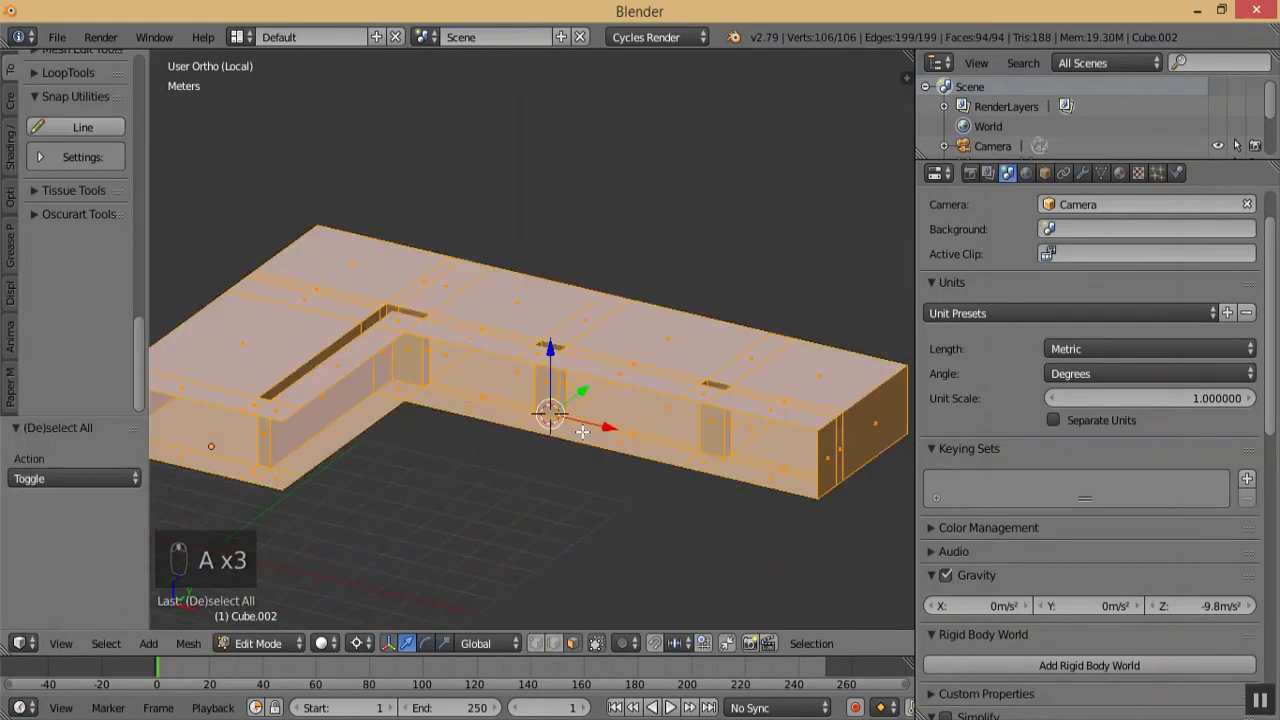
{"action": "key", "text": "w"}
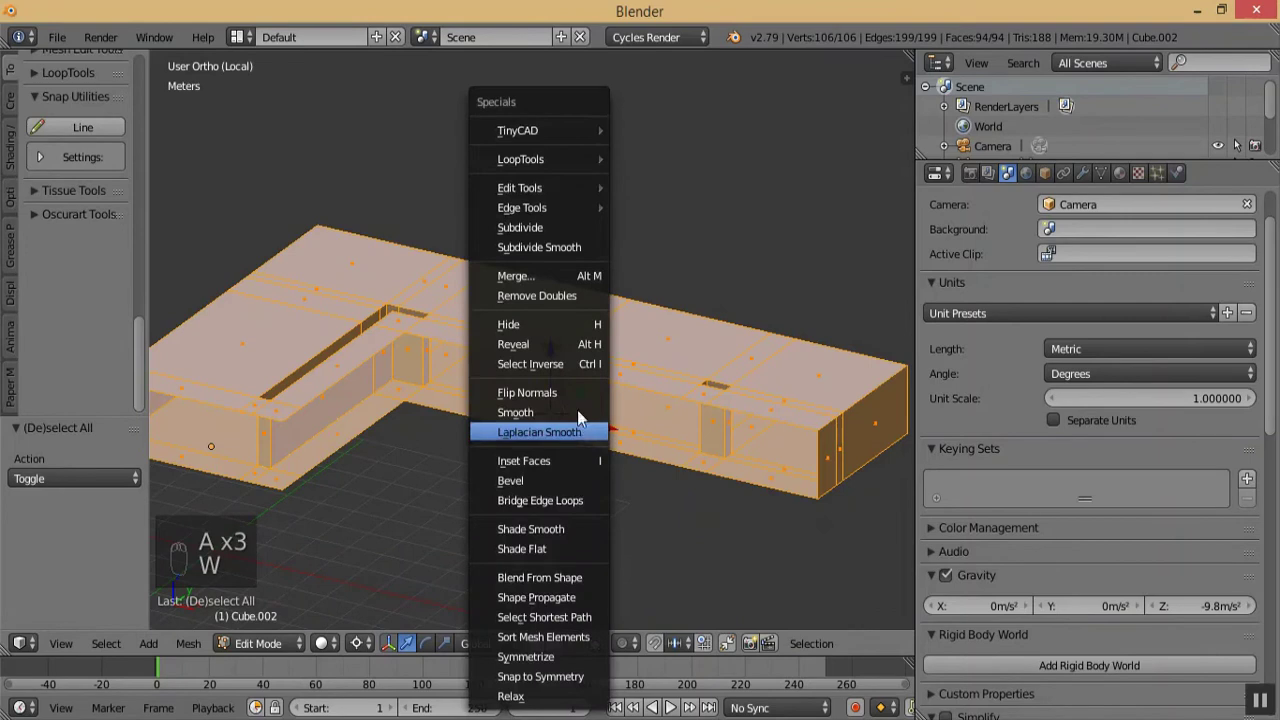
{"action": "left_click", "coordinate": [548, 290]}
{"action": "key", "text": "a"}
{"action": "middle_click_drag", "start_coordinate": [583, 480], "coordinate": [562, 461]}
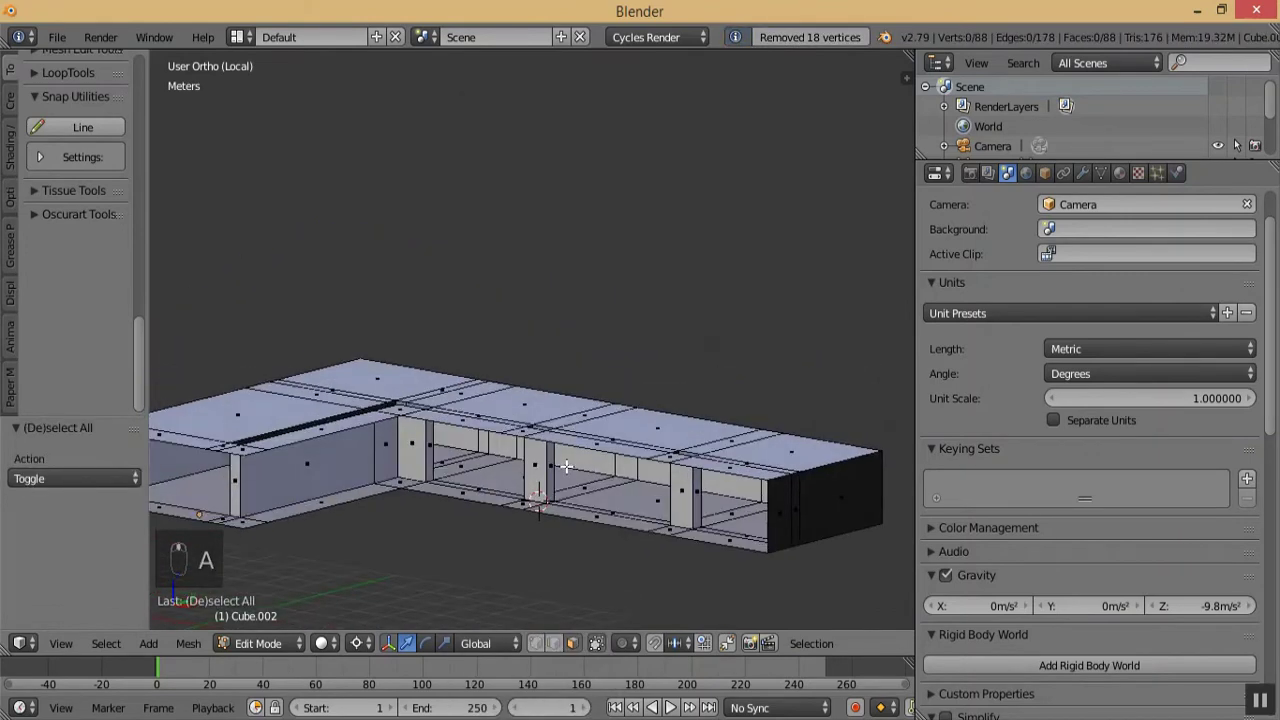
- Leave local view to bring back the whole house and switch the interior shell to Object Mode
{"action": "key", "text": "KP_Divide"}
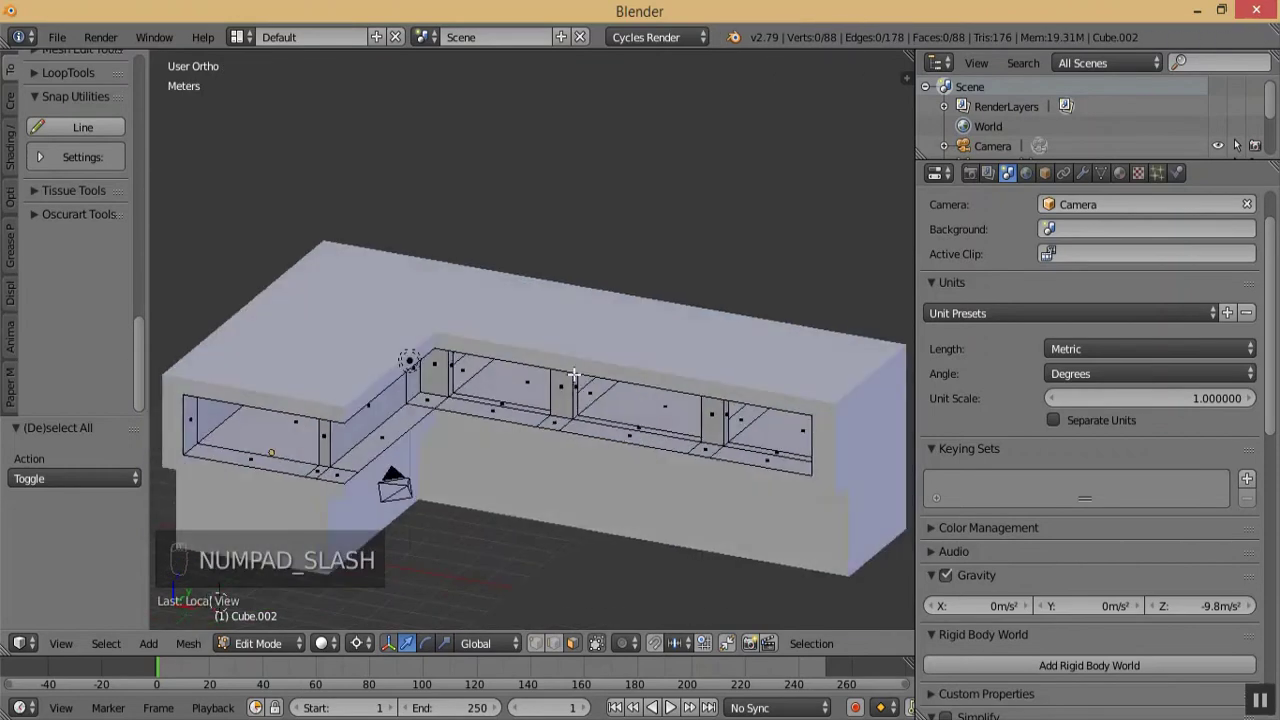
{"action": "key", "text": "KP_Subtract"}
{"action": "middle_click_drag", "start_coordinate": [572, 392], "coordinate": [640, 360]}
{"action": "key", "text": "KP_Subtract"}
{"action": "key", "text": "KP_Add"}
{"action": "key", "text": "KP_Add"}
{"action": "key", "text": "KP_Add"}
{"action": "key", "text": "KP_Add"}
{"action": "key", "text": "KP_Add"}
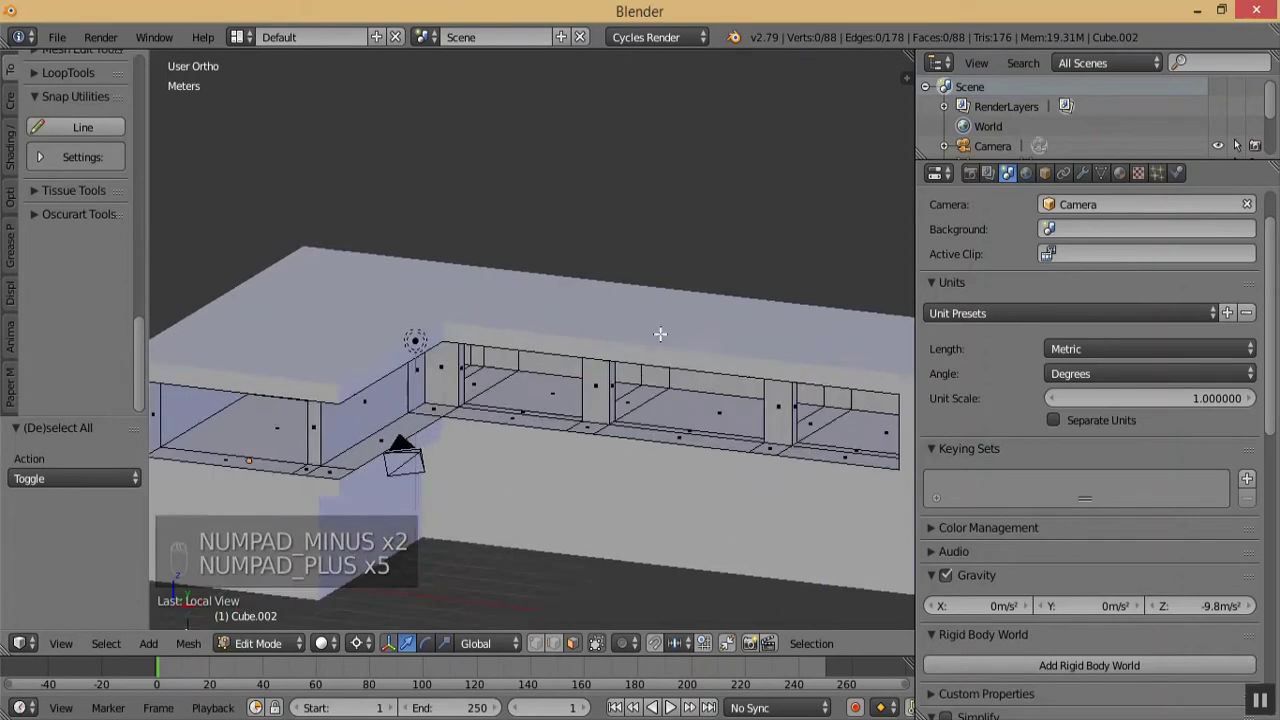
{"action": "key", "text": "KP_Subtract"}
{"action": "key", "text": "KP_Subtract"}
{"action": "key", "text": "KP_Subtract"}
{"action": "key", "text": "KP_Add"}
{"action": "left_click", "coordinate": [285, 645]}
{"action": "left_click", "coordinate": [281, 622]}
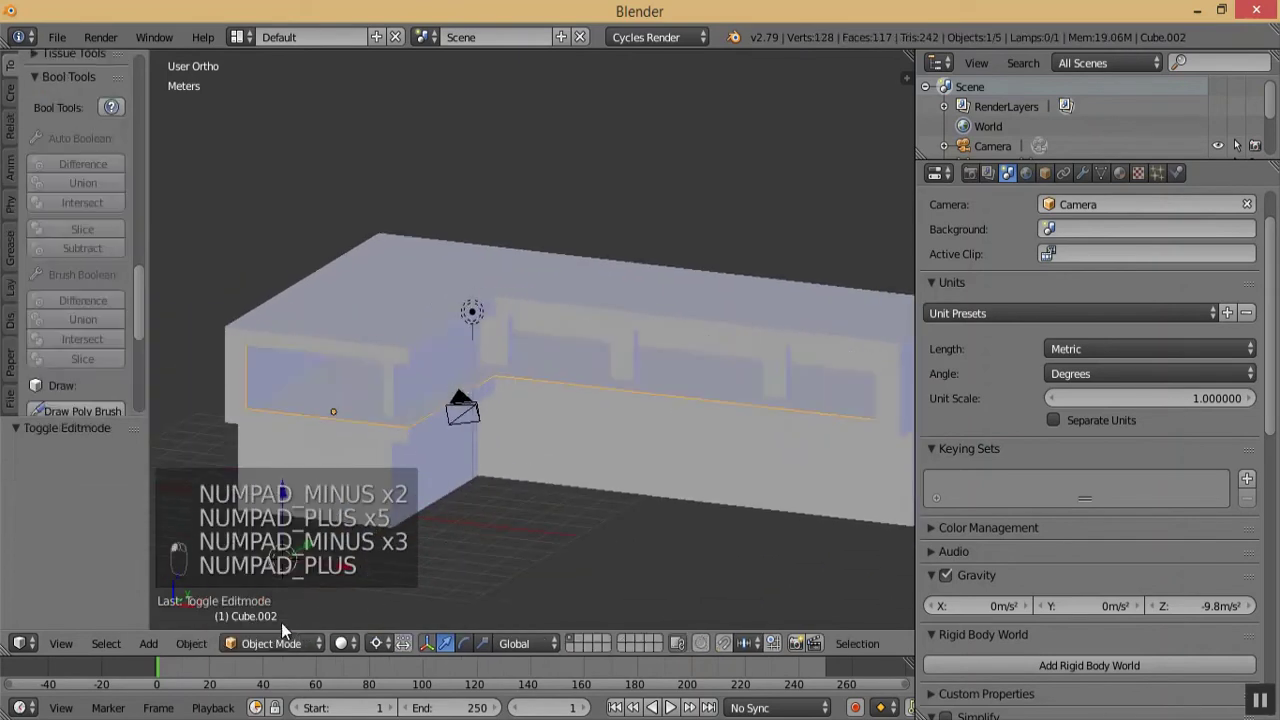
- Select the lower storey, enter Edit Mode on it, and isolate it in local view
{"action": "right_click", "coordinate": [408, 486]}
{"action": "left_click", "coordinate": [272, 645]}
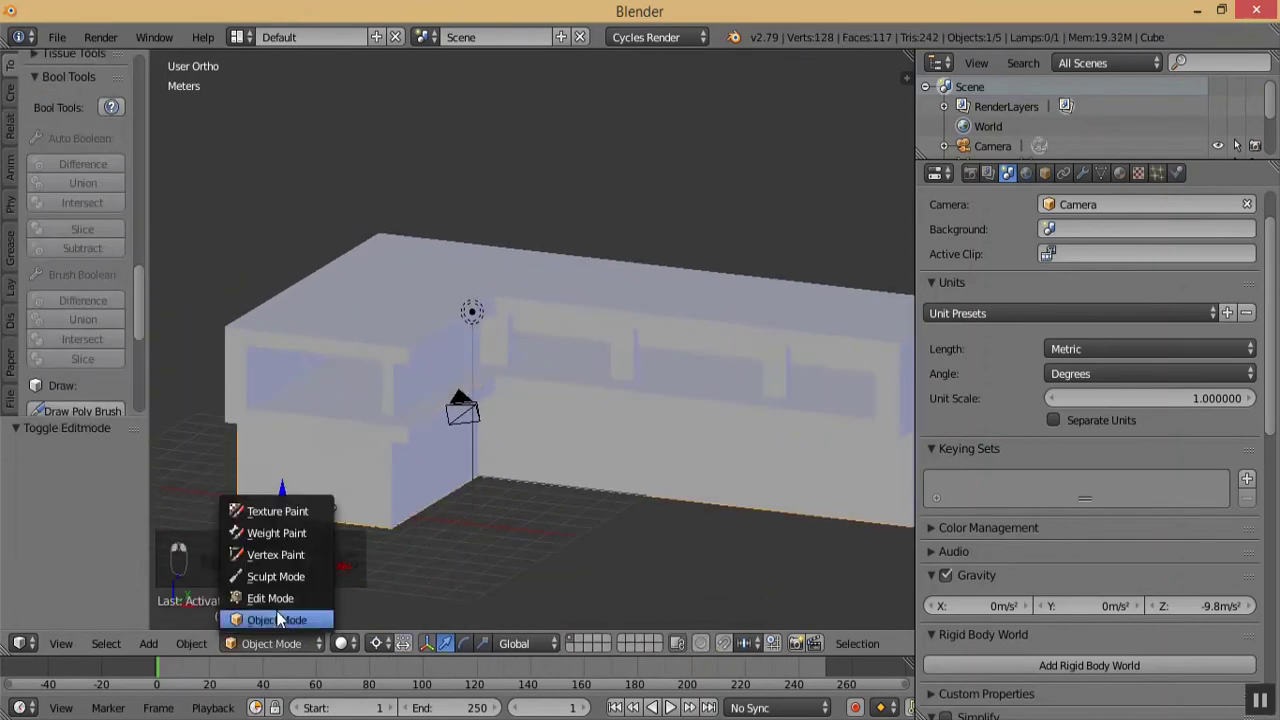
{"action": "left_click", "coordinate": [275, 598]}
{"action": "key", "text": "KP_Divide"}
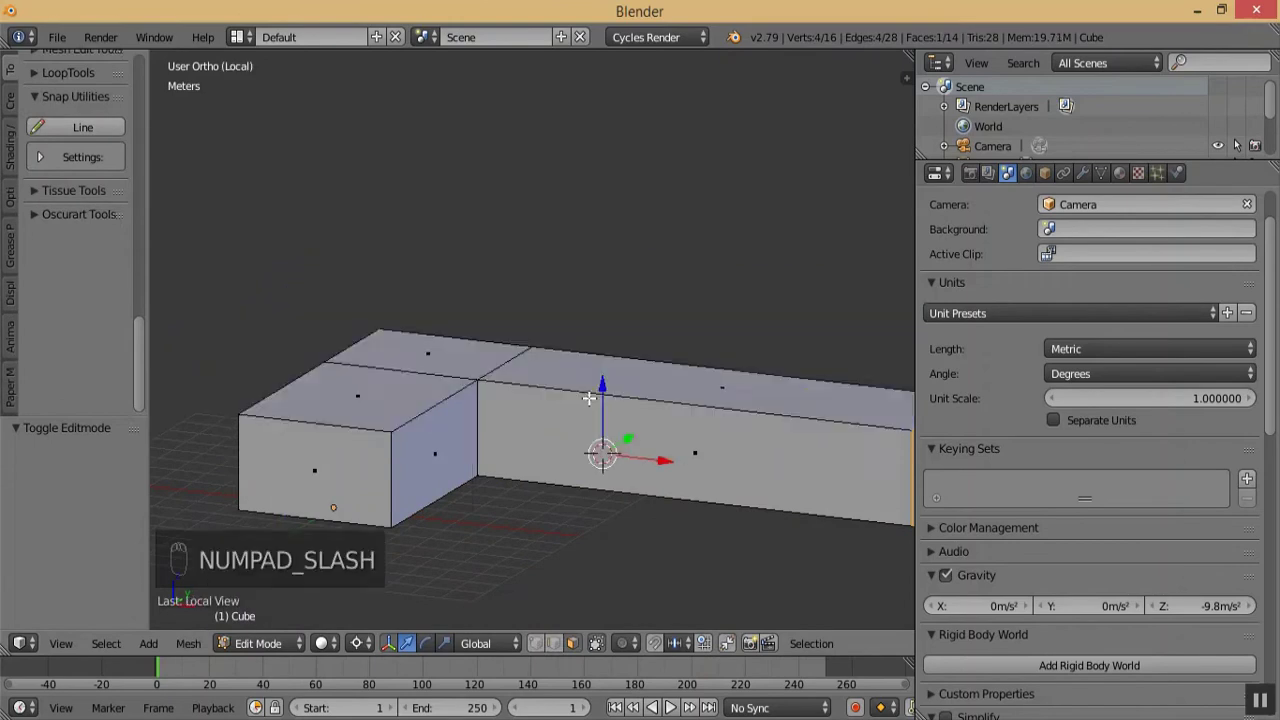
- Select the three top faces of the lower storey's L-shaped block and delete them as faces
{"action": "key", "text": "KP_Subtract"}
{"action": "key", "text": "KP_Subtract"}
{"action": "key", "text": "KP_Subtract"}
{"action": "key", "text": "KP_Add"}
{"action": "key", "text": "KP_Add"}
{"action": "key", "text": "KP_Add"}
{"action": "key", "text": "KP_Add"}
{"action": "key", "text": "KP_Add"}
{"action": "key", "text": "KP_Add"}
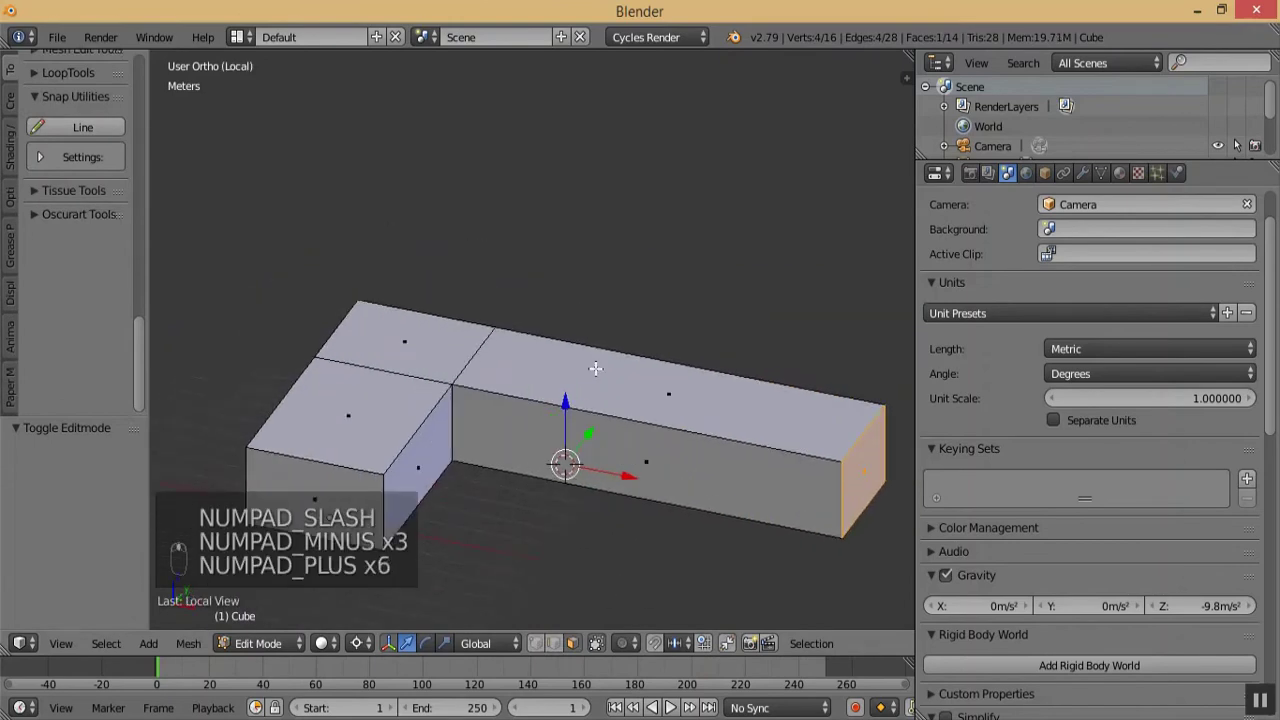
{"action": "key", "text": "KP_Add"}
{"action": "key", "text": "KP_Add"}
{"action": "right_click", "coordinate": [612, 372]}
{"action": "right_click", "coordinate": [378, 328], "text": "shift"}
{"action": "right_click", "coordinate": [322, 416], "text": "shift"}
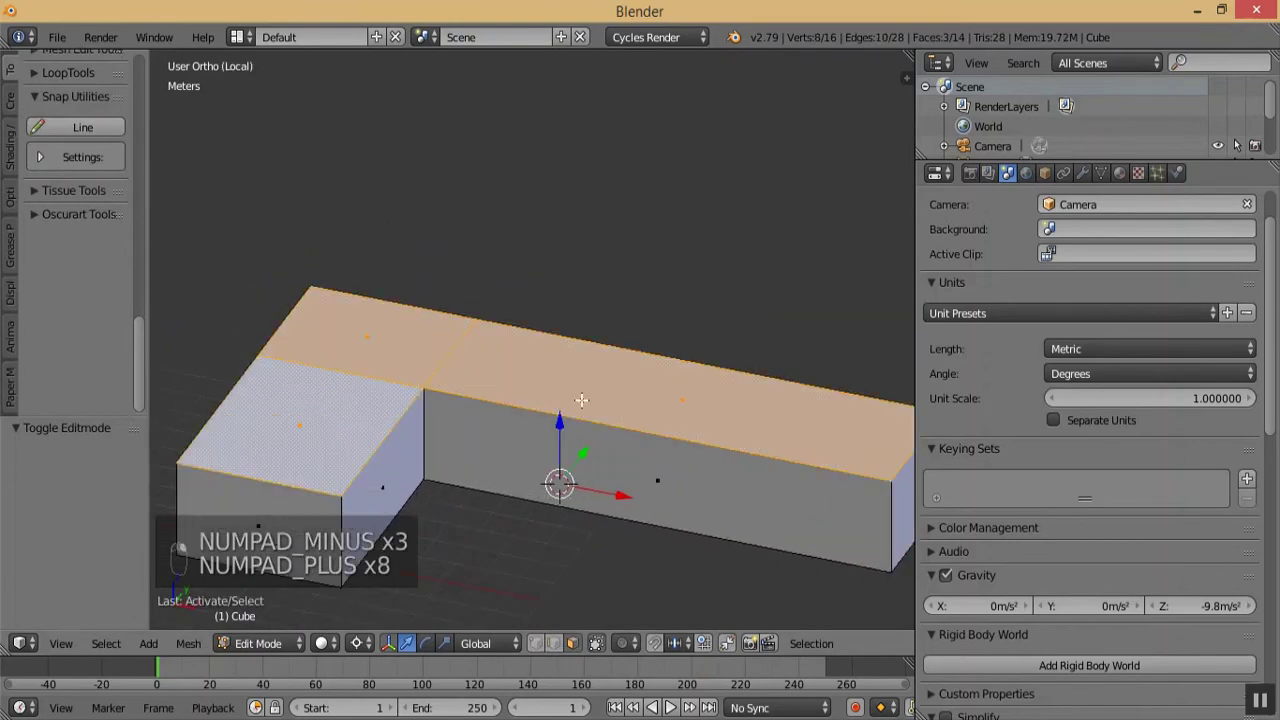
{"action": "key", "text": "KP_Divide"}
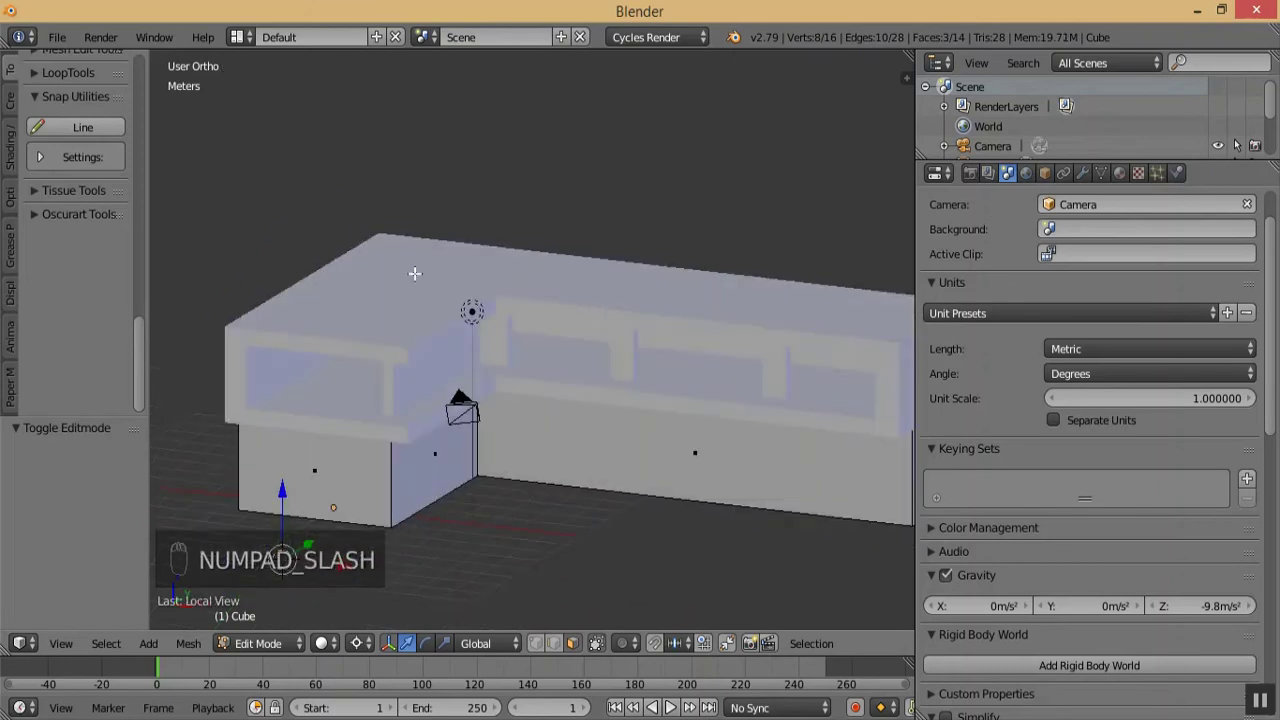
{"action": "key", "text": "KP_Divide"}
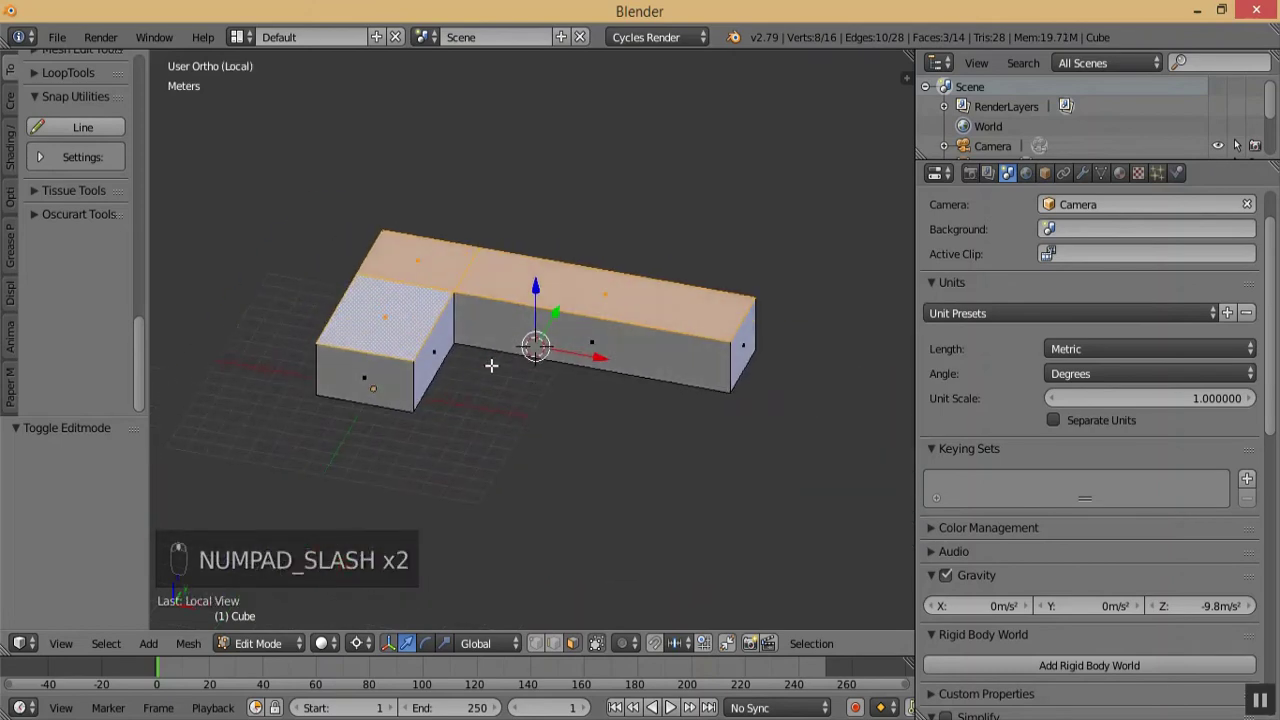
{"action": "key", "text": "KP_Subtract"}
{"action": "key", "text": "KP_Add"}
{"action": "key", "text": "KP_Add"}
{"action": "key", "text": "KP_Add"}
{"action": "key", "text": "KP_Add"}
{"action": "key", "text": "KP_Add"}
{"action": "key", "text": "Delete"}
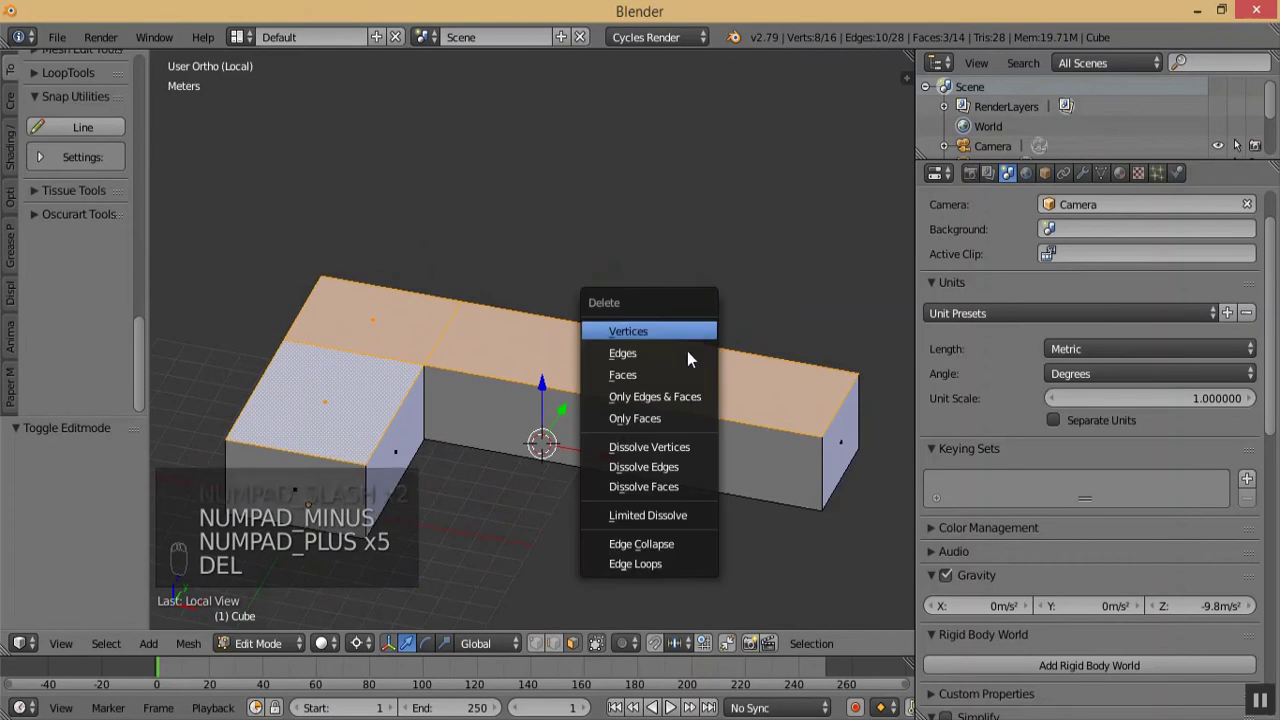
{"action": "left_click", "coordinate": [680, 372]}
- Select the three bottom faces of the lower storey and delete them as faces
{"action": "middle_click_drag", "start_coordinate": [672, 372], "coordinate": [651, 229]}
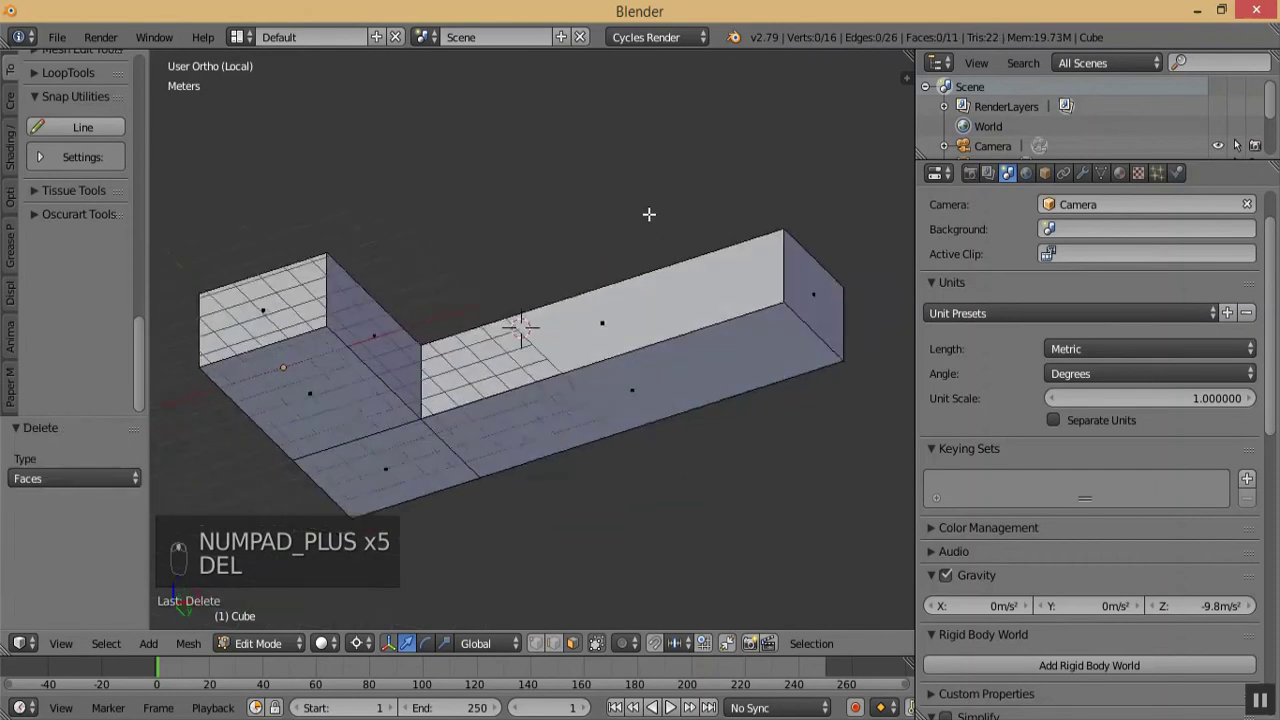
{"action": "right_click", "coordinate": [628, 374]}
{"action": "right_click", "coordinate": [396, 443], "text": "shift"}
{"action": "right_click", "coordinate": [363, 403], "text": "shift"}
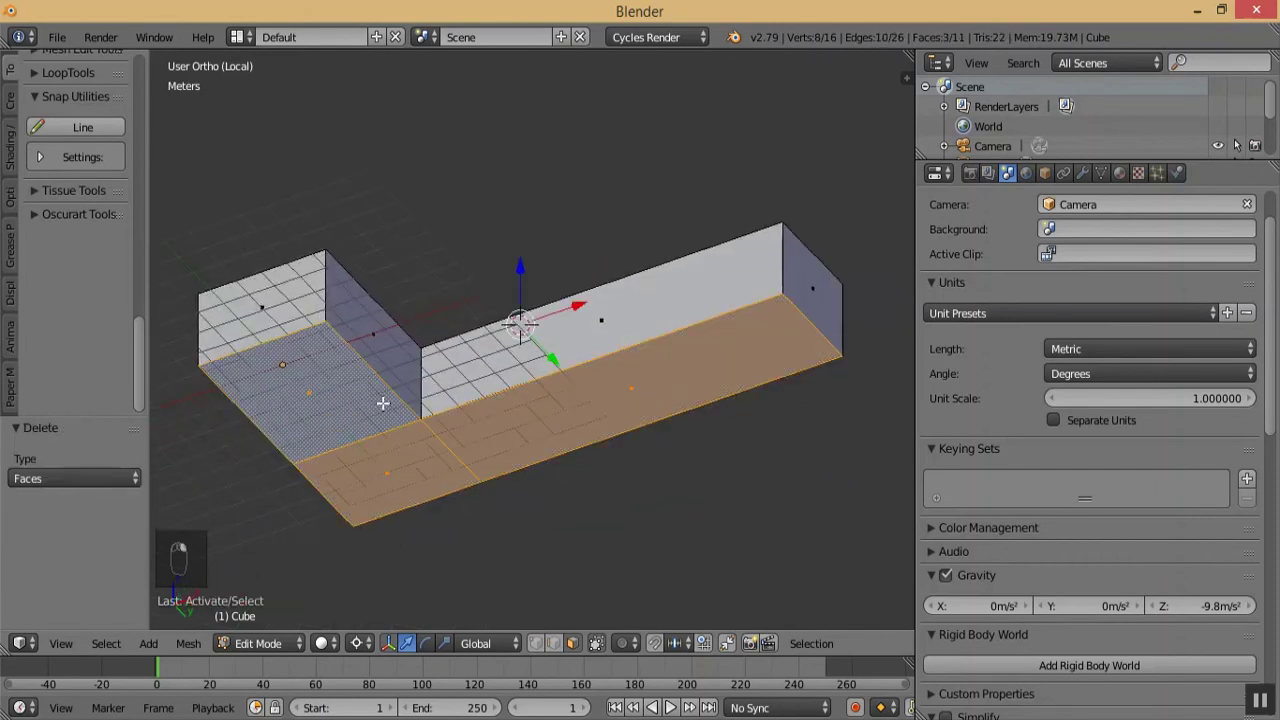
{"action": "key", "text": "Delete"}
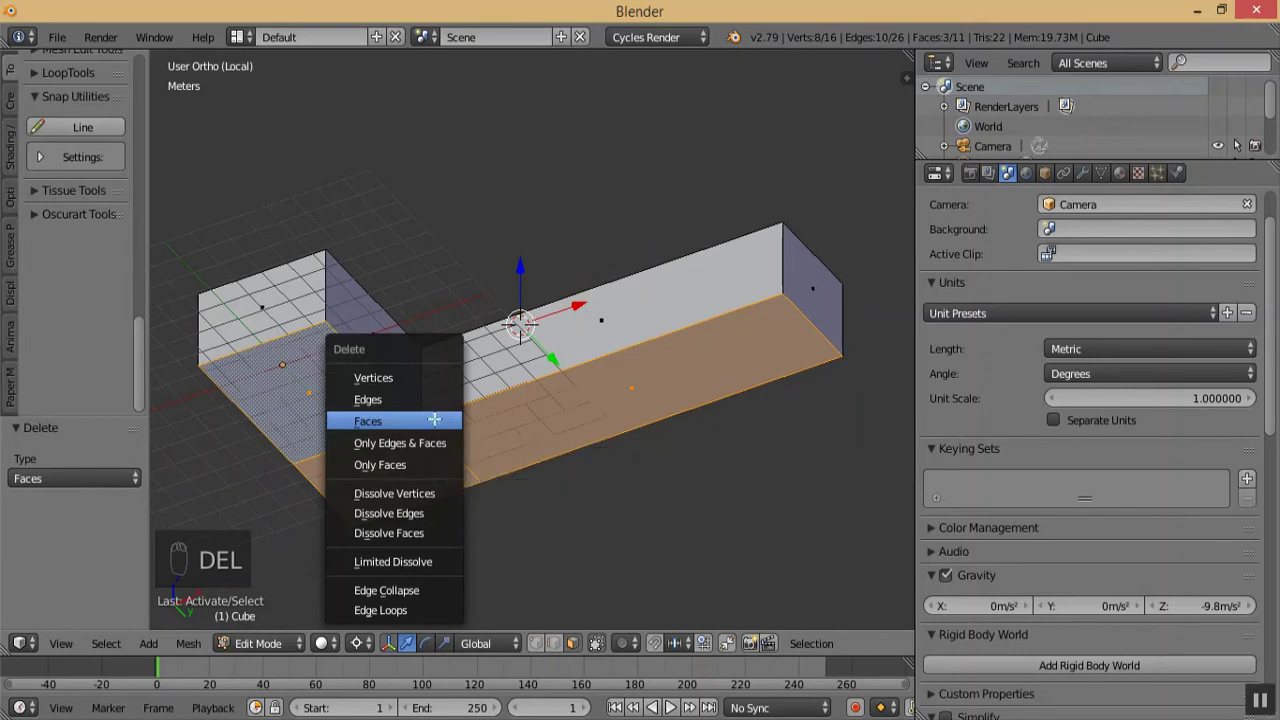
{"action": "left_click", "coordinate": [440, 423]}
- In the front view, select the bottom edge of the short wing's end wall and snap the 3D cursor to it
{"action": "middle_click_drag", "start_coordinate": [455, 410], "coordinate": [344, 368]}
{"action": "right_click", "coordinate": [340, 362]}
{"action": "key", "text": "KP_1"}
{"action": "key", "text": "KP_Subtract"}
{"action": "key", "text": "KP_Subtract"}
{"action": "key", "text": "KP_Subtract"}
{"action": "key", "text": "KP_Add"}
{"action": "key", "text": "KP_Add"}
{"action": "key", "text": "KP_Add"}
{"action": "key", "text": "KP_Add"}
{"action": "key", "text": "KP_Add"}
{"action": "key", "text": "KP_Add"}
{"action": "key", "text": "KP_Add"}
{"action": "key", "text": "KP_Add"}
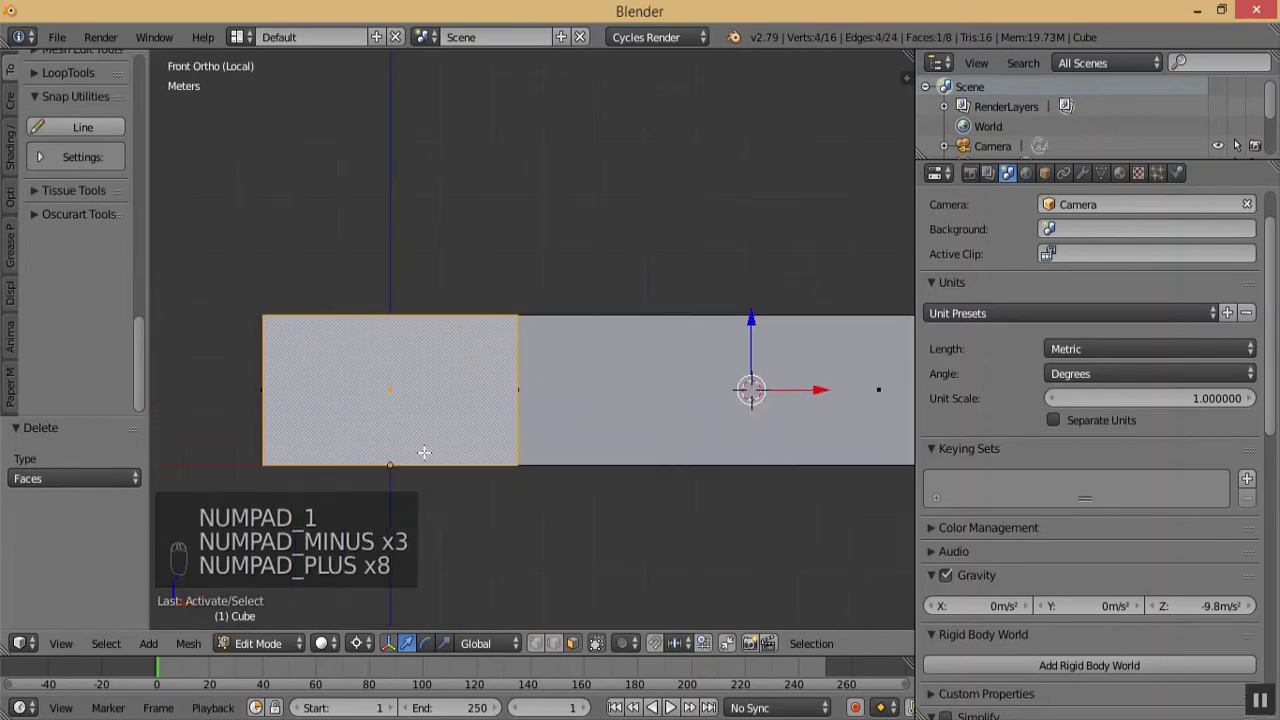
{"action": "right_click", "coordinate": [385, 445]}
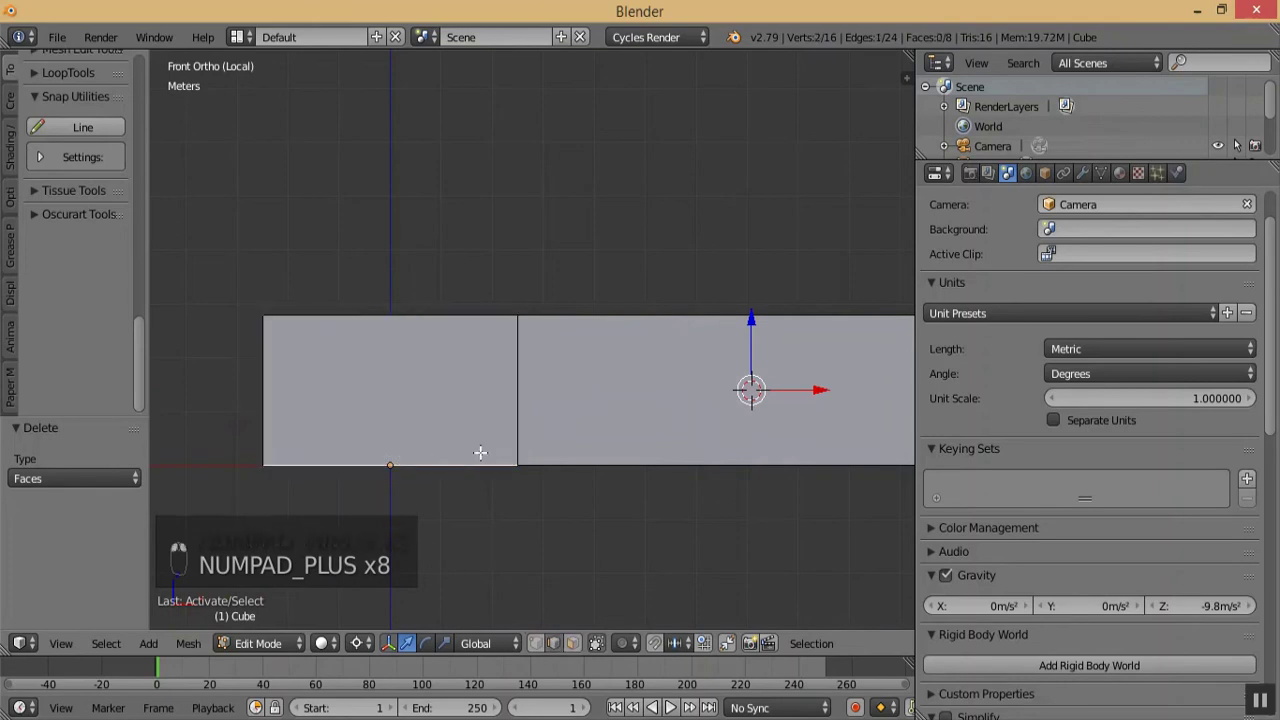
{"action": "key", "text": "shift+s"}
{"action": "left_click", "coordinate": [553, 444]}
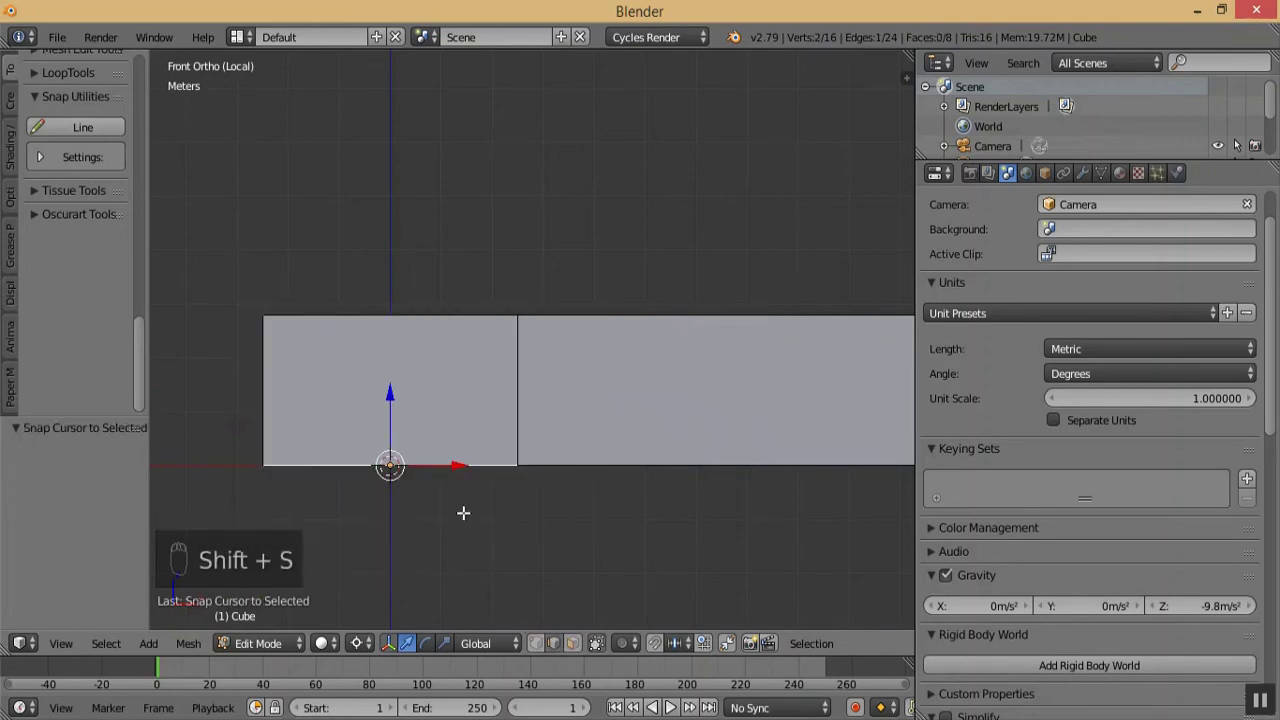
- Select the short wing's end face and extrude it in place, scaling it to about 0.865 around the 3D cursor
{"action": "left_click", "coordinate": [571, 643]}
{"action": "right_click", "coordinate": [431, 409]}
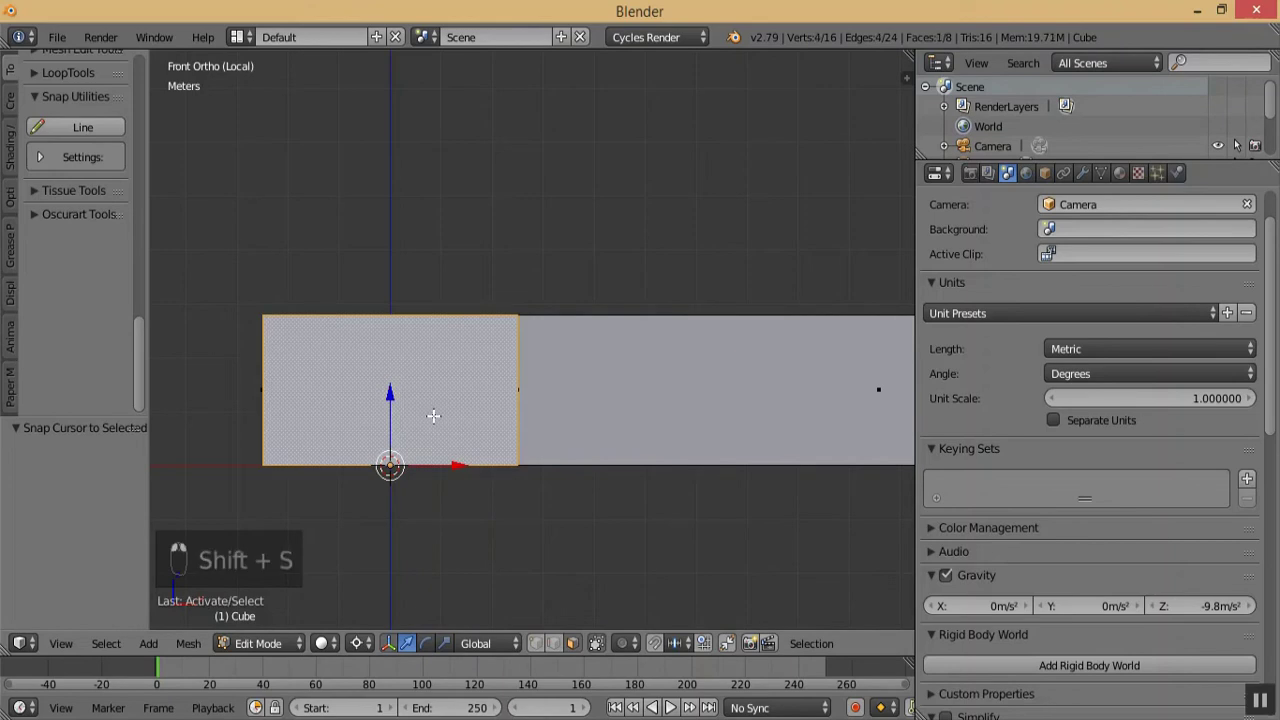
{"action": "key", "text": "e"}
{"action": "key", "text": "s"}
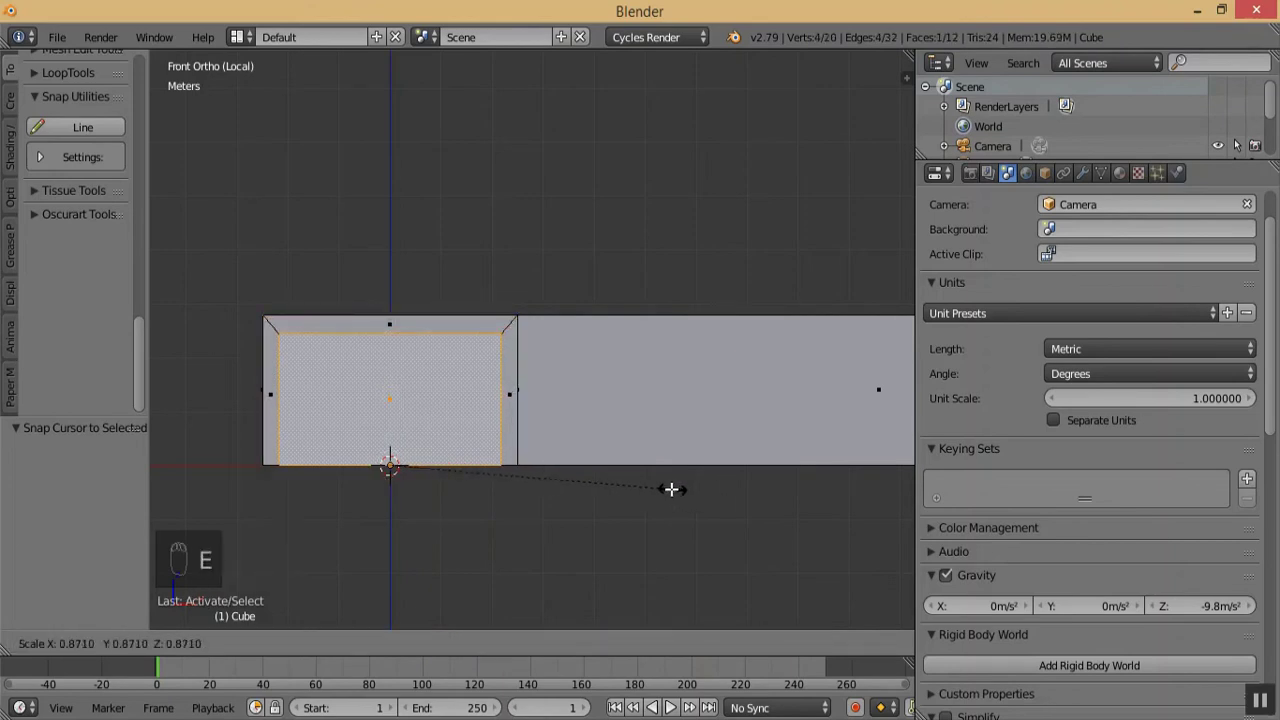
{"action": "left_click", "coordinate": [670, 489]}
- Narrow the inner end face to about 0.94 along X and clear the selection
{"action": "key", "text": "s"}
{"action": "key", "text": "x"}
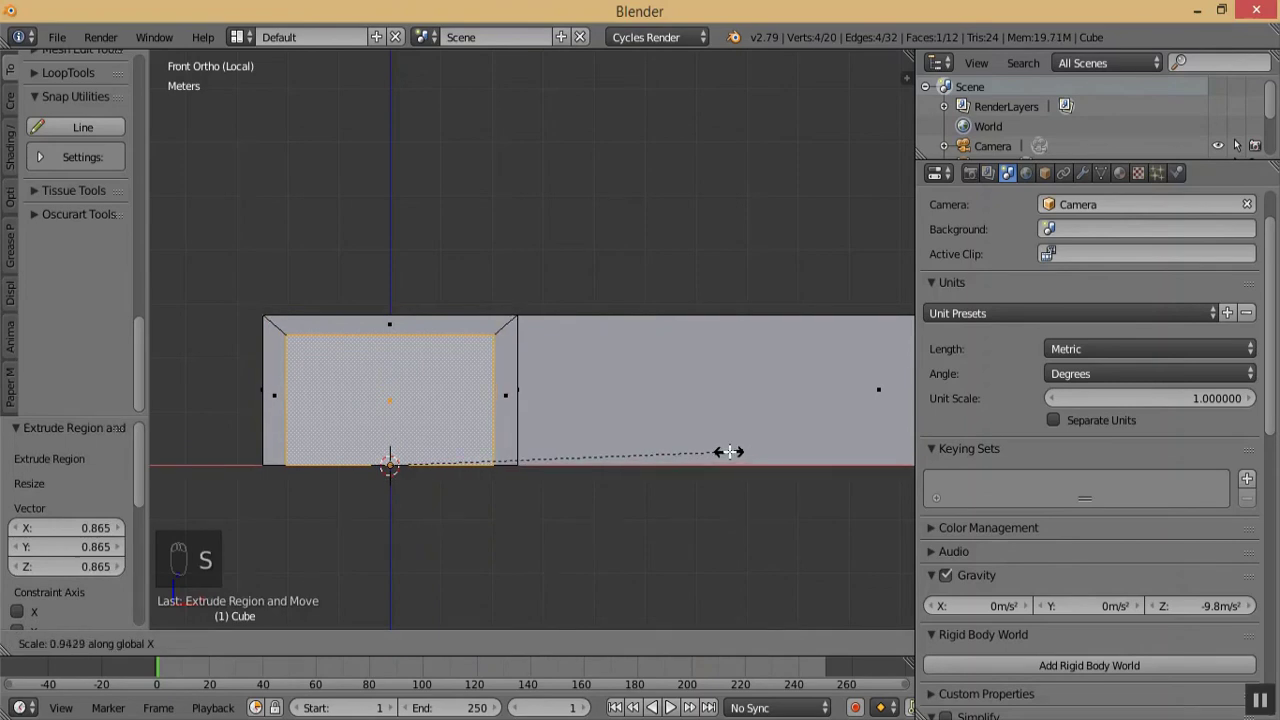
{"action": "left_click", "coordinate": [730, 451]}
{"action": "key", "text": "a"}
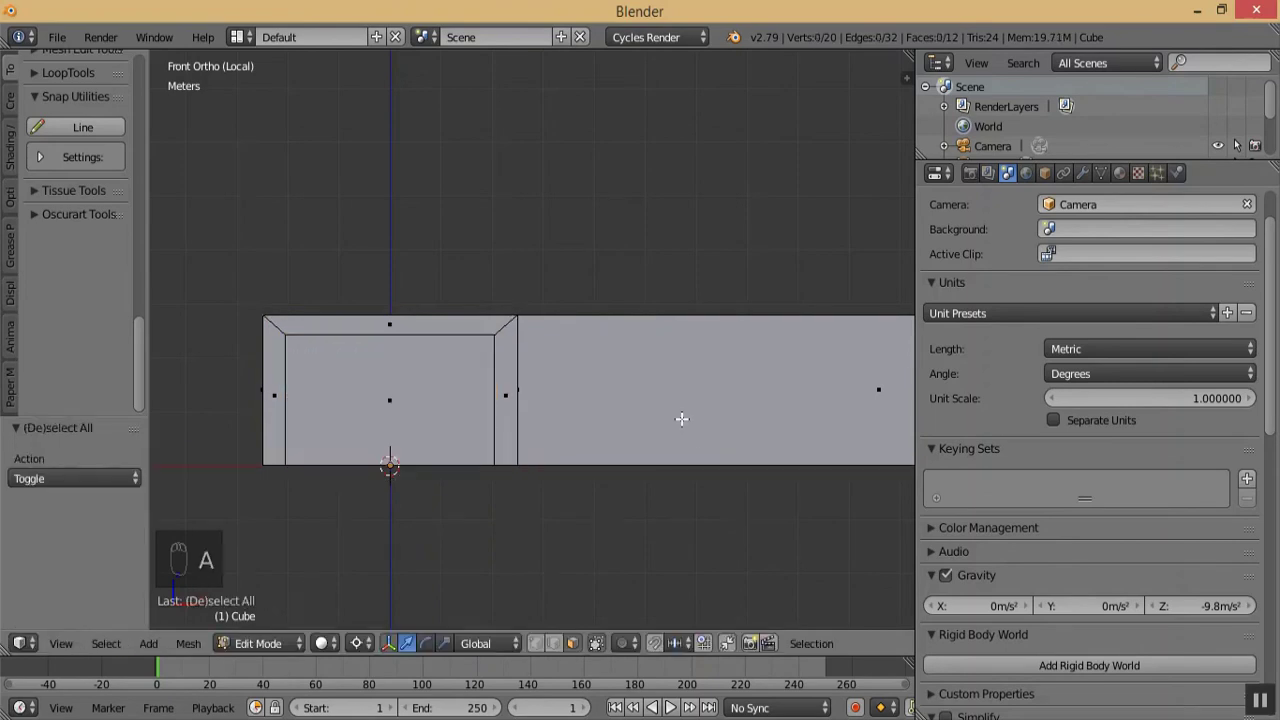
- Select the framed inner face of the short wing's end wall and extrude it about 38.3 cm inward
{"action": "middle_click_drag", "start_coordinate": [506, 398], "coordinate": [409, 406]}
{"action": "key", "text": "KP_Subtract"}
{"action": "key", "text": "KP_Add"}
{"action": "key", "text": "KP_Add"}
{"action": "key", "text": "KP_Add"}
{"action": "key", "text": "KP_Add"}
{"action": "key", "text": "KP_Add"}
{"action": "key", "text": "KP_Add"}
{"action": "right_click", "coordinate": [437, 356]}
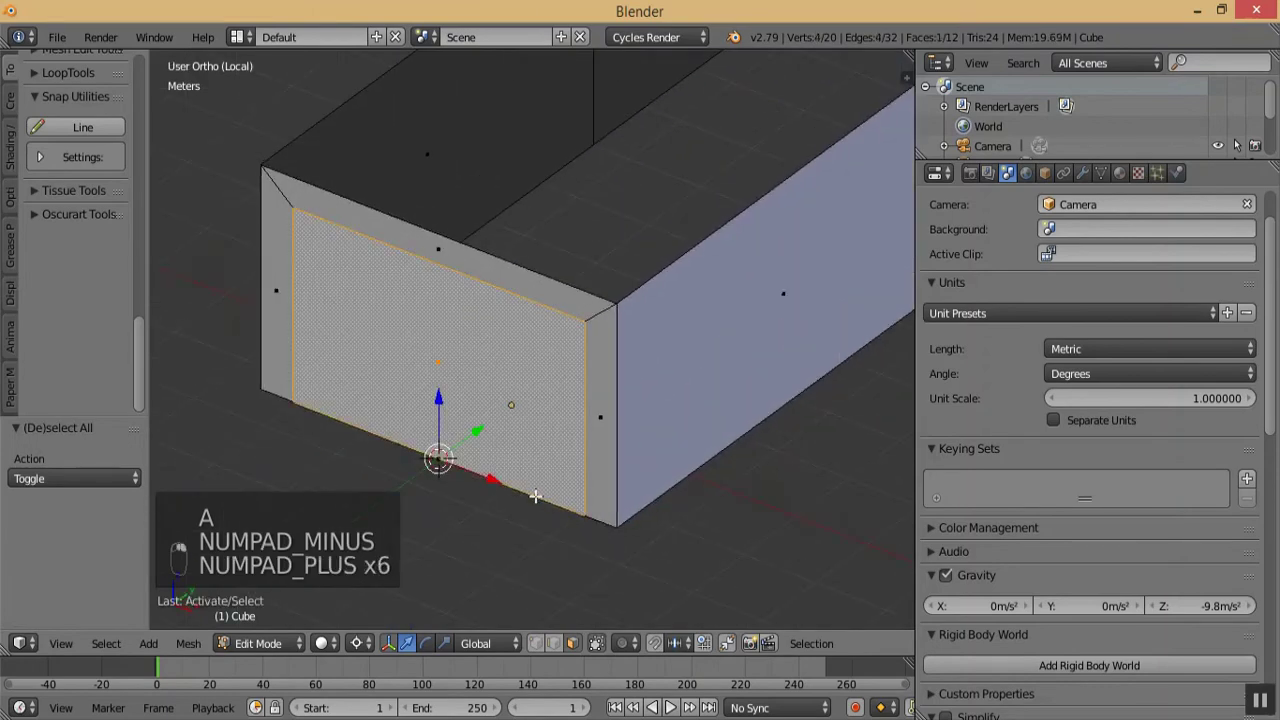
{"action": "key", "text": "e"}
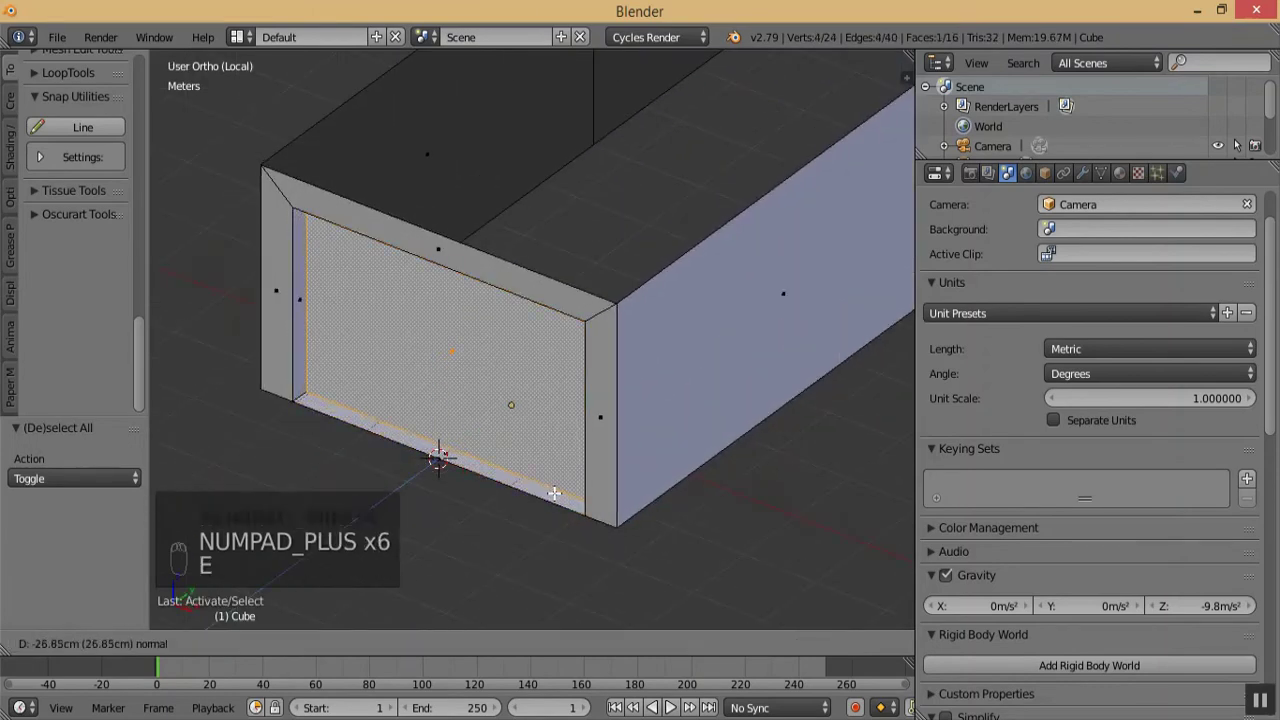
{"action": "left_click", "coordinate": [556, 492]}
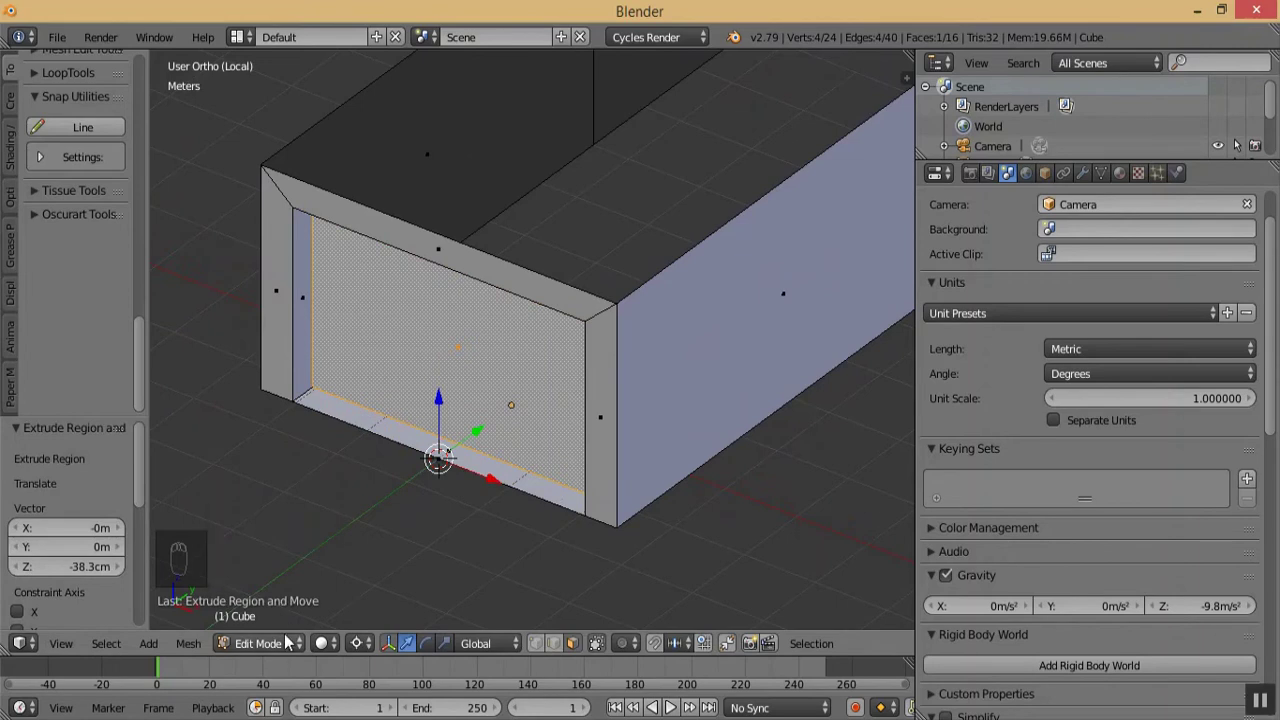
- Switch to Object Mode and examine the lower storey's open walls from the long wing's side
{"action": "left_click", "coordinate": [283, 643]}
{"action": "left_click", "coordinate": [285, 620]}
{"action": "key", "text": "KP_Subtract"}
{"action": "key", "text": "KP_Subtract"}
{"action": "key", "text": "KP_Subtract"}
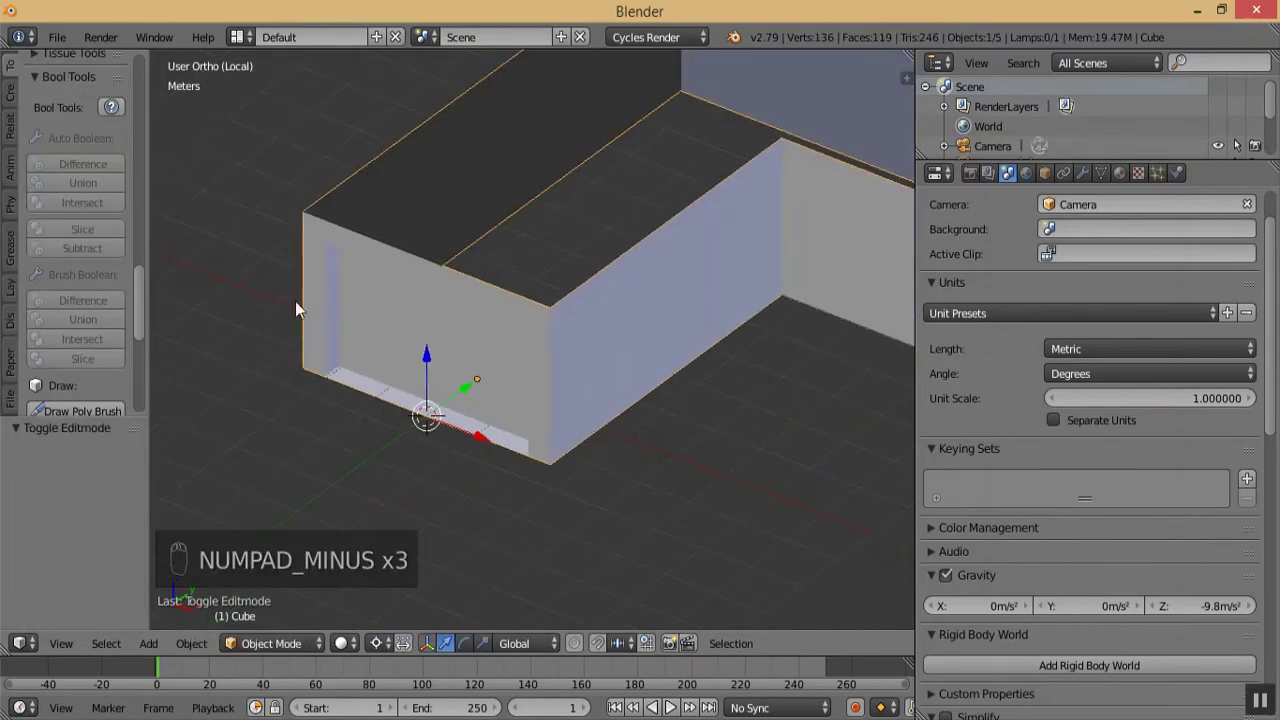
{"action": "key", "text": "KP_Subtract"}
{"action": "key", "text": "KP_Subtract"}
{"action": "key", "text": "KP_Subtract"}
{"action": "key", "text": "KP_Subtract"}
{"action": "key", "text": "KP_Subtract"}
{"action": "key", "text": "KP_Subtract"}
{"action": "key", "text": "KP_Subtract"}
{"action": "key", "text": "KP_Subtract"}
{"action": "middle_click_drag", "start_coordinate": [358, 365], "coordinate": [719, 270]}
{"action": "key", "text": "KP_Add"}
{"action": "key", "text": "KP_Add"}
{"action": "key", "text": "KP_Add"}
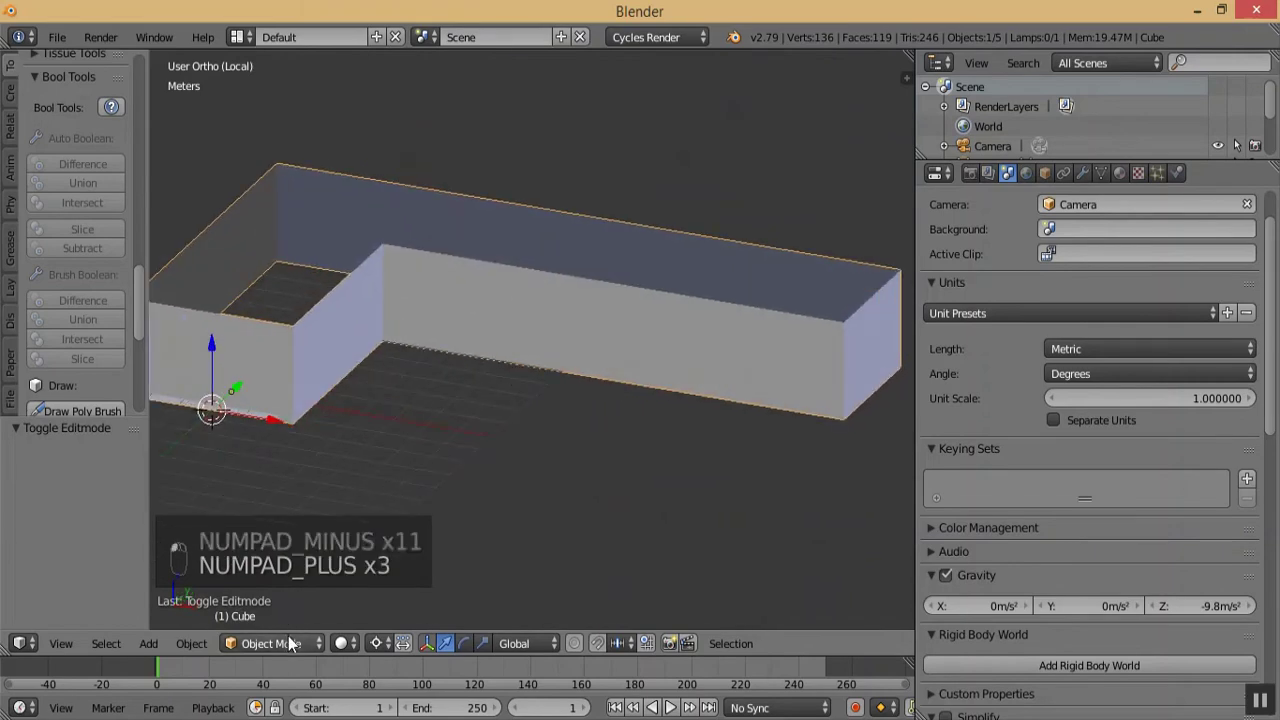
- In Edit Mode, select the long wing's courtyard-side wall face and separate the selection into its own object
{"action": "left_click", "coordinate": [288, 643]}
{"action": "left_click", "coordinate": [262, 597]}
{"action": "key", "text": "KP_Subtract"}
{"action": "key", "text": "KP_Subtract"}
{"action": "key", "text": "KP_Subtract"}
{"action": "key", "text": "KP_Add"}
{"action": "key", "text": "KP_Add"}
{"action": "key", "text": "KP_Add"}
{"action": "right_click", "coordinate": [570, 394]}
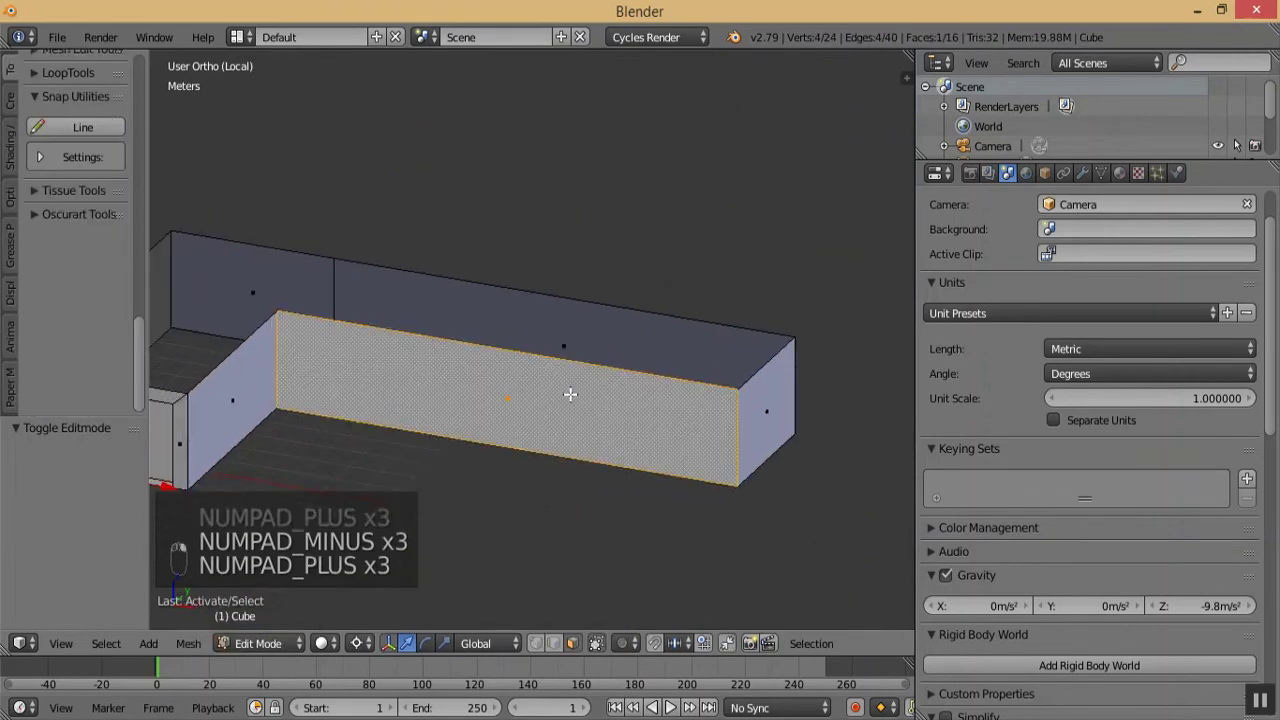
{"action": "key", "text": "p"}
{"action": "left_click", "coordinate": [569, 396]}
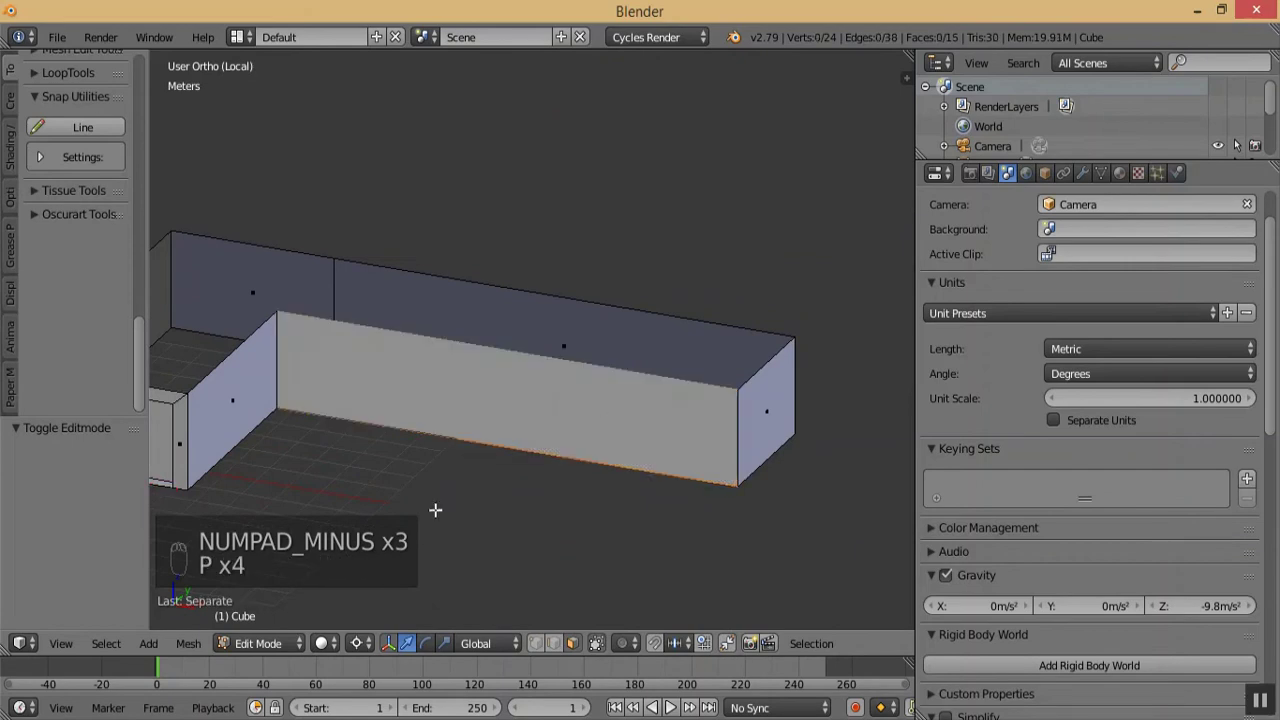
- Return to Object Mode and select the separated long wall, leaving it in its original position
{"action": "left_click", "coordinate": [258, 643]}
{"action": "left_click", "coordinate": [268, 617]}
{"action": "right_click", "coordinate": [503, 432]}
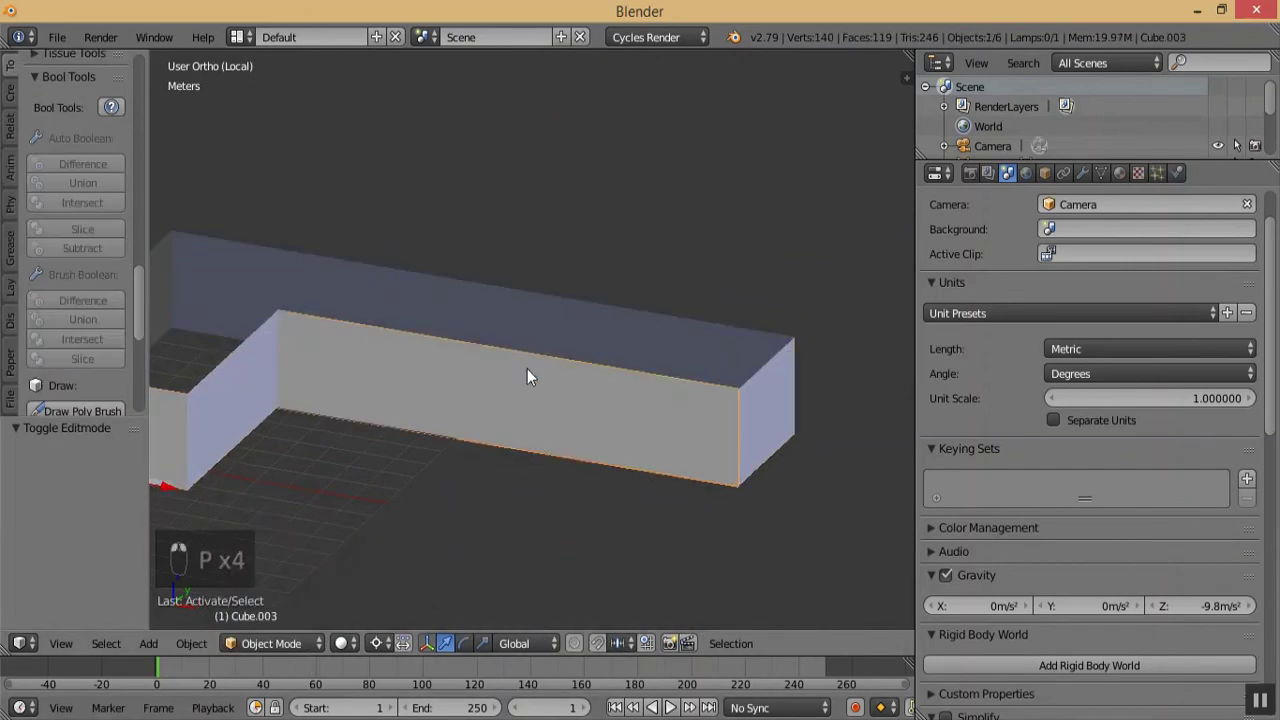
{"action": "key", "text": "g"}
{"action": "right_click", "coordinate": [597, 232]}
{"action": "key", "text": "KP_Subtract"}
{"action": "key", "text": "KP_Subtract"}
{"action": "key", "text": "KP_Subtract"}
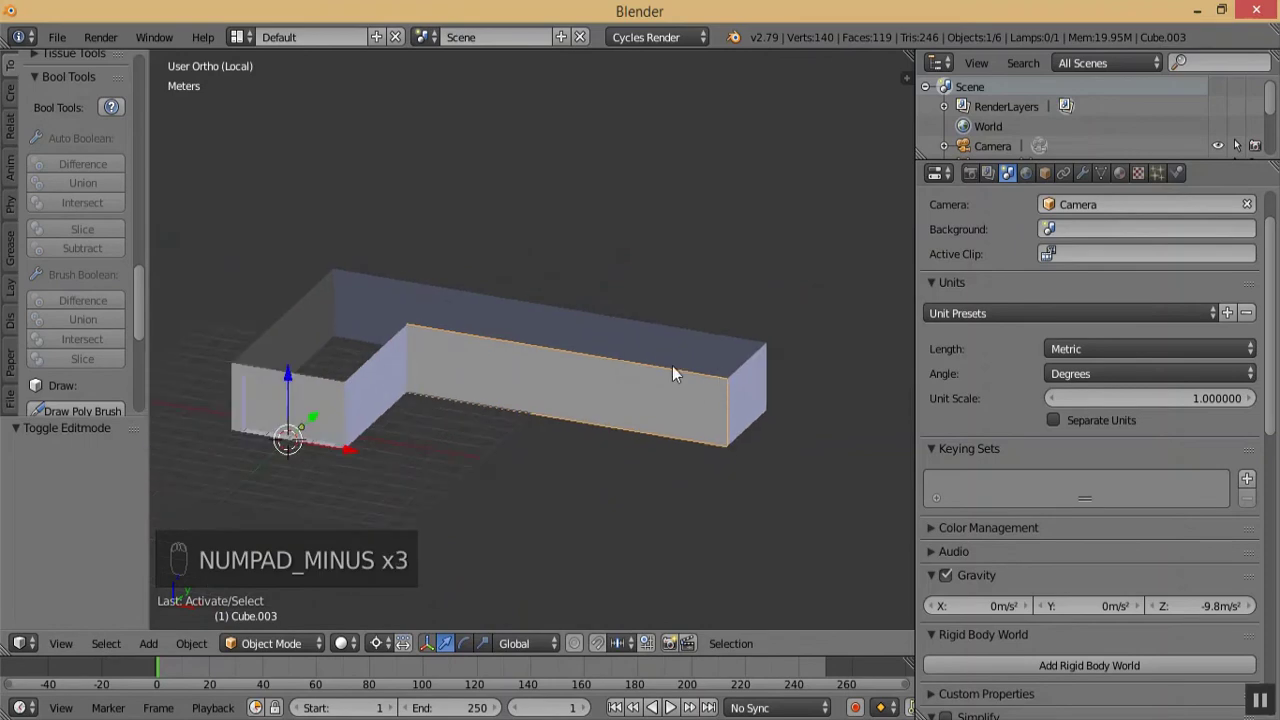
{"action": "key", "text": "KP_Subtract"}
{"action": "key", "text": "KP_Subtract"}
{"action": "key", "text": "KP_Subtract"}
{"action": "key", "text": "KP_Add"}
{"action": "key", "text": "KP_Add"}
{"action": "key", "text": "KP_Add"}
{"action": "key", "text": "KP_Add"}
{"action": "key", "text": "KP_Add"}
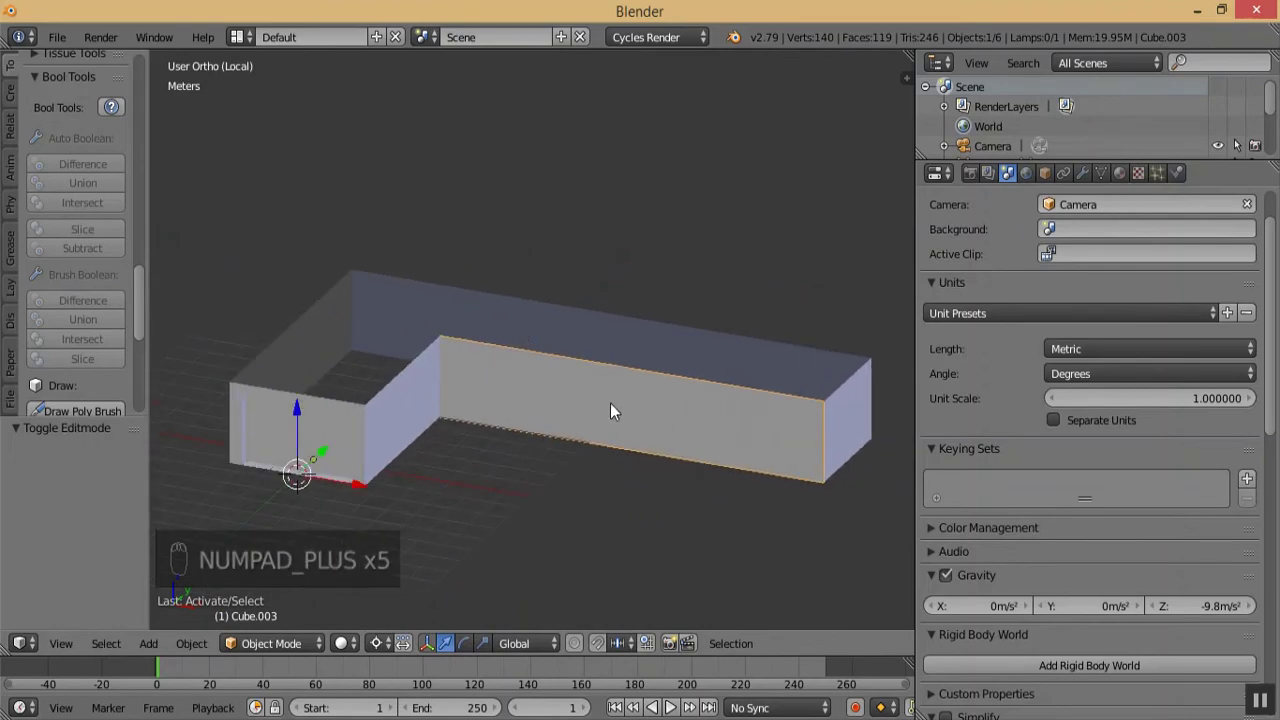
- Enter Edit Mode on the separated long wall and add a horizontal loop cut in its upper half, at a height of about 1.79 m
{"action": "left_click", "coordinate": [290, 643]}
{"action": "left_click", "coordinate": [285, 600]}
{"action": "right_click", "coordinate": [776, 427]}
{"action": "key", "text": "KP_1"}
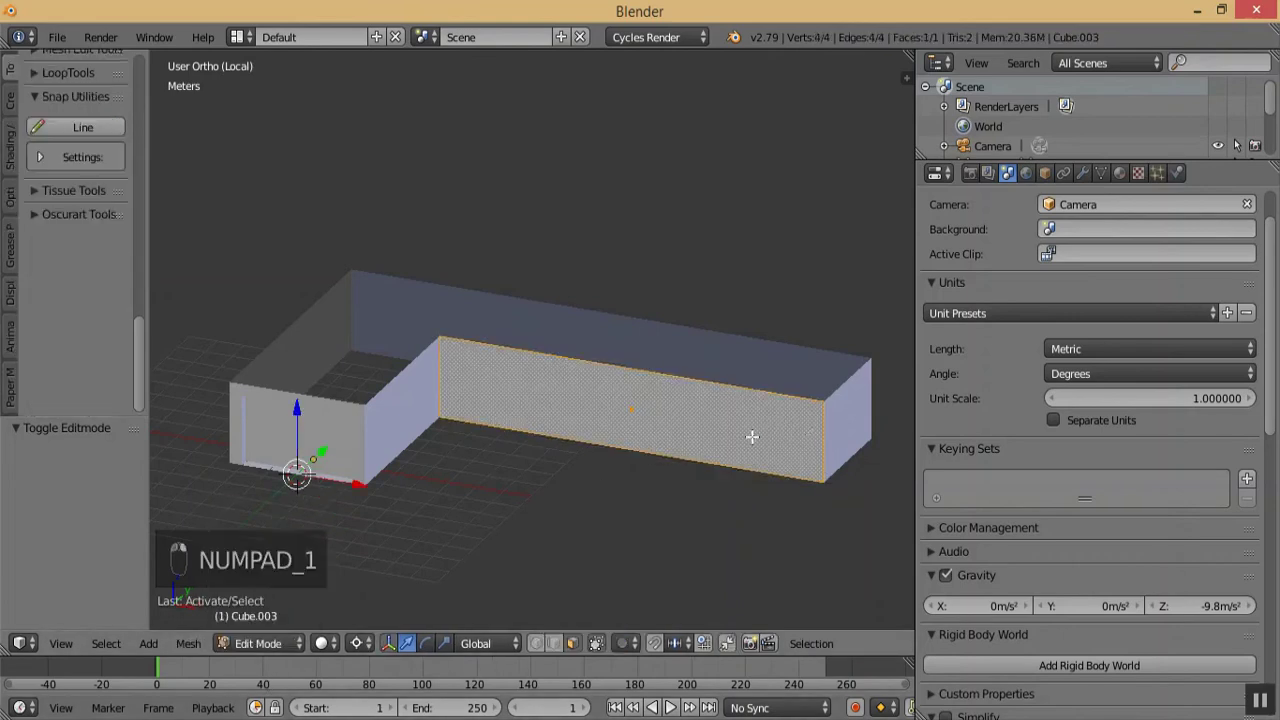
{"action": "key", "text": "KP_Subtract"}
{"action": "key", "text": "KP_Add"}
{"action": "key", "text": "KP_Add"}
{"action": "key", "text": "KP_Add"}
{"action": "key", "text": "KP_Add"}
{"action": "key", "text": "KP_Add"}
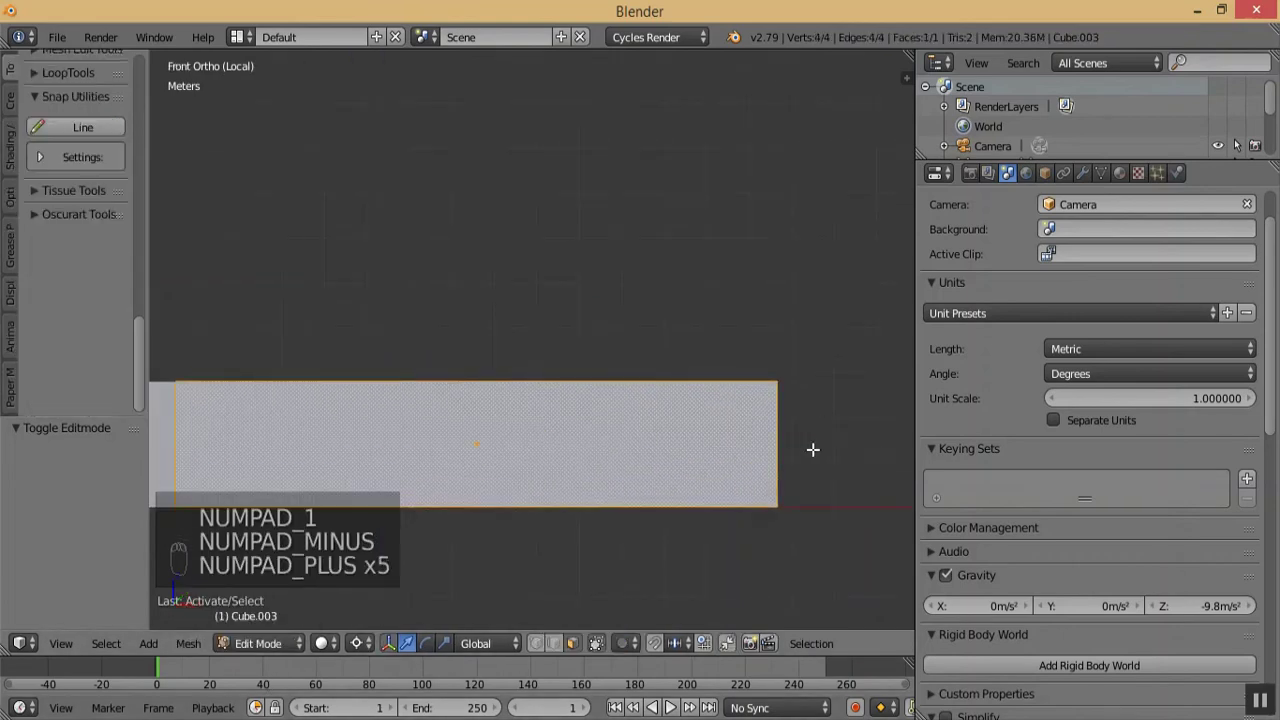
{"action": "key", "text": "ctrl+r"}
{"action": "left_click", "coordinate": [797, 449]}
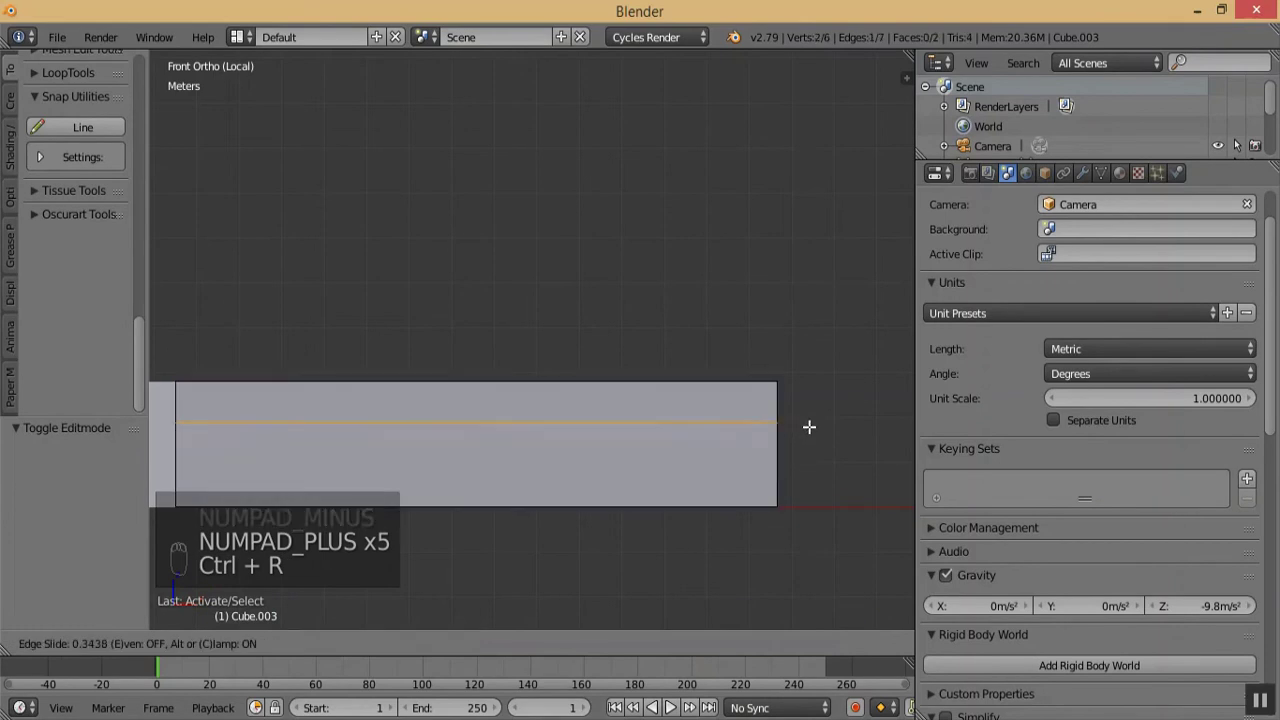
{"action": "left_click", "coordinate": [819, 431]}
- Snap the 3D cursor to the long wall's horizontal cut and display the cursor's location values to check the cut's height
{"action": "key", "text": "shift+s"}
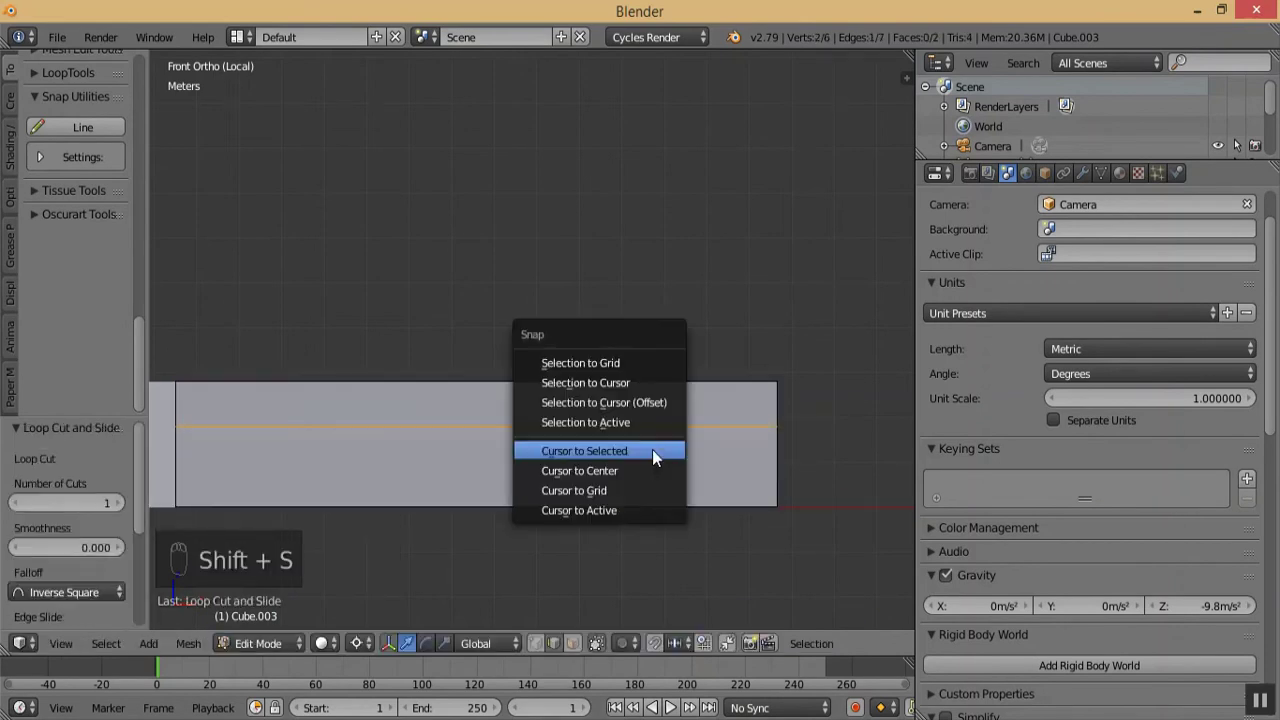
{"action": "left_click", "coordinate": [652, 449]}
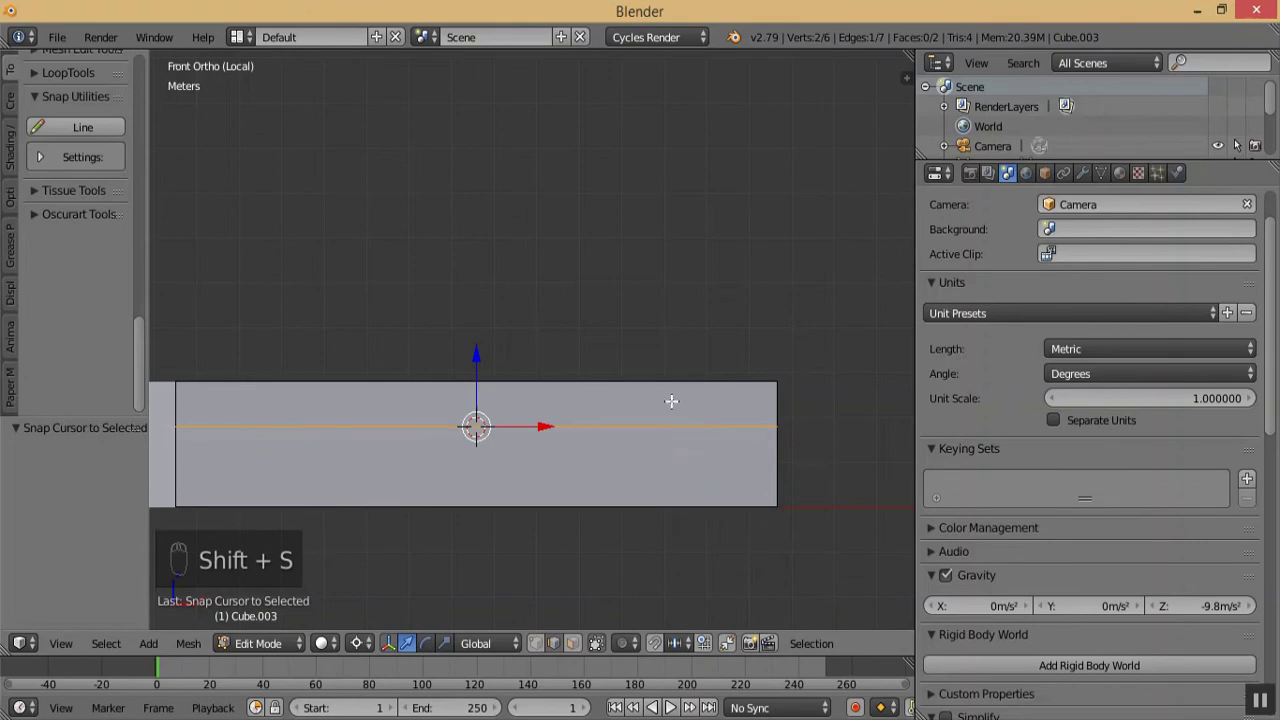
{"action": "key", "text": "n"}
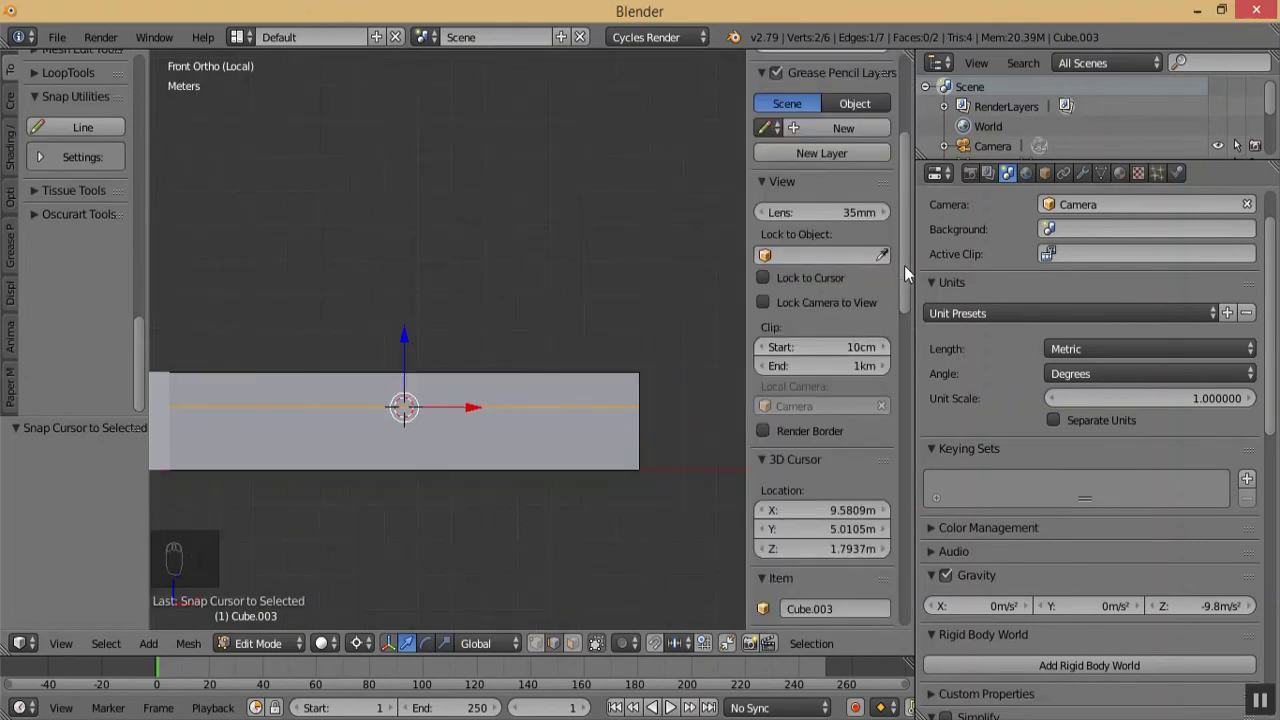
{"action": "scroll", "coordinate": [906, 321], "scroll_direction": "down", "scroll_amount": 5}
{"action": "middle_click_drag", "start_coordinate": [391, 473], "coordinate": [422, 488]}
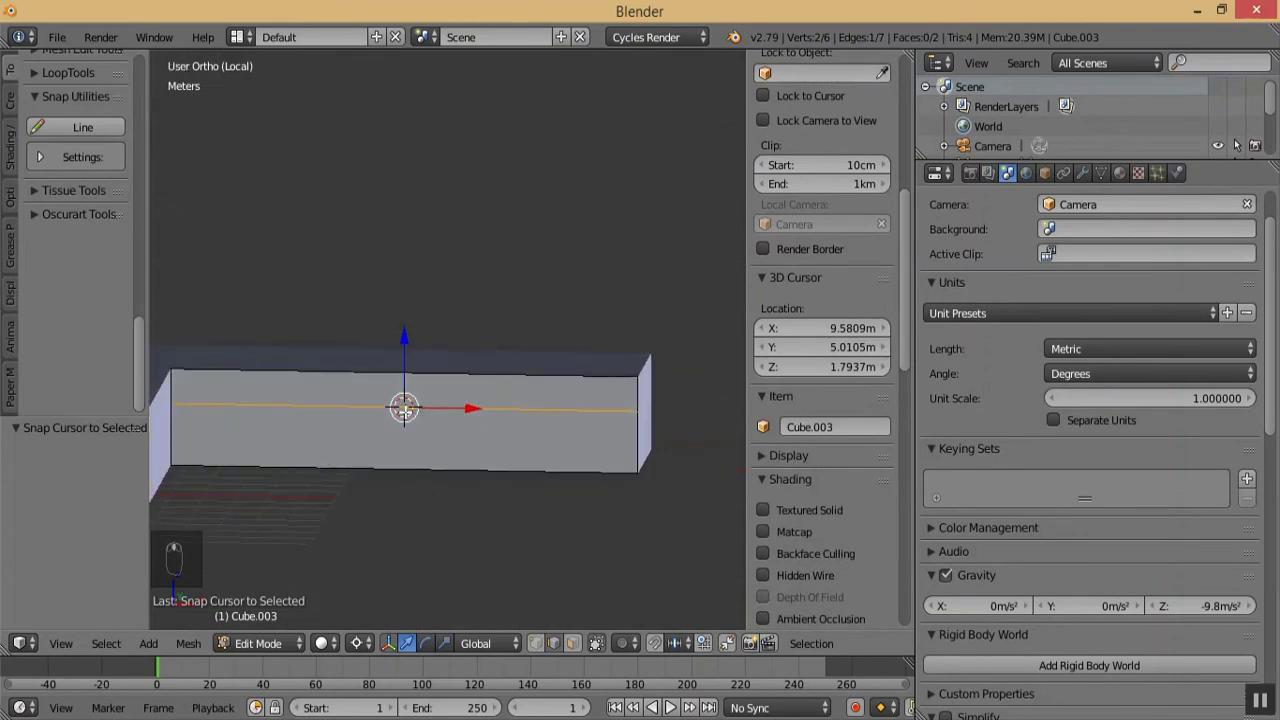
{"action": "key", "text": "KP_1"}
{"action": "key", "text": "KP_Subtract"}
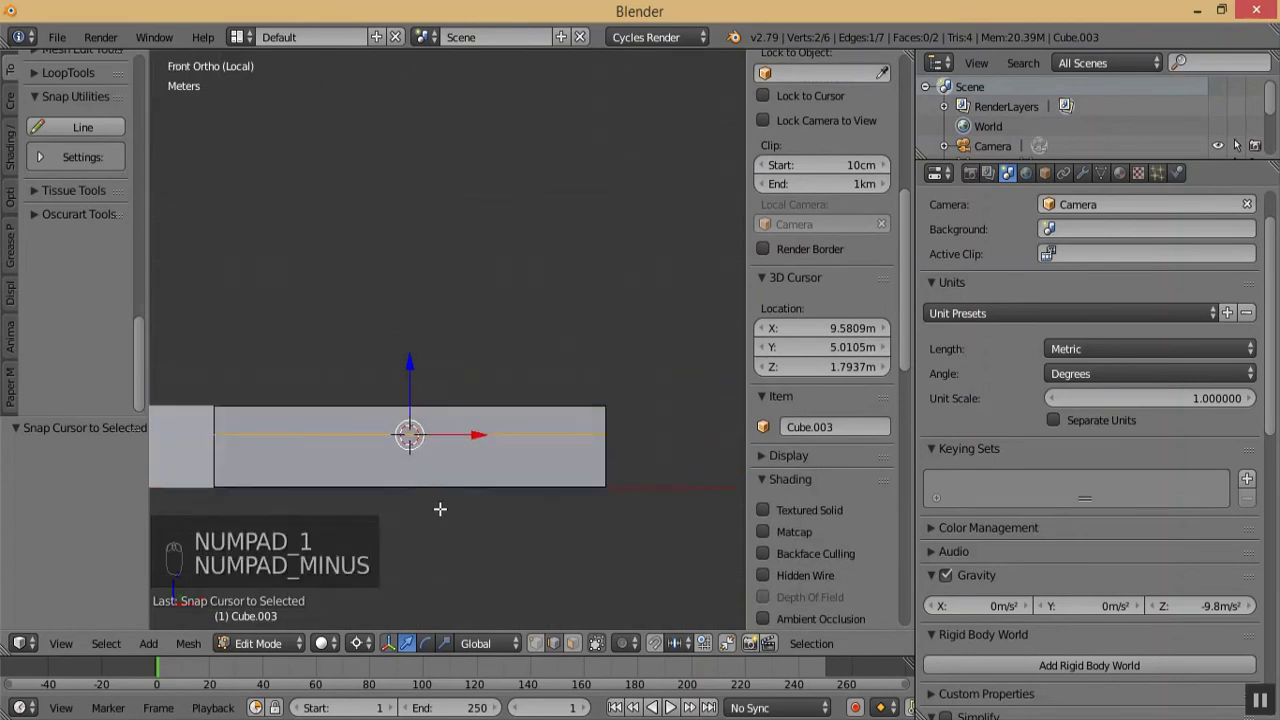
{"action": "key", "text": "KP_Add"}
{"action": "key", "text": "KP_Add"}
{"action": "key", "text": "KP_Add"}
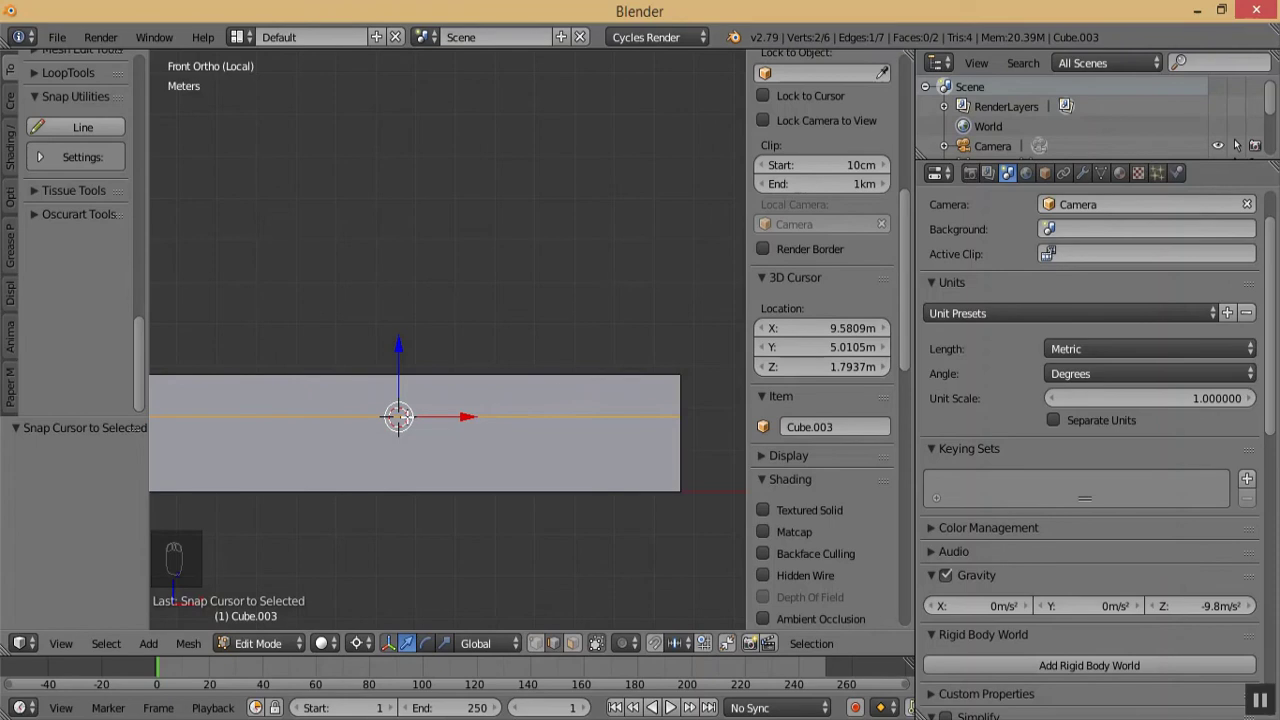
- Raise the long wall's horizontal edge to a height of about 1.98 m, snapping the 3D cursor to it after each move
{"action": "left_click_drag", "start_coordinate": [395, 347], "coordinate": [398, 345]}
{"action": "key", "text": "shift+s"}
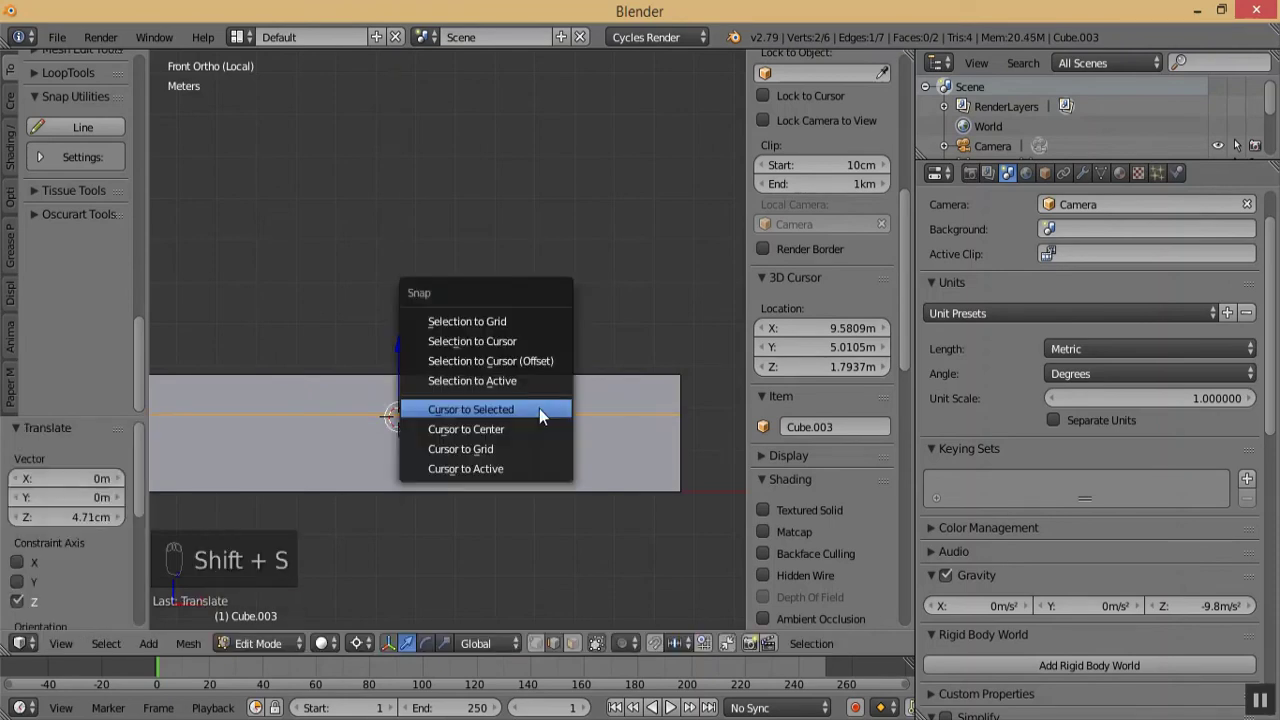
{"action": "left_click", "coordinate": [539, 408]}
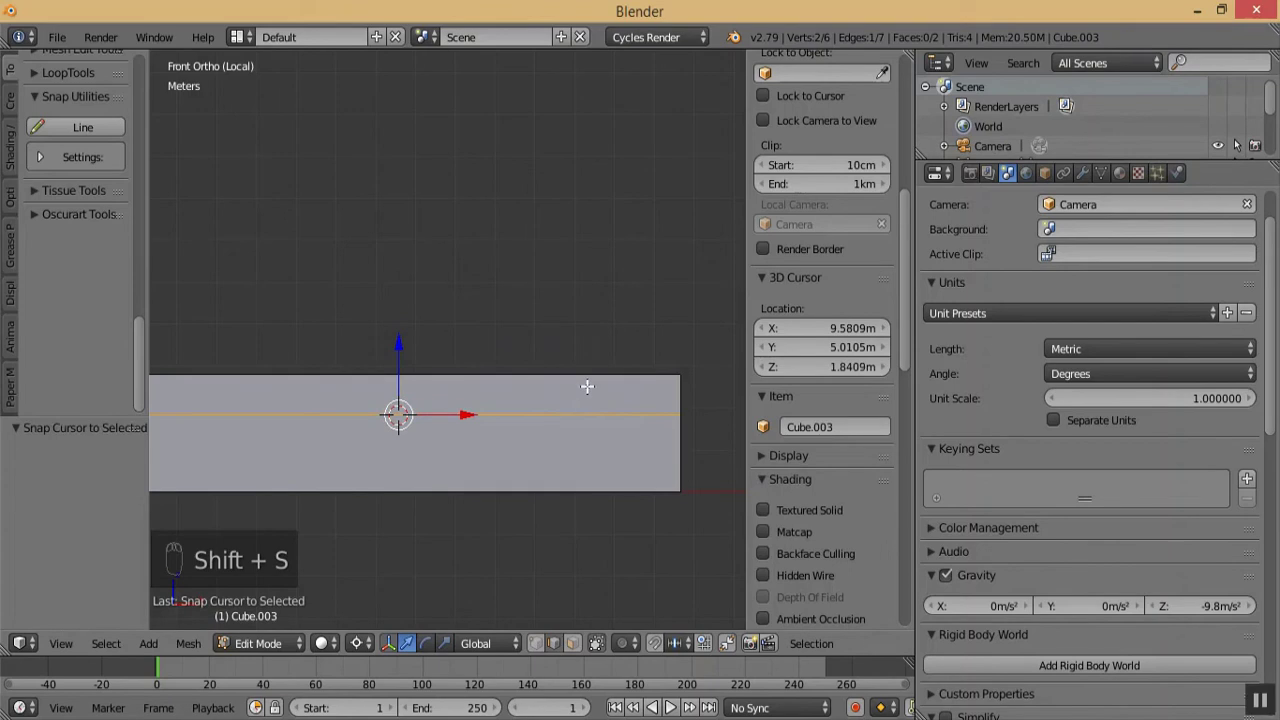
{"action": "left_click_drag", "start_coordinate": [403, 346], "coordinate": [404, 339]}
{"action": "key", "text": "shift+s"}
{"action": "left_click", "coordinate": [478, 351]}
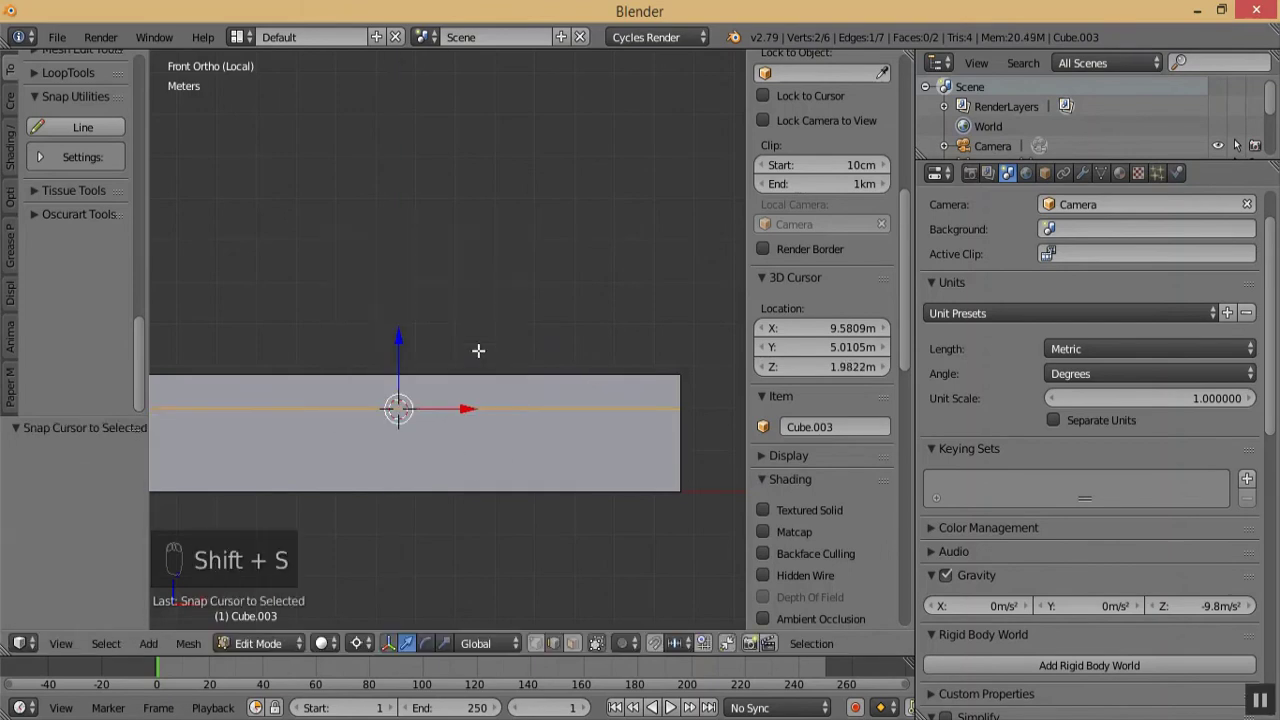
- Raise the horizontal edge about another 13.6 cm to a height of about 2.12 m and snap the 3D cursor to it
{"action": "key", "text": "KP_Subtract"}
{"action": "key", "text": "KP_Subtract"}
{"action": "key", "text": "KP_Subtract"}
{"action": "middle_click_drag", "start_coordinate": [609, 343], "coordinate": [468, 345]}
{"action": "key", "text": "KP_1"}
{"action": "left_click_drag", "start_coordinate": [461, 338], "coordinate": [460, 330]}
{"action": "key", "text": "shift+s"}
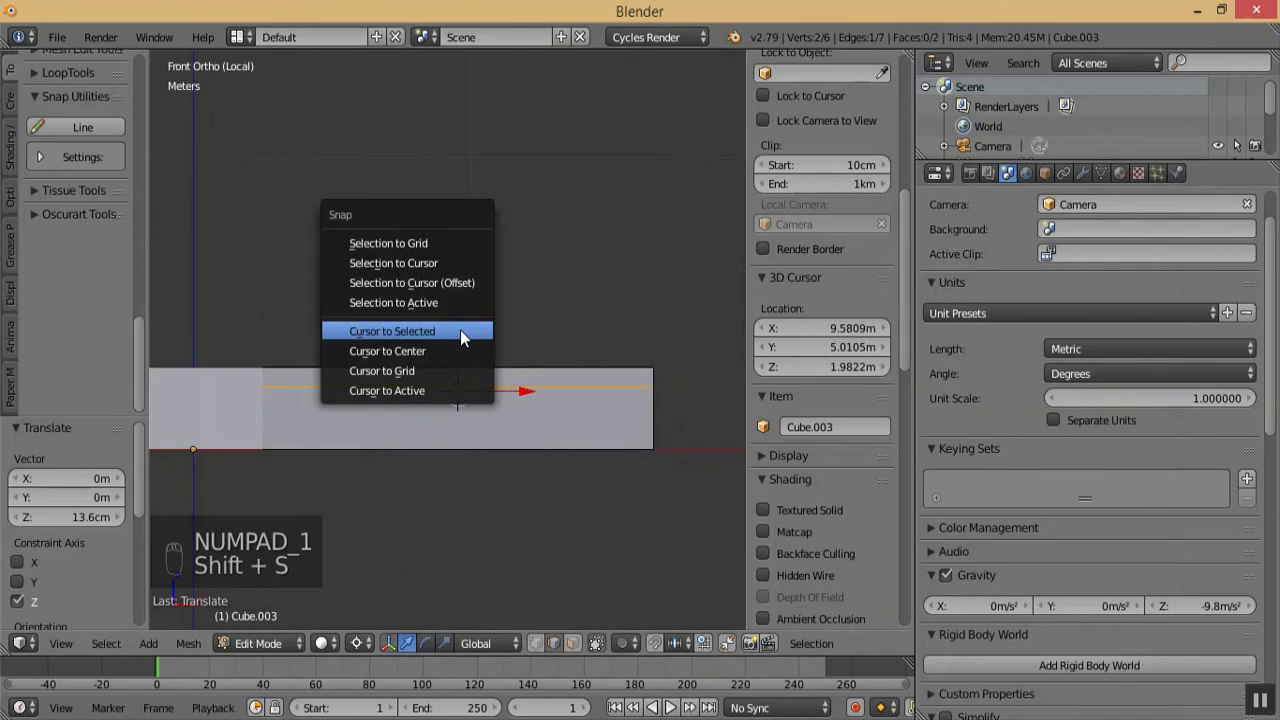
{"action": "left_click", "coordinate": [459, 331]}
- Add four evenly spaced vertical loop cuts along the long wall without sliding them
{"action": "middle_click_drag", "start_coordinate": [538, 358], "coordinate": [586, 406]}
{"action": "key", "text": "KP_Subtract"}
{"action": "key", "text": "KP_Subtract"}
{"action": "key", "text": "KP_Subtract"}
{"action": "key", "text": "KP_Add"}
{"action": "key", "text": "KP_Add"}
{"action": "key", "text": "KP_Add"}
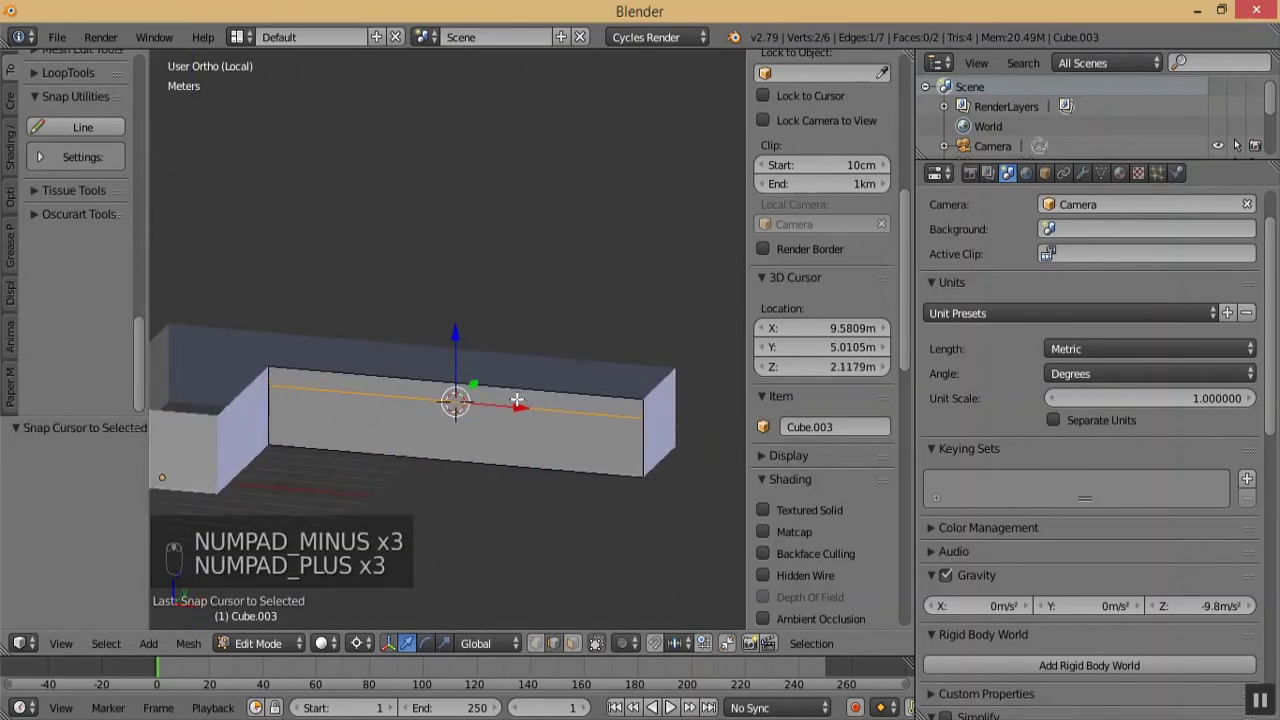
{"action": "key", "text": "KP_1"}
{"action": "key", "text": "KP_Subtract"}
{"action": "key", "text": "KP_Add"}
{"action": "key", "text": "KP_Add"}
{"action": "key", "text": "KP_Add"}
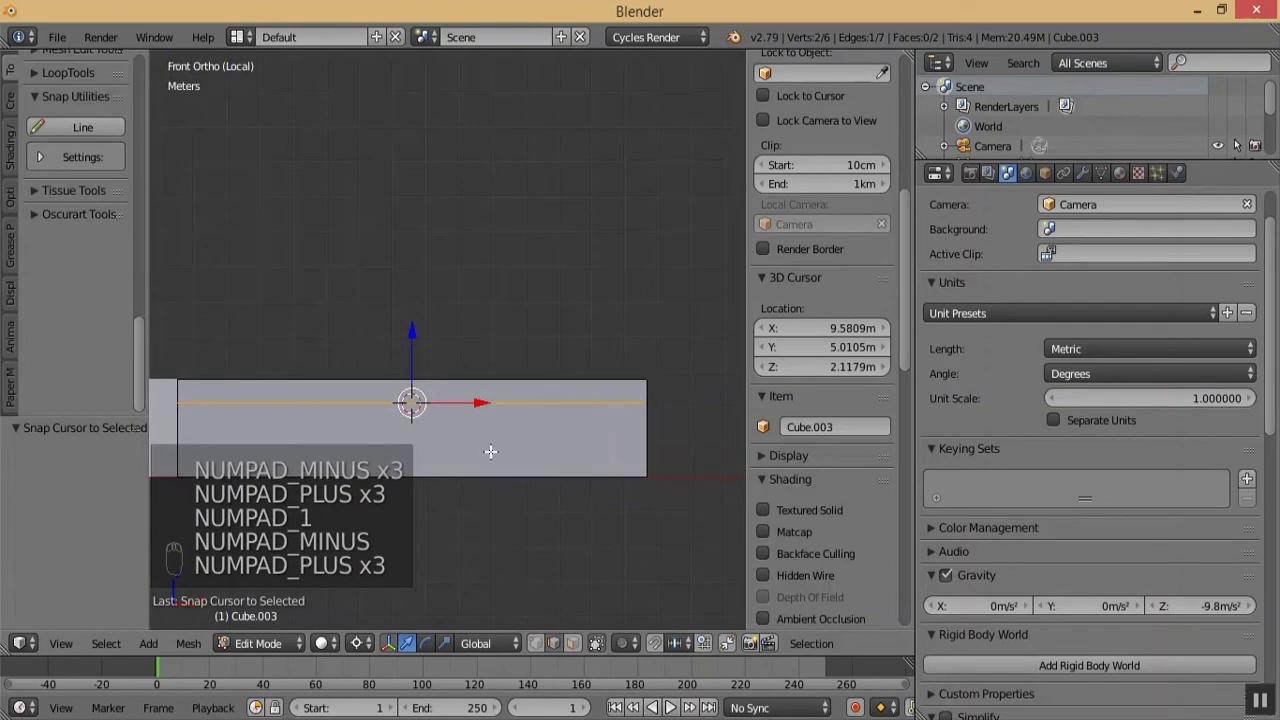
{"action": "key", "text": "ctrl+r"}
{"action": "scroll", "coordinate": [490, 452], "scroll_direction": "up", "scroll_amount": 2}
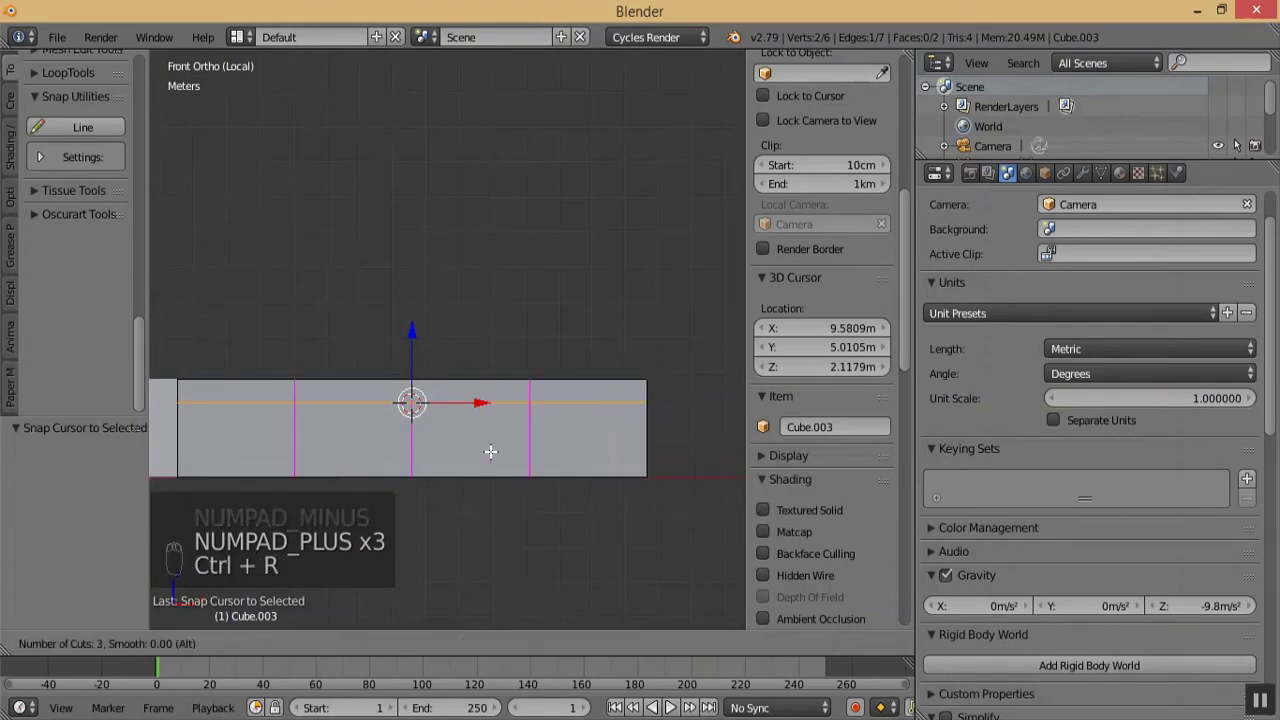
{"action": "scroll", "coordinate": [490, 452], "scroll_direction": "up", "scroll_amount": 1}
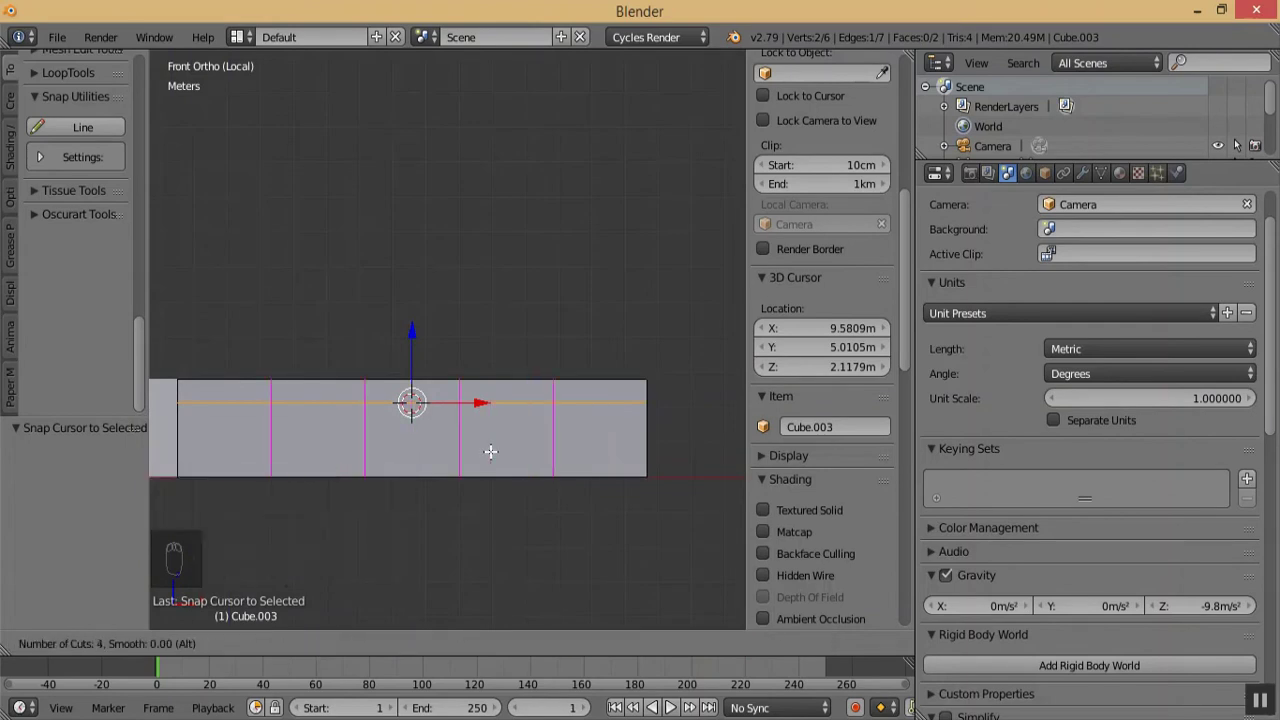
{"action": "left_click", "coordinate": [490, 452]}
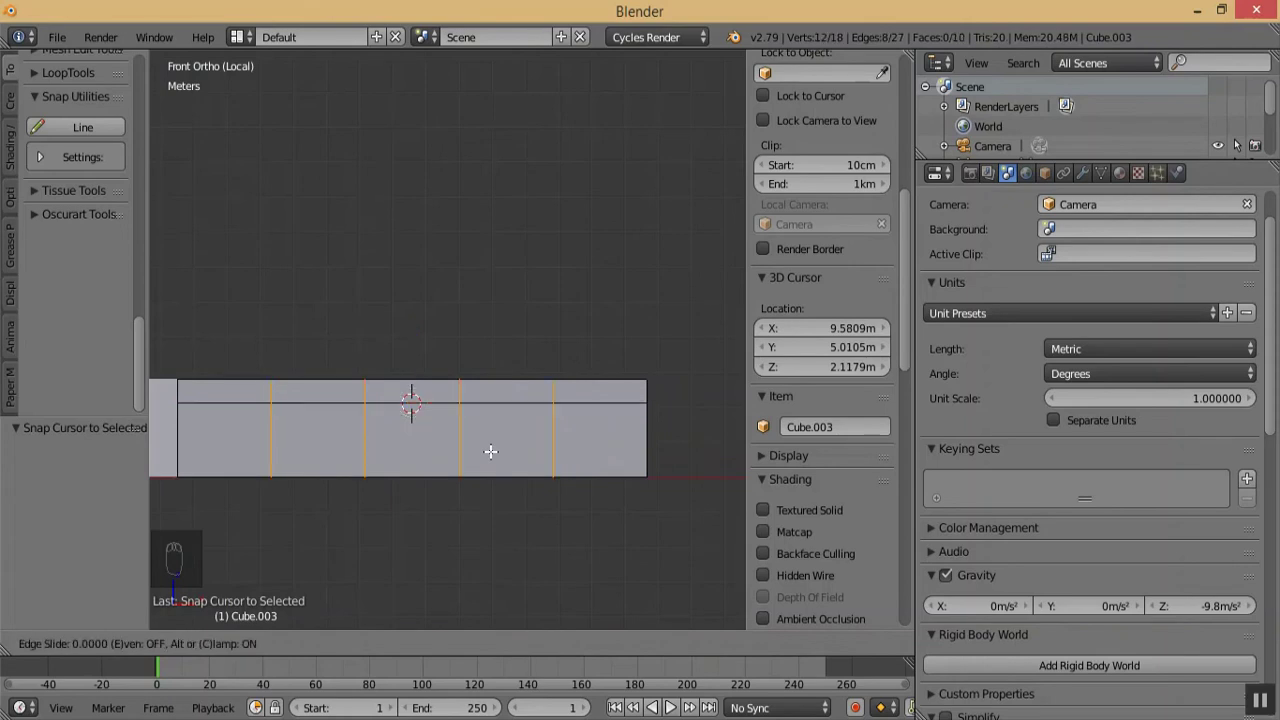
{"action": "left_click", "coordinate": [490, 452]}
- Set the pivot to Median Point and scale the two vertical loops nearest the short wing to 0.5 along X
{"action": "key", "text": "KP_Subtract"}
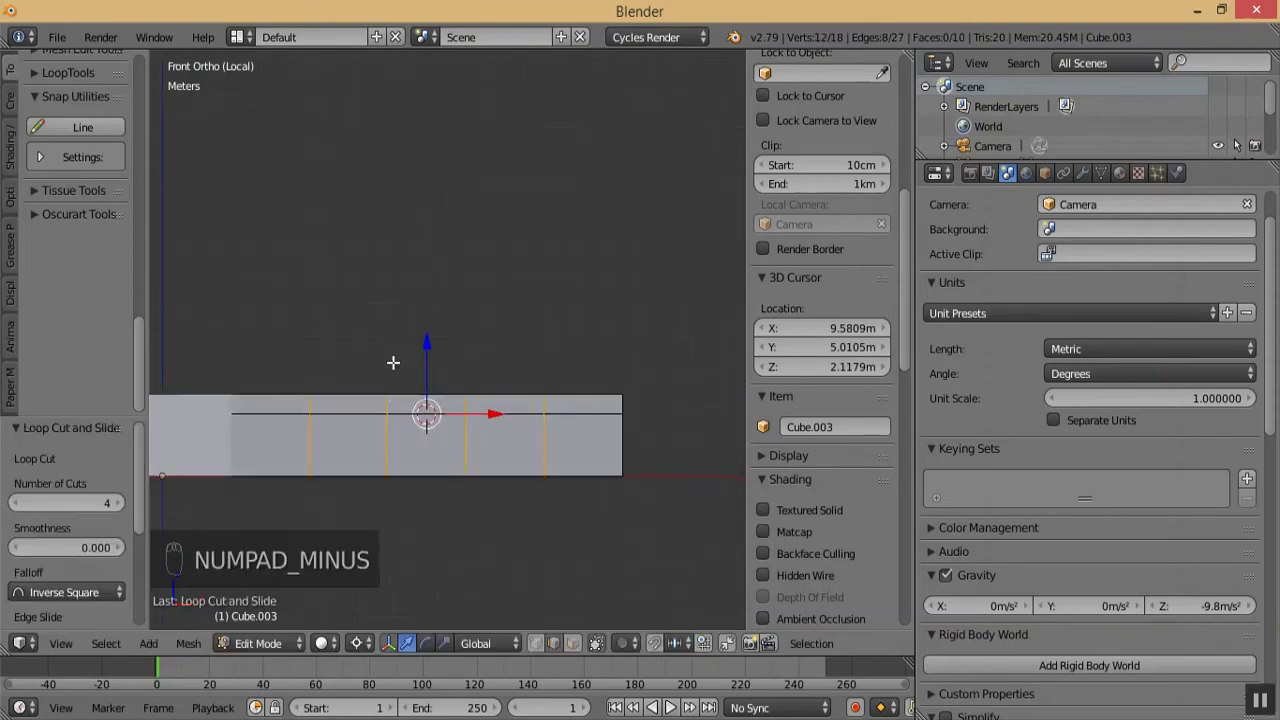
{"action": "key", "text": "KP_Add"}
{"action": "key", "text": "KP_Add"}
{"action": "key", "text": "KP_Add"}
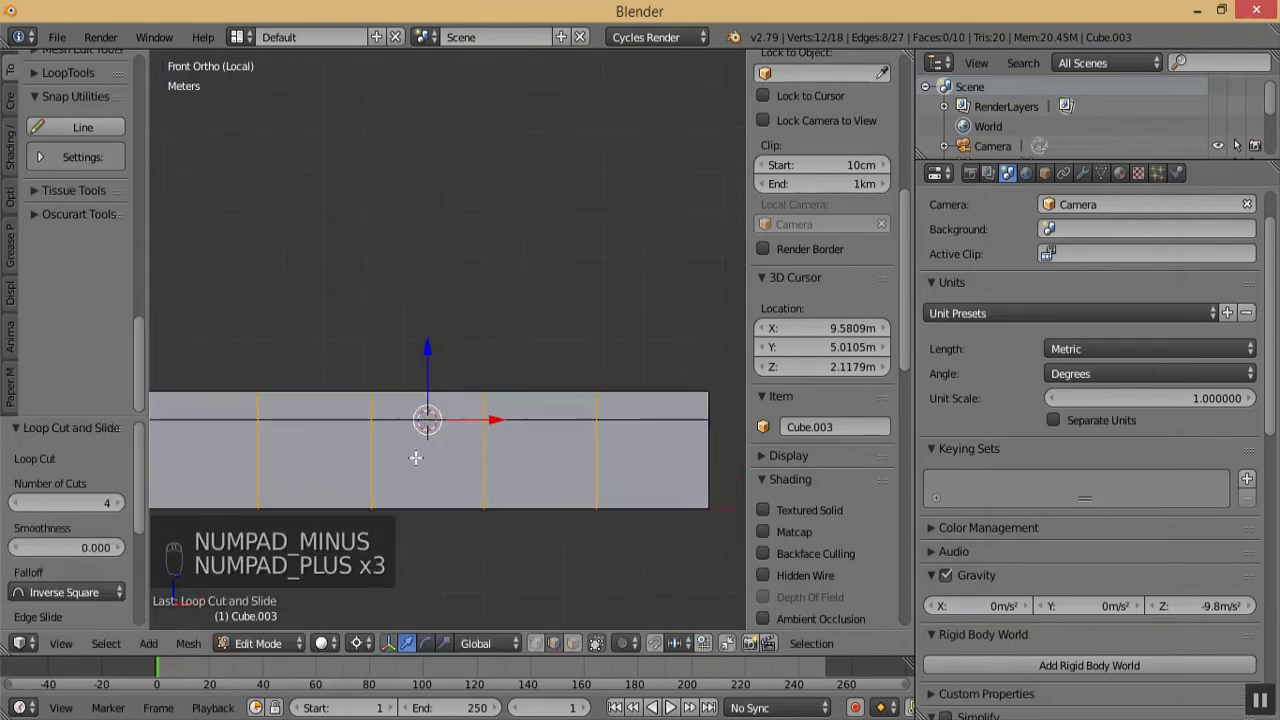
{"action": "left_click", "coordinate": [357, 643]}
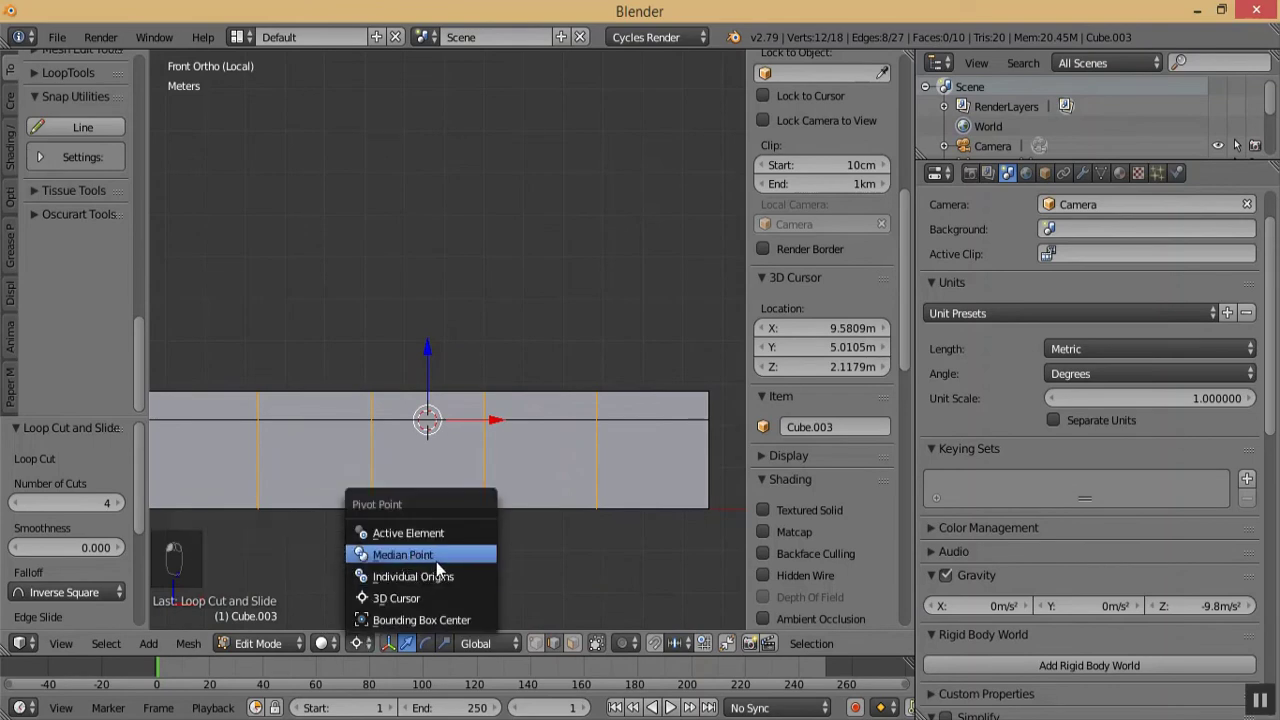
{"action": "left_click", "coordinate": [437, 574]}
{"action": "right_click", "coordinate": [372, 462], "text": "alt"}
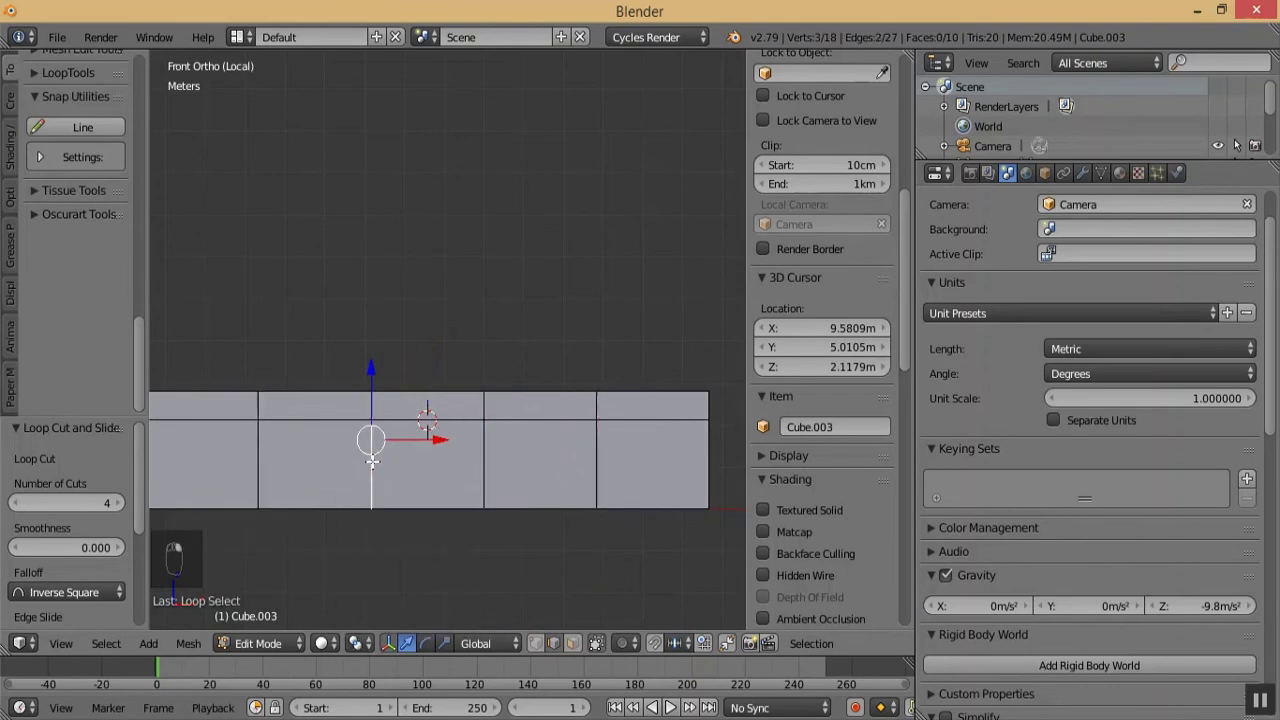
{"action": "right_click", "coordinate": [256, 449], "text": "alt+shift"}
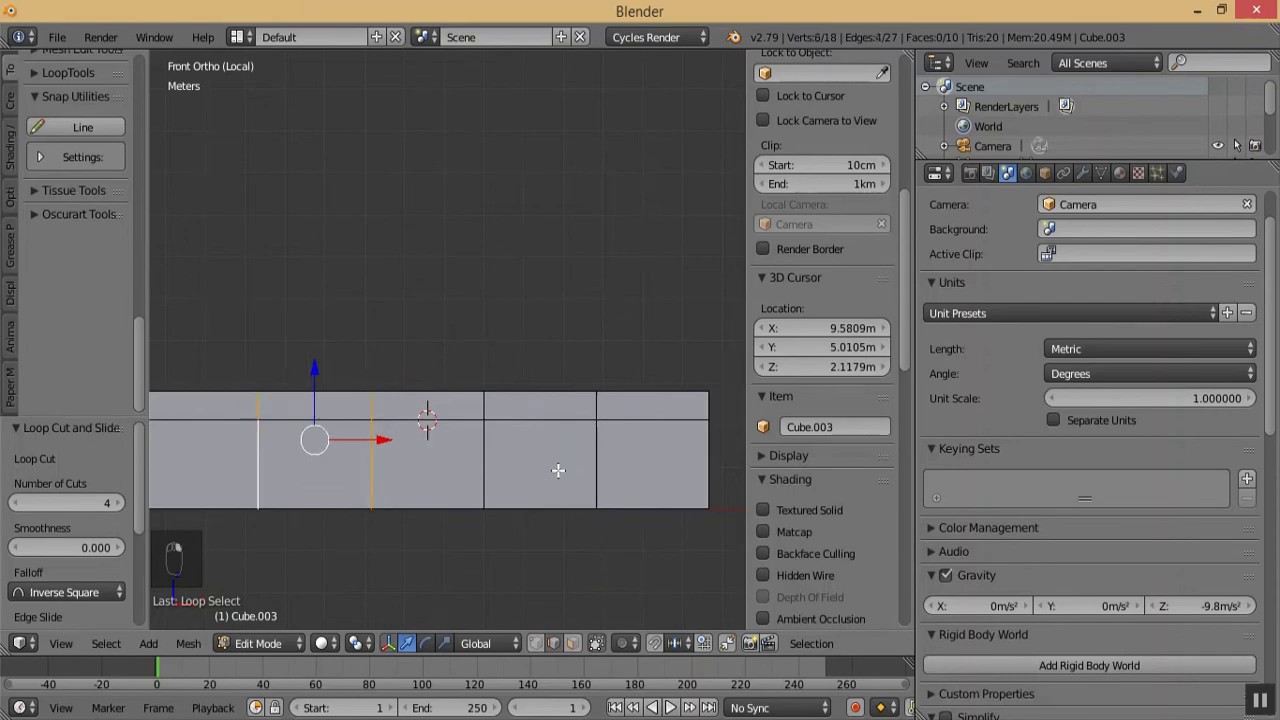
{"action": "key", "text": "s"}
{"action": "key", "text": "x"}
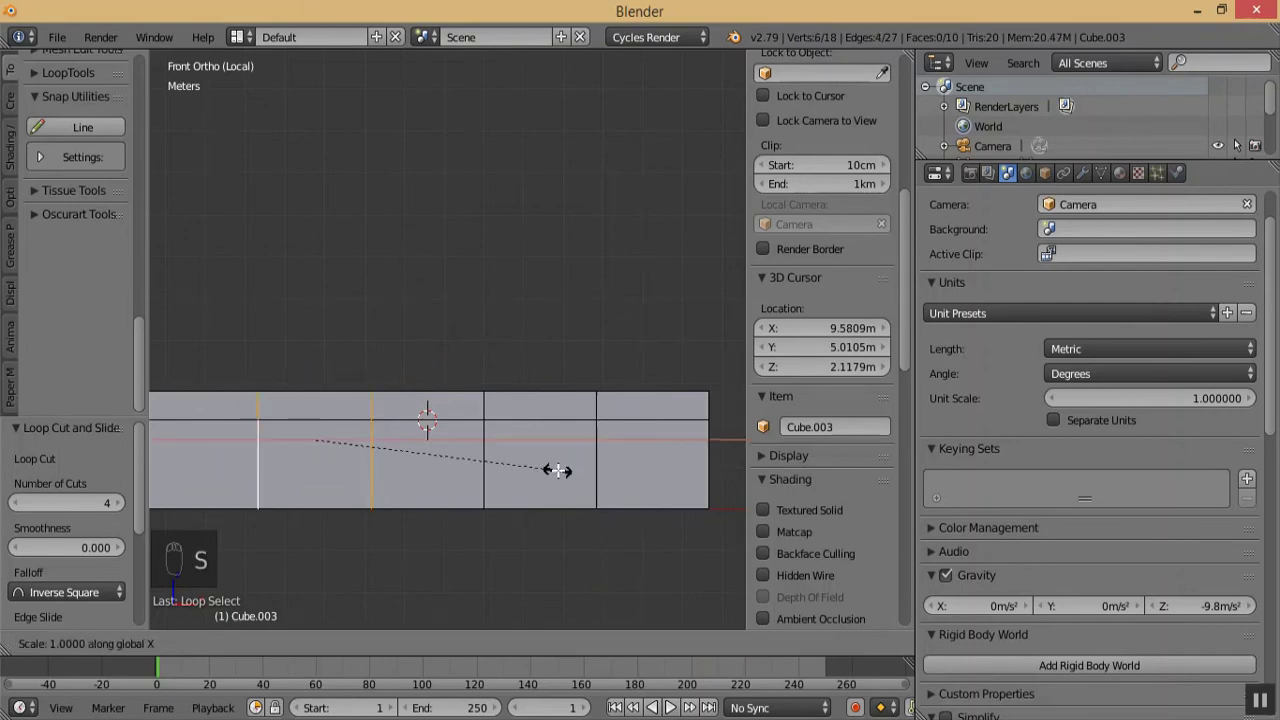
{"action": "left_click", "coordinate": [432, 457]}
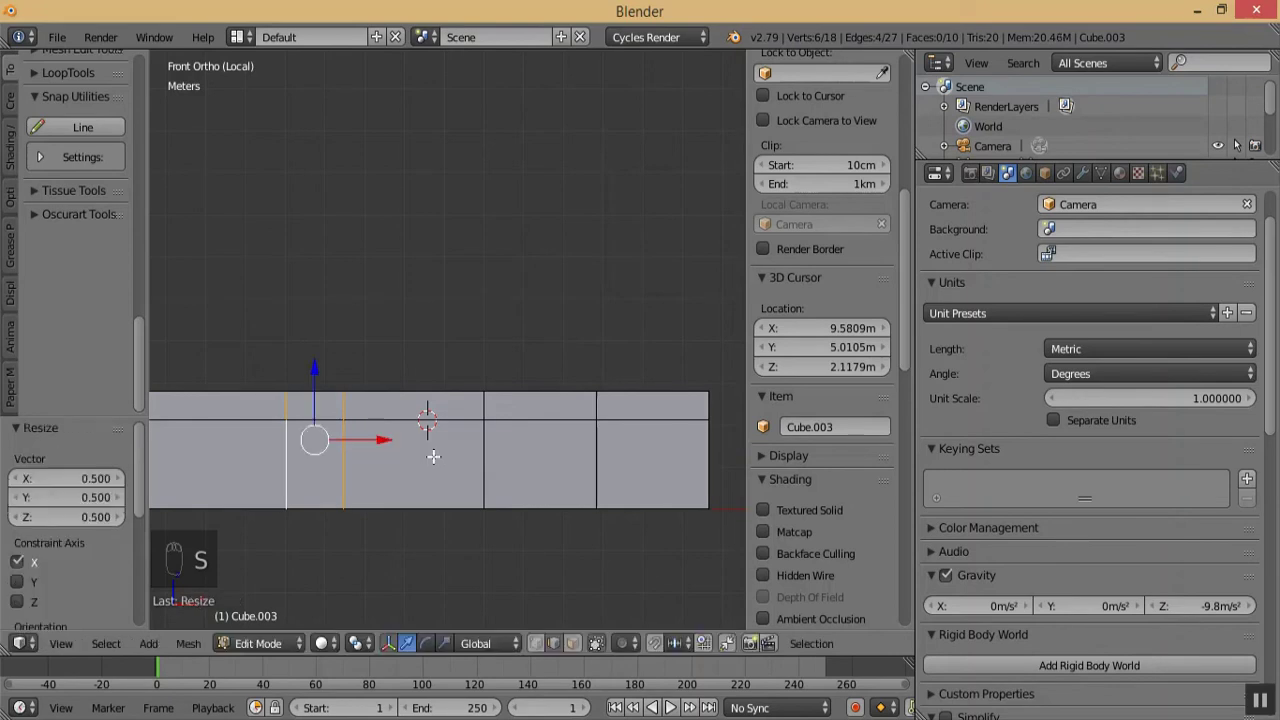
- Select the two vertical loops nearest the long wall's free end and scale them to 0.5 along X
{"action": "key", "text": "a"}
{"action": "right_click", "coordinate": [491, 454], "text": "alt"}
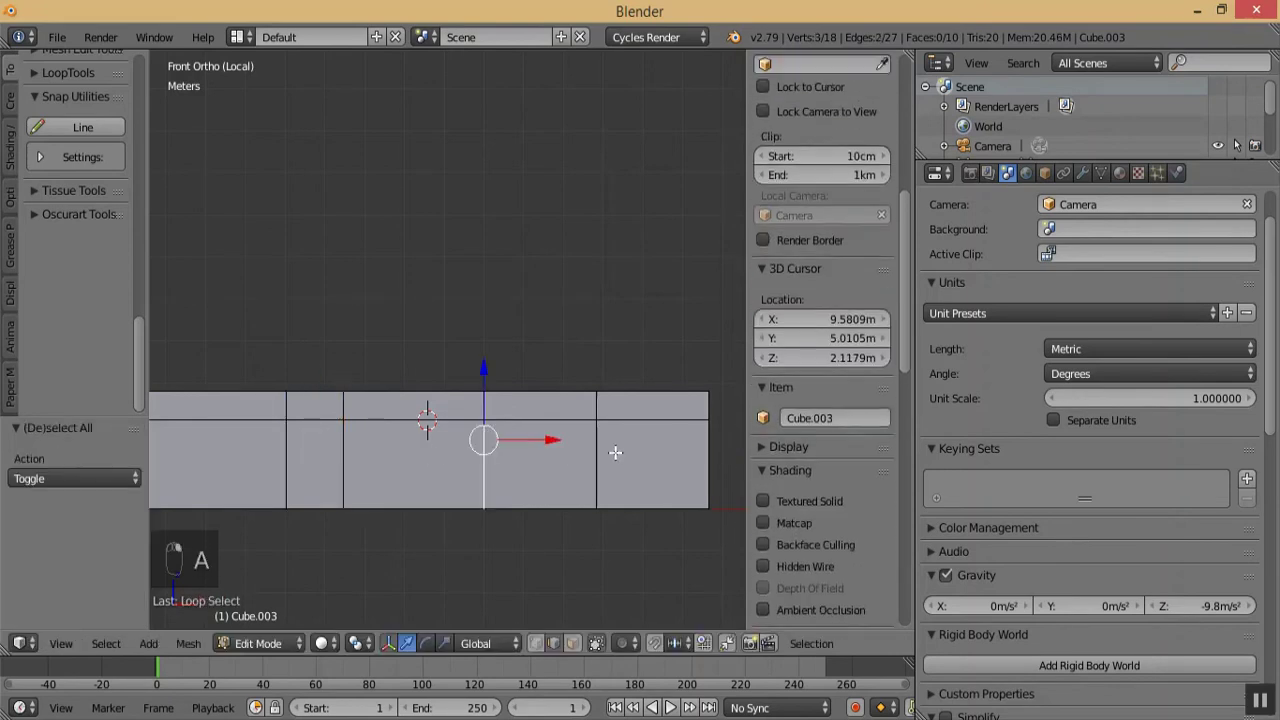
{"action": "right_click", "coordinate": [613, 449], "text": "alt+shift"}
{"action": "key", "text": "s"}
{"action": "key", "text": "x"}
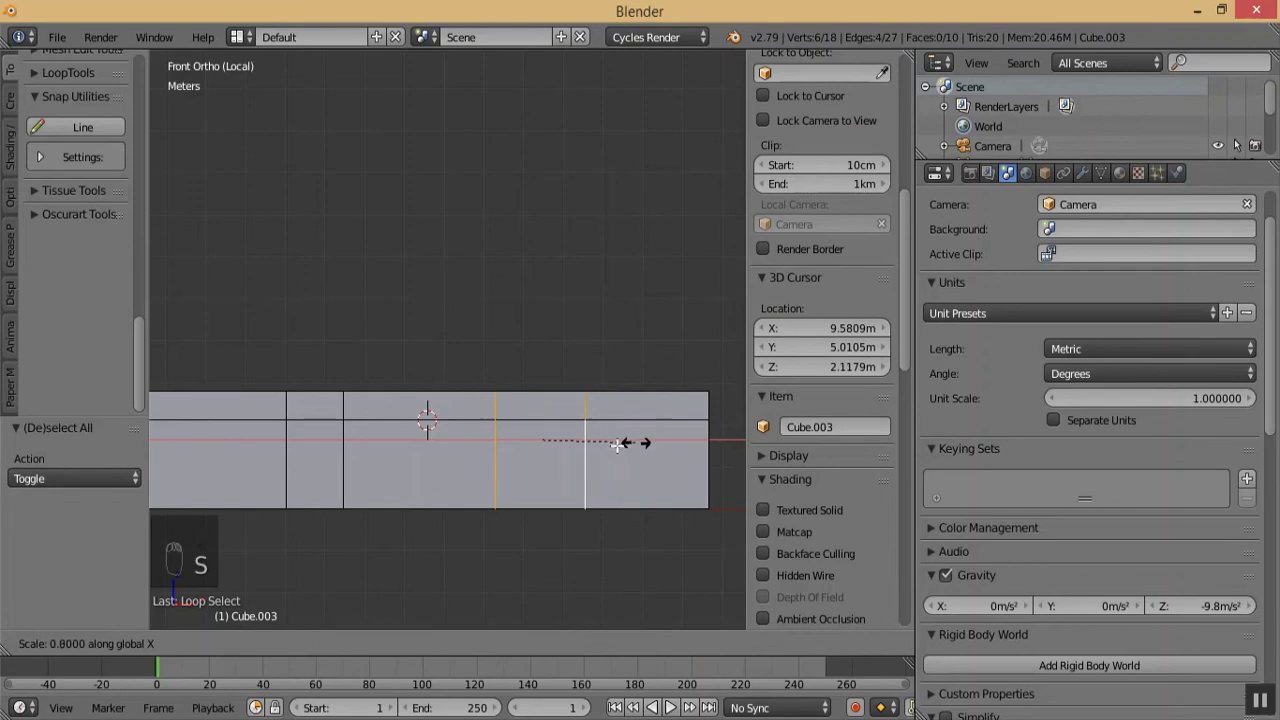
{"action": "left_click", "coordinate": [597, 445]}
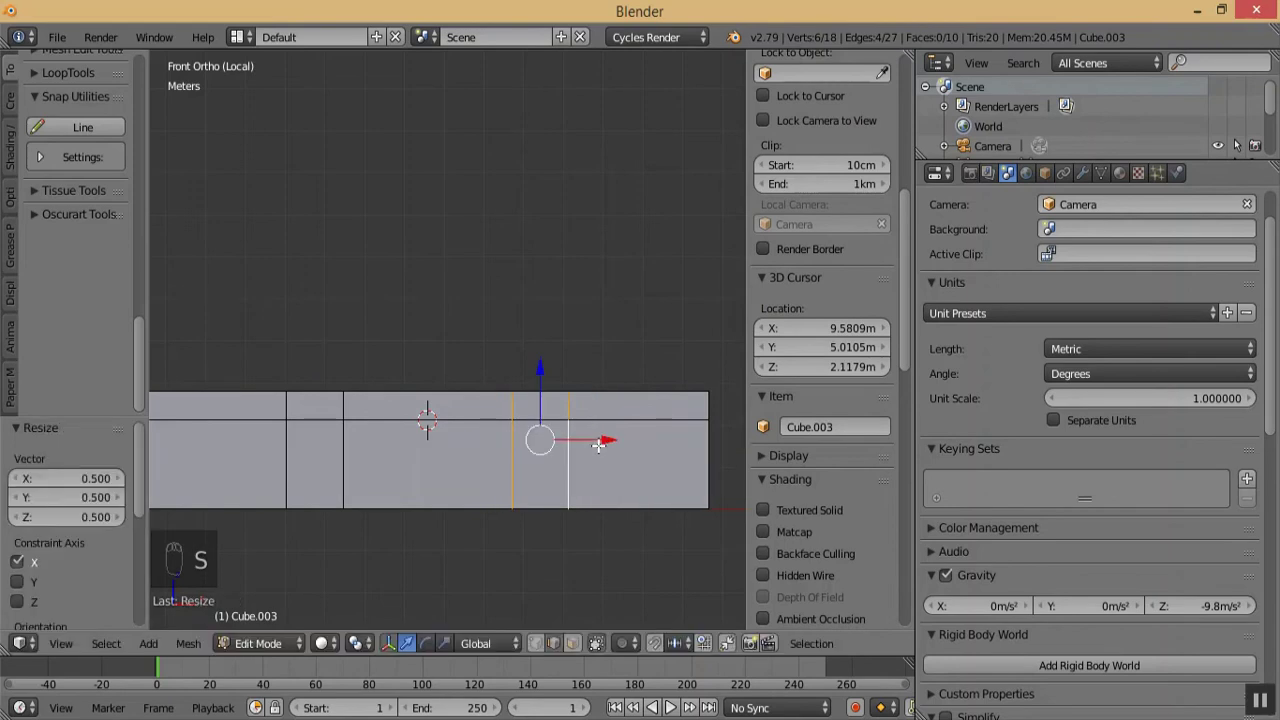
- Select the two narrow door-shaped faces below the long wall's horizontal cut and extrude them about 35.2 cm inward
{"action": "key", "text": "KP_Subtract"}
{"action": "key", "text": "KP_Subtract"}
{"action": "key", "text": "KP_Subtract"}
{"action": "key", "text": "KP_Subtract"}
{"action": "middle_click_drag", "start_coordinate": [580, 408], "coordinate": [551, 509]}
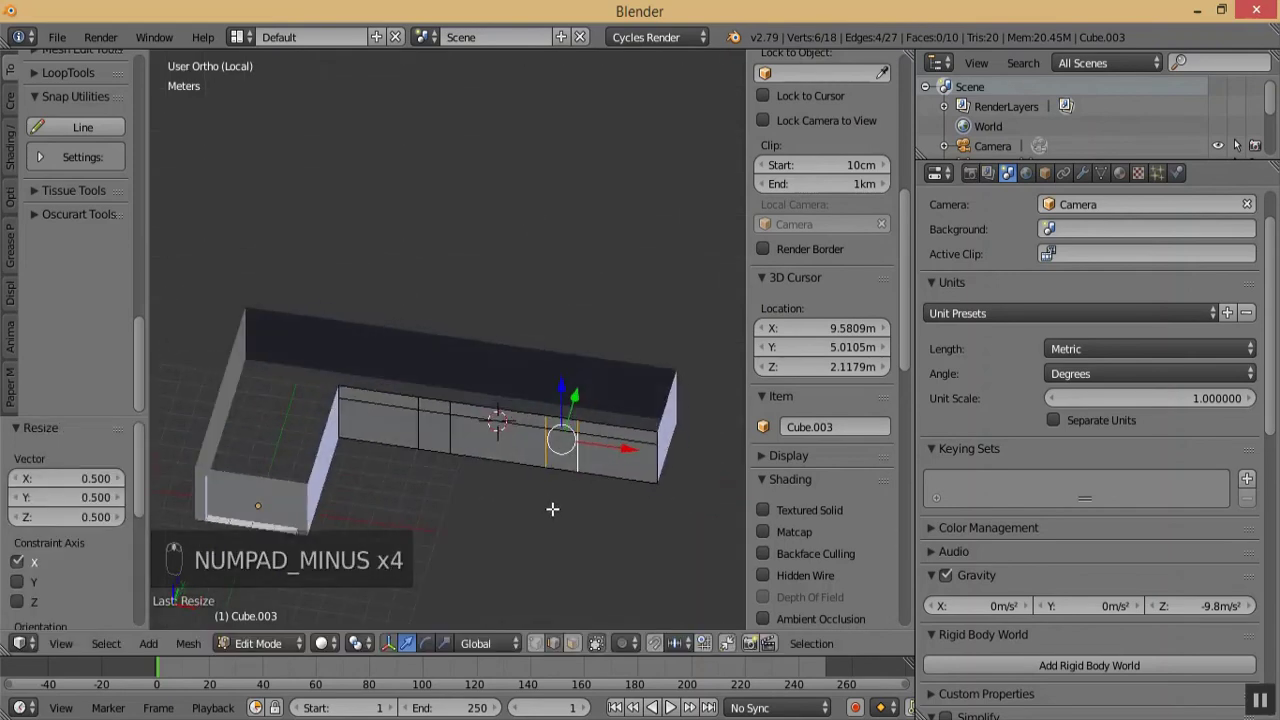
{"action": "key", "text": "KP_1"}
{"action": "key", "text": "KP_Subtract"}
{"action": "middle_click_drag", "start_coordinate": [531, 449], "coordinate": [517, 537]}
{"action": "mouse_move", "coordinate": [526, 483]}
{"action": "middle_mouse_down"}
{"action": "mouse_move", "coordinate": [471, 460]}
{"action": "mouse_move", "coordinate": [534, 481]}
{"action": "middle_mouse_up"}
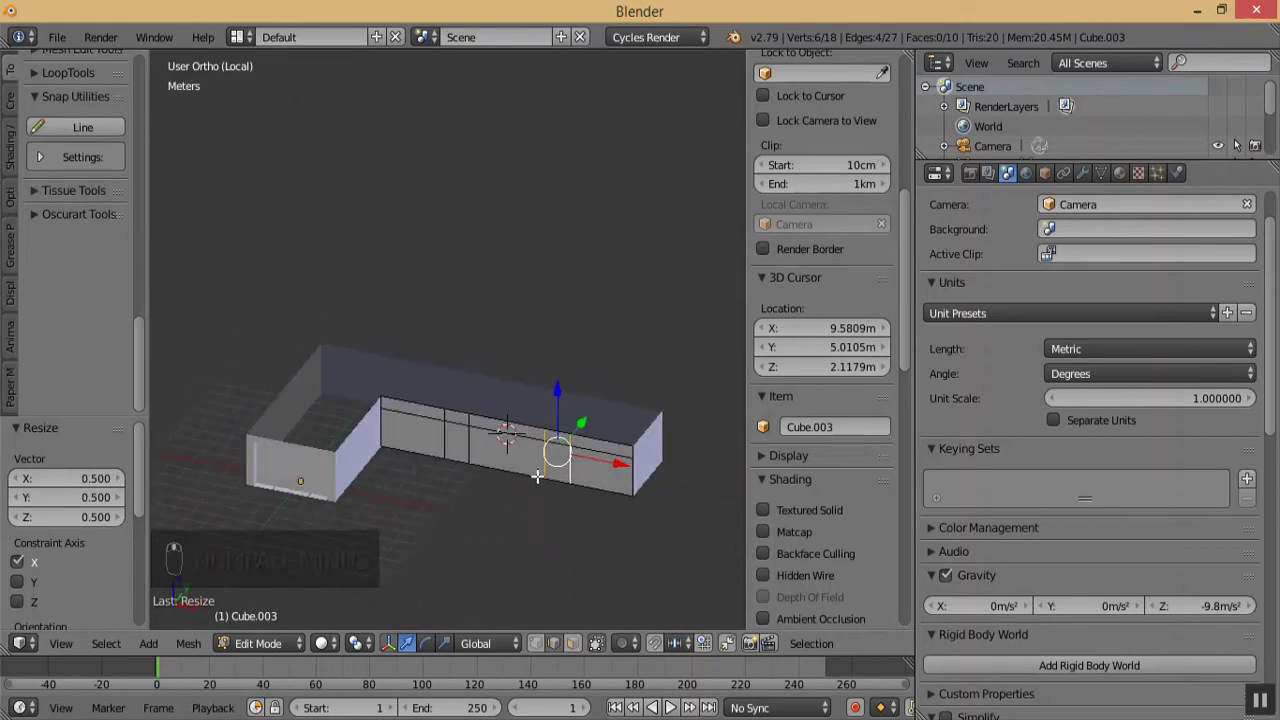
{"action": "left_click", "coordinate": [574, 643]}
{"action": "left_click", "coordinate": [448, 440]}
{"action": "left_click", "coordinate": [448, 440], "text": "shift"}
{"action": "key", "text": "KP_Add"}
{"action": "key", "text": "KP_Add"}
{"action": "key", "text": "KP_Add"}
{"action": "key", "text": "KP_Add"}
{"action": "key", "text": "KP_Add"}
{"action": "key", "text": "KP_Add"}
{"action": "key", "text": "KP_Add"}
{"action": "key", "text": "KP_Add"}
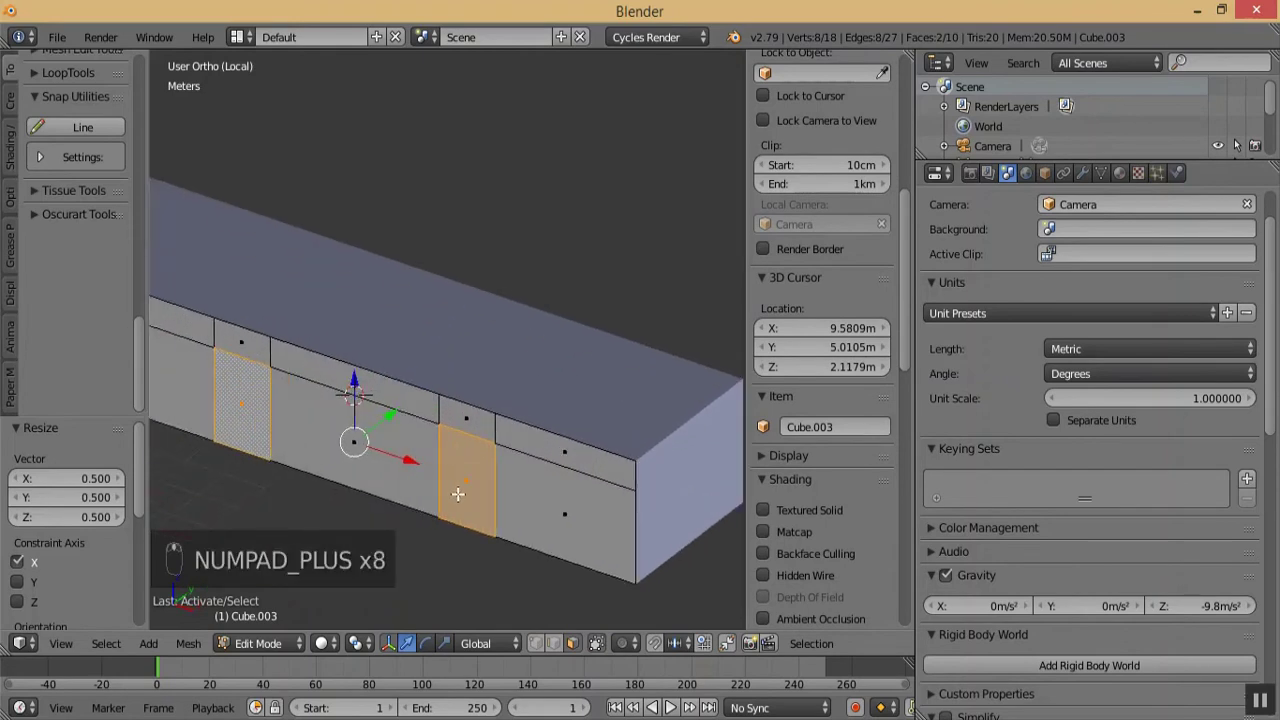
{"action": "key", "text": "e"}
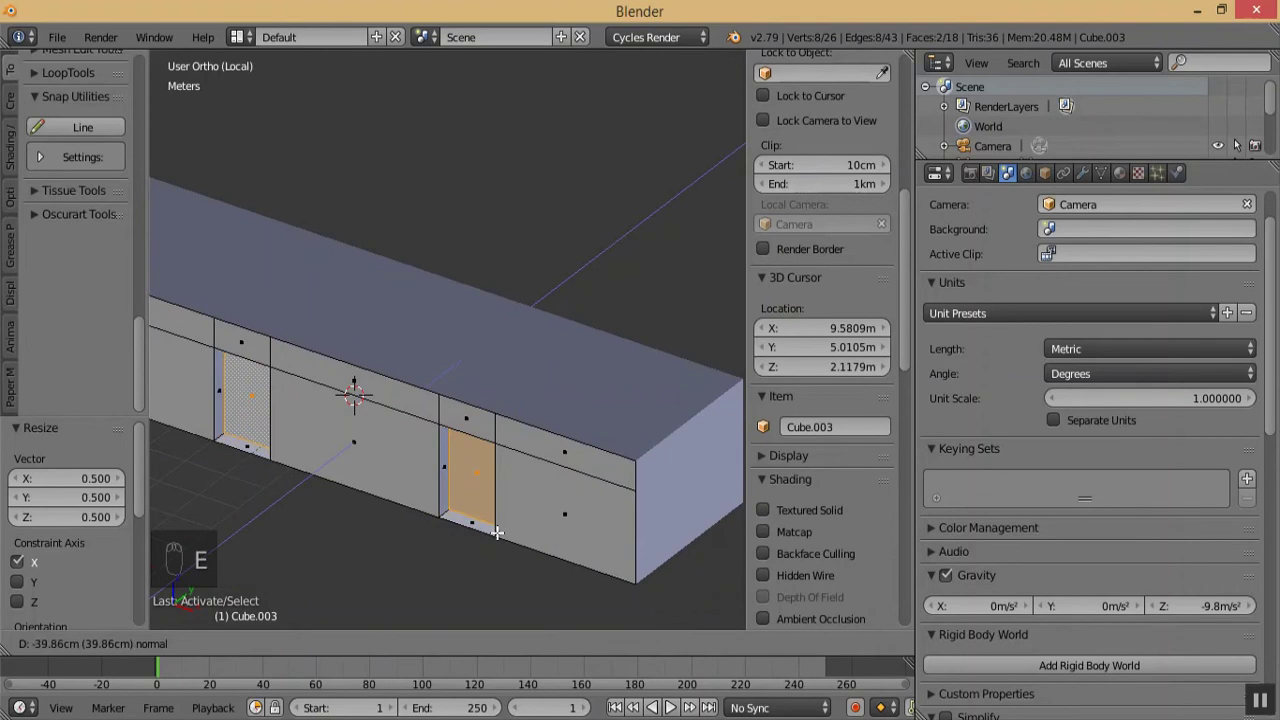
{"action": "left_click", "coordinate": [500, 531]}
- Return to Object Mode and leave the local view to show the lower storey together with the whole house
{"action": "left_click", "coordinate": [263, 645]}
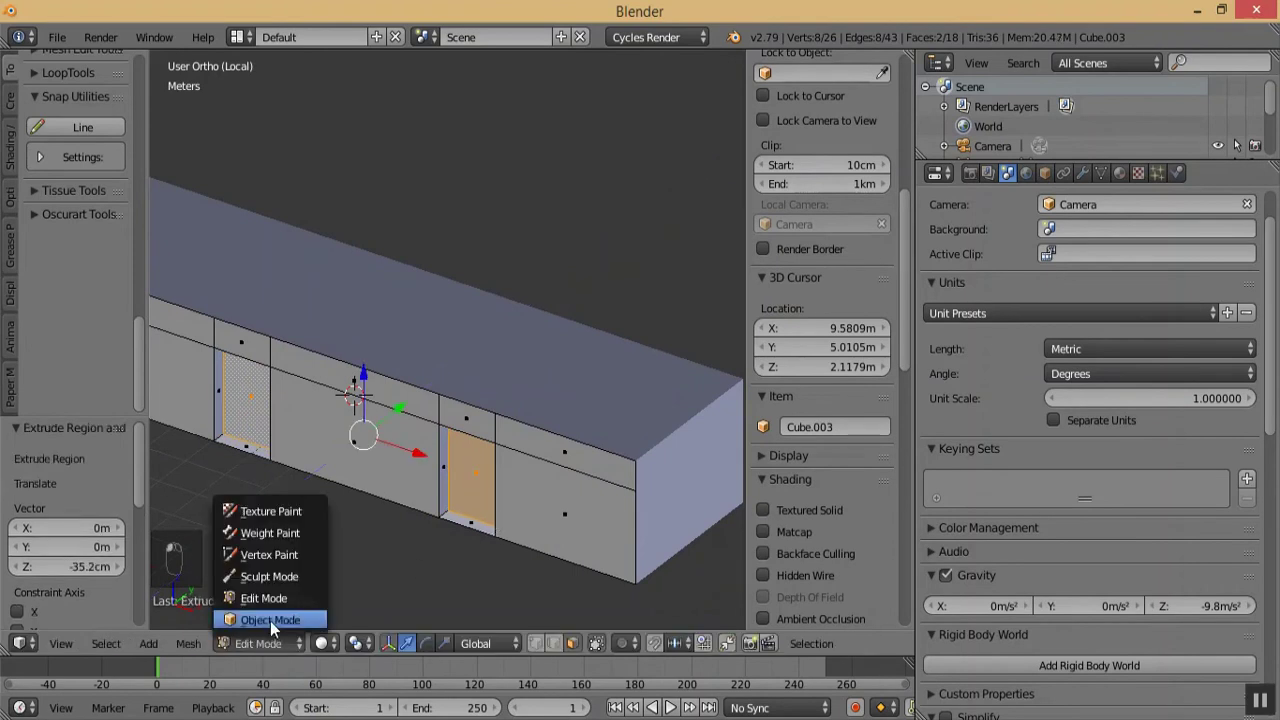
{"action": "left_click", "coordinate": [270, 622]}
{"action": "key", "text": "KP_Subtract"}
{"action": "key", "text": "KP_Subtract"}
{"action": "key", "text": "KP_Subtract"}
{"action": "key", "text": "KP_Subtract"}
{"action": "key", "text": "KP_Subtract"}
{"action": "key", "text": "KP_Subtract"}
{"action": "key", "text": "KP_Subtract"}
{"action": "key", "text": "KP_Subtract"}
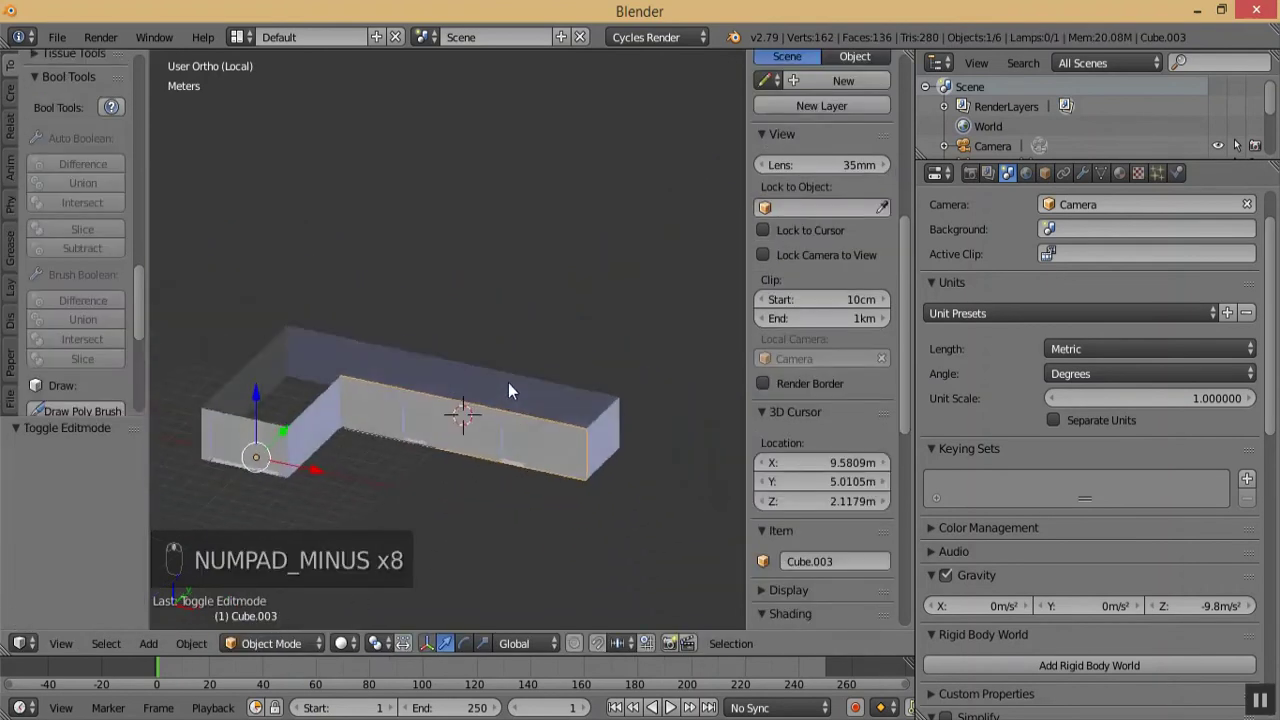
{"action": "key", "text": "KP_Divide"}
{"action": "key", "text": "KP_Subtract"}
{"action": "key", "text": "KP_Subtract"}
{"action": "key", "text": "KP_Subtract"}
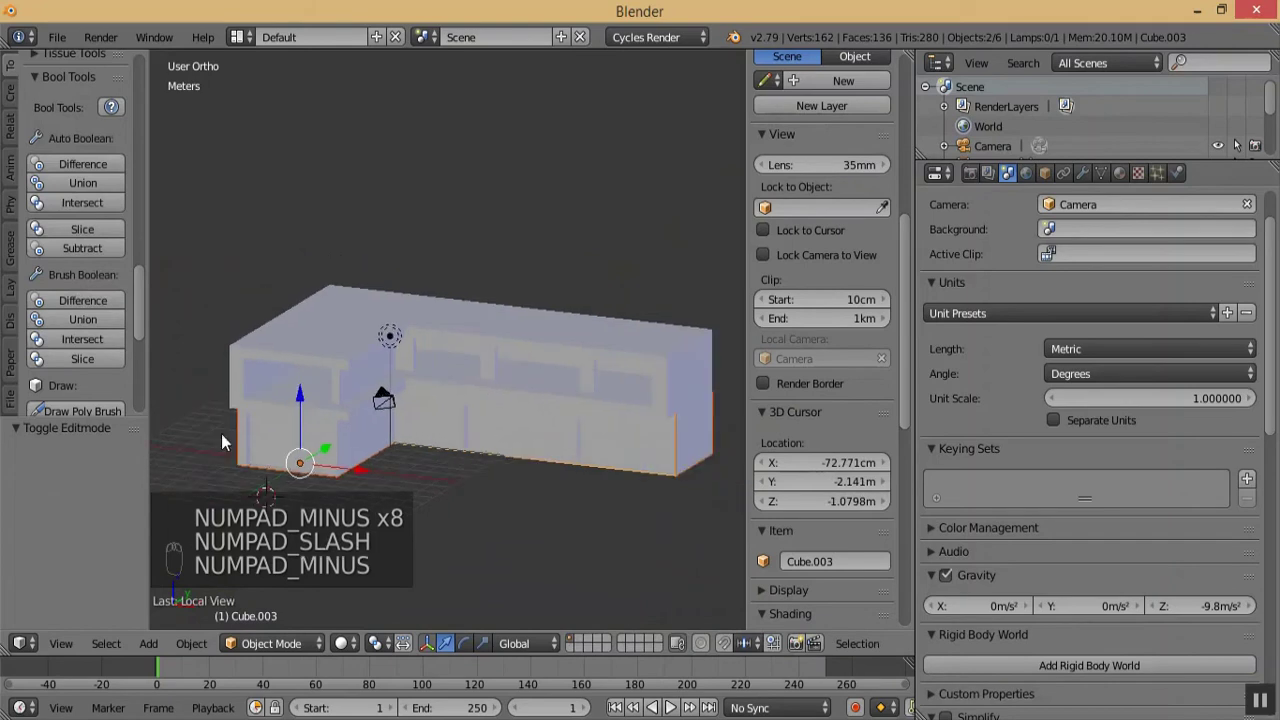
- Select the upper storey's recessed window-band object and switch it to Edit Mode
{"action": "key", "text": "KP_Add"}
{"action": "key", "text": "KP_Add"}
{"action": "key", "text": "KP_Add"}
{"action": "key", "text": "a"}
{"action": "key", "text": "a"}
{"action": "key", "text": "a"}
{"action": "key", "text": "a"}
{"action": "mouse_move", "coordinate": [519, 382]}
{"action": "middle_mouse_down"}
{"action": "mouse_move", "coordinate": [460, 317]}
{"action": "mouse_move", "coordinate": [510, 375]}
{"action": "mouse_move", "coordinate": [531, 364]}
{"action": "middle_mouse_up"}
{"action": "right_click", "coordinate": [522, 388]}
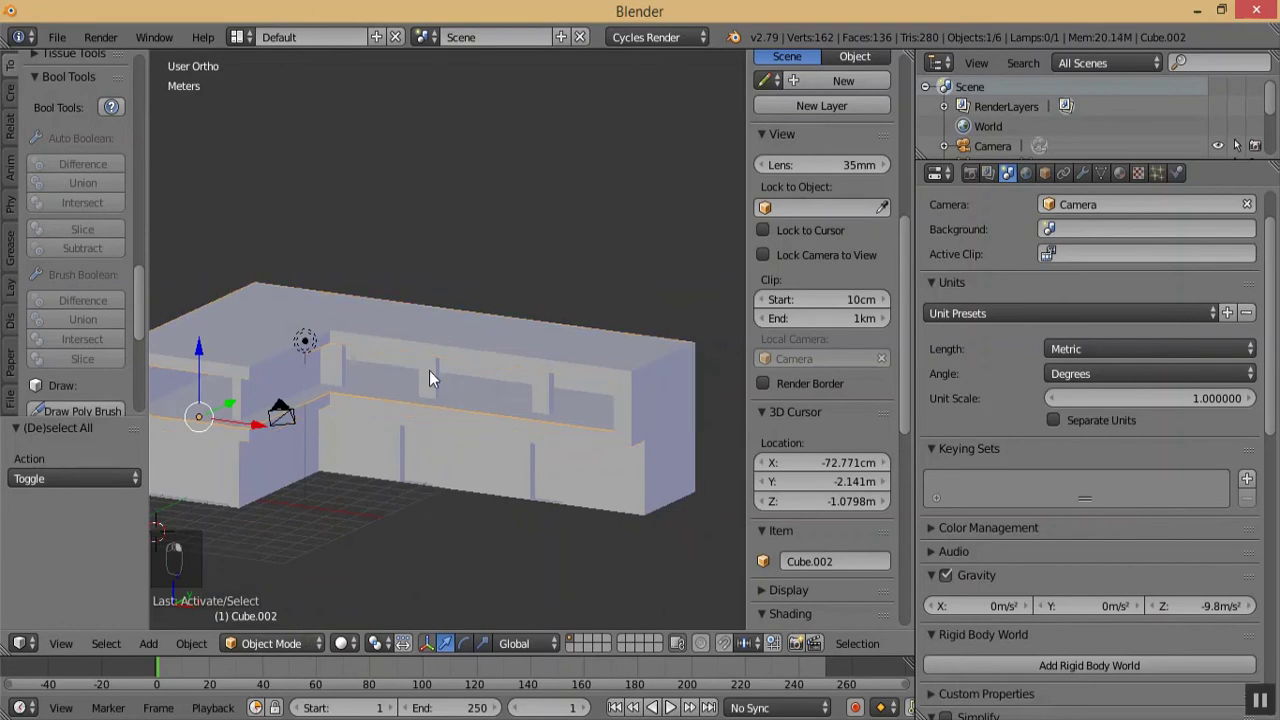
{"action": "left_click", "coordinate": [300, 643]}
{"action": "left_click", "coordinate": [286, 593]}
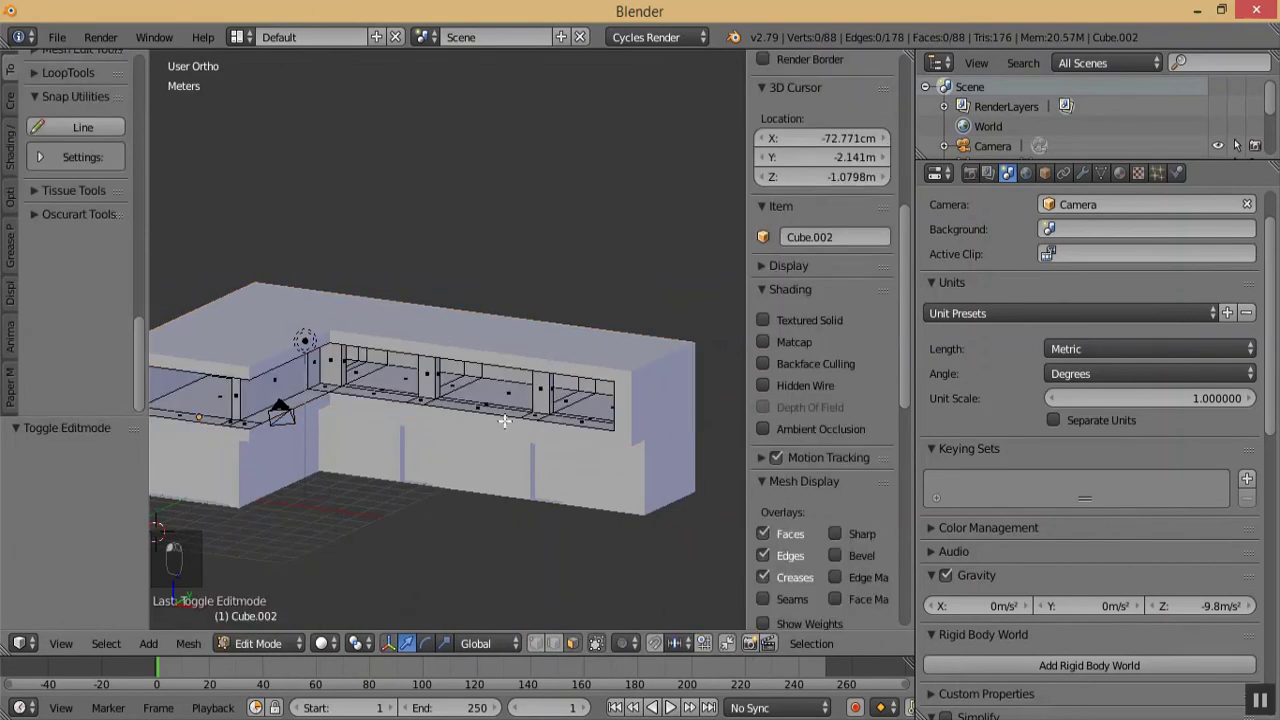
- Select the narrow sill face inside the upper opening nearest the long wall's free end and snap the 3D cursor to it
{"action": "key", "text": "n"}
{"action": "key", "text": "KP_Subtract"}
{"action": "key", "text": "KP_Subtract"}
{"action": "key", "text": "KP_Subtract"}
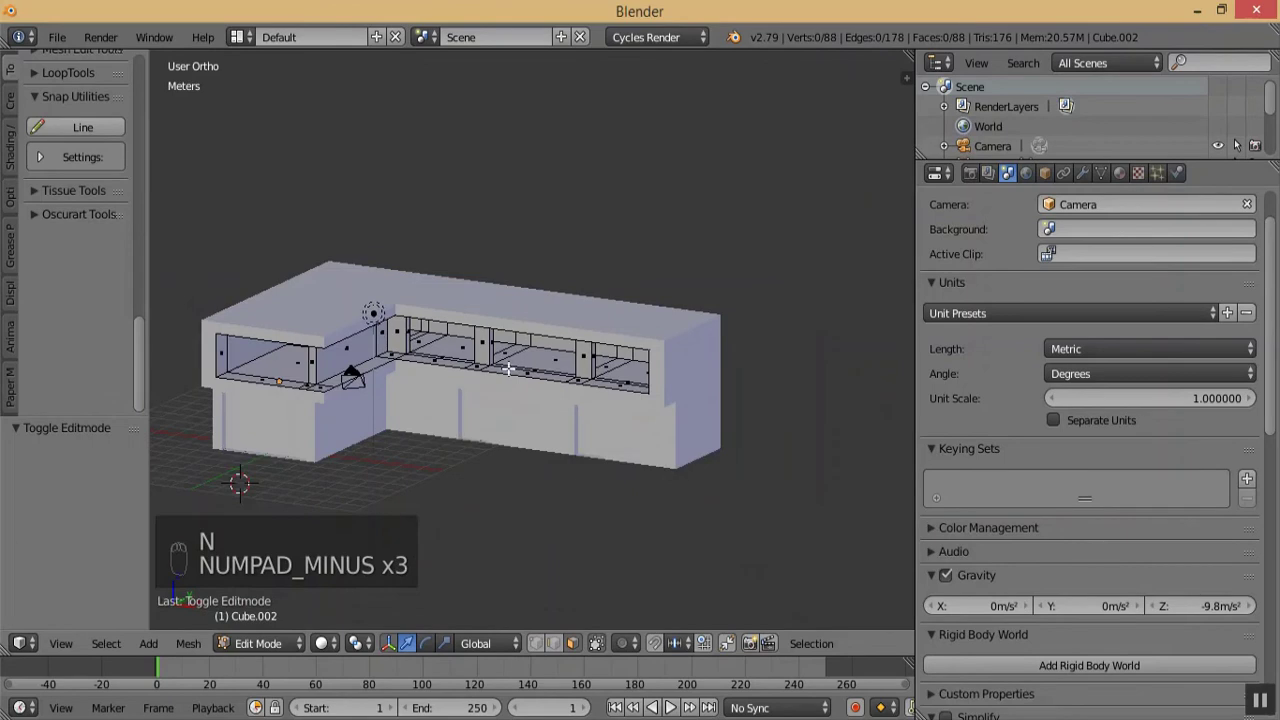
{"action": "key", "text": "KP_Add"}
{"action": "key", "text": "KP_Add"}
{"action": "key", "text": "KP_Add"}
{"action": "key", "text": "KP_Add"}
{"action": "key", "text": "KP_Add"}
{"action": "key", "text": "KP_Add"}
{"action": "key", "text": "KP_Add"}
{"action": "key", "text": "KP_Add"}
{"action": "key", "text": "KP_Add"}
{"action": "right_click", "coordinate": [619, 370]}
{"action": "key", "text": "KP_1"}
{"action": "key", "text": "KP_Subtract"}
{"action": "key", "text": "KP_Subtract"}
{"action": "key", "text": "KP_Subtract"}
{"action": "key", "text": "KP_Subtract"}
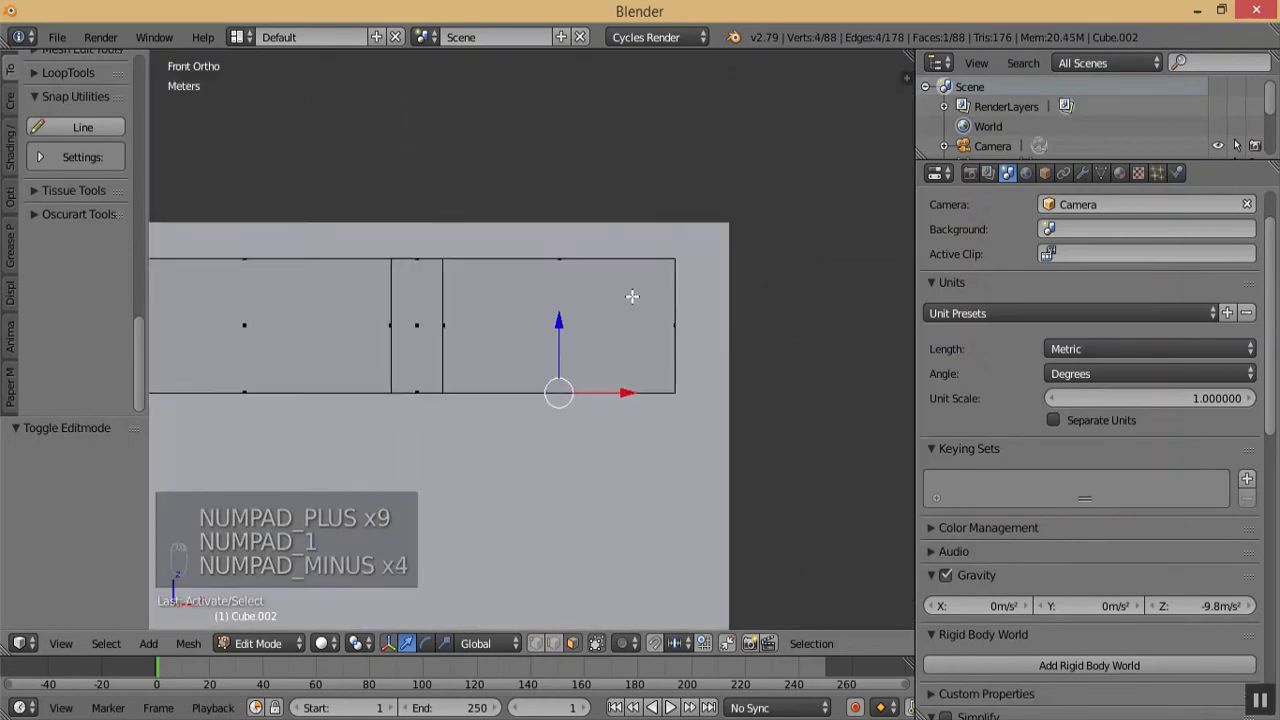
{"action": "key", "text": "KP_Add"}
{"action": "key", "text": "KP_Add"}
{"action": "key", "text": "KP_Add"}
{"action": "middle_click_drag", "start_coordinate": [605, 363], "coordinate": [595, 385]}
{"action": "key", "text": "shift+s"}
{"action": "left_click", "coordinate": [597, 384]}
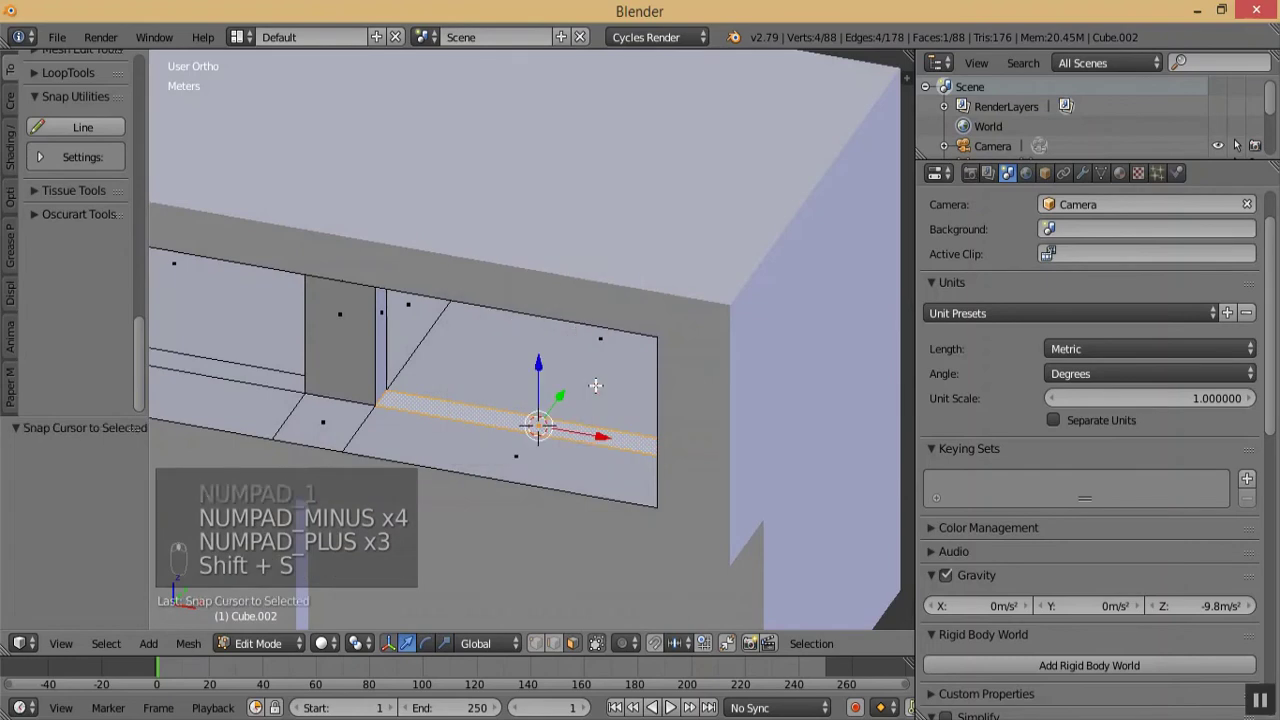
- Return to Object Mode and add an Archimesh panel window at the 3D cursor
{"action": "left_click", "coordinate": [290, 643]}
{"action": "left_click", "coordinate": [287, 616]}
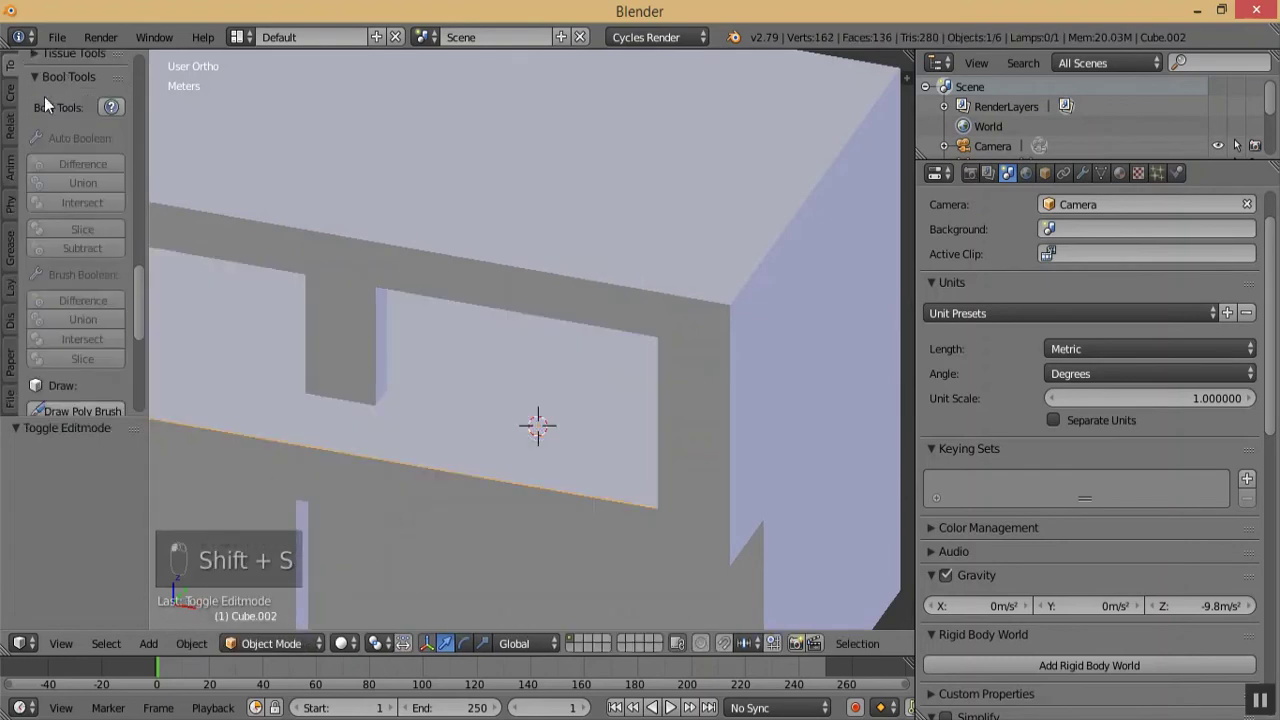
{"action": "left_click", "coordinate": [12, 92]}
{"action": "left_click_drag", "start_coordinate": [145, 124], "coordinate": [129, 261]}
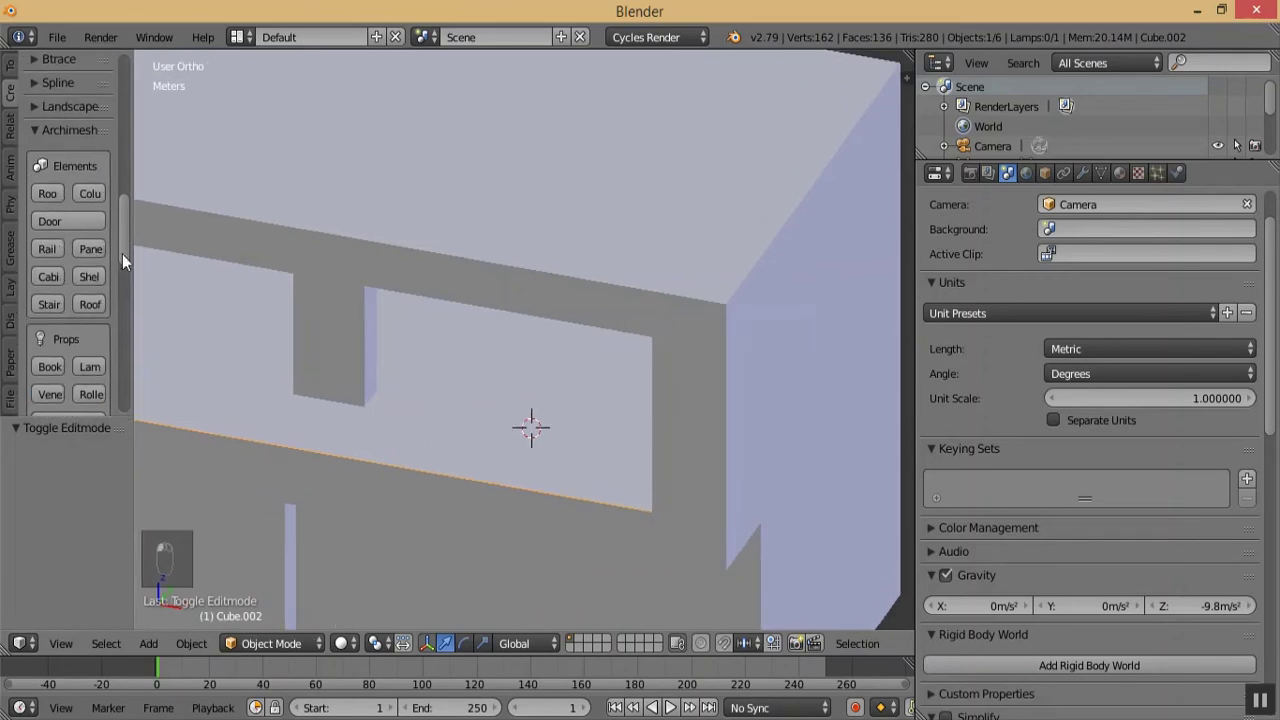
{"action": "left_click", "coordinate": [99, 247]}
- Switch to the front view and show the house and the new window in wireframe
{"action": "key", "text": "KP_1"}
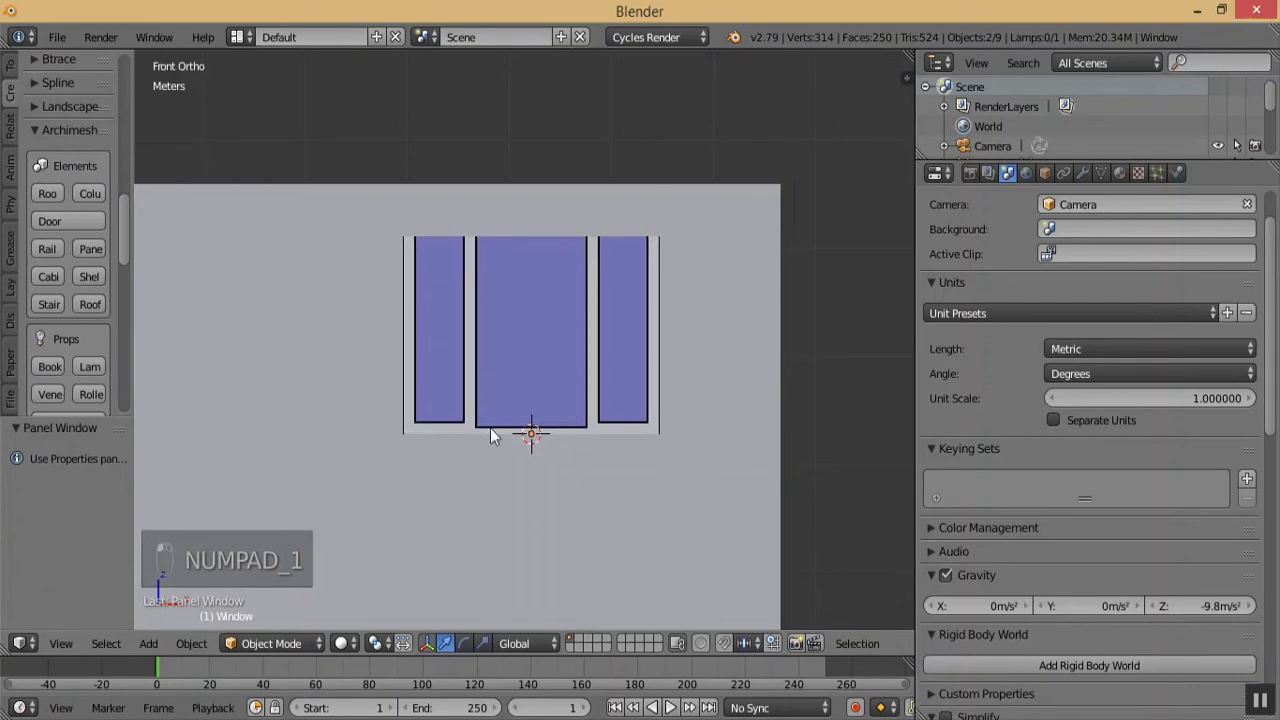
{"action": "key", "text": "KP_Subtract"}
{"action": "key", "text": "KP_Subtract"}
{"action": "key", "text": "KP_Subtract"}
{"action": "left_click", "coordinate": [341, 643]}
{"action": "left_click", "coordinate": [375, 600]}
{"action": "key", "text": "KP_Add"}
{"action": "key", "text": "KP_Add"}
{"action": "key", "text": "KP_Add"}
- Set the panel window's H Count to 2 and V Count to 2, and turn off its sill
{"action": "key", "text": "n"}
{"action": "left_click_drag", "start_coordinate": [901, 258], "coordinate": [895, 497]}
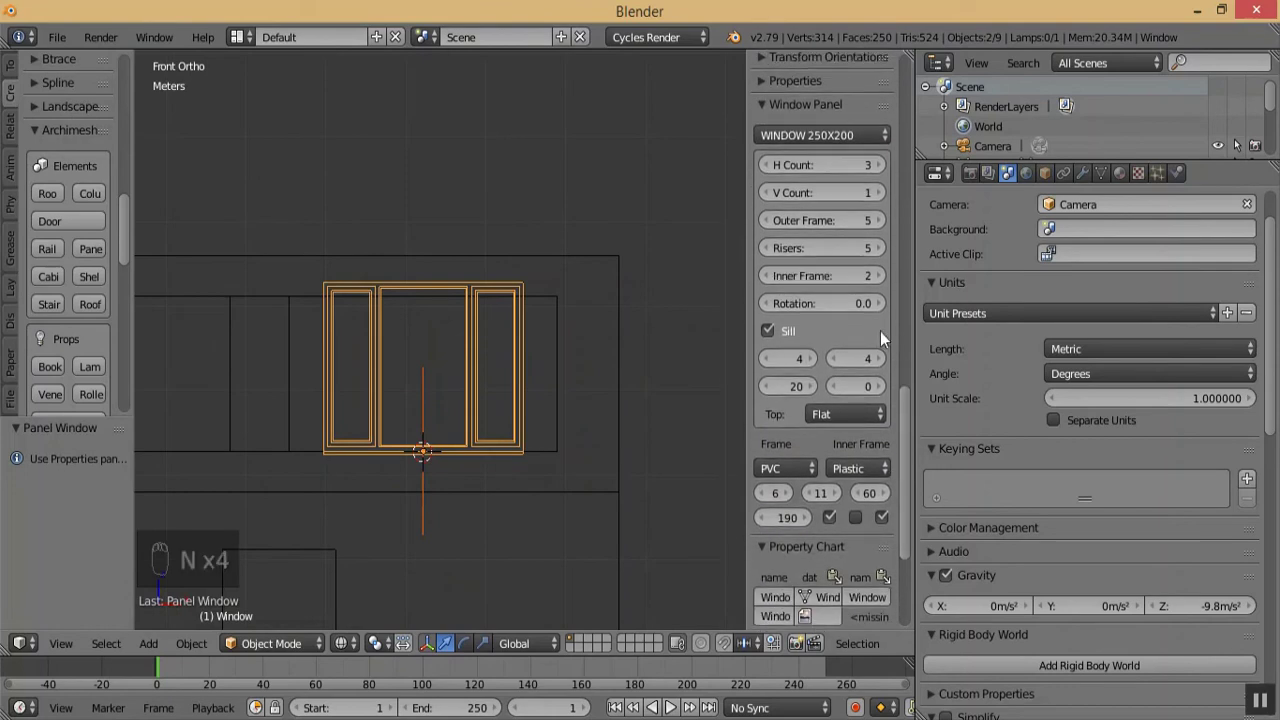
{"action": "left_click", "coordinate": [765, 166]}
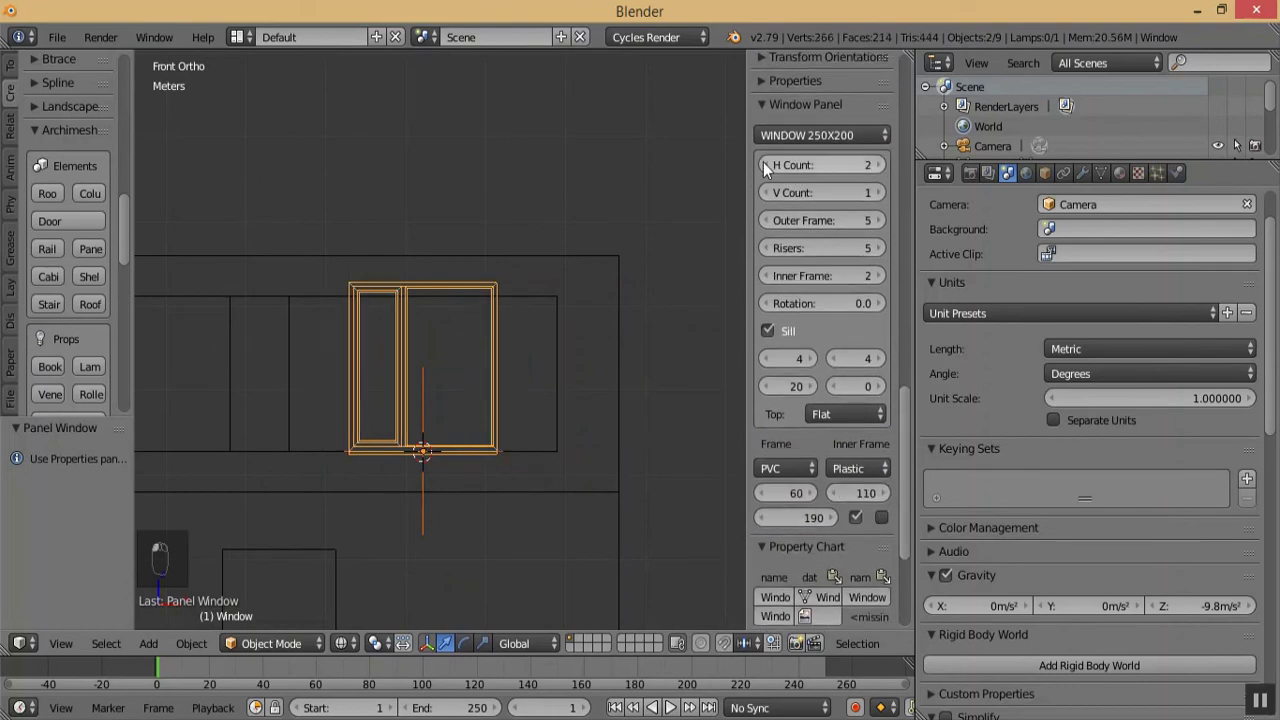
{"action": "left_click", "coordinate": [879, 194]}
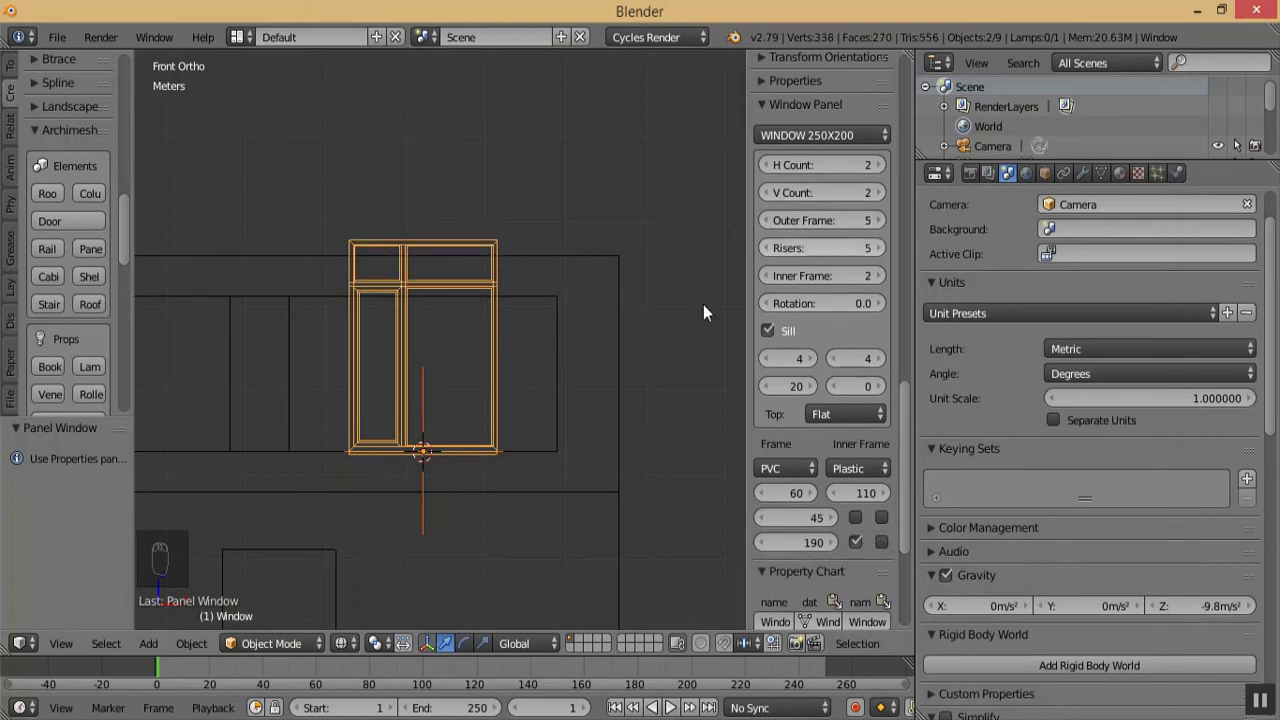
{"action": "left_click", "coordinate": [778, 332]}
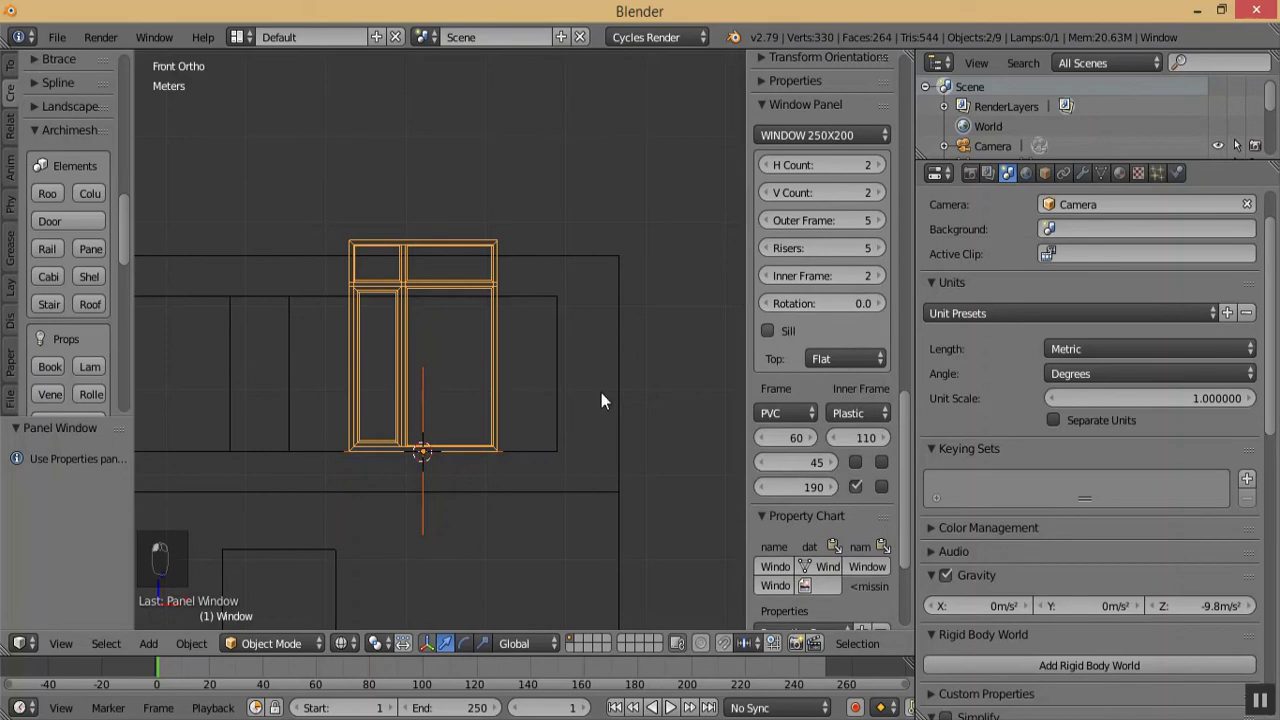
- Widen the properties region so the window's row and column dimension fields are readable
{"action": "key", "text": "KP_Add"}
{"action": "key", "text": "KP_Add"}
{"action": "key", "text": "KP_Add"}
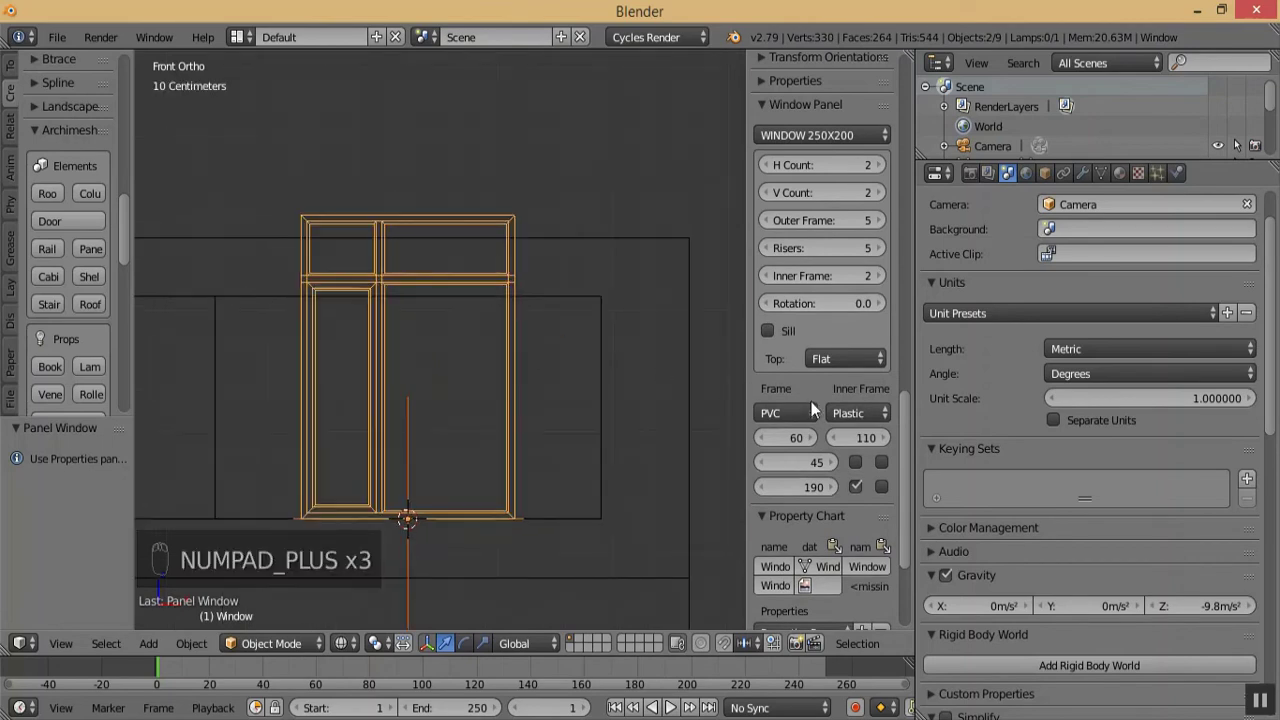
{"action": "scroll", "coordinate": [905, 442], "scroll_direction": "down", "scroll_amount": 1}
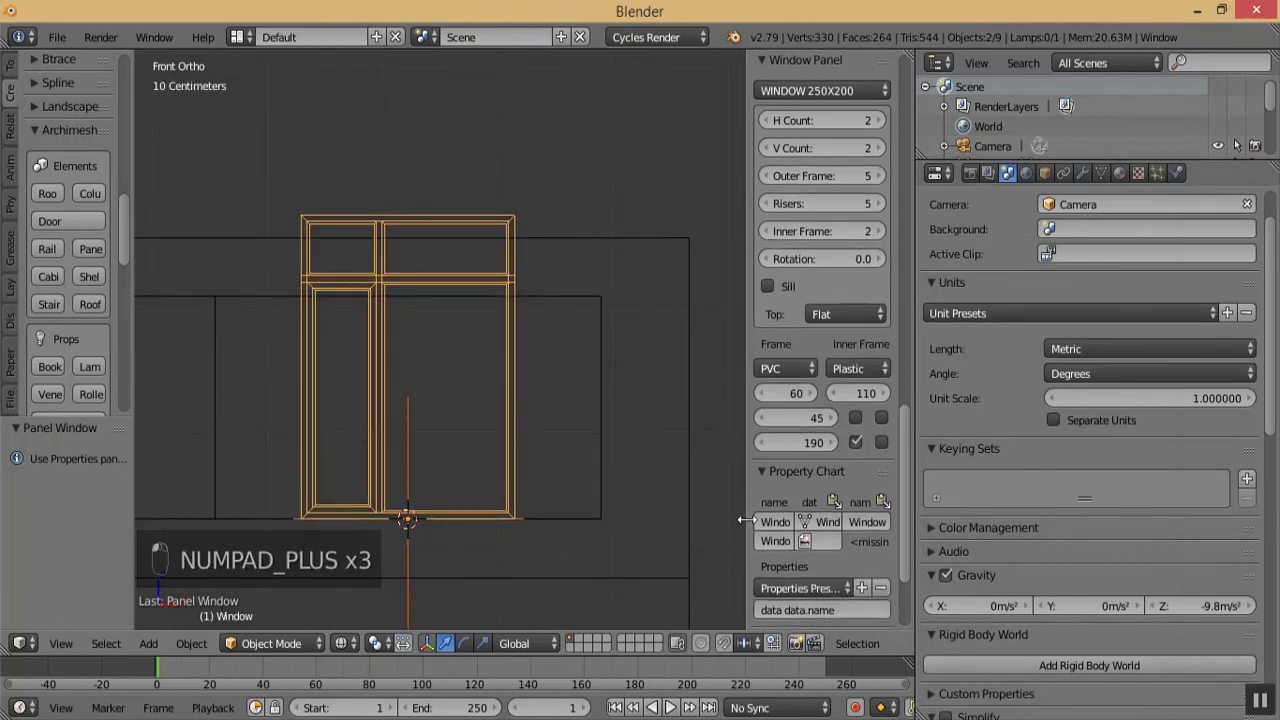
{"action": "left_click_drag", "start_coordinate": [745, 520], "coordinate": [596, 521]}
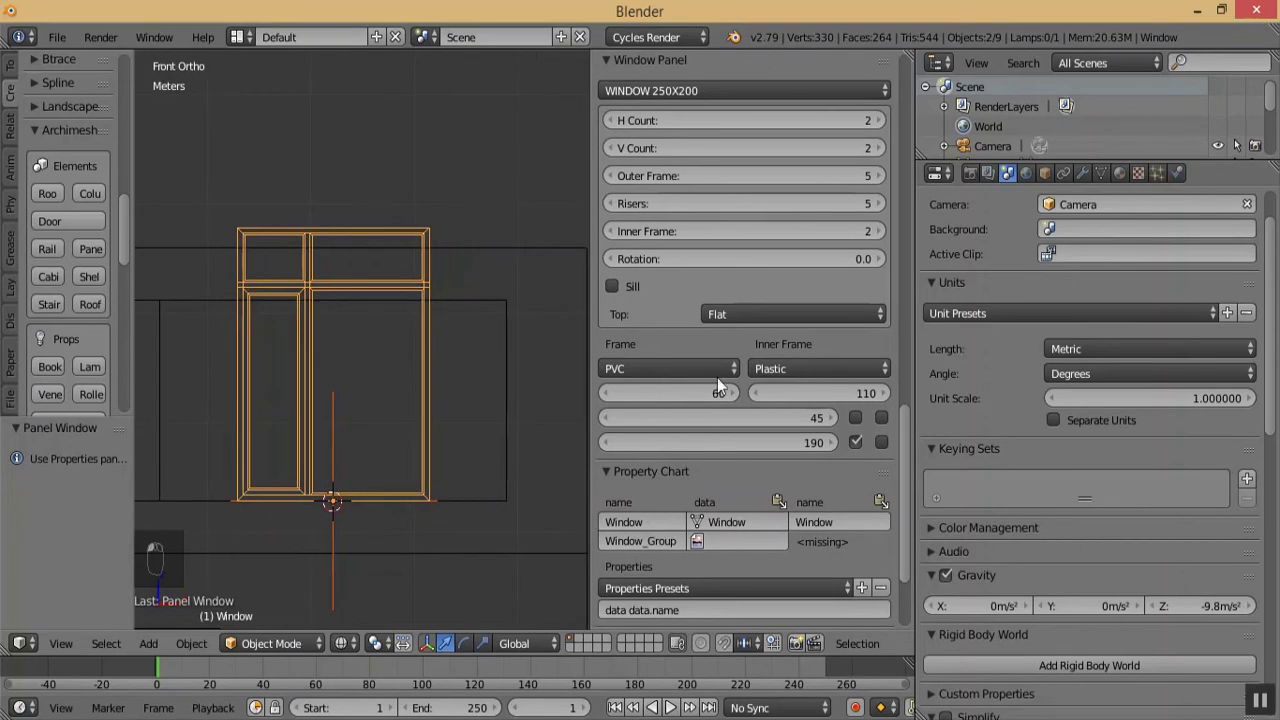
- Try a bottom-row height of 124 and a top-row height of 60 for the window
{"action": "left_click_drag", "start_coordinate": [784, 440], "coordinate": [747, 443]}
{"action": "left_click", "coordinate": [834, 419]}
{"action": "left_click", "coordinate": [834, 419]}
{"action": "left_click", "coordinate": [834, 419]}
{"action": "left_click", "coordinate": [834, 419]}
{"action": "left_click", "coordinate": [834, 419]}
{"action": "left_click", "coordinate": [834, 419]}
{"action": "double_click", "coordinate": [655, 422]}
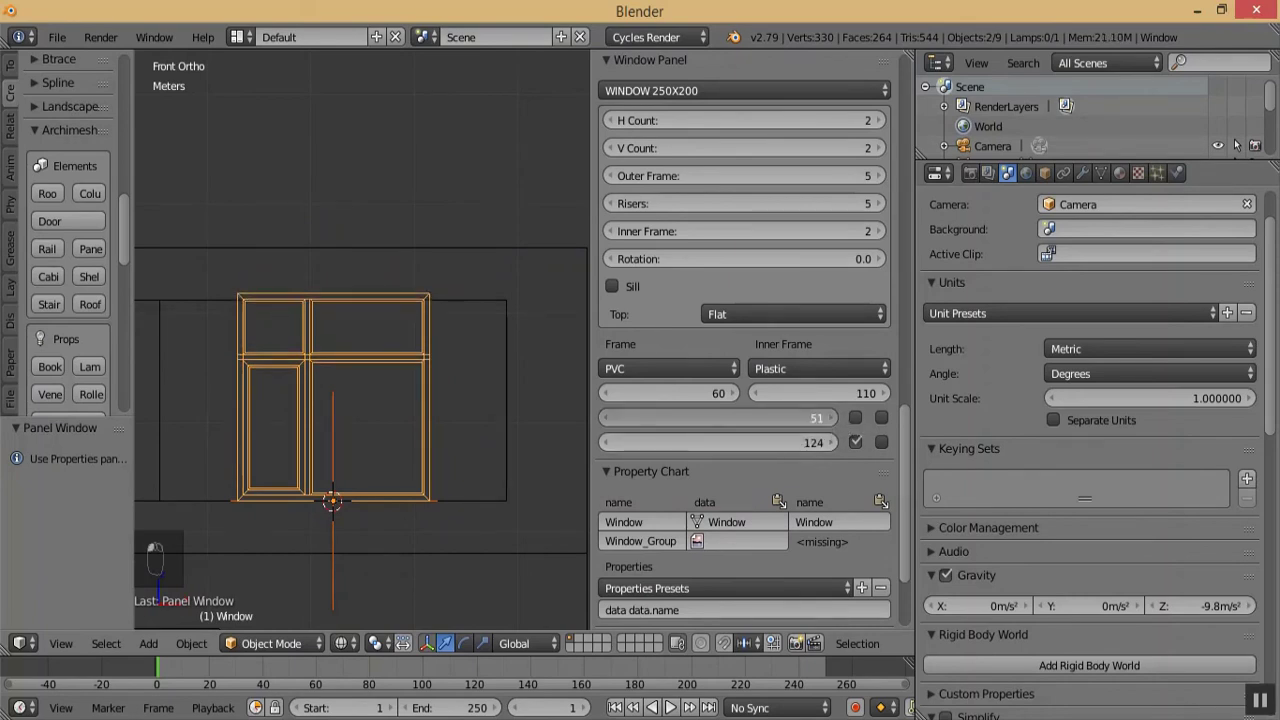
{"action": "type", "text": "60"}
{"action": "key", "text": "Return"}
- Set the window's top-row height to 35 and its bottom-row height to 134
{"action": "double_click", "coordinate": [700, 423]}
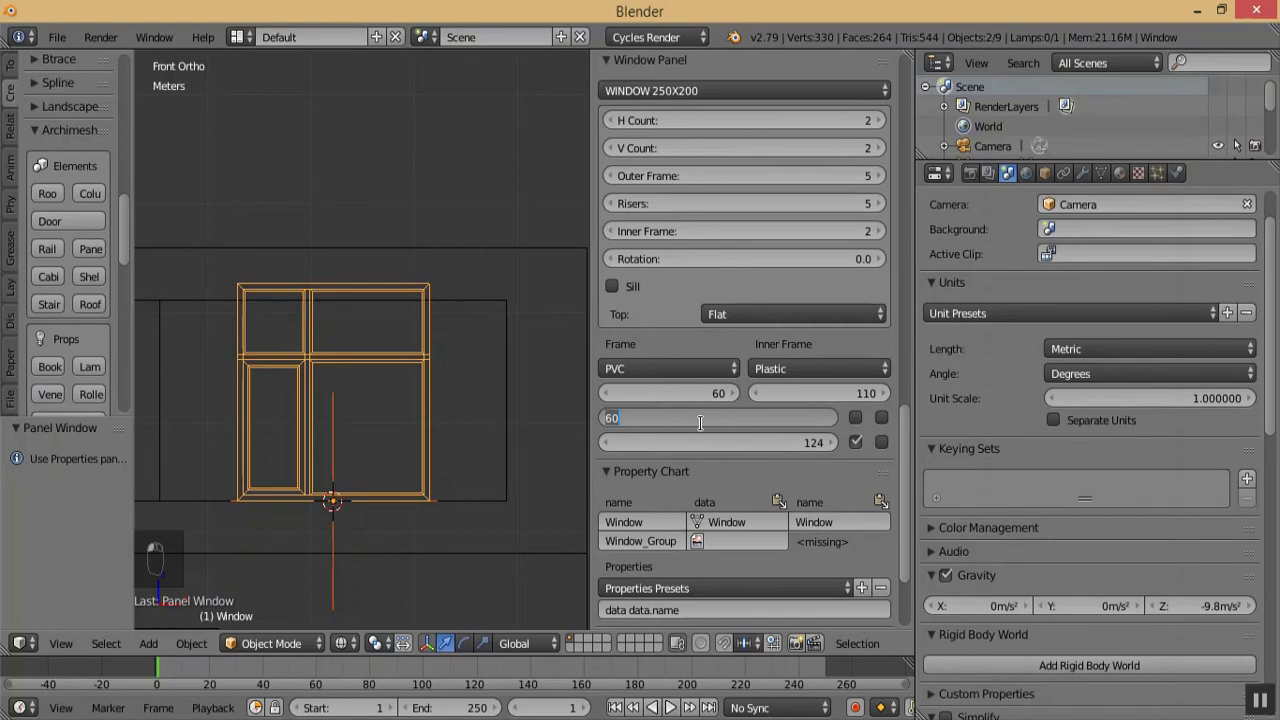
{"action": "type", "text": "35"}
{"action": "key", "text": "Return"}
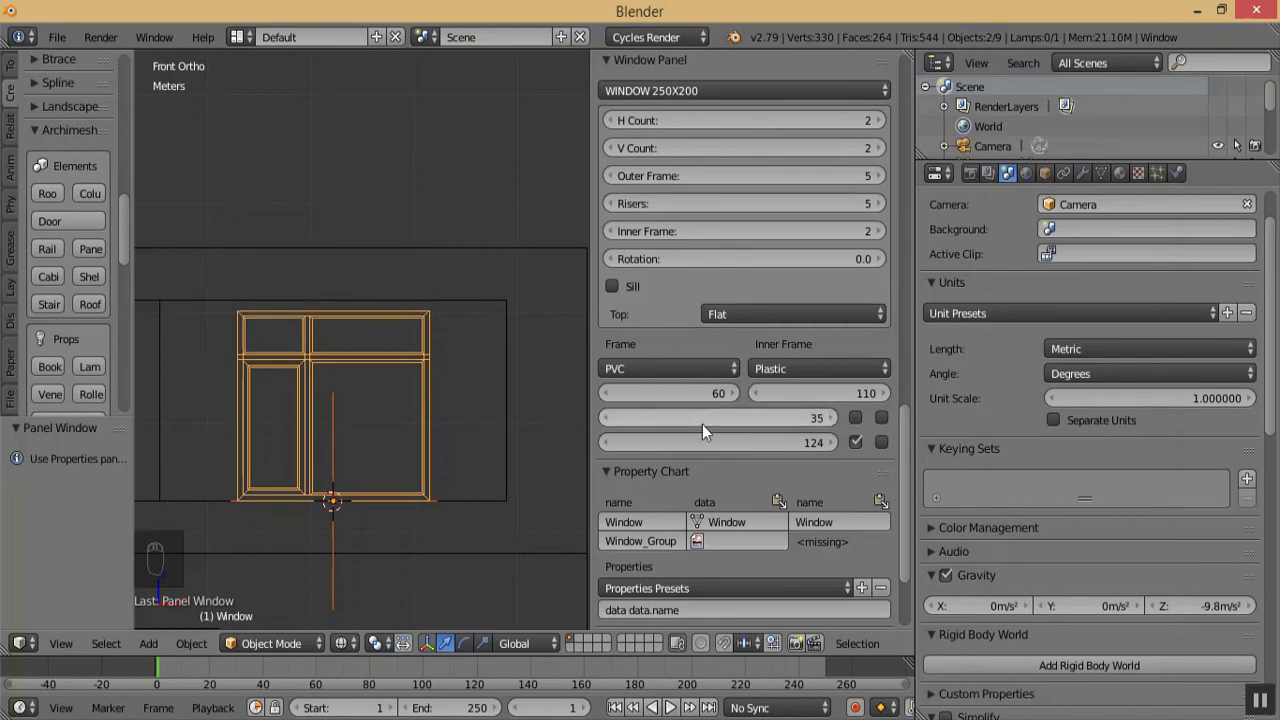
{"action": "left_click_drag", "start_coordinate": [800, 440], "coordinate": [810, 441]}
- Examine closely how the window's top corner lines up with the upper edge of the wall opening
{"action": "key", "text": "KP_Add"}
{"action": "key", "text": "KP_Add"}
{"action": "key", "text": "KP_Add"}
{"action": "key", "text": "KP_Add"}
{"action": "key", "text": "KP_Add"}
{"action": "key", "text": "KP_Add"}
{"action": "key", "text": "KP_Add"}
{"action": "key", "text": "KP_Add"}
{"action": "key", "text": "KP_Add"}
{"action": "key", "text": "KP_Add"}
{"action": "key", "text": "KP_Add"}
{"action": "key", "text": "KP_Add"}
{"action": "key", "text": "KP_Add"}
{"action": "key", "text": "KP_Add"}
{"action": "key", "text": "KP_Add"}
{"action": "key", "text": "KP_Add"}
{"action": "key", "text": "KP_Add"}
{"action": "key", "text": "KP_Add"}
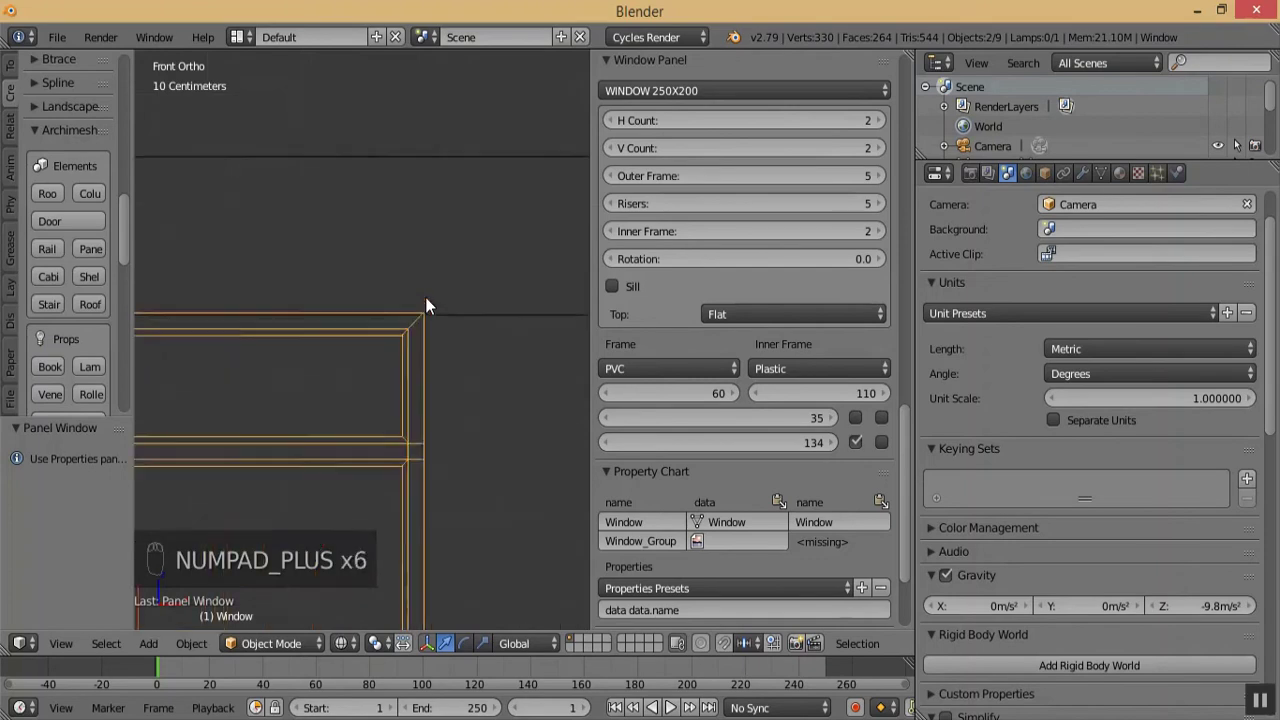
{"action": "left_click", "coordinate": [605, 443]}
{"action": "left_click", "coordinate": [833, 446]}
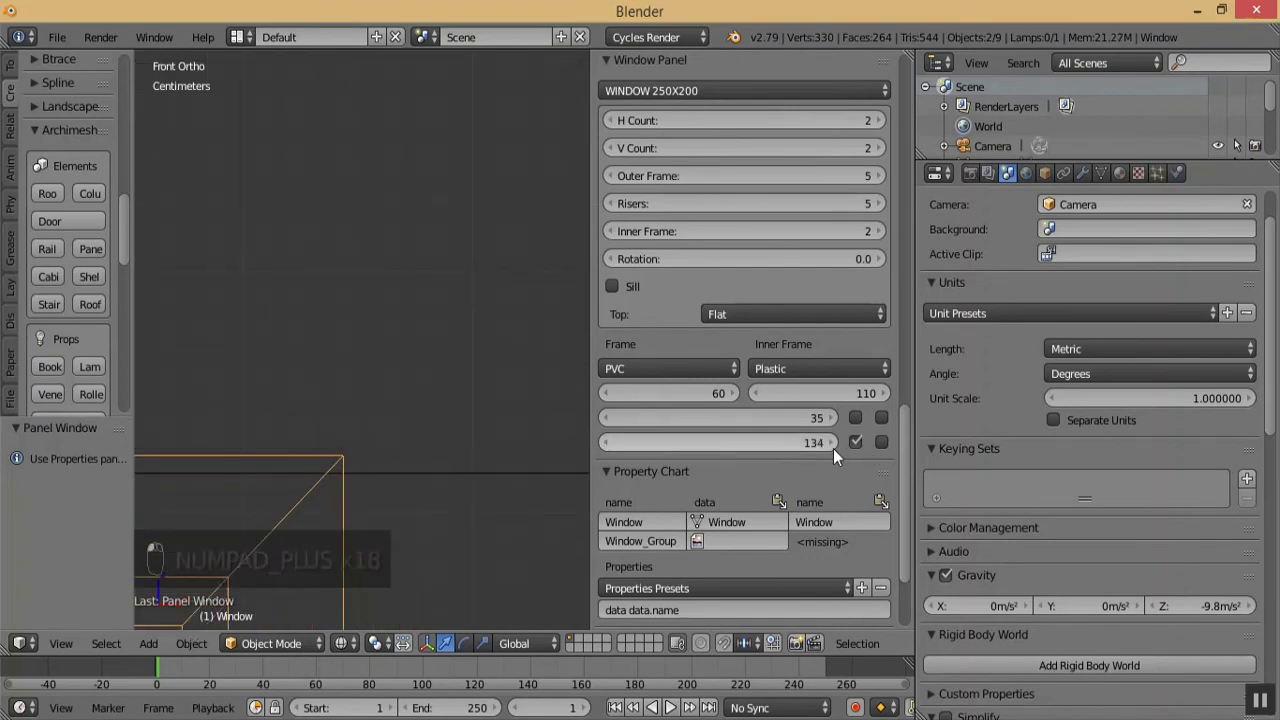
{"action": "key", "text": "KP_Subtract"}
{"action": "key", "text": "KP_Subtract"}
{"action": "key", "text": "KP_Subtract"}
{"action": "key", "text": "KP_Subtract"}
{"action": "key", "text": "KP_Subtract"}
{"action": "key", "text": "KP_Subtract"}
{"action": "key", "text": "KP_Subtract"}
{"action": "key", "text": "KP_Subtract"}
{"action": "key", "text": "KP_Subtract"}
{"action": "key", "text": "KP_Subtract"}
{"action": "key", "text": "KP_Subtract"}
{"action": "key", "text": "KP_Subtract"}
{"action": "key", "text": "KP_Subtract"}
{"action": "key", "text": "KP_Subtract"}
{"action": "key", "text": "KP_Subtract"}
{"action": "key", "text": "KP_Subtract"}
{"action": "key", "text": "KP_Subtract"}
{"action": "key", "text": "KP_Subtract"}
{"action": "key", "text": "KP_Subtract"}
{"action": "key", "text": "KP_Subtract"}
{"action": "key", "text": "KP_Subtract"}
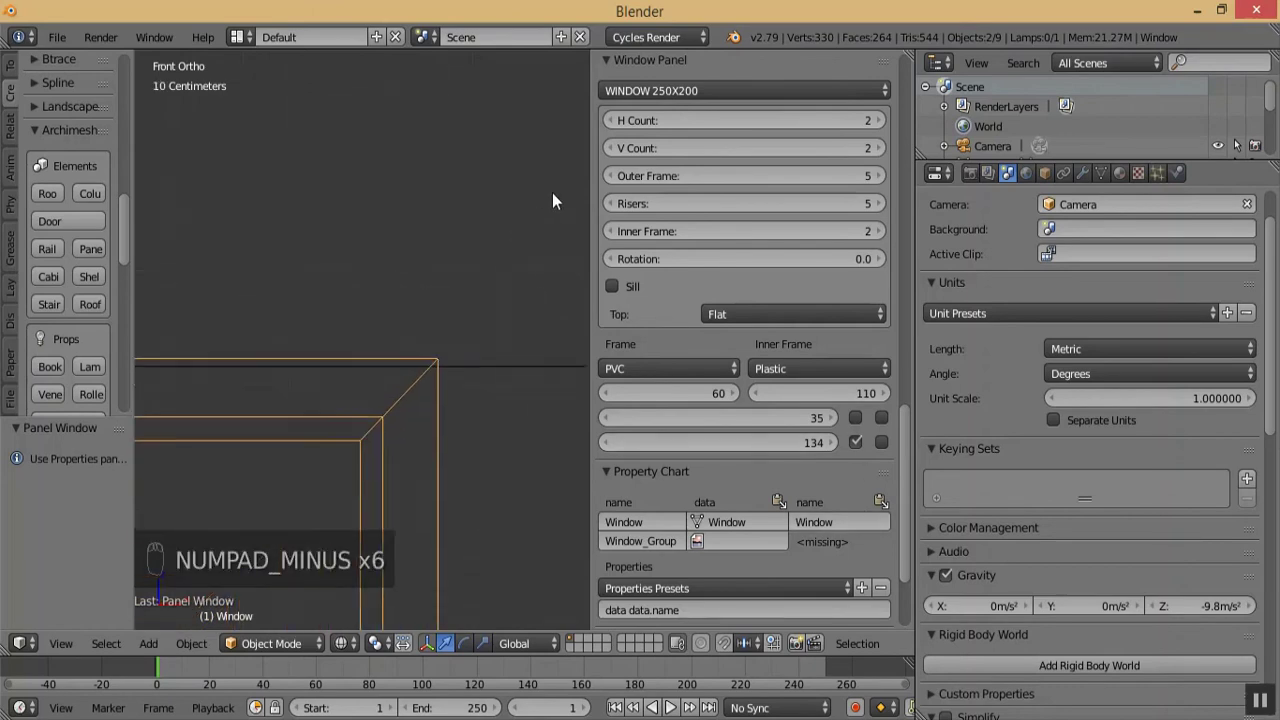
{"action": "key", "text": "KP_Add"}
{"action": "key", "text": "KP_Add"}
{"action": "key", "text": "KP_Add"}
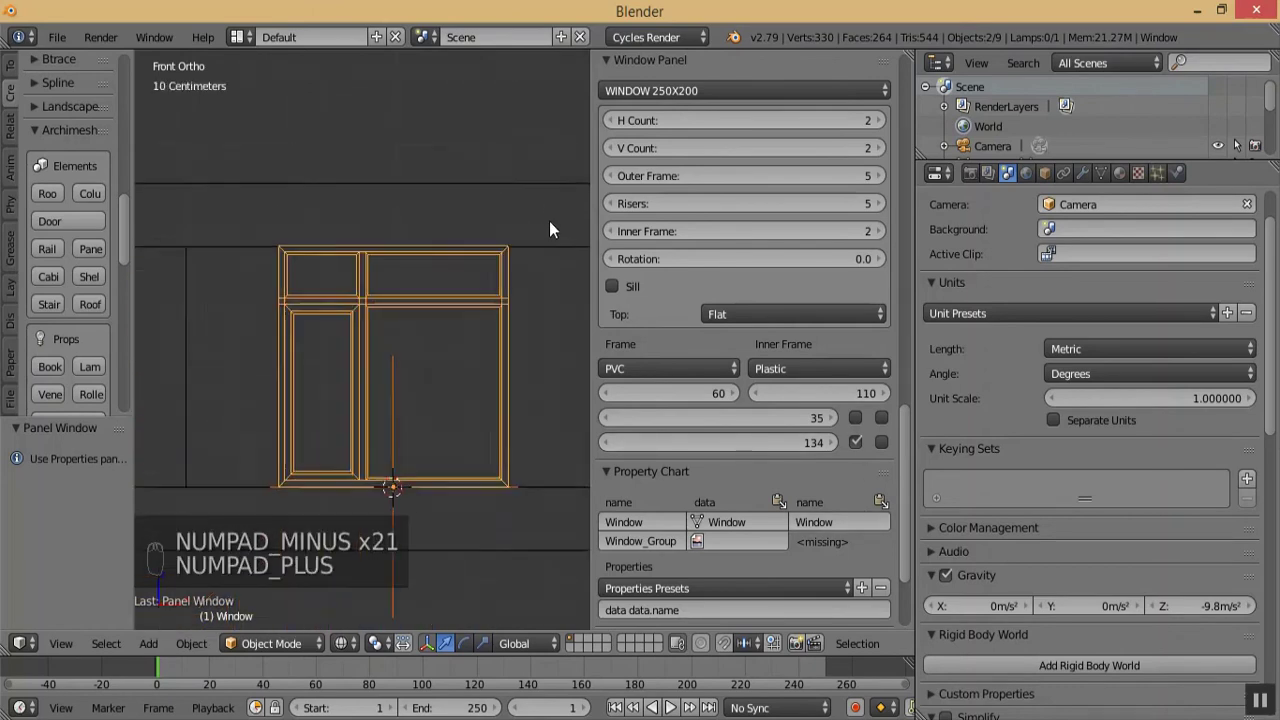
- Enable the inner frames on both panes of the window's bottom row
{"action": "left_click", "coordinate": [855, 445]}
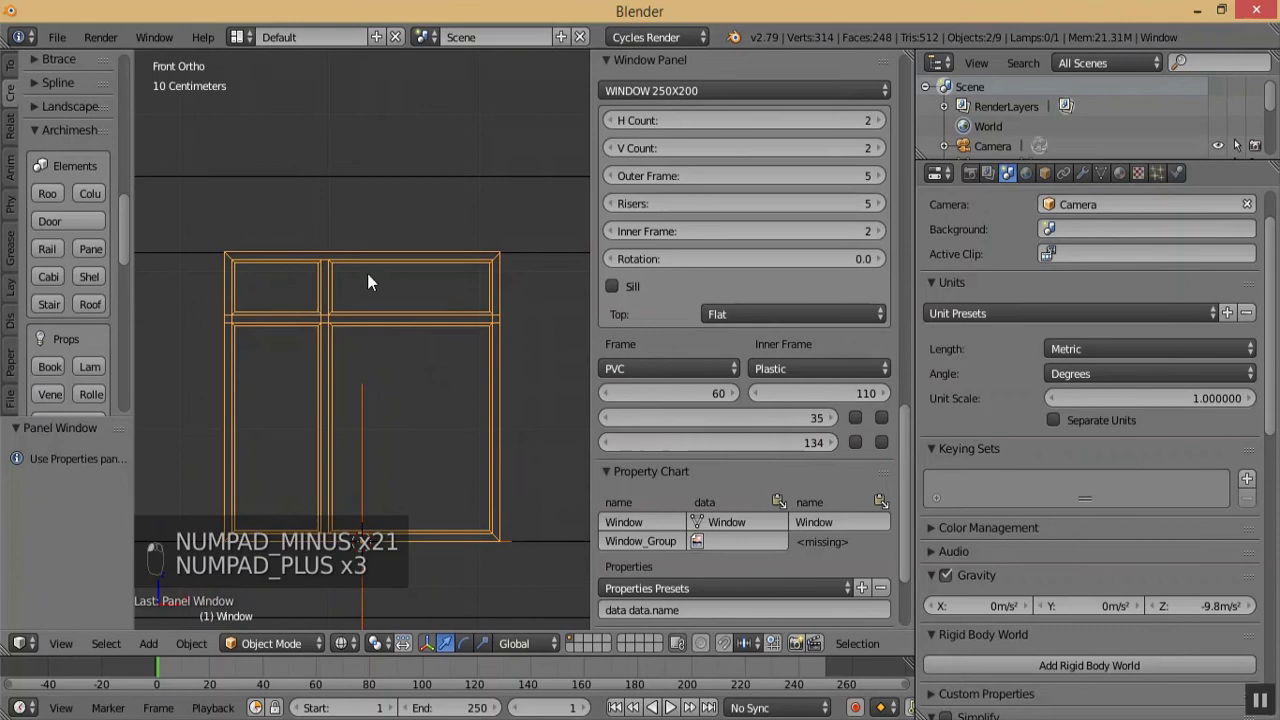
{"action": "key", "text": "KP_Multiply"}
{"action": "key", "text": "KP_Subtract"}
{"action": "key", "text": "KP_Subtract"}
{"action": "key", "text": "KP_Subtract"}
{"action": "key", "text": "KP_Subtract"}
{"action": "key", "text": "KP_Subtract"}
{"action": "key", "text": "KP_Subtract"}
{"action": "key", "text": "KP_Add"}
{"action": "key", "text": "KP_Add"}
{"action": "key", "text": "KP_Add"}
{"action": "key", "text": "KP_Add"}
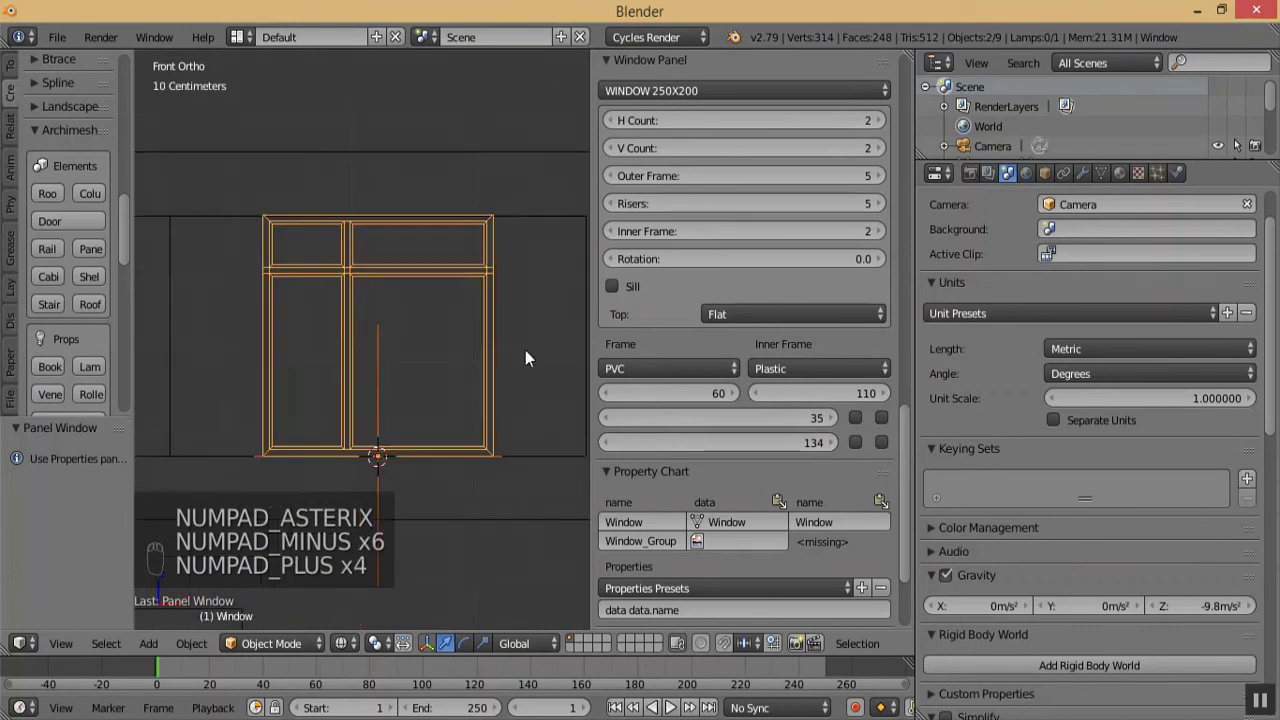
{"action": "left_click", "coordinate": [855, 443]}
{"action": "left_click", "coordinate": [881, 442]}
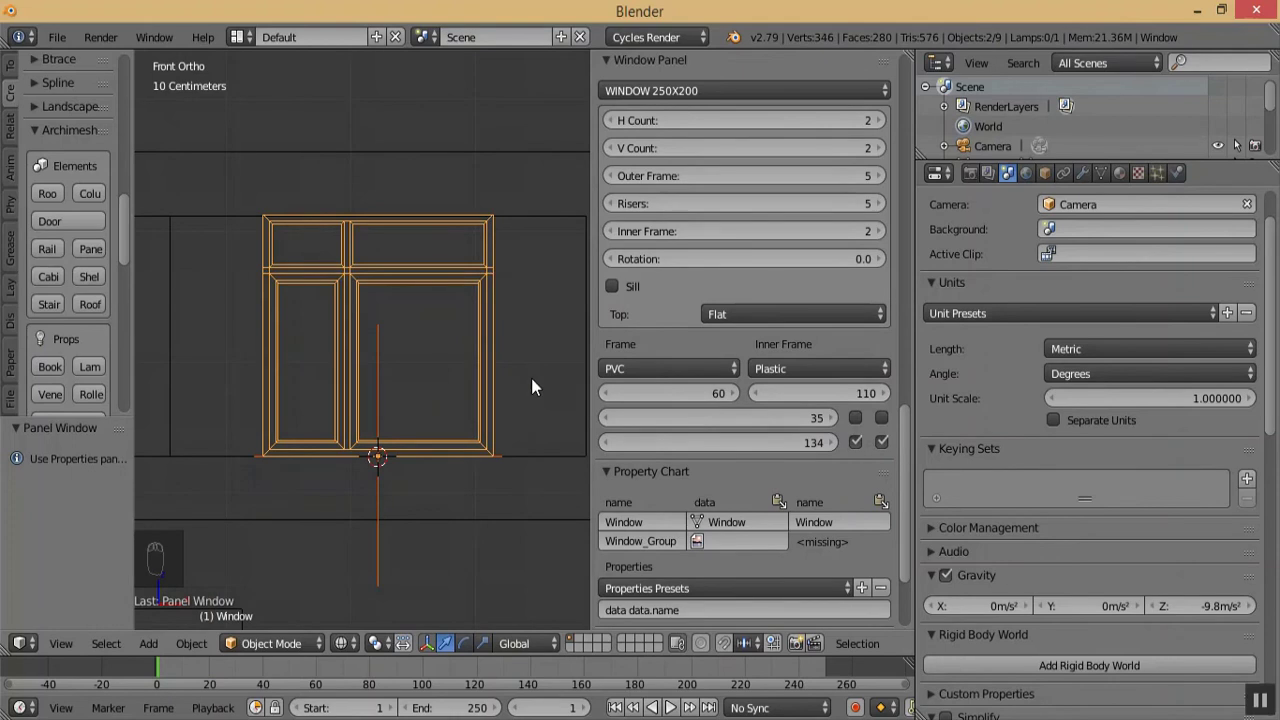
- Examine the window's width and position against the surrounding wall opening
{"action": "key", "text": "KP_Subtract"}
{"action": "key", "text": "KP_Subtract"}
{"action": "key", "text": "KP_Subtract"}
{"action": "key", "text": "KP_Add"}
{"action": "key", "text": "KP_Add"}
{"action": "key", "text": "KP_Add"}
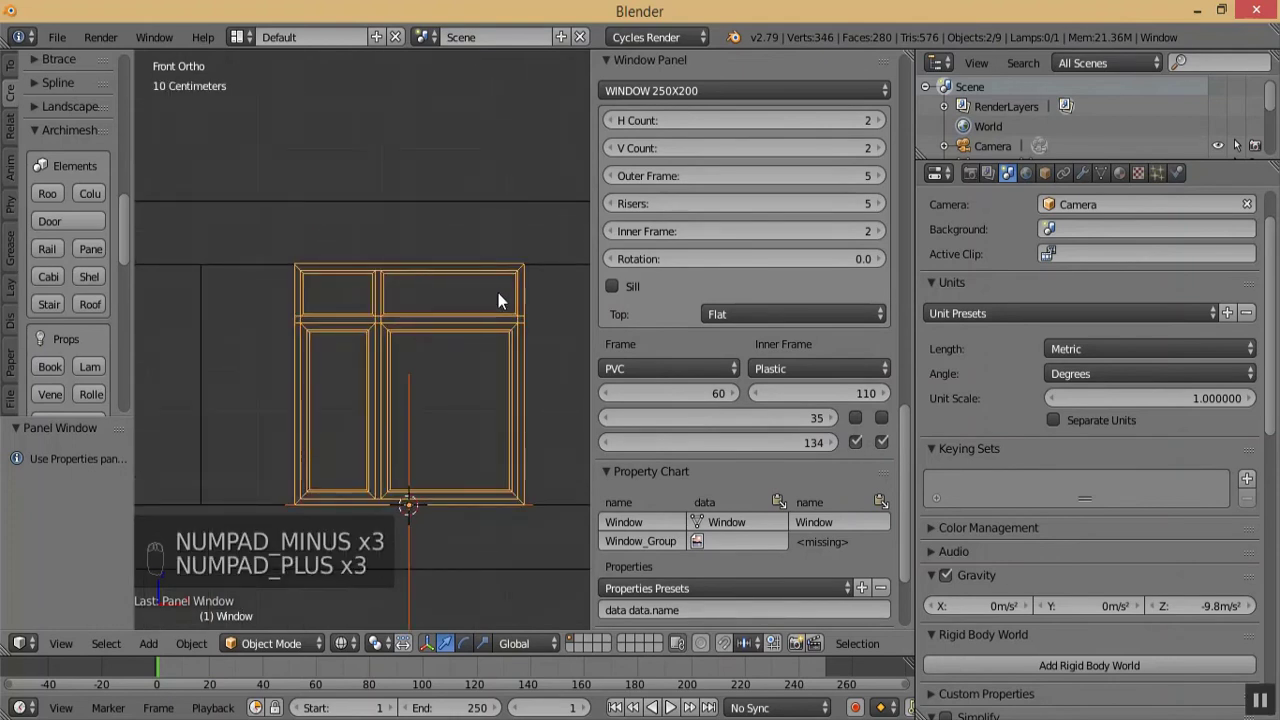
{"action": "key", "text": "KP_Subtract"}
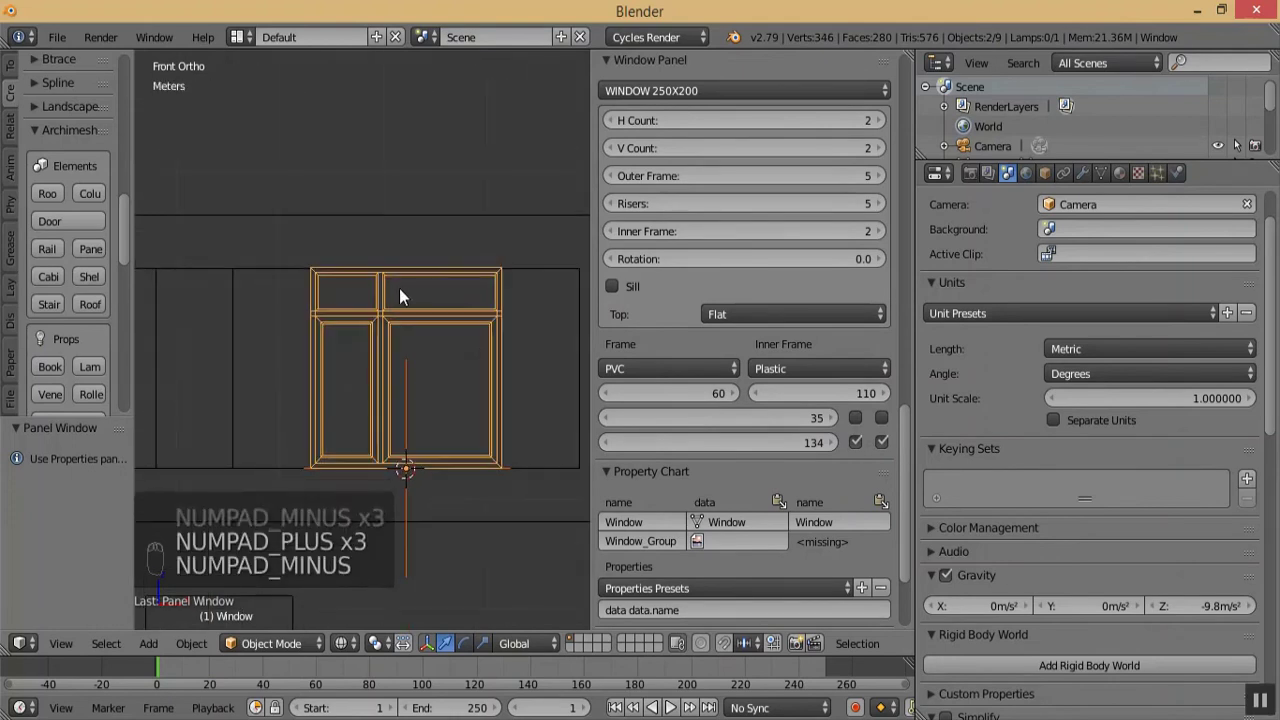
{"action": "key", "text": "KP_Add"}
{"action": "key", "text": "KP_Subtract"}
{"action": "key", "text": "KP_Subtract"}
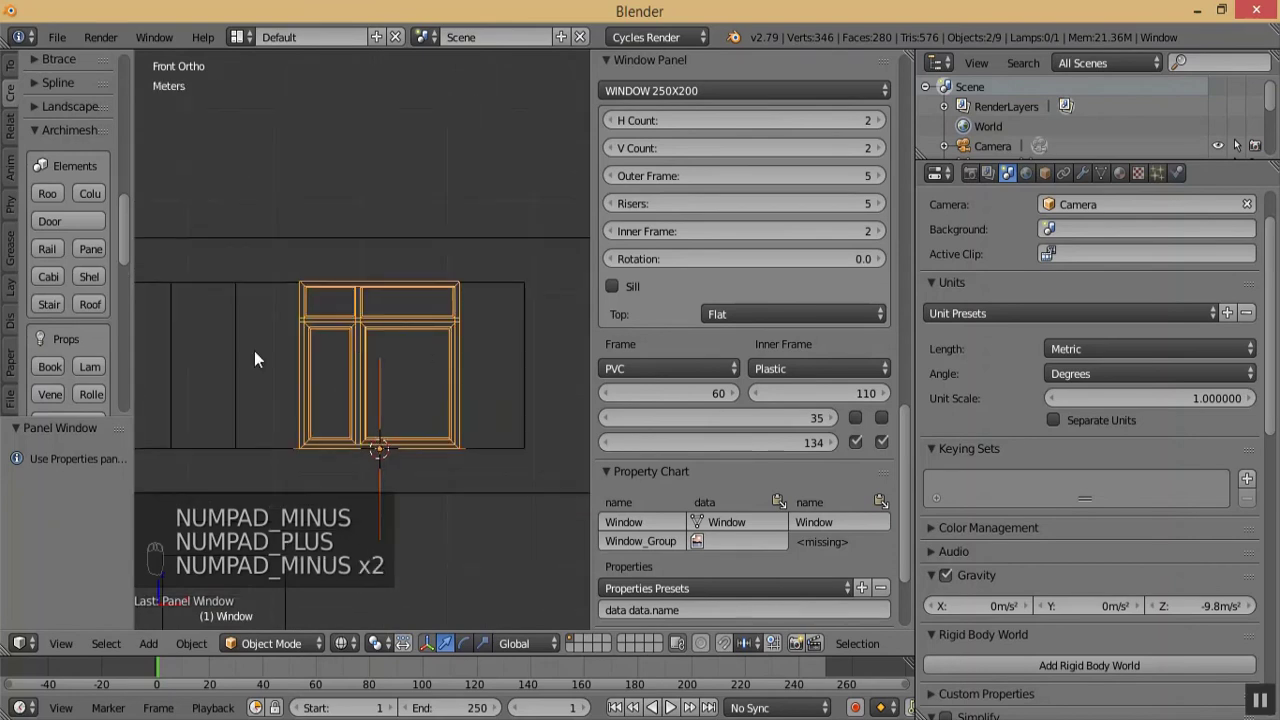
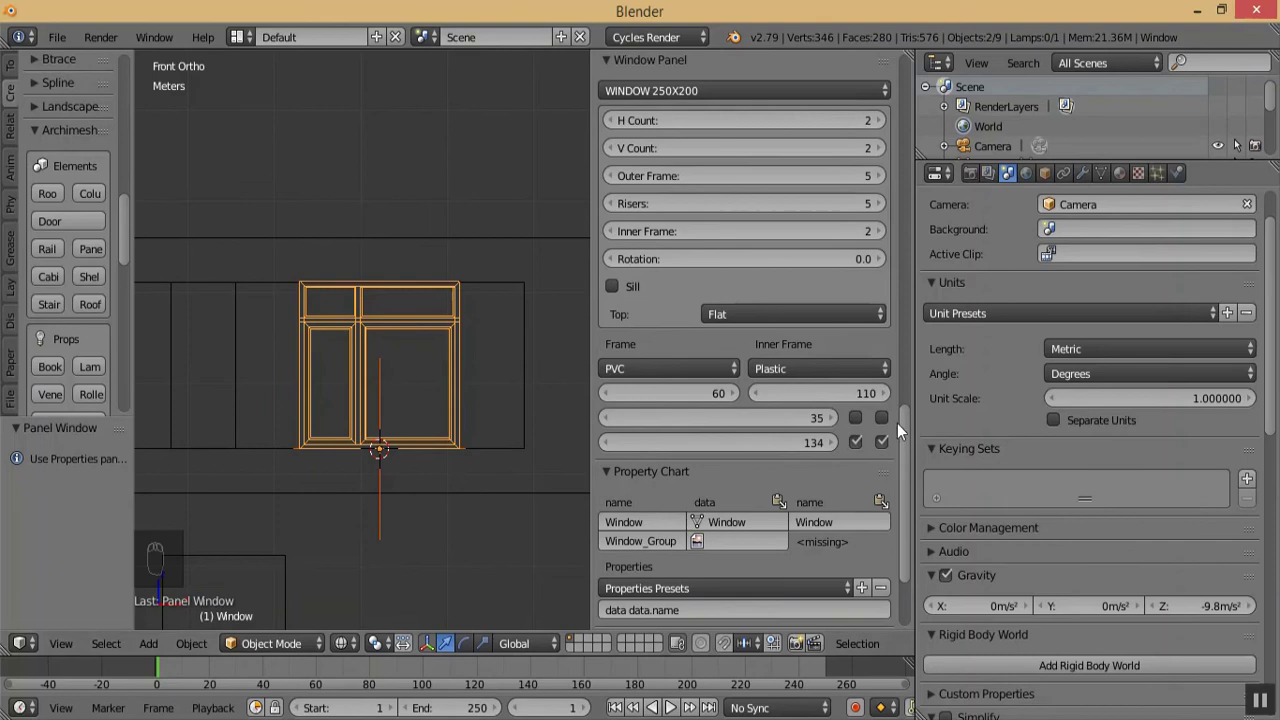
{"action": "key", "text": "KP_Add"}
{"action": "key", "text": "KP_Add"}
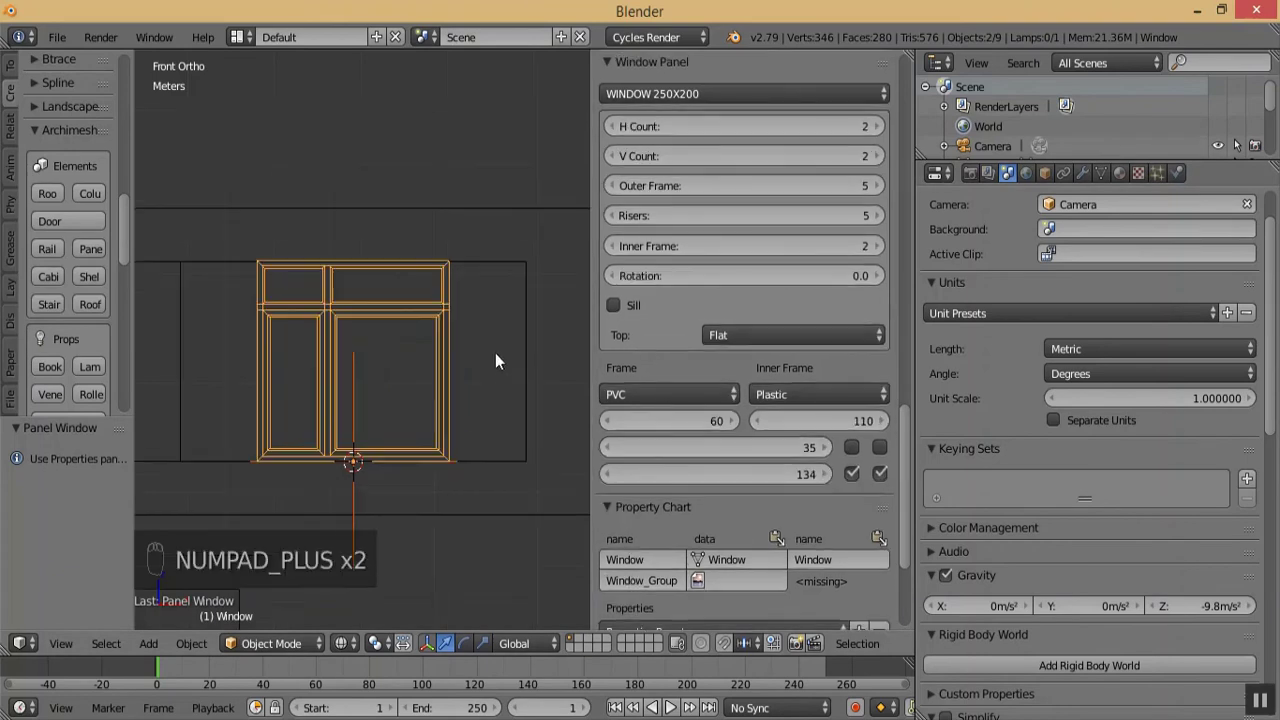
- Set both the window's Frame and Inner Frame materials to WOOD
{"action": "left_click", "coordinate": [698, 397]}
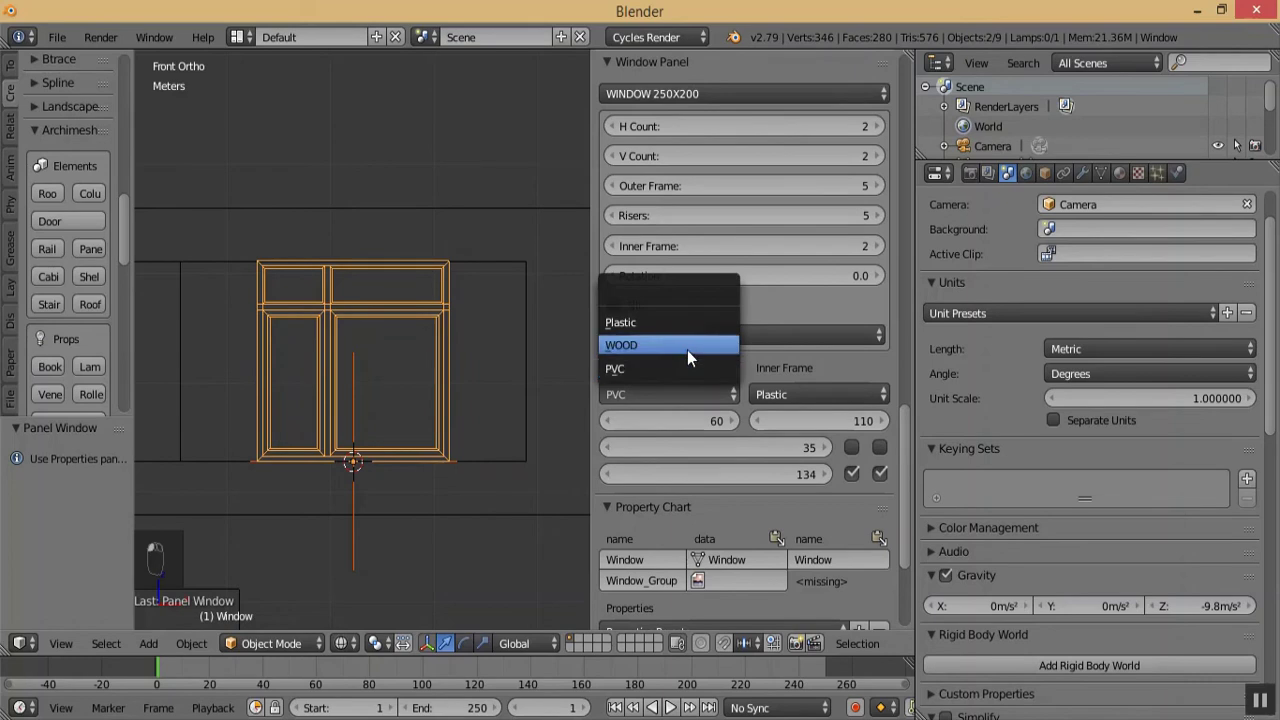
{"action": "left_click", "coordinate": [688, 346]}
{"action": "left_click", "coordinate": [792, 394]}
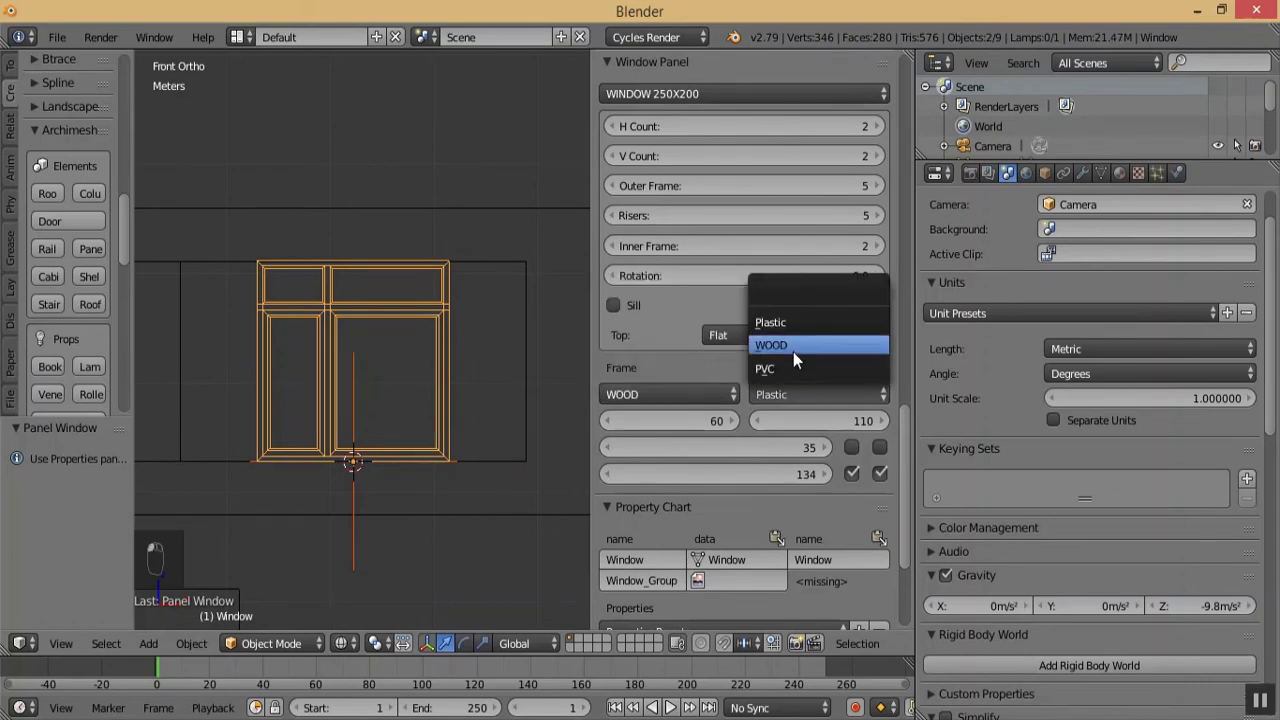
{"action": "left_click", "coordinate": [793, 351]}
{"action": "key", "text": "KP_Add"}
{"action": "key", "text": "KP_Subtract"}
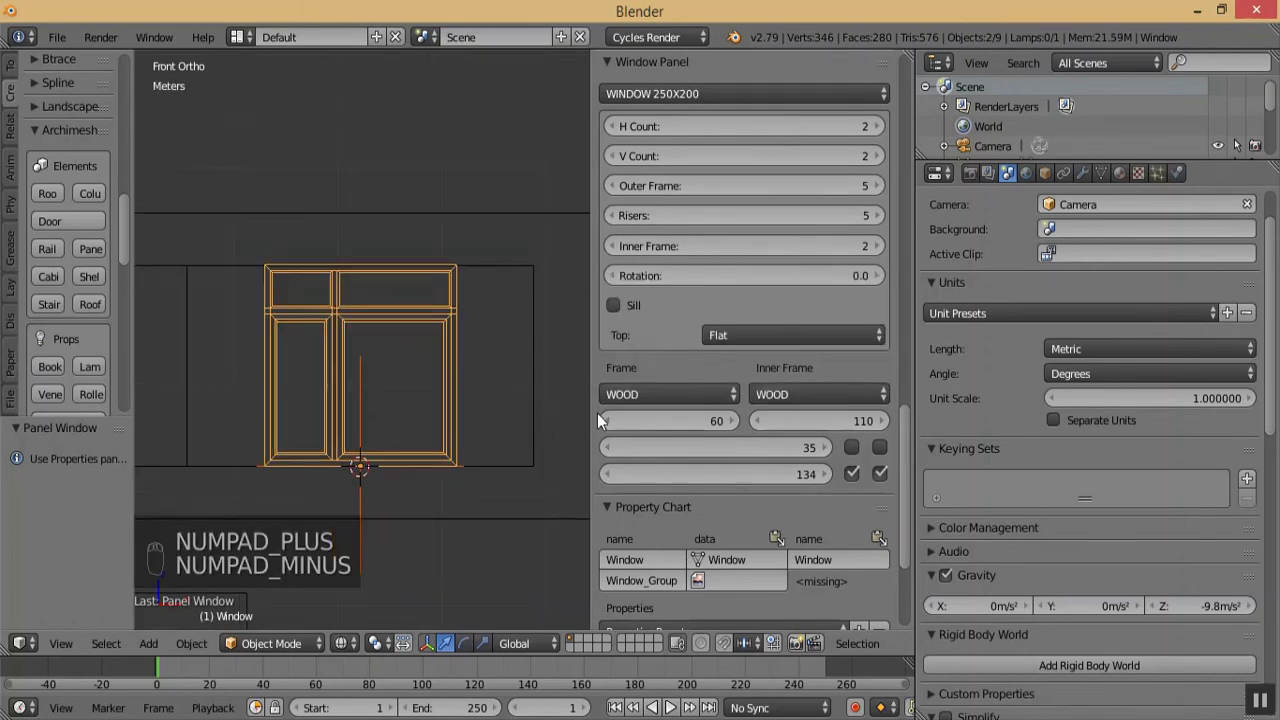
- Set the widths of both window columns to 80
{"action": "left_click", "coordinate": [663, 422]}
{"action": "type", "text": "80"}
{"action": "key", "text": "Tab"}
{"action": "type", "text": "8"}
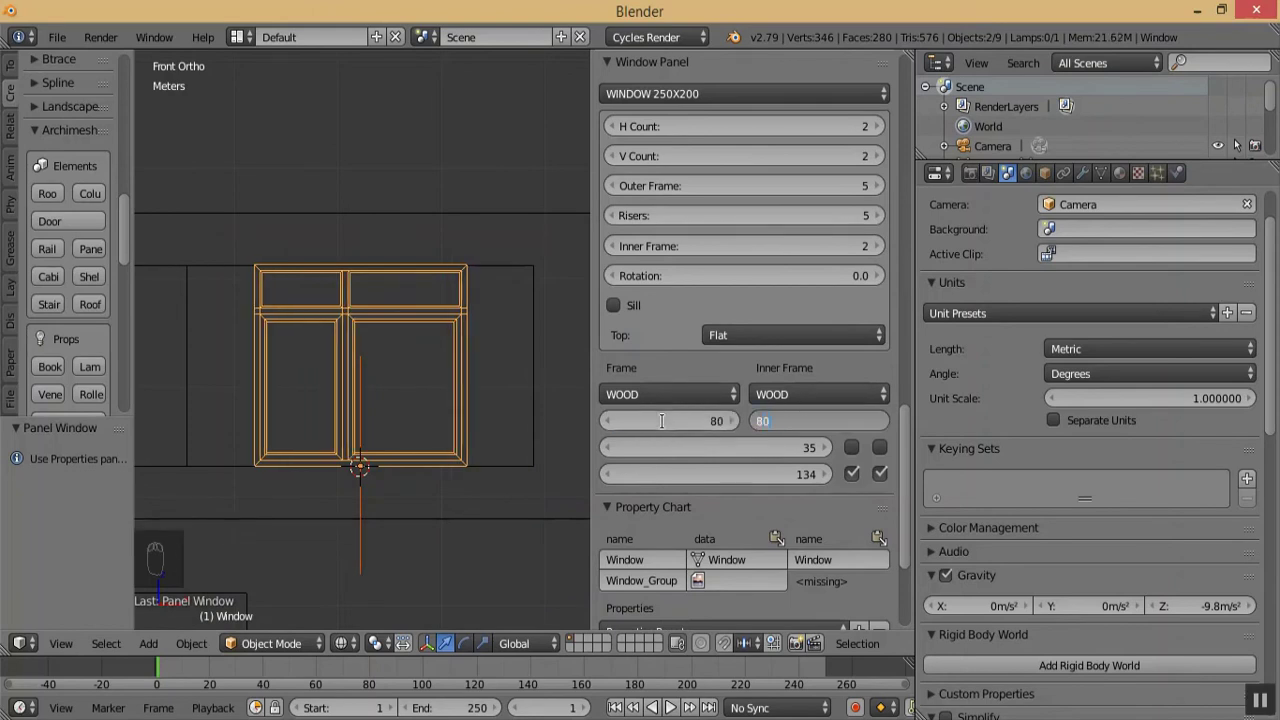
{"action": "type", "text": "0"}
{"action": "key", "text": "Return"}
- Widen both window columns to 150 each
{"action": "left_click", "coordinate": [664, 421]}
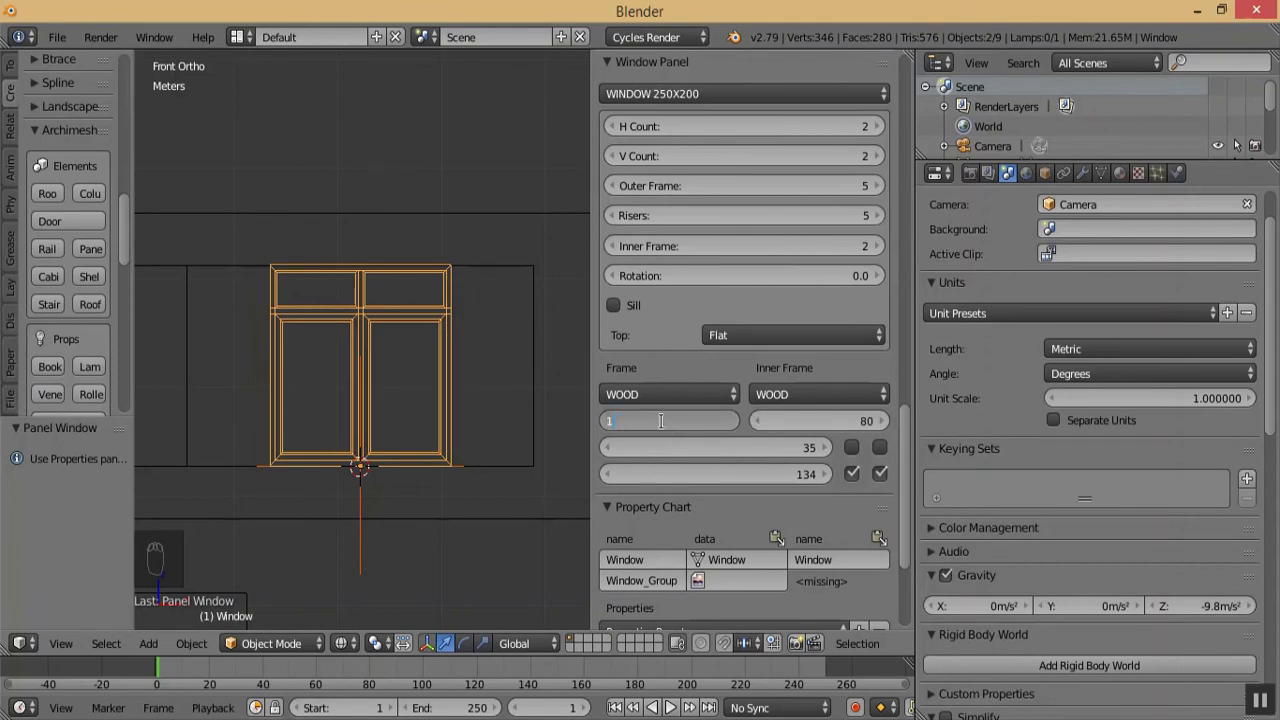
{"action": "type", "text": "150"}
{"action": "key", "text": "Tab"}
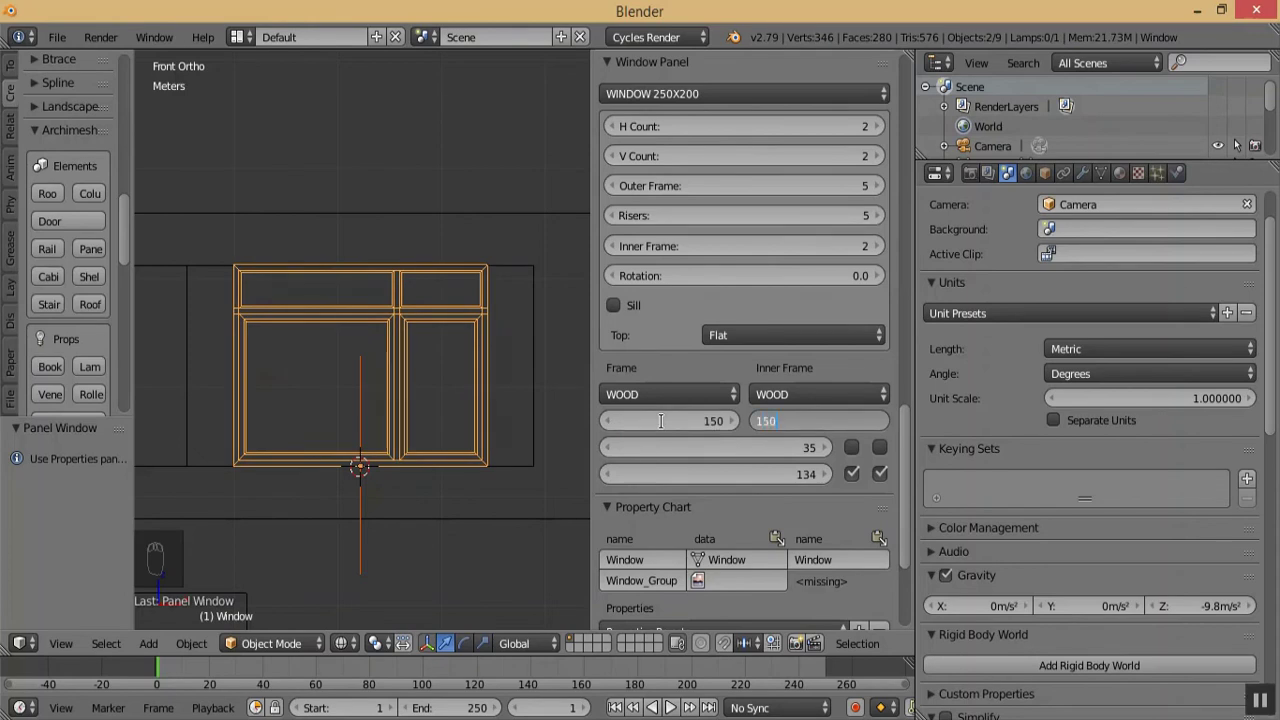
{"action": "key", "text": "Return"}
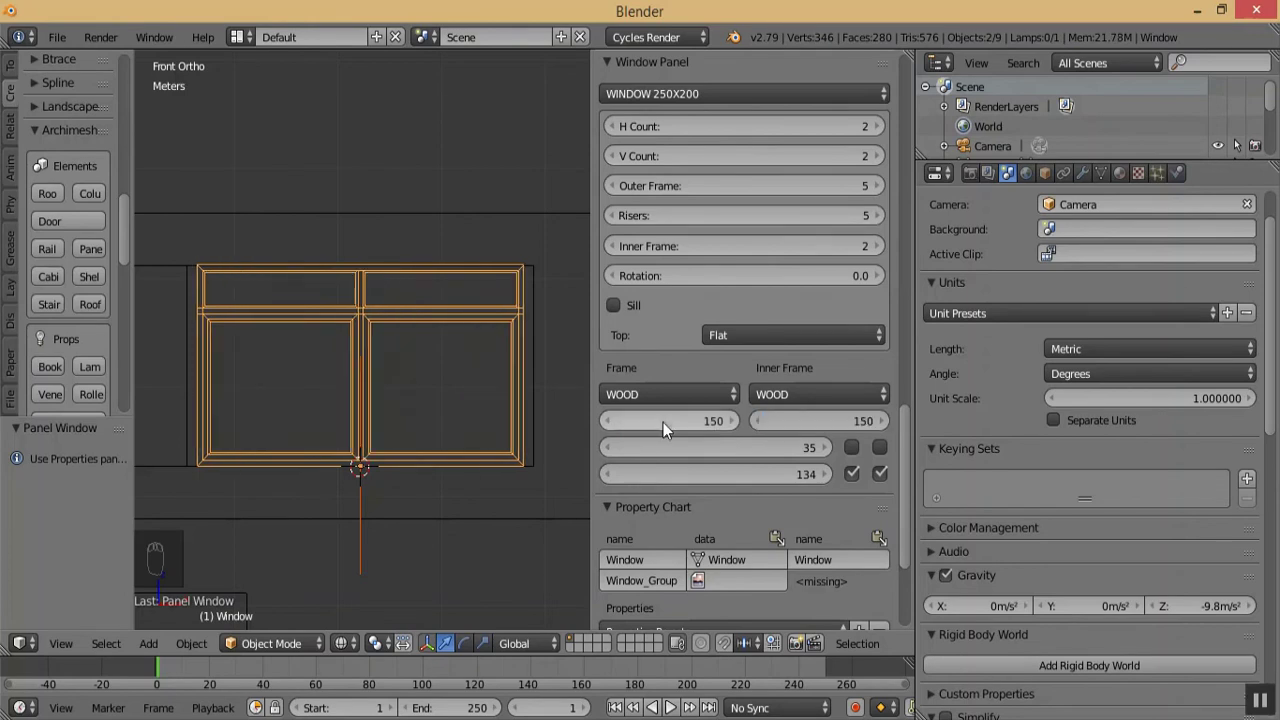
- Widen both window columns to 175 each
{"action": "left_click", "coordinate": [663, 422]}
{"action": "type", "text": "1"}
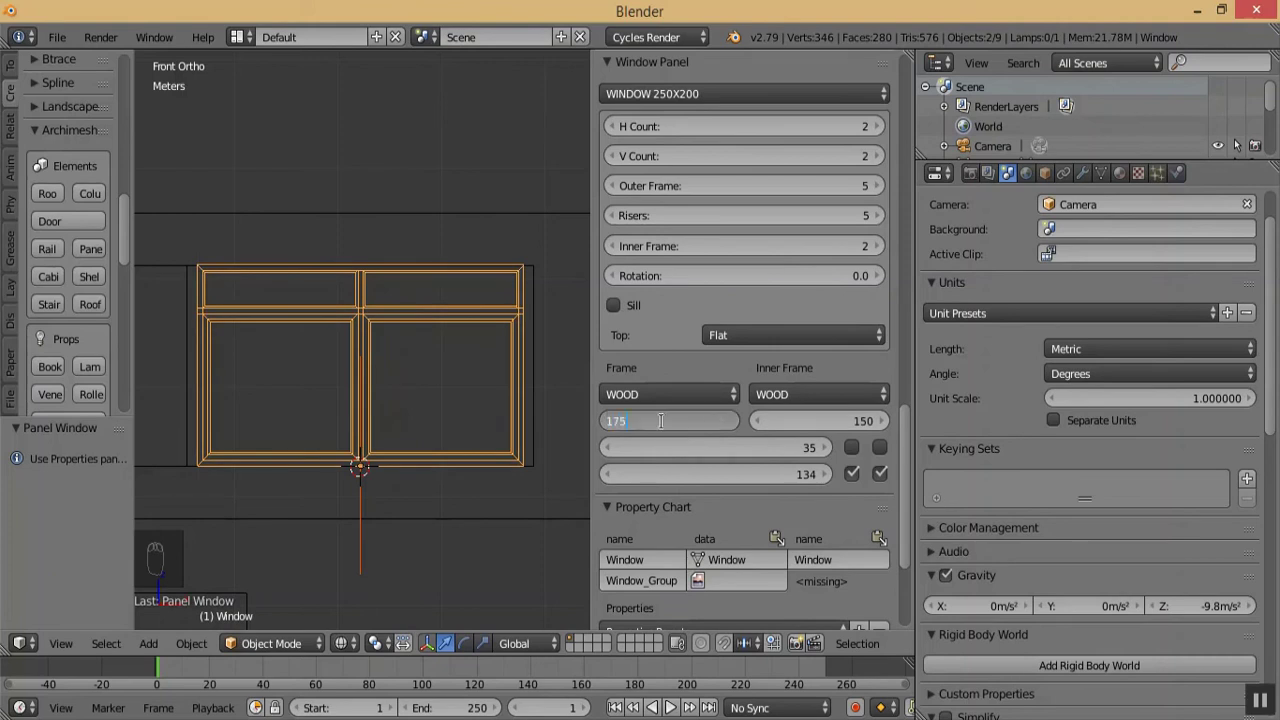
{"action": "type", "text": "75"}
{"action": "key", "text": "Tab"}
{"action": "type", "text": "1"}
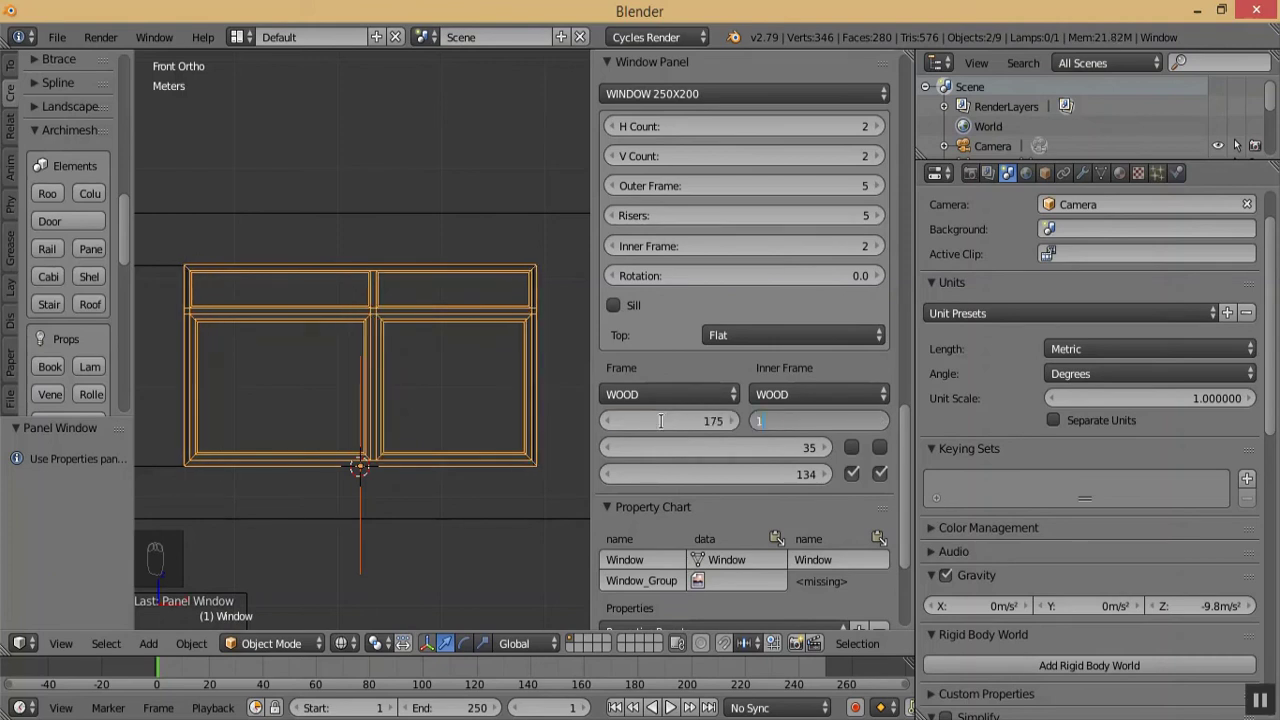
{"action": "type", "text": "75"}
{"action": "key", "text": "Return"}
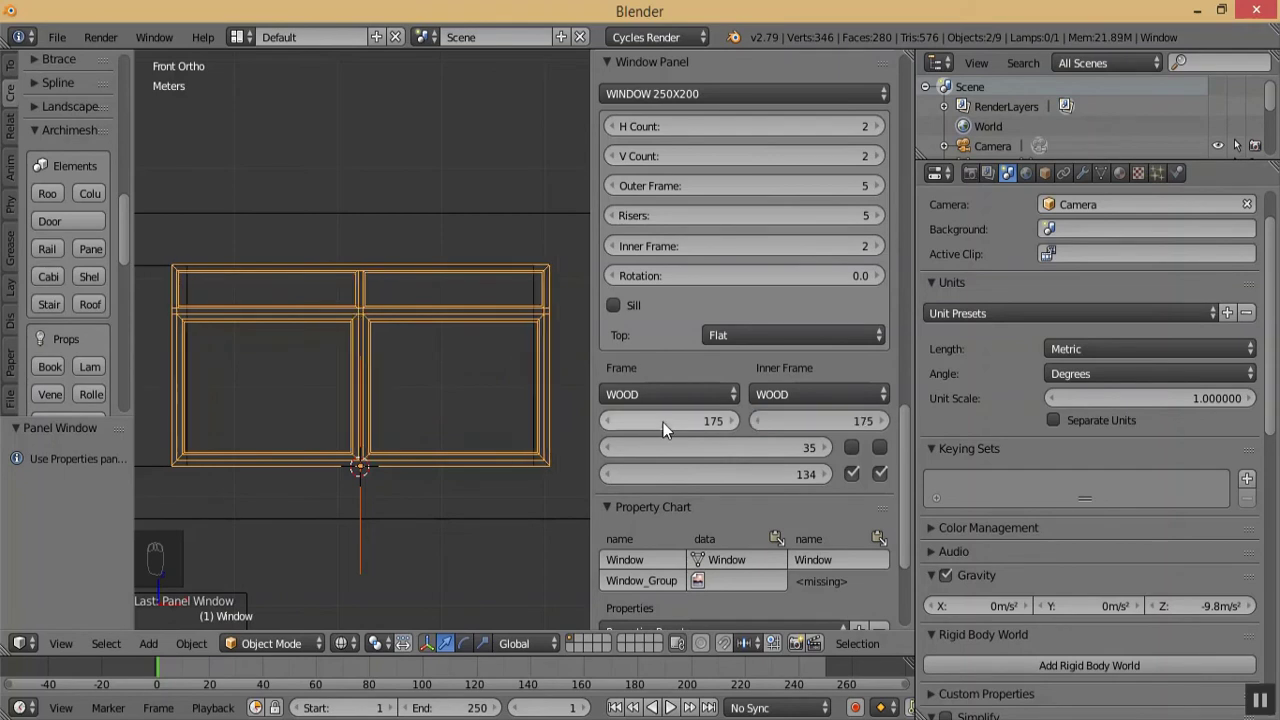
- Set both window column widths to 160 to match the wall opening's width
{"action": "key", "text": "KP_Add"}
{"action": "key", "text": "KP_Add"}
{"action": "key", "text": "KP_Add"}
{"action": "key", "text": "KP_Add"}
{"action": "key", "text": "KP_Add"}
{"action": "key", "text": "KP_Add"}
{"action": "key", "text": "KP_Add"}
{"action": "key", "text": "KP_Add"}
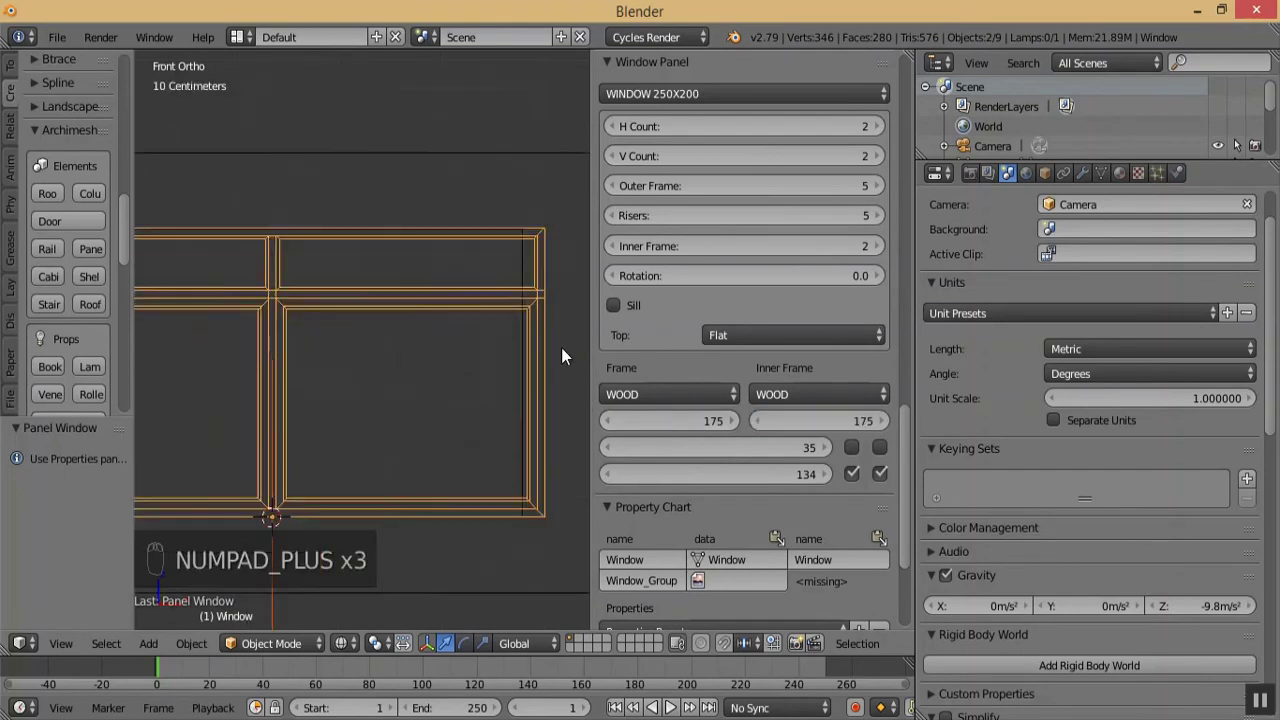
{"action": "left_click", "coordinate": [664, 420]}
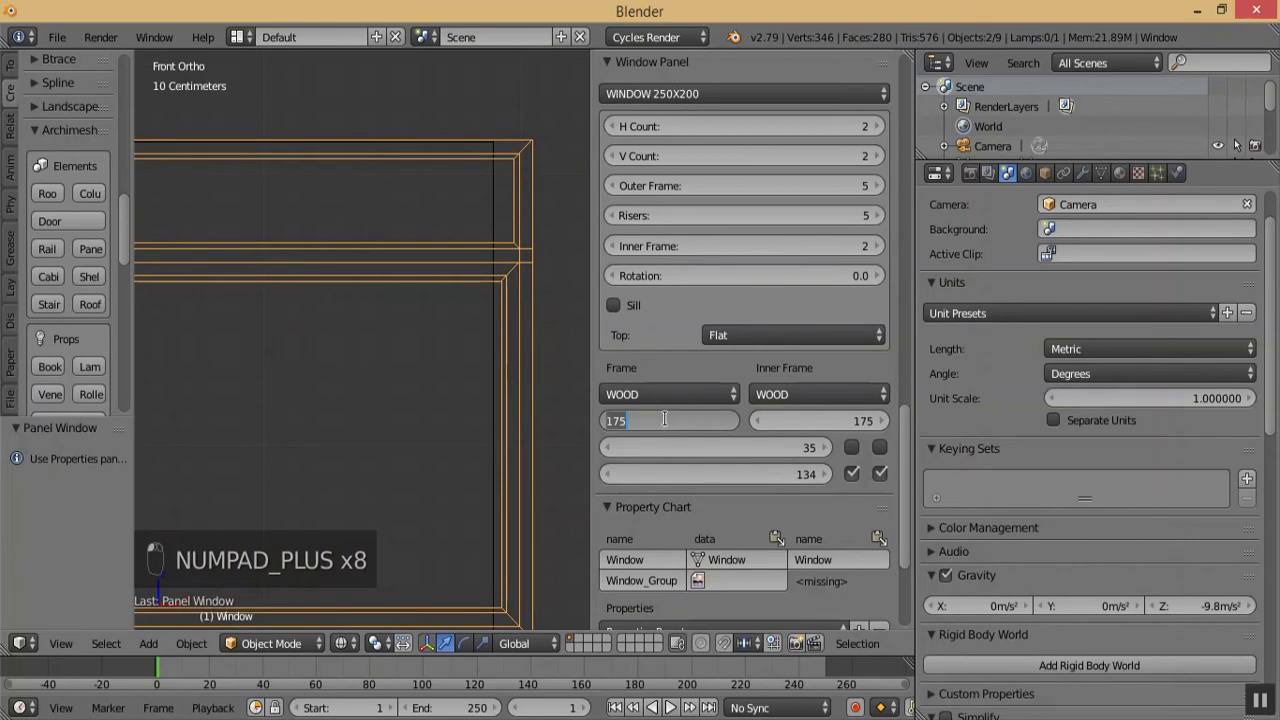
{"action": "type", "text": "160"}
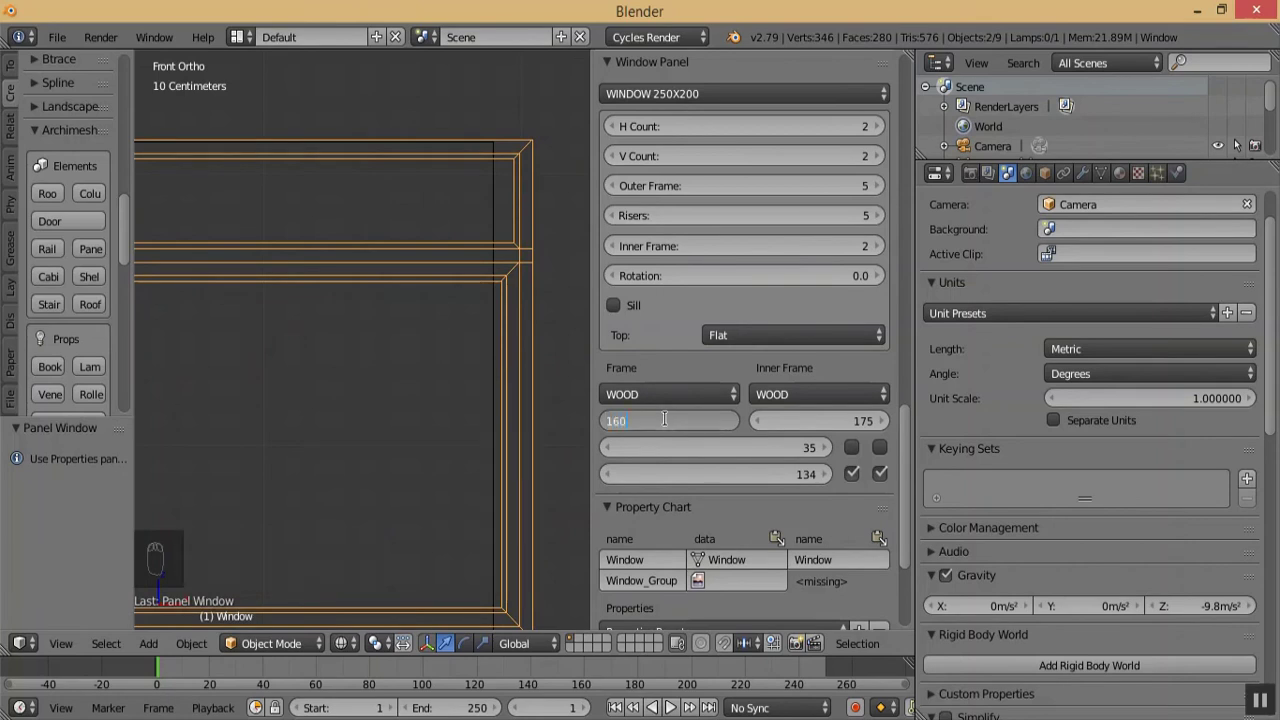
{"action": "key", "text": "Tab"}
{"action": "type", "text": "1"}
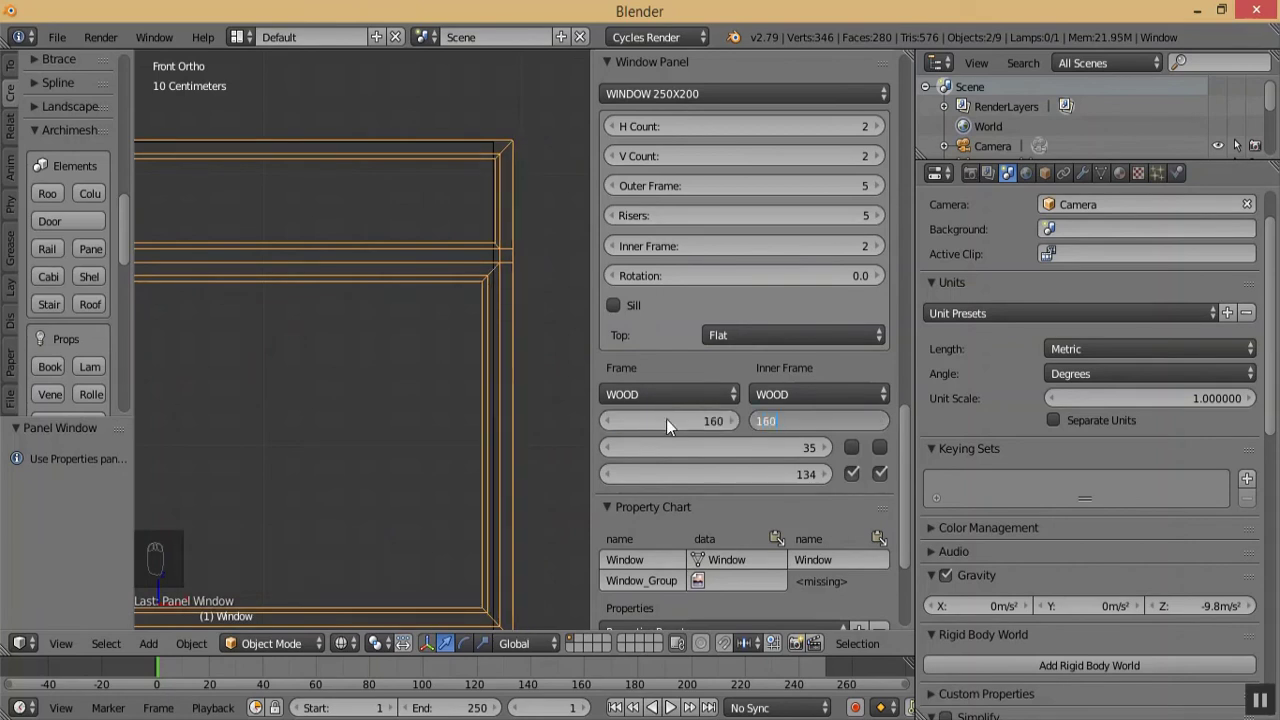
{"action": "type", "text": "60"}
{"action": "key", "text": "Return"}
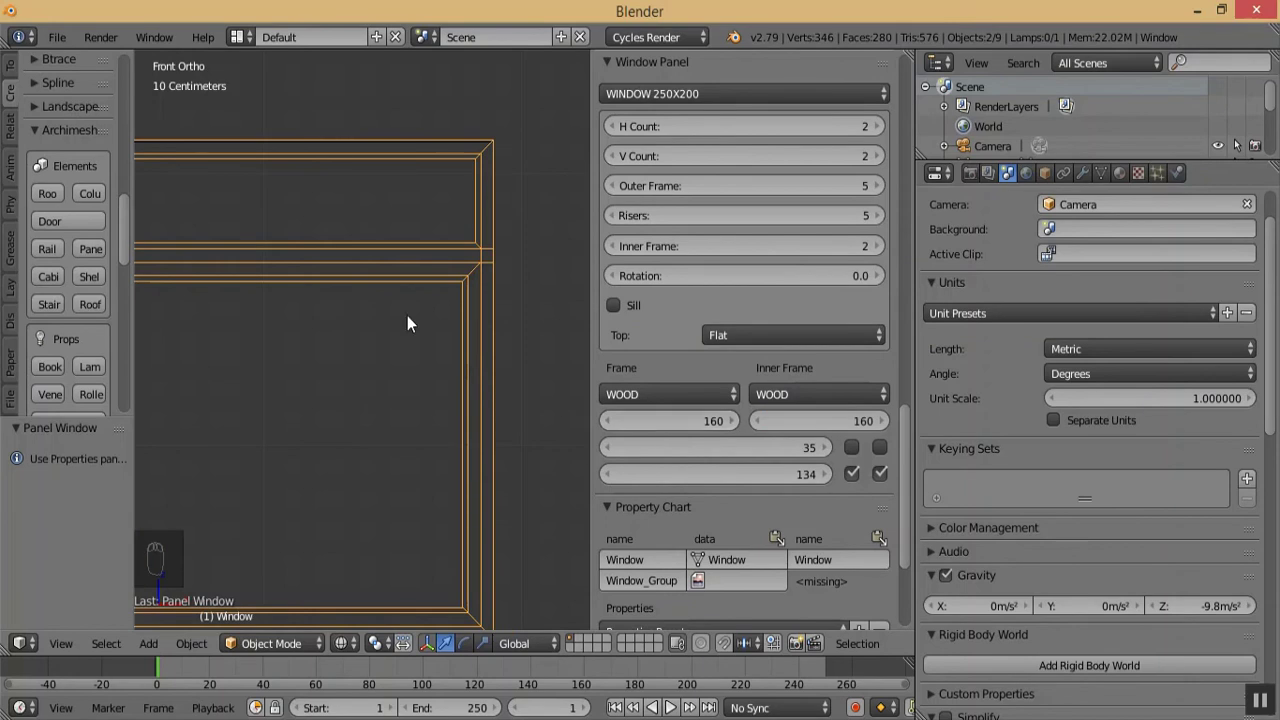
- Examine how the window's outer side edge meets the wall opening, and its fit within the whole facade
{"action": "key", "text": "KP_Add"}
{"action": "key", "text": "KP_Add"}
{"action": "key", "text": "KP_Add"}
{"action": "key", "text": "KP_Add"}
{"action": "key", "text": "KP_Add"}
{"action": "key", "text": "KP_Add"}
{"action": "key", "text": "KP_Add"}
{"action": "key", "text": "KP_Add"}
{"action": "key", "text": "KP_Add"}
{"action": "key", "text": "KP_Add"}
{"action": "key", "text": "KP_Add"}
{"action": "key", "text": "KP_Add"}
{"action": "key", "text": "KP_Add"}
{"action": "key", "text": "KP_Add"}
{"action": "key", "text": "KP_Add"}
{"action": "key", "text": "KP_Add"}
{"action": "key", "text": "KP_Add"}
{"action": "key", "text": "KP_Add"}
{"action": "key", "text": "KP_Add"}
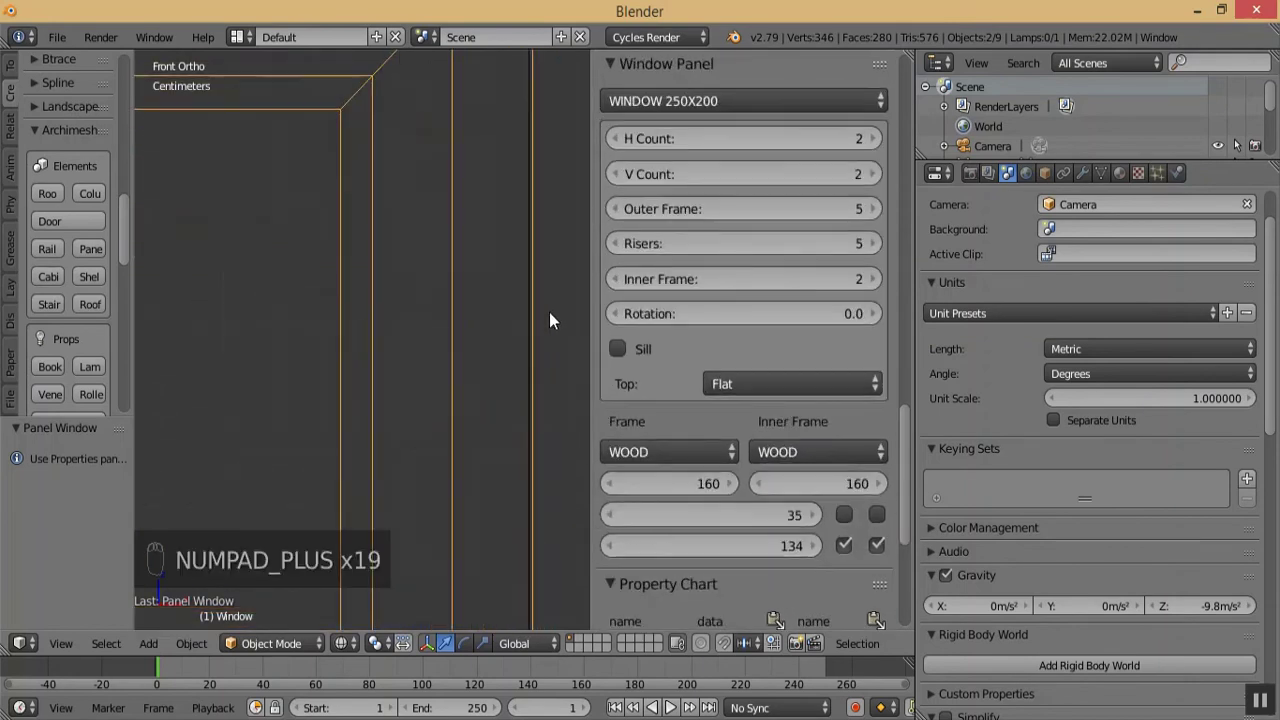
{"action": "key", "text": "KP_Add"}
{"action": "key", "text": "KP_Add"}
{"action": "key", "text": "KP_Subtract"}
{"action": "key", "text": "KP_Subtract"}
{"action": "key", "text": "KP_Subtract"}
{"action": "key", "text": "KP_Subtract"}
{"action": "key", "text": "KP_Subtract"}
{"action": "key", "text": "KP_Subtract"}
{"action": "key", "text": "KP_Subtract"}
{"action": "key", "text": "KP_Subtract"}
{"action": "key", "text": "KP_Subtract"}
{"action": "key", "text": "KP_Subtract"}
{"action": "key", "text": "KP_Subtract"}
{"action": "key", "text": "KP_Subtract"}
{"action": "key", "text": "KP_Subtract"}
{"action": "key", "text": "KP_Subtract"}
{"action": "key", "text": "KP_Subtract"}
{"action": "key", "text": "KP_Subtract"}
{"action": "key", "text": "KP_Subtract"}
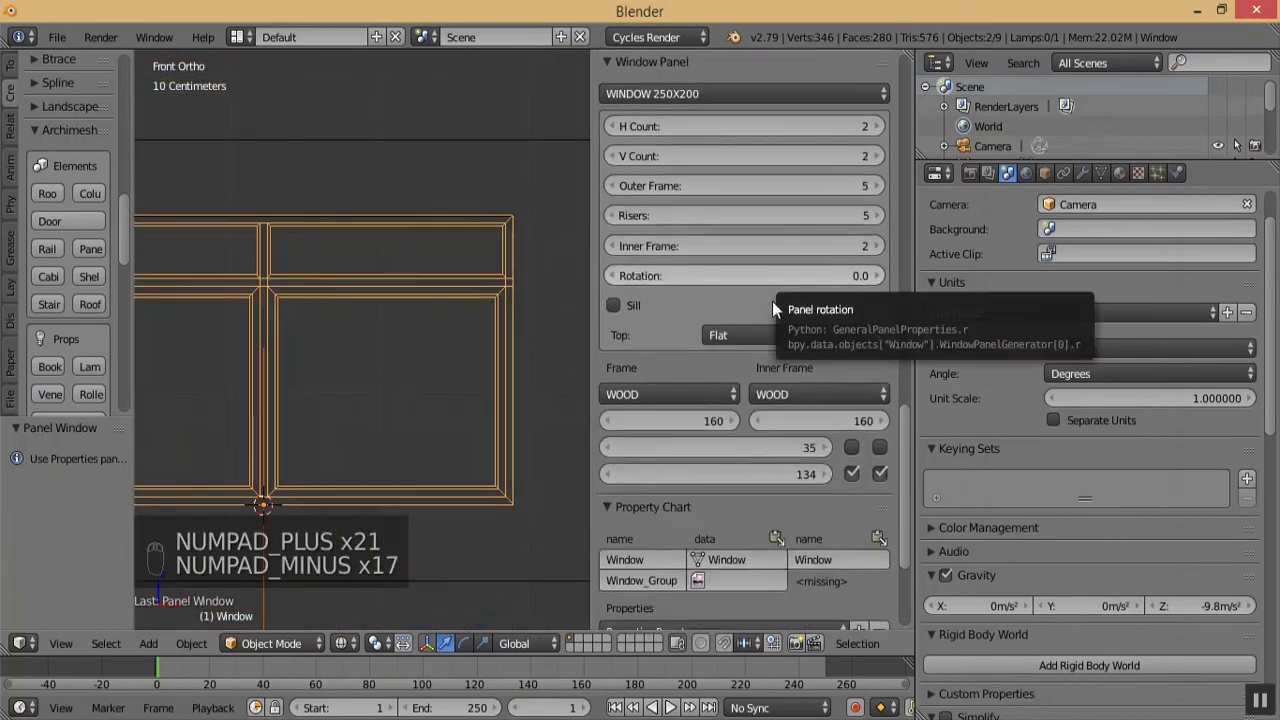
{"action": "key", "text": "KP_Subtract"}
{"action": "key", "text": "KP_Subtract"}
{"action": "key", "text": "KP_Subtract"}
{"action": "key", "text": "KP_Subtract"}
{"action": "key", "text": "KP_Subtract"}
{"action": "key", "text": "KP_Subtract"}
{"action": "key", "text": "KP_Subtract"}
{"action": "key", "text": "KP_Subtract"}
{"action": "key", "text": "KP_Subtract"}
{"action": "key", "text": "KP_Subtract"}
{"action": "key", "text": "KP_Subtract"}
{"action": "key", "text": "KP_Subtract"}
{"action": "key", "text": "KP_Subtract"}
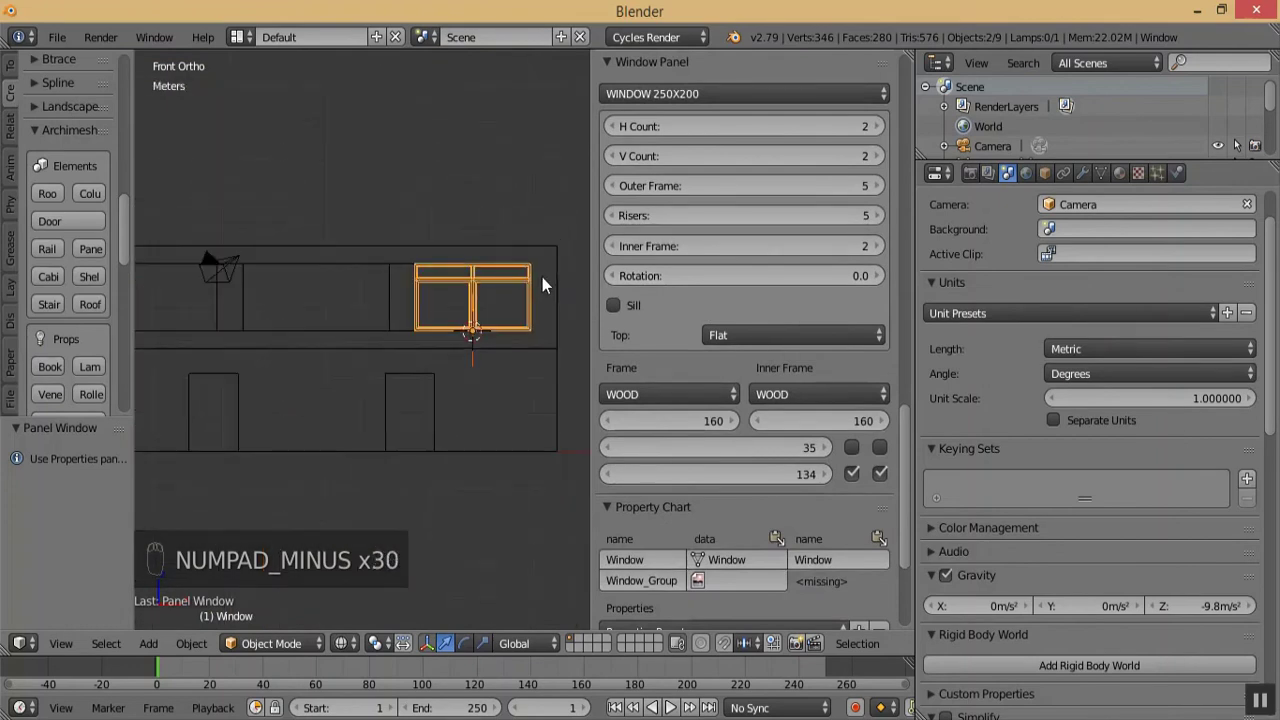
{"action": "key", "text": "KP_Subtract"}
{"action": "key", "text": "KP_Add"}
{"action": "key", "text": "KP_Subtract"}
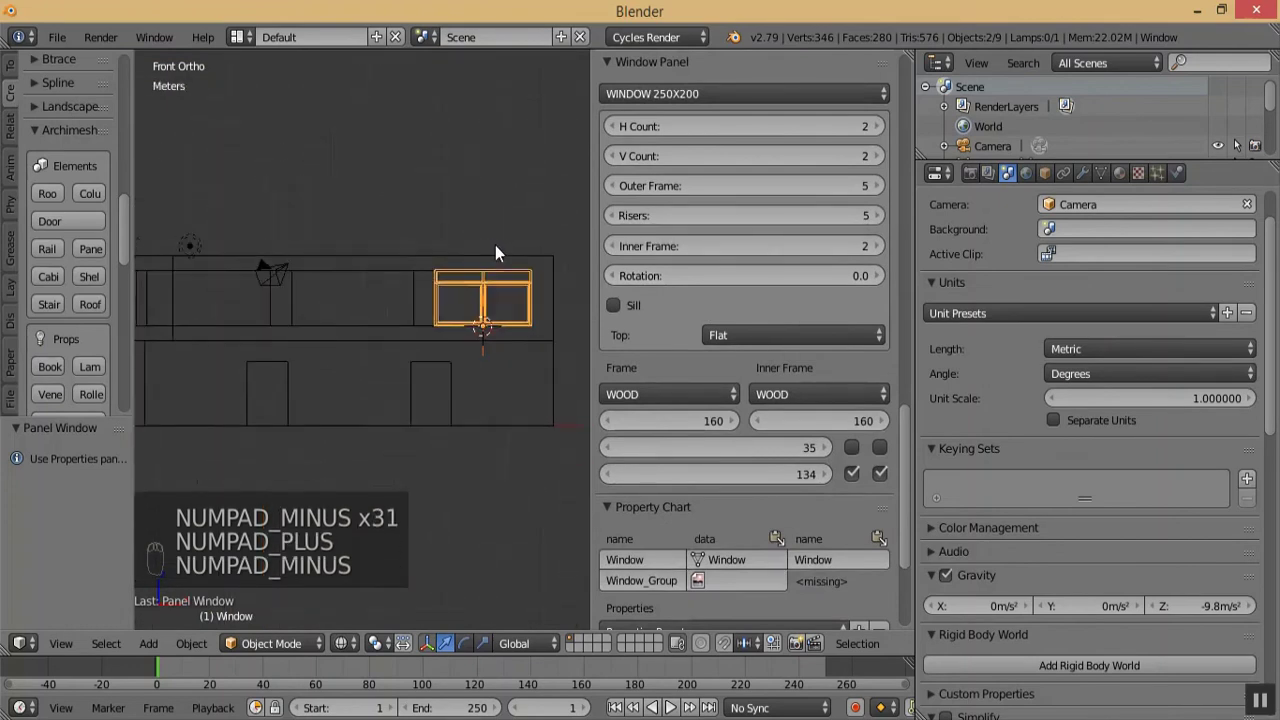
{"action": "key", "text": "KP_Add"}
{"action": "key", "text": "KP_Add"}
{"action": "key", "text": "KP_Add"}
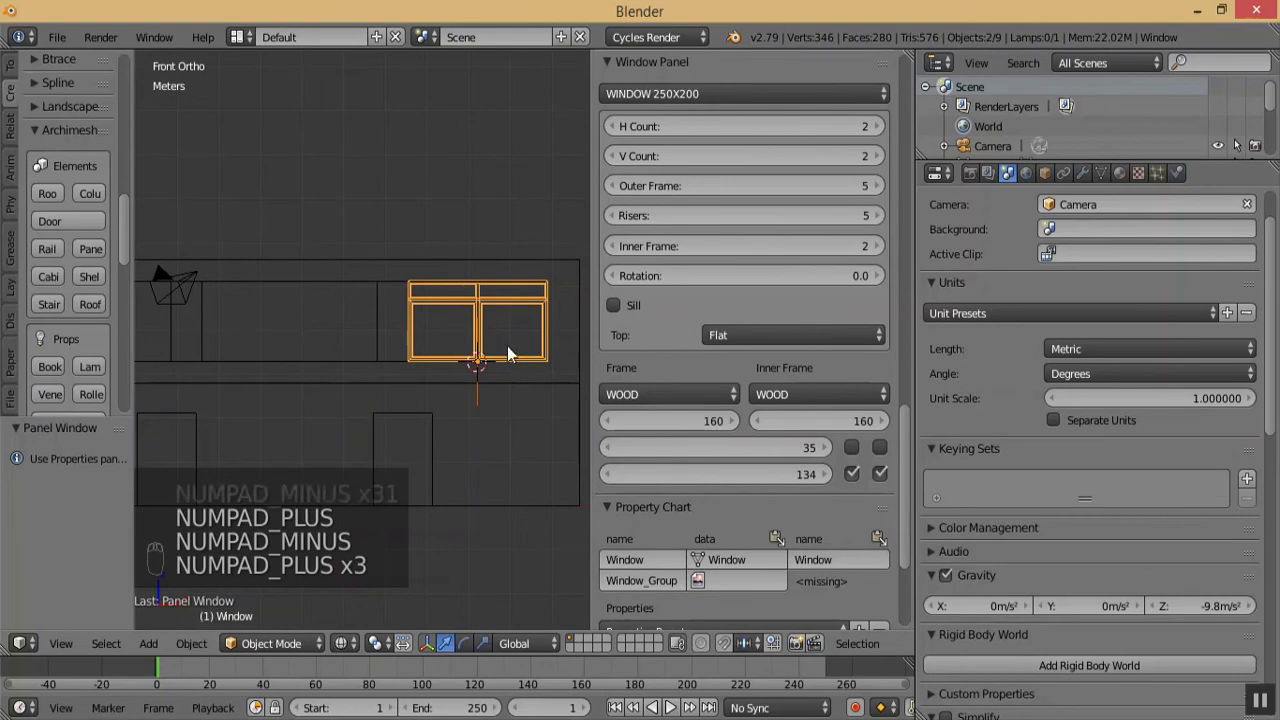
- Select the upper storey's inner wall mesh with the openings and open it in Edit Mode
{"action": "key", "text": "KP_Subtract"}
{"action": "key", "text": "KP_Subtract"}
{"action": "key", "text": "KP_Subtract"}
{"action": "key", "text": "KP_Subtract"}
{"action": "key", "text": "KP_Subtract"}
{"action": "middle_click_drag", "start_coordinate": [520, 340], "coordinate": [303, 313]}
{"action": "key", "text": "KP_Add"}
{"action": "key", "text": "KP_Add"}
{"action": "key", "text": "KP_Add"}
{"action": "key", "text": "KP_Add"}
{"action": "key", "text": "KP_Add"}
{"action": "key", "text": "KP_Add"}
{"action": "right_click", "coordinate": [349, 329]}
{"action": "left_click", "coordinate": [288, 643]}
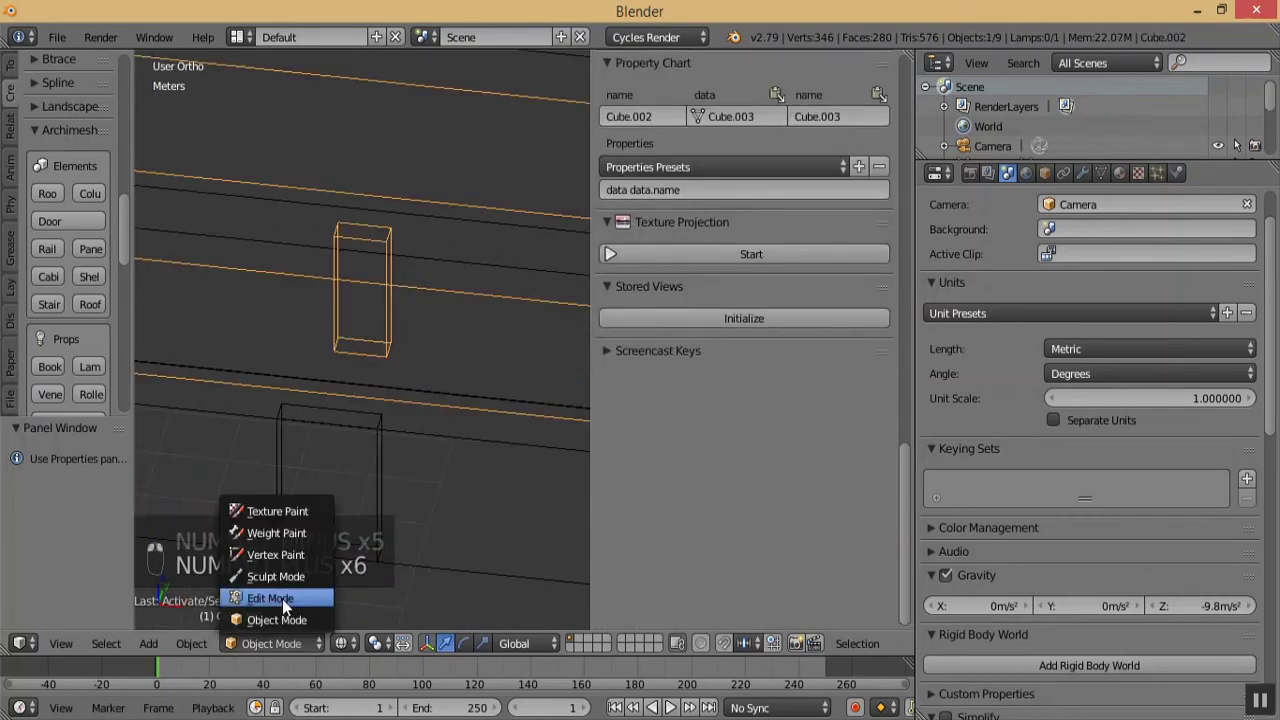
{"action": "left_click", "coordinate": [282, 599]}
- Snap the 3D cursor to the bottom face of the long wall's opening nearest the inner corner, and return to Object Mode
{"action": "right_click", "coordinate": [263, 339]}
{"action": "right_click", "coordinate": [263, 339]}
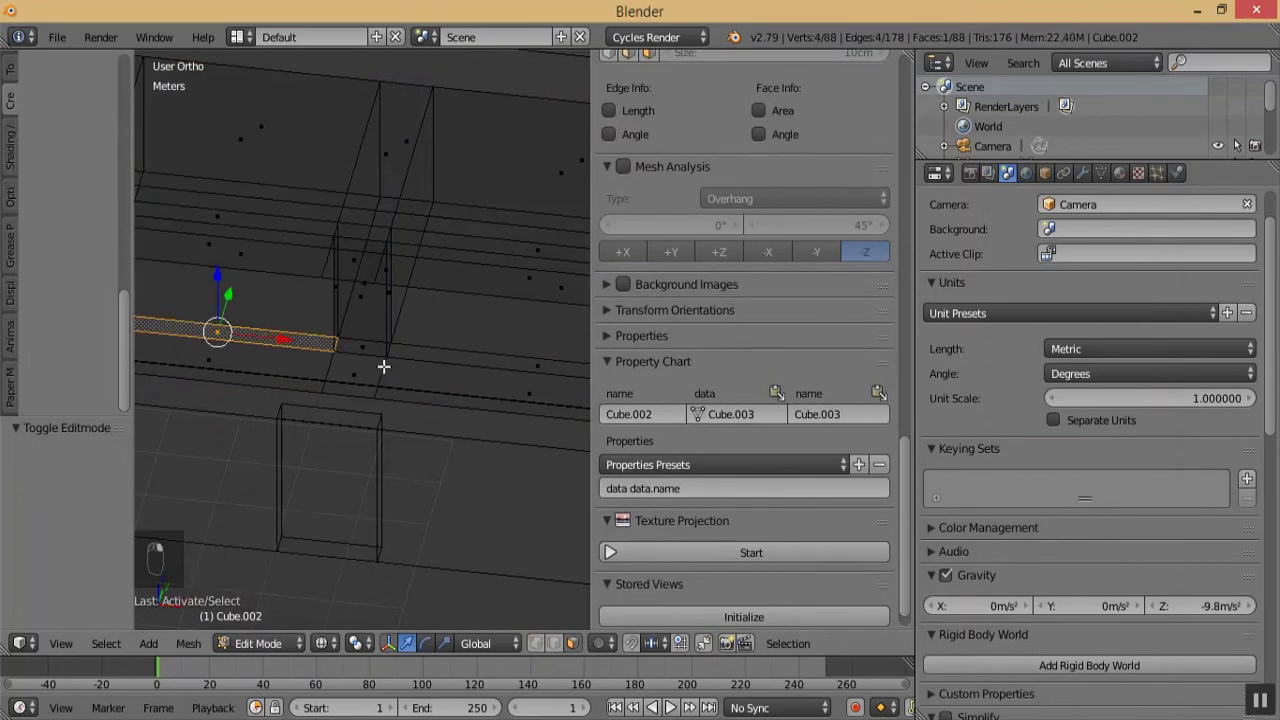
{"action": "key", "text": "KP_Subtract"}
{"action": "key", "text": "KP_Subtract"}
{"action": "key", "text": "KP_Subtract"}
{"action": "key", "text": "KP_Subtract"}
{"action": "key", "text": "KP_Subtract"}
{"action": "key", "text": "KP_Add"}
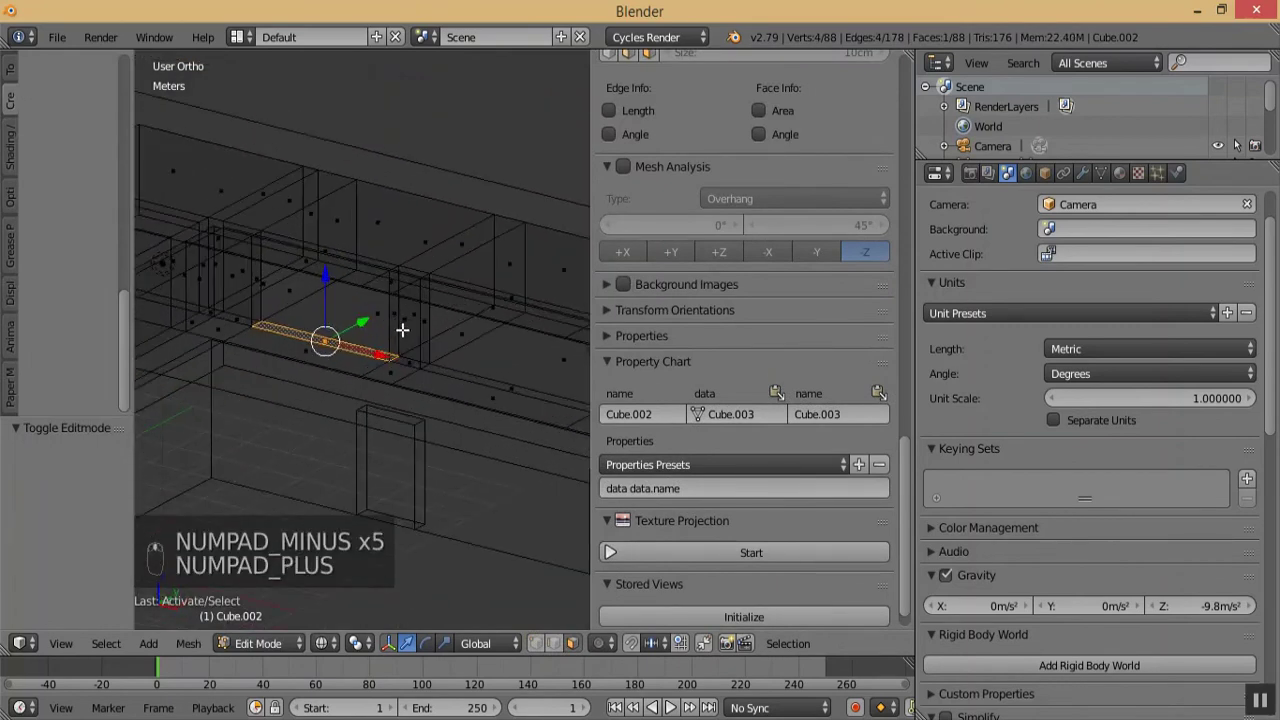
{"action": "key", "text": "shift+s"}
{"action": "left_click", "coordinate": [406, 374]}
{"action": "left_click", "coordinate": [292, 643]}
{"action": "left_click", "coordinate": [272, 619]}
- Select only the window, its Window_Group and CTRL_Hole in the front view, leaving the surrounding walls deselected
{"action": "key", "text": "KP_Subtract"}
{"action": "key", "text": "KP_Subtract"}
{"action": "key", "text": "KP_Subtract"}
{"action": "key", "text": "KP_Subtract"}
{"action": "key", "text": "KP_Subtract"}
{"action": "key", "text": "KP_Subtract"}
{"action": "key", "text": "KP_Subtract"}
{"action": "key", "text": "KP_Subtract"}
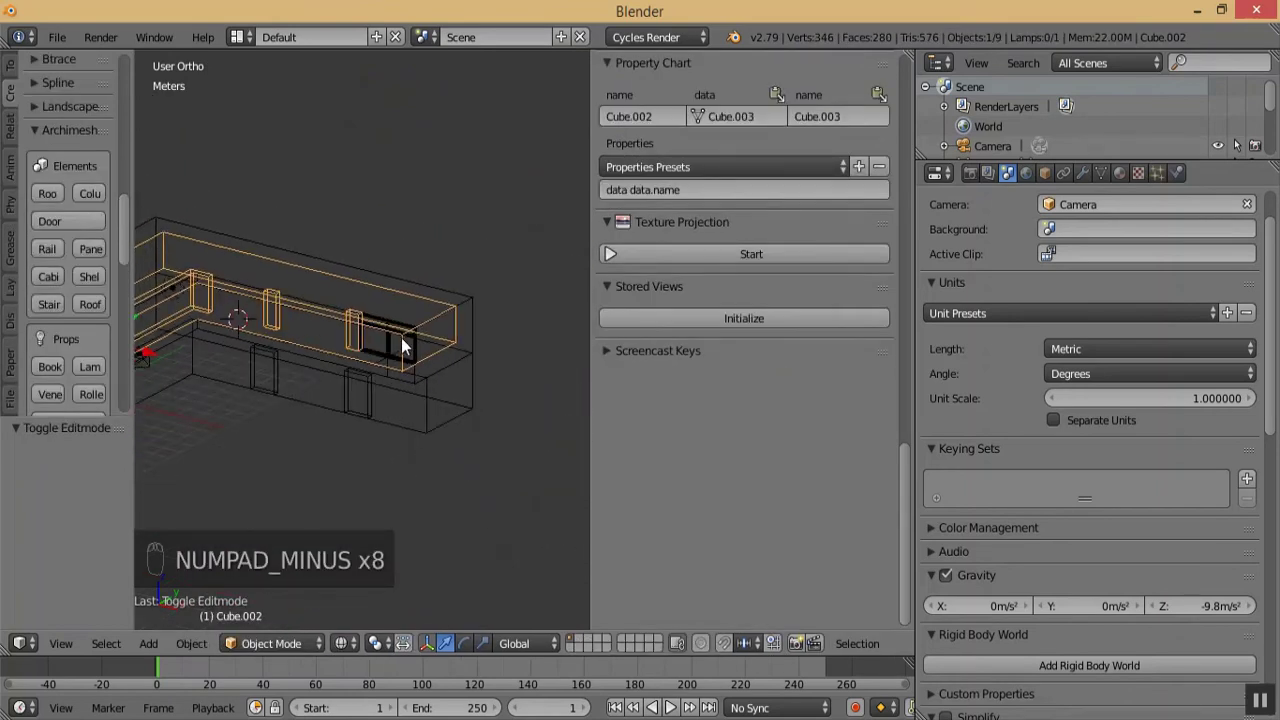
{"action": "key", "text": "KP_1"}
{"action": "key", "text": "KP_Add"}
{"action": "key", "text": "KP_Add"}
{"action": "key", "text": "KP_Add"}
{"action": "key", "text": "KP_Add"}
{"action": "key", "text": "KP_Add"}
{"action": "key", "text": "KP_Add"}
{"action": "key", "text": "KP_Add"}
{"action": "key", "text": "KP_Add"}
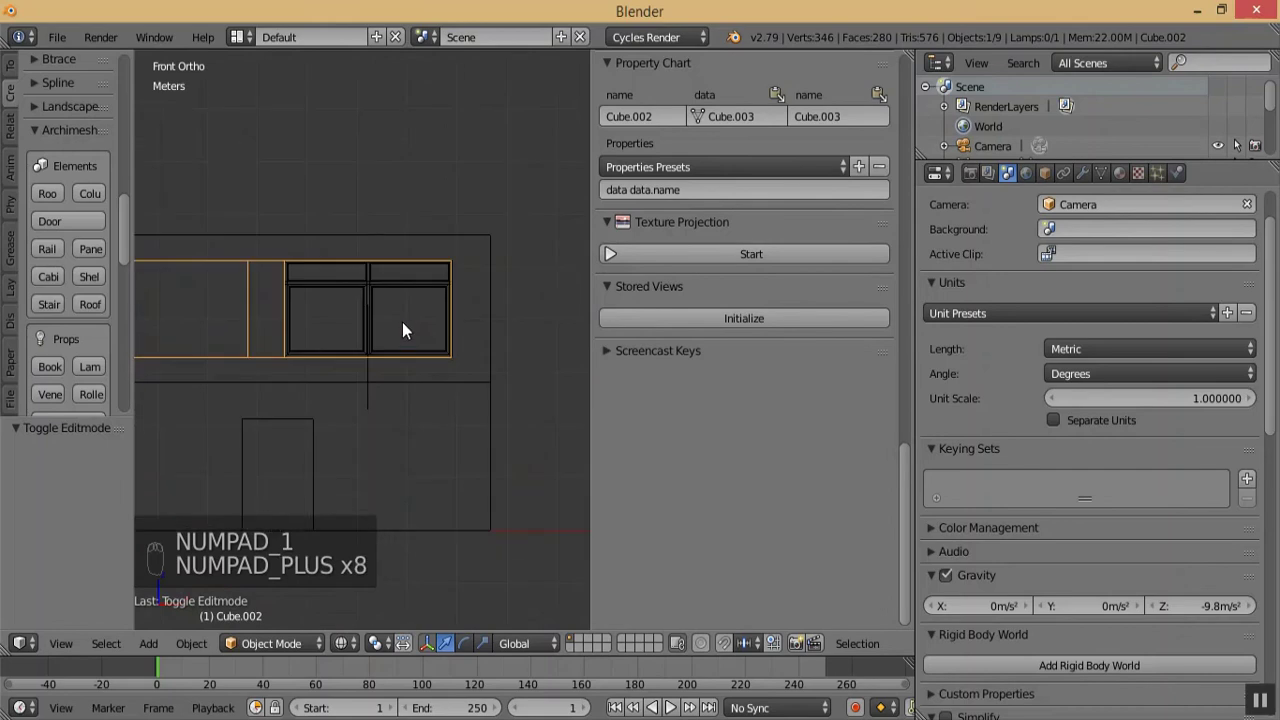
{"action": "key", "text": "a"}
{"action": "key", "text": "a"}
{"action": "key", "text": "a"}
{"action": "key", "text": "a"}
{"action": "key", "text": "a"}
{"action": "key", "text": "a"}
{"action": "key", "text": "a"}
{"action": "key", "text": "a"}
{"action": "key", "text": "a"}
{"action": "key", "text": "b"}
{"action": "left_click_drag", "start_coordinate": [270, 252], "coordinate": [470, 378]}
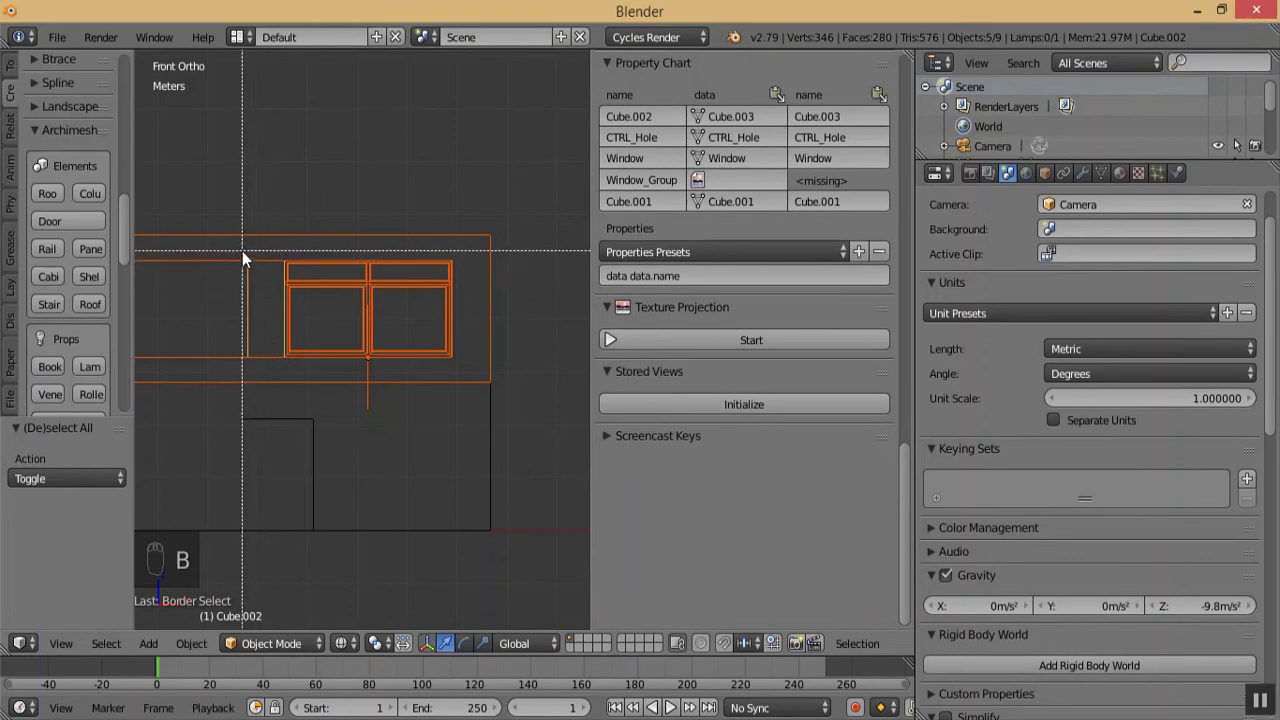
{"action": "left_click_drag", "start_coordinate": [197, 179], "coordinate": [260, 443]}
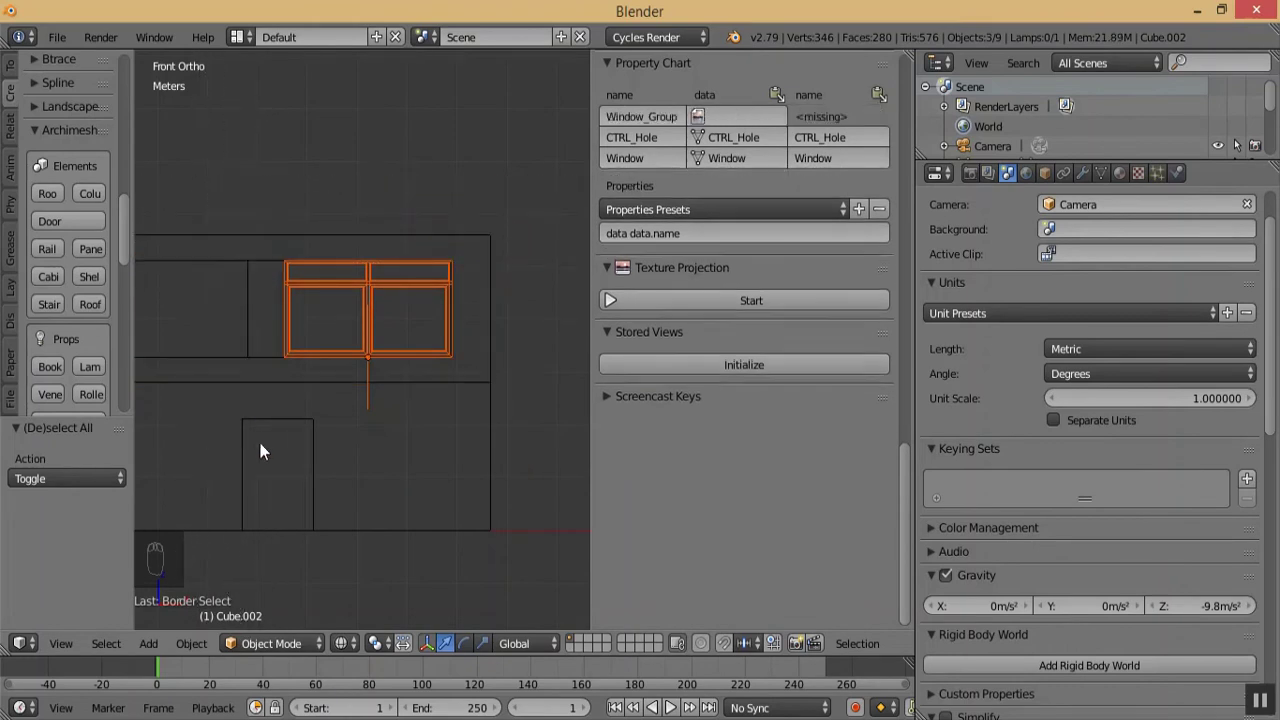
- Make a linked duplicate of the window set, placed about -3.11 m in X and 5.53 m in Z from the original
{"action": "key", "text": "KP_Subtract"}
{"action": "key", "text": "KP_Subtract"}
{"action": "key", "text": "KP_Subtract"}
{"action": "key", "text": "KP_Subtract"}
{"action": "key", "text": "KP_Subtract"}
{"action": "key", "text": "KP_Subtract"}
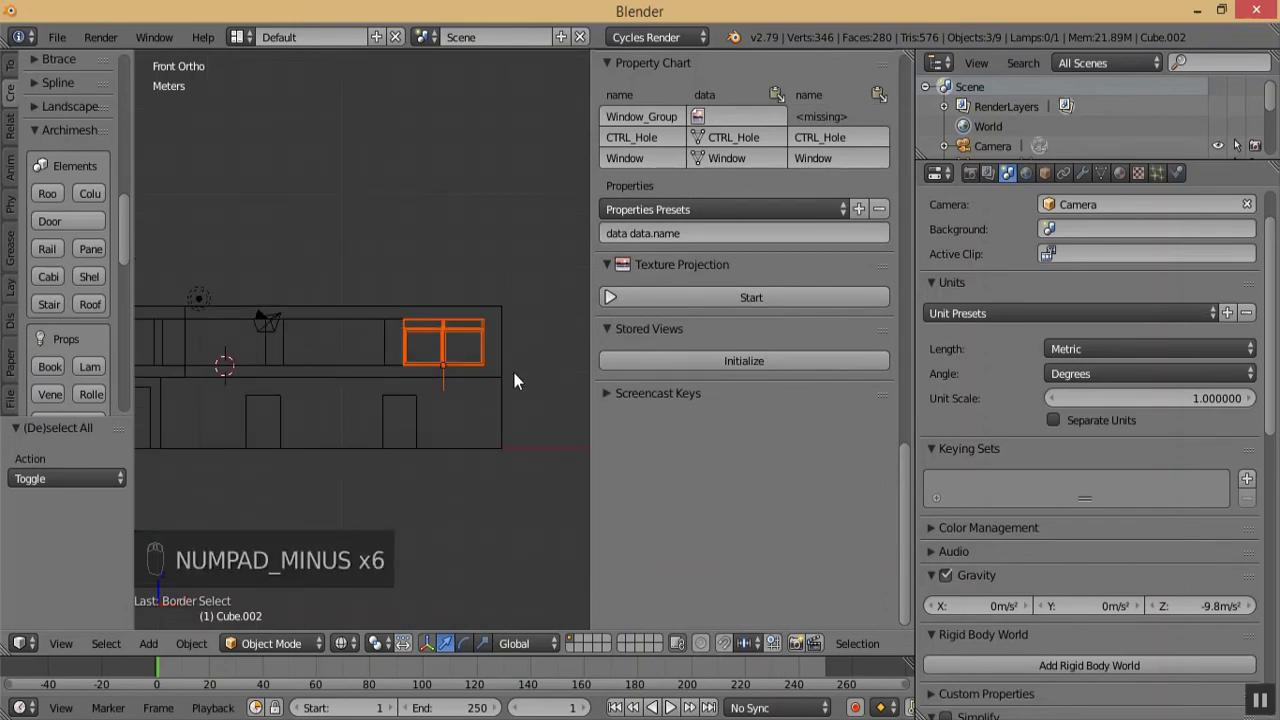
{"action": "key", "text": "alt+d"}
{"action": "left_click", "coordinate": [439, 232]}
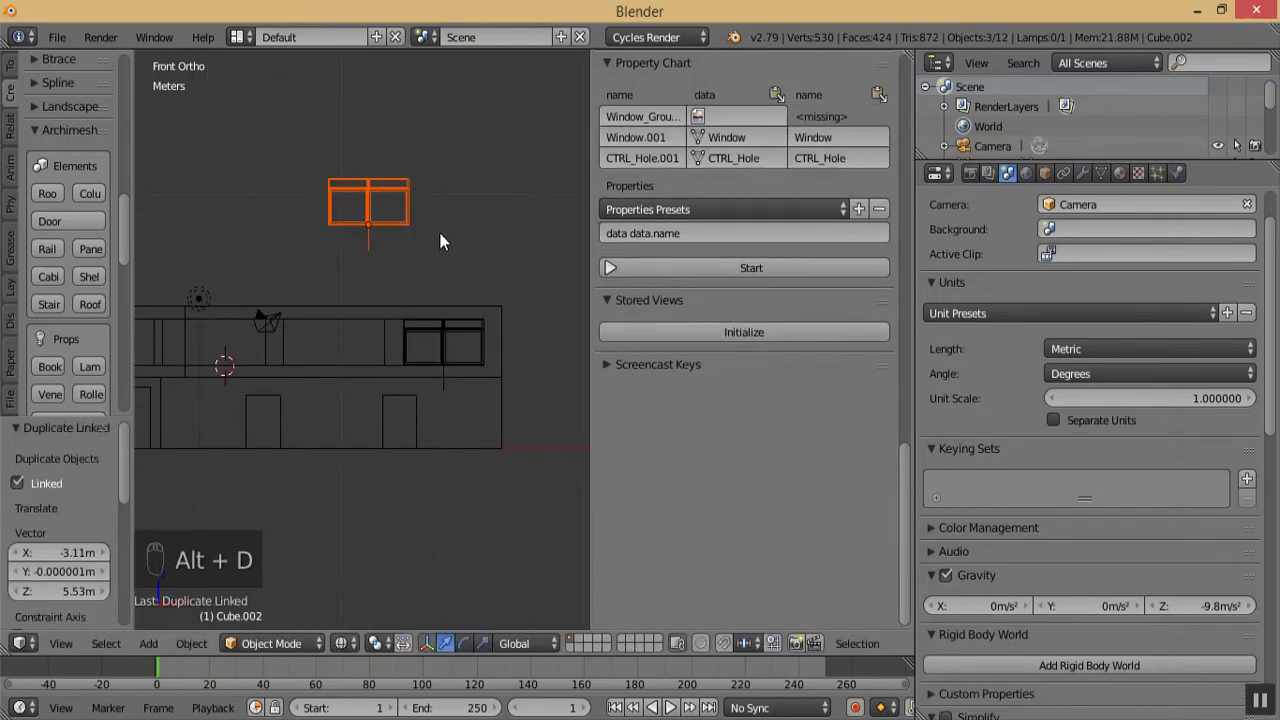
- Select the duplicated window's group empty and snap it to the 3D cursor in the opening near the inner corner
{"action": "right_click", "coordinate": [368, 244]}
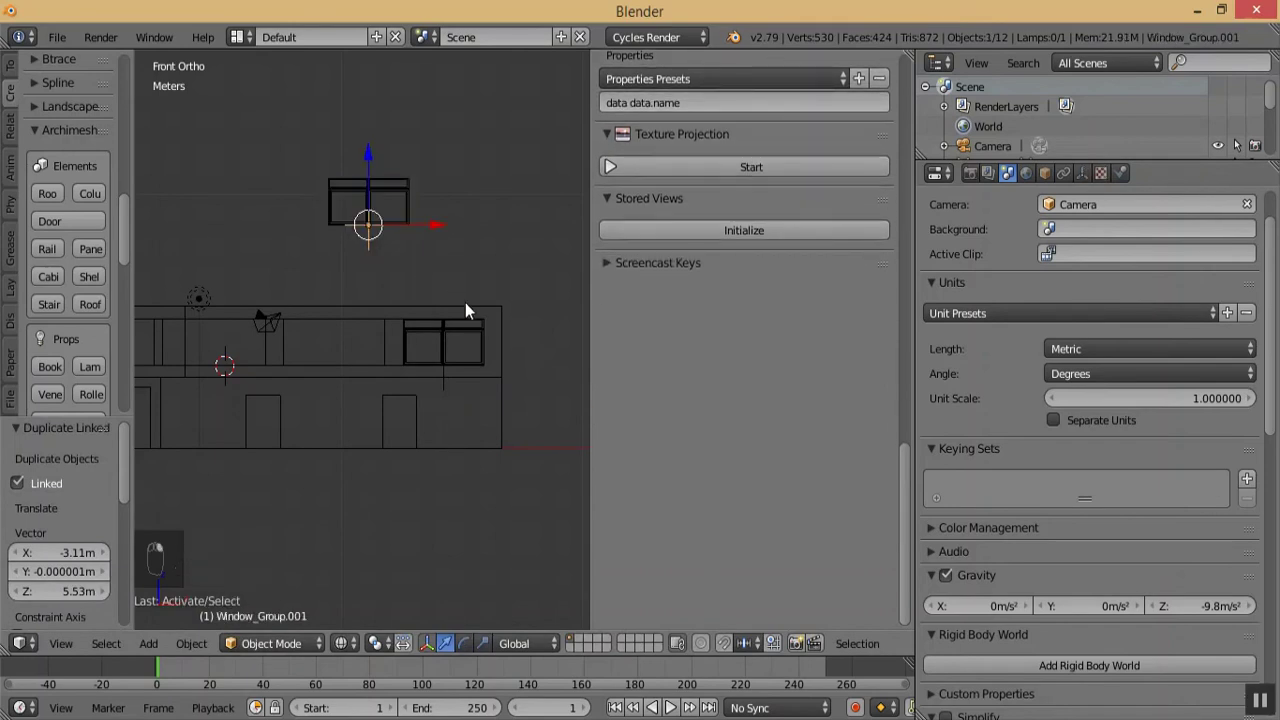
{"action": "key", "text": "shift+s"}
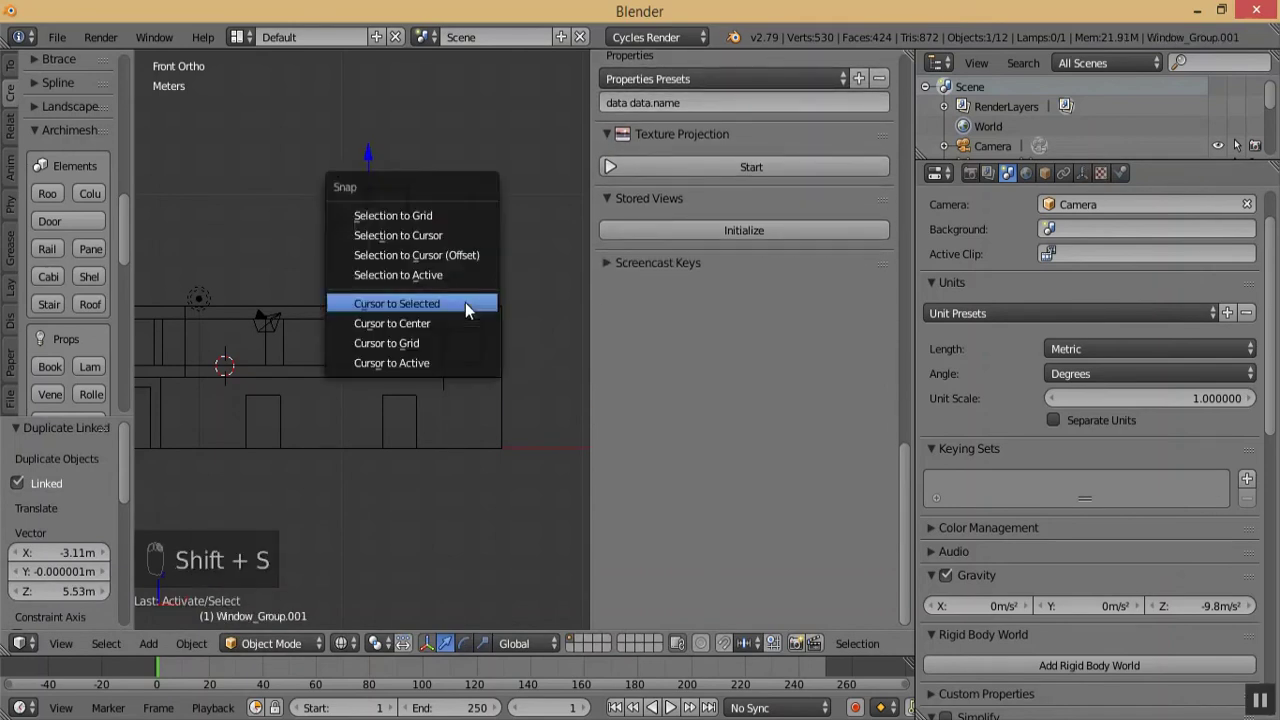
{"action": "left_click", "coordinate": [448, 237]}
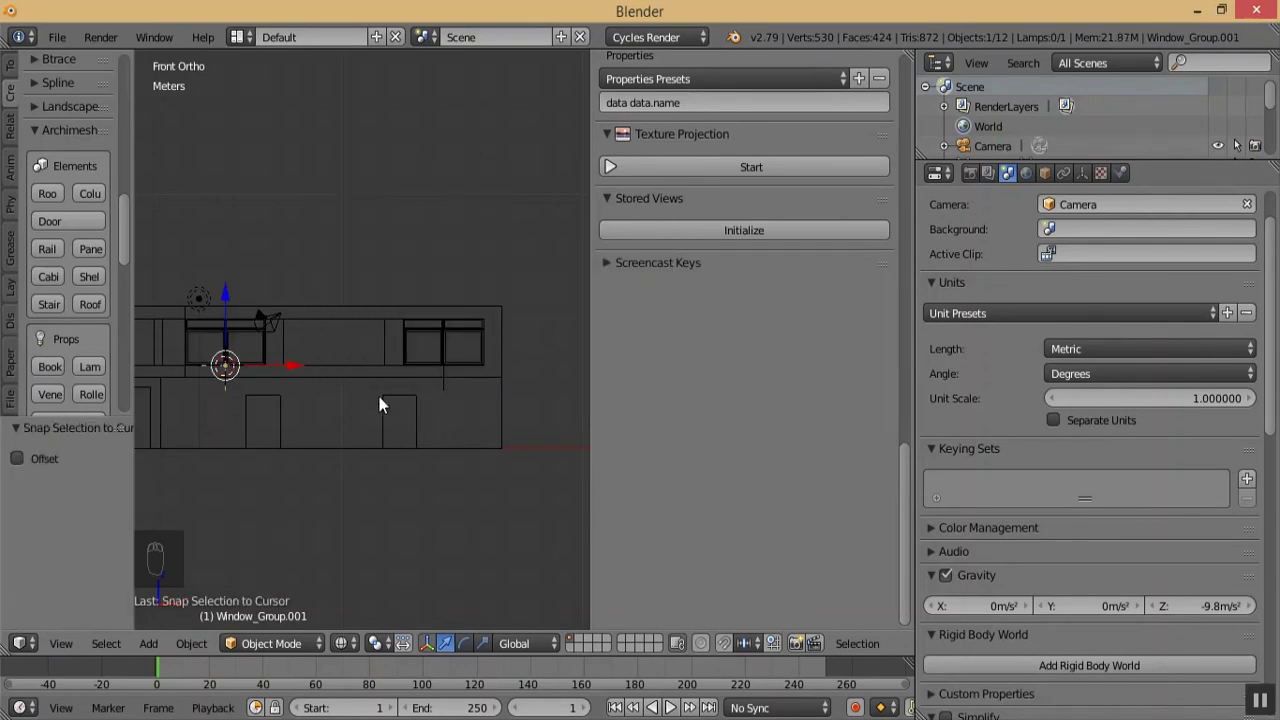
- Examine how the duplicated window fits in the opening near the inner corner, with the sidebar hidden
{"action": "key", "text": "KP_Add"}
{"action": "key", "text": "KP_Add"}
{"action": "key", "text": "KP_Add"}
{"action": "key", "text": "KP_Add"}
{"action": "key", "text": "KP_Add"}
{"action": "key", "text": "KP_Add"}
{"action": "key", "text": "KP_Add"}
{"action": "key", "text": "KP_Add"}
{"action": "key", "text": "KP_Add"}
{"action": "key", "text": "KP_Add"}
{"action": "key", "text": "KP_Add"}
{"action": "key", "text": "KP_Add"}
{"action": "key", "text": "KP_Add"}
{"action": "key", "text": "KP_Subtract"}
{"action": "key", "text": "KP_Subtract"}
{"action": "key", "text": "KP_Subtract"}
{"action": "key", "text": "KP_Subtract"}
{"action": "key", "text": "KP_Subtract"}
{"action": "key", "text": "KP_Subtract"}
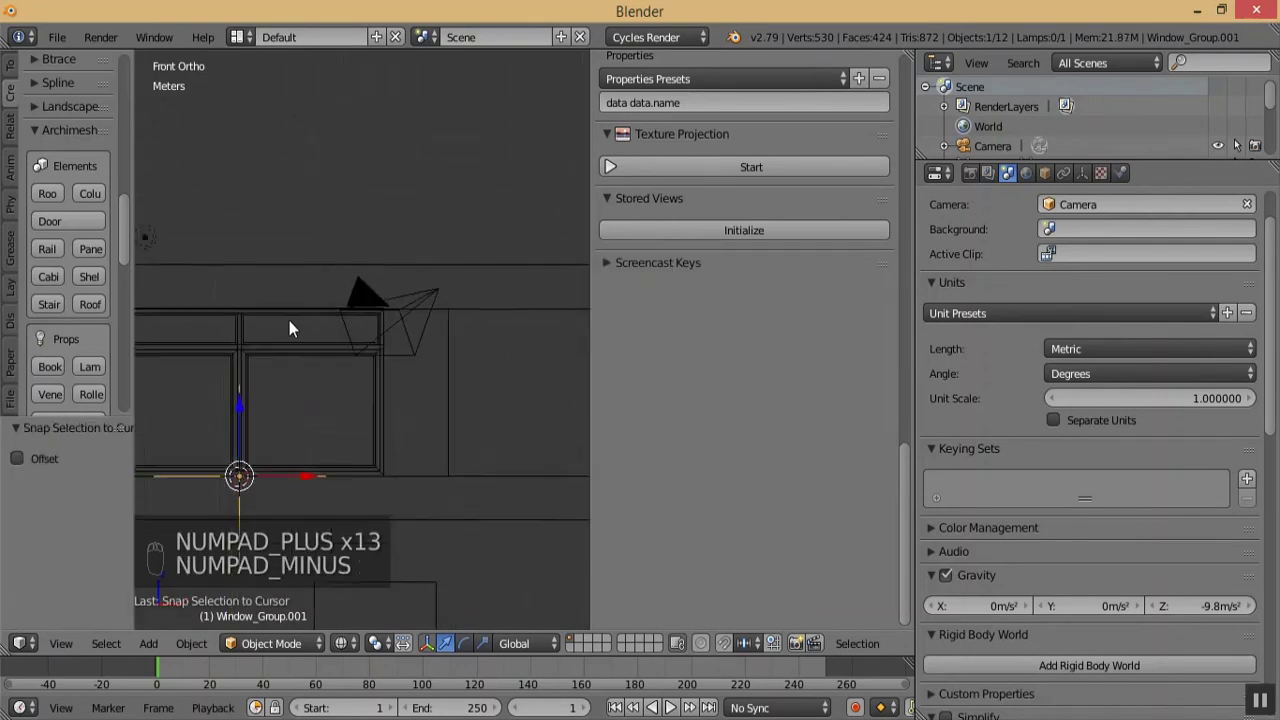
{"action": "key", "text": "KP_Subtract"}
{"action": "key", "text": "KP_Subtract"}
{"action": "key", "text": "KP_Subtract"}
{"action": "key", "text": "KP_Subtract"}
{"action": "key", "text": "KP_Subtract"}
{"action": "middle_click_drag", "start_coordinate": [439, 361], "coordinate": [534, 371]}
{"action": "key", "text": "n"}
{"action": "key", "text": "KP_Subtract"}
{"action": "key", "text": "KP_Add"}
{"action": "key", "text": "KP_Add"}
{"action": "key", "text": "KP_Add"}
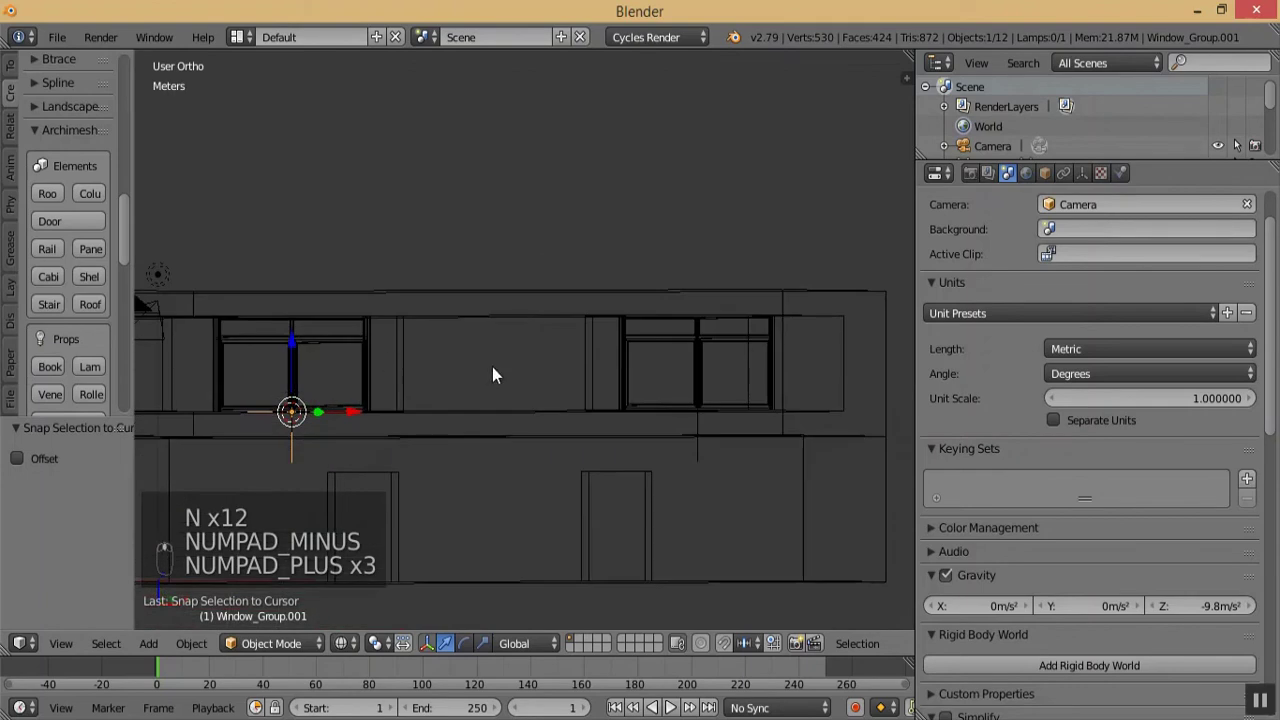
- Enter Edit Mode on the upper storey's walls and select only the bottom face of the long wall's middle opening
{"action": "middle_click_drag", "start_coordinate": [557, 389], "coordinate": [600, 452]}
{"action": "right_click", "coordinate": [600, 444]}
{"action": "right_click", "coordinate": [610, 427]}
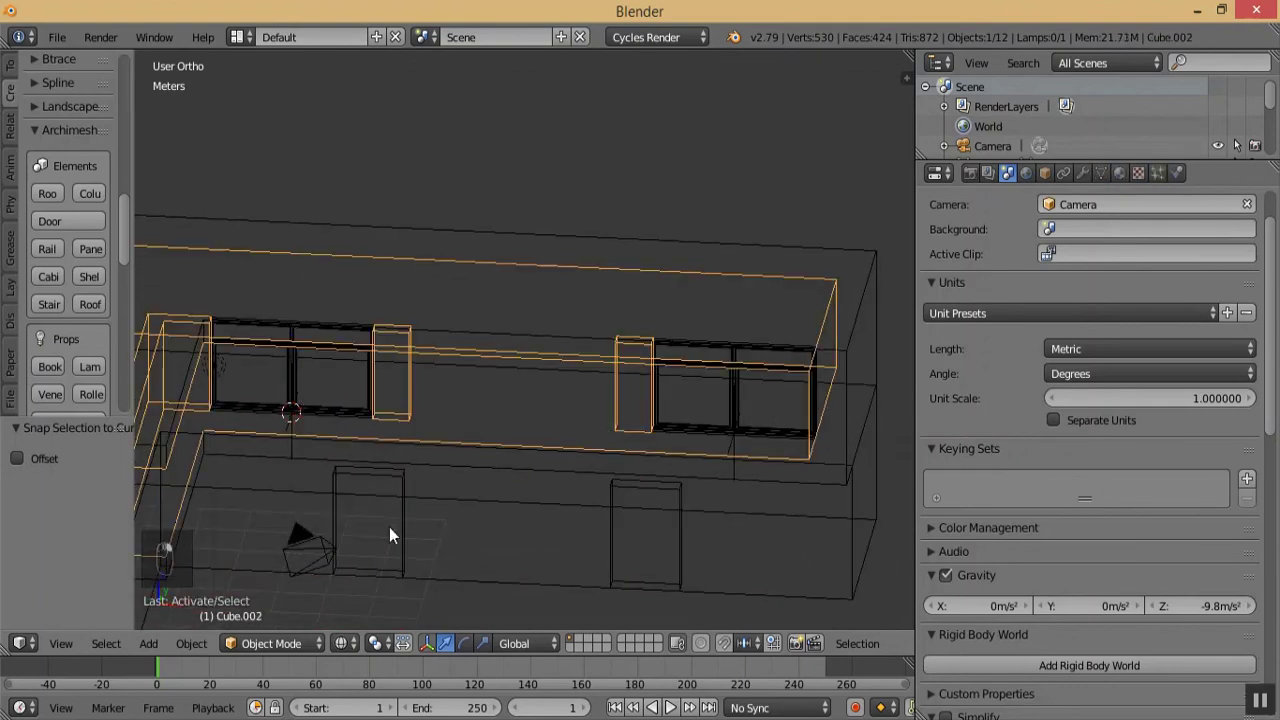
{"action": "left_click", "coordinate": [301, 640]}
{"action": "left_click", "coordinate": [287, 596]}
{"action": "key", "text": "a"}
{"action": "right_click", "coordinate": [528, 421]}
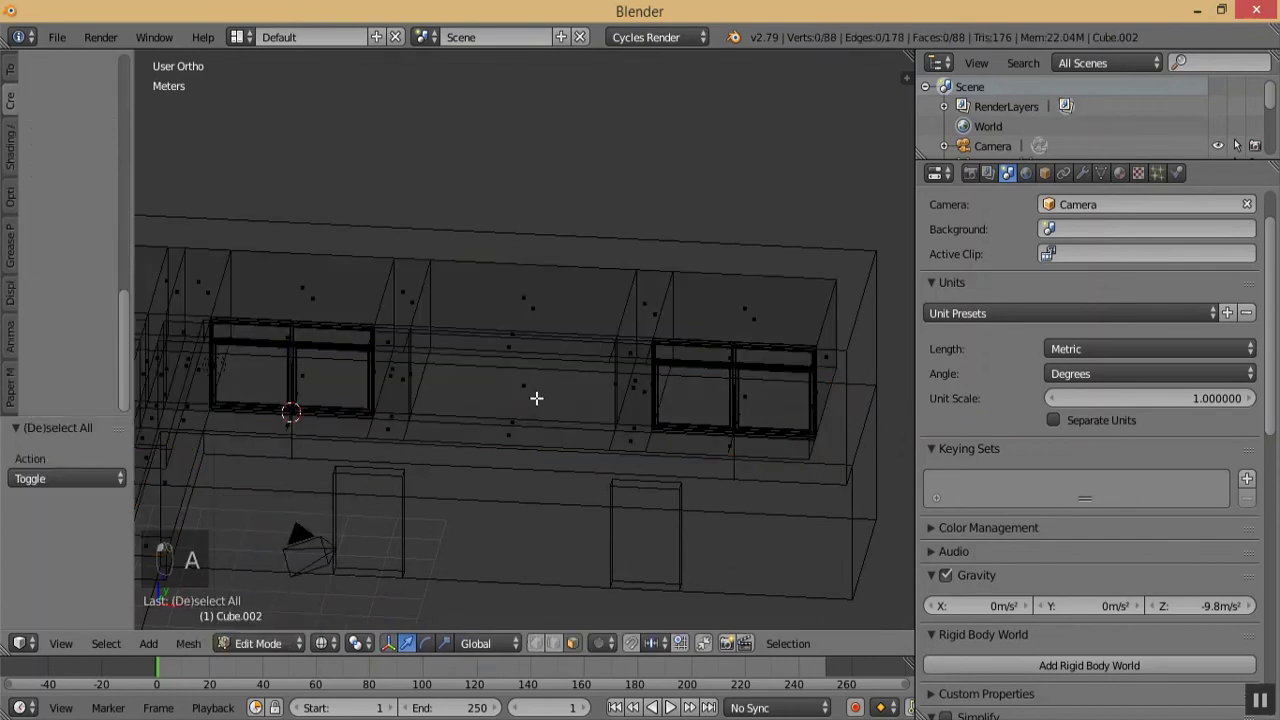
{"action": "key", "text": "shift+s"}
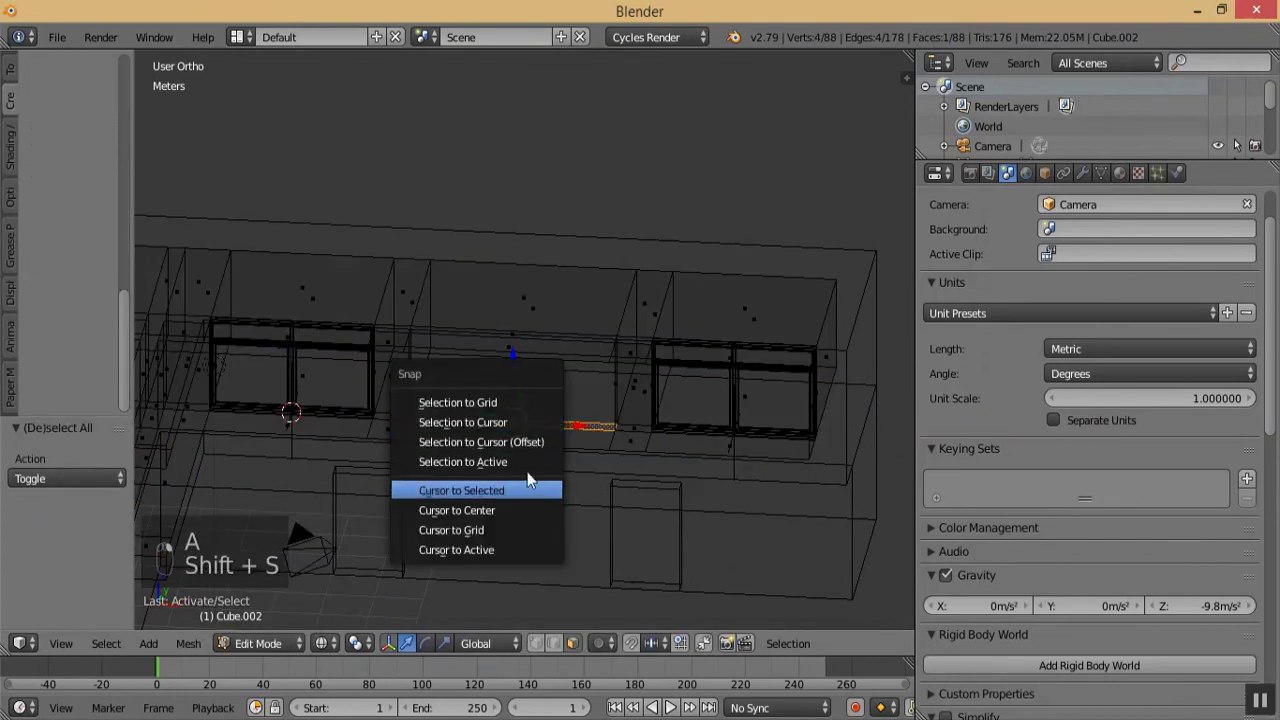
{"action": "left_click", "coordinate": [518, 421]}
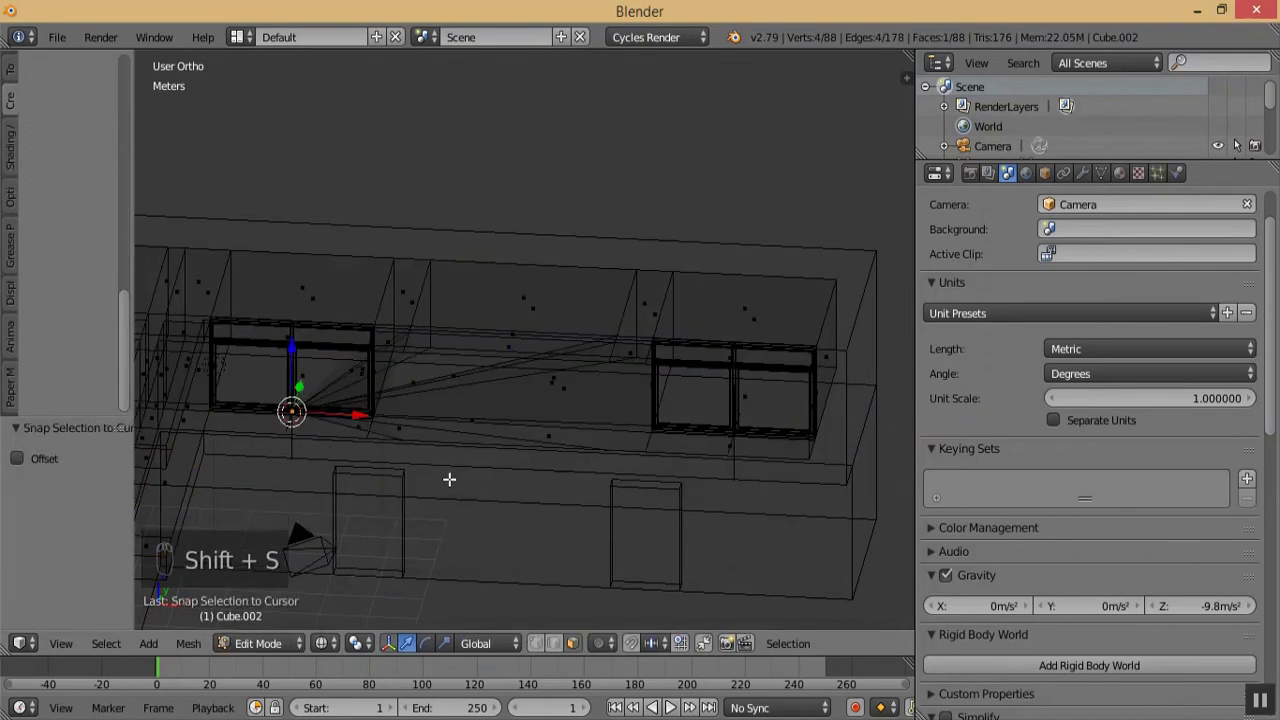
{"action": "key", "text": "ctrl+z"}
- Snap the 3D cursor to the selected bottom face of the middle opening, and return to Object Mode
{"action": "key", "text": "shift+s"}
{"action": "left_click", "coordinate": [443, 549]}
{"action": "left_click", "coordinate": [270, 648]}
{"action": "left_click", "coordinate": [269, 621]}
{"action": "middle_click_drag", "start_coordinate": [419, 517], "coordinate": [403, 583]}
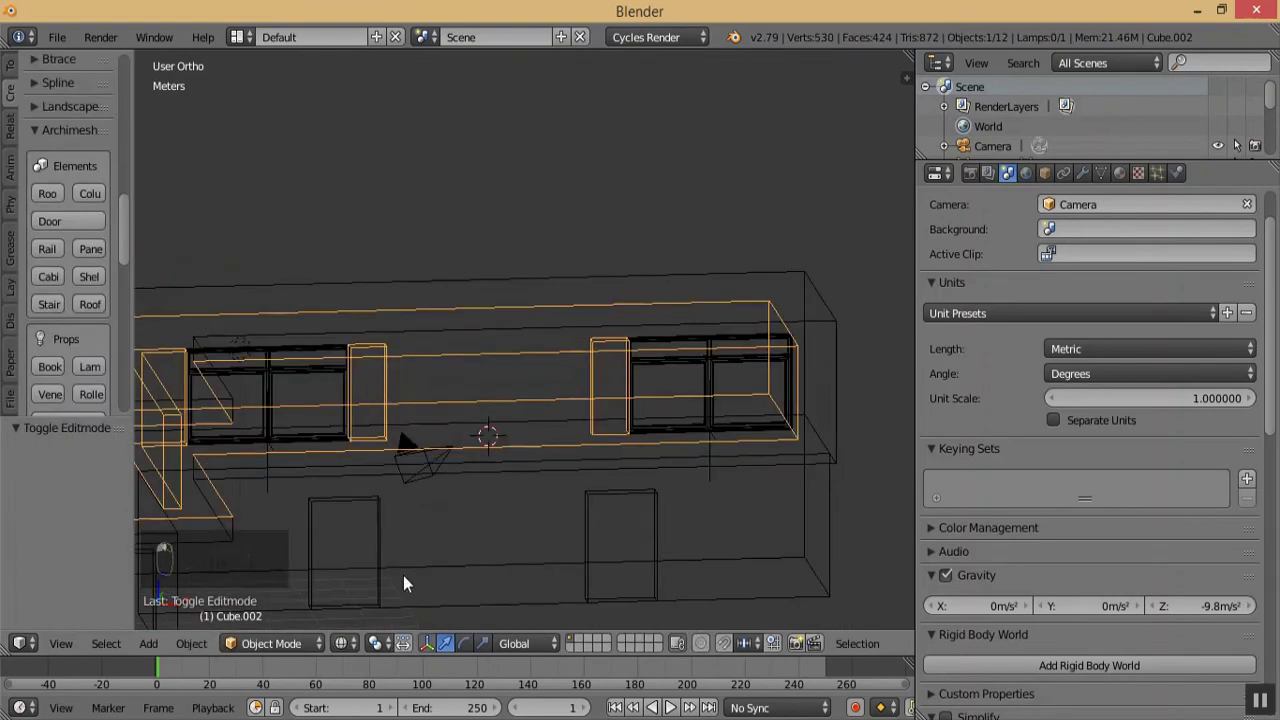
- Switch the viewport shading to Solid
{"action": "left_click", "coordinate": [345, 644]}
{"action": "left_click", "coordinate": [383, 571]}
{"action": "mouse_move", "coordinate": [451, 525]}
{"action": "middle_mouse_down"}
{"action": "mouse_move", "coordinate": [400, 486]}
{"action": "mouse_move", "coordinate": [417, 516]}
{"action": "mouse_move", "coordinate": [383, 509]}
{"action": "mouse_move", "coordinate": [405, 505]}
{"action": "mouse_move", "coordinate": [424, 541]}
{"action": "mouse_move", "coordinate": [367, 521]}
{"action": "mouse_move", "coordinate": [380, 494]}
{"action": "mouse_move", "coordinate": [407, 500]}
{"action": "mouse_move", "coordinate": [402, 446]}
{"action": "mouse_move", "coordinate": [424, 490]}
{"action": "mouse_move", "coordinate": [455, 478]}
{"action": "middle_mouse_up"}
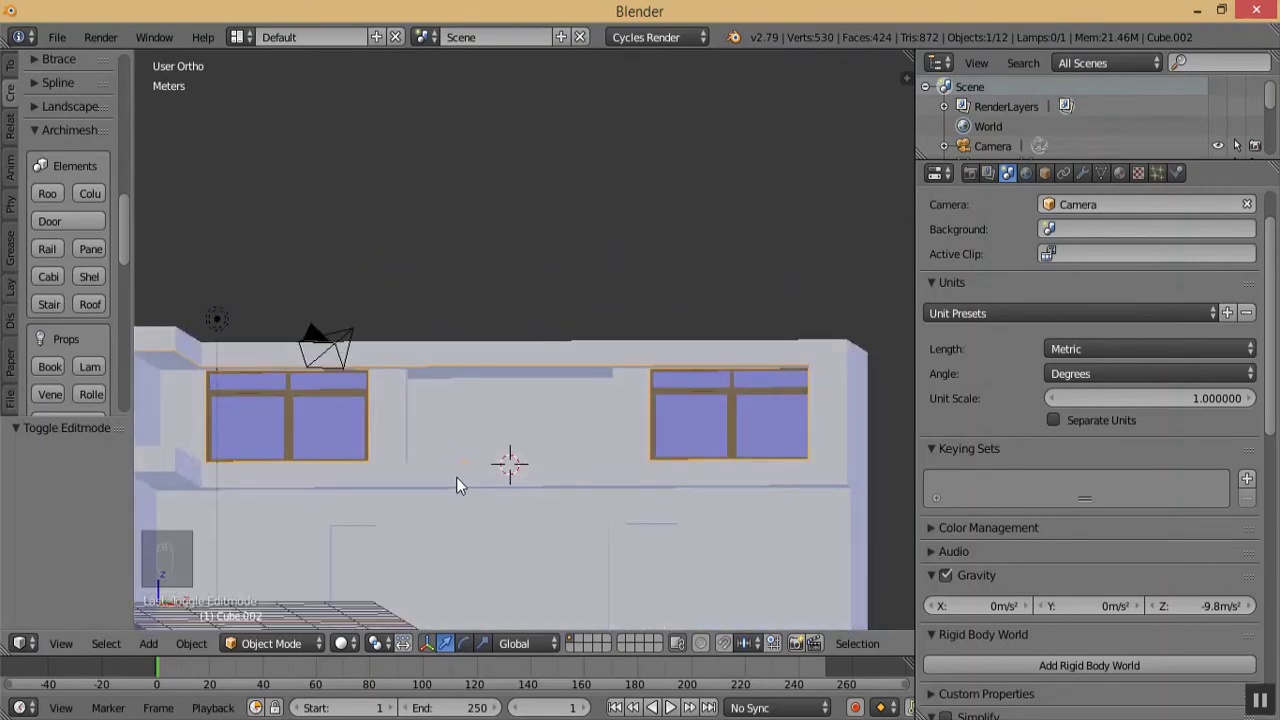
- Examine the middle opening and the frames of the windows on both sides of it from close up
{"action": "key", "text": "KP_1"}
{"action": "middle_click_drag", "start_coordinate": [526, 455], "coordinate": [507, 478]}
{"action": "key", "text": "KP_Add"}
{"action": "key", "text": "KP_Add"}
{"action": "key", "text": "KP_Add"}
{"action": "key", "text": "KP_Add"}
{"action": "key", "text": "KP_Add"}
{"action": "key", "text": "KP_Add"}
{"action": "key", "text": "KP_Add"}
{"action": "key", "text": "KP_Add"}
{"action": "key", "text": "KP_Add"}
{"action": "key", "text": "KP_Add"}
{"action": "key", "text": "KP_Add"}
{"action": "key", "text": "KP_Add"}
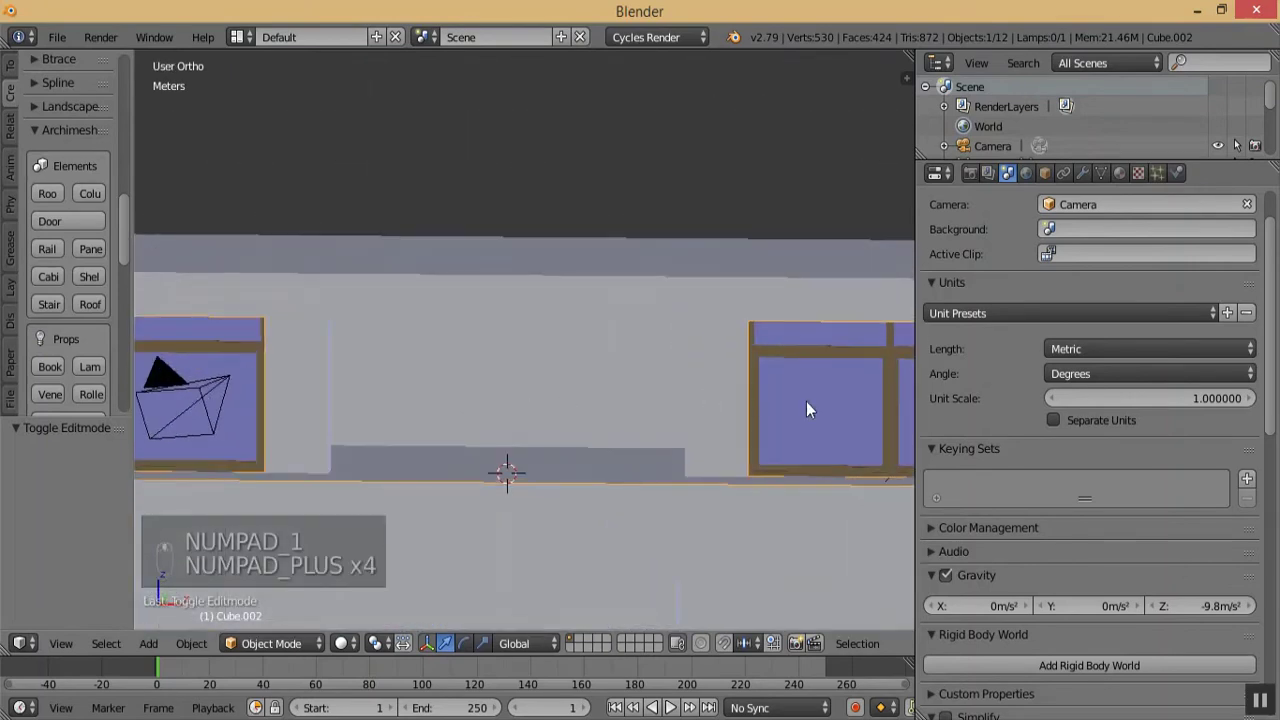
{"action": "key", "text": "KP_Add"}
{"action": "key", "text": "KP_Add"}
{"action": "key", "text": "KP_Add"}
{"action": "key", "text": "KP_Add"}
{"action": "key", "text": "KP_Add"}
{"action": "key", "text": "KP_Add"}
{"action": "key", "text": "KP_Add"}
{"action": "key", "text": "KP_Subtract"}
{"action": "key", "text": "KP_Subtract"}
{"action": "key", "text": "KP_Subtract"}
{"action": "key", "text": "KP_Subtract"}
{"action": "key", "text": "KP_Subtract"}
{"action": "key", "text": "KP_Subtract"}
{"action": "key", "text": "KP_Subtract"}
{"action": "key", "text": "KP_Subtract"}
{"action": "key", "text": "KP_Subtract"}
{"action": "key", "text": "KP_Subtract"}
{"action": "key", "text": "KP_Subtract"}
{"action": "key", "text": "KP_Subtract"}
{"action": "key", "text": "KP_Subtract"}
{"action": "key", "text": "KP_Subtract"}
{"action": "key", "text": "KP_Subtract"}
{"action": "key", "text": "KP_Subtract"}
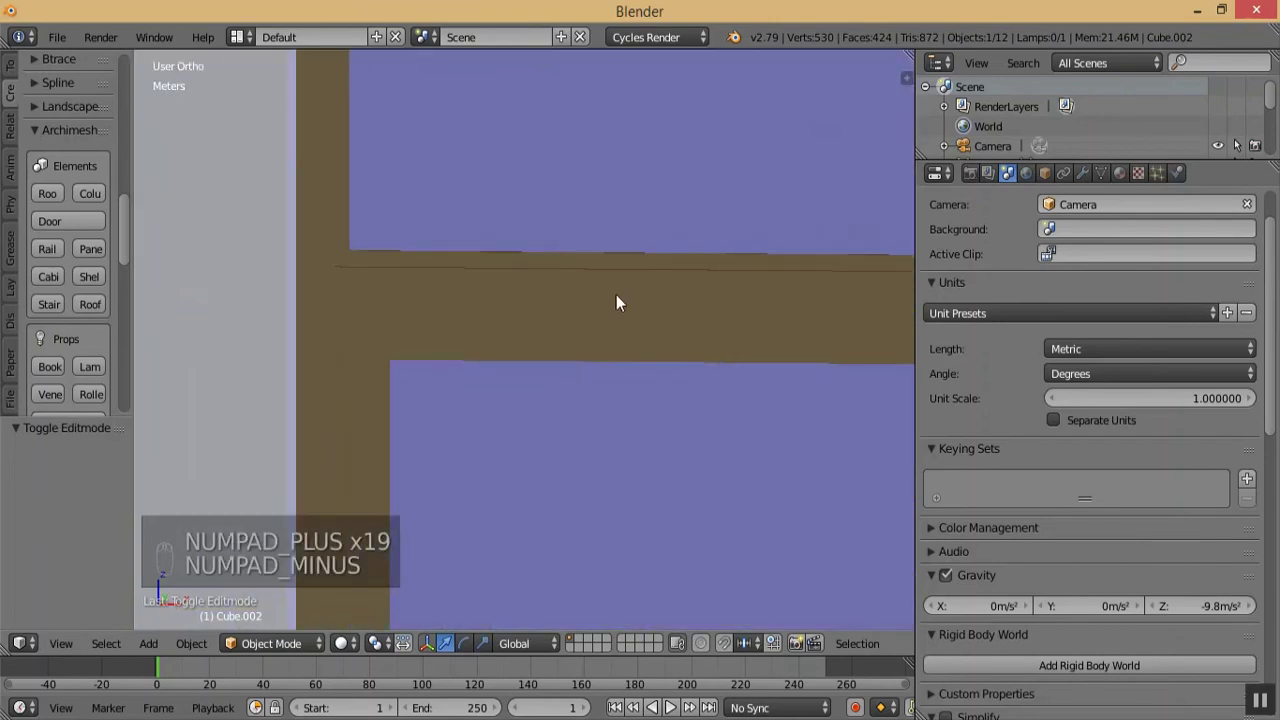
{"action": "mouse_move", "coordinate": [572, 333]}
{"action": "middle_mouse_down"}
{"action": "mouse_move", "coordinate": [525, 379]}
{"action": "mouse_move", "coordinate": [560, 318]}
{"action": "middle_mouse_up"}
{"action": "key", "text": "KP_Add"}
{"action": "key", "text": "KP_Add"}
{"action": "key", "text": "KP_Add"}
{"action": "key", "text": "KP_Add"}
{"action": "key", "text": "KP_Add"}
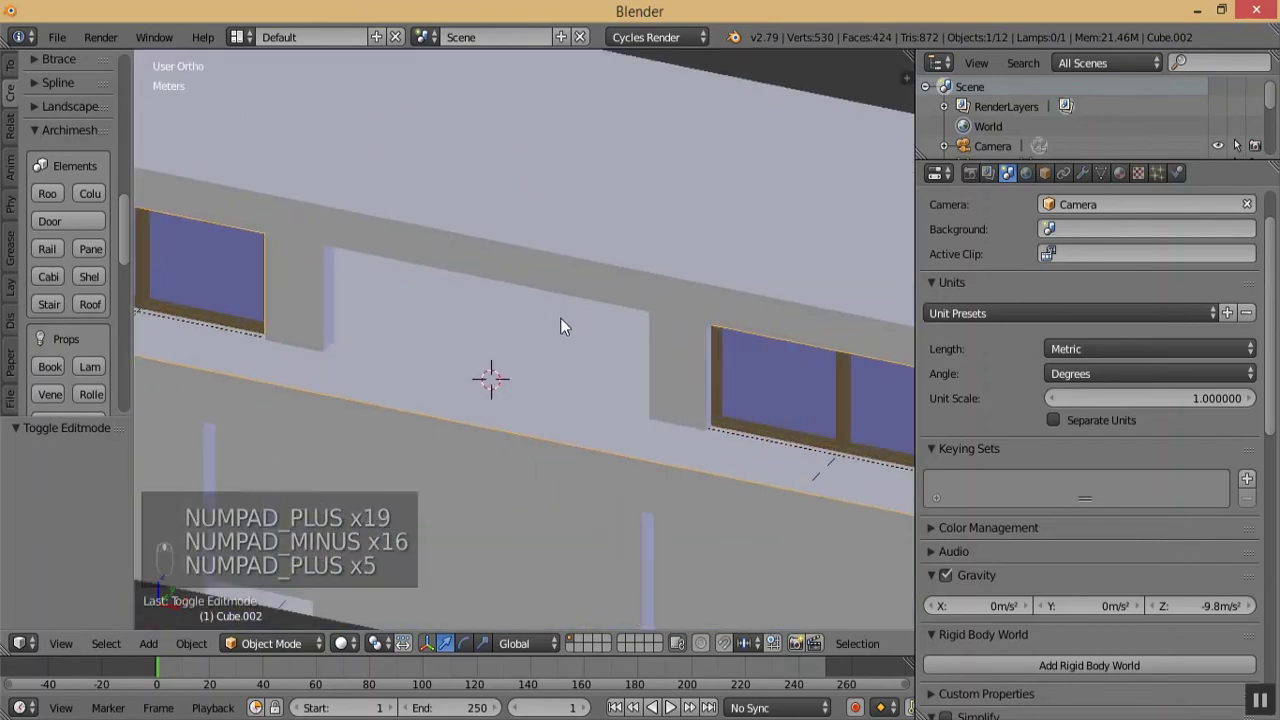
- Add an Archimesh panel window at the 3D cursor in the middle opening and show it in the front view
{"action": "left_click", "coordinate": [85, 245]}
{"action": "middle_click_drag", "start_coordinate": [532, 385], "coordinate": [576, 358]}
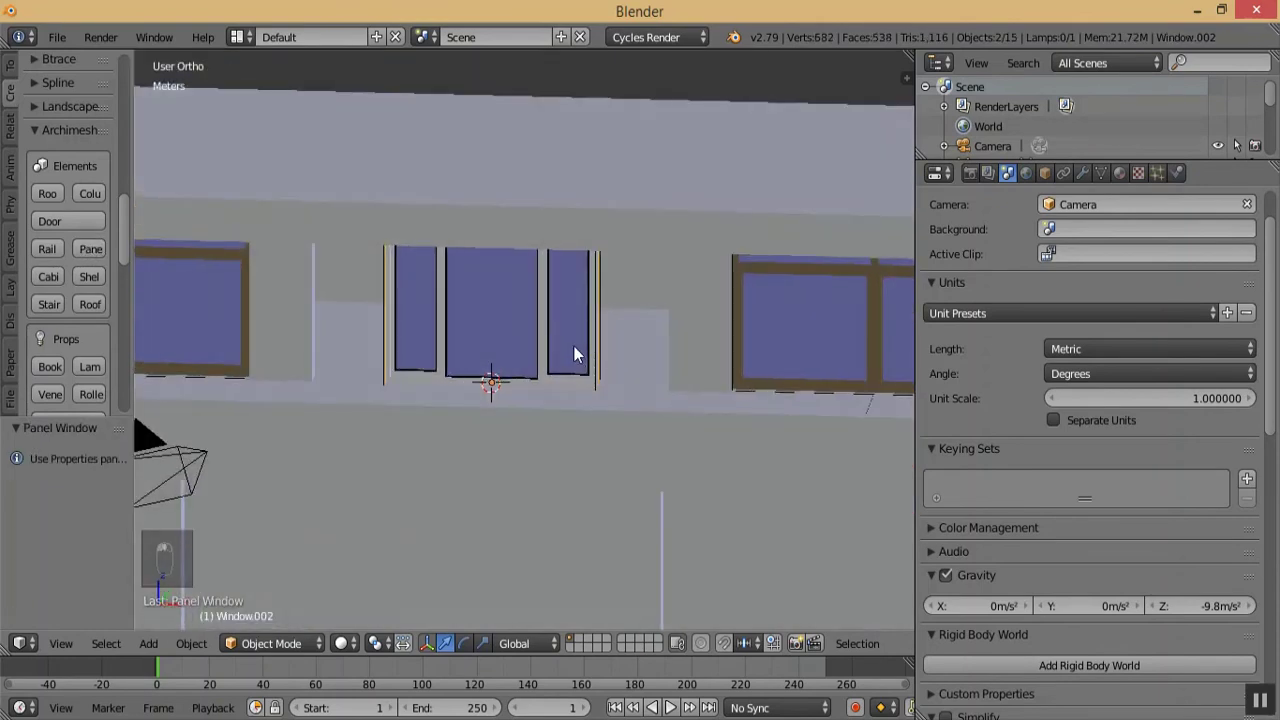
{"action": "key", "text": "KP_1"}
{"action": "key", "text": "KP_Subtract"}
{"action": "key", "text": "KP_Subtract"}
{"action": "key", "text": "KP_Subtract"}
{"action": "key", "text": "KP_Add"}
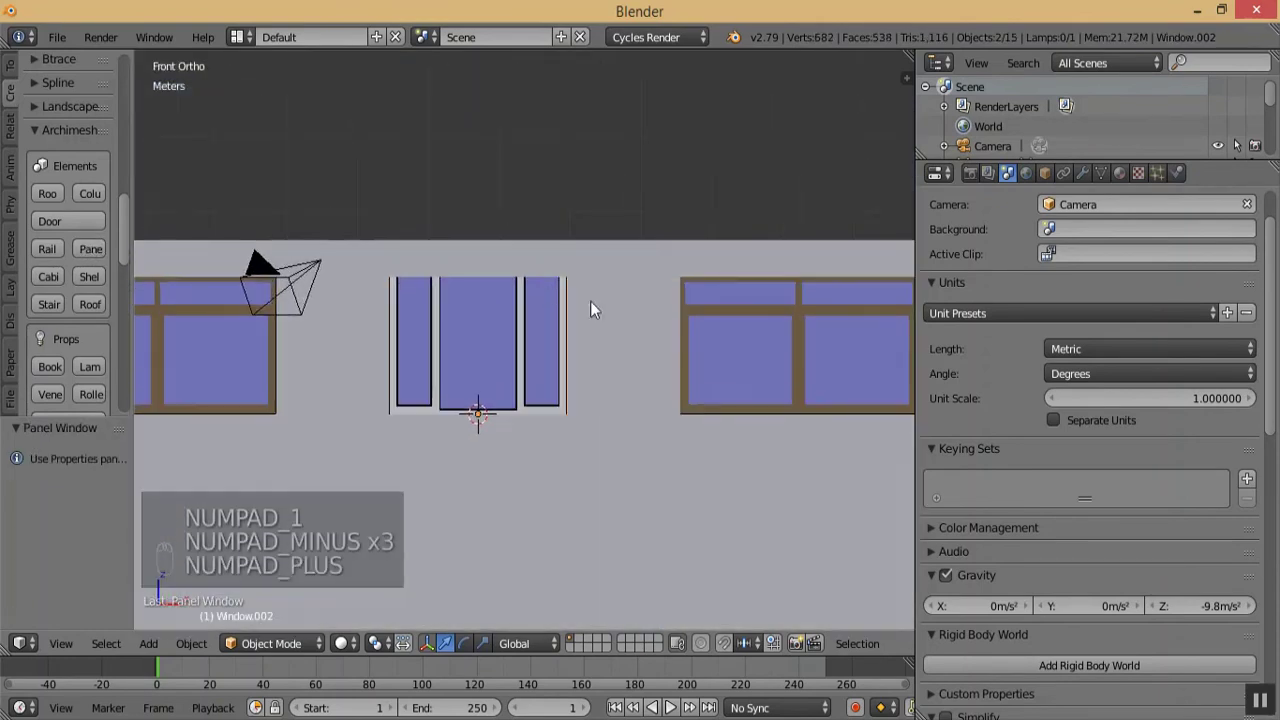
- Select the original wood-framed window near the long wall's outer end and display its Window Panel settings
{"action": "right_click", "coordinate": [781, 316]}
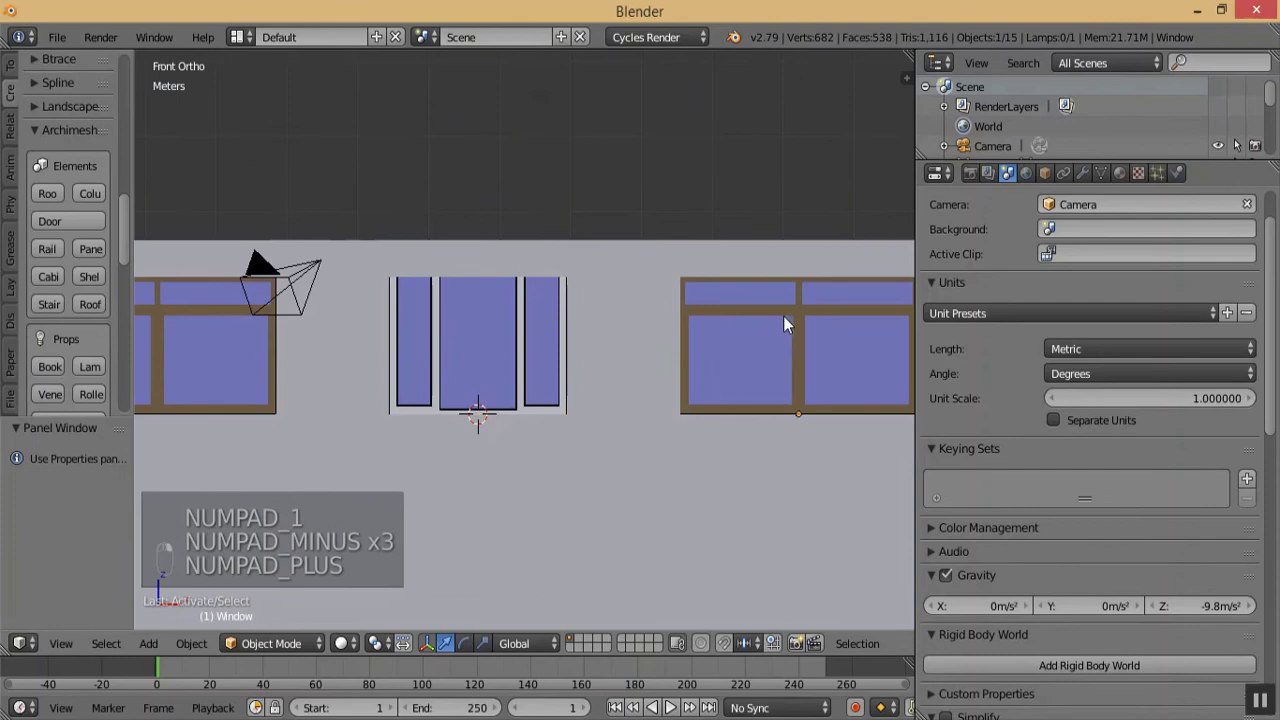
{"action": "right_click", "coordinate": [799, 367]}
{"action": "key", "text": "n"}
{"action": "left_click_drag", "start_coordinate": [902, 468], "coordinate": [912, 297]}
{"action": "right_click", "coordinate": [528, 346]}
{"action": "right_click", "coordinate": [528, 346]}
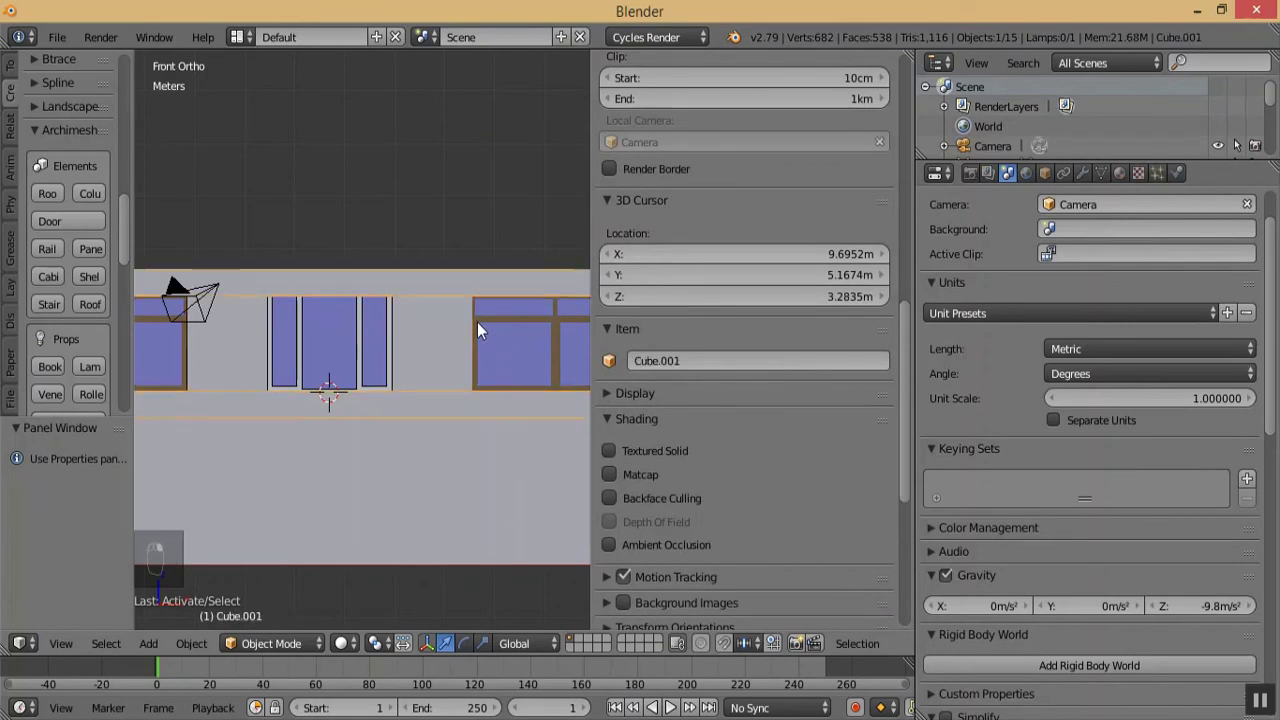
{"action": "right_click", "coordinate": [477, 322]}
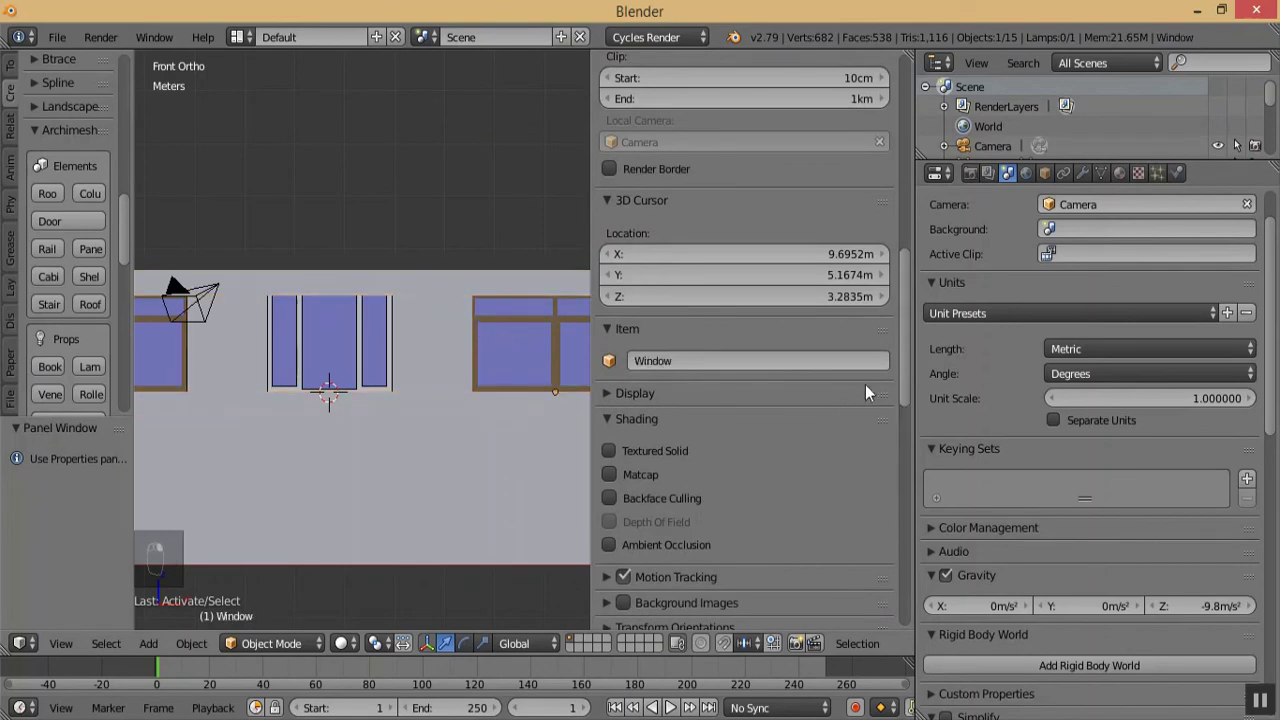
{"action": "left_click_drag", "start_coordinate": [906, 387], "coordinate": [928, 543]}
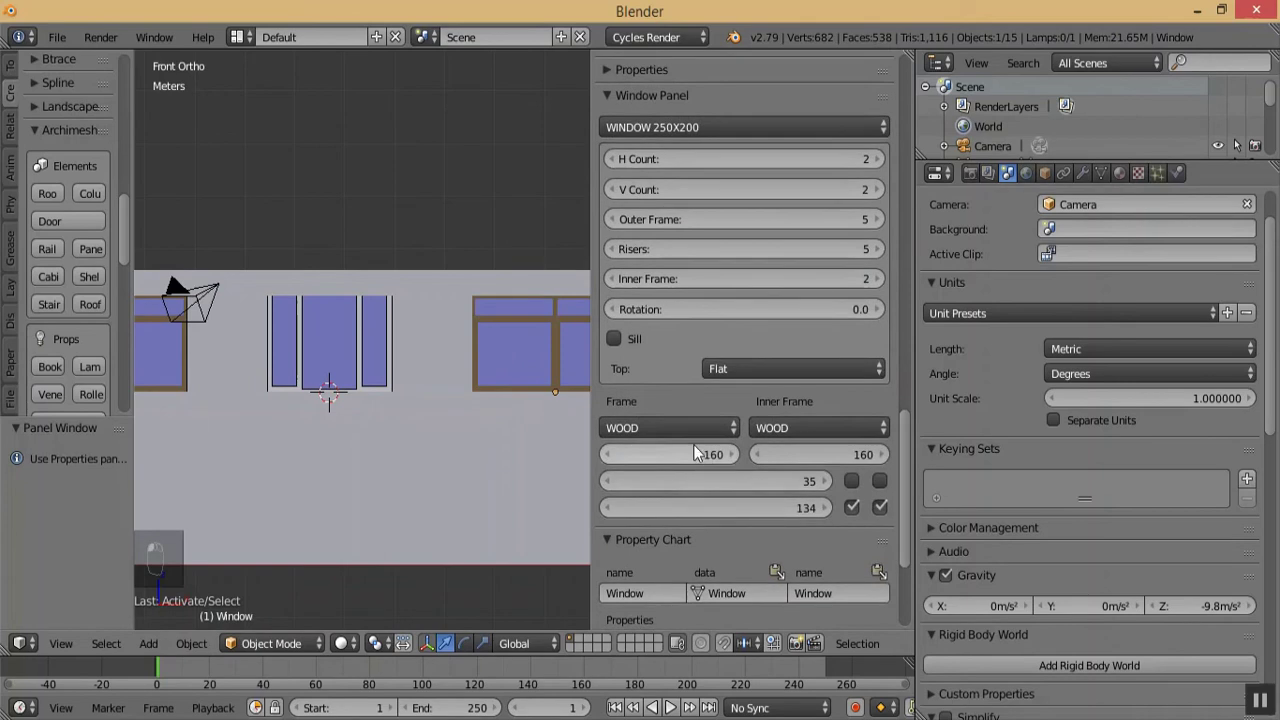
- Set the right upper-floor window's frame material to PVC and its inner frame to Plastic
{"action": "left_click", "coordinate": [684, 430]}
{"action": "left_click", "coordinate": [666, 401]}
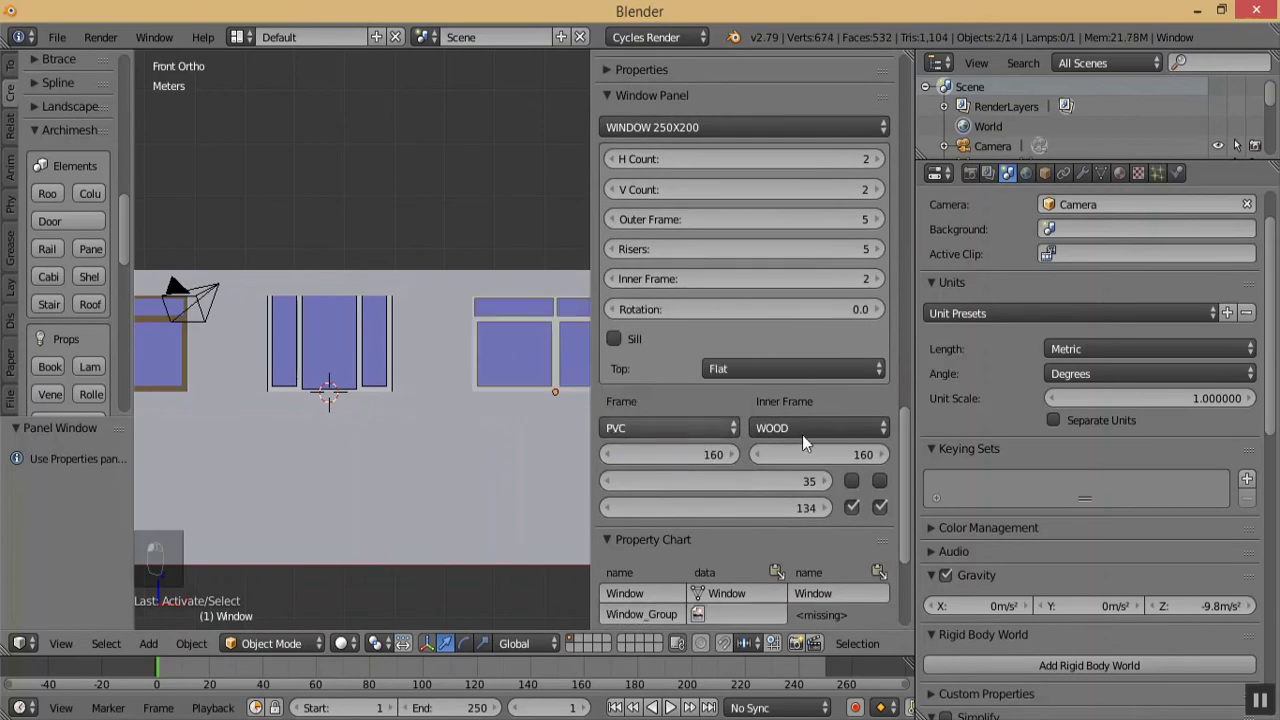
{"action": "left_click", "coordinate": [793, 428]}
{"action": "left_click", "coordinate": [787, 353]}
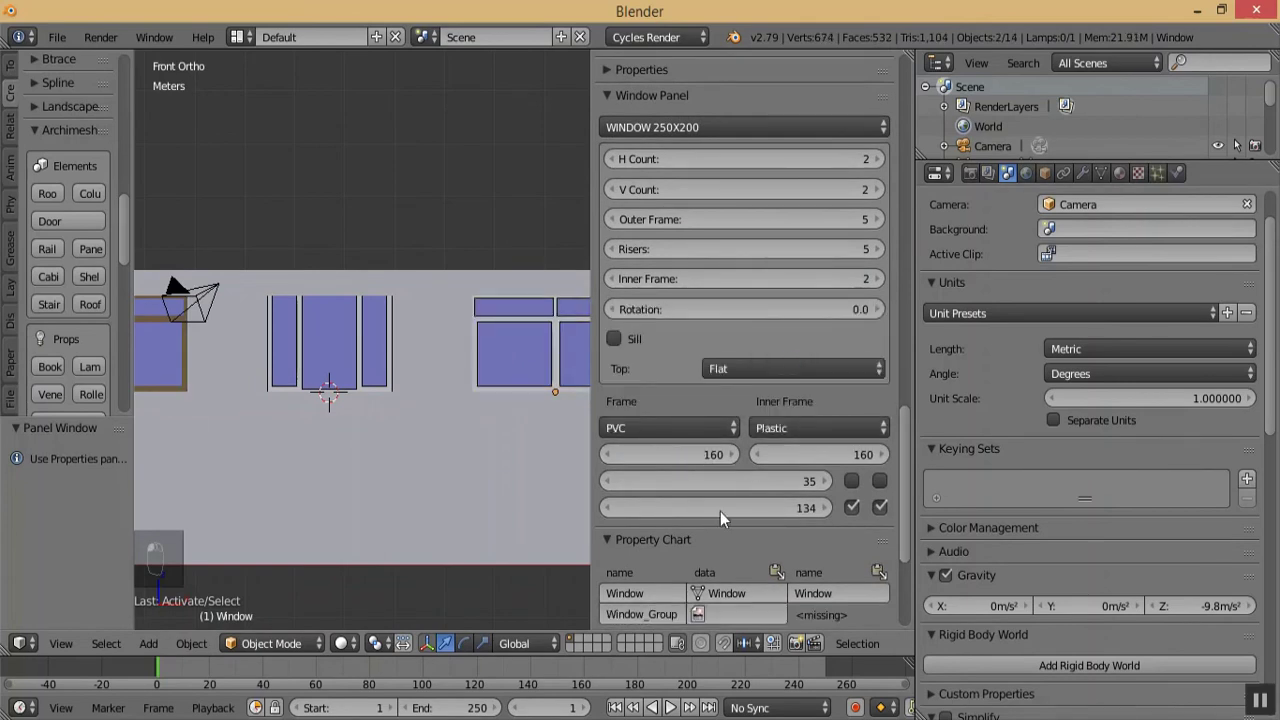
{"action": "left_click", "coordinate": [700, 428]}
- Select the wooden window at the left end of the upper floor and set its frame to PVC and inner frame to Plastic
{"action": "middle_click_drag", "start_coordinate": [476, 414], "coordinate": [457, 384]}
{"action": "key", "text": "KP_Subtract"}
{"action": "key", "text": "KP_Subtract"}
{"action": "key", "text": "KP_Subtract"}
{"action": "key", "text": "KP_Subtract"}
{"action": "key", "text": "KP_Add"}
{"action": "key", "text": "KP_Add"}
{"action": "key", "text": "KP_Add"}
{"action": "key", "text": "KP_Add"}
{"action": "key", "text": "KP_Add"}
{"action": "key", "text": "KP_Add"}
{"action": "key", "text": "KP_Add"}
{"action": "key", "text": "KP_Add"}
{"action": "key", "text": "KP_Add"}
{"action": "key", "text": "KP_Add"}
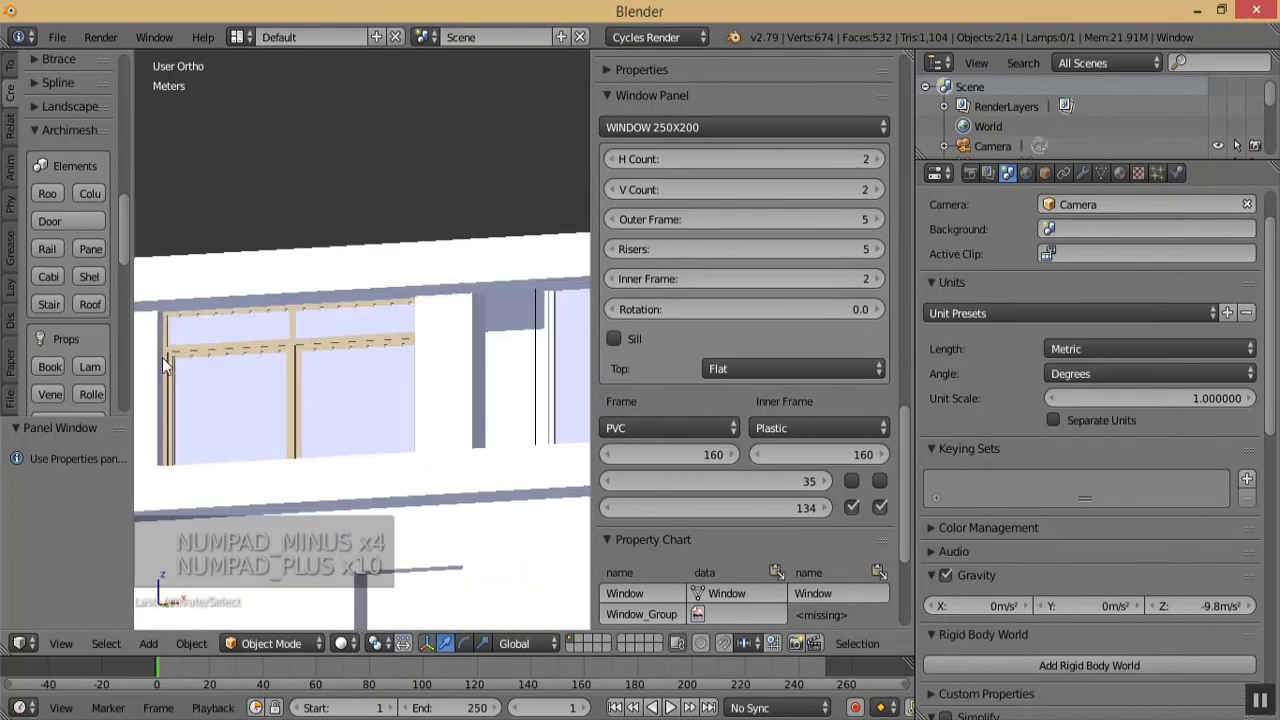
{"action": "right_click", "coordinate": [162, 357]}
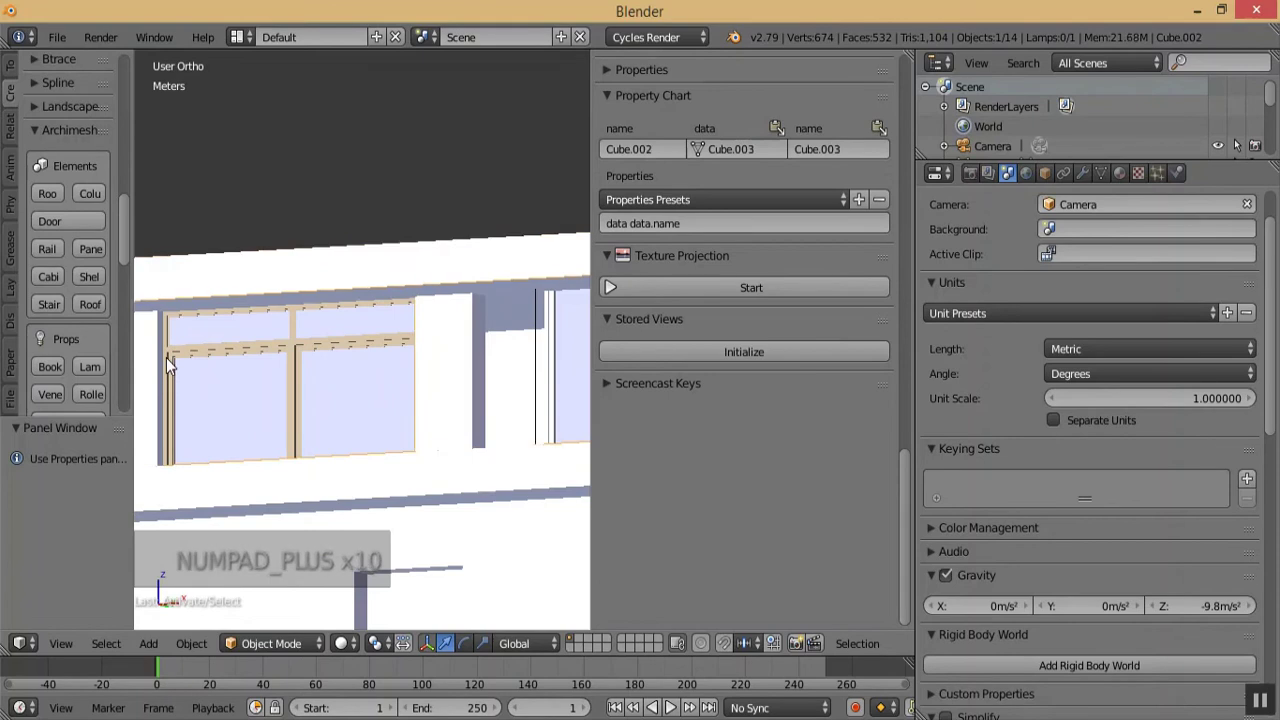
{"action": "right_click", "coordinate": [166, 358]}
{"action": "right_click", "coordinate": [170, 368]}
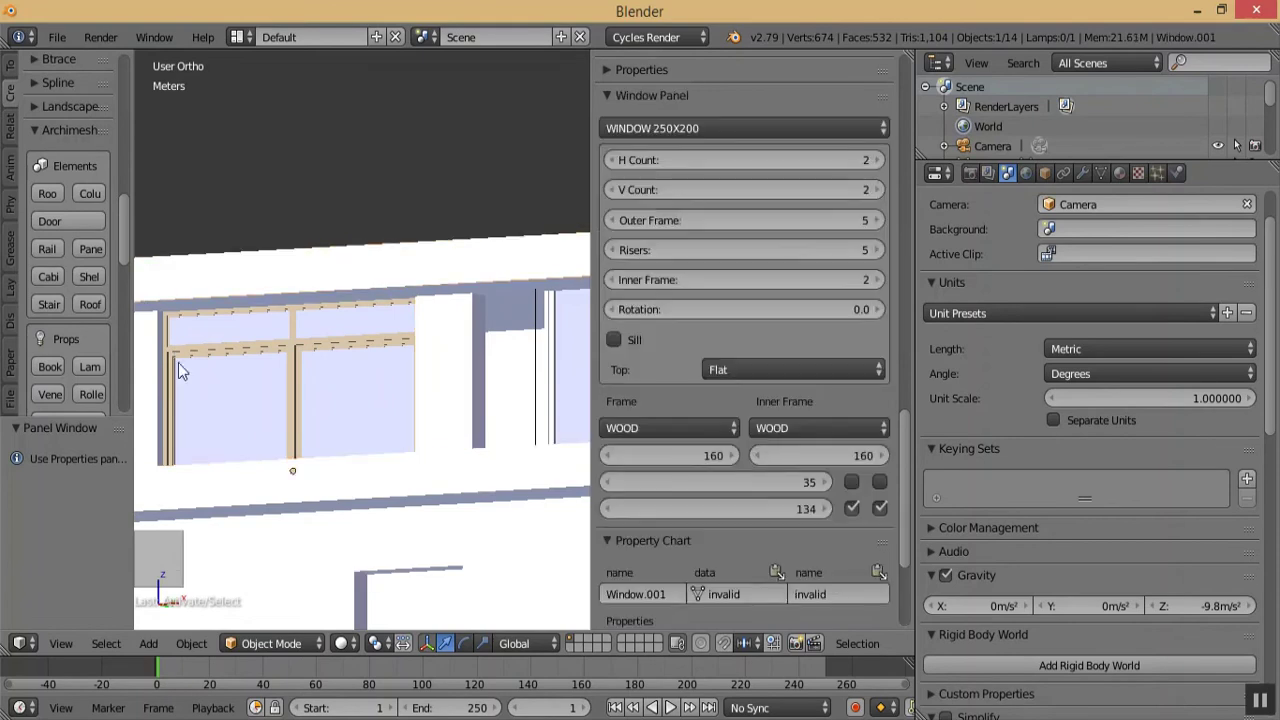
{"action": "left_click", "coordinate": [683, 426]}
{"action": "left_click", "coordinate": [680, 404]}
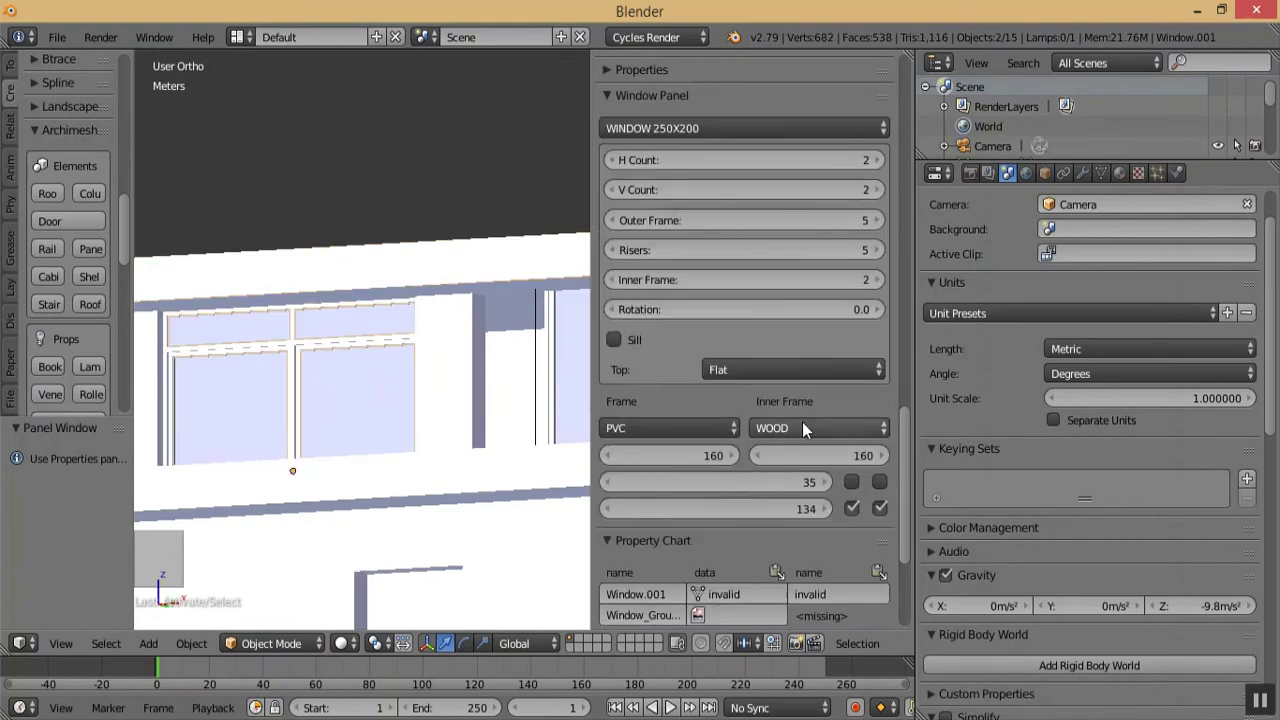
{"action": "left_click", "coordinate": [802, 426]}
{"action": "left_click", "coordinate": [793, 356]}
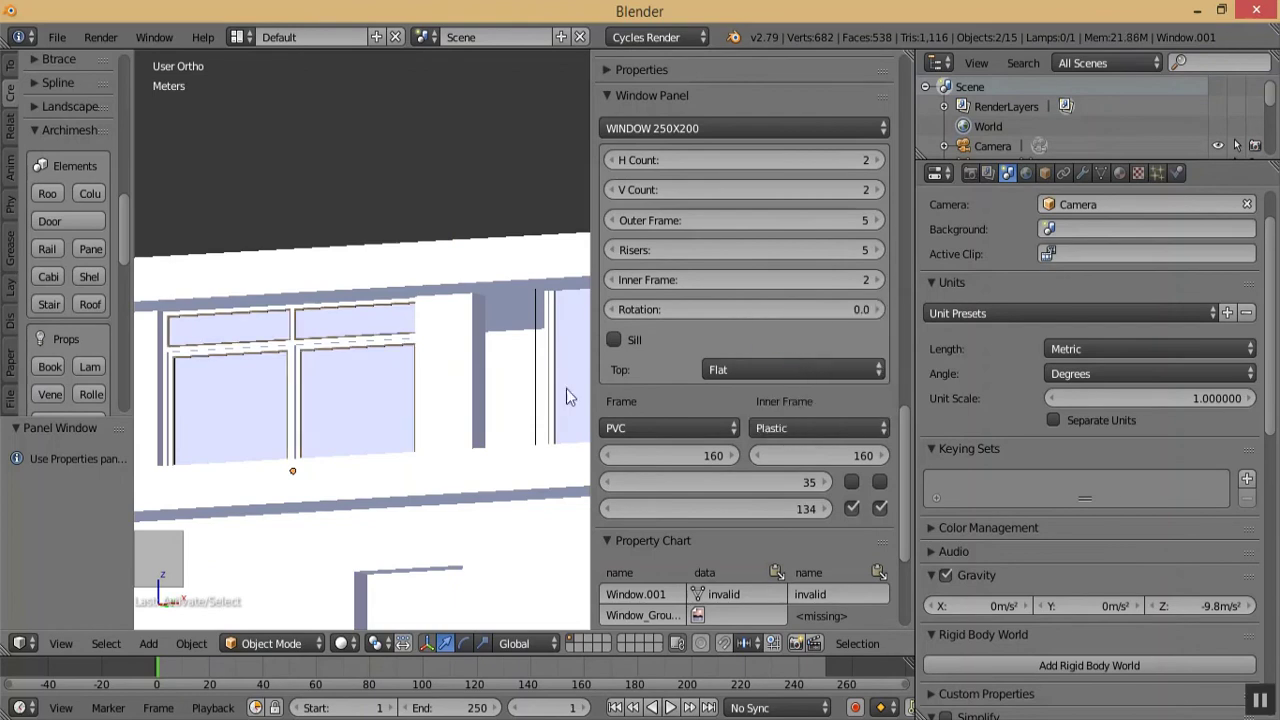
- Compare the upper-floor windows across the facade in front view
{"action": "key", "text": "KP_Subtract"}
{"action": "key", "text": "KP_Subtract"}
{"action": "key", "text": "KP_Subtract"}
{"action": "key", "text": "KP_Subtract"}
{"action": "key", "text": "KP_Subtract"}
{"action": "key", "text": "KP_Subtract"}
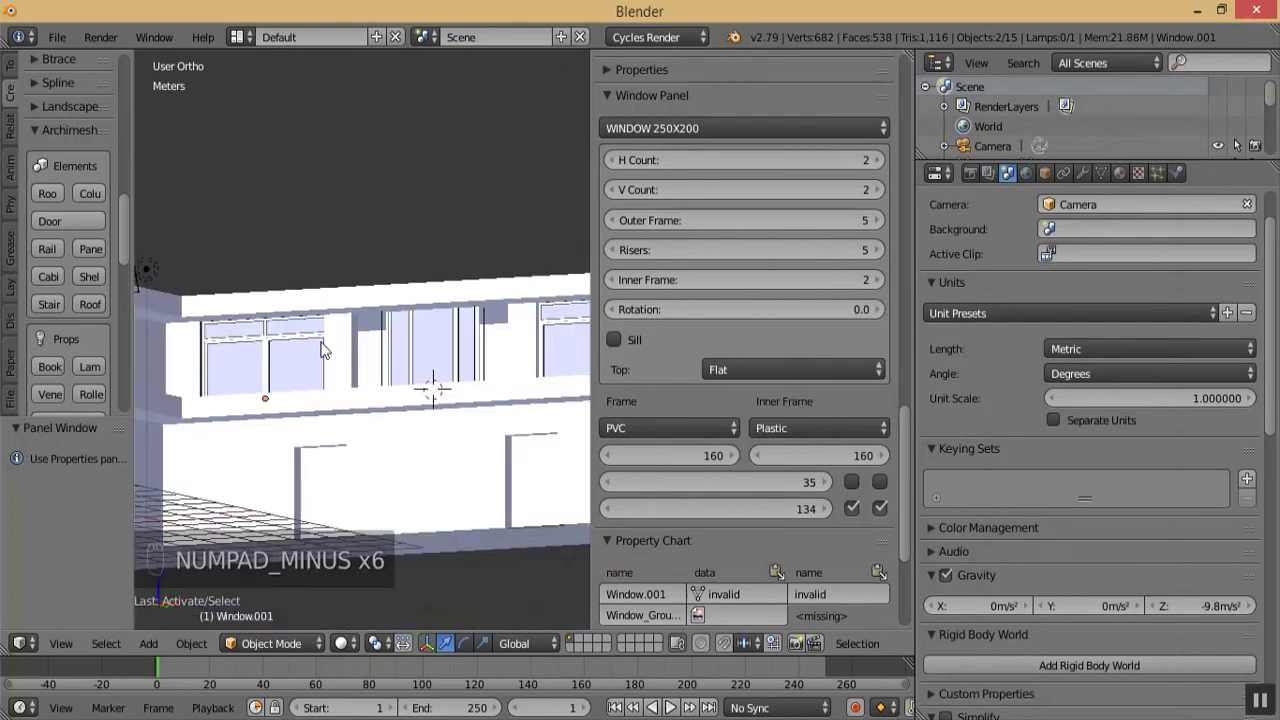
{"action": "key", "text": "KP_1"}
{"action": "key", "text": "KP_Subtract"}
{"action": "key", "text": "KP_Add"}
{"action": "key", "text": "KP_Add"}
{"action": "key", "text": "KP_Add"}
{"action": "key", "text": "KP_Add"}
{"action": "key", "text": "KP_Add"}
{"action": "key", "text": "KP_Subtract"}
{"action": "key", "text": "KP_Subtract"}
{"action": "key", "text": "KP_Subtract"}
{"action": "key", "text": "KP_Subtract"}
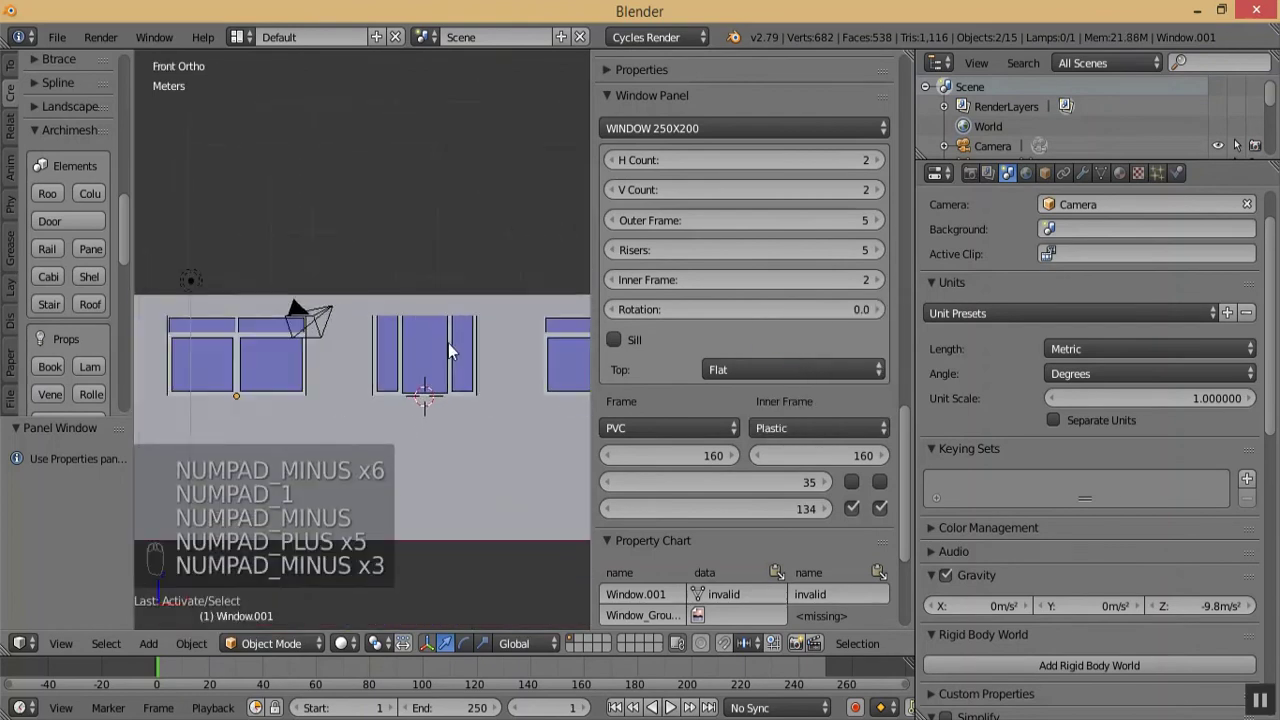
- Frame the middle upper-floor window and switch the viewport shading to Wireframe
{"action": "key", "text": "KP_Add"}
{"action": "key", "text": "KP_Add"}
{"action": "key", "text": "KP_Add"}
{"action": "key", "text": "KP_Add"}
{"action": "key", "text": "KP_Add"}
{"action": "key", "text": "KP_Add"}
{"action": "mouse_move", "coordinate": [456, 353]}
{"action": "middle_mouse_down"}
{"action": "mouse_move", "coordinate": [443, 350]}
{"action": "mouse_move", "coordinate": [458, 352]}
{"action": "middle_mouse_up"}
{"action": "left_click", "coordinate": [350, 642]}
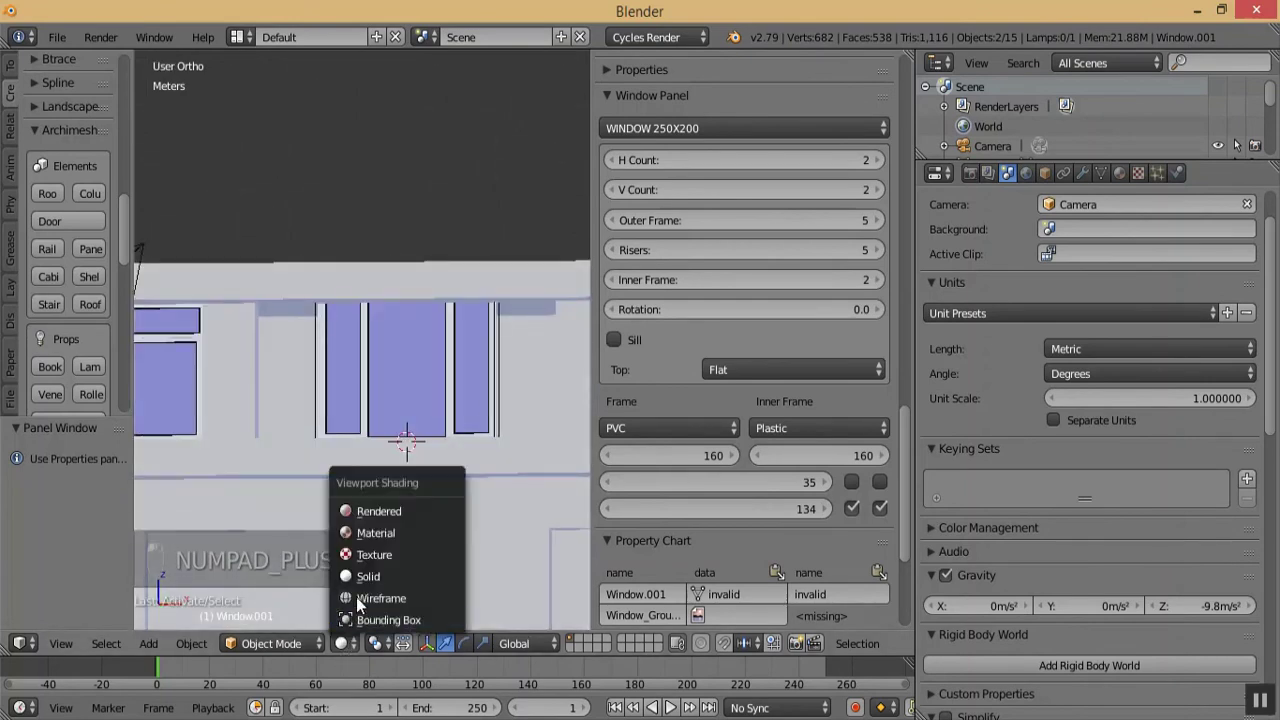
{"action": "left_click", "coordinate": [356, 597]}
{"action": "key", "text": "KP_4"}
- Select the middle three-pane window and turn off its sill
{"action": "right_click", "coordinate": [323, 378]}
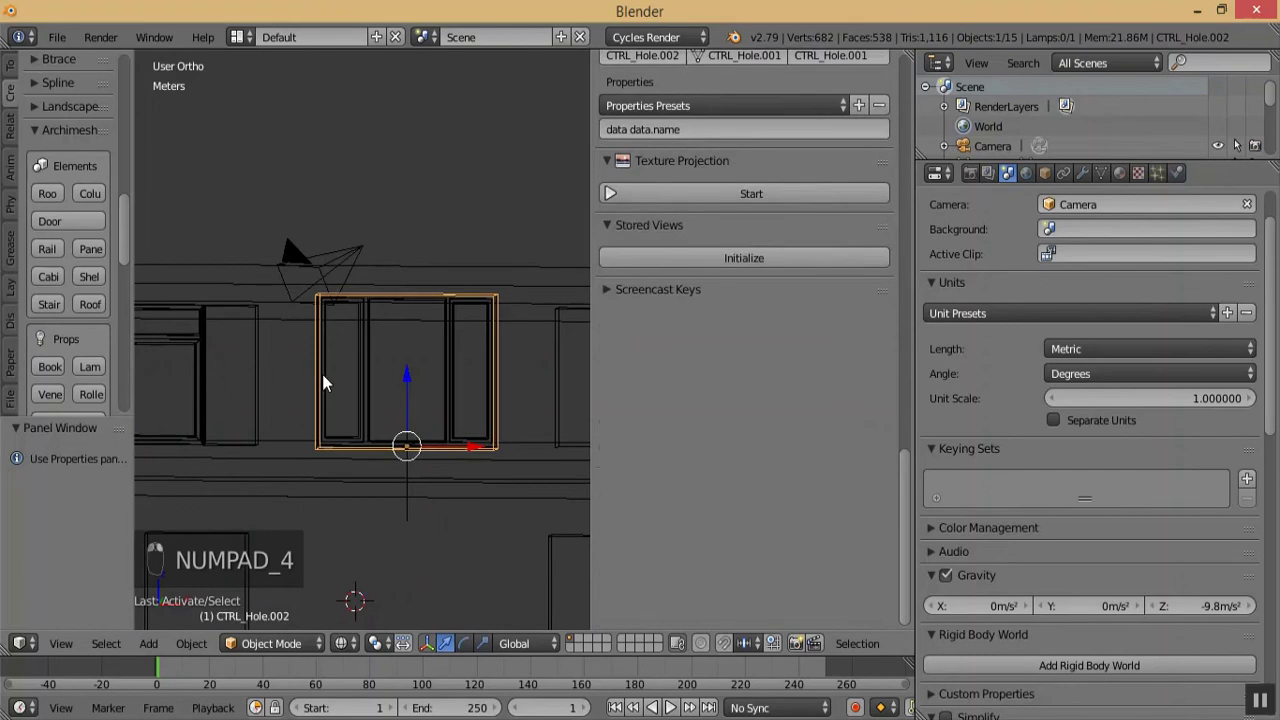
{"action": "left_click", "coordinate": [614, 246]}
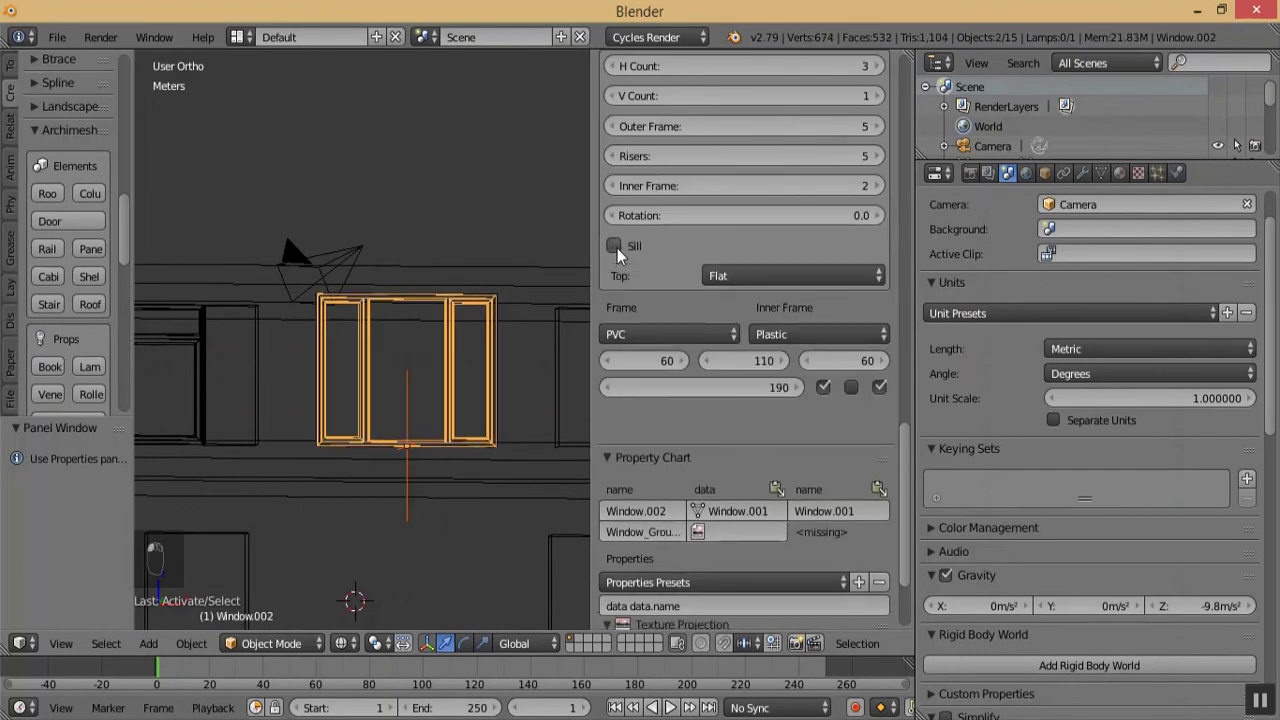
{"action": "mouse_move", "coordinate": [903, 459]}
{"action": "left_mouse_down"}
{"action": "mouse_move", "coordinate": [901, 422]}
{"action": "mouse_move", "coordinate": [901, 434]}
{"action": "left_mouse_up"}
{"action": "left_click", "coordinate": [671, 417]}
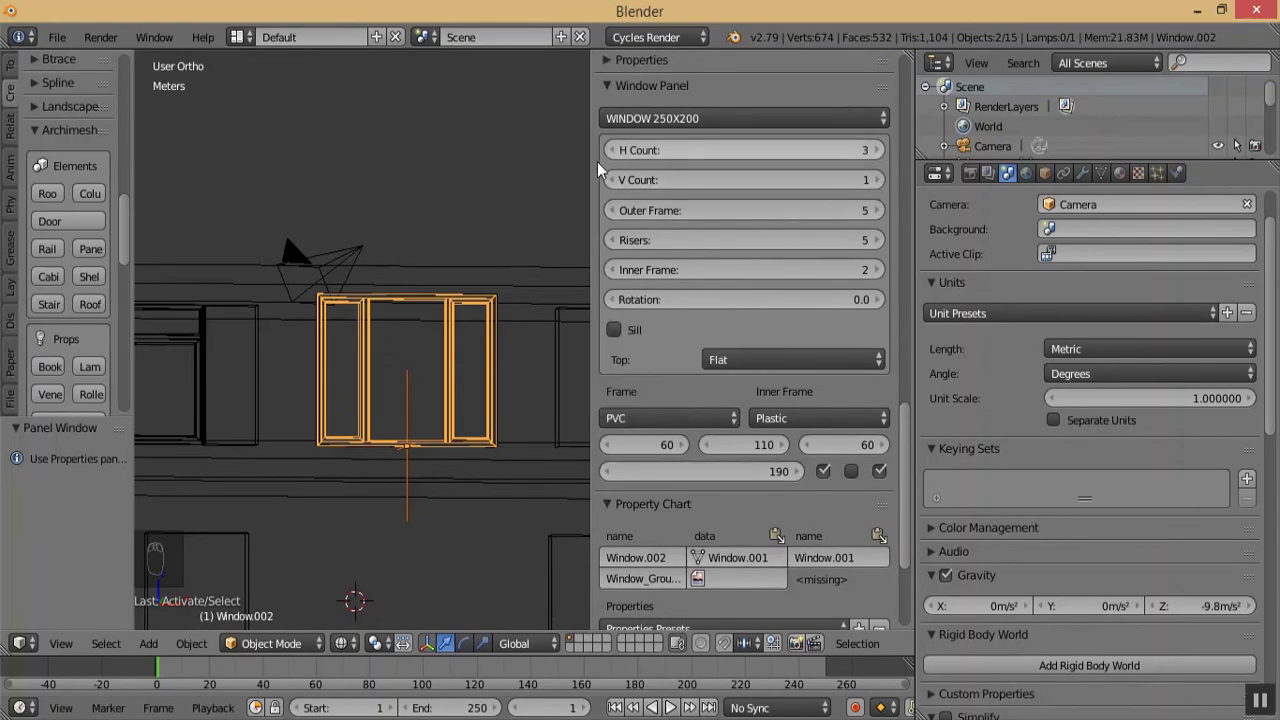
- Set the middle window's V Count to 2 and its lower row height to 152
{"action": "left_click", "coordinate": [877, 180]}
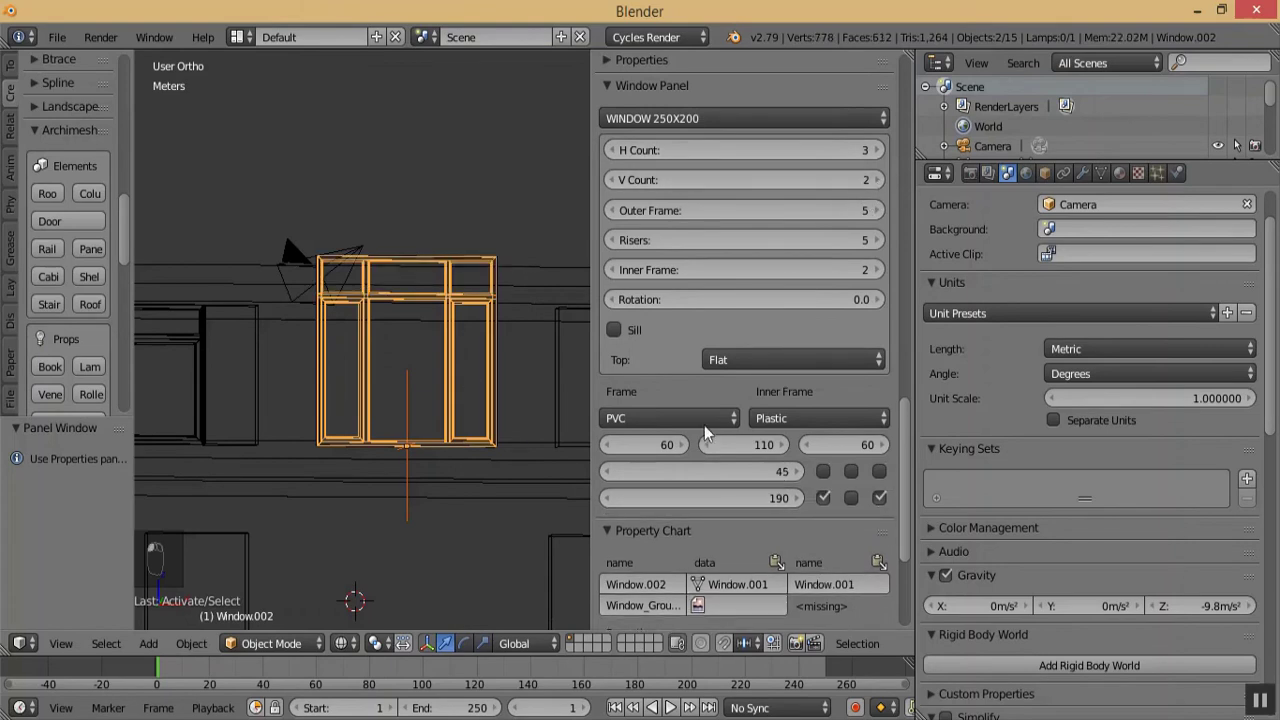
{"action": "left_click_drag", "start_coordinate": [631, 501], "coordinate": [610, 501]}
{"action": "left_click", "coordinate": [706, 530]}
{"action": "left_click_drag", "start_coordinate": [728, 500], "coordinate": [798, 507]}
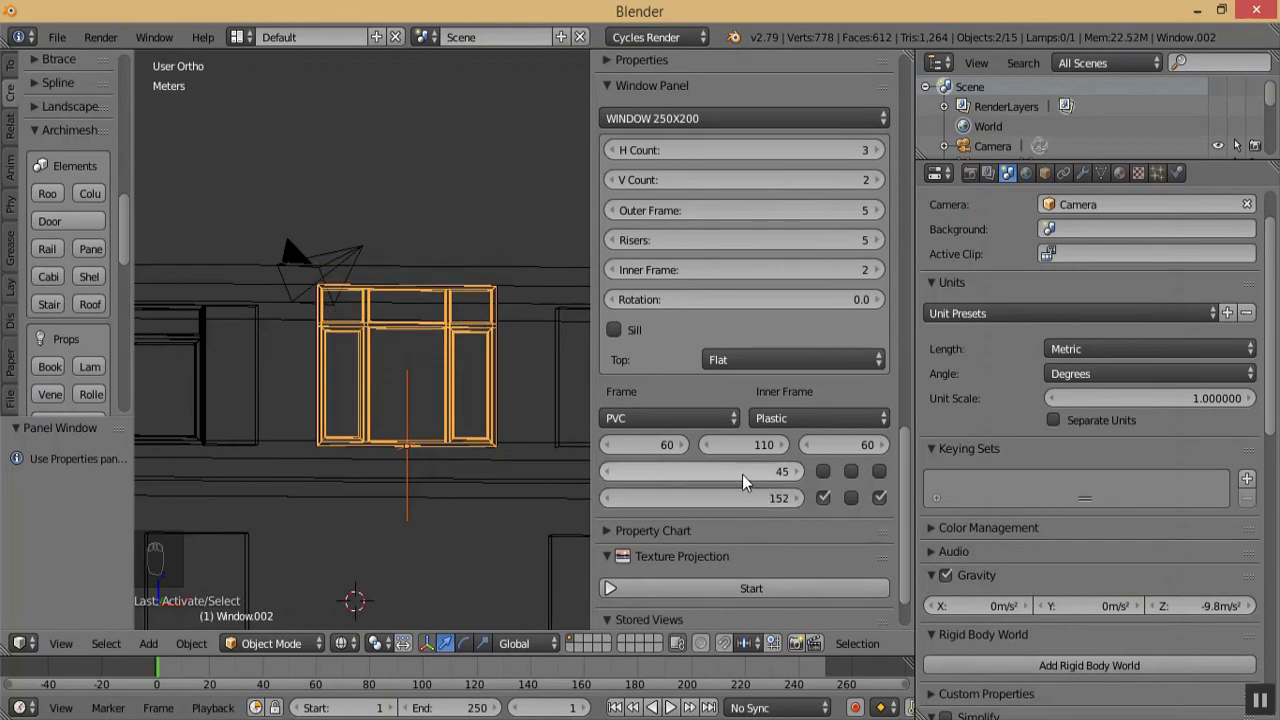
- Check the neighbouring window's row heights and set the middle window's upper row height to 35 to match
{"action": "right_click", "coordinate": [204, 335]}
{"action": "right_click", "coordinate": [204, 335]}
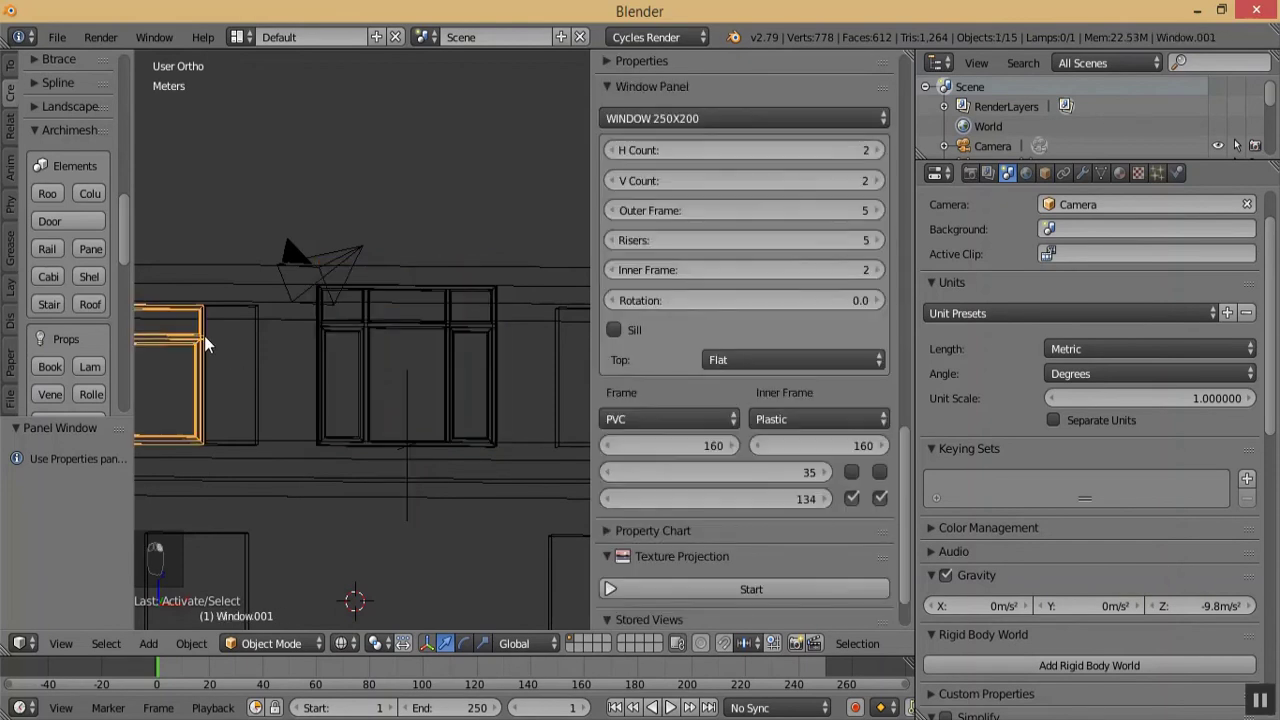
{"action": "right_click", "coordinate": [394, 320]}
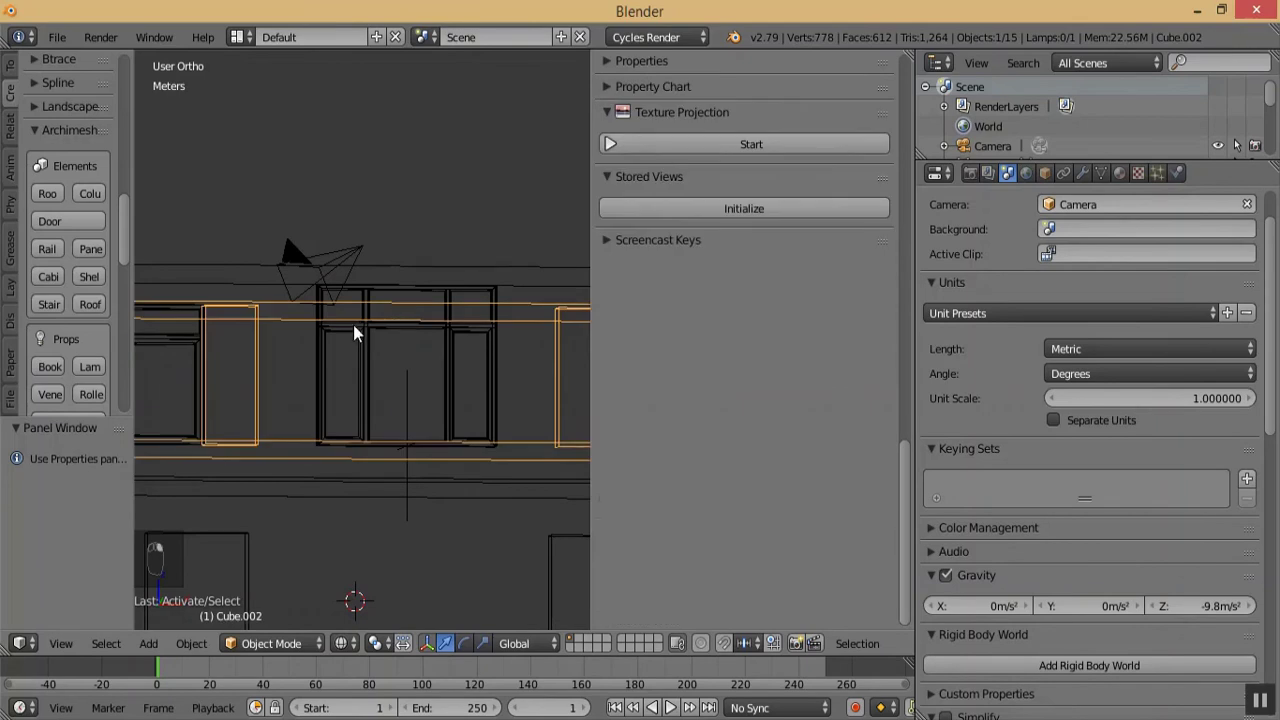
{"action": "right_click", "coordinate": [354, 326]}
{"action": "left_click", "coordinate": [776, 472]}
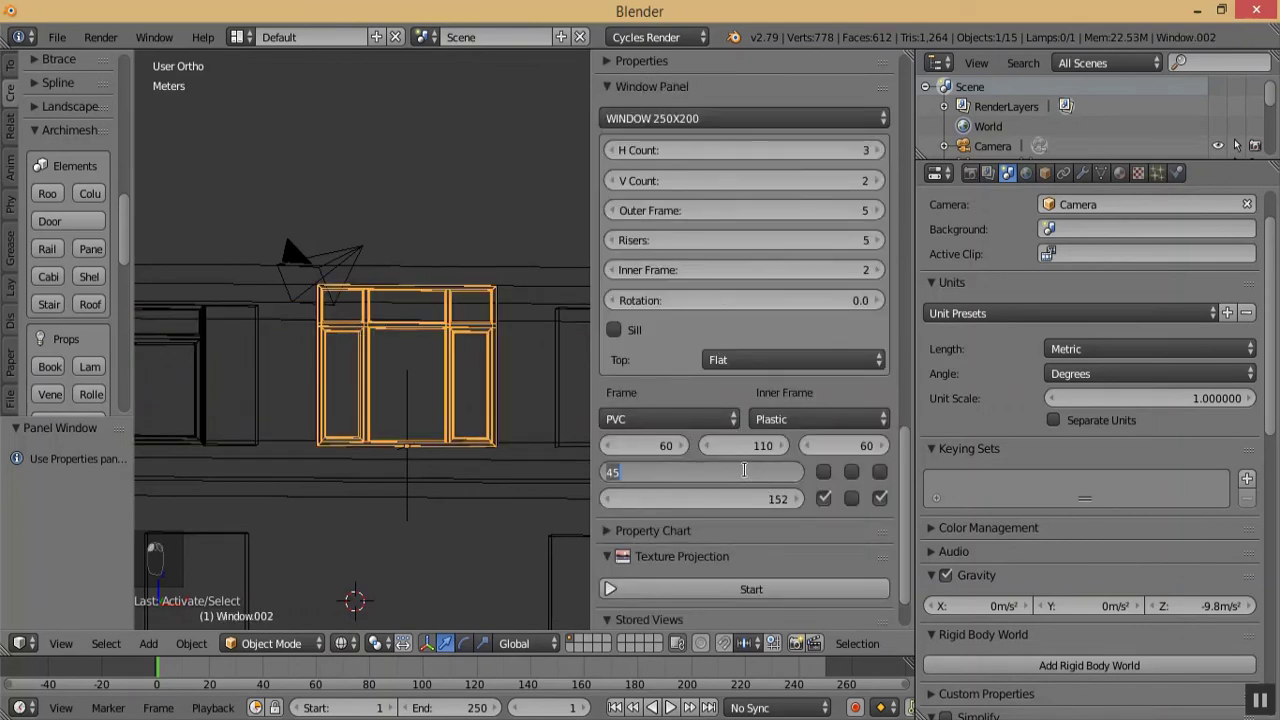
{"action": "key", "text": "Return"}
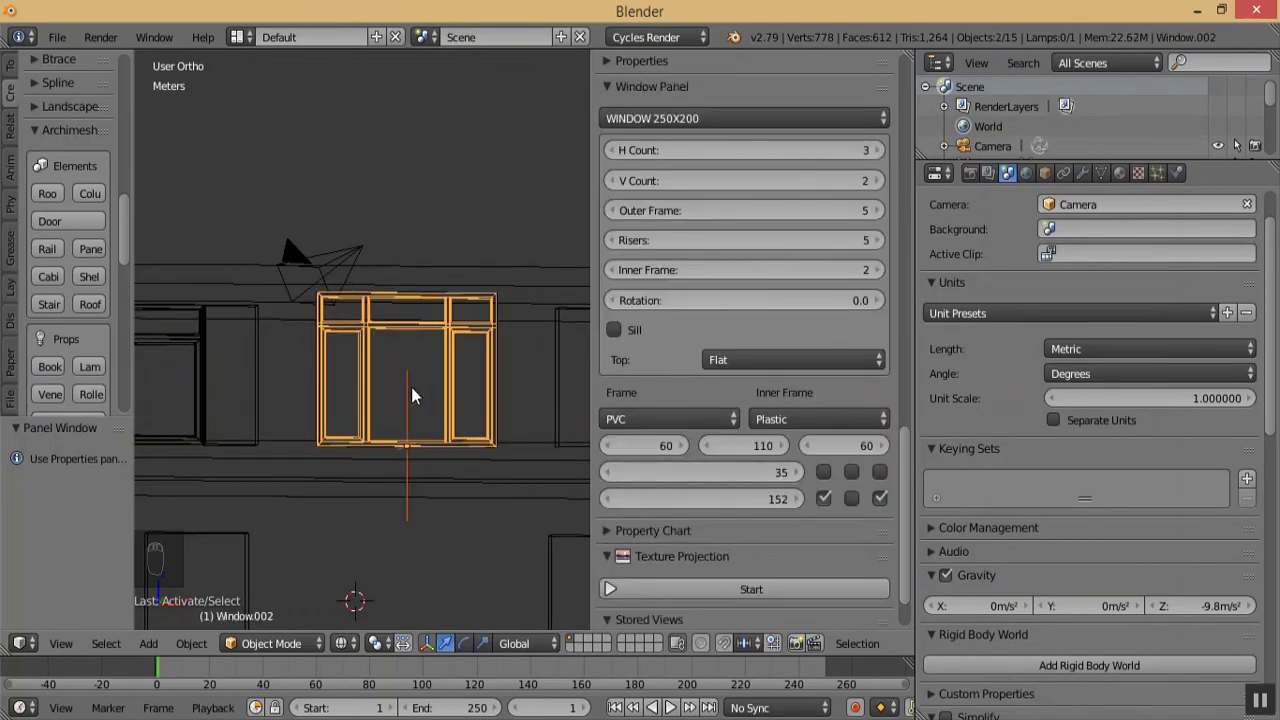
- Set the middle window's lower row height to 116, checking its upper corner against the wall opening
{"action": "key", "text": "KP_Add"}
{"action": "key", "text": "KP_Add"}
{"action": "key", "text": "KP_Add"}
{"action": "key", "text": "KP_Add"}
{"action": "key", "text": "KP_Add"}
{"action": "key", "text": "KP_Add"}
{"action": "key", "text": "KP_Add"}
{"action": "key", "text": "KP_Add"}
{"action": "key", "text": "KP_Add"}
{"action": "key", "text": "KP_Add"}
{"action": "key", "text": "KP_Add"}
{"action": "mouse_move", "coordinate": [733, 500]}
{"action": "left_mouse_down"}
{"action": "mouse_move", "coordinate": [686, 500]}
{"action": "mouse_move", "coordinate": [737, 500]}
{"action": "left_mouse_up"}
{"action": "left_click", "coordinate": [737, 500]}
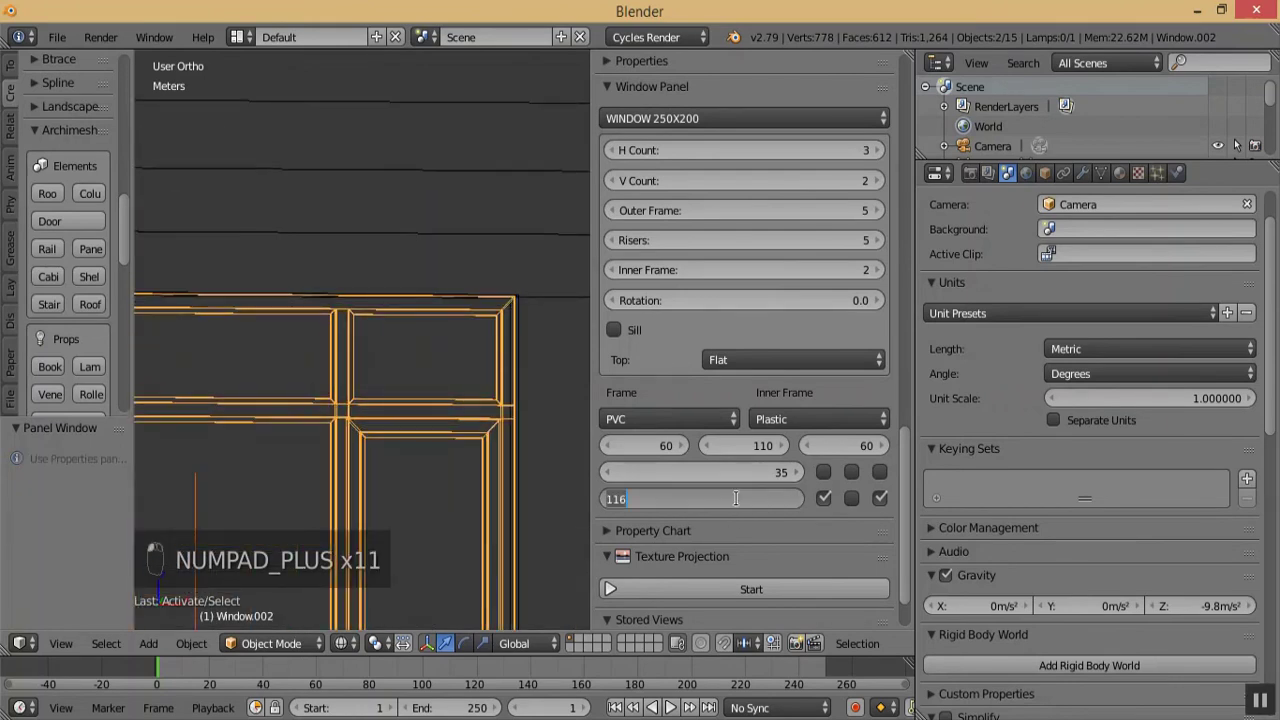
{"action": "key", "text": "Return"}
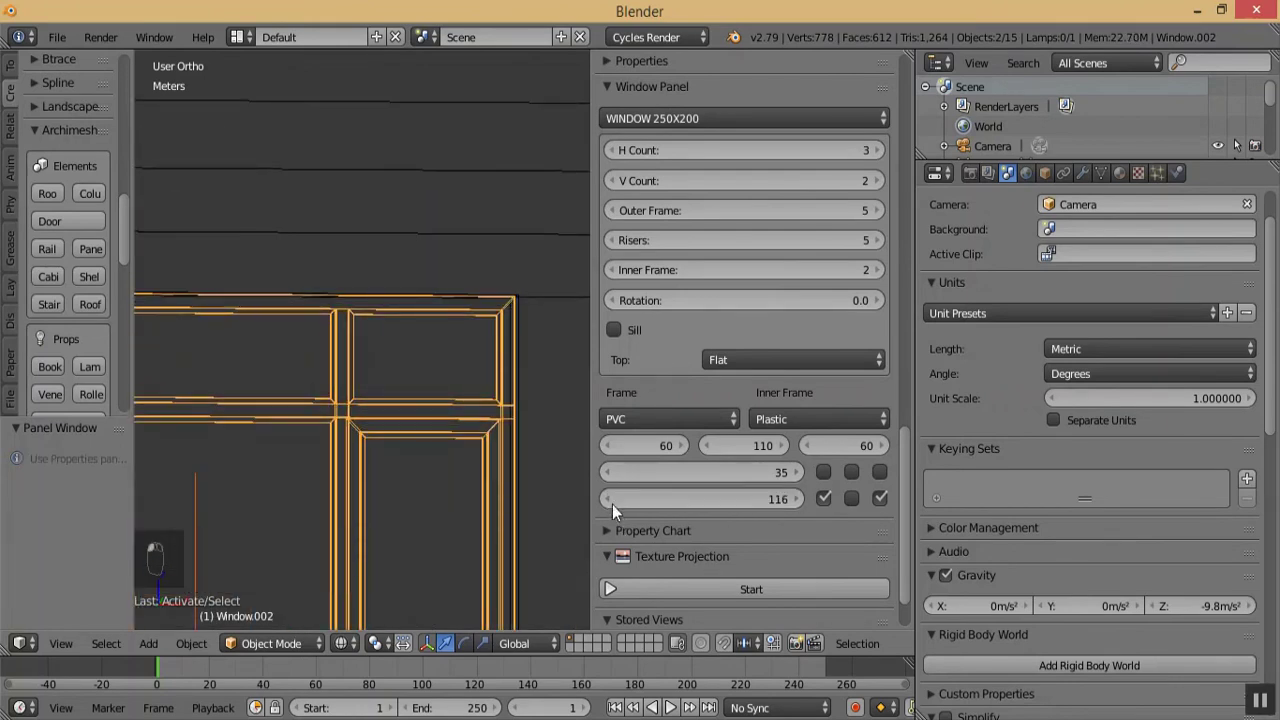
- Try lower row heights of 117 and 115 against the opening's upper corner and return to 116
{"action": "left_click", "coordinate": [797, 499]}
{"action": "key", "text": "KP_Add"}
{"action": "key", "text": "KP_Add"}
{"action": "key", "text": "KP_Add"}
{"action": "key", "text": "KP_Add"}
{"action": "key", "text": "KP_Add"}
{"action": "key", "text": "KP_Add"}
{"action": "key", "text": "KP_Add"}
{"action": "key", "text": "KP_Add"}
{"action": "key", "text": "KP_Add"}
{"action": "key", "text": "KP_Add"}
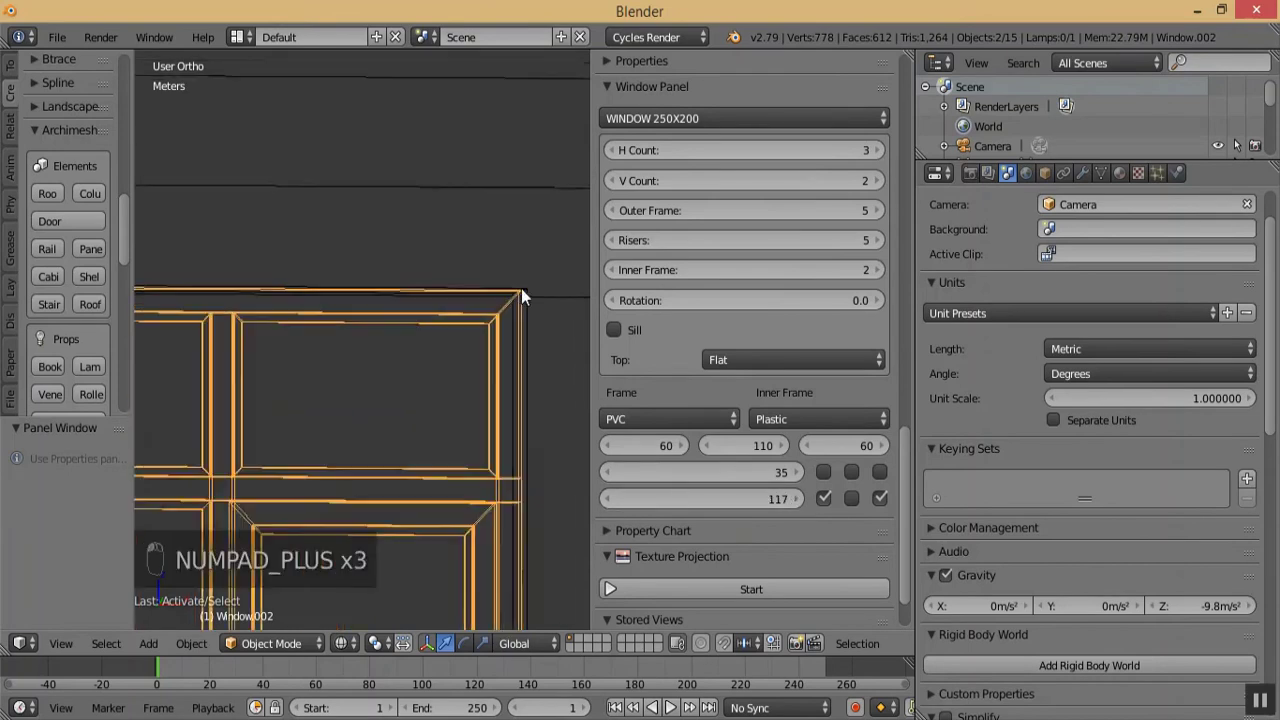
{"action": "key", "text": "KP_Add"}
{"action": "left_click", "coordinate": [604, 497]}
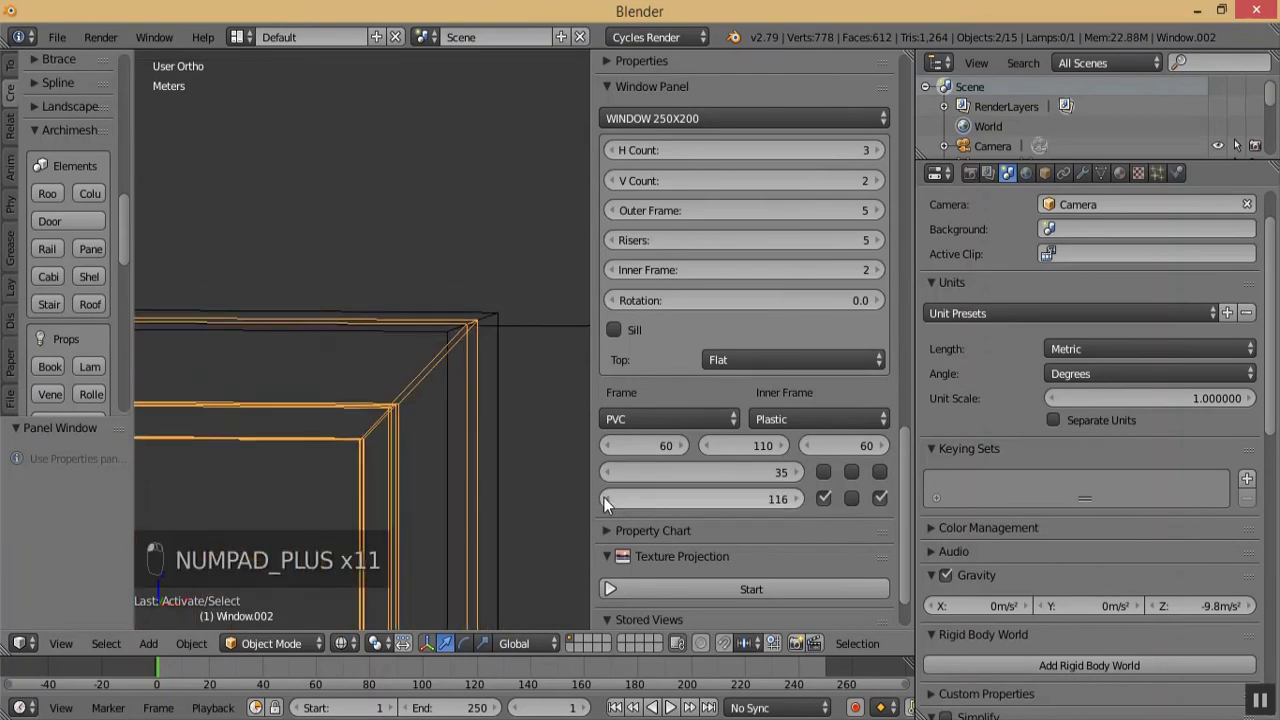
{"action": "left_click", "coordinate": [605, 497]}
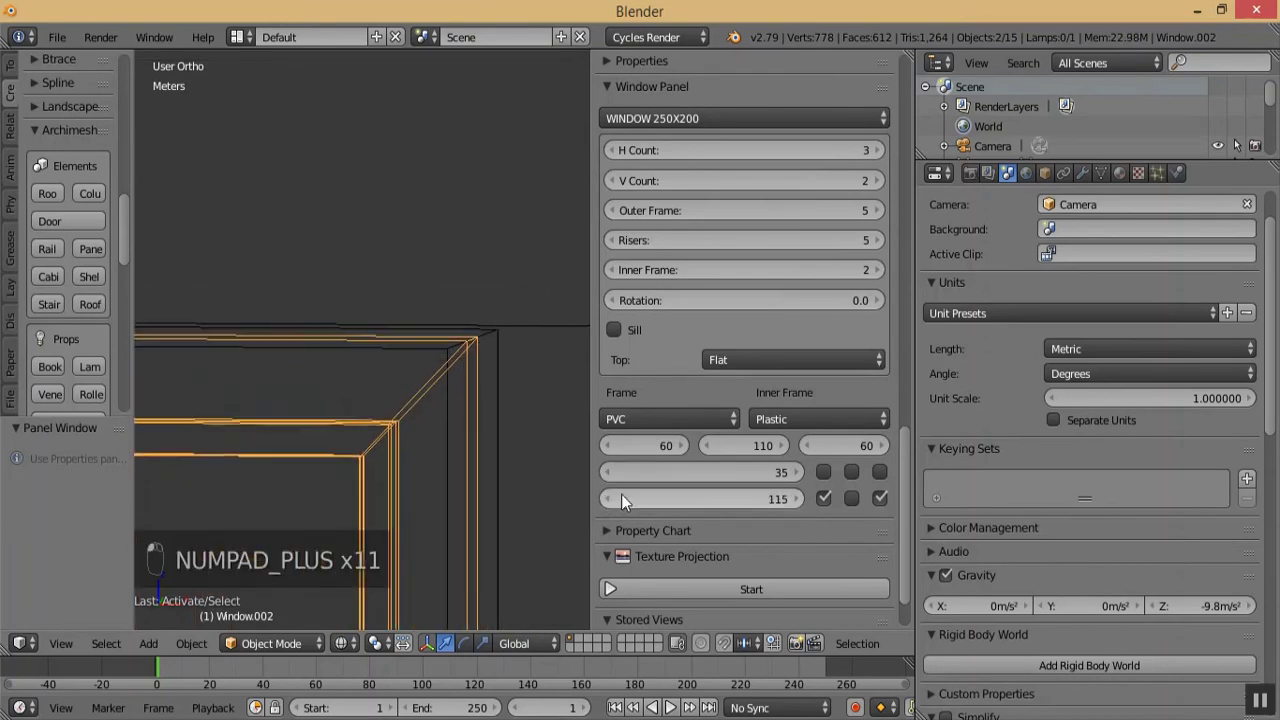
{"action": "left_click", "coordinate": [793, 499]}
- Turn off the inner frames of the two outer lower panes in the middle window
{"action": "key", "text": "KP_Subtract"}
{"action": "key", "text": "KP_Subtract"}
{"action": "key", "text": "KP_Subtract"}
{"action": "key", "text": "KP_Subtract"}
{"action": "key", "text": "KP_Subtract"}
{"action": "key", "text": "KP_Subtract"}
{"action": "key", "text": "KP_Subtract"}
{"action": "key", "text": "KP_Subtract"}
{"action": "key", "text": "KP_Subtract"}
{"action": "key", "text": "KP_Subtract"}
{"action": "key", "text": "KP_Subtract"}
{"action": "key", "text": "KP_Subtract"}
{"action": "key", "text": "KP_Subtract"}
{"action": "key", "text": "KP_Subtract"}
{"action": "key", "text": "KP_Subtract"}
{"action": "key", "text": "KP_Subtract"}
{"action": "key", "text": "KP_Subtract"}
{"action": "key", "text": "KP_Subtract"}
{"action": "key", "text": "KP_Subtract"}
{"action": "key", "text": "KP_Subtract"}
{"action": "key", "text": "KP_Subtract"}
{"action": "key", "text": "KP_Subtract"}
{"action": "key", "text": "KP_Subtract"}
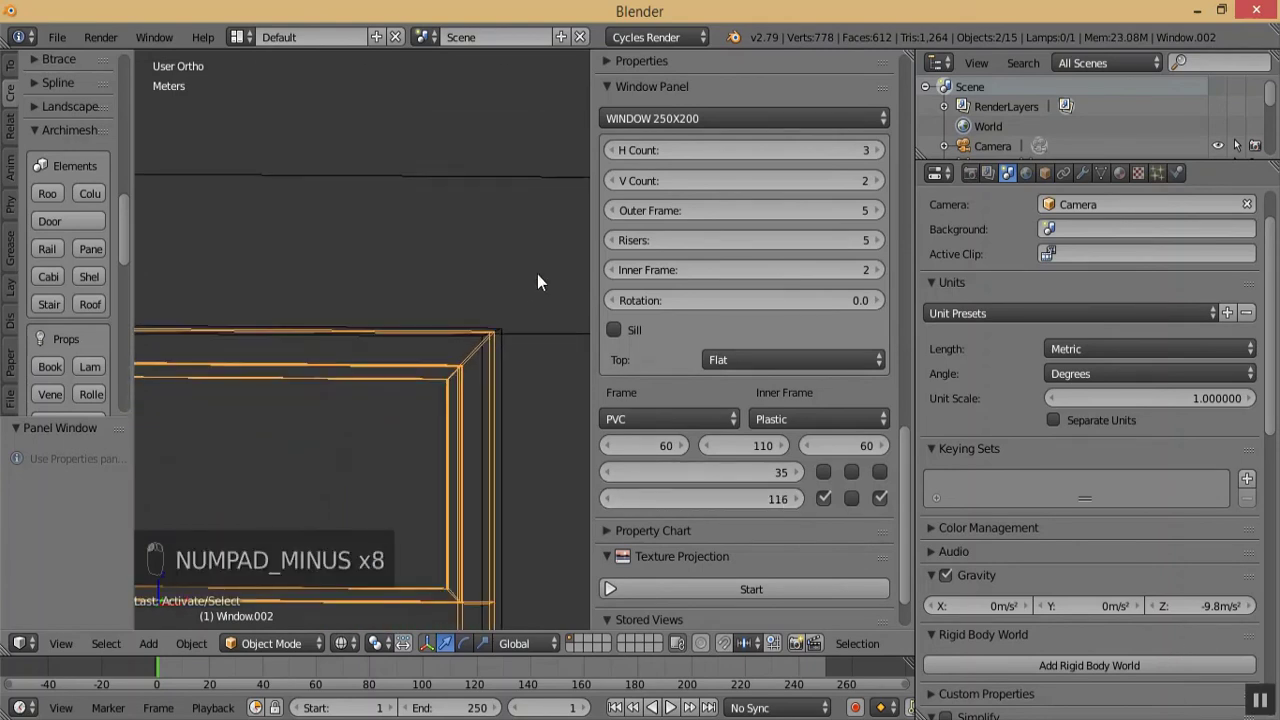
{"action": "key", "text": "KP_Add"}
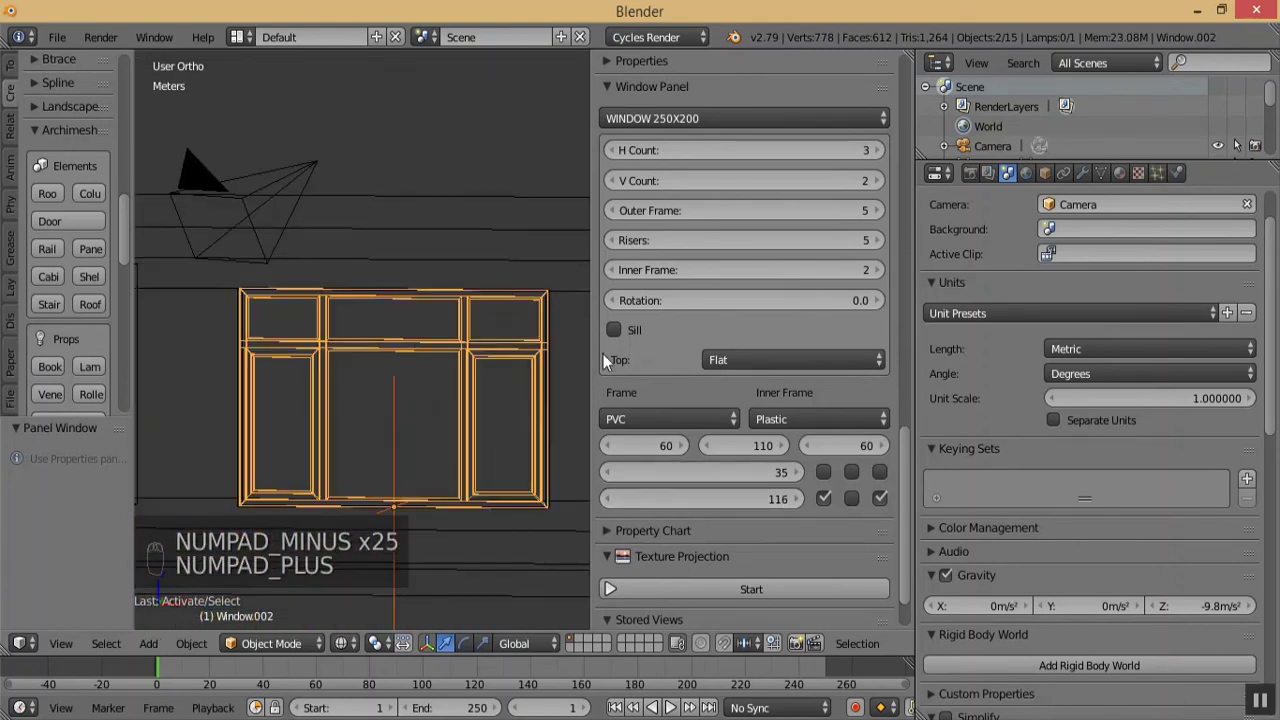
{"action": "left_click", "coordinate": [830, 496]}
{"action": "left_click", "coordinate": [884, 497]}
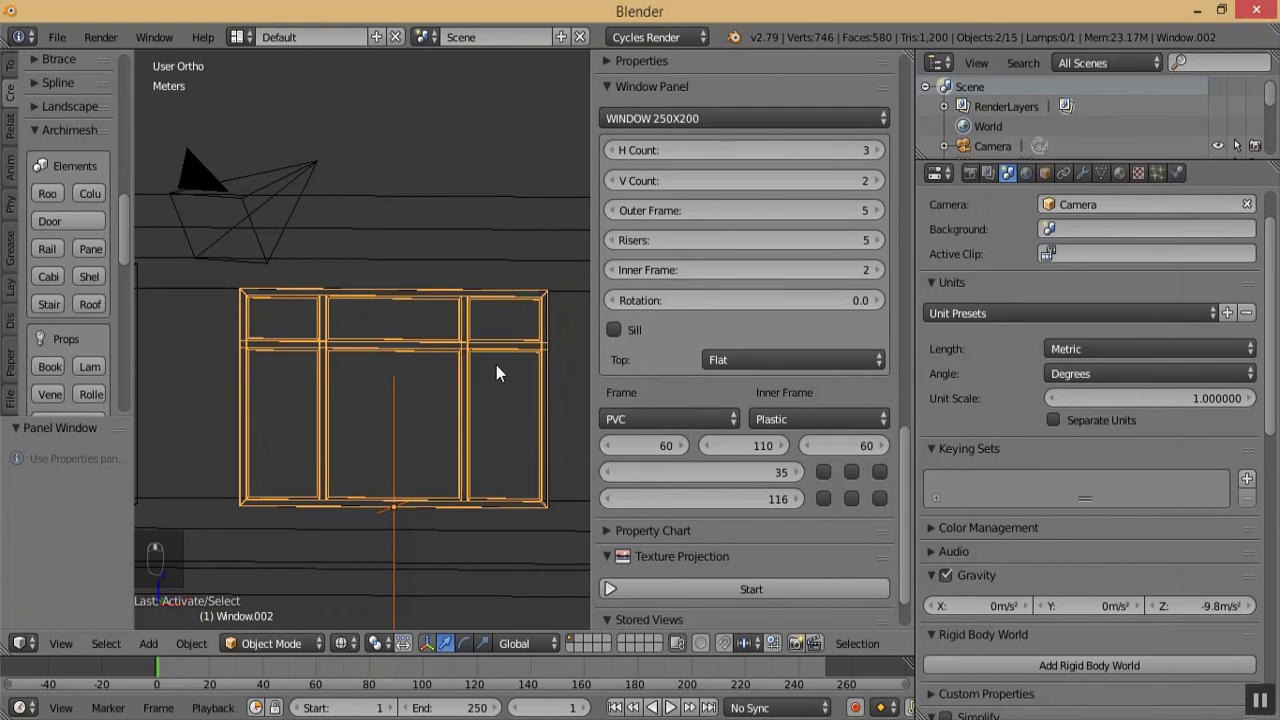
- Select the left two-pane window and turn off the inner frames of both its lower panes
{"action": "middle_click_drag", "start_coordinate": [176, 372], "coordinate": [534, 354], "text": "shift"}
{"action": "right_click", "coordinate": [329, 342]}
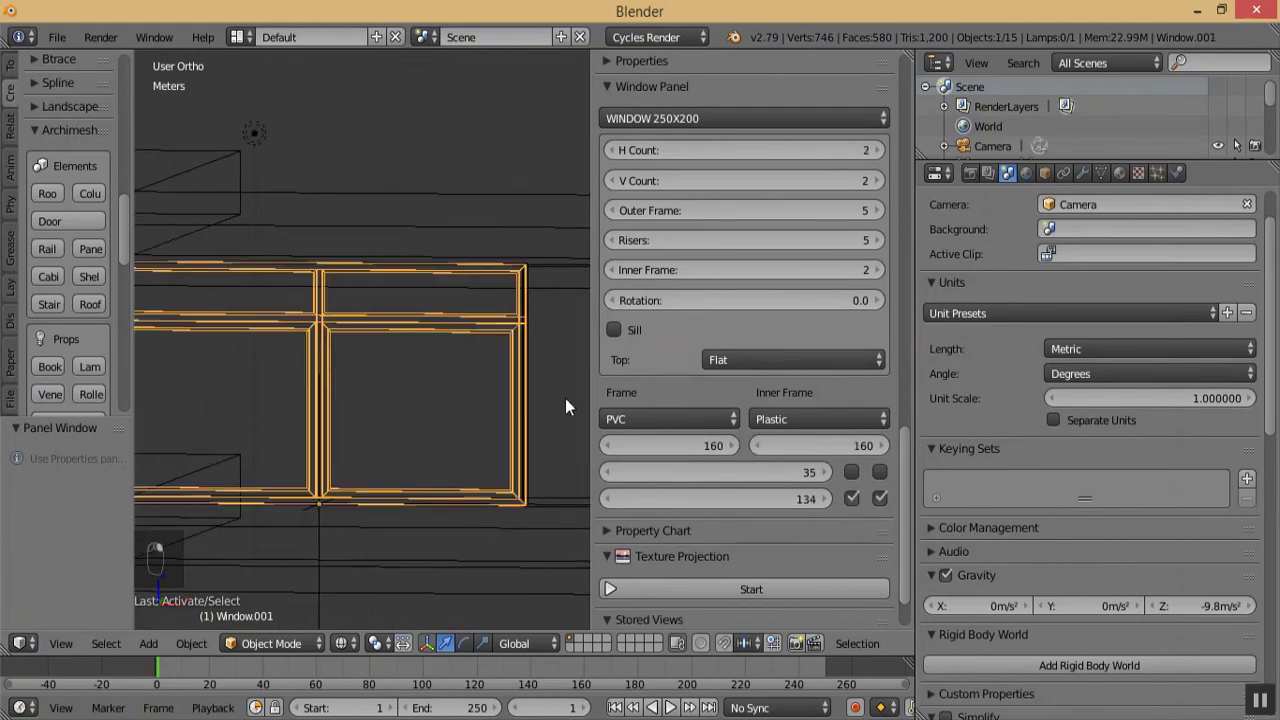
{"action": "left_click", "coordinate": [851, 498]}
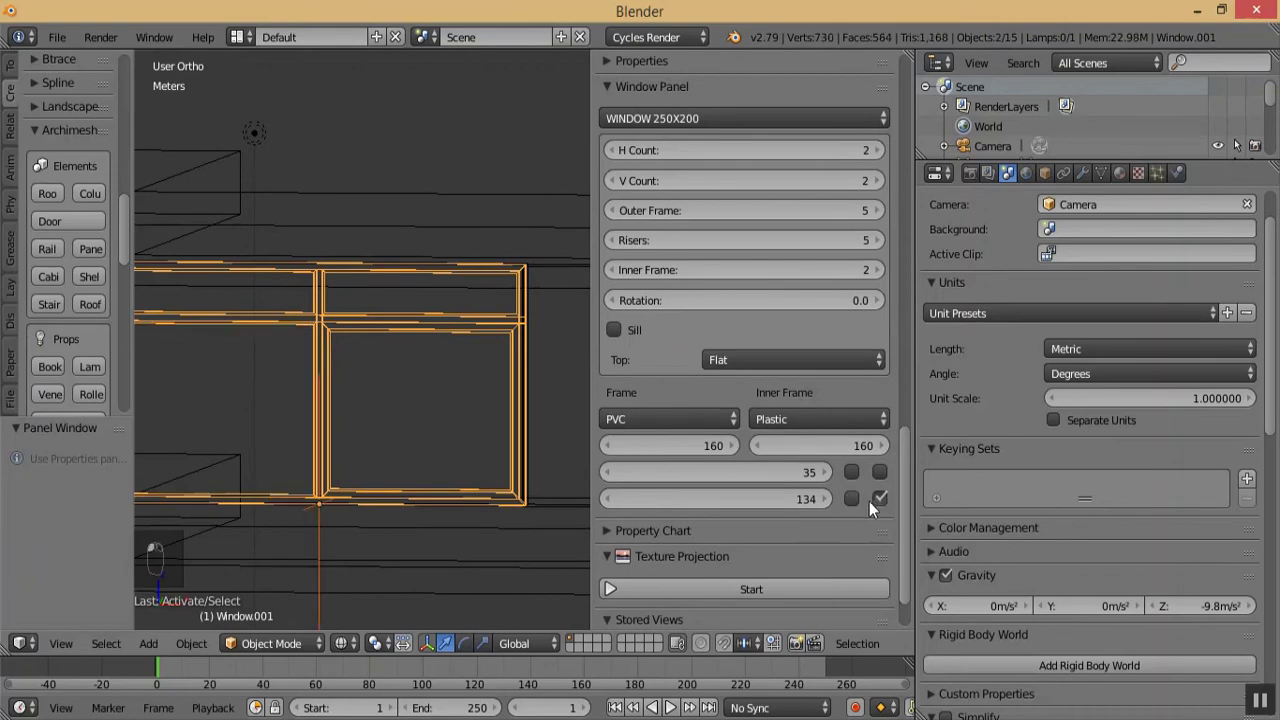
{"action": "left_click", "coordinate": [880, 498]}
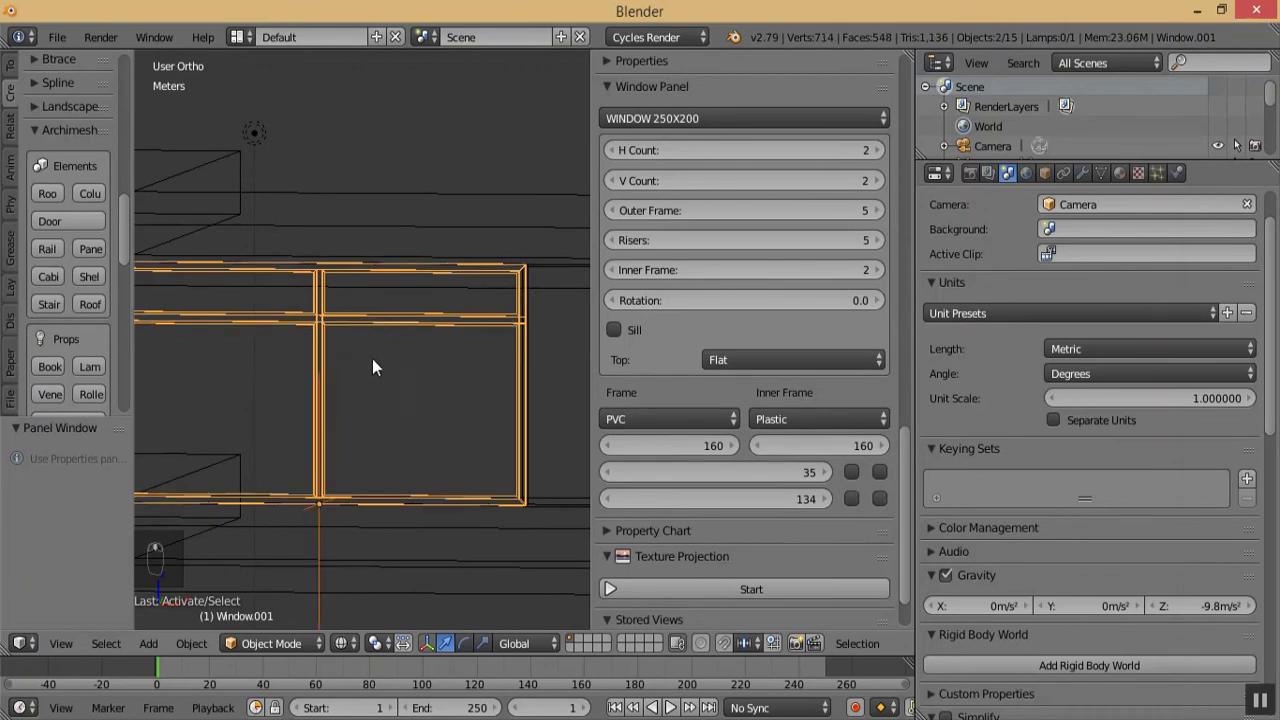
- Select the right two-pane window and turn off the inner frames of both its lower panes
{"action": "middle_click_drag", "start_coordinate": [459, 356], "coordinate": [291, 330], "text": "shift"}
{"action": "middle_click_drag", "start_coordinate": [584, 332], "coordinate": [509, 334], "text": "shift"}
{"action": "middle_click_drag", "start_coordinate": [430, 324], "coordinate": [529, 311], "text": "shift"}
{"action": "middle_click_drag", "start_coordinate": [410, 347], "coordinate": [475, 350], "text": "shift"}
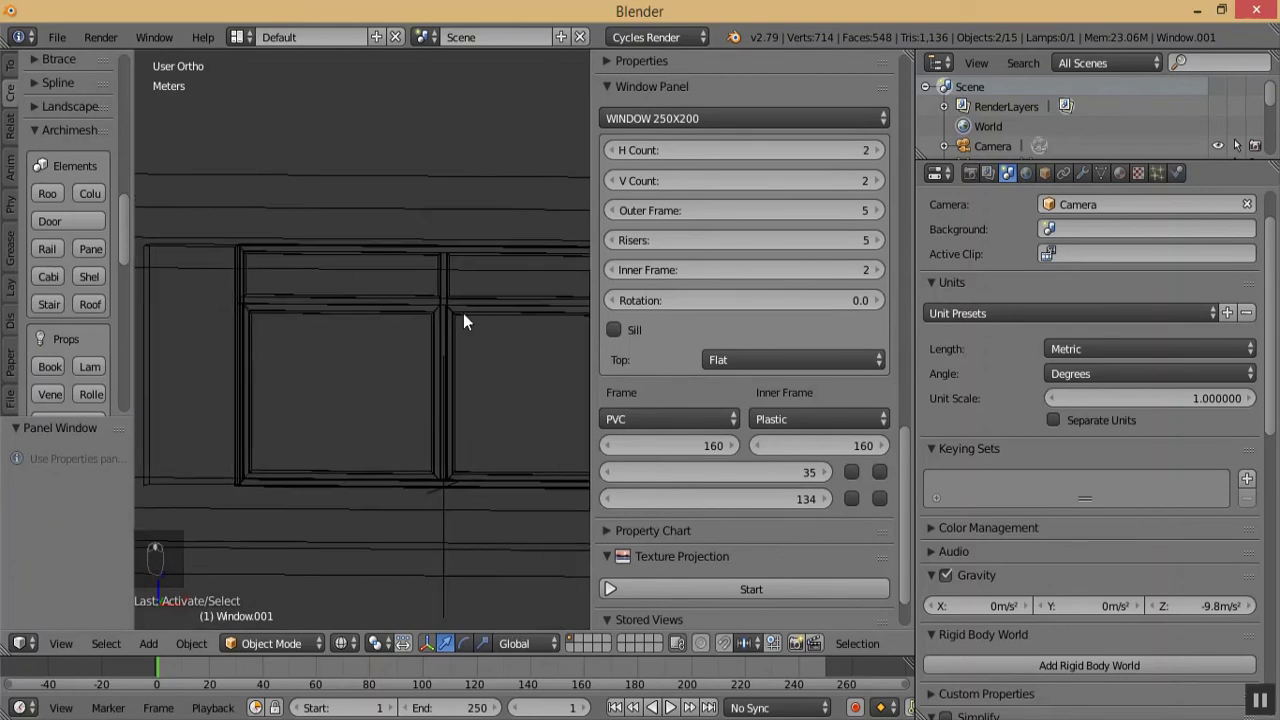
{"action": "right_click", "coordinate": [450, 314]}
{"action": "left_click", "coordinate": [851, 498]}
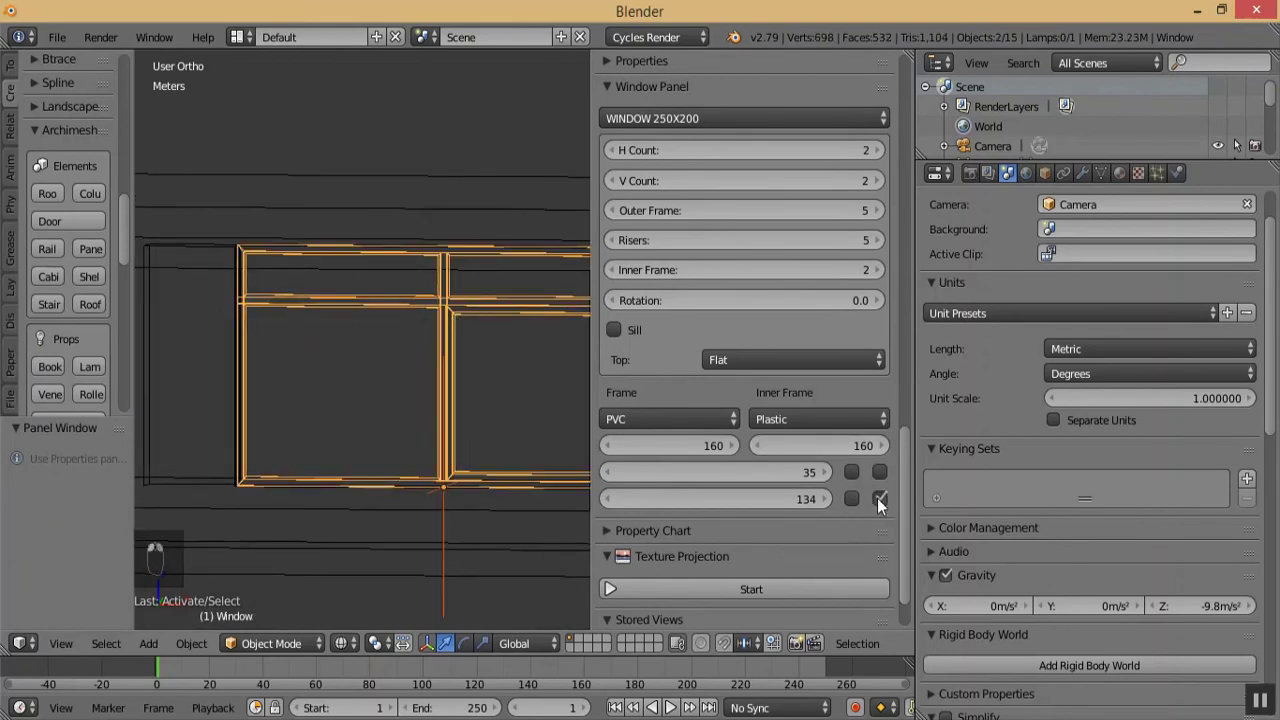
{"action": "left_click", "coordinate": [879, 498]}
- Hide the properties sidebar and examine all the upper-floor windows across the wireframe building
{"action": "key", "text": "n"}
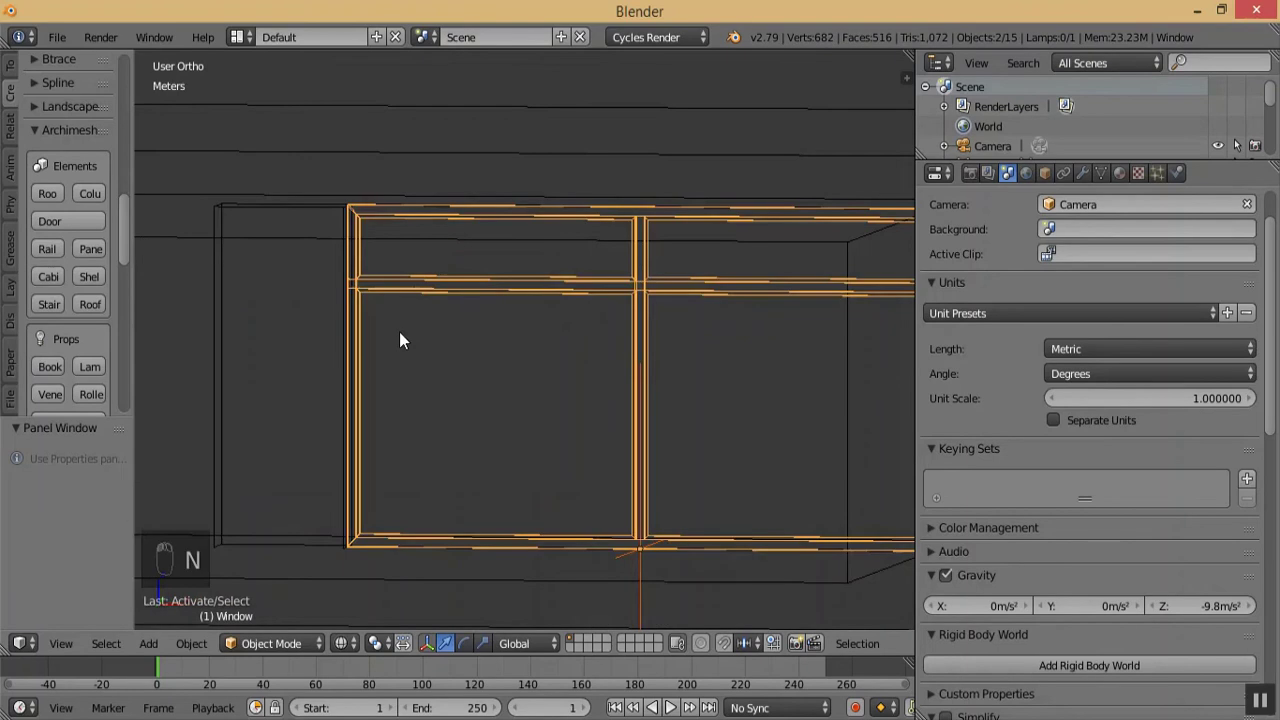
{"action": "key", "text": "KP_Subtract"}
{"action": "key", "text": "KP_Subtract"}
{"action": "key", "text": "KP_Subtract"}
{"action": "key", "text": "KP_Subtract"}
{"action": "key", "text": "KP_Subtract"}
{"action": "key", "text": "KP_Subtract"}
{"action": "key", "text": "KP_Subtract"}
{"action": "key", "text": "KP_Subtract"}
{"action": "key", "text": "KP_Subtract"}
{"action": "key", "text": "KP_Subtract"}
{"action": "key", "text": "KP_Subtract"}
{"action": "key", "text": "KP_Subtract"}
{"action": "key", "text": "KP_Subtract"}
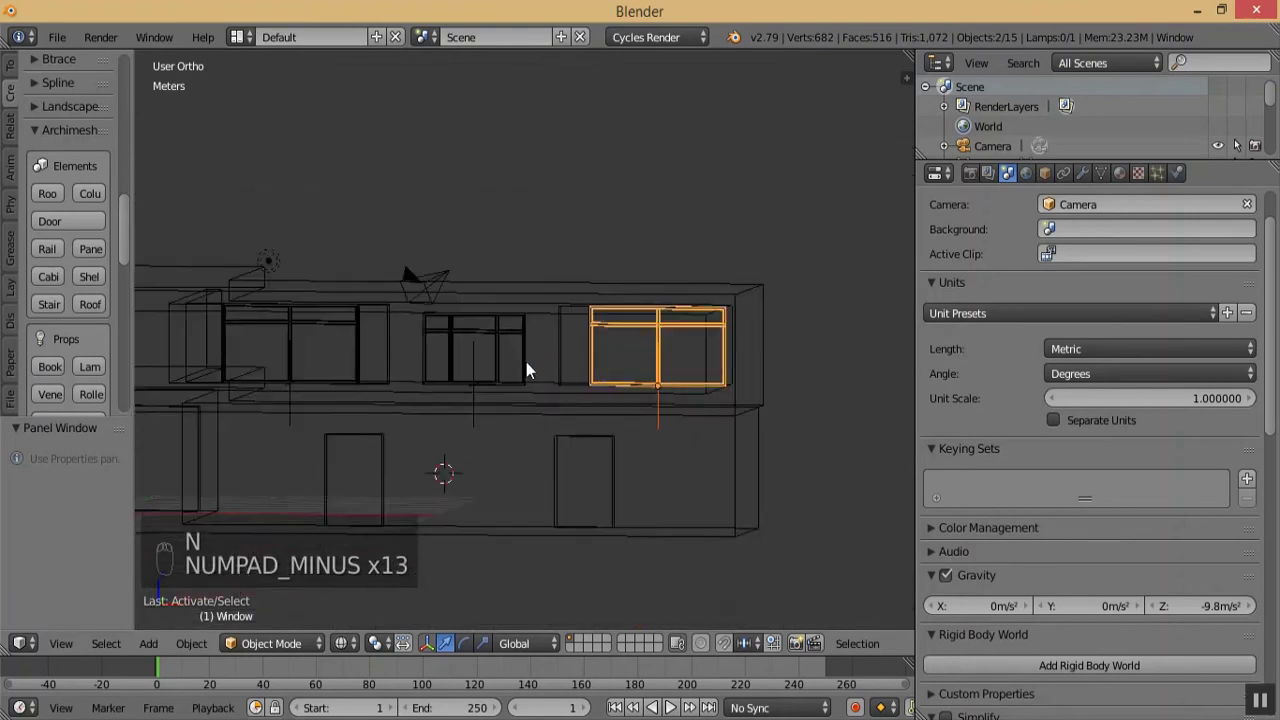
- Show the properties sidebar and select the middle three-pane upper-floor window's frame in front view
{"action": "key", "text": "KP_Add"}
{"action": "key", "text": "KP_Add"}
{"action": "key", "text": "KP_Add"}
{"action": "key", "text": "KP_Add"}
{"action": "right_click", "coordinate": [527, 375]}
{"action": "right_click", "coordinate": [530, 373]}
{"action": "right_click", "coordinate": [530, 373]}
{"action": "key", "text": "KP_1"}
{"action": "key", "text": "n"}
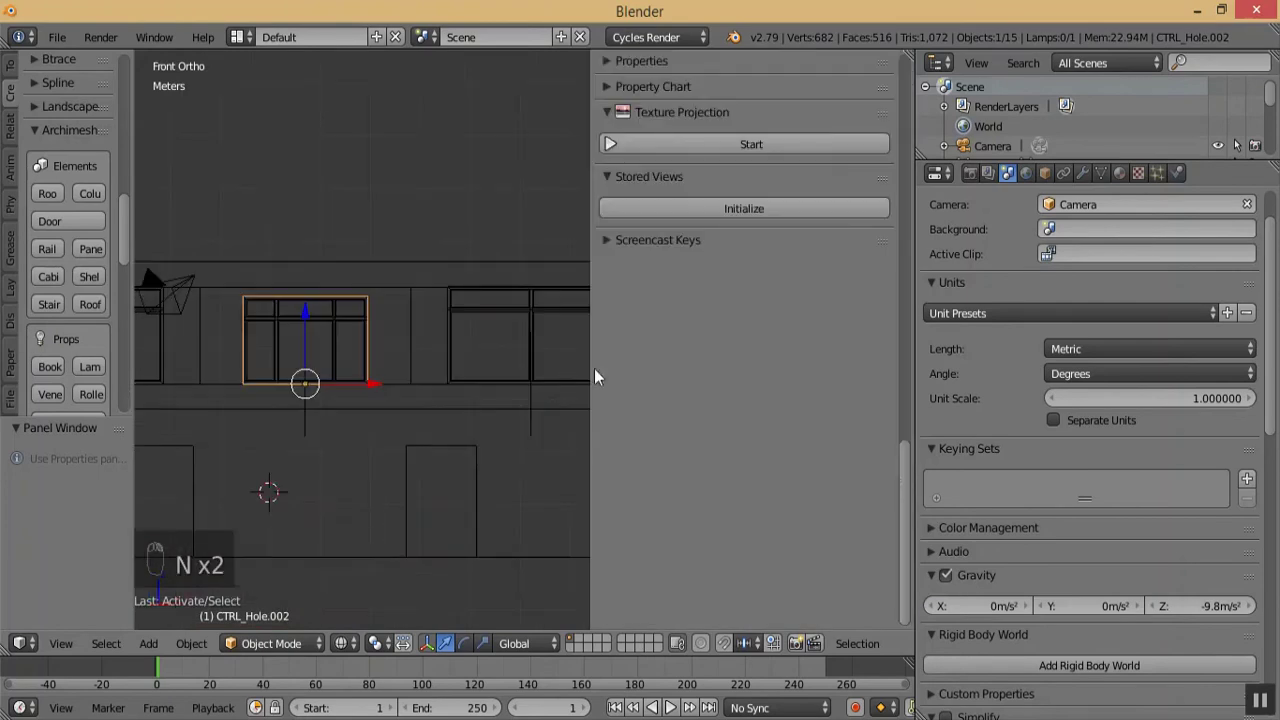
{"action": "right_click", "coordinate": [367, 330]}
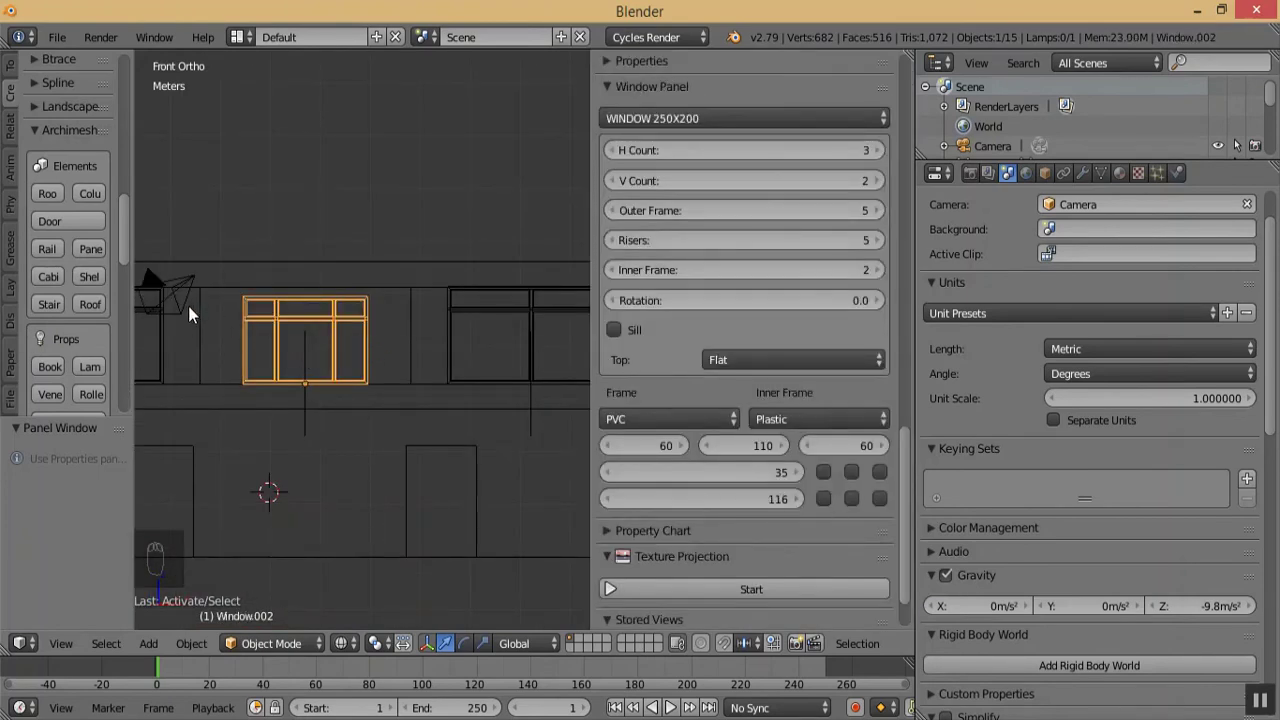
{"action": "key", "text": "KP_Add"}
{"action": "key", "text": "KP_Add"}
{"action": "key", "text": "KP_Add"}
{"action": "key", "text": "KP_Add"}
{"action": "key", "text": "KP_Add"}
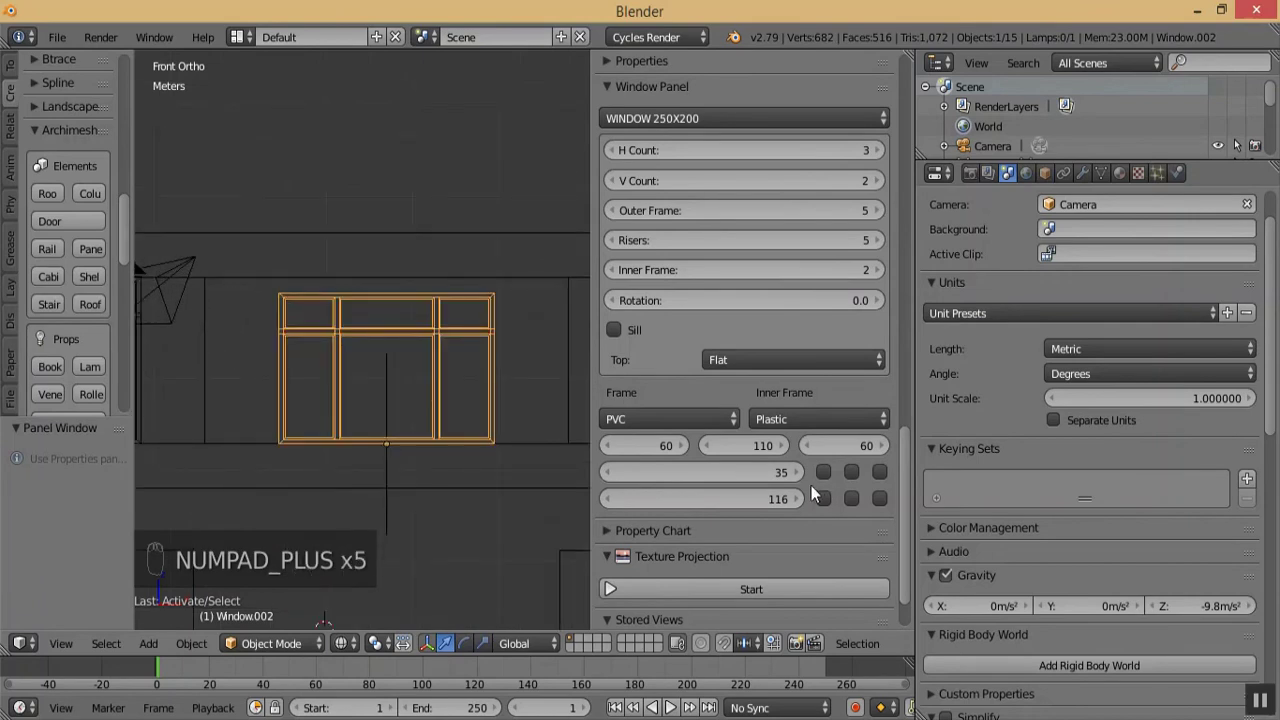
- Set all three column widths of the middle window to 80
{"action": "left_click", "coordinate": [643, 445]}
{"action": "type", "text": "80"}
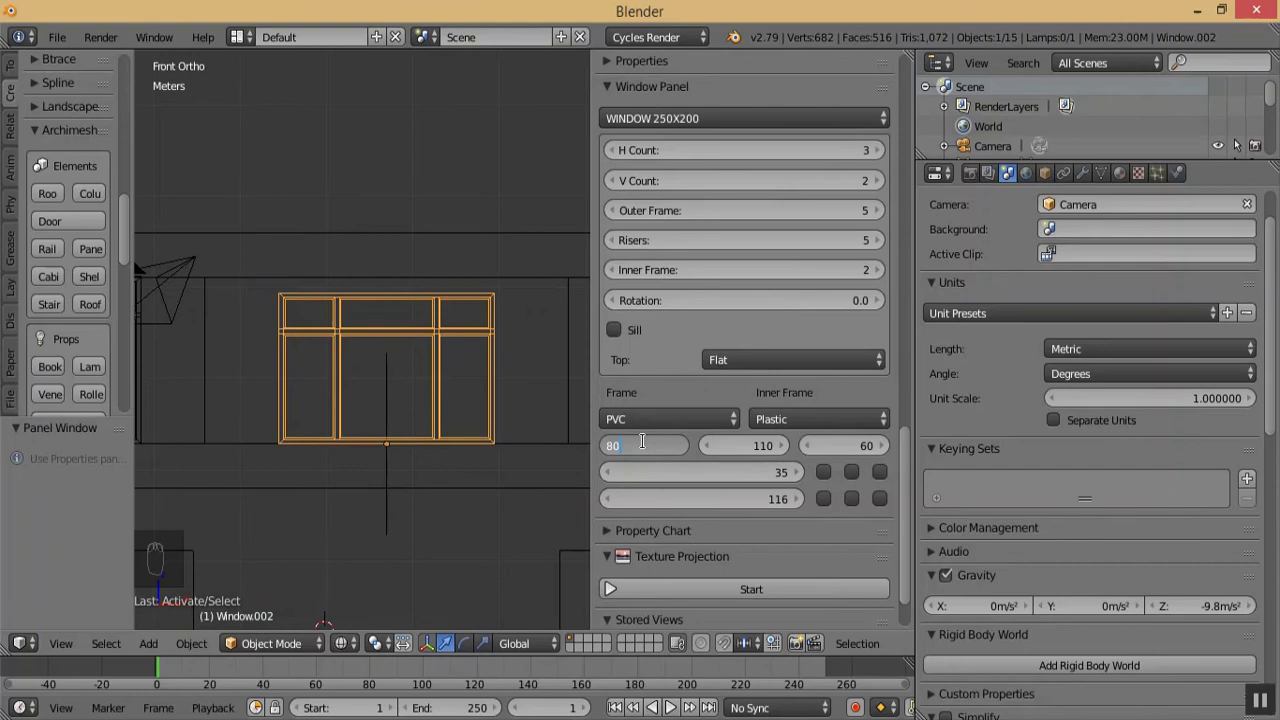
{"action": "key", "text": "Tab"}
{"action": "type", "text": "80"}
{"action": "key", "text": "Tab"}
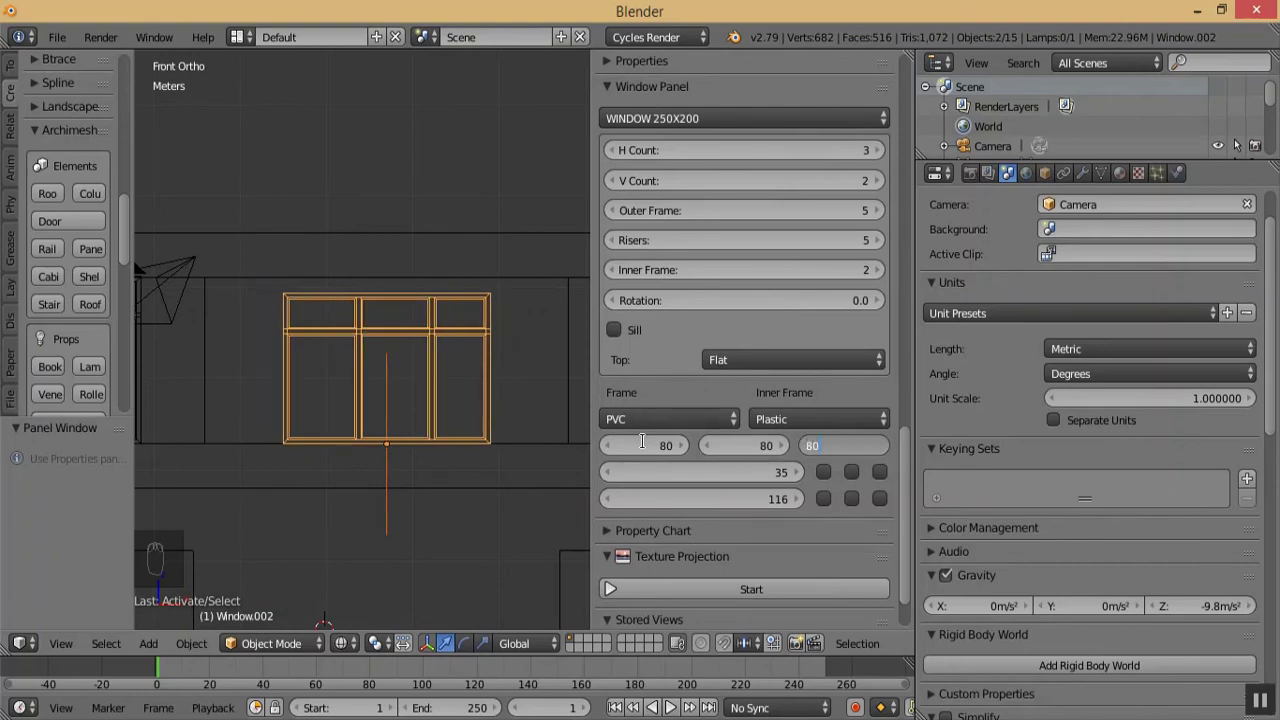
{"action": "key", "text": "Return"}
- Set all three column widths of the middle window to 150
{"action": "left_click", "coordinate": [644, 444]}
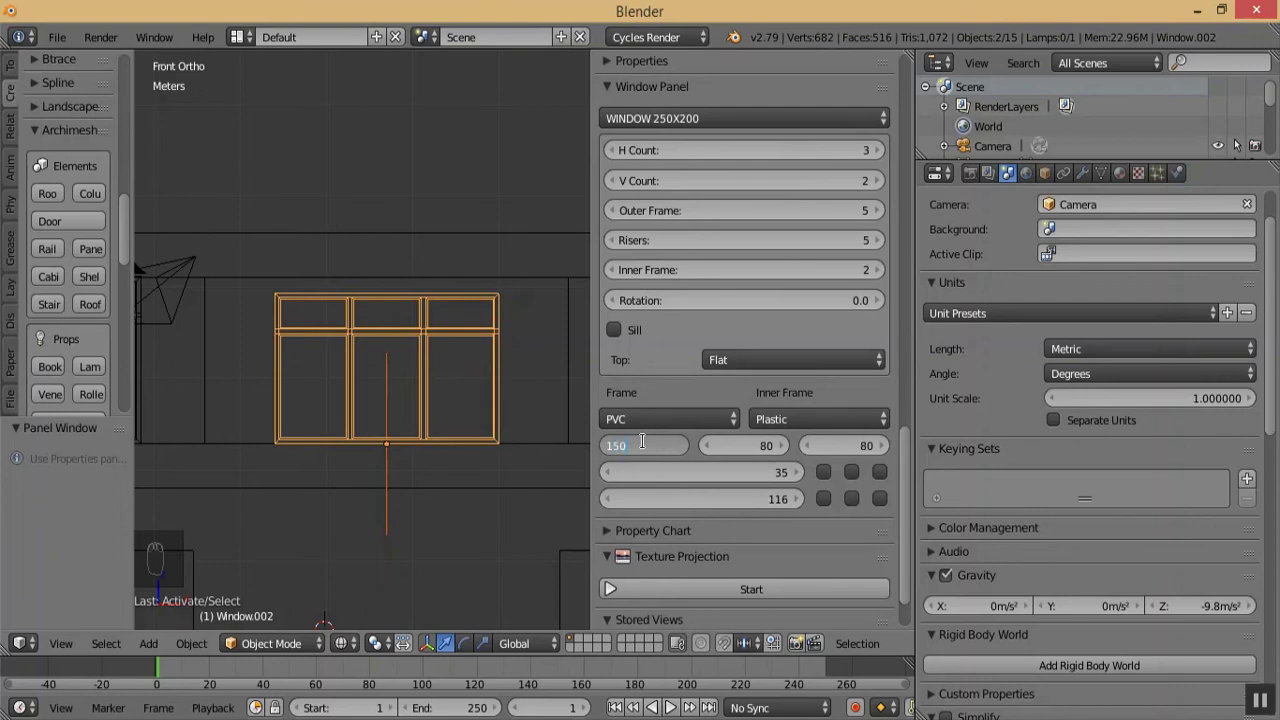
{"action": "key", "text": "Tab"}
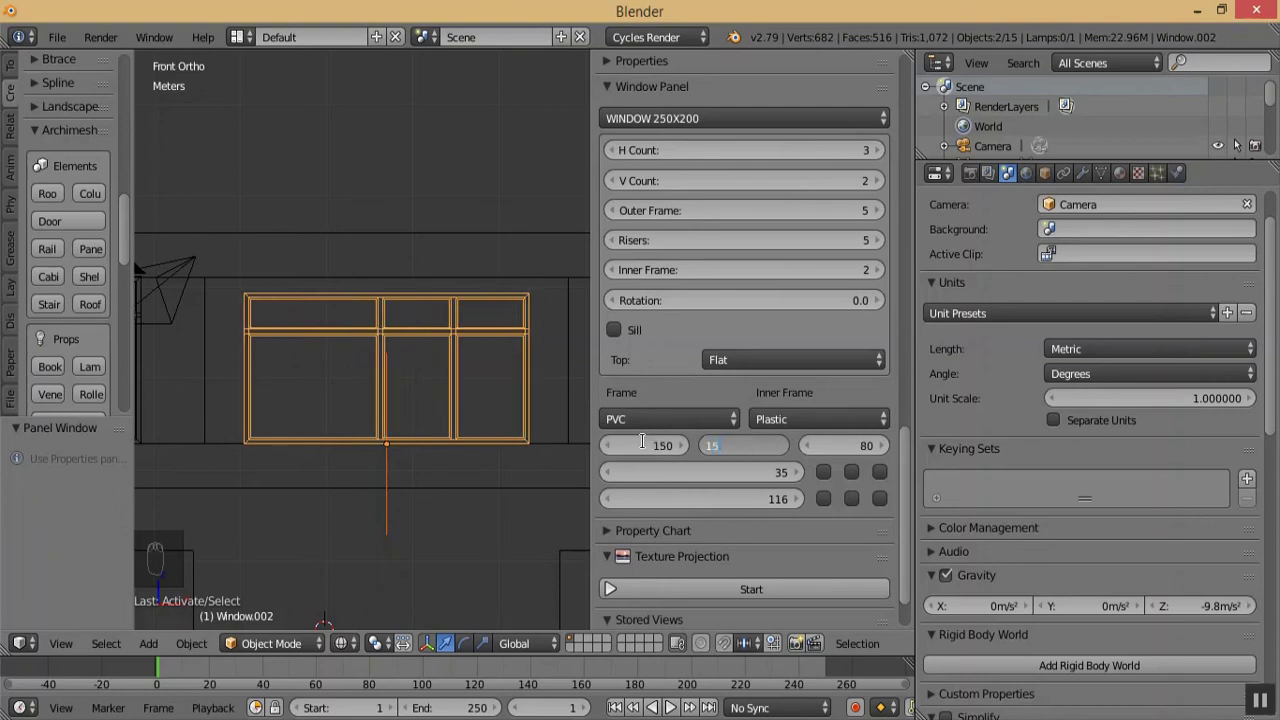
{"action": "key", "text": "Tab"}
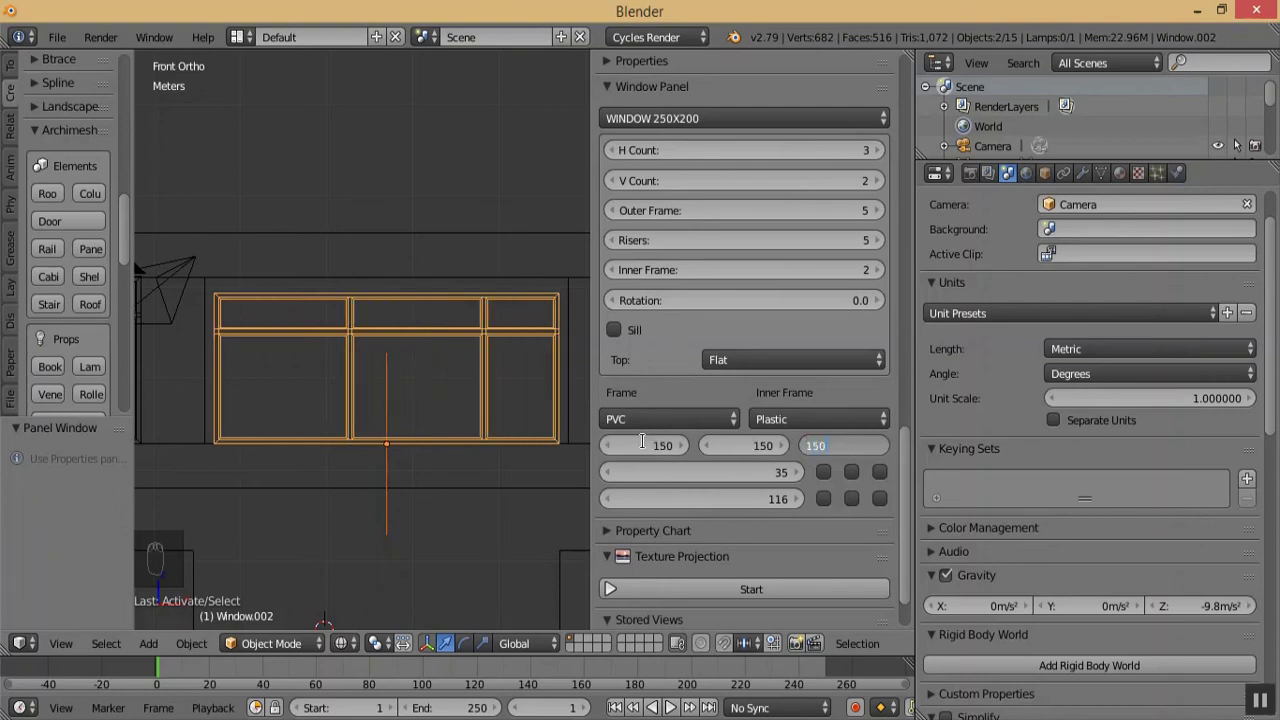
{"action": "type", "text": "150"}
{"action": "key", "text": "Return"}
- Set all three column widths of the middle window to 130
{"action": "left_click", "coordinate": [644, 442]}
{"action": "type", "text": "1"}
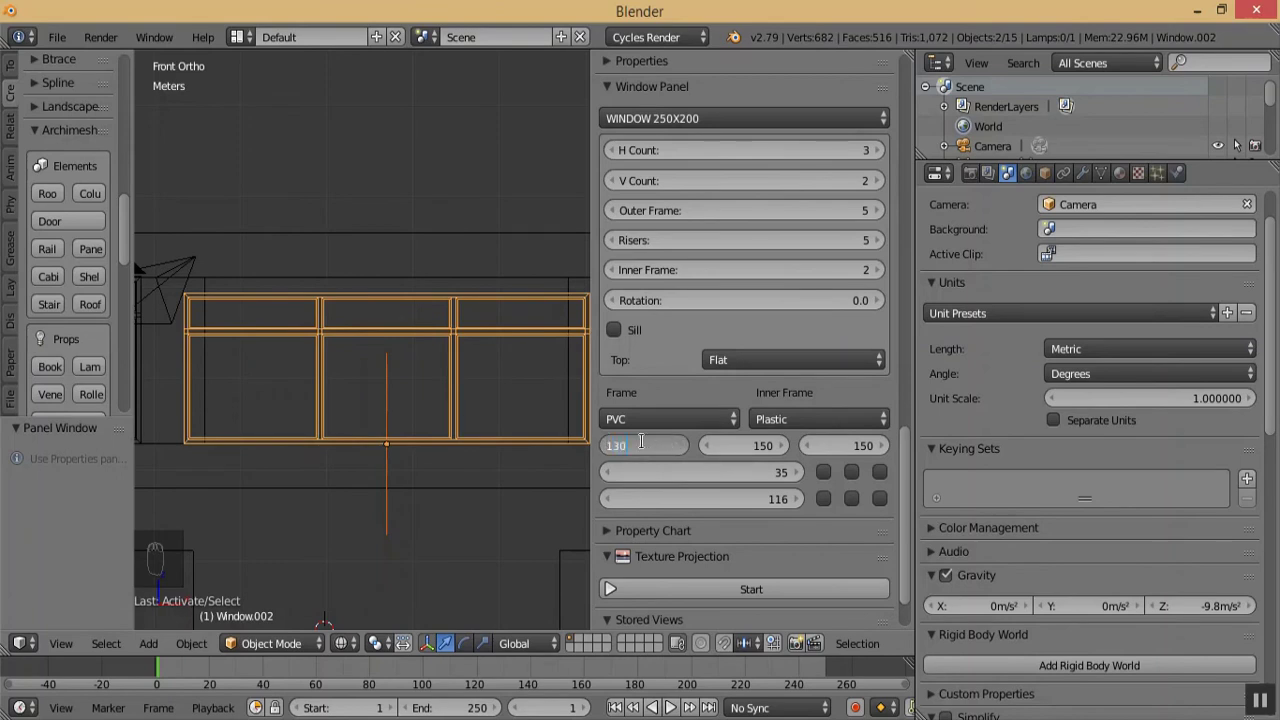
{"action": "key", "text": "Tab"}
{"action": "type", "text": "130"}
{"action": "key", "text": "Tab"}
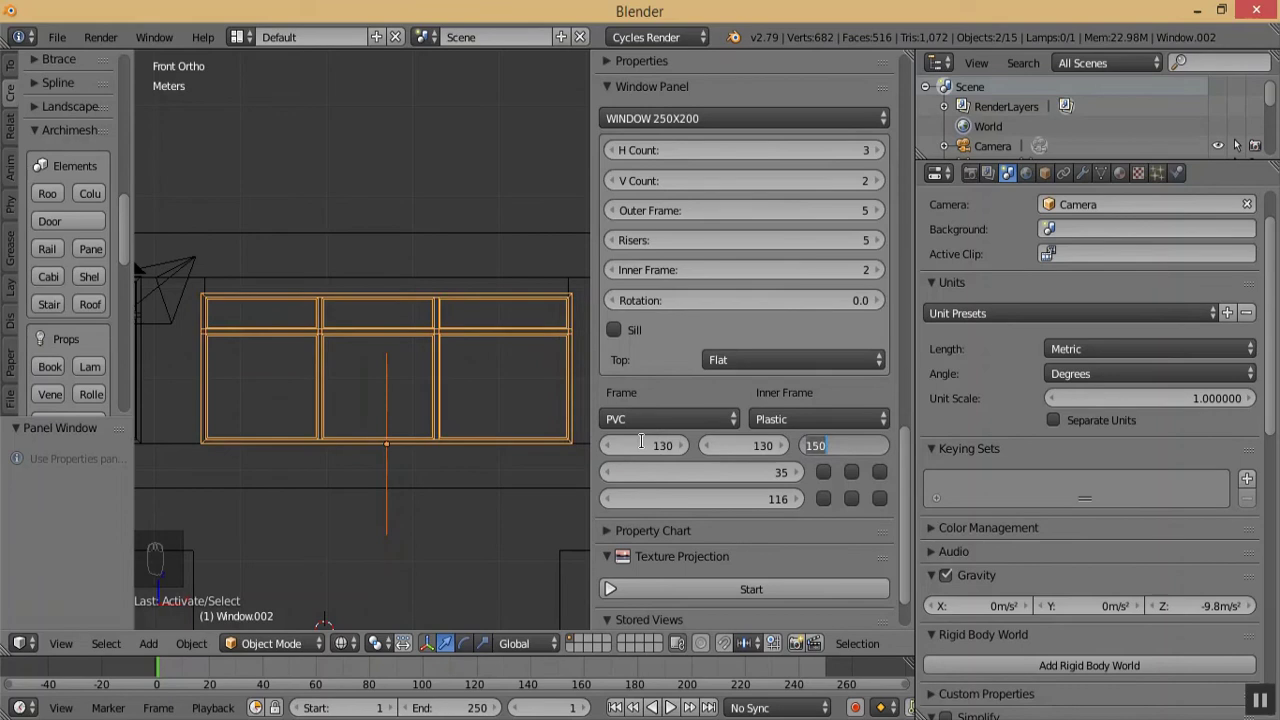
{"action": "type", "text": "130"}
{"action": "key", "text": "Return"}
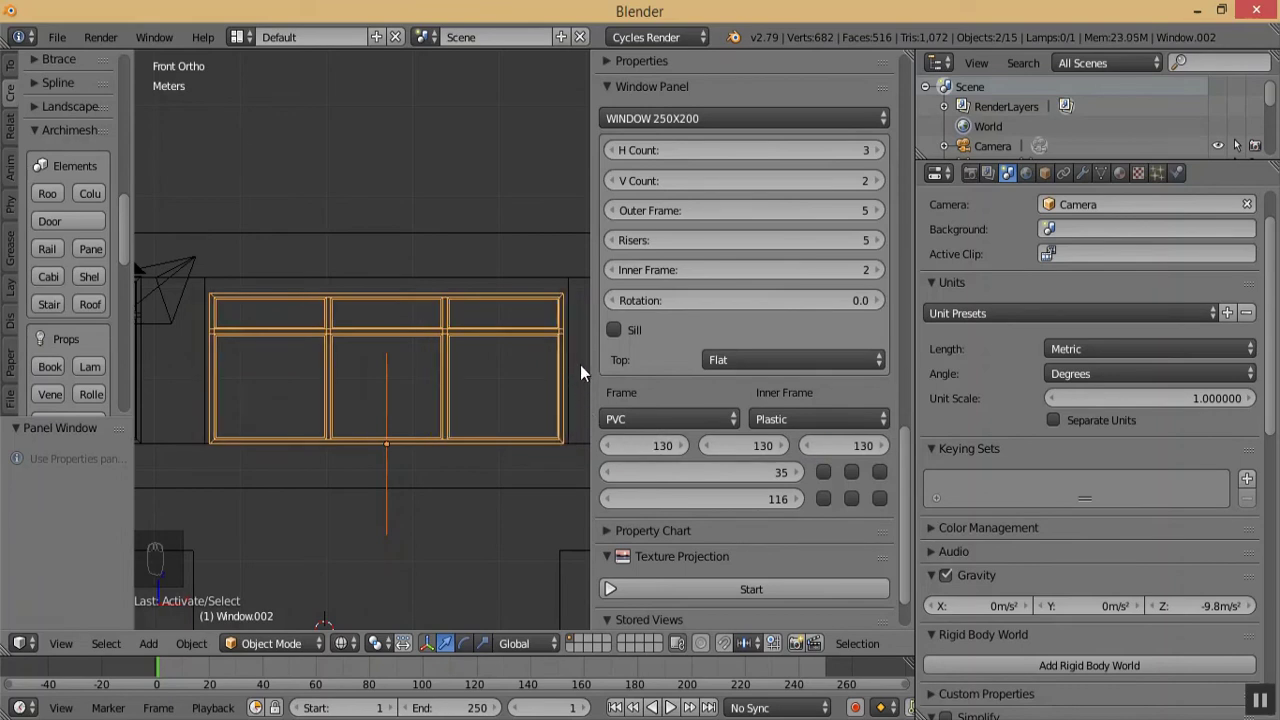
- Set the height of the middle window's lower row to 134 to reach the top of its opening
{"action": "key", "text": "KP_Add"}
{"action": "key", "text": "KP_Add"}
{"action": "key", "text": "KP_Subtract"}
{"action": "key", "text": "KP_Add"}
{"action": "key", "text": "KP_Add"}
{"action": "key", "text": "KP_Add"}
{"action": "key", "text": "KP_Add"}
{"action": "key", "text": "KP_Add"}
{"action": "left_click", "coordinate": [798, 498]}
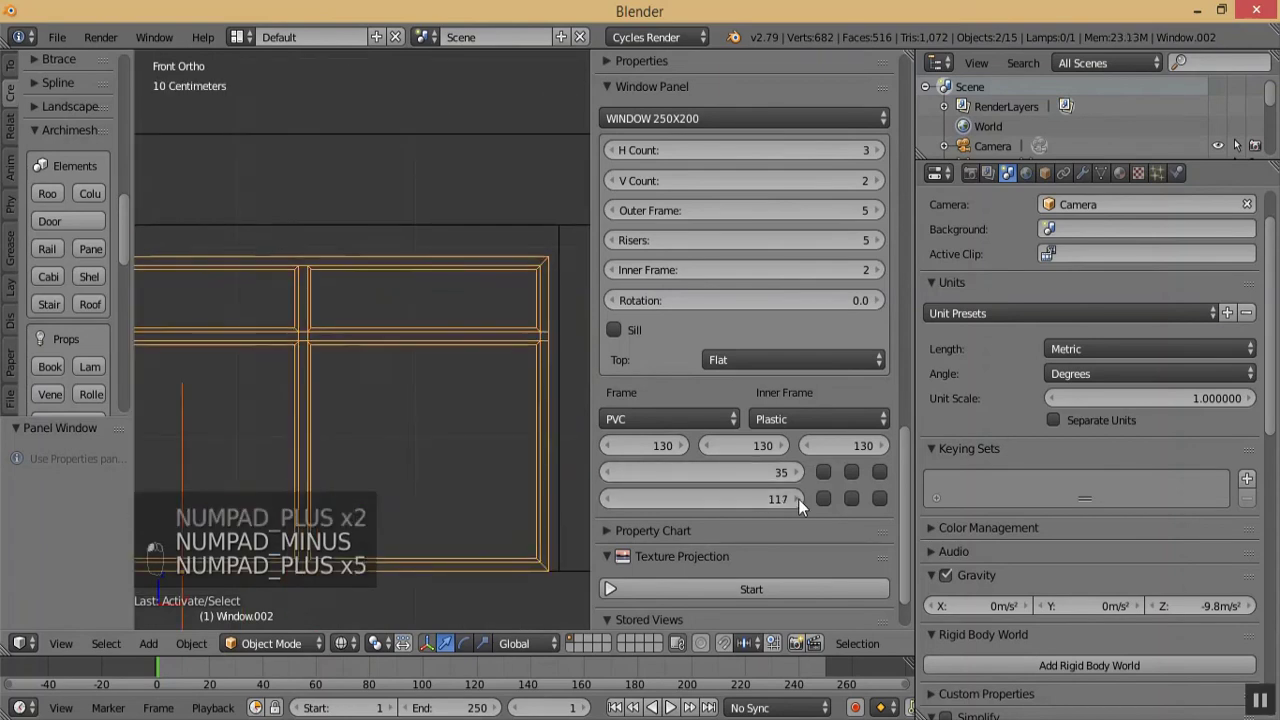
{"action": "left_click", "coordinate": [757, 498]}
{"action": "type", "text": "134"}
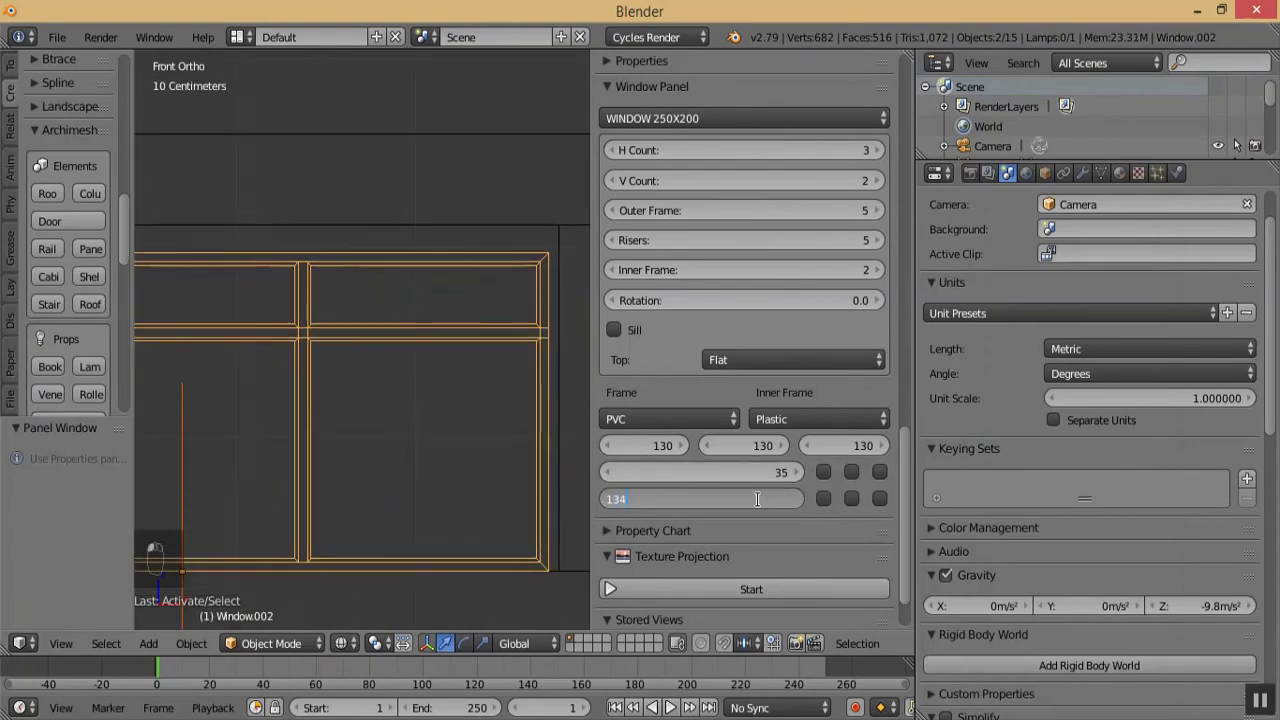
{"action": "key", "text": "Return"}
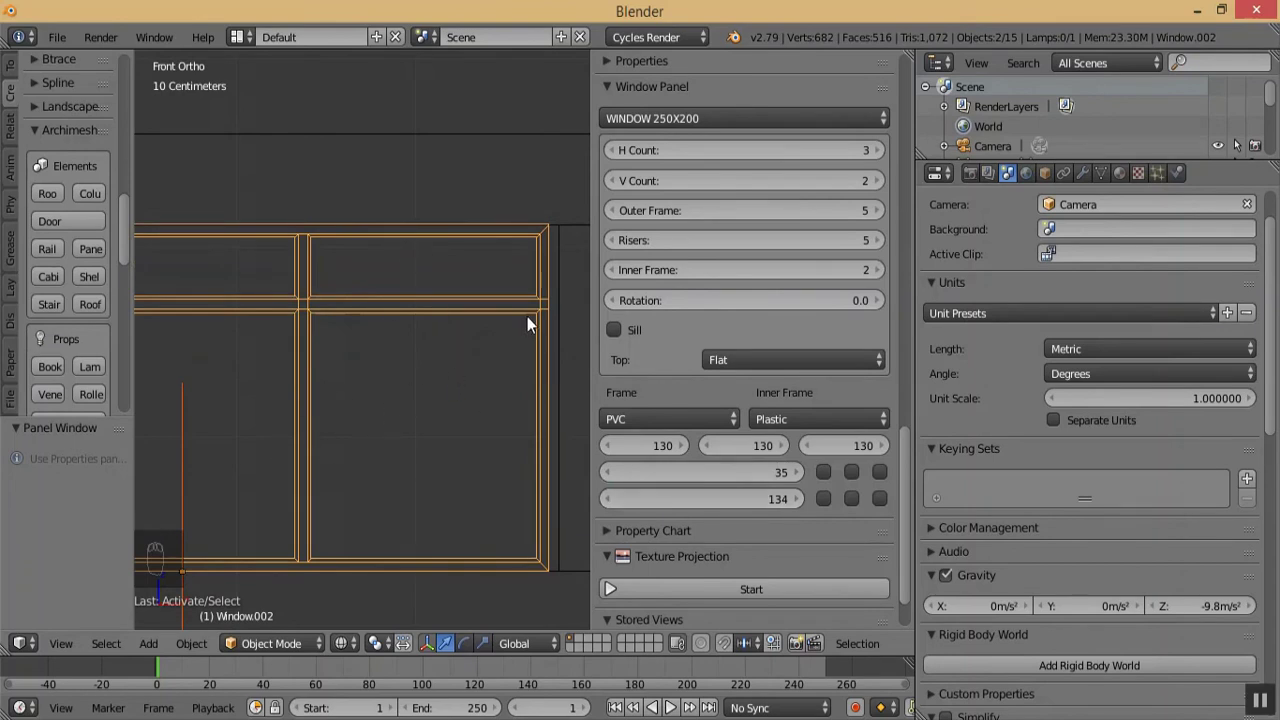
- Raise the middle window's column widths to 133, 134 and 133
{"action": "left_click", "coordinate": [682, 445]}
{"action": "left_click", "coordinate": [682, 445]}
{"action": "left_click", "coordinate": [682, 445]}
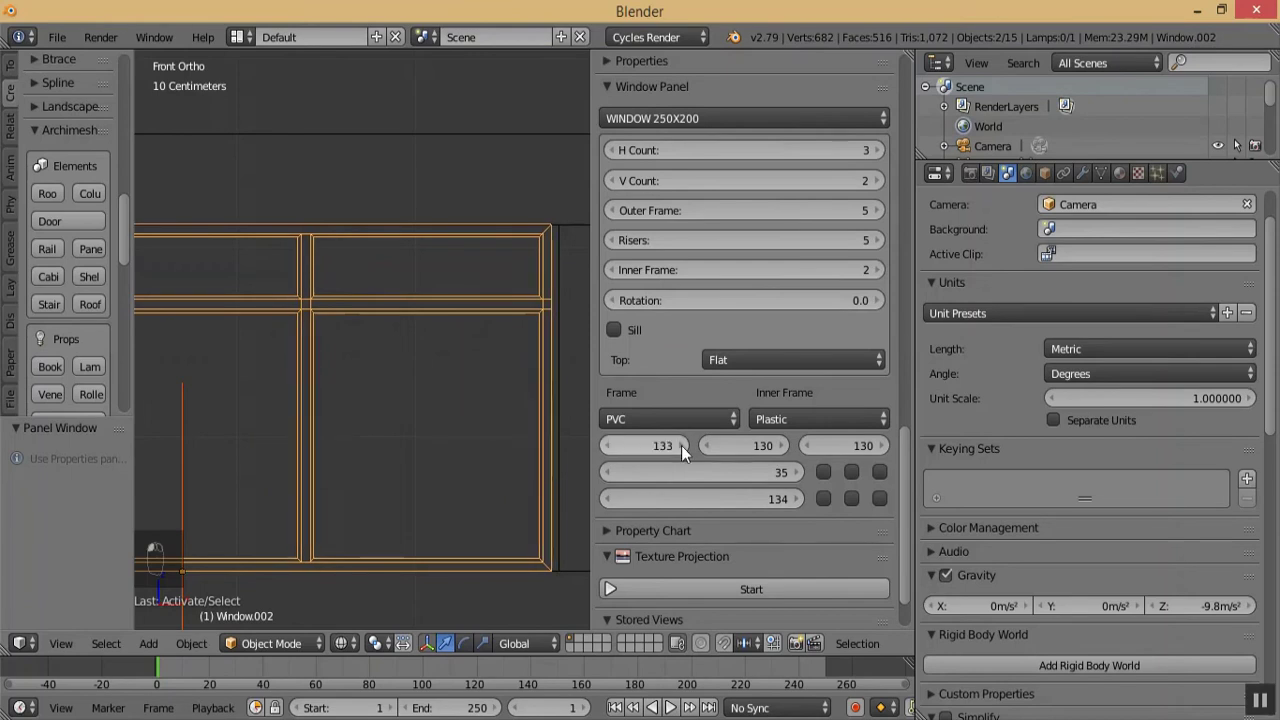
{"action": "left_click", "coordinate": [784, 445]}
{"action": "left_click", "coordinate": [784, 445]}
{"action": "left_click", "coordinate": [784, 445]}
{"action": "left_click", "coordinate": [881, 445]}
{"action": "left_click", "coordinate": [881, 445]}
{"action": "left_click", "coordinate": [881, 445]}
{"action": "left_click", "coordinate": [881, 445]}
{"action": "left_click", "coordinate": [804, 445]}
{"action": "left_click", "coordinate": [784, 448]}
- Inspect the gap beside the middle window's frame and set its two outer column widths to 134
{"action": "key", "text": "KP_Add"}
{"action": "key", "text": "KP_Add"}
{"action": "key", "text": "KP_Add"}
{"action": "key", "text": "KP_Add"}
{"action": "key", "text": "KP_Add"}
{"action": "key", "text": "KP_Add"}
{"action": "key", "text": "KP_Add"}
{"action": "key", "text": "KP_Add"}
{"action": "key", "text": "KP_Add"}
{"action": "key", "text": "KP_Add"}
{"action": "key", "text": "KP_Add"}
{"action": "key", "text": "KP_Add"}
{"action": "key", "text": "KP_Add"}
{"action": "key", "text": "KP_Add"}
{"action": "key", "text": "KP_Subtract"}
{"action": "key", "text": "KP_Subtract"}
{"action": "key", "text": "KP_Subtract"}
{"action": "key", "text": "KP_Subtract"}
{"action": "key", "text": "KP_Subtract"}
{"action": "key", "text": "KP_Subtract"}
{"action": "key", "text": "KP_Add"}
{"action": "key", "text": "KP_Add"}
{"action": "key", "text": "KP_Add"}
{"action": "key", "text": "KP_Add"}
{"action": "key", "text": "KP_Add"}
{"action": "key", "text": "KP_Add"}
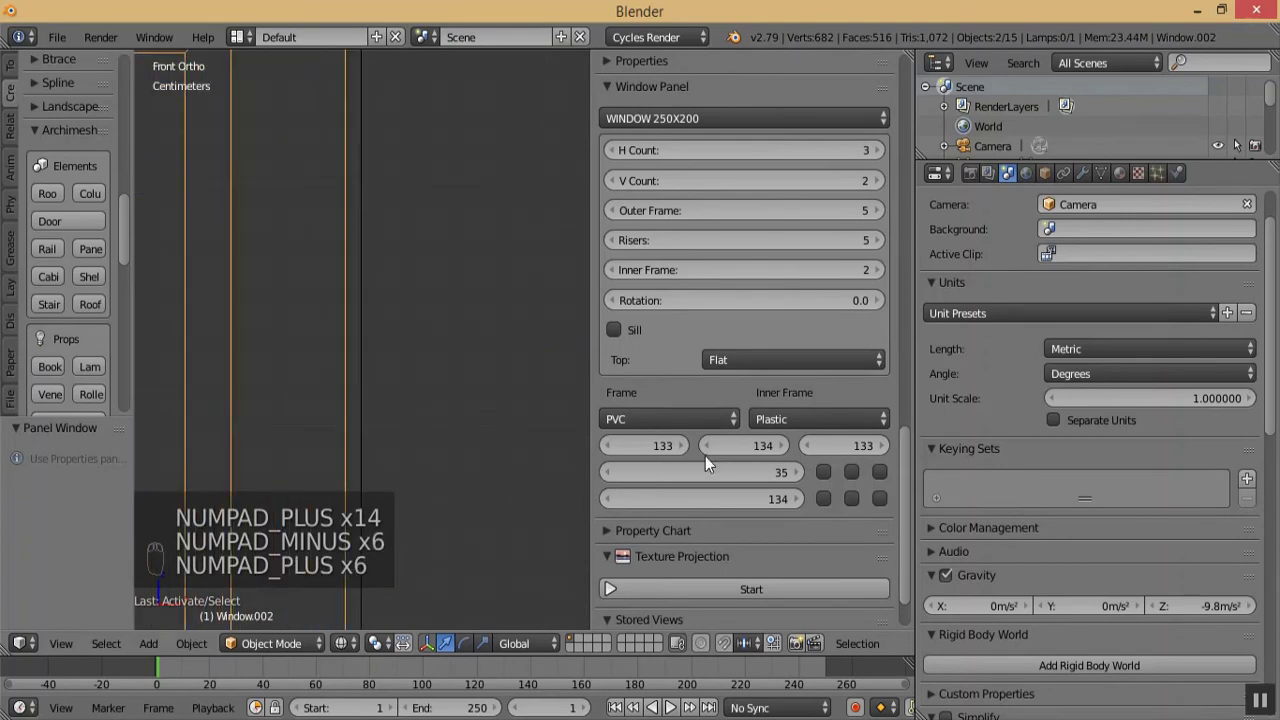
{"action": "left_click", "coordinate": [682, 443]}
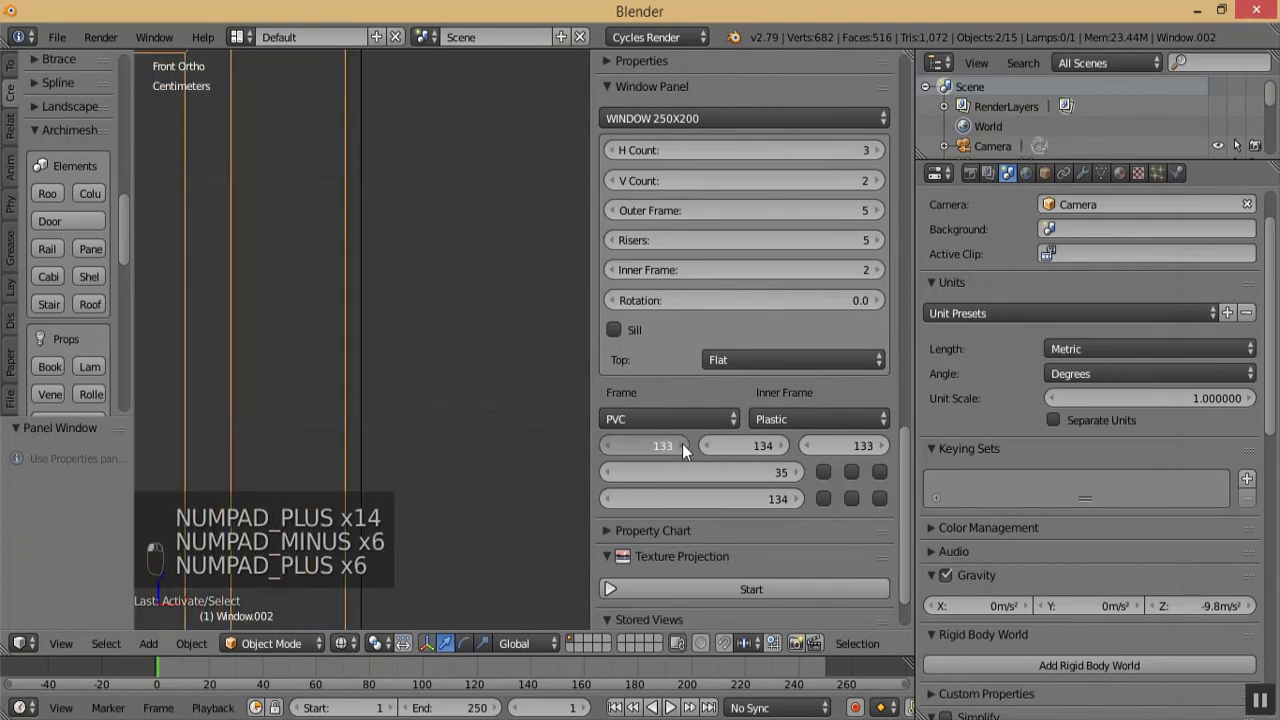
{"action": "left_click", "coordinate": [883, 445]}
- Narrow the properties sidebar and examine how the middle window fits its wall opening beside the neighbouring windows
{"action": "key", "text": "KP_Subtract"}
{"action": "key", "text": "KP_Subtract"}
{"action": "key", "text": "KP_Subtract"}
{"action": "key", "text": "KP_Subtract"}
{"action": "key", "text": "KP_Subtract"}
{"action": "key", "text": "KP_Subtract"}
{"action": "key", "text": "KP_Subtract"}
{"action": "key", "text": "KP_Subtract"}
{"action": "key", "text": "KP_Subtract"}
{"action": "key", "text": "KP_Subtract"}
{"action": "key", "text": "KP_Subtract"}
{"action": "key", "text": "KP_Subtract"}
{"action": "key", "text": "KP_Subtract"}
{"action": "key", "text": "KP_Subtract"}
{"action": "key", "text": "KP_Subtract"}
{"action": "key", "text": "KP_Subtract"}
{"action": "key", "text": "KP_Subtract"}
{"action": "key", "text": "KP_Subtract"}
{"action": "key", "text": "KP_Subtract"}
{"action": "key", "text": "KP_Subtract"}
{"action": "key", "text": "KP_Subtract"}
{"action": "key", "text": "KP_Subtract"}
{"action": "key", "text": "KP_Subtract"}
{"action": "key", "text": "KP_Subtract"}
{"action": "key", "text": "KP_Subtract"}
{"action": "key", "text": "KP_Subtract"}
{"action": "key", "text": "KP_Subtract"}
{"action": "key", "text": "KP_Subtract"}
{"action": "key", "text": "KP_Subtract"}
{"action": "key", "text": "KP_Subtract"}
{"action": "key", "text": "KP_Subtract"}
{"action": "key", "text": "KP_Subtract"}
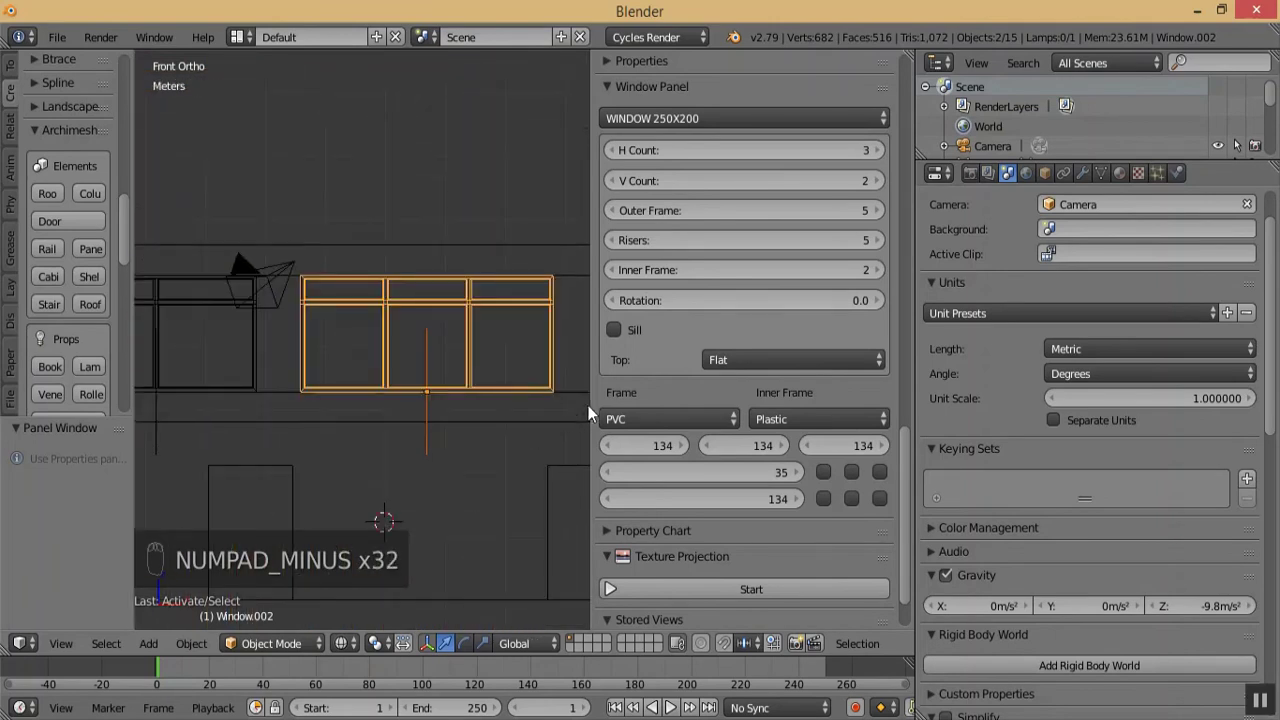
{"action": "left_click_drag", "start_coordinate": [591, 401], "coordinate": [804, 393]}
{"action": "key", "text": "KP_Subtract"}
{"action": "key", "text": "KP_Subtract"}
{"action": "key", "text": "KP_Subtract"}
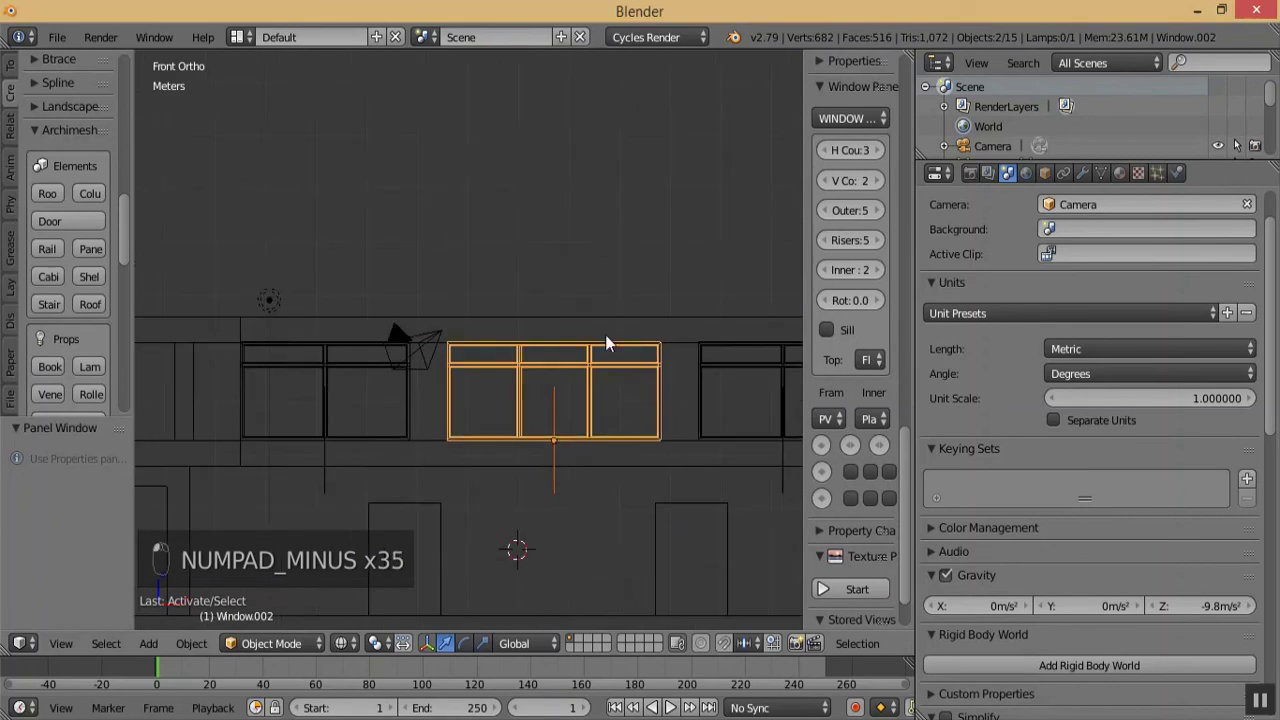
{"action": "key", "text": "KP_Add"}
{"action": "key", "text": "KP_Subtract"}
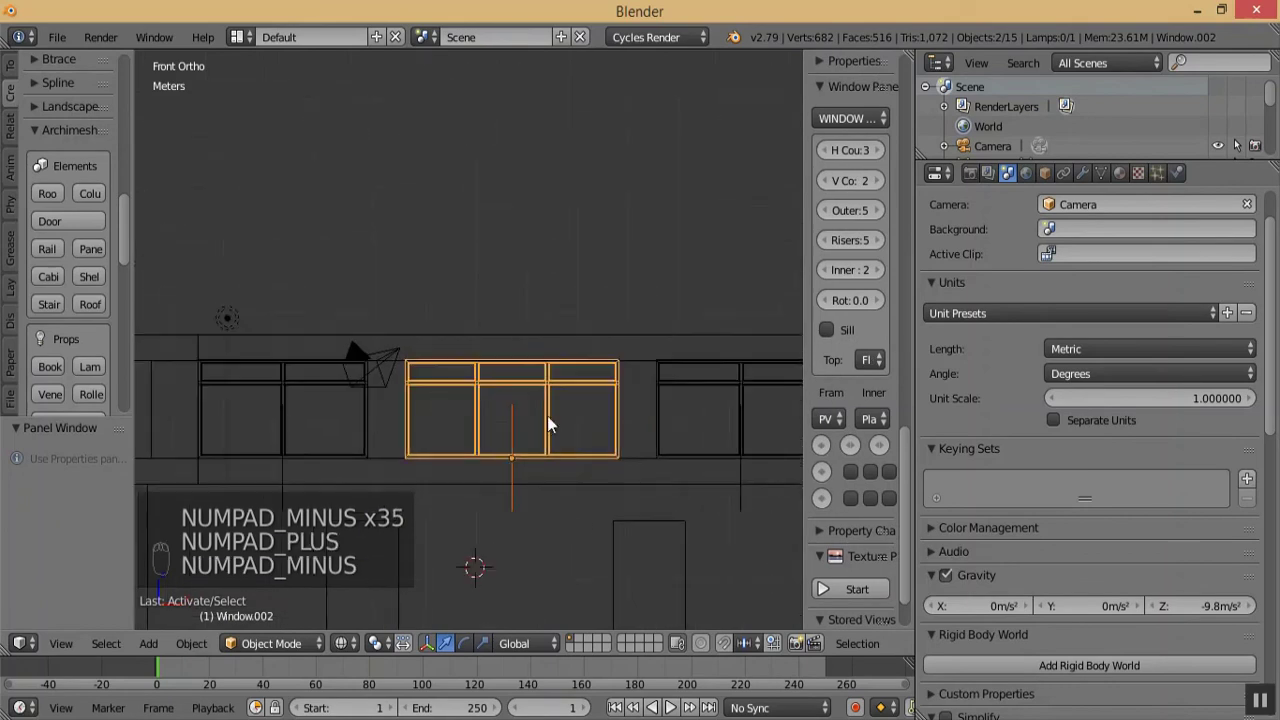
- Switch the viewport to Solid shading and examine the upper-floor windows from several angles
{"action": "left_click", "coordinate": [344, 643]}
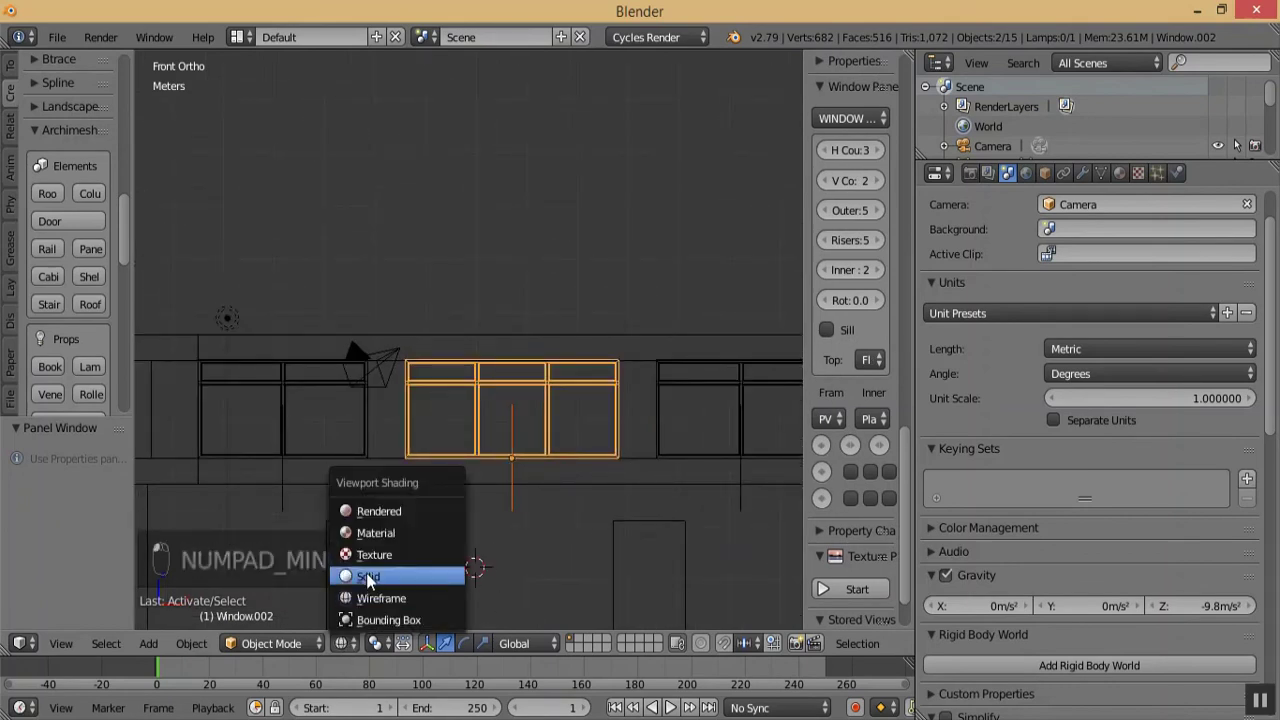
{"action": "left_click", "coordinate": [365, 575]}
{"action": "middle_click_drag", "start_coordinate": [438, 550], "coordinate": [462, 431]}
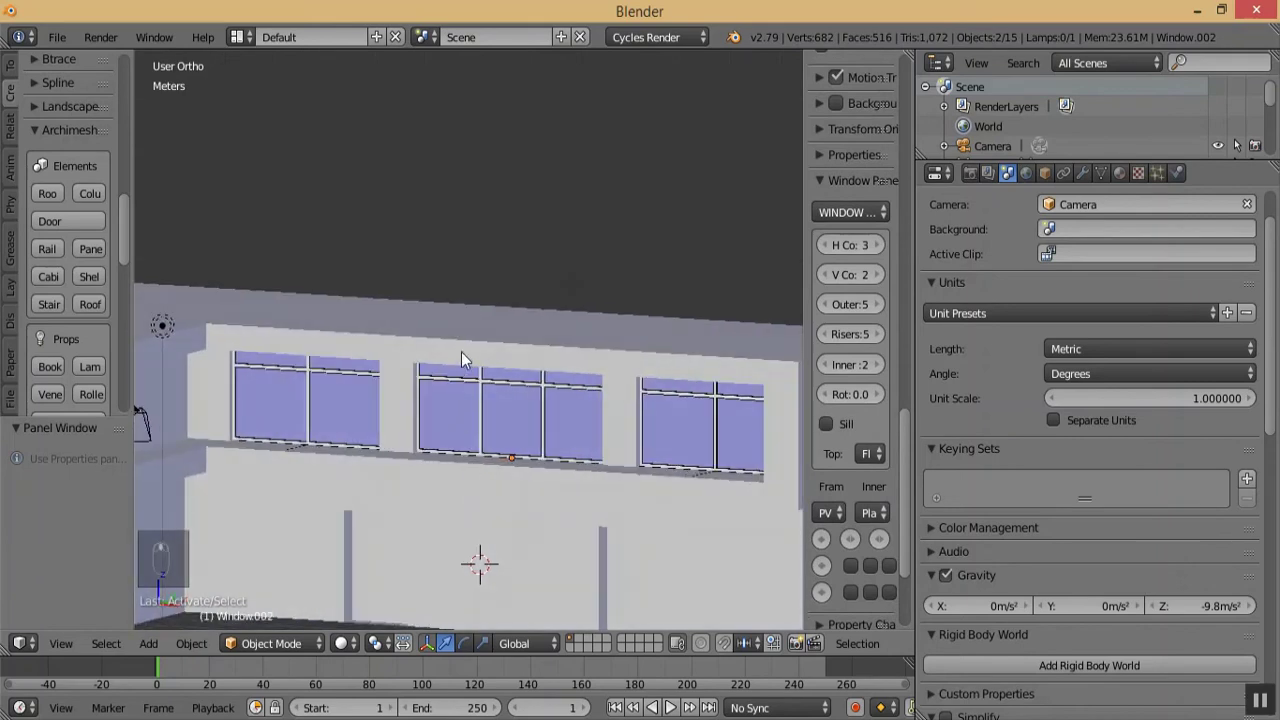
{"action": "key", "text": "KP_Subtract"}
{"action": "key", "text": "KP_Subtract"}
{"action": "key", "text": "KP_Subtract"}
{"action": "middle_click_drag", "start_coordinate": [486, 331], "coordinate": [567, 292]}
{"action": "key", "text": "KP_1"}
{"action": "key", "text": "KP_Subtract"}
{"action": "key", "text": "KP_Subtract"}
{"action": "key", "text": "KP_Subtract"}
{"action": "middle_click_drag", "start_coordinate": [437, 334], "coordinate": [298, 375]}
{"action": "key", "text": "KP_Subtract"}
{"action": "key", "text": "KP_Subtract"}
{"action": "key", "text": "KP_Subtract"}
- Select the upper-floor wall mesh around the empty opening in the projecting wing and enter Edit Mode
{"action": "key", "text": "KP_Add"}
{"action": "key", "text": "KP_Add"}
{"action": "key", "text": "KP_Add"}
{"action": "key", "text": "KP_Add"}
{"action": "key", "text": "KP_Add"}
{"action": "key", "text": "KP_Add"}
{"action": "key", "text": "KP_Add"}
{"action": "key", "text": "KP_Add"}
{"action": "key", "text": "KP_Add"}
{"action": "key", "text": "KP_Add"}
{"action": "key", "text": "KP_Add"}
{"action": "right_click", "coordinate": [410, 419]}
{"action": "left_click", "coordinate": [272, 645]}
{"action": "left_click", "coordinate": [272, 599]}
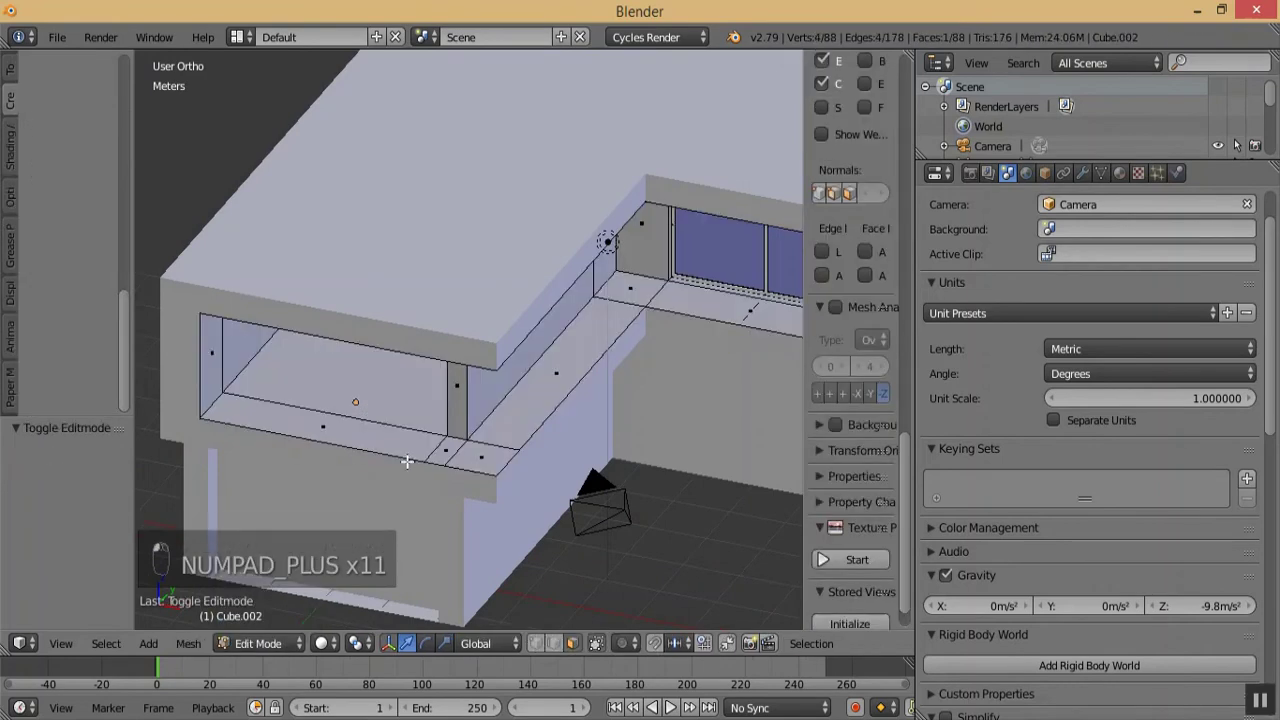
- Select the two ends of the empty front opening's inner bottom edge in vertex mode and subdivide it with one cut
{"action": "left_click", "coordinate": [532, 645]}
{"action": "right_click", "coordinate": [440, 425]}
{"action": "right_click", "coordinate": [255, 388], "text": "shift"}
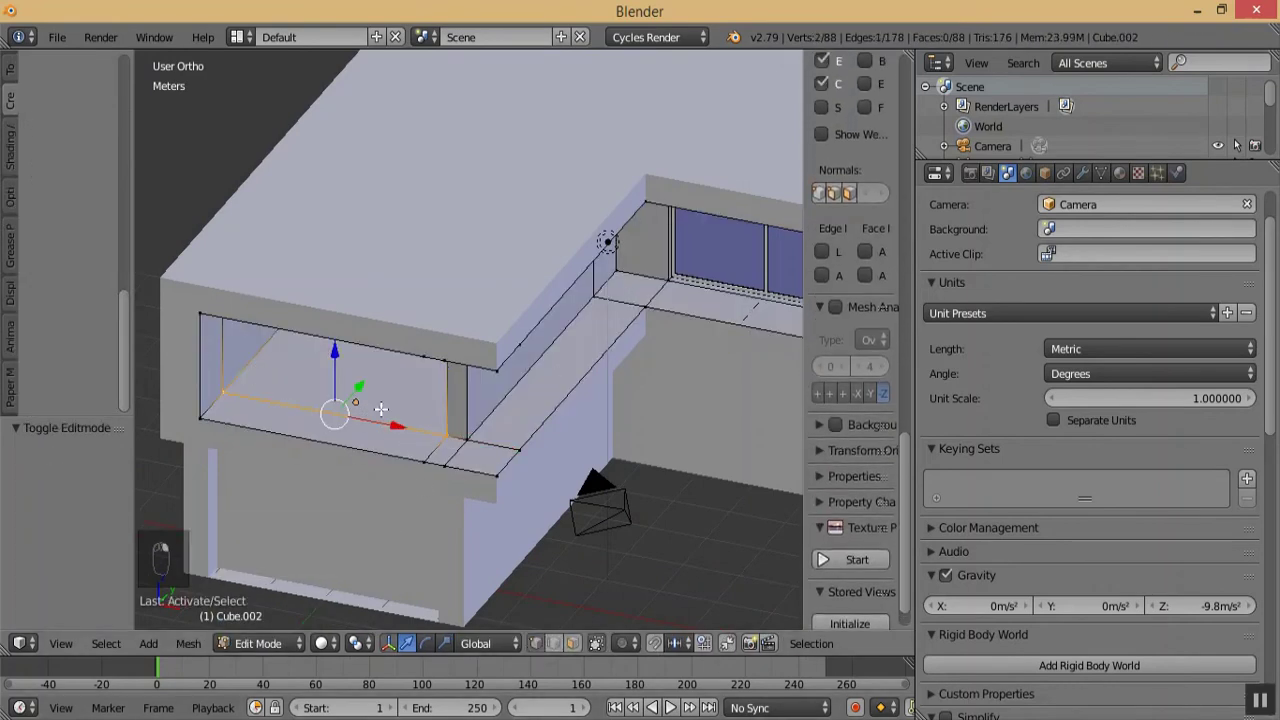
{"action": "key", "text": "shift+s"}
{"action": "left_click", "coordinate": [385, 409]}
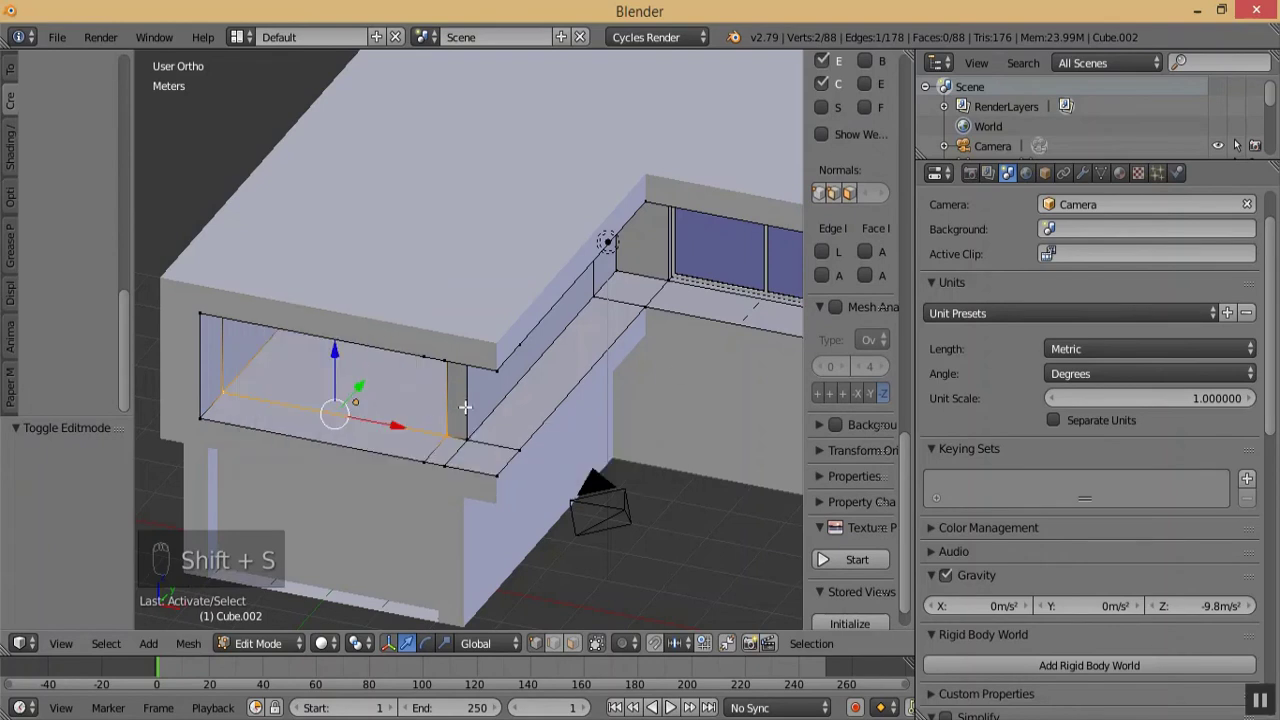
{"action": "key", "text": "w"}
{"action": "left_click", "coordinate": [435, 223]}
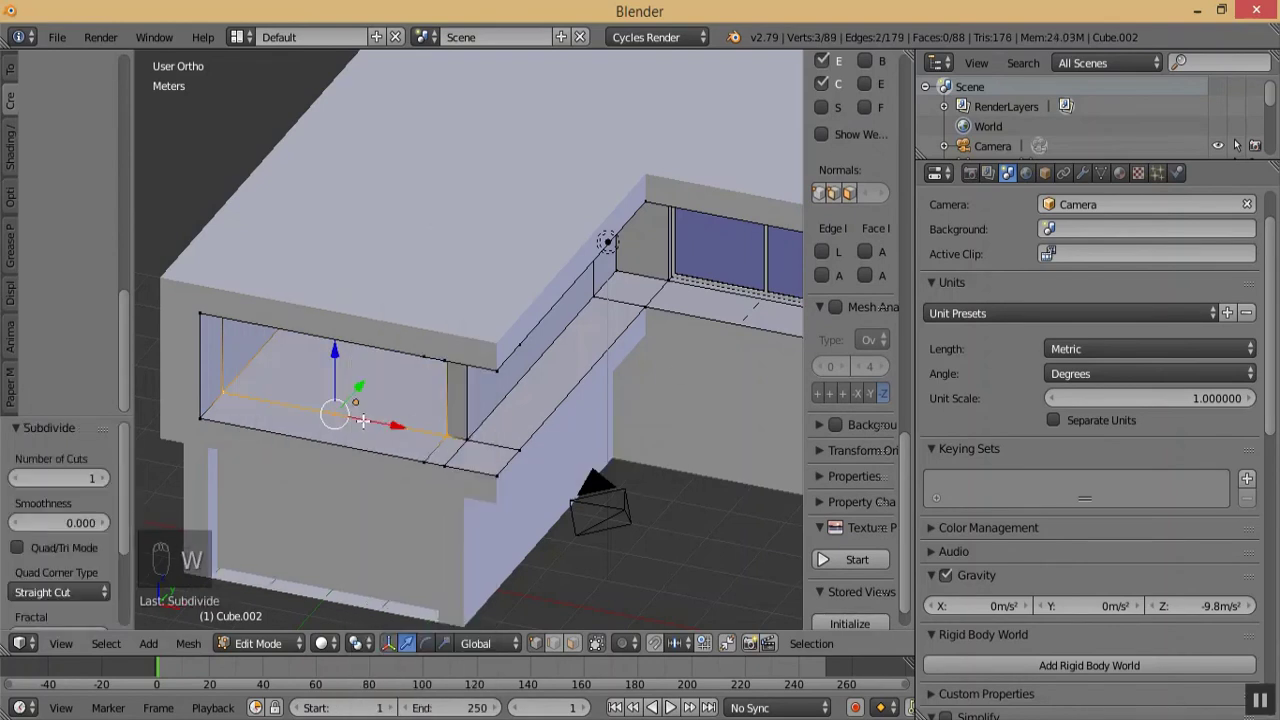
- Slide the new middle vertex of the opening's inner bottom edge along X towards the pillar, with a final move of -22.3 cm
{"action": "right_click", "coordinate": [352, 418]}
{"action": "left_click_drag", "start_coordinate": [376, 422], "coordinate": [426, 432]}
{"action": "key", "text": "KP_1"}
{"action": "key", "text": "KP_Add"}
{"action": "key", "text": "KP_Add"}
{"action": "key", "text": "KP_Add"}
{"action": "key", "text": "KP_Add"}
{"action": "key", "text": "KP_Add"}
{"action": "key", "text": "KP_Subtract"}
{"action": "key", "text": "KP_Subtract"}
{"action": "key", "text": "KP_Subtract"}
{"action": "key", "text": "KP_Subtract"}
{"action": "key", "text": "KP_Add"}
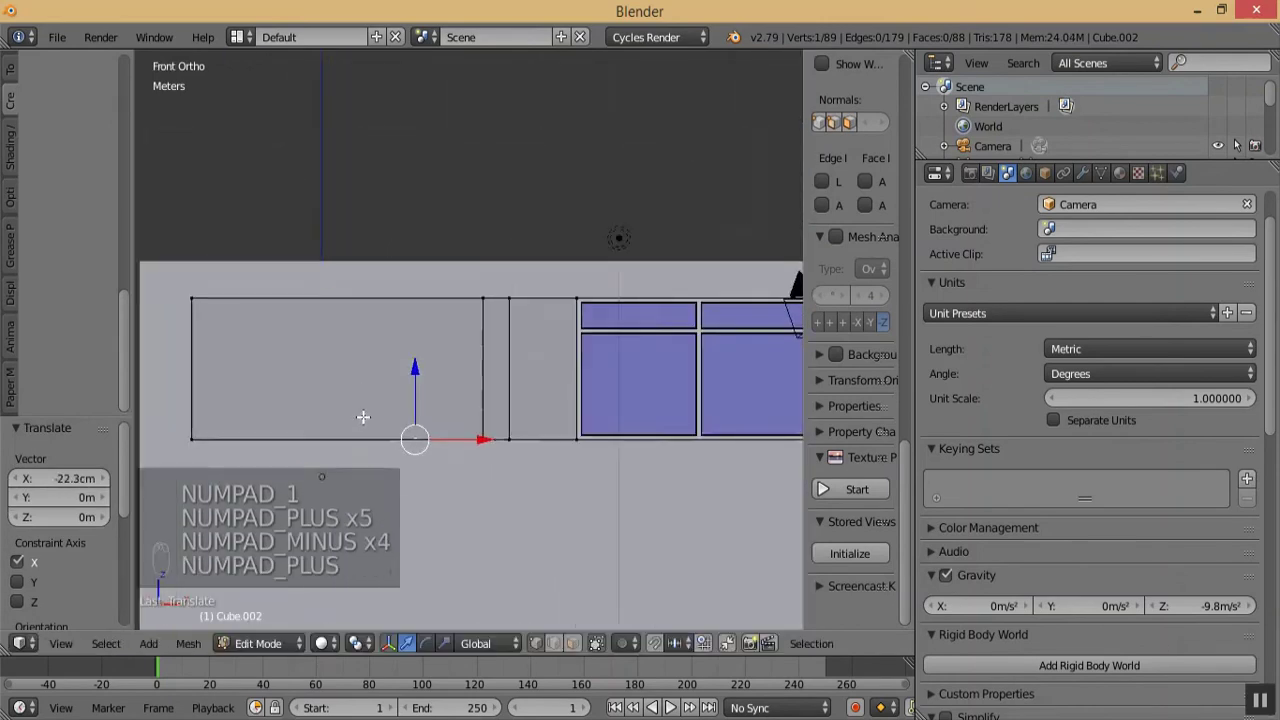
- Snap the 3D cursor midway between the moved vertex and the inner bottom edge's far end, and return to Object Mode
{"action": "middle_click_drag", "start_coordinate": [363, 417], "coordinate": [326, 460]}
{"action": "right_click", "coordinate": [208, 417], "text": "shift"}
{"action": "key", "text": "shift+s"}
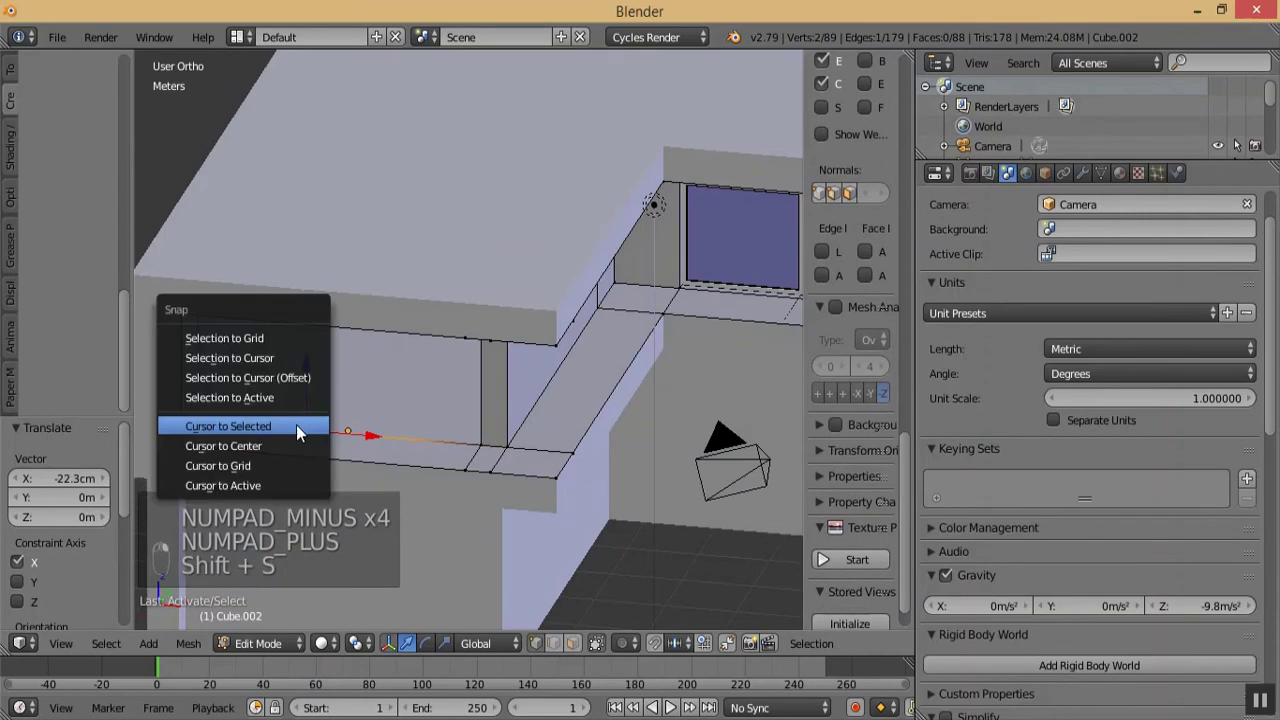
{"action": "left_click", "coordinate": [296, 425]}
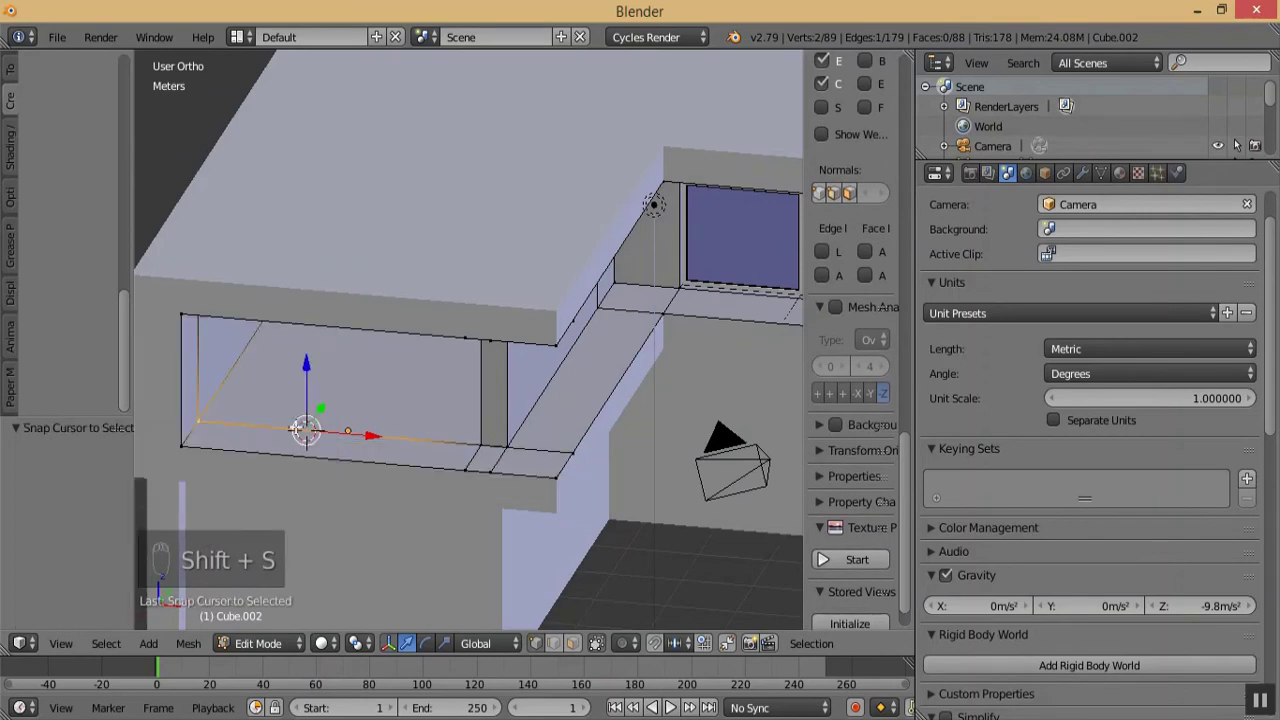
{"action": "key", "text": "Tab"}
{"action": "left_click", "coordinate": [268, 482]}
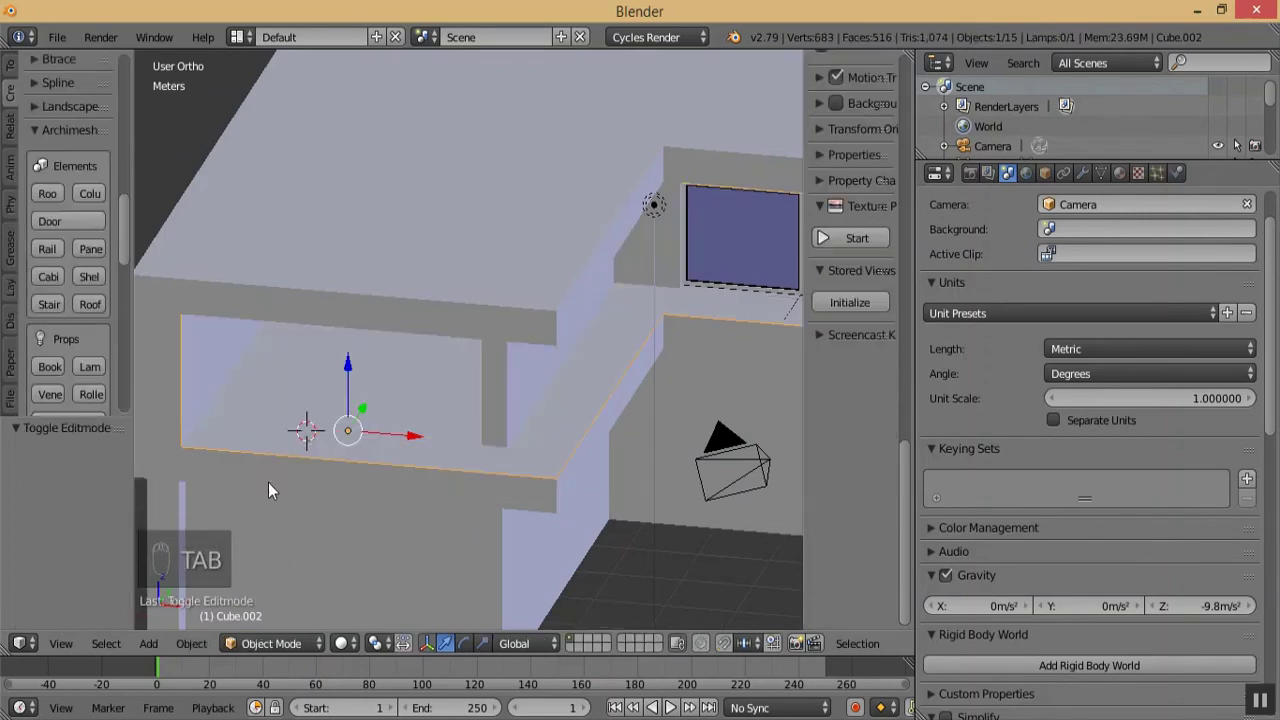
- Add an Archimesh panel window at the 3D cursor in front view and turn off its sill
{"action": "left_click", "coordinate": [90, 248]}
{"action": "key", "text": "KP_1"}
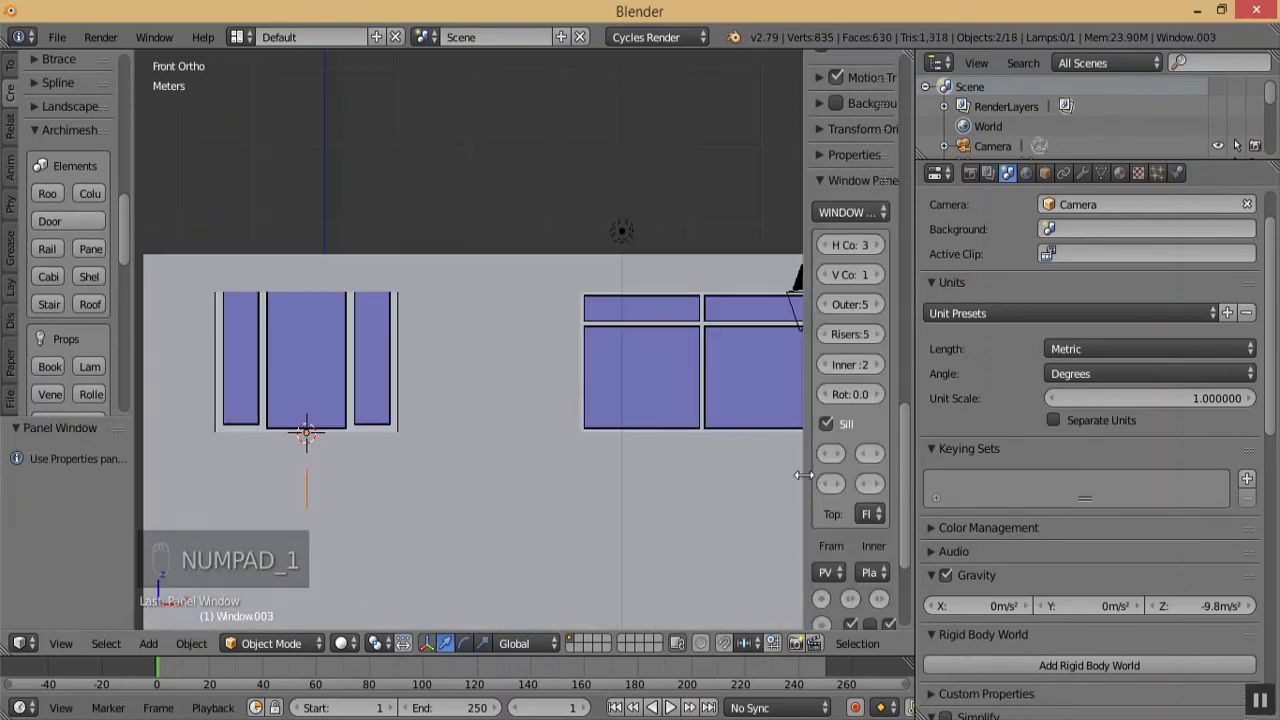
{"action": "left_click_drag", "start_coordinate": [807, 479], "coordinate": [646, 470]}
{"action": "left_click", "coordinate": [665, 424]}
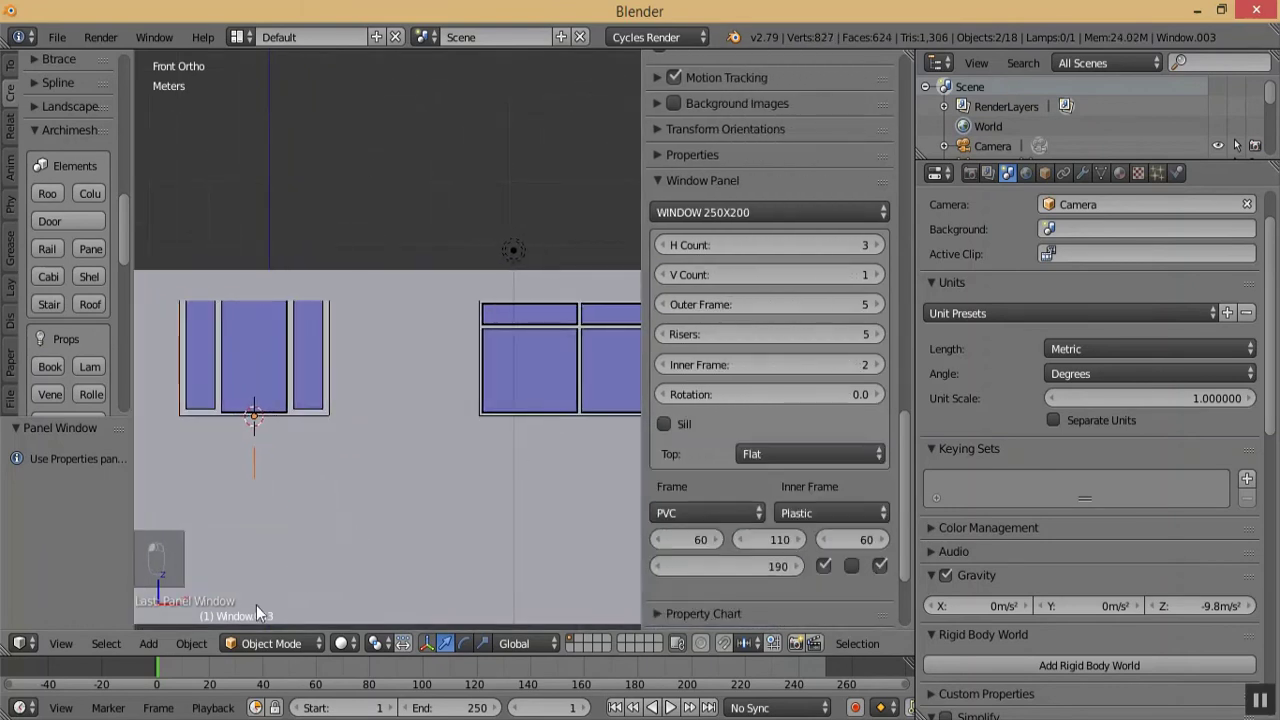
- Switch the viewport to Wireframe shading and disable the inner frames of the new window's first and third panes
{"action": "left_click", "coordinate": [341, 643]}
{"action": "left_click", "coordinate": [368, 593]}
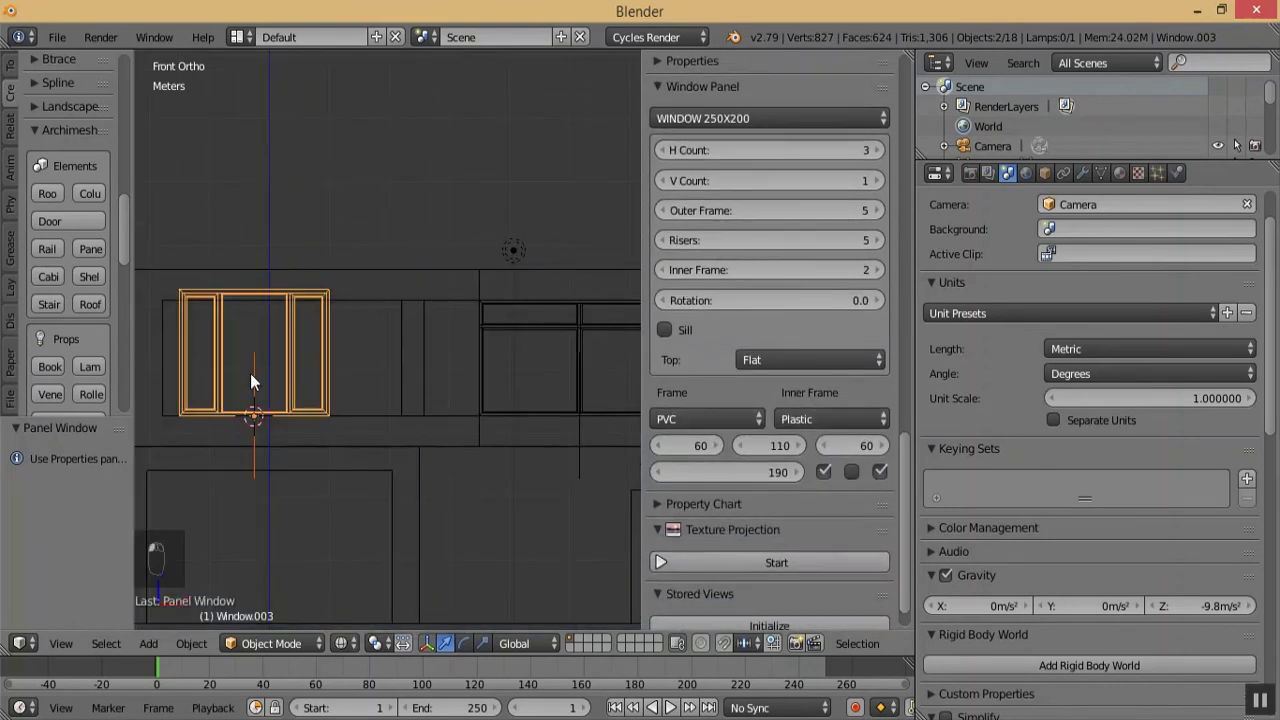
{"action": "left_click", "coordinate": [826, 473]}
{"action": "left_click", "coordinate": [874, 474]}
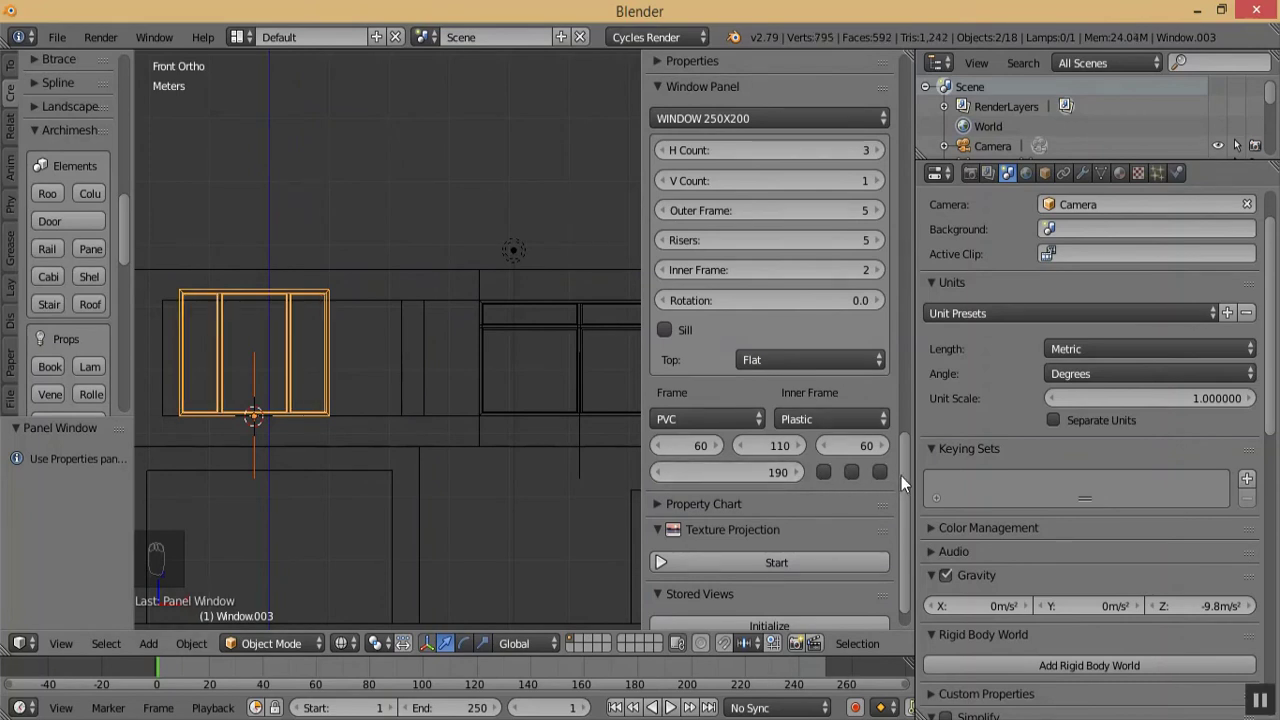
- Set the new window's V Count to 2 and H Count to 2
{"action": "left_click", "coordinate": [880, 185]}
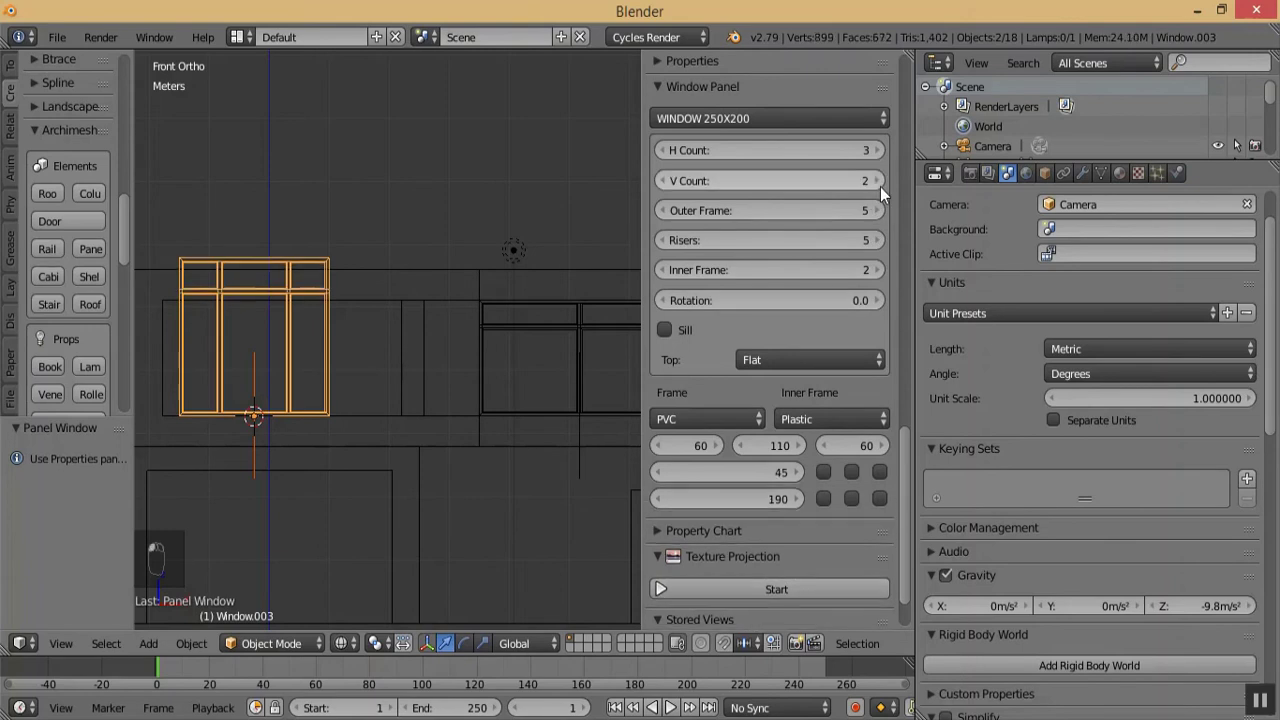
{"action": "left_click", "coordinate": [663, 151]}
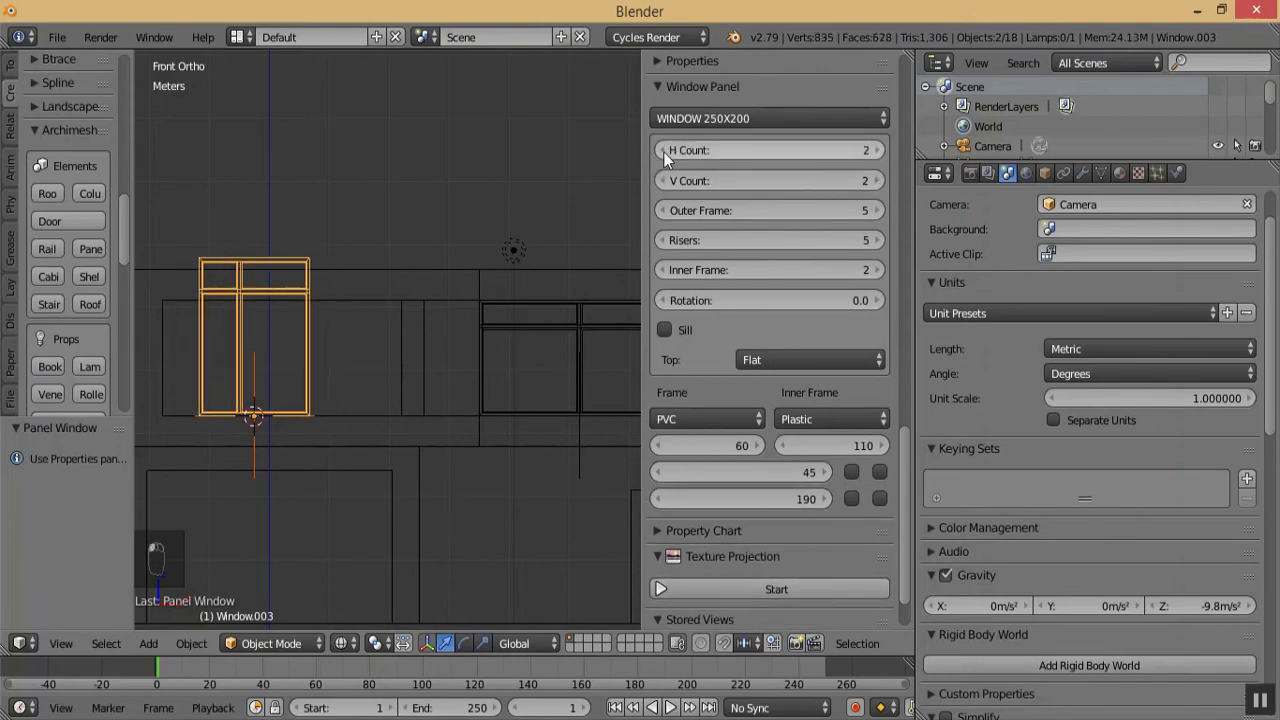
{"action": "left_click", "coordinate": [663, 151]}
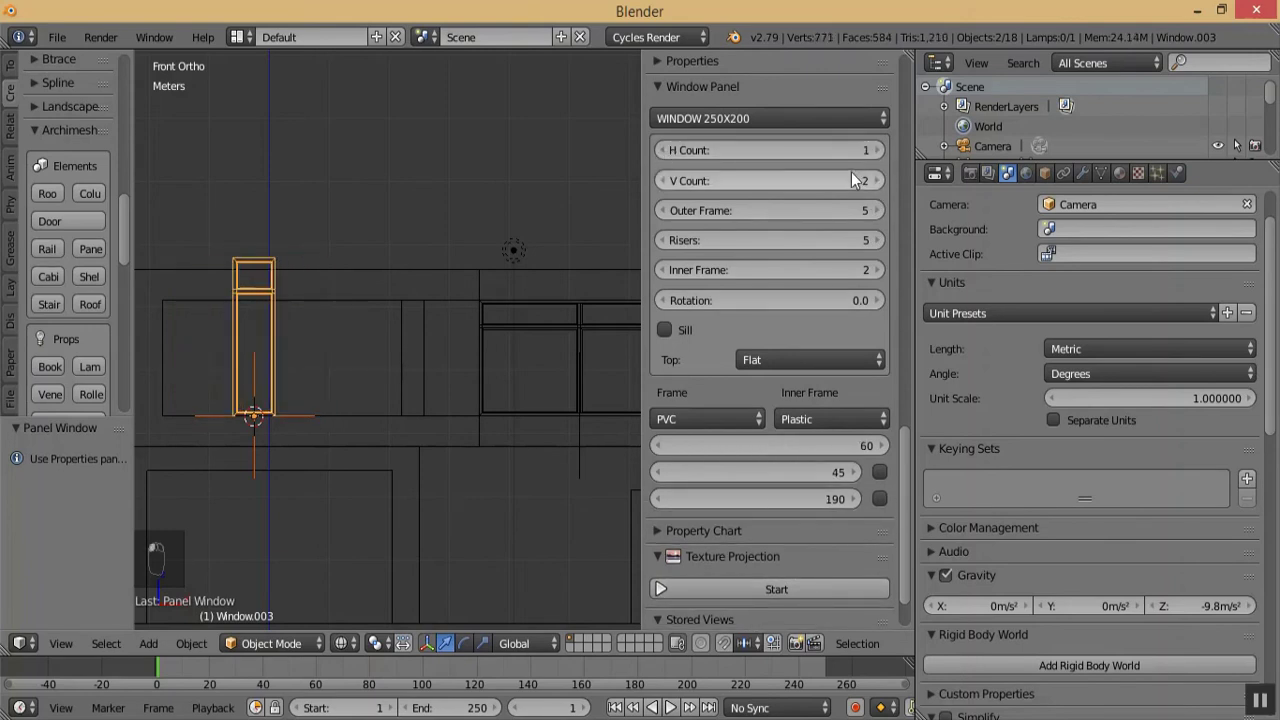
{"action": "left_click", "coordinate": [878, 154]}
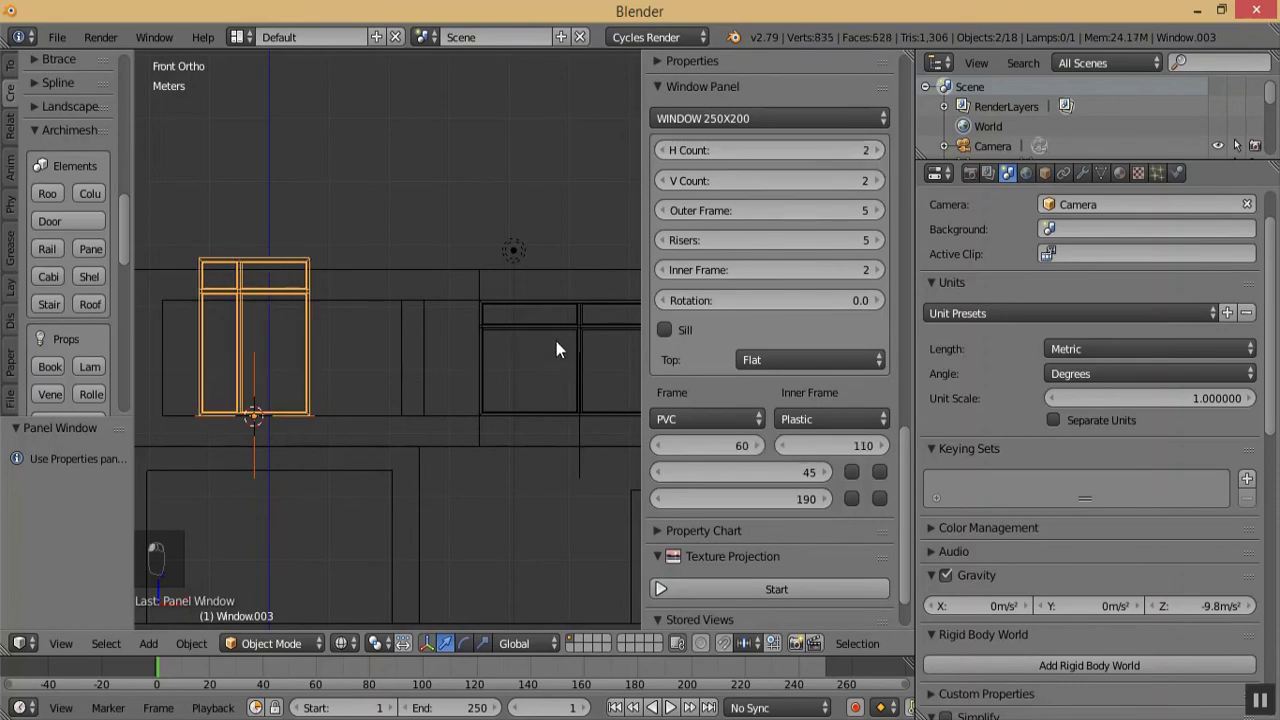
- Set the new window's row heights to 35 and 134 to match the height of the opening
{"action": "key", "text": "KP_Subtract"}
{"action": "key", "text": "KP_Add"}
{"action": "key", "text": "KP_Add"}
{"action": "key", "text": "KP_Add"}
{"action": "key", "text": "KP_Add"}
{"action": "key", "text": "KP_Add"}
{"action": "key", "text": "KP_Add"}
{"action": "key", "text": "KP_Subtract"}
{"action": "key", "text": "KP_Add"}
{"action": "key", "text": "KP_Add"}
{"action": "key", "text": "KP_Add"}
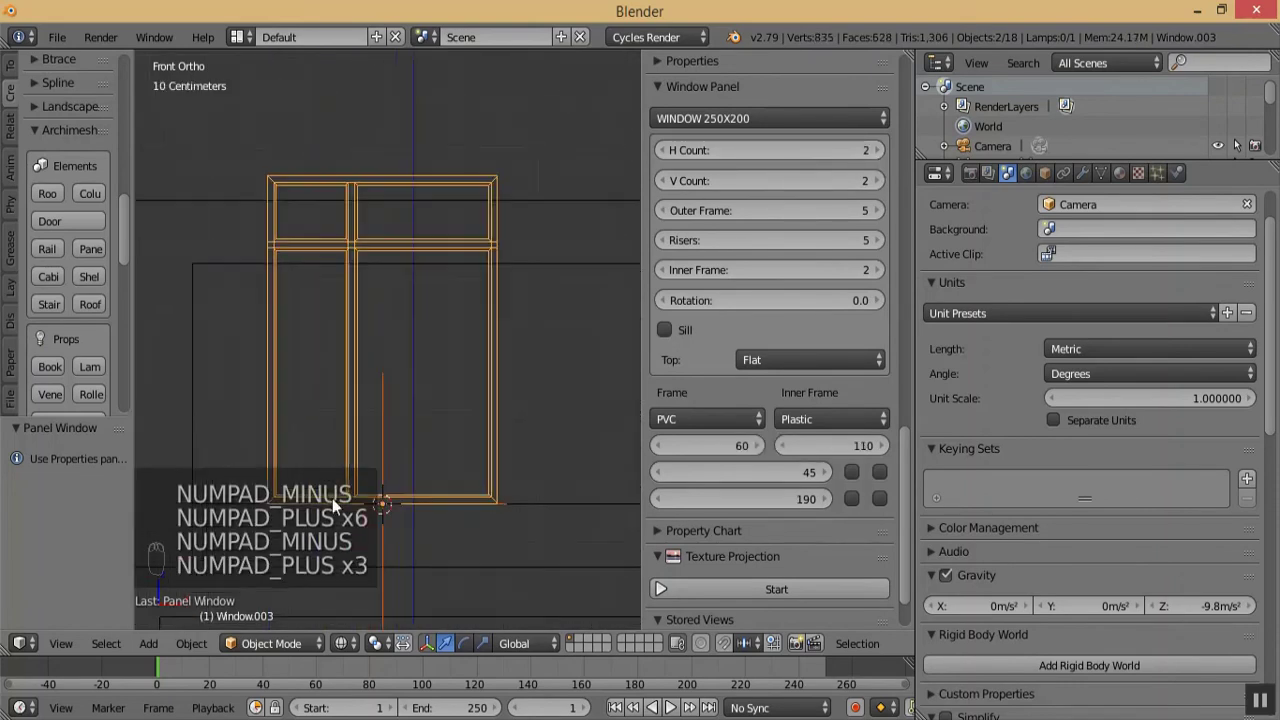
{"action": "left_click", "coordinate": [764, 474]}
{"action": "type", "text": "35"}
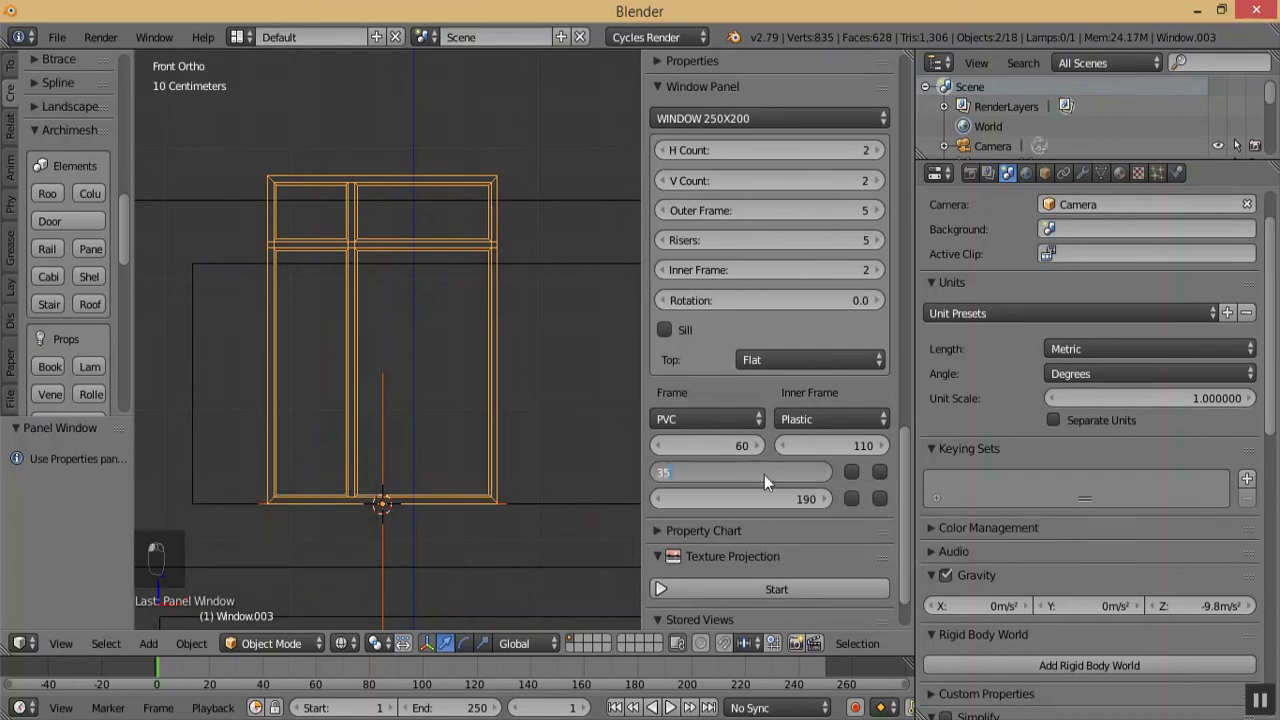
{"action": "key", "text": "Return"}
{"action": "left_click", "coordinate": [767, 498]}
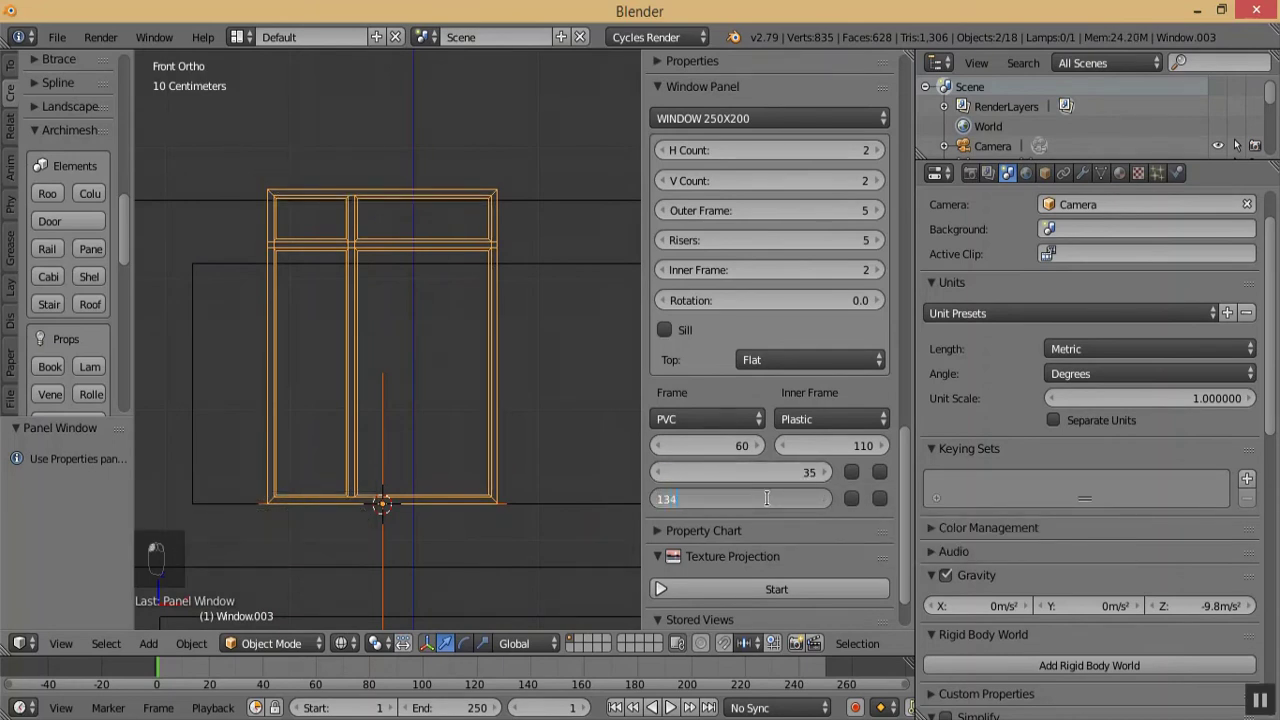
{"action": "key", "text": "Return"}
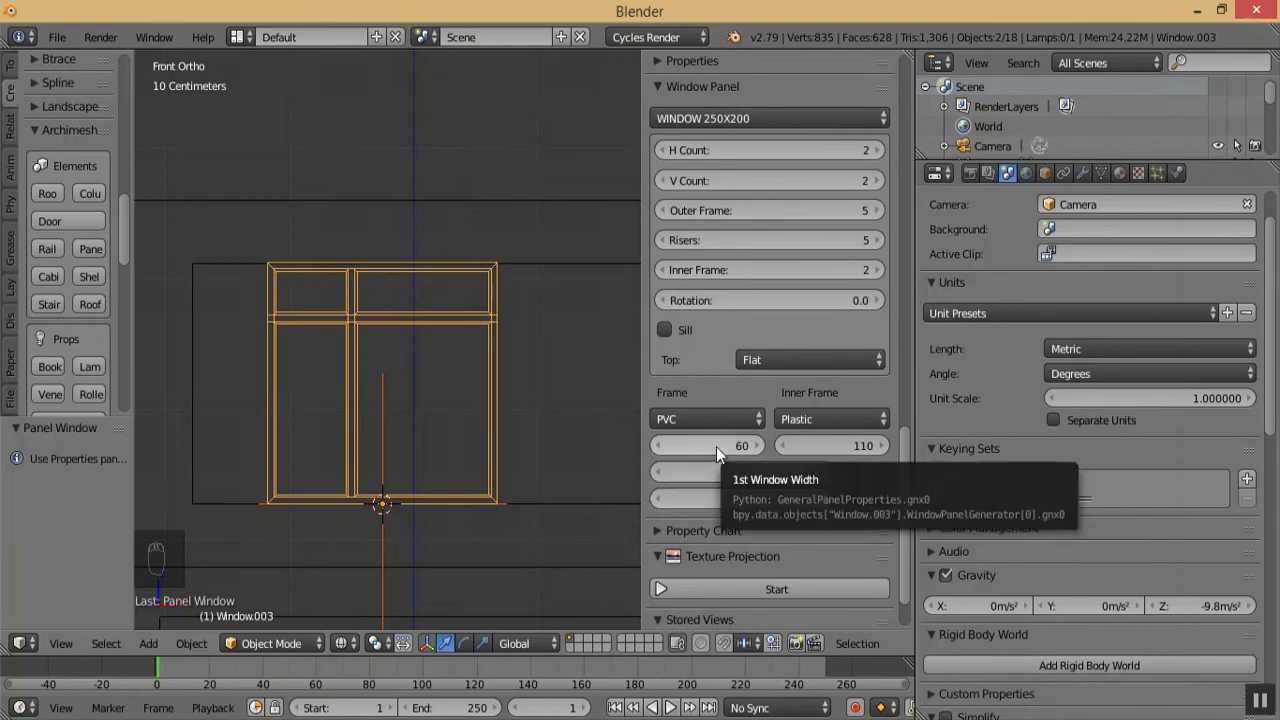
- Widen the new window towards the end of the opening by setting both column widths to 150
{"action": "mouse_move", "coordinate": [716, 446]}
{"action": "left_mouse_down"}
{"action": "mouse_move", "coordinate": [762, 447]}
{"action": "mouse_move", "coordinate": [716, 447]}
{"action": "left_mouse_up"}
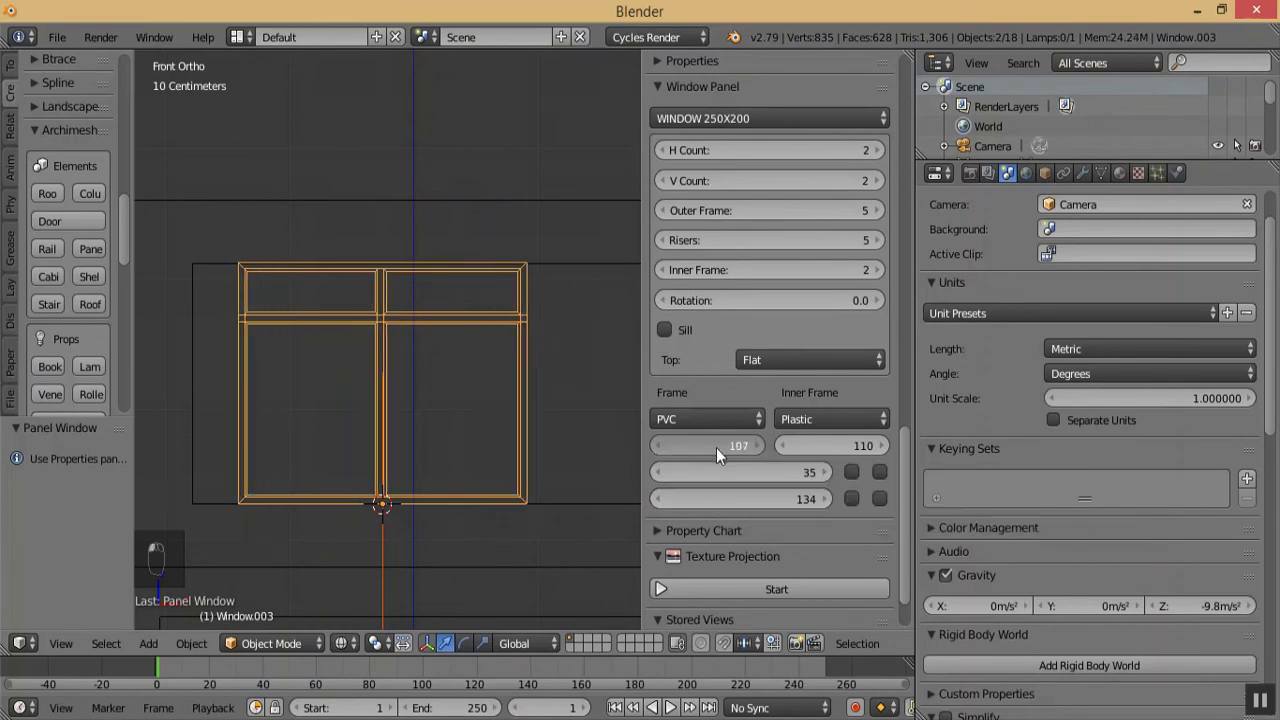
{"action": "left_click_drag", "start_coordinate": [842, 453], "coordinate": [912, 460]}
{"action": "left_click_drag", "start_coordinate": [730, 446], "coordinate": [705, 439]}
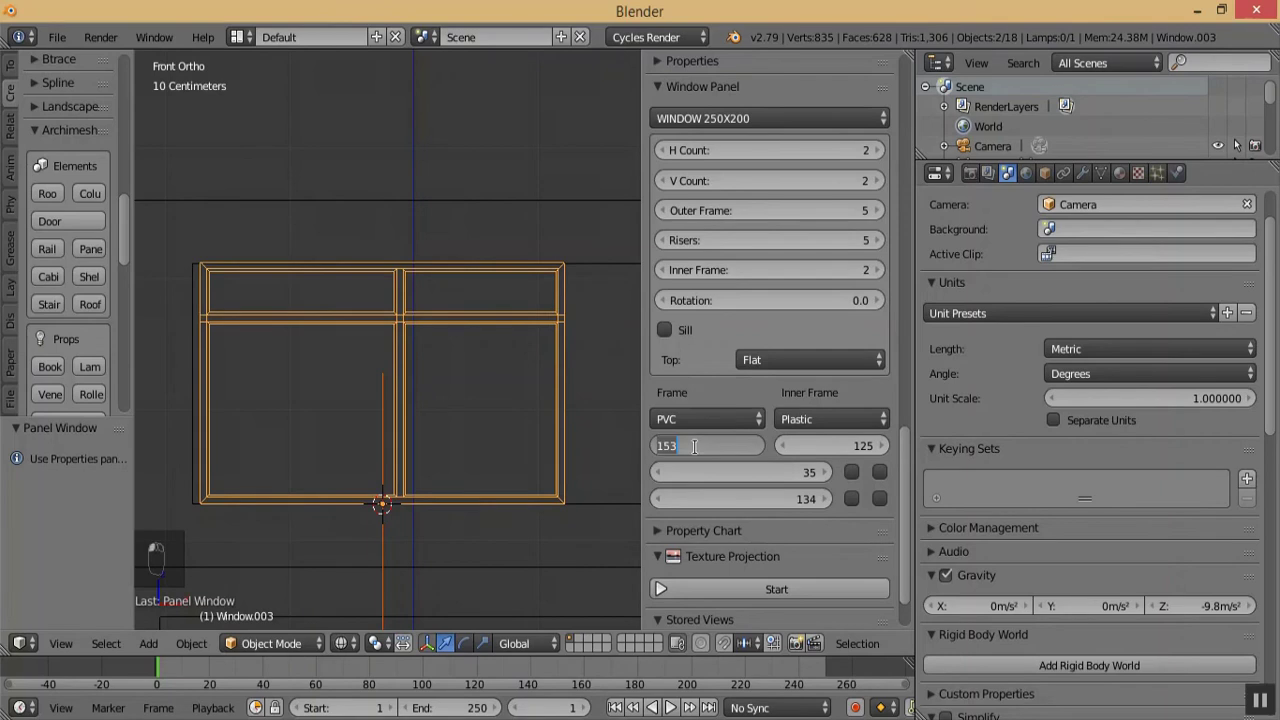
{"action": "left_click", "coordinate": [792, 452]}
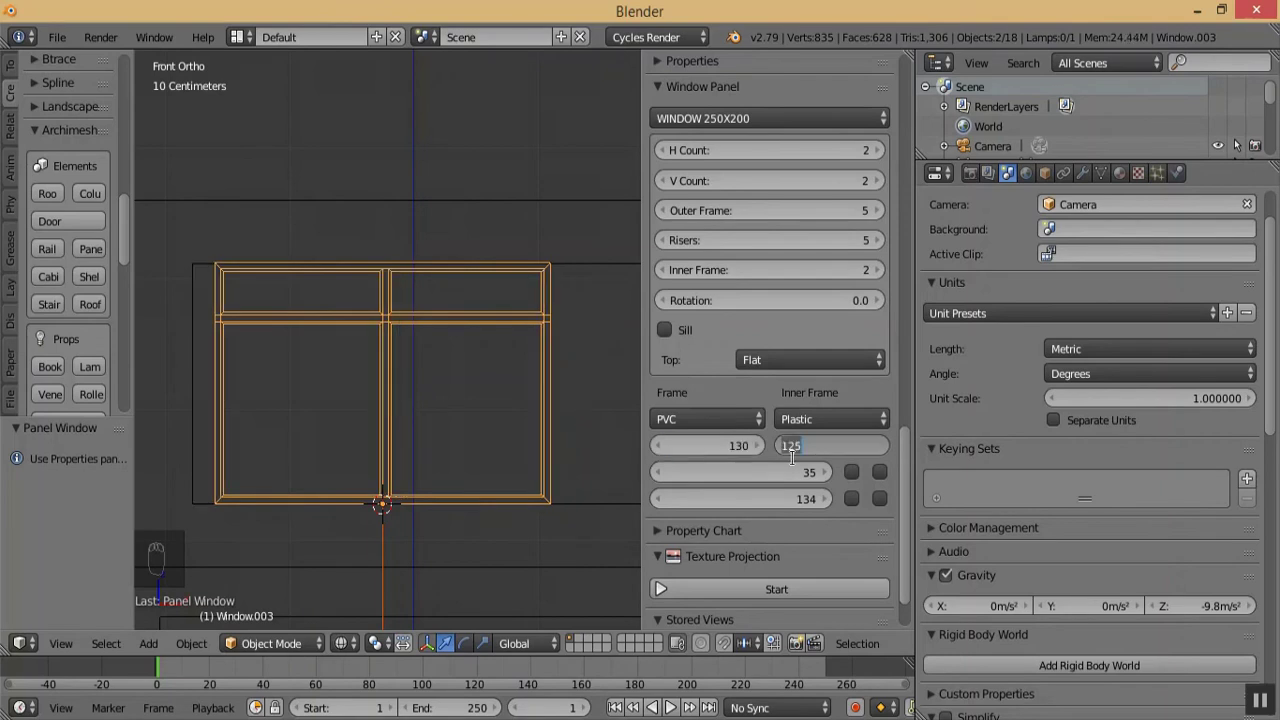
{"action": "key", "text": "Return"}
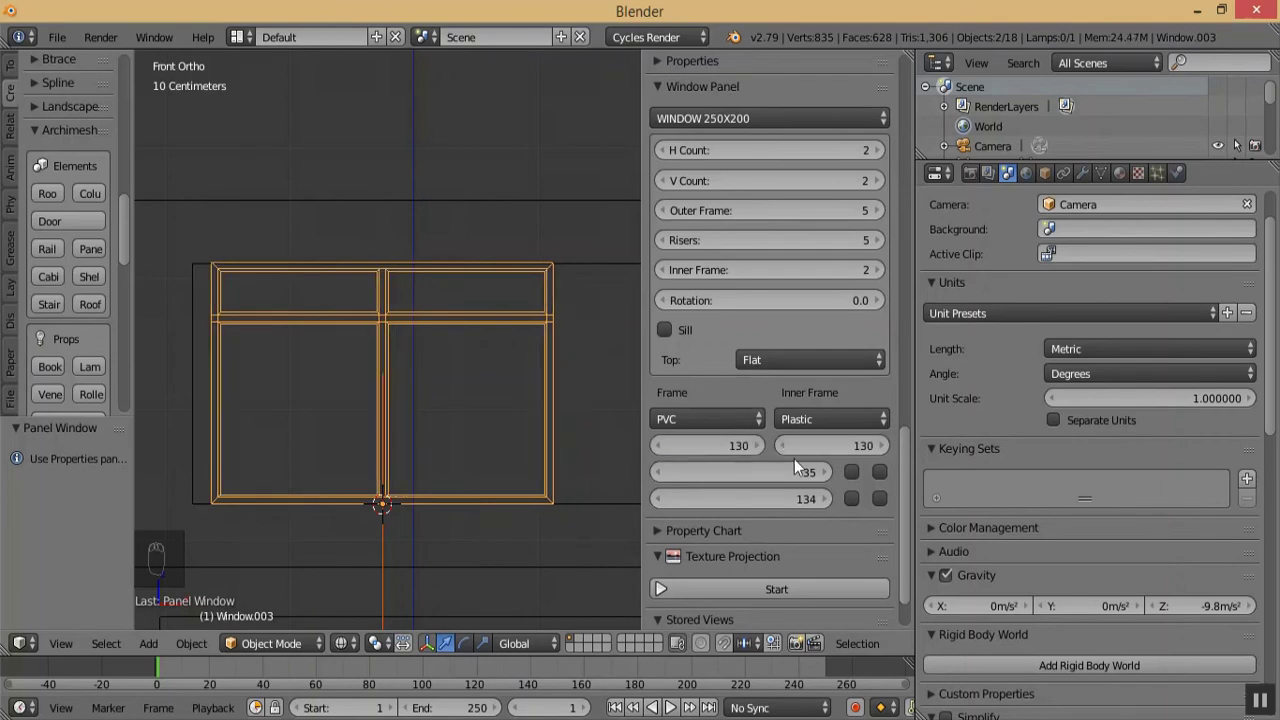
{"action": "left_click", "coordinate": [727, 446]}
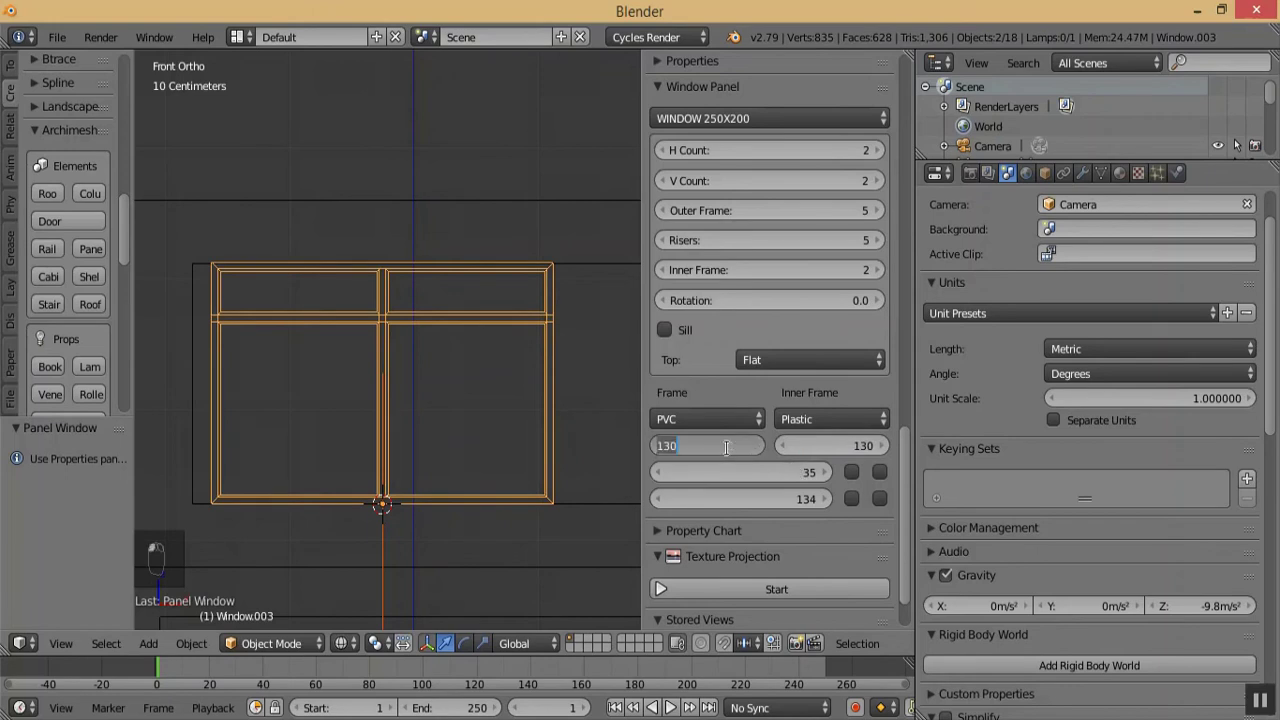
{"action": "key", "text": "Tab"}
{"action": "type", "text": "1"}
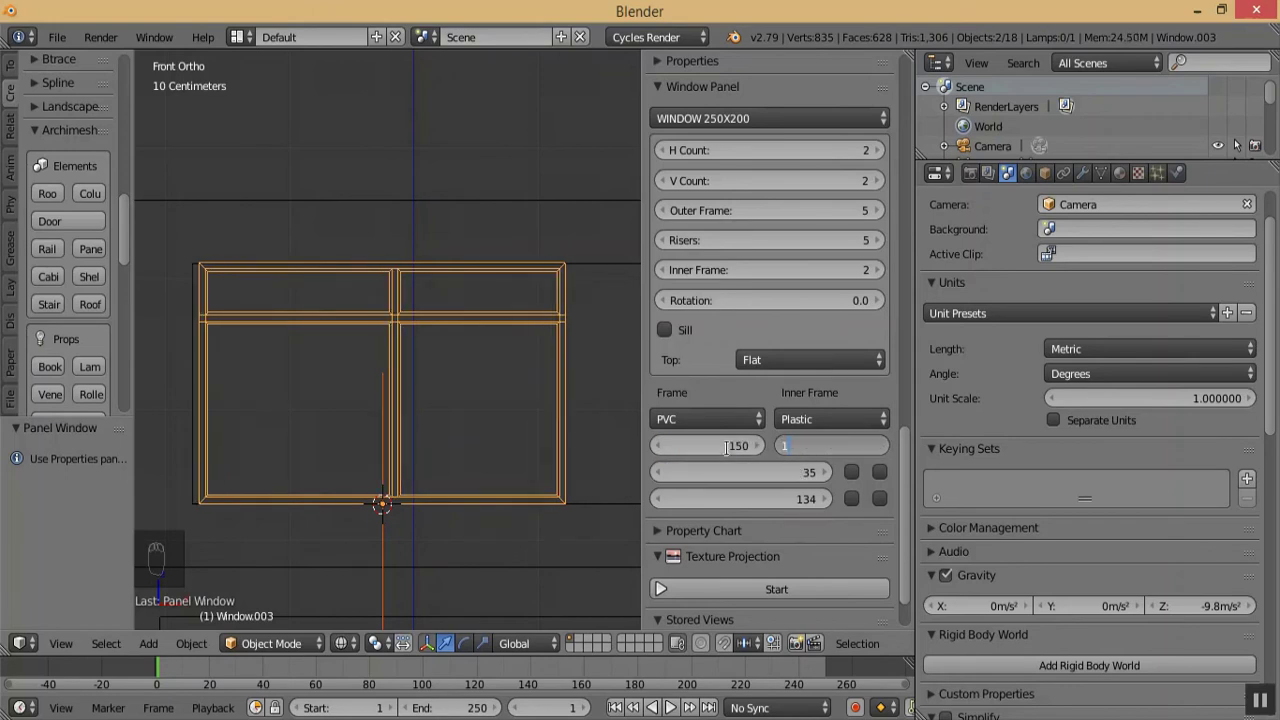
{"action": "type", "text": "50"}
{"action": "key", "text": "Return"}
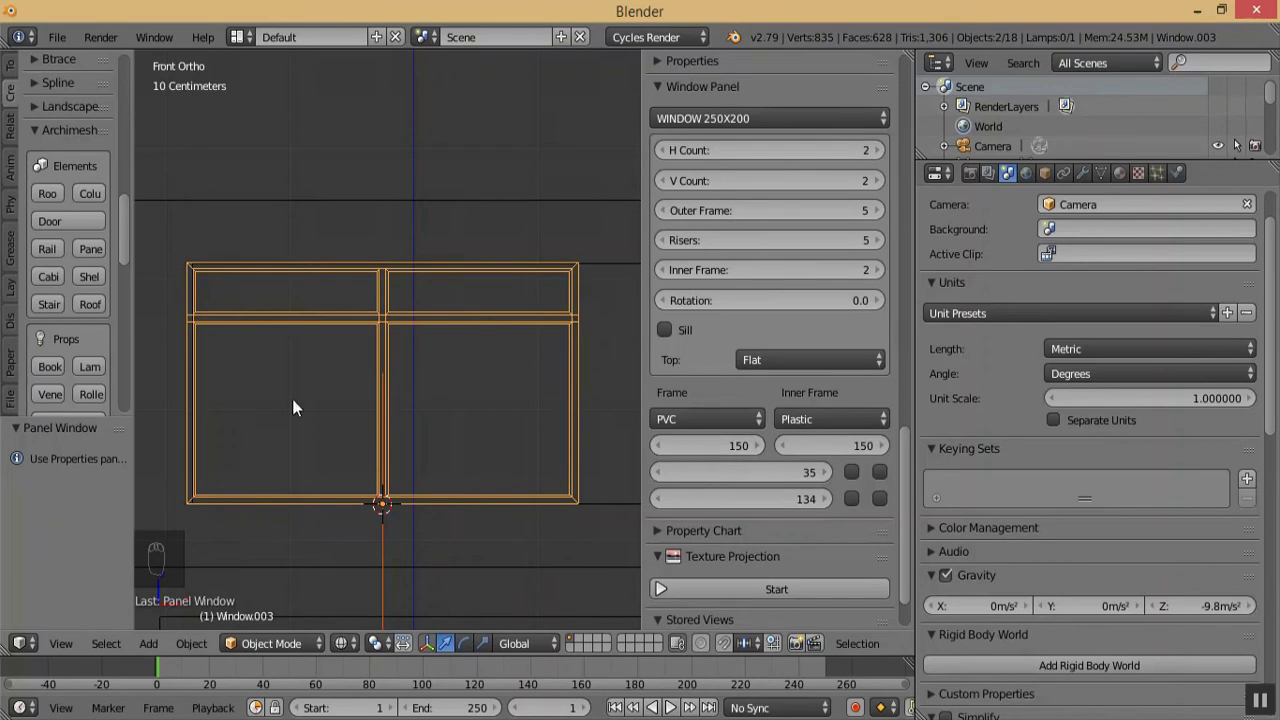
- Reduce the window's column widths to 145 and 146 so its outer frame lines up with the opening's corner
{"action": "key", "text": "KP_Add"}
{"action": "key", "text": "KP_Add"}
{"action": "key", "text": "KP_Add"}
{"action": "key", "text": "KP_Add"}
{"action": "key", "text": "KP_Add"}
{"action": "key", "text": "KP_Add"}
{"action": "key", "text": "KP_Add"}
{"action": "key", "text": "KP_Add"}
{"action": "key", "text": "KP_Add"}
{"action": "key", "text": "KP_Add"}
{"action": "key", "text": "KP_Add"}
{"action": "key", "text": "KP_Add"}
{"action": "key", "text": "KP_Add"}
{"action": "key", "text": "KP_Add"}
{"action": "key", "text": "KP_Add"}
{"action": "key", "text": "KP_Add"}
{"action": "key", "text": "KP_Add"}
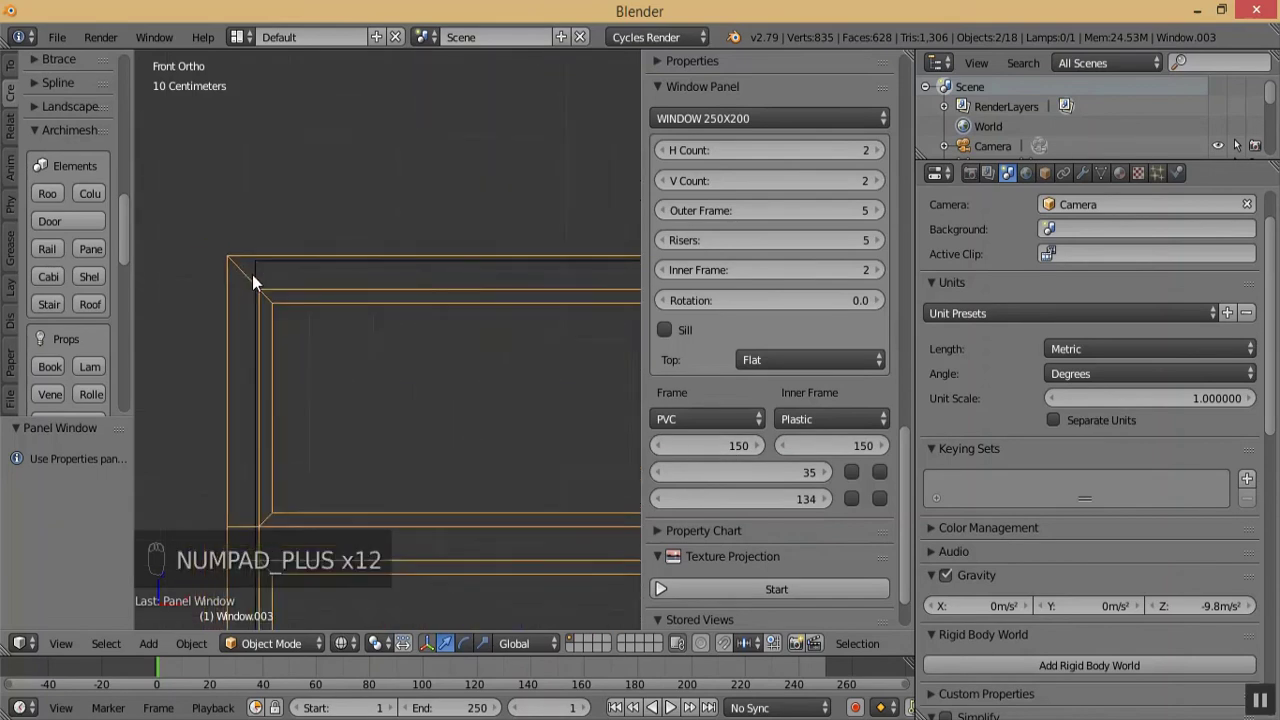
{"action": "key", "text": "KP_Add"}
{"action": "left_click", "coordinate": [653, 445]}
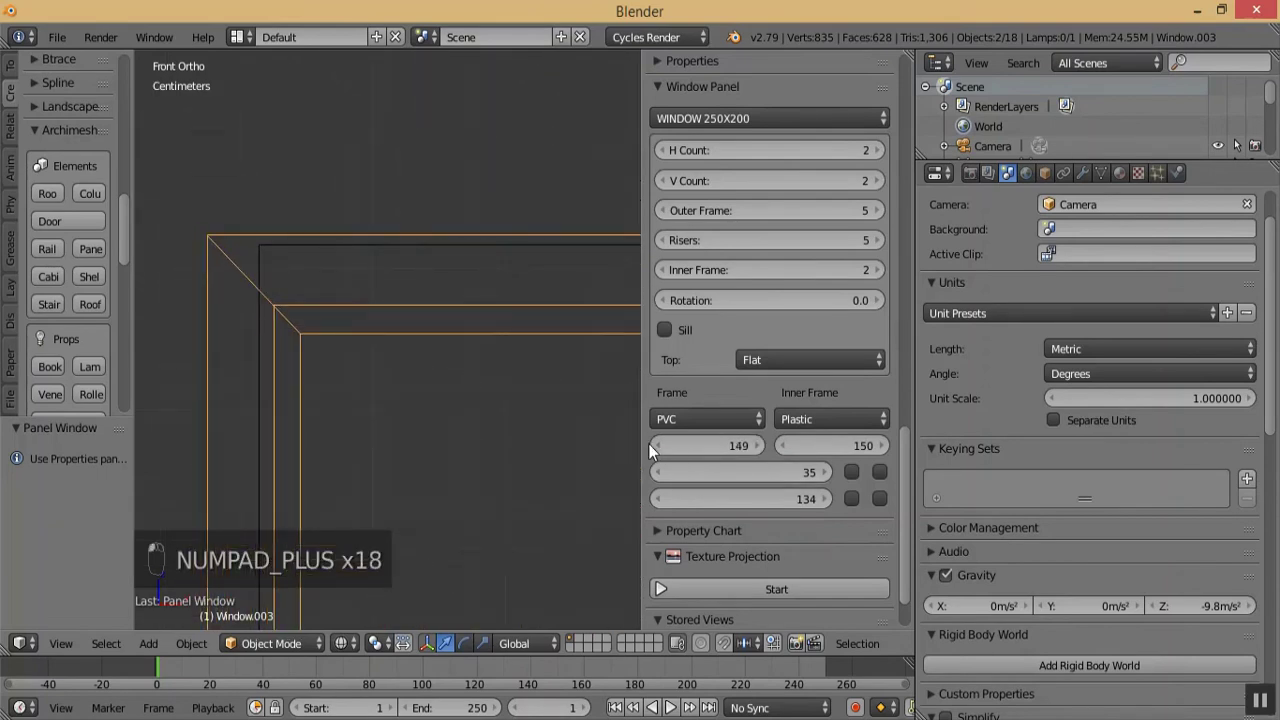
{"action": "left_click", "coordinate": [653, 445]}
{"action": "left_click", "coordinate": [653, 445]}
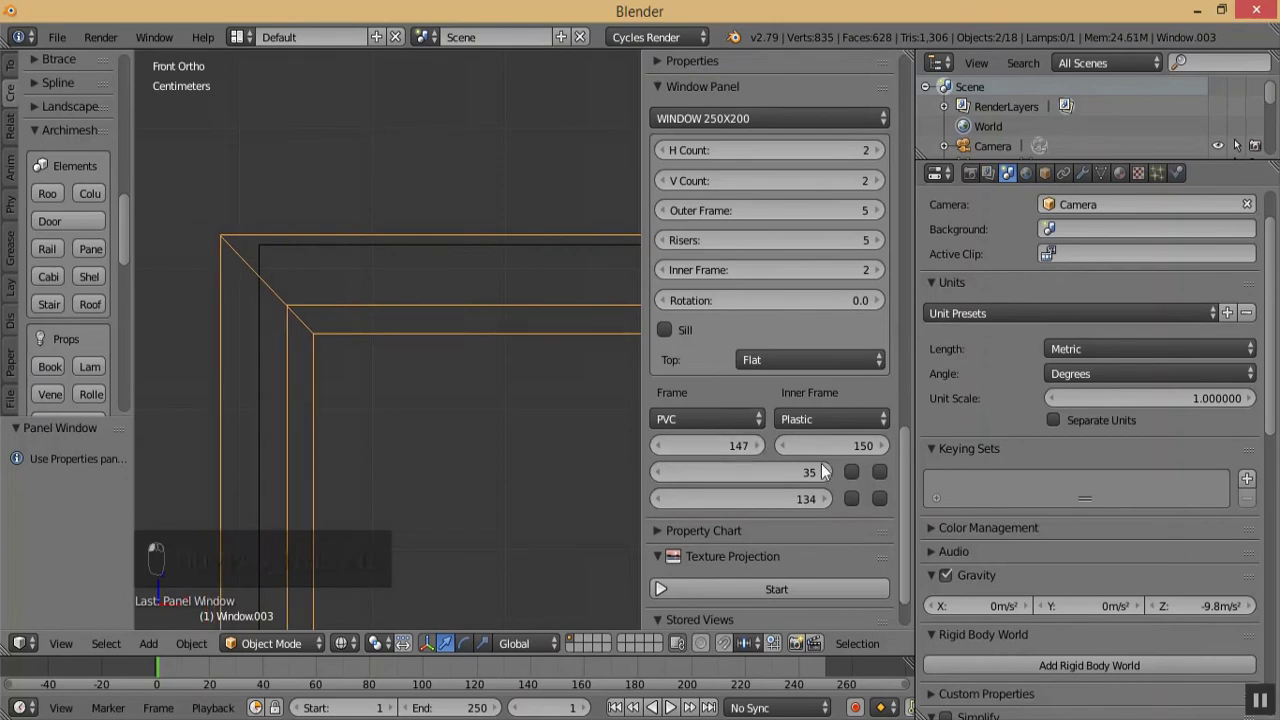
{"action": "left_click", "coordinate": [784, 446]}
{"action": "left_click", "coordinate": [784, 446]}
{"action": "left_click", "coordinate": [784, 446]}
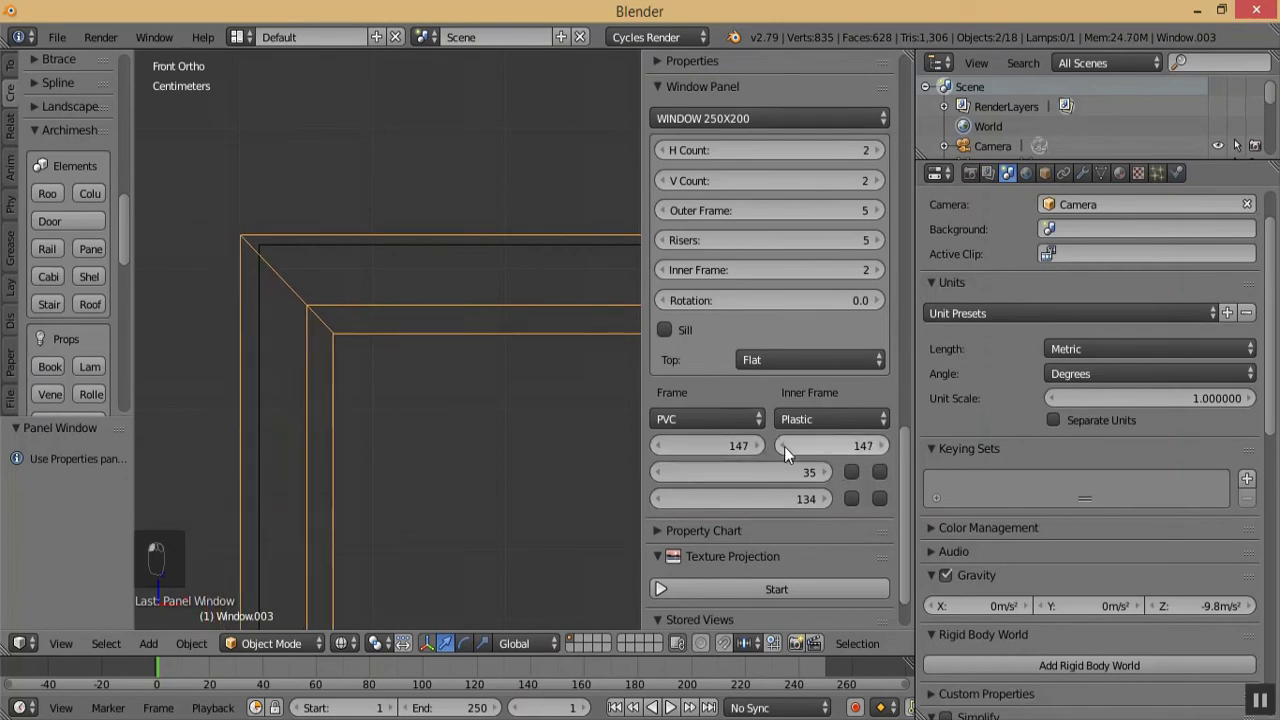
{"action": "left_click", "coordinate": [656, 445]}
{"action": "left_click", "coordinate": [656, 445]}
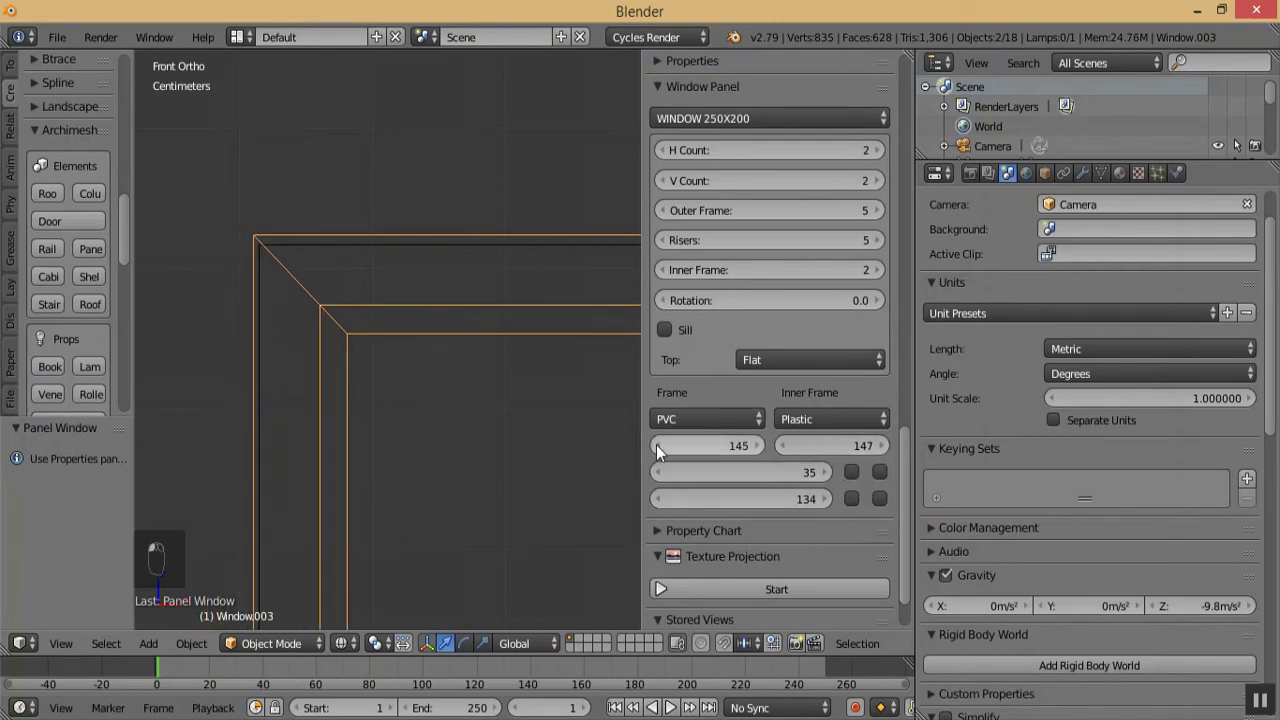
{"action": "left_click", "coordinate": [780, 450]}
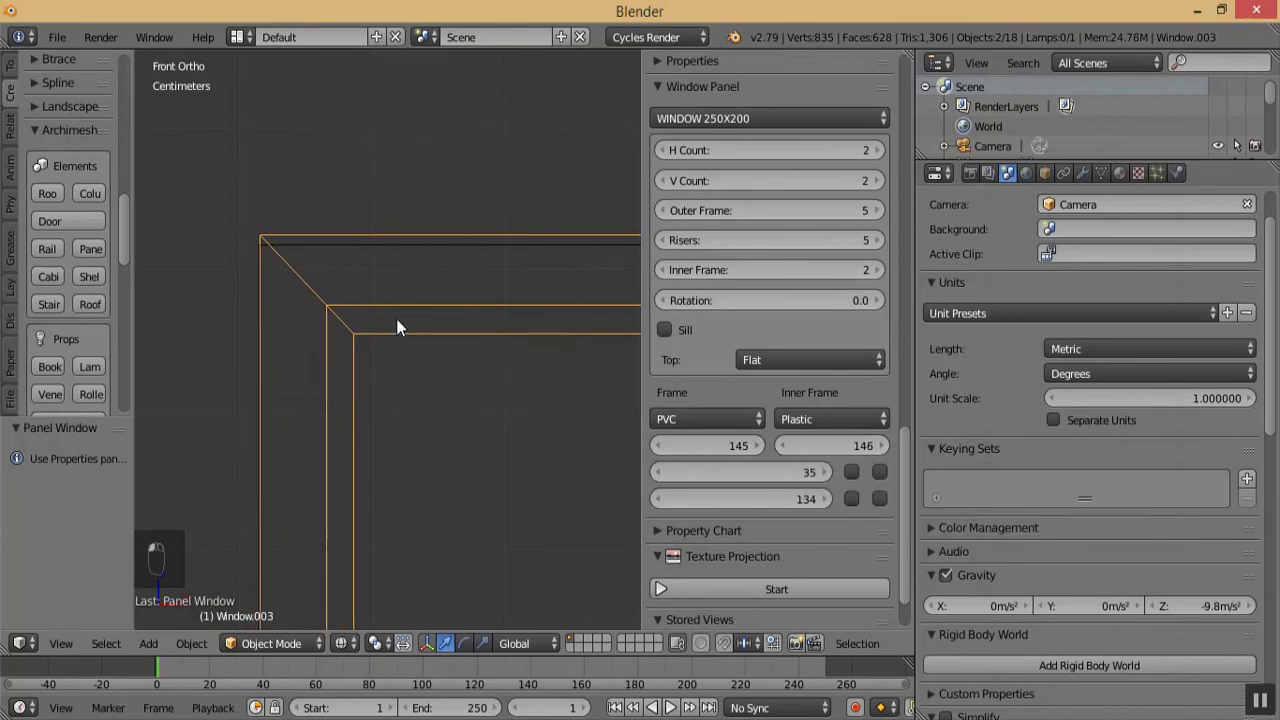
- Examine the fitted window in the opening from front and angled views, and switch the viewport to Solid shading
{"action": "key", "text": "KP_Subtract"}
{"action": "key", "text": "KP_Subtract"}
{"action": "key", "text": "KP_Subtract"}
{"action": "key", "text": "KP_Subtract"}
{"action": "key", "text": "KP_Subtract"}
{"action": "key", "text": "KP_Subtract"}
{"action": "key", "text": "KP_Subtract"}
{"action": "key", "text": "KP_Subtract"}
{"action": "key", "text": "KP_Subtract"}
{"action": "key", "text": "KP_Subtract"}
{"action": "key", "text": "KP_Subtract"}
{"action": "key", "text": "KP_Subtract"}
{"action": "key", "text": "KP_Subtract"}
{"action": "key", "text": "KP_Subtract"}
{"action": "key", "text": "KP_Subtract"}
{"action": "key", "text": "KP_Subtract"}
{"action": "key", "text": "KP_Subtract"}
{"action": "key", "text": "KP_Subtract"}
{"action": "key", "text": "KP_Subtract"}
{"action": "key", "text": "KP_Subtract"}
{"action": "key", "text": "KP_Subtract"}
{"action": "key", "text": "KP_Subtract"}
{"action": "key", "text": "KP_Subtract"}
{"action": "key", "text": "KP_Subtract"}
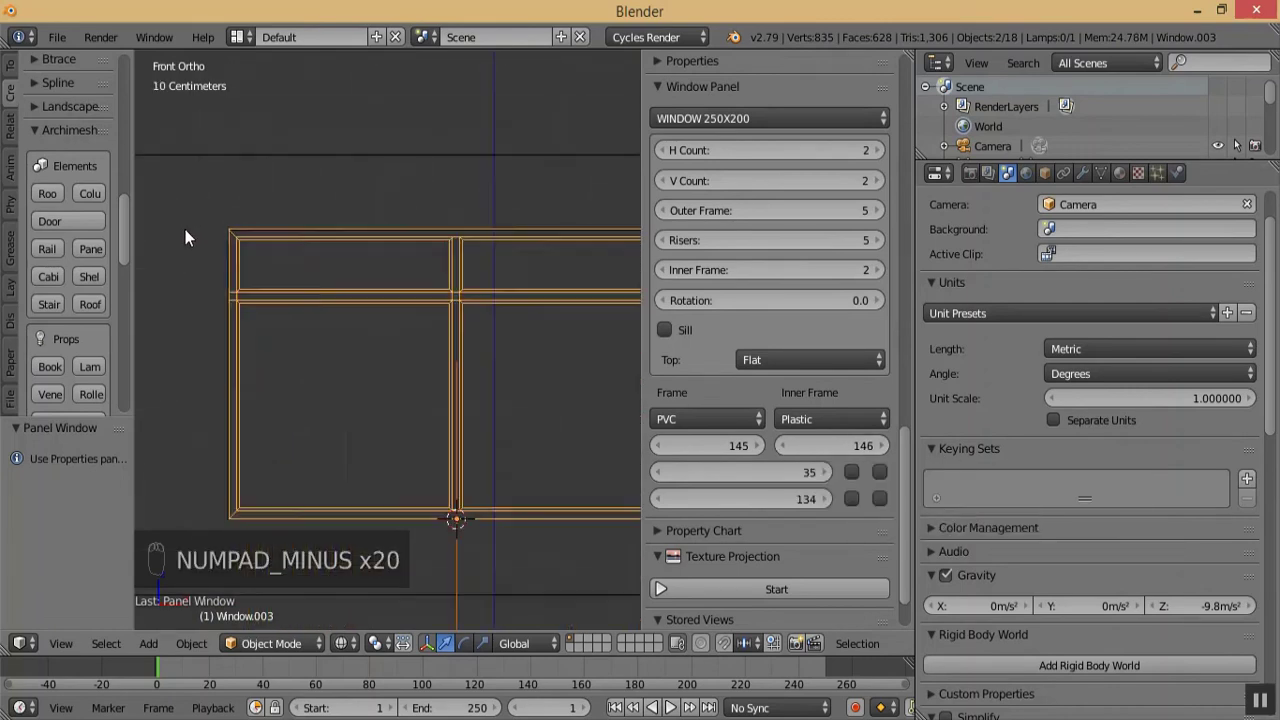
{"action": "middle_click_drag", "start_coordinate": [318, 467], "coordinate": [521, 492]}
{"action": "key", "text": "KP_Subtract"}
{"action": "key", "text": "KP_Add"}
{"action": "key", "text": "KP_Add"}
{"action": "key", "text": "KP_Add"}
{"action": "left_click", "coordinate": [340, 650]}
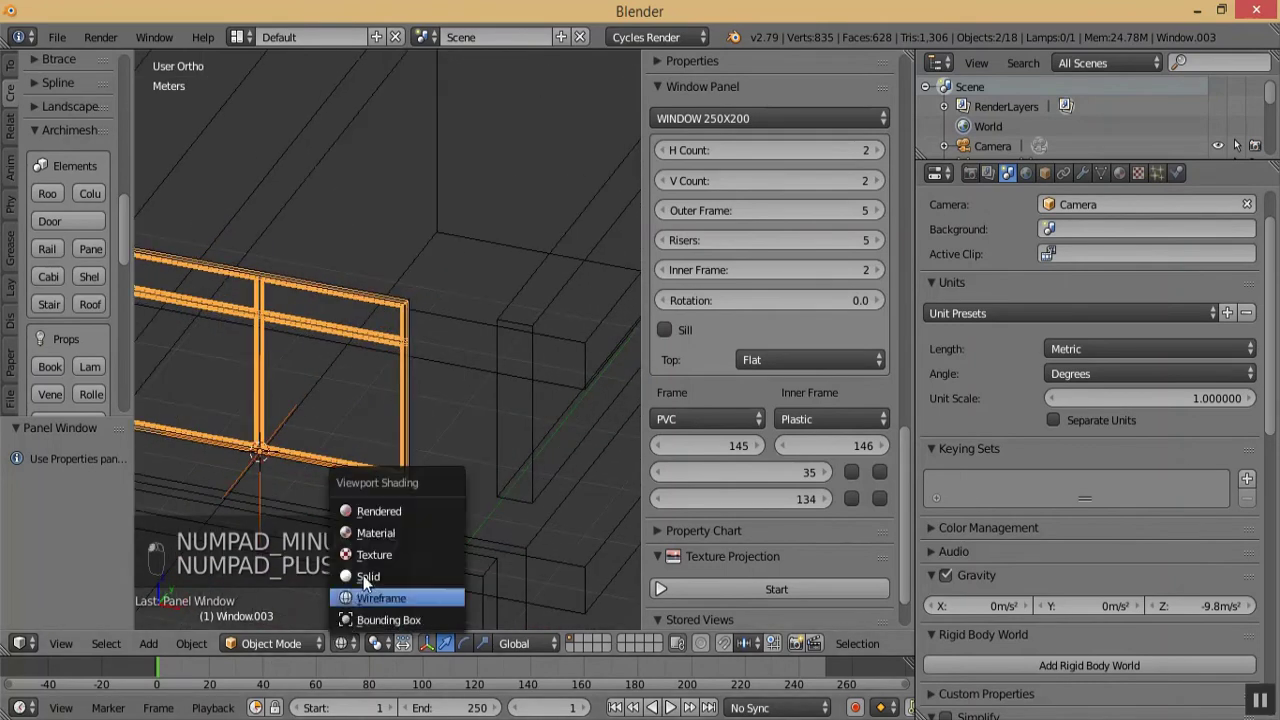
{"action": "left_click", "coordinate": [343, 574]}
- Snap the 3D cursor midway between the wall mesh's two inner bottom vertices in the remaining gap, and return to Object Mode
{"action": "right_click", "coordinate": [515, 445]}
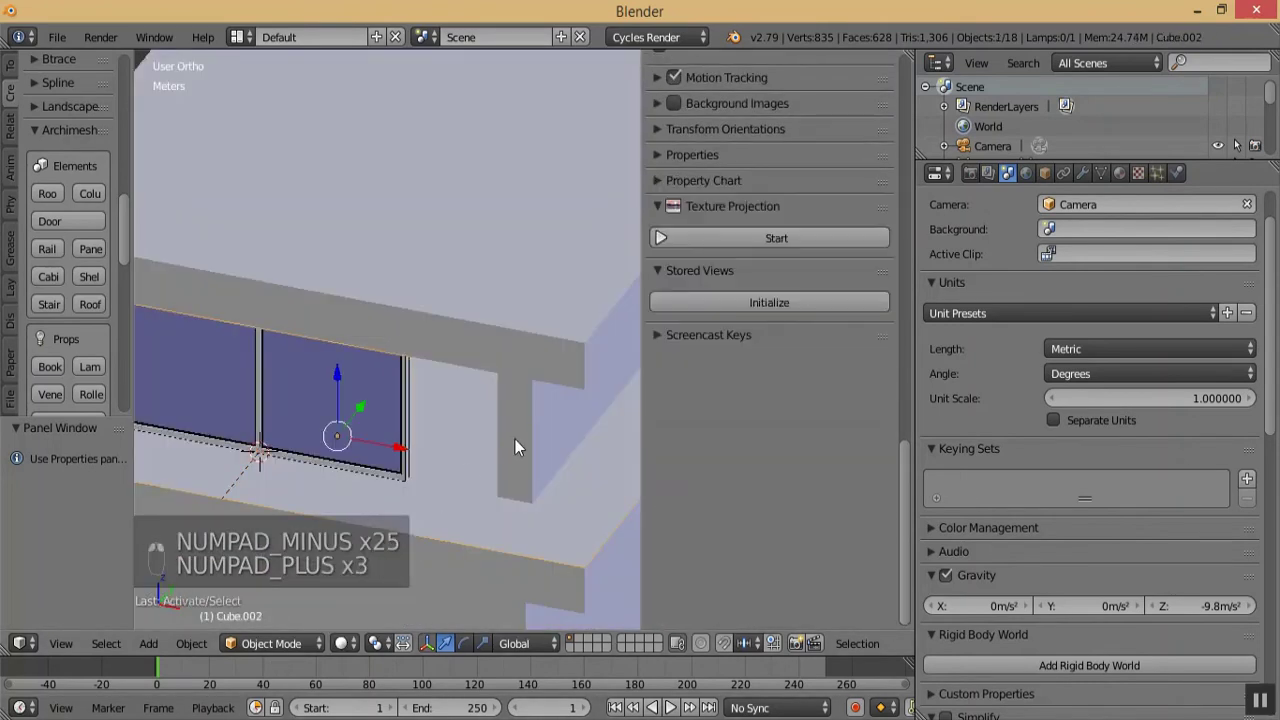
{"action": "left_click", "coordinate": [292, 643]}
{"action": "left_click", "coordinate": [295, 598]}
{"action": "right_click", "coordinate": [410, 481]}
{"action": "right_click", "coordinate": [498, 494], "text": "shift"}
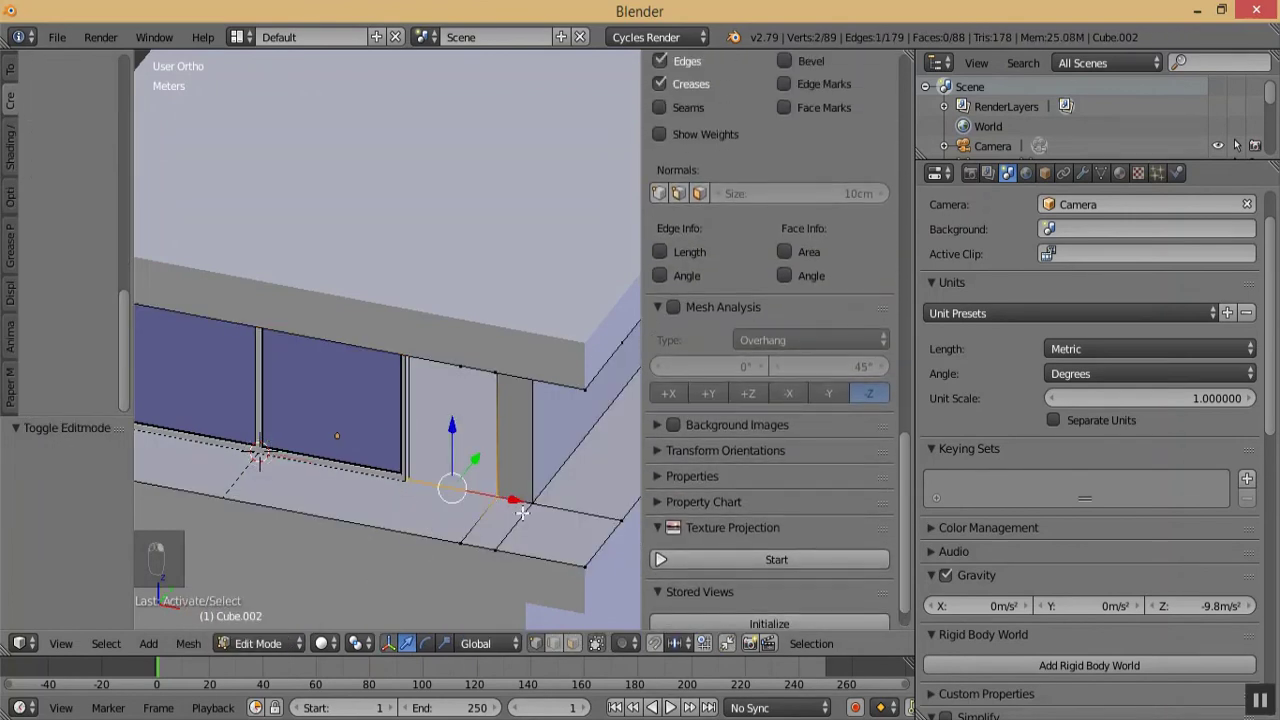
{"action": "key", "text": "shift+s"}
{"action": "left_click", "coordinate": [522, 513]}
{"action": "left_click", "coordinate": [265, 643]}
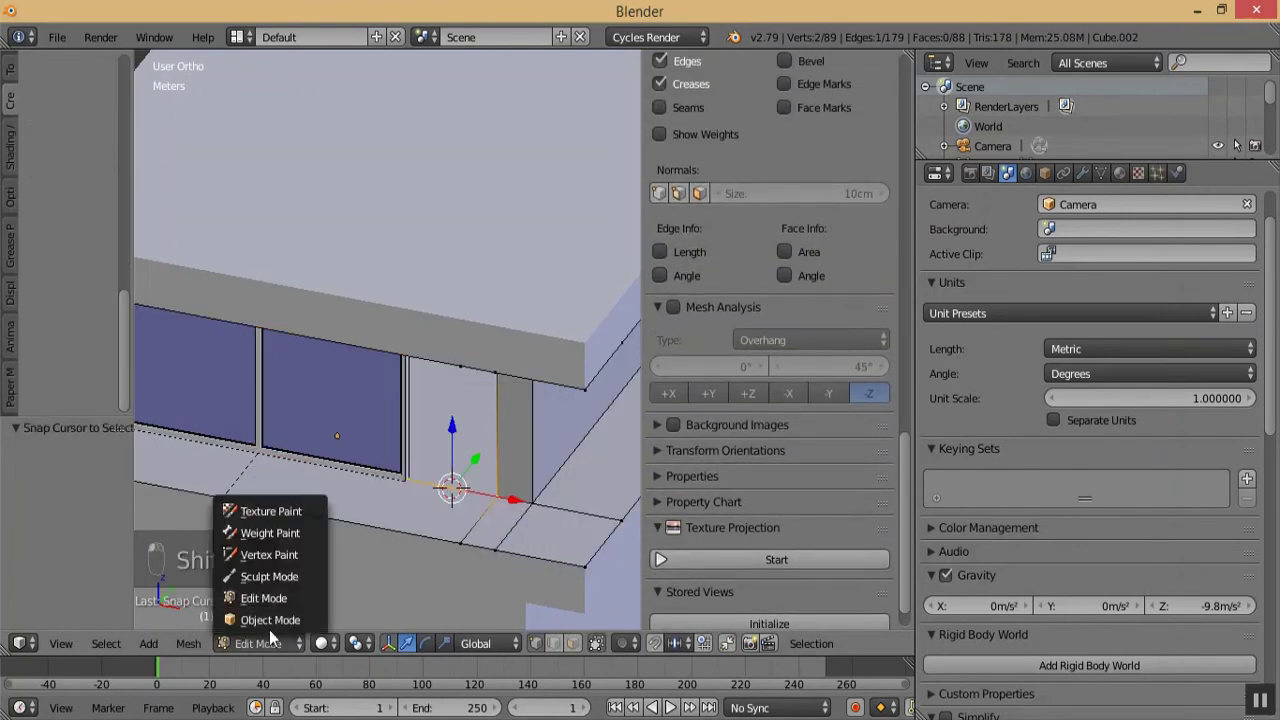
{"action": "left_click", "coordinate": [269, 622]}
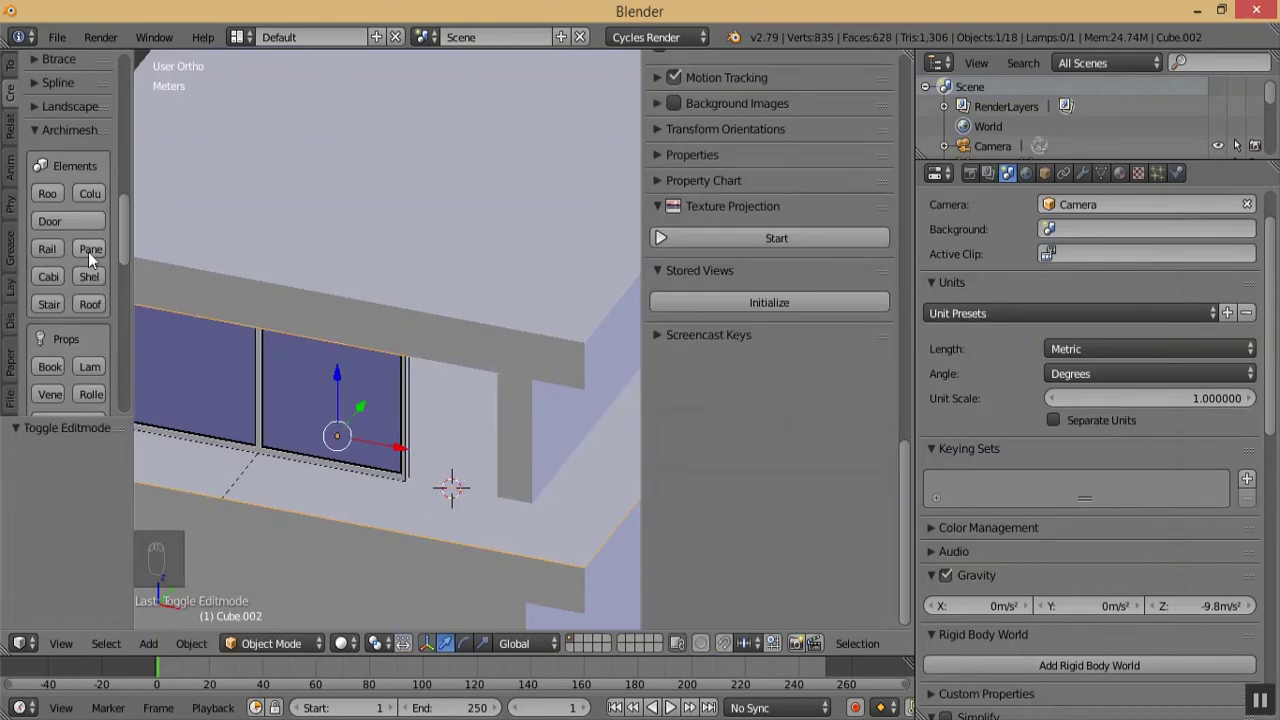
- Add an Archimesh panel window at the 3D cursor in the remaining gap, show it in front wireframe view, and remove its sill
{"action": "left_click", "coordinate": [89, 250]}
{"action": "key", "text": "KP_1"}
{"action": "key", "text": "KP_Subtract"}
{"action": "key", "text": "KP_Subtract"}
{"action": "key", "text": "KP_Subtract"}
{"action": "key", "text": "KP_Add"}
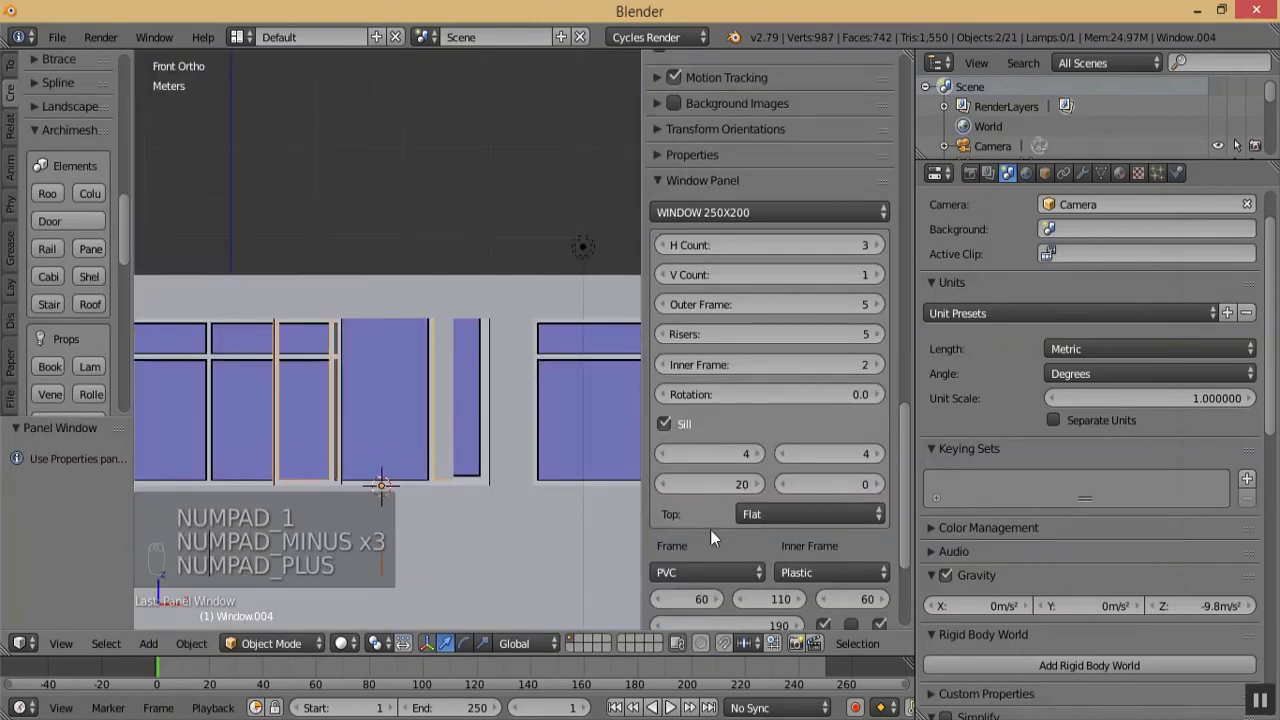
{"action": "left_click", "coordinate": [345, 643]}
{"action": "left_click", "coordinate": [351, 599]}
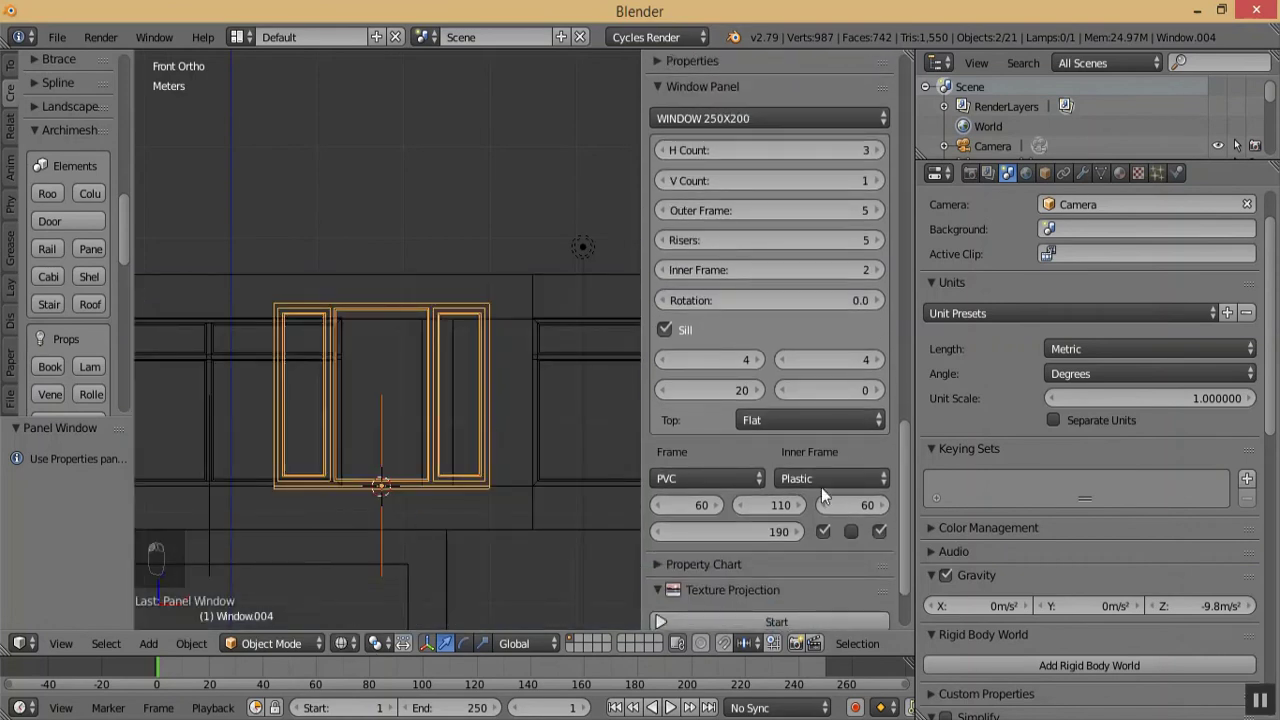
{"action": "left_click", "coordinate": [665, 330]}
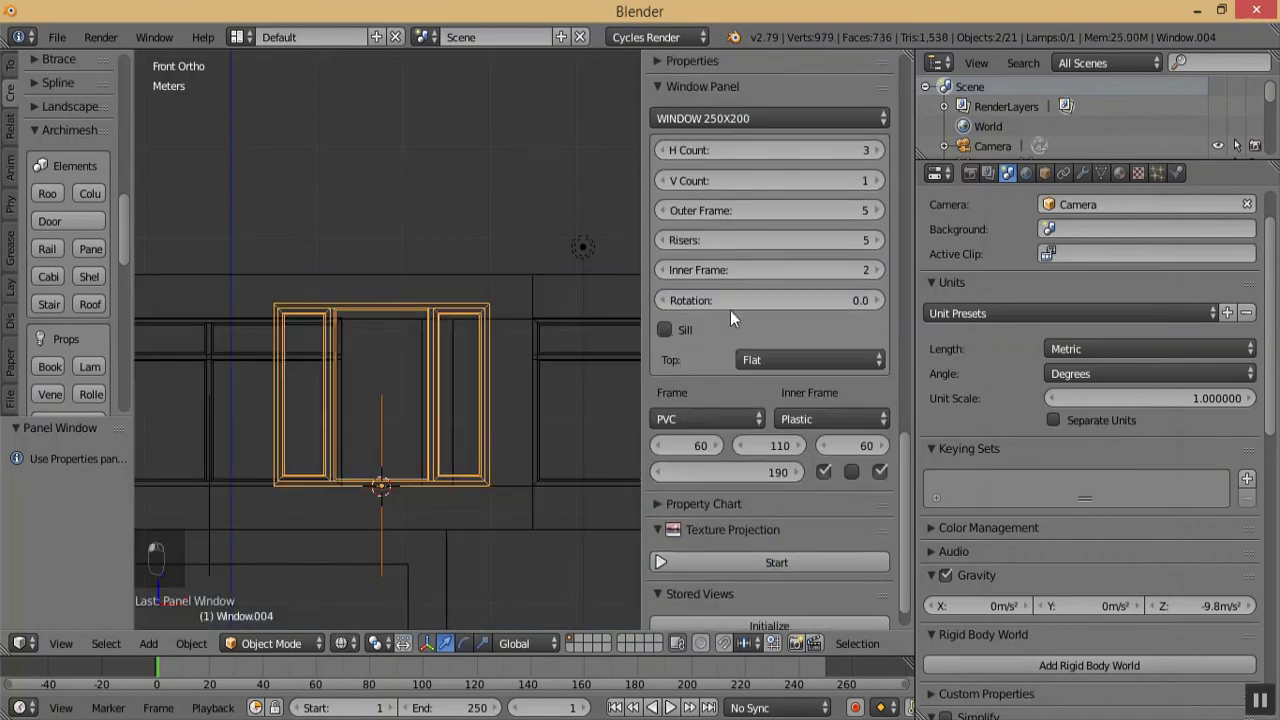
- Divide the new window into a single column of three panes by setting H Count to 1 and V Count to 3
{"action": "left_click", "coordinate": [664, 151]}
{"action": "left_click", "coordinate": [664, 151]}
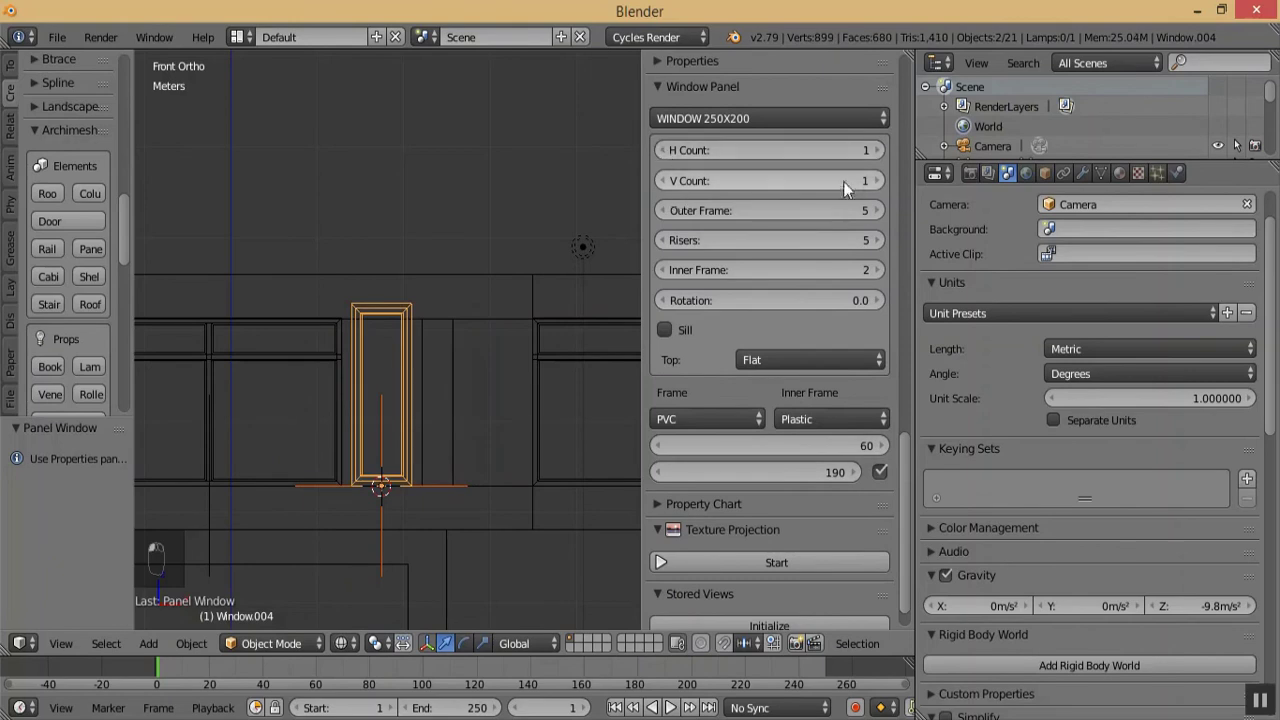
{"action": "left_click", "coordinate": [875, 182]}
{"action": "left_click", "coordinate": [875, 182]}
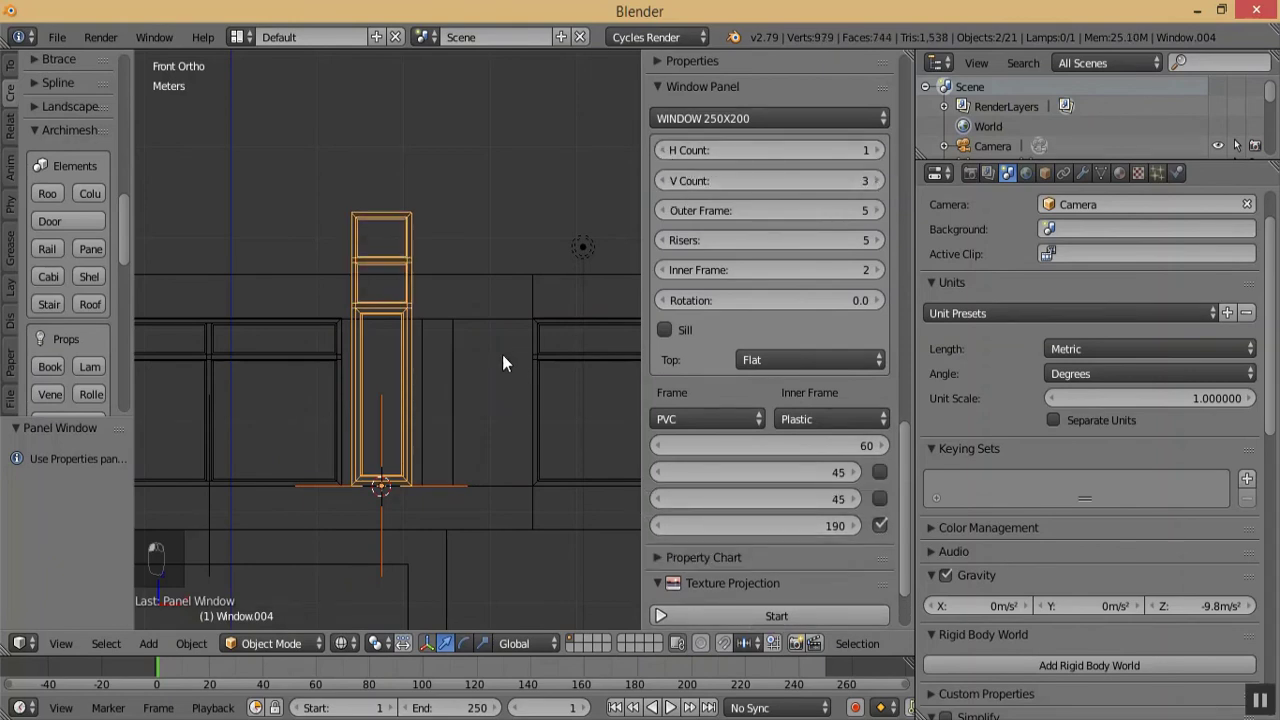
- Remove the inner frame from the window's bottom row and enable it for the middle row instead
{"action": "key", "text": "KP_Add"}
{"action": "key", "text": "KP_Add"}
{"action": "key", "text": "KP_Add"}
{"action": "key", "text": "KP_Add"}
{"action": "key", "text": "KP_Add"}
{"action": "key", "text": "KP_Subtract"}
{"action": "key", "text": "KP_Add"}
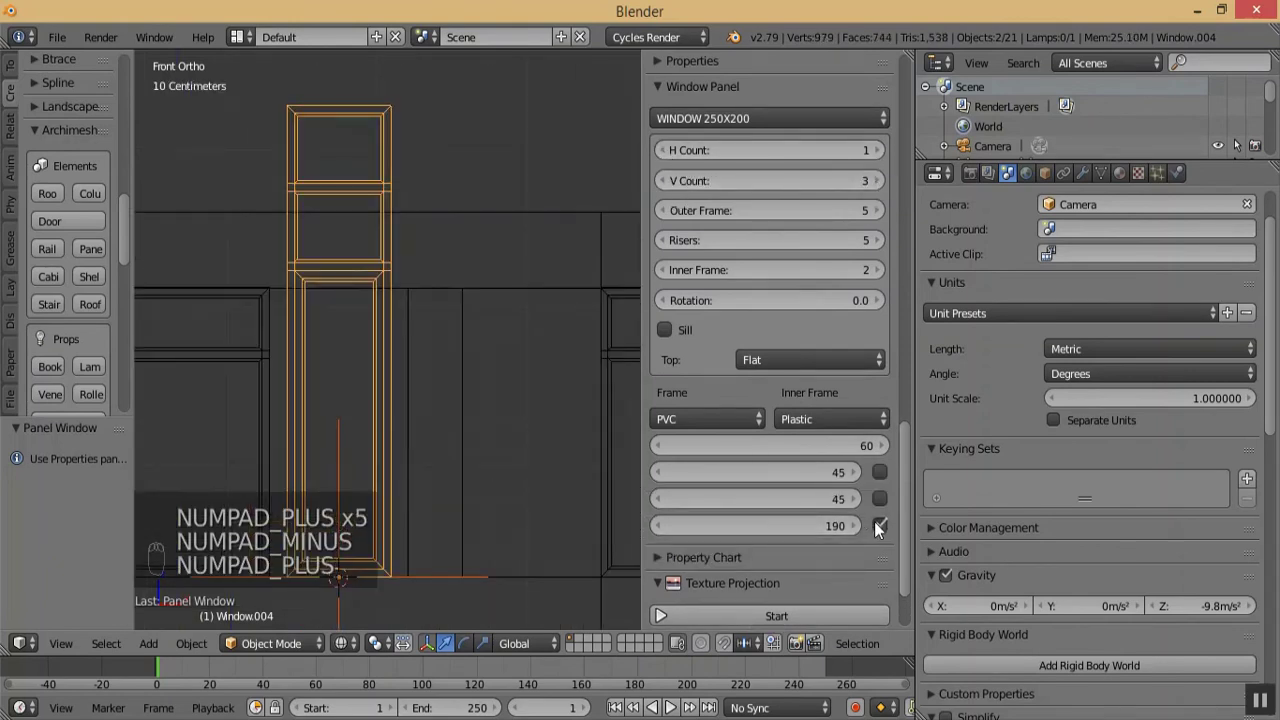
{"action": "left_click", "coordinate": [879, 525]}
{"action": "left_click", "coordinate": [878, 497]}
{"action": "key", "text": "KP_Subtract"}
{"action": "key", "text": "KP_Add"}
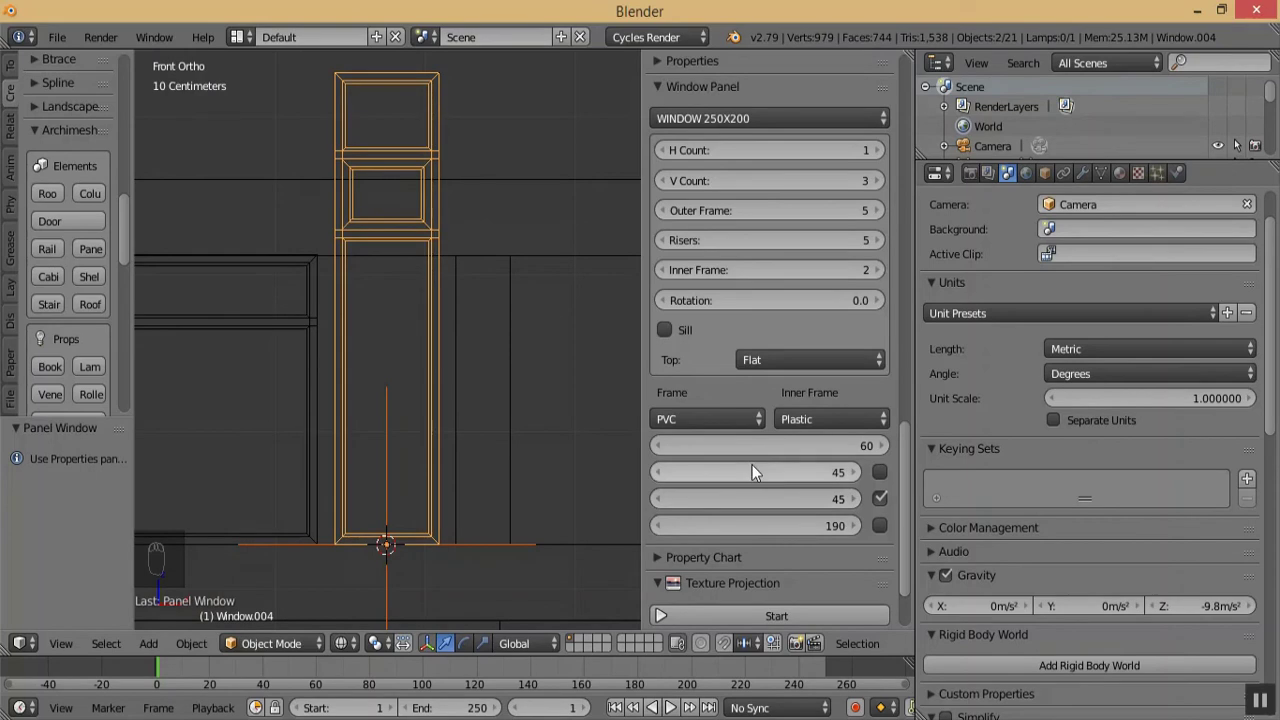
- Set the window's column width to 83 so its outer frame fits between the wide window and the opening's edge
{"action": "left_click_drag", "start_coordinate": [705, 446], "coordinate": [530, 444]}
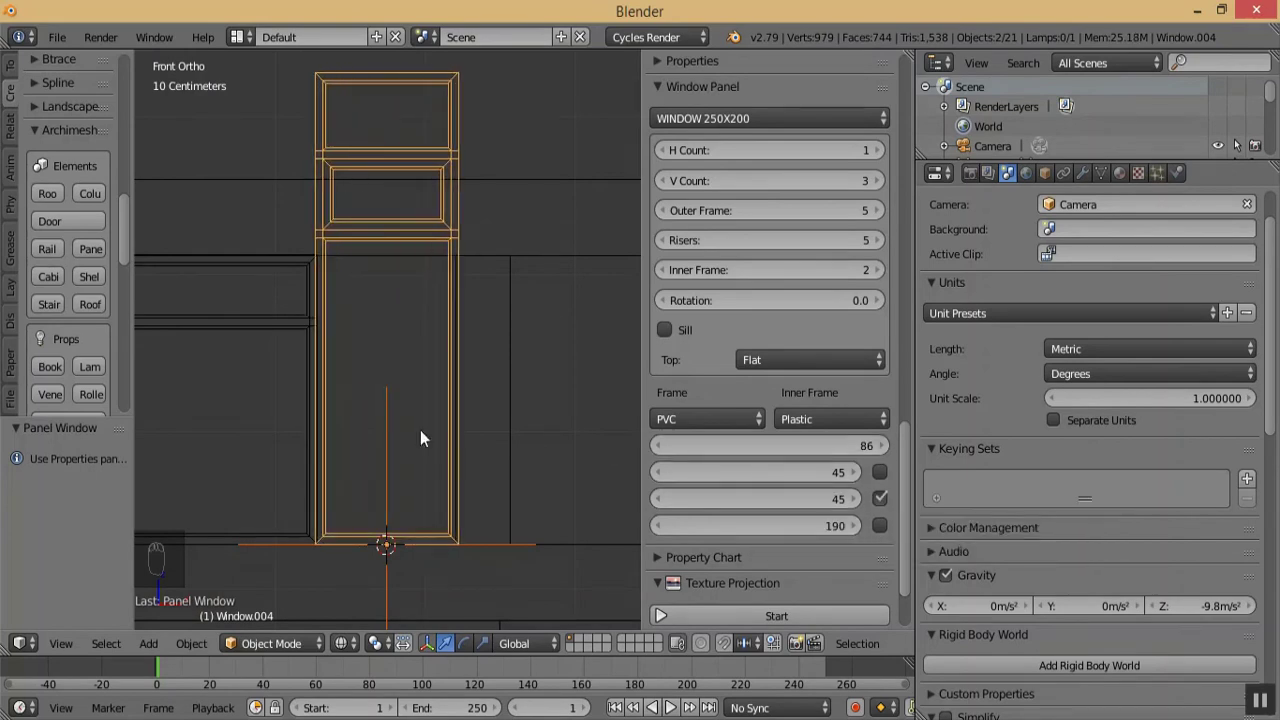
{"action": "key", "text": "KP_Subtract"}
{"action": "key", "text": "KP_Add"}
{"action": "key", "text": "KP_Add"}
{"action": "key", "text": "KP_Add"}
{"action": "key", "text": "KP_Add"}
{"action": "key", "text": "KP_Add"}
{"action": "key", "text": "KP_Add"}
{"action": "key", "text": "KP_Add"}
{"action": "key", "text": "KP_Add"}
{"action": "key", "text": "KP_Add"}
{"action": "key", "text": "KP_Add"}
{"action": "key", "text": "KP_Add"}
{"action": "key", "text": "KP_Add"}
{"action": "key", "text": "KP_Add"}
{"action": "key", "text": "KP_Add"}
{"action": "key", "text": "KP_Add"}
{"action": "key", "text": "KP_Add"}
{"action": "key", "text": "KP_Add"}
{"action": "key", "text": "KP_Add"}
{"action": "key", "text": "KP_Add"}
{"action": "left_click", "coordinate": [657, 446]}
{"action": "left_click", "coordinate": [657, 446]}
{"action": "left_click", "coordinate": [657, 446]}
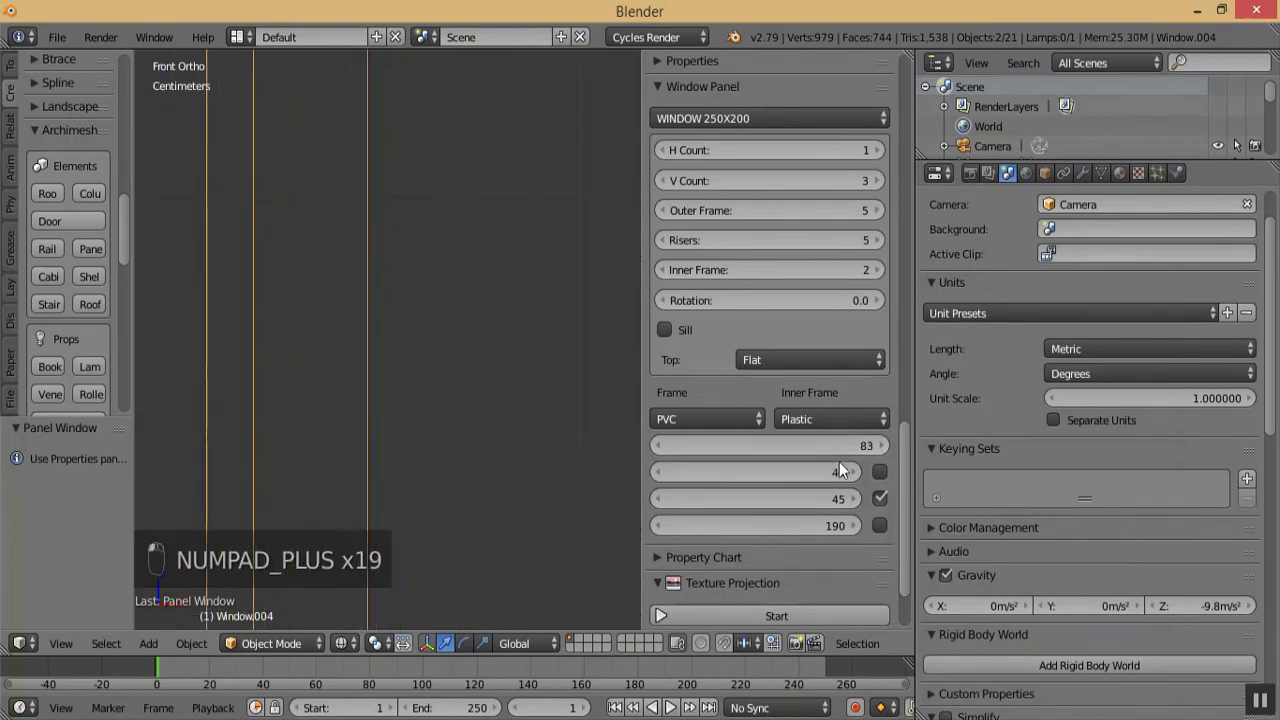
- Adjust the window's three row heights together through 45 and 50 to 55, bringing the frame up to the opening's top edge
{"action": "key", "text": "KP_Subtract"}
{"action": "key", "text": "KP_Subtract"}
{"action": "key", "text": "KP_Subtract"}
{"action": "key", "text": "KP_Subtract"}
{"action": "key", "text": "KP_Subtract"}
{"action": "key", "text": "KP_Subtract"}
{"action": "key", "text": "KP_Subtract"}
{"action": "key", "text": "KP_Subtract"}
{"action": "key", "text": "KP_Subtract"}
{"action": "key", "text": "KP_Subtract"}
{"action": "key", "text": "KP_Subtract"}
{"action": "key", "text": "KP_Subtract"}
{"action": "key", "text": "KP_Subtract"}
{"action": "key", "text": "KP_Subtract"}
{"action": "key", "text": "KP_Subtract"}
{"action": "key", "text": "KP_Subtract"}
{"action": "key", "text": "KP_Subtract"}
{"action": "key", "text": "KP_Subtract"}
{"action": "key", "text": "KP_Subtract"}
{"action": "key", "text": "KP_Subtract"}
{"action": "key", "text": "KP_Subtract"}
{"action": "key", "text": "KP_Subtract"}
{"action": "key", "text": "KP_Subtract"}
{"action": "key", "text": "KP_Subtract"}
{"action": "key", "text": "KP_Subtract"}
{"action": "key", "text": "KP_Subtract"}
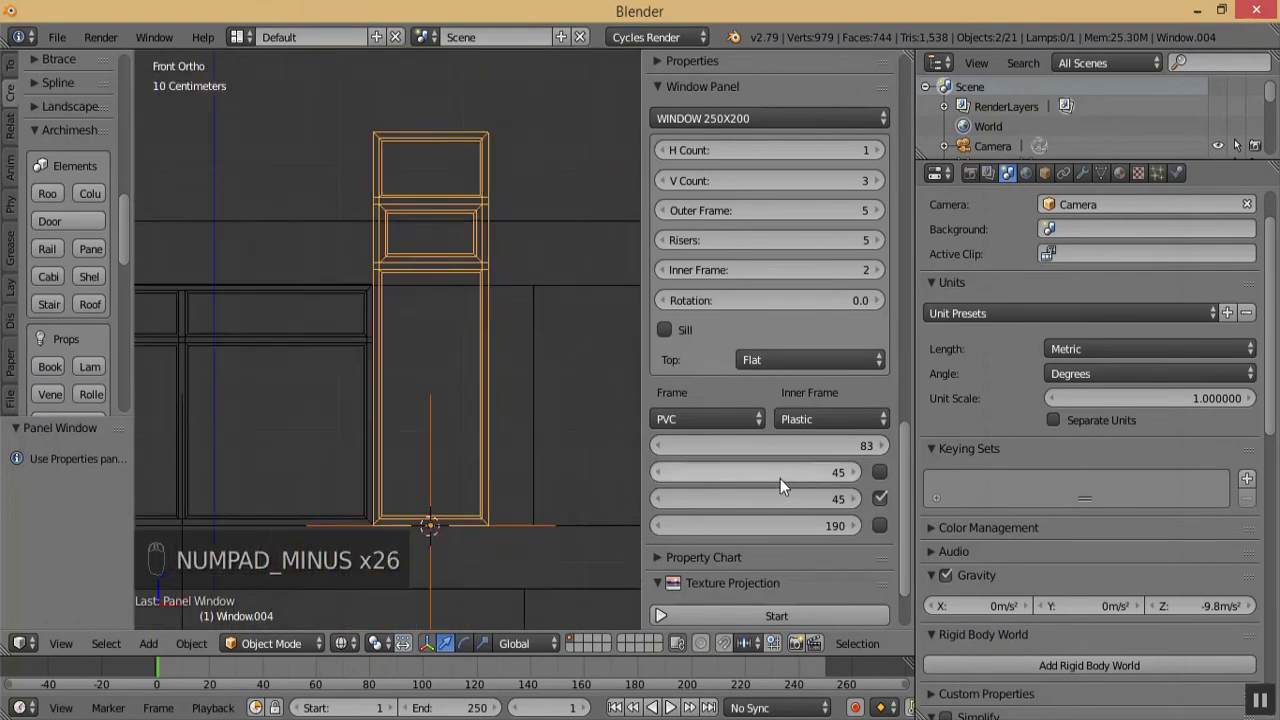
{"action": "type", "text": "45"}
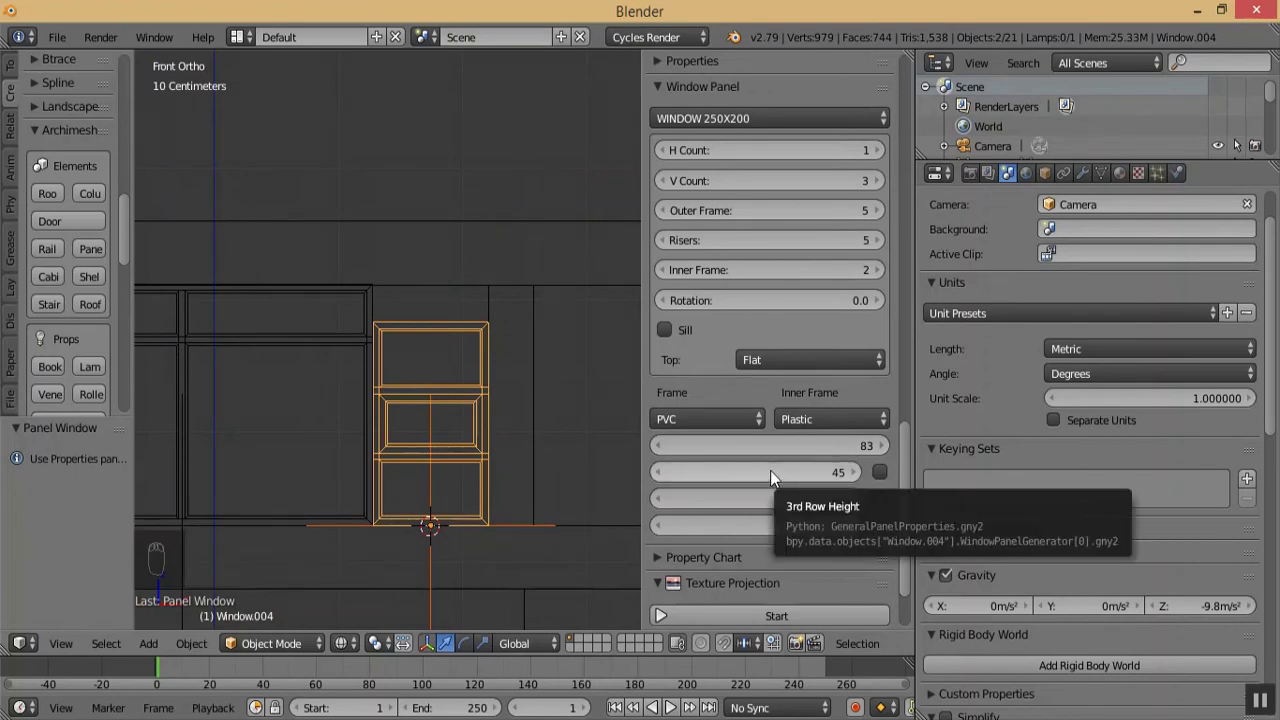
{"action": "left_click", "coordinate": [770, 472]}
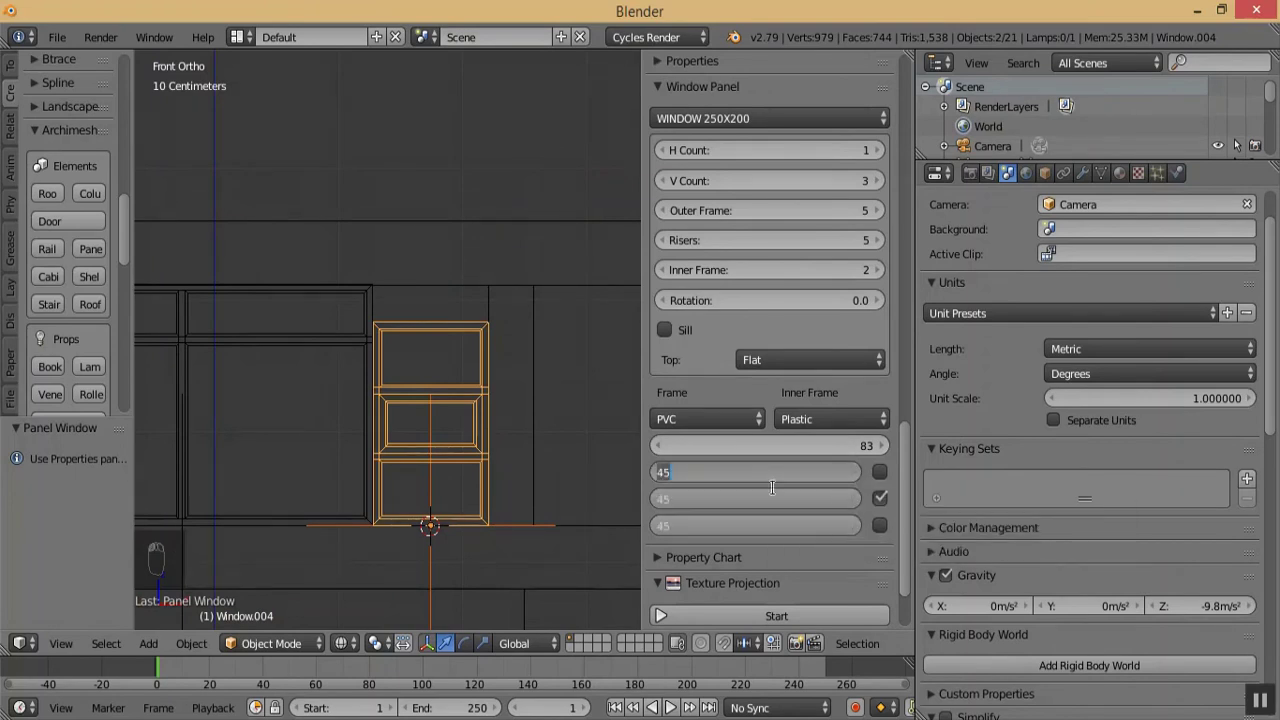
{"action": "key", "text": "Return"}
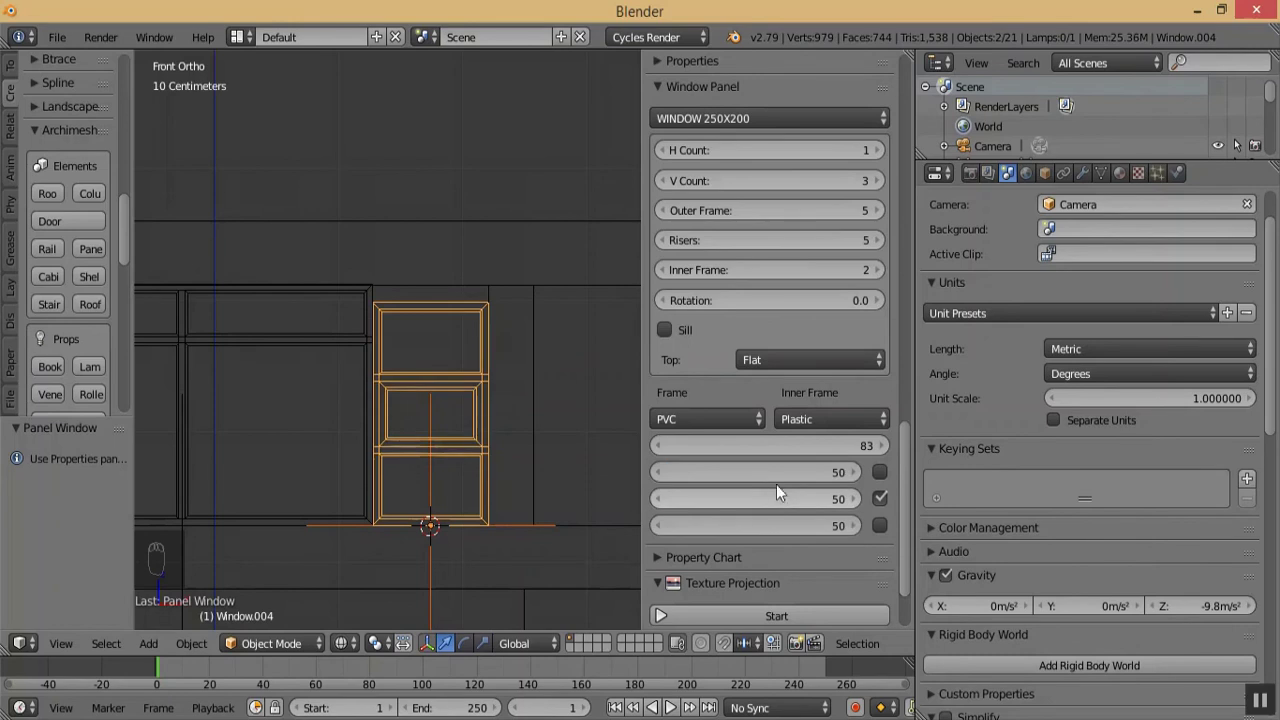
{"action": "left_click_drag", "start_coordinate": [780, 466], "coordinate": [782, 541]}
{"action": "left_click", "coordinate": [772, 490]}
{"action": "key", "text": "Return"}
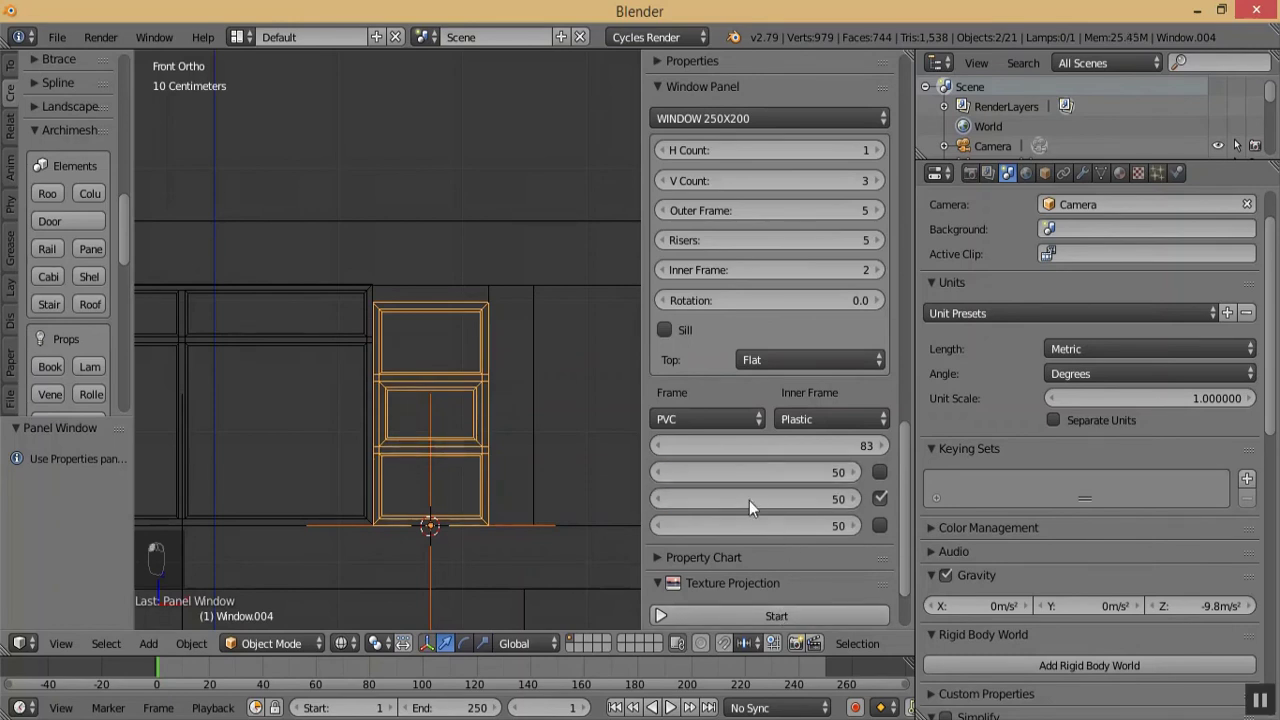
{"action": "mouse_move", "coordinate": [746, 472]}
{"action": "left_mouse_down"}
{"action": "mouse_move", "coordinate": [750, 500]}
{"action": "mouse_move", "coordinate": [745, 472]}
{"action": "left_mouse_up"}
{"action": "type", "text": "55"}
{"action": "key", "text": "Return"}
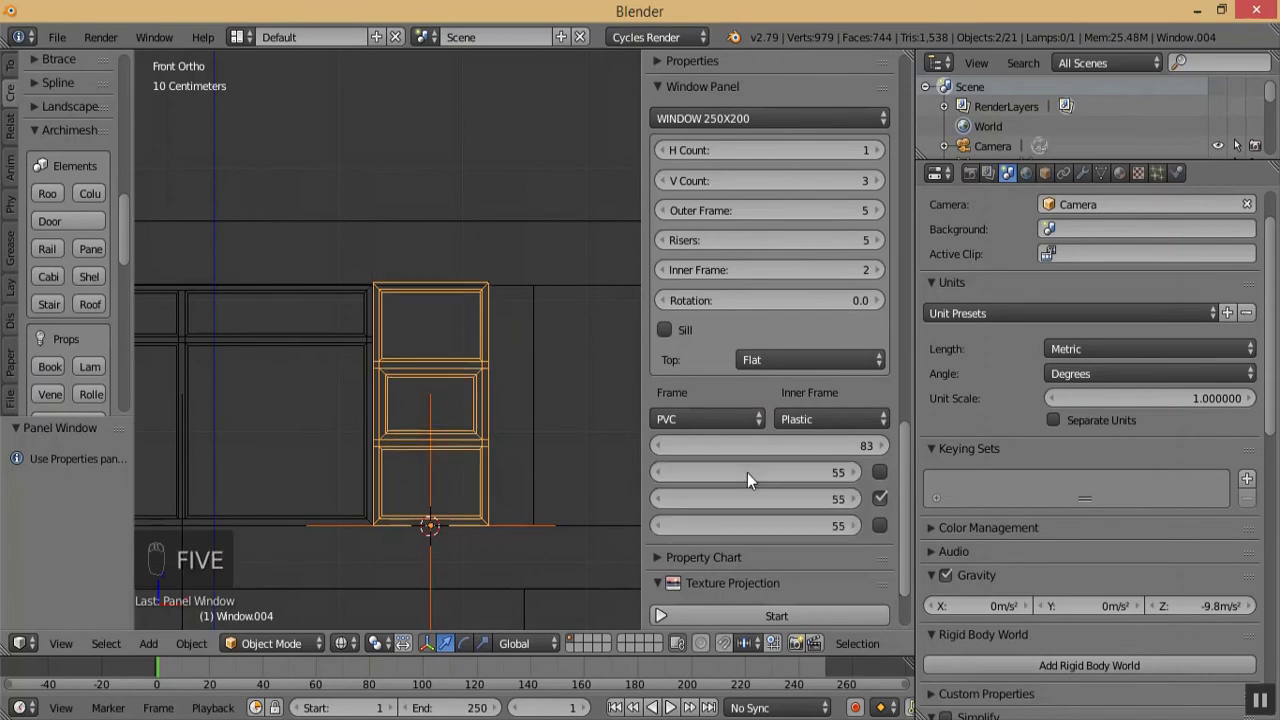
- Fine-tune the row heights to 54 for the top, 56 for the middle and 54 for the bottom row to match the opening's top corner
{"action": "key", "text": "KP_Add"}
{"action": "key", "text": "KP_Add"}
{"action": "key", "text": "KP_Add"}
{"action": "key", "text": "KP_Add"}
{"action": "key", "text": "KP_Add"}
{"action": "key", "text": "KP_Add"}
{"action": "key", "text": "KP_Add"}
{"action": "key", "text": "KP_Add"}
{"action": "key", "text": "KP_Add"}
{"action": "key", "text": "KP_Add"}
{"action": "key", "text": "KP_Add"}
{"action": "key", "text": "KP_Add"}
{"action": "key", "text": "KP_Add"}
{"action": "key", "text": "KP_Add"}
{"action": "key", "text": "KP_Add"}
{"action": "key", "text": "KP_Add"}
{"action": "key", "text": "KP_Add"}
{"action": "key", "text": "KP_Add"}
{"action": "key", "text": "KP_Add"}
{"action": "key", "text": "KP_Add"}
{"action": "key", "text": "KP_Add"}
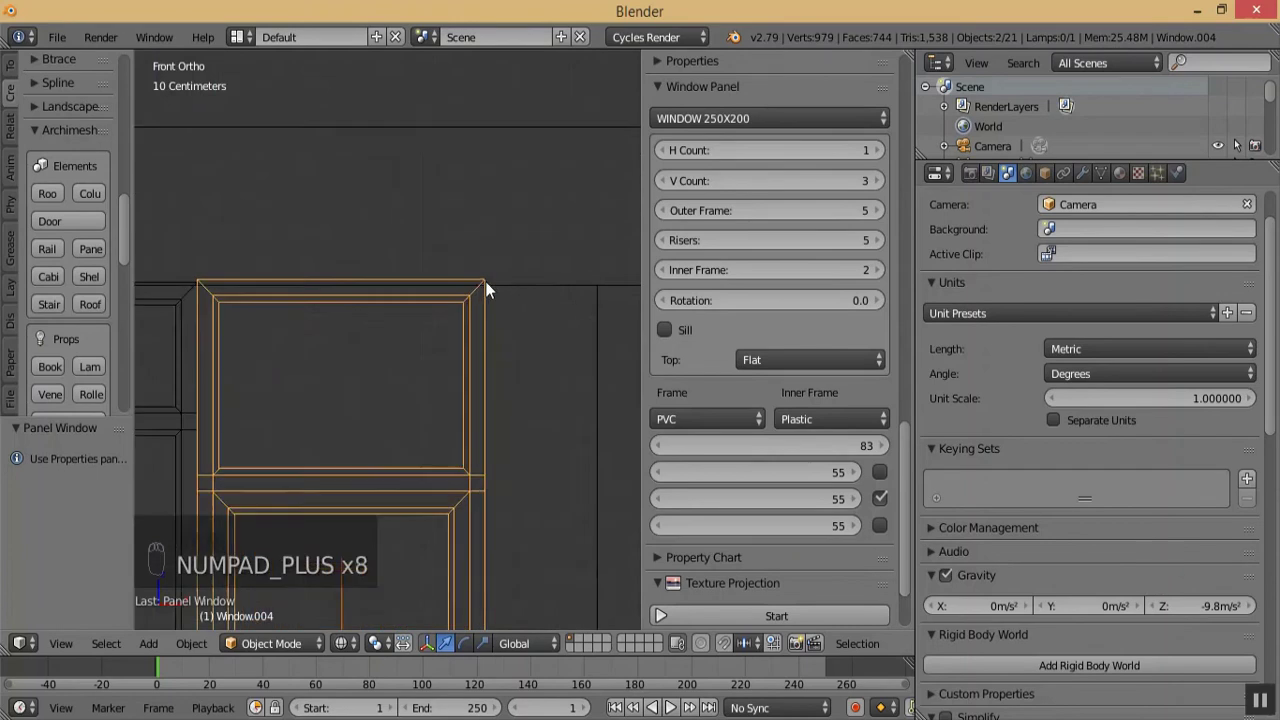
{"action": "key", "text": "KP_Add"}
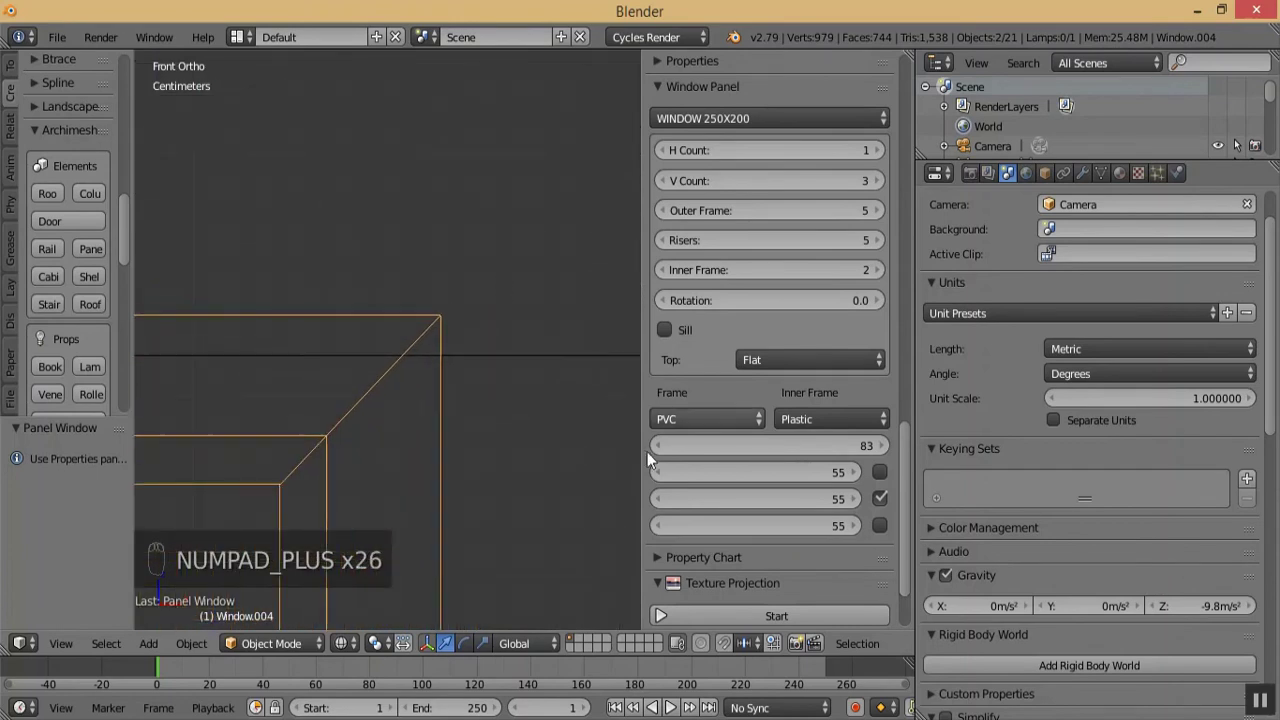
{"action": "left_click", "coordinate": [658, 472]}
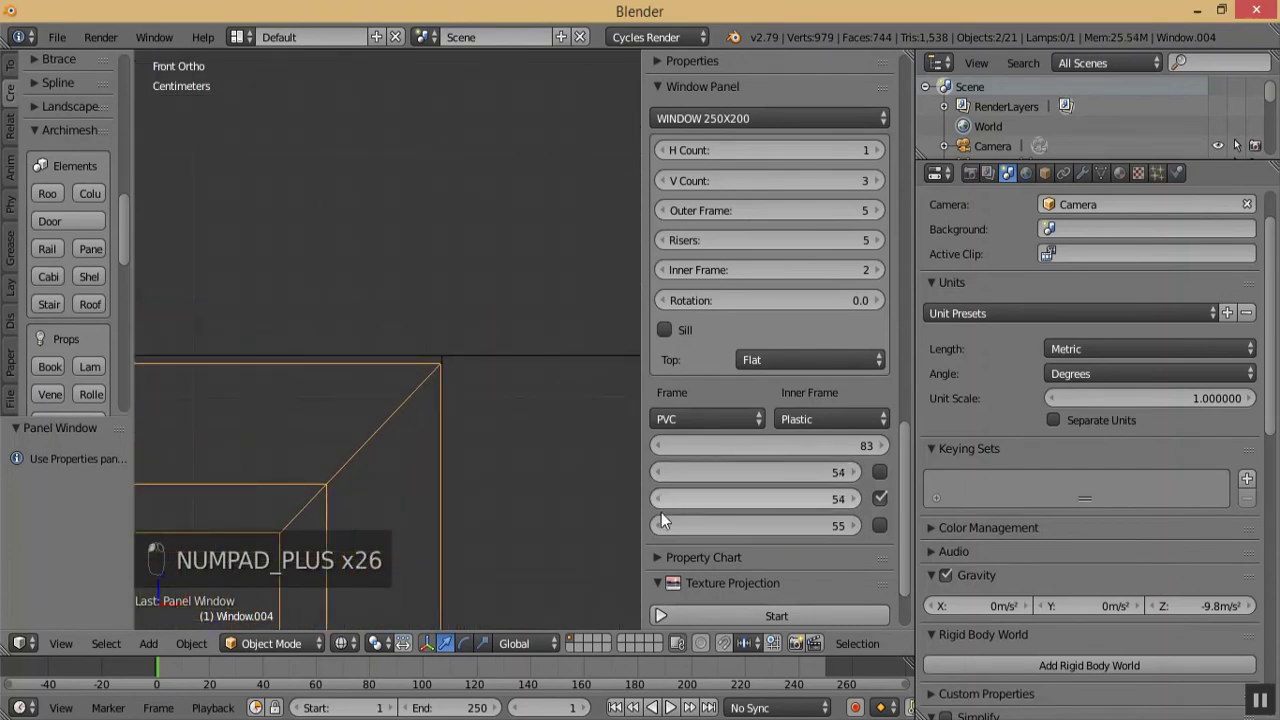
{"action": "left_click", "coordinate": [852, 473]}
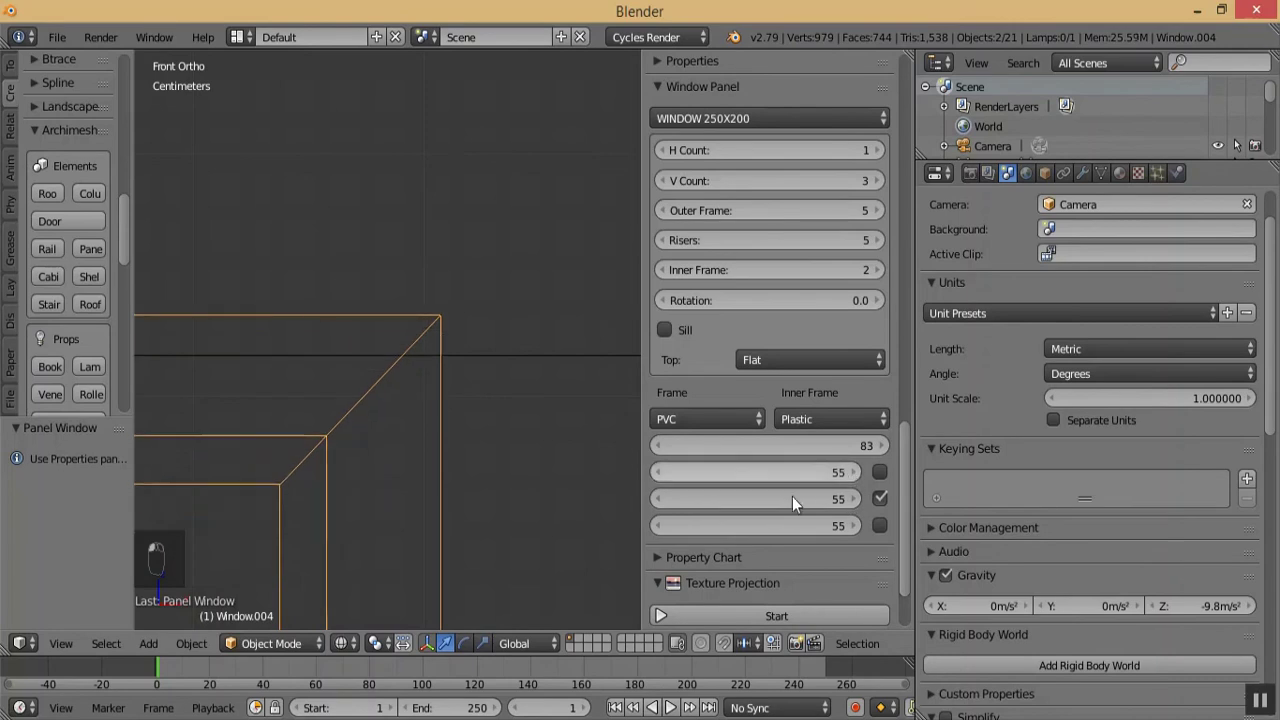
{"action": "left_click", "coordinate": [657, 527]}
{"action": "left_click", "coordinate": [657, 478]}
{"action": "left_click", "coordinate": [857, 498]}
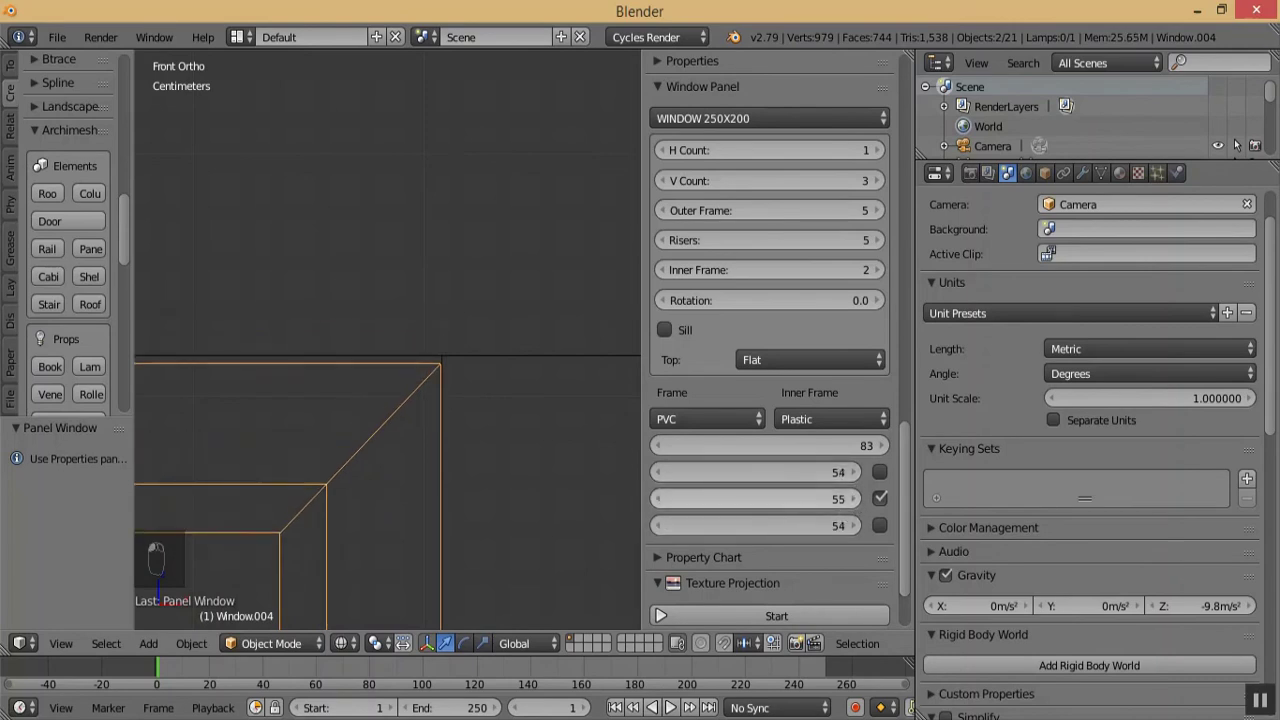
- Switch the viewport to Solid shading and examine the fitted three-row window beside the wide one from front and angled views
{"action": "key", "text": "KP_Subtract"}
{"action": "key", "text": "KP_Subtract"}
{"action": "key", "text": "KP_Subtract"}
{"action": "key", "text": "KP_Subtract"}
{"action": "key", "text": "KP_Subtract"}
{"action": "key", "text": "KP_Subtract"}
{"action": "key", "text": "KP_Subtract"}
{"action": "key", "text": "KP_Subtract"}
{"action": "key", "text": "KP_Subtract"}
{"action": "key", "text": "KP_Subtract"}
{"action": "key", "text": "KP_Subtract"}
{"action": "key", "text": "KP_Subtract"}
{"action": "key", "text": "KP_Subtract"}
{"action": "key", "text": "KP_Subtract"}
{"action": "key", "text": "KP_Subtract"}
{"action": "key", "text": "KP_Subtract"}
{"action": "key", "text": "KP_Subtract"}
{"action": "key", "text": "KP_Subtract"}
{"action": "key", "text": "KP_Subtract"}
{"action": "key", "text": "KP_Subtract"}
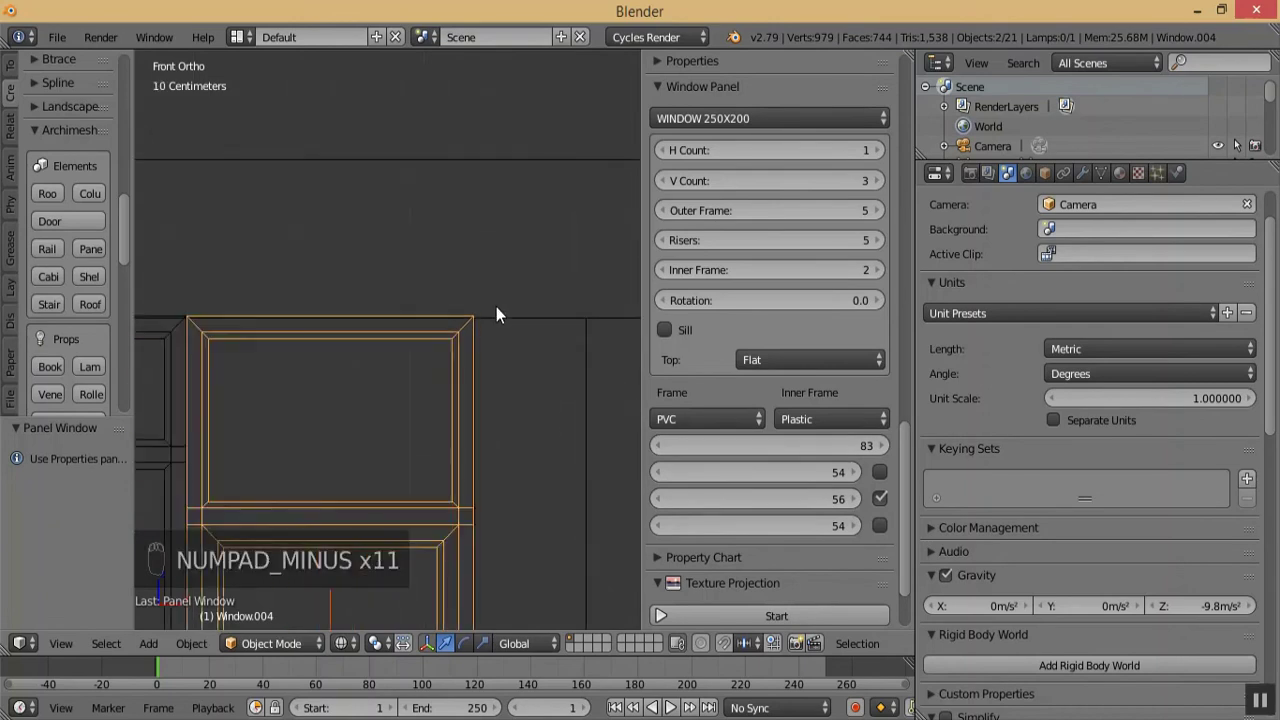
{"action": "key", "text": "KP_Subtract"}
{"action": "key", "text": "KP_Subtract"}
{"action": "key", "text": "KP_Add"}
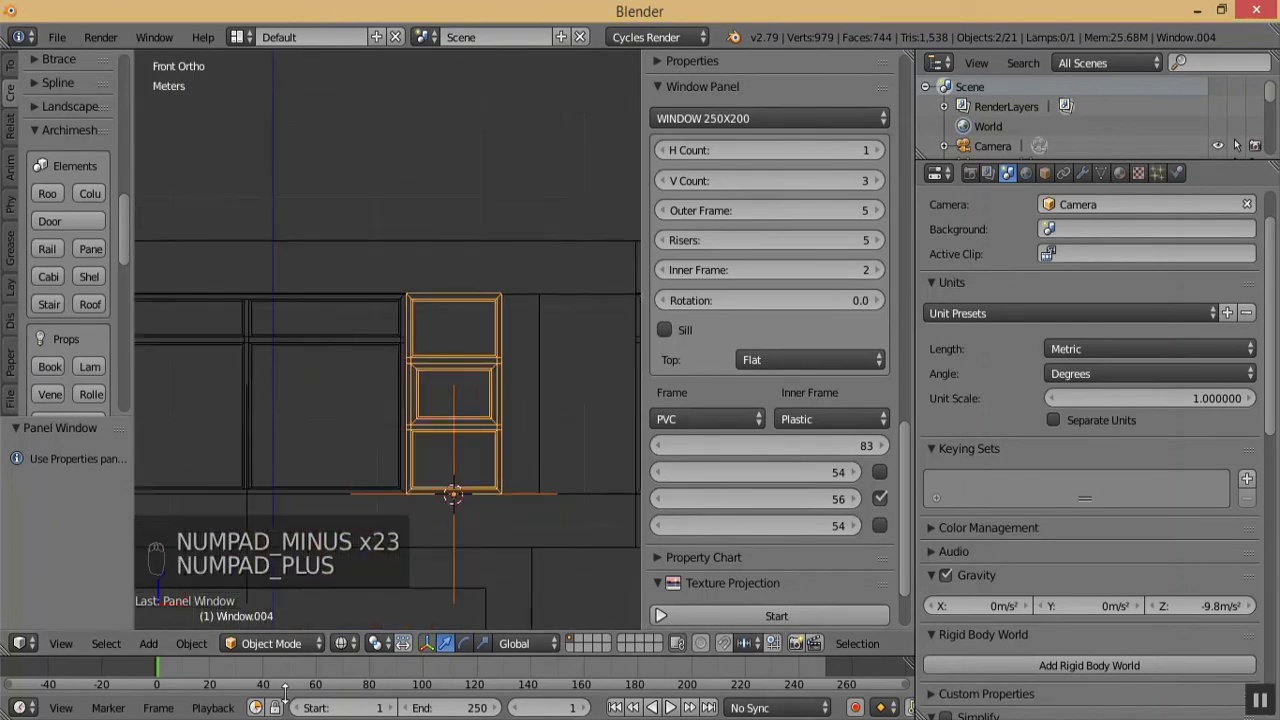
{"action": "left_click", "coordinate": [340, 643]}
{"action": "left_click", "coordinate": [367, 577]}
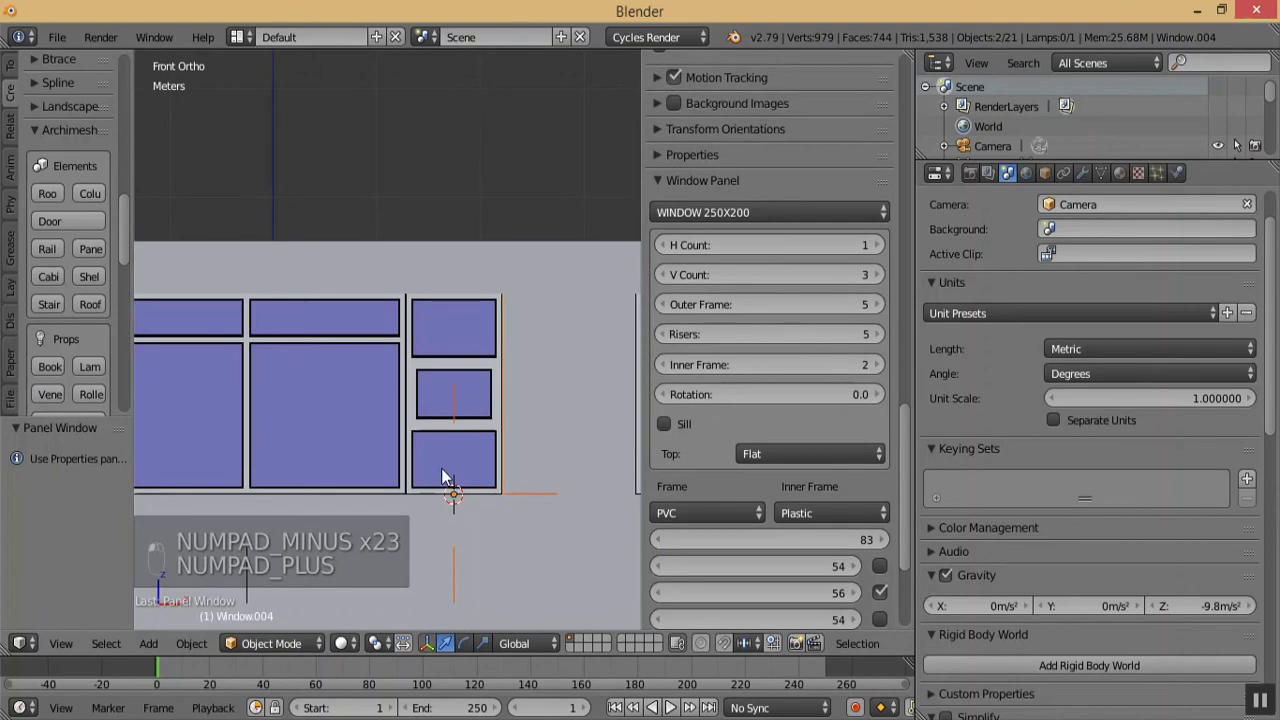
{"action": "key", "text": "KP_Subtract"}
{"action": "key", "text": "KP_Subtract"}
{"action": "key", "text": "KP_Subtract"}
{"action": "key", "text": "KP_Subtract"}
{"action": "key", "text": "KP_Subtract"}
{"action": "middle_click_drag", "start_coordinate": [419, 280], "coordinate": [280, 364]}
{"action": "key", "text": "KP_1"}
{"action": "key", "text": "KP_Subtract"}
{"action": "key", "text": "KP_Subtract"}
{"action": "key", "text": "KP_Subtract"}
{"action": "key", "text": "KP_Subtract"}
{"action": "key", "text": "KP_Subtract"}
{"action": "key", "text": "KP_Add"}
{"action": "key", "text": "KP_Add"}
{"action": "key", "text": "KP_Add"}
{"action": "key", "text": "KP_Add"}
{"action": "key", "text": "KP_Add"}
{"action": "key", "text": "KP_Add"}
- Edit the ground-floor wall mesh in face select mode and snap the 3D cursor to the bottom face of its front recess
{"action": "right_click", "coordinate": [347, 452]}
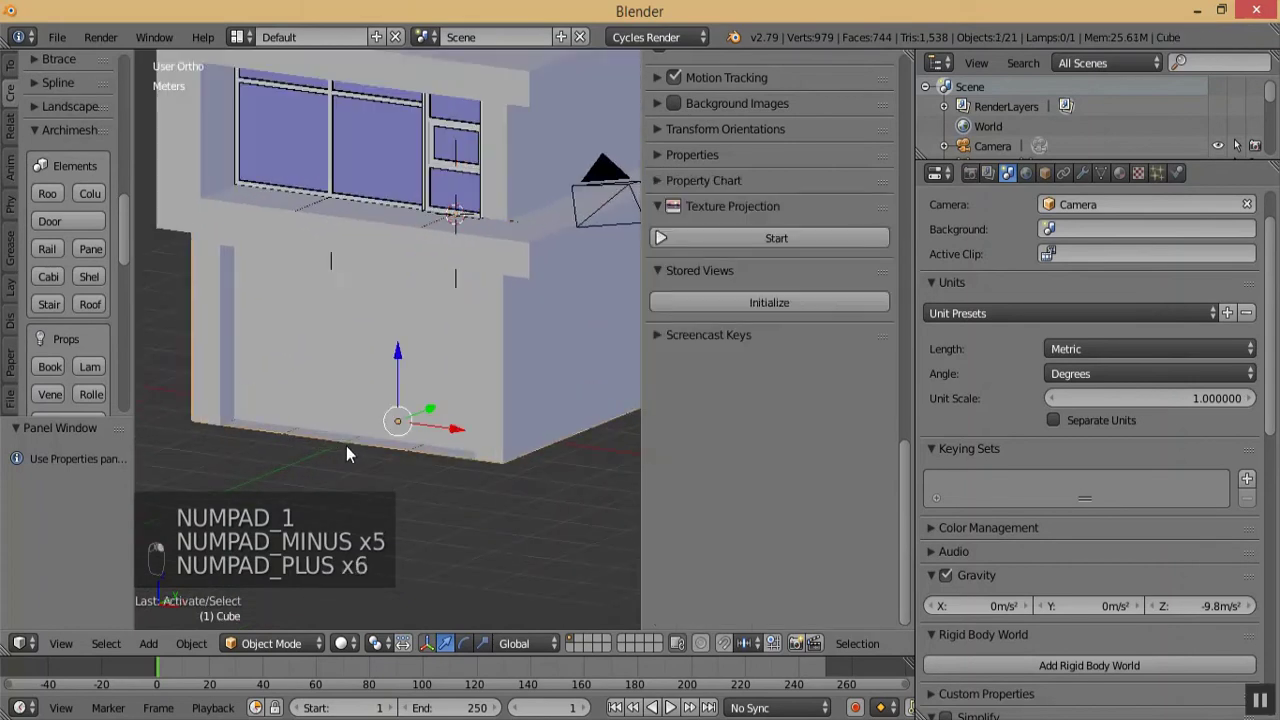
{"action": "left_click", "coordinate": [271, 643]}
{"action": "left_click", "coordinate": [289, 595]}
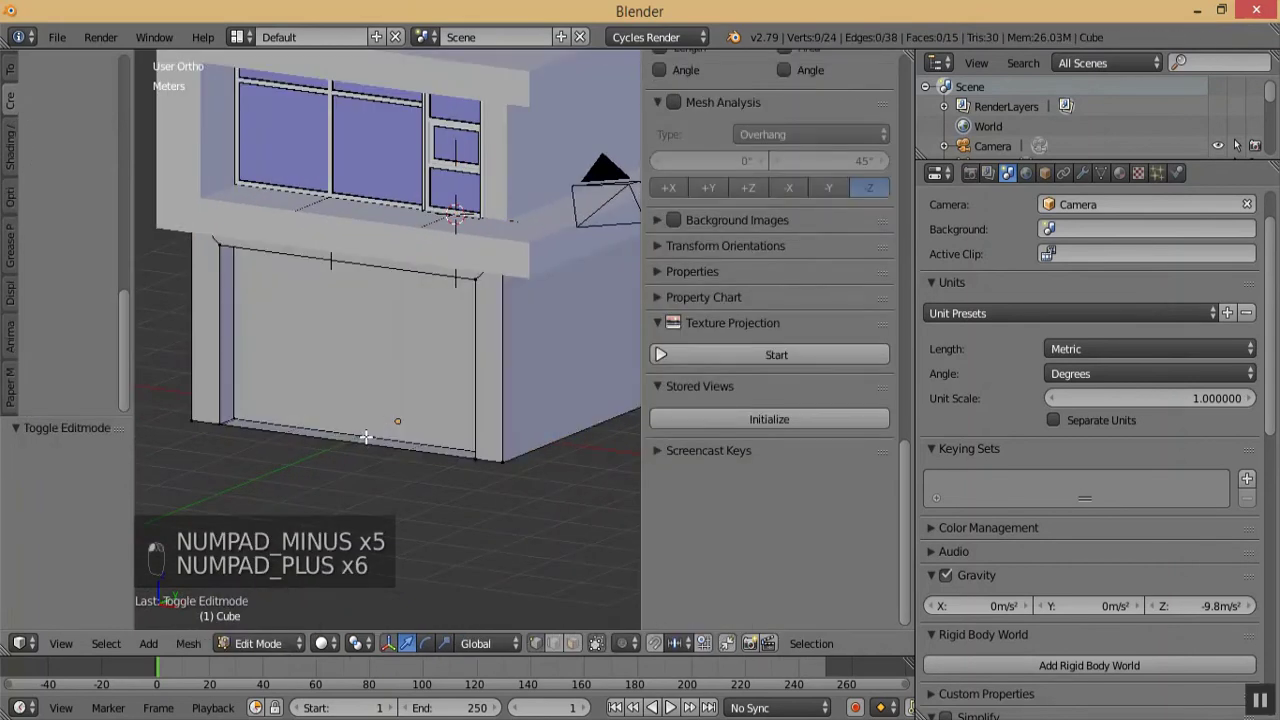
{"action": "left_click", "coordinate": [572, 643]}
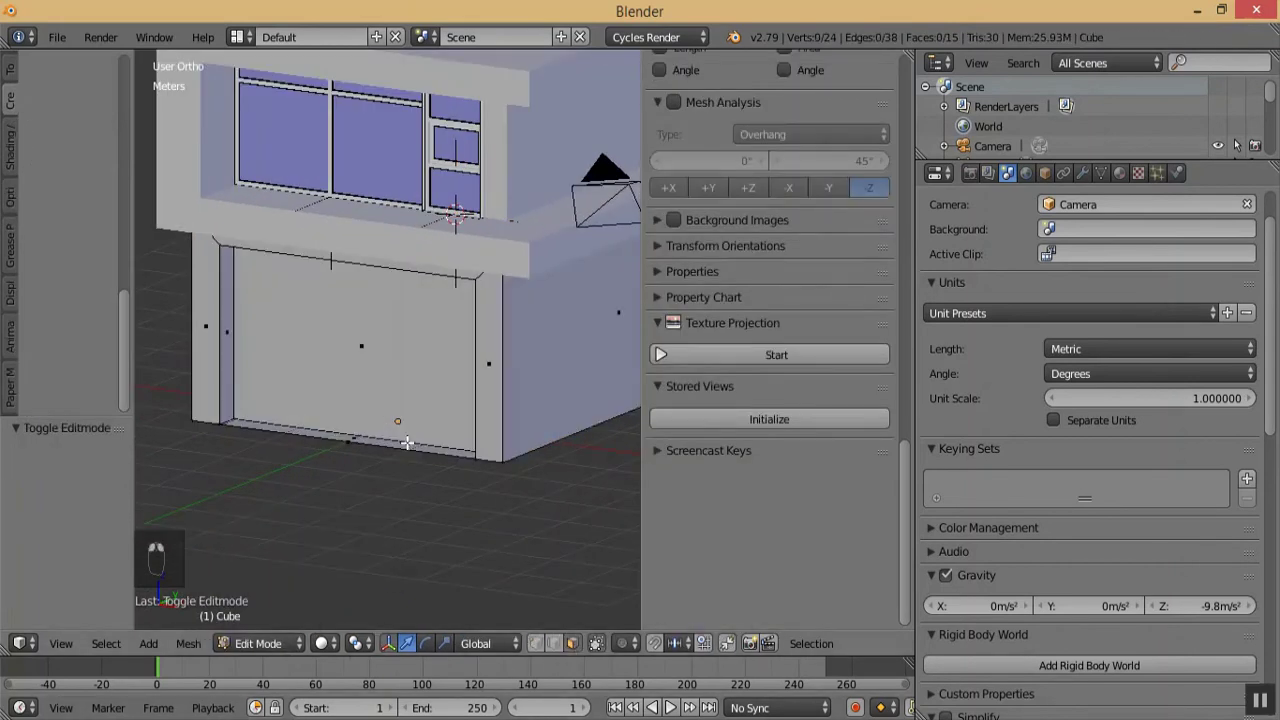
{"action": "right_click", "coordinate": [387, 445]}
{"action": "key", "text": "shift+s"}
{"action": "left_click", "coordinate": [364, 429]}
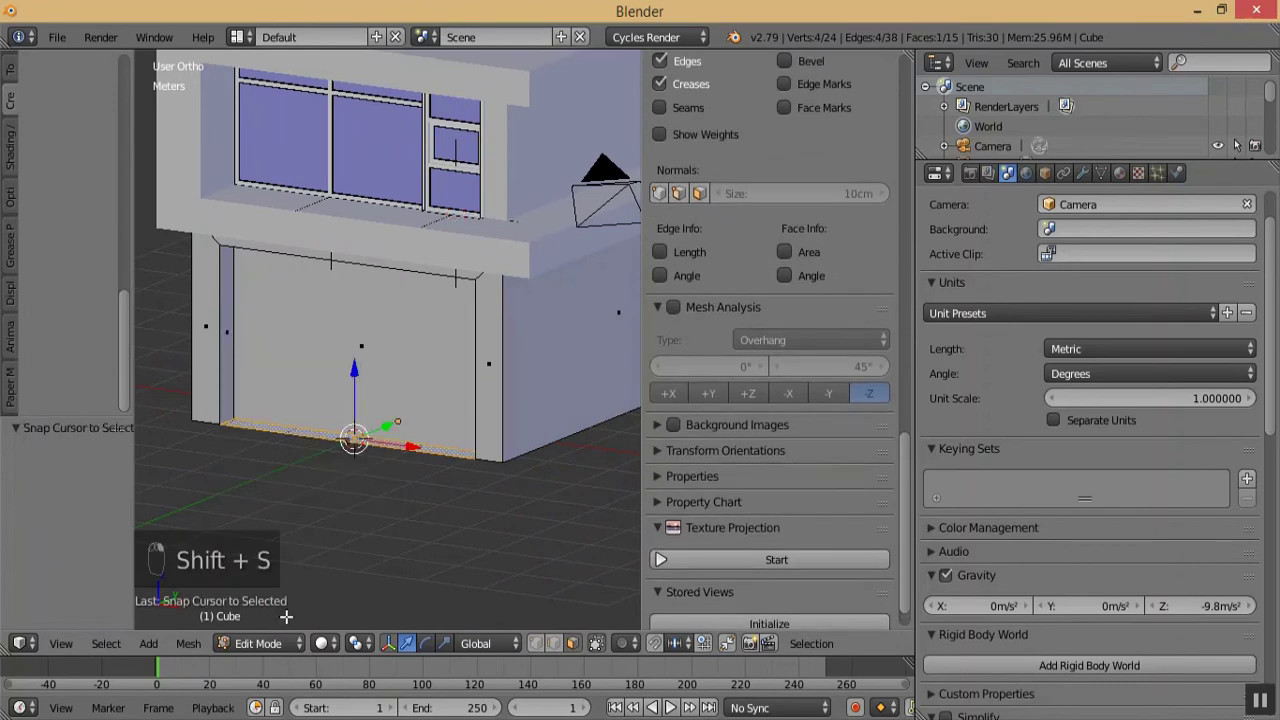
- Return to Object Mode, add an Archimesh panel window at the ground-floor recess cursor, and disable its sill
{"action": "left_click", "coordinate": [268, 643]}
{"action": "left_click", "coordinate": [279, 617]}
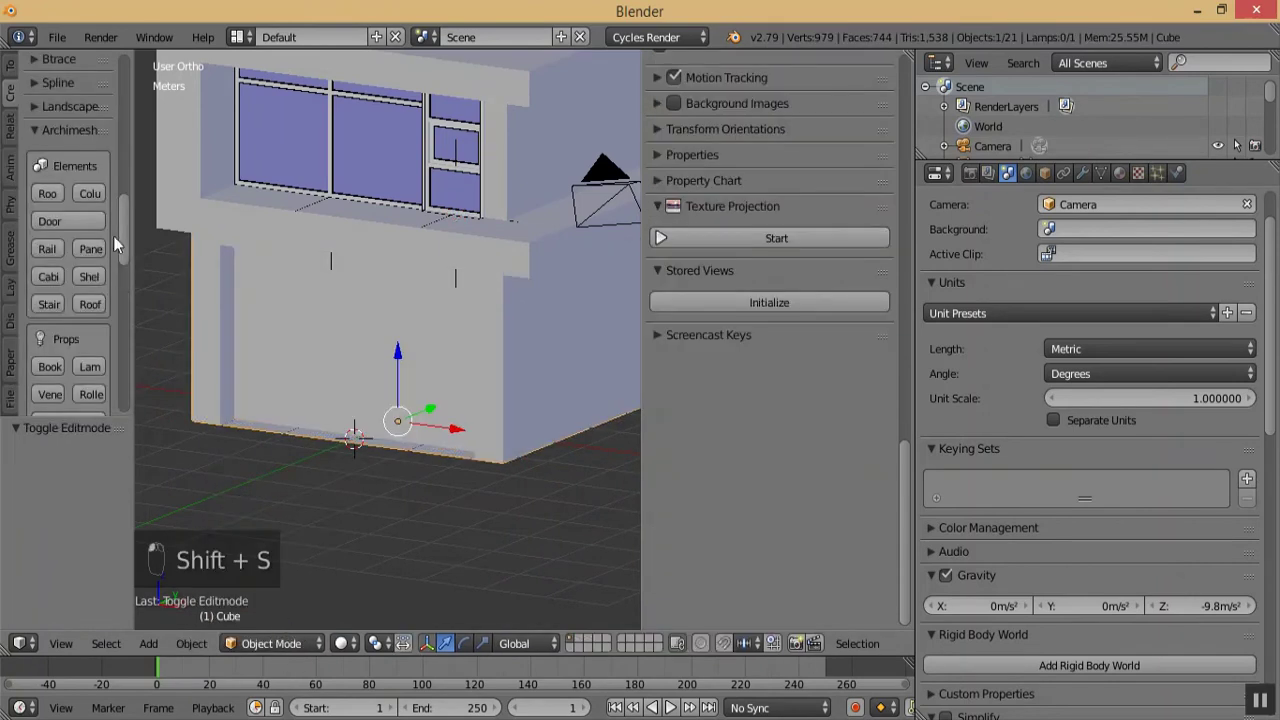
{"action": "left_click", "coordinate": [90, 250]}
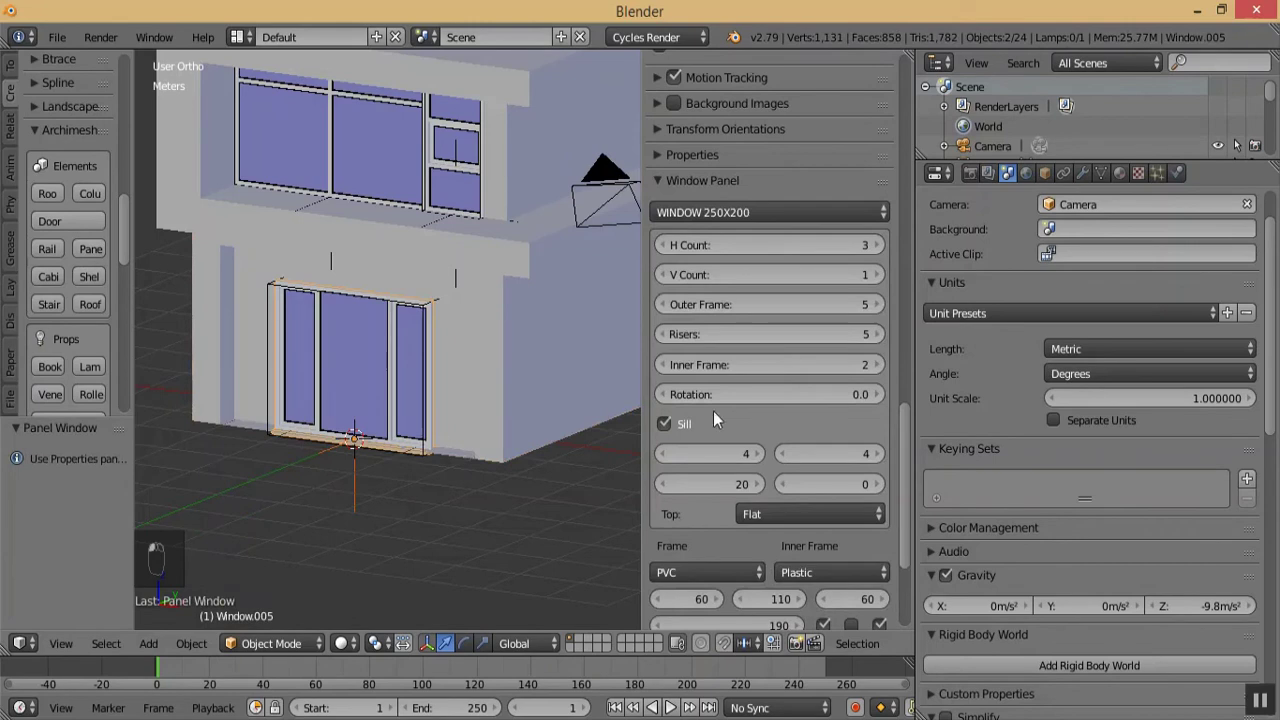
{"action": "left_click", "coordinate": [686, 425]}
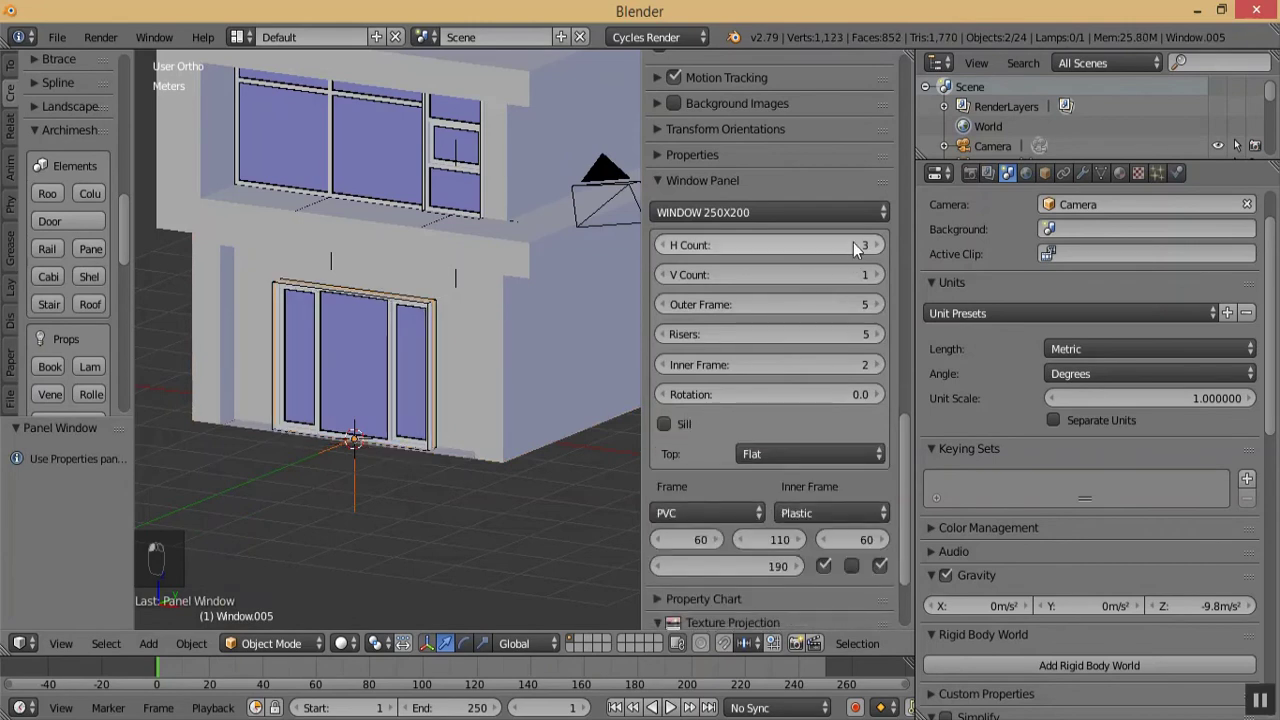
- Set the window to 8 columns and 5 rows, and clear the marked pane options in the bottom row
{"action": "left_click", "coordinate": [853, 242]}
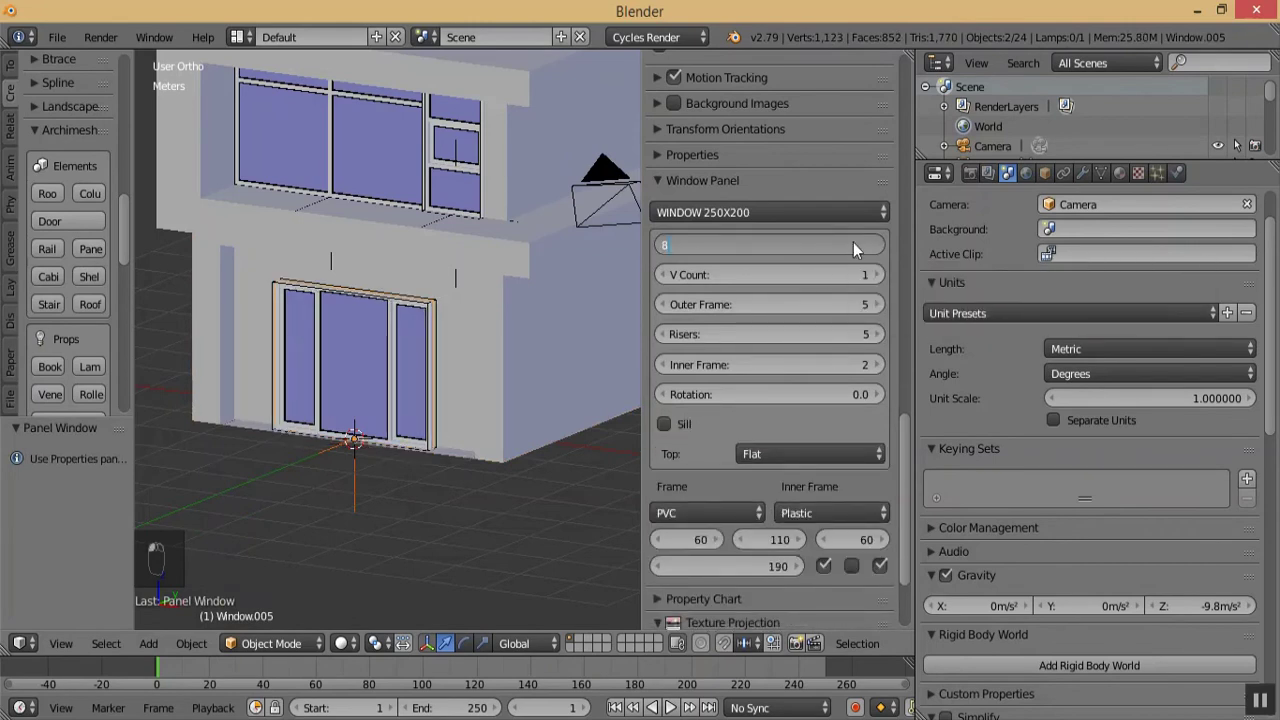
{"action": "type", "text": "8"}
{"action": "key", "text": "Return"}
{"action": "left_click", "coordinate": [844, 272]}
{"action": "type", "text": "5"}
{"action": "key", "text": "Return"}
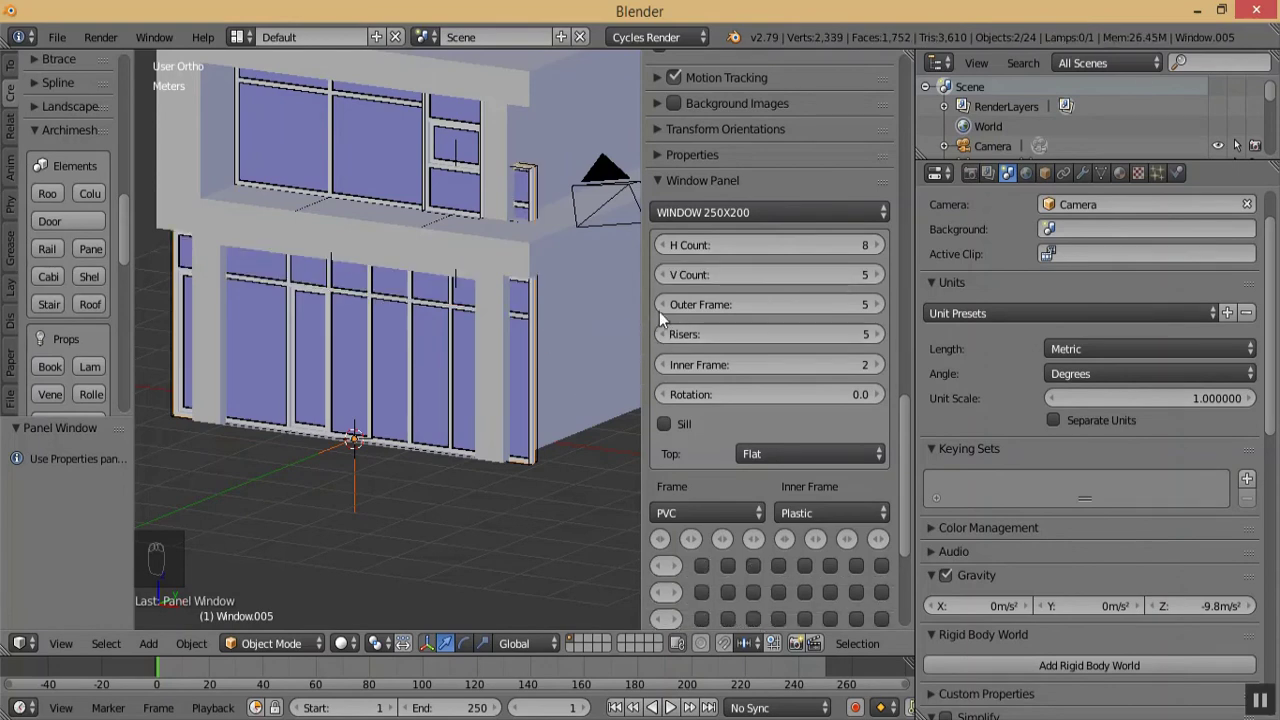
{"action": "scroll", "coordinate": [902, 490], "scroll_direction": "down", "scroll_amount": 2}
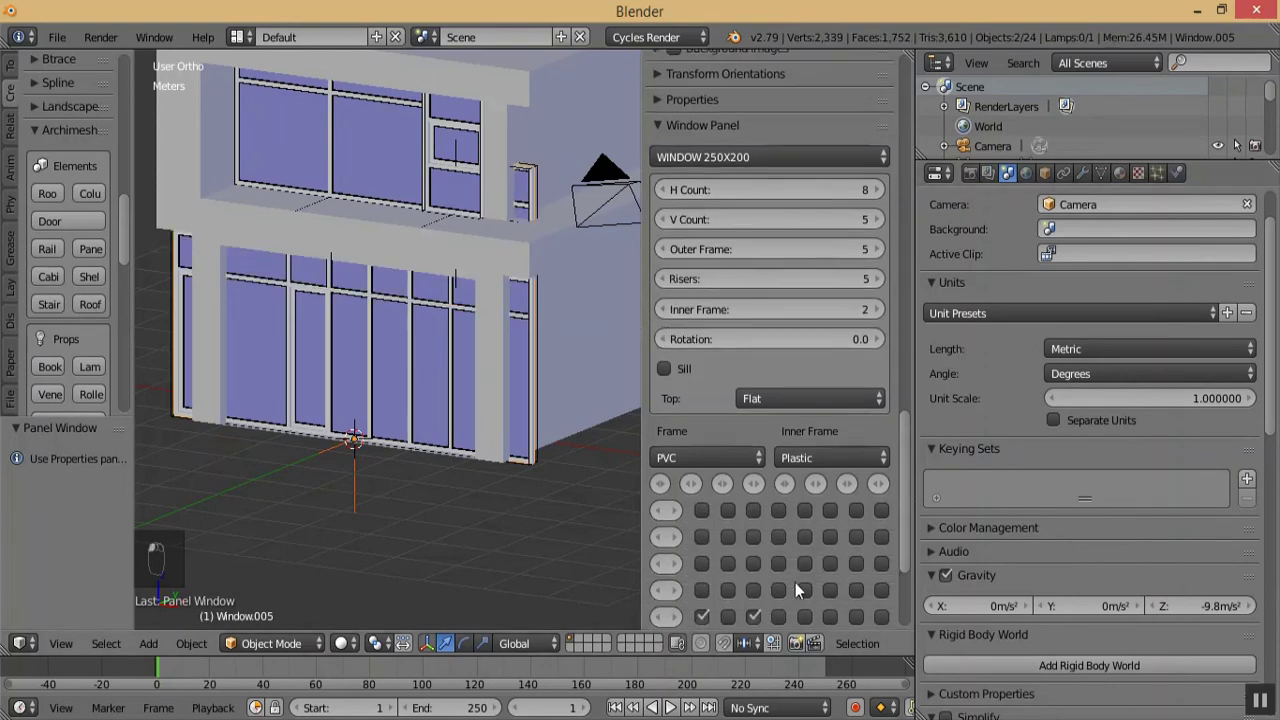
{"action": "left_click", "coordinate": [702, 585]}
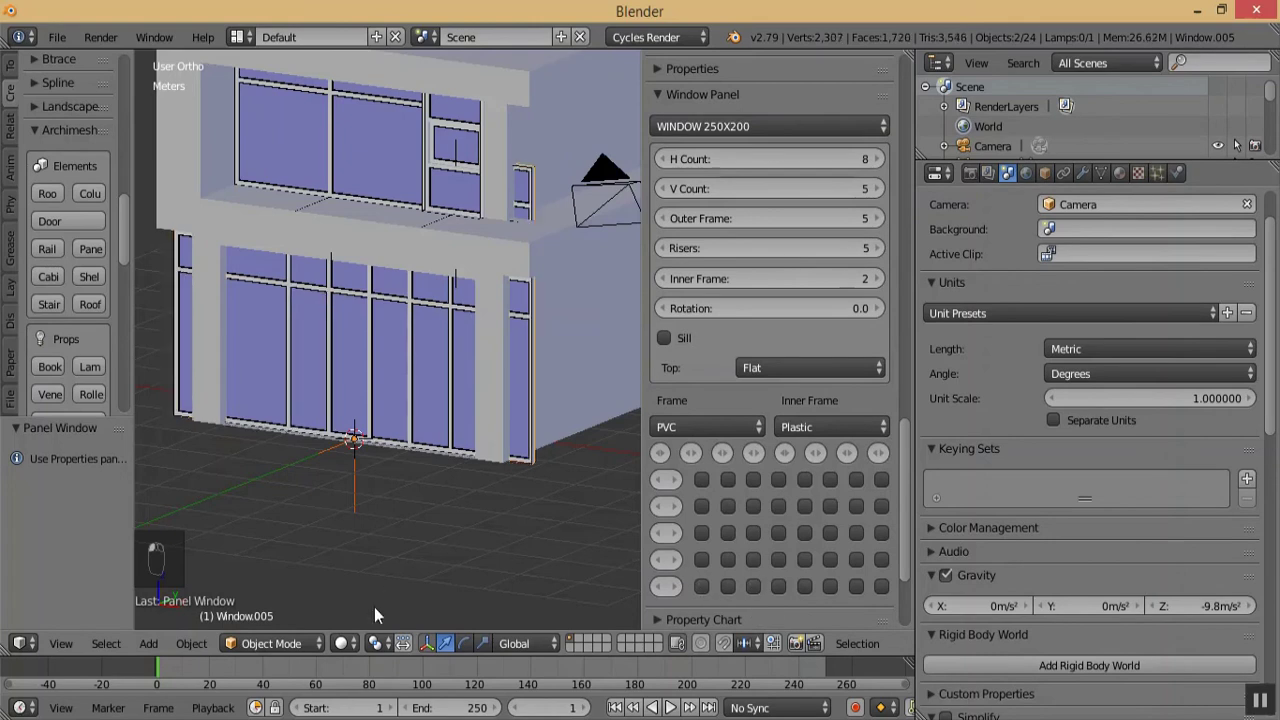
- Display the scene in Wireframe shading from the orthographic front view, framing the new window over the recess
{"action": "left_click", "coordinate": [341, 643]}
{"action": "left_click", "coordinate": [437, 597]}
{"action": "key", "text": "KP_1"}
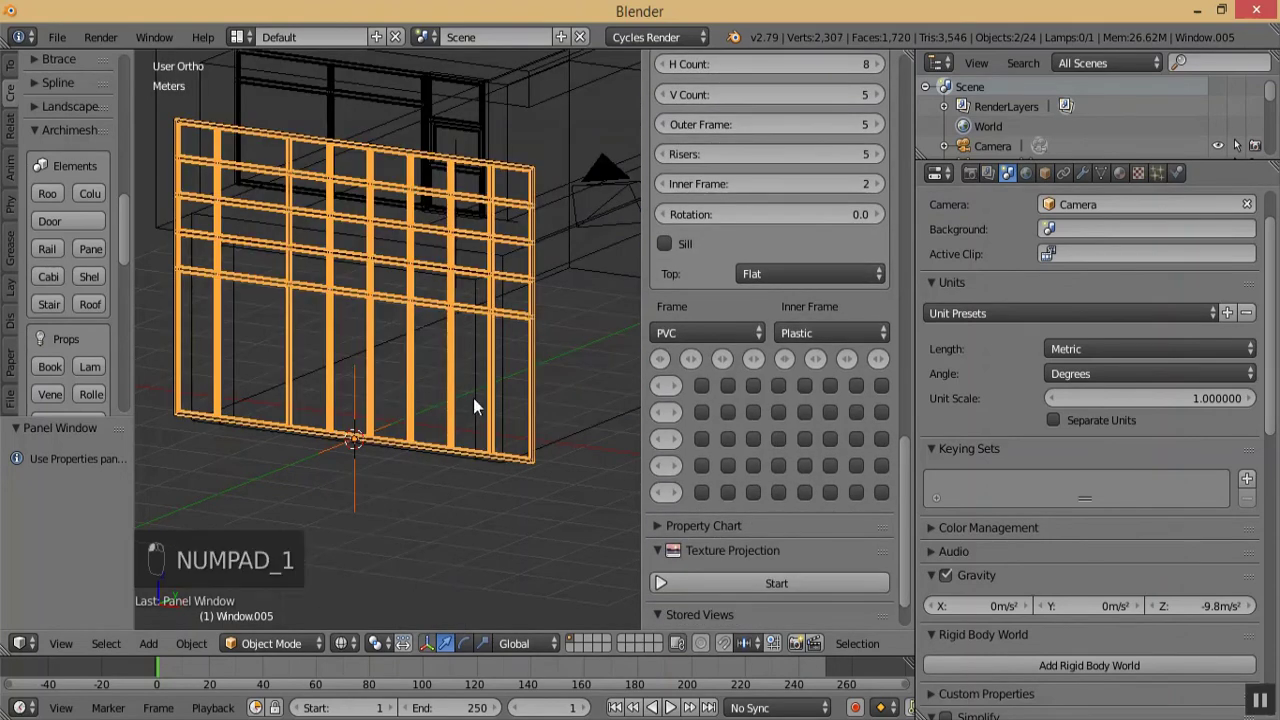
{"action": "key", "text": "KP_Subtract"}
{"action": "key", "text": "KP_Add"}
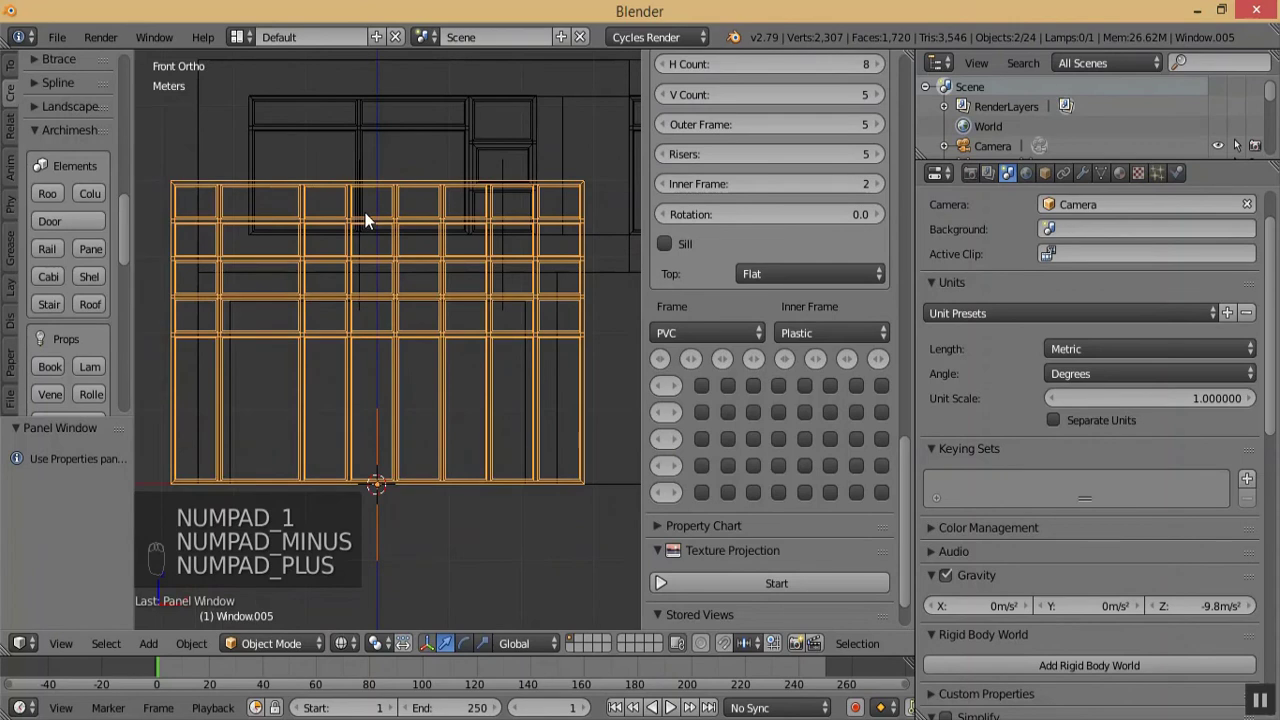
- Reduce the window's risers and outer frame thickness to 2 each
{"action": "left_click_drag", "start_coordinate": [909, 465], "coordinate": [914, 437]}
{"action": "left_click", "coordinate": [660, 248]}
{"action": "left_click", "coordinate": [660, 248]}
{"action": "left_click", "coordinate": [660, 248]}
{"action": "left_click", "coordinate": [664, 217]}
{"action": "left_click", "coordinate": [664, 217]}
{"action": "left_click", "coordinate": [665, 216]}
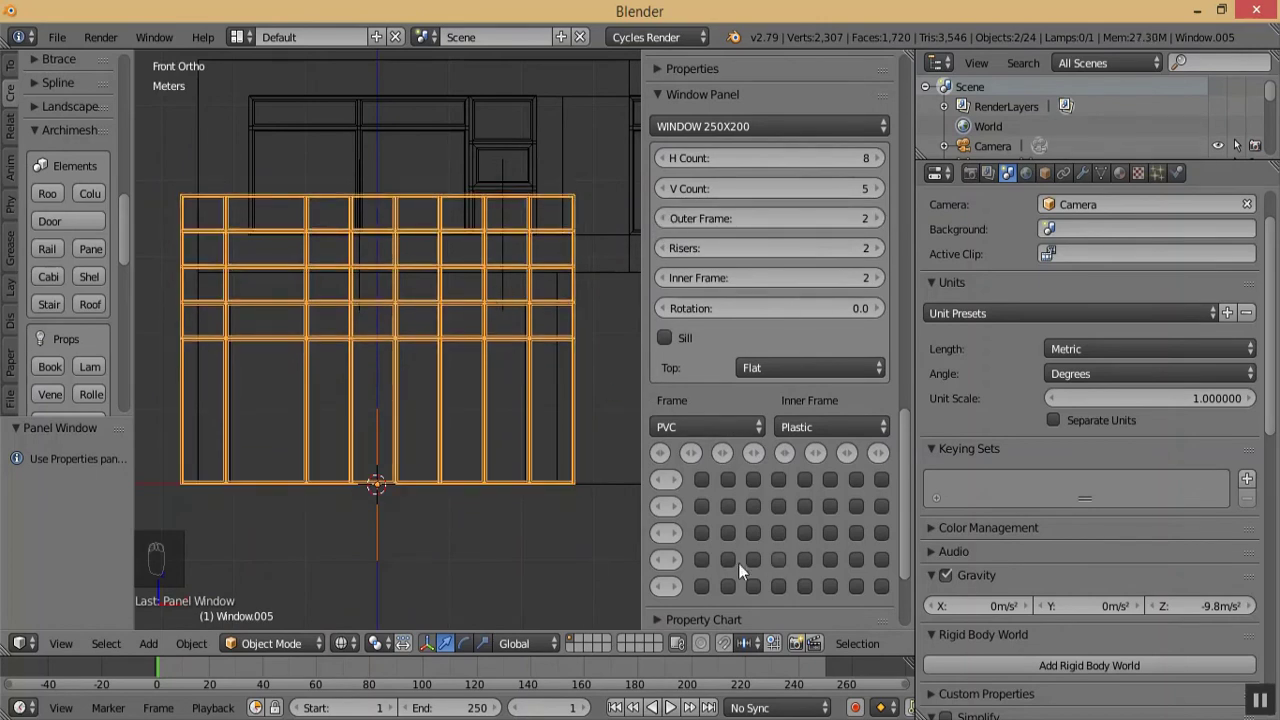
- Widen the properties region so the row values are readable, and set the bottom row's height to 45
{"action": "left_click_drag", "start_coordinate": [644, 570], "coordinate": [547, 570]}
{"action": "left_click_drag", "start_coordinate": [916, 545], "coordinate": [1100, 545]}
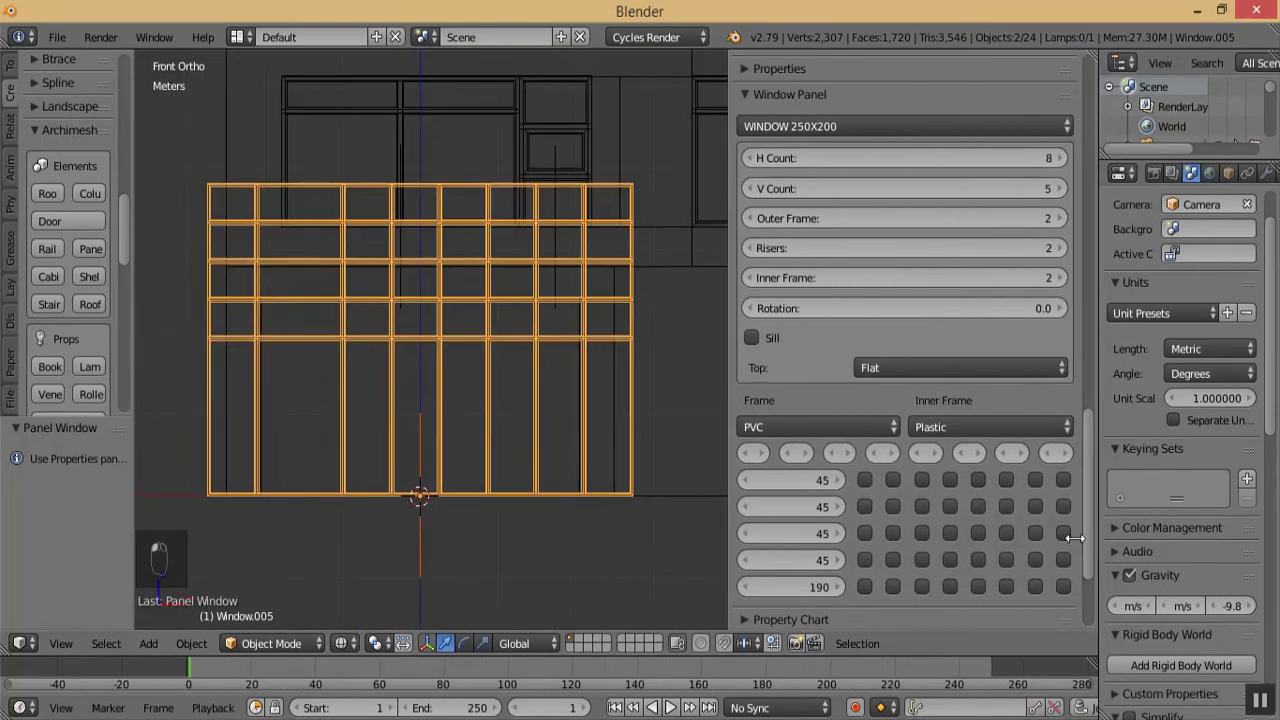
{"action": "key", "text": "KP_Add"}
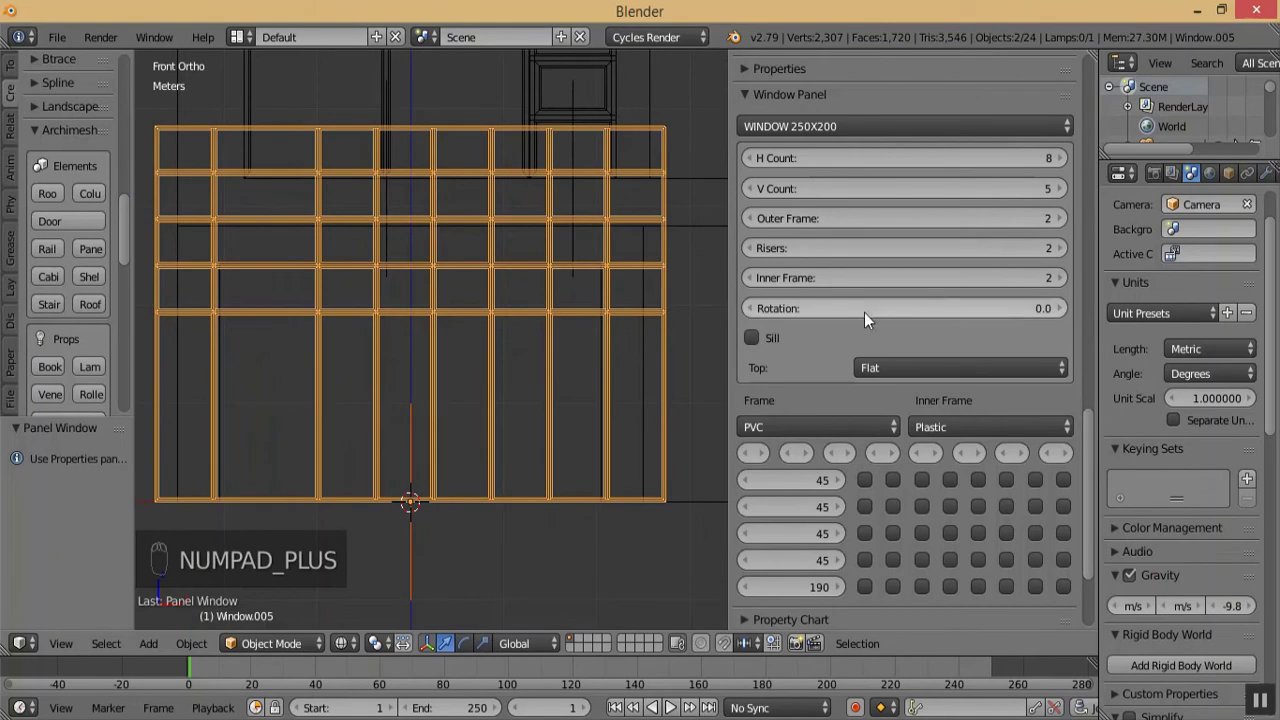
{"action": "left_click", "coordinate": [803, 588]}
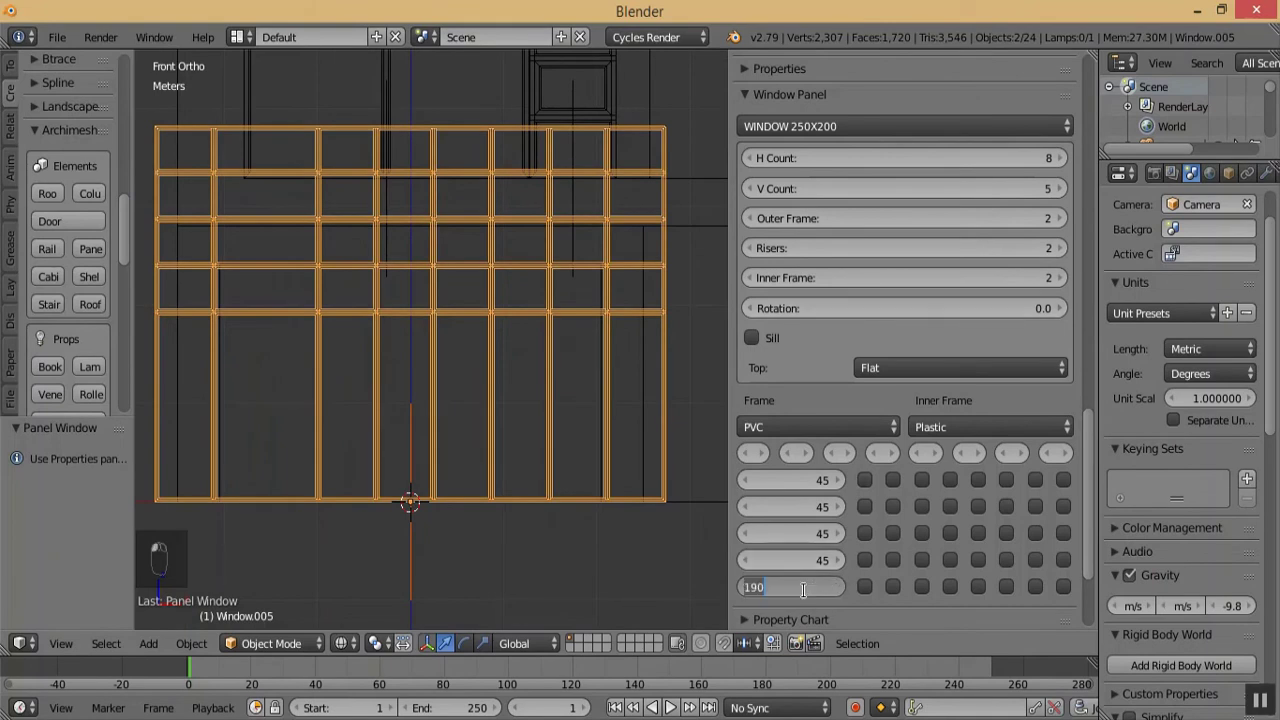
{"action": "key", "text": "Return"}
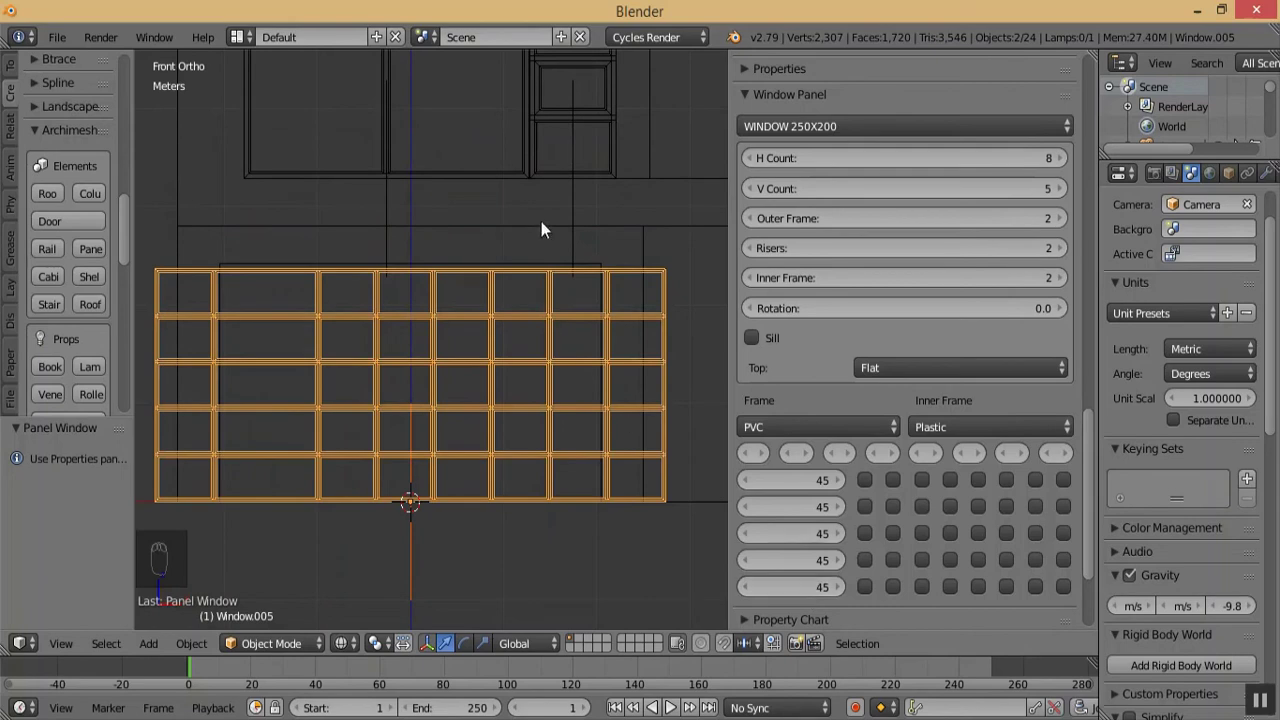
- Set the heights of the window's top four rows to 46 while checking the frame against the recess's top corner
{"action": "key", "text": "KP_Add"}
{"action": "key", "text": "KP_Add"}
{"action": "key", "text": "KP_Add"}
{"action": "key", "text": "KP_Add"}
{"action": "key", "text": "KP_Add"}
{"action": "key", "text": "KP_Add"}
{"action": "key", "text": "KP_Add"}
{"action": "key", "text": "KP_Add"}
{"action": "key", "text": "KP_Add"}
{"action": "key", "text": "KP_Add"}
{"action": "key", "text": "KP_Add"}
{"action": "key", "text": "KP_Add"}
{"action": "key", "text": "KP_Add"}
{"action": "key", "text": "KP_Add"}
{"action": "key", "text": "KP_Add"}
{"action": "key", "text": "KP_Add"}
{"action": "key", "text": "KP_Add"}
{"action": "key", "text": "KP_Add"}
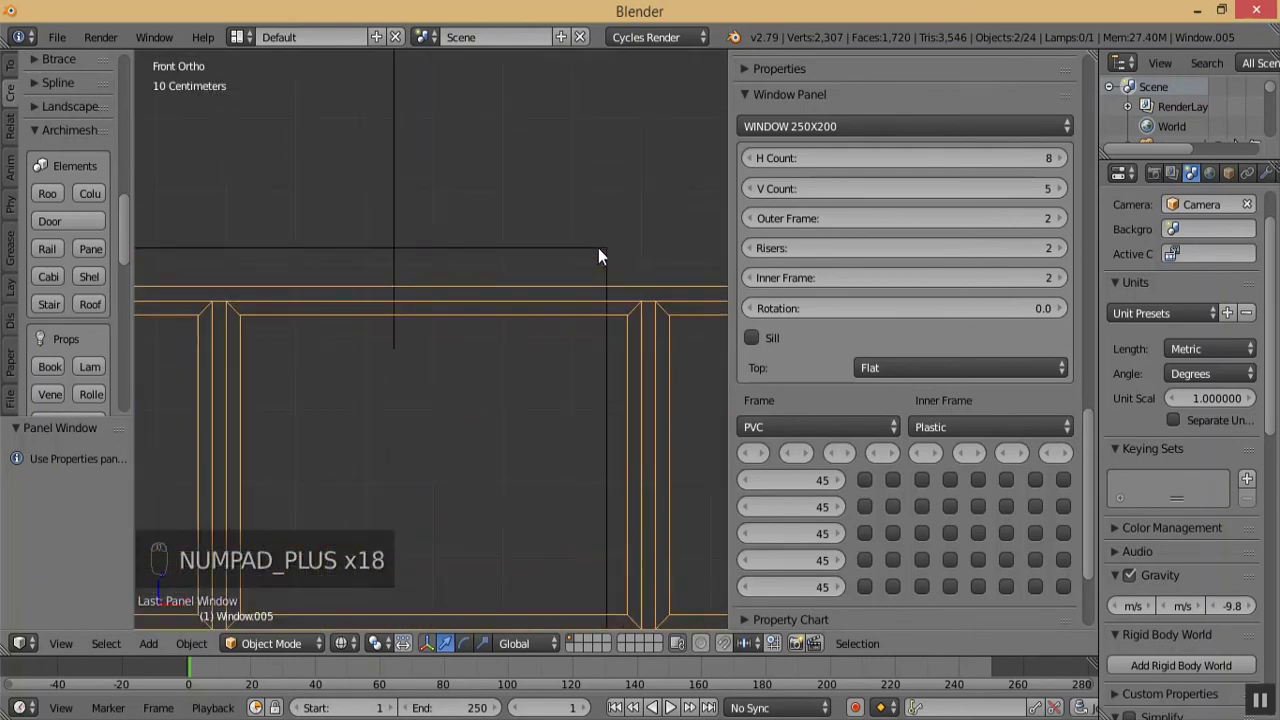
{"action": "left_click_drag", "start_coordinate": [811, 479], "coordinate": [813, 587]}
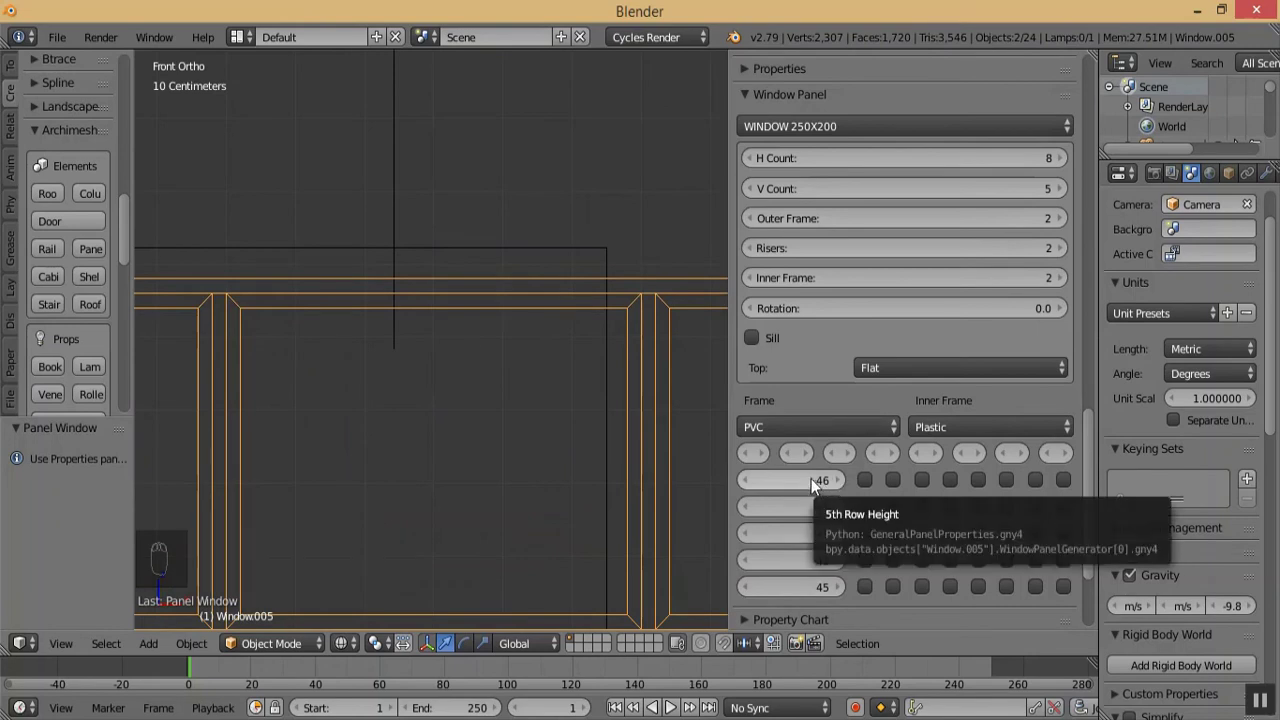
{"action": "left_click", "coordinate": [791, 477]}
{"action": "left_click", "coordinate": [806, 651]}
{"action": "left_click_drag", "start_coordinate": [798, 482], "coordinate": [800, 535]}
{"action": "key", "text": "Return"}
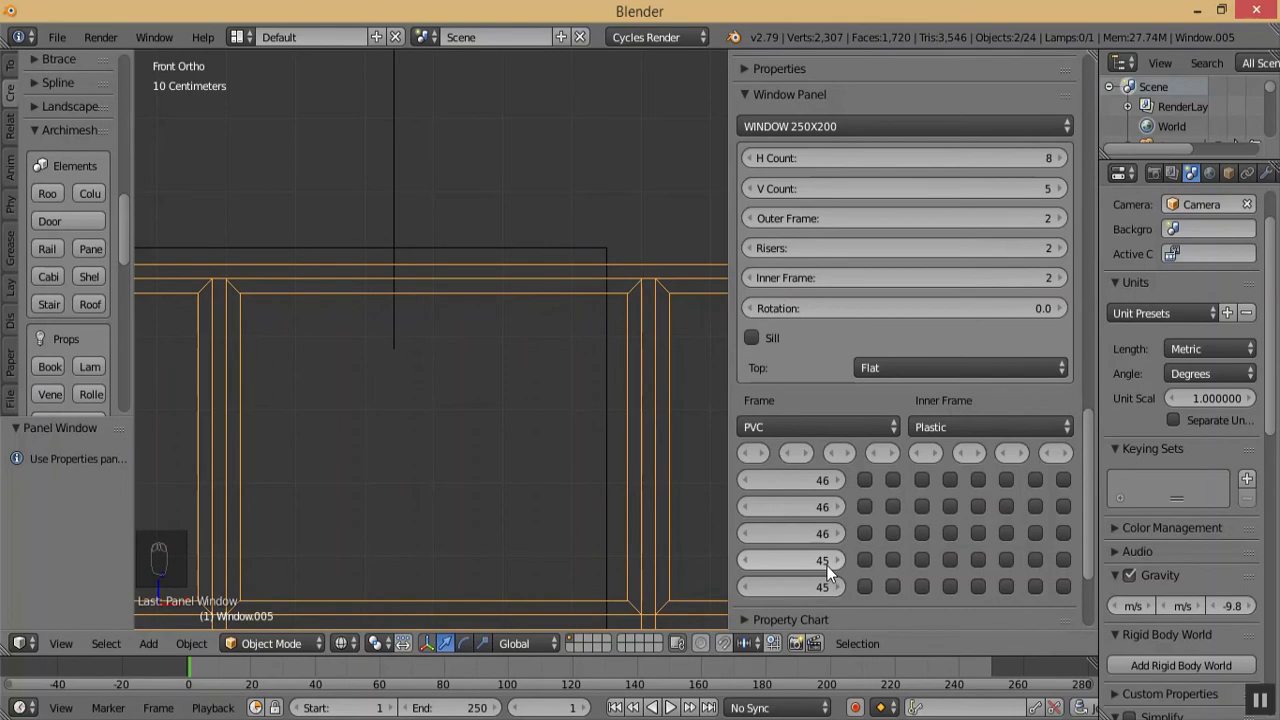
{"action": "left_click_drag", "start_coordinate": [810, 484], "coordinate": [814, 560]}
{"action": "key", "text": "Return"}
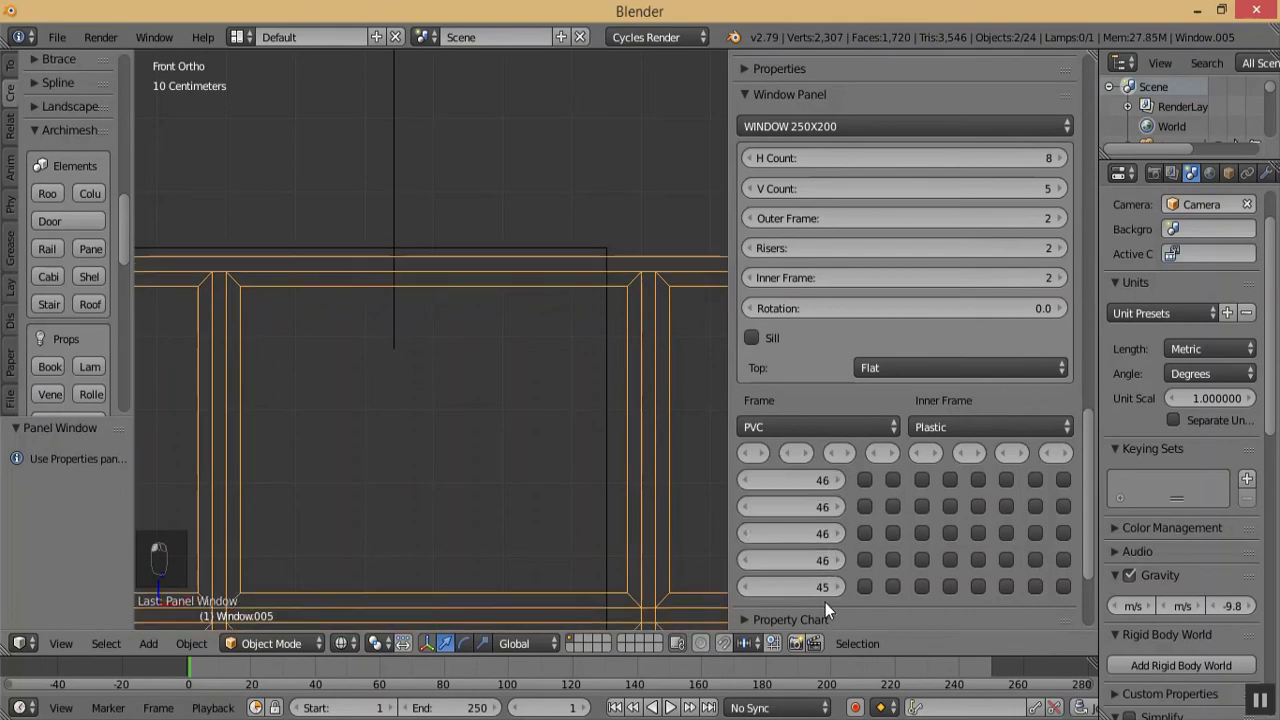
- Set the bottom row's height to 46 and the middle row's height to 47 to reach the recess's top edge
{"action": "key", "text": "4"}
{"action": "key", "text": "7"}
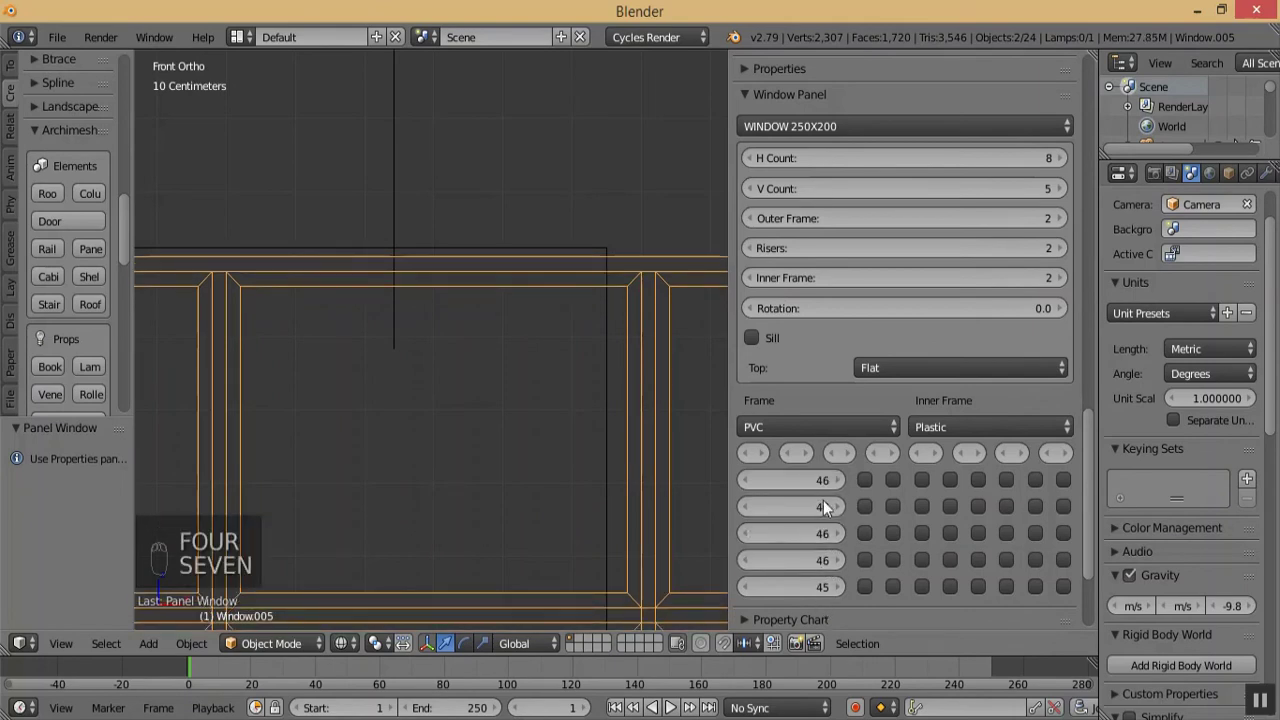
{"action": "left_click", "coordinate": [843, 584]}
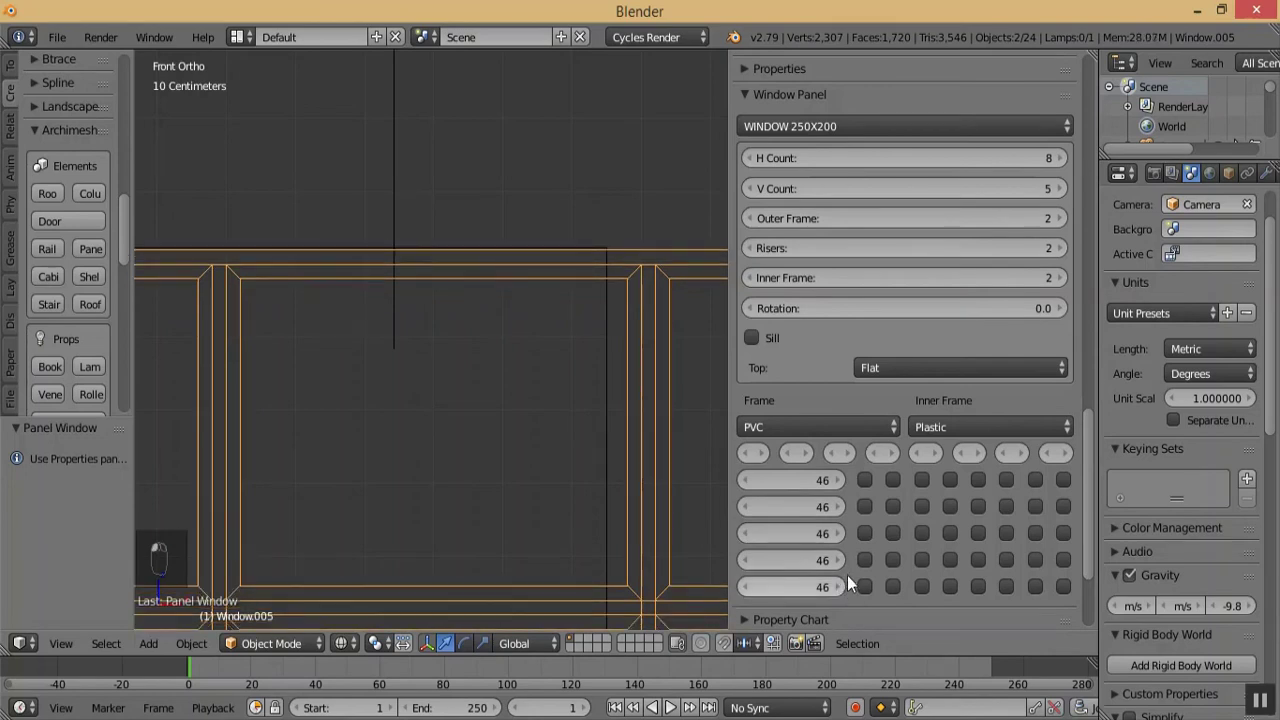
{"action": "left_click", "coordinate": [839, 538]}
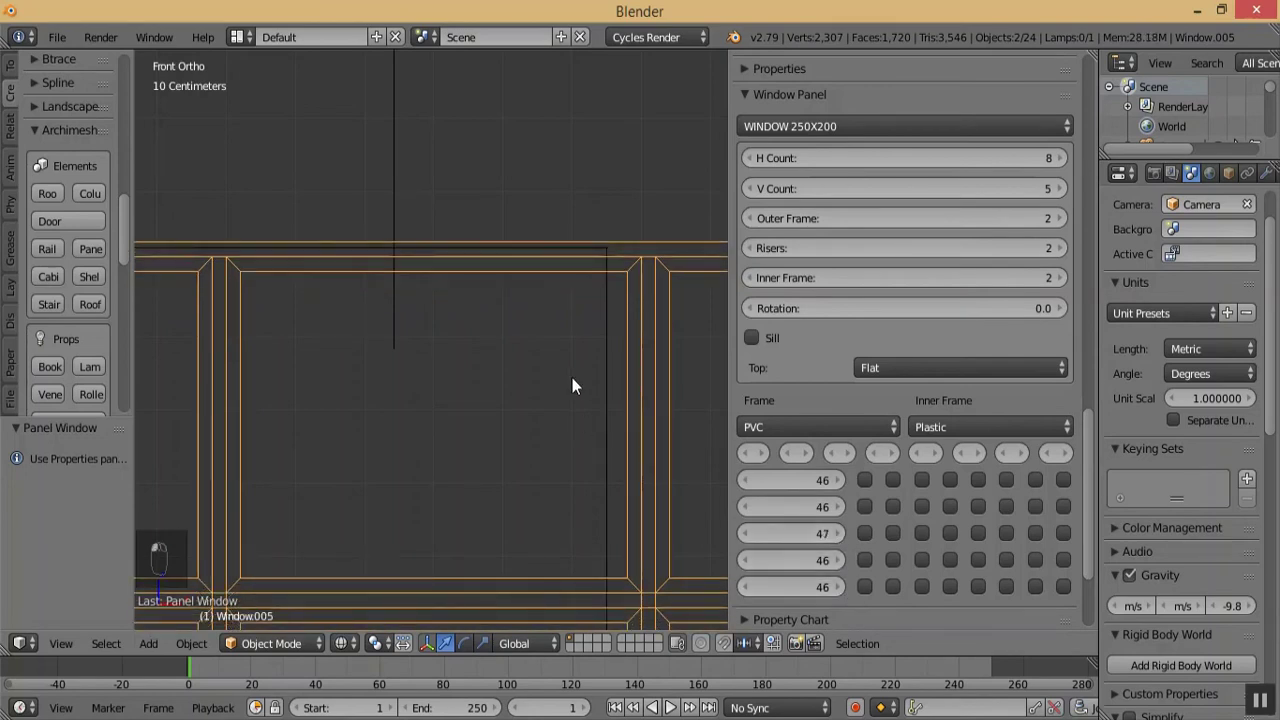
- Widen the properties region to reveal the column values and set the second column's width to 60
{"action": "key", "text": "KP_Subtract"}
{"action": "key", "text": "KP_Subtract"}
{"action": "key", "text": "KP_Subtract"}
{"action": "key", "text": "KP_Subtract"}
{"action": "key", "text": "KP_Subtract"}
{"action": "key", "text": "KP_Subtract"}
{"action": "key", "text": "KP_Subtract"}
{"action": "key", "text": "KP_Subtract"}
{"action": "key", "text": "KP_Subtract"}
{"action": "key", "text": "KP_Subtract"}
{"action": "key", "text": "KP_Subtract"}
{"action": "key", "text": "KP_Subtract"}
{"action": "key", "text": "KP_Subtract"}
{"action": "key", "text": "KP_Subtract"}
{"action": "key", "text": "KP_Subtract"}
{"action": "key", "text": "KP_Subtract"}
{"action": "key", "text": "KP_Subtract"}
{"action": "key", "text": "KP_Subtract"}
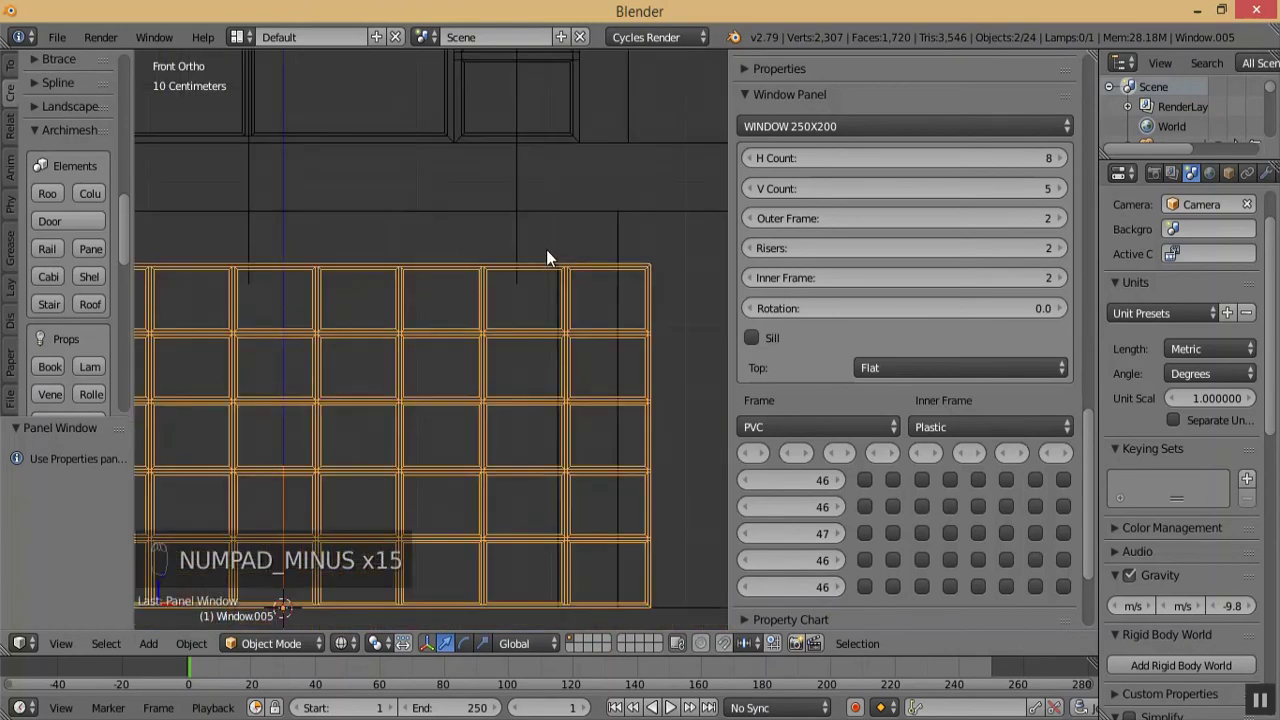
{"action": "key", "text": "KP_Subtract"}
{"action": "key", "text": "KP_Subtract"}
{"action": "key", "text": "KP_Subtract"}
{"action": "key", "text": "KP_Add"}
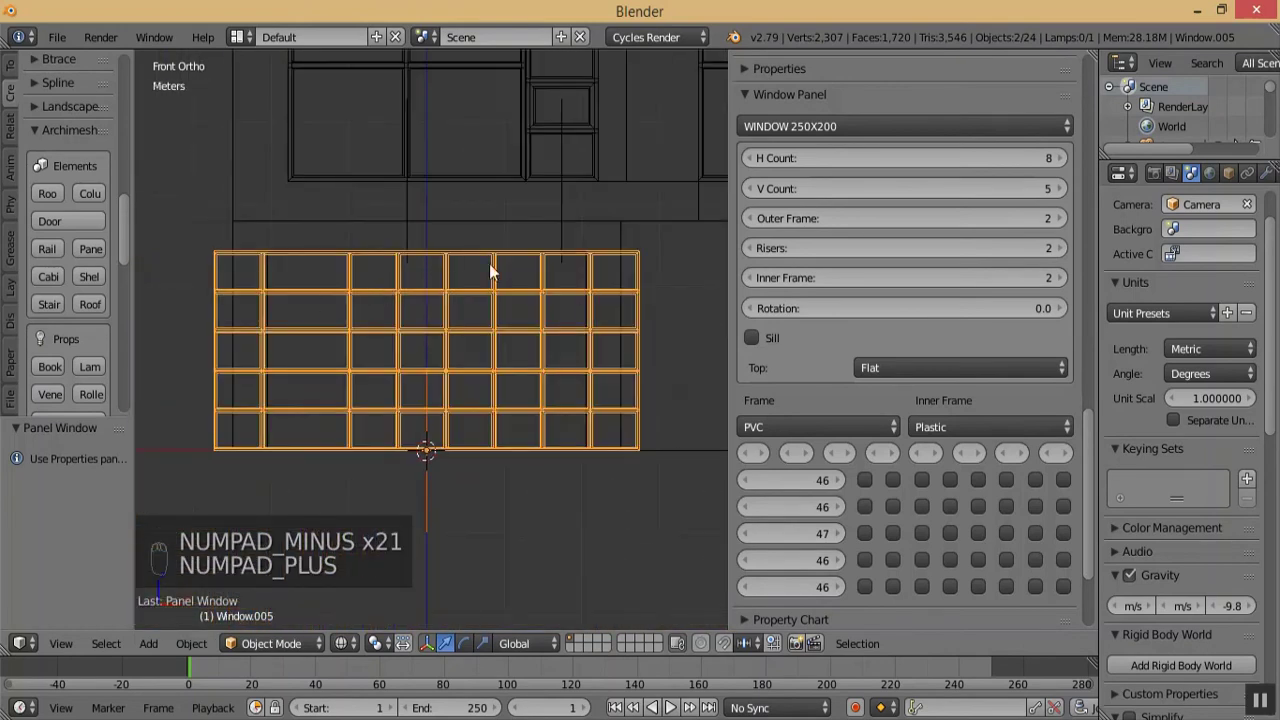
{"action": "left_click_drag", "start_coordinate": [729, 484], "coordinate": [591, 486]}
{"action": "left_click", "coordinate": [694, 456]}
{"action": "type", "text": "60"}
{"action": "key", "text": "Return"}
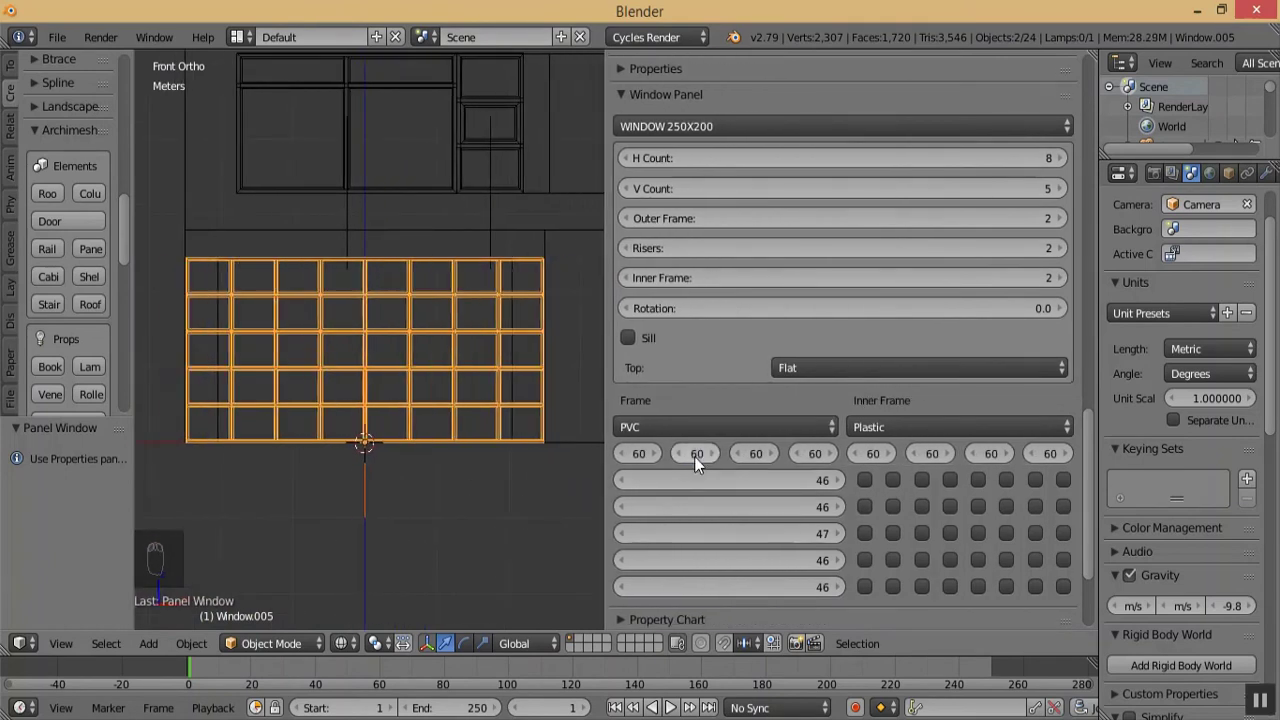
- Set the width of all eight window columns to 50
{"action": "left_click", "coordinate": [632, 453]}
{"action": "type", "text": "50"}
{"action": "key", "text": "Tab"}
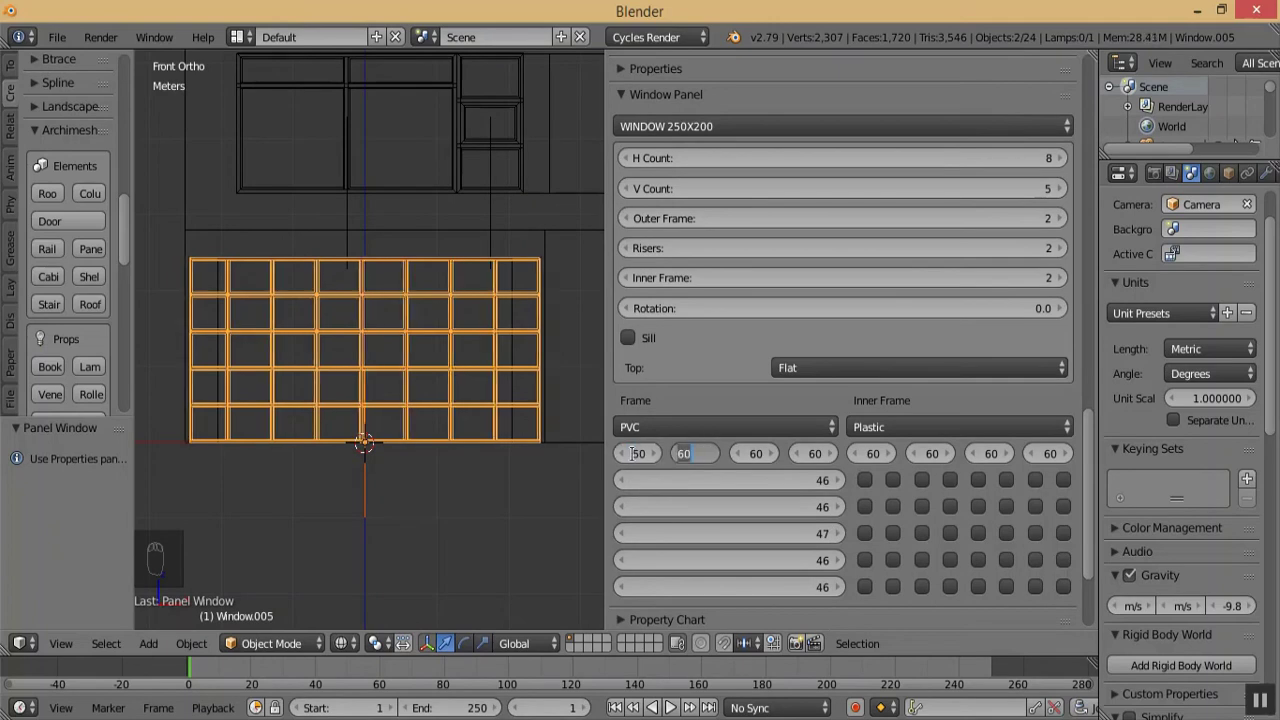
{"action": "key", "text": "Tab"}
{"action": "type", "text": "50"}
{"action": "key", "text": "Tab"}
{"action": "type", "text": "50"}
{"action": "key", "text": "Tab"}
{"action": "type", "text": "50"}
{"action": "key", "text": "Tab"}
{"action": "type", "text": "5"}
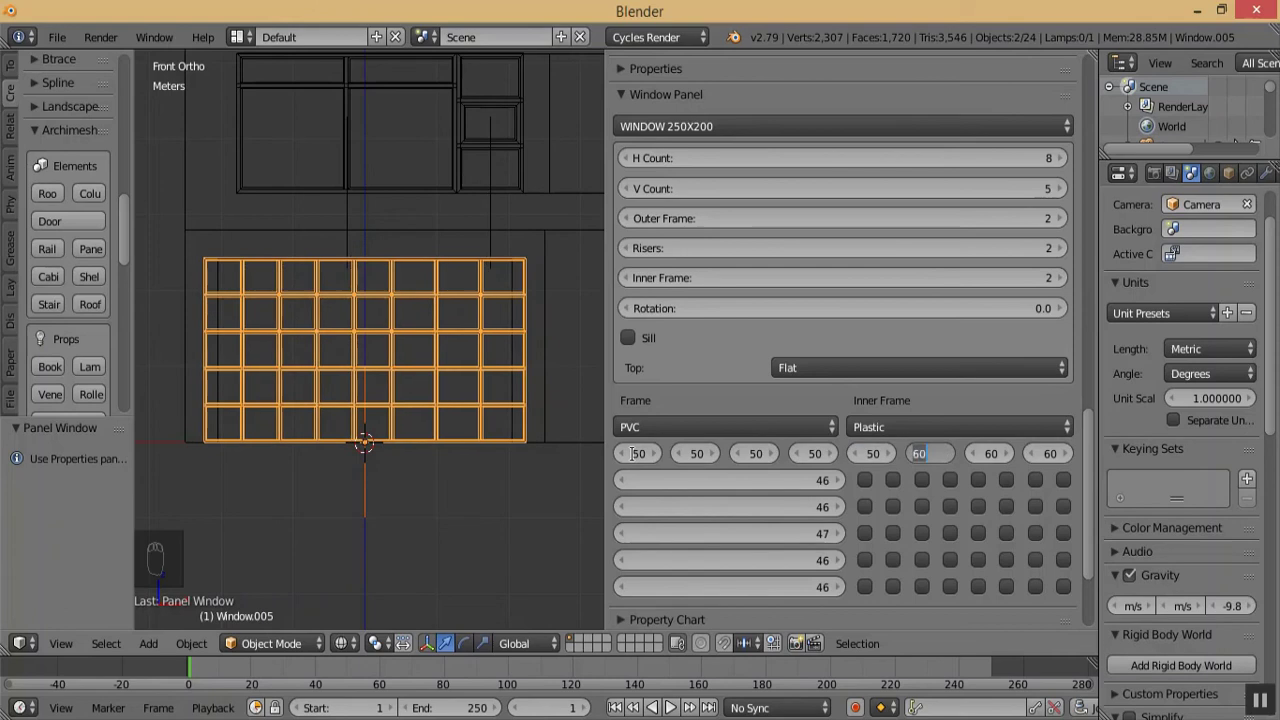
{"action": "type", "text": "0"}
{"action": "key", "text": "Tab"}
{"action": "type", "text": "5"}
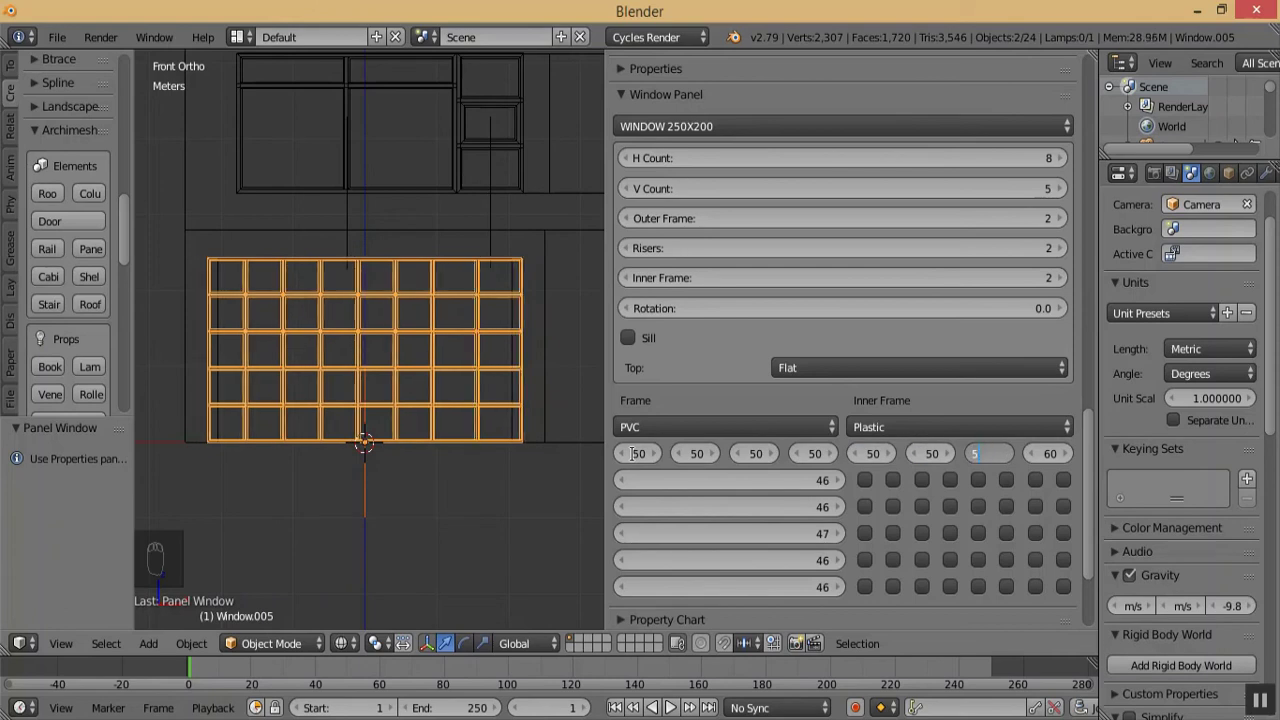
{"action": "key", "text": "Tab"}
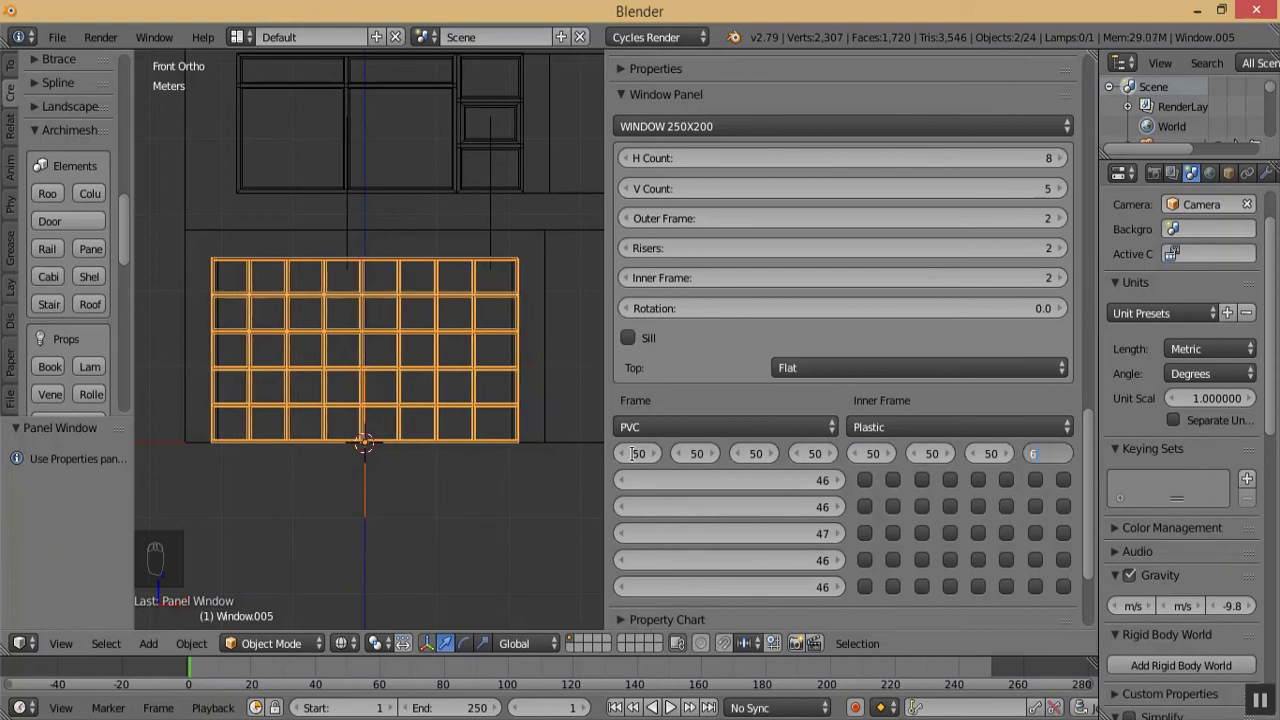
{"action": "type", "text": "50"}
{"action": "key", "text": "Return"}
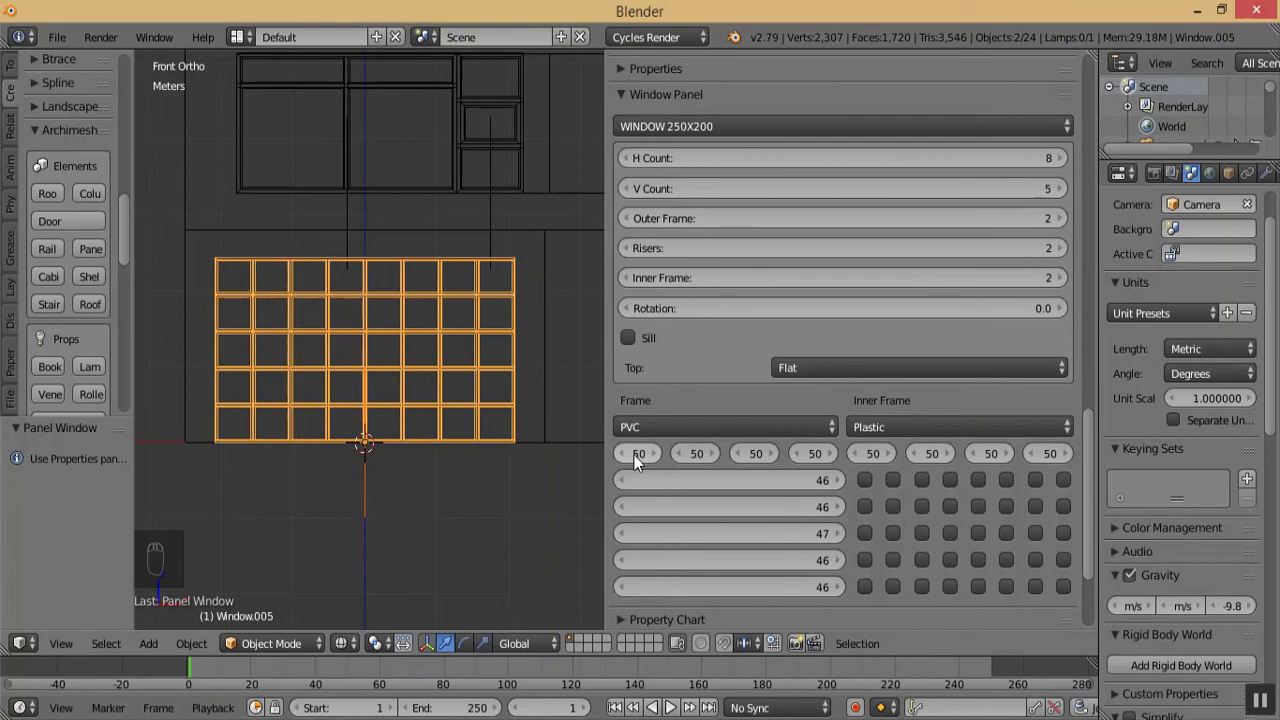
- Reduce all eight column widths to 49 so the frame's outer edge meets the recess's side edge
{"action": "key", "text": "KP_Add"}
{"action": "key", "text": "KP_Add"}
{"action": "key", "text": "KP_Add"}
{"action": "key", "text": "KP_Add"}
{"action": "key", "text": "KP_Add"}
{"action": "key", "text": "KP_Add"}
{"action": "key", "text": "KP_Add"}
{"action": "key", "text": "KP_Add"}
{"action": "key", "text": "KP_Add"}
{"action": "key", "text": "KP_Add"}
{"action": "key", "text": "KP_Add"}
{"action": "key", "text": "KP_Add"}
{"action": "key", "text": "KP_Add"}
{"action": "key", "text": "KP_Add"}
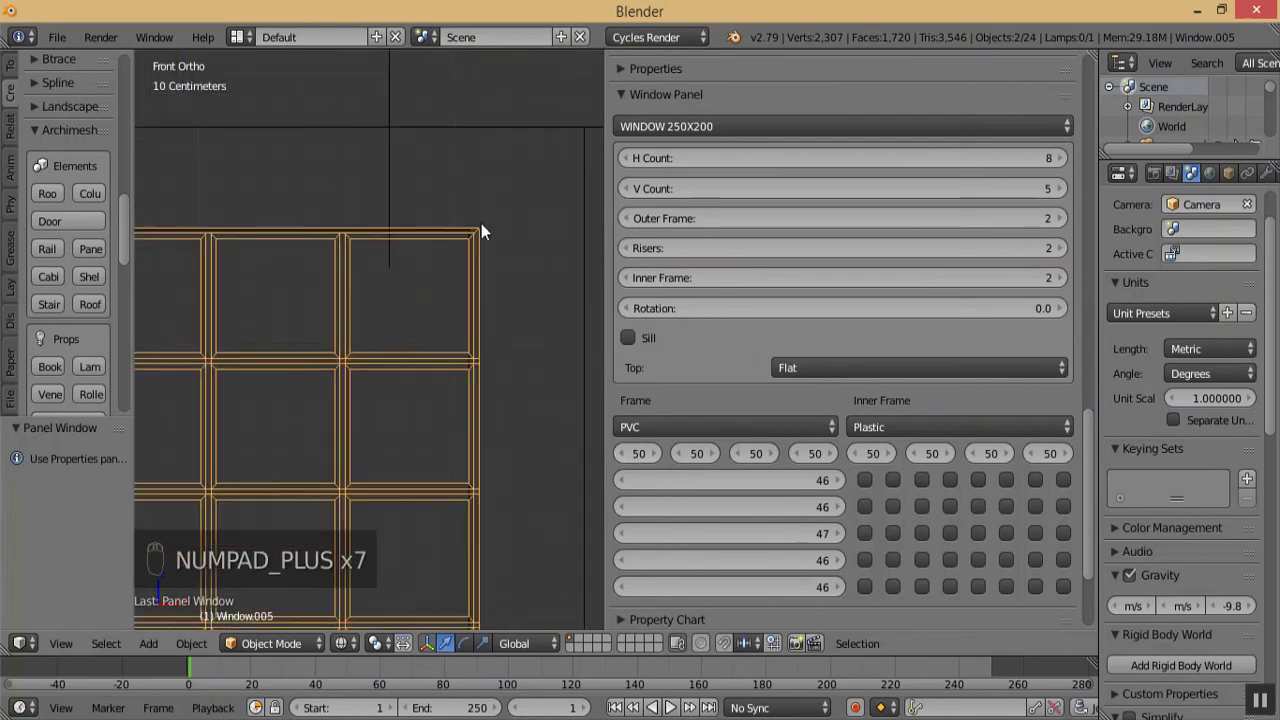
{"action": "key", "text": "KP_Add"}
{"action": "key", "text": "KP_Add"}
{"action": "key", "text": "KP_Add"}
{"action": "key", "text": "KP_Add"}
{"action": "key", "text": "KP_Add"}
{"action": "key", "text": "KP_Add"}
{"action": "key", "text": "KP_Add"}
{"action": "key", "text": "KP_Add"}
{"action": "key", "text": "KP_Add"}
{"action": "key", "text": "KP_Add"}
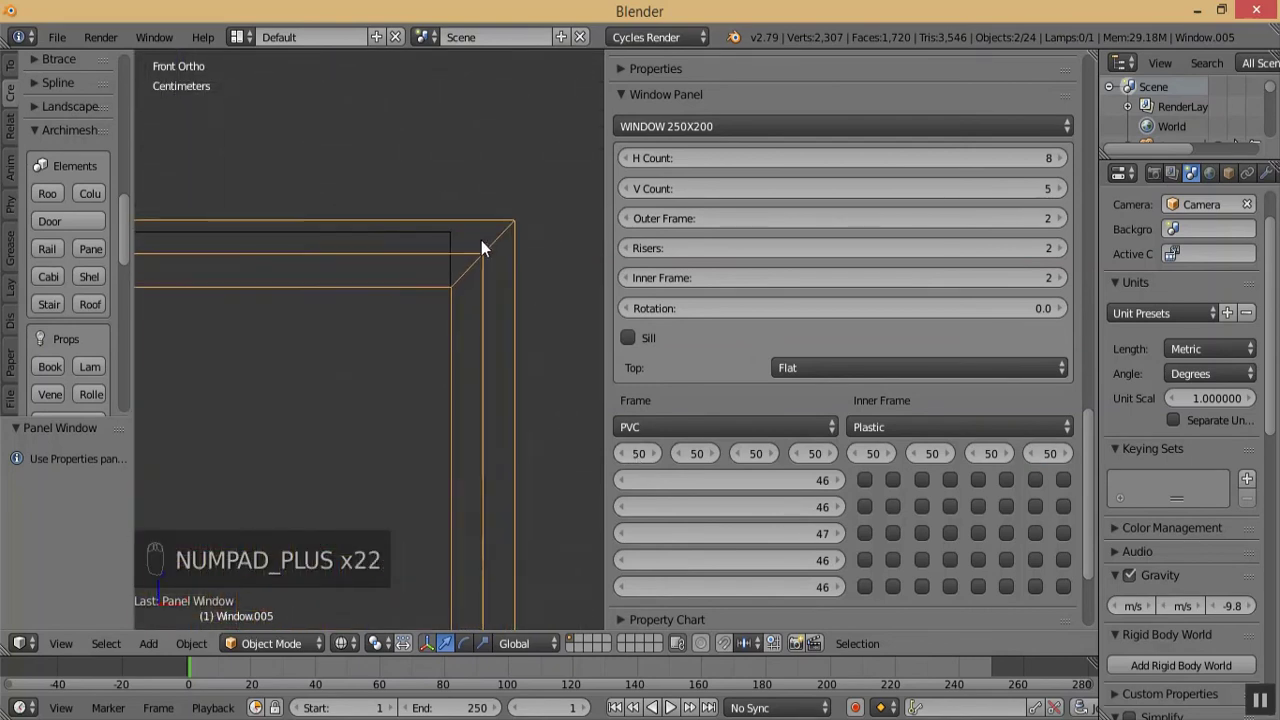
{"action": "left_click", "coordinate": [620, 452]}
{"action": "left_click", "coordinate": [679, 453]}
{"action": "left_click", "coordinate": [737, 453]}
{"action": "left_click", "coordinate": [796, 455]}
{"action": "left_click", "coordinate": [856, 453]}
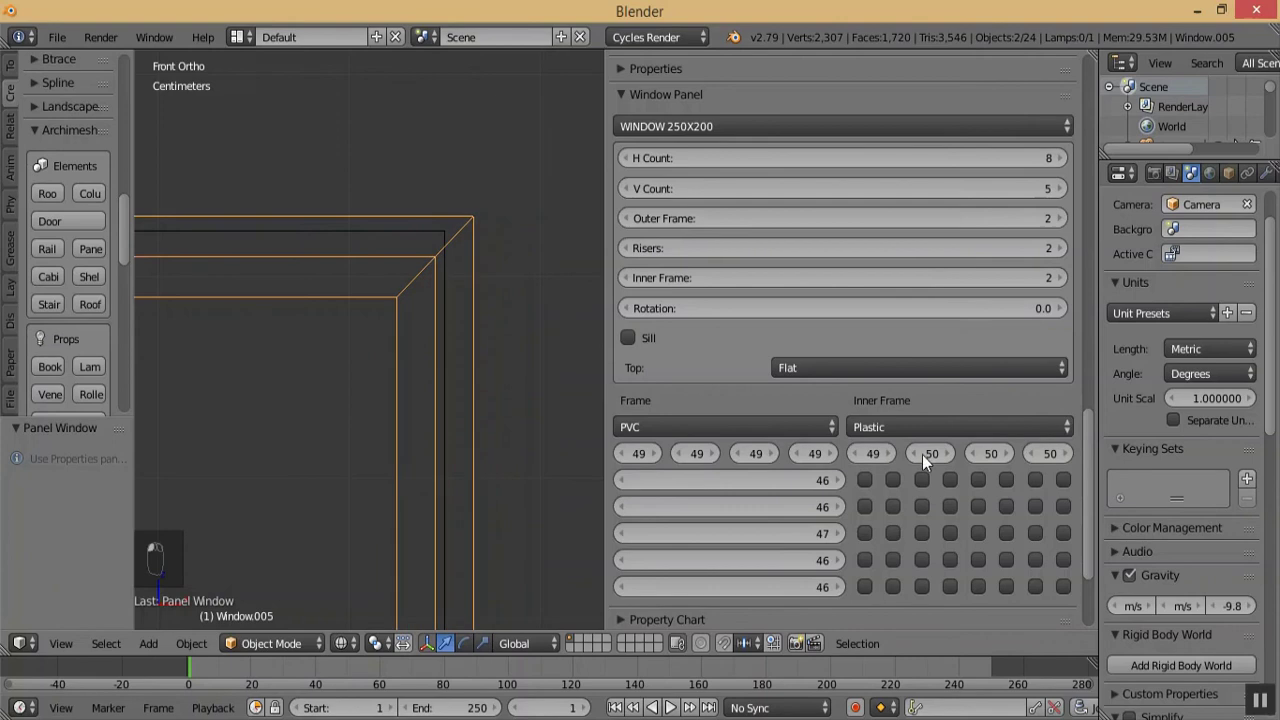
{"action": "left_click", "coordinate": [911, 453]}
{"action": "left_click", "coordinate": [968, 453]}
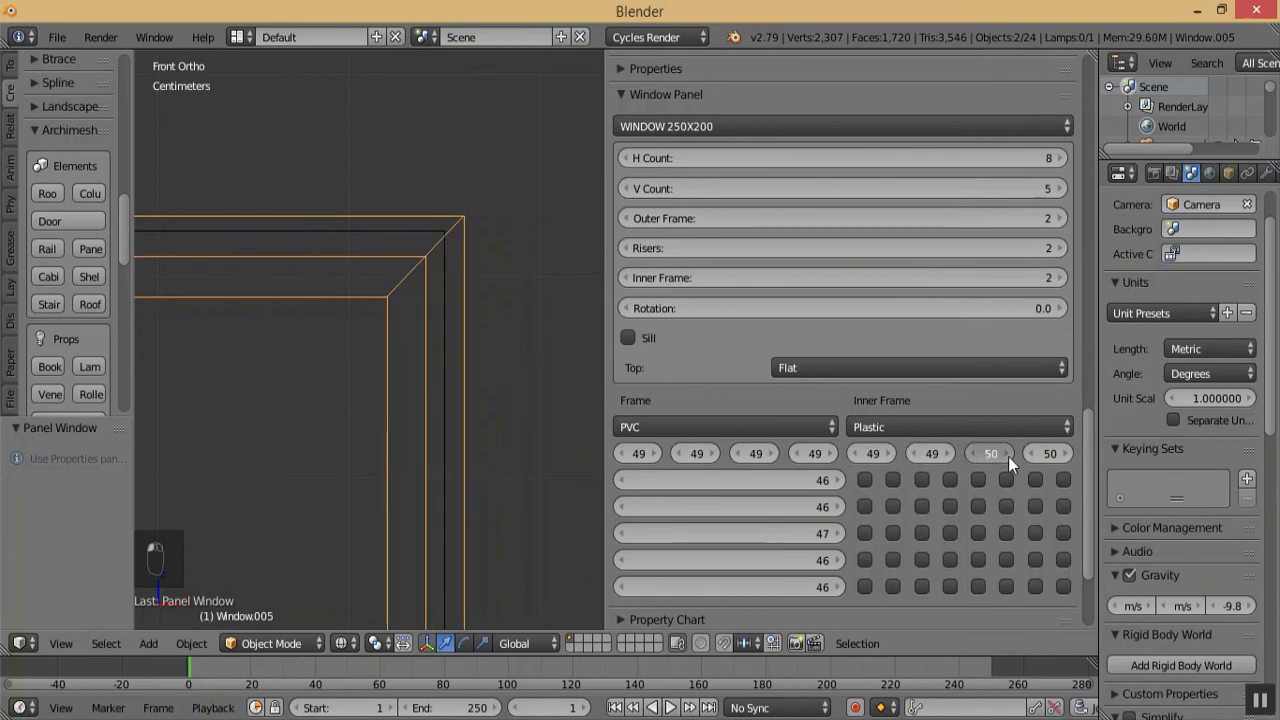
{"action": "left_click", "coordinate": [1034, 453]}
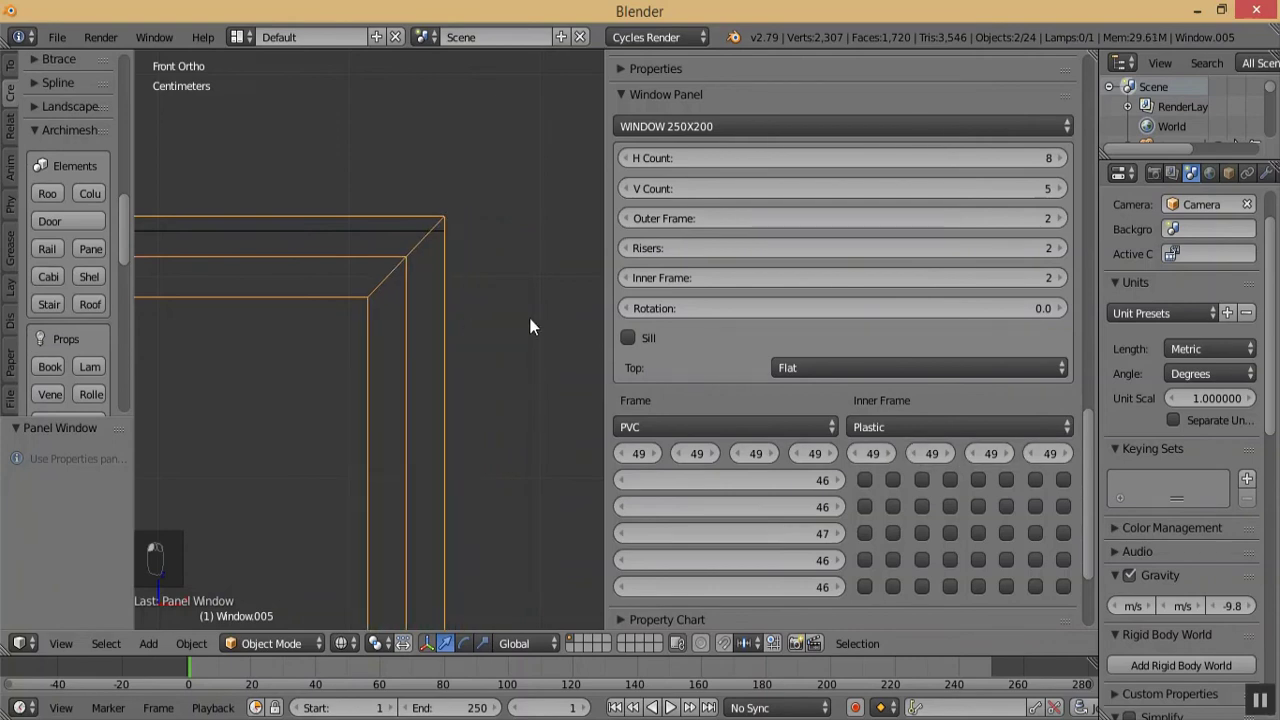
- Return the viewport to solid shading with the whole ground-floor grid window in view
{"action": "key", "text": "KP_Subtract"}
{"action": "key", "text": "KP_Subtract"}
{"action": "key", "text": "KP_Subtract"}
{"action": "key", "text": "KP_Subtract"}
{"action": "key", "text": "KP_Subtract"}
{"action": "key", "text": "KP_Subtract"}
{"action": "key", "text": "KP_Subtract"}
{"action": "key", "text": "KP_Subtract"}
{"action": "key", "text": "KP_Subtract"}
{"action": "key", "text": "KP_Subtract"}
{"action": "key", "text": "KP_Subtract"}
{"action": "key", "text": "KP_Subtract"}
{"action": "key", "text": "KP_Subtract"}
{"action": "key", "text": "KP_Subtract"}
{"action": "key", "text": "KP_Subtract"}
{"action": "key", "text": "KP_Subtract"}
{"action": "key", "text": "KP_Subtract"}
{"action": "key", "text": "KP_Subtract"}
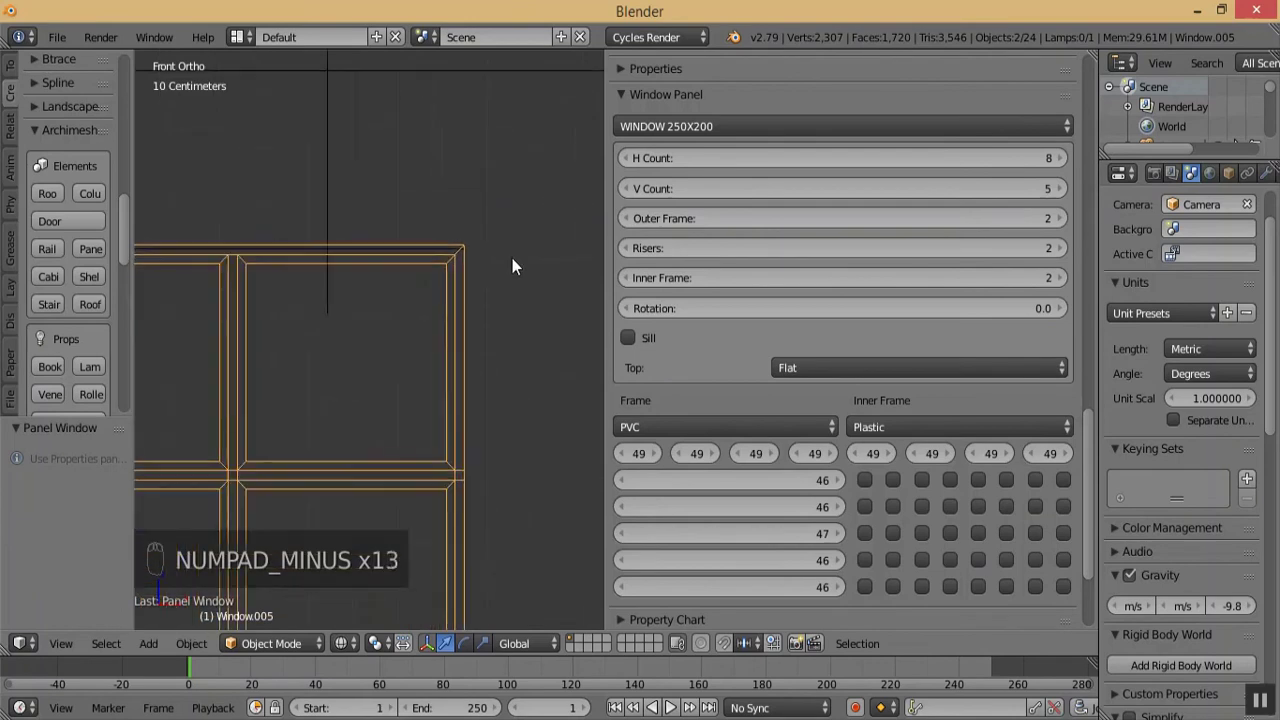
{"action": "key", "text": "KP_Subtract"}
{"action": "key", "text": "KP_Subtract"}
{"action": "key", "text": "KP_Subtract"}
{"action": "key", "text": "KP_Subtract"}
{"action": "key", "text": "KP_Subtract"}
{"action": "key", "text": "KP_Subtract"}
{"action": "key", "text": "KP_Subtract"}
{"action": "key", "text": "KP_Subtract"}
{"action": "key", "text": "KP_Subtract"}
{"action": "key", "text": "KP_Subtract"}
{"action": "key", "text": "KP_Subtract"}
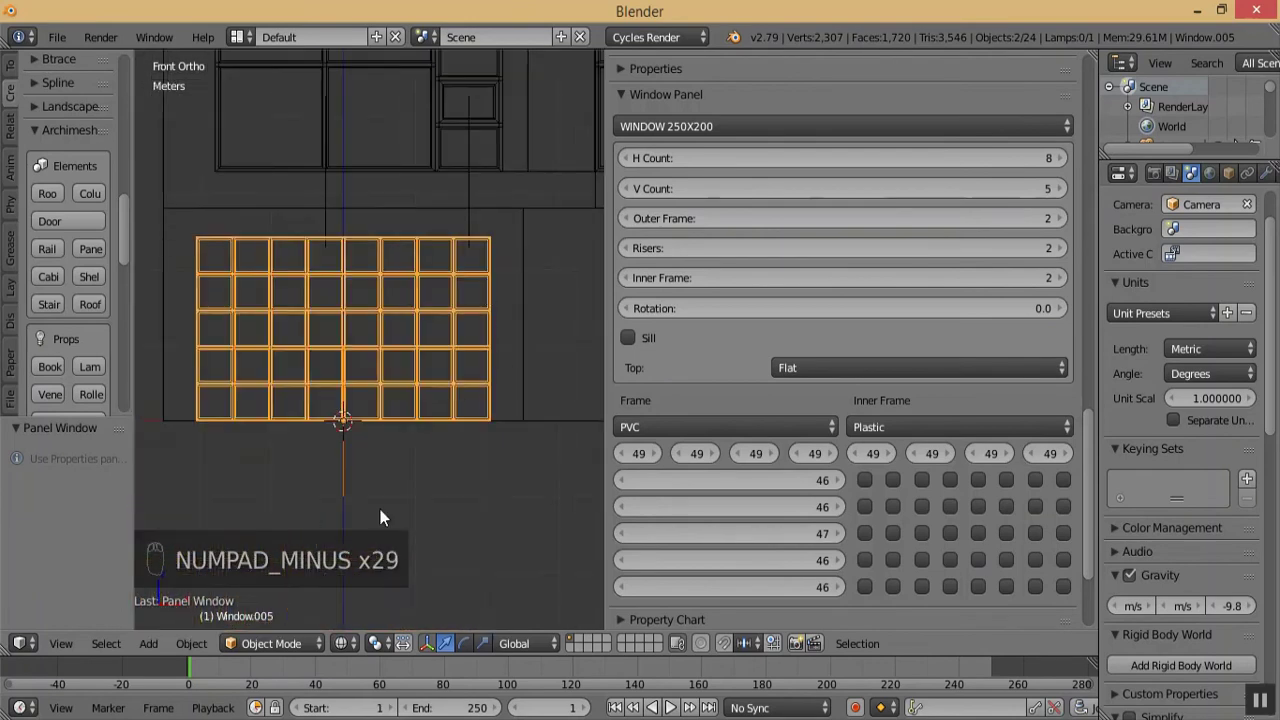
{"action": "left_click", "coordinate": [342, 643]}
{"action": "left_click", "coordinate": [380, 571]}
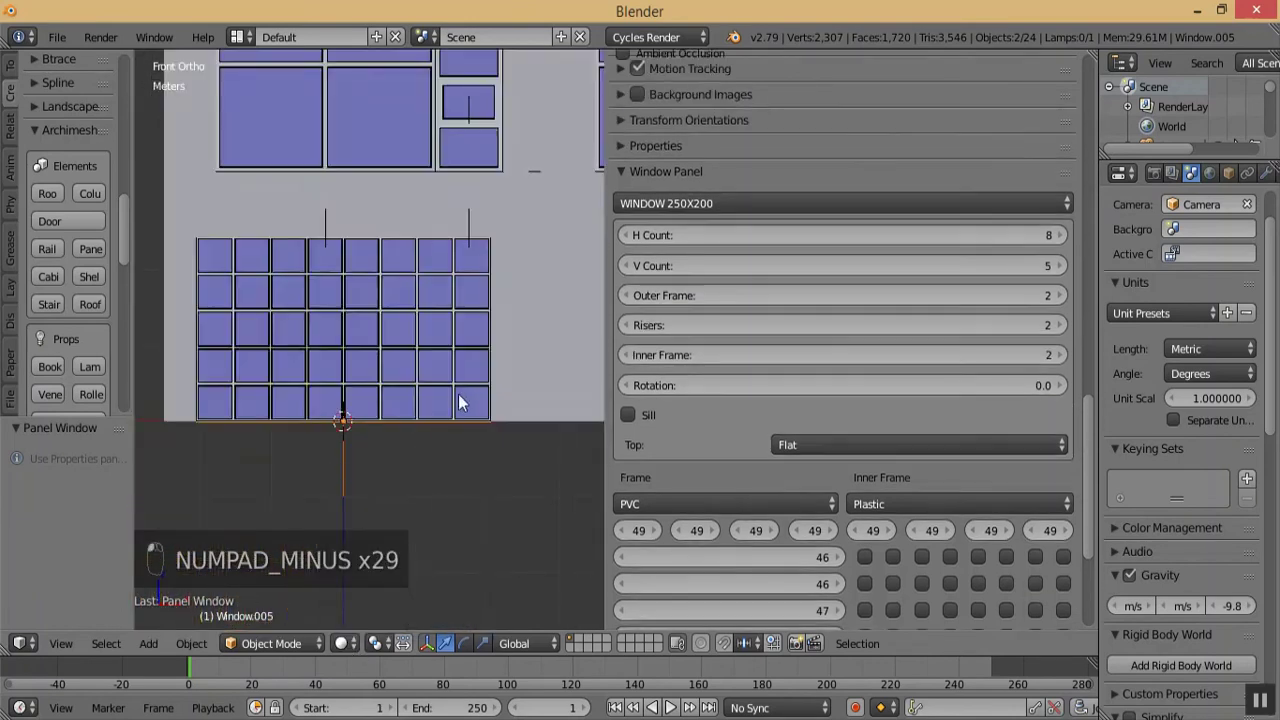
- Examine how the ground-floor grid window sits in its recess, selecting its window group
{"action": "middle_click_drag", "start_coordinate": [466, 397], "coordinate": [379, 467]}
{"action": "key", "text": "KP_Add"}
{"action": "key", "text": "KP_Add"}
{"action": "key", "text": "KP_Add"}
{"action": "key", "text": "KP_Add"}
{"action": "key", "text": "KP_Add"}
{"action": "key", "text": "KP_Add"}
{"action": "right_click", "coordinate": [335, 441]}
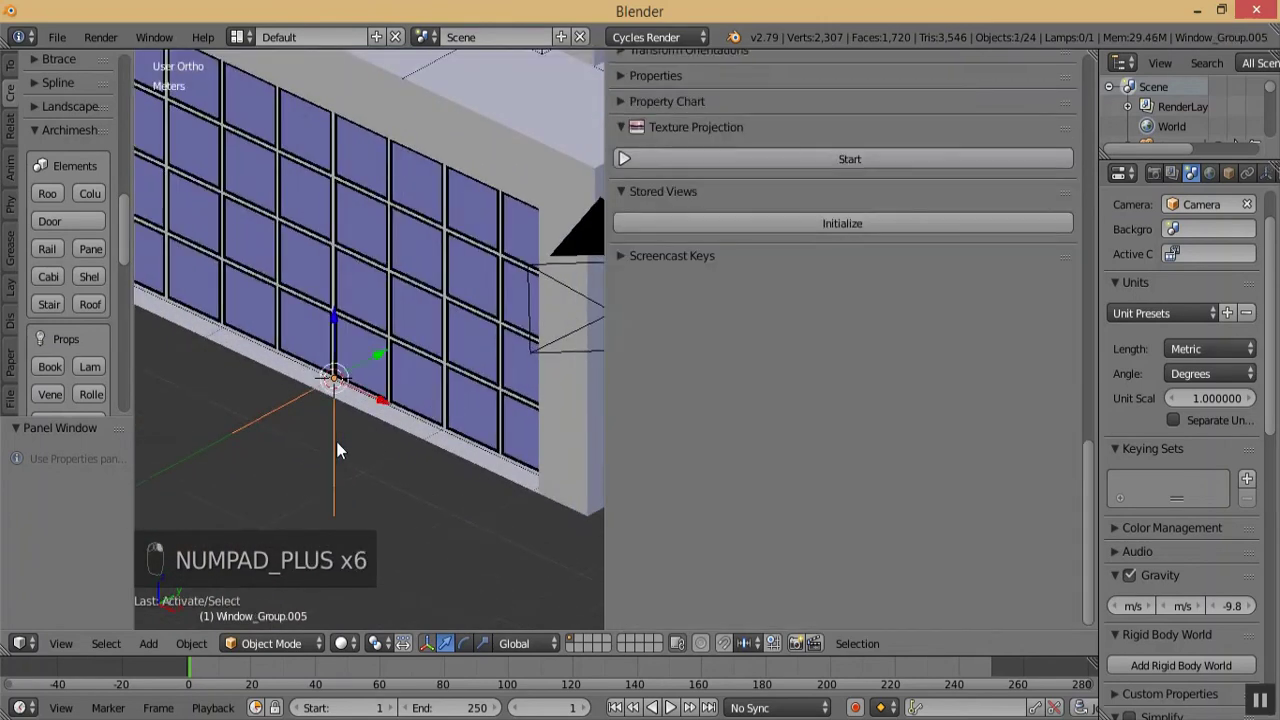
{"action": "key", "text": "KP_Subtract"}
{"action": "key", "text": "KP_Subtract"}
{"action": "key", "text": "KP_Subtract"}
{"action": "key", "text": "KP_Subtract"}
{"action": "key", "text": "KP_Subtract"}
{"action": "key", "text": "KP_Subtract"}
{"action": "key", "text": "KP_Subtract"}
{"action": "key", "text": "KP_Add"}
{"action": "key", "text": "KP_Add"}
{"action": "key", "text": "KP_Add"}
{"action": "key", "text": "KP_Add"}
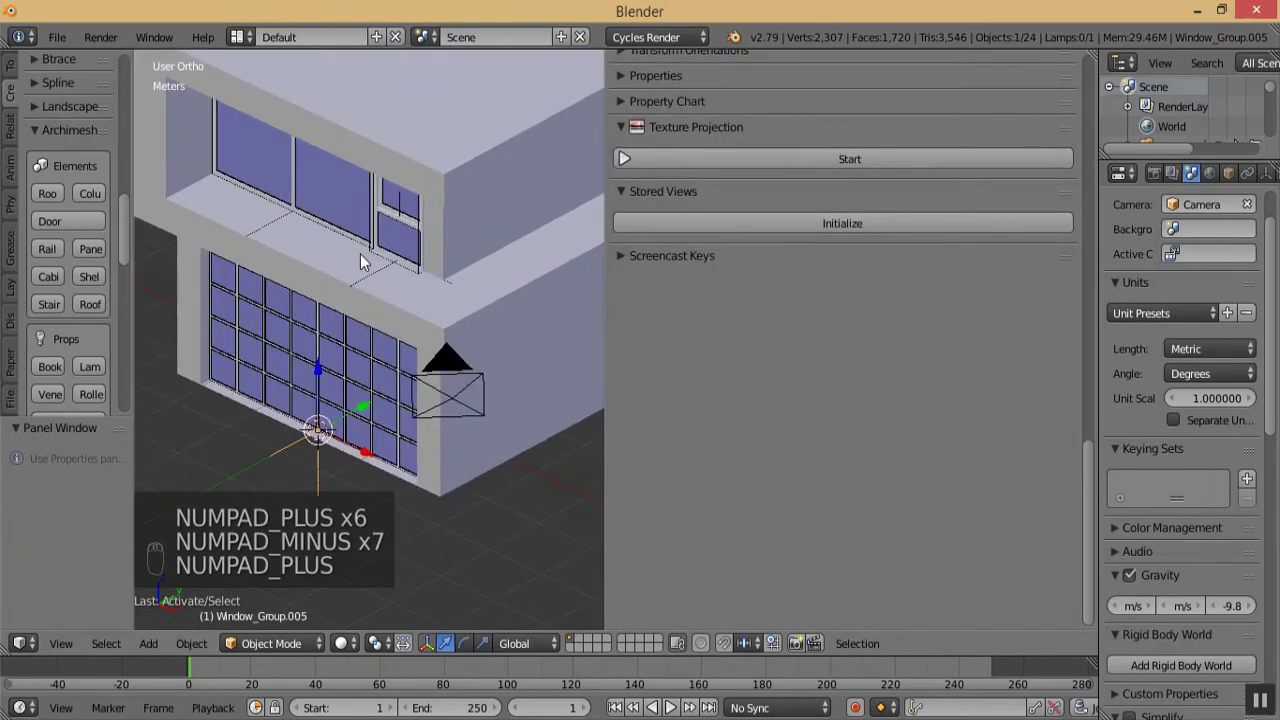
- Switch to wireframe shading and select both upper-floor window groups above the grid window
{"action": "key", "text": "KP_Add"}
{"action": "key", "text": "KP_Add"}
{"action": "key", "text": "KP_Add"}
{"action": "key", "text": "KP_Add"}
{"action": "key", "text": "KP_Add"}
{"action": "right_click", "coordinate": [457, 427]}
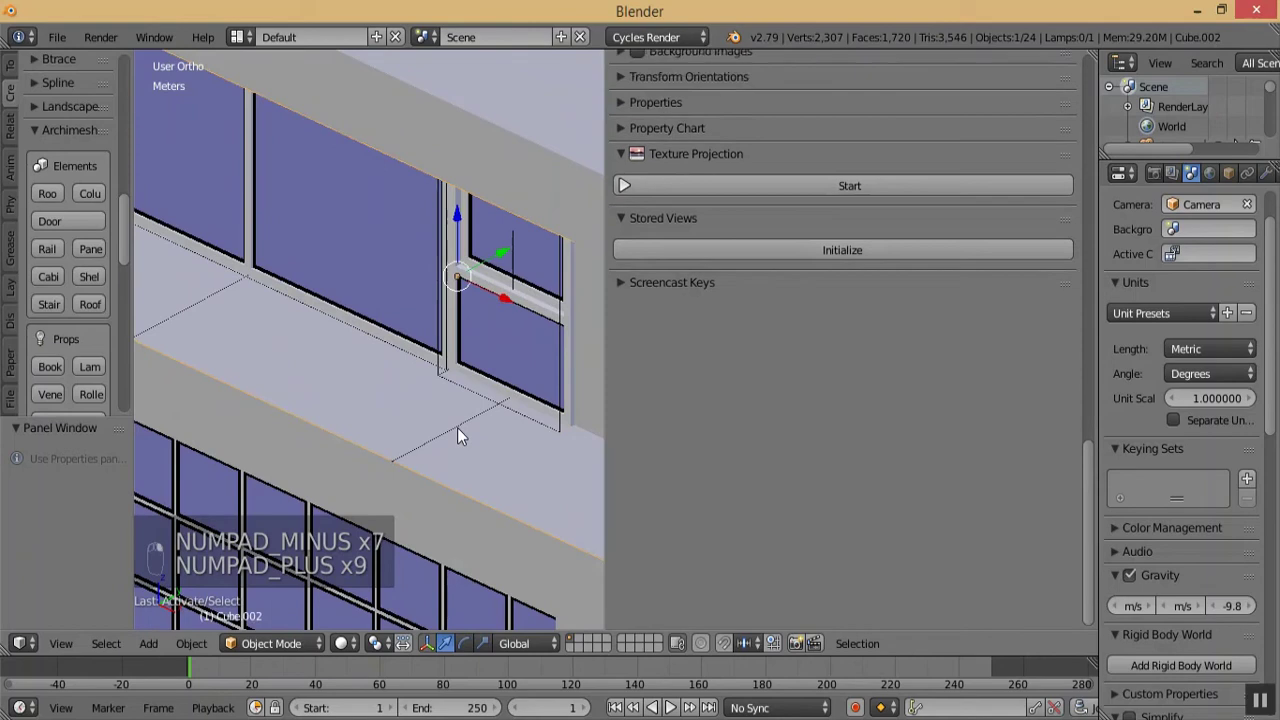
{"action": "left_click", "coordinate": [342, 643]}
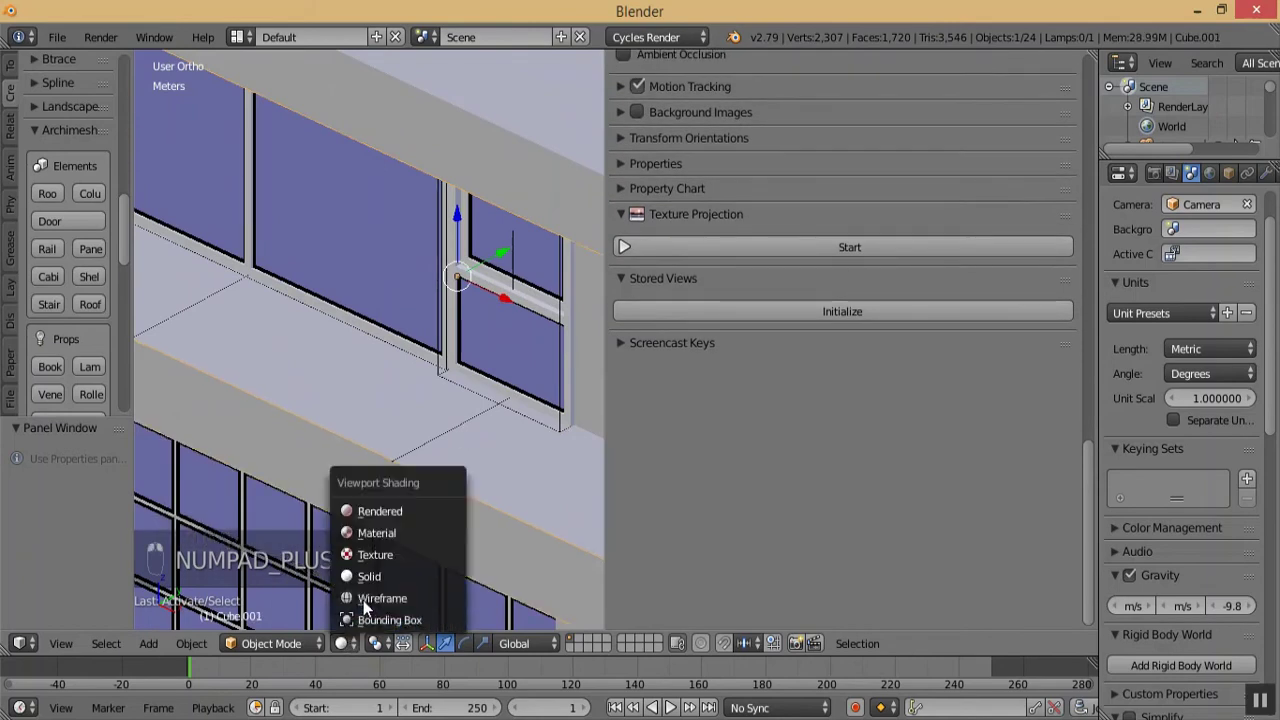
{"action": "left_click", "coordinate": [372, 597]}
{"action": "right_click", "coordinate": [455, 414]}
{"action": "right_click", "coordinate": [455, 413]}
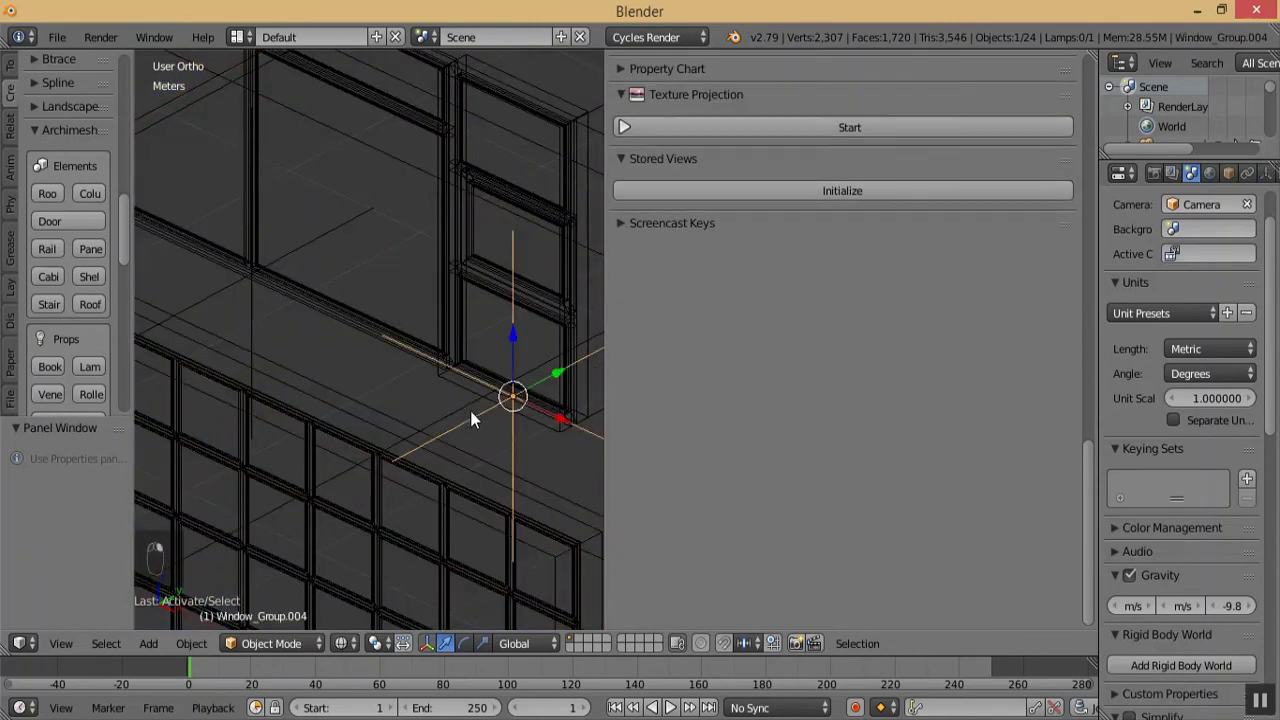
{"action": "right_click", "coordinate": [219, 304], "text": "shift"}
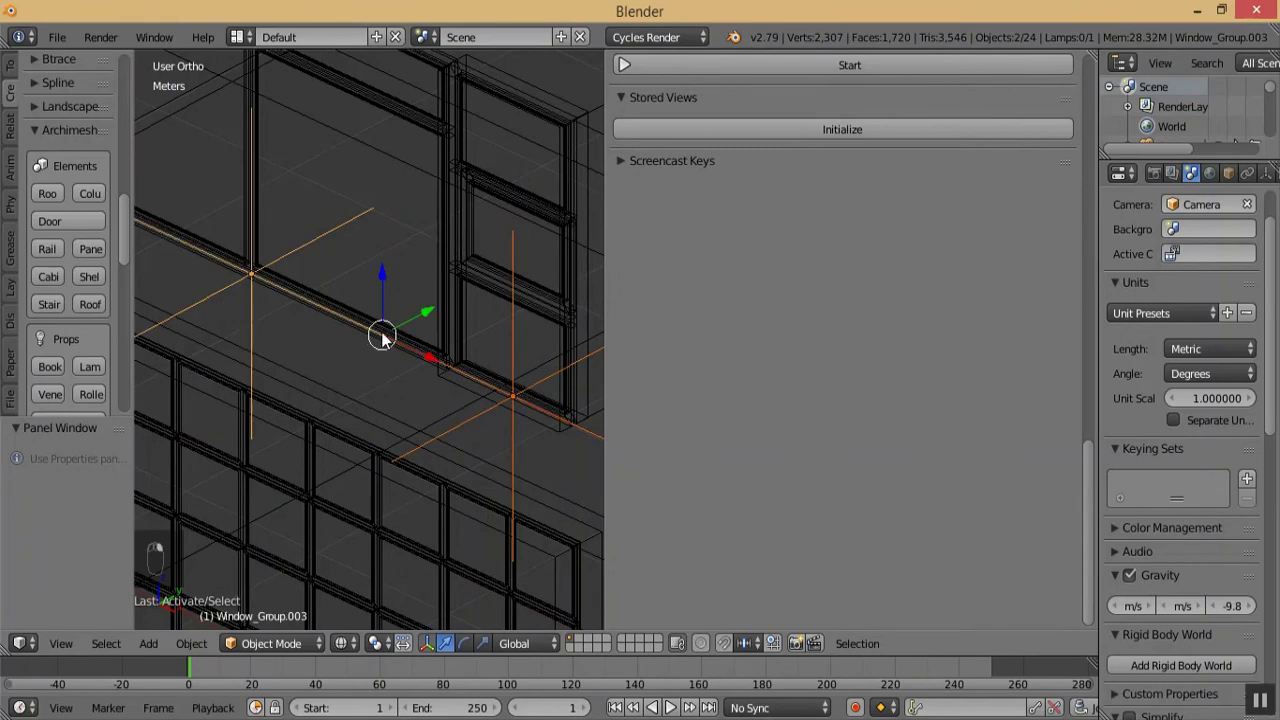
- Restore solid shading and move the two upper-floor window groups 9.06 cm along global Y, deeper into their opening
{"action": "key", "text": "KP_Subtract"}
{"action": "key", "text": "KP_Subtract"}
{"action": "key", "text": "KP_Subtract"}
{"action": "key", "text": "KP_Subtract"}
{"action": "key", "text": "KP_Subtract"}
{"action": "key", "text": "KP_Subtract"}
{"action": "key", "text": "KP_Add"}
{"action": "key", "text": "KP_Add"}
{"action": "key", "text": "KP_Add"}
{"action": "key", "text": "KP_Add"}
{"action": "key", "text": "KP_Add"}
{"action": "key", "text": "KP_Add"}
{"action": "key", "text": "KP_Add"}
{"action": "key", "text": "KP_Add"}
{"action": "key", "text": "KP_Add"}
{"action": "key", "text": "KP_Add"}
{"action": "key", "text": "KP_Add"}
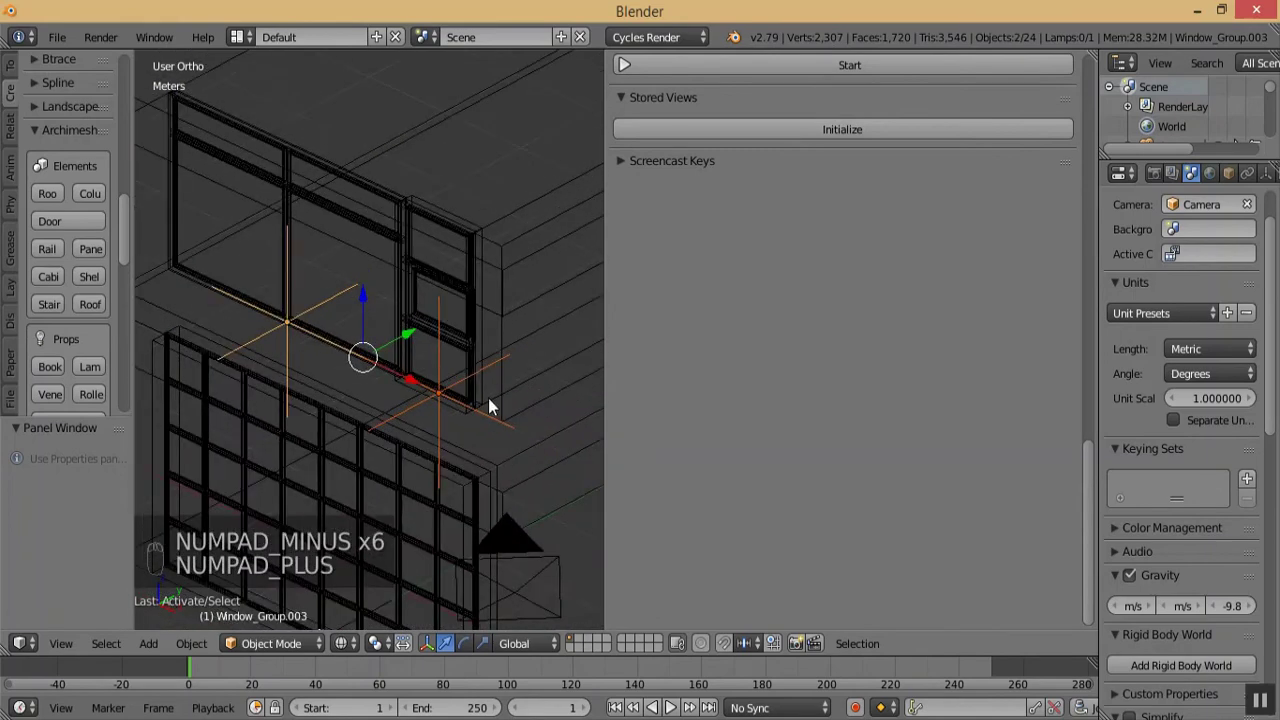
{"action": "left_click", "coordinate": [340, 643]}
{"action": "left_click", "coordinate": [372, 572]}
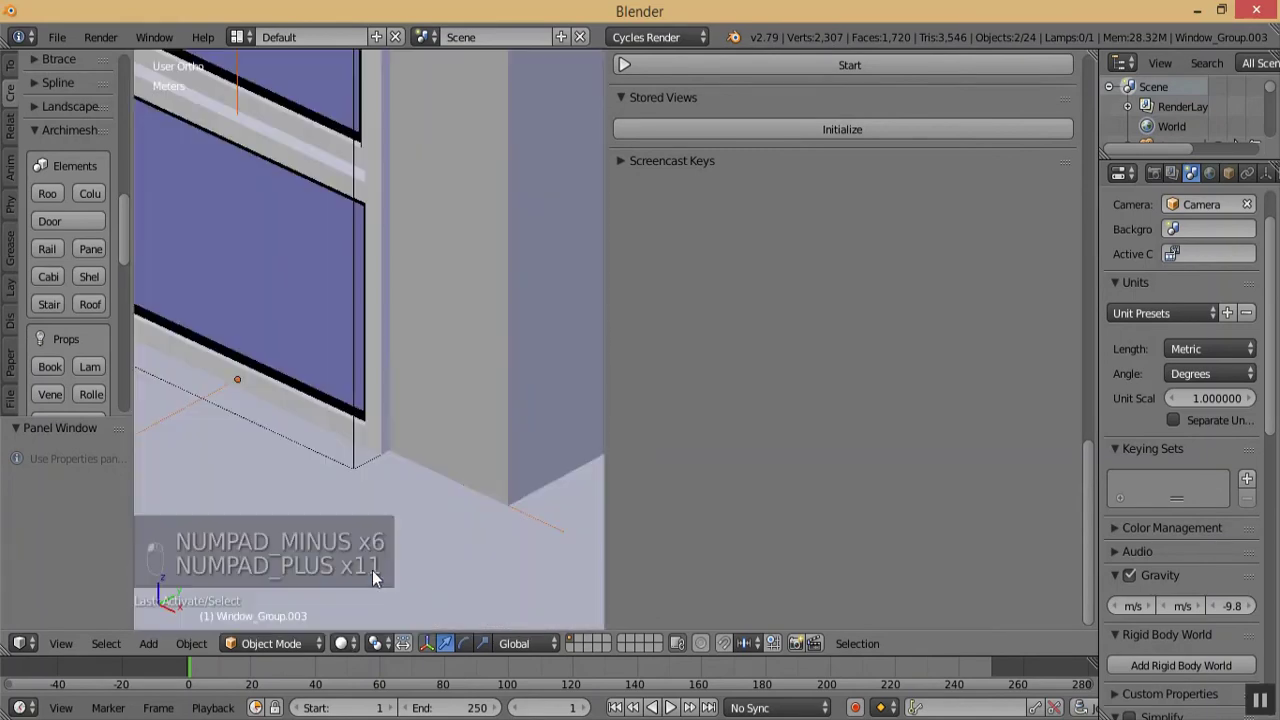
{"action": "key", "text": "g"}
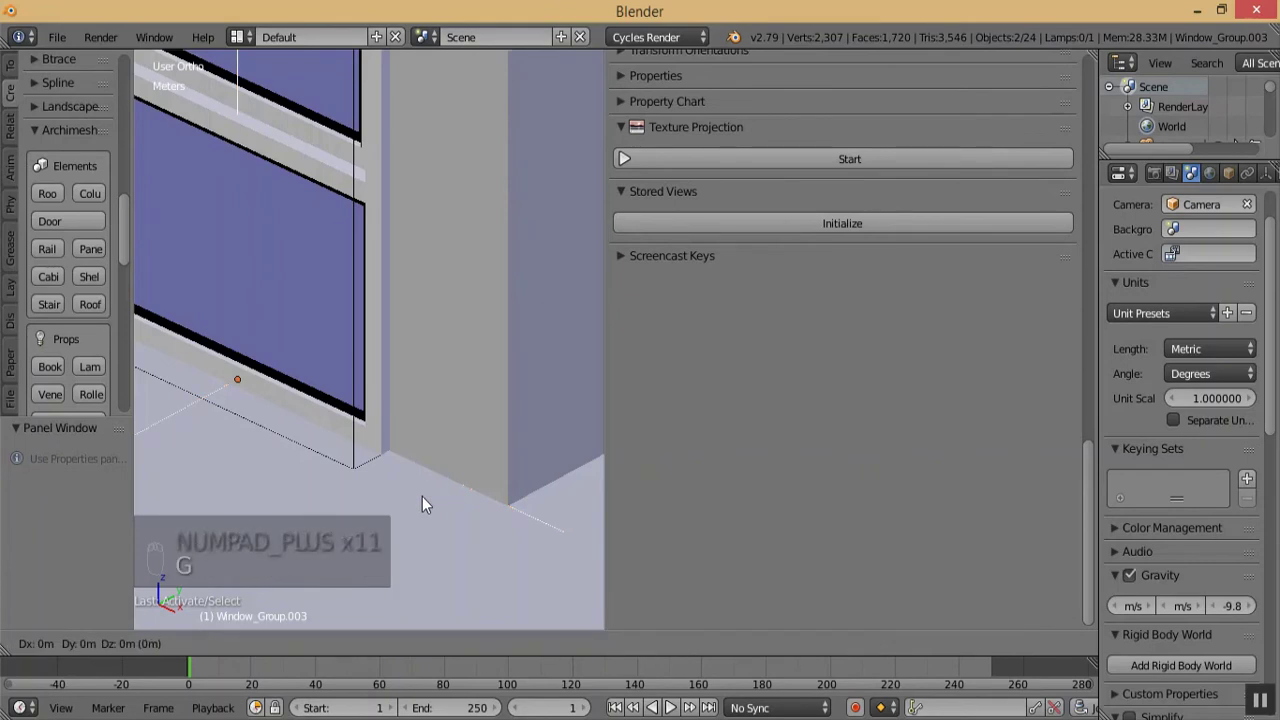
{"action": "key", "text": "y"}
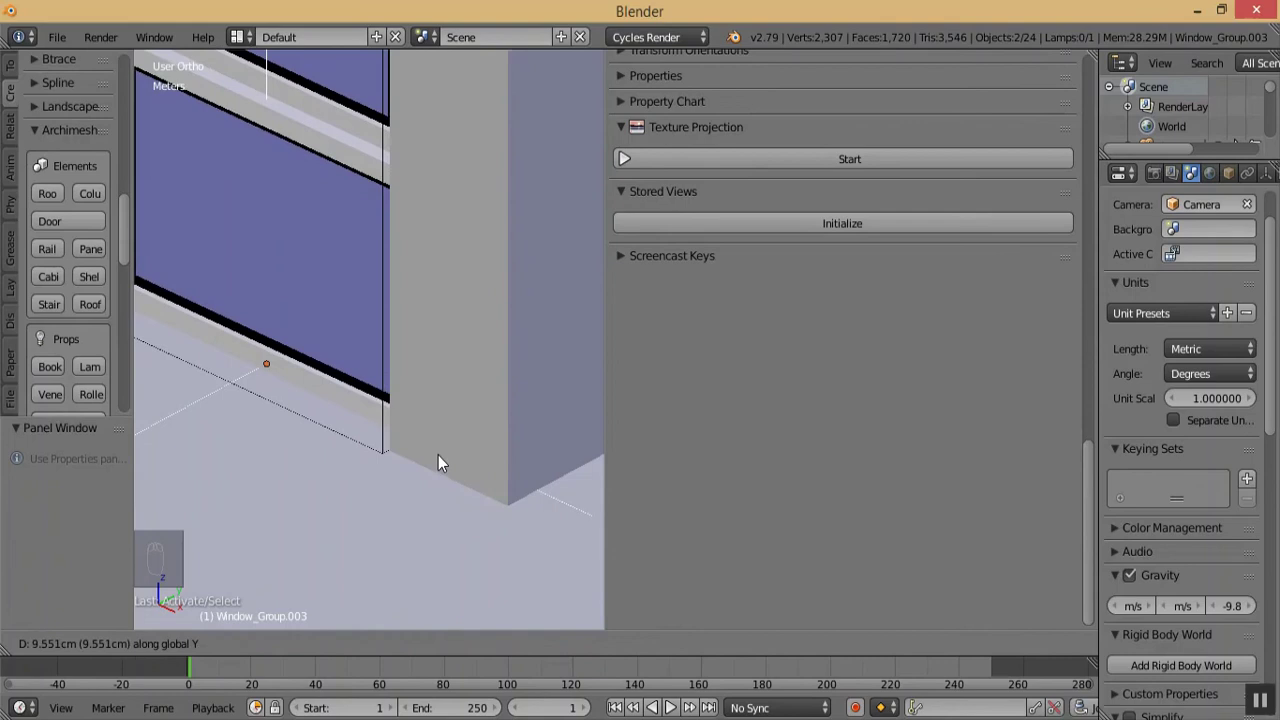
{"action": "left_click", "coordinate": [437, 456]}
- Examine the repositioned upper-floor windows up close and the whole building from a distance
{"action": "key", "text": "KP_Subtract"}
{"action": "key", "text": "KP_Subtract"}
{"action": "key", "text": "KP_Subtract"}
{"action": "key", "text": "KP_Subtract"}
{"action": "key", "text": "KP_Subtract"}
{"action": "key", "text": "KP_Subtract"}
{"action": "key", "text": "KP_Subtract"}
{"action": "key", "text": "KP_Subtract"}
{"action": "key", "text": "KP_Subtract"}
{"action": "key", "text": "KP_Subtract"}
{"action": "key", "text": "KP_Subtract"}
{"action": "key", "text": "KP_Subtract"}
{"action": "key", "text": "KP_Subtract"}
{"action": "key", "text": "KP_Subtract"}
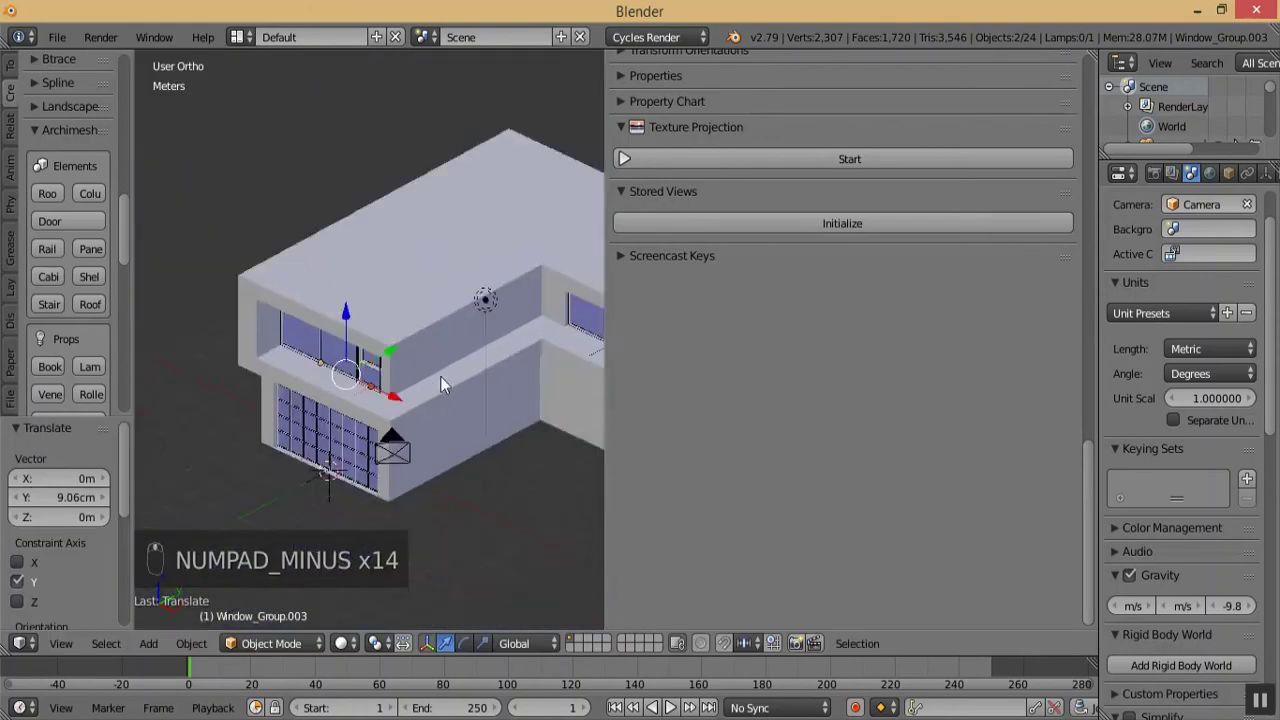
{"action": "key", "text": "KP_Add"}
{"action": "key", "text": "KP_Add"}
{"action": "key", "text": "KP_Add"}
{"action": "key", "text": "KP_Add"}
{"action": "key", "text": "KP_Add"}
{"action": "key", "text": "KP_Add"}
{"action": "key", "text": "KP_Add"}
{"action": "key", "text": "KP_Add"}
{"action": "key", "text": "KP_Add"}
{"action": "key", "text": "KP_Add"}
{"action": "key", "text": "KP_Add"}
{"action": "key", "text": "KP_Add"}
{"action": "key", "text": "KP_Add"}
{"action": "key", "text": "KP_Add"}
{"action": "key", "text": "KP_Add"}
{"action": "key", "text": "KP_Add"}
{"action": "key", "text": "KP_Add"}
{"action": "key", "text": "KP_Add"}
{"action": "key", "text": "KP_Add"}
{"action": "key", "text": "KP_Subtract"}
{"action": "key", "text": "KP_Subtract"}
{"action": "key", "text": "KP_Subtract"}
{"action": "key", "text": "KP_Subtract"}
{"action": "key", "text": "KP_Subtract"}
{"action": "key", "text": "KP_Subtract"}
{"action": "key", "text": "KP_Subtract"}
{"action": "key", "text": "KP_Subtract"}
{"action": "key", "text": "KP_Subtract"}
{"action": "key", "text": "KP_Subtract"}
{"action": "key", "text": "KP_Subtract"}
{"action": "key", "text": "KP_Subtract"}
{"action": "key", "text": "KP_Subtract"}
{"action": "key", "text": "KP_Subtract"}
{"action": "key", "text": "KP_Subtract"}
{"action": "key", "text": "KP_Subtract"}
{"action": "key", "text": "KP_Subtract"}
{"action": "key", "text": "KP_Subtract"}
{"action": "key", "text": "KP_Subtract"}
{"action": "key", "text": "KP_Subtract"}
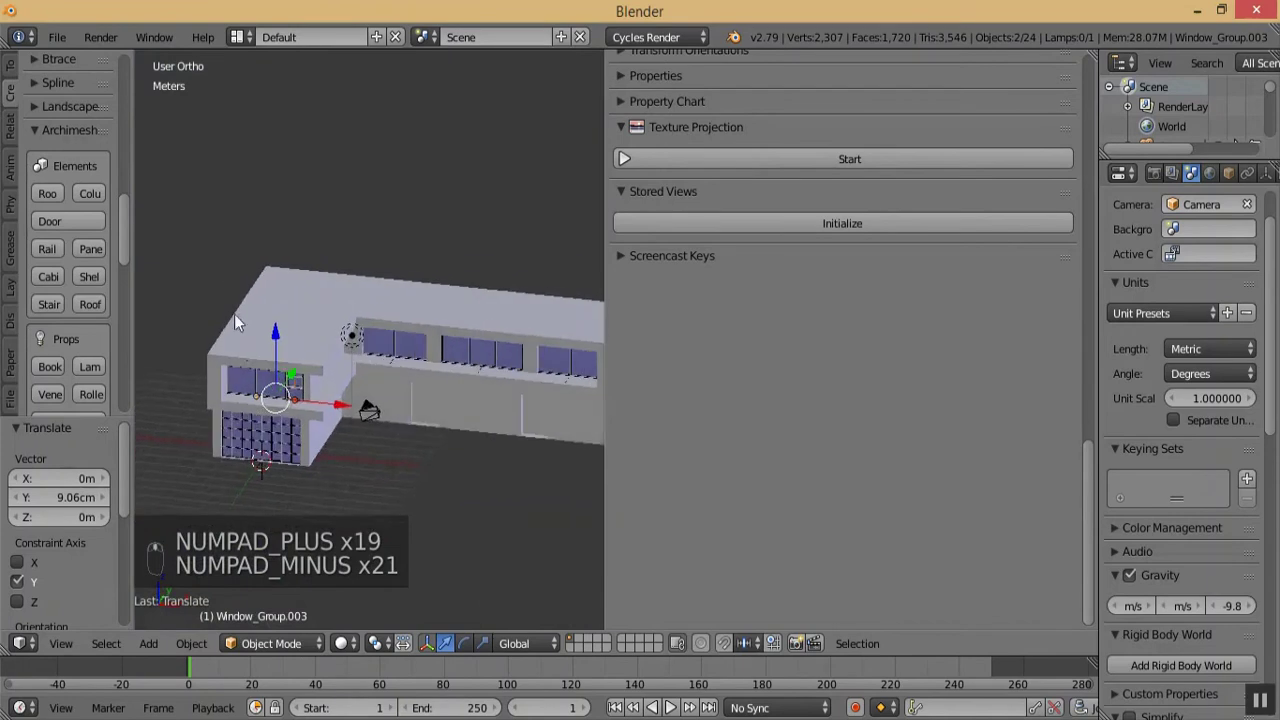
- Examine the upper-floor windows along the building's long wing, both from a distance and up close
{"action": "key", "text": "KP_Subtract"}
{"action": "key", "text": "KP_Subtract"}
{"action": "key", "text": "KP_Subtract"}
{"action": "key", "text": "KP_Subtract"}
{"action": "key", "text": "KP_Subtract"}
{"action": "key", "text": "KP_Add"}
{"action": "key", "text": "KP_Add"}
{"action": "key", "text": "KP_Add"}
{"action": "key", "text": "KP_Add"}
{"action": "key", "text": "KP_Add"}
{"action": "key", "text": "KP_Add"}
{"action": "key", "text": "KP_Add"}
{"action": "key", "text": "KP_Add"}
{"action": "key", "text": "KP_Add"}
{"action": "key", "text": "KP_Add"}
{"action": "key", "text": "KP_Add"}
{"action": "key", "text": "KP_Subtract"}
{"action": "key", "text": "KP_Subtract"}
{"action": "key", "text": "KP_Subtract"}
{"action": "key", "text": "KP_Subtract"}
{"action": "key", "text": "KP_Subtract"}
{"action": "key", "text": "KP_Add"}
{"action": "key", "text": "KP_Add"}
{"action": "key", "text": "KP_Add"}
{"action": "key", "text": "KP_Add"}
{"action": "key", "text": "KP_Add"}
{"action": "key", "text": "KP_Add"}
- Switch to wireframe shading and select the three upper-floor window groups along the long wing
{"action": "left_click", "coordinate": [343, 643]}
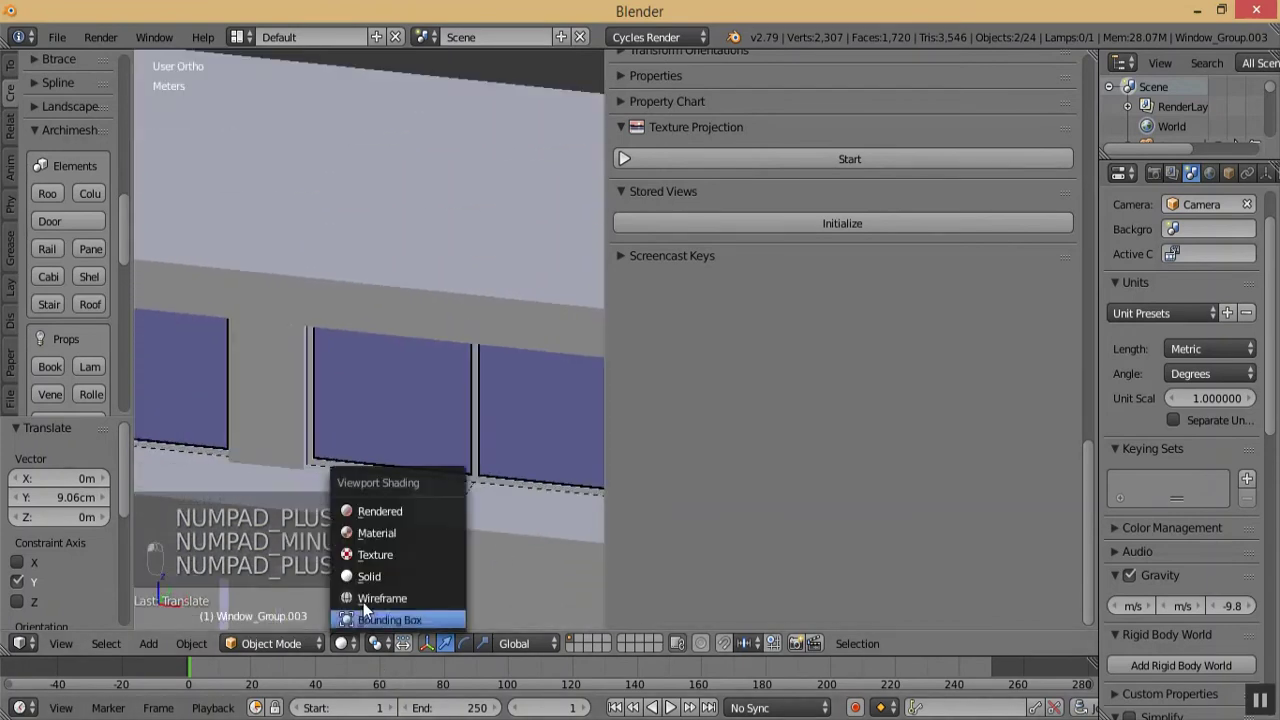
{"action": "left_click", "coordinate": [363, 598]}
{"action": "right_click", "coordinate": [478, 495]}
{"action": "key", "text": "KP_Subtract"}
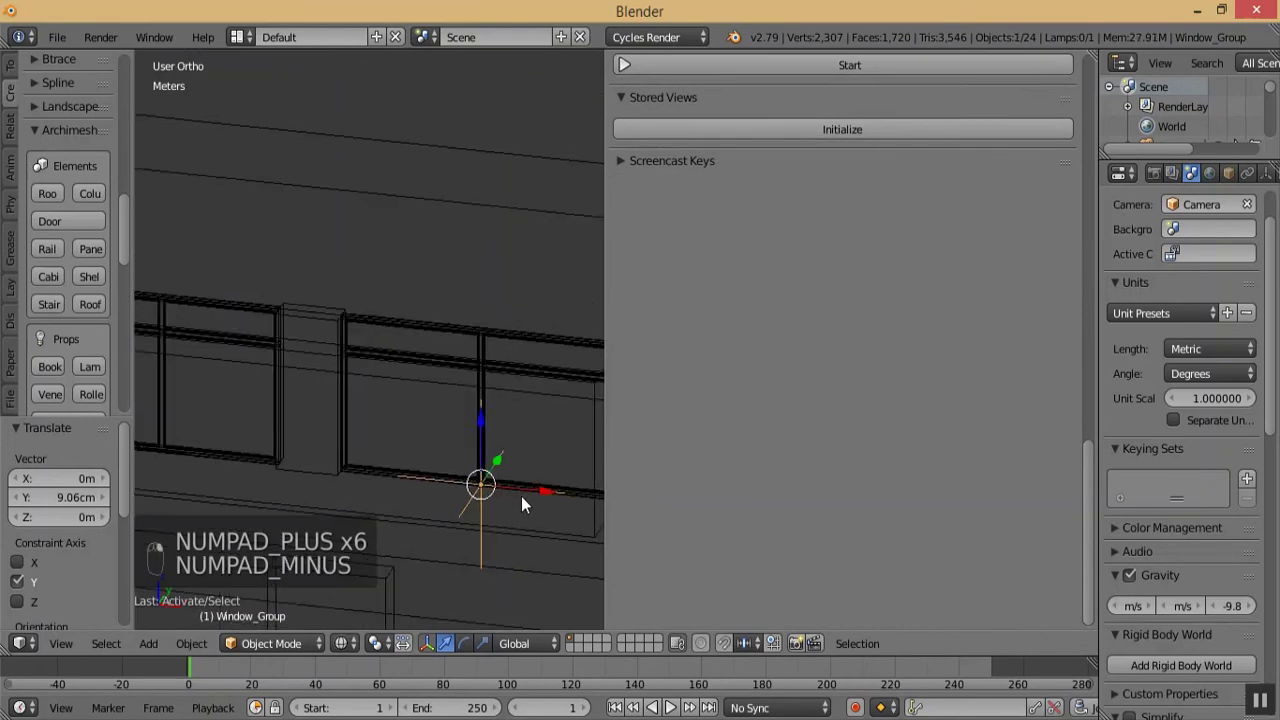
{"action": "key", "text": "KP_Subtract"}
{"action": "key", "text": "KP_Subtract"}
{"action": "key", "text": "KP_Subtract"}
{"action": "key", "text": "KP_Subtract"}
{"action": "key", "text": "KP_Subtract"}
{"action": "key", "text": "KP_Subtract"}
{"action": "key", "text": "KP_Subtract"}
{"action": "key", "text": "KP_Subtract"}
{"action": "key", "text": "KP_Subtract"}
{"action": "key", "text": "KP_Subtract"}
{"action": "key", "text": "KP_Subtract"}
{"action": "key", "text": "KP_Subtract"}
{"action": "key", "text": "KP_Subtract"}
{"action": "key", "text": "KP_Add"}
{"action": "key", "text": "KP_Add"}
{"action": "key", "text": "KP_Add"}
{"action": "key", "text": "KP_Add"}
{"action": "key", "text": "KP_Add"}
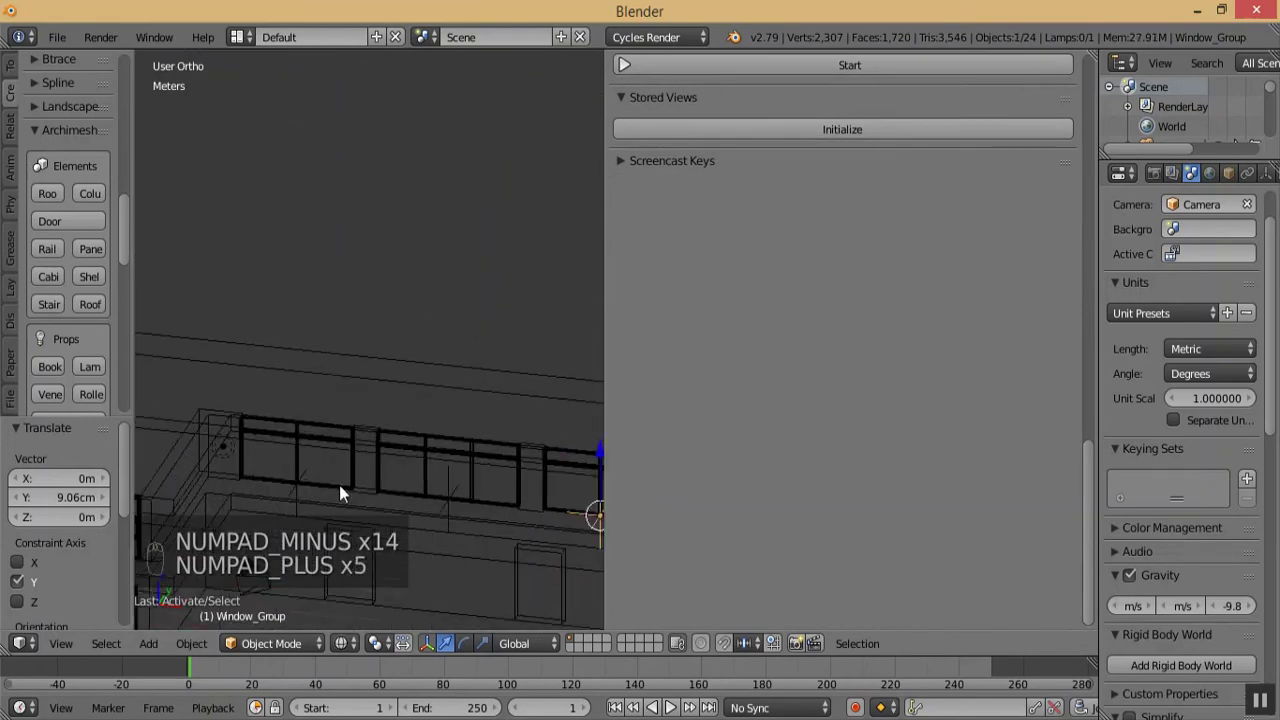
{"action": "key", "text": "KP_Add"}
{"action": "right_click", "coordinate": [482, 512], "text": "shift"}
{"action": "right_click", "coordinate": [294, 495], "text": "shift"}
- Restore solid shading and move the three selected window groups -9.17 cm along global Y, toward the outer wall face
{"action": "middle_click_drag", "start_coordinate": [294, 495], "coordinate": [253, 412]}
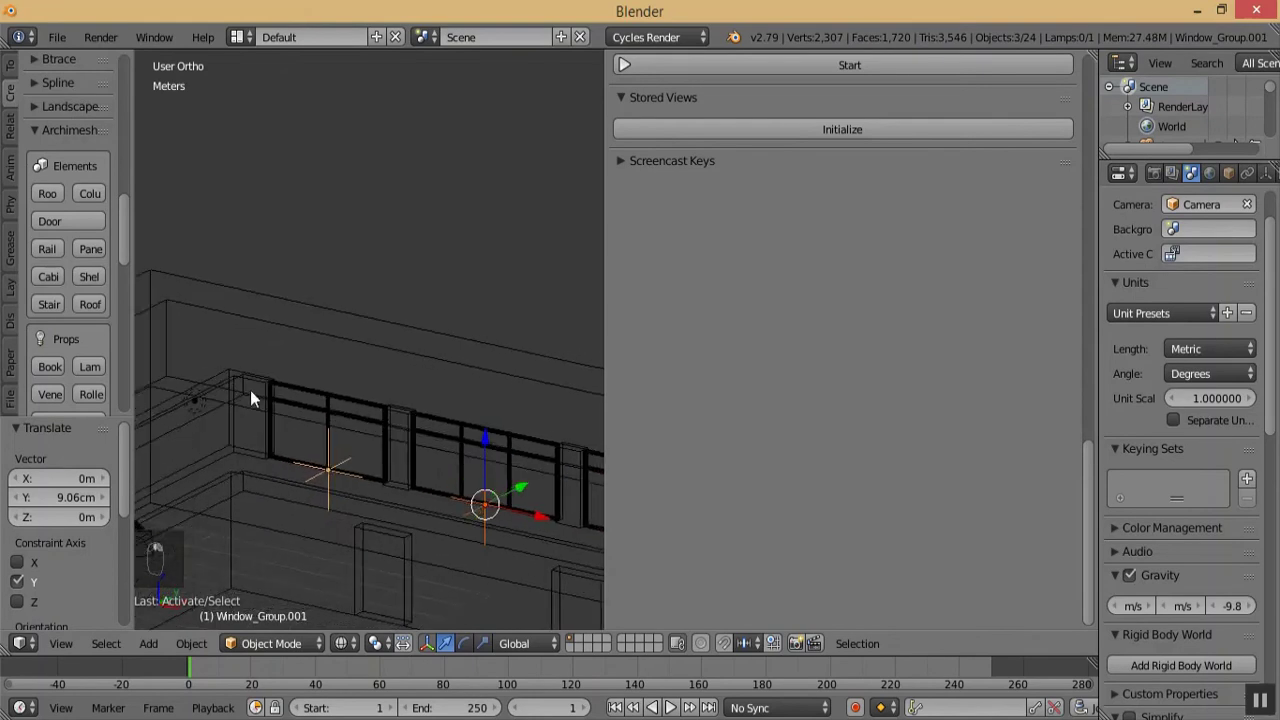
{"action": "key", "text": "KP_Subtract"}
{"action": "key", "text": "KP_Subtract"}
{"action": "key", "text": "KP_Subtract"}
{"action": "key", "text": "KP_Subtract"}
{"action": "key", "text": "KP_Subtract"}
{"action": "key", "text": "KP_Add"}
{"action": "key", "text": "KP_Add"}
{"action": "key", "text": "KP_Add"}
{"action": "key", "text": "KP_Add"}
{"action": "key", "text": "KP_Add"}
{"action": "key", "text": "KP_Add"}
{"action": "key", "text": "KP_Add"}
{"action": "key", "text": "KP_Add"}
{"action": "key", "text": "KP_Add"}
{"action": "key", "text": "KP_Add"}
{"action": "key", "text": "KP_Add"}
{"action": "key", "text": "KP_Add"}
{"action": "key", "text": "KP_Add"}
{"action": "key", "text": "KP_Add"}
{"action": "key", "text": "KP_Add"}
{"action": "key", "text": "KP_Add"}
{"action": "key", "text": "KP_Add"}
{"action": "key", "text": "KP_Add"}
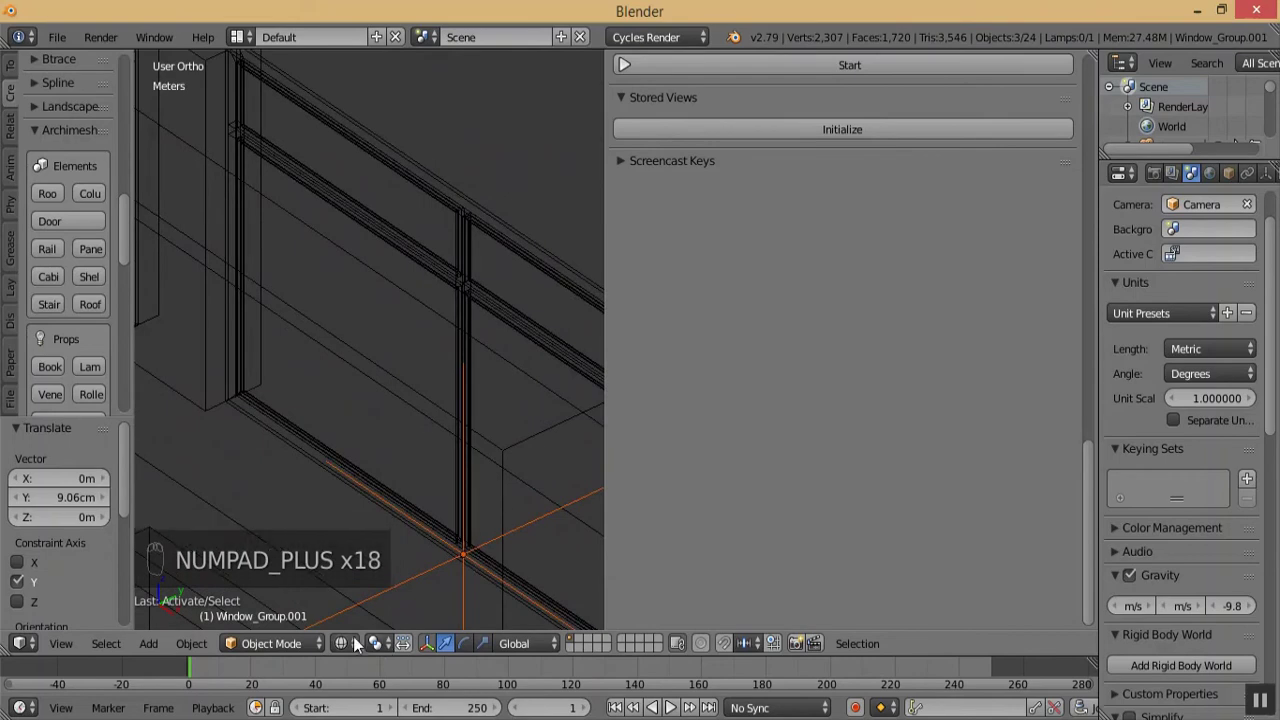
{"action": "left_click", "coordinate": [352, 643]}
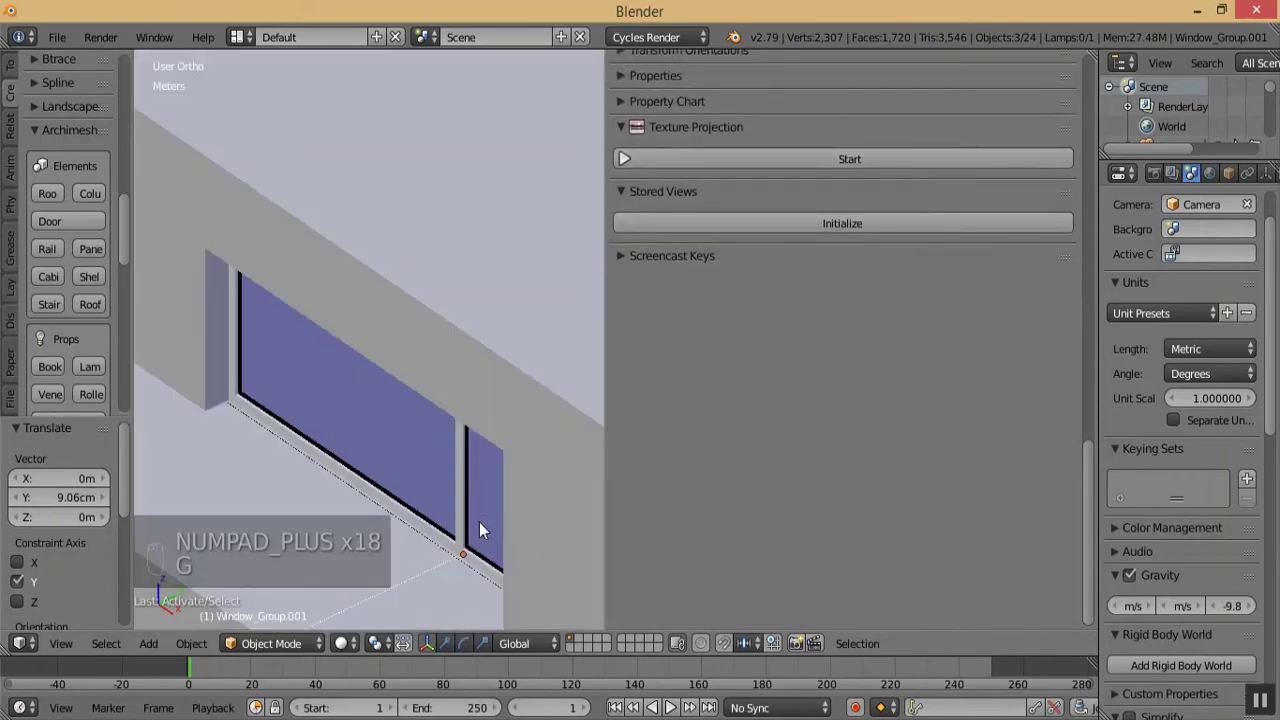
{"action": "key", "text": "g"}
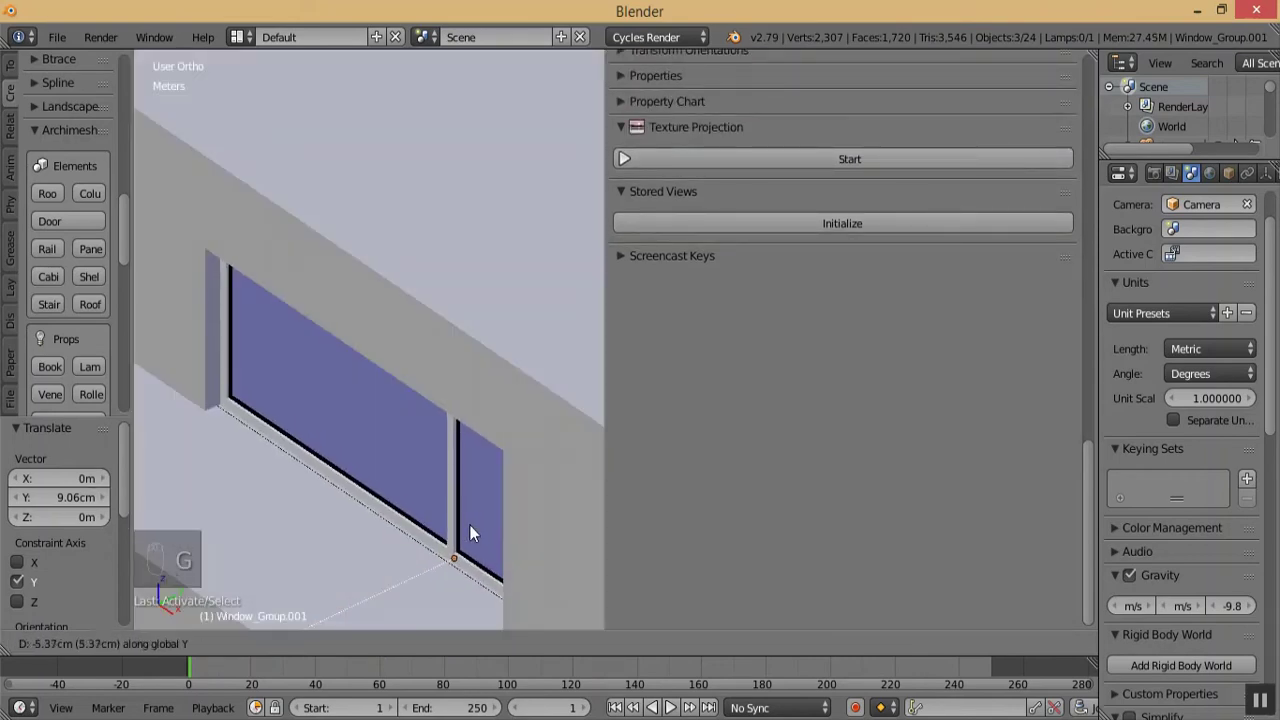
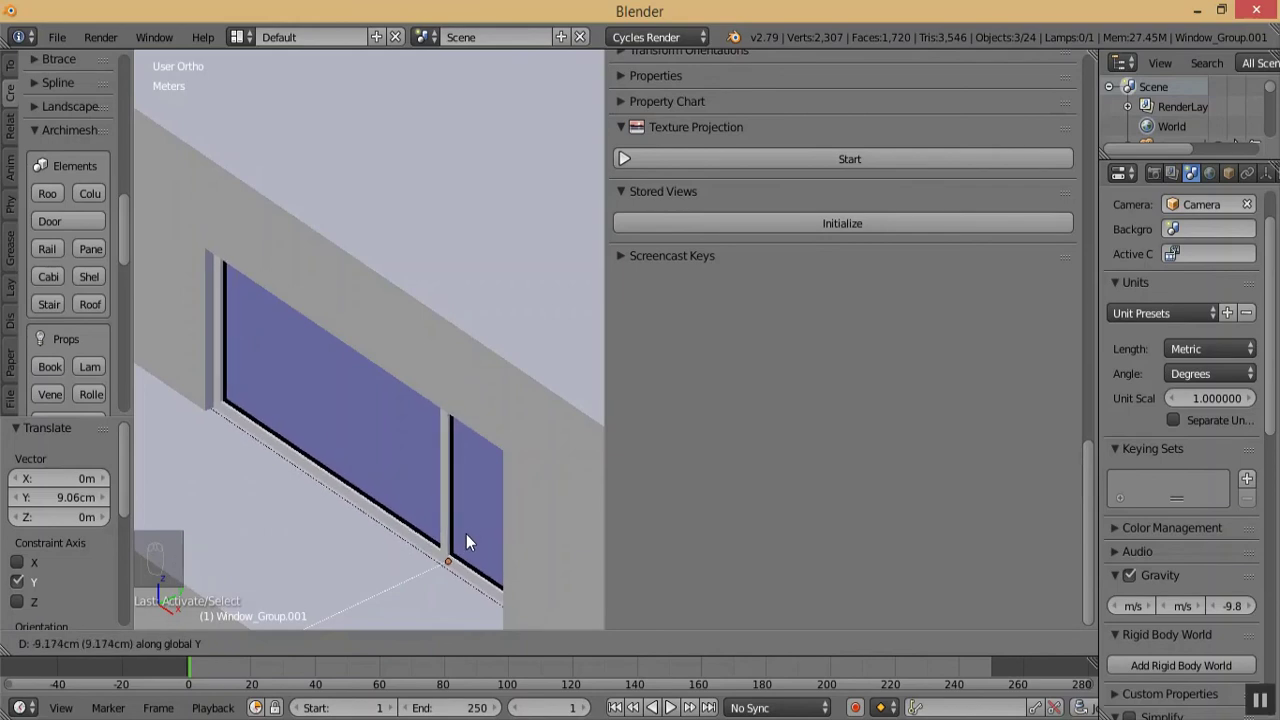
{"action": "left_click", "coordinate": [466, 534]}
- Examine the three repositioned windows along the long wing, hiding the properties sidebar for a wider view
{"action": "key", "text": "KP_Subtract"}
{"action": "key", "text": "KP_Subtract"}
{"action": "key", "text": "KP_Subtract"}
{"action": "key", "text": "KP_Subtract"}
{"action": "key", "text": "KP_Subtract"}
{"action": "key", "text": "KP_Subtract"}
{"action": "key", "text": "KP_Subtract"}
{"action": "key", "text": "KP_Subtract"}
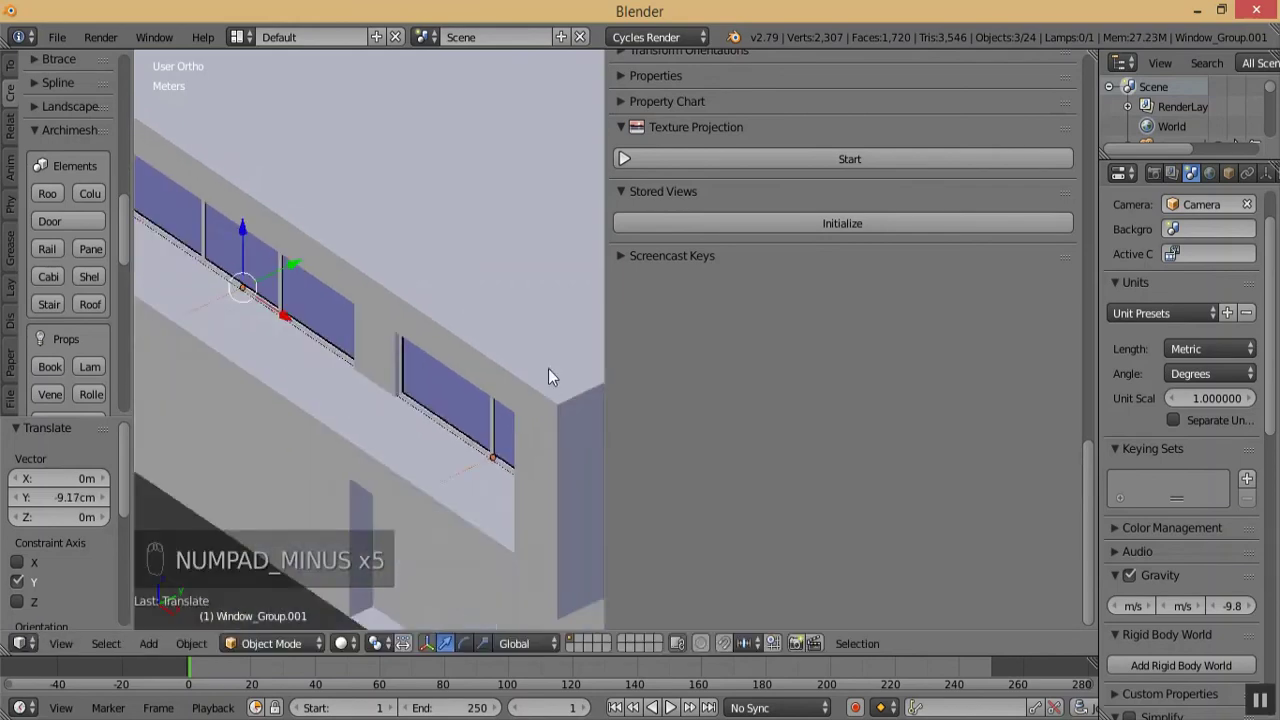
{"action": "key", "text": "n"}
{"action": "key", "text": "KP_Subtract"}
{"action": "key", "text": "KP_Subtract"}
{"action": "key", "text": "KP_Subtract"}
{"action": "key", "text": "KP_Subtract"}
{"action": "key", "text": "KP_Subtract"}
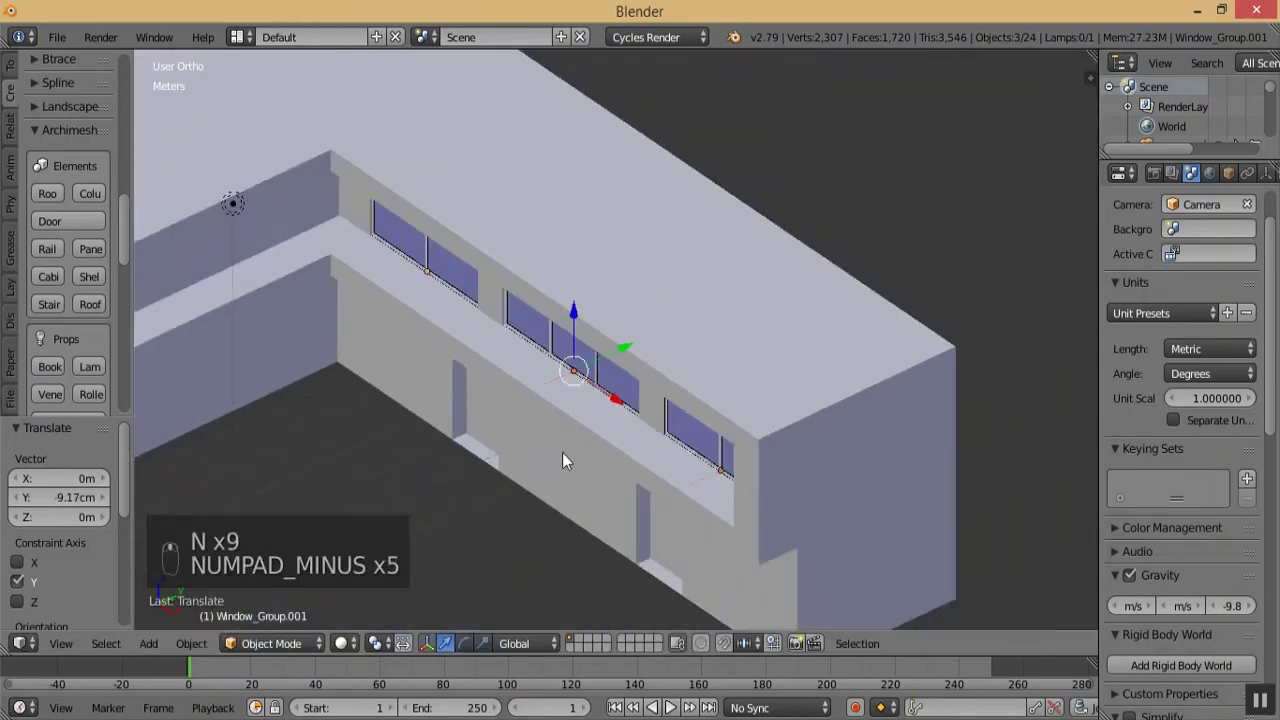
- In the ground-floor wall's Edit Mode, select the floor face of the doorway recess nearer the wing's outer end and snap the 3D cursor to it
{"action": "key", "text": "a"}
{"action": "key", "text": "a"}
{"action": "key", "text": "a"}
{"action": "key", "text": "a"}
{"action": "key", "text": "a"}
{"action": "key", "text": "a"}
{"action": "middle_click_drag", "start_coordinate": [526, 452], "coordinate": [521, 481]}
{"action": "right_click", "coordinate": [521, 481]}
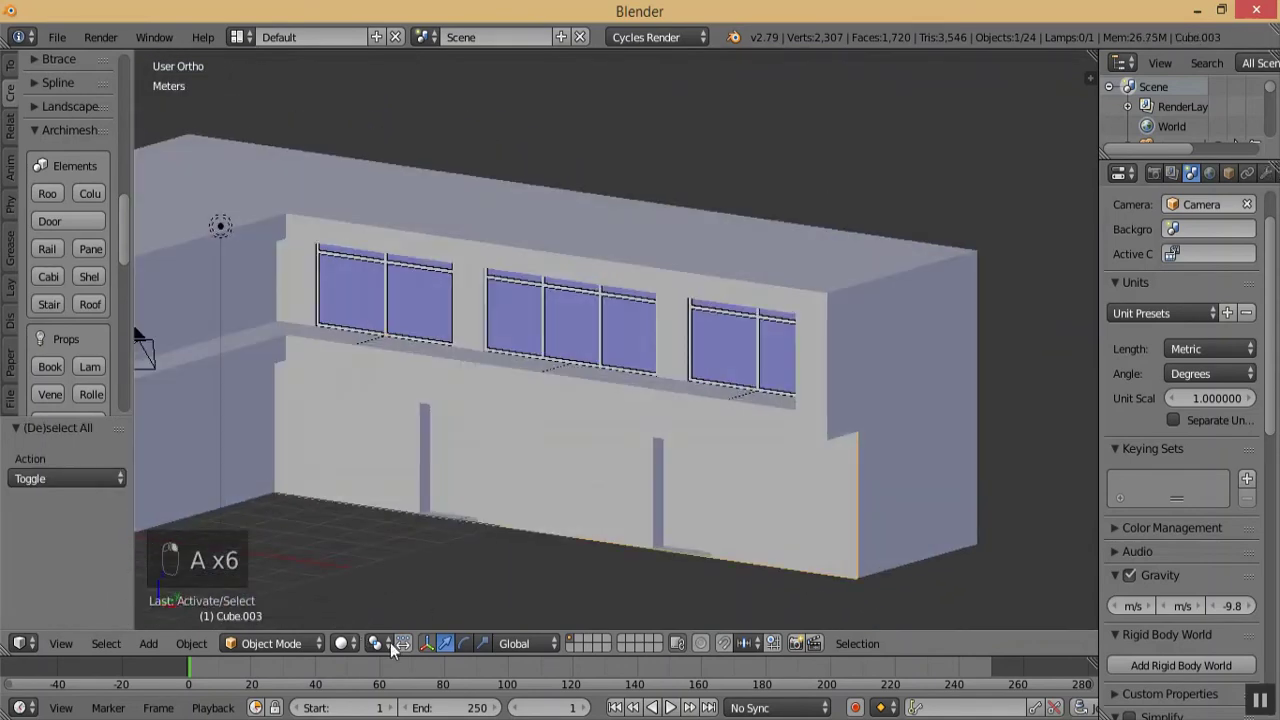
{"action": "key", "text": "Tab"}
{"action": "middle_click_drag", "start_coordinate": [334, 583], "coordinate": [486, 537]}
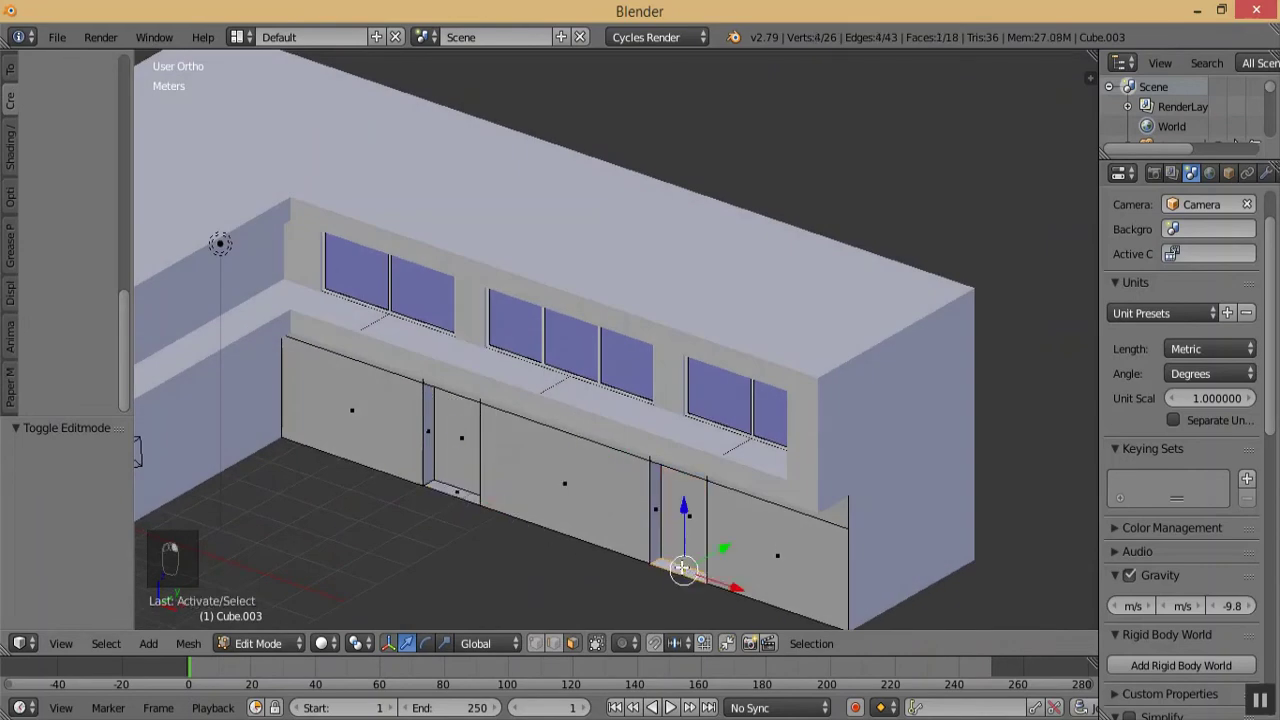
{"action": "key", "text": "shift+s"}
{"action": "left_click", "coordinate": [675, 567]}
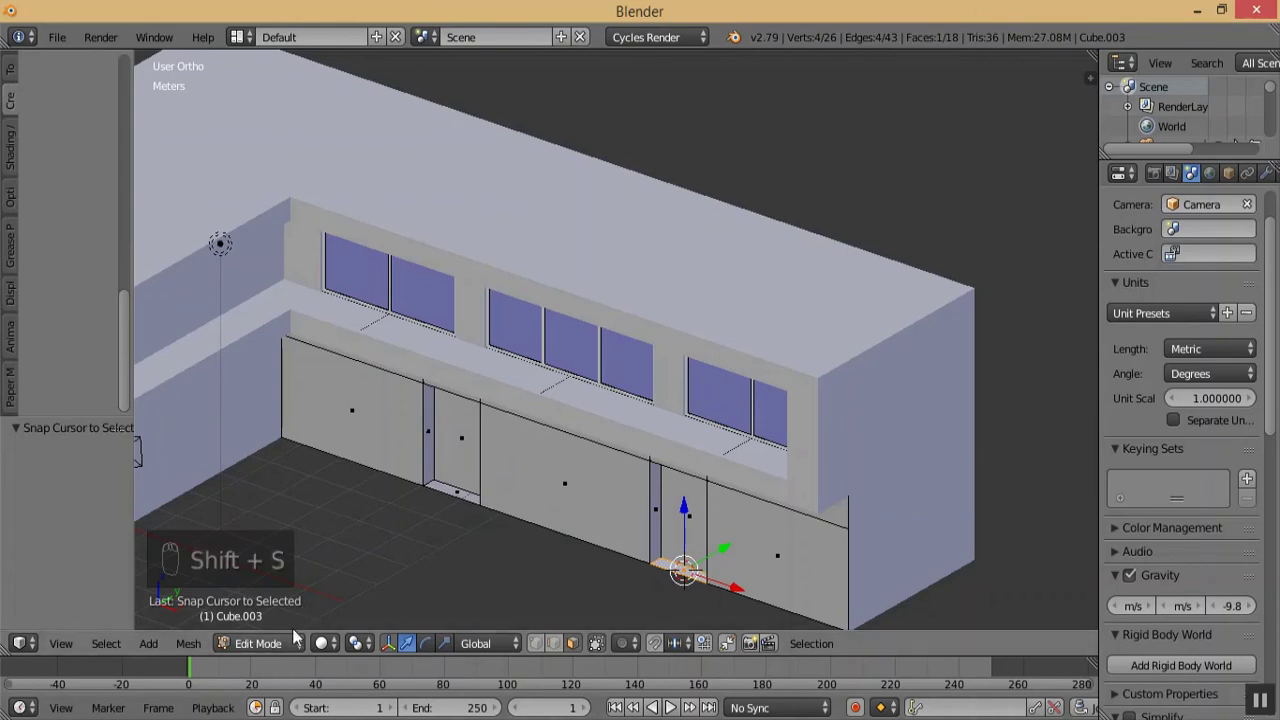
- Return to Object Mode, add an Archimesh door at the 3D cursor and view it from the front
{"action": "key", "text": "Tab"}
{"action": "left_click", "coordinate": [453, 354]}
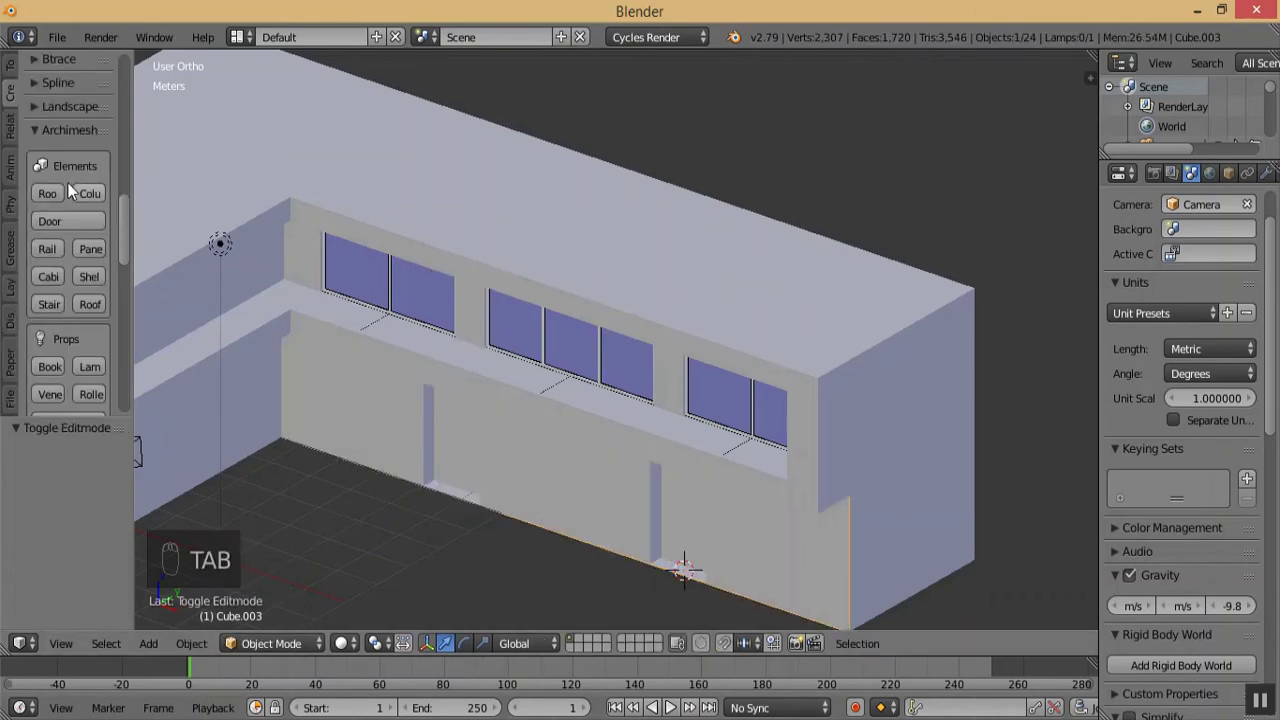
{"action": "left_click", "coordinate": [55, 228]}
{"action": "key", "text": "KP_1"}
{"action": "key", "text": "KP_Add"}
{"action": "key", "text": "KP_Add"}
{"action": "key", "text": "KP_Add"}
{"action": "key", "text": "KP_Add"}
{"action": "key", "text": "KP_Add"}
{"action": "key", "text": "KP_Add"}
{"action": "key", "text": "KP_Add"}
{"action": "key", "text": "KP_Add"}
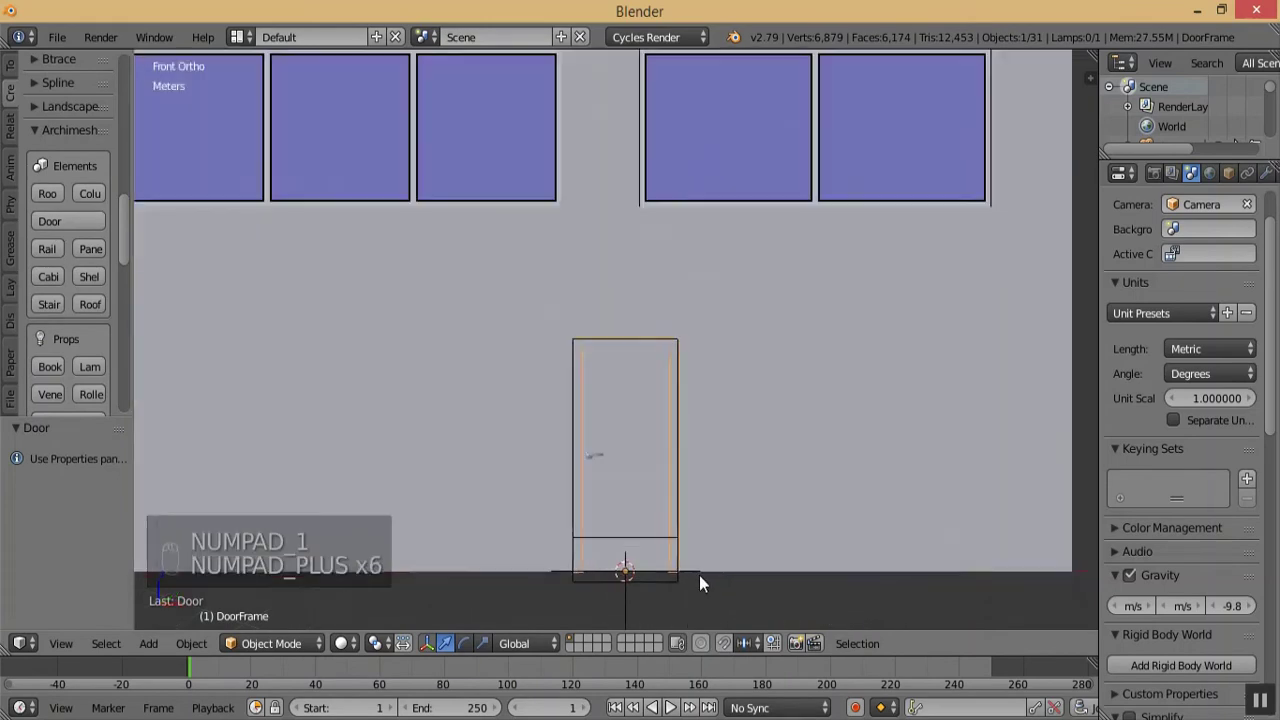
- Show the door's properties, switch to wireframe shading and set the frame width to 1.42 to span the doorway recess
{"action": "key", "text": "n"}
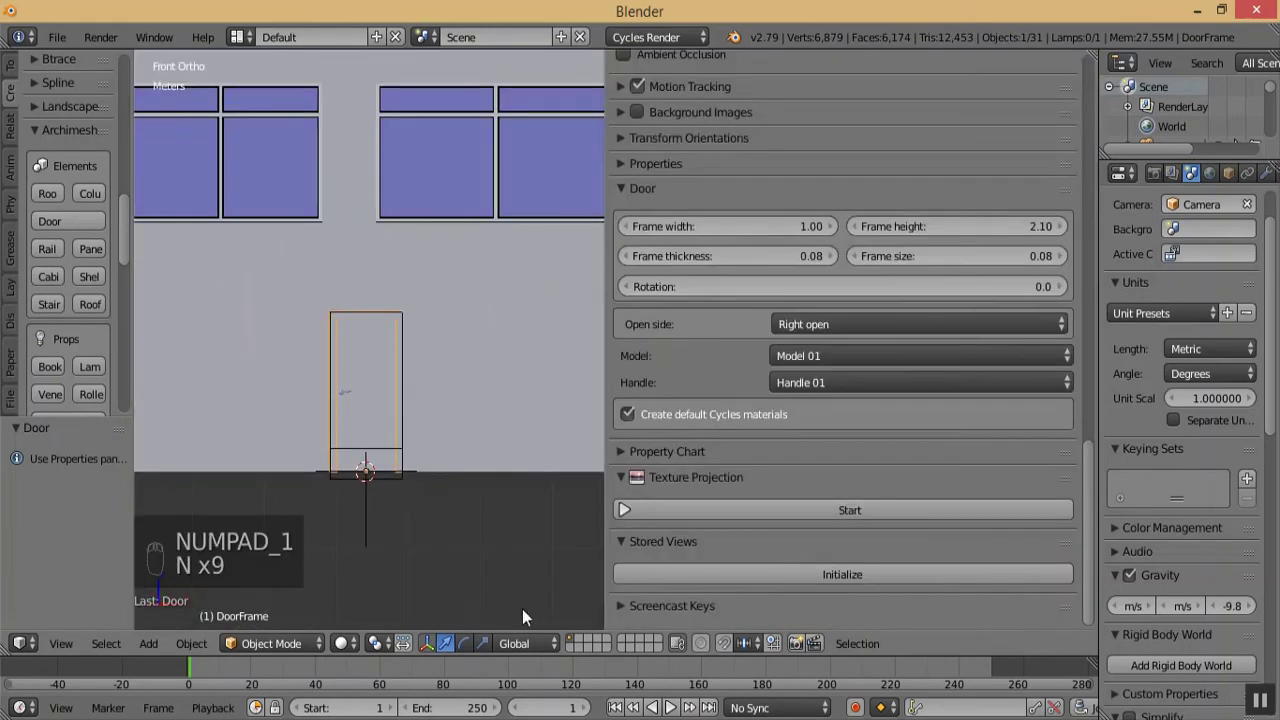
{"action": "left_click", "coordinate": [343, 643]}
{"action": "left_click", "coordinate": [385, 668]}
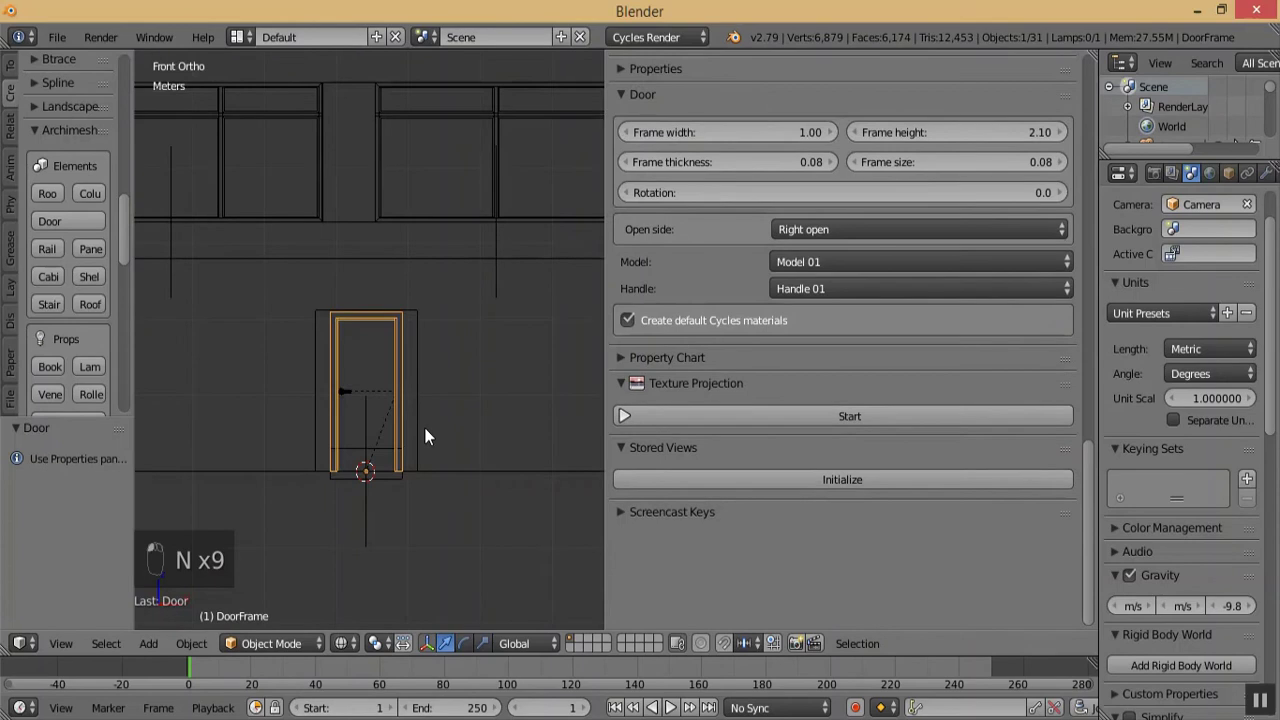
{"action": "key", "text": "KP_Add"}
{"action": "key", "text": "KP_Add"}
{"action": "key", "text": "KP_Add"}
{"action": "key", "text": "KP_Add"}
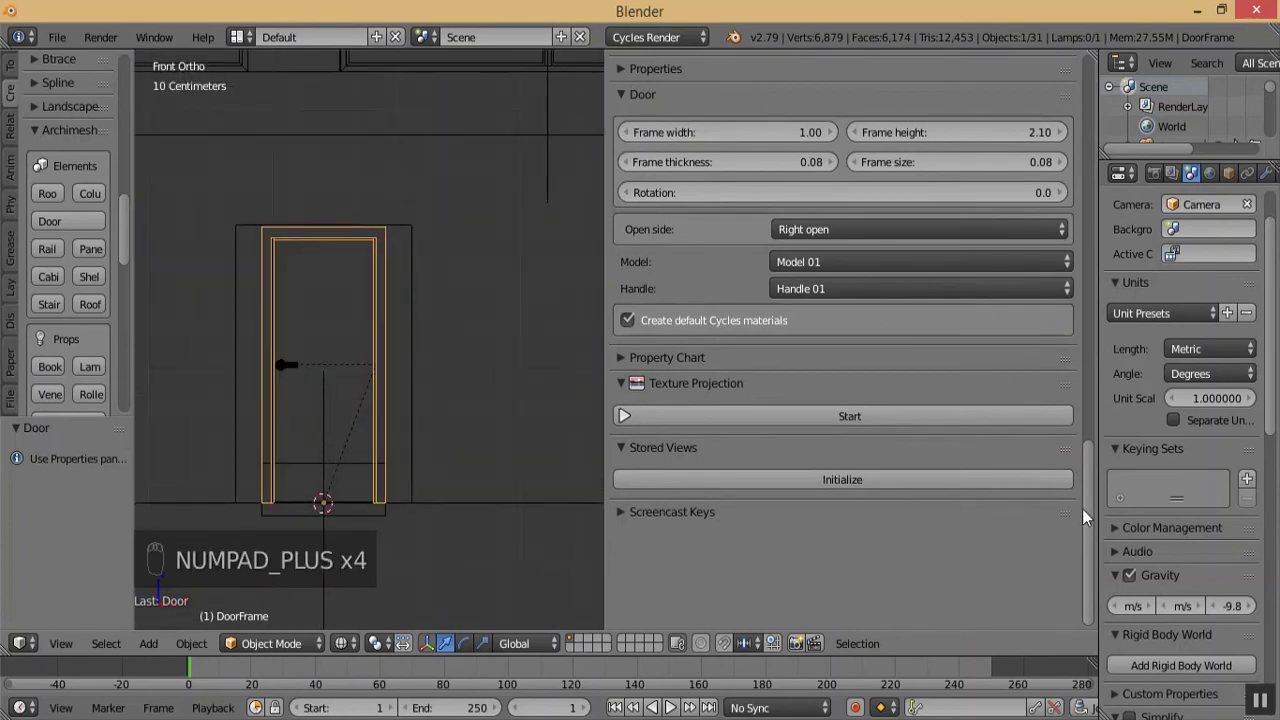
{"action": "scroll", "coordinate": [960, 360], "scroll_direction": "up", "scroll_amount": 2}
{"action": "left_click_drag", "start_coordinate": [834, 199], "coordinate": [834, 199]}
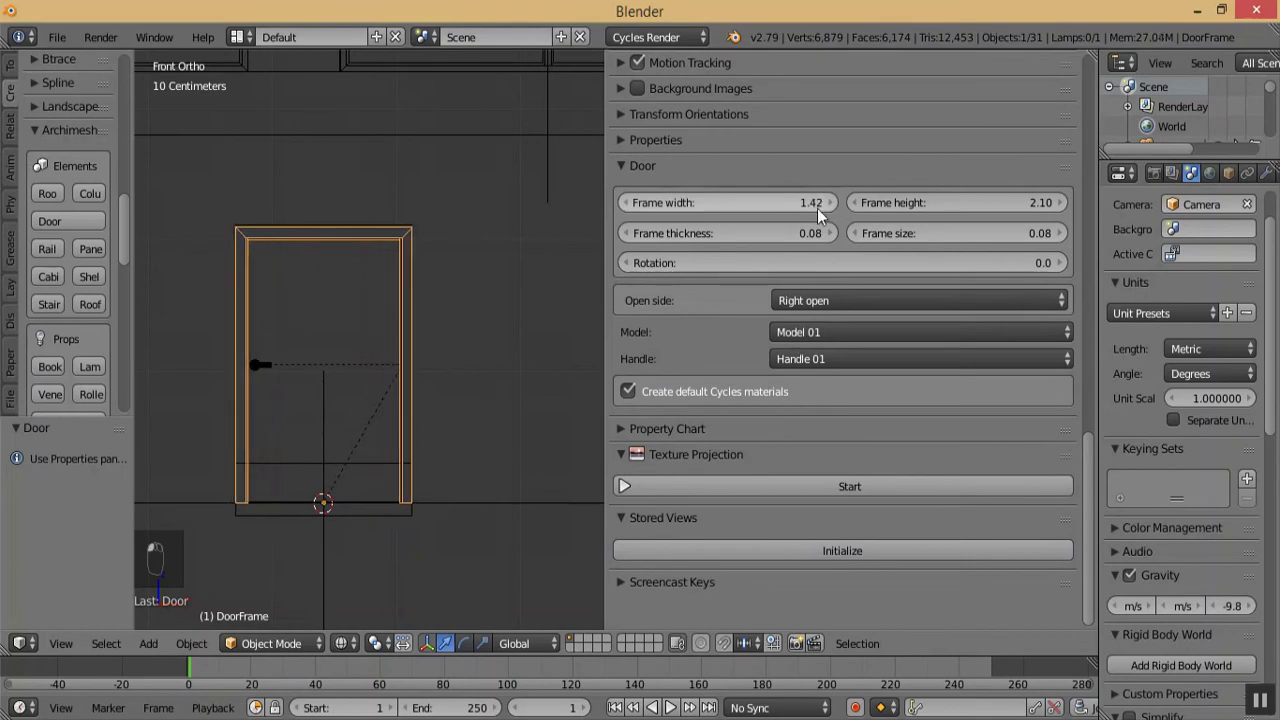
- Set the door's frame height to 2.13 to match the top edge of the doorway recess
{"action": "key", "text": "KP_Add"}
{"action": "key", "text": "KP_Add"}
{"action": "key", "text": "KP_Add"}
{"action": "key", "text": "KP_Add"}
{"action": "key", "text": "KP_Add"}
{"action": "key", "text": "KP_Add"}
{"action": "key", "text": "KP_Add"}
{"action": "key", "text": "KP_Add"}
{"action": "key", "text": "KP_Add"}
{"action": "key", "text": "KP_Add"}
{"action": "key", "text": "KP_Add"}
{"action": "key", "text": "KP_Add"}
{"action": "key", "text": "KP_Add"}
{"action": "key", "text": "KP_Add"}
{"action": "key", "text": "KP_Add"}
{"action": "key", "text": "KP_Add"}
{"action": "key", "text": "KP_Add"}
{"action": "left_click", "coordinate": [1065, 202]}
{"action": "key", "text": "KP_Subtract"}
{"action": "key", "text": "KP_Subtract"}
{"action": "key", "text": "KP_Subtract"}
{"action": "key", "text": "KP_Subtract"}
{"action": "key", "text": "KP_Subtract"}
{"action": "key", "text": "KP_Subtract"}
{"action": "key", "text": "KP_Subtract"}
{"action": "key", "text": "KP_Subtract"}
{"action": "key", "text": "KP_Subtract"}
{"action": "key", "text": "KP_Subtract"}
{"action": "key", "text": "KP_Subtract"}
{"action": "key", "text": "KP_Subtract"}
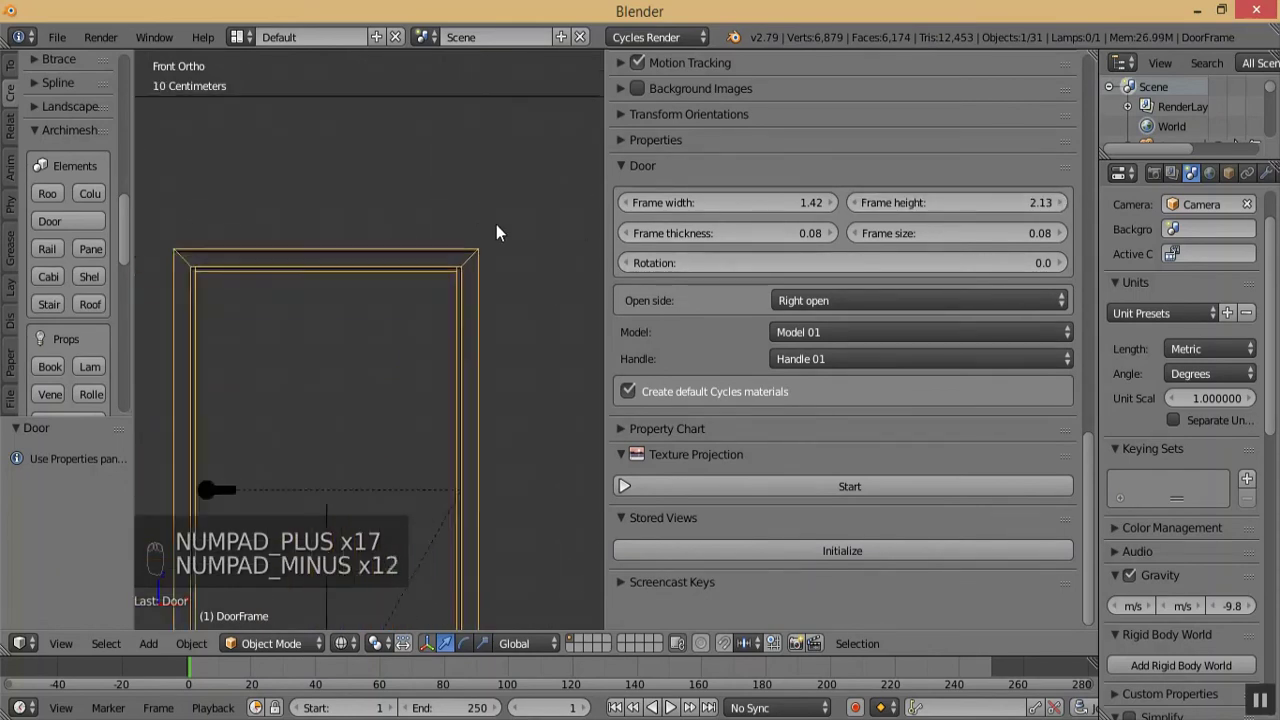
- Change the ground-floor door's model to Model 03
{"action": "key", "text": "KP_Subtract"}
{"action": "key", "text": "KP_Subtract"}
{"action": "key", "text": "KP_Subtract"}
{"action": "key", "text": "KP_Subtract"}
{"action": "key", "text": "KP_Subtract"}
{"action": "key", "text": "KP_Subtract"}
{"action": "key", "text": "KP_Subtract"}
{"action": "key", "text": "KP_Add"}
{"action": "key", "text": "KP_Add"}
{"action": "key", "text": "KP_Add"}
{"action": "key", "text": "KP_Subtract"}
{"action": "key", "text": "KP_Add"}
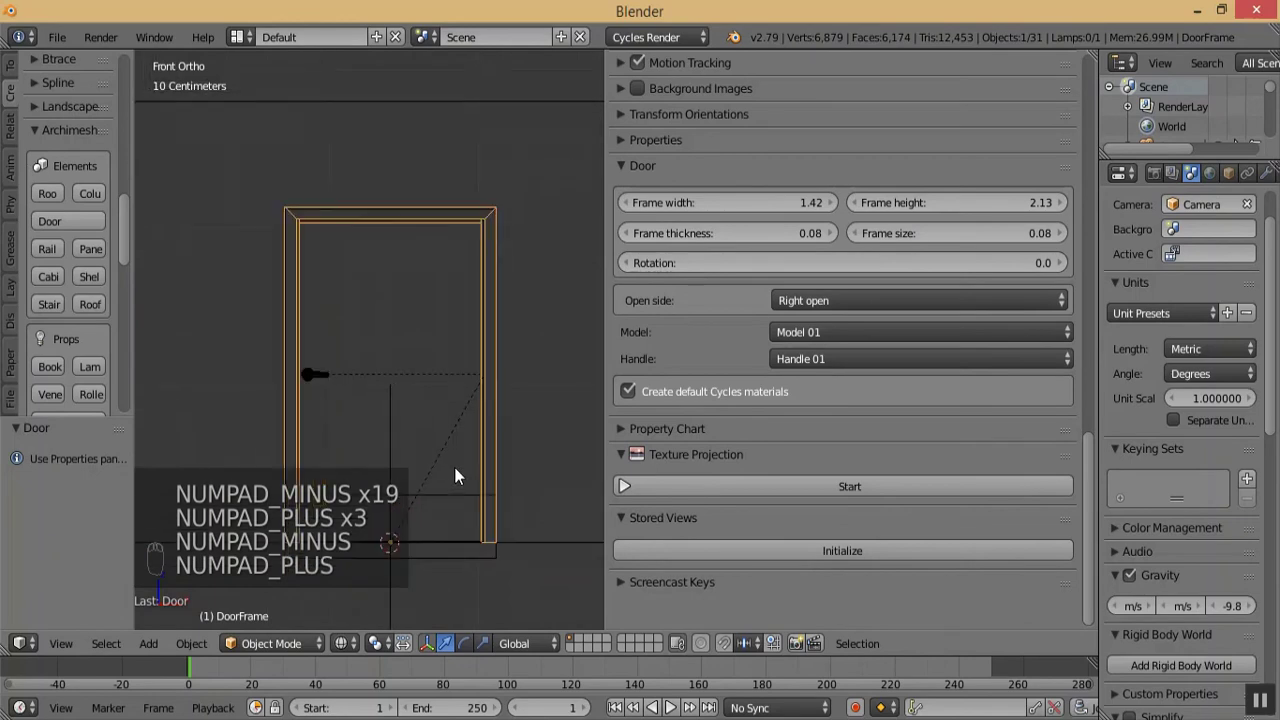
{"action": "key", "text": "KP_Subtract"}
{"action": "key", "text": "KP_Add"}
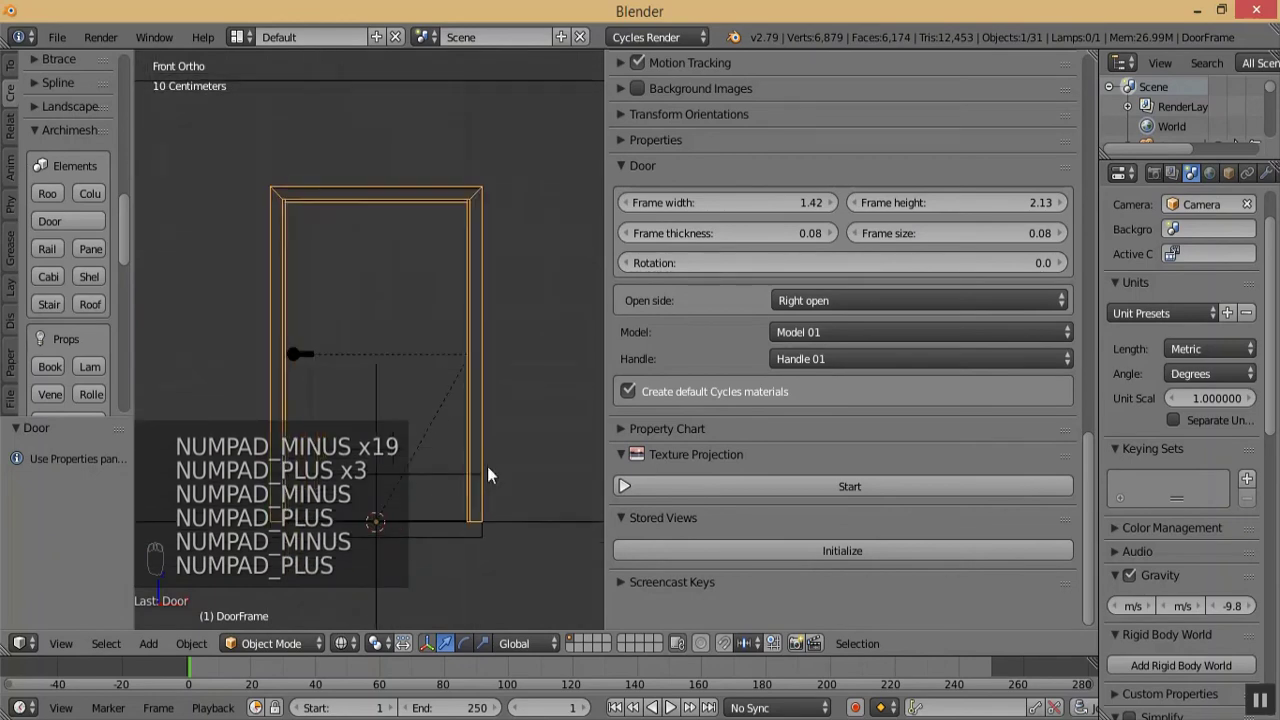
{"action": "left_click", "coordinate": [836, 334]}
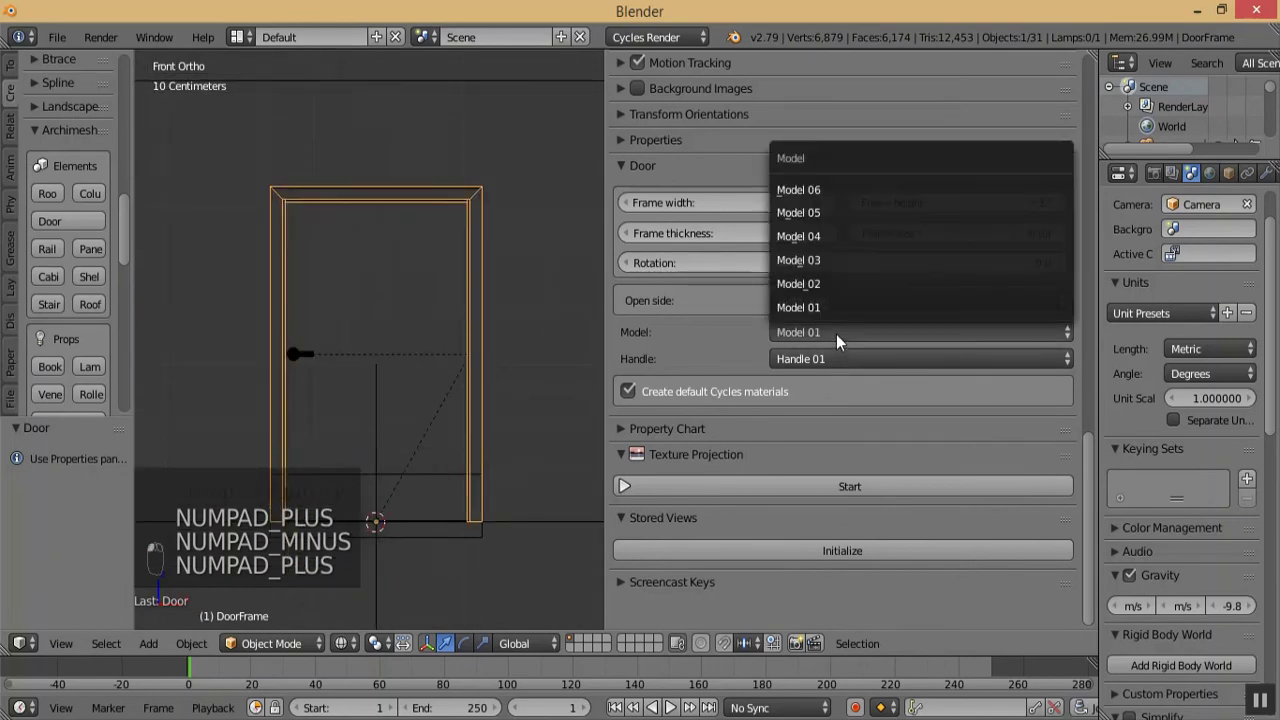
{"action": "left_click", "coordinate": [838, 259]}
- Preview the paneled door in solid shading from an angle, and return to a wireframe front view
{"action": "left_click", "coordinate": [341, 643]}
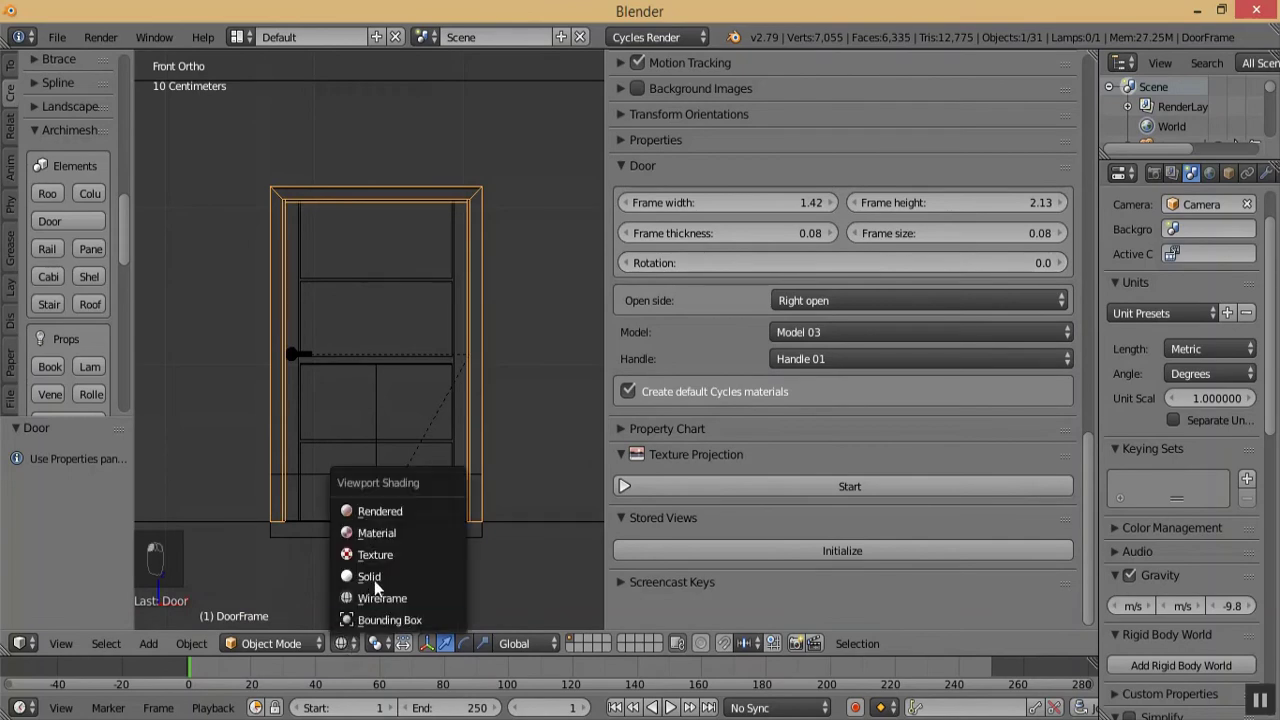
{"action": "left_click", "coordinate": [386, 566]}
{"action": "mouse_move", "coordinate": [386, 566]}
{"action": "middle_mouse_down"}
{"action": "mouse_move", "coordinate": [452, 484]}
{"action": "mouse_move", "coordinate": [363, 508]}
{"action": "mouse_move", "coordinate": [323, 492]}
{"action": "mouse_move", "coordinate": [400, 504]}
{"action": "middle_mouse_up"}
{"action": "left_click", "coordinate": [343, 652]}
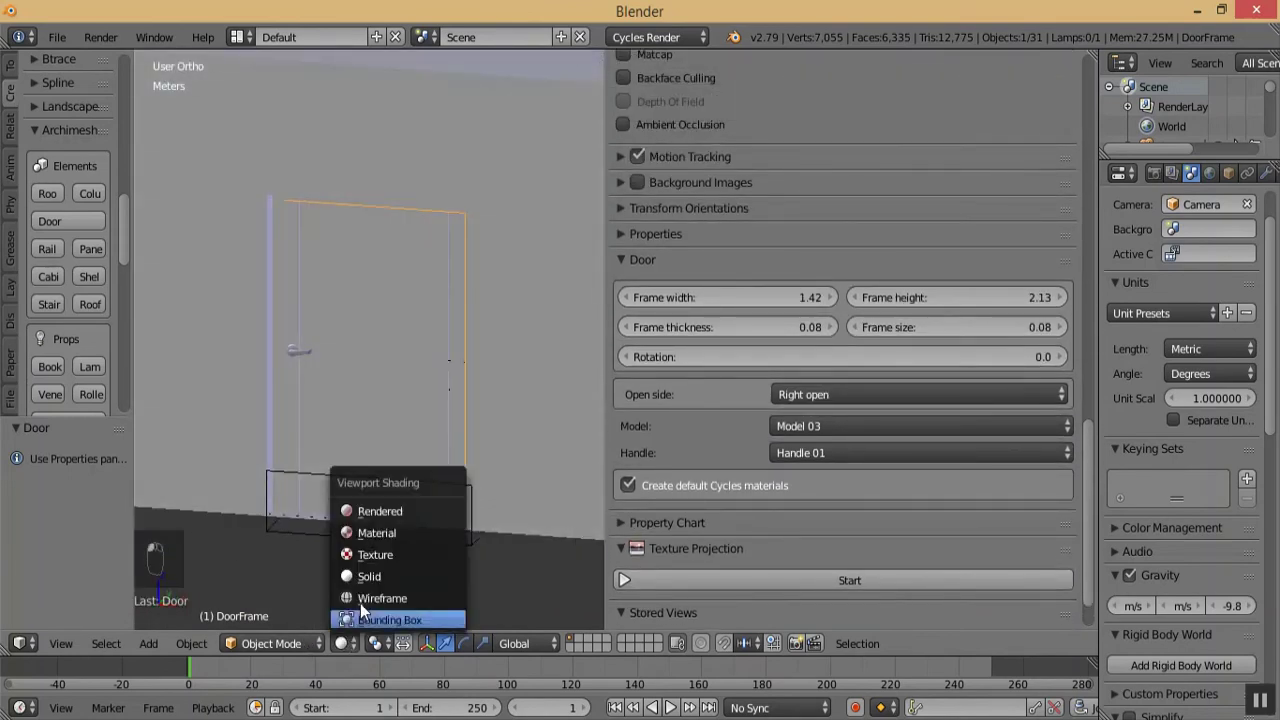
{"action": "left_click", "coordinate": [360, 602]}
{"action": "key", "text": "KP_1"}
{"action": "key", "text": "KP_Subtract"}
{"action": "key", "text": "KP_Subtract"}
{"action": "key", "text": "KP_Subtract"}
{"action": "key", "text": "KP_Subtract"}
{"action": "key", "text": "KP_Subtract"}
{"action": "key", "text": "KP_Subtract"}
{"action": "key", "text": "KP_Subtract"}
{"action": "key", "text": "KP_Subtract"}
{"action": "key", "text": "KP_Subtract"}
{"action": "key", "text": "KP_Subtract"}
{"action": "key", "text": "KP_Subtract"}
{"action": "key", "text": "KP_Subtract"}
{"action": "key", "text": "KP_Subtract"}
{"action": "key", "text": "KP_Subtract"}
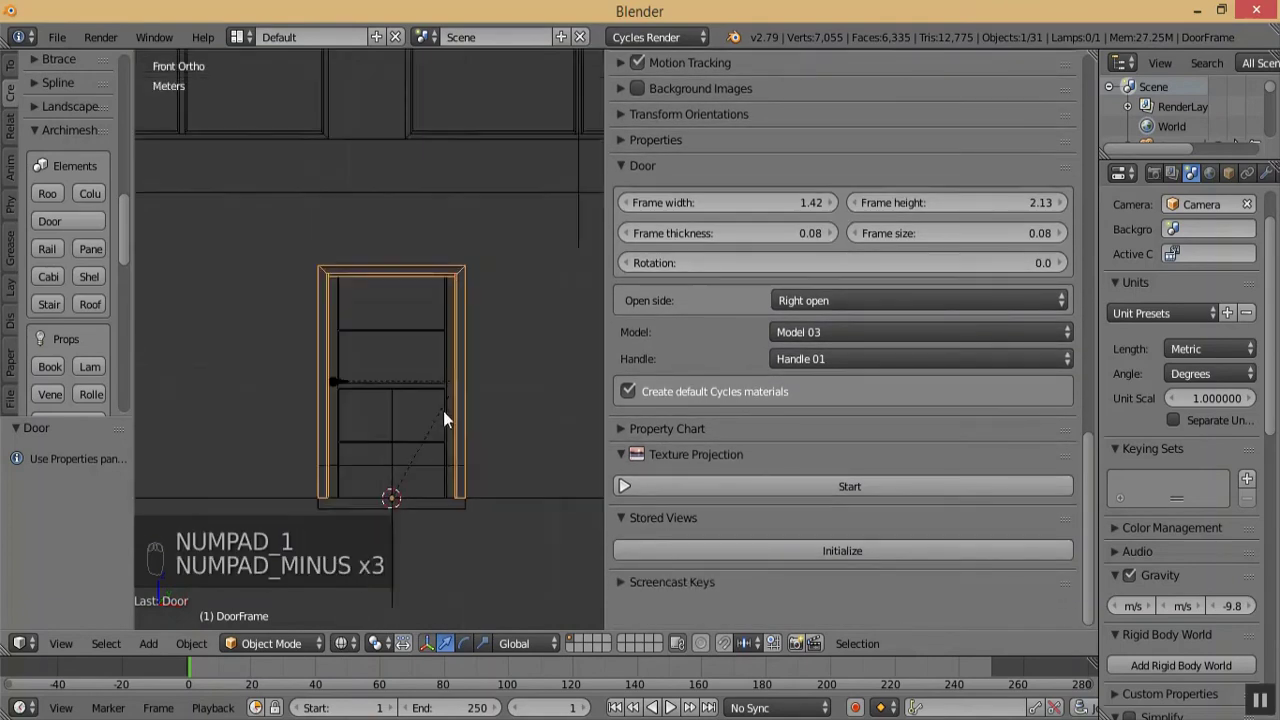
{"action": "middle_click_drag", "start_coordinate": [458, 425], "coordinate": [422, 446]}
{"action": "key", "text": "KP_Subtract"}
{"action": "key", "text": "KP_Subtract"}
{"action": "key", "text": "KP_Subtract"}
{"action": "key", "text": "KP_Add"}
{"action": "key", "text": "KP_Add"}
{"action": "key", "text": "KP_Add"}
{"action": "key", "text": "KP_Add"}
{"action": "key", "text": "KP_Subtract"}
{"action": "key", "text": "KP_Add"}
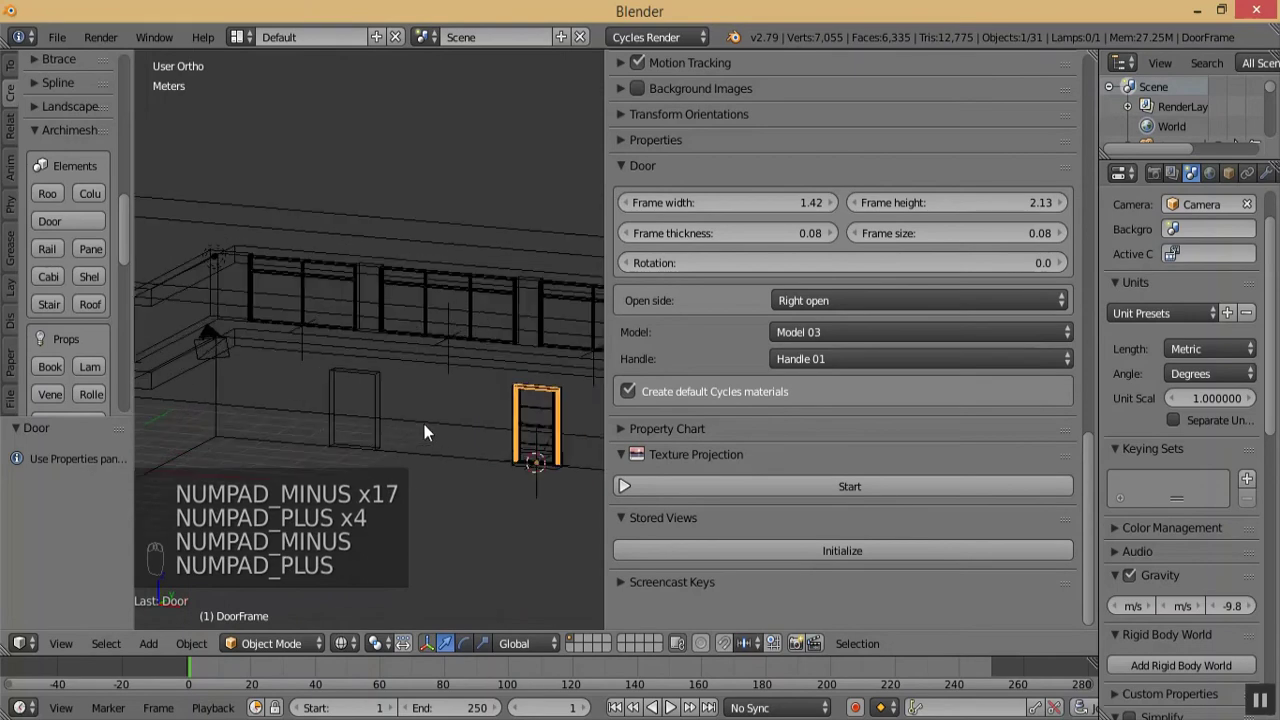
{"action": "key", "text": "KP_Add"}
{"action": "right_click", "coordinate": [394, 461]}
{"action": "key", "text": "KP_Subtract"}
{"action": "key", "text": "KP_Add"}
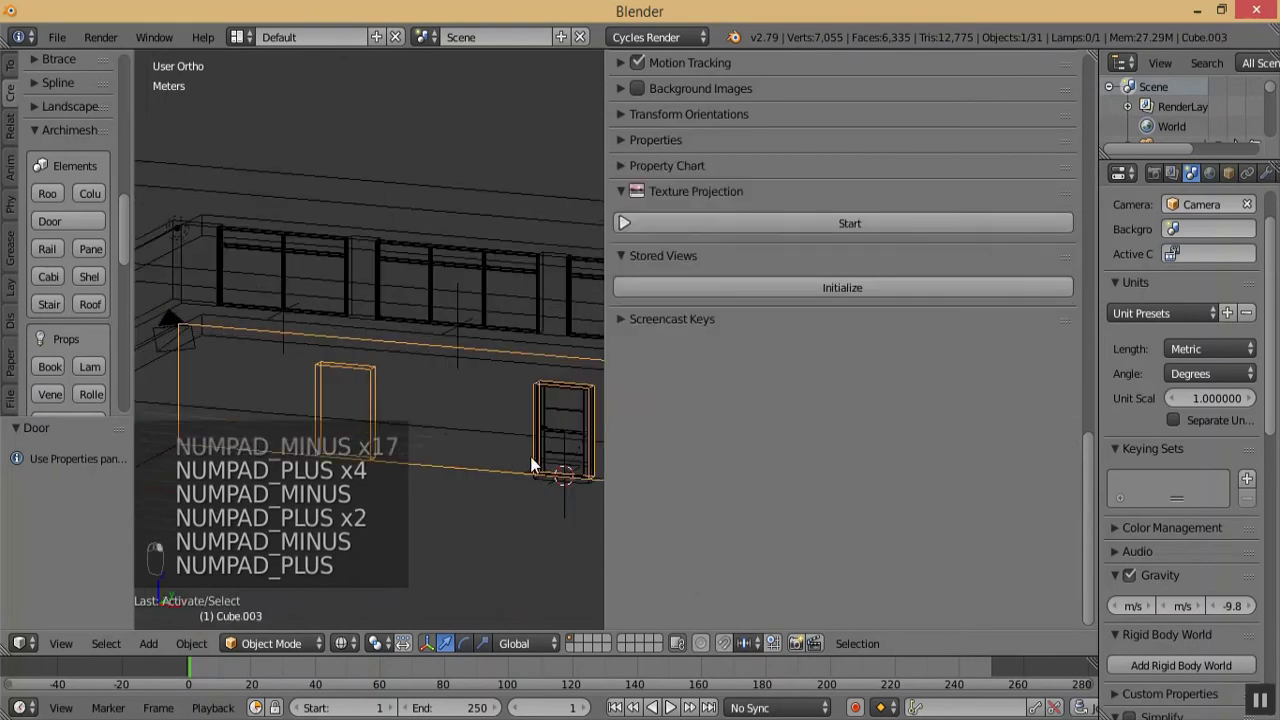
{"action": "key", "text": "KP_Subtract"}
{"action": "key", "text": "KP_Subtract"}
{"action": "key", "text": "KP_Subtract"}
{"action": "key", "text": "ctrl+z"}
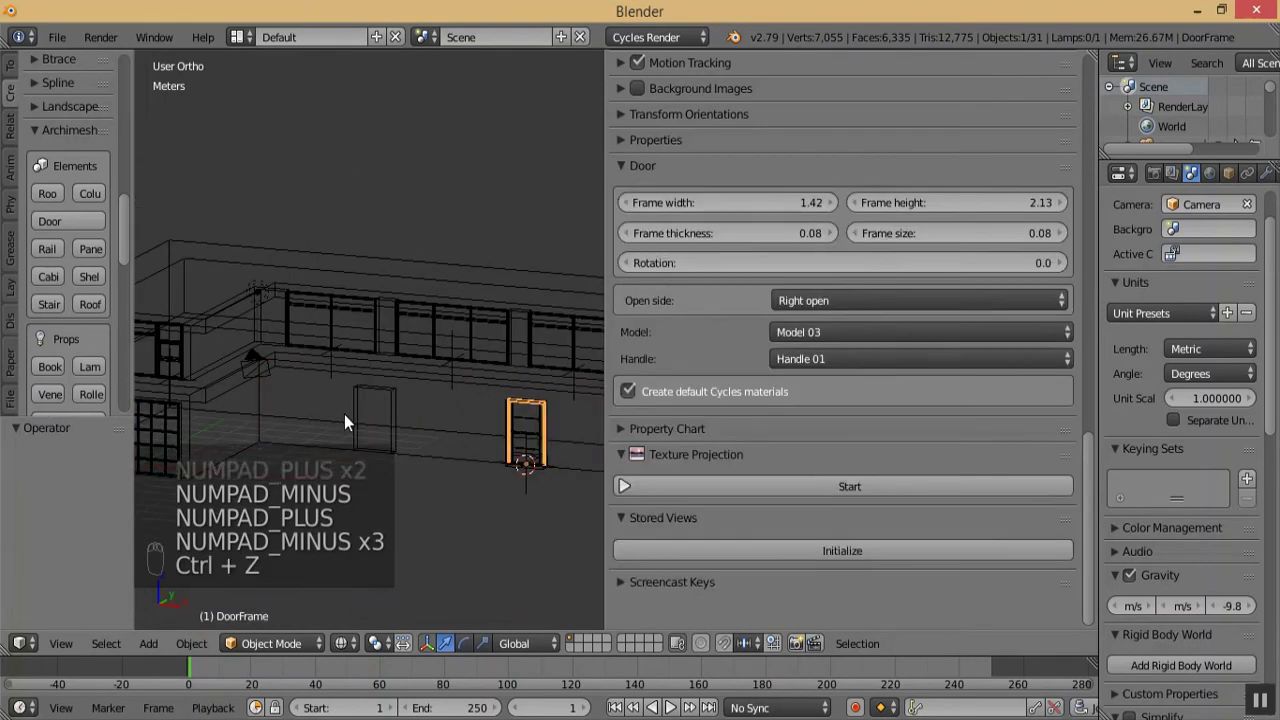
- From the front, box-select all door parts without the walls and place a linked duplicate offset about -1.86 m in X and -2.53 m in Z
{"action": "key", "text": "KP_1"}
{"action": "key", "text": "KP_Subtract"}
{"action": "key", "text": "KP_Add"}
{"action": "key", "text": "KP_Add"}
{"action": "key", "text": "KP_Add"}
{"action": "key", "text": "KP_Add"}
{"action": "key", "text": "KP_Add"}
{"action": "key", "text": "KP_Add"}
{"action": "key", "text": "KP_Add"}
{"action": "key", "text": "KP_Add"}
{"action": "key", "text": "KP_Add"}
{"action": "key", "text": "KP_Add"}
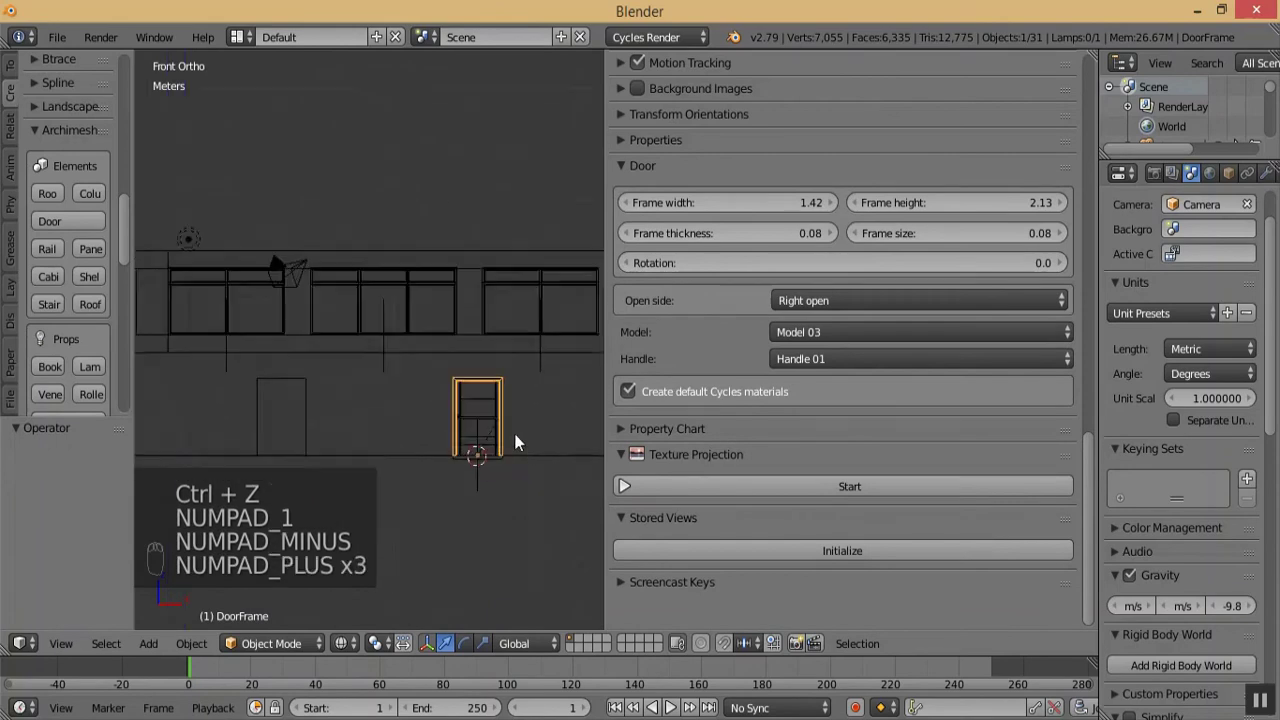
{"action": "key", "text": "b"}
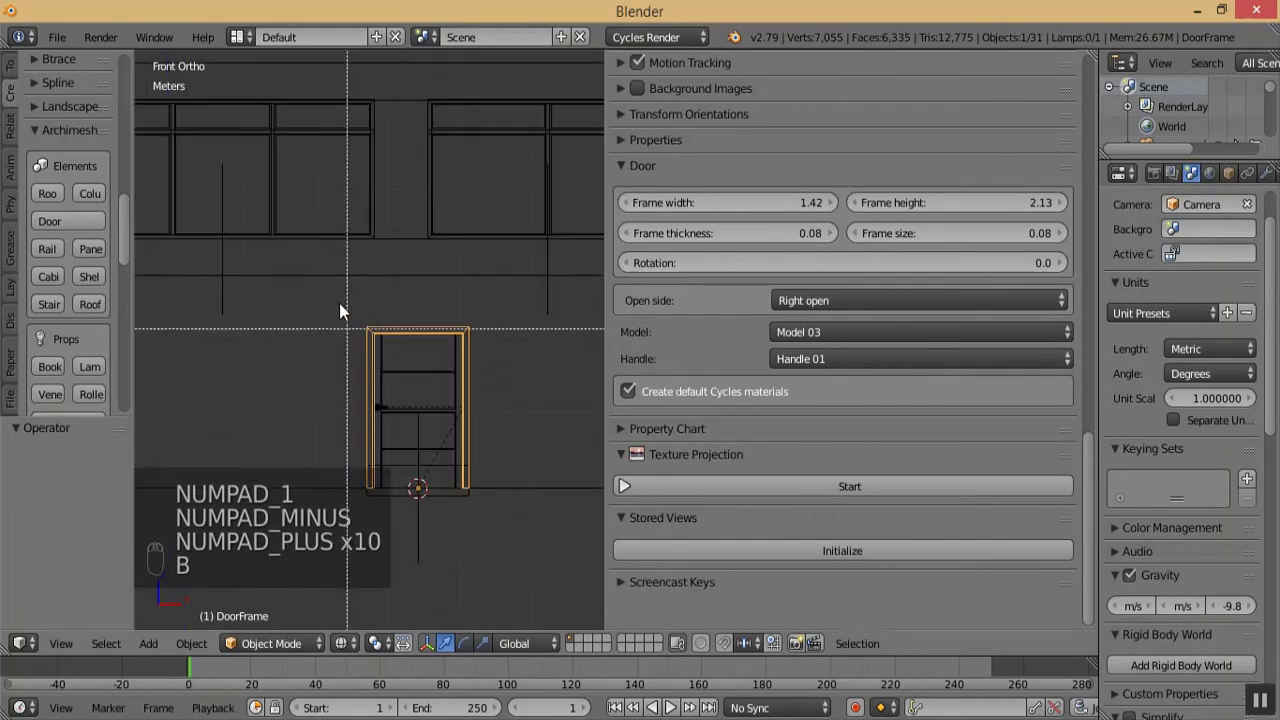
{"action": "left_click_drag", "start_coordinate": [338, 292], "coordinate": [513, 517]}
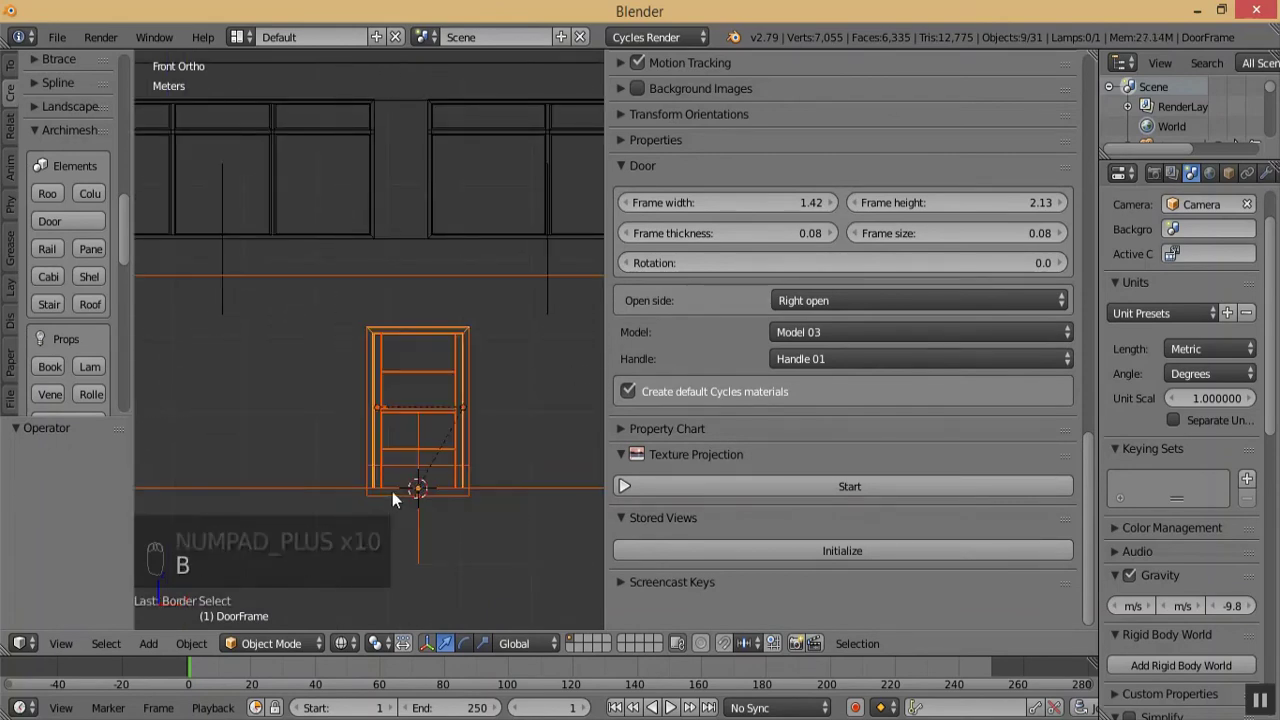
{"action": "key", "text": "b"}
{"action": "key", "text": "b"}
{"action": "middle_click_drag", "start_coordinate": [191, 214], "coordinate": [321, 526]}
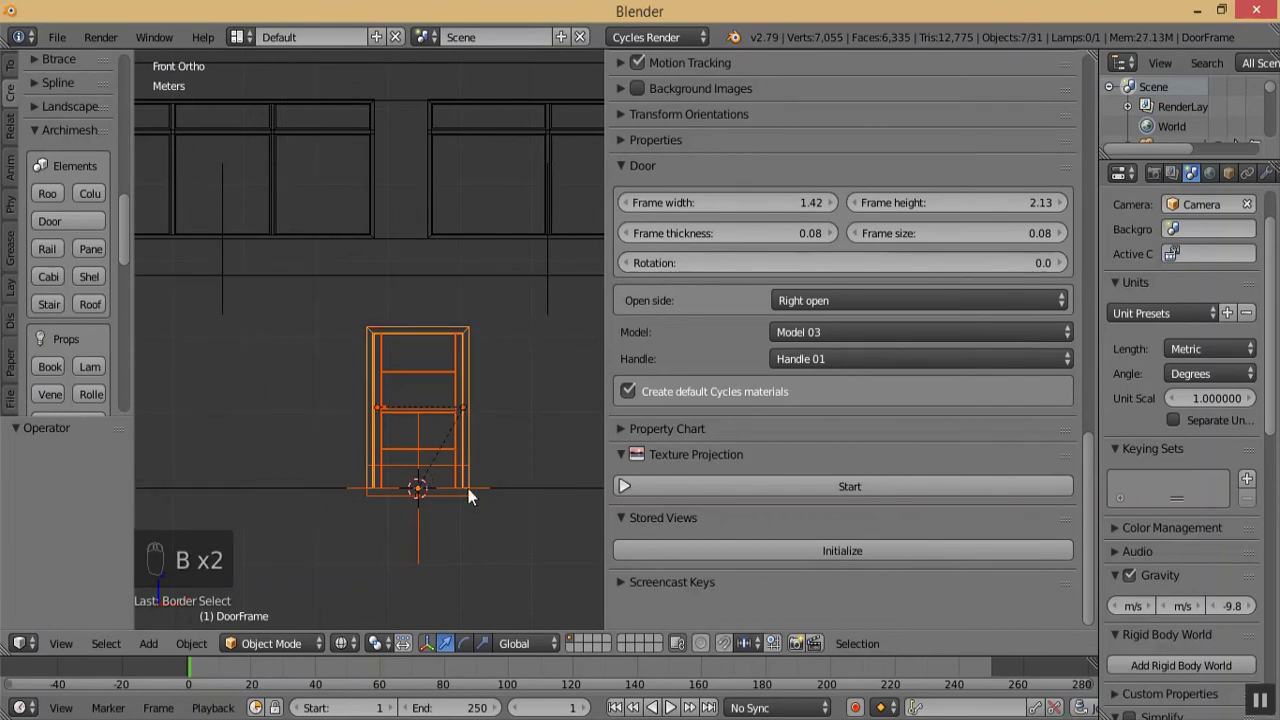
{"action": "key", "text": "alt+d"}
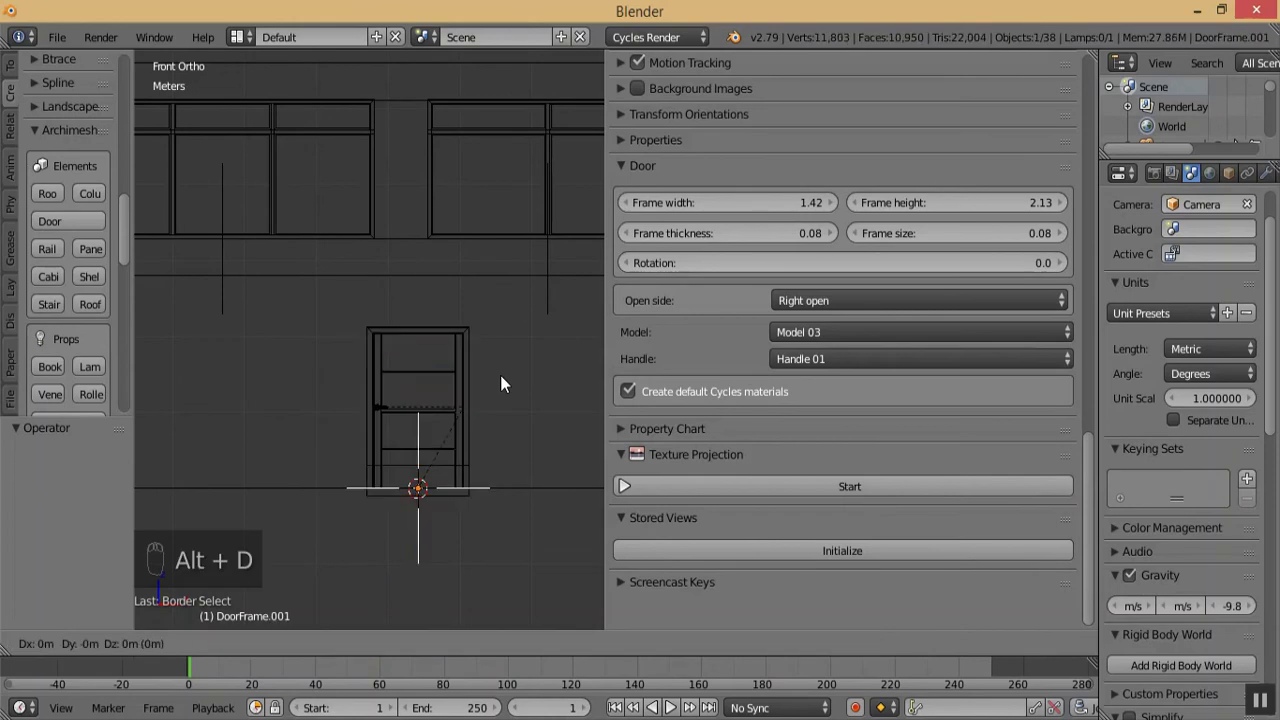
{"action": "left_click", "coordinate": [367, 575]}
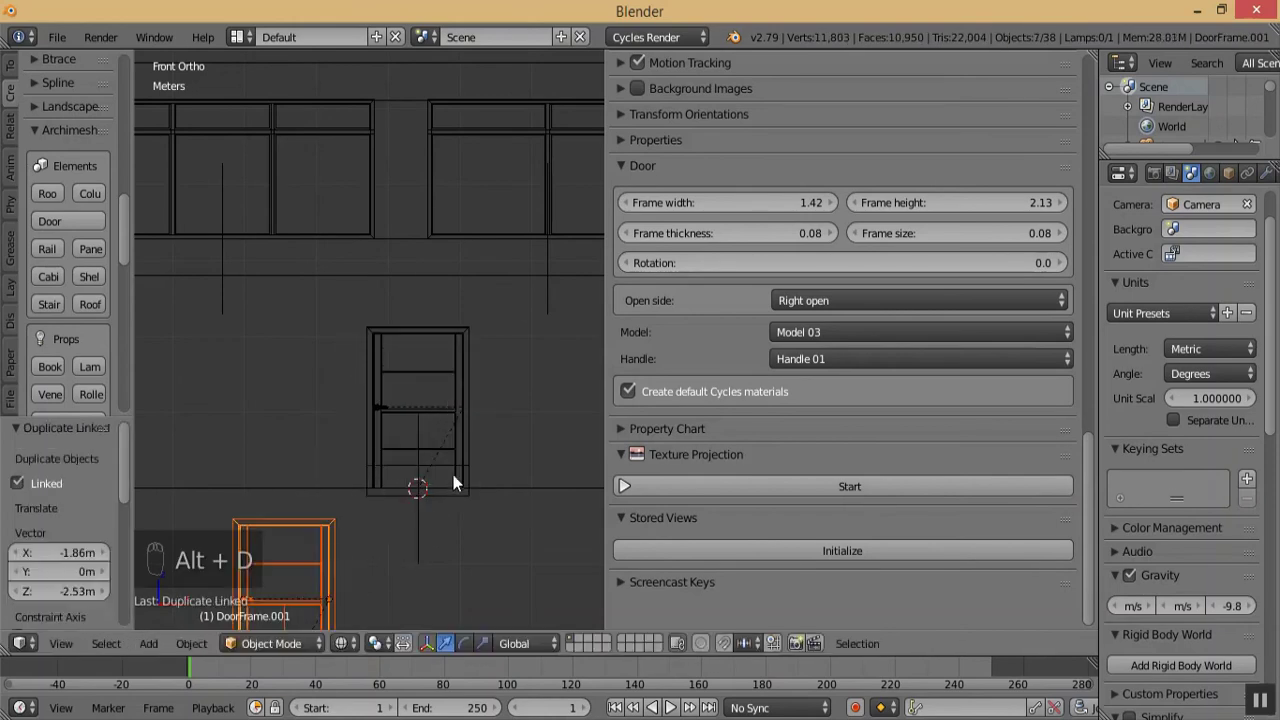
- In the ground-floor wall's Edit Mode, snap the 3D cursor to the floor face of the empty doorway recess, and return to Object Mode
{"action": "key", "text": "KP_Subtract"}
{"action": "key", "text": "KP_Subtract"}
{"action": "key", "text": "KP_Subtract"}
{"action": "key", "text": "KP_Subtract"}
{"action": "key", "text": "KP_Subtract"}
{"action": "key", "text": "KP_Subtract"}
{"action": "key", "text": "KP_Subtract"}
{"action": "key", "text": "KP_Subtract"}
{"action": "key", "text": "KP_Subtract"}
{"action": "key", "text": "KP_Subtract"}
{"action": "key", "text": "KP_Subtract"}
{"action": "key", "text": "KP_Subtract"}
{"action": "key", "text": "KP_Subtract"}
{"action": "key", "text": "KP_Subtract"}
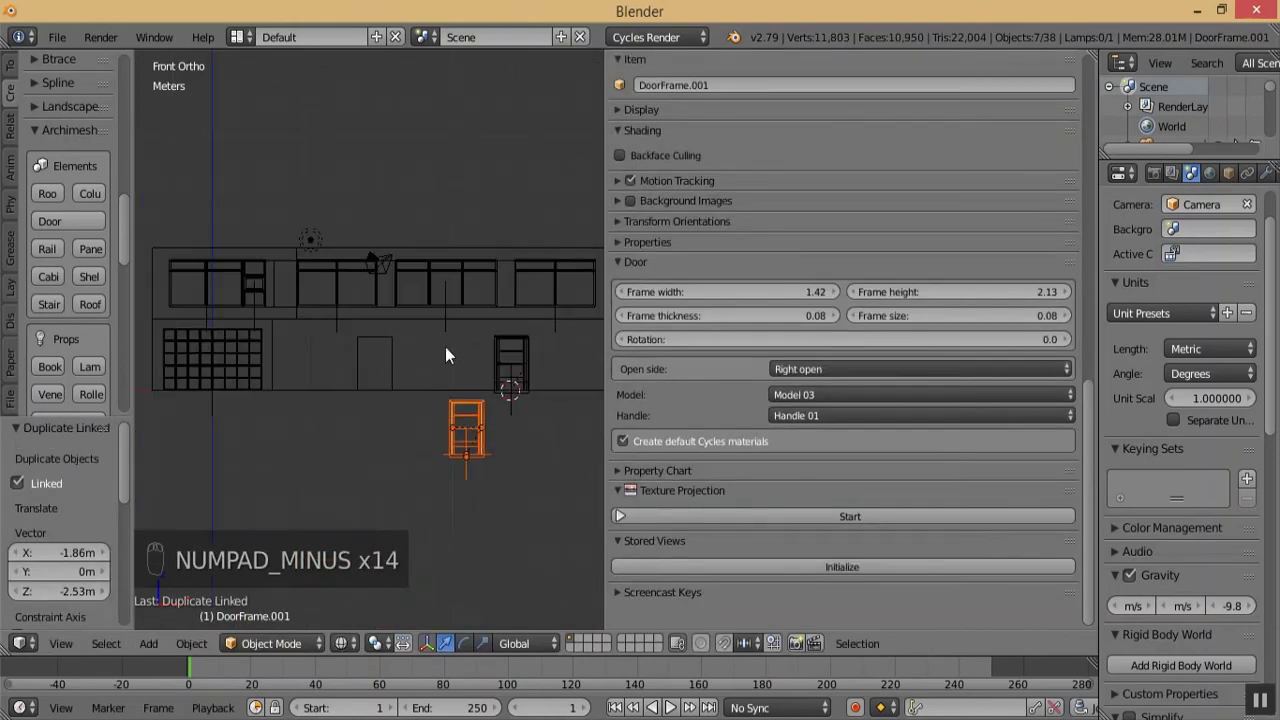
{"action": "right_click", "coordinate": [410, 390]}
{"action": "middle_click_drag", "start_coordinate": [403, 428], "coordinate": [316, 458]}
{"action": "left_click", "coordinate": [270, 643]}
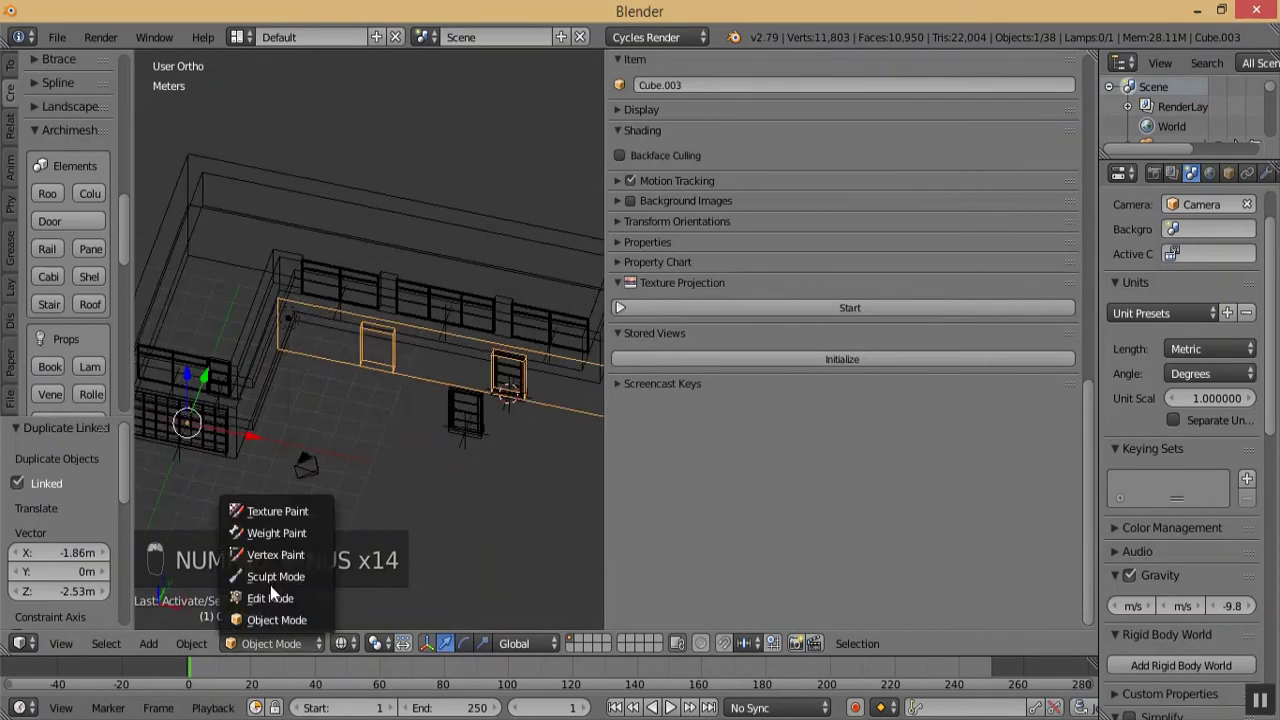
{"action": "left_click", "coordinate": [271, 582]}
{"action": "left_click", "coordinate": [300, 643]}
{"action": "left_click", "coordinate": [300, 600]}
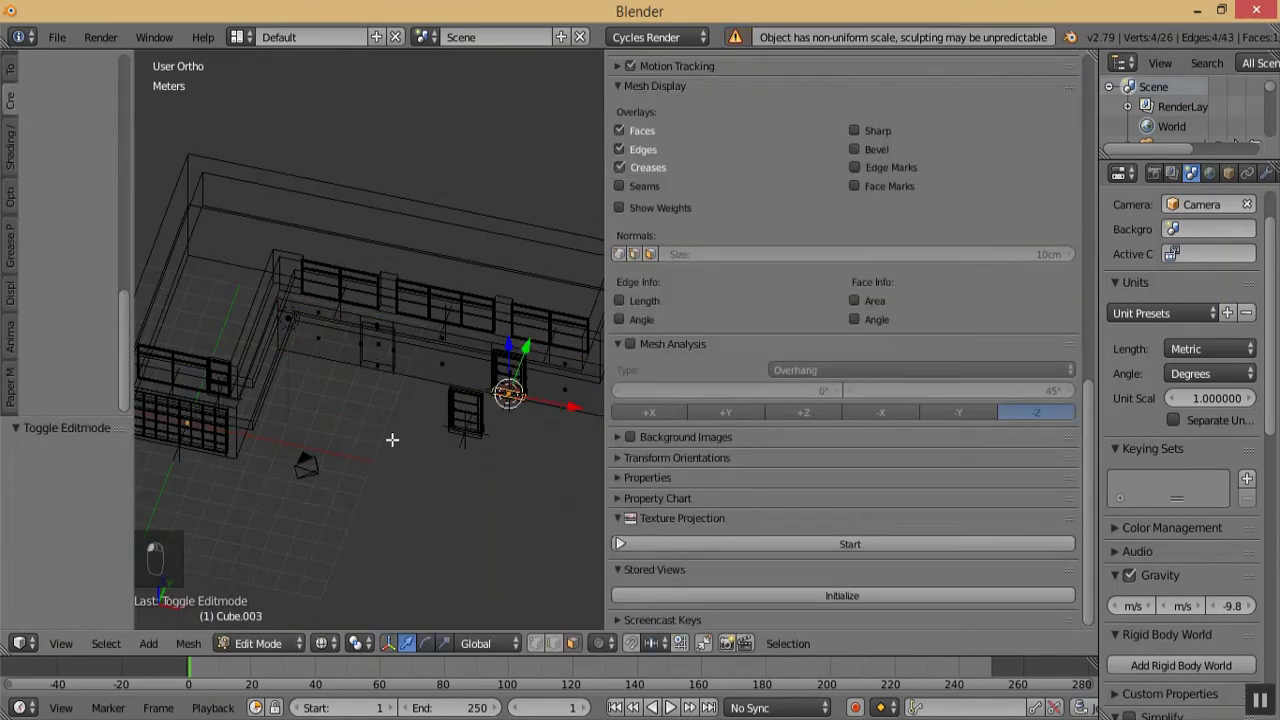
{"action": "key", "text": "shift+s"}
{"action": "left_click", "coordinate": [415, 401]}
{"action": "left_click", "coordinate": [284, 643]}
{"action": "left_click", "coordinate": [284, 620]}
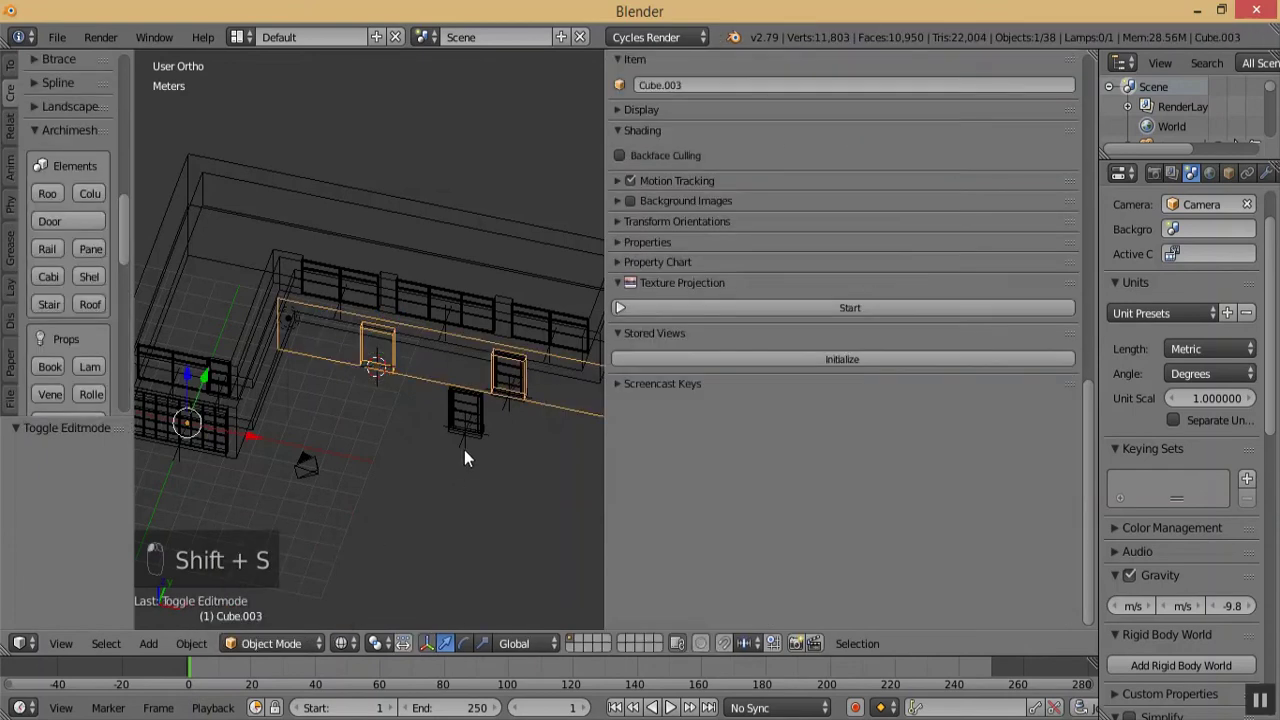
- Select the duplicated door's group empty, snap it to the 3D cursor in the empty recess and check it from the front
{"action": "right_click", "coordinate": [465, 445]}
{"action": "key", "text": "shift+s"}
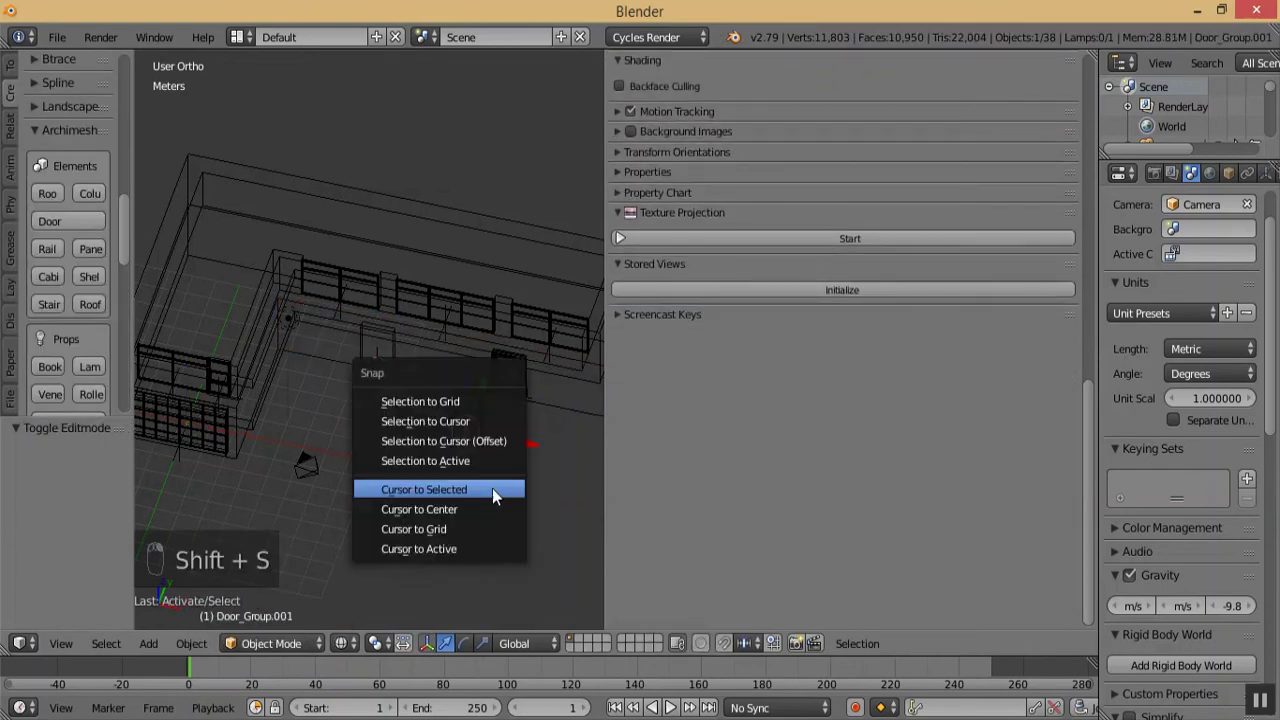
{"action": "left_click", "coordinate": [483, 423]}
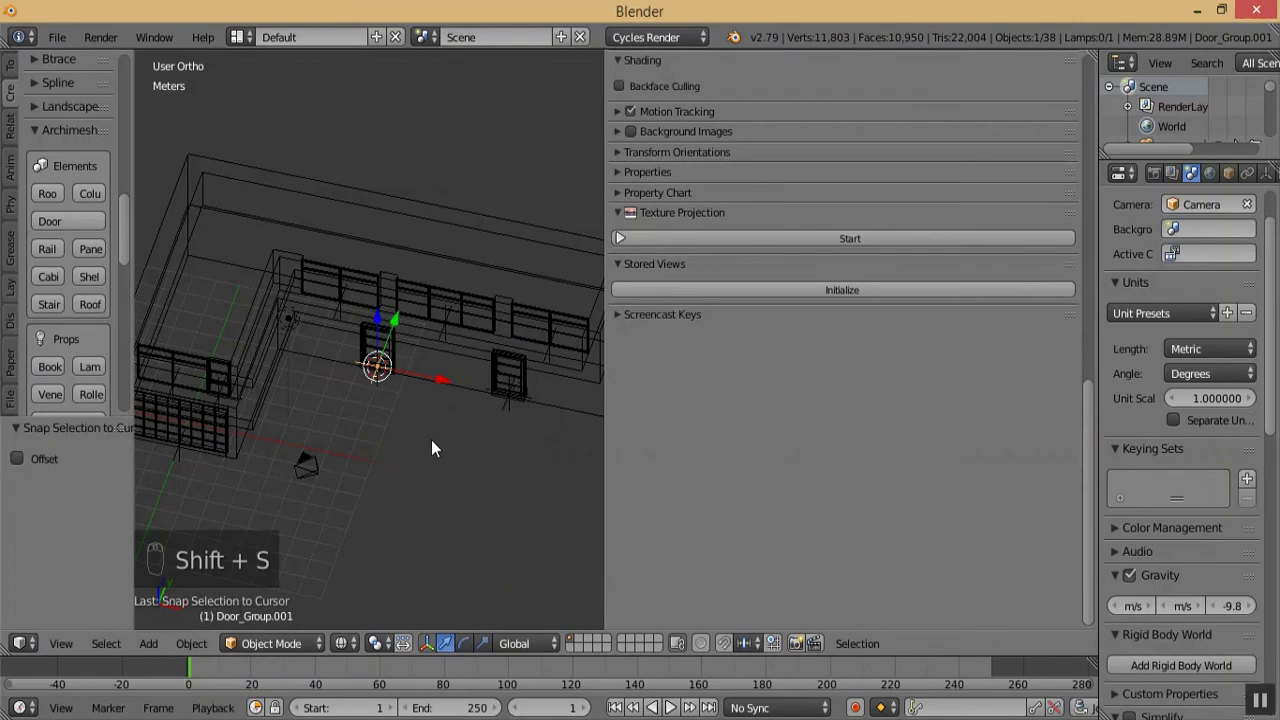
{"action": "middle_click_drag", "start_coordinate": [450, 407], "coordinate": [473, 380]}
{"action": "key", "text": "KP_1"}
{"action": "key", "text": "KP_Multiply"}
{"action": "key", "text": "KP_Subtract"}
{"action": "key", "text": "KP_Subtract"}
{"action": "key", "text": "KP_Subtract"}
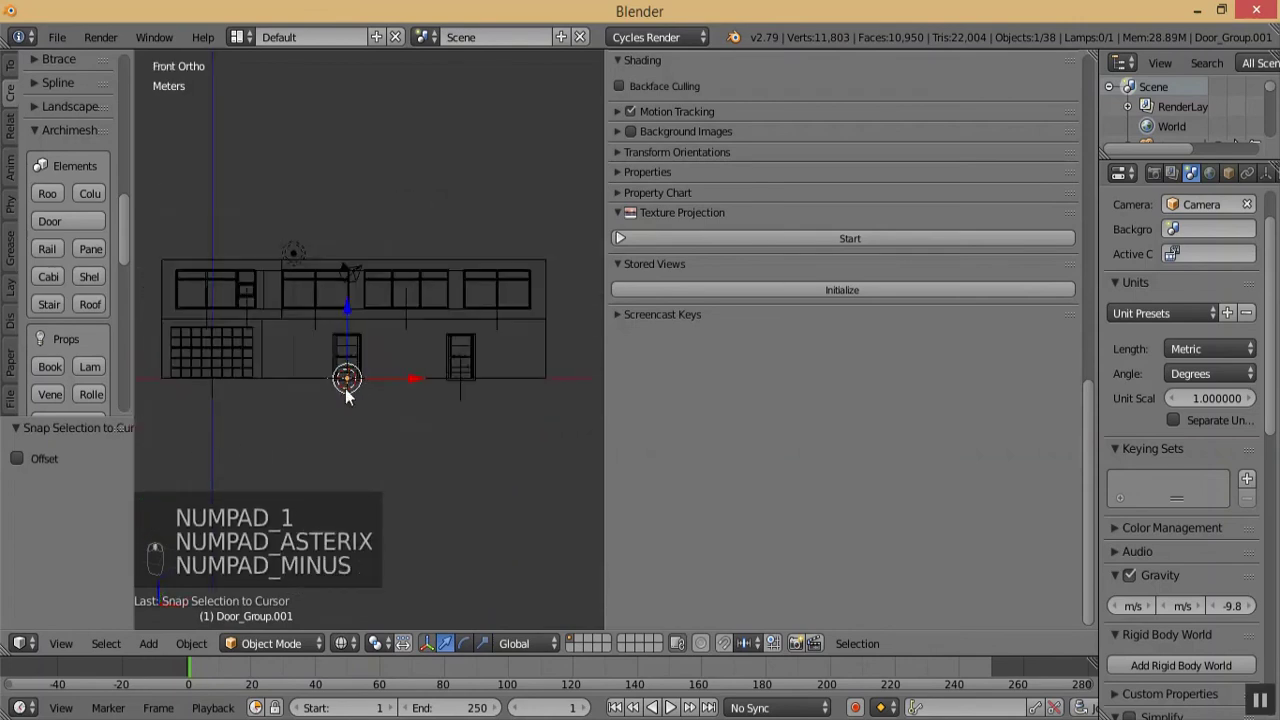
{"action": "key", "text": "KP_Add"}
{"action": "key", "text": "KP_Add"}
{"action": "key", "text": "KP_Add"}
{"action": "key", "text": "KP_Add"}
{"action": "key", "text": "KP_Add"}
- Switch to solid shading and view the original door's handle up close from an angle
{"action": "left_click", "coordinate": [341, 643]}
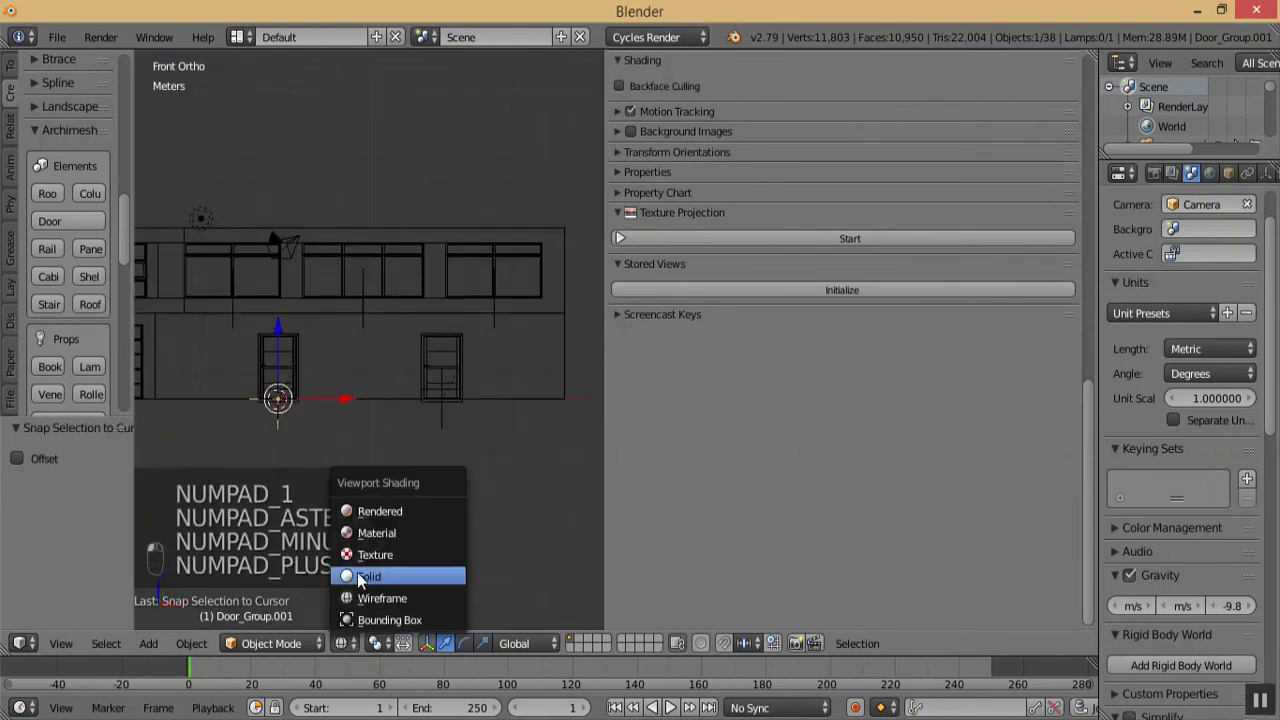
{"action": "left_click", "coordinate": [357, 574]}
{"action": "middle_click_drag", "start_coordinate": [401, 508], "coordinate": [406, 374]}
{"action": "key", "text": "KP_Add"}
{"action": "key", "text": "KP_Add"}
{"action": "key", "text": "KP_Add"}
{"action": "key", "text": "KP_Add"}
{"action": "key", "text": "KP_Add"}
{"action": "key", "text": "KP_Add"}
{"action": "key", "text": "KP_Add"}
{"action": "key", "text": "KP_Add"}
{"action": "key", "text": "KP_Add"}
{"action": "key", "text": "KP_Add"}
{"action": "key", "text": "KP_Add"}
{"action": "key", "text": "KP_Add"}
{"action": "key", "text": "KP_Add"}
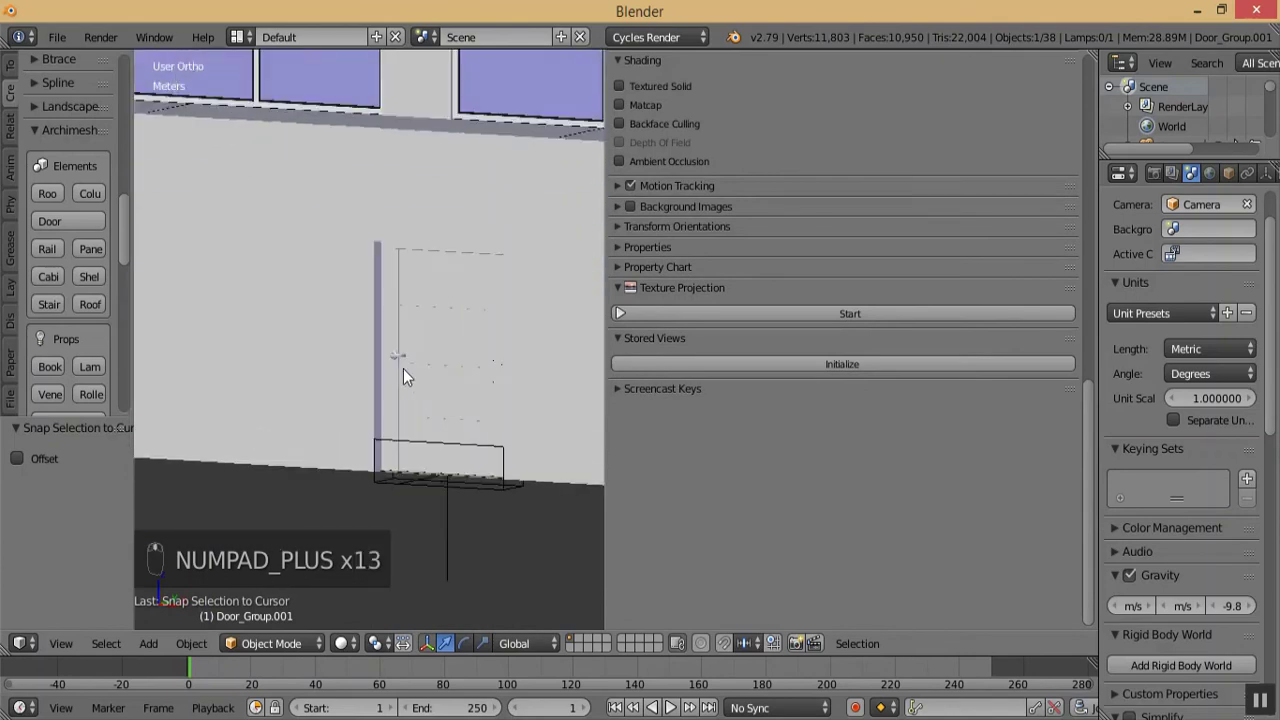
{"action": "key", "text": "KP_Add"}
{"action": "key", "text": "KP_Add"}
{"action": "key", "text": "KP_Add"}
{"action": "key", "text": "KP_Add"}
{"action": "key", "text": "KP_Add"}
- Select the original door's frame and change its handle to Handle 03
{"action": "right_click", "coordinate": [388, 340]}
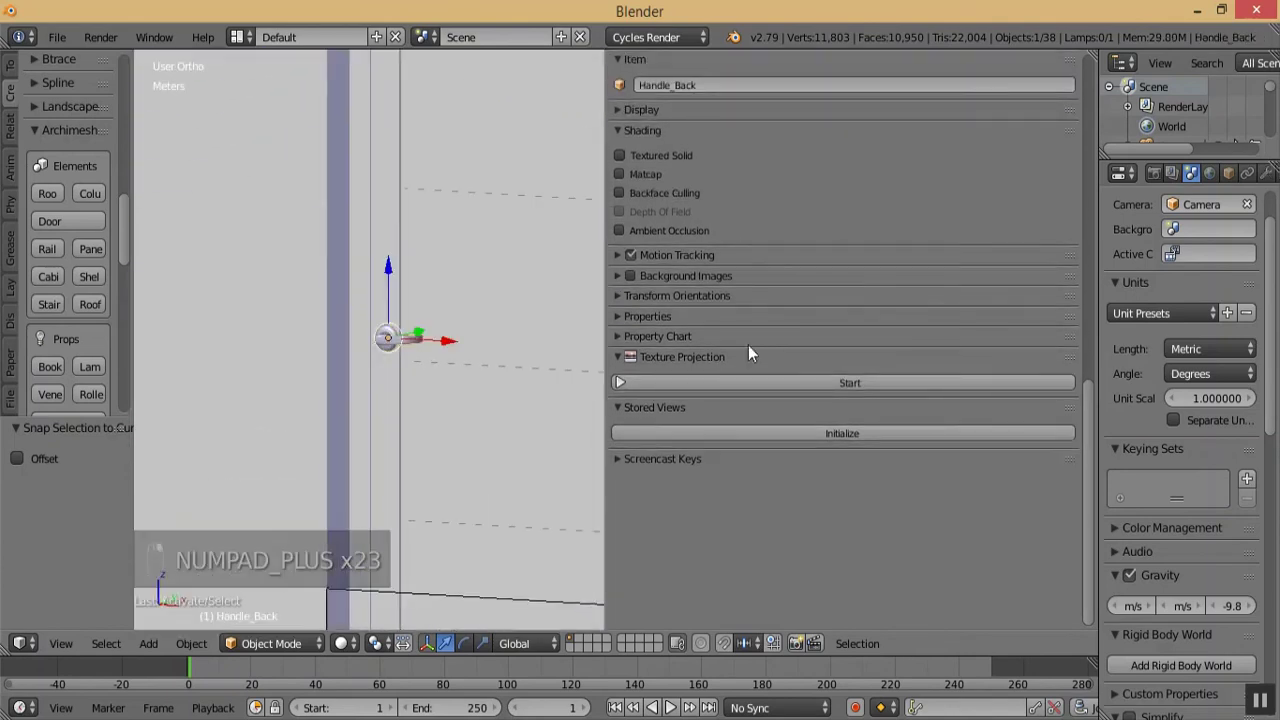
{"action": "key", "text": "KP_Add"}
{"action": "key", "text": "KP_Add"}
{"action": "key", "text": "KP_Add"}
{"action": "key", "text": "KP_Add"}
{"action": "key", "text": "KP_Add"}
{"action": "key", "text": "KP_Add"}
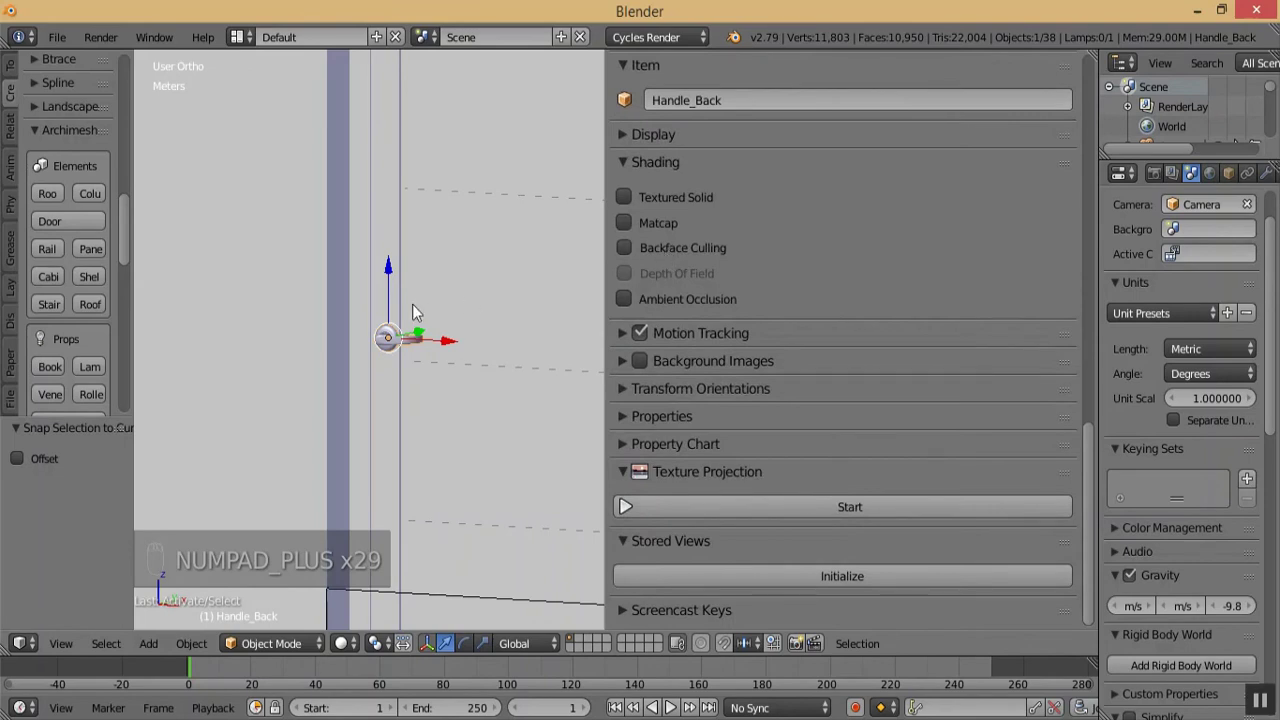
{"action": "right_click", "coordinate": [356, 275]}
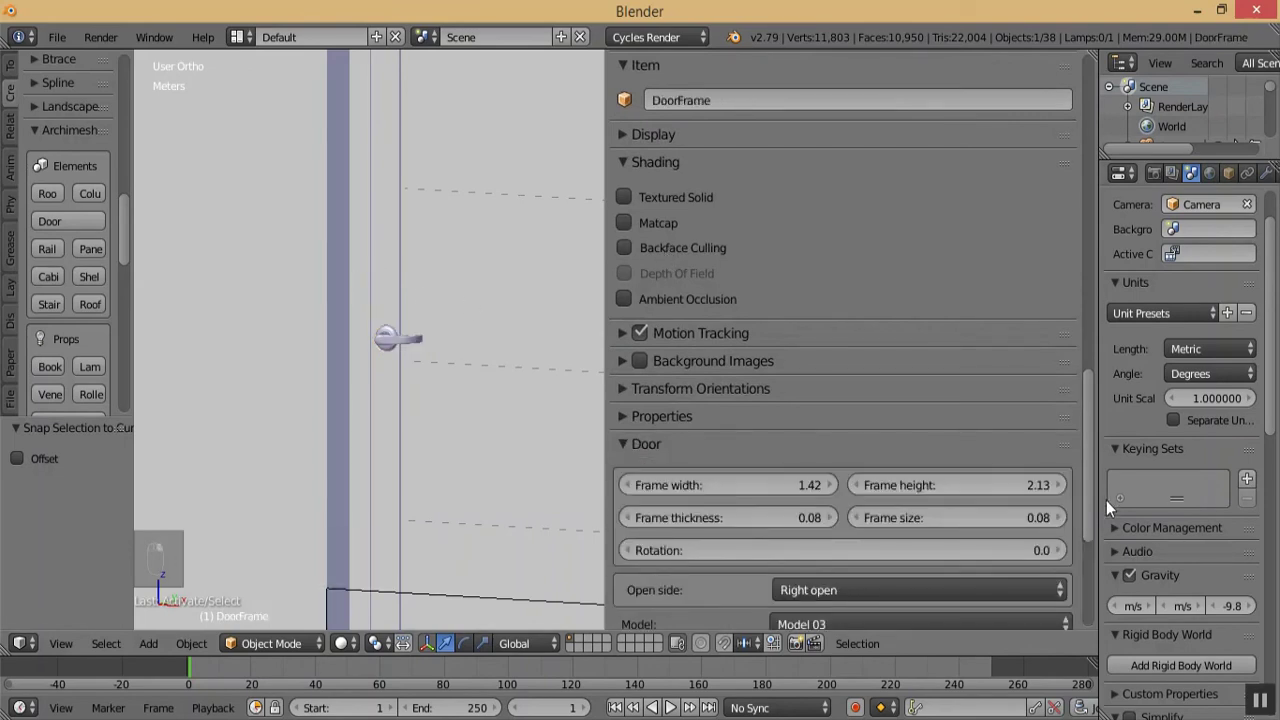
{"action": "scroll", "coordinate": [1091, 483], "scroll_direction": "down", "scroll_amount": 3}
{"action": "left_click", "coordinate": [946, 562]}
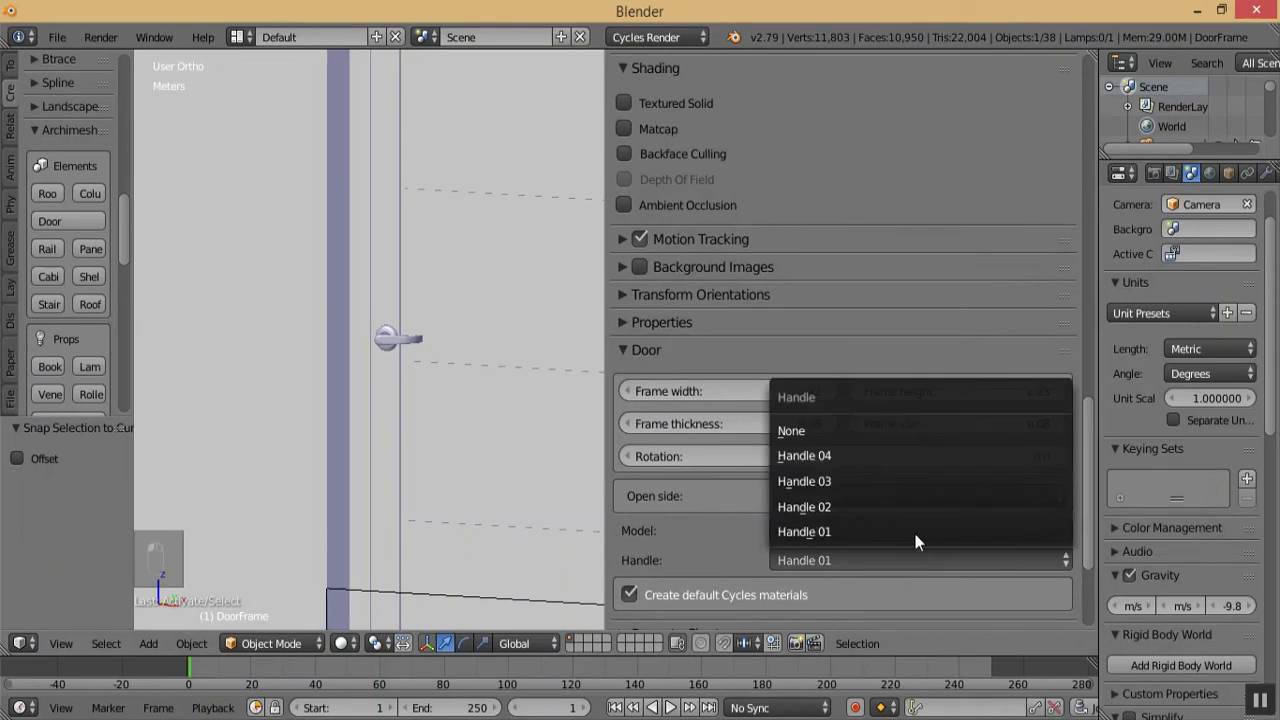
{"action": "left_click", "coordinate": [880, 472]}
{"action": "middle_click_drag", "start_coordinate": [320, 389], "coordinate": [371, 375]}
{"action": "key", "text": "KP_Subtract"}
{"action": "key", "text": "KP_Subtract"}
{"action": "key", "text": "KP_Subtract"}
{"action": "key", "text": "KP_Subtract"}
{"action": "key", "text": "KP_Subtract"}
{"action": "key", "text": "KP_Subtract"}
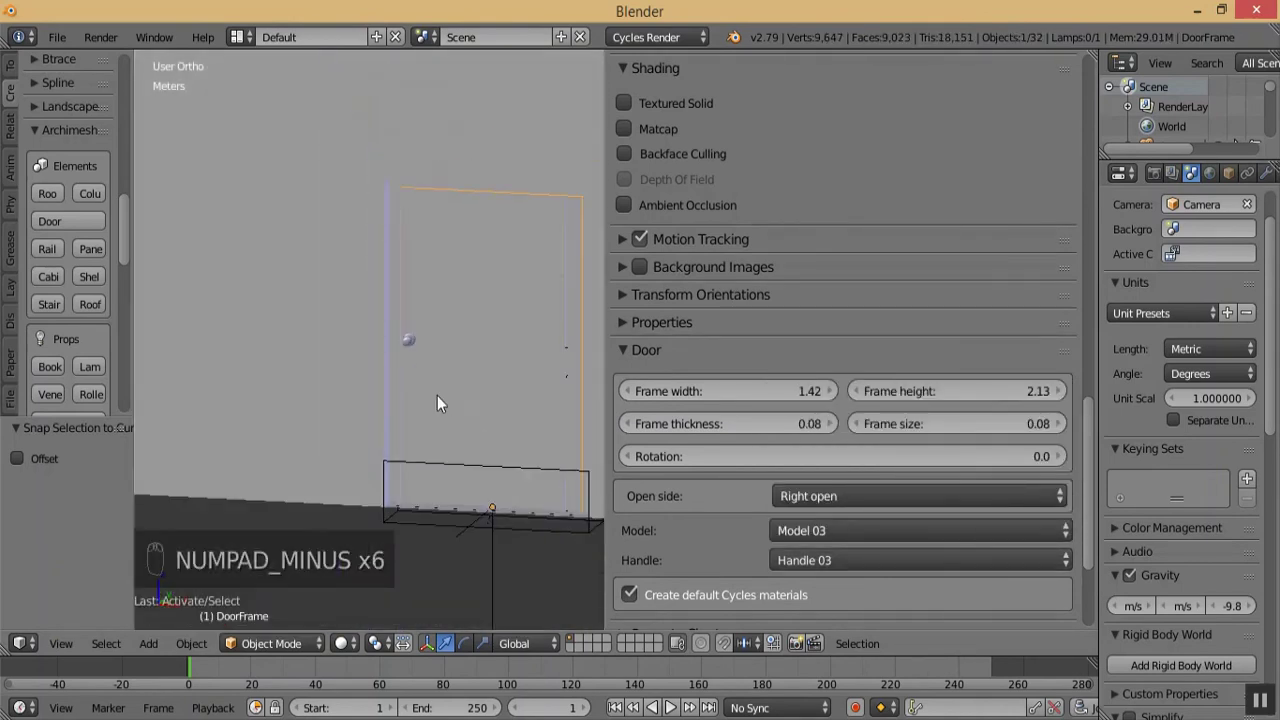
- Change the original door's handle to Handle 01 and inspect it up close and from farther away
{"action": "key", "text": "KP_Add"}
{"action": "key", "text": "KP_Add"}
{"action": "key", "text": "KP_Add"}
{"action": "key", "text": "KP_Add"}
{"action": "key", "text": "KP_Add"}
{"action": "key", "text": "KP_Add"}
{"action": "left_click", "coordinate": [826, 599]}
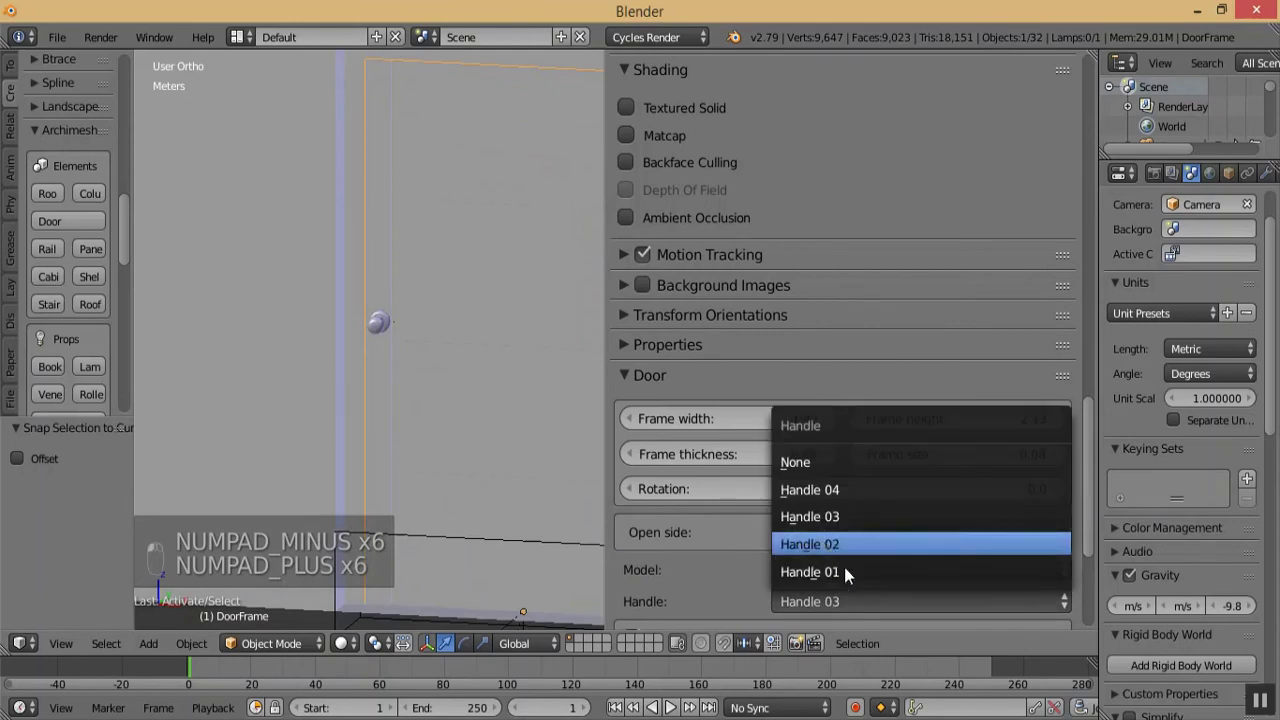
{"action": "left_click", "coordinate": [843, 568]}
{"action": "key", "text": "KP_Subtract"}
{"action": "key", "text": "KP_Subtract"}
{"action": "key", "text": "KP_Subtract"}
{"action": "key", "text": "KP_Subtract"}
{"action": "key", "text": "KP_Subtract"}
{"action": "key", "text": "KP_Subtract"}
{"action": "key", "text": "KP_Subtract"}
{"action": "key", "text": "KP_Subtract"}
{"action": "key", "text": "KP_Subtract"}
{"action": "key", "text": "KP_Subtract"}
{"action": "key", "text": "KP_Subtract"}
{"action": "key", "text": "KP_Subtract"}
{"action": "key", "text": "KP_Subtract"}
{"action": "key", "text": "KP_Subtract"}
{"action": "key", "text": "KP_Subtract"}
{"action": "key", "text": "KP_Subtract"}
{"action": "key", "text": "KP_Subtract"}
{"action": "key", "text": "KP_Subtract"}
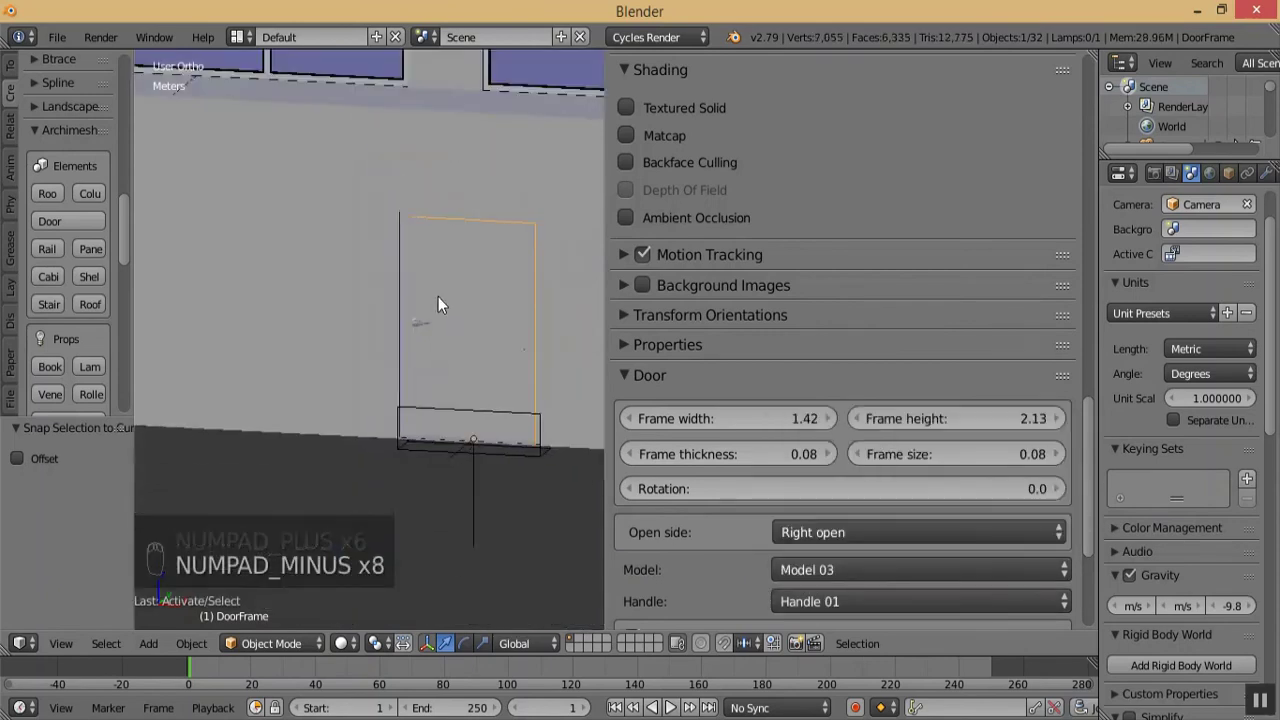
{"action": "key", "text": "KP_Add"}
{"action": "key", "text": "KP_Add"}
{"action": "key", "text": "KP_Add"}
{"action": "key", "text": "KP_Add"}
{"action": "key", "text": "KP_Add"}
{"action": "key", "text": "KP_Add"}
- Select the duplicated door's group empty to check that door, undo the recent handle changes, and deselect everything
{"action": "right_click", "coordinate": [325, 346]}
{"action": "middle_click_drag", "start_coordinate": [303, 323], "coordinate": [293, 370]}
{"action": "key", "text": "KP_Subtract"}
{"action": "key", "text": "KP_Subtract"}
{"action": "key", "text": "KP_Subtract"}
{"action": "key", "text": "KP_Subtract"}
{"action": "key", "text": "KP_Subtract"}
{"action": "key", "text": "KP_Subtract"}
{"action": "key", "text": "KP_Subtract"}
{"action": "key", "text": "KP_Subtract"}
{"action": "key", "text": "KP_Subtract"}
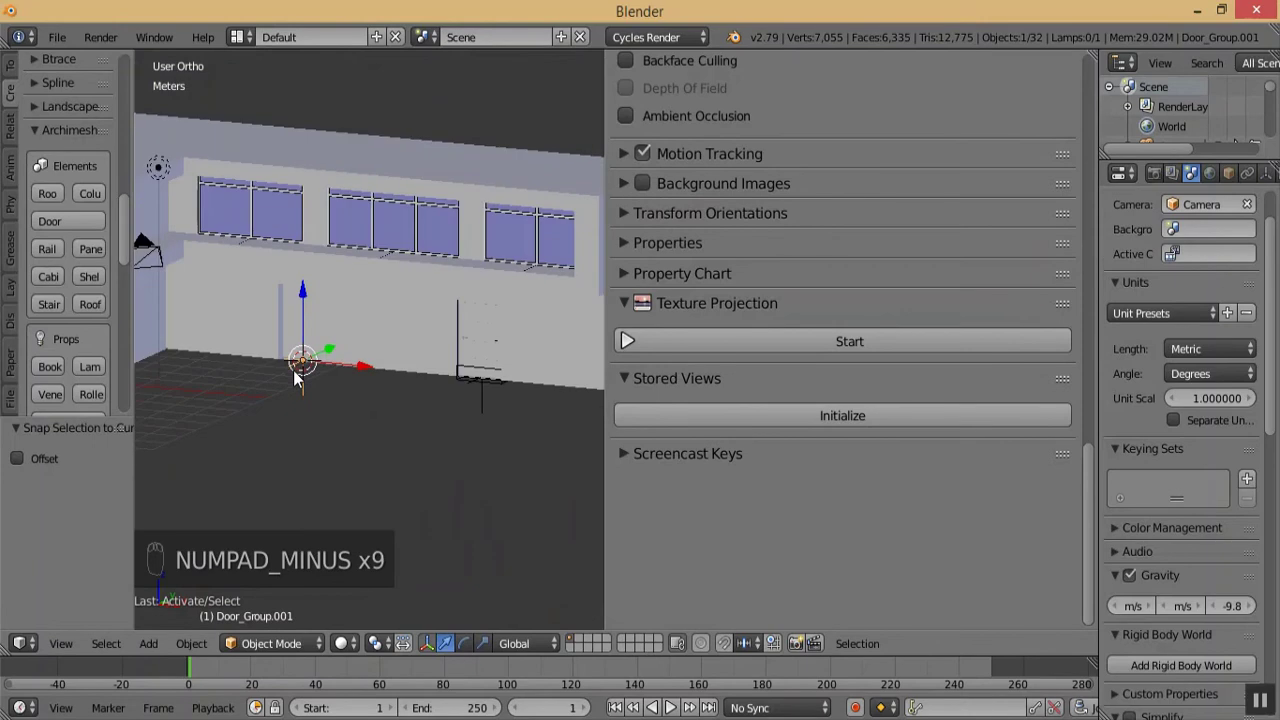
{"action": "key", "text": "ctrl+z"}
{"action": "key", "text": "ctrl+z"}
{"action": "key", "text": "ctrl+z"}
{"action": "key", "text": "a"}
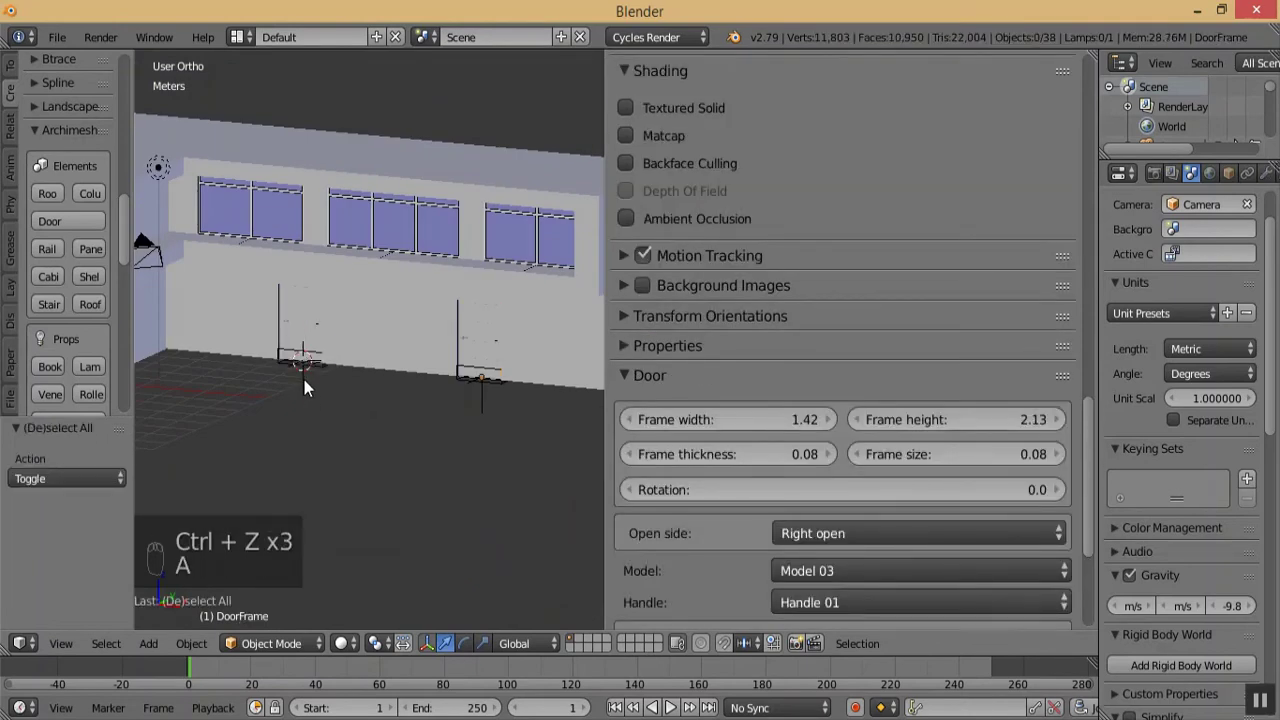
- Hide the 3D view's properties region, check the ground-floor wall's mesh in Edit Mode, and return to Object Mode
{"action": "right_click", "coordinate": [307, 379]}
{"action": "middle_click_drag", "start_coordinate": [308, 378], "coordinate": [609, 364]}
{"action": "key", "text": "a"}
{"action": "key", "text": "n"}
{"action": "key", "text": "KP_Subtract"}
{"action": "right_click", "coordinate": [609, 364]}
{"action": "left_click", "coordinate": [303, 643]}
{"action": "left_click", "coordinate": [302, 626]}
{"action": "left_click", "coordinate": [306, 646]}
{"action": "left_click", "coordinate": [301, 596]}
{"action": "middle_click_drag", "start_coordinate": [301, 596], "coordinate": [576, 456]}
{"action": "middle_click_drag", "start_coordinate": [685, 437], "coordinate": [508, 538]}
{"action": "left_click", "coordinate": [291, 642]}
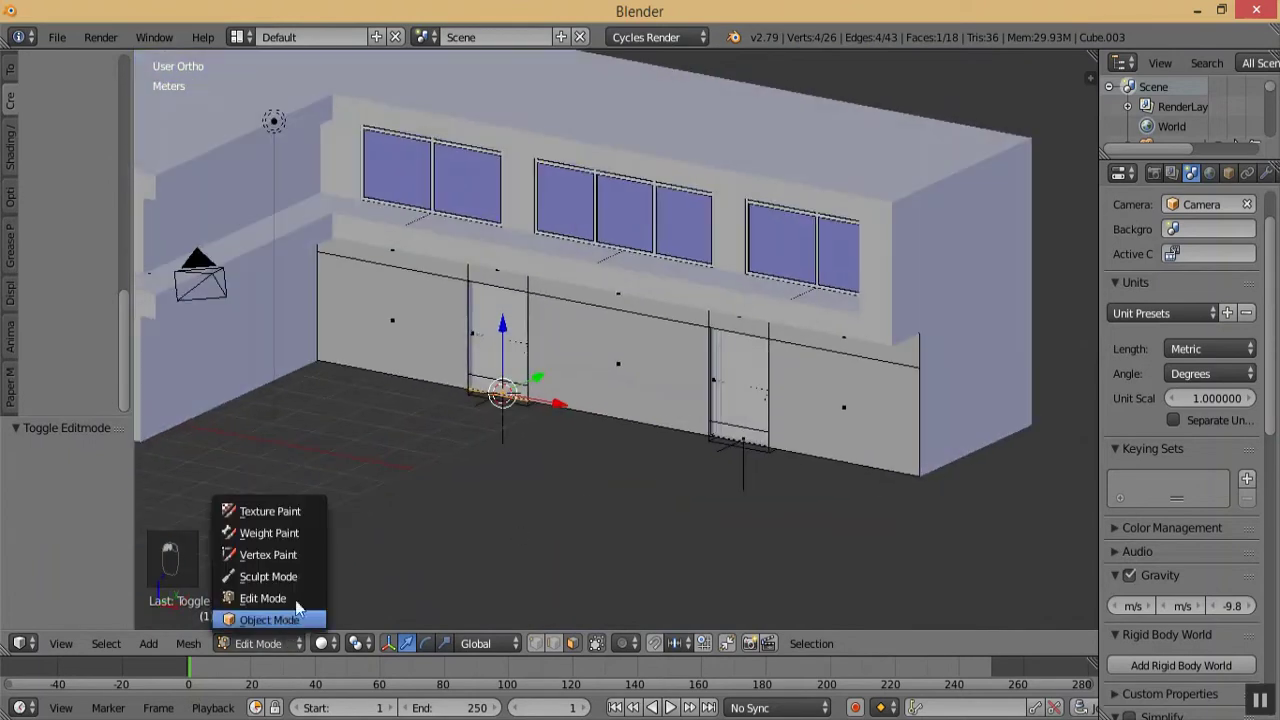
{"action": "left_click", "coordinate": [297, 616]}
- Select both ground-floor doors' group empties and move them outward about -8.04 cm along the Y axis
{"action": "key", "text": "KP_Subtract"}
{"action": "key", "text": "KP_Add"}
{"action": "middle_click_drag", "start_coordinate": [578, 385], "coordinate": [559, 393]}
{"action": "key", "text": "KP_Add"}
{"action": "key", "text": "KP_Add"}
{"action": "key", "text": "KP_Add"}
{"action": "key", "text": "KP_Add"}
{"action": "key", "text": "KP_Add"}
{"action": "right_click", "coordinate": [478, 455]}
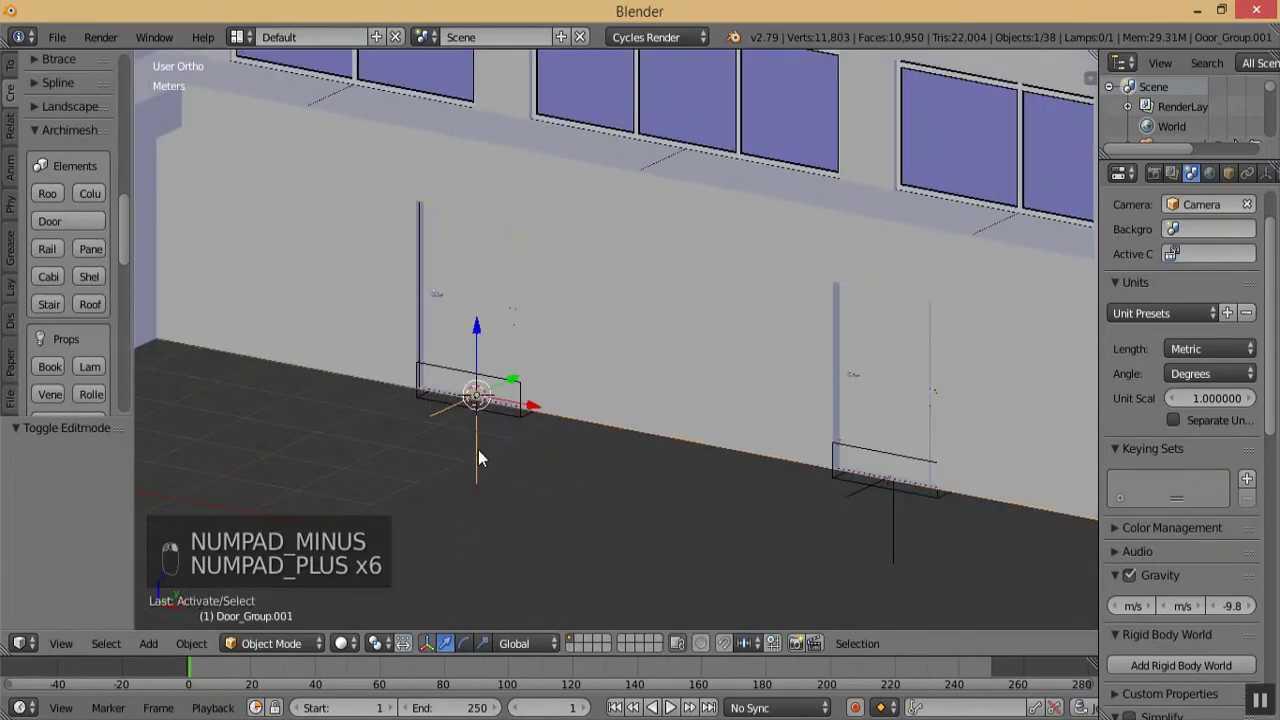
{"action": "right_click", "coordinate": [898, 528], "text": "shift"}
{"action": "middle_click_drag", "start_coordinate": [818, 468], "coordinate": [805, 522]}
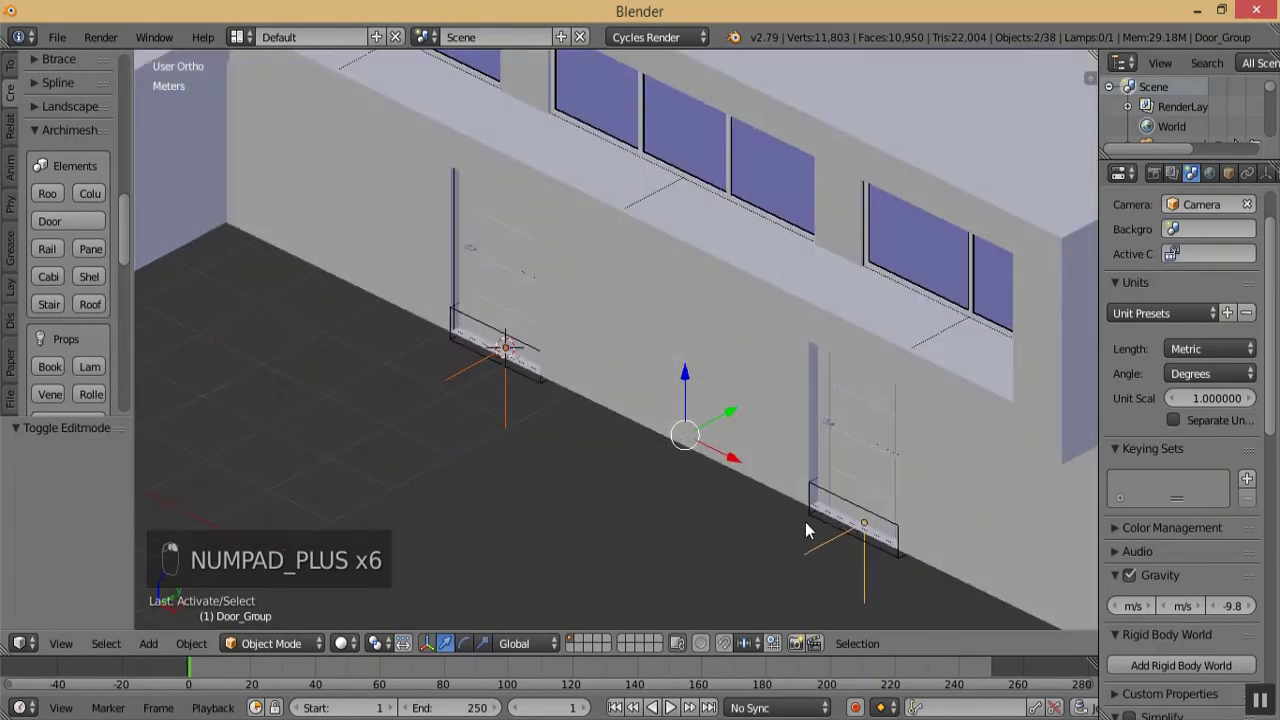
{"action": "key", "text": "g"}
{"action": "key", "text": "y"}
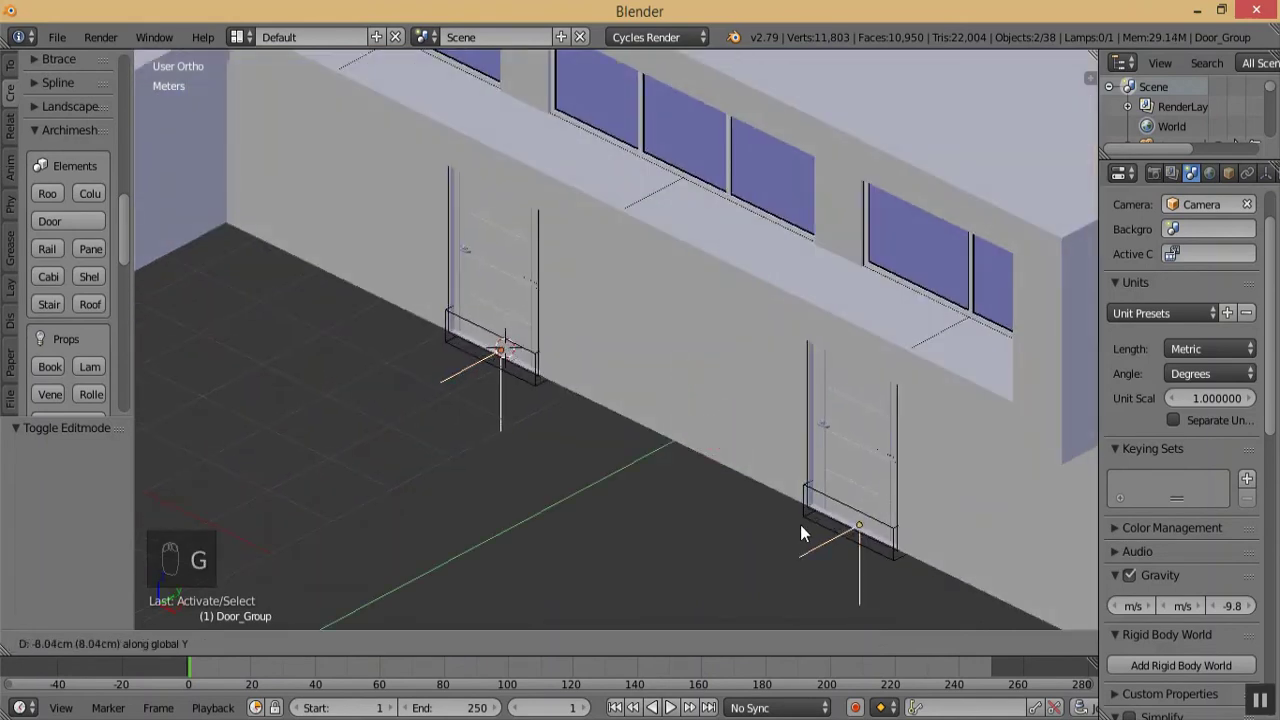
{"action": "left_click", "coordinate": [800, 524]}
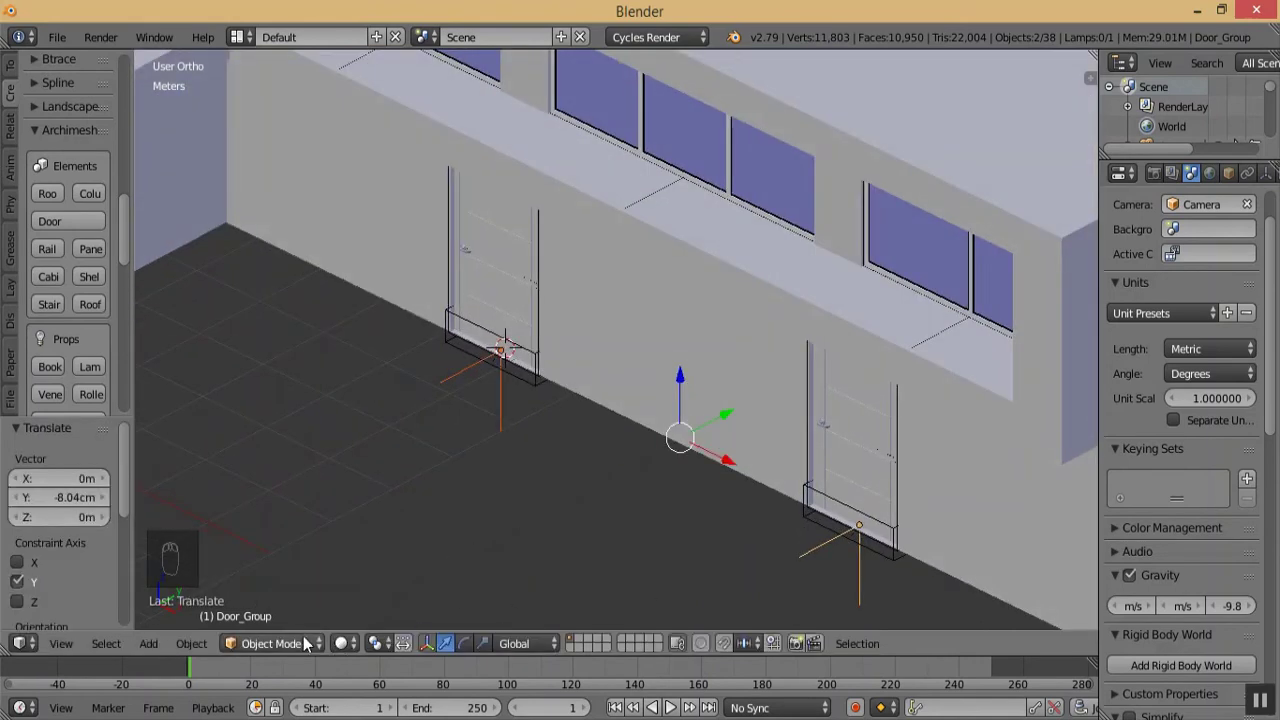
- Deselect everything and examine the whole building with its doors and windows from the front and from several angles
{"action": "key", "text": "a"}
{"action": "key", "text": "KP_Subtract"}
{"action": "key", "text": "KP_Subtract"}
{"action": "key", "text": "KP_Subtract"}
{"action": "key", "text": "KP_Subtract"}
{"action": "key", "text": "KP_Subtract"}
{"action": "key", "text": "KP_Subtract"}
{"action": "key", "text": "KP_Subtract"}
{"action": "key", "text": "KP_Subtract"}
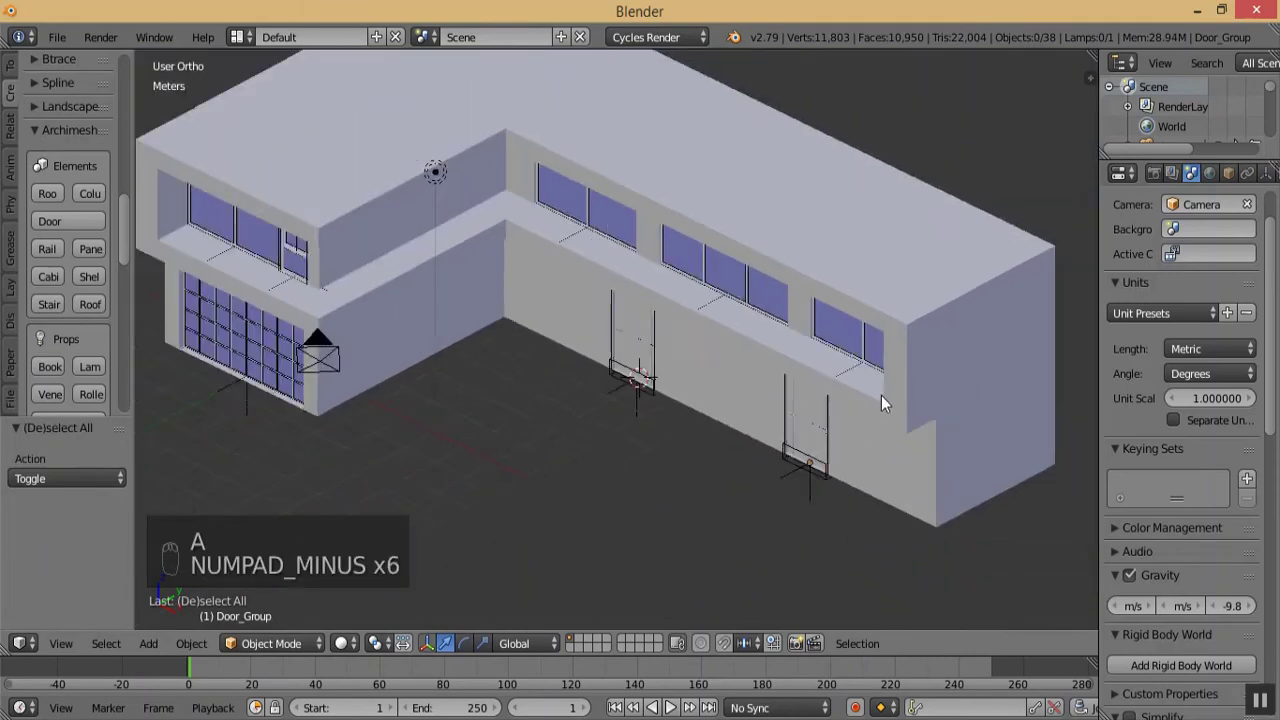
{"action": "mouse_move", "coordinate": [739, 335]}
{"action": "middle_mouse_down"}
{"action": "mouse_move", "coordinate": [755, 311]}
{"action": "mouse_move", "coordinate": [776, 311]}
{"action": "mouse_move", "coordinate": [813, 328]}
{"action": "mouse_move", "coordinate": [804, 364]}
{"action": "mouse_move", "coordinate": [764, 356]}
{"action": "mouse_move", "coordinate": [758, 330]}
{"action": "middle_mouse_up"}
{"action": "key", "text": "KP_1"}
{"action": "key", "text": "KP_Subtract"}
{"action": "key", "text": "KP_Subtract"}
{"action": "key", "text": "KP_Subtract"}
{"action": "middle_click_drag", "start_coordinate": [571, 414], "coordinate": [777, 358]}
{"action": "key", "text": "KP_Add"}
{"action": "key", "text": "KP_Add"}
{"action": "key", "text": "KP_Add"}
{"action": "middle_click_drag", "start_coordinate": [624, 333], "coordinate": [679, 364]}
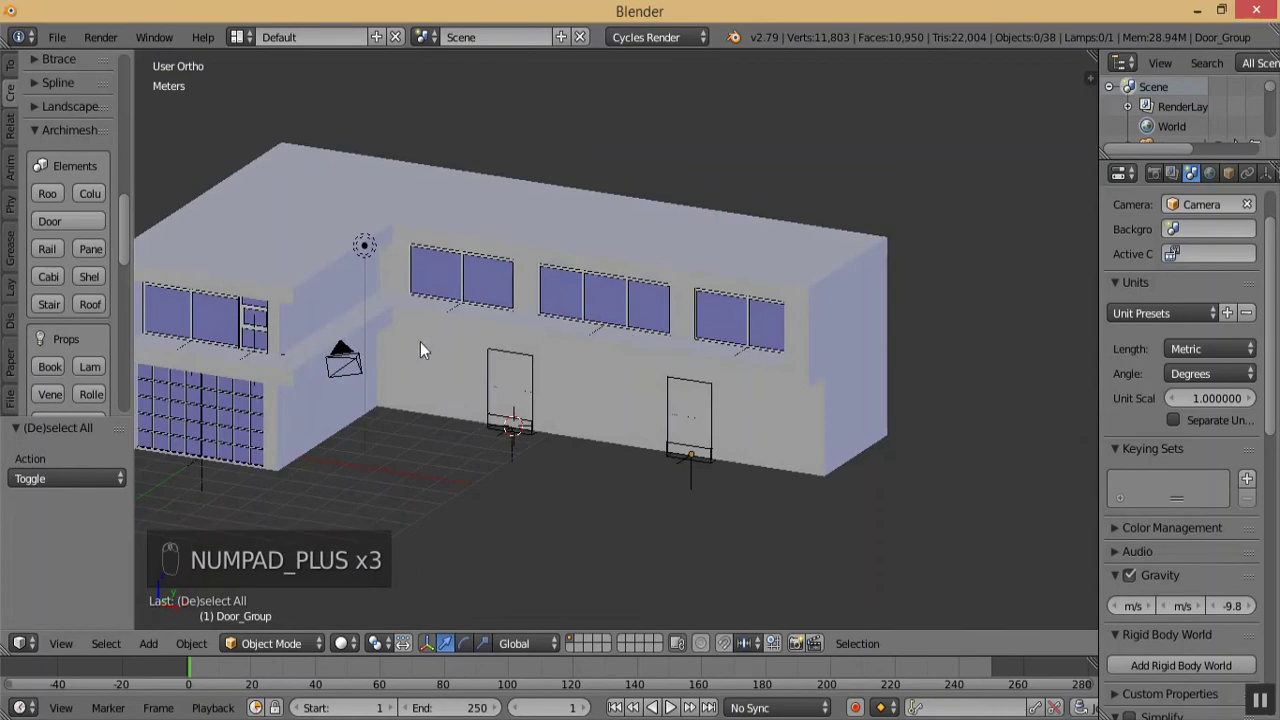
{"action": "key", "text": "KP_Subtract"}
{"action": "key", "text": "KP_Subtract"}
{"action": "key", "text": "KP_Subtract"}
{"action": "key", "text": "KP_1"}
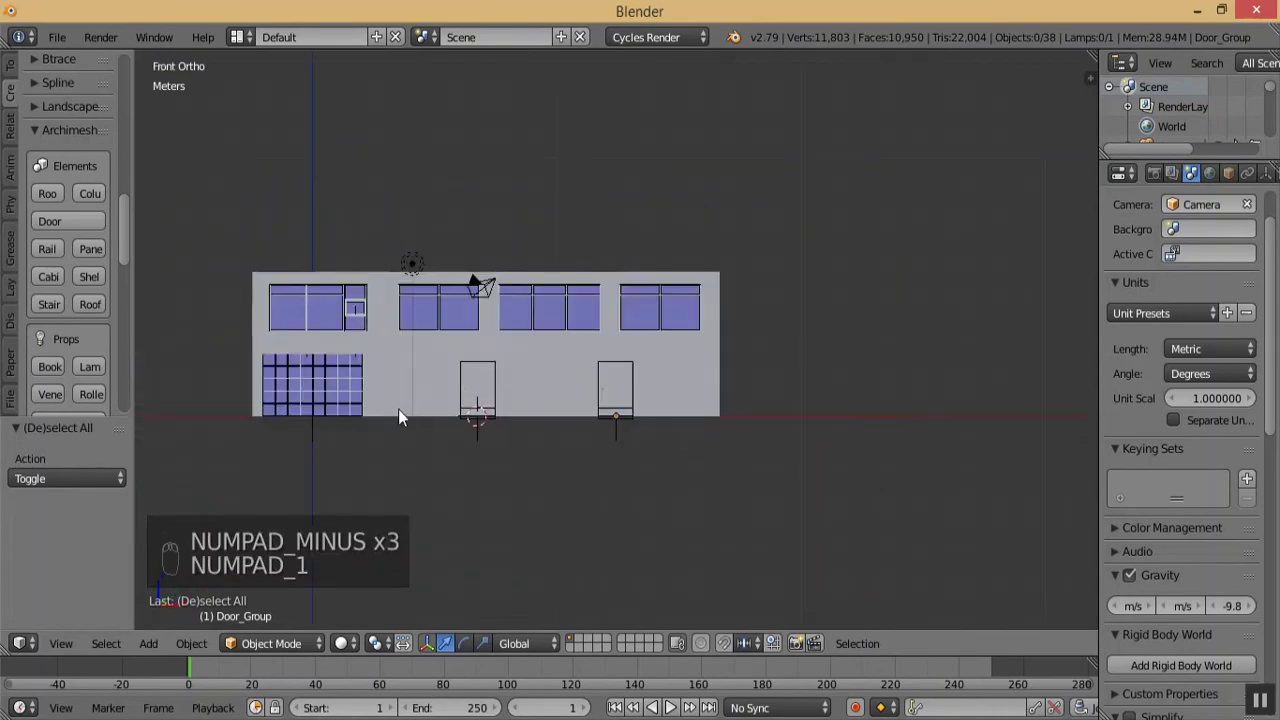
{"action": "key", "text": "KP_Subtract"}
{"action": "middle_click_drag", "start_coordinate": [598, 444], "coordinate": [550, 358]}
{"action": "key", "text": "KP_Add"}
{"action": "key", "text": "KP_Add"}
{"action": "key", "text": "KP_Add"}
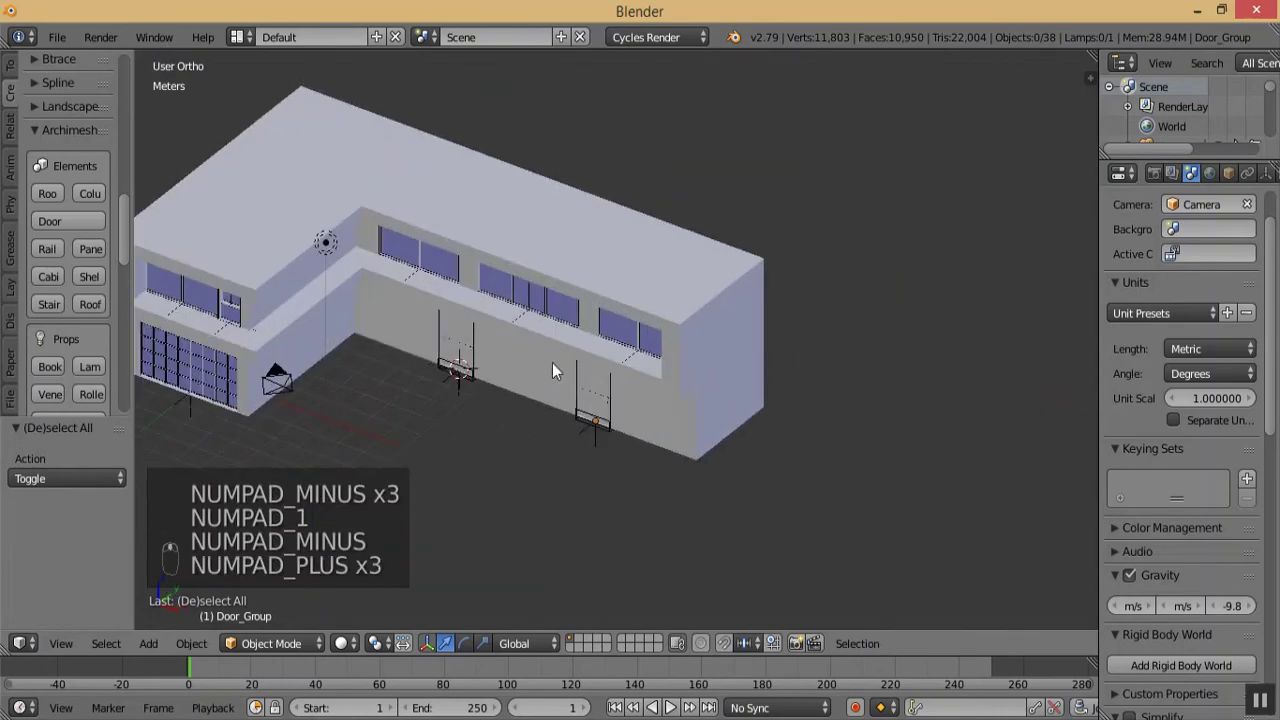
{"action": "key", "text": "KP_1"}
{"action": "key", "text": "KP_Subtract"}
{"action": "middle_click_drag", "start_coordinate": [441, 464], "coordinate": [693, 468]}
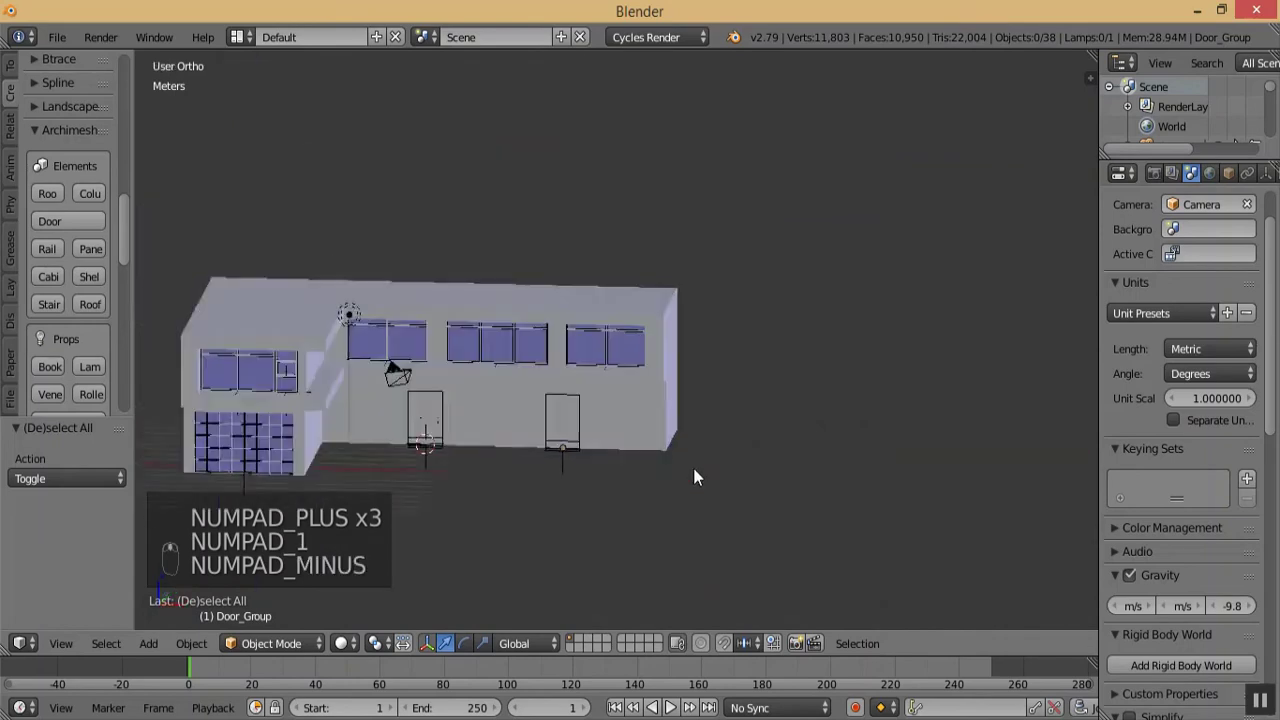
{"action": "key", "text": "KP_Add"}
{"action": "key", "text": "KP_Add"}
{"action": "key", "text": "KP_Add"}
- In front view, place the 3D cursor beside the building's end at upper-window height and add a NURBS path there
{"action": "key", "text": "KP_1"}
{"action": "key", "text": "KP_Add"}
{"action": "key", "text": "KP_Add"}
{"action": "key", "text": "KP_Add"}
{"action": "key", "text": "KP_Add"}
{"action": "key", "text": "KP_Add"}
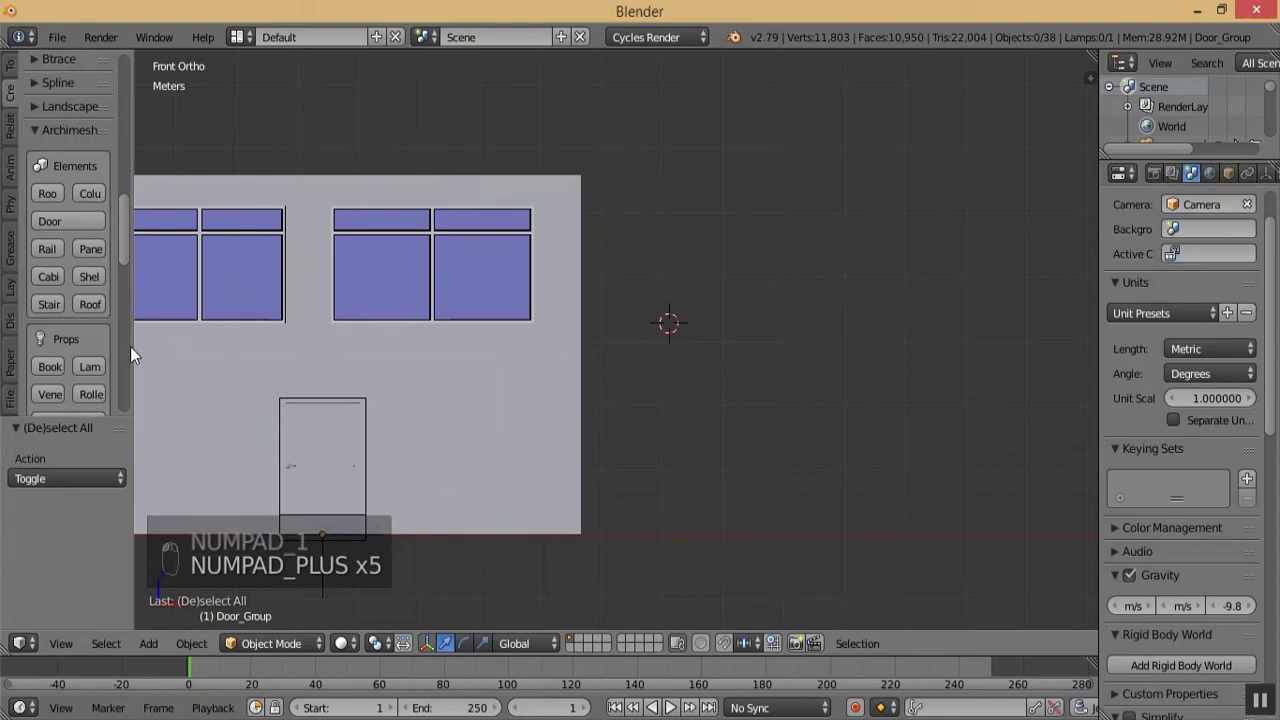
{"action": "mouse_move", "coordinate": [131, 346]}
{"action": "left_mouse_down"}
{"action": "mouse_move", "coordinate": [232, 346]}
{"action": "mouse_move", "coordinate": [122, 341]}
{"action": "left_mouse_up"}
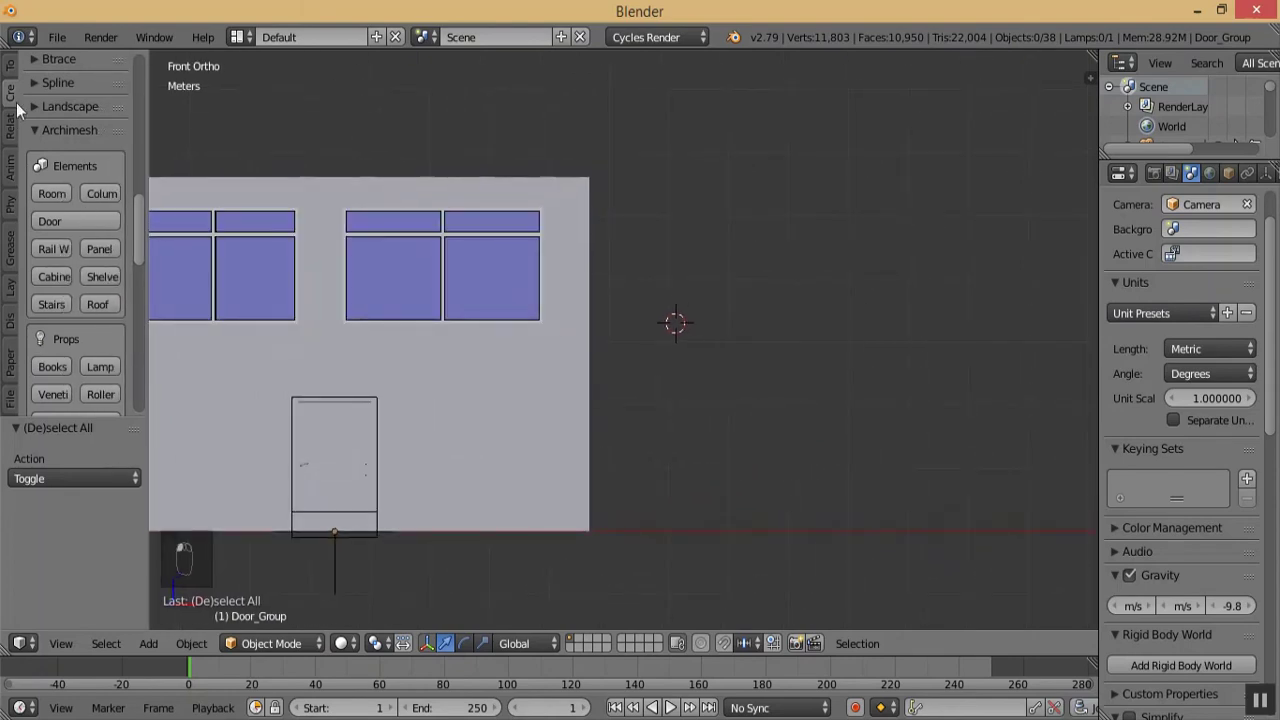
{"action": "left_click_drag", "start_coordinate": [139, 203], "coordinate": [120, 108]}
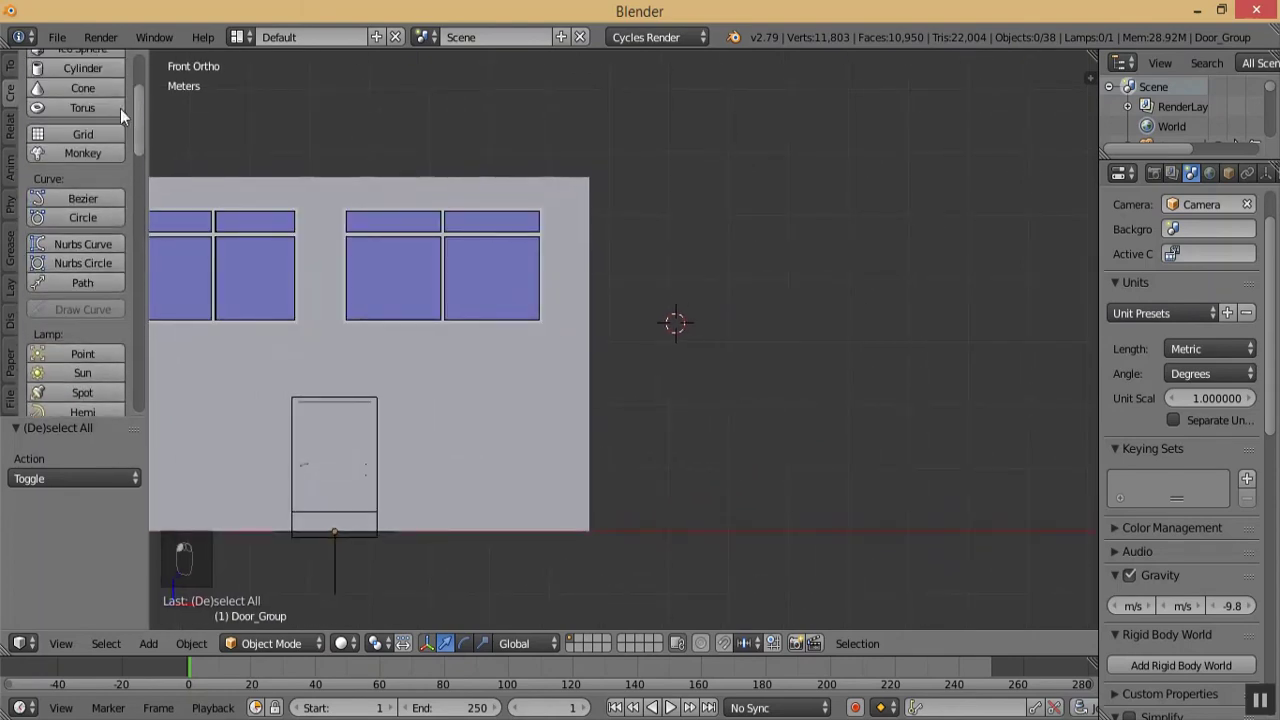
{"action": "left_click", "coordinate": [86, 282]}
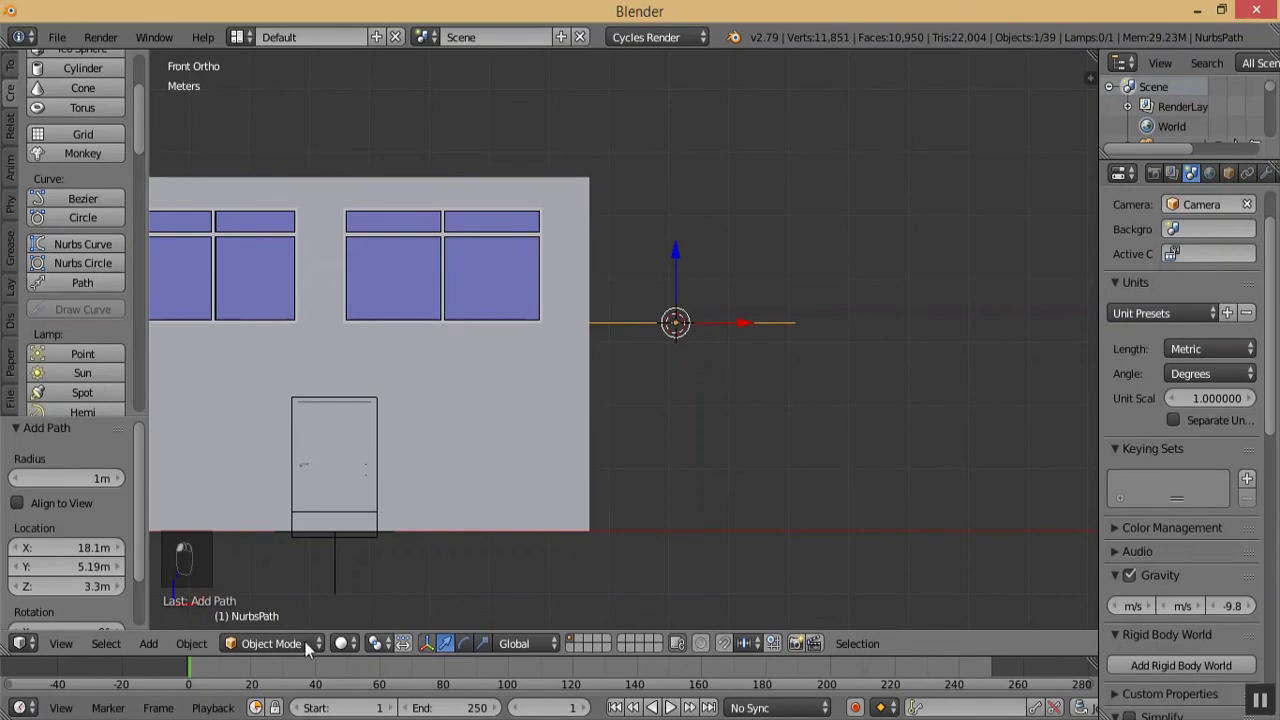
- Enter the path's Edit Mode, select all its points, and subdivide it with one cut
{"action": "key", "text": "ctrl+Tab"}
{"action": "left_click", "coordinate": [272, 598]}
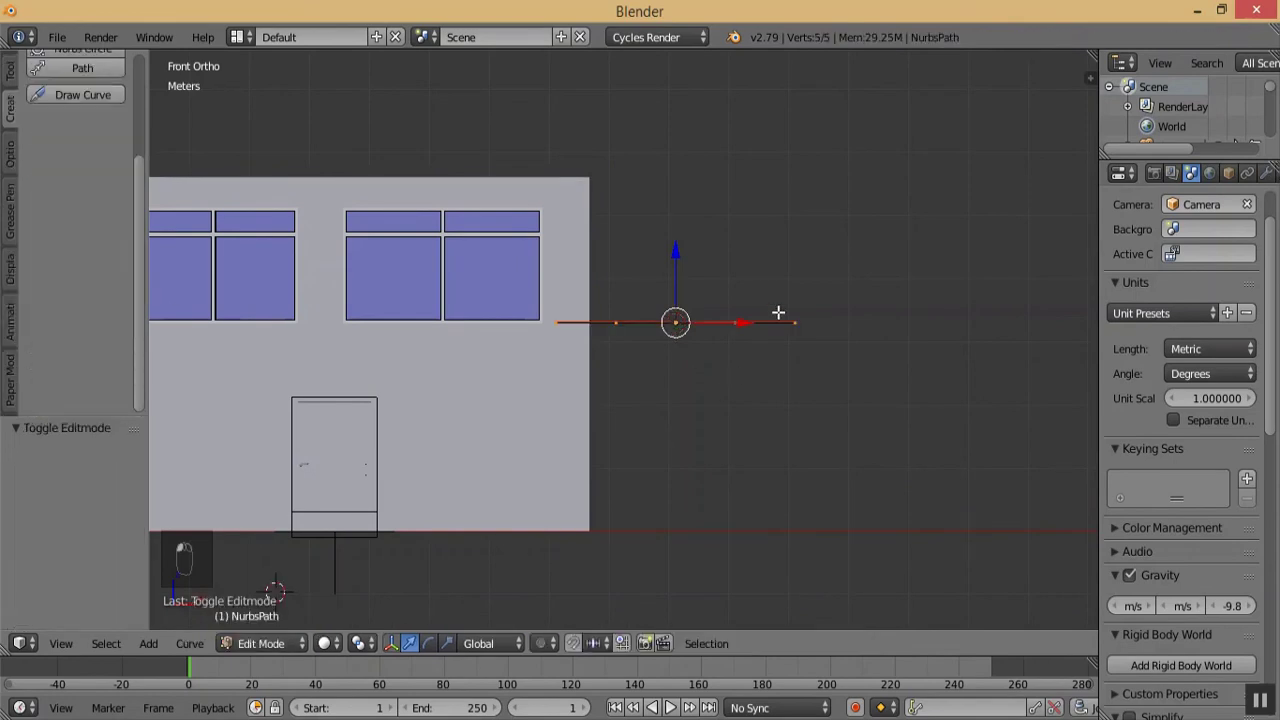
{"action": "key", "text": "a"}
{"action": "key", "text": "w"}
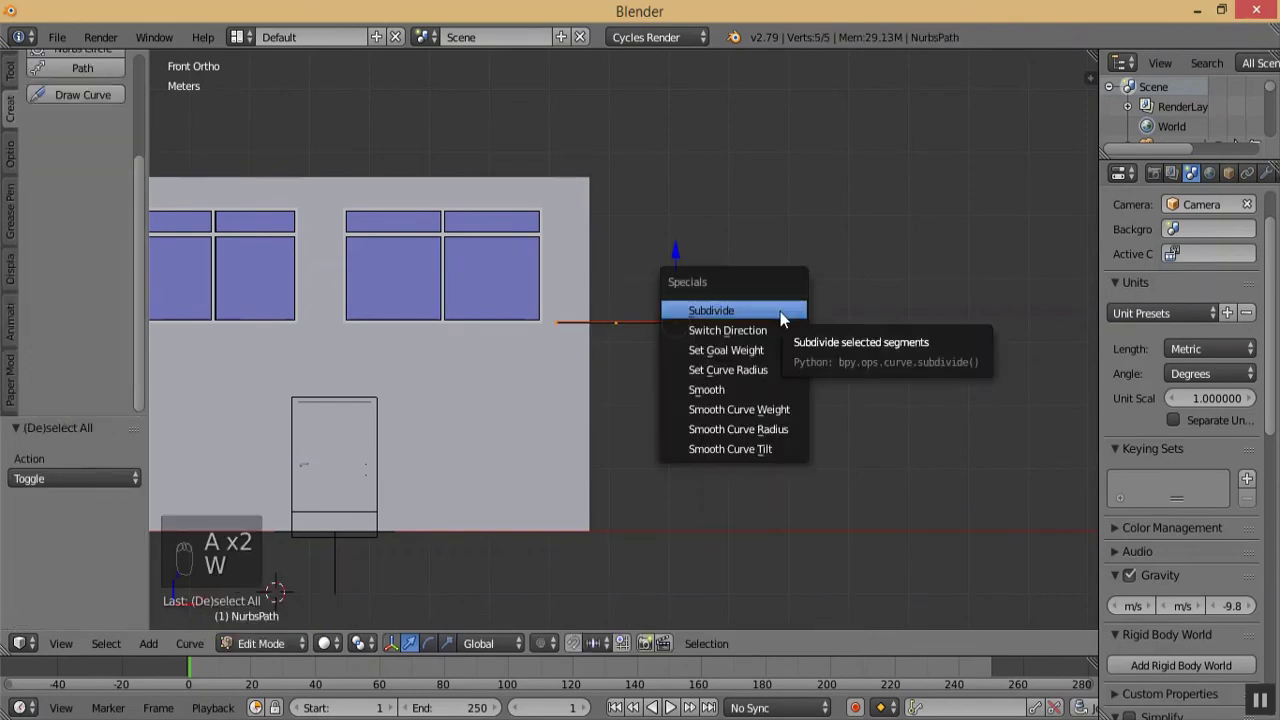
{"action": "left_click", "coordinate": [779, 310]}
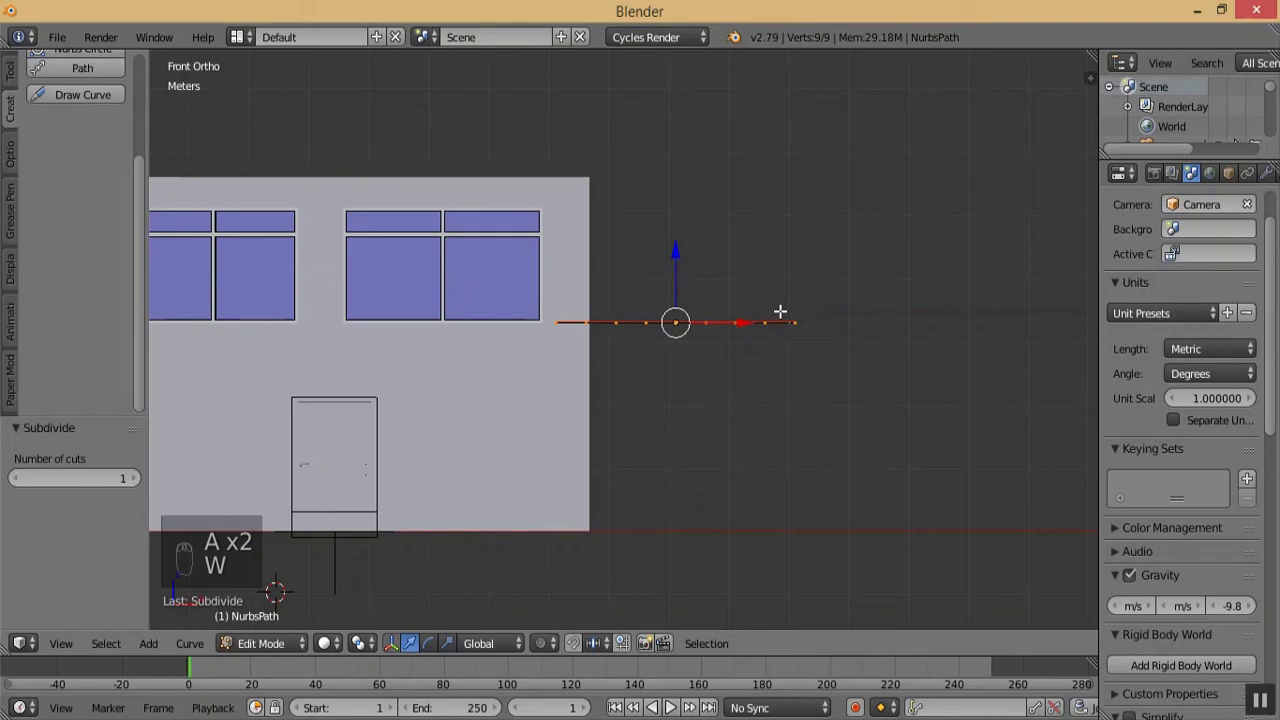
- Select the path's two end points, move them down along Z, and scale them inward along X to about 0.747
{"action": "right_click", "coordinate": [553, 323], "text": "shift"}
{"action": "key", "text": "g"}
{"action": "key", "text": "z"}
{"action": "left_click", "coordinate": [791, 460]}
{"action": "key", "text": "s"}
{"action": "key", "text": "x"}
{"action": "left_click", "coordinate": [840, 403]}
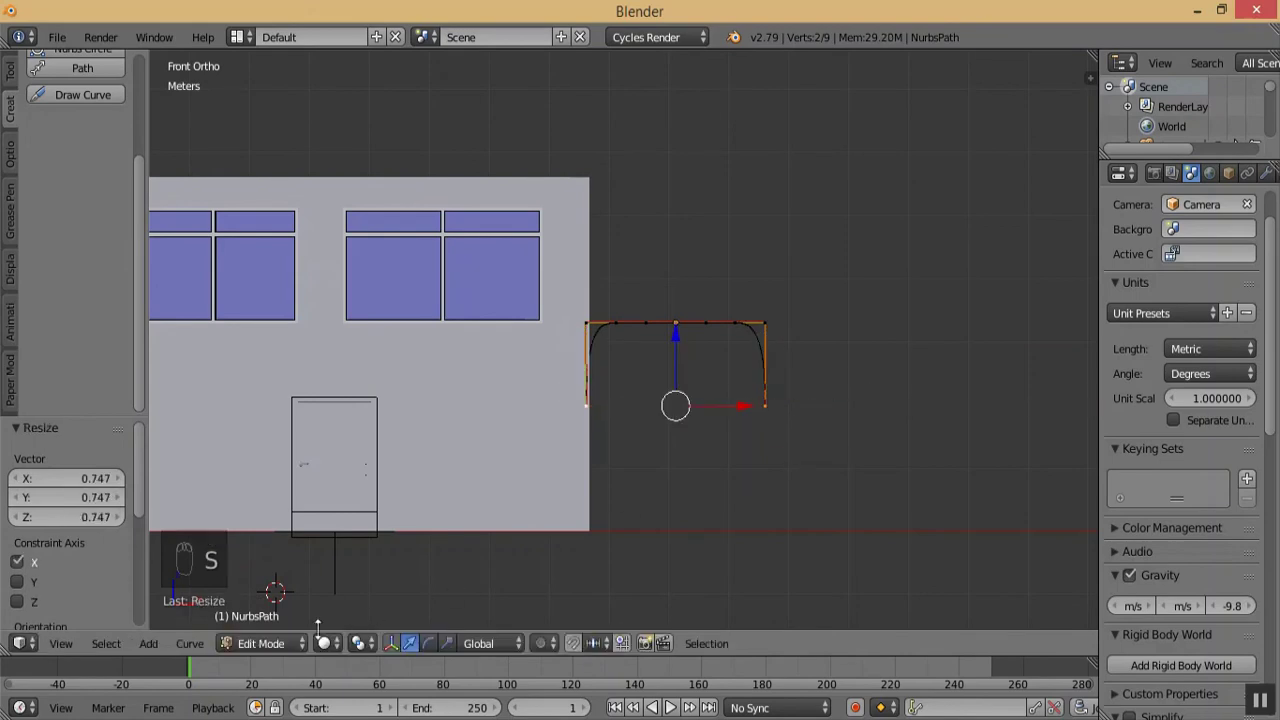
- In Object Mode, move the path about 31.3 cm along X away from the building and scale it along Z to about 0.73
{"action": "left_click", "coordinate": [264, 620]}
{"action": "key", "text": "g"}
{"action": "key", "text": "x"}
{"action": "left_click", "coordinate": [784, 338]}
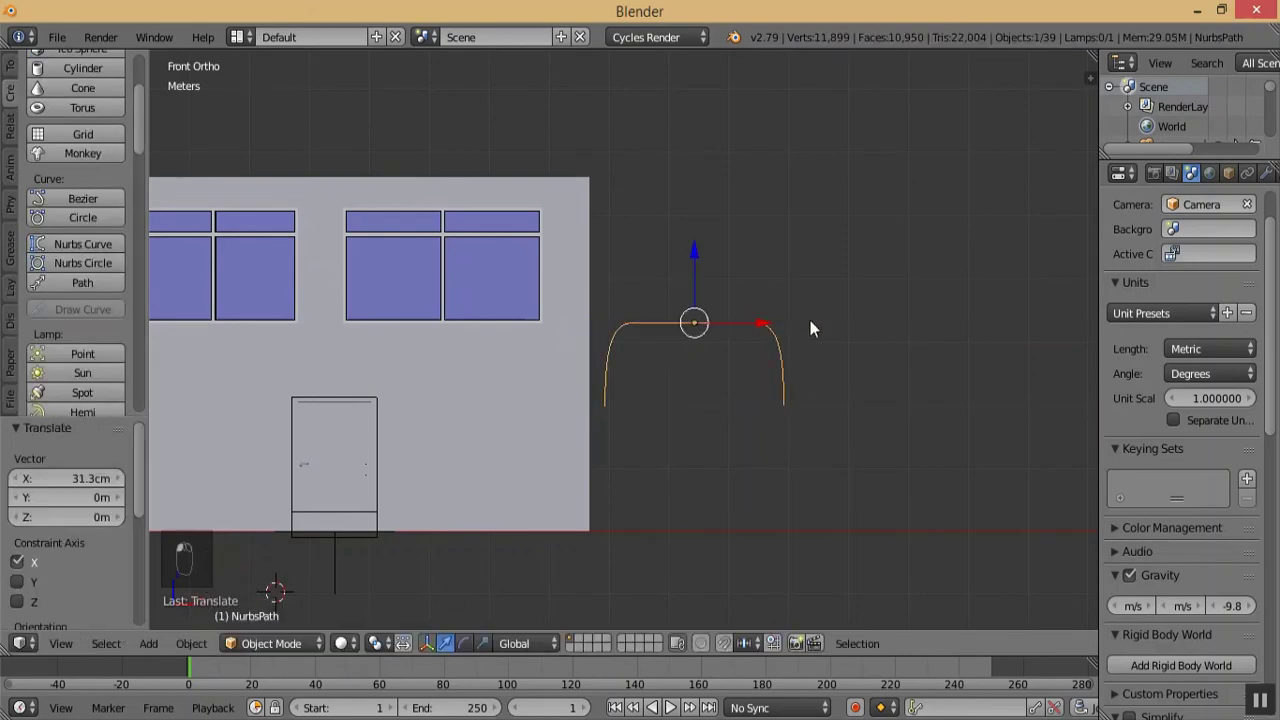
{"action": "key", "text": "s"}
{"action": "key", "text": "z"}
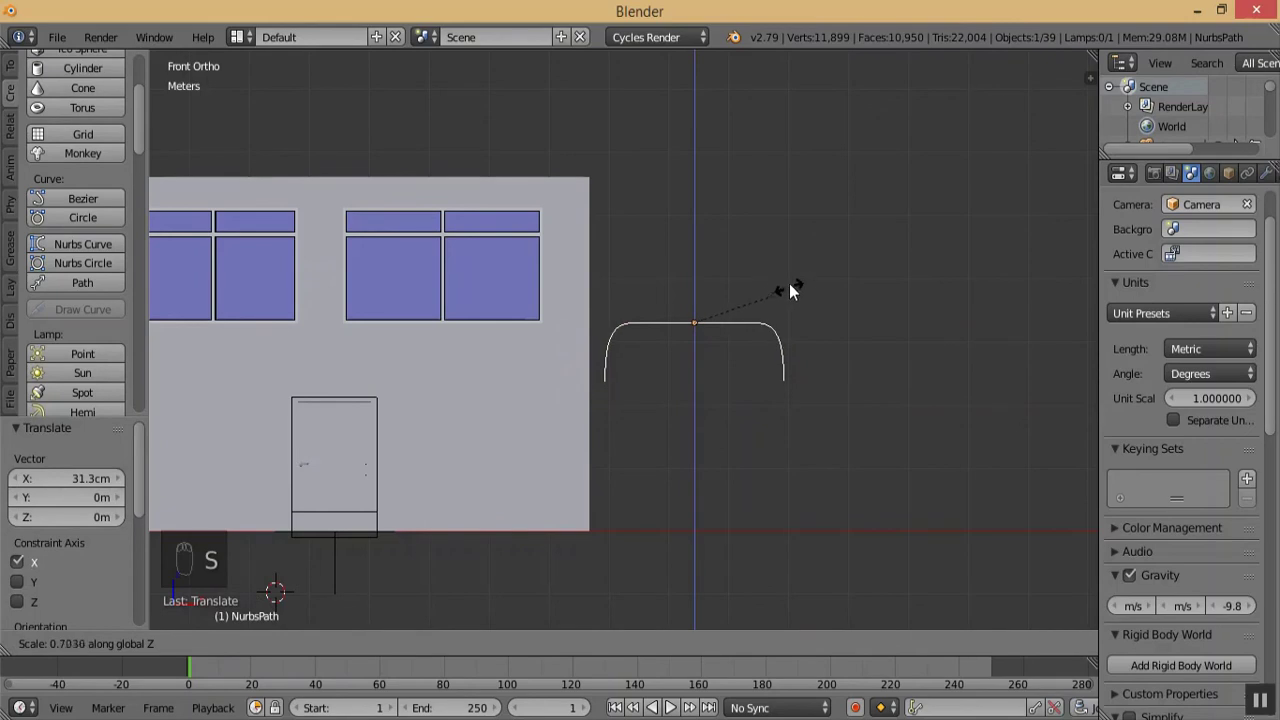
{"action": "left_click", "coordinate": [790, 288]}
- Set the path's fill mode to Full and give it a bevel depth of 10 cm
{"action": "left_click_drag", "start_coordinate": [1096, 357], "coordinate": [1050, 350]}
{"action": "left_click", "coordinate": [1237, 174]}
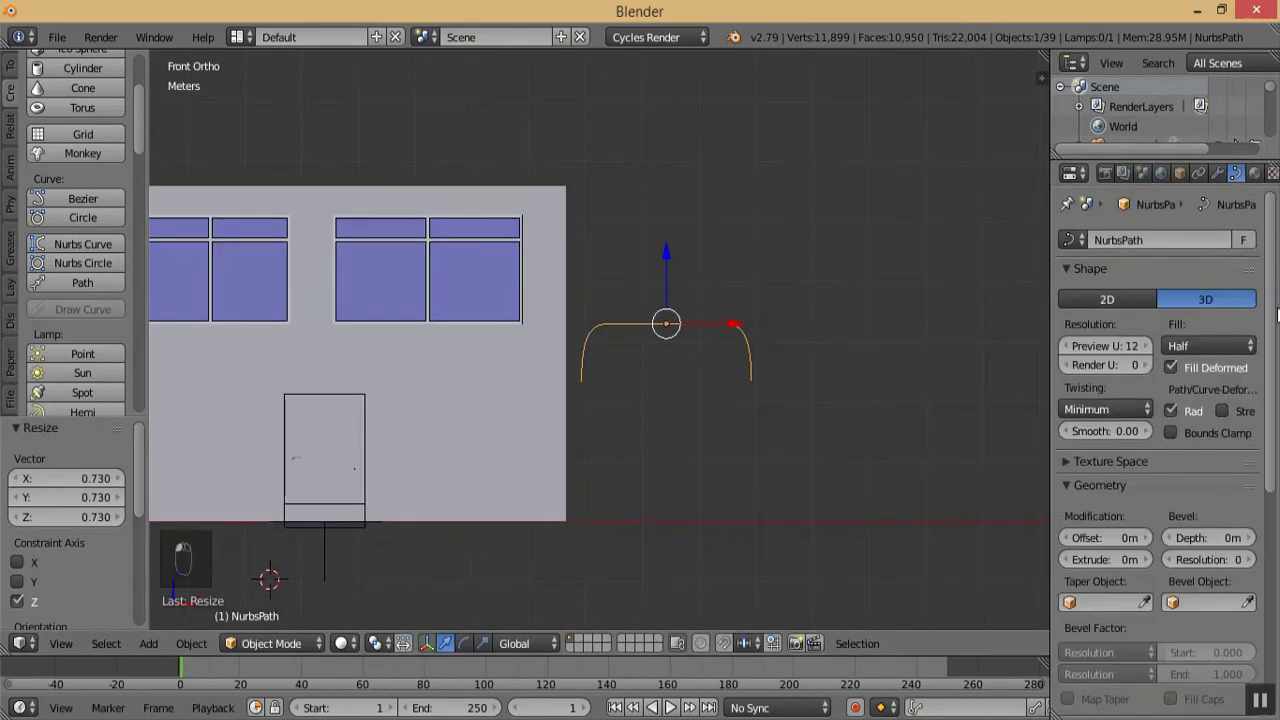
{"action": "left_click", "coordinate": [1216, 319]}
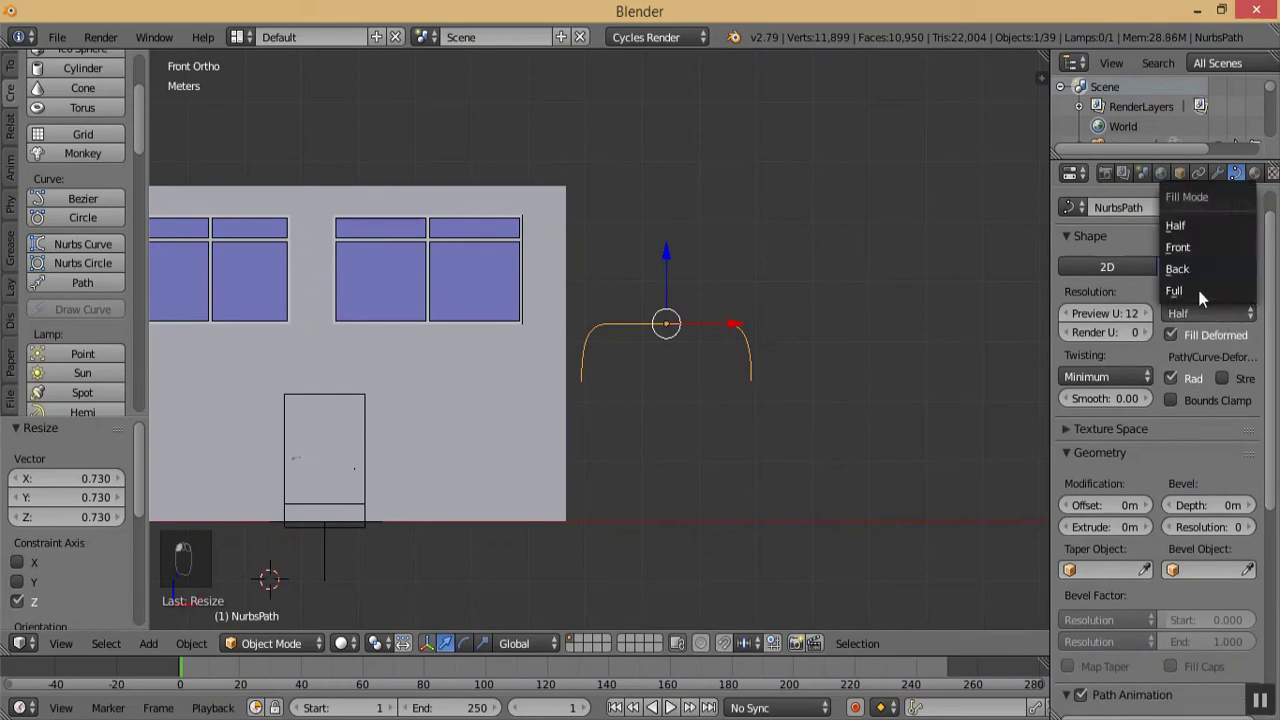
{"action": "left_click", "coordinate": [1196, 286]}
{"action": "mouse_move", "coordinate": [1207, 505]}
{"action": "left_mouse_down"}
{"action": "mouse_move", "coordinate": [1229, 505]}
{"action": "mouse_move", "coordinate": [1218, 505]}
{"action": "left_mouse_up"}
{"action": "key", "text": "KP_Add"}
{"action": "key", "text": "KP_Add"}
{"action": "key", "text": "KP_Add"}
{"action": "key", "text": "KP_Add"}
{"action": "key", "text": "KP_Add"}
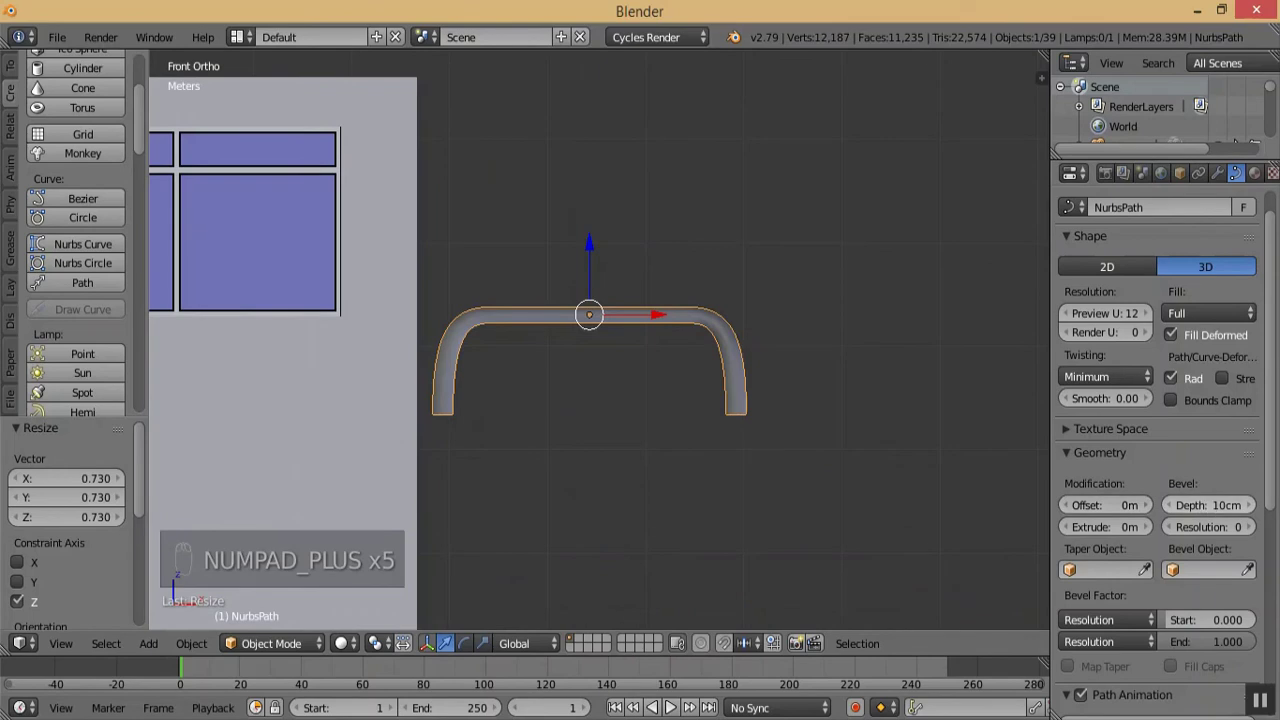
- Set the path's bevel depth to 3 cm and apply the object's scale
{"action": "left_click", "coordinate": [1213, 504]}
{"action": "key", "text": "Return"}
{"action": "key", "text": "ctrl+a"}
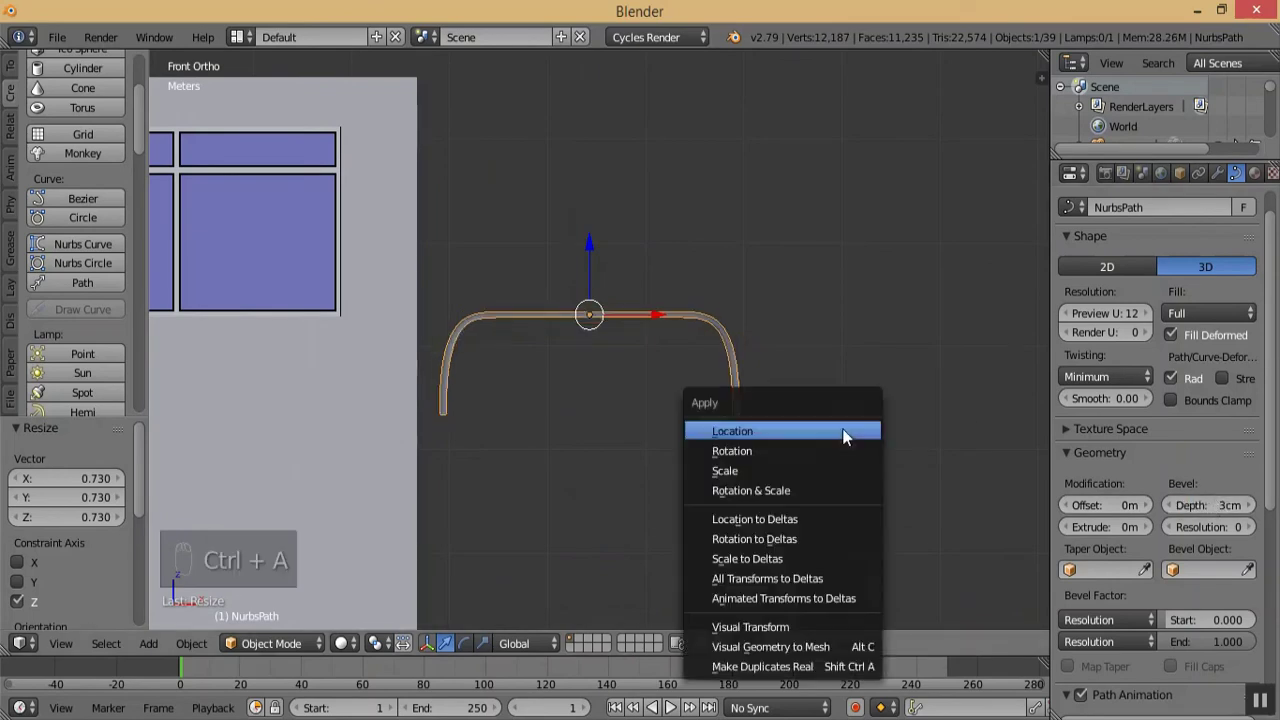
{"action": "left_click", "coordinate": [827, 469]}
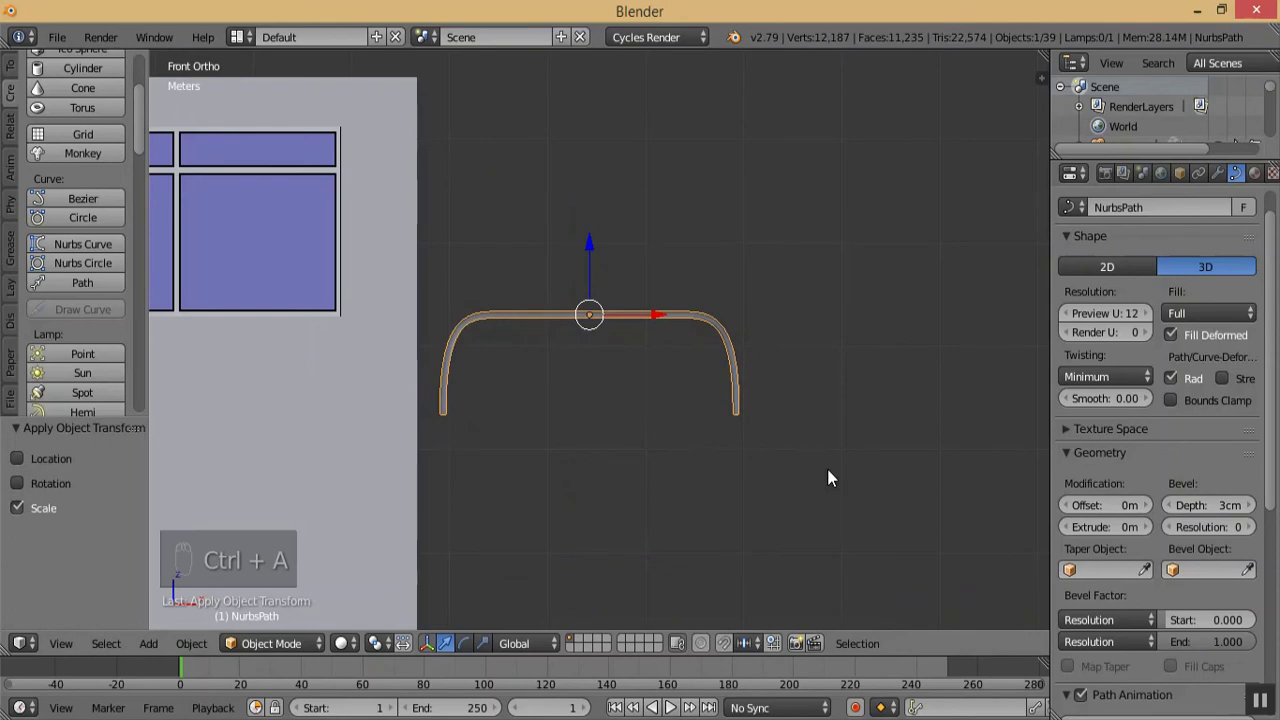
- Move the bent tube along X from beside the building to the end window of the upper floor
{"action": "key", "text": "a"}
{"action": "key", "text": "KP_Subtract"}
{"action": "key", "text": "KP_Subtract"}
{"action": "key", "text": "KP_Subtract"}
{"action": "right_click", "coordinate": [777, 384]}
{"action": "key", "text": "KP_Subtract"}
{"action": "key", "text": "KP_Subtract"}
{"action": "key", "text": "KP_Subtract"}
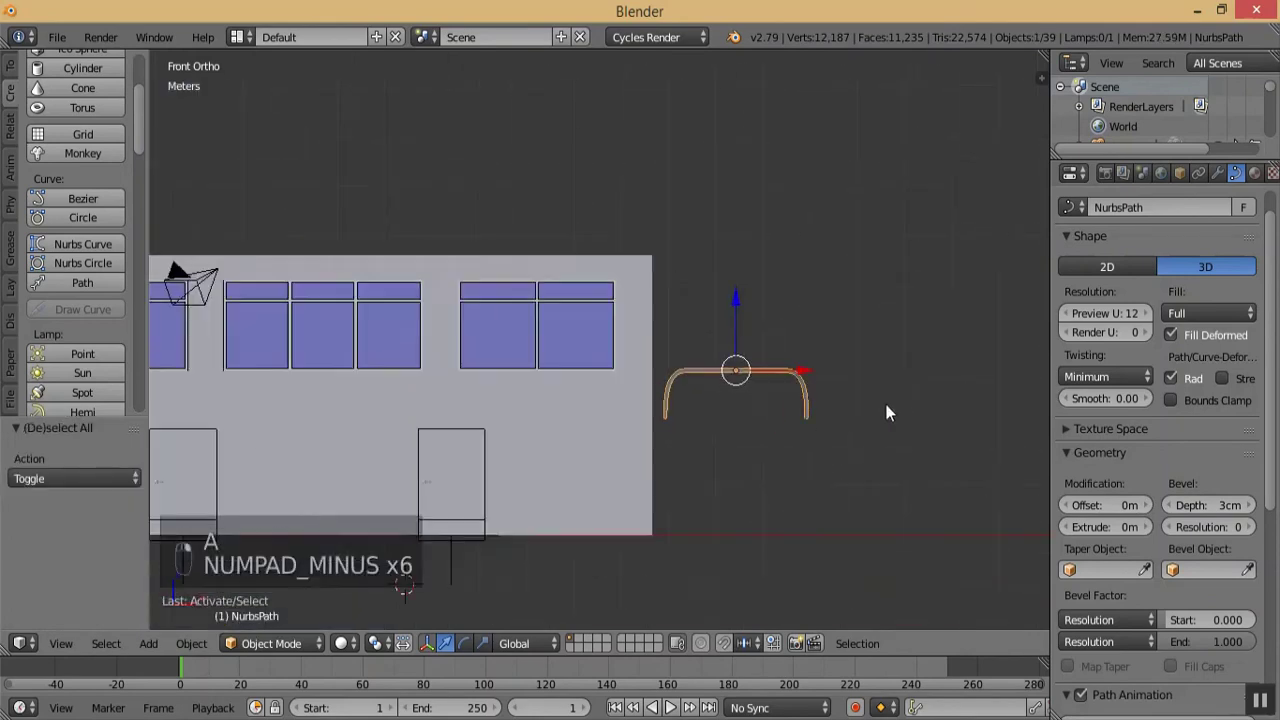
{"action": "key", "text": "KP_Add"}
{"action": "key", "text": "KP_Subtract"}
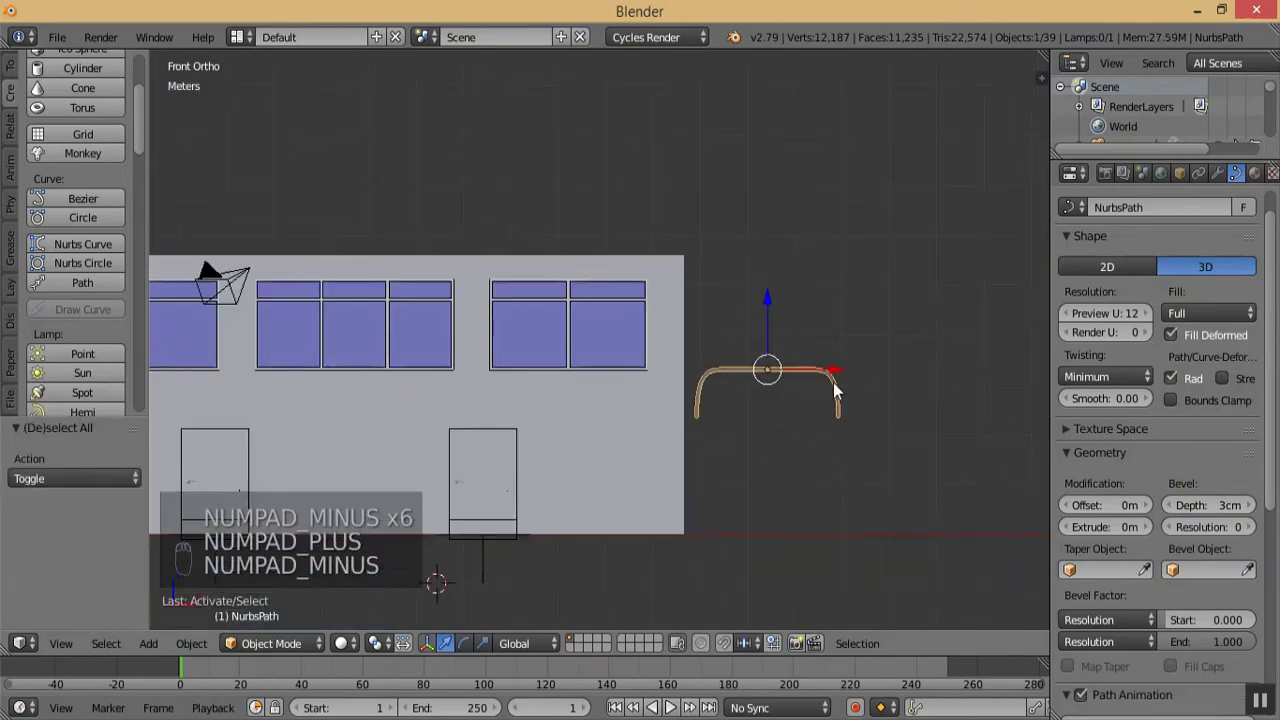
{"action": "key", "text": "g"}
{"action": "key", "text": "x"}
{"action": "left_click", "coordinate": [655, 368]}
- Move the tube about -53.5 cm along Y toward the front of the facade
{"action": "middle_click_drag", "start_coordinate": [690, 400], "coordinate": [587, 445]}
{"action": "key", "text": "KP_3"}
{"action": "mouse_move", "coordinate": [660, 370]}
{"action": "left_mouse_down"}
{"action": "mouse_move", "coordinate": [623, 383]}
{"action": "mouse_move", "coordinate": [637, 378]}
{"action": "left_mouse_up"}
{"action": "middle_click_drag", "start_coordinate": [529, 497], "coordinate": [613, 497]}
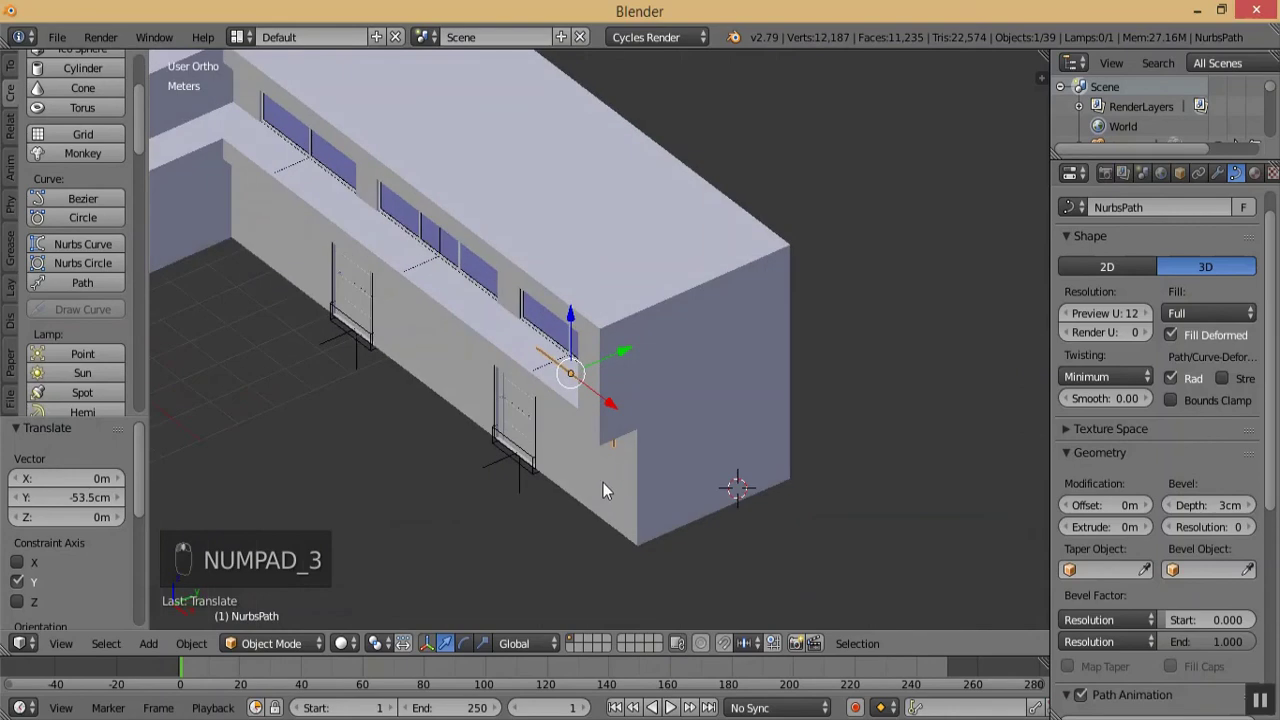
- In front wireframe display, raise the tube along Z, scale it down uniformly, and shift it about 50.6 cm along X toward the window's outer edge
{"action": "key", "text": "KP_1"}
{"action": "key", "text": "z"}
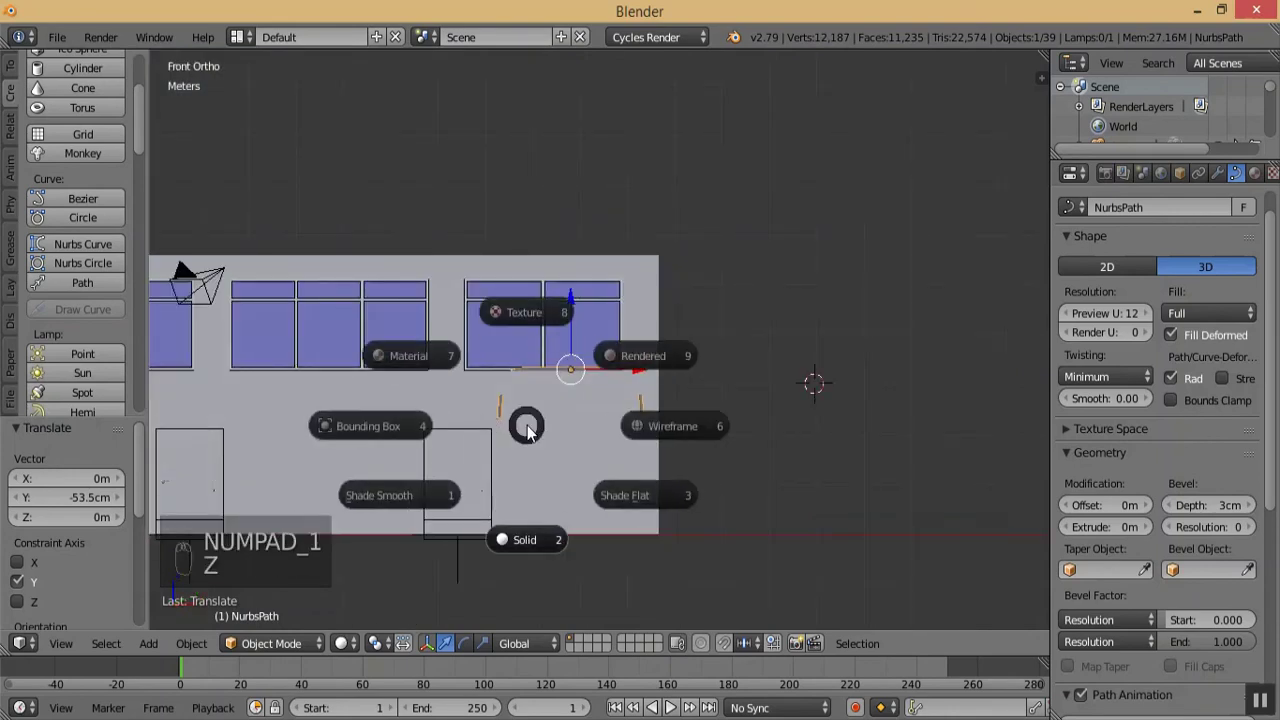
{"action": "left_click", "coordinate": [671, 429]}
{"action": "key", "text": "KP_Add"}
{"action": "key", "text": "KP_Add"}
{"action": "key", "text": "KP_Add"}
{"action": "key", "text": "KP_Add"}
{"action": "key", "text": "KP_Add"}
{"action": "key", "text": "KP_Add"}
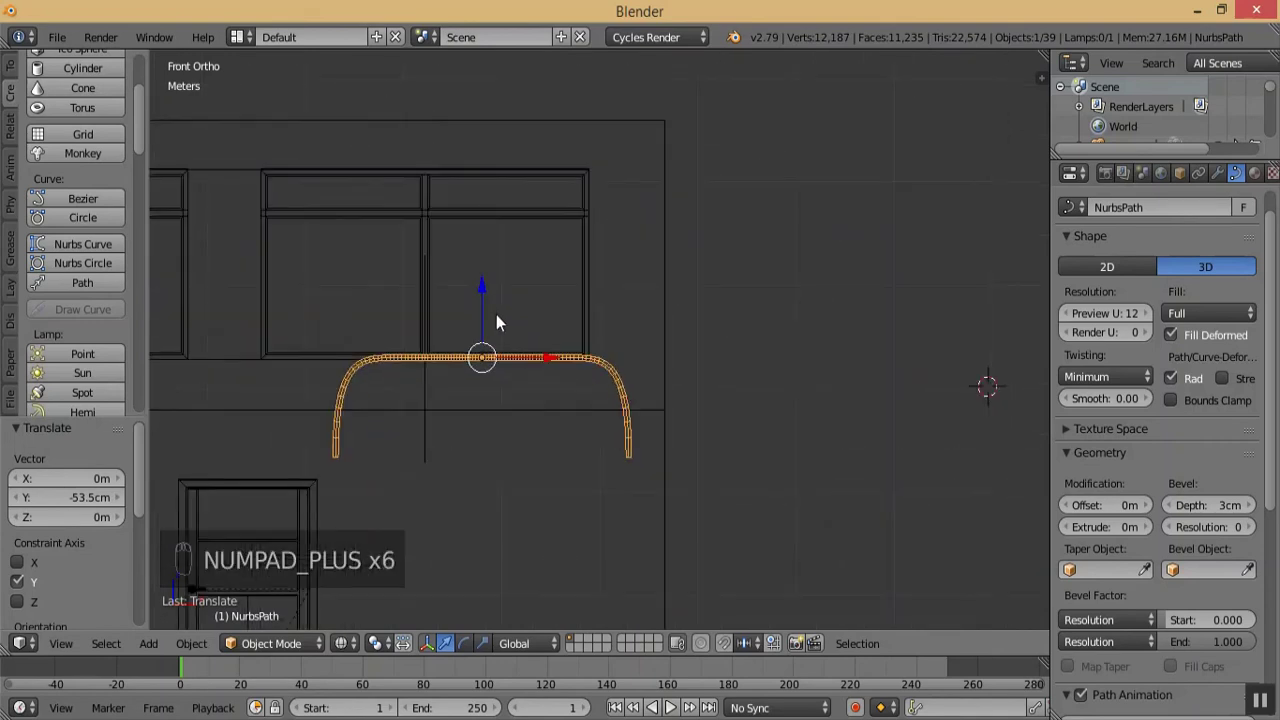
{"action": "left_click_drag", "start_coordinate": [483, 289], "coordinate": [483, 224]}
{"action": "mouse_move", "coordinate": [533, 292]}
{"action": "left_mouse_down"}
{"action": "mouse_move", "coordinate": [491, 291]}
{"action": "mouse_move", "coordinate": [538, 299]}
{"action": "left_mouse_up"}
{"action": "key", "text": "s"}
{"action": "left_click", "coordinate": [640, 268]}
- Try the bounding box display, return to wireframe, and nudge the tube along X to line up with the window's outer edge
{"action": "left_click", "coordinate": [350, 645]}
{"action": "left_click", "coordinate": [372, 566]}
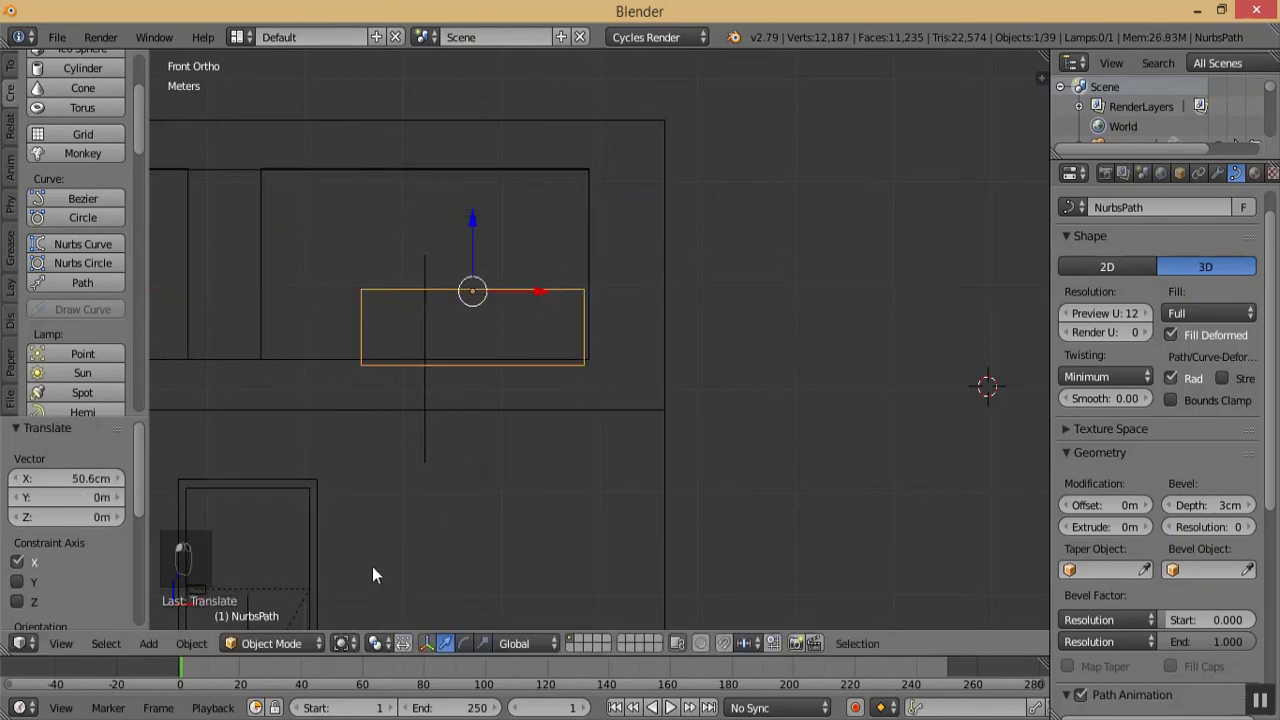
{"action": "left_click", "coordinate": [345, 645]}
{"action": "left_click", "coordinate": [380, 625]}
{"action": "left_click_drag", "start_coordinate": [538, 292], "coordinate": [539, 288]}
{"action": "key", "text": "a"}
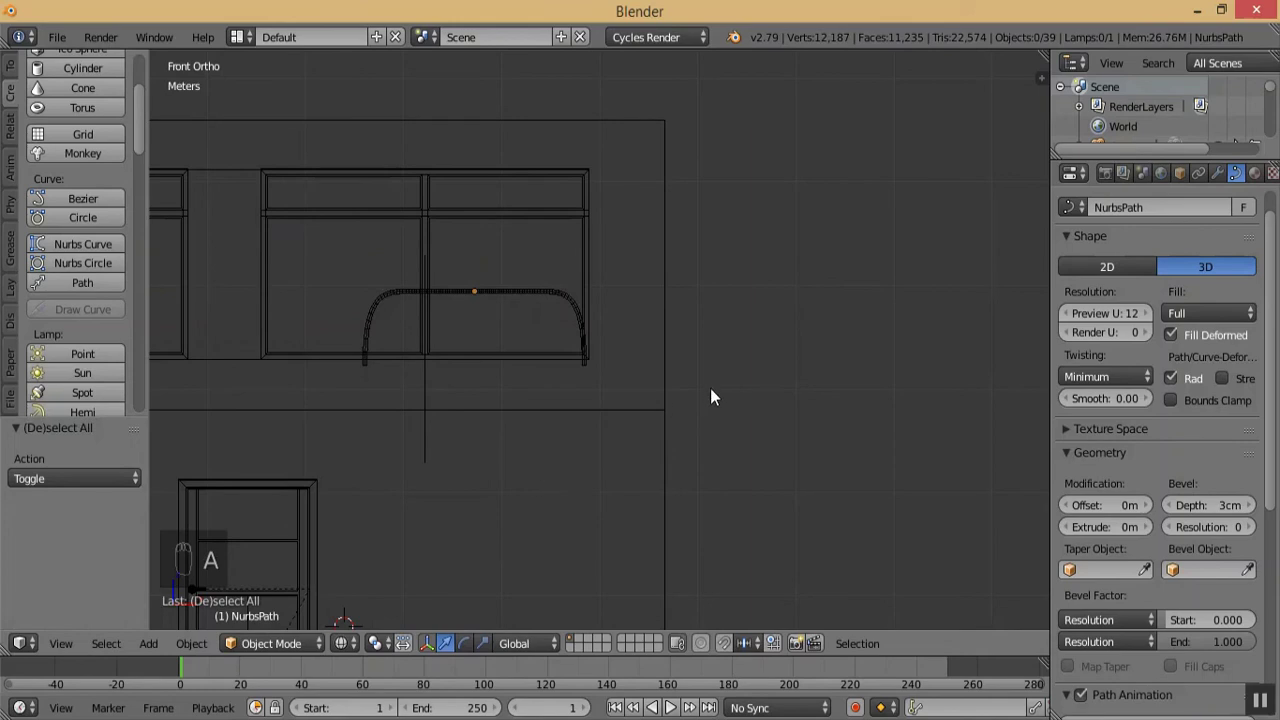
- Reselect the tube and move it about -53.3 cm along Y toward the outer edge of the ledge below the windows
{"action": "key", "text": "KP_Subtract"}
{"action": "key", "text": "KP_Subtract"}
{"action": "key", "text": "KP_Subtract"}
{"action": "key", "text": "KP_Subtract"}
{"action": "key", "text": "KP_Subtract"}
{"action": "middle_click_drag", "start_coordinate": [737, 391], "coordinate": [626, 351]}
{"action": "key", "text": "KP_Add"}
{"action": "key", "text": "KP_Add"}
{"action": "key", "text": "KP_Add"}
{"action": "key", "text": "KP_Add"}
{"action": "key", "text": "KP_Add"}
{"action": "key", "text": "KP_Add"}
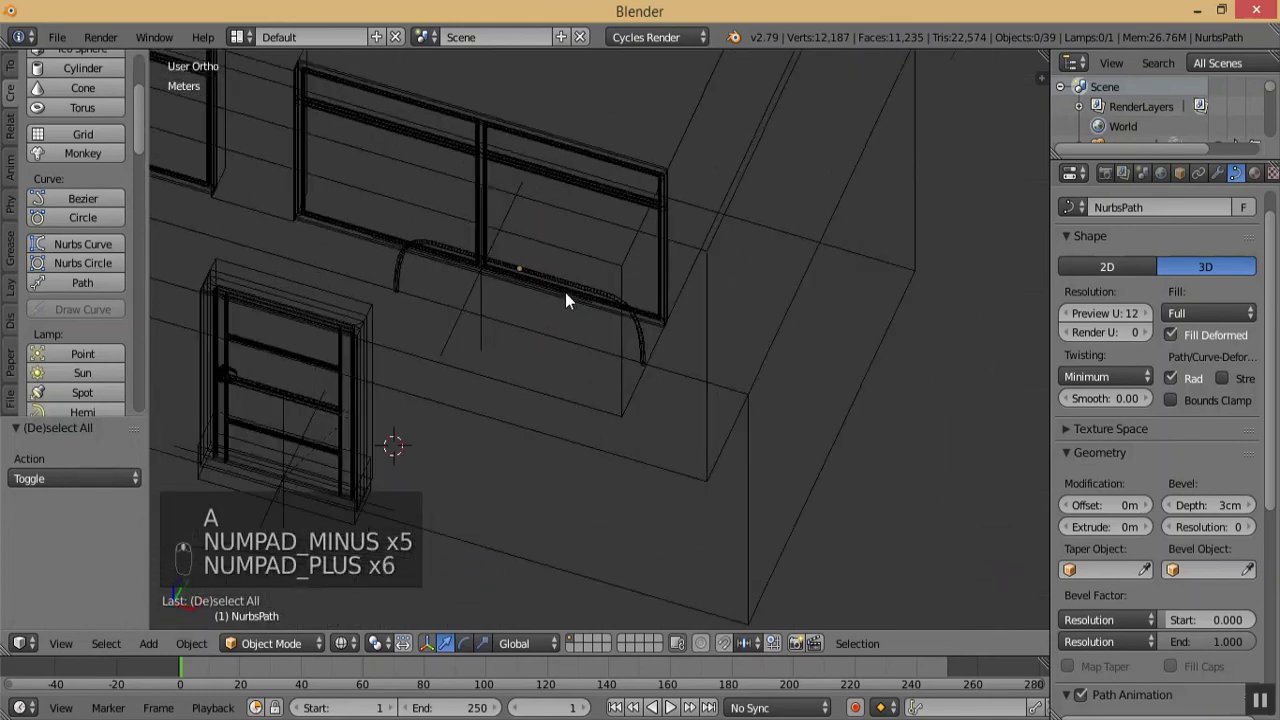
{"action": "key", "text": "KP_Add"}
{"action": "key", "text": "KP_Add"}
{"action": "right_click", "coordinate": [519, 253]}
{"action": "left_click_drag", "start_coordinate": [533, 216], "coordinate": [510, 267]}
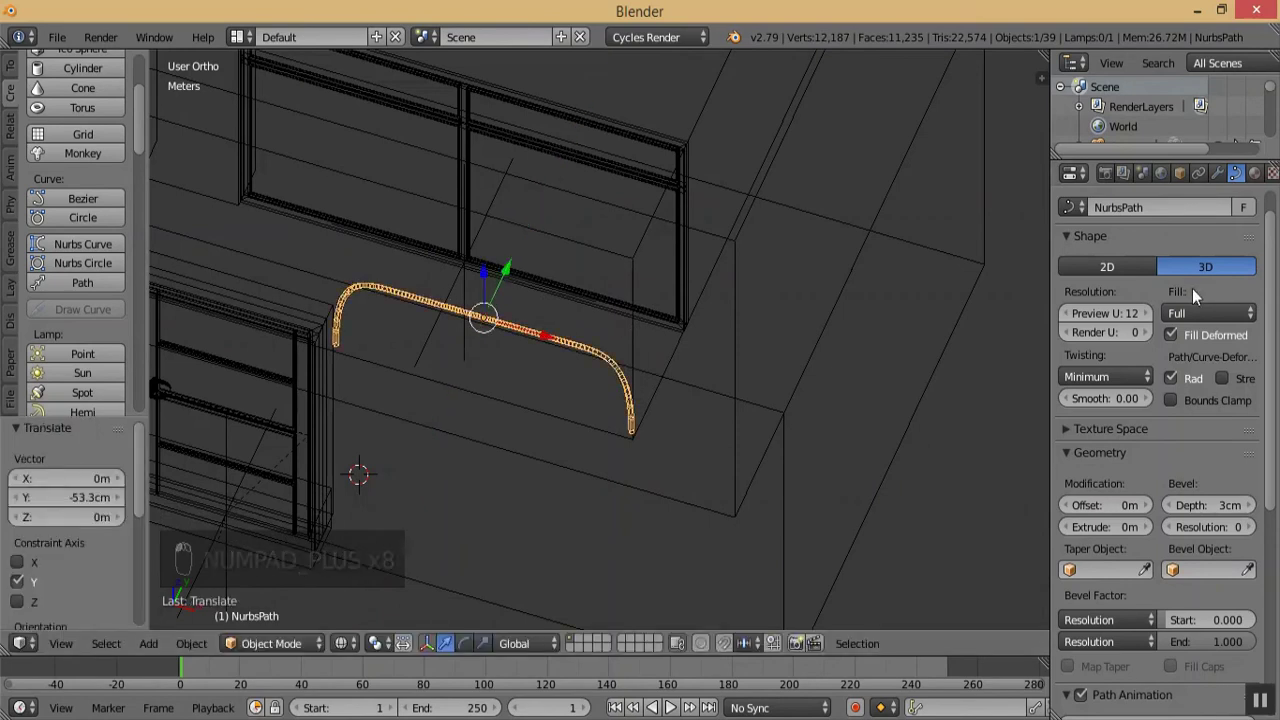
- Add an Array modifier to the tube with a relative X offset of -1
{"action": "left_click", "coordinate": [1218, 173]}
{"action": "left_click", "coordinate": [1207, 231]}
{"action": "left_click", "coordinate": [1005, 285]}
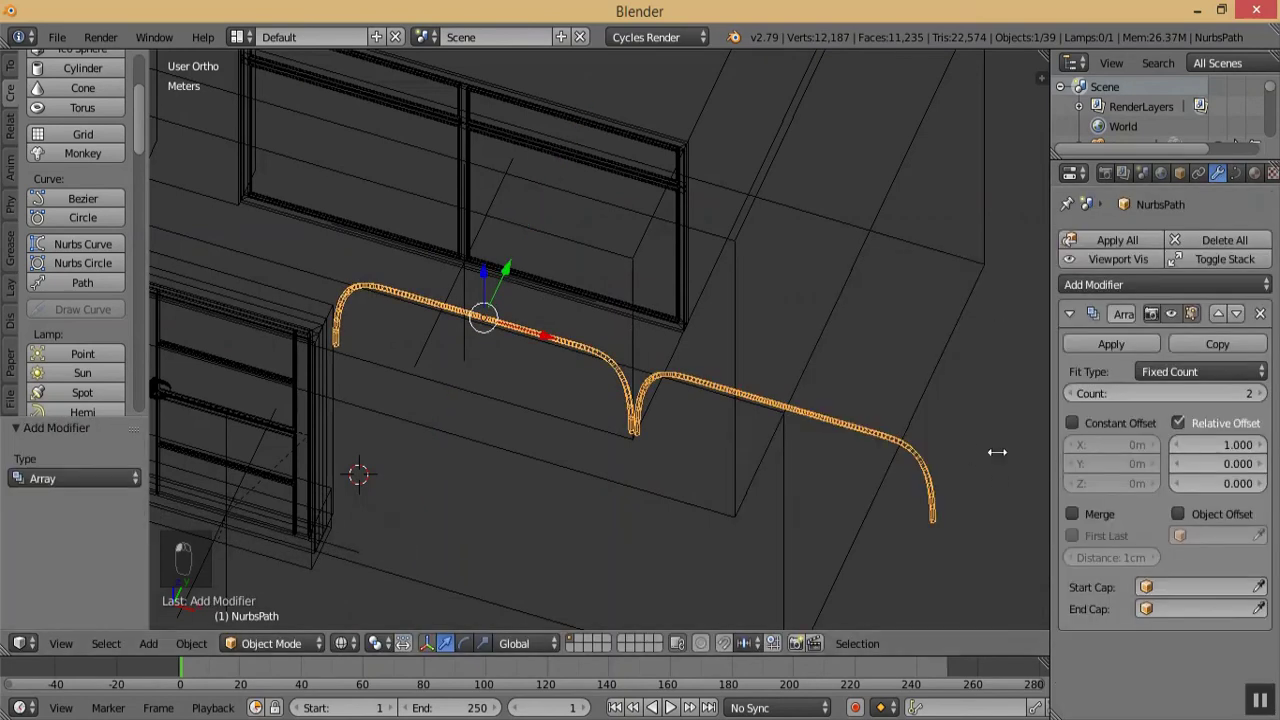
{"action": "left_click", "coordinate": [1222, 444]}
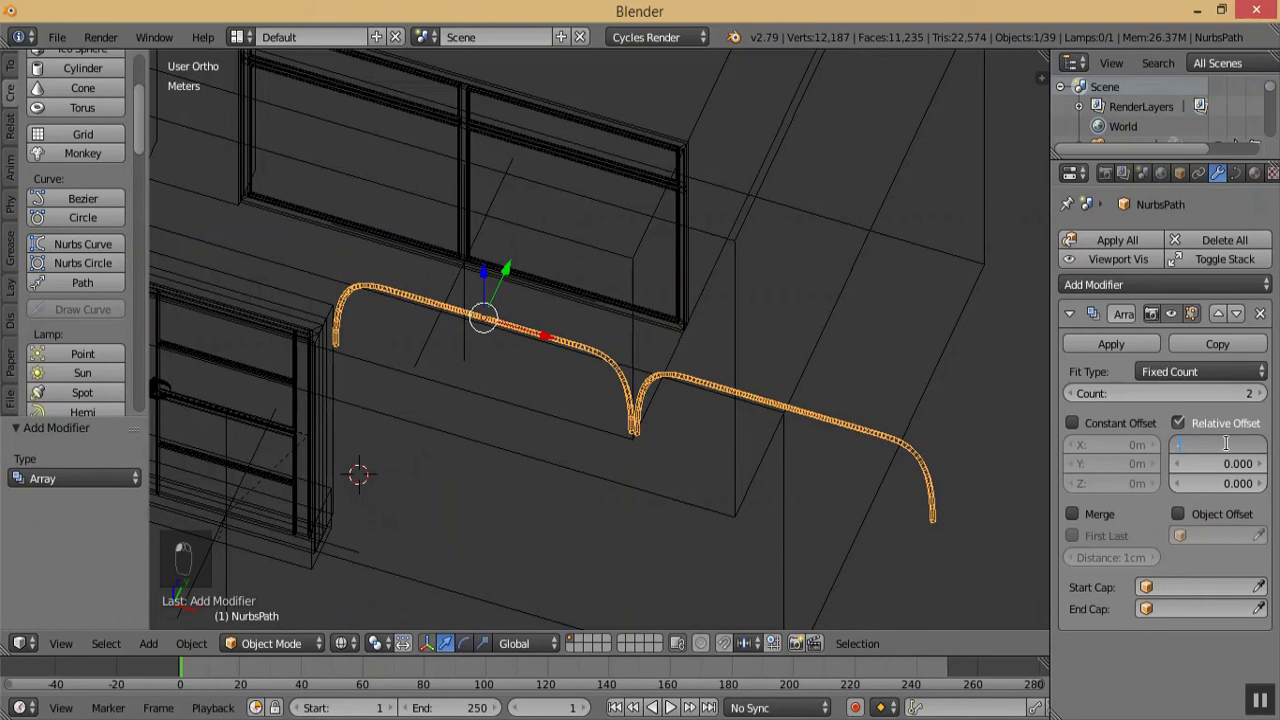
{"action": "type", "text": "-1"}
{"action": "key", "text": "Return"}
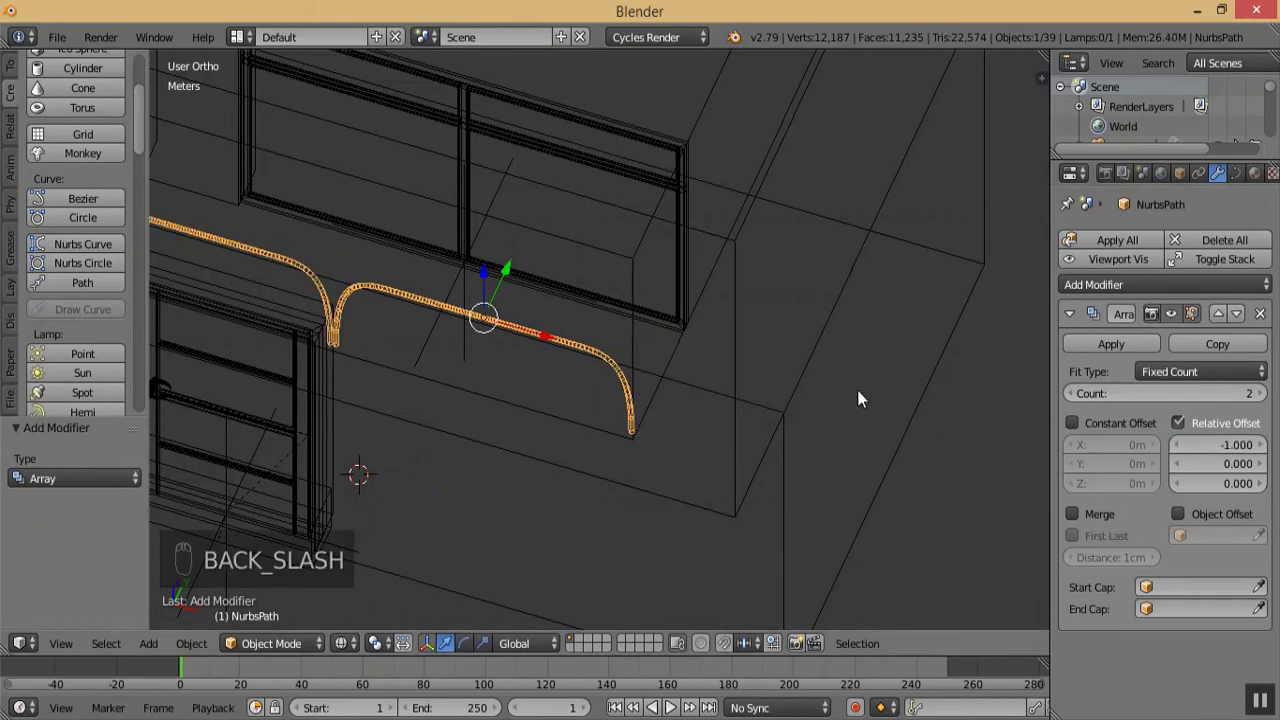
- Try relative X offsets of -0.9 and -1.1 for the array while checking the gap between the two tubes
{"action": "key", "text": "KP_Subtract"}
{"action": "key", "text": "KP_Subtract"}
{"action": "key", "text": "KP_Subtract"}
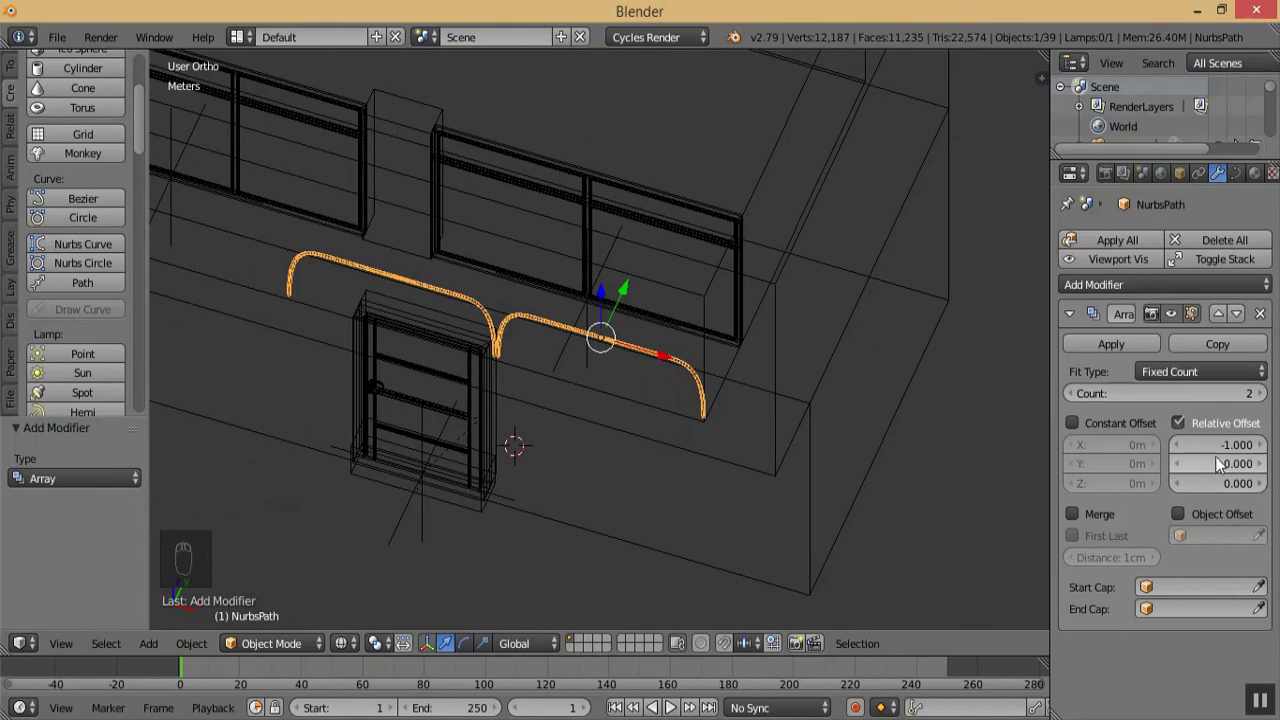
{"action": "middle_click_drag", "start_coordinate": [760, 400], "coordinate": [641, 345]}
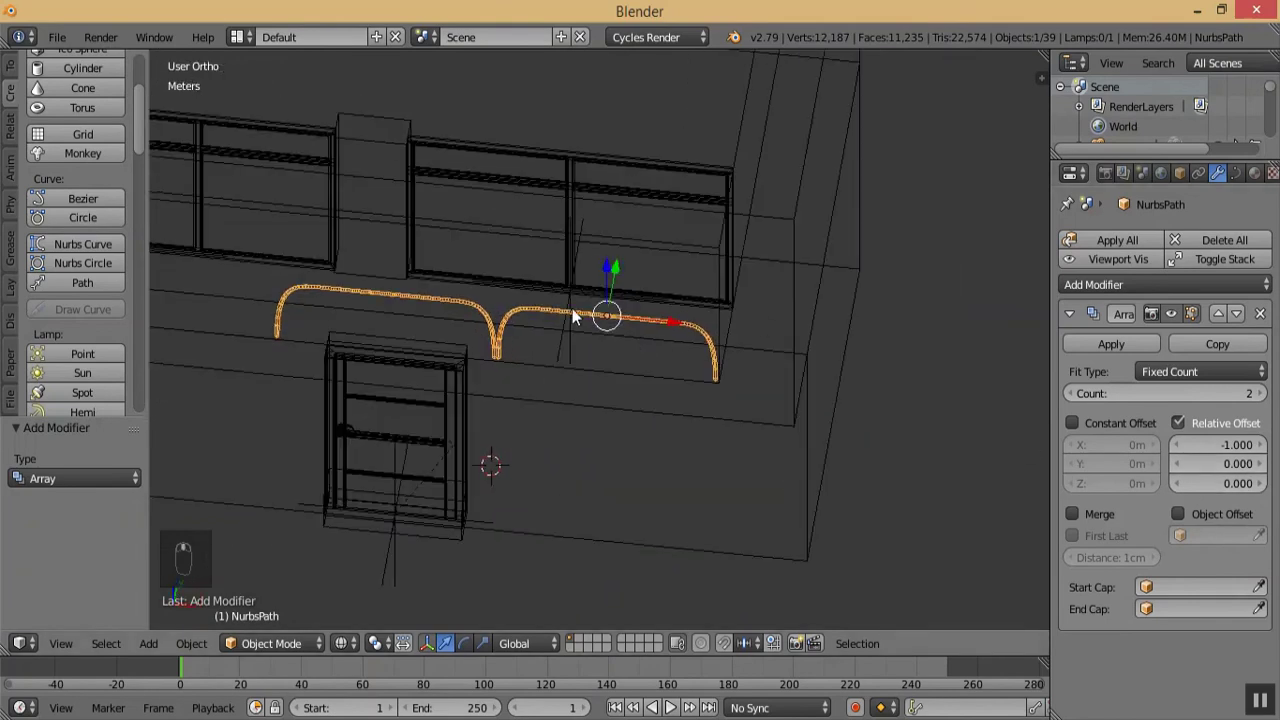
{"action": "middle_click_drag", "start_coordinate": [561, 323], "coordinate": [687, 306]}
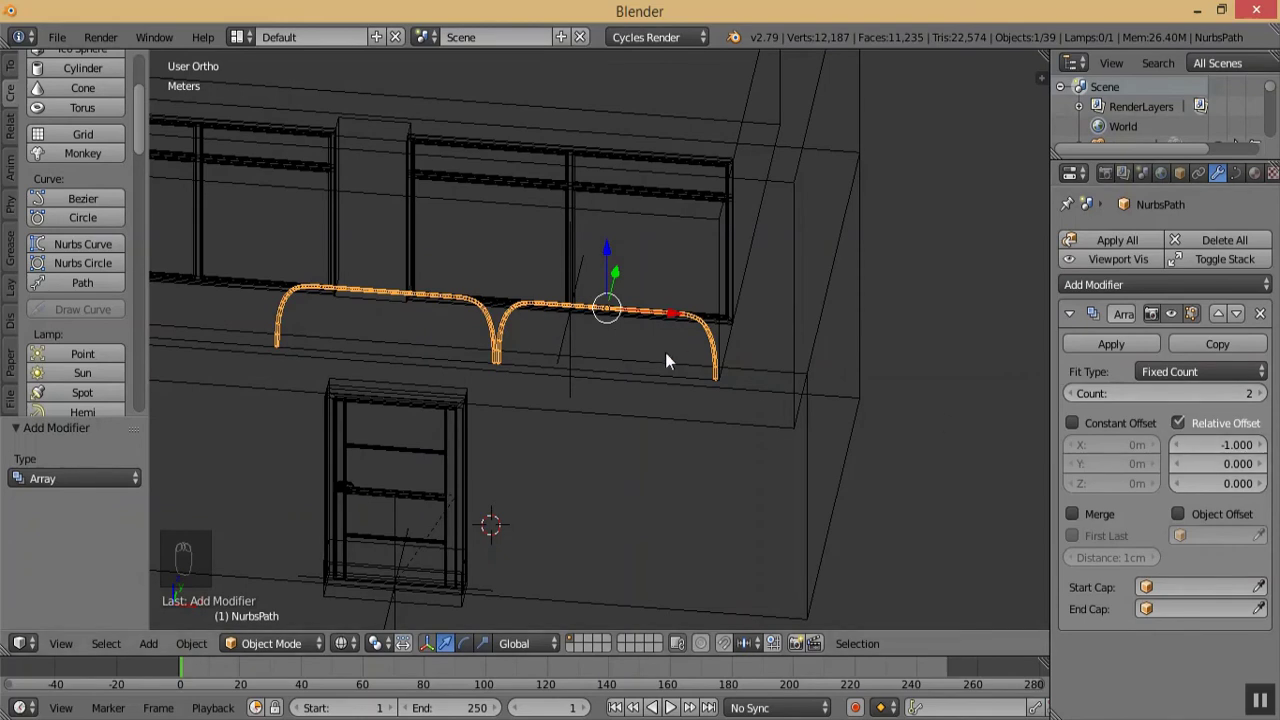
{"action": "key", "text": "KP_1"}
{"action": "key", "text": "KP_Add"}
{"action": "key", "text": "KP_Add"}
{"action": "key", "text": "KP_Add"}
{"action": "key", "text": "KP_Add"}
{"action": "key", "text": "KP_Add"}
{"action": "key", "text": "KP_Add"}
{"action": "key", "text": "KP_Add"}
{"action": "key", "text": "KP_Add"}
{"action": "key", "text": "KP_Add"}
{"action": "key", "text": "KP_Add"}
{"action": "key", "text": "KP_Add"}
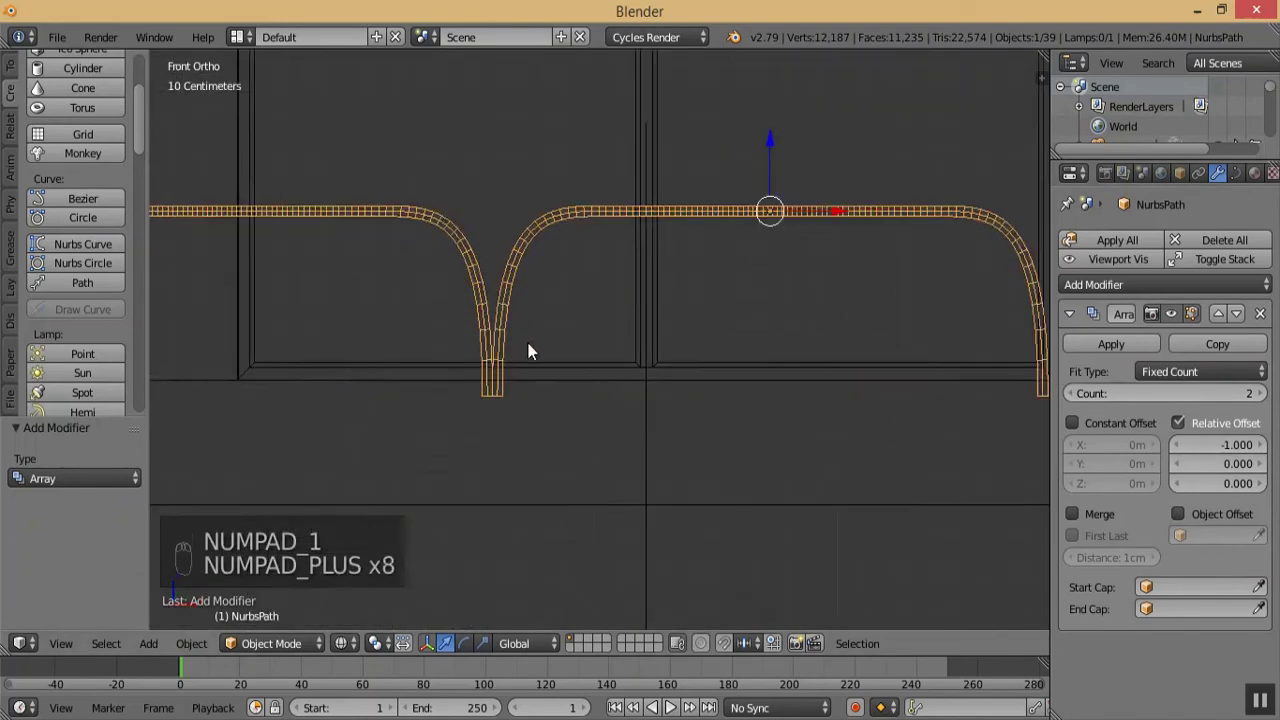
{"action": "left_click", "coordinate": [1258, 444]}
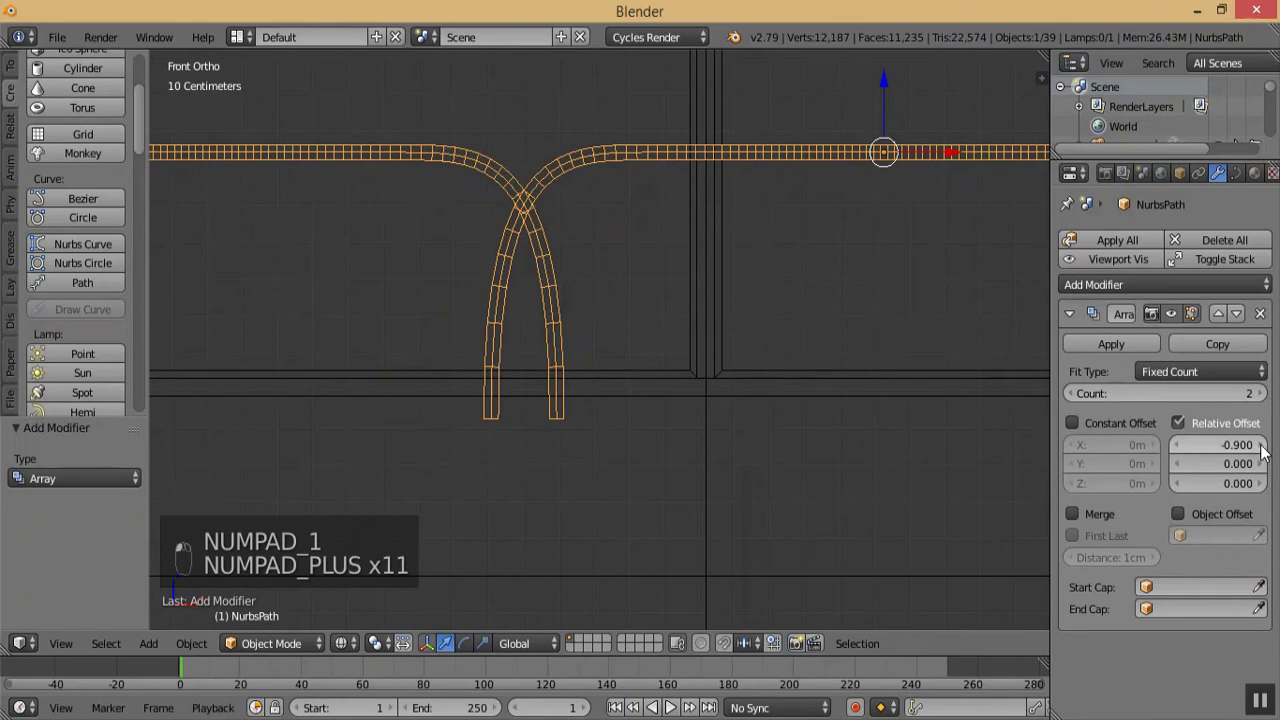
{"action": "left_click", "coordinate": [1174, 445]}
{"action": "left_click", "coordinate": [1174, 445]}
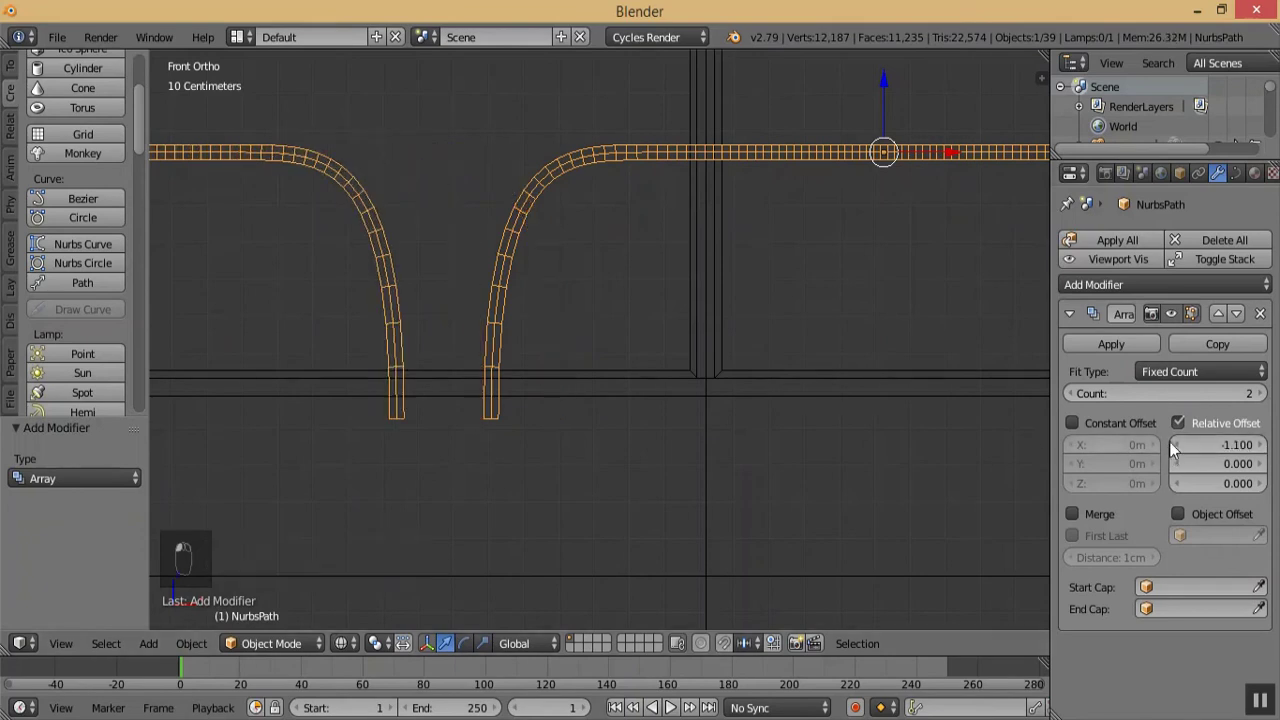
- Try a relative X offset of -1.5 for the array
{"action": "left_click", "coordinate": [1207, 445]}
{"action": "type", "text": "-1.5"}
{"action": "key", "text": "Return"}
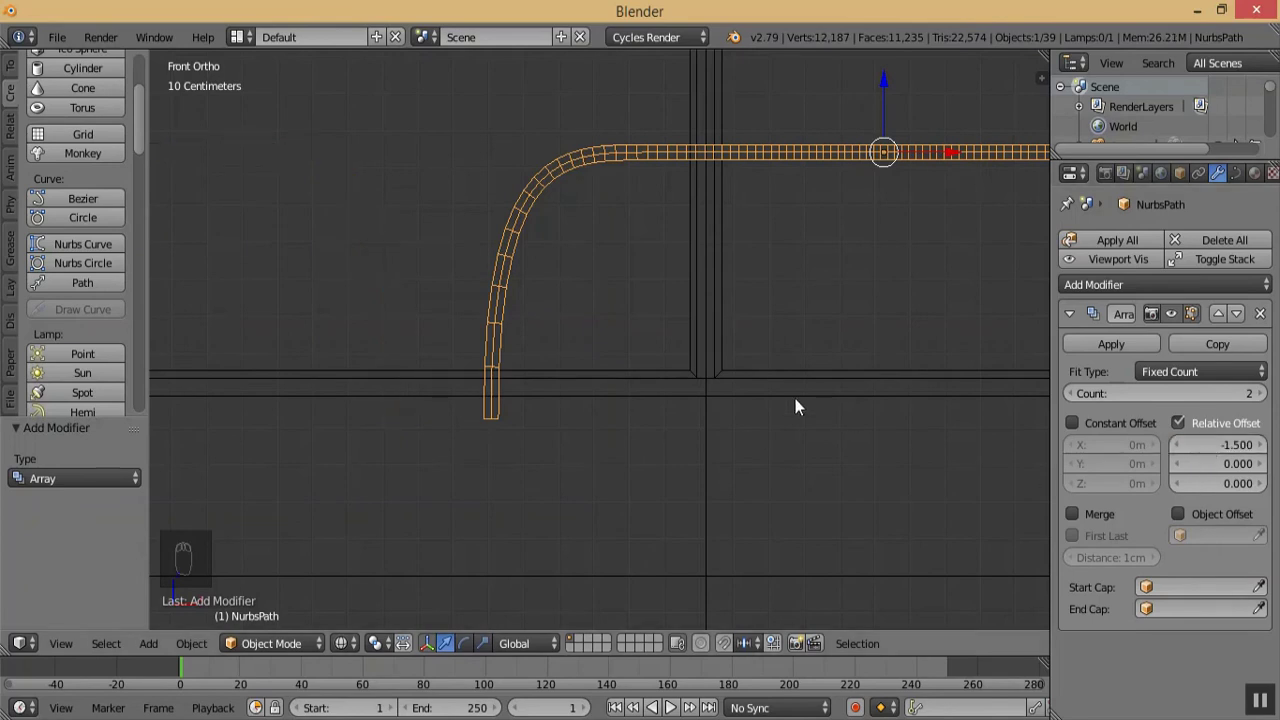
{"action": "key", "text": "KP_Subtract"}
{"action": "key", "text": "KP_Subtract"}
{"action": "key", "text": "KP_Subtract"}
{"action": "key", "text": "KP_Subtract"}
- Set the array's relative X offset to -1.05
{"action": "key", "text": "KP_Add"}
{"action": "key", "text": "KP_Add"}
{"action": "key", "text": "KP_Add"}
{"action": "key", "text": "KP_Add"}
{"action": "key", "text": "KP_Add"}
{"action": "key", "text": "KP_Add"}
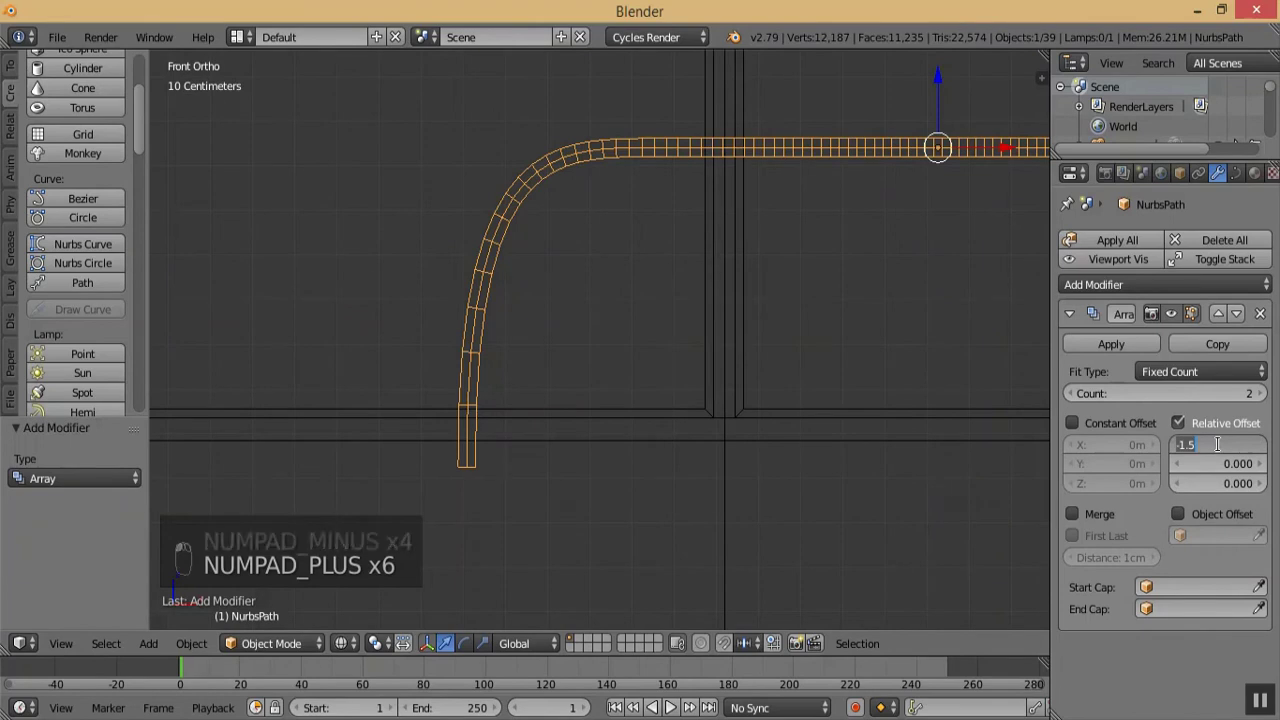
{"action": "key", "text": "BackSpace"}
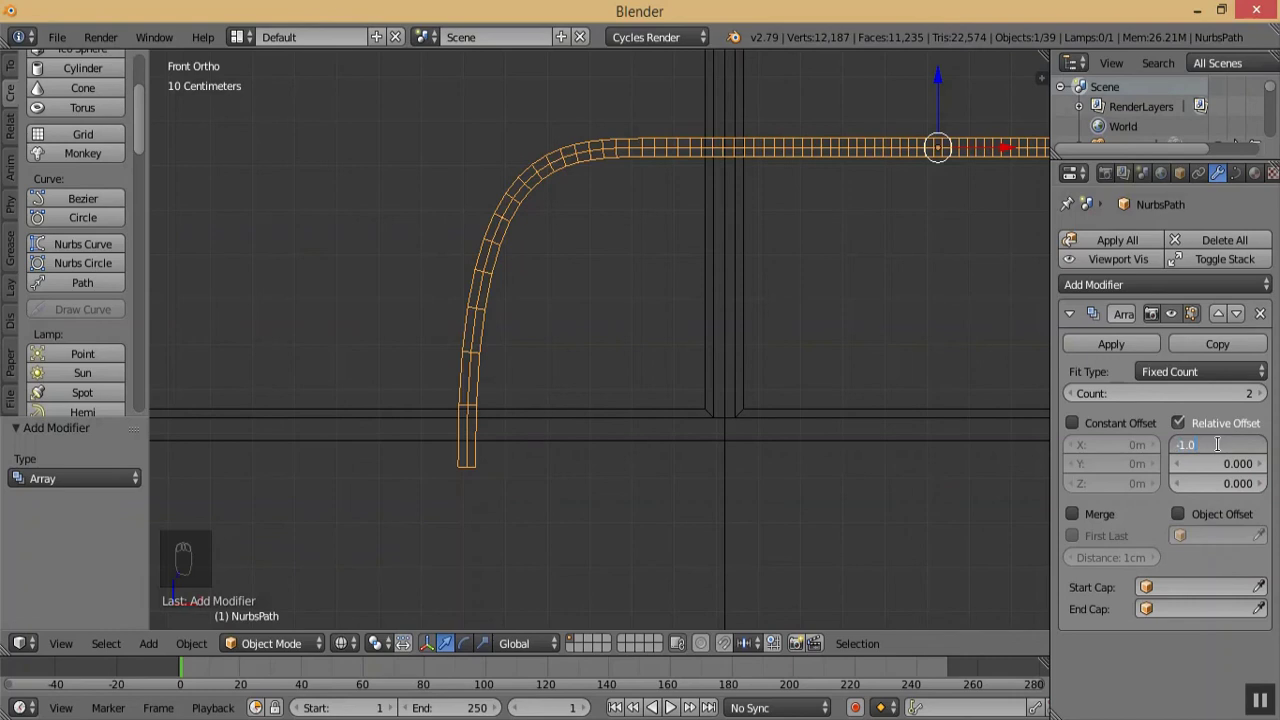
{"action": "key", "text": "Return"}
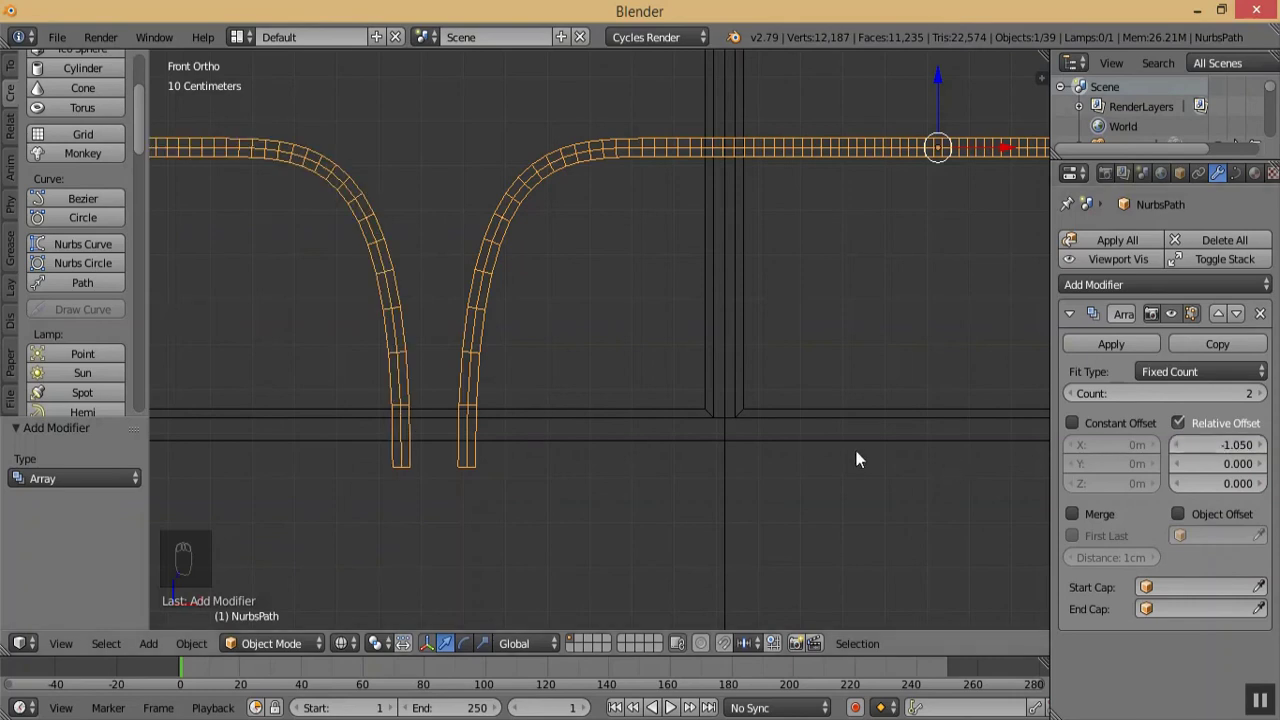
- Raise the array count to 4
{"action": "key", "text": "KP_Subtract"}
{"action": "key", "text": "KP_Subtract"}
{"action": "key", "text": "KP_Subtract"}
{"action": "key", "text": "KP_Subtract"}
{"action": "key", "text": "KP_Subtract"}
{"action": "key", "text": "KP_Subtract"}
{"action": "key", "text": "KP_Subtract"}
{"action": "key", "text": "KP_Subtract"}
{"action": "key", "text": "KP_Subtract"}
{"action": "key", "text": "KP_Subtract"}
{"action": "key", "text": "KP_Subtract"}
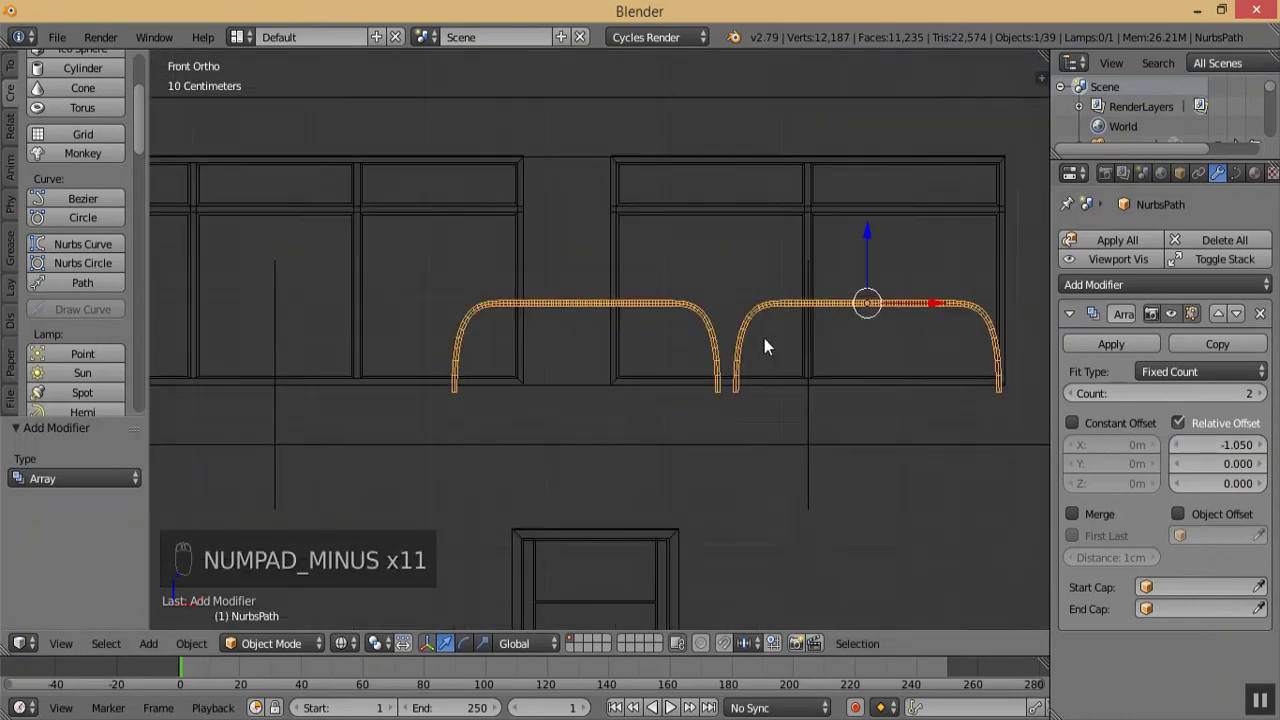
{"action": "left_click", "coordinate": [1261, 393]}
{"action": "left_click", "coordinate": [1261, 393]}
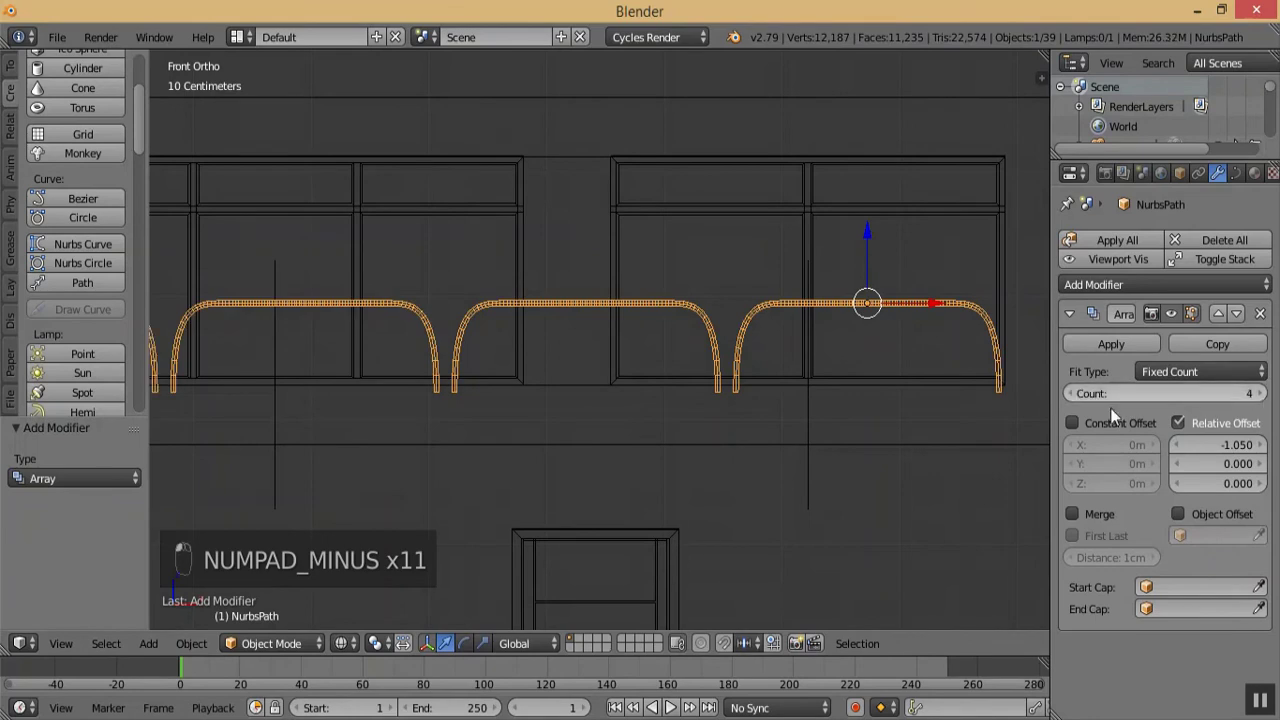
- Switch the viewport to solid display and raise the array count to 5 so the railing continues along the ledge
{"action": "key", "text": "KP_Subtract"}
{"action": "key", "text": "KP_Subtract"}
{"action": "key", "text": "KP_Subtract"}
{"action": "key", "text": "KP_Subtract"}
{"action": "key", "text": "KP_Subtract"}
{"action": "key", "text": "KP_Subtract"}
{"action": "middle_click_drag", "start_coordinate": [948, 331], "coordinate": [860, 375]}
{"action": "key", "text": "KP_Add"}
{"action": "left_click", "coordinate": [342, 645]}
{"action": "left_click", "coordinate": [350, 574]}
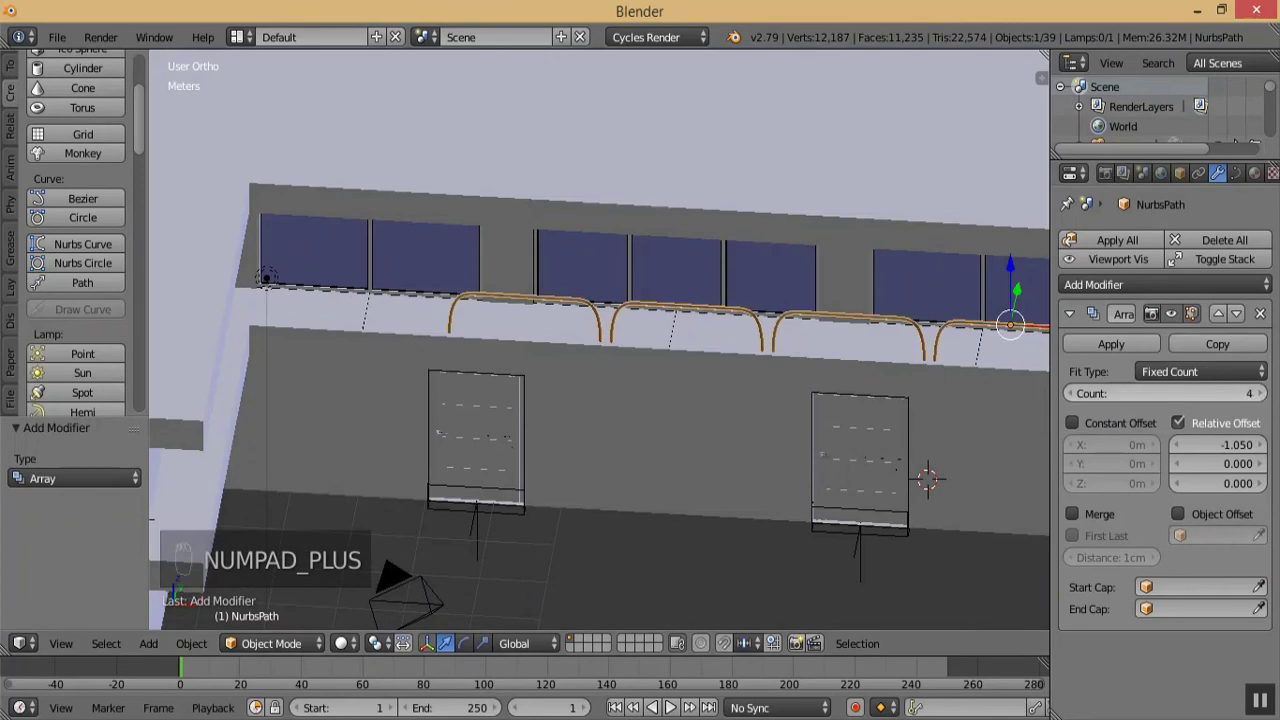
{"action": "left_click", "coordinate": [1265, 398]}
{"action": "middle_click_drag", "start_coordinate": [543, 357], "coordinate": [466, 286]}
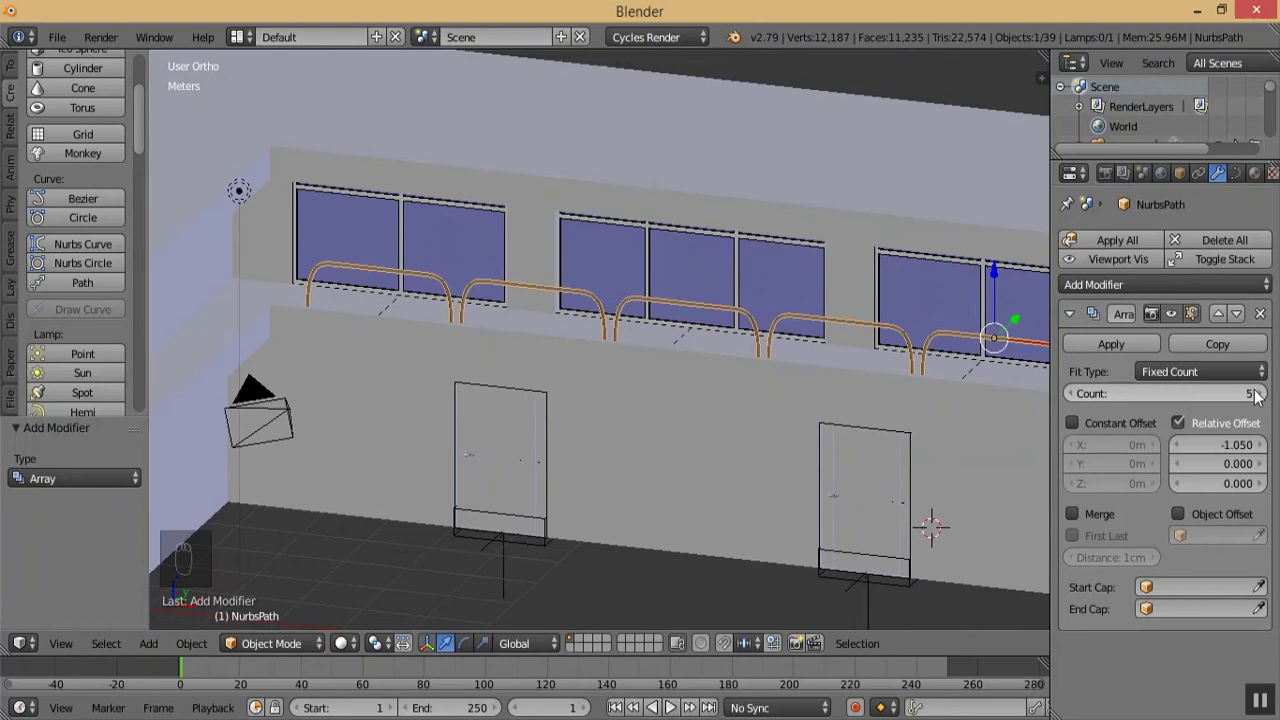
{"action": "scroll", "coordinate": [714, 271], "scroll_direction": "down", "scroll_amount": 2}
{"action": "key", "text": "KP_Subtract"}
{"action": "key", "text": "KP_Subtract"}
{"action": "key", "text": "KP_Subtract"}
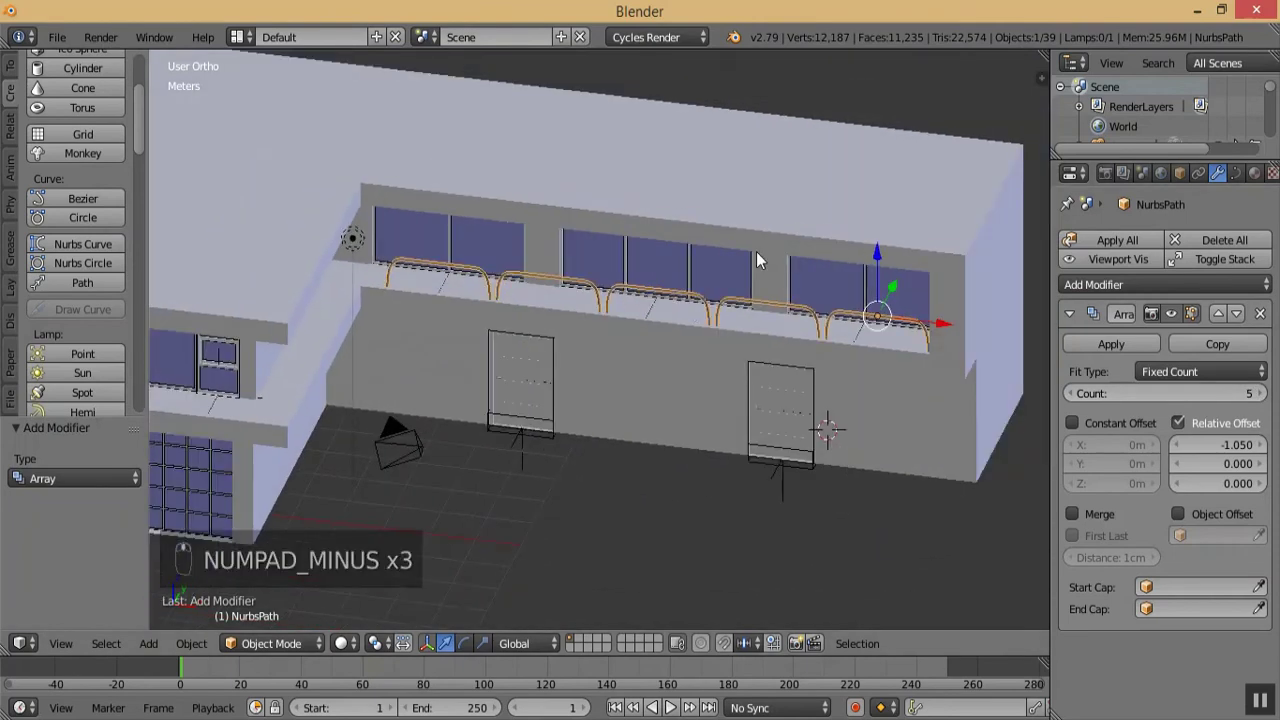
- In Edit Mode in front view, select all of the path's points and scale them along X to about 0.828
{"action": "key", "text": "KP_1"}
{"action": "left_click", "coordinate": [311, 643]}
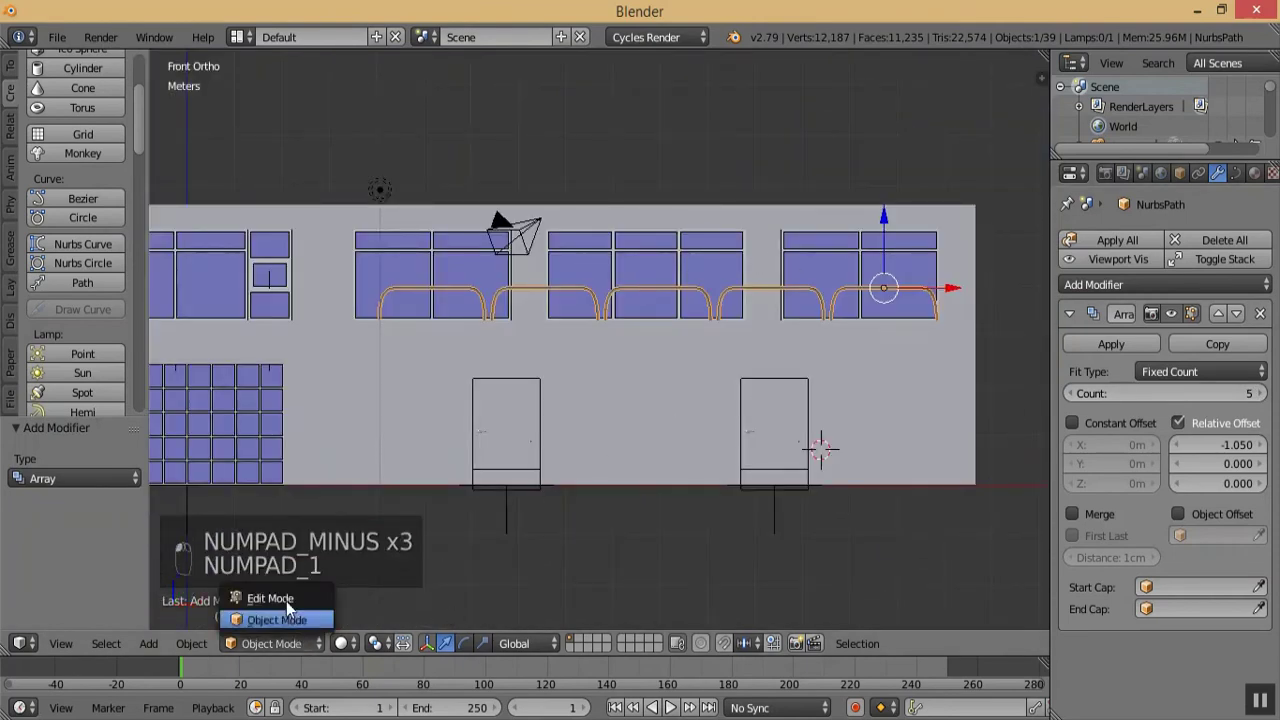
{"action": "left_click", "coordinate": [285, 598]}
{"action": "key", "text": "KP_Add"}
{"action": "key", "text": "KP_Add"}
{"action": "key", "text": "KP_Add"}
{"action": "key", "text": "KP_Add"}
{"action": "key", "text": "KP_Add"}
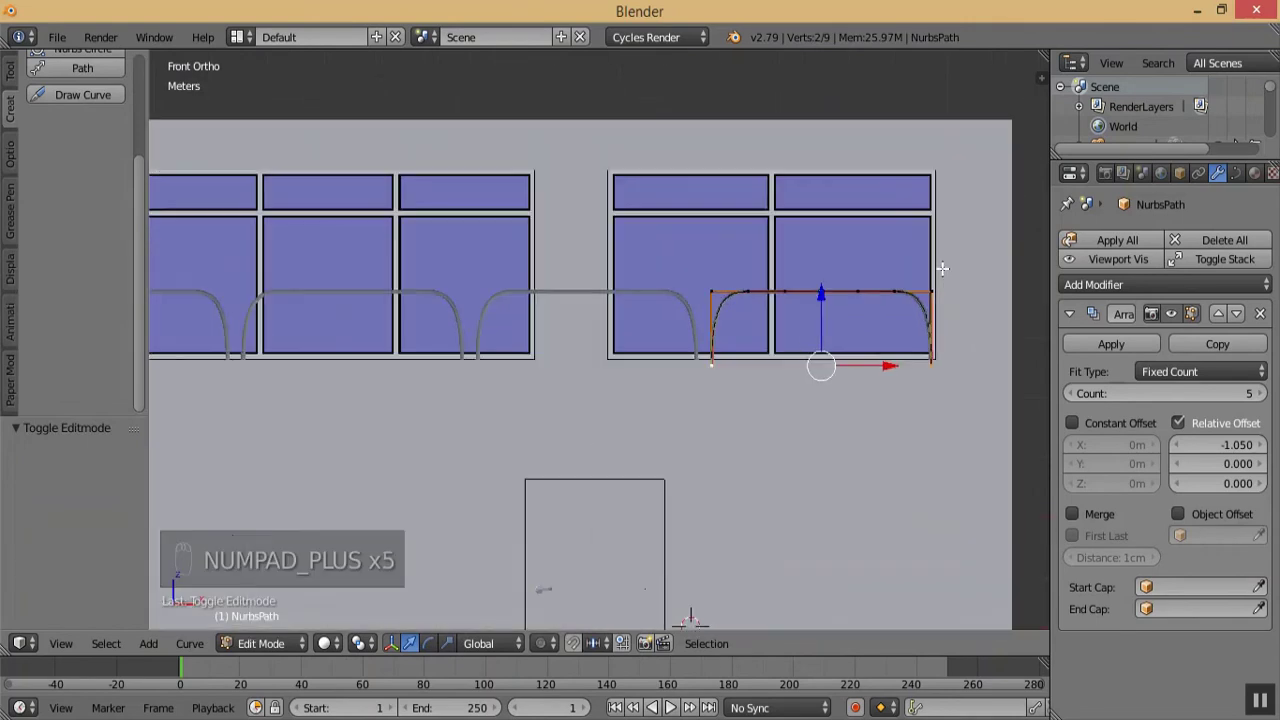
{"action": "key", "text": "s"}
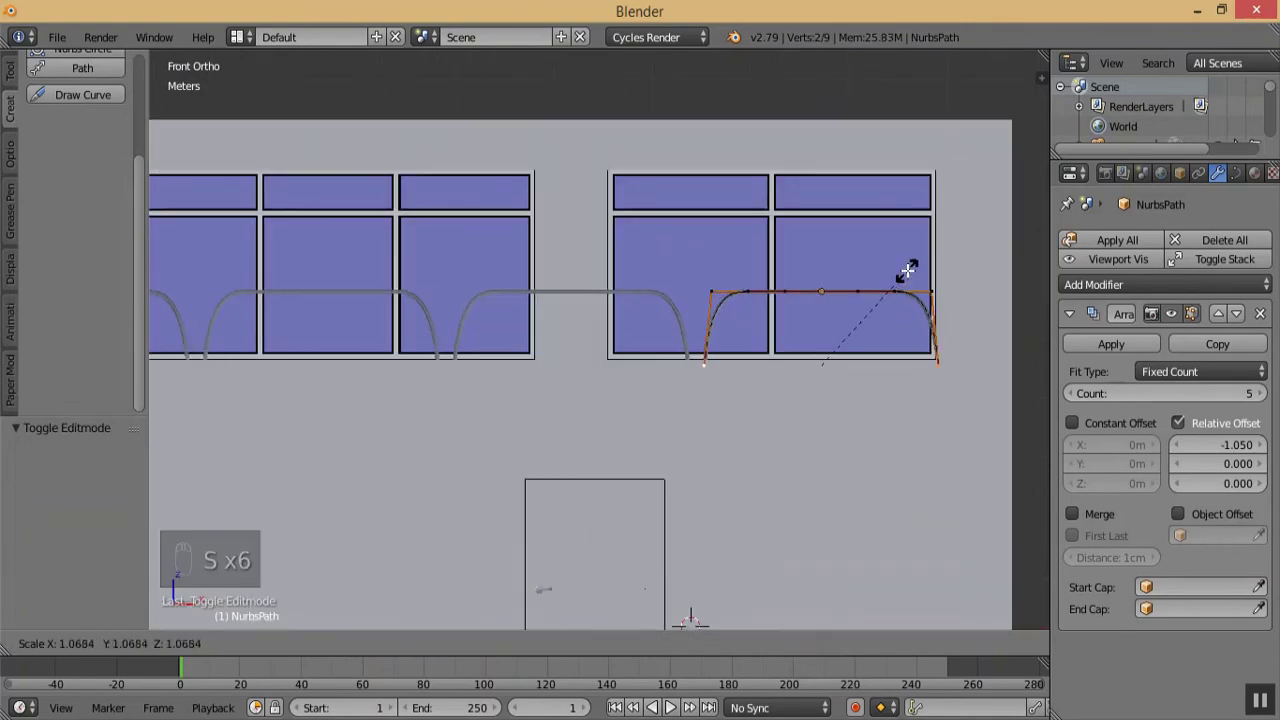
{"action": "right_click", "coordinate": [908, 271]}
{"action": "key", "text": "a"}
{"action": "key", "text": "a"}
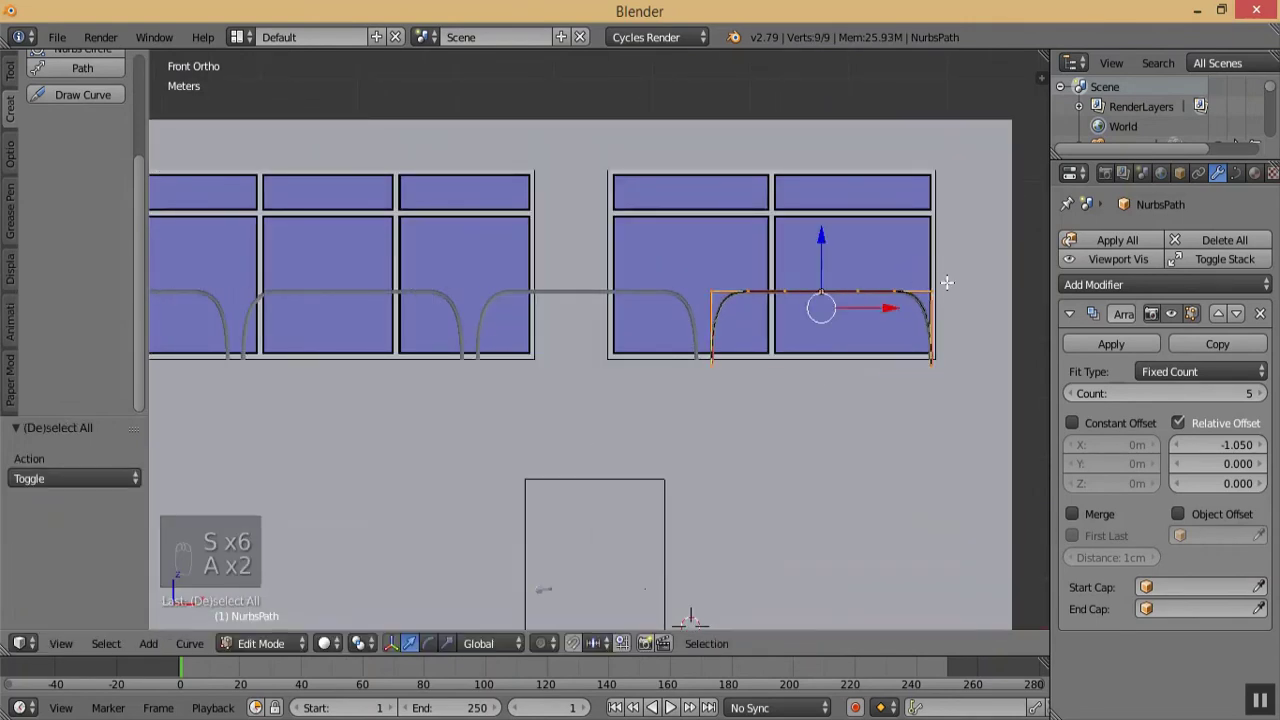
{"action": "key", "text": "s"}
{"action": "key", "text": "x"}
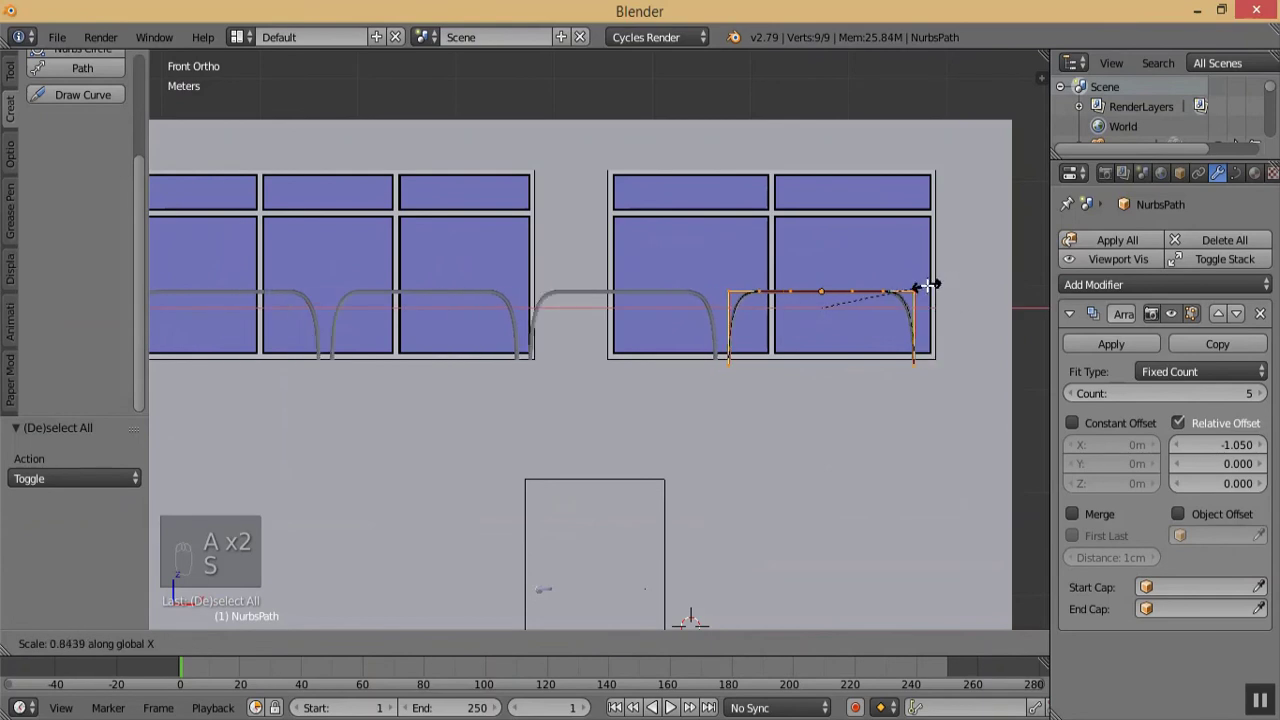
{"action": "left_click", "coordinate": [924, 290]}
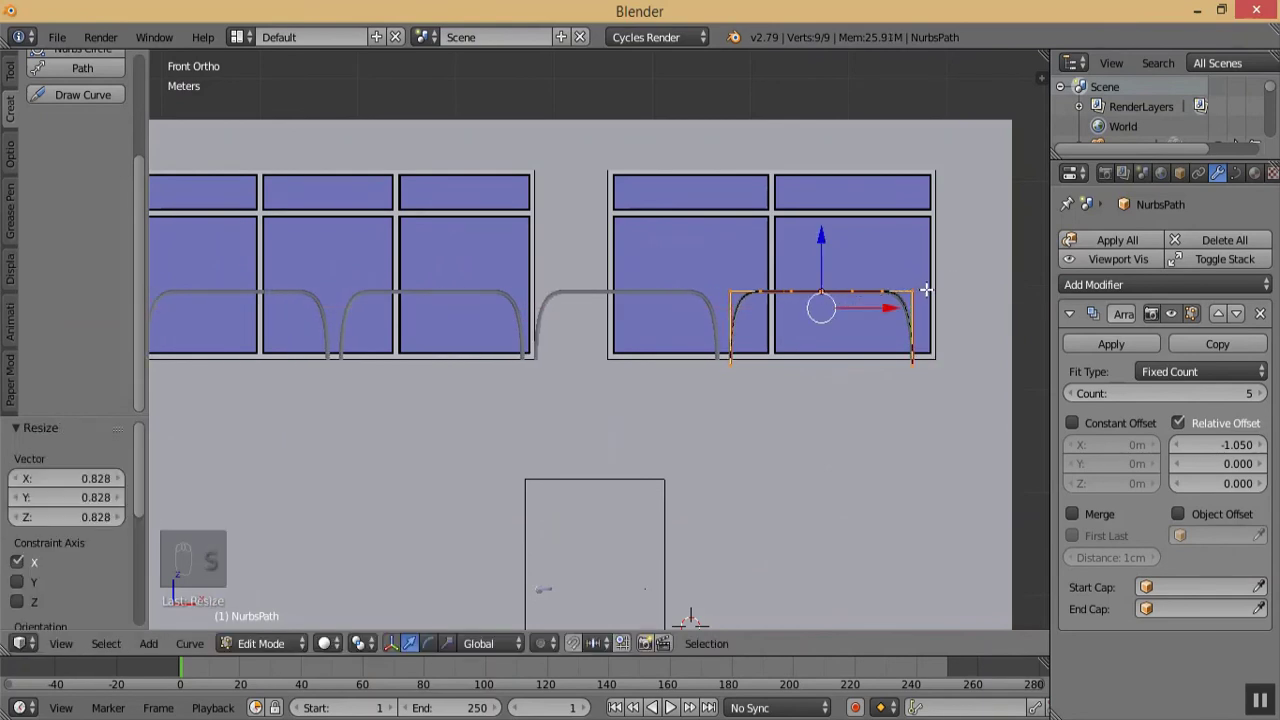
- Move the path's points about 13.2 cm along X to the window's outer edge
{"action": "key", "text": "KP_Subtract"}
{"action": "key", "text": "KP_Subtract"}
{"action": "key", "text": "KP_Subtract"}
{"action": "key", "text": "KP_Subtract"}
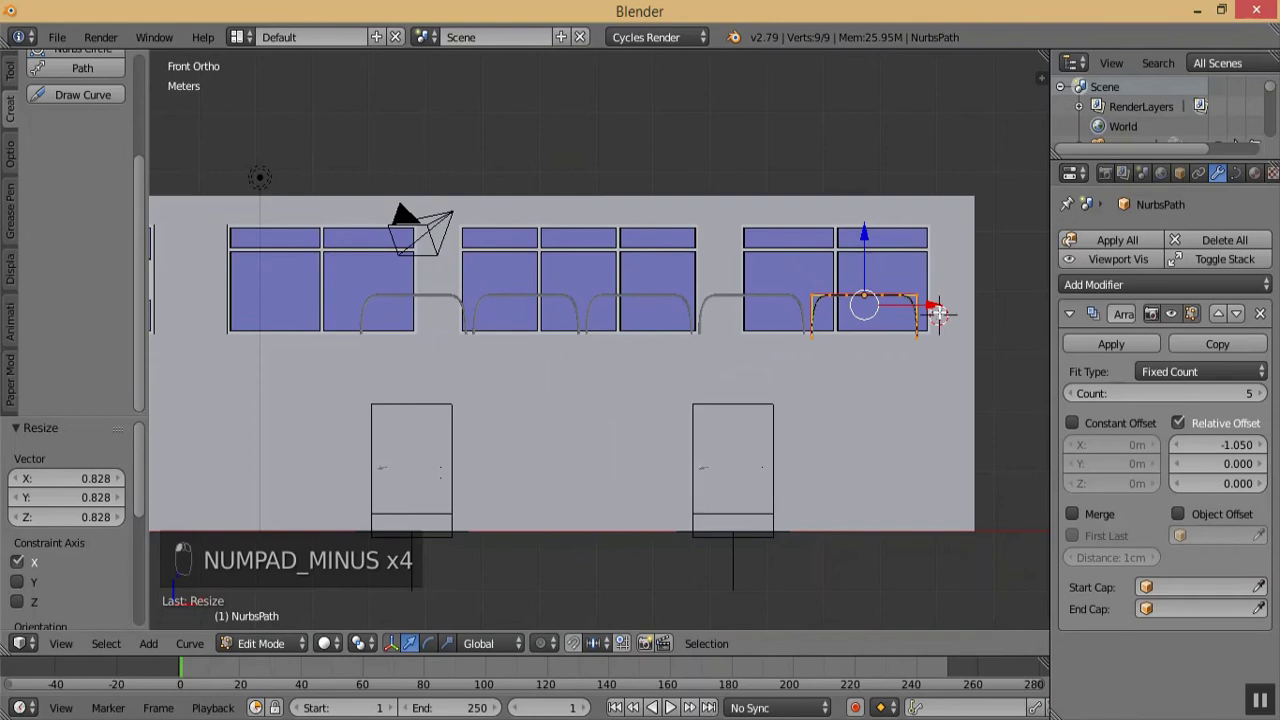
{"action": "key", "text": "g"}
{"action": "key", "text": "x"}
{"action": "left_click", "coordinate": [942, 315]}
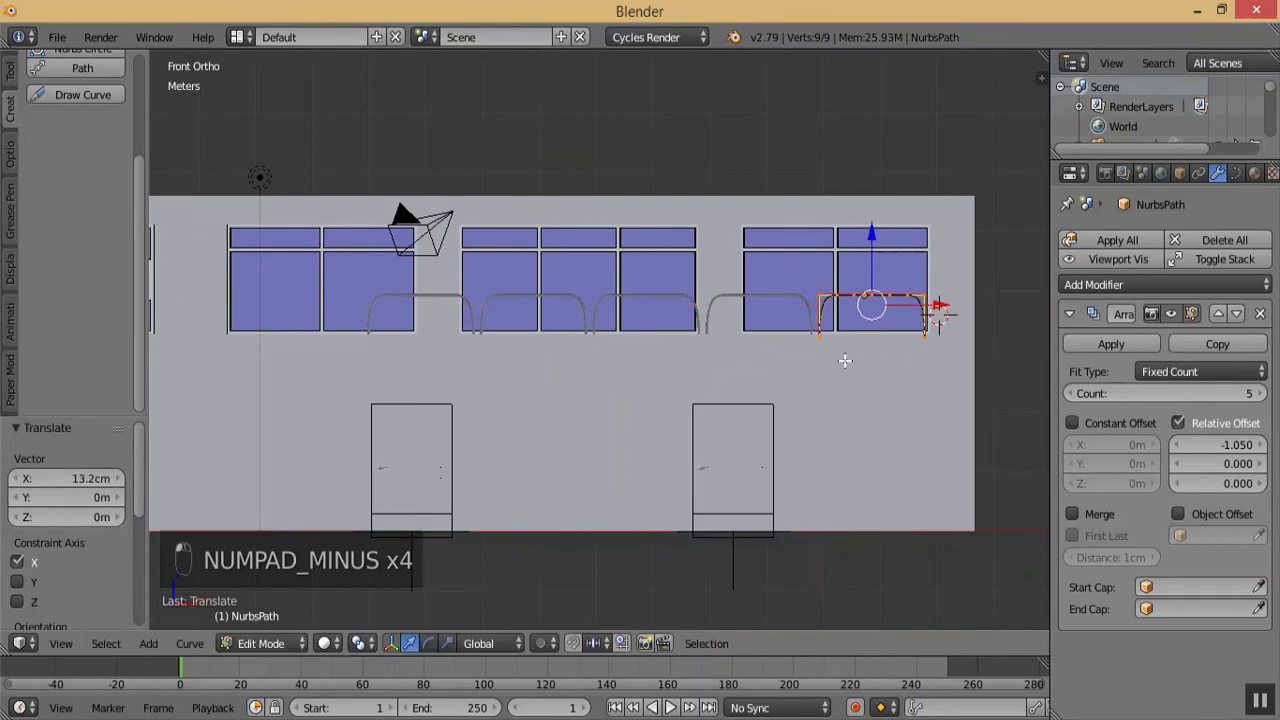
- Return to Object Mode and raise the railing's array count to 6
{"action": "left_click", "coordinate": [290, 644]}
{"action": "left_click", "coordinate": [262, 621]}
{"action": "middle_click_drag", "start_coordinate": [549, 428], "coordinate": [707, 454]}
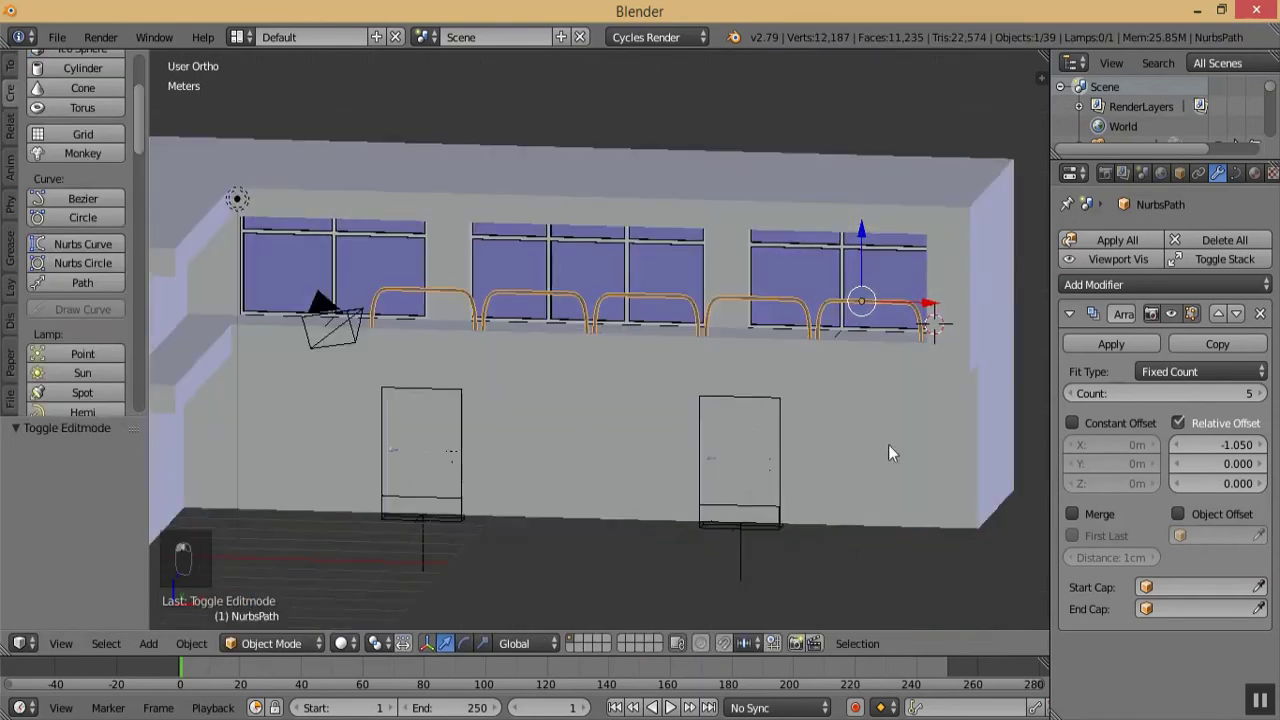
{"action": "left_click", "coordinate": [1258, 393]}
- In Edit Mode, select the four points at the path's inner end and move them about -9.33 cm along X
{"action": "middle_click_drag", "start_coordinate": [474, 412], "coordinate": [520, 440]}
{"action": "left_click", "coordinate": [270, 644]}
{"action": "left_click", "coordinate": [265, 600]}
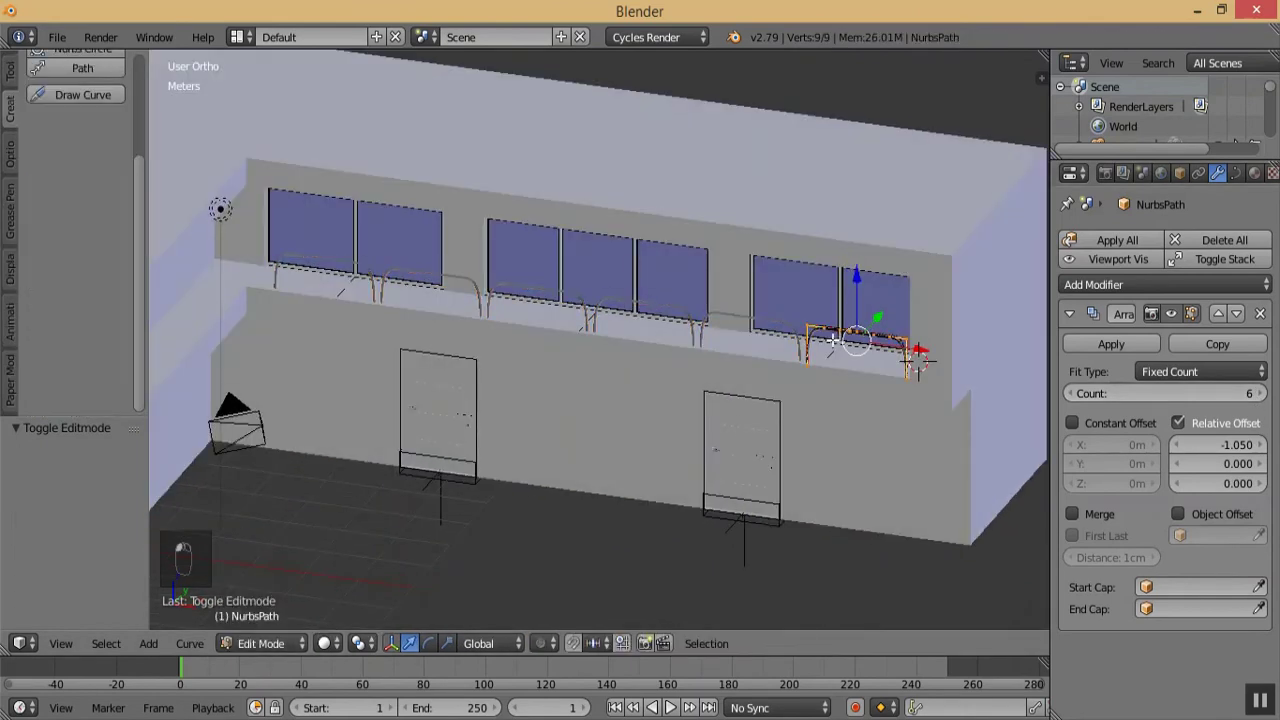
{"action": "key", "text": "KP_1"}
{"action": "key", "text": "a"}
{"action": "key", "text": "a"}
{"action": "key", "text": "b"}
{"action": "left_click_drag", "start_coordinate": [768, 280], "coordinate": [851, 399]}
{"action": "key", "text": "KP_Subtract"}
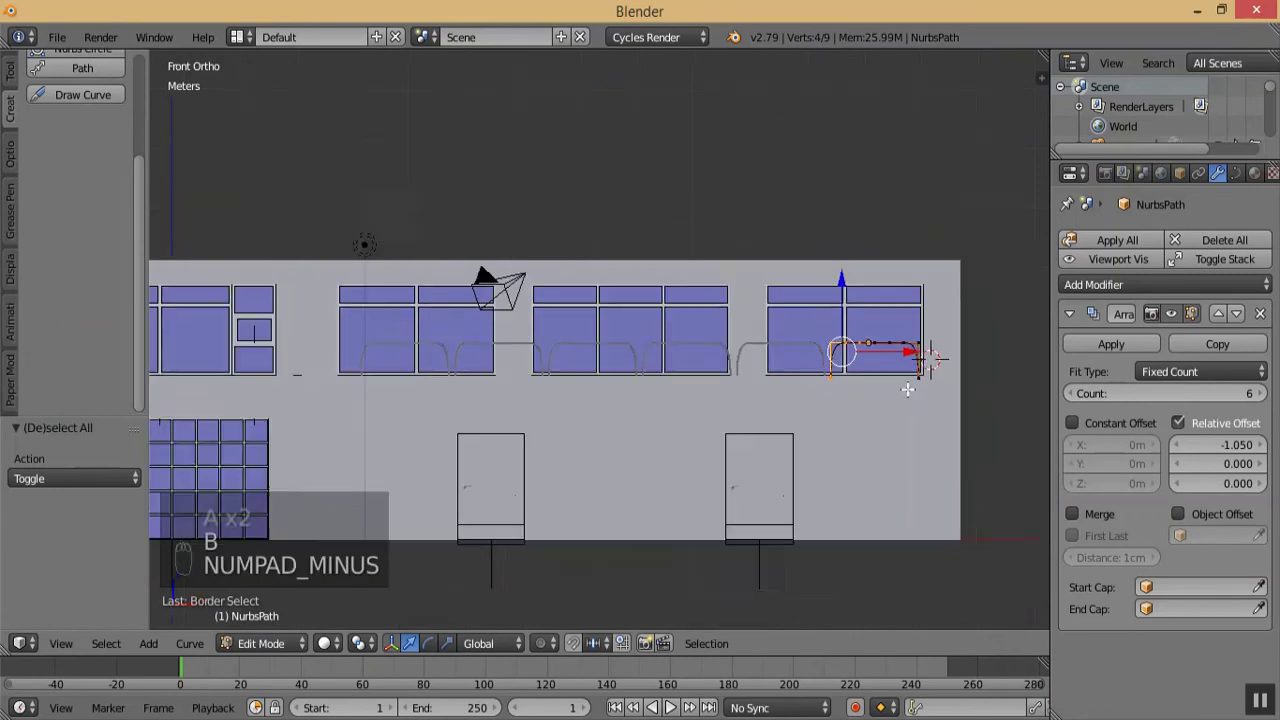
{"action": "middle_click_drag", "start_coordinate": [423, 349], "coordinate": [335, 408]}
{"action": "key", "text": "KP_Add"}
{"action": "key", "text": "KP_Add"}
{"action": "key", "text": "KP_Add"}
{"action": "key", "text": "KP_Add"}
{"action": "key", "text": "KP_Add"}
{"action": "key", "text": "KP_Add"}
{"action": "key", "text": "KP_Add"}
{"action": "key", "text": "KP_Add"}
{"action": "key", "text": "KP_Add"}
{"action": "key", "text": "KP_Add"}
{"action": "key", "text": "KP_Add"}
{"action": "key", "text": "KP_Add"}
{"action": "key", "text": "KP_Add"}
{"action": "key", "text": "KP_Add"}
{"action": "key", "text": "KP_Add"}
{"action": "key", "text": "g"}
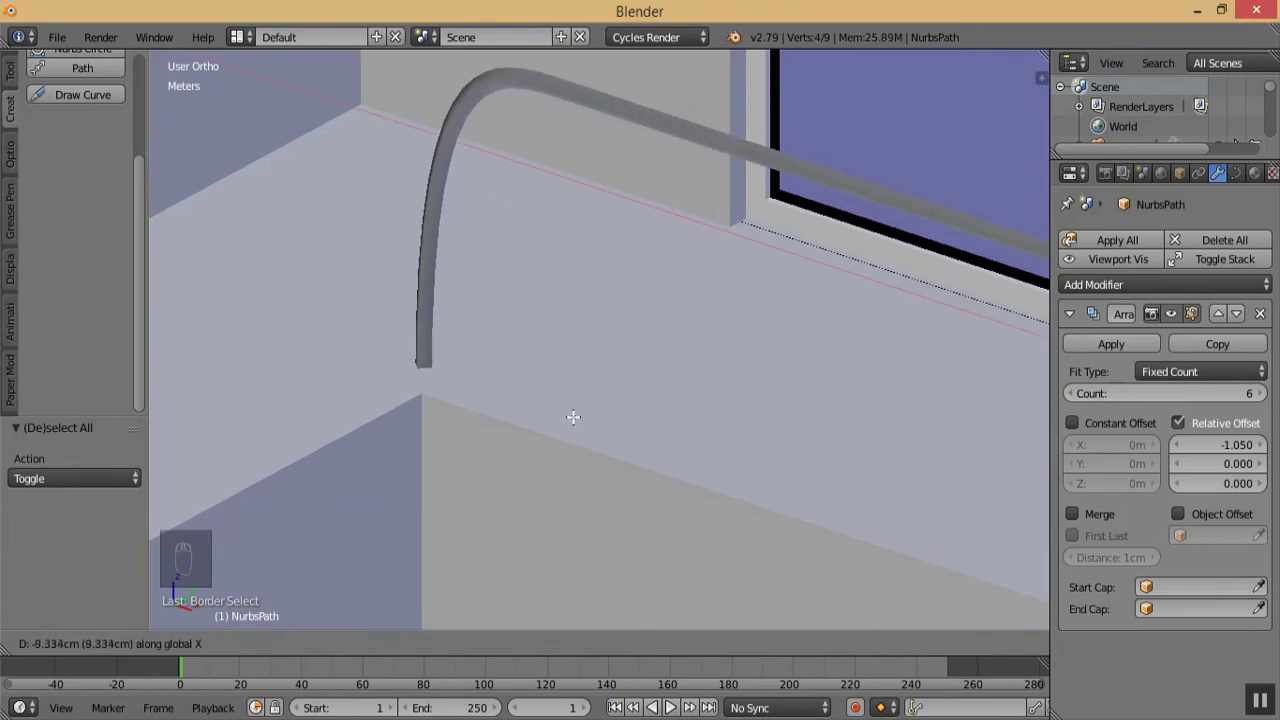
{"action": "left_click", "coordinate": [573, 417]}
- Return to Object Mode and set the path's bevel resolution to 2
{"action": "middle_click_drag", "start_coordinate": [573, 417], "coordinate": [420, 407]}
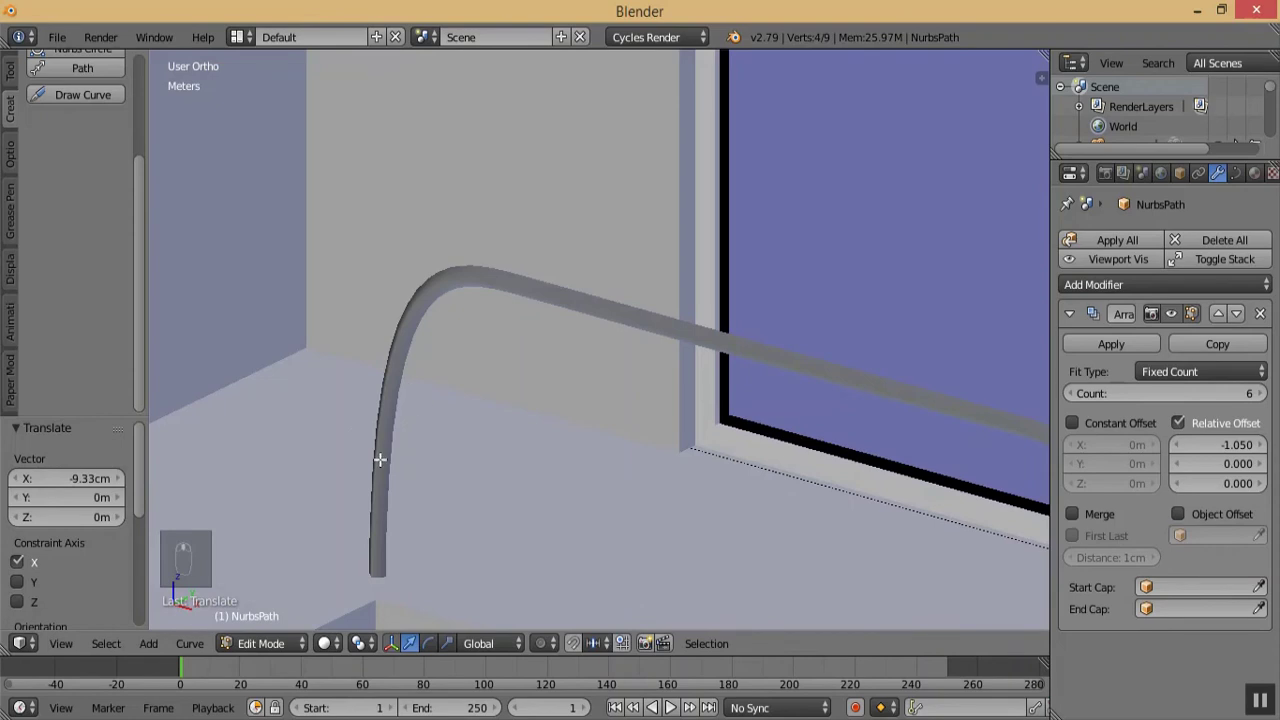
{"action": "left_click", "coordinate": [262, 643]}
{"action": "left_click", "coordinate": [278, 617]}
{"action": "left_click", "coordinate": [1236, 174]}
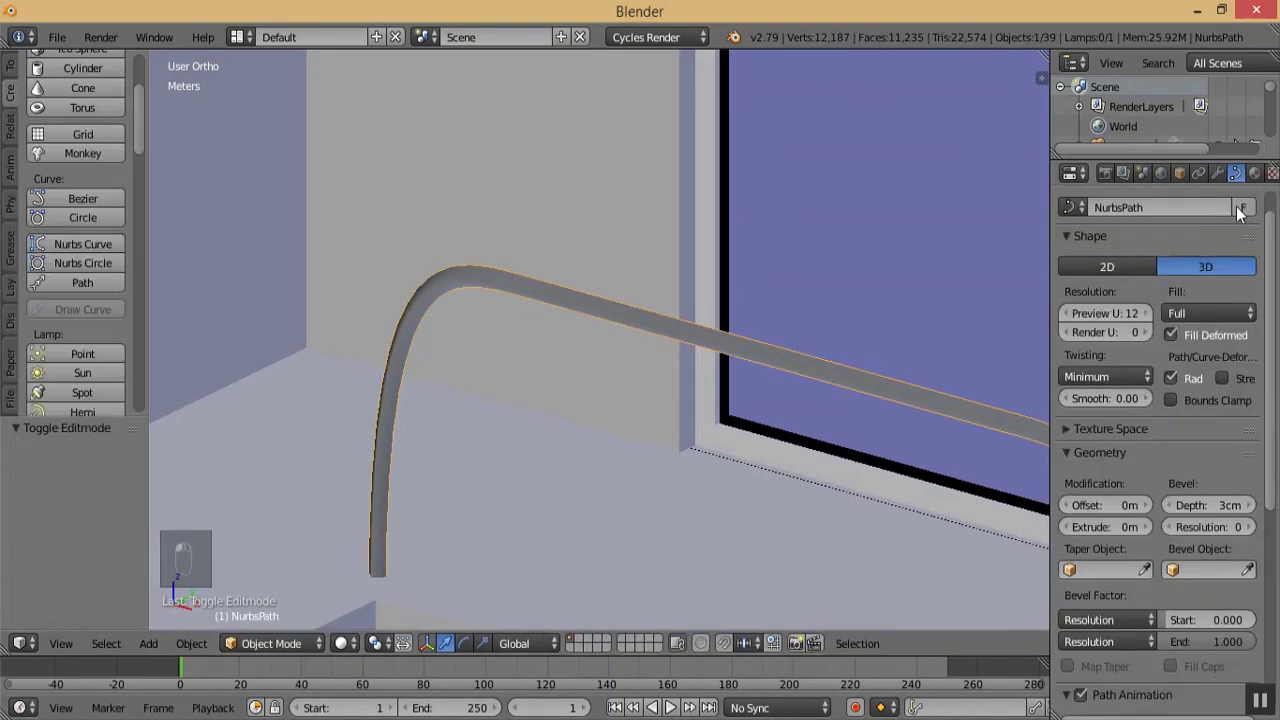
{"action": "scroll", "coordinate": [1250, 415], "scroll_direction": "down", "scroll_amount": 3}
{"action": "left_click", "coordinate": [1250, 417]}
{"action": "left_click", "coordinate": [1250, 417]}
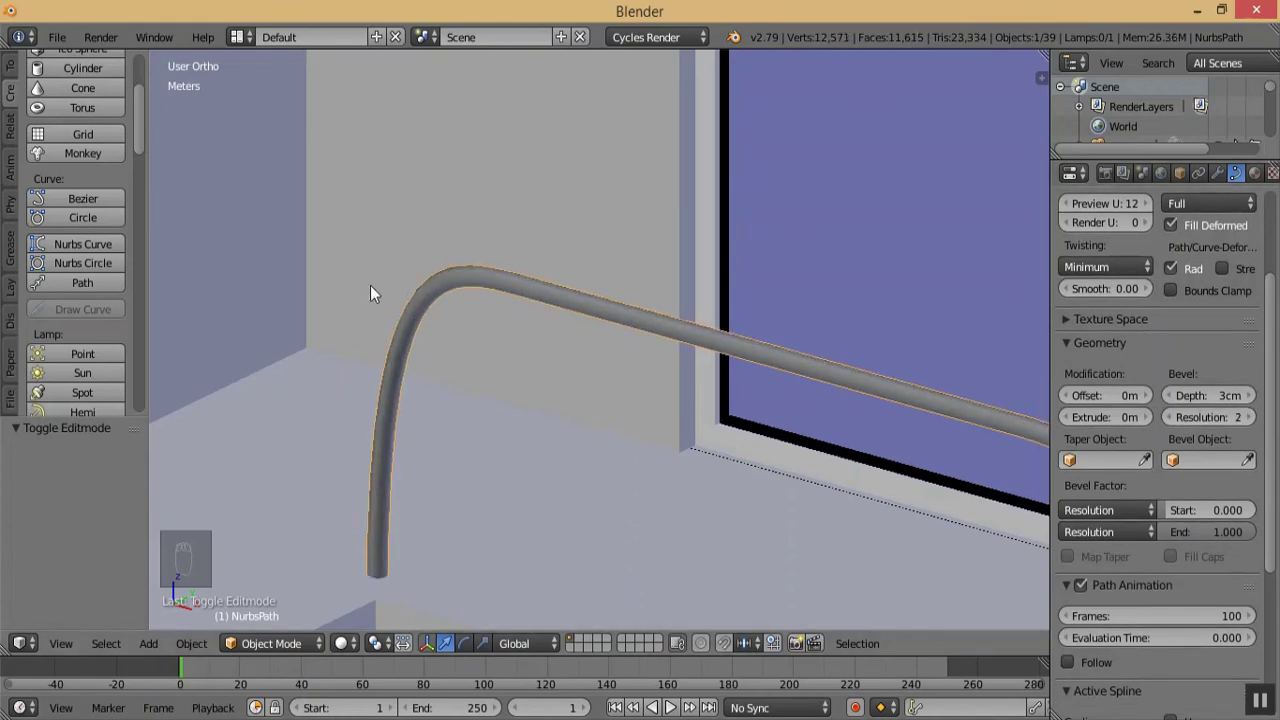
- Examine how the arrayed tubes line up with the ledge and windows, up close and in front view
{"action": "key", "text": "KP_Subtract"}
{"action": "key", "text": "KP_Subtract"}
{"action": "key", "text": "KP_Subtract"}
{"action": "key", "text": "KP_Subtract"}
{"action": "key", "text": "KP_Subtract"}
{"action": "key", "text": "KP_Subtract"}
{"action": "key", "text": "KP_Subtract"}
{"action": "key", "text": "KP_Subtract"}
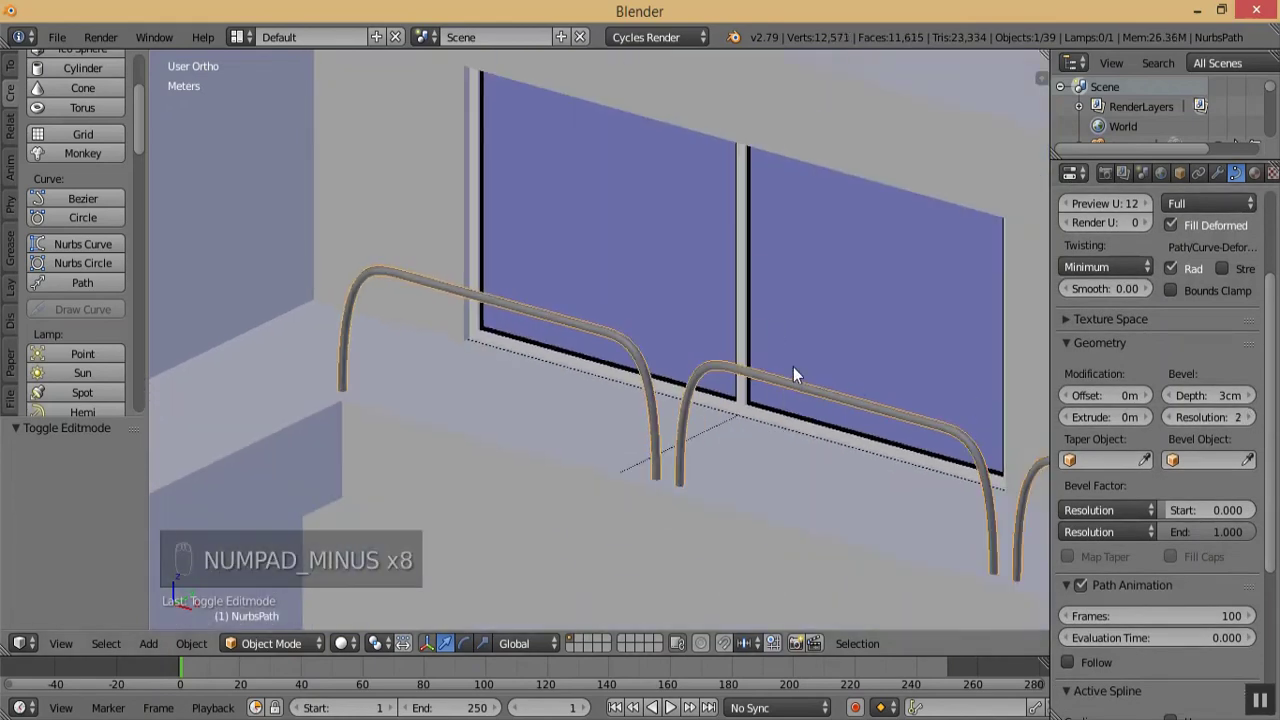
{"action": "key", "text": "KP_1"}
{"action": "key", "text": "KP_Subtract"}
{"action": "key", "text": "KP_Subtract"}
{"action": "key", "text": "KP_Subtract"}
{"action": "key", "text": "KP_Subtract"}
{"action": "key", "text": "KP_Subtract"}
{"action": "key", "text": "KP_Subtract"}
{"action": "key", "text": "KP_Subtract"}
{"action": "key", "text": "KP_Subtract"}
{"action": "key", "text": "KP_Subtract"}
{"action": "key", "text": "KP_Subtract"}
{"action": "key", "text": "KP_Subtract"}
{"action": "key", "text": "KP_Subtract"}
{"action": "key", "text": "KP_Subtract"}
{"action": "key", "text": "KP_Subtract"}
{"action": "key", "text": "KP_Subtract"}
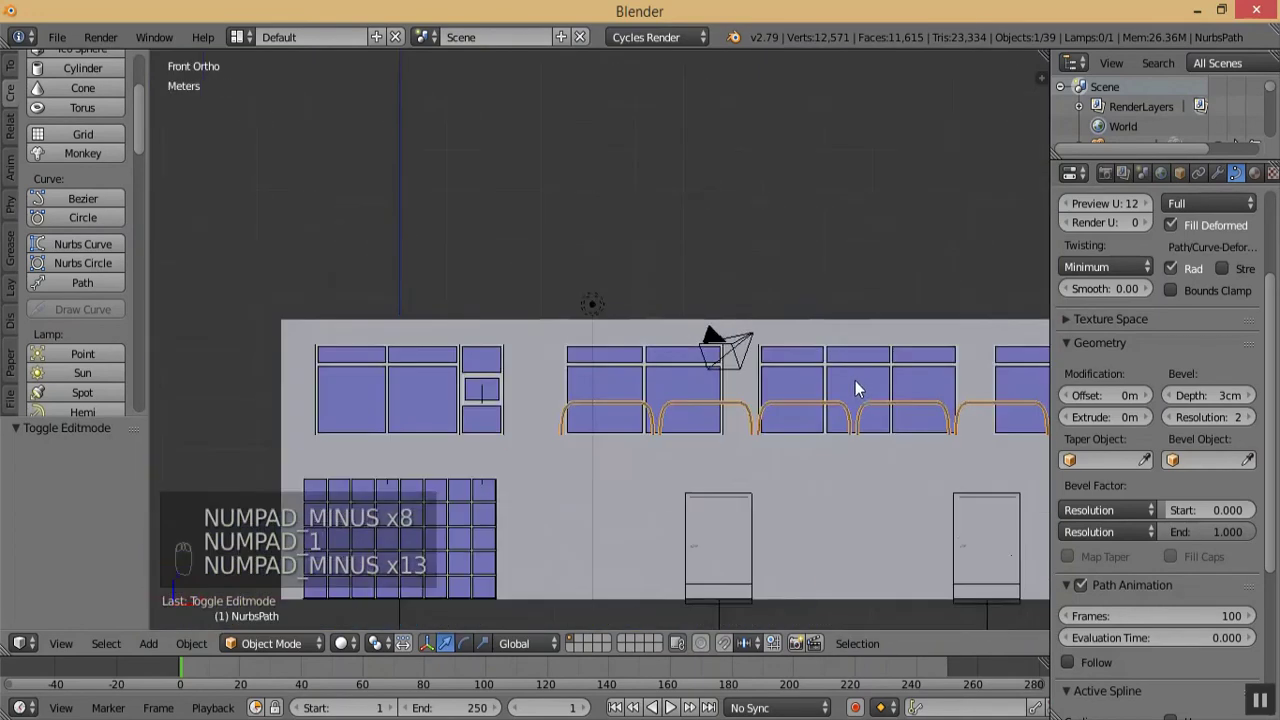
- Duplicate the window railing, leaving the copy in the same place as the original
{"action": "middle_click_drag", "start_coordinate": [709, 415], "coordinate": [578, 421]}
{"action": "key", "text": "KP_Subtract"}
{"action": "key", "text": "KP_Subtract"}
{"action": "key", "text": "KP_Subtract"}
{"action": "key", "text": "KP_Add"}
{"action": "key", "text": "KP_Add"}
{"action": "key", "text": "KP_Add"}
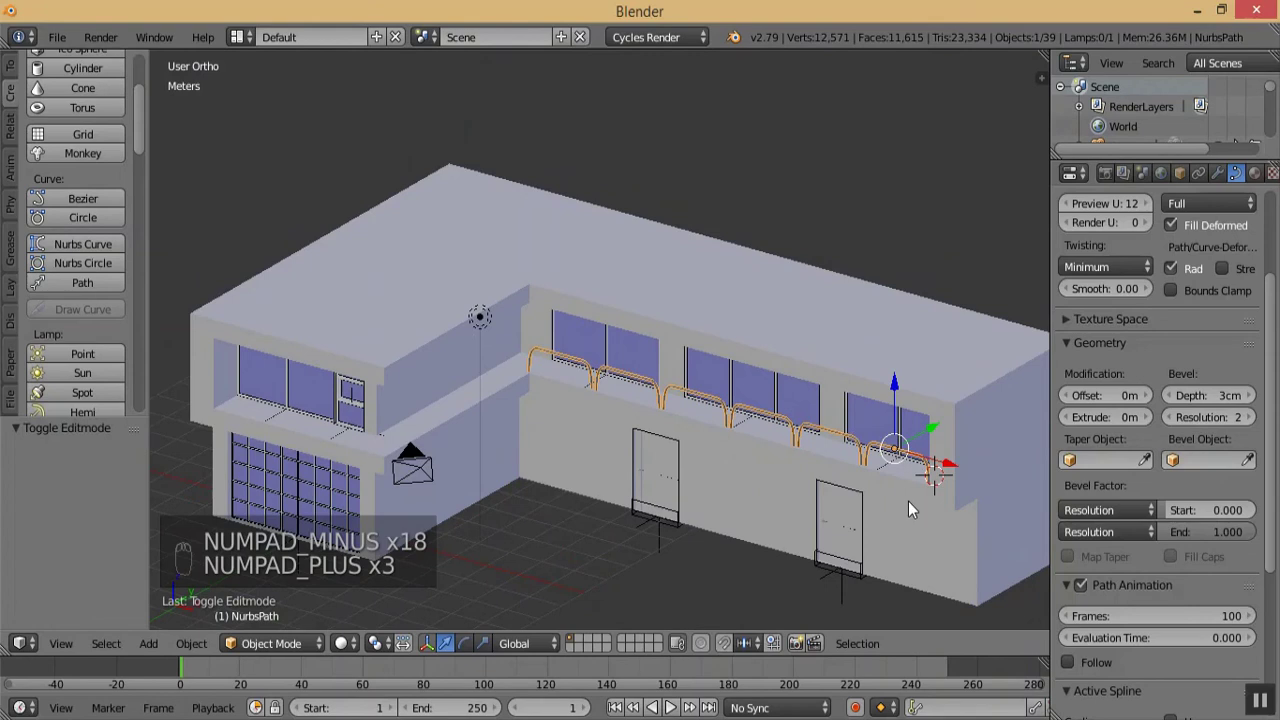
{"action": "key", "text": "shift+d"}
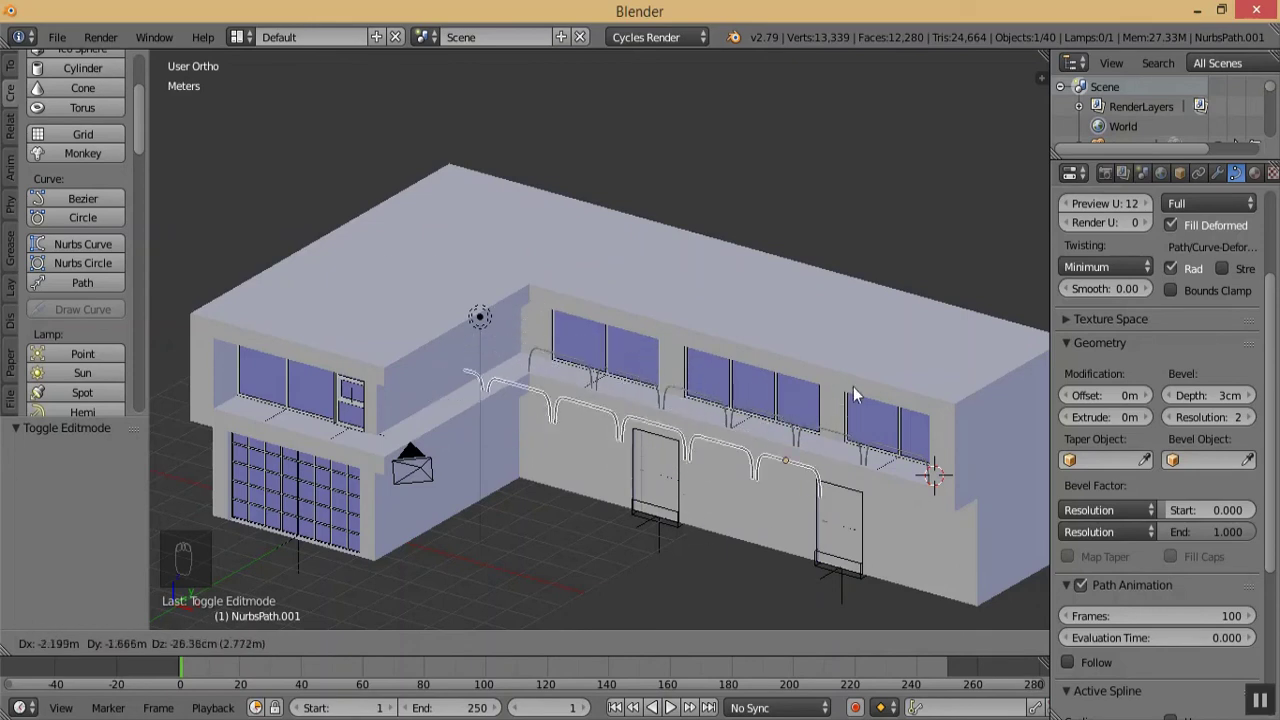
{"action": "key", "text": "shift+z"}
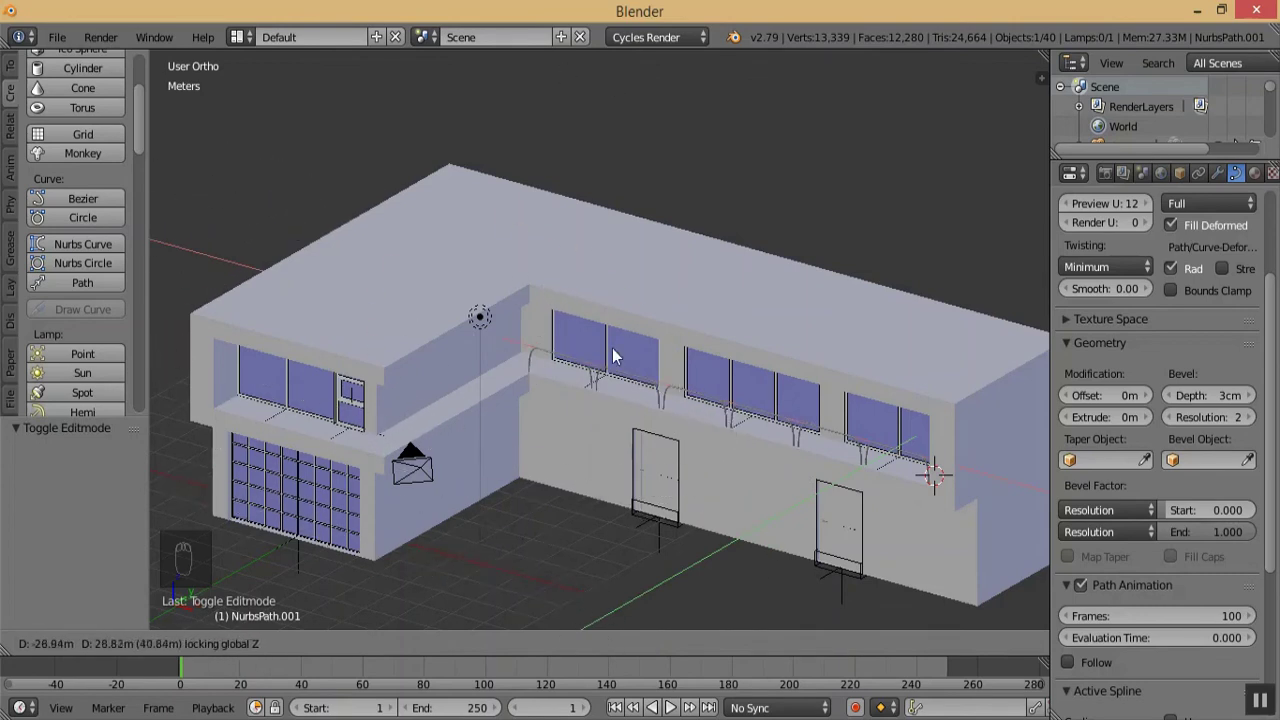
{"action": "right_click", "coordinate": [680, 290]}
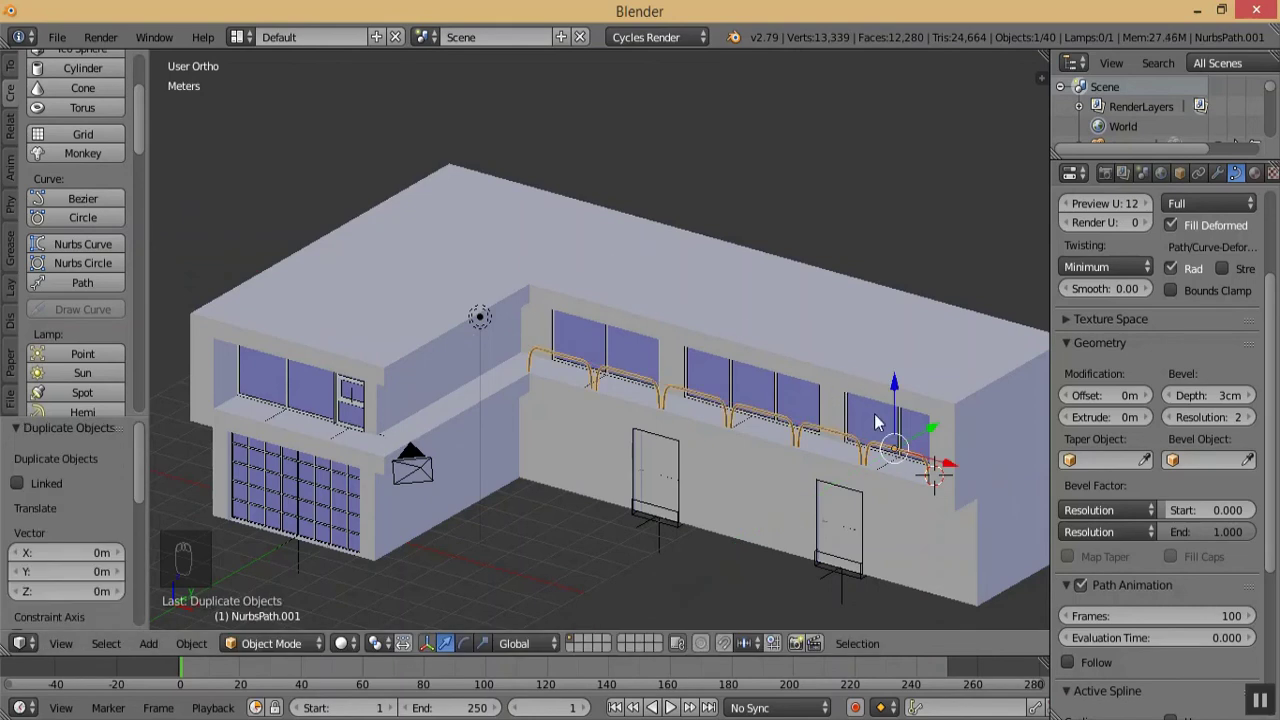
{"action": "key", "text": "g"}
{"action": "right_click", "coordinate": [790, 375]}
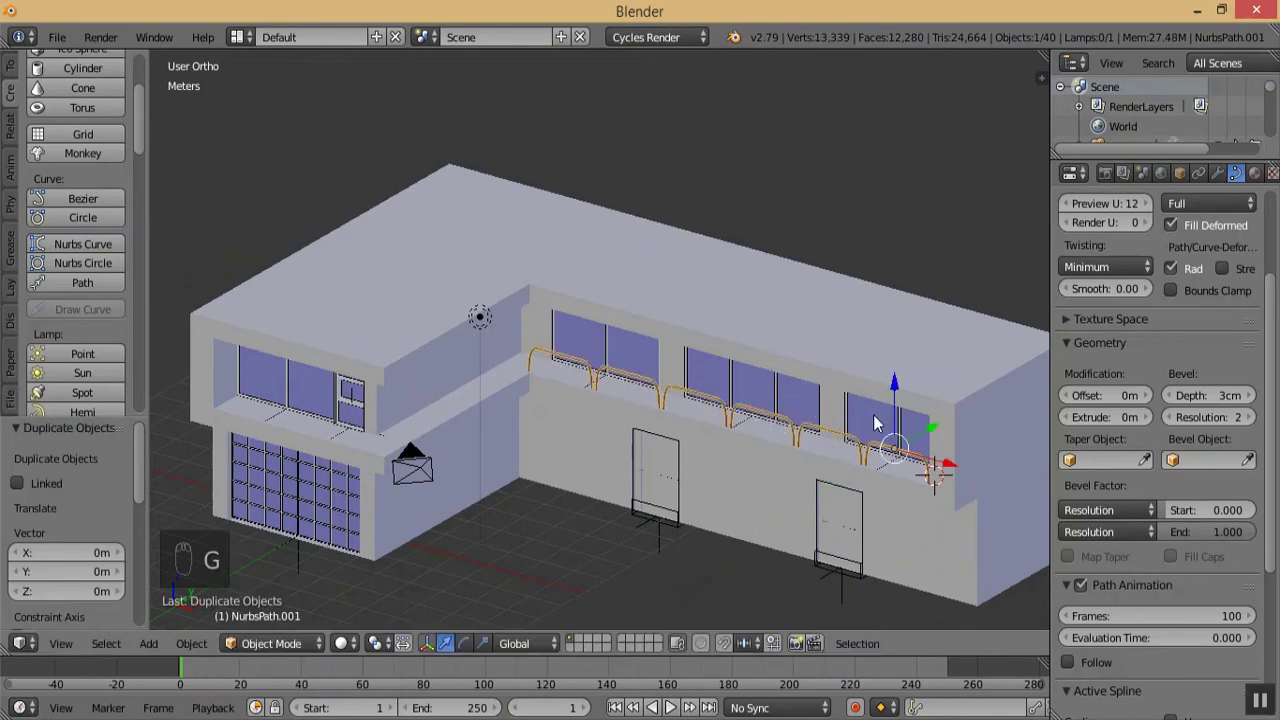
{"action": "key", "text": "g"}
{"action": "key", "text": "shift+z"}
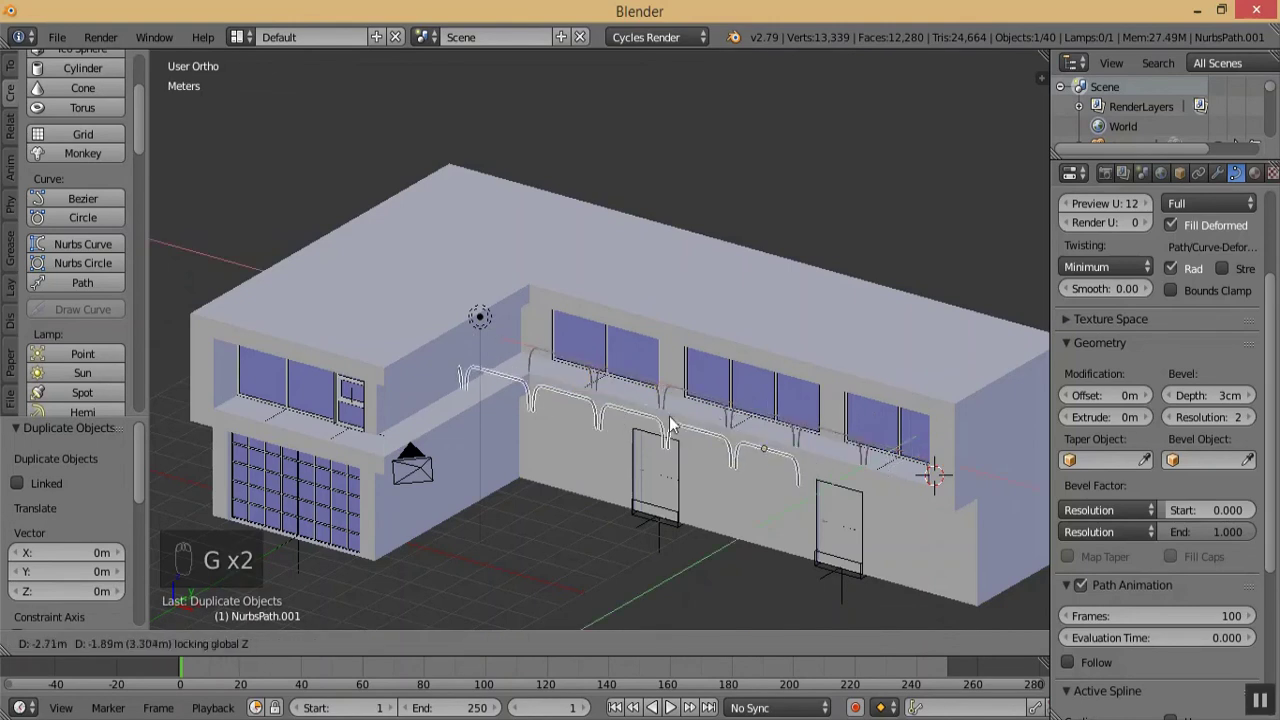
{"action": "right_click", "coordinate": [474, 325]}
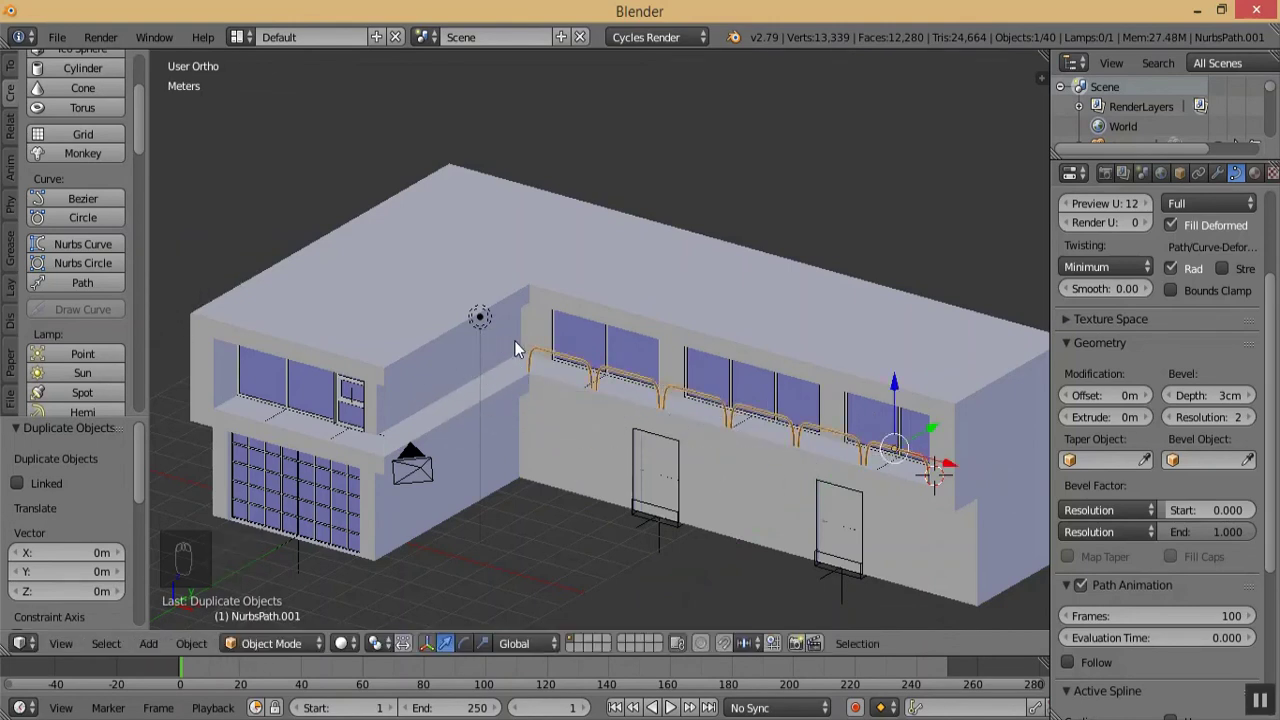
- Move the duplicated railing in the horizontal plane about -11.1 m along X and -1 m along Y to the ledge's inner corner
{"action": "key", "text": "g"}
{"action": "key", "text": "shift+z"}
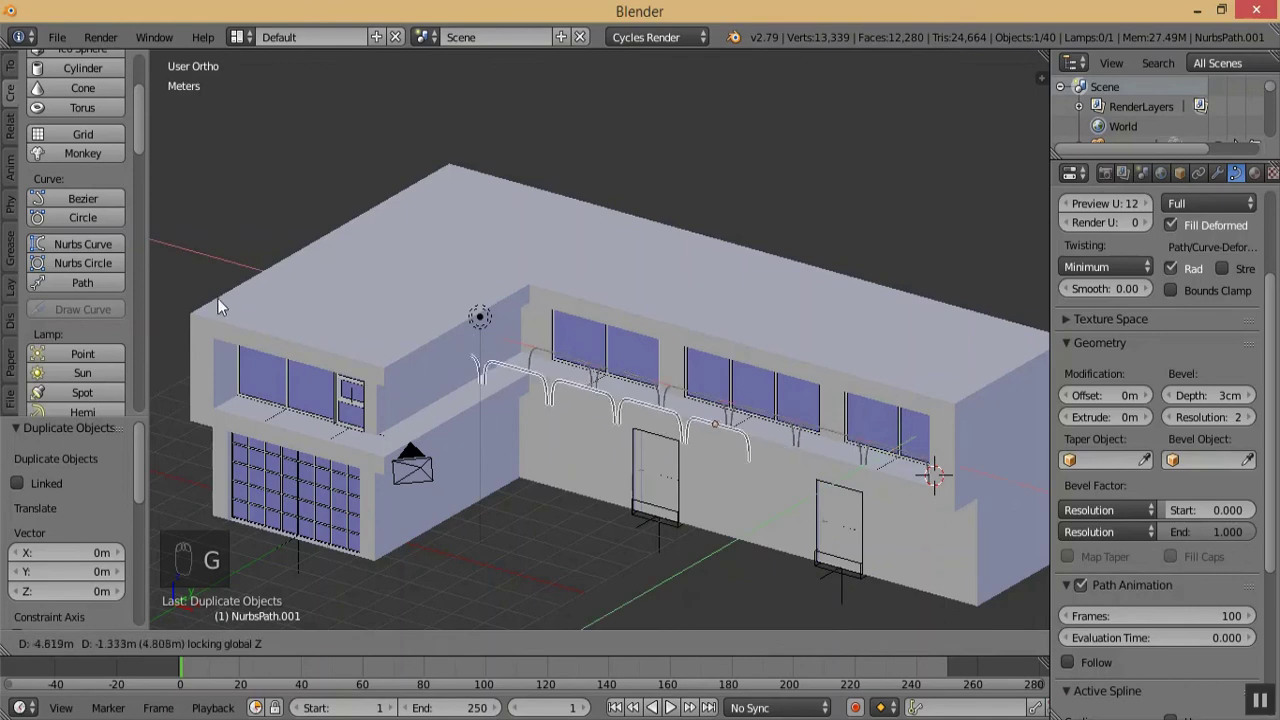
{"action": "left_click", "coordinate": [1027, 267]}
{"action": "key", "text": "KP_Subtract"}
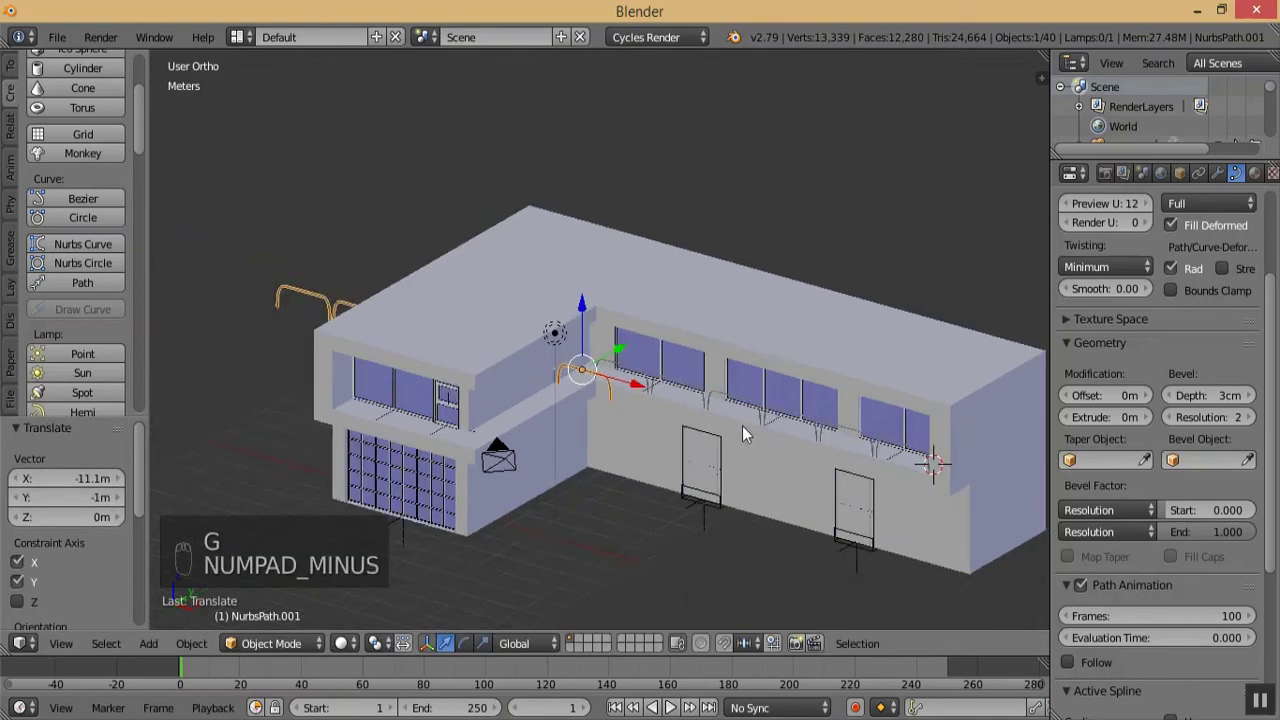
- Rotate the duplicated railing 90° about the Z axis so it runs along the side ledge
{"action": "key", "text": "KP_Add"}
{"action": "key", "text": "KP_Add"}
{"action": "key", "text": "KP_Add"}
{"action": "key", "text": "KP_Add"}
{"action": "key", "text": "KP_Add"}
{"action": "key", "text": "KP_Add"}
{"action": "key", "text": "KP_Add"}
{"action": "key", "text": "KP_Add"}
{"action": "key", "text": "r"}
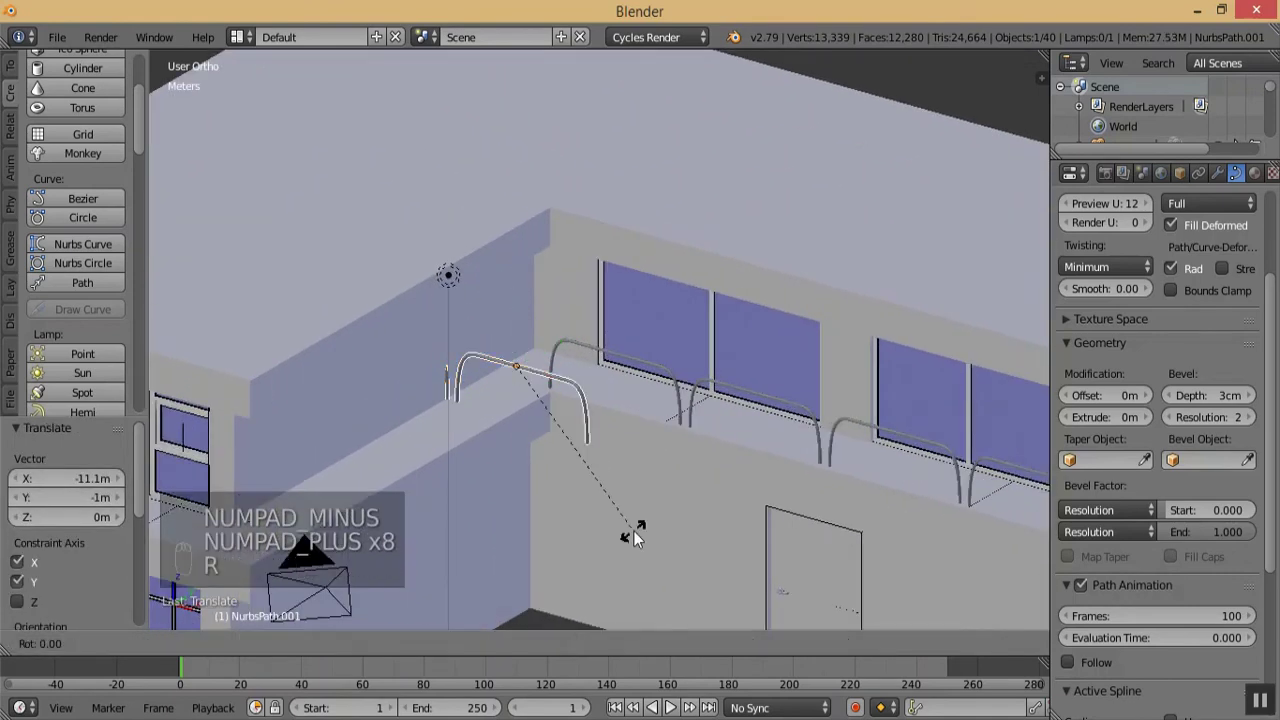
{"action": "key", "text": "z"}
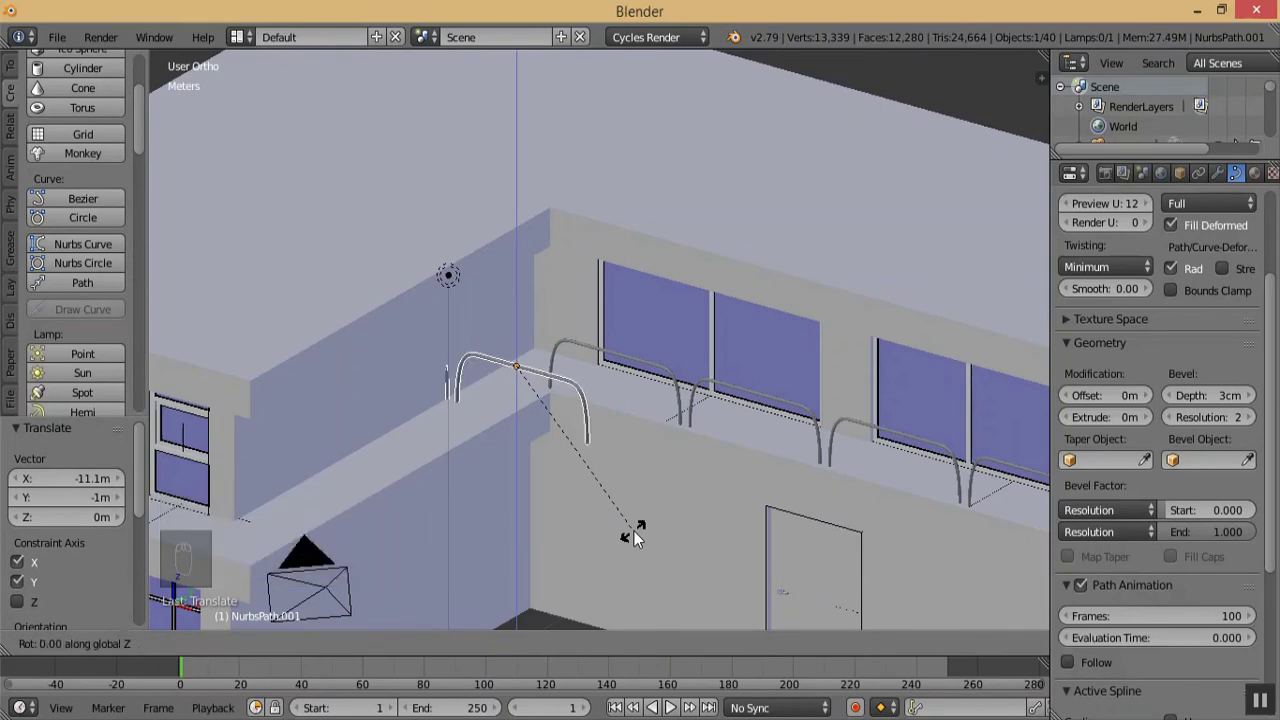
{"action": "type", "text": "90"}
{"action": "key", "text": "Return"}
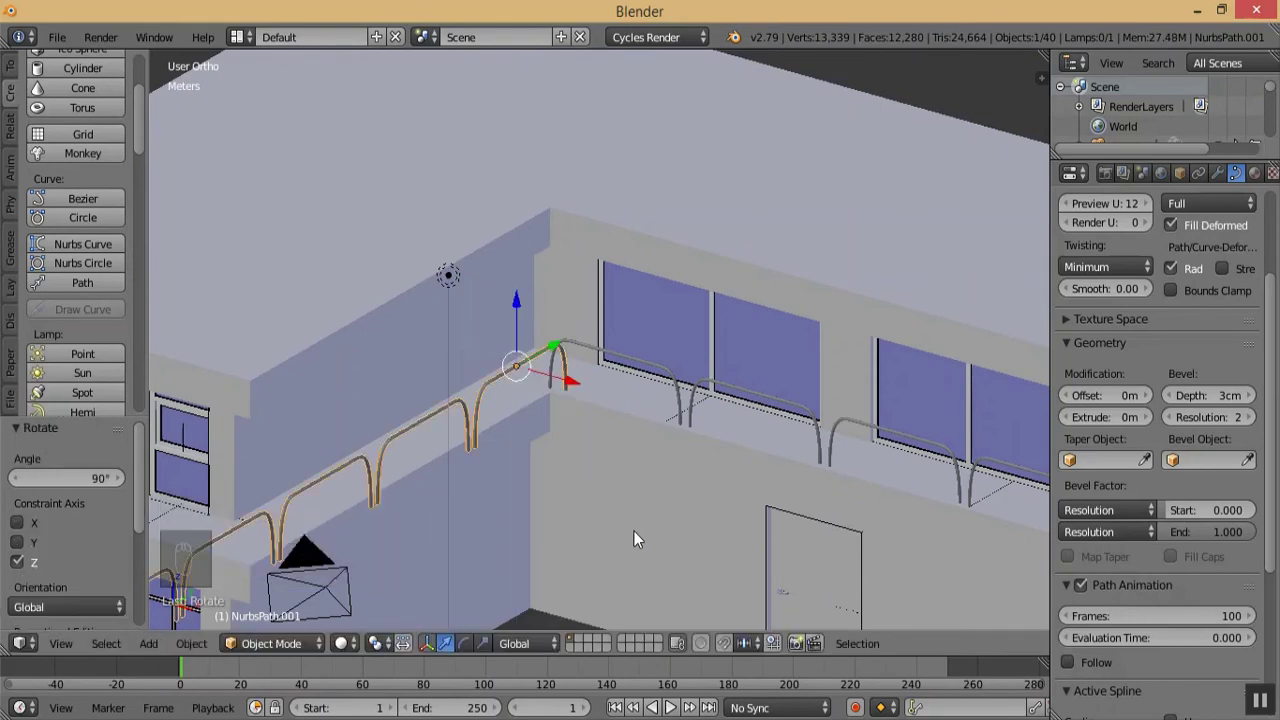
- Shift the rotated railing about -19.7 cm along X and -19.9 cm along Y so it sits beside the original at the corner
{"action": "key", "text": "KP_Subtract"}
{"action": "key", "text": "KP_Add"}
{"action": "key", "text": "KP_Add"}
{"action": "key", "text": "KP_Add"}
{"action": "key", "text": "KP_Add"}
{"action": "key", "text": "KP_Add"}
{"action": "key", "text": "KP_Add"}
{"action": "key", "text": "KP_Add"}
{"action": "key", "text": "KP_Add"}
{"action": "key", "text": "KP_Add"}
{"action": "key", "text": "KP_Add"}
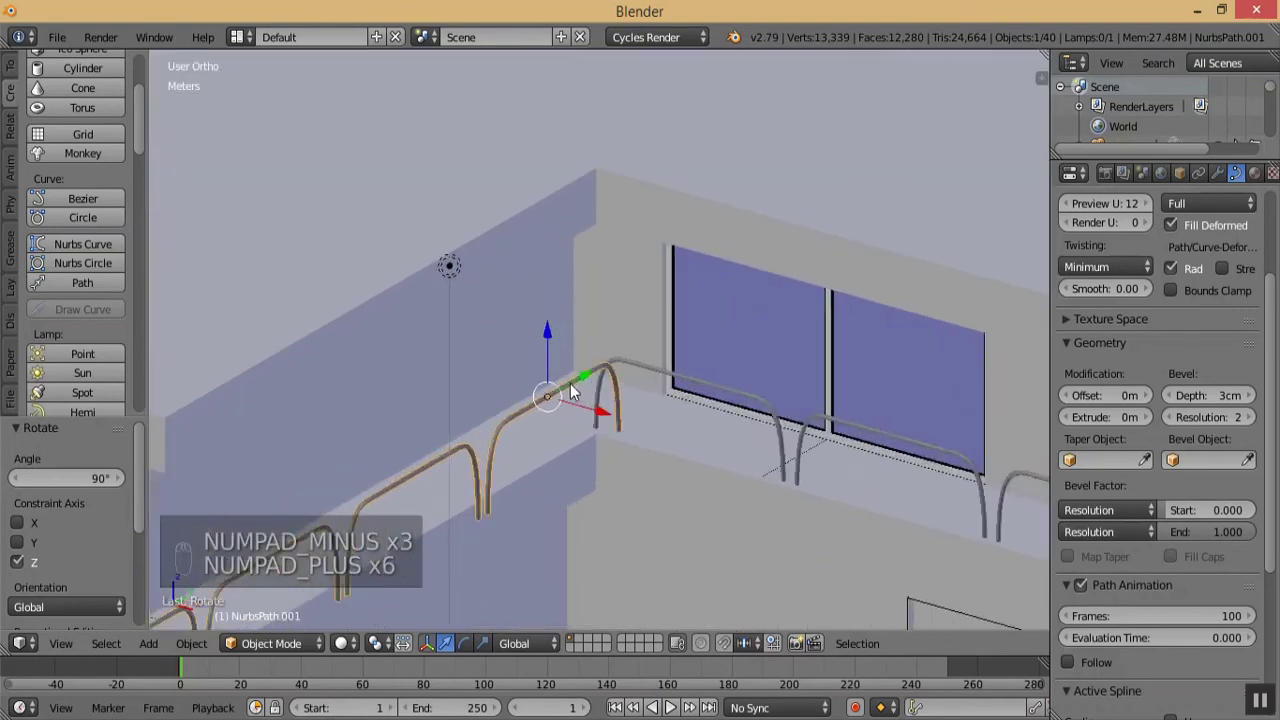
{"action": "key", "text": "KP_Add"}
{"action": "key", "text": "KP_Add"}
{"action": "key", "text": "KP_Add"}
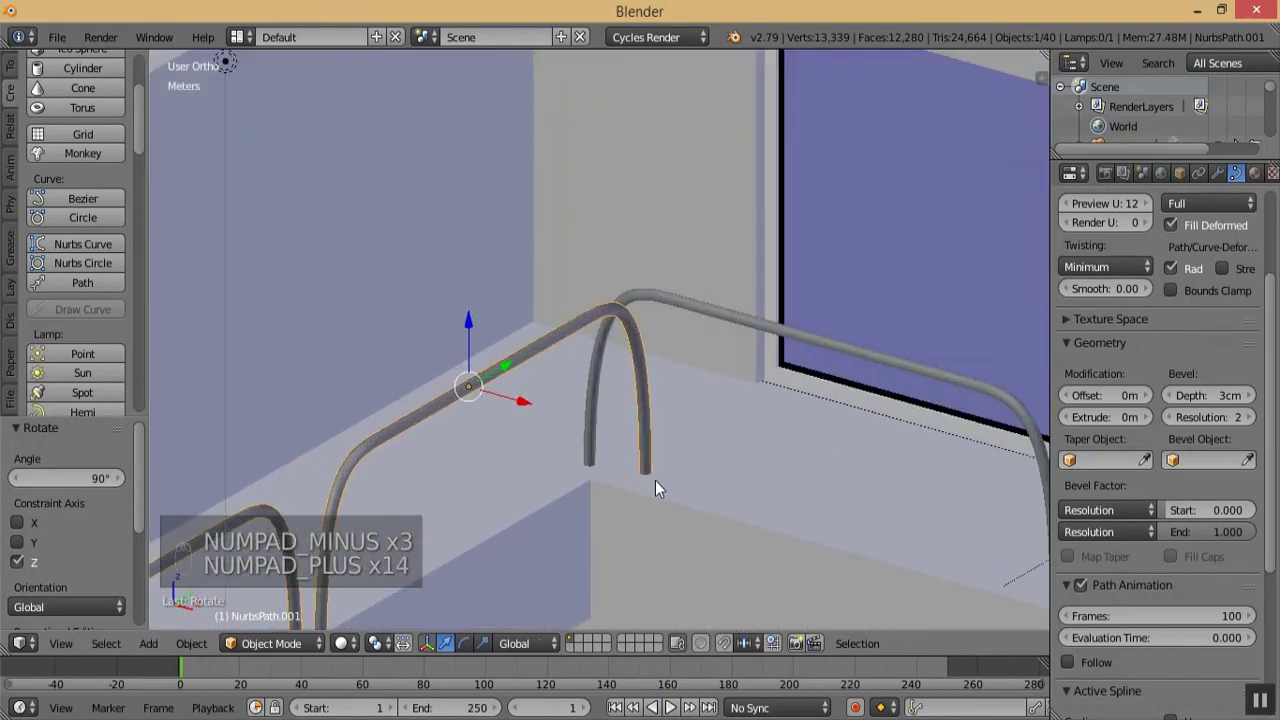
{"action": "key", "text": "g"}
{"action": "key", "text": "shift+z"}
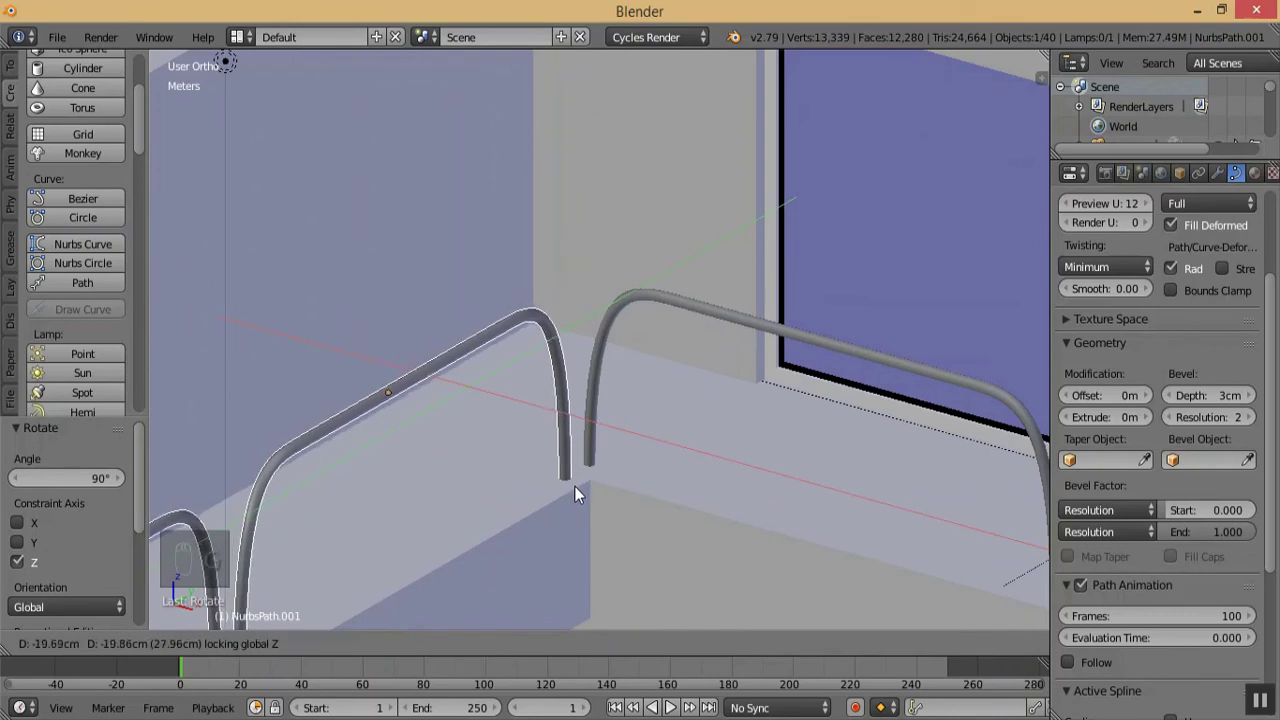
{"action": "left_click", "coordinate": [575, 486]}
- Reduce the side railing's array count to 3 so it ends at the side ledge's outer corner
{"action": "key", "text": "KP_Subtract"}
{"action": "key", "text": "KP_Subtract"}
{"action": "key", "text": "KP_Subtract"}
{"action": "key", "text": "KP_Subtract"}
{"action": "key", "text": "KP_Subtract"}
{"action": "key", "text": "KP_Subtract"}
{"action": "key", "text": "KP_Subtract"}
{"action": "key", "text": "KP_Subtract"}
{"action": "key", "text": "KP_Subtract"}
{"action": "key", "text": "KP_Subtract"}
{"action": "key", "text": "KP_Subtract"}
{"action": "key", "text": "KP_Subtract"}
{"action": "key", "text": "KP_Subtract"}
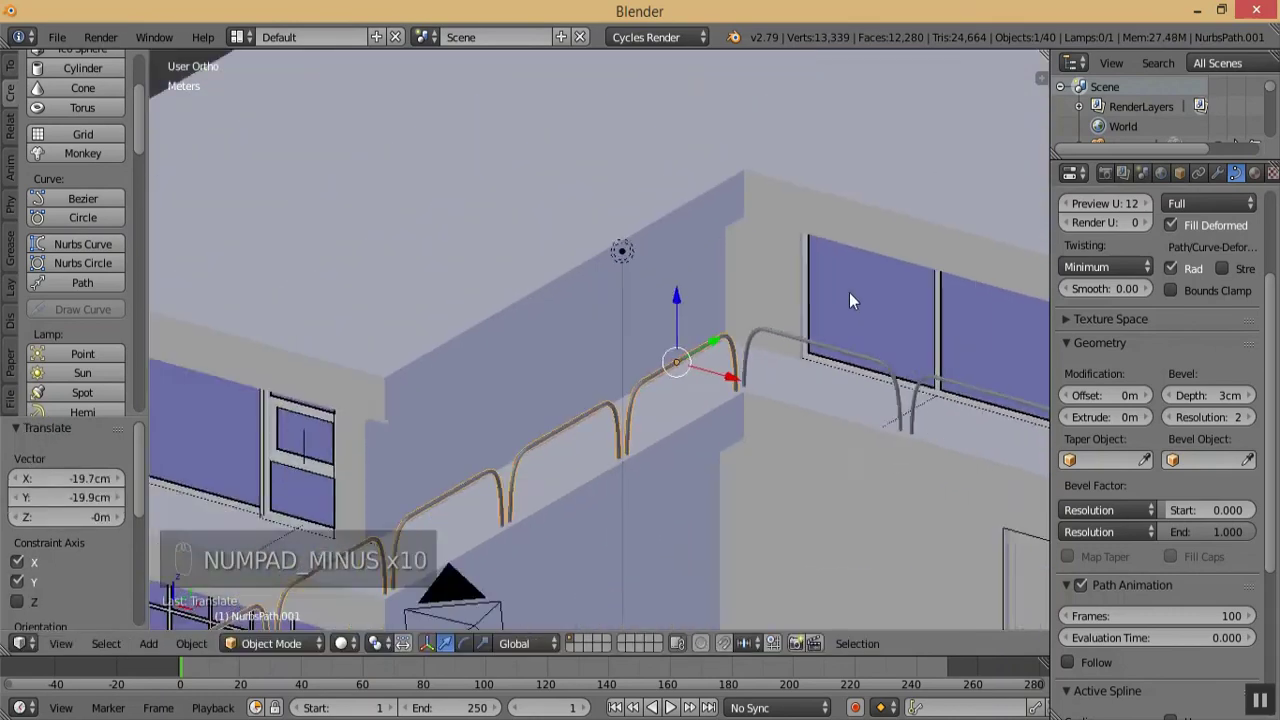
{"action": "left_click", "coordinate": [1219, 174]}
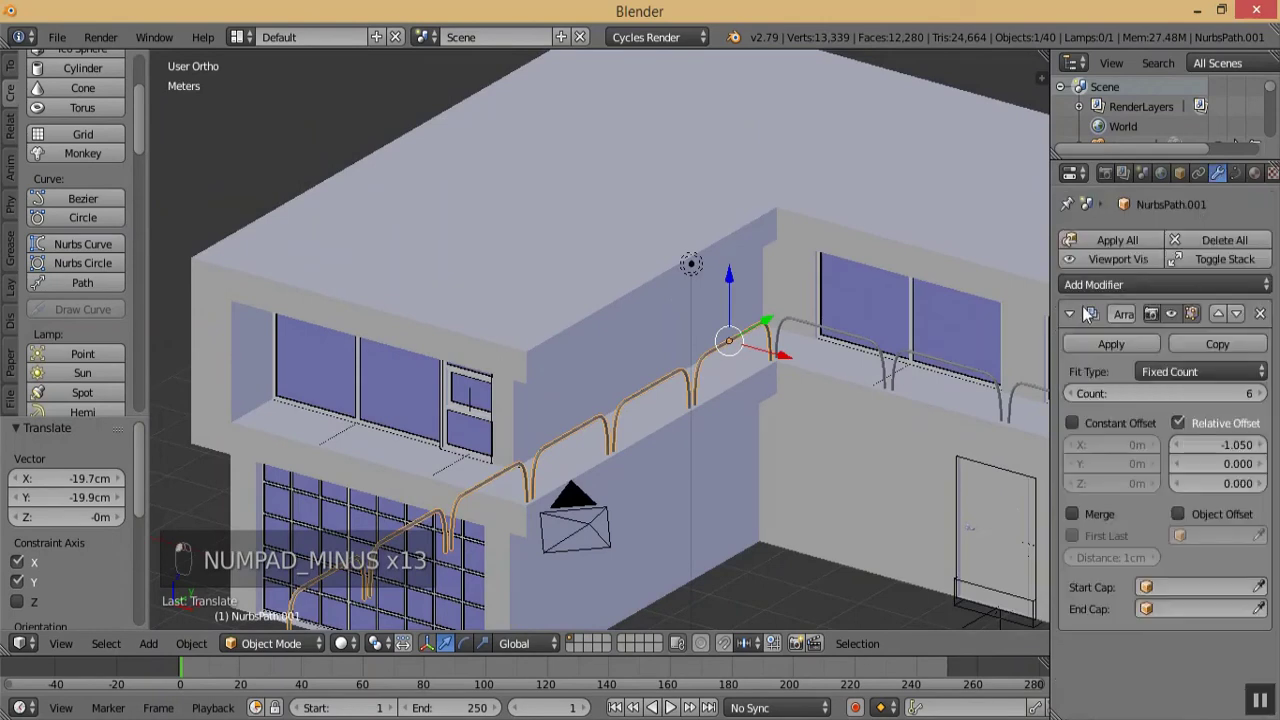
{"action": "left_click", "coordinate": [1071, 393]}
{"action": "left_click", "coordinate": [1071, 393]}
{"action": "left_click", "coordinate": [1071, 393]}
- In Edit Mode, move the side railing's four selected end points about -5.14 cm along Y to stretch it toward the outer corner
{"action": "middle_click_drag", "start_coordinate": [725, 424], "coordinate": [366, 480]}
{"action": "key", "text": "KP_Add"}
{"action": "key", "text": "KP_Add"}
{"action": "key", "text": "KP_Add"}
{"action": "key", "text": "KP_Add"}
{"action": "key", "text": "KP_Add"}
{"action": "key", "text": "KP_Add"}
{"action": "key", "text": "KP_Subtract"}
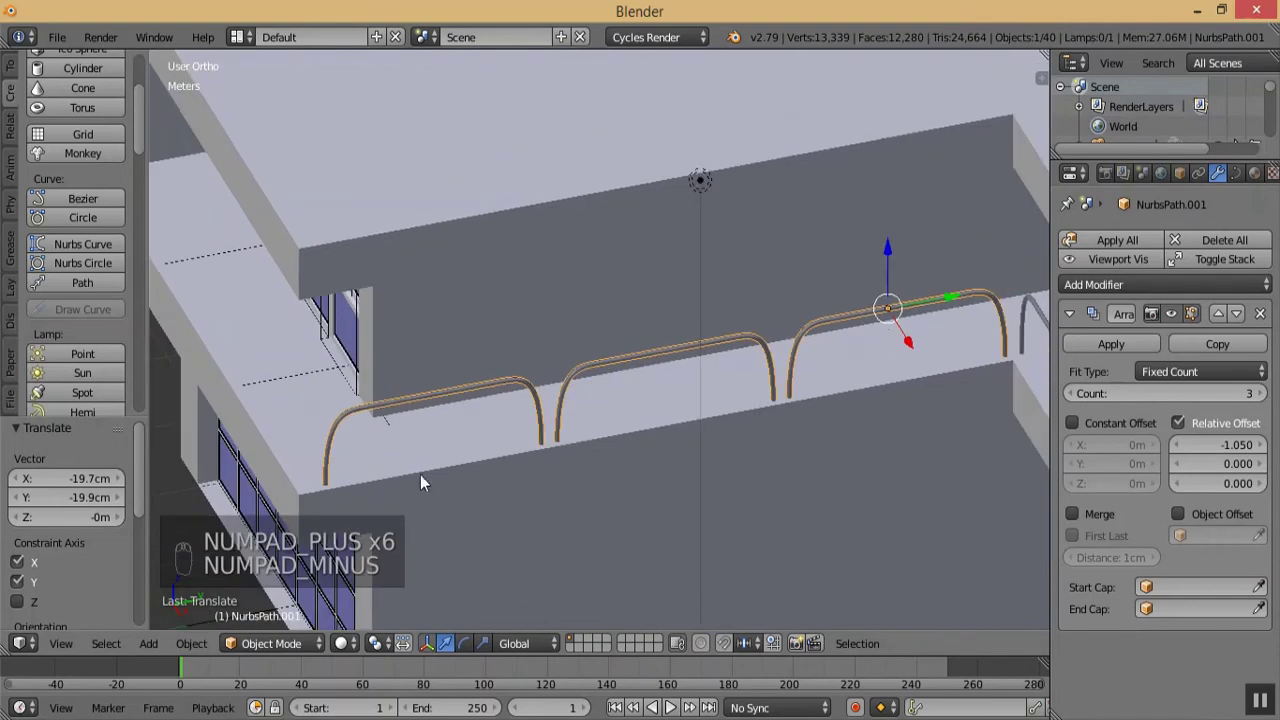
{"action": "key", "text": "KP_Add"}
{"action": "key", "text": "KP_Add"}
{"action": "key", "text": "KP_Add"}
{"action": "key", "text": "KP_Add"}
{"action": "key", "text": "KP_Add"}
{"action": "key", "text": "KP_Add"}
{"action": "left_click", "coordinate": [280, 643]}
{"action": "left_click", "coordinate": [270, 598]}
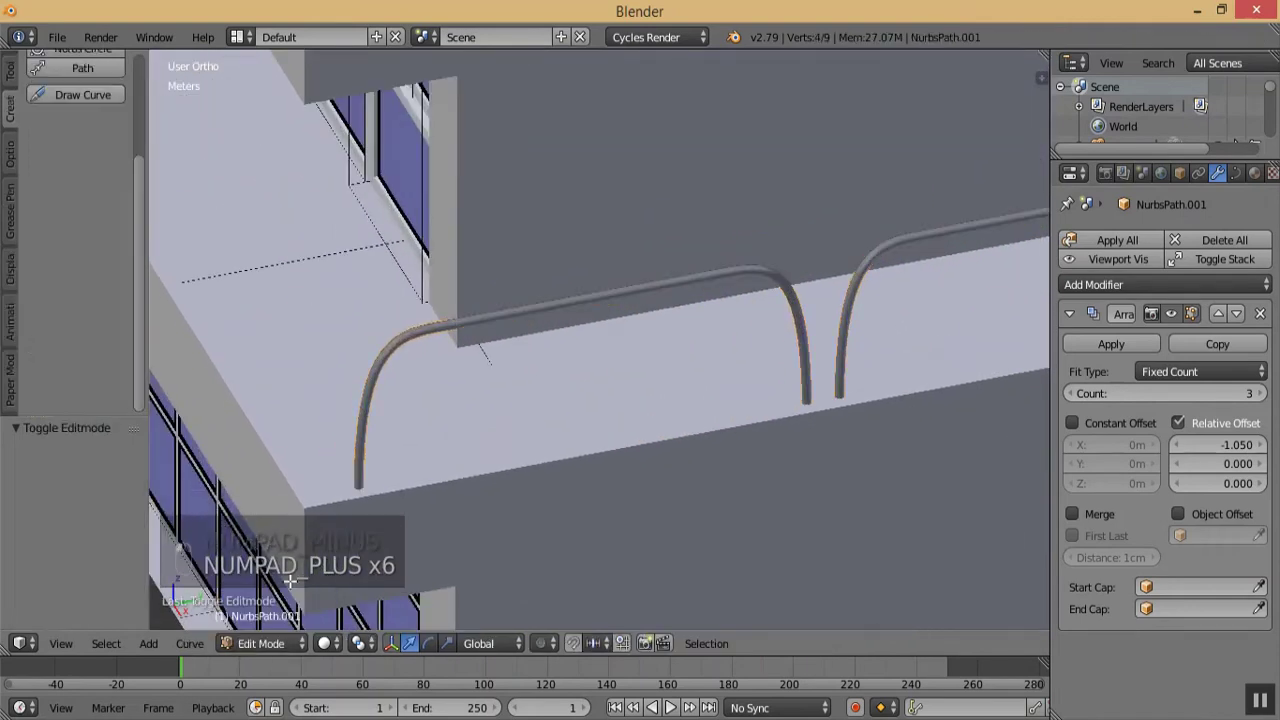
{"action": "key", "text": "g"}
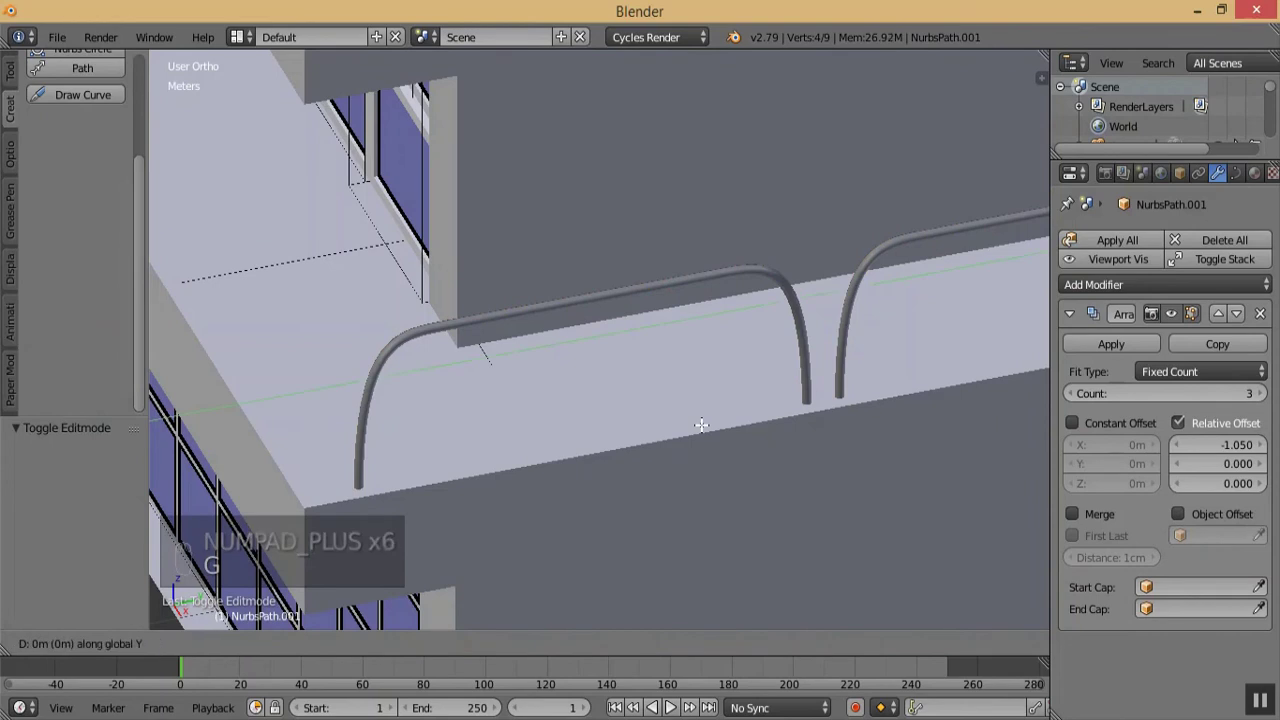
{"action": "key", "text": "y"}
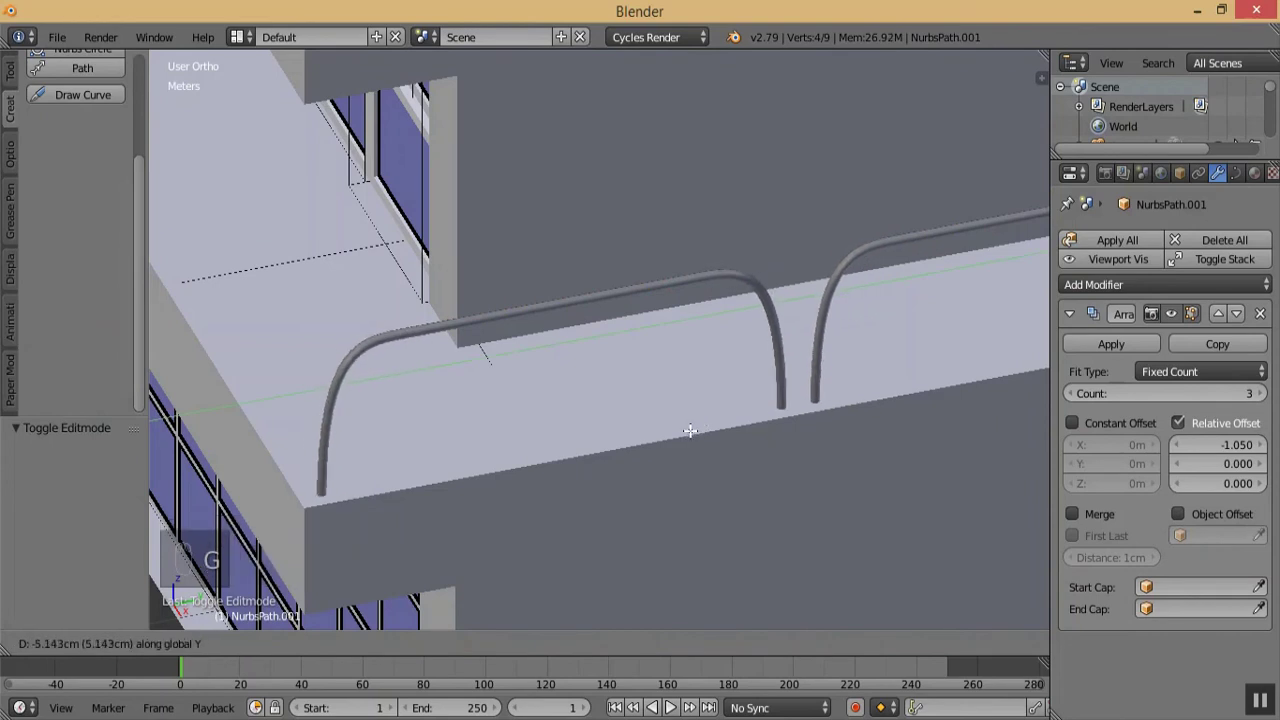
{"action": "left_click", "coordinate": [686, 428]}
- Examine the side railing's spacing and fit between the ledge's inner and outer corners
{"action": "key", "text": "KP_Subtract"}
{"action": "key", "text": "KP_Subtract"}
{"action": "key", "text": "KP_Subtract"}
{"action": "key", "text": "KP_Subtract"}
{"action": "key", "text": "KP_Subtract"}
{"action": "key", "text": "KP_Subtract"}
{"action": "key", "text": "KP_Subtract"}
{"action": "key", "text": "KP_Subtract"}
{"action": "key", "text": "KP_Subtract"}
{"action": "key", "text": "KP_Subtract"}
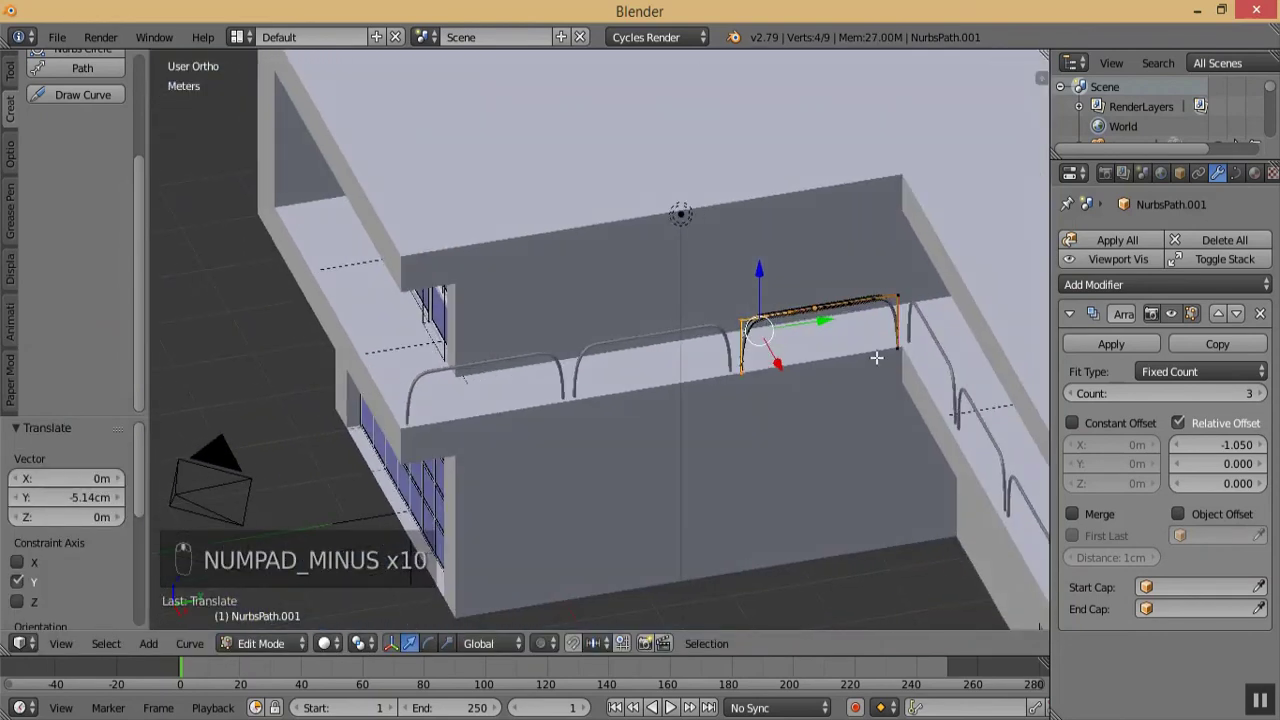
{"action": "key", "text": "KP_Add"}
{"action": "key", "text": "KP_Add"}
{"action": "key", "text": "KP_Add"}
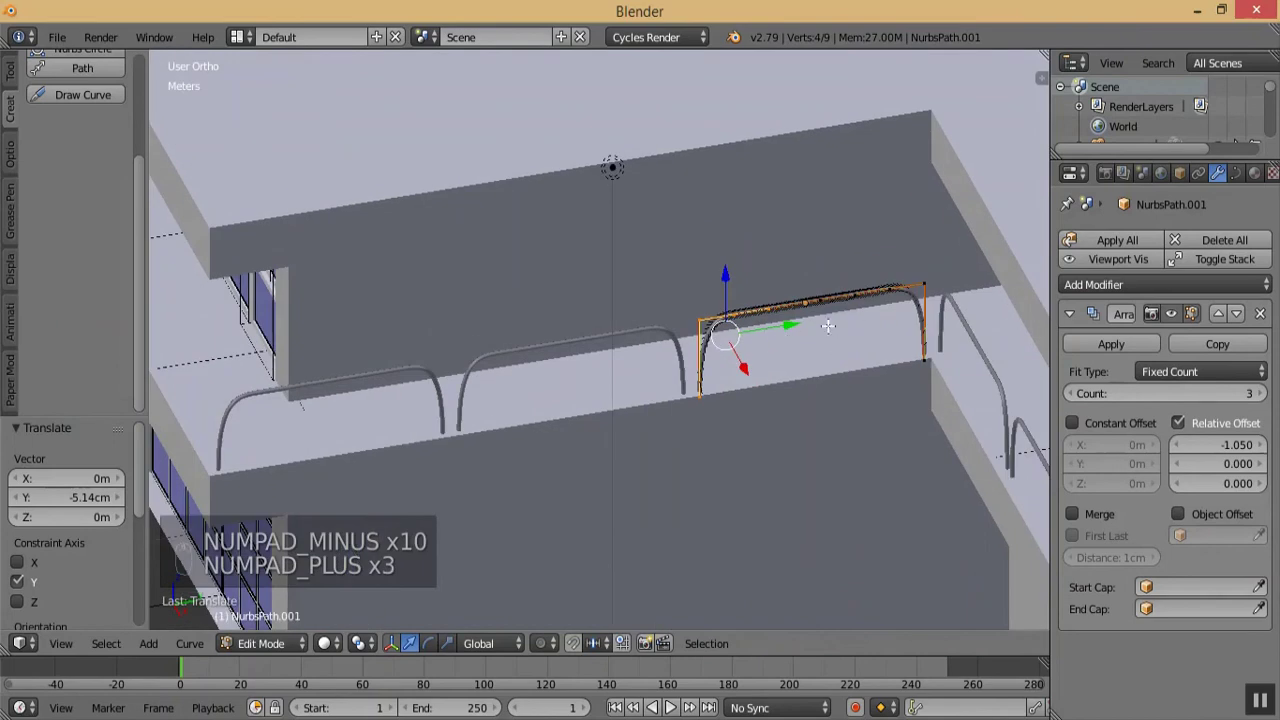
- Leave Edit Mode on the side railing and return to Object Mode
{"action": "key", "text": "KP_Subtract"}
{"action": "key", "text": "KP_Subtract"}
{"action": "key", "text": "KP_Subtract"}
{"action": "left_click", "coordinate": [296, 645]}
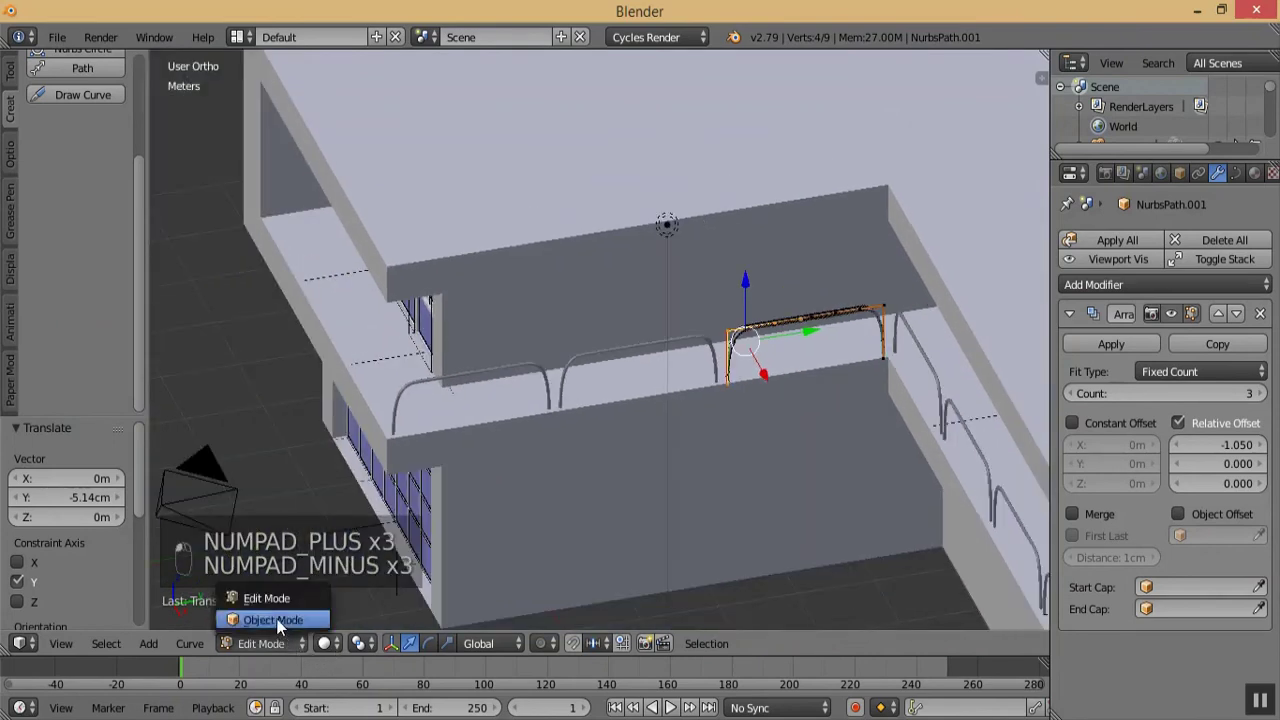
{"action": "left_click", "coordinate": [277, 619]}
- Duplicate the side railing and move the copy horizontally about -1.54 m along X and -5.82 m along Y, toward the front ledge above the garage
{"action": "scroll", "coordinate": [648, 371], "scroll_direction": "up", "scroll_amount": 3}
{"action": "middle_click_drag", "start_coordinate": [648, 371], "coordinate": [651, 370]}
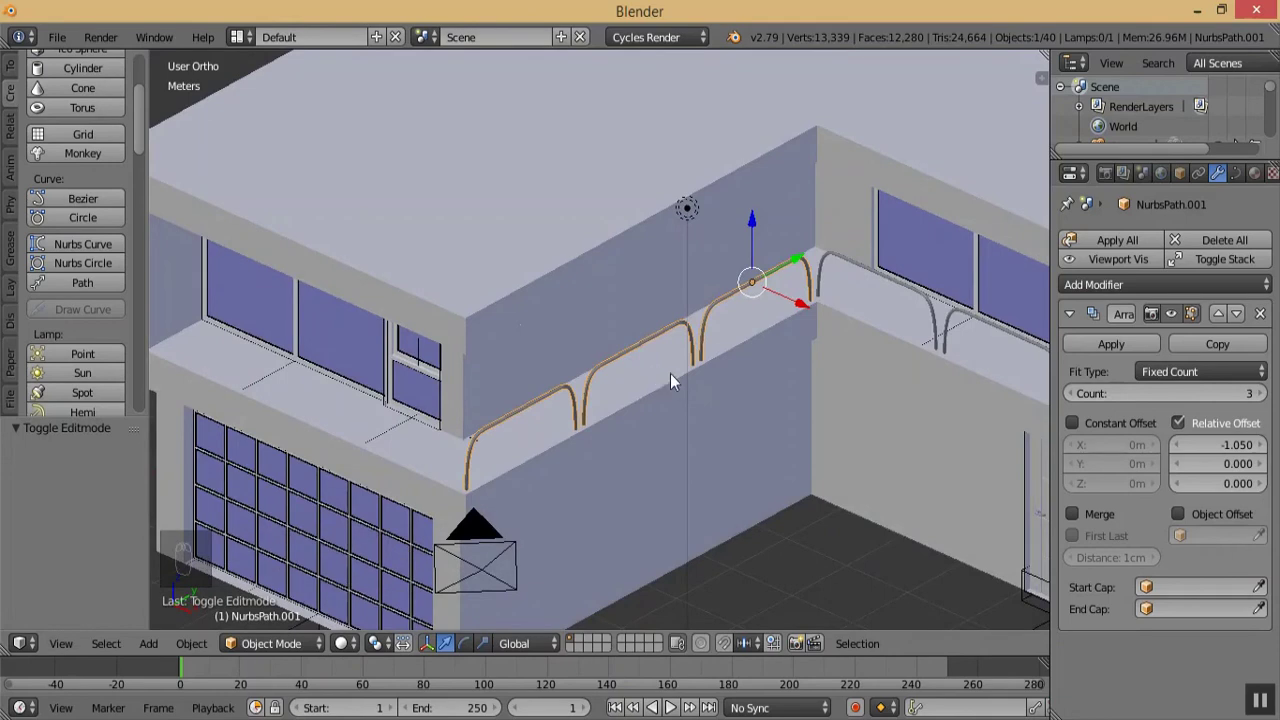
{"action": "key", "text": "shift+d"}
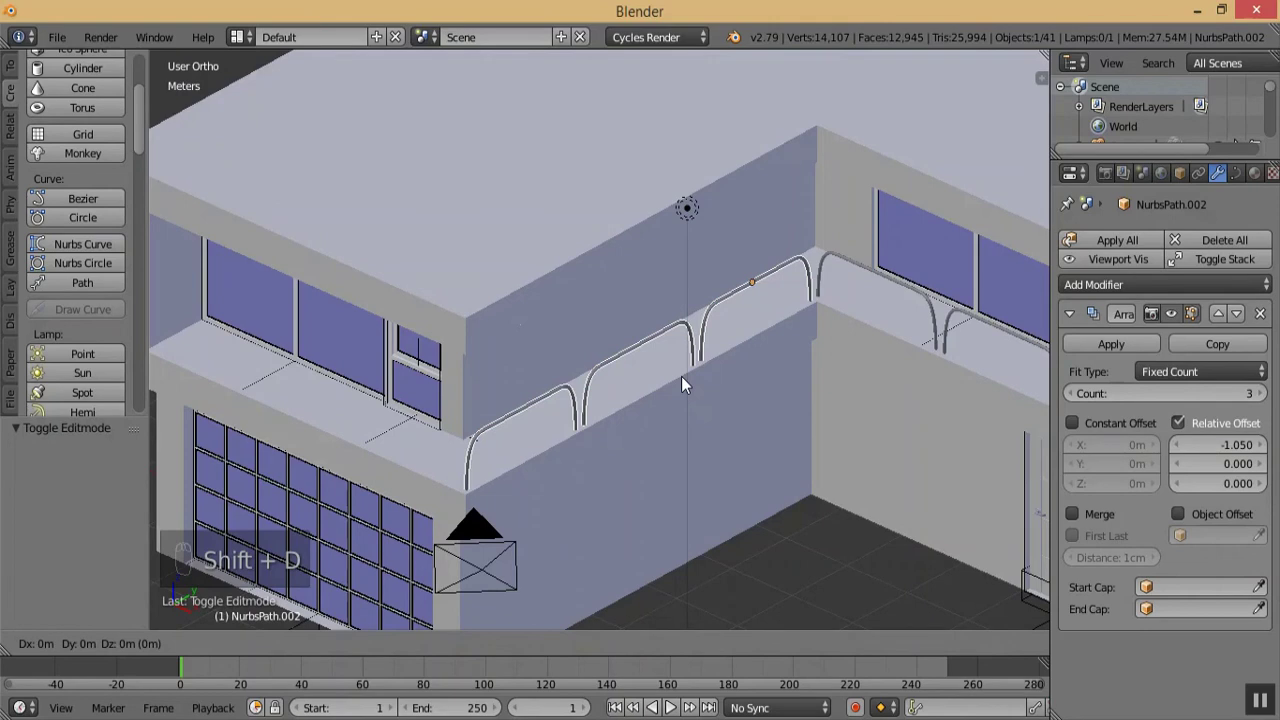
{"action": "key", "text": "shift+z"}
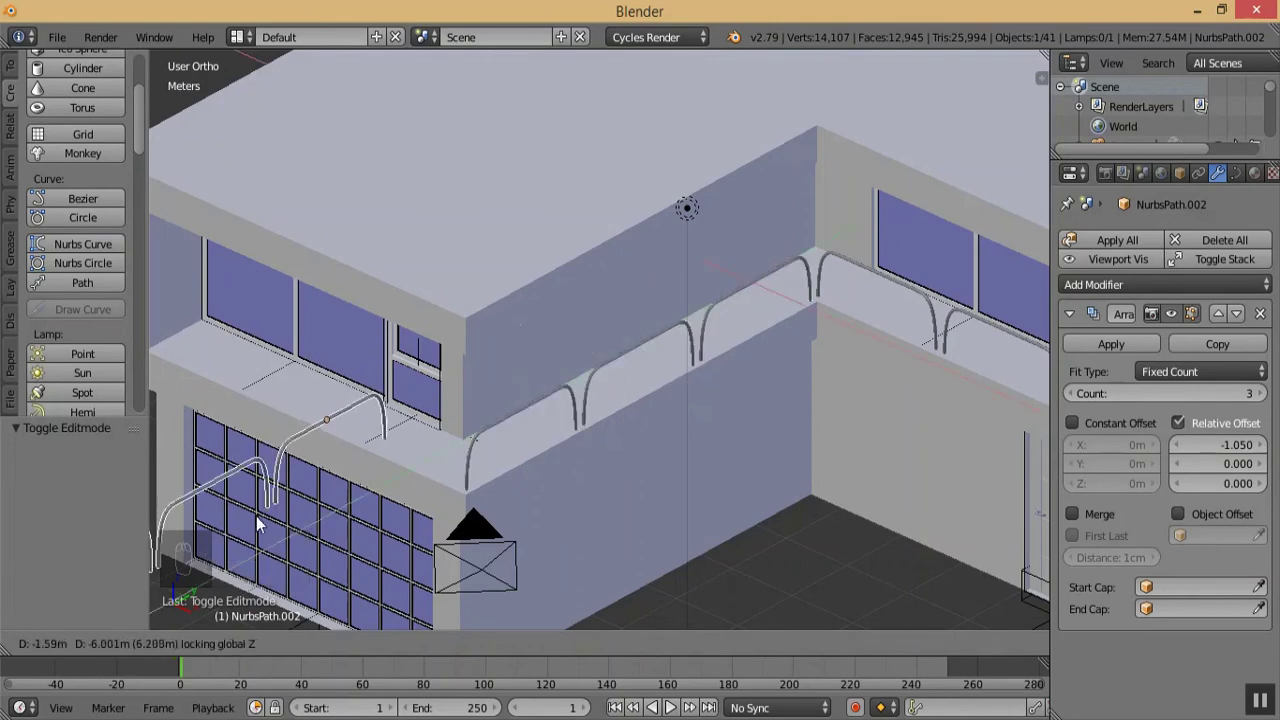
{"action": "left_click", "coordinate": [271, 511]}
- In front view, rotate the duplicated railing 90° about the global Z axis so it runs parallel to the front ledge
{"action": "key", "text": "KP_1"}
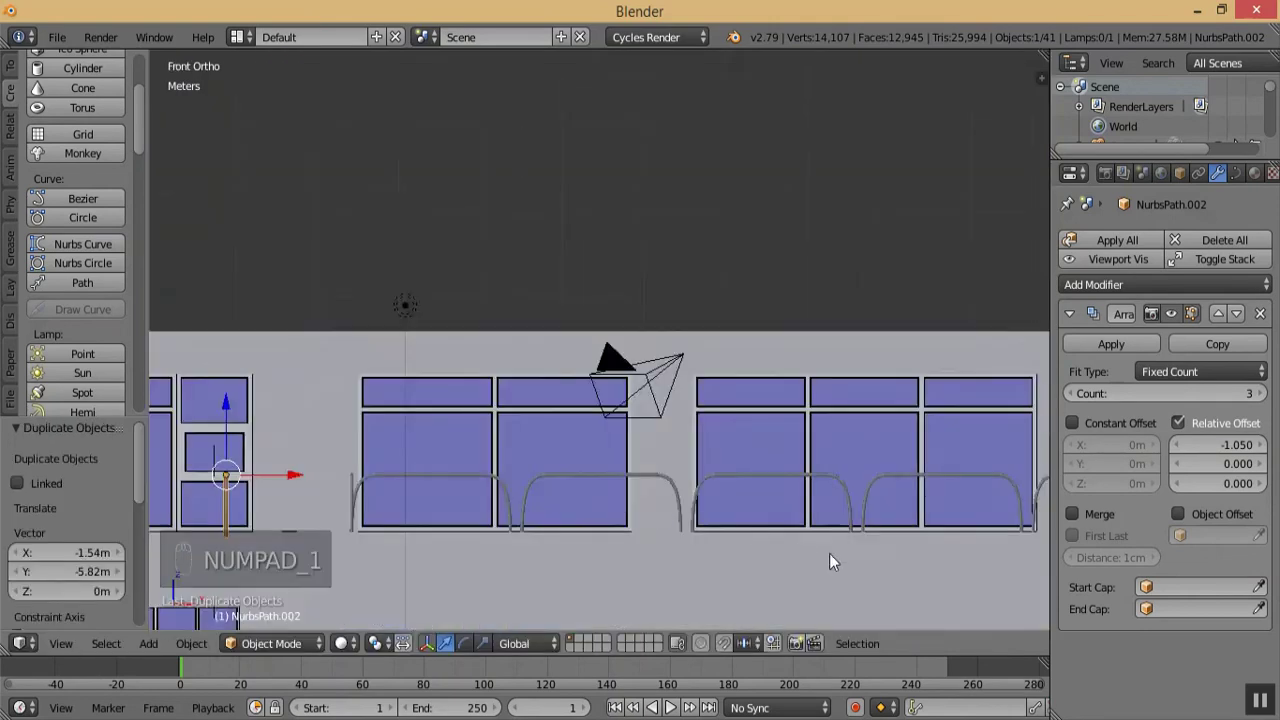
{"action": "key", "text": "KP_Subtract"}
{"action": "key", "text": "KP_Subtract"}
{"action": "key", "text": "KP_Subtract"}
{"action": "key", "text": "KP_Subtract"}
{"action": "key", "text": "KP_Add"}
{"action": "key", "text": "KP_Add"}
{"action": "key", "text": "KP_Add"}
{"action": "key", "text": "KP_Add"}
{"action": "key", "text": "KP_Add"}
{"action": "key", "text": "KP_Add"}
{"action": "key", "text": "KP_Add"}
{"action": "key", "text": "KP_Add"}
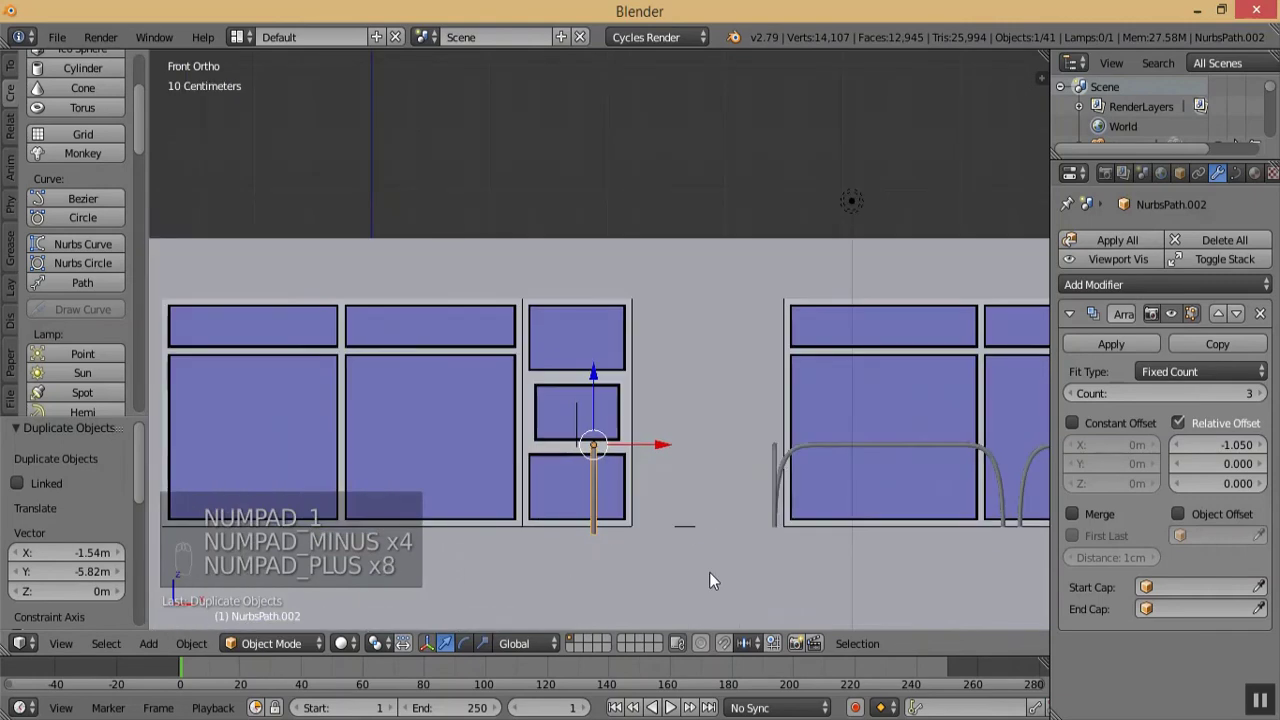
{"action": "key", "text": "r"}
{"action": "key", "text": "z"}
{"action": "key", "text": "9"}
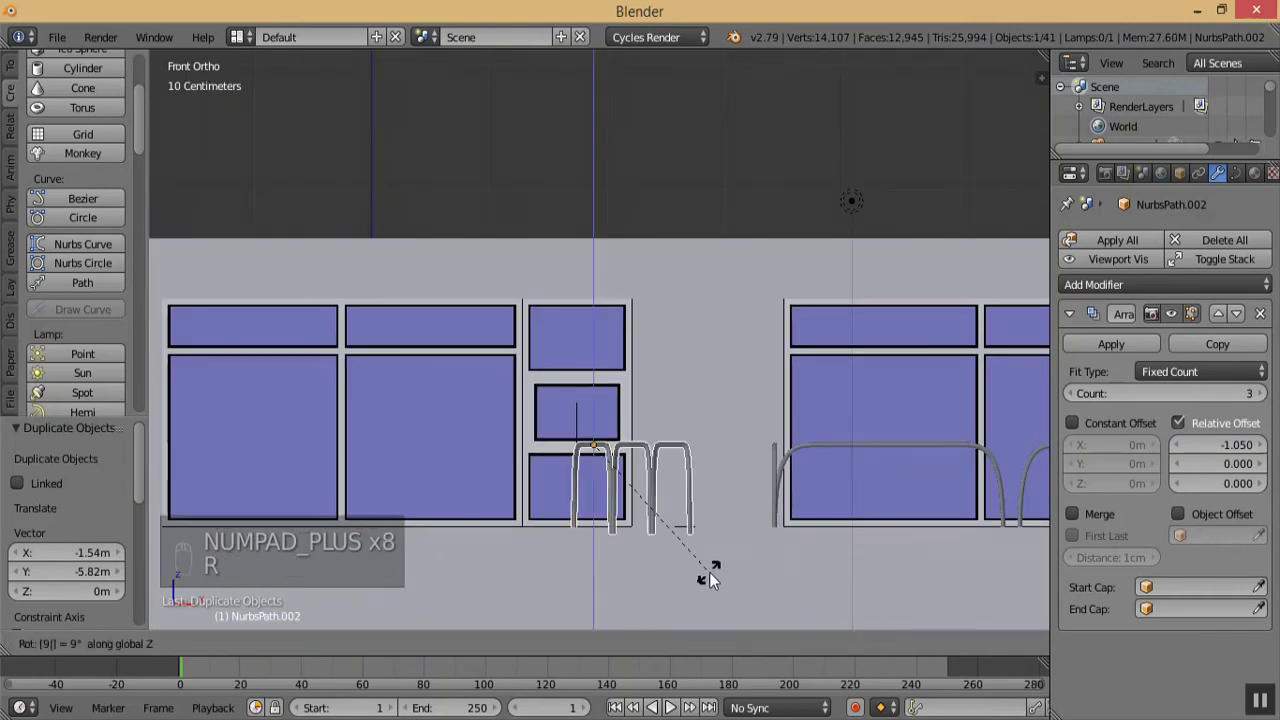
{"action": "key", "text": "BackSpace"}
{"action": "key", "text": "9"}
{"action": "key", "text": "0"}
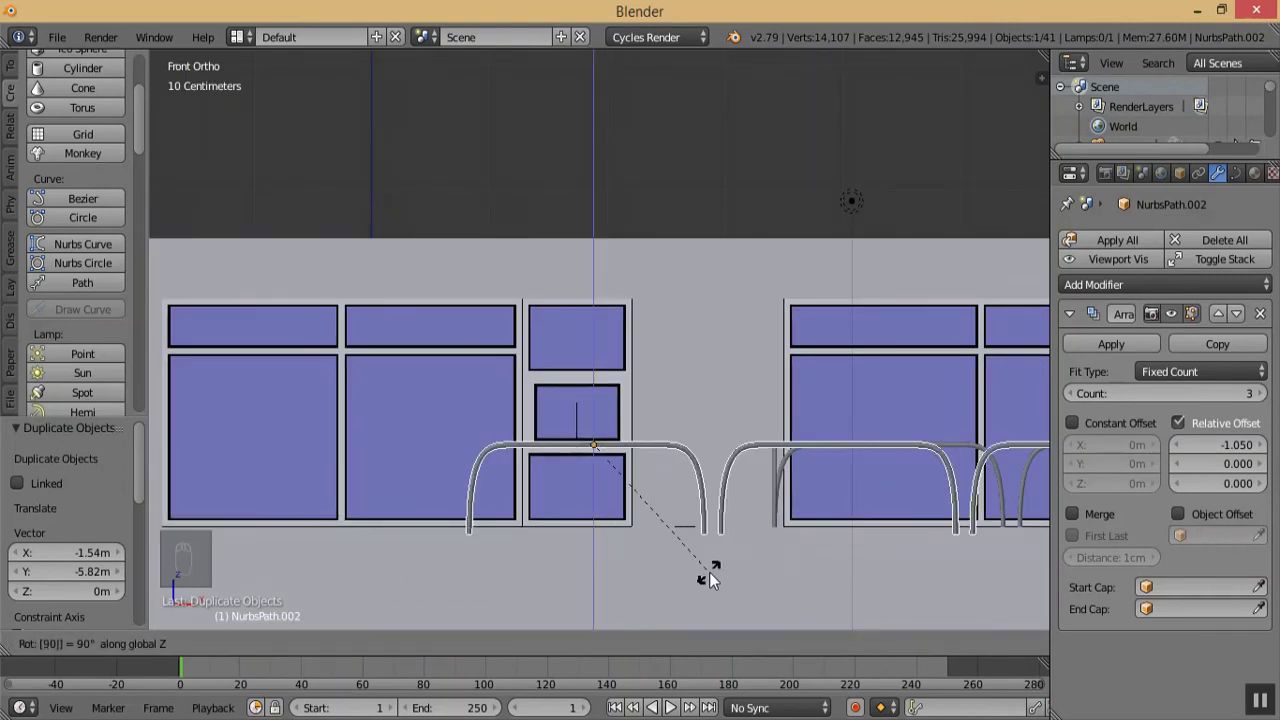
- Try to rotate the duplicated railing 90° about the global Z axis
{"action": "key", "text": "Return"}
{"action": "key", "text": "ctrl+z"}
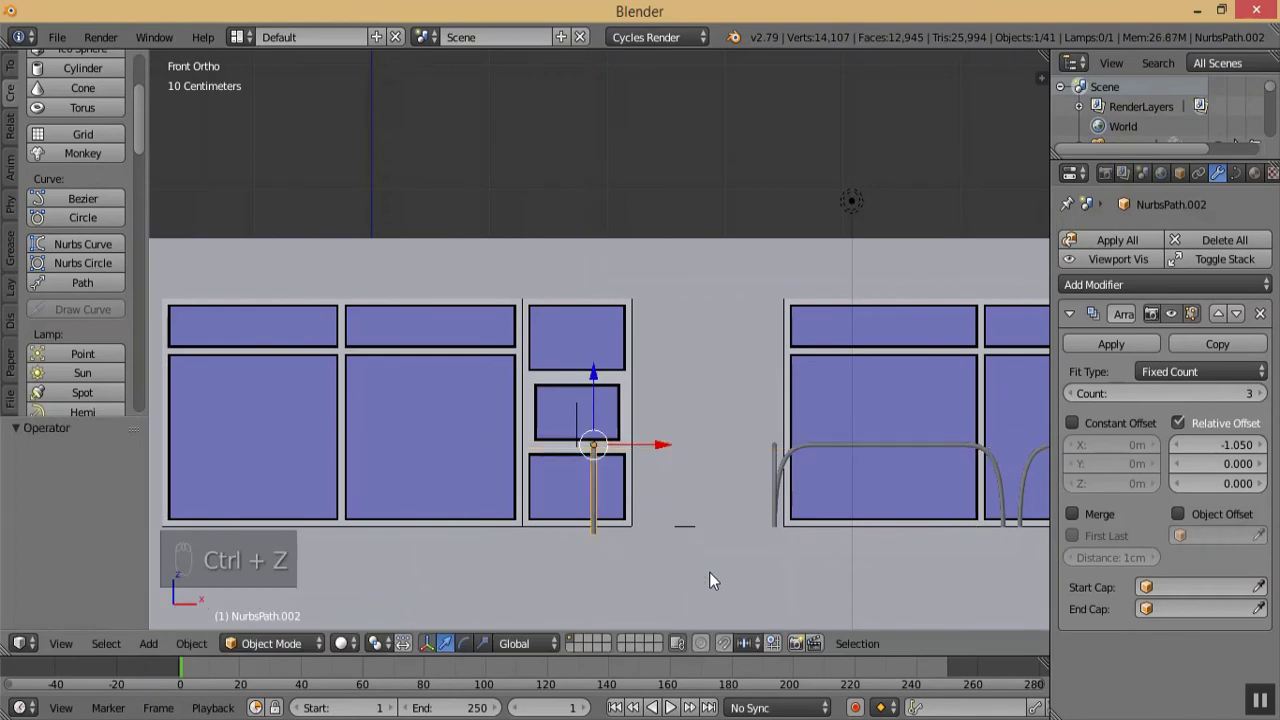
{"action": "key", "text": "r"}
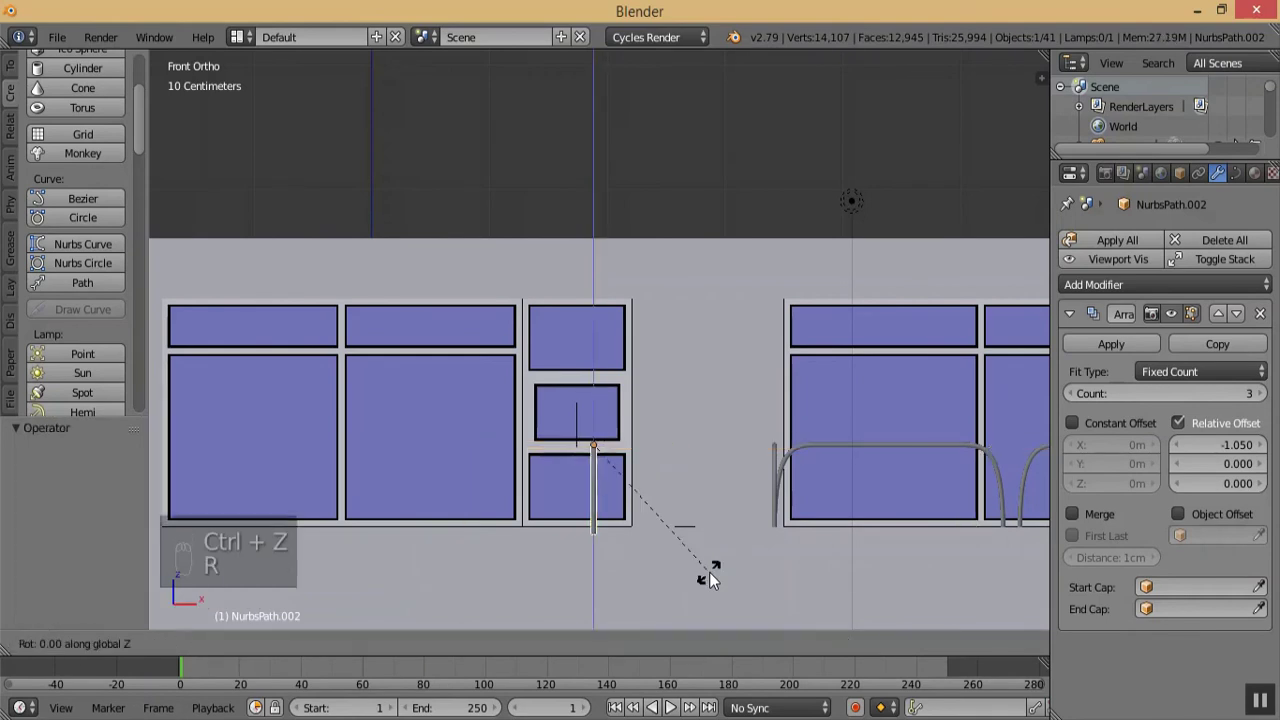
{"action": "type", "text": "90"}
{"action": "left_click", "coordinate": [709, 577]}
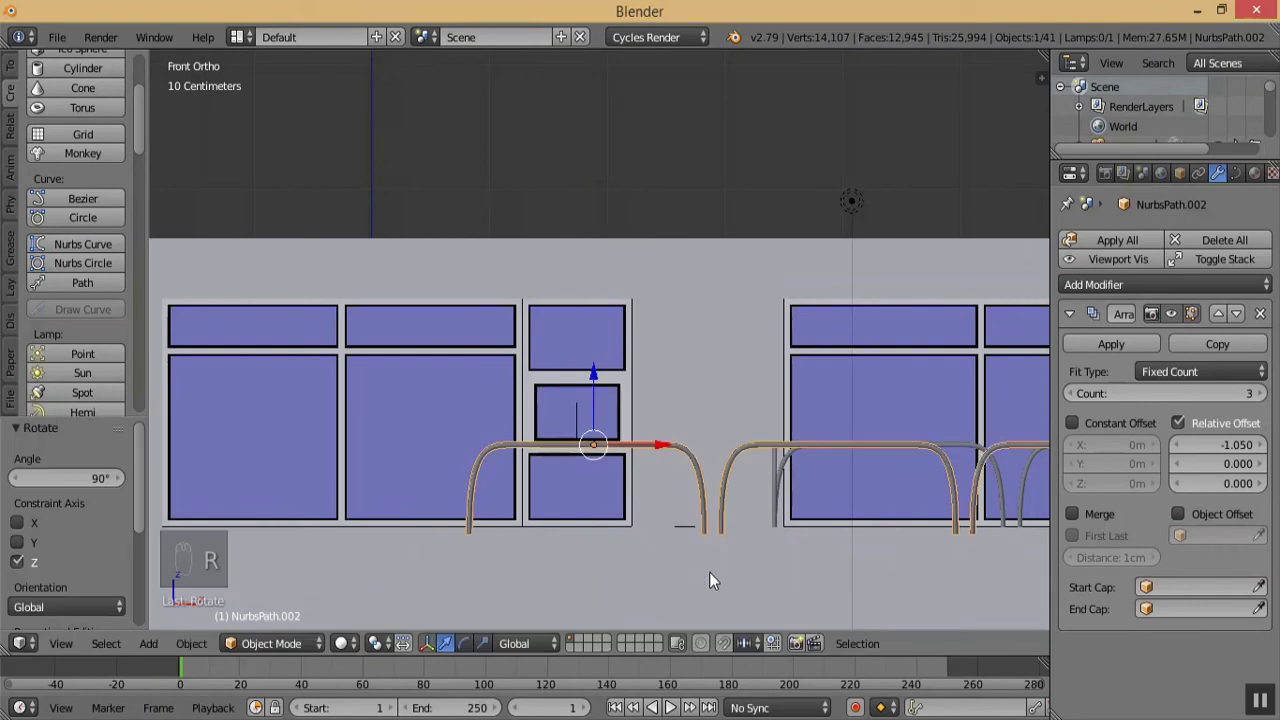
{"action": "middle_click_drag", "start_coordinate": [709, 577], "coordinate": [605, 439]}
{"action": "key", "text": "KP_Subtract"}
{"action": "key", "text": "KP_Subtract"}
{"action": "key", "text": "KP_Subtract"}
{"action": "key", "text": "KP_Subtract"}
{"action": "key", "text": "KP_Subtract"}
{"action": "key", "text": "KP_Add"}
{"action": "key", "text": "KP_Add"}
{"action": "key", "text": "KP_Add"}
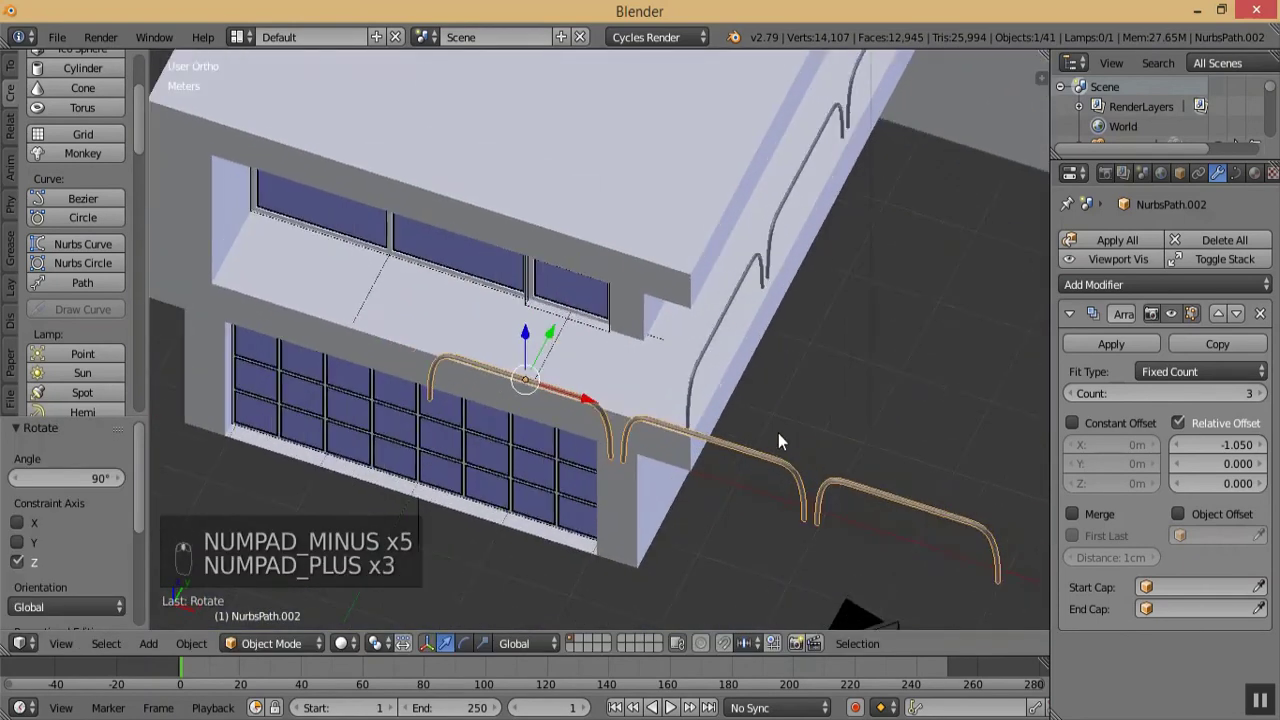
{"action": "key", "text": "ctrl+z"}
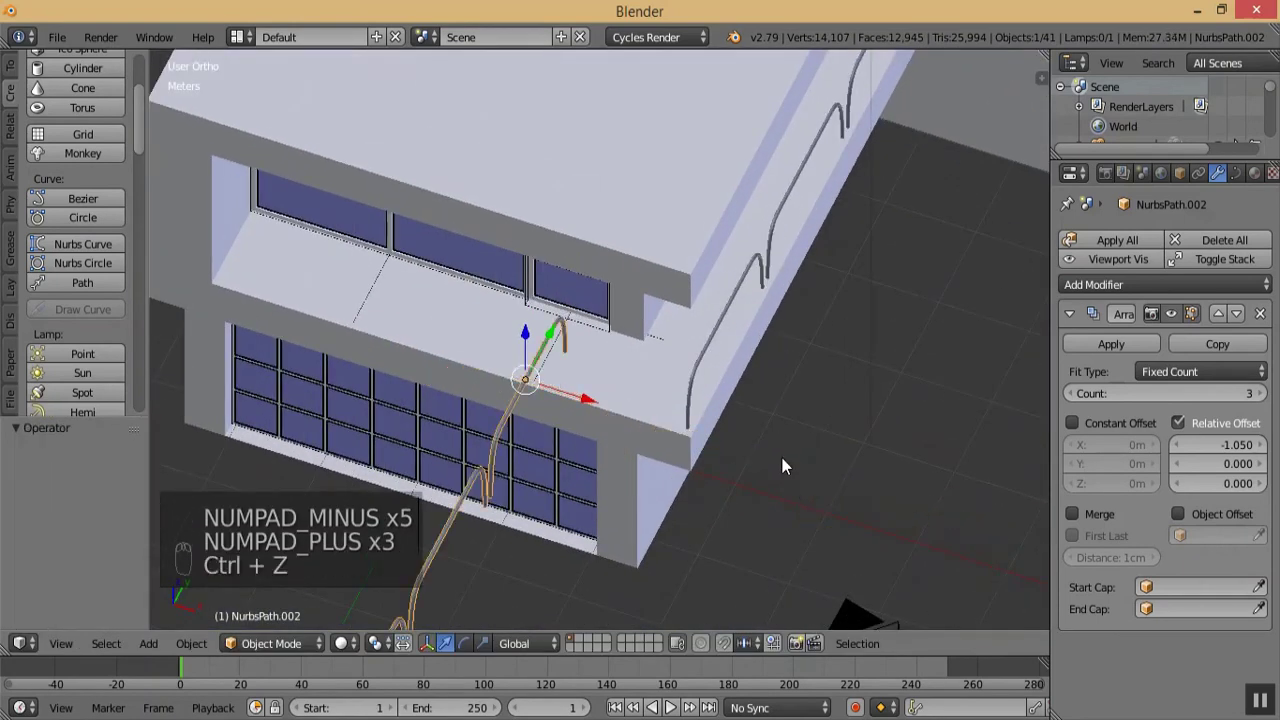
- Rotate the duplicated railing -90° about the global Z axis to run along the front facade
{"action": "key", "text": "r"}
{"action": "key", "text": "z"}
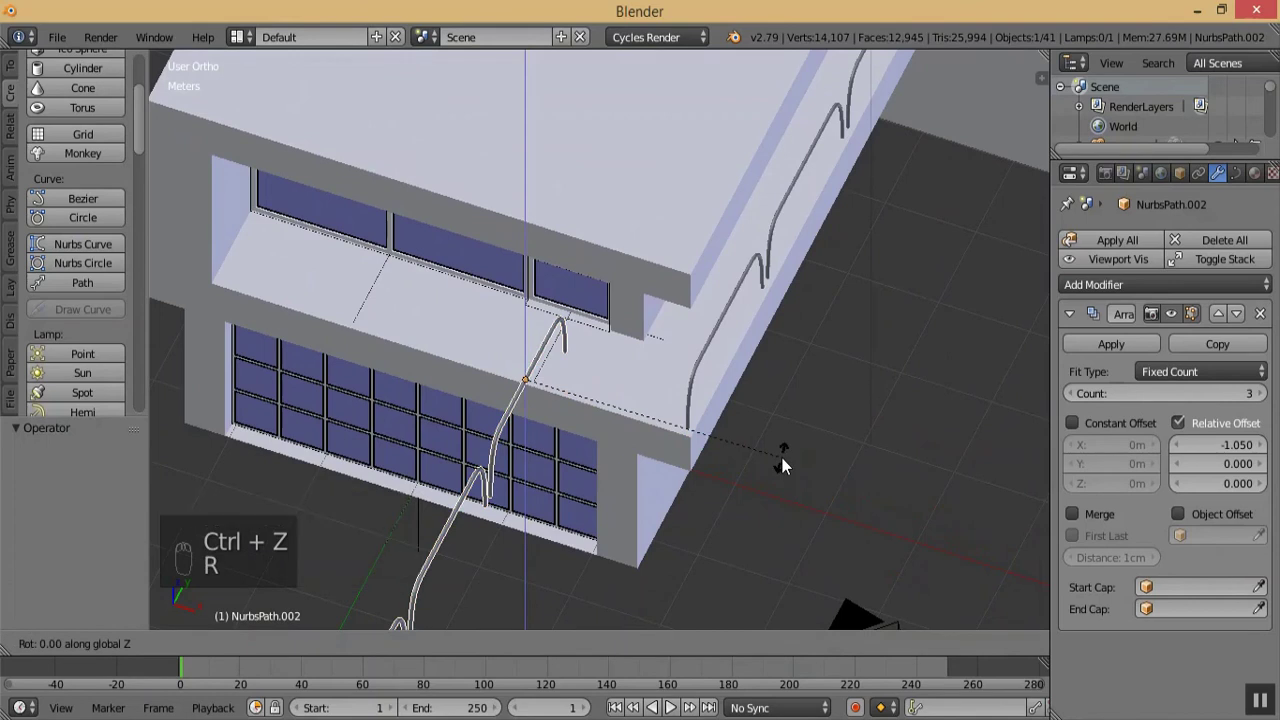
{"action": "type", "text": "90"}
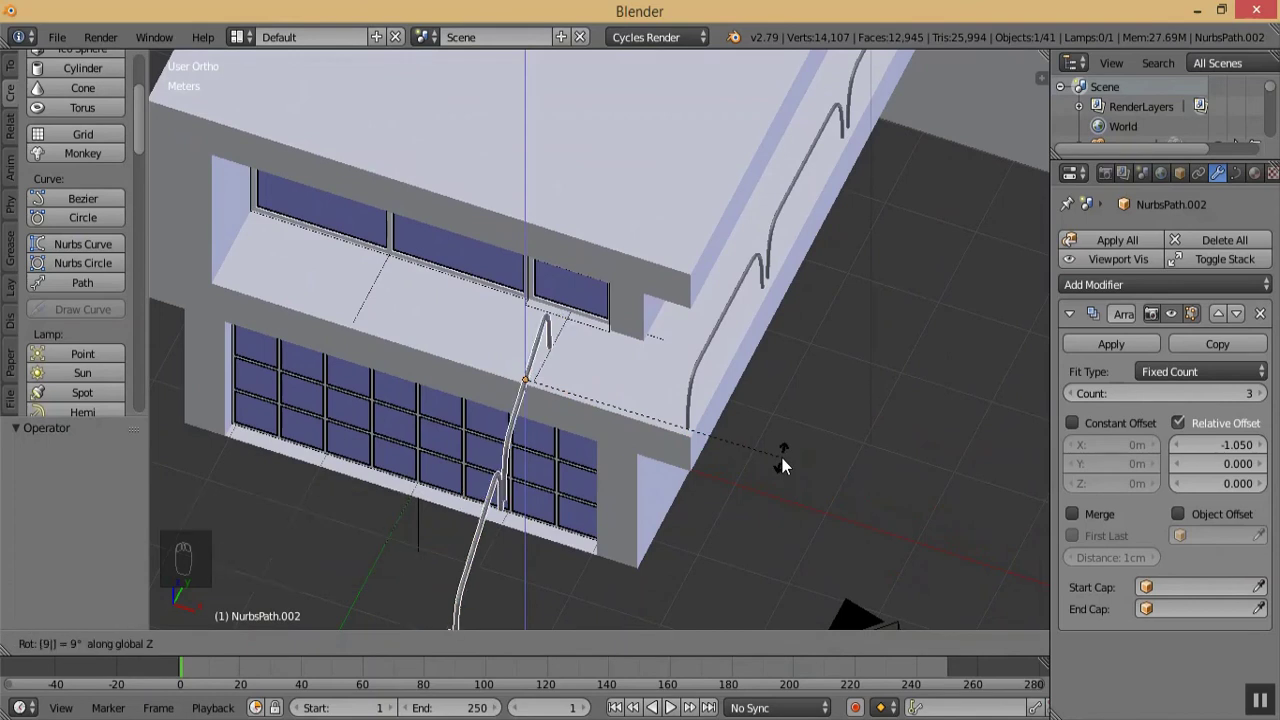
{"action": "key", "text": "BackSpace"}
{"action": "key", "text": "BackSpace"}
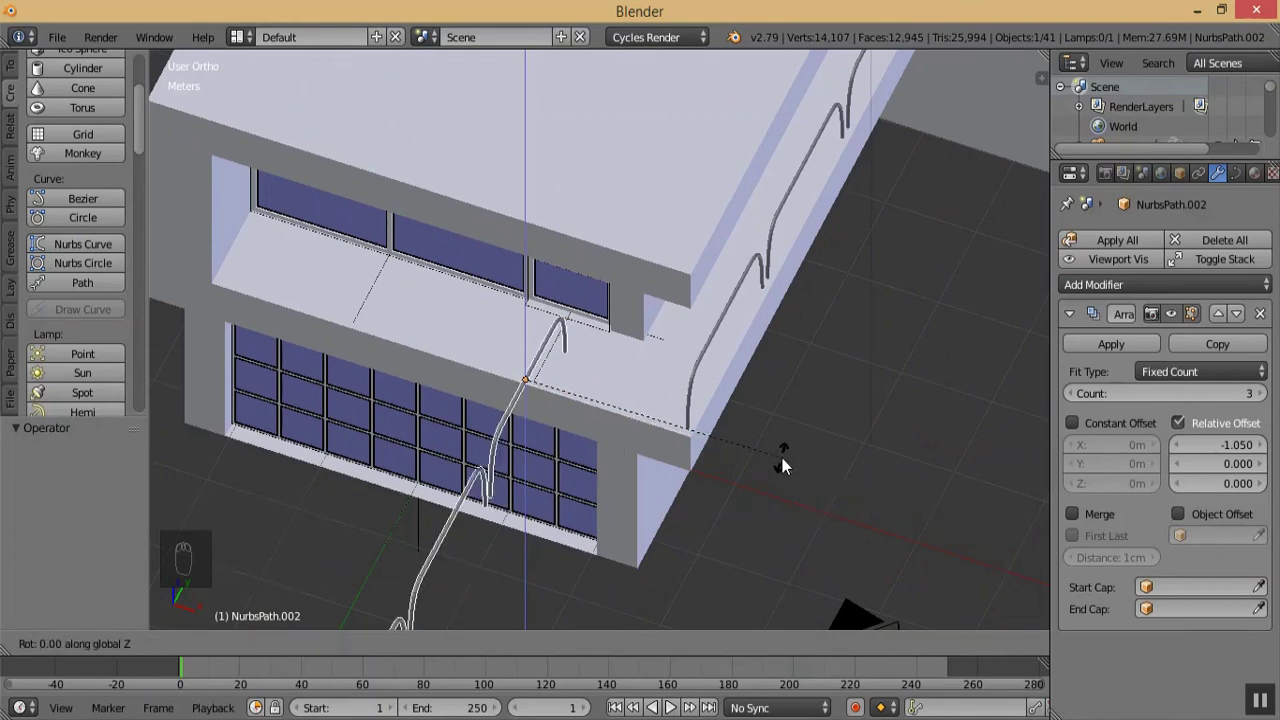
{"action": "type", "text": "-90"}
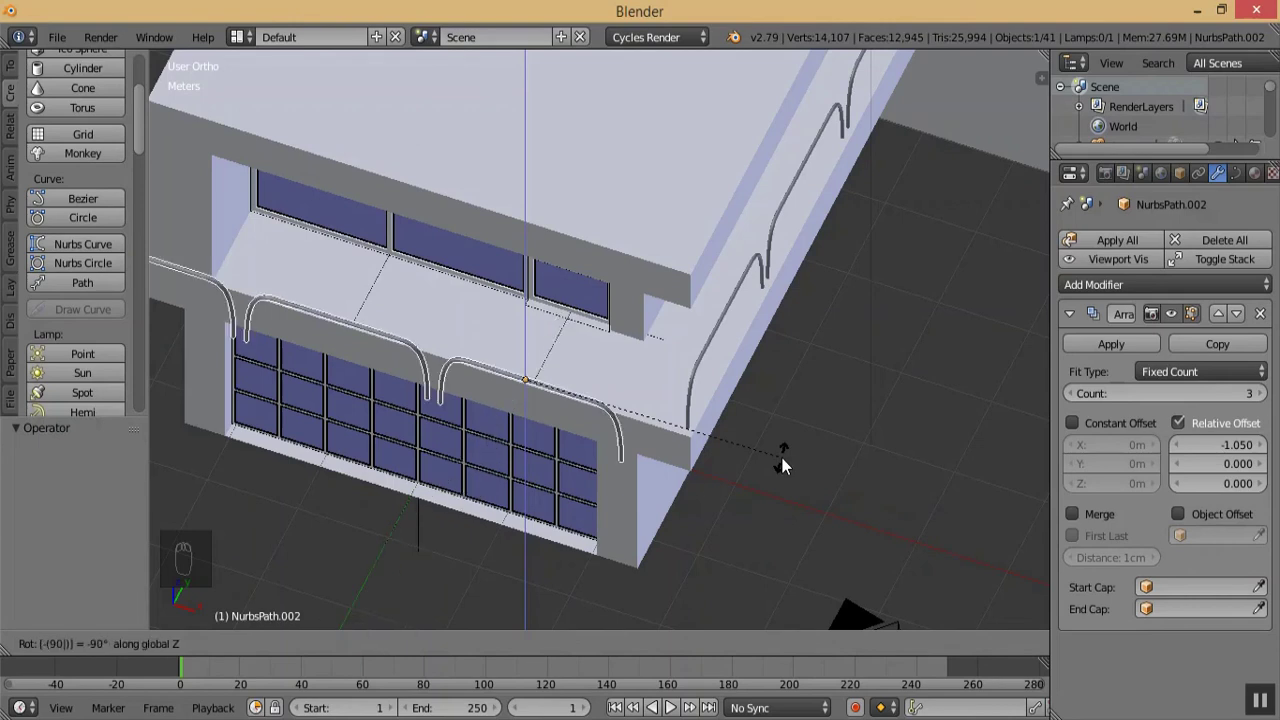
{"action": "key", "text": "Return"}
- Move the rotated railing about 74 cm along Y onto the front balcony
{"action": "key", "text": "KP_Subtract"}
{"action": "key", "text": "KP_Subtract"}
{"action": "key", "text": "KP_Subtract"}
{"action": "middle_click_drag", "start_coordinate": [764, 444], "coordinate": [669, 463]}
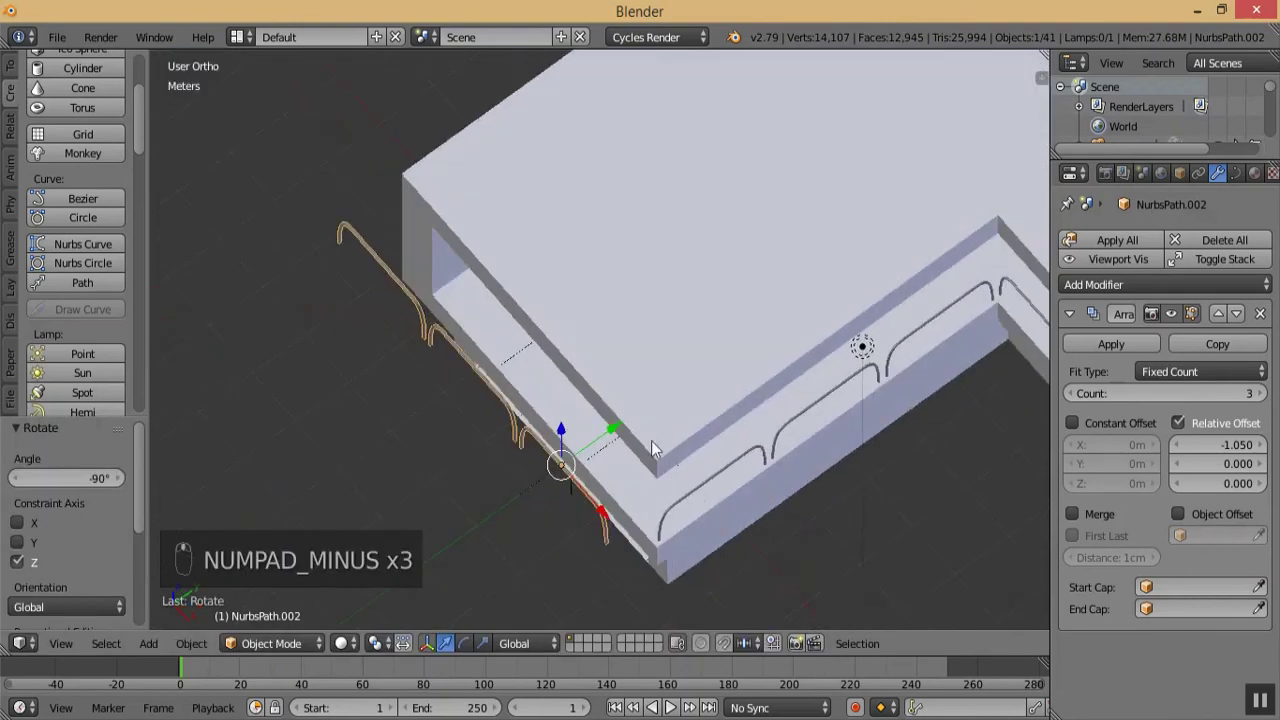
{"action": "left_click_drag", "start_coordinate": [604, 436], "coordinate": [658, 414]}
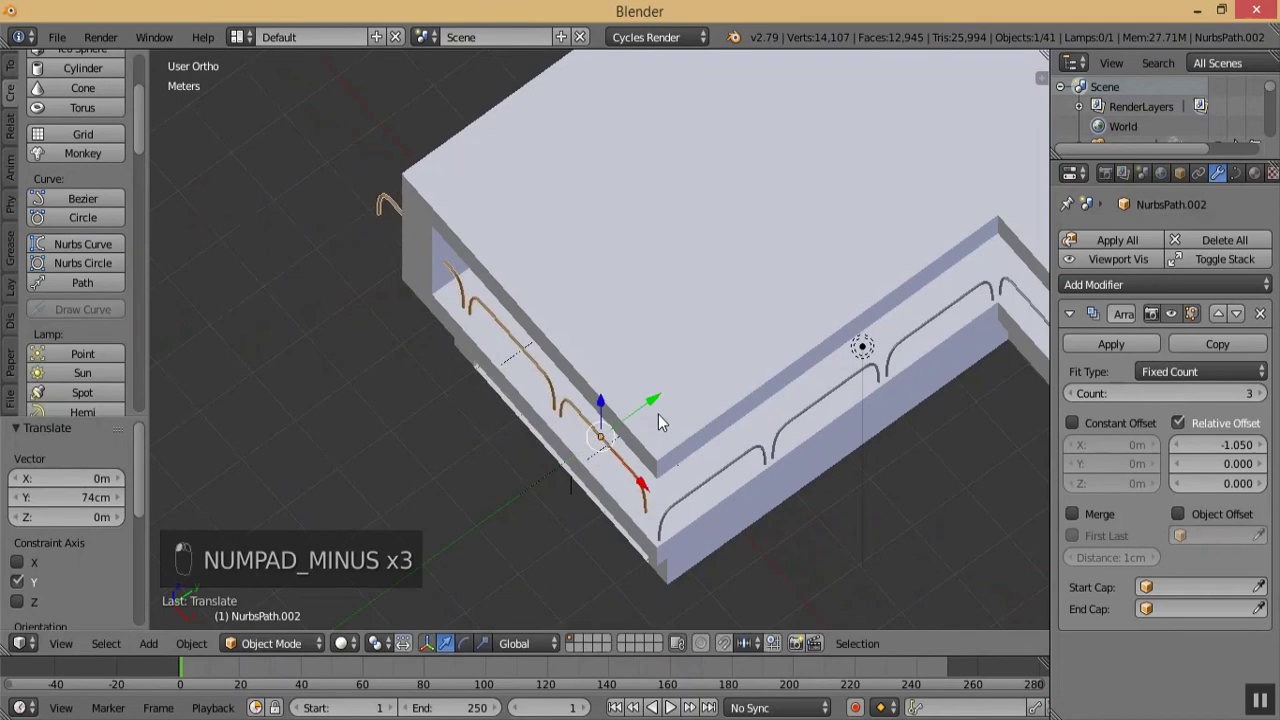
- Adjust the front railing's placement on the balcony, shifting it about -1.5 m along X
{"action": "key", "text": "KP_1"}
{"action": "key", "text": "KP_Add"}
{"action": "key", "text": "KP_Add"}
{"action": "key", "text": "KP_Add"}
{"action": "key", "text": "KP_Add"}
{"action": "key", "text": "KP_Add"}
{"action": "key", "text": "KP_Add"}
{"action": "left_click_drag", "start_coordinate": [707, 279], "coordinate": [765, 295]}
{"action": "middle_click_drag", "start_coordinate": [814, 302], "coordinate": [635, 436]}
{"action": "left_click_drag", "start_coordinate": [610, 490], "coordinate": [572, 398]}
- Reduce the front railing's Array modifier count to 2
{"action": "key", "text": "KP_Subtract"}
{"action": "key", "text": "KP_Subtract"}
{"action": "key", "text": "KP_Subtract"}
{"action": "key", "text": "KP_Subtract"}
{"action": "key", "text": "KP_Subtract"}
{"action": "middle_click_drag", "start_coordinate": [600, 400], "coordinate": [697, 393]}
{"action": "key", "text": "KP_1"}
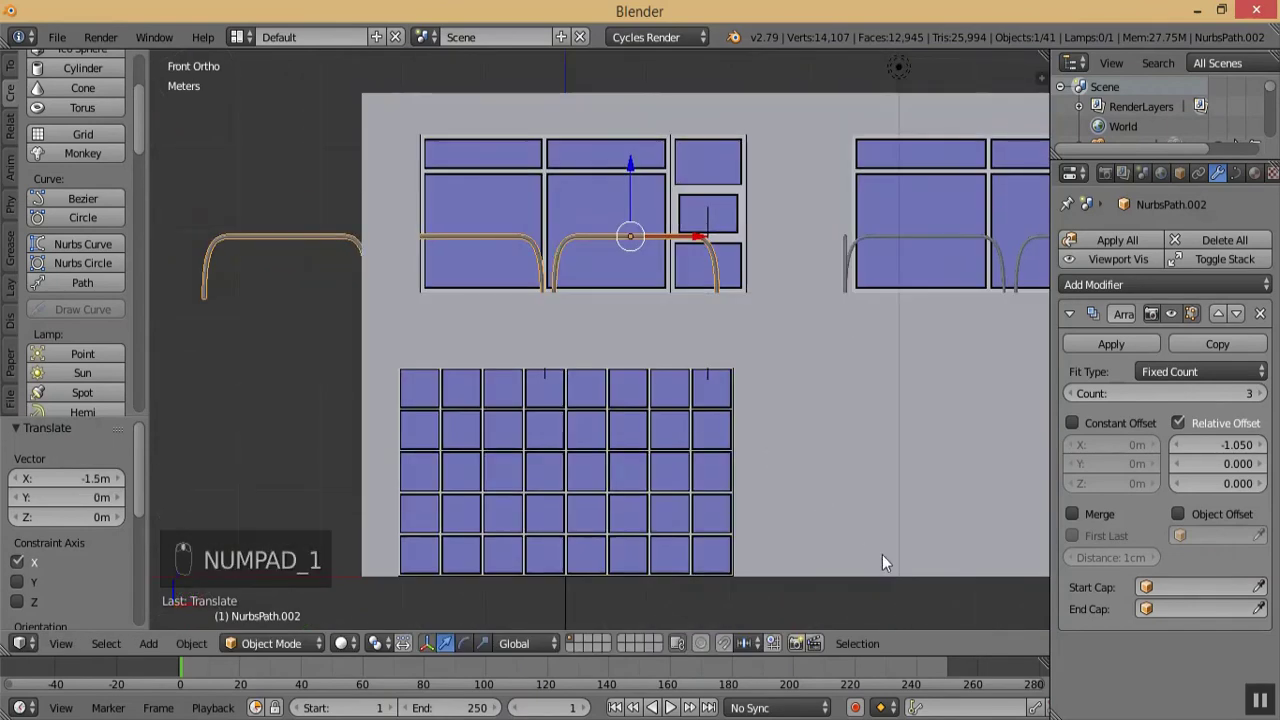
{"action": "left_click", "coordinate": [1073, 394]}
- Shift the two-segment railing about 54.7 cm along X in front of the balcony windows
{"action": "key", "text": "KP_Add"}
{"action": "key", "text": "KP_Add"}
{"action": "key", "text": "KP_Add"}
{"action": "key", "text": "KP_Add"}
{"action": "key", "text": "KP_Add"}
{"action": "key", "text": "KP_Add"}
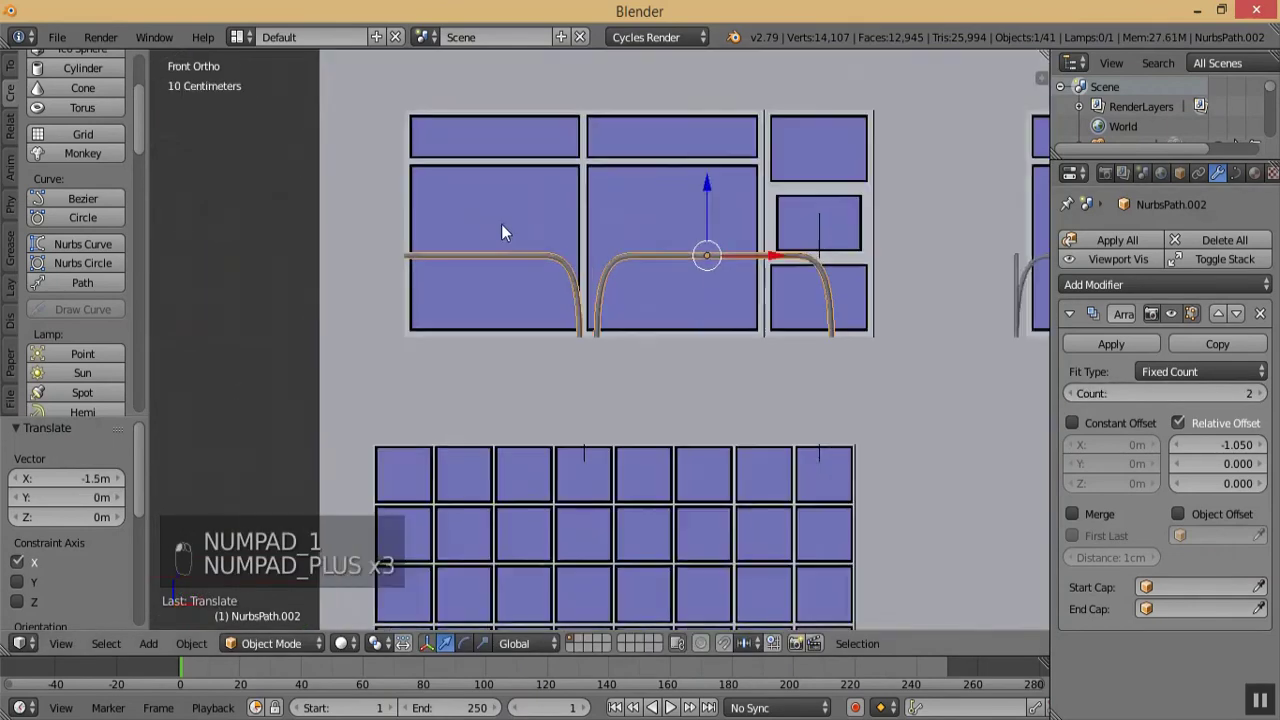
{"action": "left_click_drag", "start_coordinate": [853, 270], "coordinate": [943, 277]}
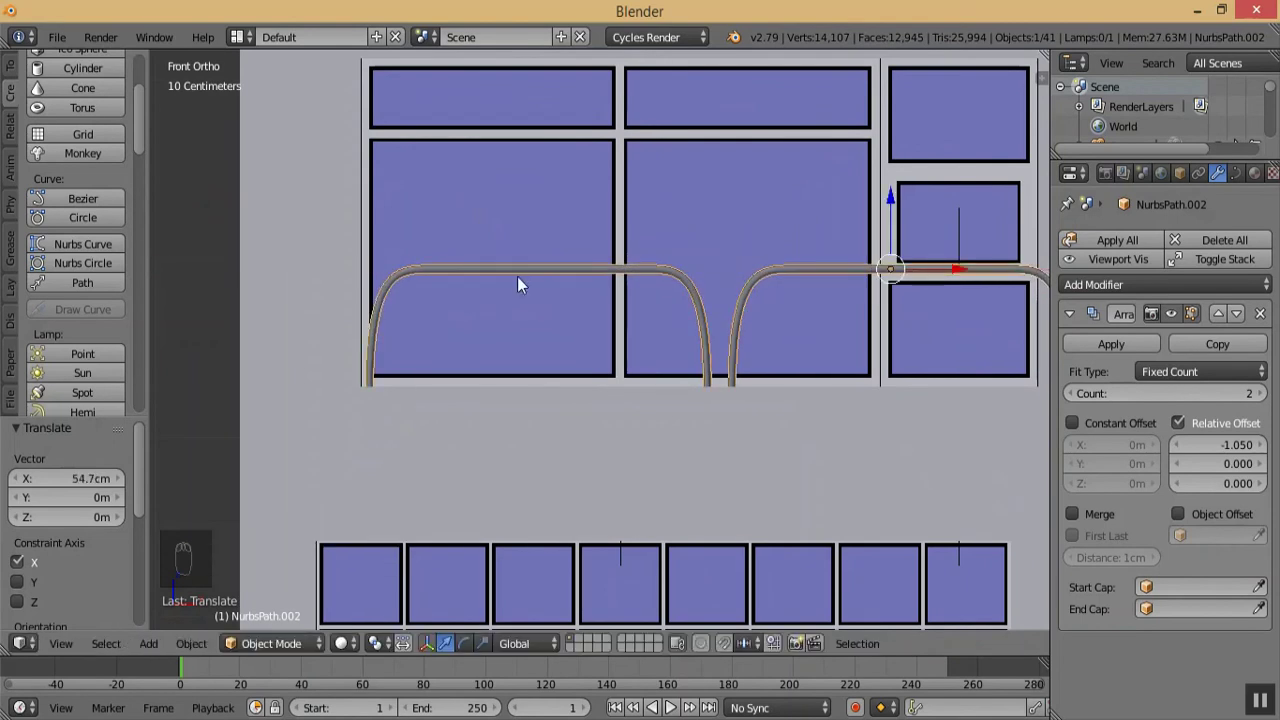
- Examine the front railing's fit on the balcony, close up and across the whole building
{"action": "key", "text": "KP_Subtract"}
{"action": "key", "text": "KP_Subtract"}
{"action": "key", "text": "KP_Subtract"}
{"action": "key", "text": "KP_Subtract"}
{"action": "key", "text": "KP_Subtract"}
{"action": "key", "text": "KP_Subtract"}
{"action": "key", "text": "KP_Add"}
{"action": "key", "text": "KP_Add"}
{"action": "key", "text": "KP_Add"}
{"action": "key", "text": "KP_Add"}
{"action": "key", "text": "KP_Add"}
{"action": "key", "text": "KP_Add"}
{"action": "middle_click_drag", "start_coordinate": [845, 314], "coordinate": [722, 271]}
{"action": "key", "text": "KP_1"}
{"action": "key", "text": "KP_Subtract"}
{"action": "key", "text": "KP_Subtract"}
{"action": "key", "text": "KP_Subtract"}
{"action": "key", "text": "KP_Subtract"}
{"action": "key", "text": "KP_Subtract"}
{"action": "key", "text": "KP_Subtract"}
{"action": "key", "text": "KP_Subtract"}
{"action": "key", "text": "KP_Subtract"}
{"action": "key", "text": "KP_Subtract"}
{"action": "key", "text": "KP_Subtract"}
{"action": "key", "text": "KP_Subtract"}
{"action": "key", "text": "KP_Subtract"}
{"action": "key", "text": "KP_Subtract"}
{"action": "key", "text": "KP_Subtract"}
{"action": "key", "text": "KP_Subtract"}
{"action": "key", "text": "KP_Subtract"}
{"action": "key", "text": "KP_Add"}
{"action": "middle_click_drag", "start_coordinate": [866, 280], "coordinate": [826, 335]}
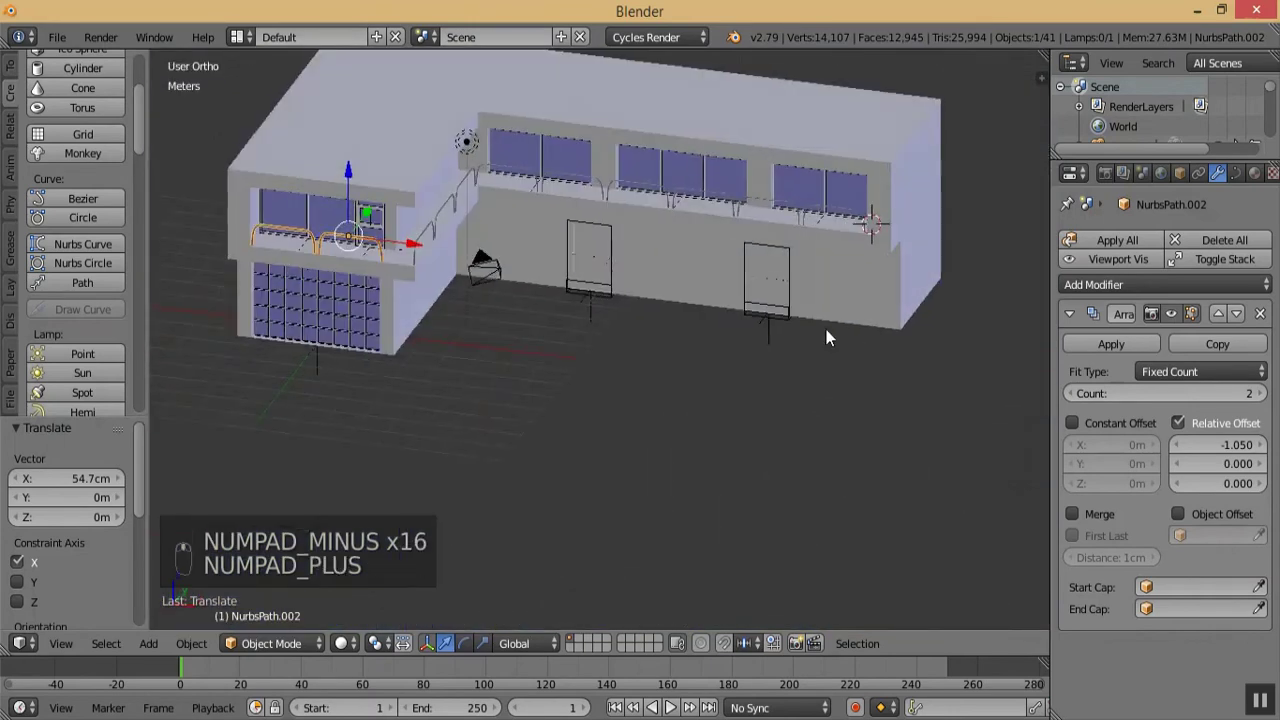
{"action": "key", "text": "KP_Subtract"}
{"action": "key", "text": "KP_Add"}
{"action": "key", "text": "KP_Subtract"}
{"action": "key", "text": "KP_Add"}
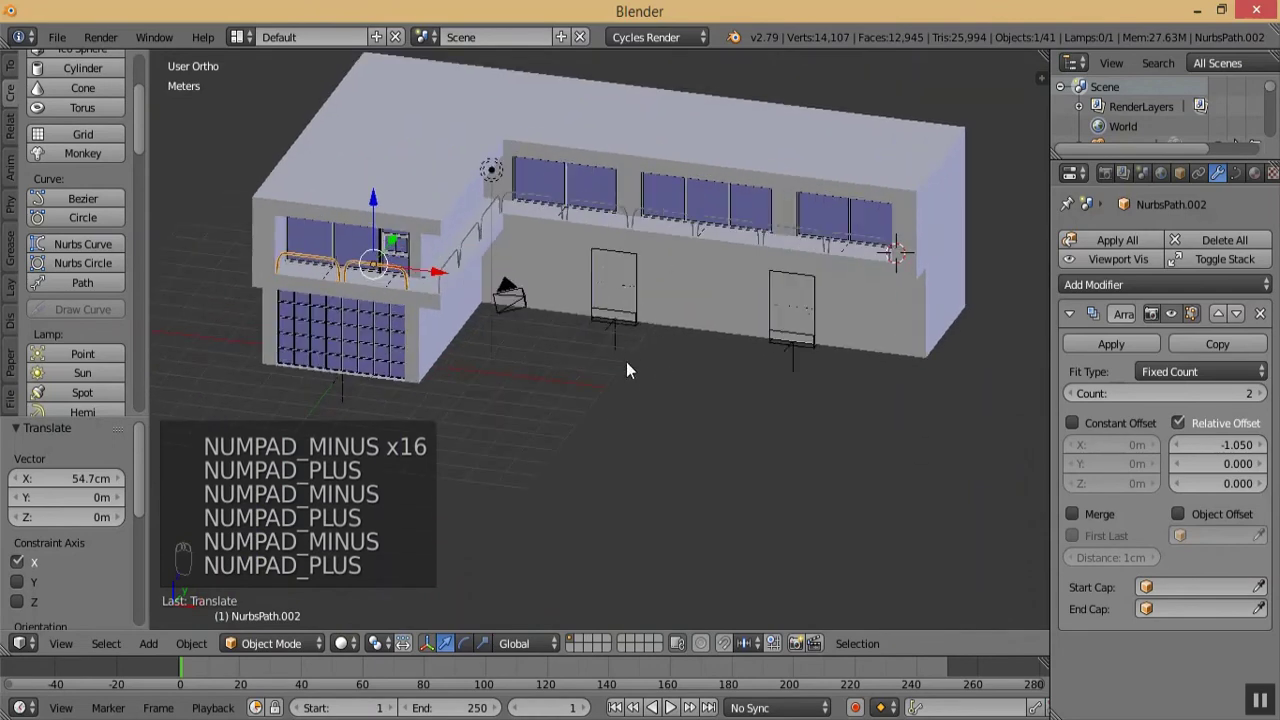
- Deselect everything, reset the 3D cursor to the world origin and add a plane there
{"action": "key", "text": "a"}
{"action": "key", "text": "a"}
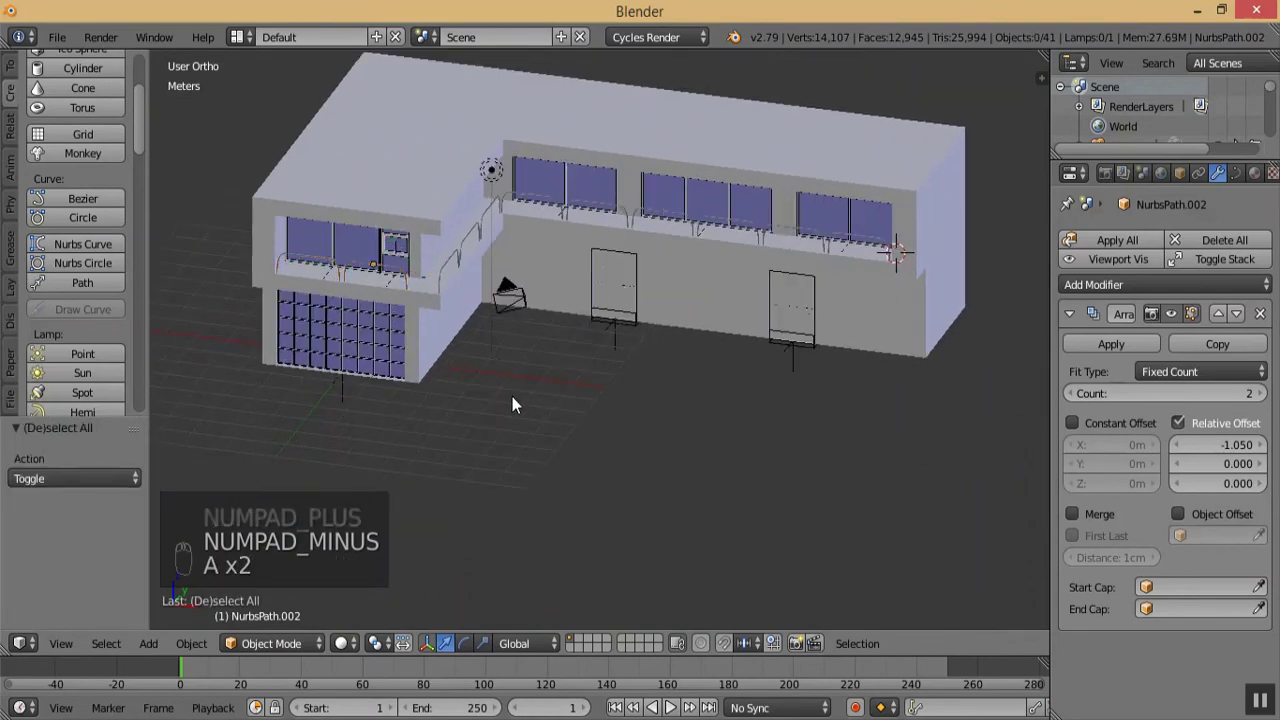
{"action": "key", "text": "shift+c"}
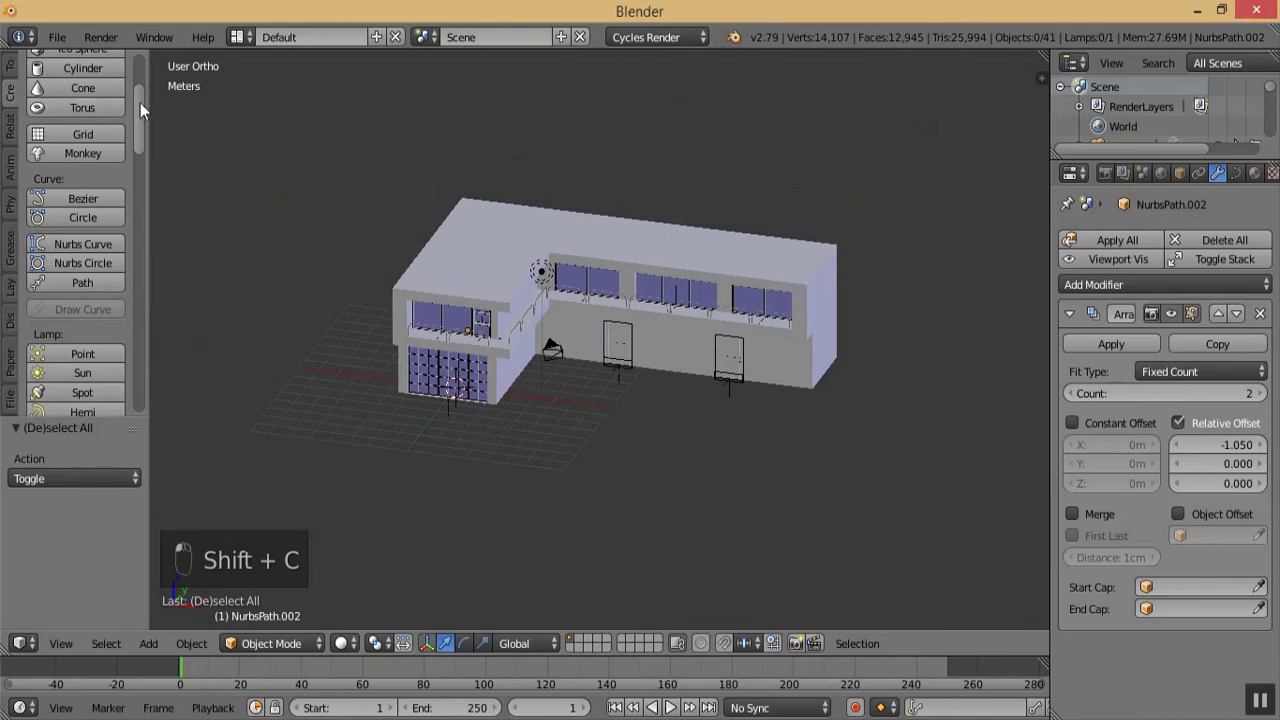
{"action": "left_click_drag", "start_coordinate": [140, 103], "coordinate": [131, 64]}
{"action": "left_click", "coordinate": [104, 112]}
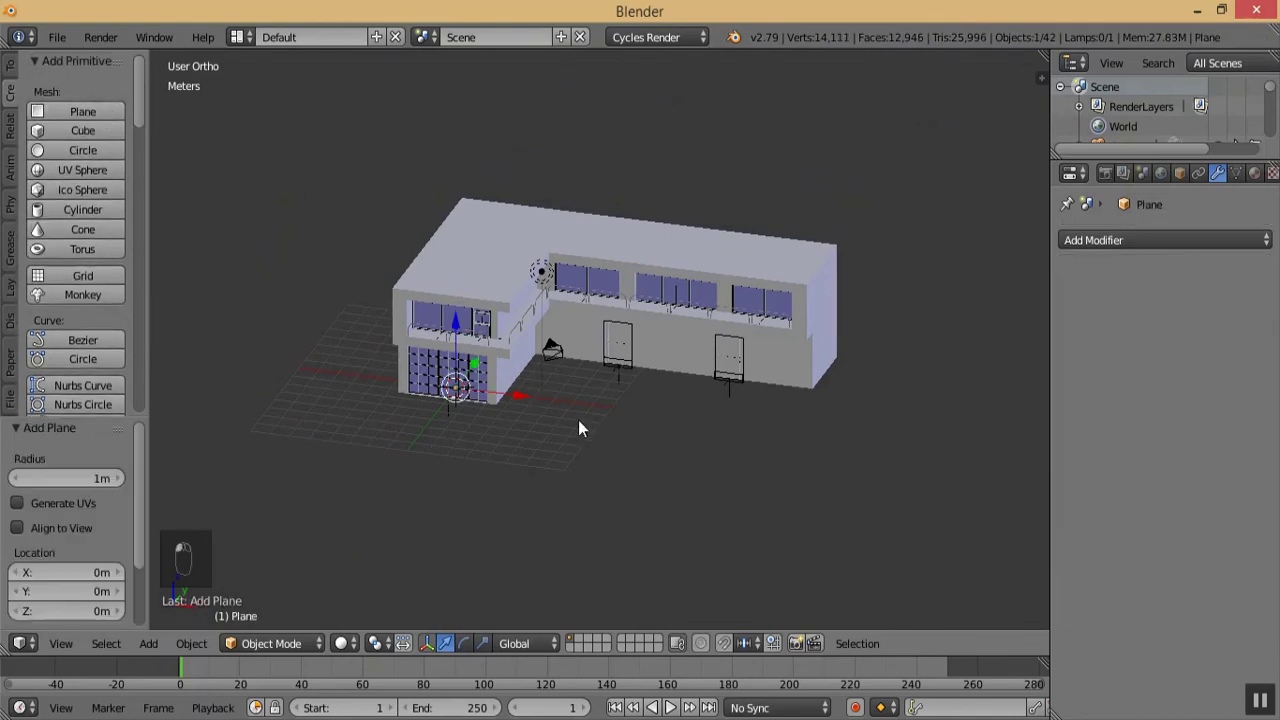
- Scale the plane about 13 times, move it about 6.22 m along X and enlarge it by about 1.11 as the ground
{"action": "key", "text": "s"}
{"action": "left_click", "coordinate": [618, 424]}
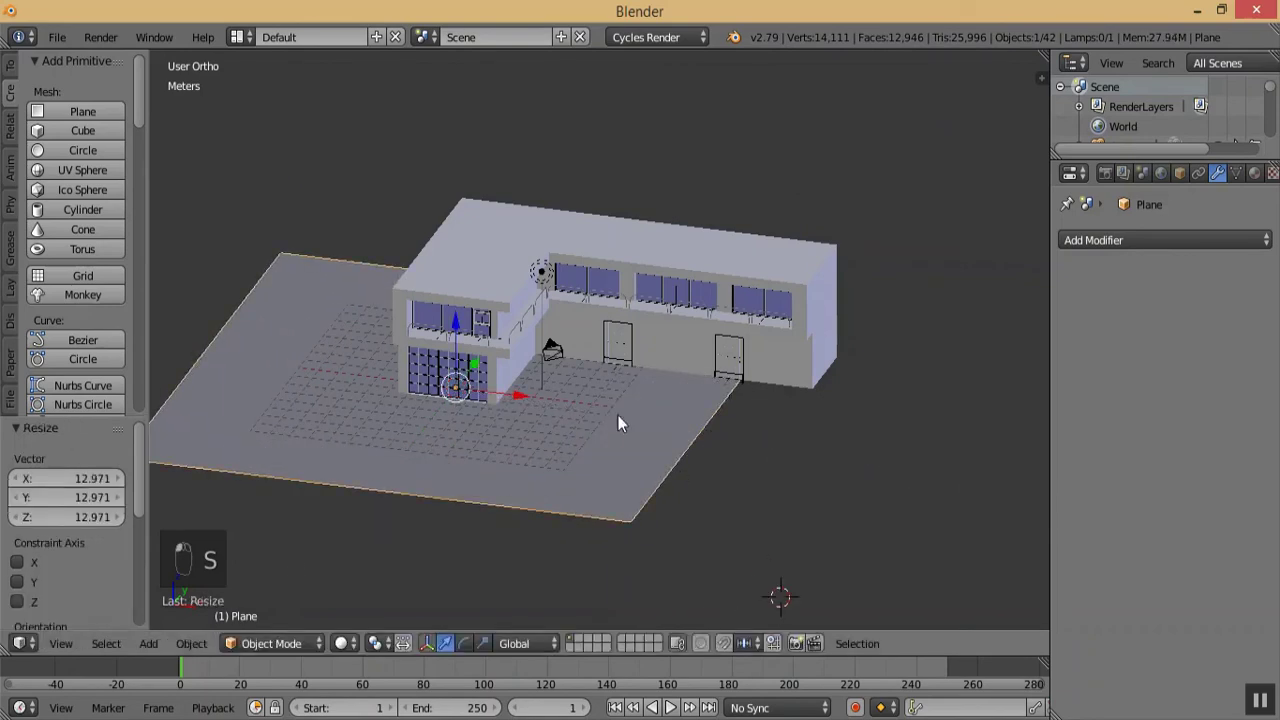
{"action": "left_click_drag", "start_coordinate": [518, 398], "coordinate": [635, 437]}
{"action": "key", "text": "s"}
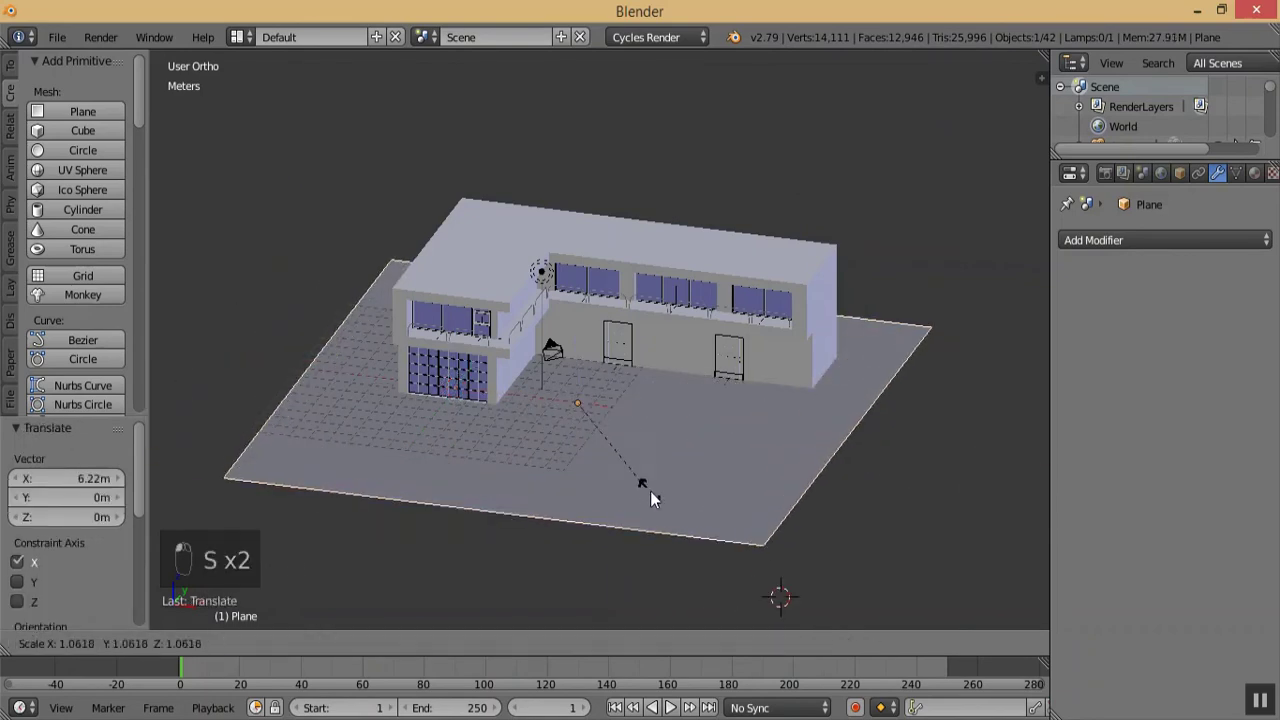
{"action": "left_click", "coordinate": [653, 492]}
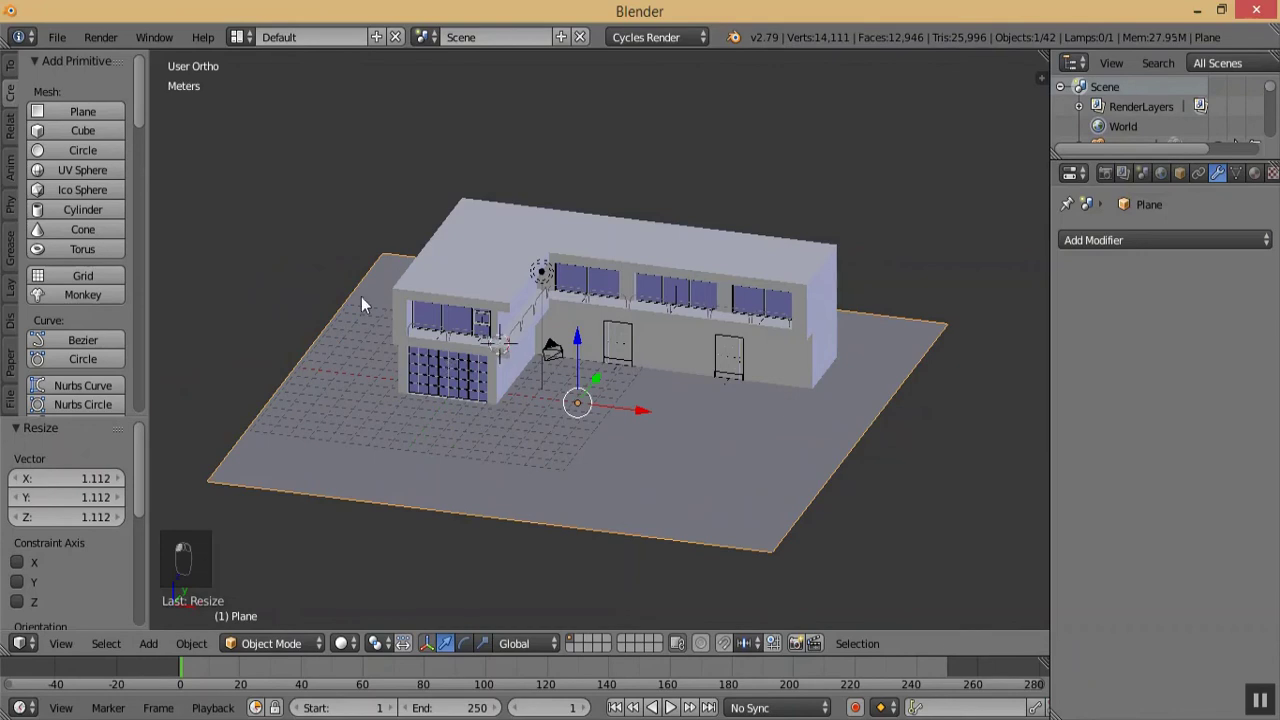
- Add a cube with a 1 m radius near the front wing's balcony corner
{"action": "left_click", "coordinate": [81, 127]}
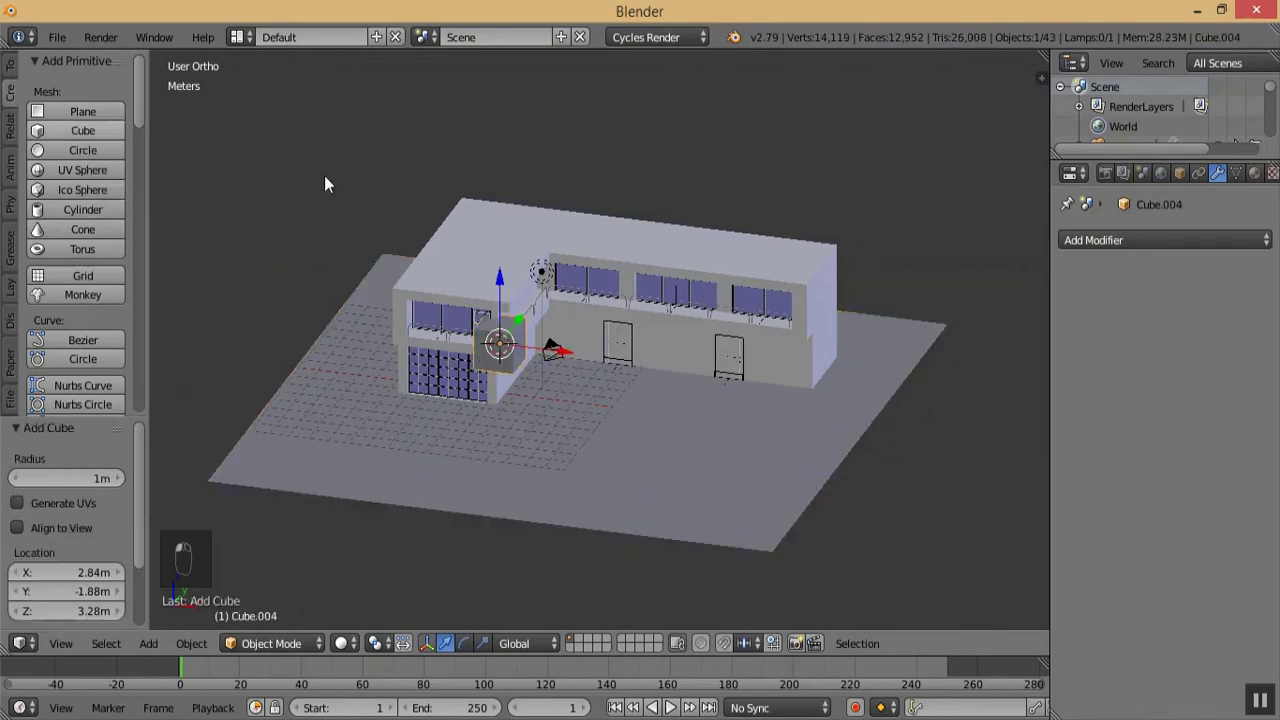
{"action": "key", "text": "KP_1"}
{"action": "key", "text": "KP_Add"}
{"action": "key", "text": "KP_Add"}
{"action": "key", "text": "KP_Add"}
{"action": "key", "text": "KP_Add"}
{"action": "key", "text": "KP_Add"}
{"action": "key", "text": "KP_Add"}
{"action": "key", "text": "KP_Add"}
{"action": "key", "text": "KP_Add"}
{"action": "key", "text": "KP_Add"}
{"action": "key", "text": "KP_Add"}
{"action": "key", "text": "KP_Add"}
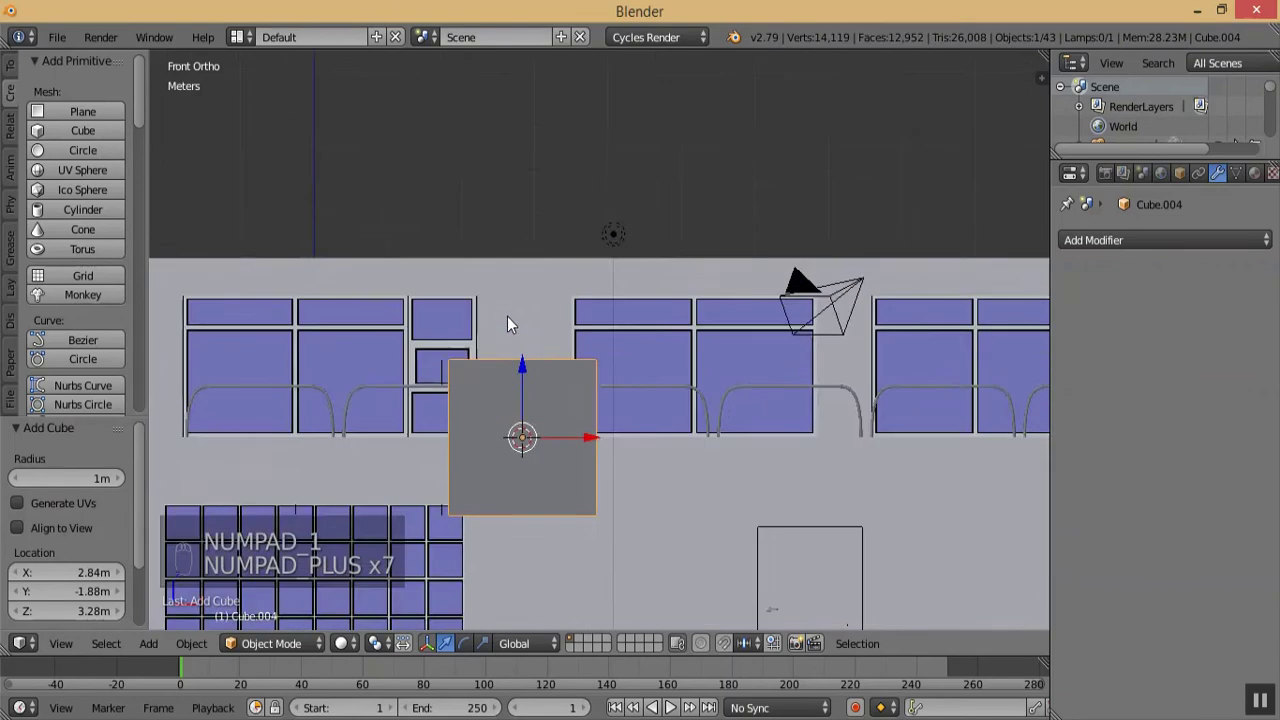
- Try stretching the new cube along the Z axis
{"action": "key", "text": "s"}
{"action": "key", "text": "z"}
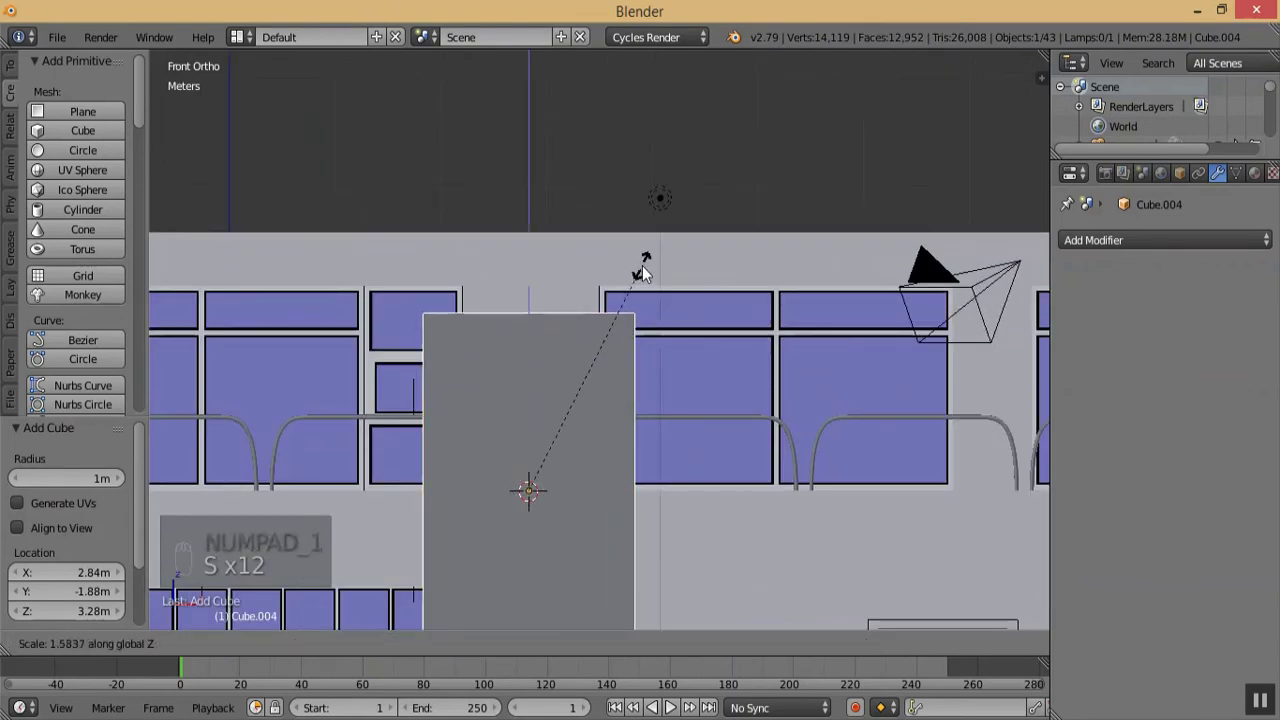
{"action": "left_click", "coordinate": [642, 266]}
{"action": "key", "text": "ctrl+z"}
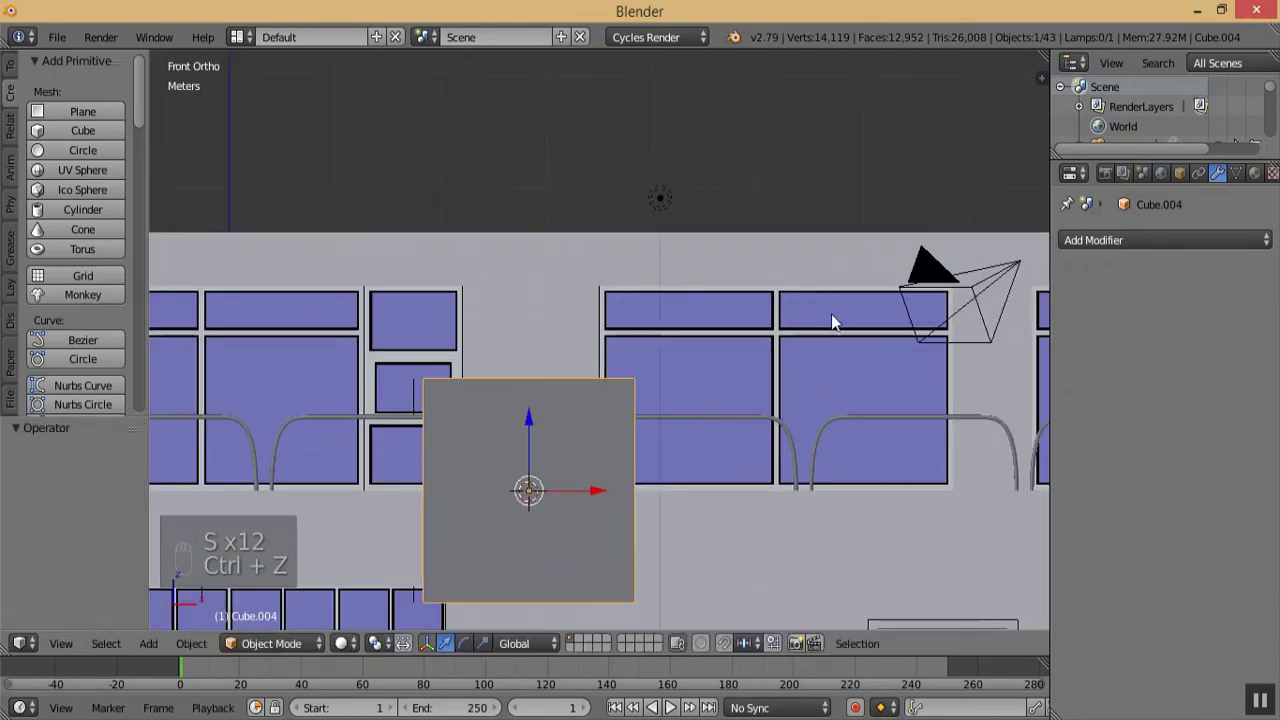
- Shrink the cube to about 0.152 of its size, switch to wireframe display and scale it down further
{"action": "key", "text": "s"}
{"action": "left_click", "coordinate": [569, 476]}
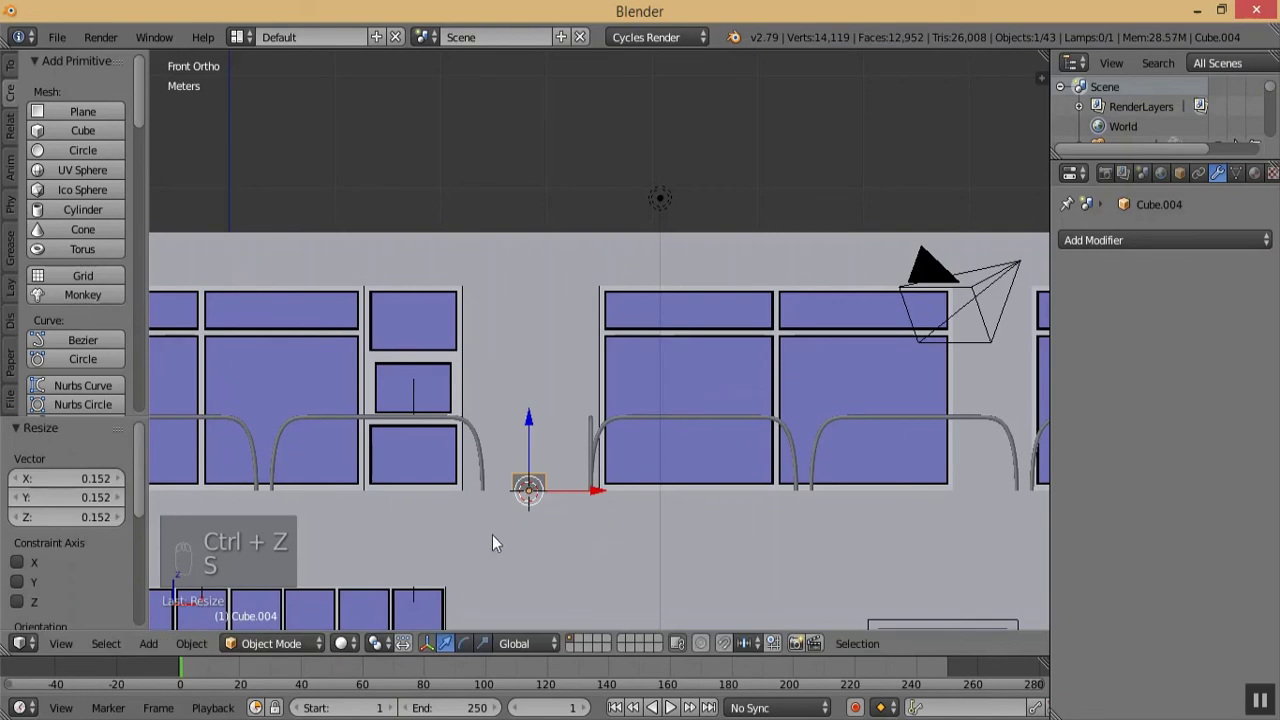
{"action": "left_click", "coordinate": [343, 643]}
{"action": "left_click", "coordinate": [371, 596]}
{"action": "key", "text": "s"}
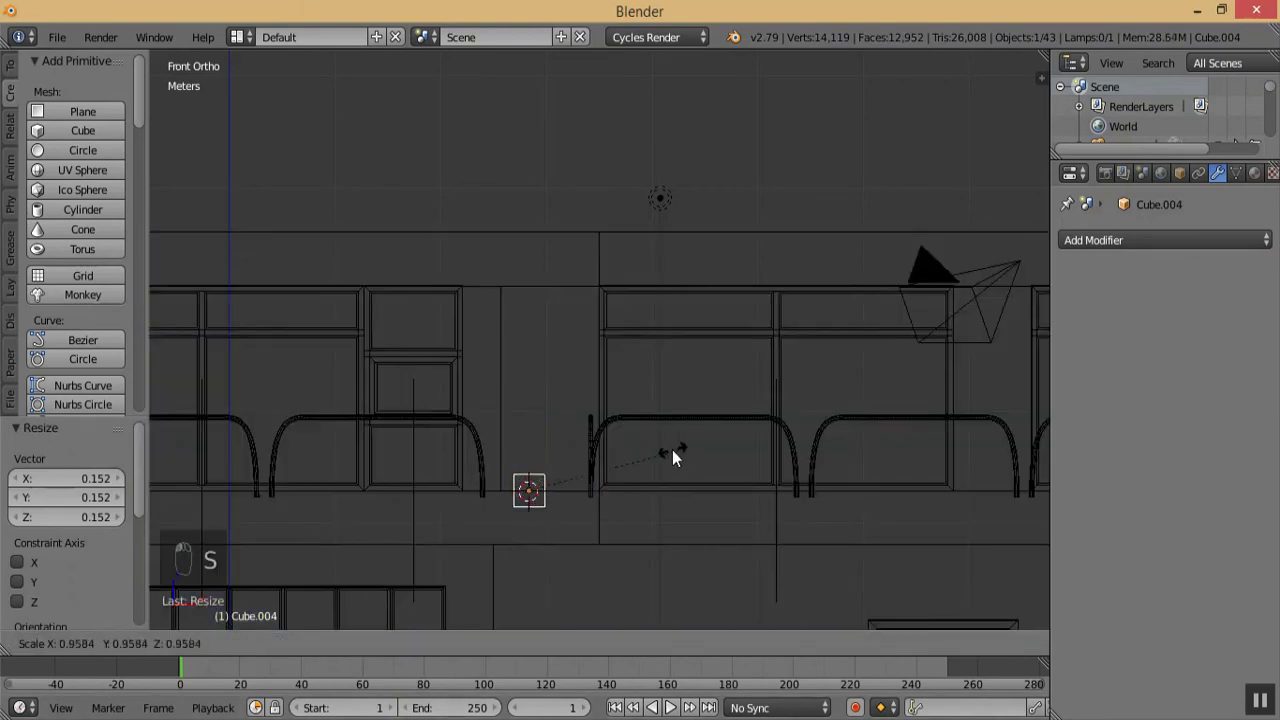
{"action": "left_click", "coordinate": [605, 472]}
- Stretch the small cube along Z into a tall, narrow post
{"action": "key", "text": "s"}
{"action": "key", "text": "z"}
{"action": "left_click", "coordinate": [770, 515]}
{"action": "key", "text": "s"}
{"action": "left_click", "coordinate": [772, 286]}
{"action": "key", "text": "s"}
{"action": "key", "text": "z"}
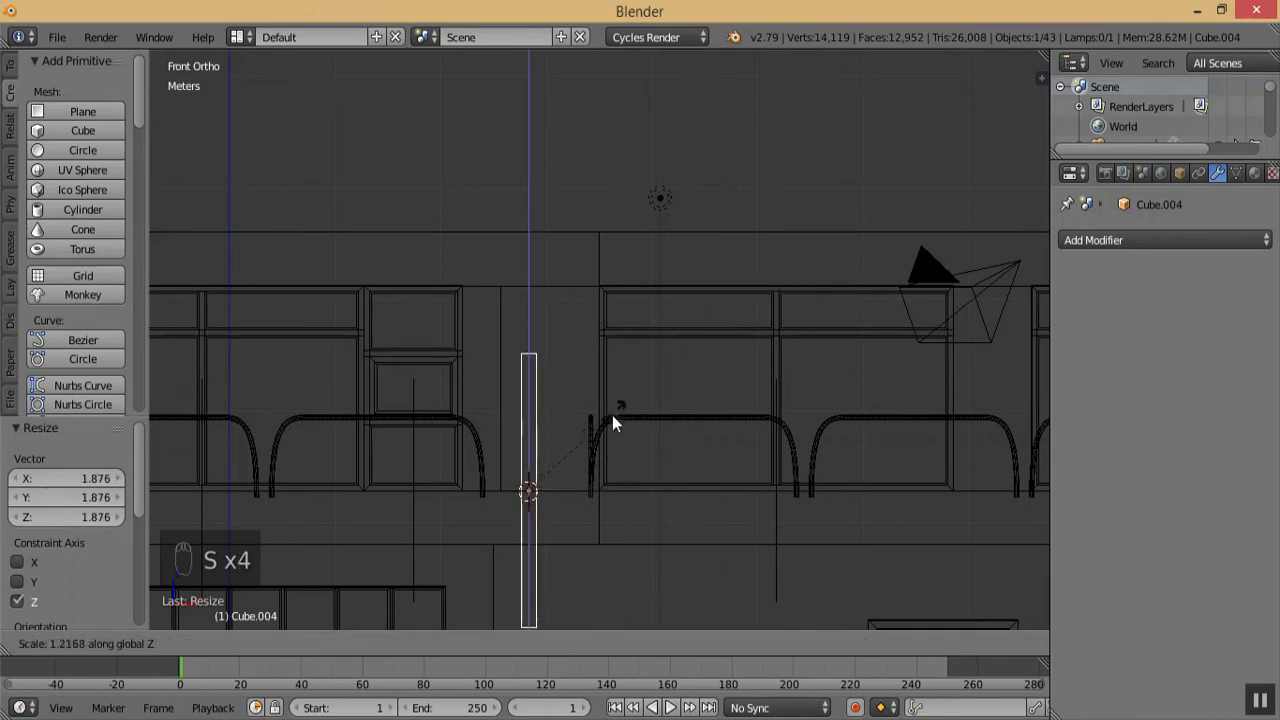
{"action": "left_click", "coordinate": [577, 432]}
- Raise the post to the balcony level and scale it to about 0.881 along Z
{"action": "left_click_drag", "start_coordinate": [531, 398], "coordinate": [533, 344]}
{"action": "left_click_drag", "start_coordinate": [531, 428], "coordinate": [541, 306]}
{"action": "key", "text": "s"}
{"action": "key", "text": "z"}
{"action": "left_click", "coordinate": [596, 295]}
- Move the post along X toward the balcony corner and lower it about 6.2 cm
{"action": "key", "text": "g"}
{"action": "key", "text": "x"}
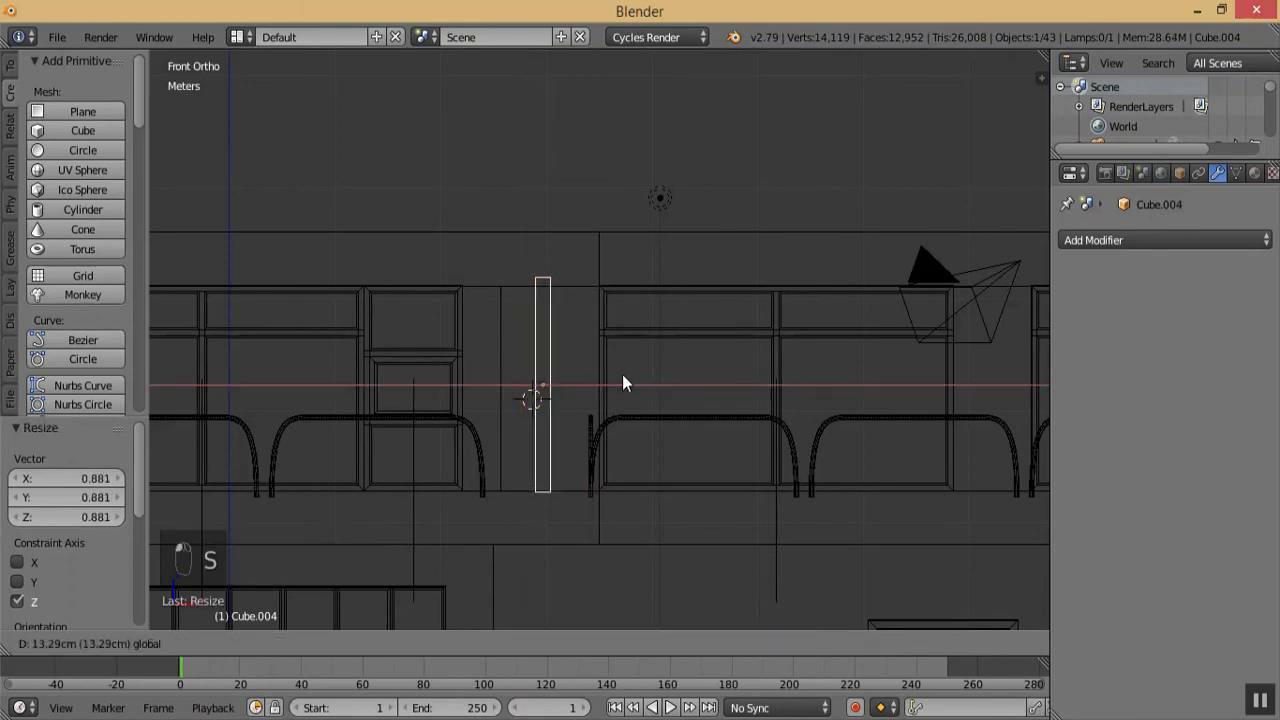
{"action": "left_click", "coordinate": [646, 371]}
{"action": "left_click_drag", "start_coordinate": [580, 328], "coordinate": [584, 334]}
- Examine the post's alignment with the balcony corner and railing up close
{"action": "middle_click_drag", "start_coordinate": [708, 374], "coordinate": [555, 457]}
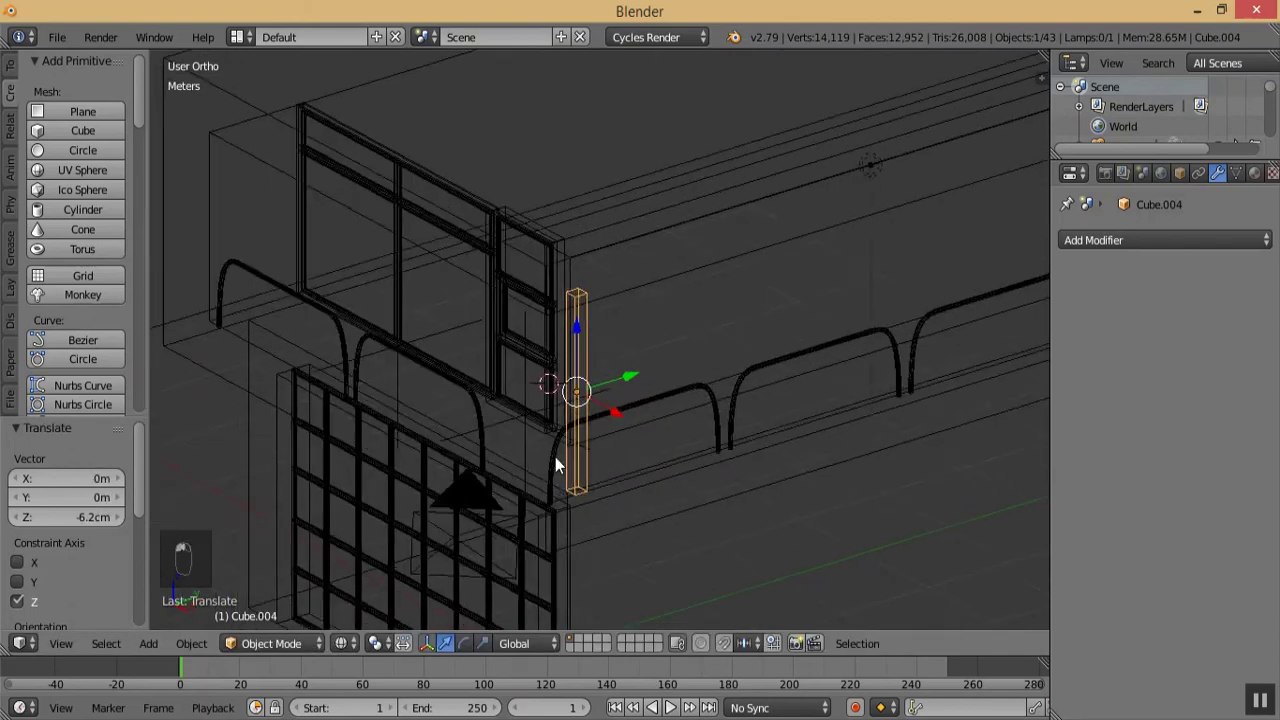
{"action": "key", "text": "KP_Add"}
{"action": "key", "text": "KP_Add"}
{"action": "key", "text": "KP_Add"}
{"action": "key", "text": "KP_Add"}
{"action": "key", "text": "KP_Add"}
{"action": "key", "text": "KP_Add"}
{"action": "key", "text": "KP_Add"}
{"action": "key", "text": "KP_Add"}
{"action": "key", "text": "KP_Add"}
{"action": "key", "text": "KP_Add"}
{"action": "key", "text": "KP_Add"}
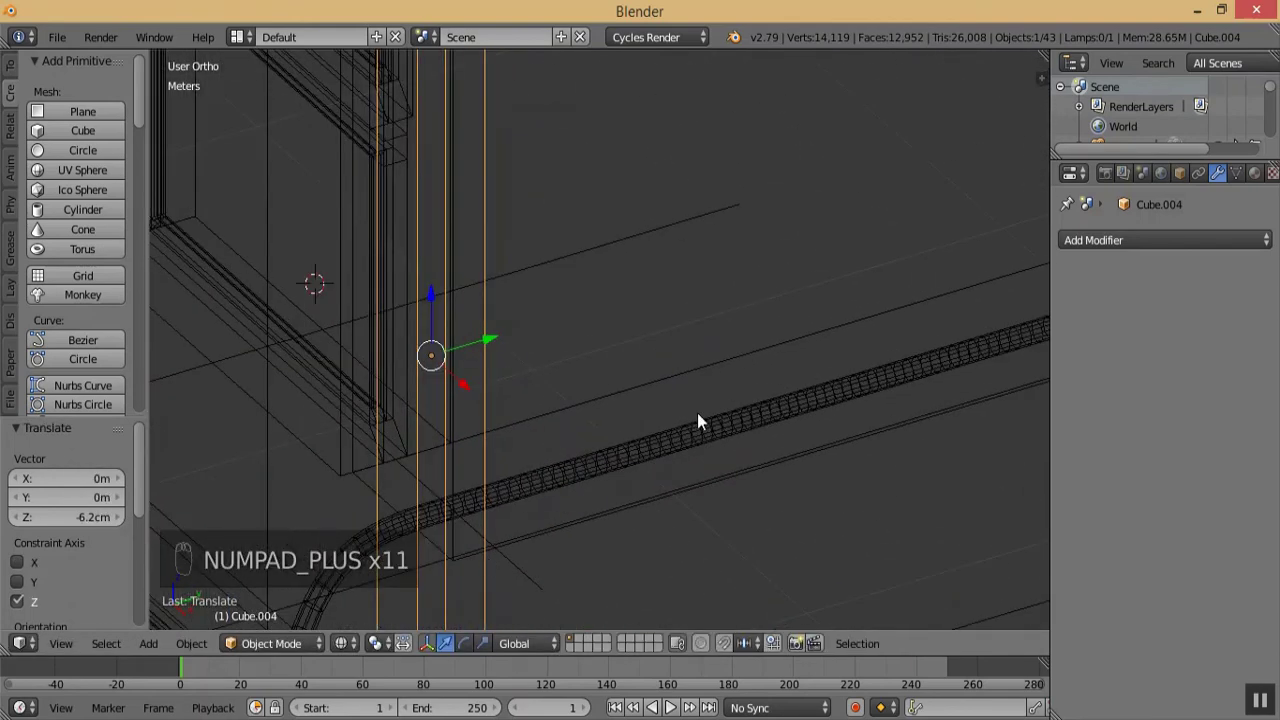
- Scale the post to about 0.377 along Y and switch the viewport to solid shading
{"action": "key", "text": "s"}
{"action": "key", "text": "y"}
{"action": "left_click", "coordinate": [532, 378]}
{"action": "left_click", "coordinate": [346, 642]}
{"action": "left_click", "coordinate": [351, 624]}
{"action": "left_click", "coordinate": [348, 642]}
{"action": "left_click", "coordinate": [364, 577]}
- Narrow the post further along Y, scaling it to about 0.86
{"action": "middle_click_drag", "start_coordinate": [579, 483], "coordinate": [519, 438]}
{"action": "key", "text": "KP_3"}
{"action": "key", "text": "KP_Subtract"}
{"action": "key", "text": "KP_Subtract"}
{"action": "key", "text": "KP_Subtract"}
{"action": "key", "text": "KP_Add"}
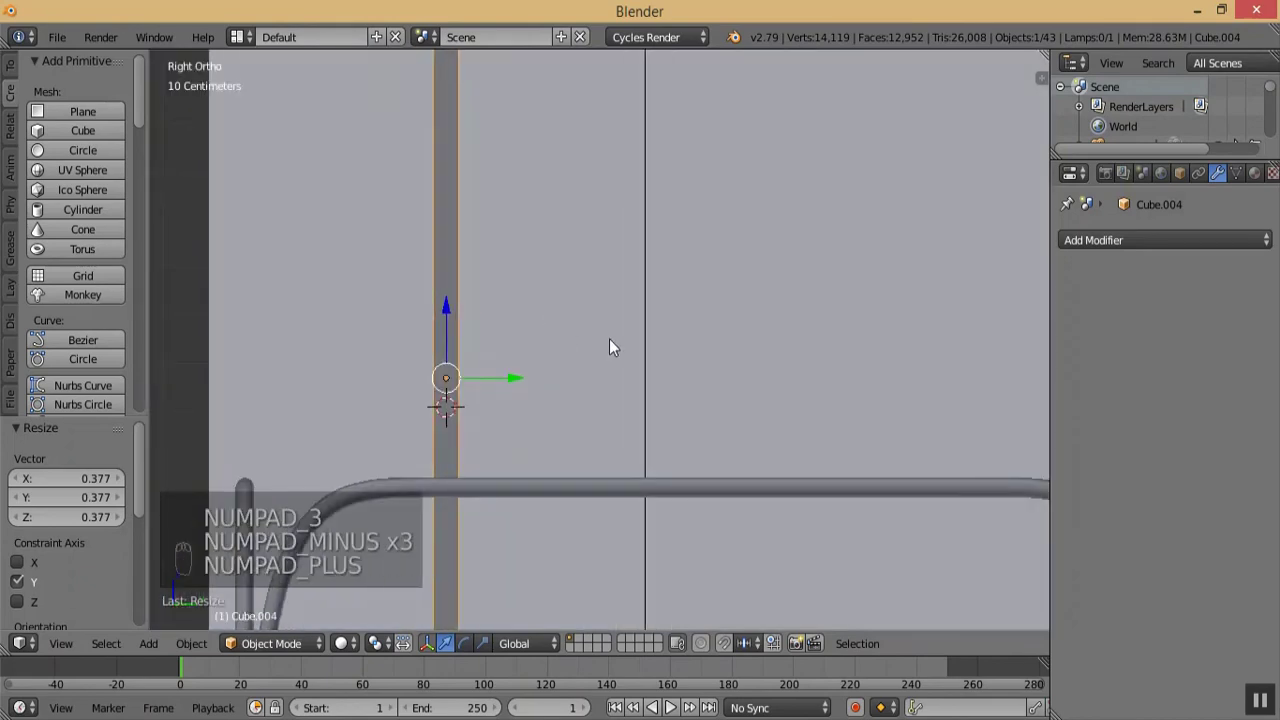
{"action": "key", "text": "s"}
{"action": "key", "text": "s"}
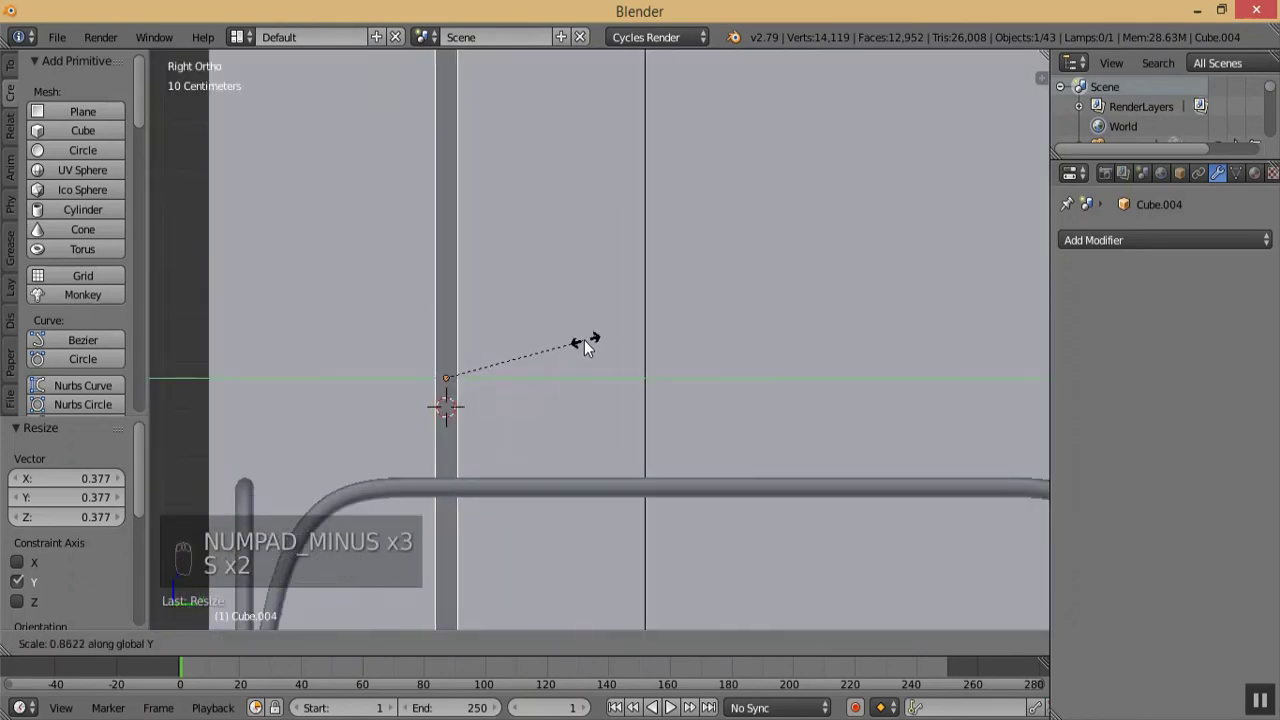
{"action": "left_click", "coordinate": [584, 340]}
- Move the post along Y toward the balcony edge, finishing with a shift of about -7.26 cm
{"action": "left_click_drag", "start_coordinate": [533, 385], "coordinate": [358, 420]}
{"action": "key", "text": "KP_Subtract"}
{"action": "key", "text": "KP_Subtract"}
{"action": "key", "text": "KP_Subtract"}
{"action": "key", "text": "KP_Subtract"}
{"action": "key", "text": "KP_Subtract"}
{"action": "key", "text": "KP_Subtract"}
{"action": "left_click_drag", "start_coordinate": [452, 393], "coordinate": [436, 395]}
- Scale the post to about 0.729 along X and move it about 5.13 cm along X toward the corner railing
{"action": "key", "text": "KP_1"}
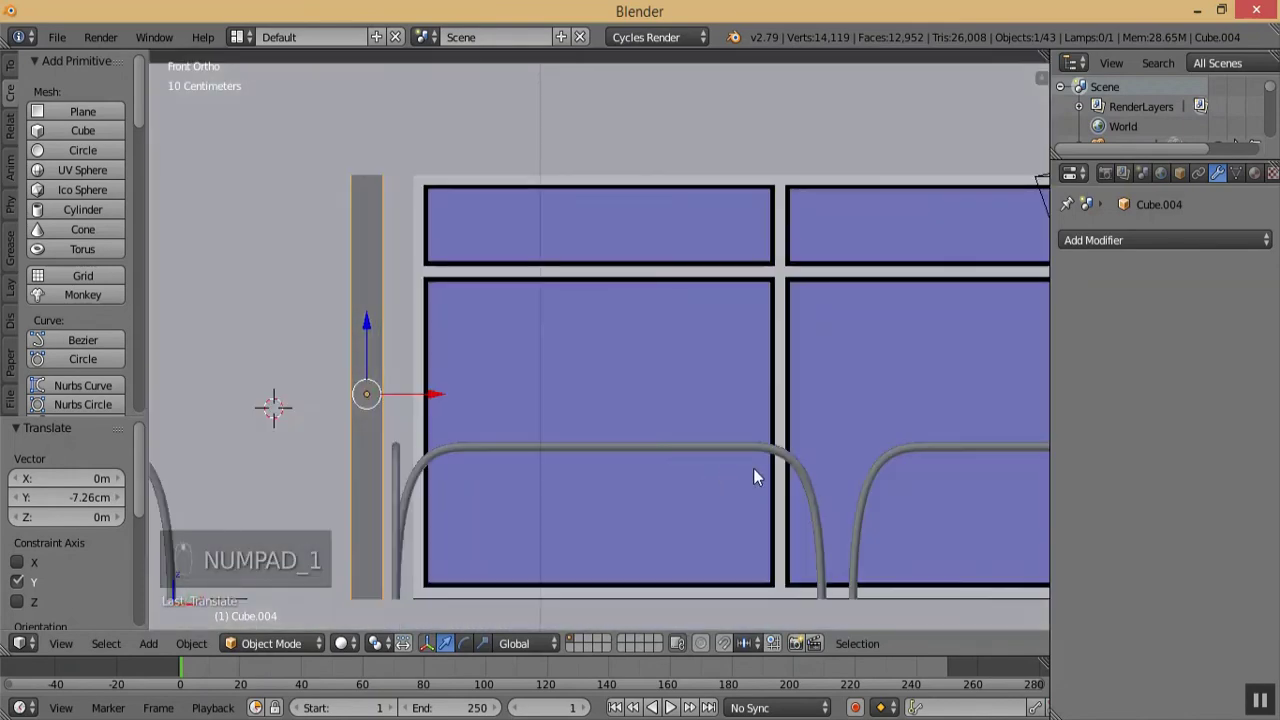
{"action": "key", "text": "KP_Subtract"}
{"action": "key", "text": "KP_Subtract"}
{"action": "key", "text": "KP_Subtract"}
{"action": "key", "text": "KP_Subtract"}
{"action": "key", "text": "KP_Add"}
{"action": "key", "text": "KP_Add"}
{"action": "key", "text": "KP_Add"}
{"action": "key", "text": "KP_Add"}
{"action": "key", "text": "KP_Add"}
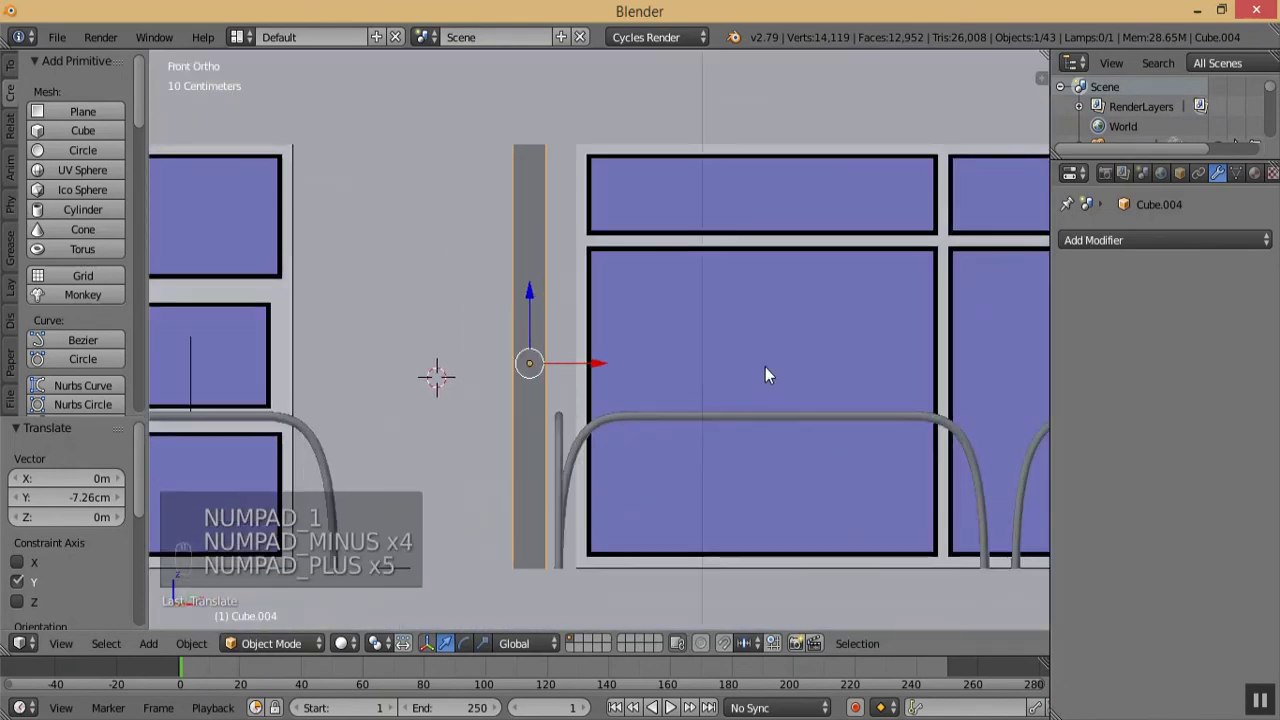
{"action": "key", "text": "s"}
{"action": "key", "text": "x"}
{"action": "left_click", "coordinate": [702, 369]}
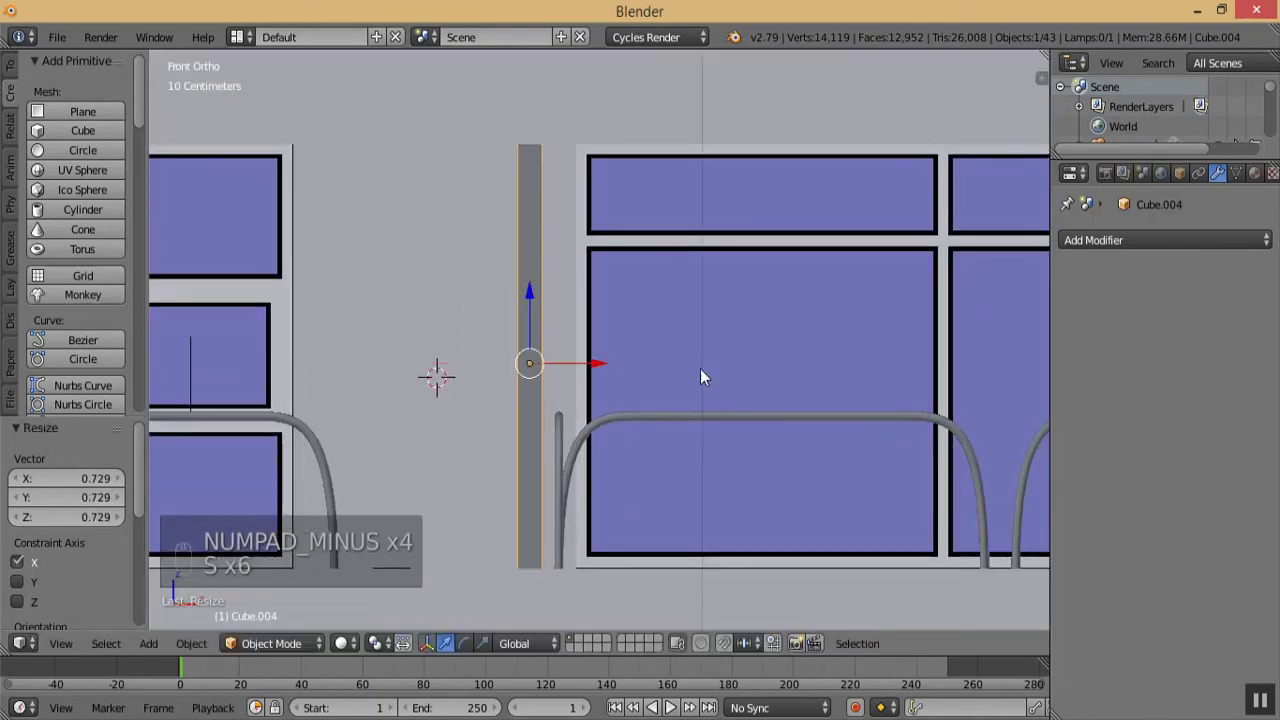
{"action": "key", "text": "g"}
{"action": "key", "text": "x"}
{"action": "left_click", "coordinate": [609, 361]}
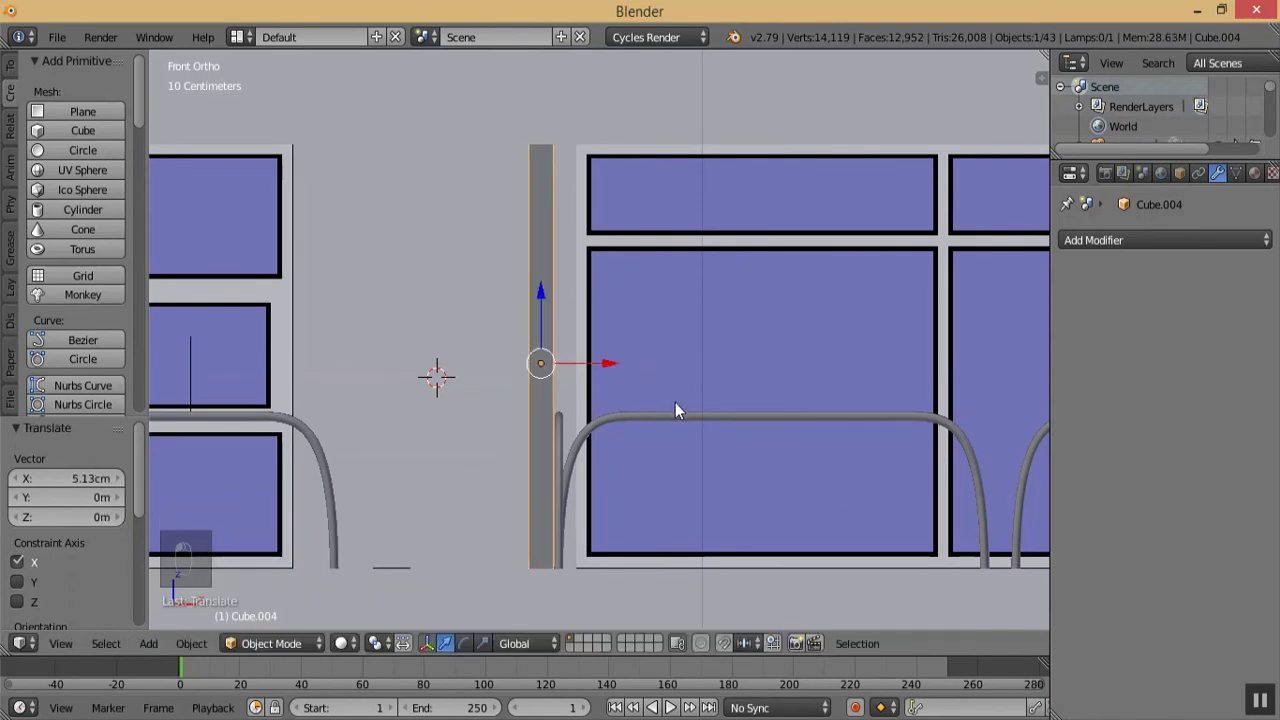
- Make a linked duplicate of the post, offset about -86.3 cm along X
{"action": "key", "text": "alt+d"}
{"action": "key", "text": "x"}
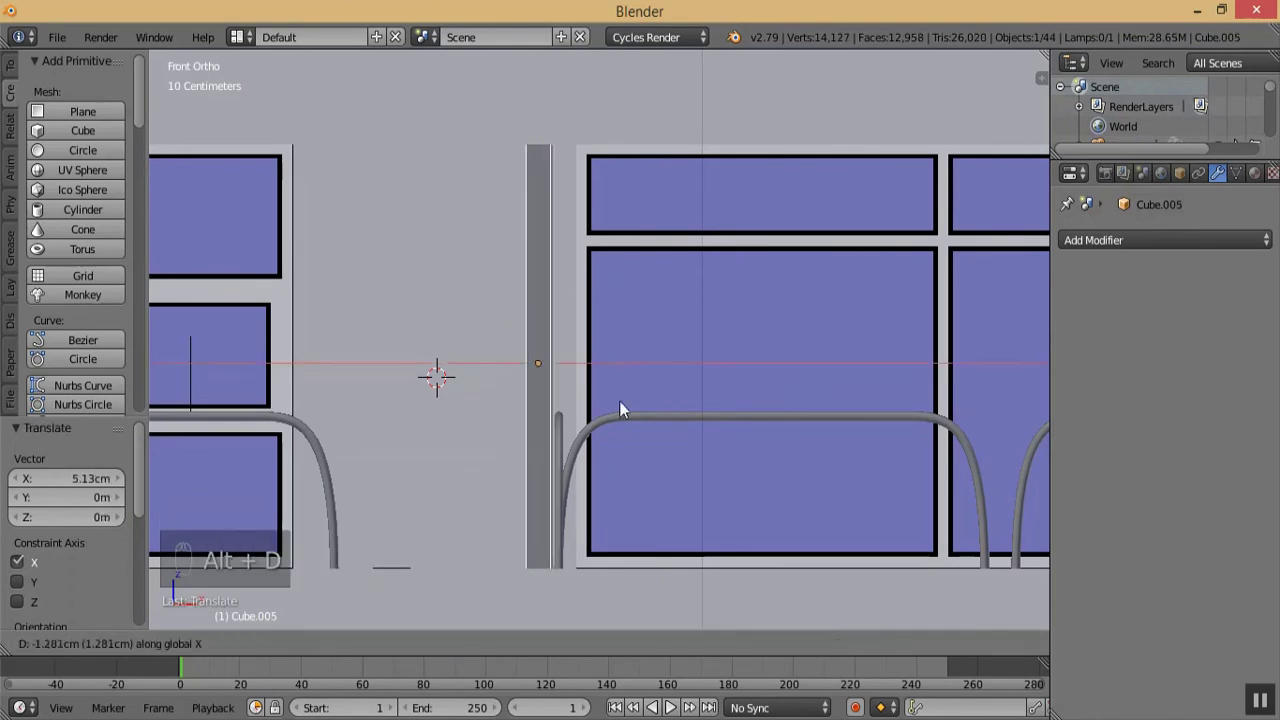
{"action": "left_click", "coordinate": [485, 427]}
- Select both posts and snap the 3D cursor to the midpoint between them
{"action": "right_click", "coordinate": [539, 359], "text": "shift"}
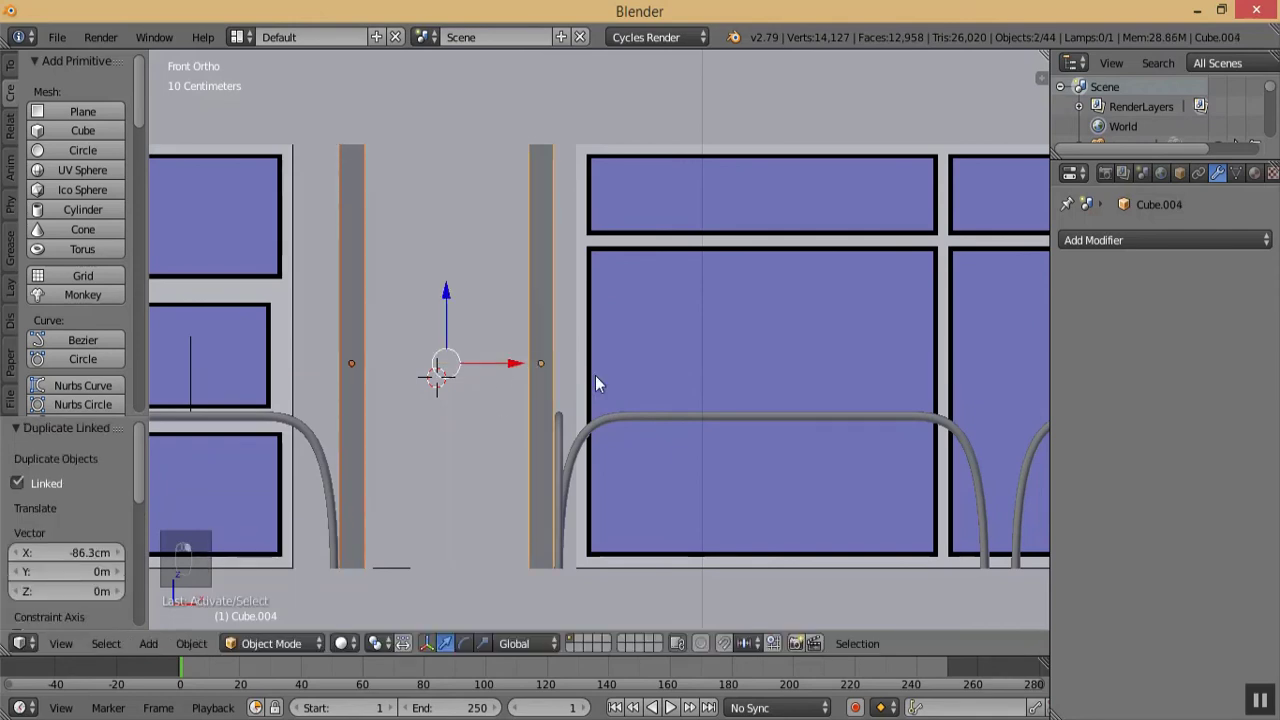
{"action": "key", "text": "shift+s"}
{"action": "left_click", "coordinate": [540, 447]}
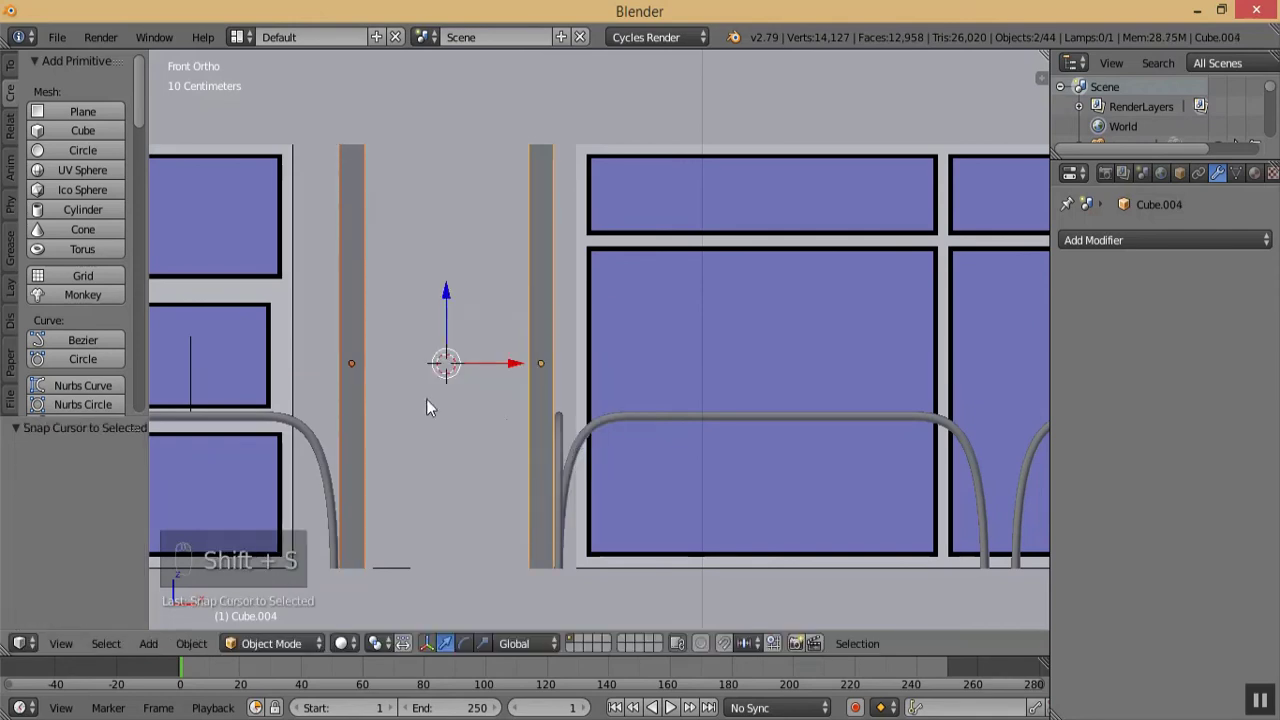
- Add a plane at the 3D cursor and scale it to about 0.426 along X to span the two posts
{"action": "left_click", "coordinate": [83, 113]}
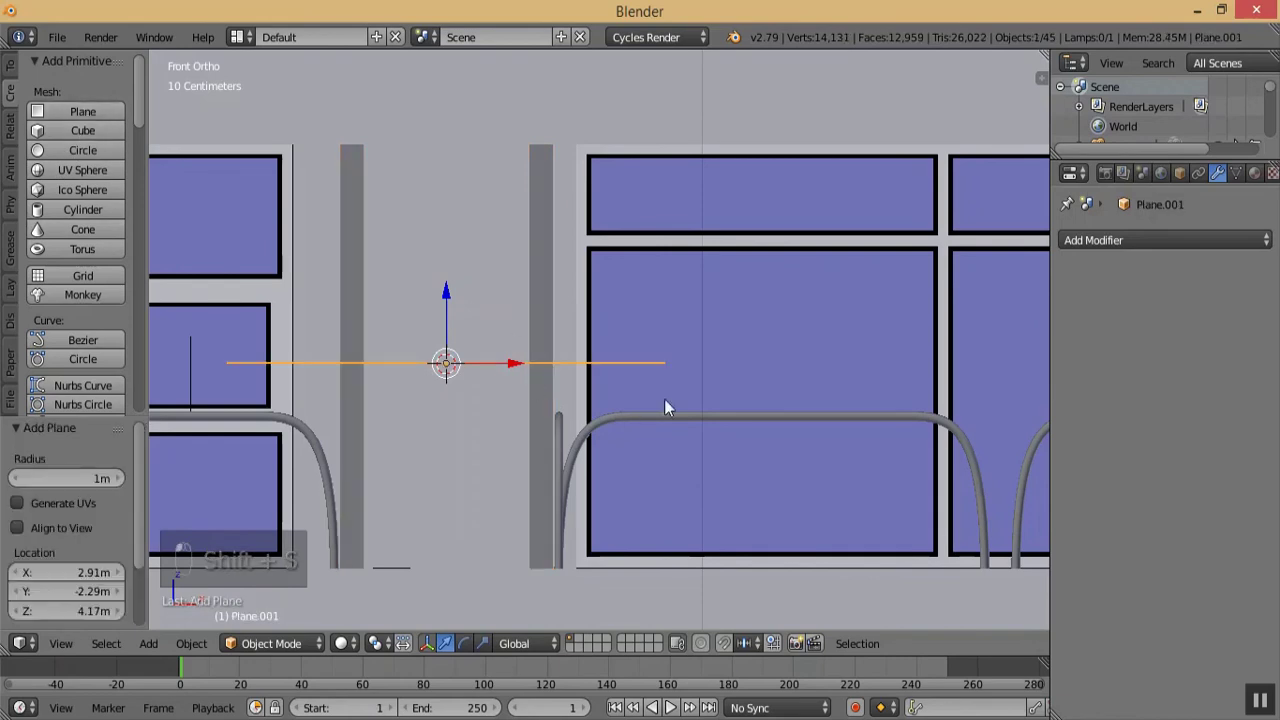
{"action": "key", "text": "s"}
{"action": "key", "text": "x"}
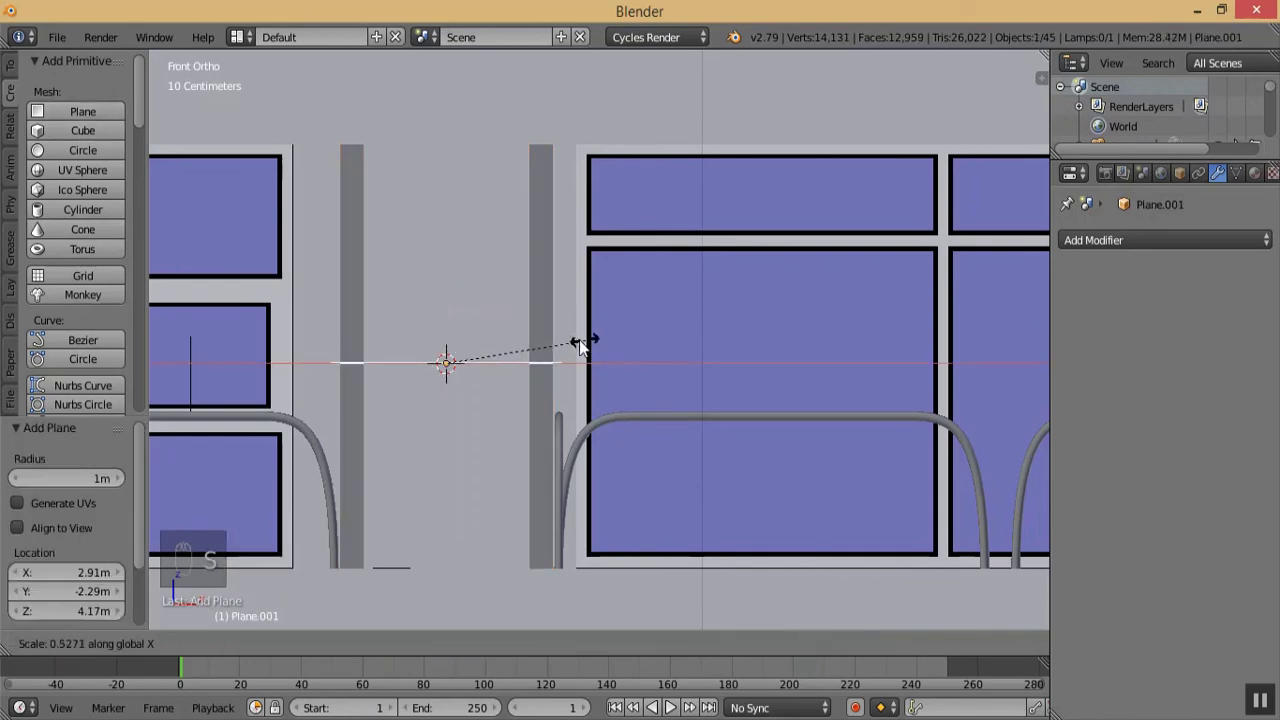
{"action": "left_click", "coordinate": [561, 346]}
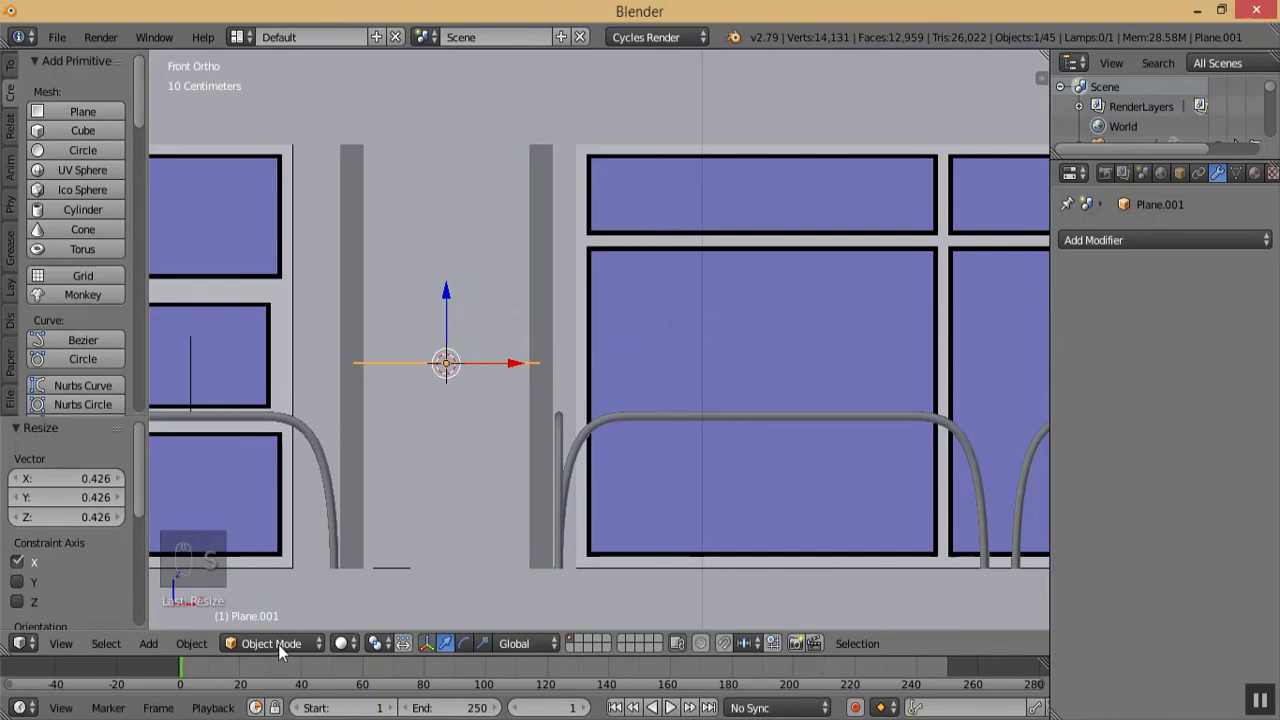
- Scale the plane between the posts to about 0.061 along Y, making a narrow strip
{"action": "middle_click_drag", "start_coordinate": [493, 438], "coordinate": [663, 421]}
{"action": "key", "text": "s"}
{"action": "key", "text": "y"}
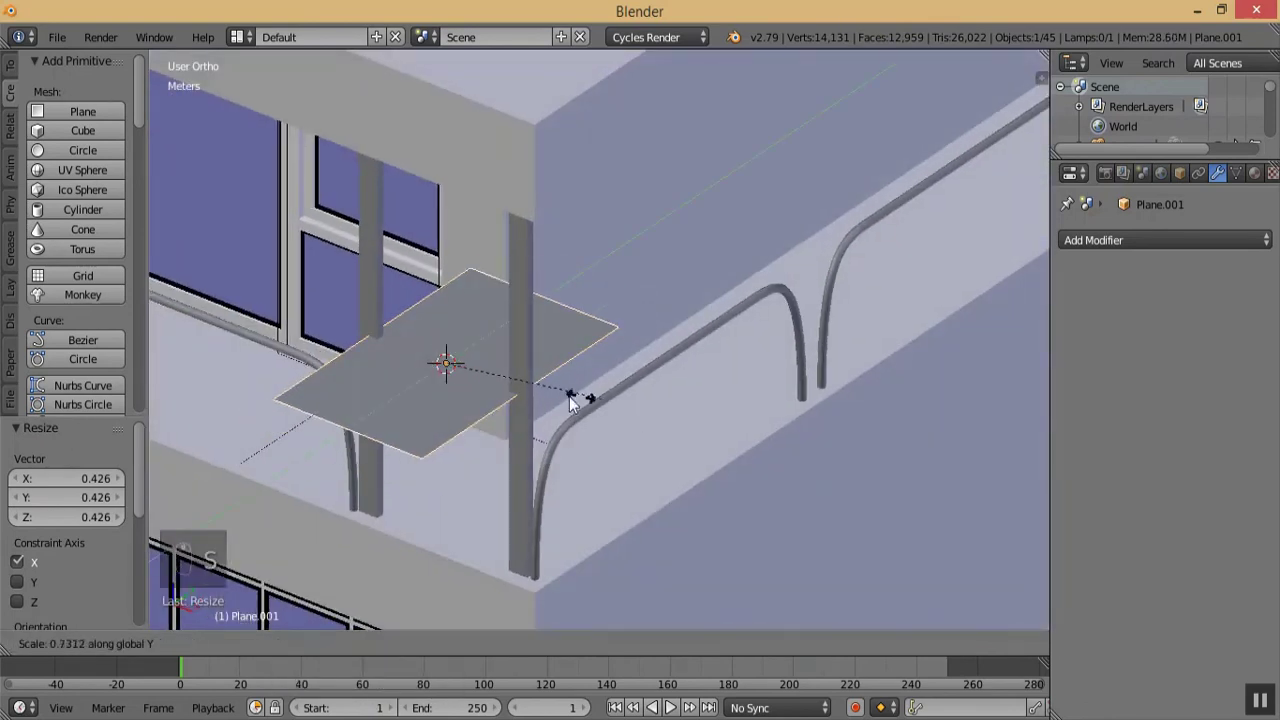
{"action": "left_click", "coordinate": [456, 375]}
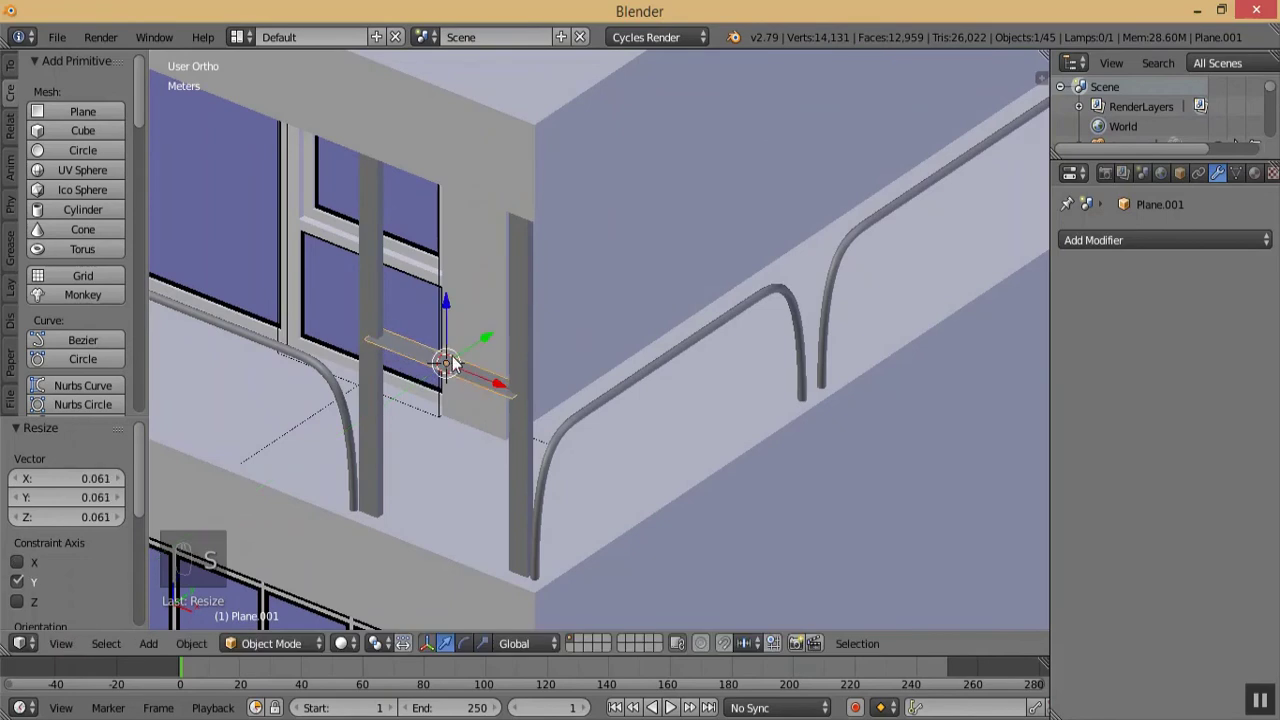
- Narrow the strip into a thin slat by scaling it to about 0.269 along Y
{"action": "key", "text": "KP_Add"}
{"action": "key", "text": "KP_Add"}
{"action": "key", "text": "KP_Add"}
{"action": "key", "text": "KP_Add"}
{"action": "key", "text": "KP_Add"}
{"action": "key", "text": "KP_Add"}
{"action": "key", "text": "KP_Add"}
{"action": "key", "text": "KP_Add"}
{"action": "key", "text": "KP_Add"}
{"action": "key", "text": "KP_Add"}
{"action": "key", "text": "KP_Add"}
{"action": "key", "text": "s"}
{"action": "key", "text": "y"}
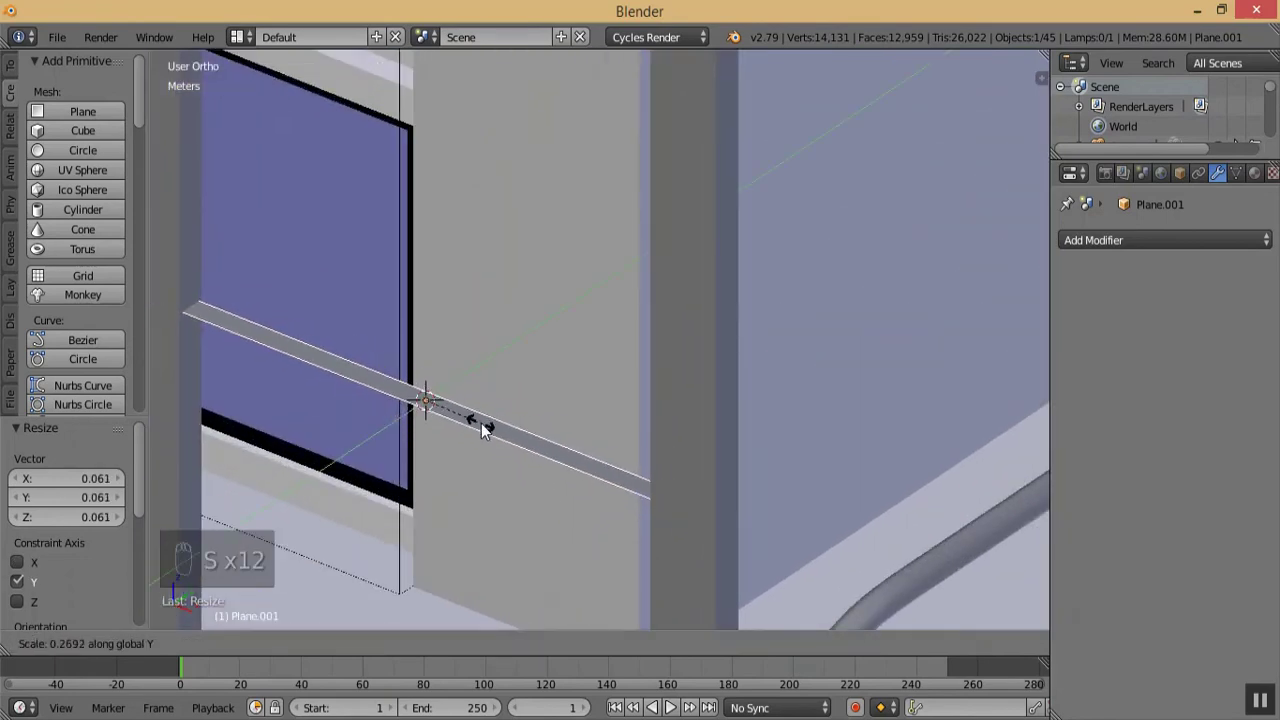
{"action": "left_click", "coordinate": [483, 428]}
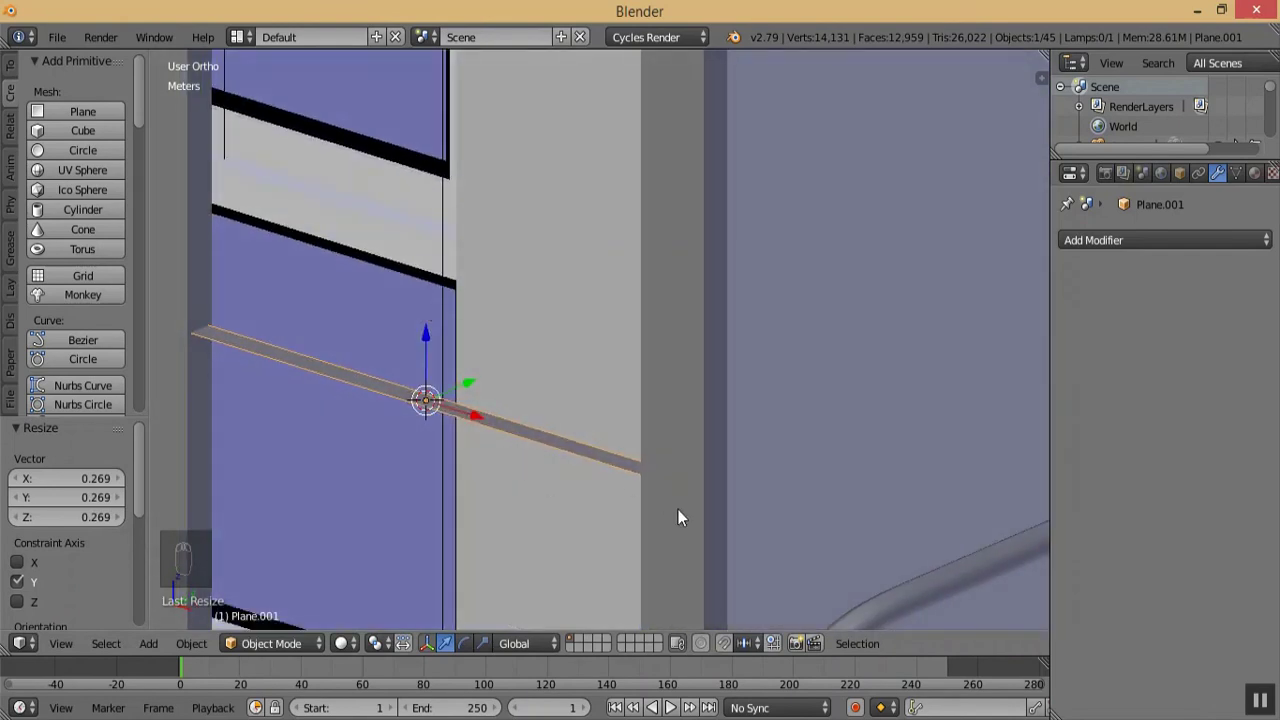
- Tilt the slat about the X axis by about 37.8°, followed by another 17.1°
{"action": "key", "text": "r"}
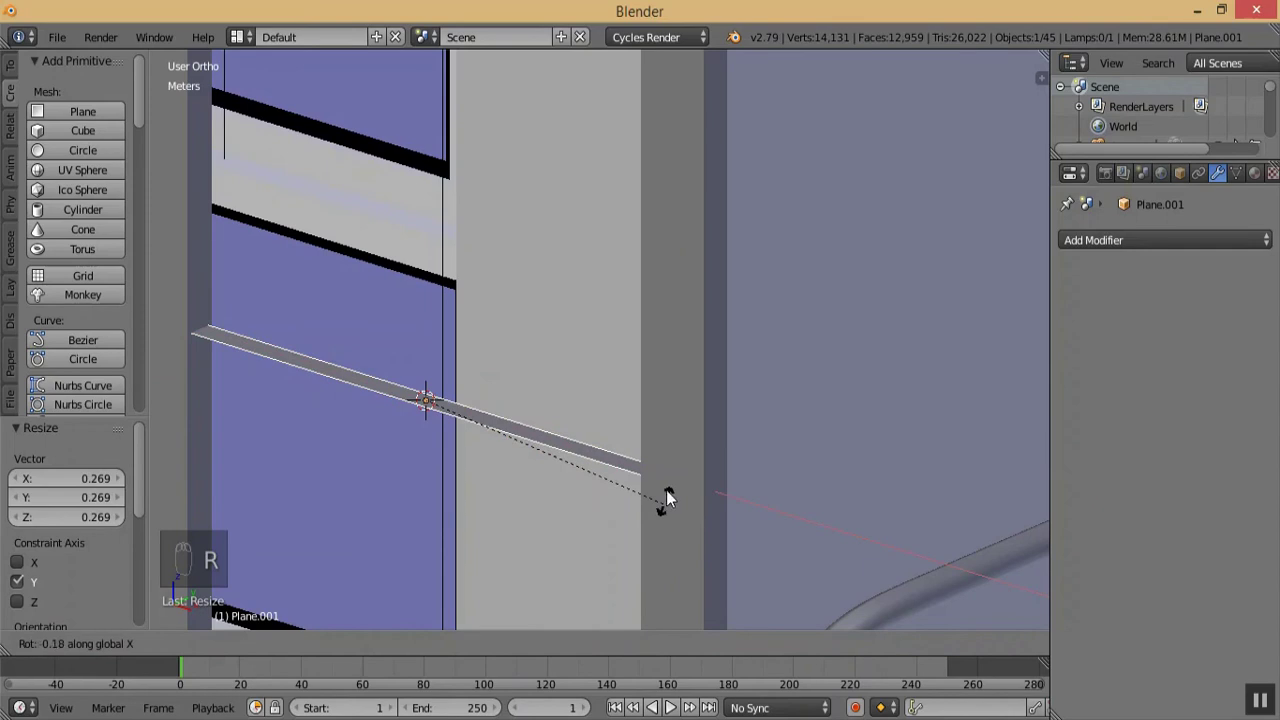
{"action": "left_click", "coordinate": [509, 375]}
{"action": "middle_click_drag", "start_coordinate": [529, 388], "coordinate": [447, 334]}
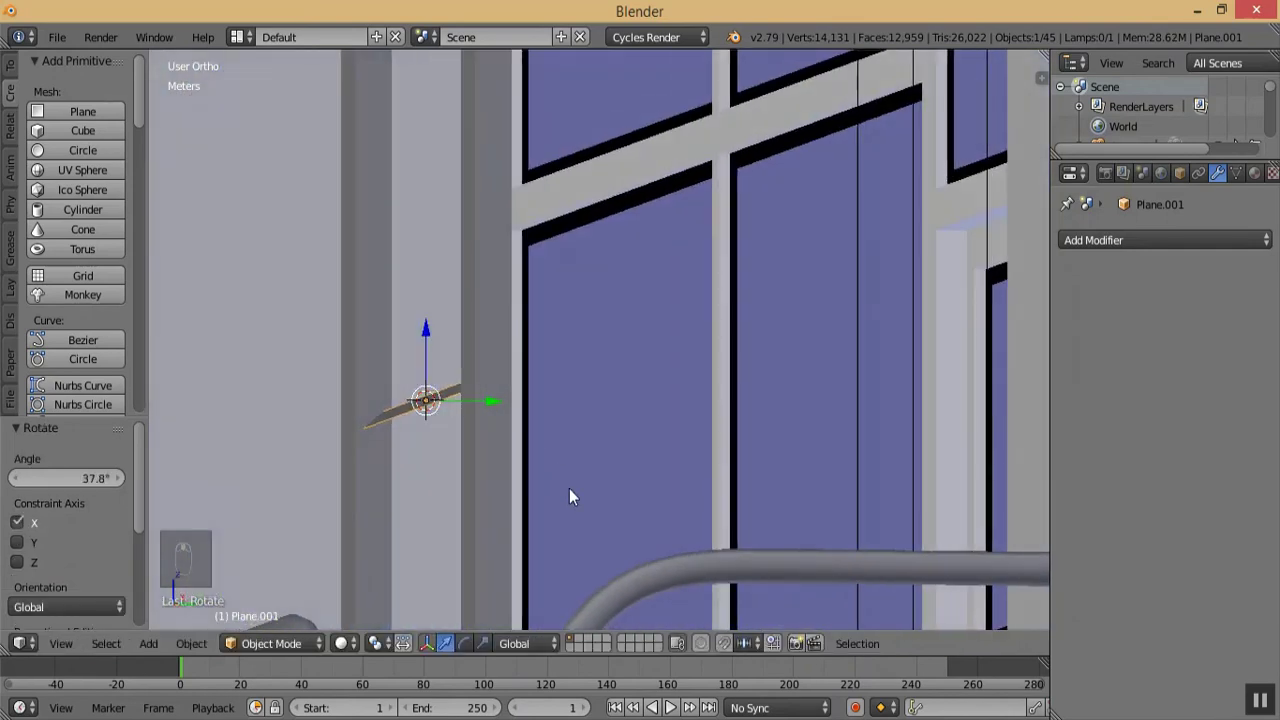
{"action": "key", "text": "r"}
{"action": "key", "text": "x"}
{"action": "left_click", "coordinate": [556, 412]}
{"action": "middle_click_drag", "start_coordinate": [556, 412], "coordinate": [624, 492]}
- Add a Solidify modifier to the slat and apply the object's scale and rotation
{"action": "left_click", "coordinate": [1092, 245]}
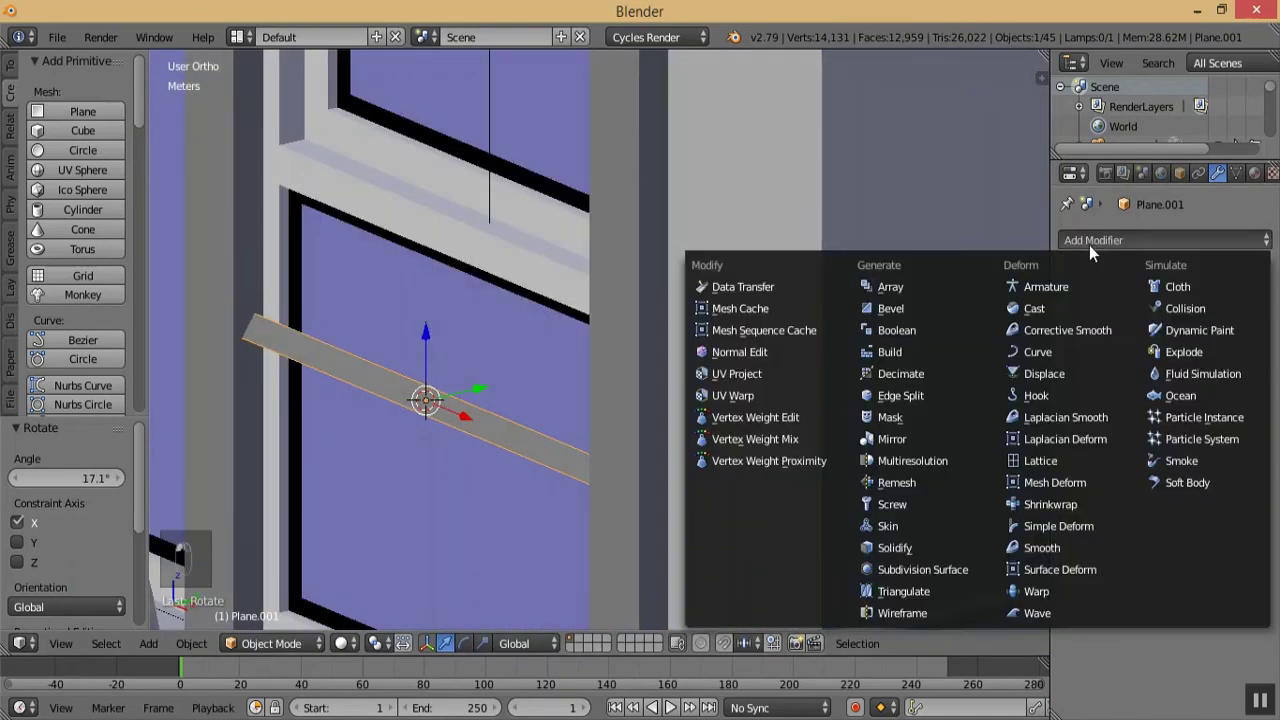
{"action": "left_click", "coordinate": [912, 547]}
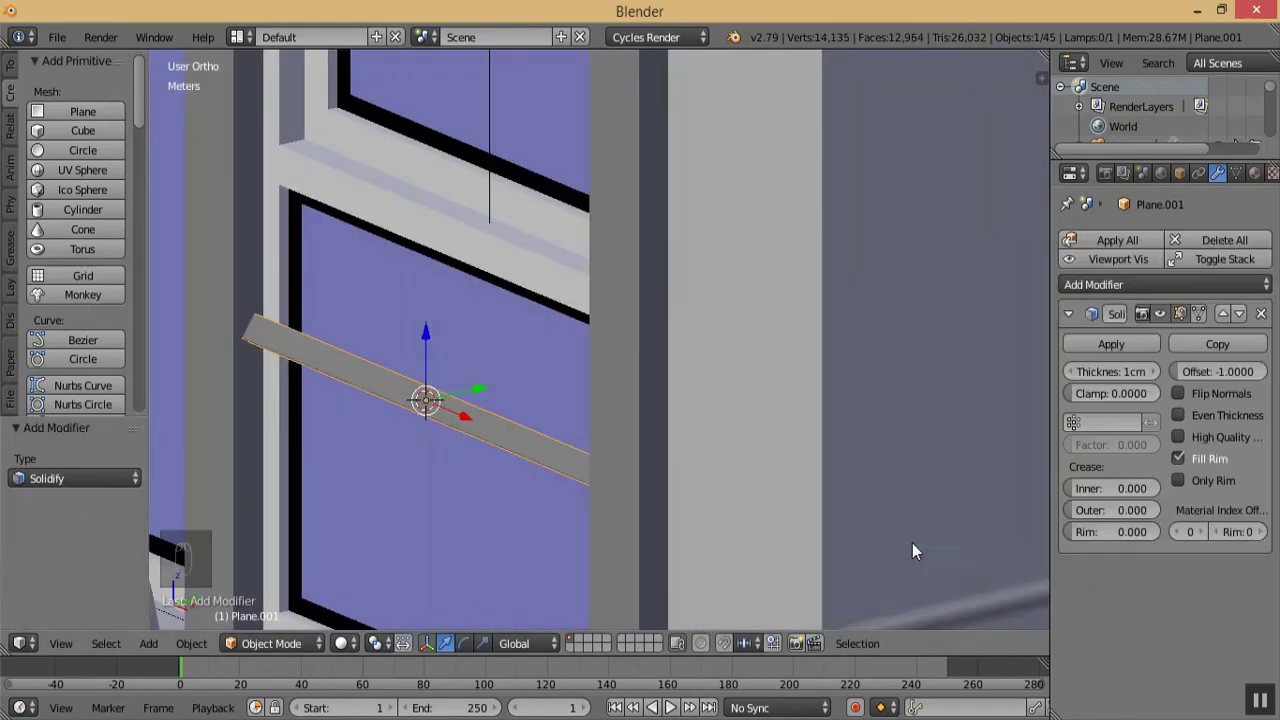
{"action": "middle_click_drag", "start_coordinate": [412, 443], "coordinate": [537, 439]}
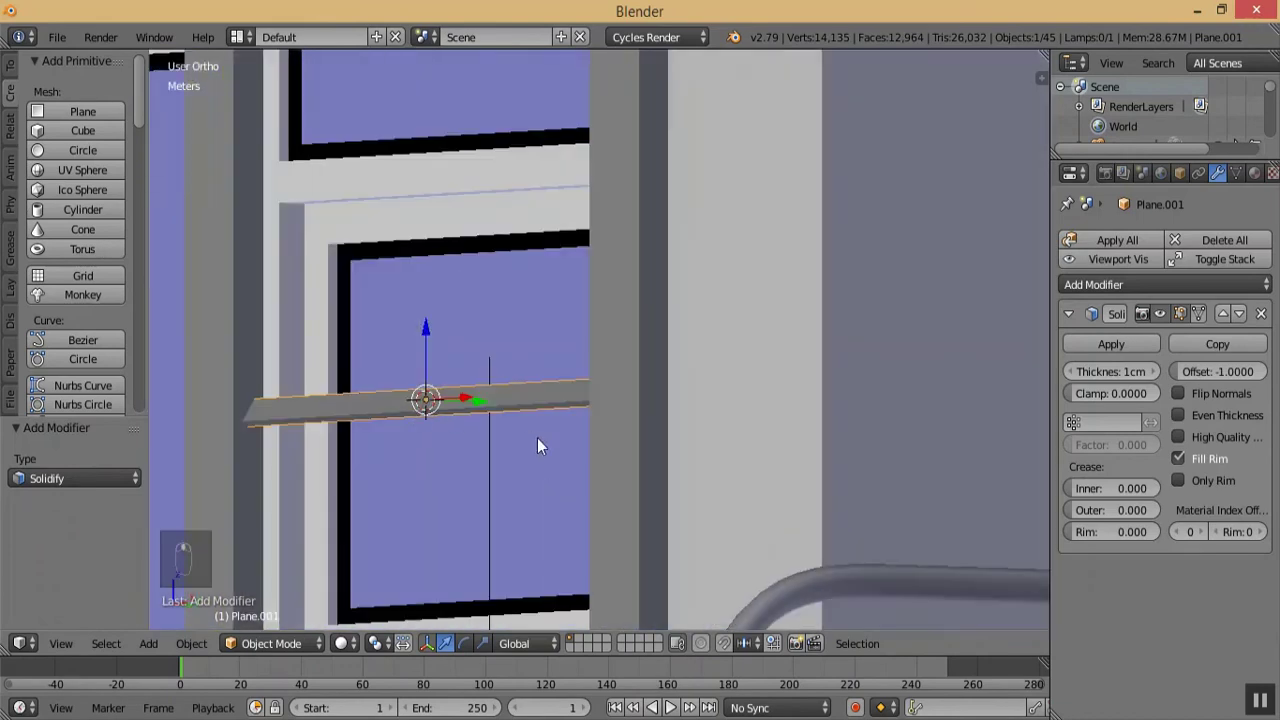
{"action": "key", "text": "ctrl+a"}
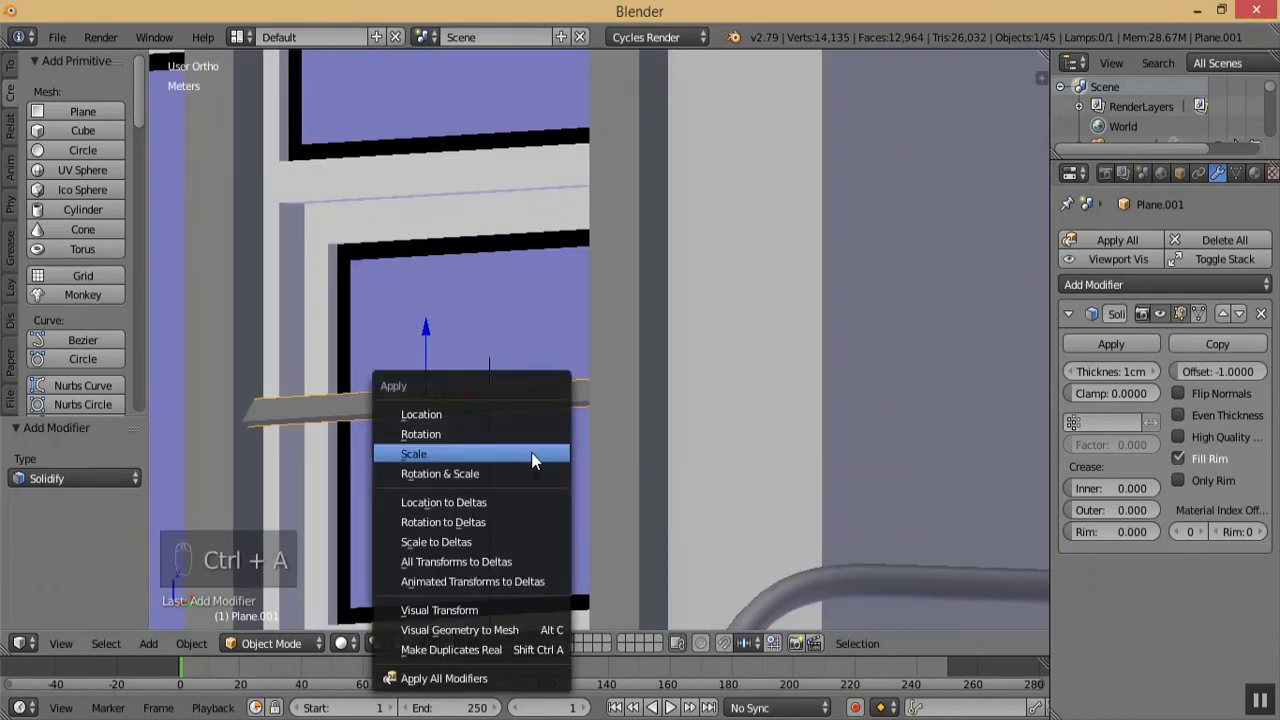
{"action": "left_click", "coordinate": [531, 452]}
{"action": "key", "text": "ctrl+a"}
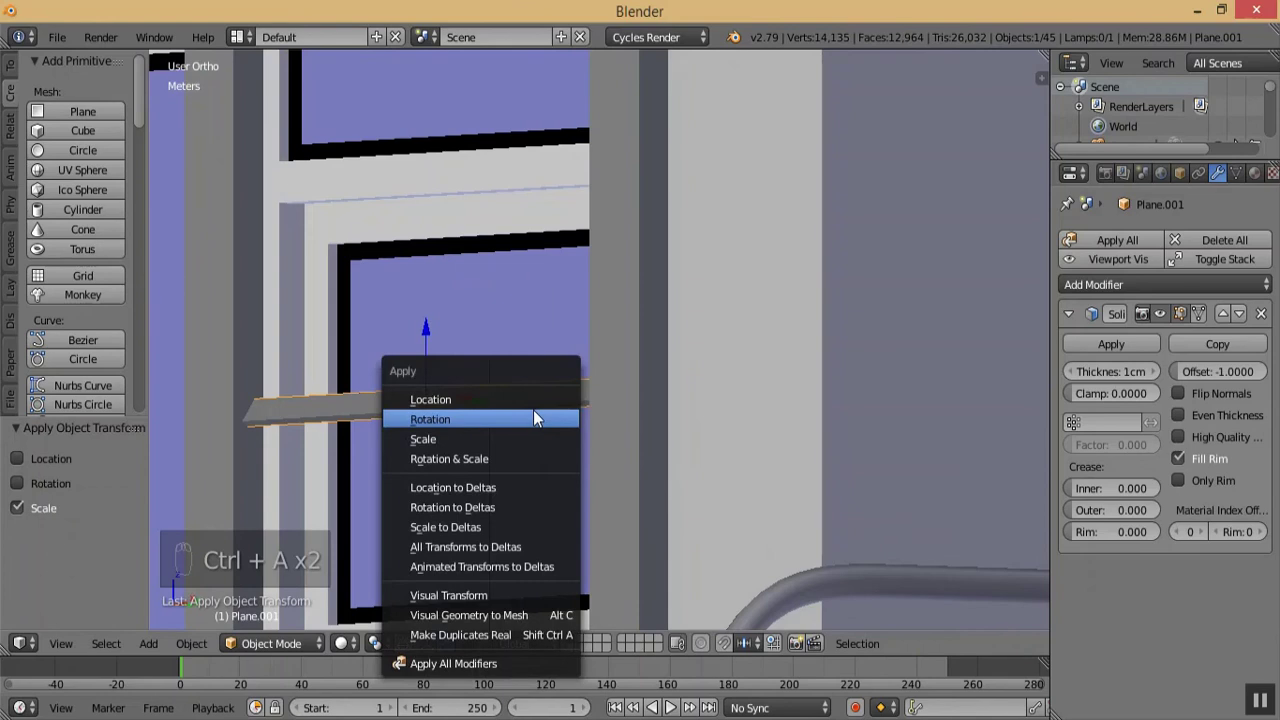
{"action": "left_click", "coordinate": [534, 417]}
- Set the slat's Solidify thickness to 5 mm
{"action": "middle_click_drag", "start_coordinate": [527, 408], "coordinate": [444, 438]}
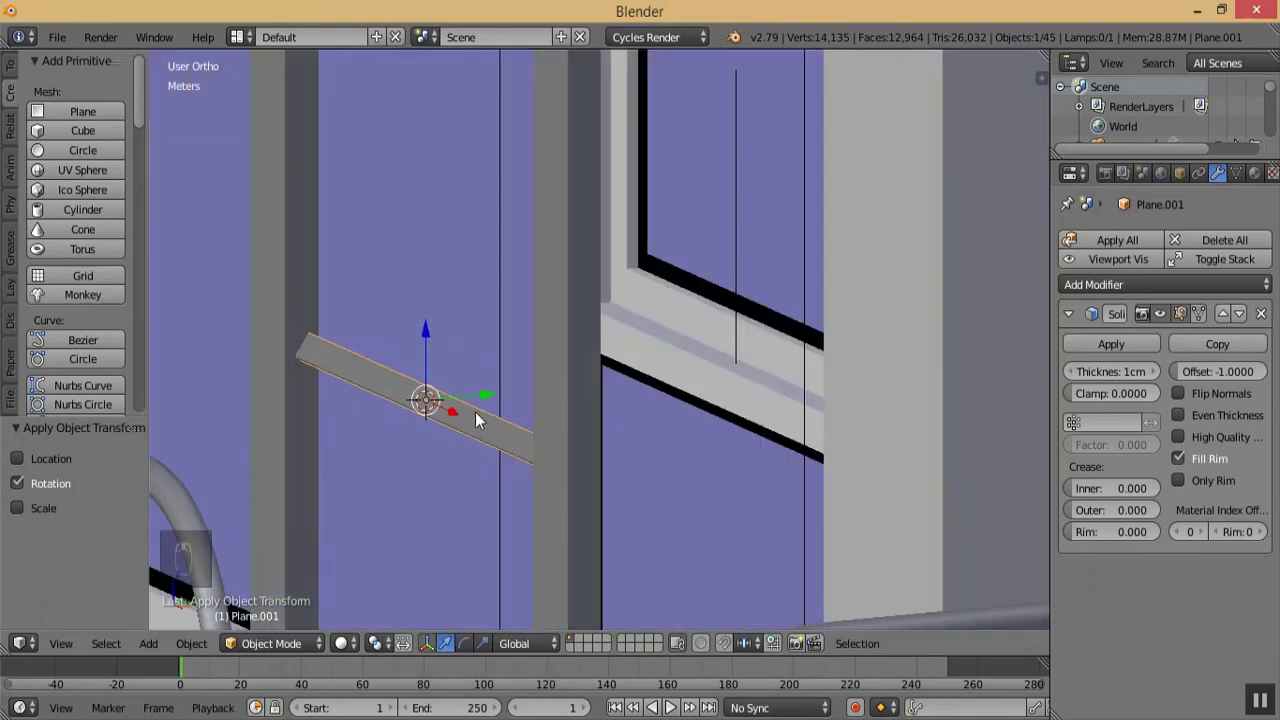
{"action": "middle_click_drag", "start_coordinate": [459, 418], "coordinate": [544, 508]}
{"action": "left_click", "coordinate": [538, 643]}
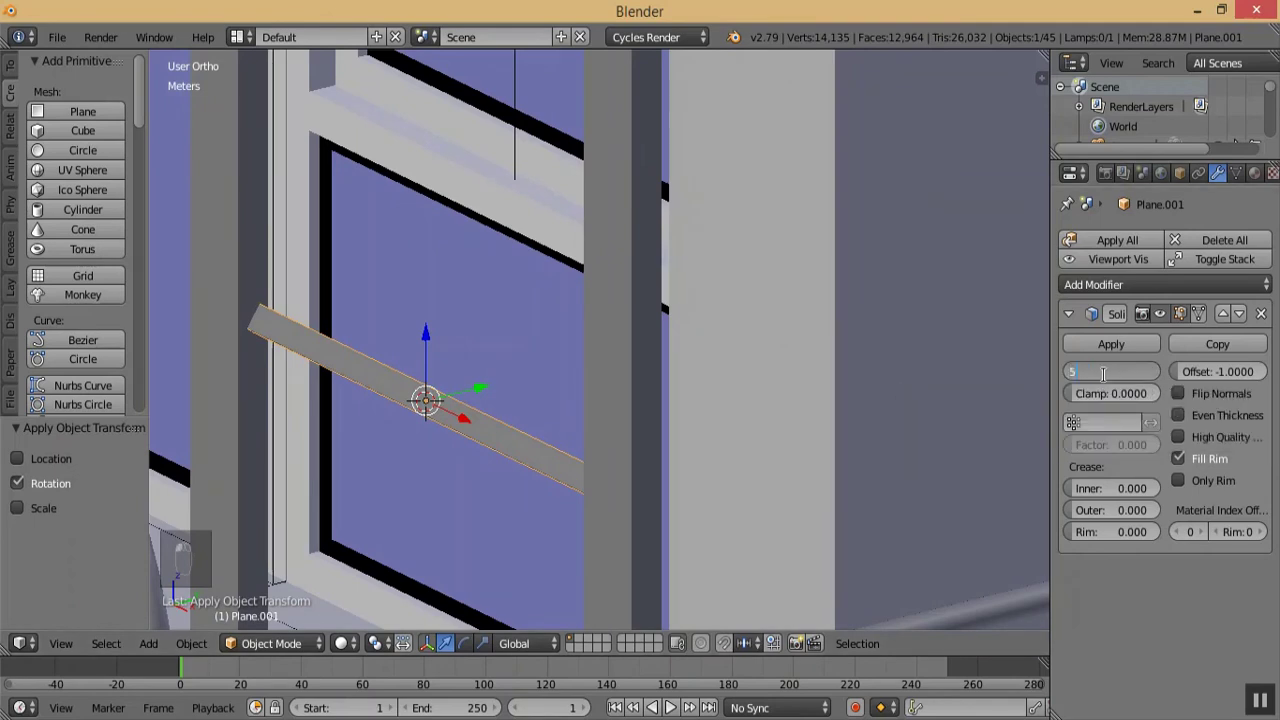
- Lower the slat along Z to the base of the posts, by about 38.3 cm and another 48.7 cm
{"action": "middle_click_drag", "start_coordinate": [566, 443], "coordinate": [603, 392]}
{"action": "key", "text": "KP_1"}
{"action": "key", "text": "KP_Subtract"}
{"action": "key", "text": "KP_Subtract"}
{"action": "key", "text": "KP_Subtract"}
{"action": "key", "text": "KP_Subtract"}
{"action": "key", "text": "KP_Subtract"}
{"action": "key", "text": "KP_Subtract"}
{"action": "key", "text": "KP_Subtract"}
{"action": "key", "text": "KP_Subtract"}
{"action": "right_click_drag", "start_coordinate": [563, 362], "coordinate": [564, 446]}
{"action": "left_click_drag", "start_coordinate": [564, 439], "coordinate": [563, 474]}
{"action": "key", "text": "KP_Subtract"}
{"action": "key", "text": "KP_Subtract"}
{"action": "key", "text": "KP_Subtract"}
{"action": "key", "text": "KP_Subtract"}
{"action": "key", "text": "KP_Subtract"}
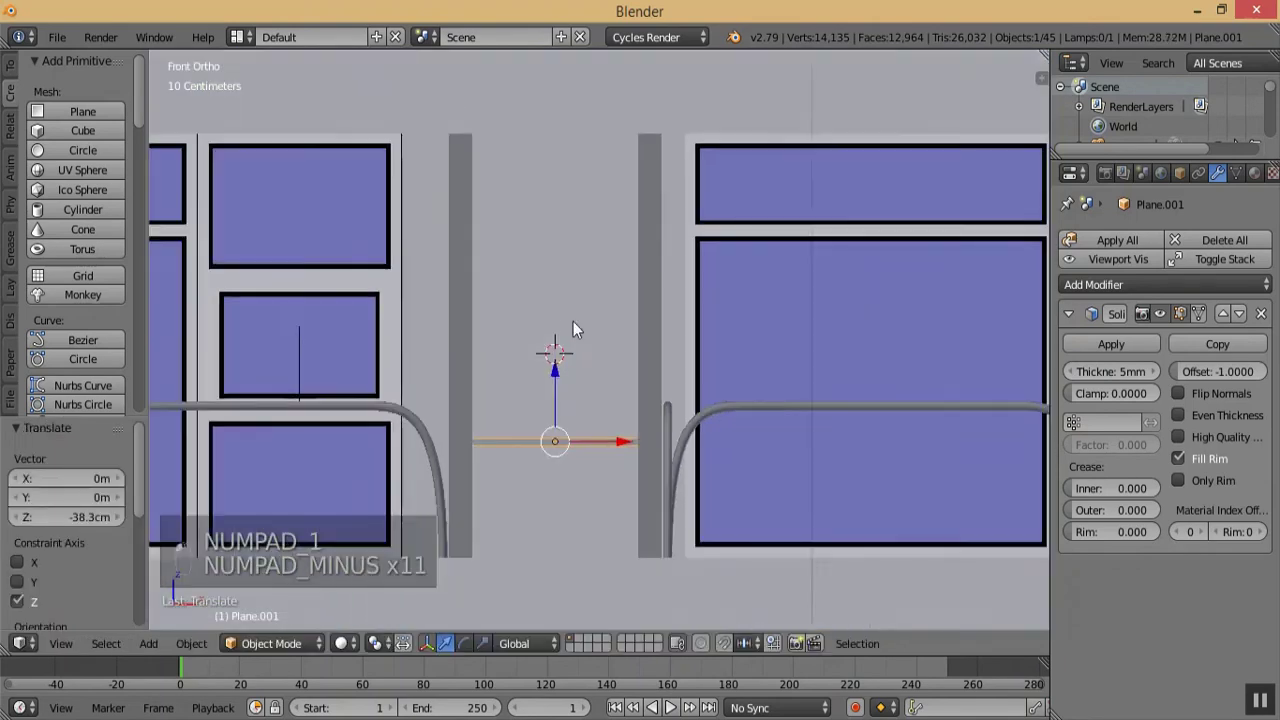
{"action": "left_click_drag", "start_coordinate": [548, 342], "coordinate": [552, 445]}
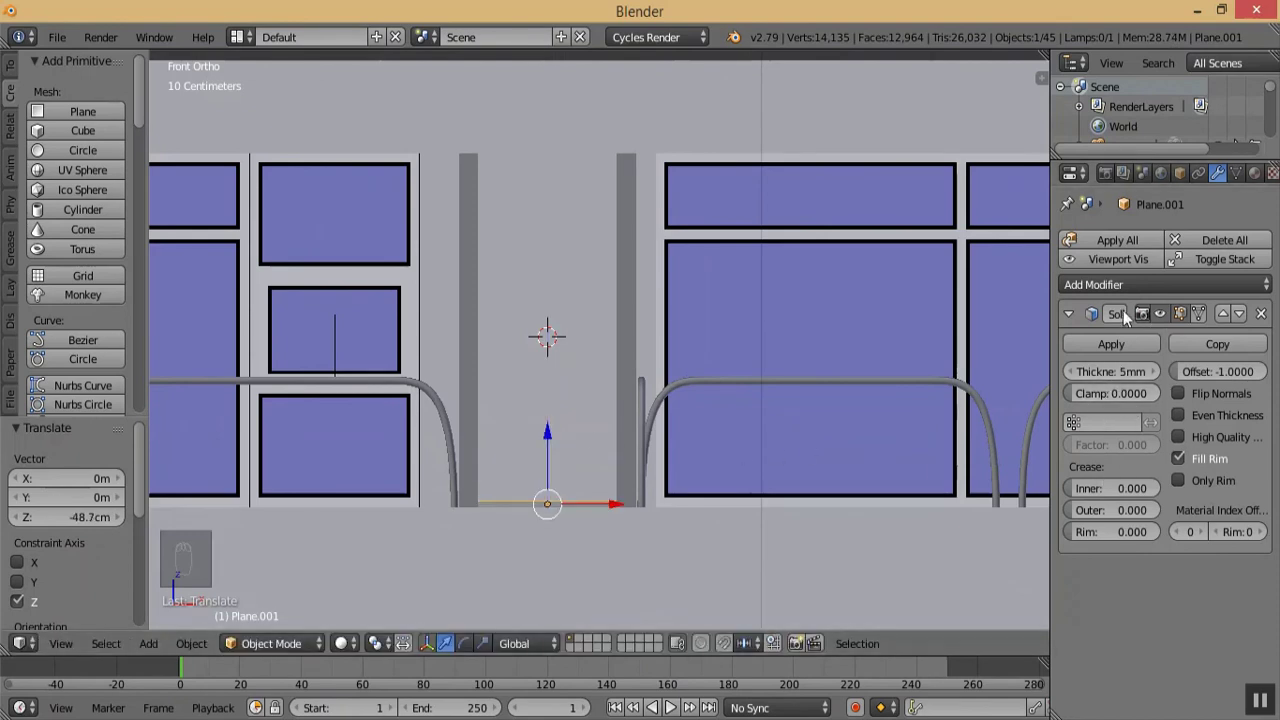
- Add an Array modifier to the slat with a relative offset of 0 on X and 1.1 on Z
{"action": "left_click", "coordinate": [1070, 314]}
{"action": "left_click", "coordinate": [1078, 284]}
{"action": "left_click", "coordinate": [916, 335]}
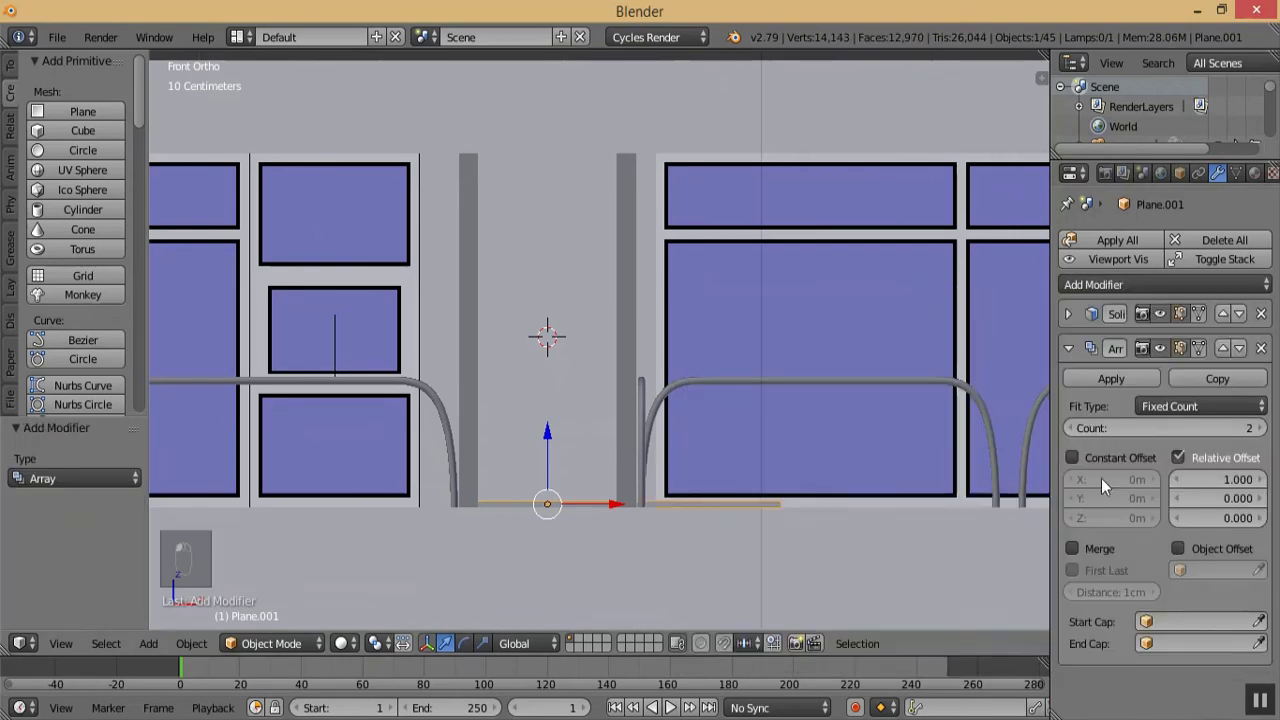
{"action": "left_click", "coordinate": [1211, 479]}
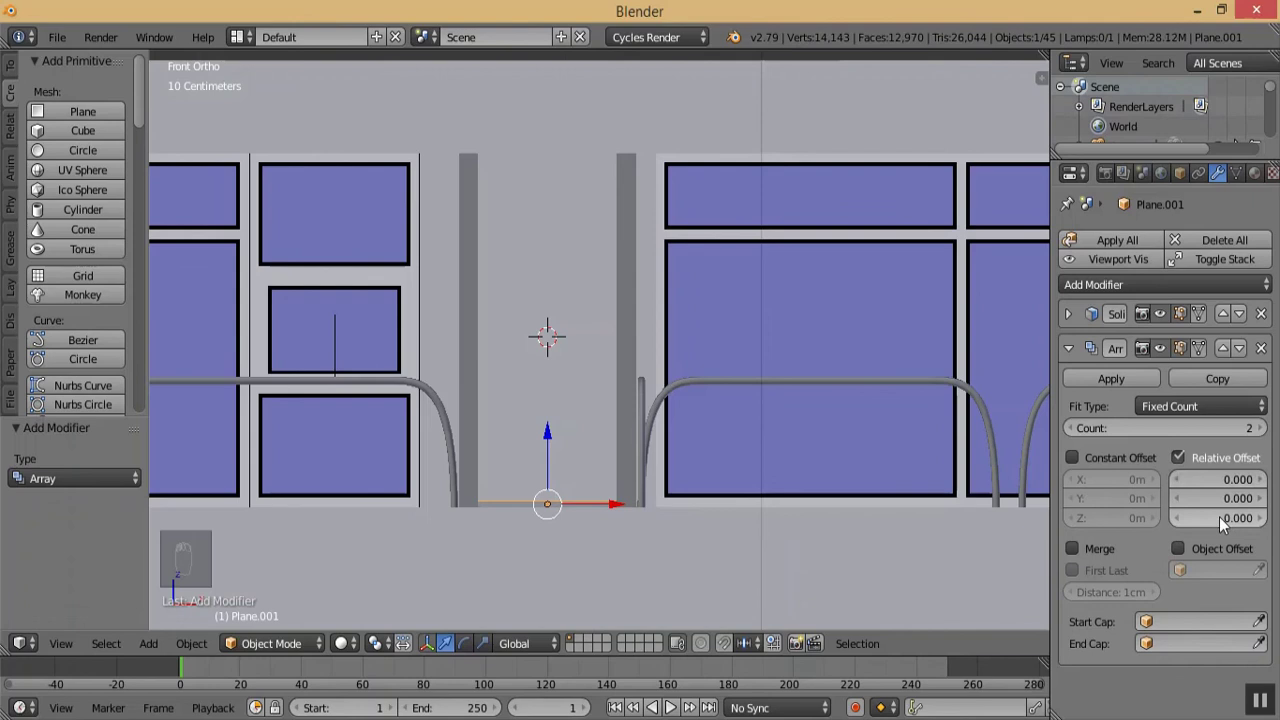
{"action": "left_click", "coordinate": [1219, 517]}
- Raise the slat array's count to 57 to fill the height between the posts
{"action": "left_click", "coordinate": [1261, 428]}
{"action": "left_click", "coordinate": [1261, 428]}
{"action": "left_click", "coordinate": [1261, 428]}
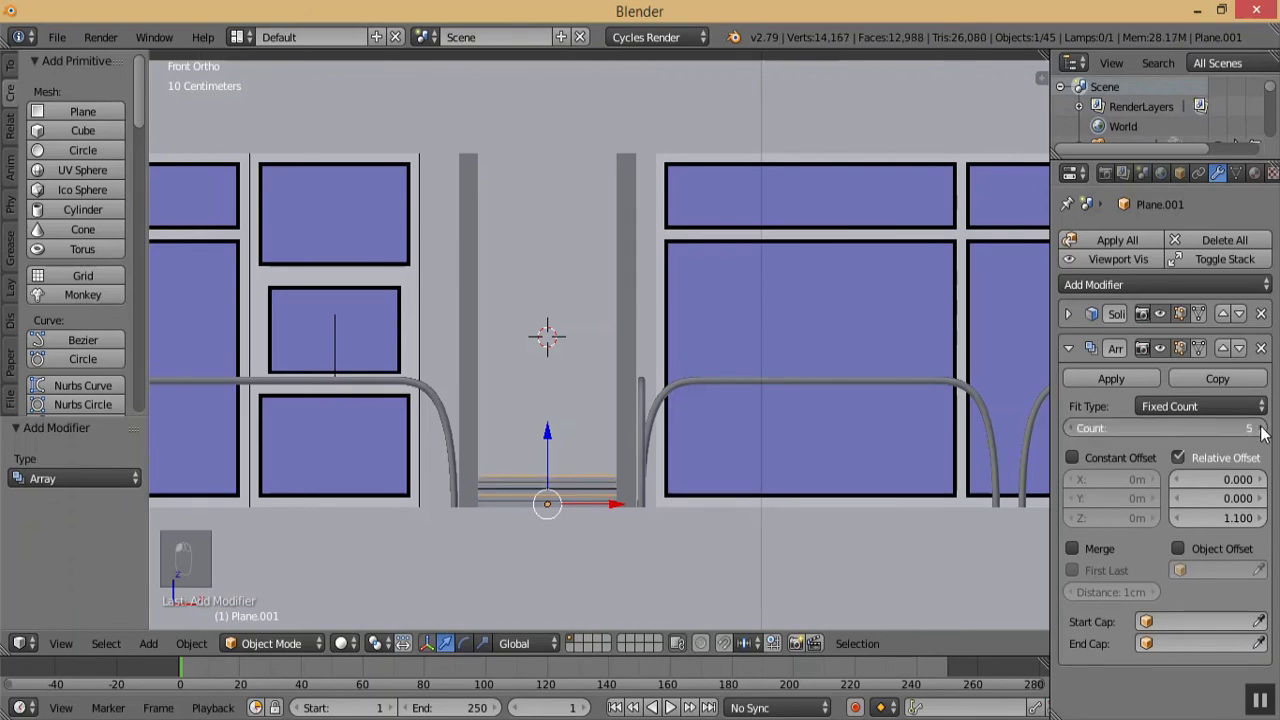
{"action": "left_click", "coordinate": [1261, 428]}
{"action": "left_click", "coordinate": [1261, 428]}
{"action": "left_click", "coordinate": [1261, 428]}
{"action": "left_click", "coordinate": [1261, 428]}
{"action": "left_click", "coordinate": [1261, 428]}
{"action": "left_click", "coordinate": [1261, 428]}
{"action": "left_click", "coordinate": [1261, 428]}
{"action": "left_click", "coordinate": [1261, 428]}
{"action": "left_click_drag", "start_coordinate": [1261, 428], "coordinate": [1279, 428]}
- Check the top slats against the post tops in wireframe shading and set the array count to 56
{"action": "left_click", "coordinate": [360, 643]}
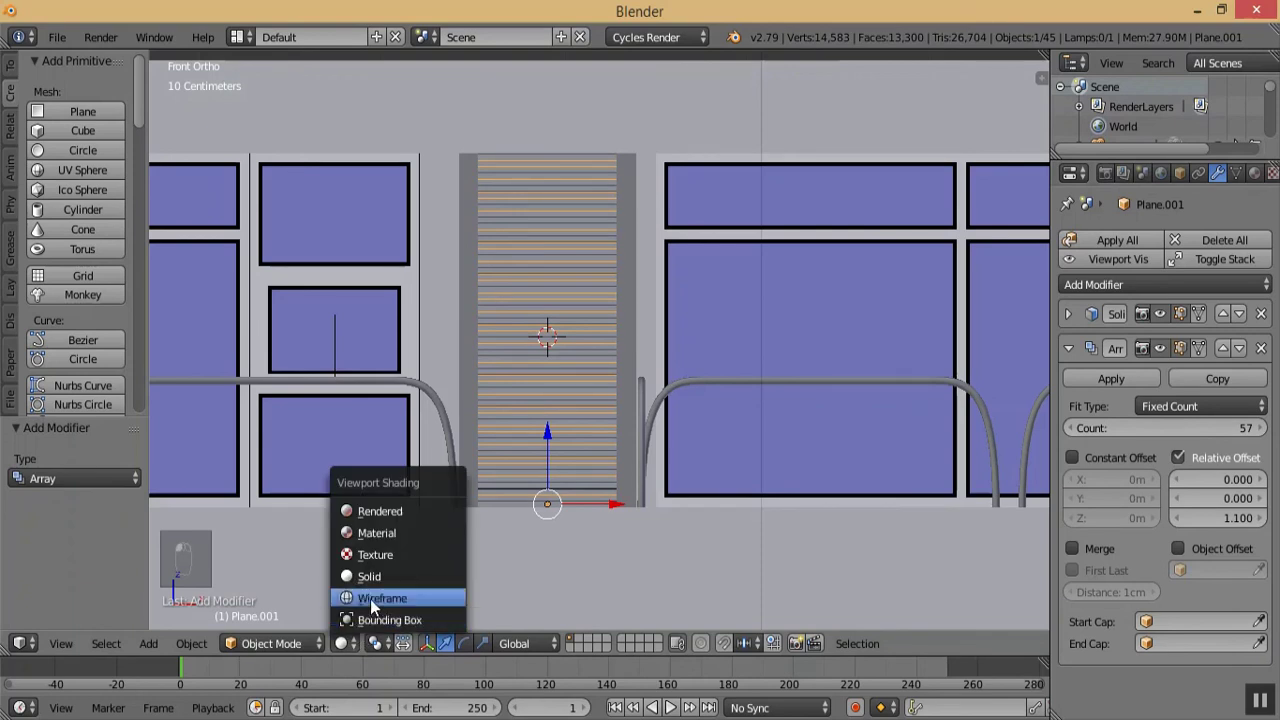
{"action": "left_click", "coordinate": [372, 595]}
{"action": "key", "text": "KP_Add"}
{"action": "key", "text": "KP_Add"}
{"action": "key", "text": "KP_Add"}
{"action": "key", "text": "KP_Add"}
{"action": "key", "text": "KP_Add"}
{"action": "key", "text": "KP_Add"}
{"action": "key", "text": "KP_Add"}
{"action": "key", "text": "KP_Add"}
{"action": "key", "text": "KP_Add"}
{"action": "key", "text": "KP_Add"}
{"action": "key", "text": "KP_Add"}
{"action": "key", "text": "KP_Add"}
{"action": "key", "text": "KP_Add"}
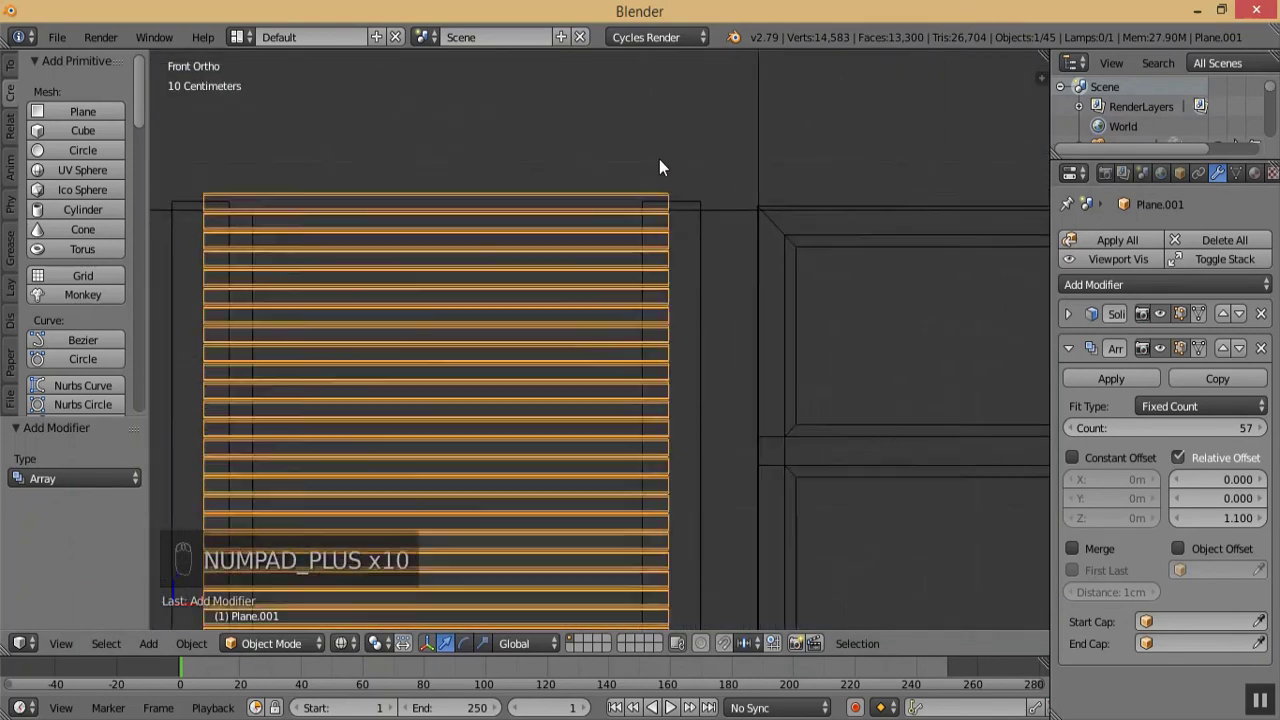
{"action": "left_click", "coordinate": [1068, 428]}
{"action": "left_click", "coordinate": [1068, 428]}
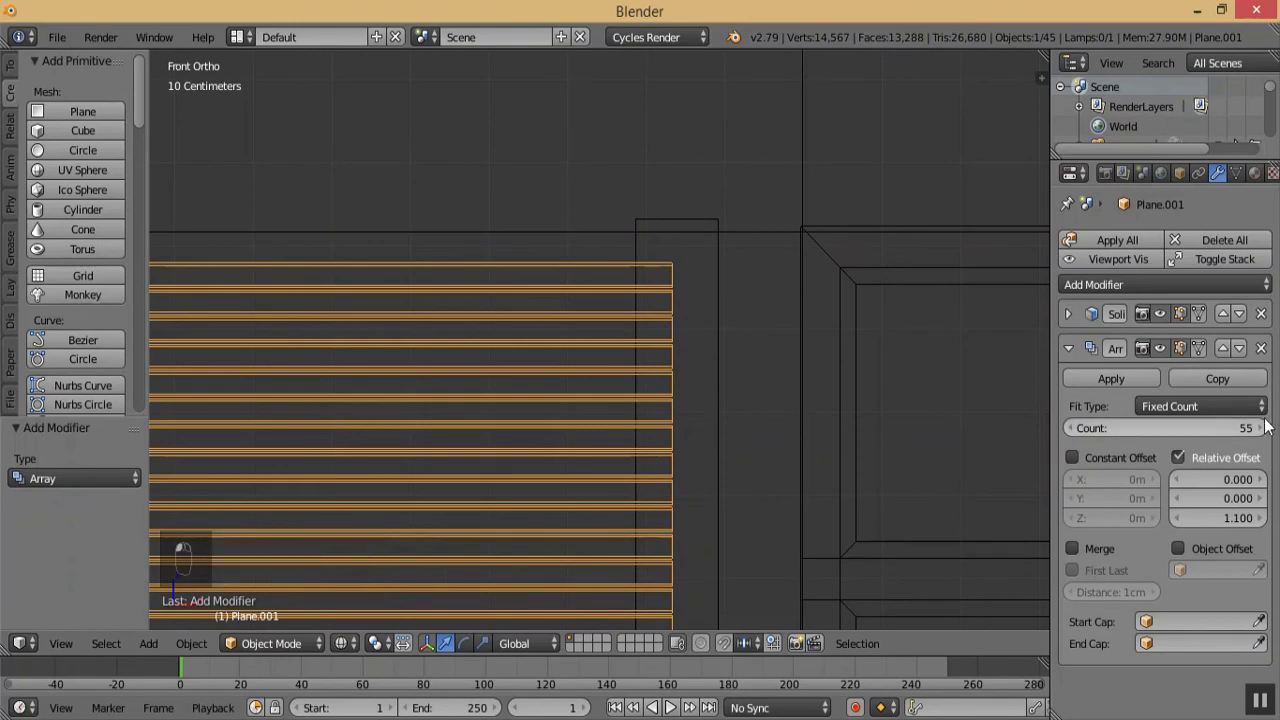
{"action": "left_click", "coordinate": [1262, 428]}
- Return the viewport to solid shading and examine the slat screen between the posts from an angle
{"action": "key", "text": "KP_Subtract"}
{"action": "key", "text": "KP_Subtract"}
{"action": "key", "text": "KP_Subtract"}
{"action": "key", "text": "KP_Subtract"}
{"action": "key", "text": "KP_Subtract"}
{"action": "key", "text": "KP_Subtract"}
{"action": "key", "text": "KP_Subtract"}
{"action": "key", "text": "KP_Subtract"}
{"action": "key", "text": "KP_Subtract"}
{"action": "key", "text": "KP_Subtract"}
{"action": "key", "text": "KP_Subtract"}
{"action": "key", "text": "KP_Subtract"}
{"action": "key", "text": "KP_Subtract"}
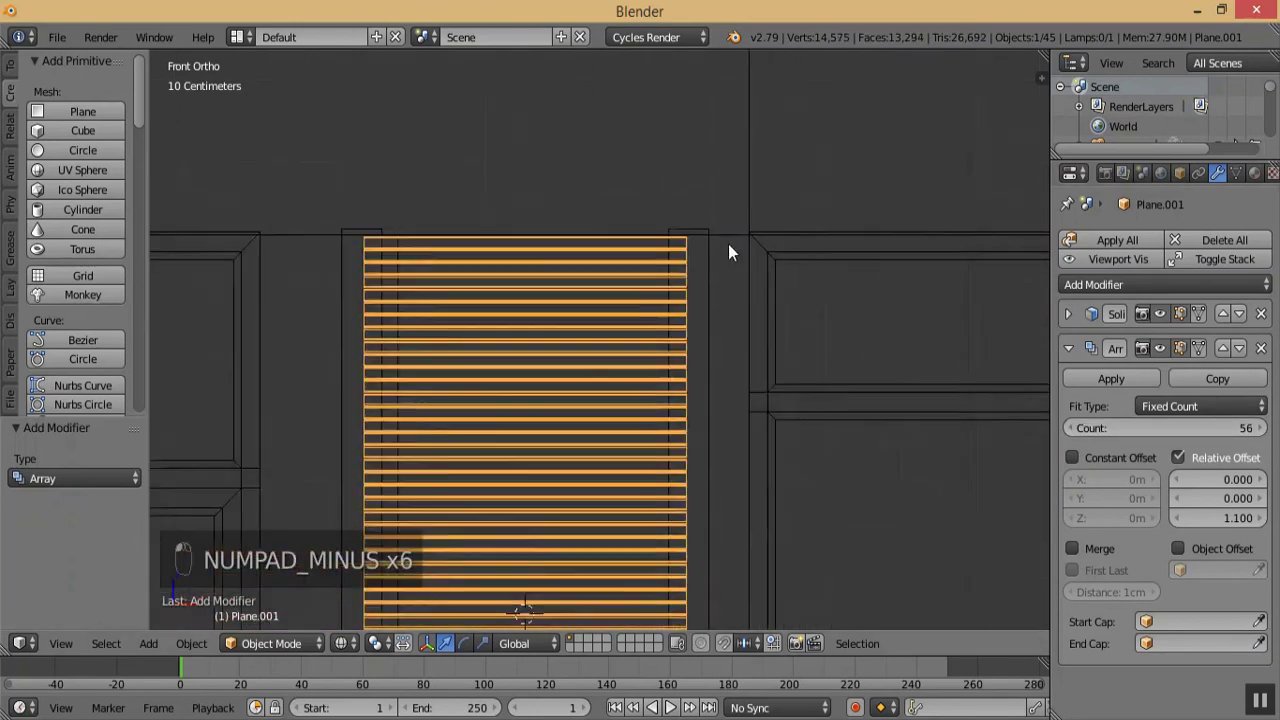
{"action": "left_click", "coordinate": [340, 643]}
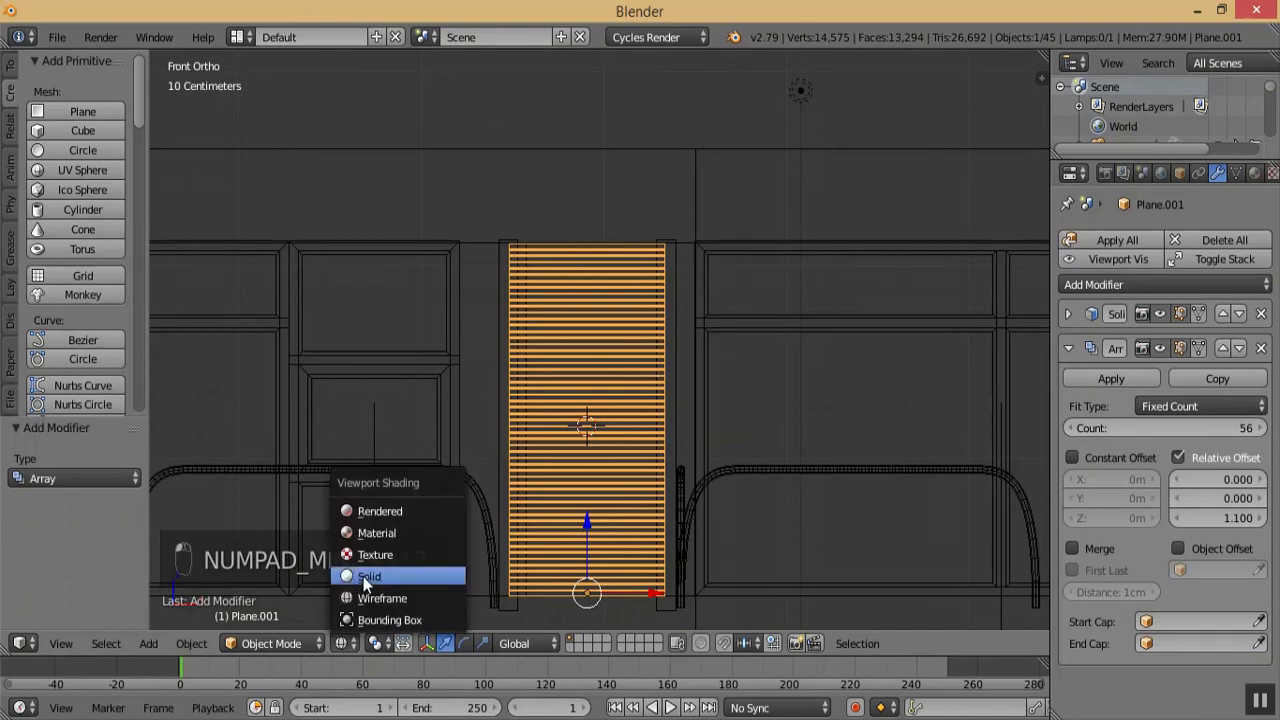
{"action": "left_click", "coordinate": [358, 578]}
{"action": "mouse_move", "coordinate": [651, 457]}
{"action": "middle_mouse_down"}
{"action": "mouse_move", "coordinate": [558, 459]}
{"action": "mouse_move", "coordinate": [541, 398]}
{"action": "mouse_move", "coordinate": [646, 428]}
{"action": "middle_mouse_up"}
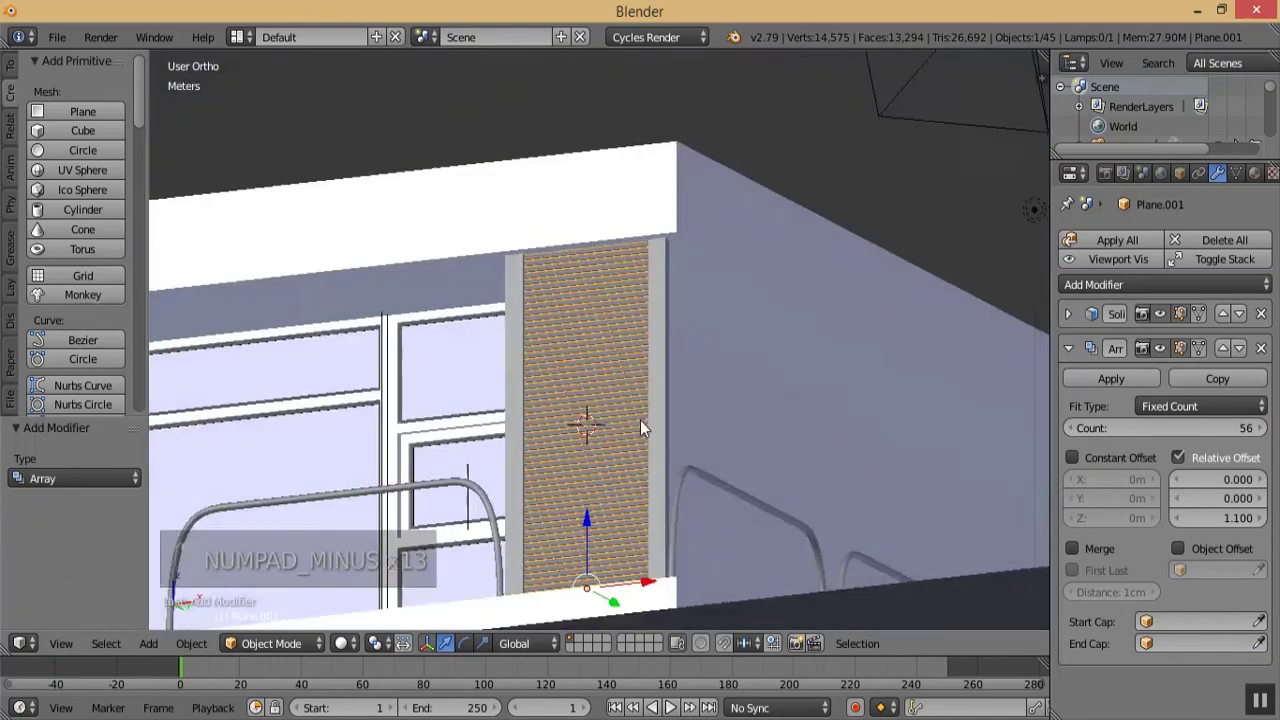
- Increase the slat array's relative Z offset to 1.4 to widen the gaps between the slats
{"action": "key", "text": "KP_1"}
{"action": "key", "text": "KP_Add"}
{"action": "scroll", "coordinate": [1260, 535], "scroll_direction": "up", "scroll_amount": 3, "text": "ctrl"}
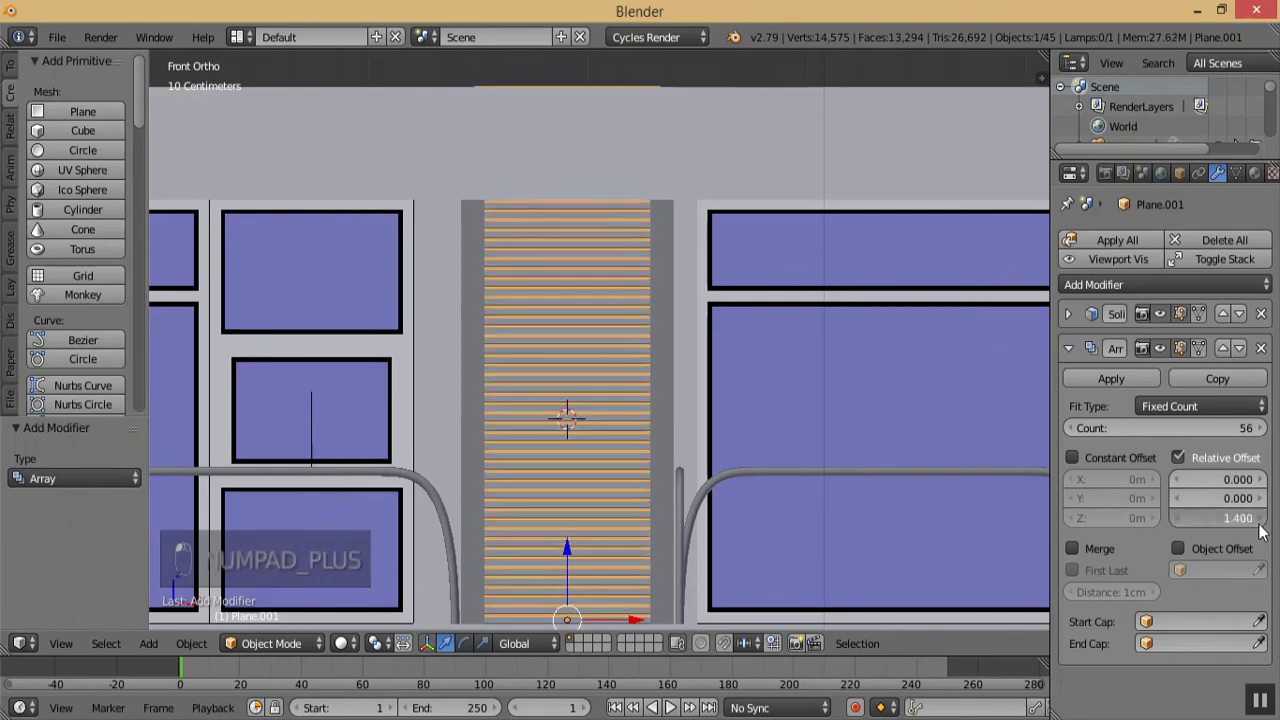
{"action": "scroll", "coordinate": [1260, 535], "scroll_direction": "up", "scroll_amount": 1, "text": "ctrl"}
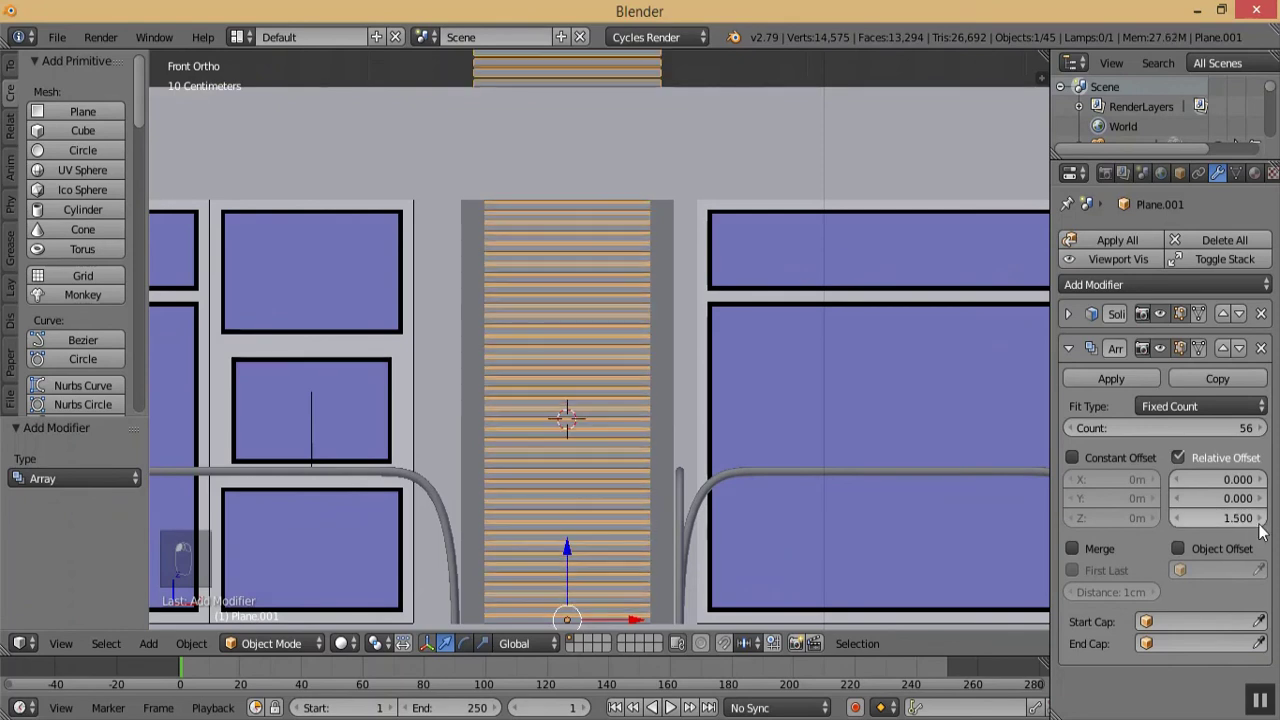
{"action": "left_click", "coordinate": [1175, 518]}
{"action": "key", "text": "KP_Subtract"}
{"action": "key", "text": "KP_Subtract"}
{"action": "key", "text": "KP_Subtract"}
{"action": "key", "text": "KP_Subtract"}
{"action": "key", "text": "KP_Subtract"}
{"action": "key", "text": "KP_Subtract"}
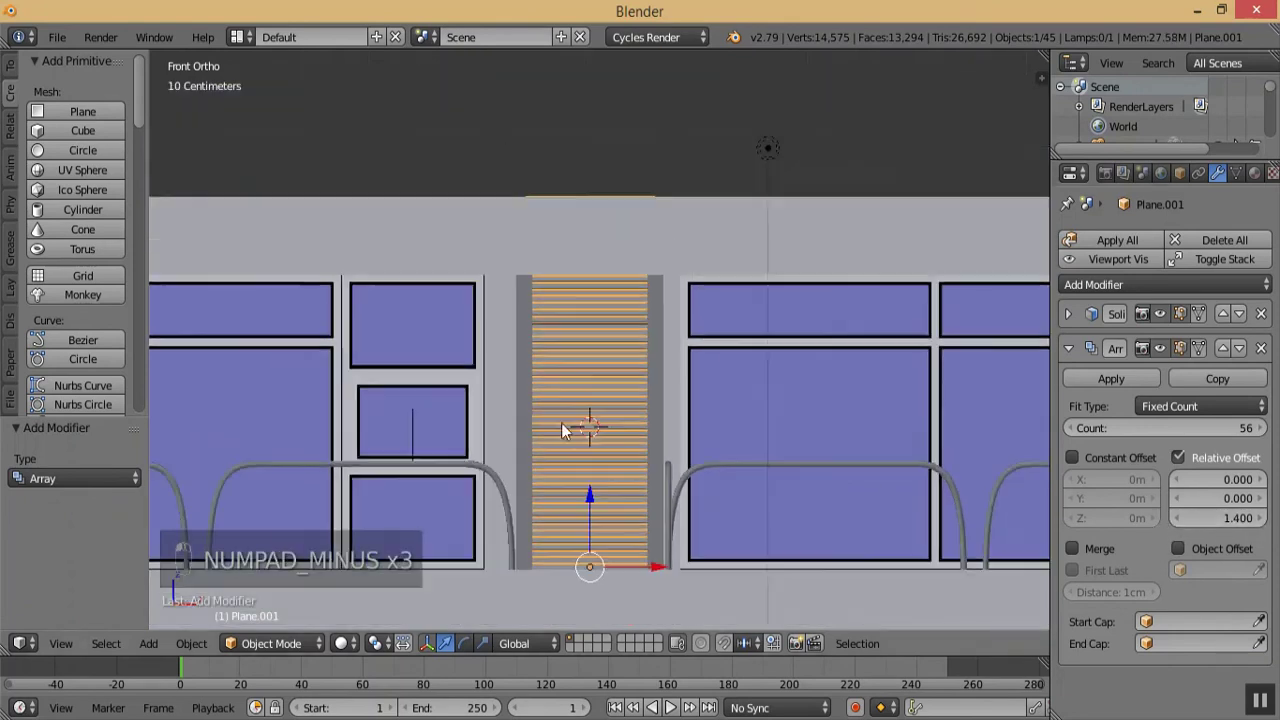
- Lower the slat array's count to 44, checking the top slats against the post tops in wireframe shading
{"action": "key", "text": "KP_Add"}
{"action": "key", "text": "KP_Add"}
{"action": "key", "text": "KP_Add"}
{"action": "key", "text": "KP_Add"}
{"action": "key", "text": "KP_Add"}
{"action": "key", "text": "KP_Add"}
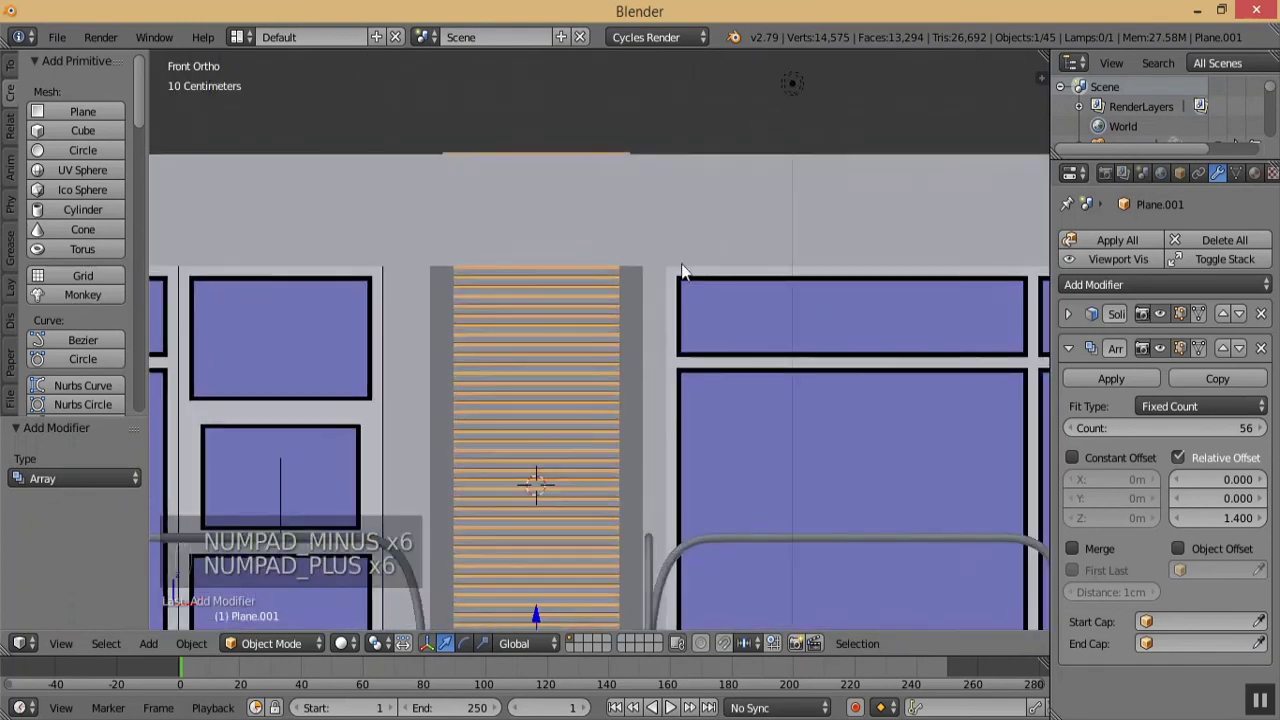
{"action": "key", "text": "KP_Subtract"}
{"action": "key", "text": "KP_Add"}
{"action": "key", "text": "KP_Add"}
{"action": "key", "text": "KP_Add"}
{"action": "key", "text": "KP_Subtract"}
{"action": "key", "text": "KP_Subtract"}
{"action": "key", "text": "KP_Subtract"}
{"action": "key", "text": "KP_Subtract"}
{"action": "key", "text": "KP_Subtract"}
{"action": "key", "text": "KP_Subtract"}
{"action": "key", "text": "KP_Add"}
{"action": "key", "text": "KP_Add"}
{"action": "key", "text": "KP_Add"}
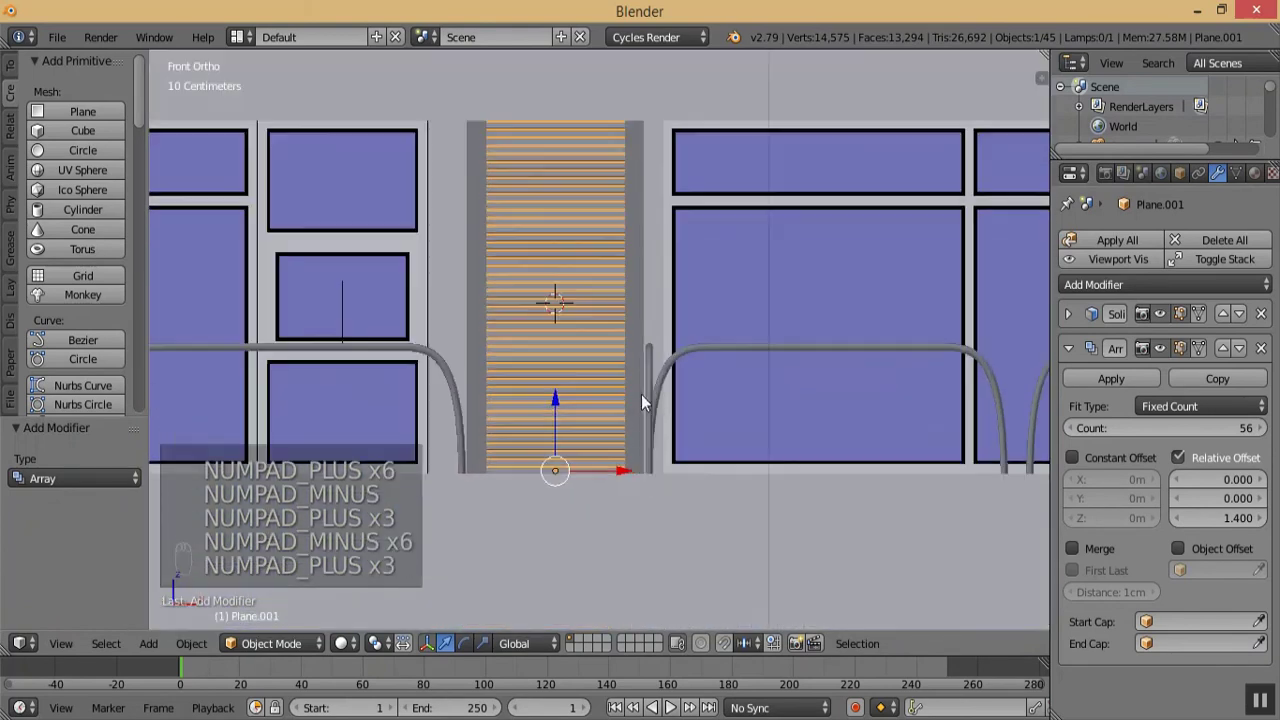
{"action": "left_click", "coordinate": [1070, 428]}
{"action": "left_click", "coordinate": [1070, 428]}
{"action": "left_click", "coordinate": [1070, 428]}
{"action": "left_click", "coordinate": [1070, 428]}
{"action": "left_click", "coordinate": [1070, 428]}
{"action": "left_click", "coordinate": [1070, 428]}
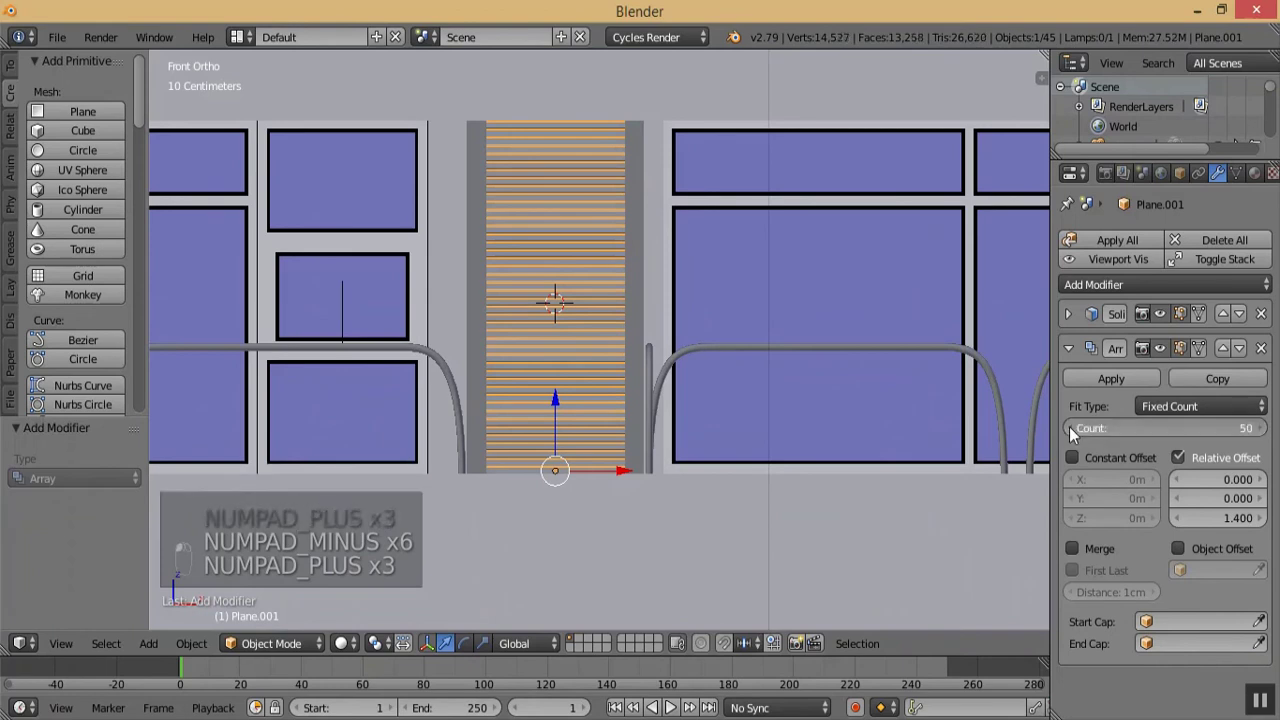
{"action": "left_click", "coordinate": [1070, 428]}
{"action": "double_click", "coordinate": [1070, 428]}
{"action": "left_click", "coordinate": [1070, 428]}
{"action": "key", "text": "z"}
{"action": "left_click", "coordinate": [341, 643]}
{"action": "left_click", "coordinate": [362, 598]}
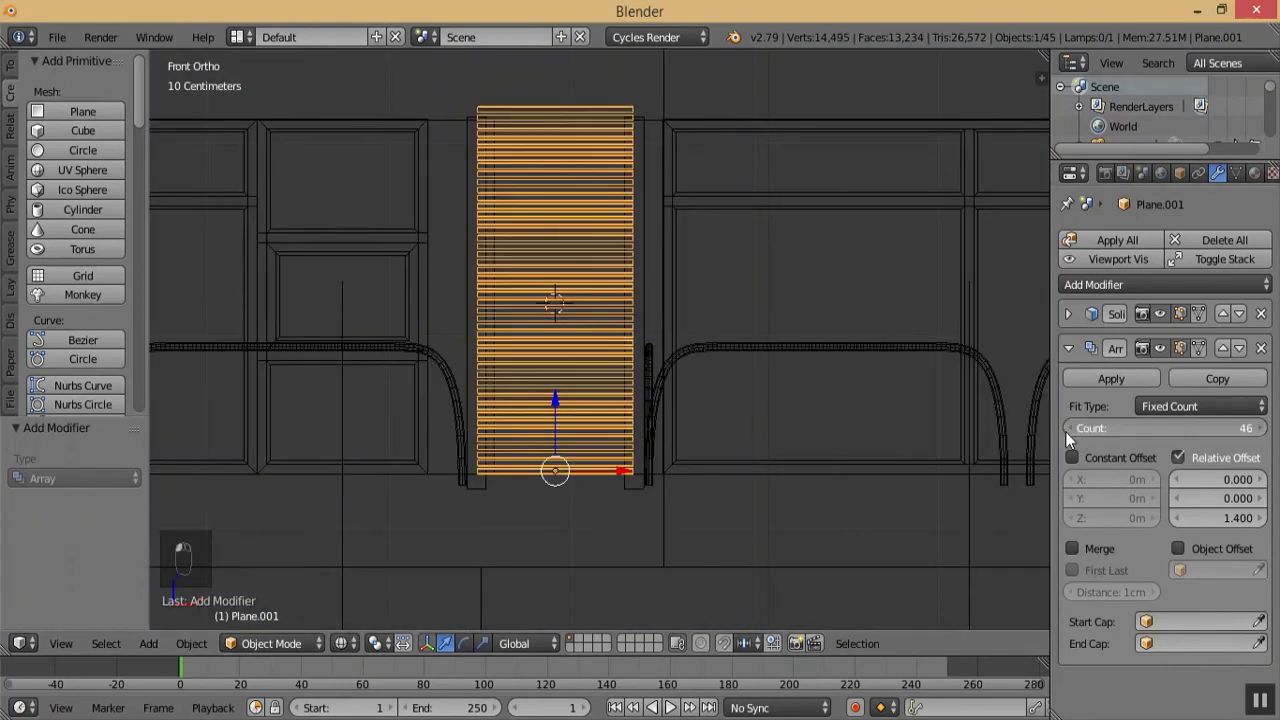
- Return to solid shading and select the slat array together with both of its posts
{"action": "left_click", "coordinate": [345, 643]}
{"action": "left_click", "coordinate": [366, 576]}
{"action": "key", "text": "KP_Subtract"}
{"action": "key", "text": "KP_Subtract"}
{"action": "key", "text": "KP_Subtract"}
{"action": "key", "text": "KP_Subtract"}
{"action": "key", "text": "KP_Subtract"}
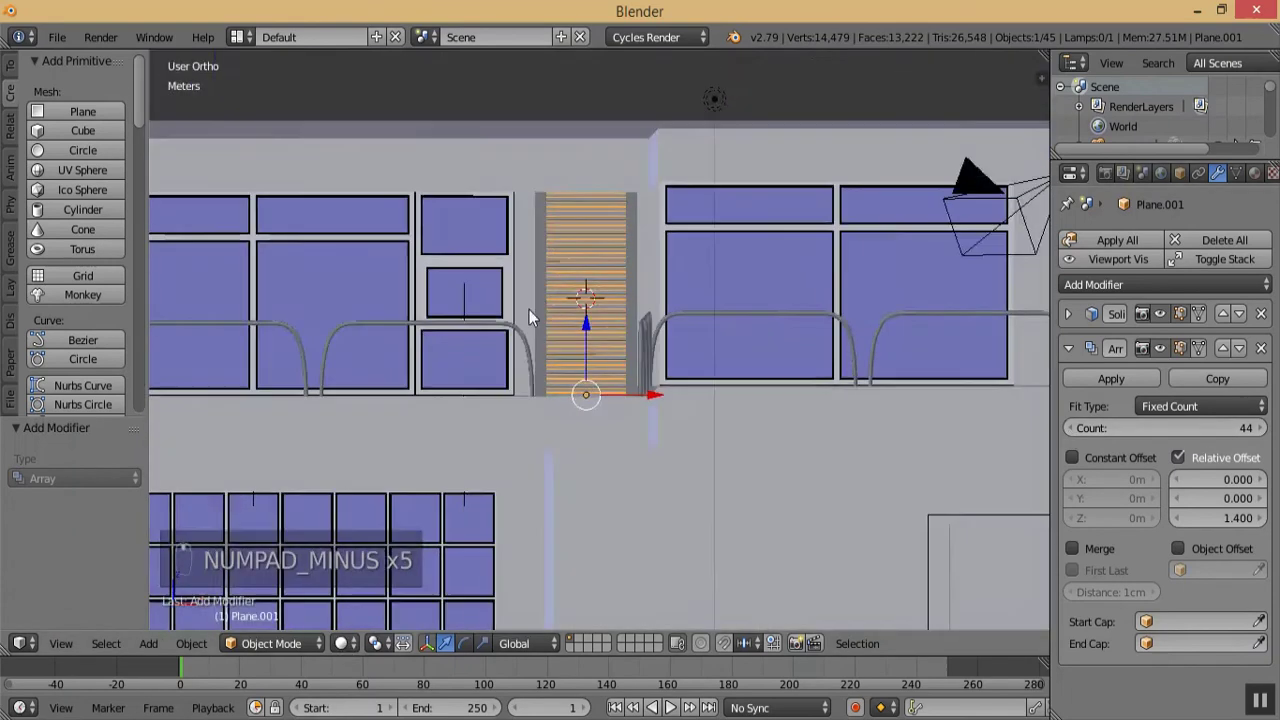
{"action": "middle_click_drag", "start_coordinate": [545, 303], "coordinate": [689, 264]}
{"action": "key", "text": "KP_Add"}
{"action": "key", "text": "KP_Add"}
{"action": "key", "text": "KP_Add"}
{"action": "key", "text": "KP_Add"}
{"action": "key", "text": "KP_Add"}
{"action": "key", "text": "KP_Add"}
{"action": "right_click", "coordinate": [630, 317]}
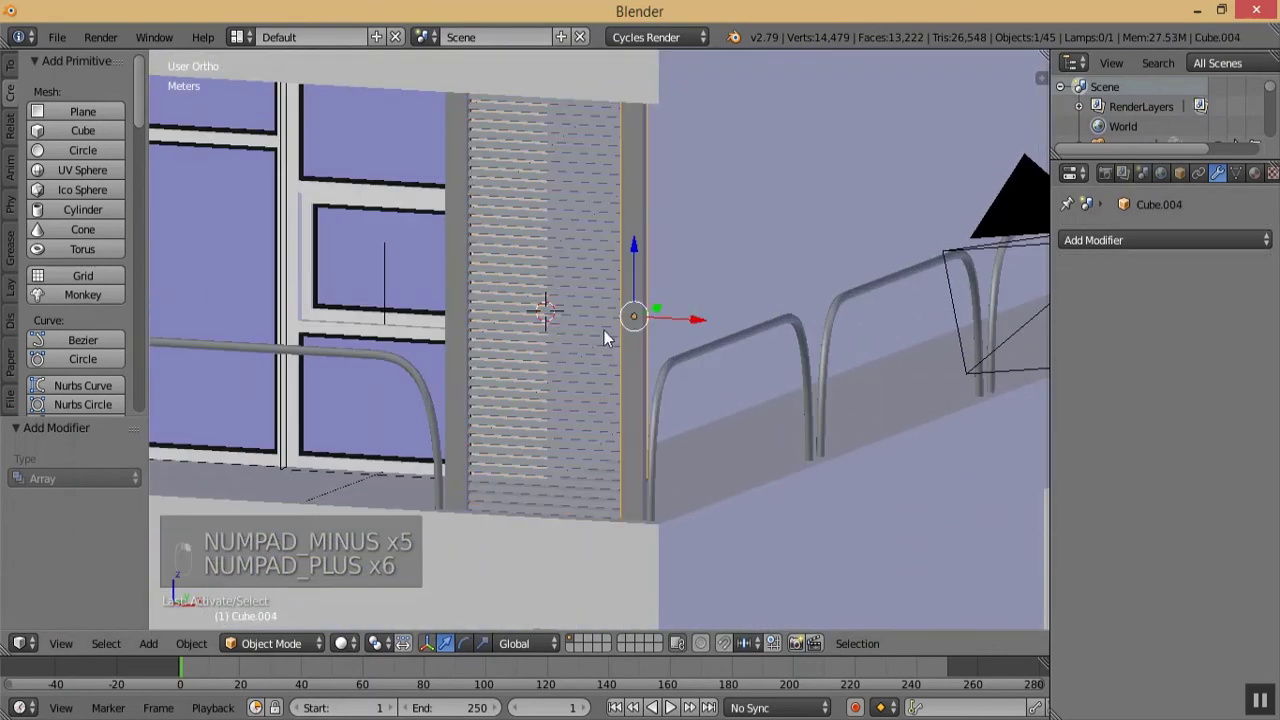
{"action": "right_click", "coordinate": [514, 335]}
{"action": "right_click", "coordinate": [463, 333]}
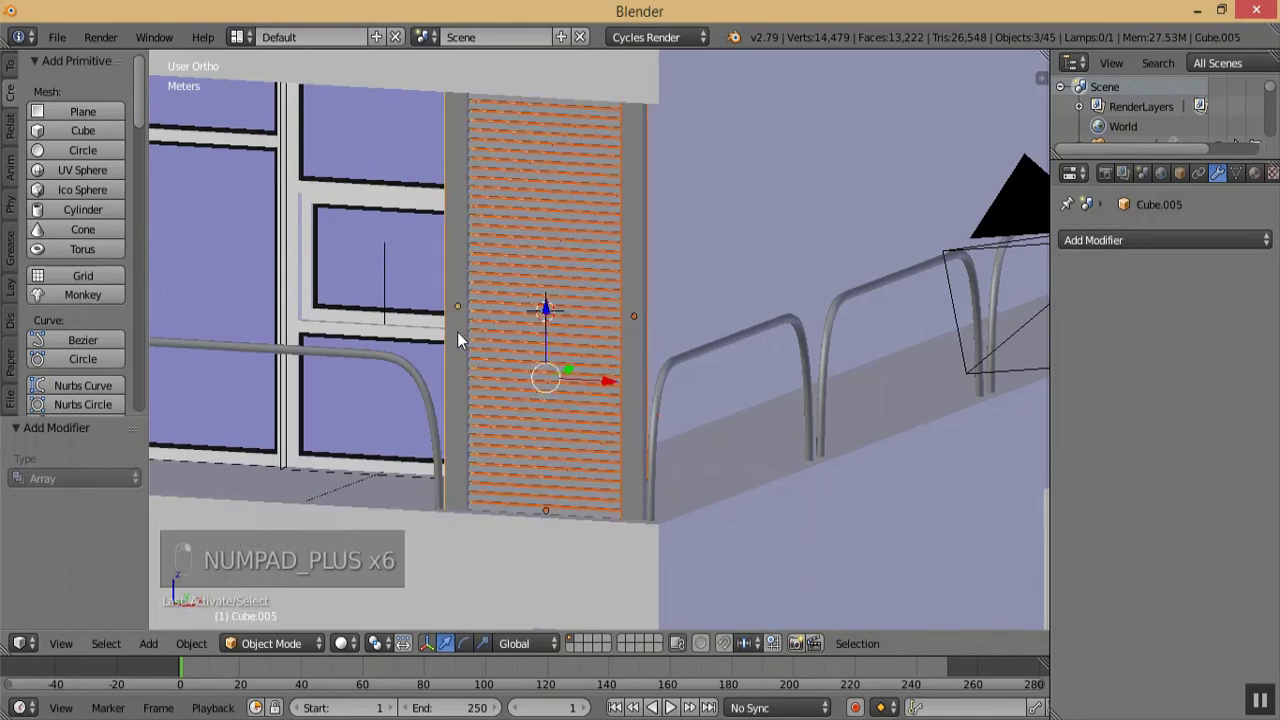
- Create a linked duplicate of the slat screen and posts, offset 12.5 m on X and -2.75 m on Z, on the ground floor
{"action": "key", "text": "KP_1"}
{"action": "key", "text": "KP_Multiply"}
{"action": "key", "text": "KP_Multiply"}
{"action": "key", "text": "KP_Multiply"}
{"action": "key", "text": "KP_Subtract"}
{"action": "key", "text": "KP_Subtract"}
{"action": "key", "text": "KP_Subtract"}
{"action": "key", "text": "KP_Subtract"}
{"action": "key", "text": "KP_Subtract"}
{"action": "key", "text": "KP_Subtract"}
{"action": "key", "text": "KP_Subtract"}
{"action": "key", "text": "KP_Subtract"}
{"action": "key", "text": "KP_Subtract"}
{"action": "key", "text": "KP_Subtract"}
{"action": "key", "text": "KP_Subtract"}
{"action": "key", "text": "KP_Subtract"}
{"action": "key", "text": "KP_Subtract"}
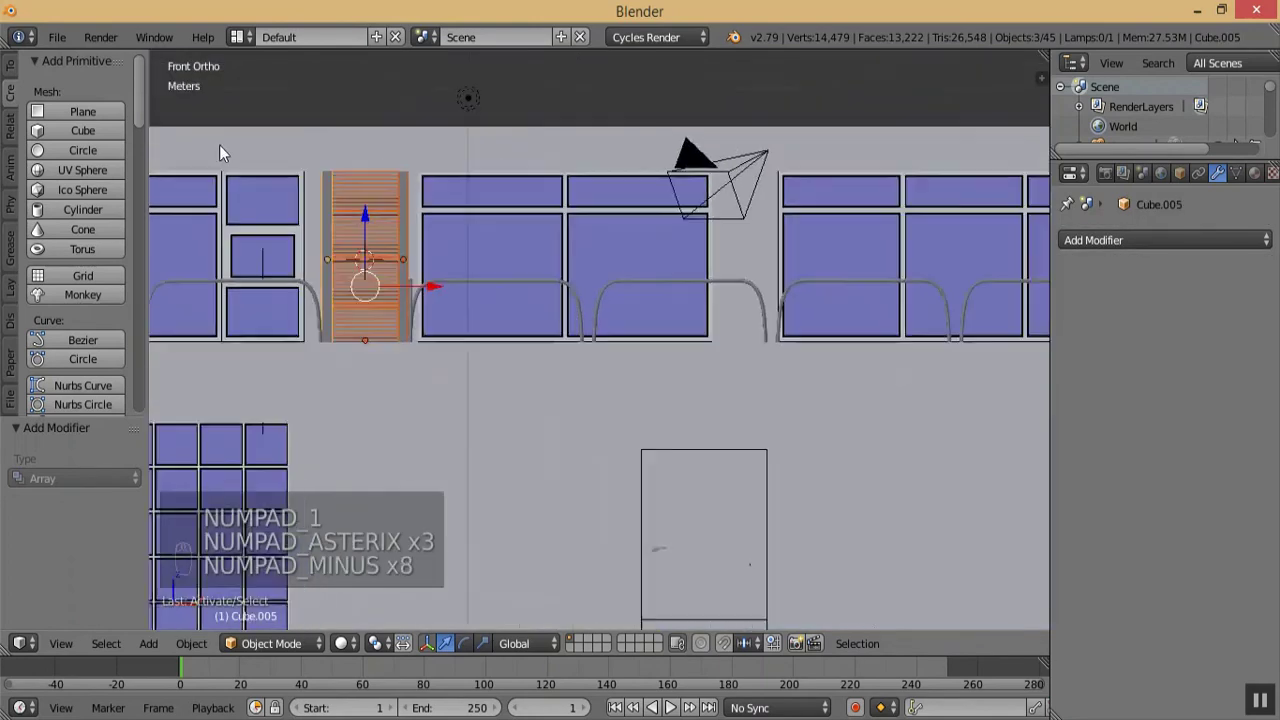
{"action": "key", "text": "KP_Subtract"}
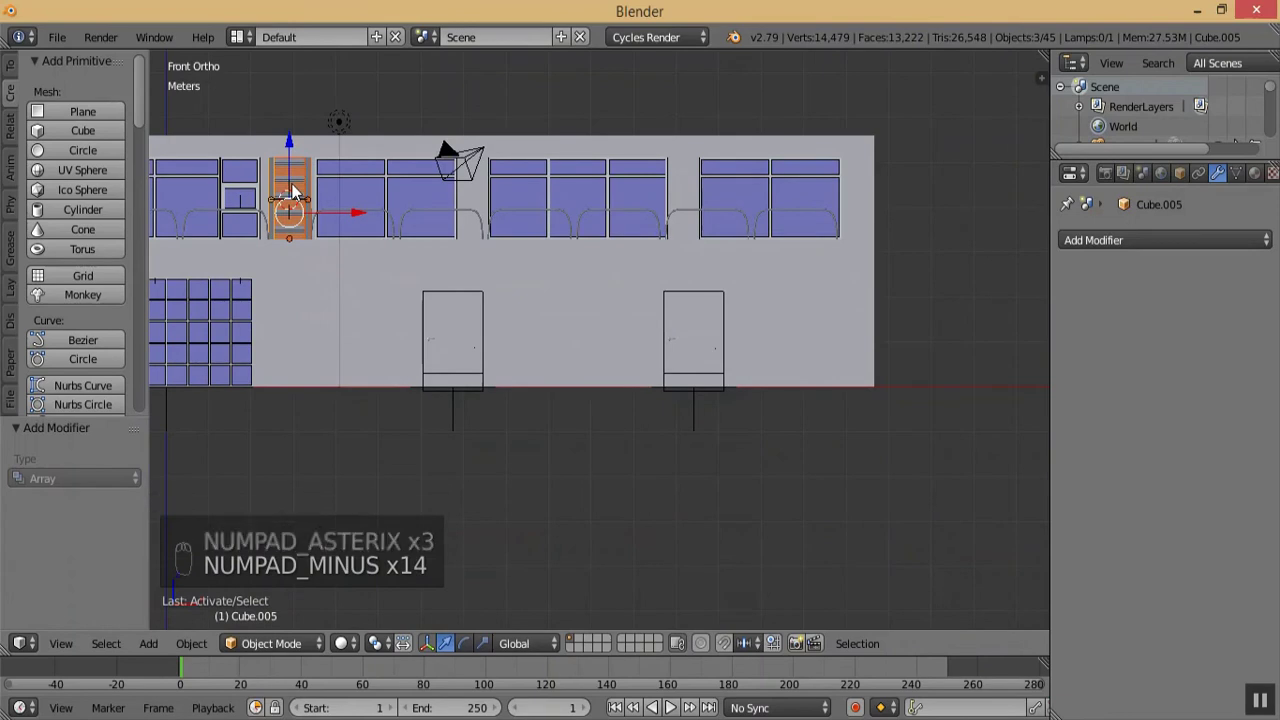
{"action": "key", "text": "alt+d"}
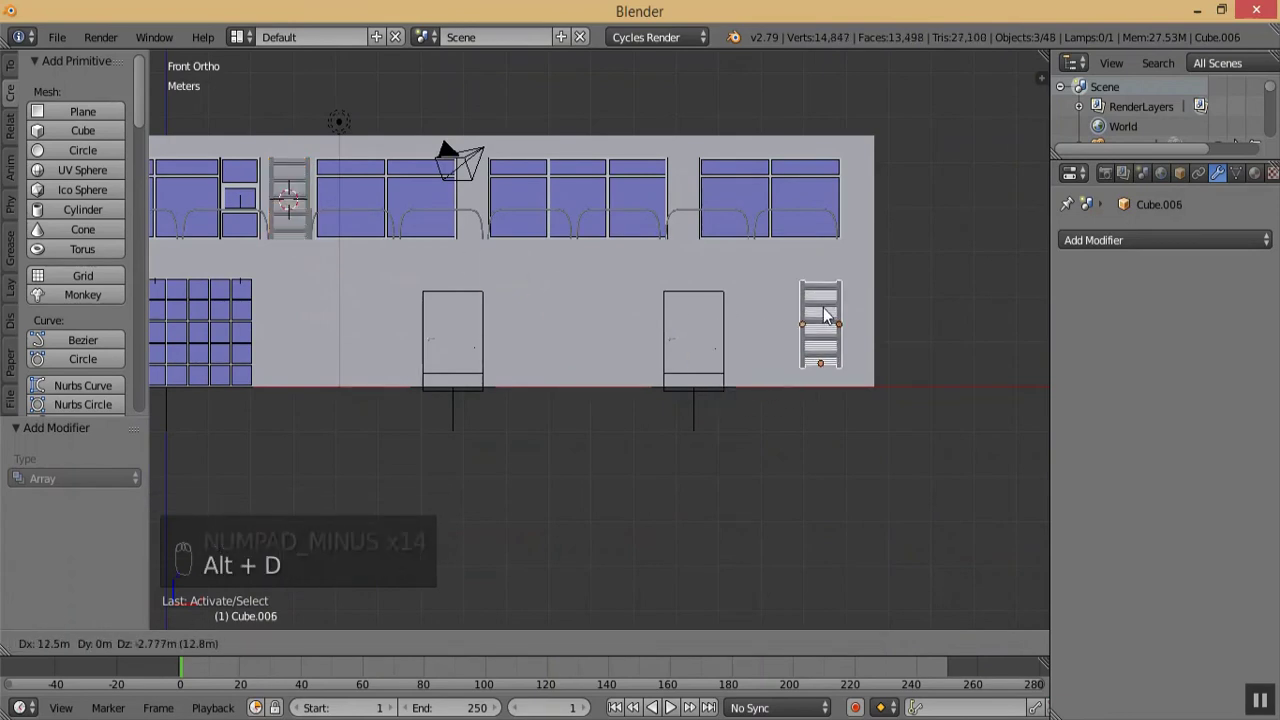
{"action": "left_click", "coordinate": [888, 262]}
- Try to stretch the duplicated screen along Z by a factor of 1.732 to span the ground-floor height
{"action": "key", "text": "s"}
{"action": "key", "text": "z"}
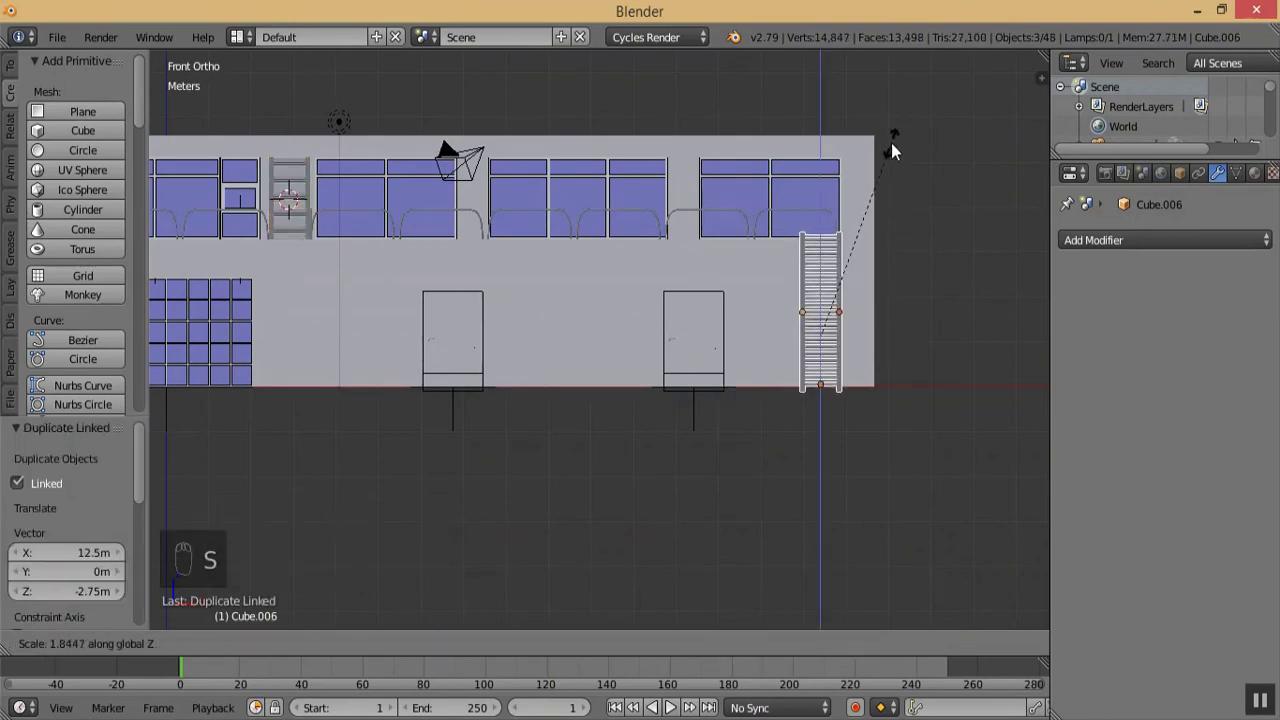
{"action": "left_click", "coordinate": [885, 154]}
{"action": "key", "text": "KP_Add"}
{"action": "key", "text": "KP_Add"}
{"action": "key", "text": "KP_Add"}
{"action": "key", "text": "KP_Add"}
{"action": "key", "text": "KP_Add"}
{"action": "key", "text": "KP_Add"}
{"action": "key", "text": "KP_Add"}
{"action": "key", "text": "KP_Add"}
{"action": "key", "text": "KP_Add"}
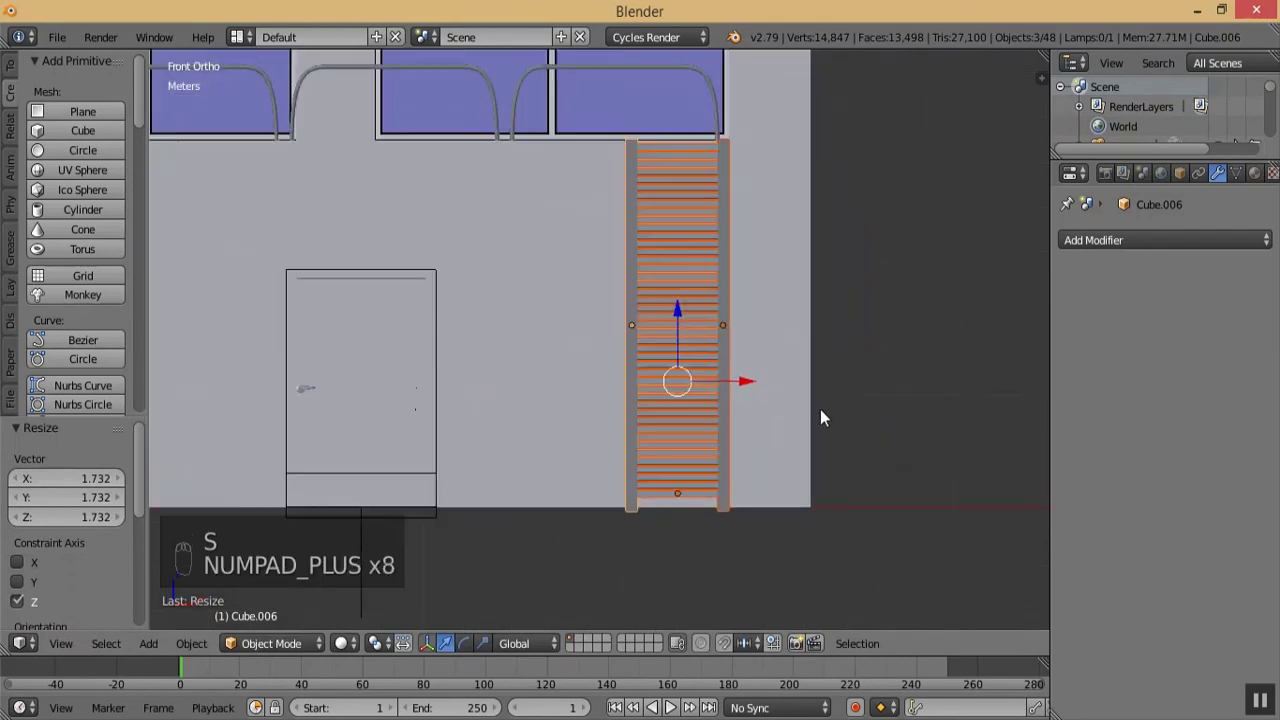
- Check the stretched screen in wireframe shading and undo its Z scaling
{"action": "left_click", "coordinate": [352, 644]}
{"action": "left_click", "coordinate": [386, 594]}
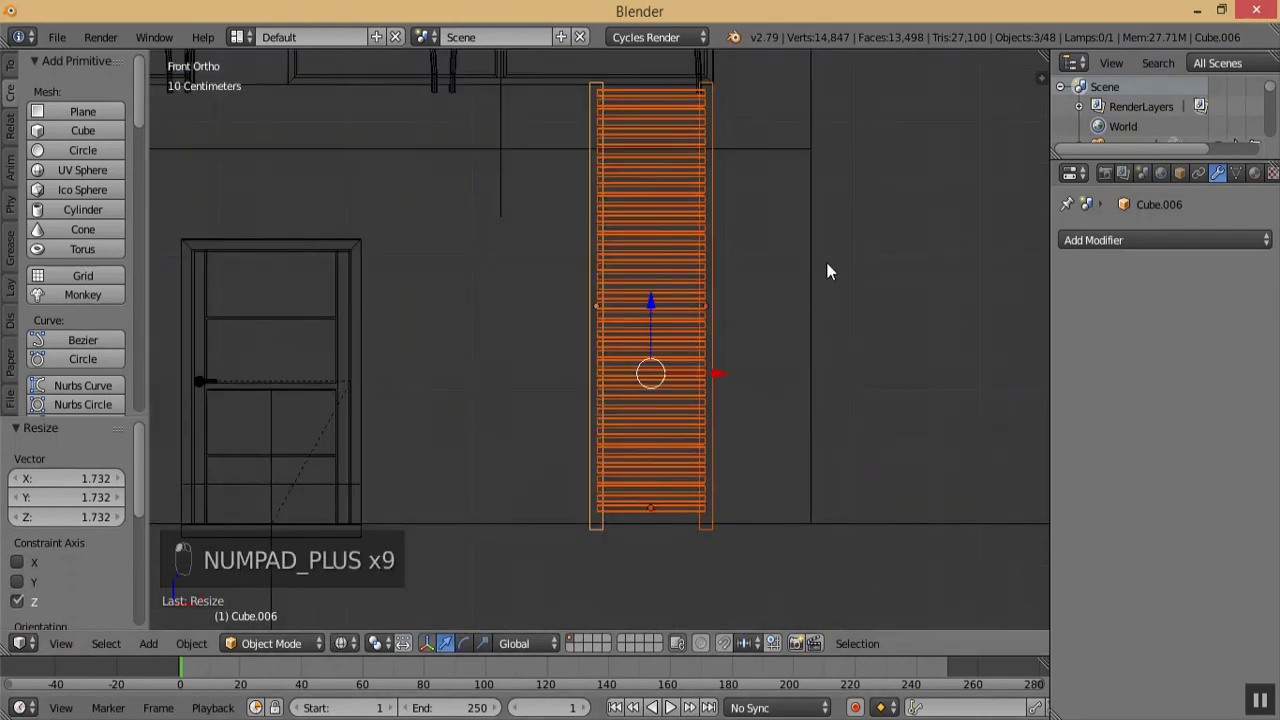
{"action": "key", "text": "s"}
{"action": "key", "text": "z"}
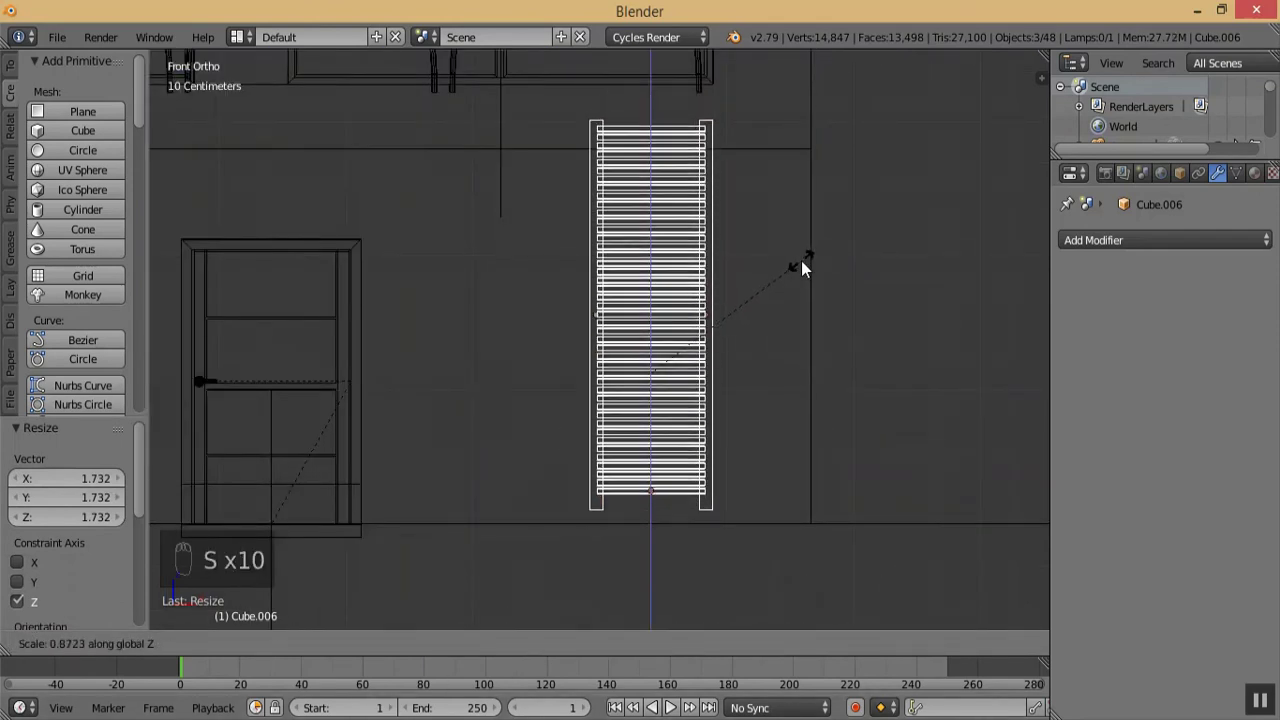
{"action": "key", "text": "Escape"}
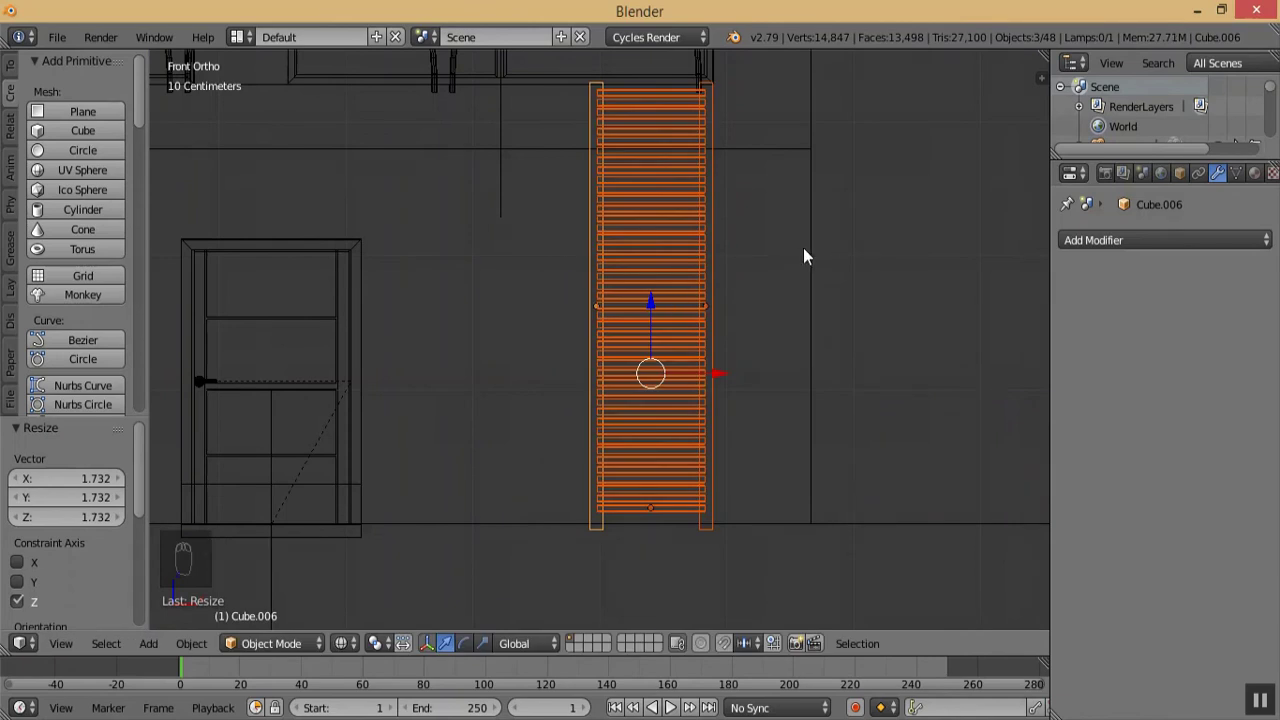
{"action": "key", "text": "ctrl+z"}
{"action": "key", "text": "ctrl+z"}
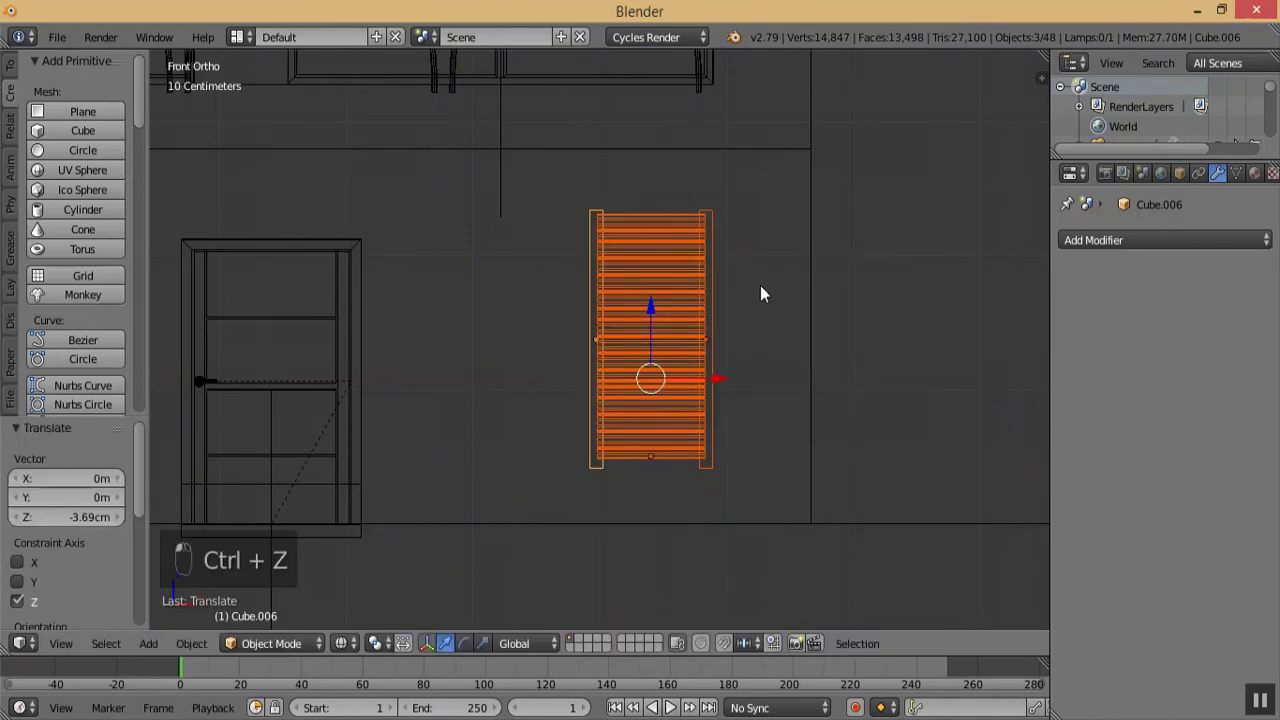
- Scale the duplicated screen along Z by a factor of 1.379, followed by a second slight Z stretch
{"action": "key", "text": "s"}
{"action": "key", "text": "z"}
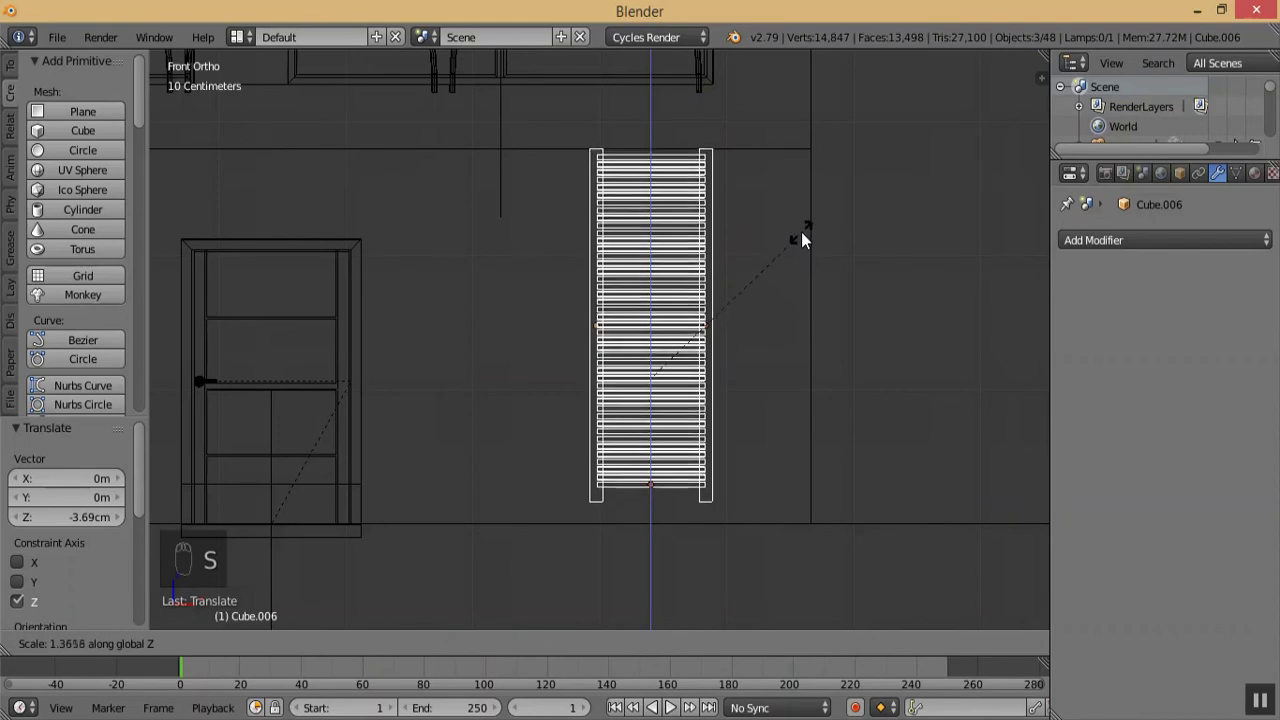
{"action": "left_click", "coordinate": [801, 232]}
{"action": "key", "text": "s"}
{"action": "key", "text": "z"}
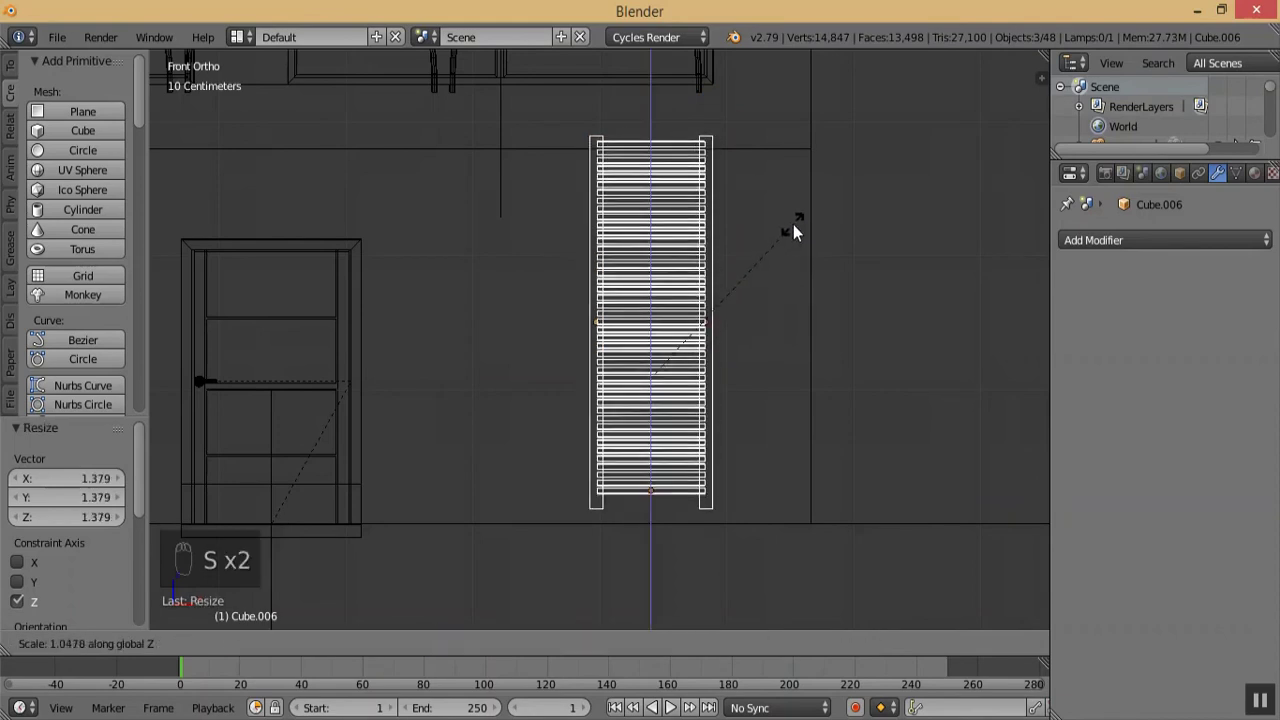
{"action": "left_click", "coordinate": [793, 224]}
- Lower the duplicated screen along Z toward the ground line and rescale it to fit the ground-floor height
{"action": "left_click_drag", "start_coordinate": [650, 305], "coordinate": [634, 380]}
{"action": "key", "text": "s"}
{"action": "left_click", "coordinate": [746, 224]}
- Deselect everything, return to solid shading and reselect the duplicated slats with both of their posts
{"action": "key", "text": "a"}
{"action": "left_click", "coordinate": [341, 643]}
{"action": "left_click", "coordinate": [368, 576]}
{"action": "middle_click_drag", "start_coordinate": [529, 482], "coordinate": [496, 461]}
{"action": "key", "text": "KP_Subtract"}
{"action": "key", "text": "KP_Subtract"}
{"action": "key", "text": "KP_Subtract"}
{"action": "key", "text": "KP_Subtract"}
{"action": "key", "text": "KP_Subtract"}
{"action": "key", "text": "KP_Subtract"}
{"action": "key", "text": "KP_Subtract"}
{"action": "key", "text": "KP_Subtract"}
{"action": "key", "text": "KP_Add"}
{"action": "key", "text": "KP_Add"}
{"action": "key", "text": "KP_Add"}
{"action": "key", "text": "KP_Add"}
{"action": "key", "text": "KP_Add"}
{"action": "key", "text": "KP_Add"}
{"action": "key", "text": "KP_Add"}
{"action": "key", "text": "KP_Add"}
{"action": "right_click", "coordinate": [491, 401]}
{"action": "right_click", "coordinate": [450, 421], "text": "shift"}
{"action": "right_click", "coordinate": [399, 418], "text": "shift"}
- Move the duplicated screen 4.85 m along Y toward the ground-floor wall beside the door
{"action": "middle_click_drag", "start_coordinate": [423, 414], "coordinate": [510, 450]}
{"action": "left_click_drag", "start_coordinate": [492, 386], "coordinate": [894, 194]}
{"action": "key", "text": "KP_Subtract"}
{"action": "key", "text": "KP_Subtract"}
{"action": "key", "text": "KP_Subtract"}
{"action": "key", "text": "KP_Subtract"}
{"action": "key", "text": "KP_Subtract"}
{"action": "key", "text": "KP_Subtract"}
{"action": "key", "text": "KP_Subtract"}
{"action": "key", "text": "KP_Subtract"}
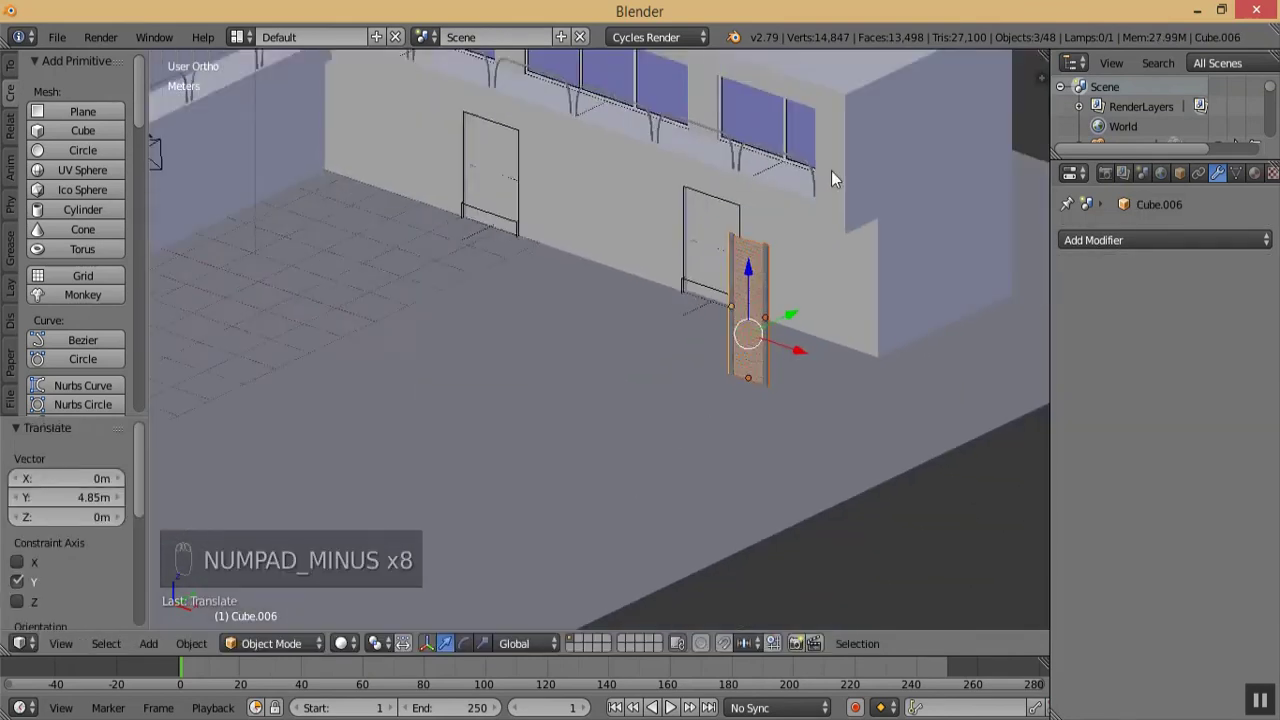
- Move the duplicated slat screen another 1.53 m along Y toward the ground-floor wall beside the door
{"action": "key", "text": "KP_Add"}
{"action": "key", "text": "KP_Add"}
{"action": "key", "text": "KP_Add"}
{"action": "key", "text": "KP_Add"}
{"action": "key", "text": "KP_Add"}
{"action": "key", "text": "KP_Add"}
{"action": "key", "text": "KP_Add"}
{"action": "key", "text": "KP_Add"}
{"action": "mouse_move", "coordinate": [622, 537]}
{"action": "left_mouse_down"}
{"action": "mouse_move", "coordinate": [838, 441]}
{"action": "mouse_move", "coordinate": [791, 480]}
{"action": "mouse_move", "coordinate": [816, 459]}
{"action": "left_mouse_up"}
{"action": "middle_click_drag", "start_coordinate": [816, 460], "coordinate": [803, 409]}
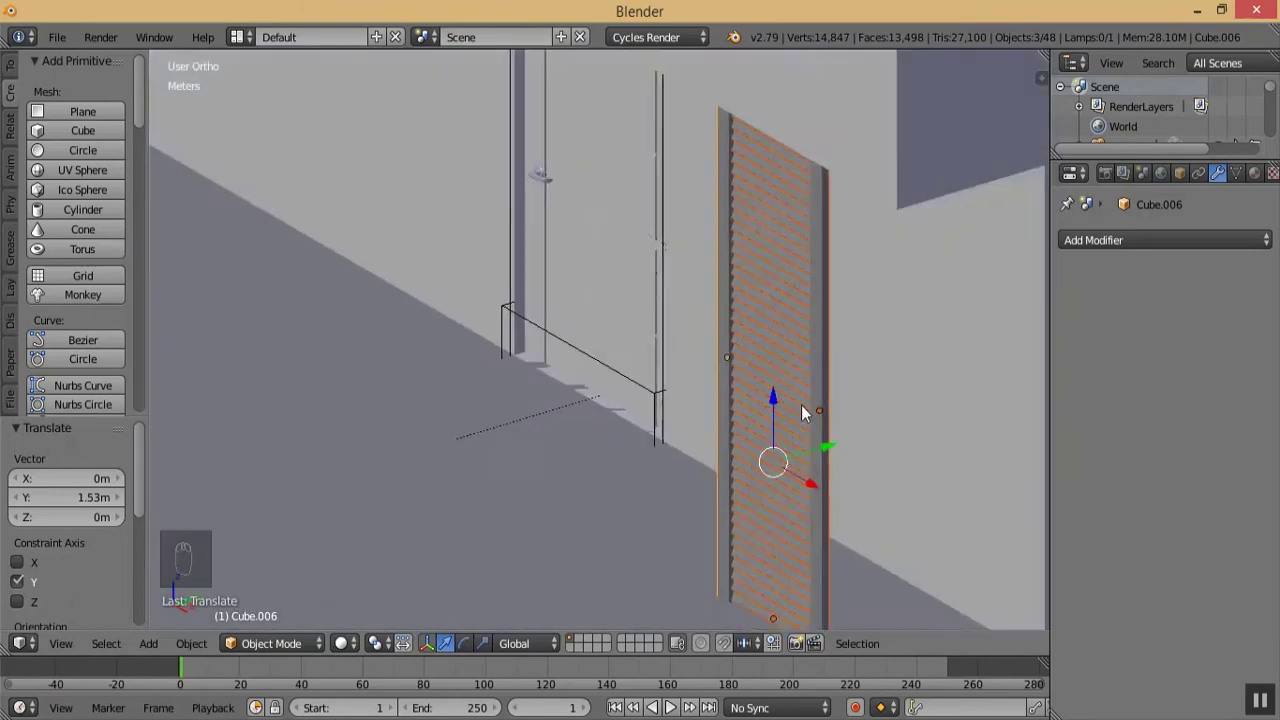
- Examine the ground-floor screen's placement on the facade in the front view and from an angle
{"action": "key", "text": "KP_Subtract"}
{"action": "key", "text": "KP_Subtract"}
{"action": "key", "text": "KP_Subtract"}
{"action": "key", "text": "KP_Subtract"}
{"action": "key", "text": "KP_Subtract"}
{"action": "key", "text": "KP_Subtract"}
{"action": "key", "text": "KP_Subtract"}
{"action": "key", "text": "KP_Subtract"}
{"action": "key", "text": "KP_Subtract"}
{"action": "key", "text": "KP_Subtract"}
{"action": "key", "text": "KP_Subtract"}
{"action": "middle_click_drag", "start_coordinate": [347, 621], "coordinate": [694, 477]}
{"action": "key", "text": "KP_1"}
{"action": "key", "text": "KP_Subtract"}
{"action": "key", "text": "KP_Subtract"}
{"action": "key", "text": "KP_Subtract"}
{"action": "key", "text": "KP_Subtract"}
{"action": "key", "text": "KP_Subtract"}
{"action": "key", "text": "KP_Subtract"}
{"action": "key", "text": "KP_Subtract"}
{"action": "key", "text": "KP_Subtract"}
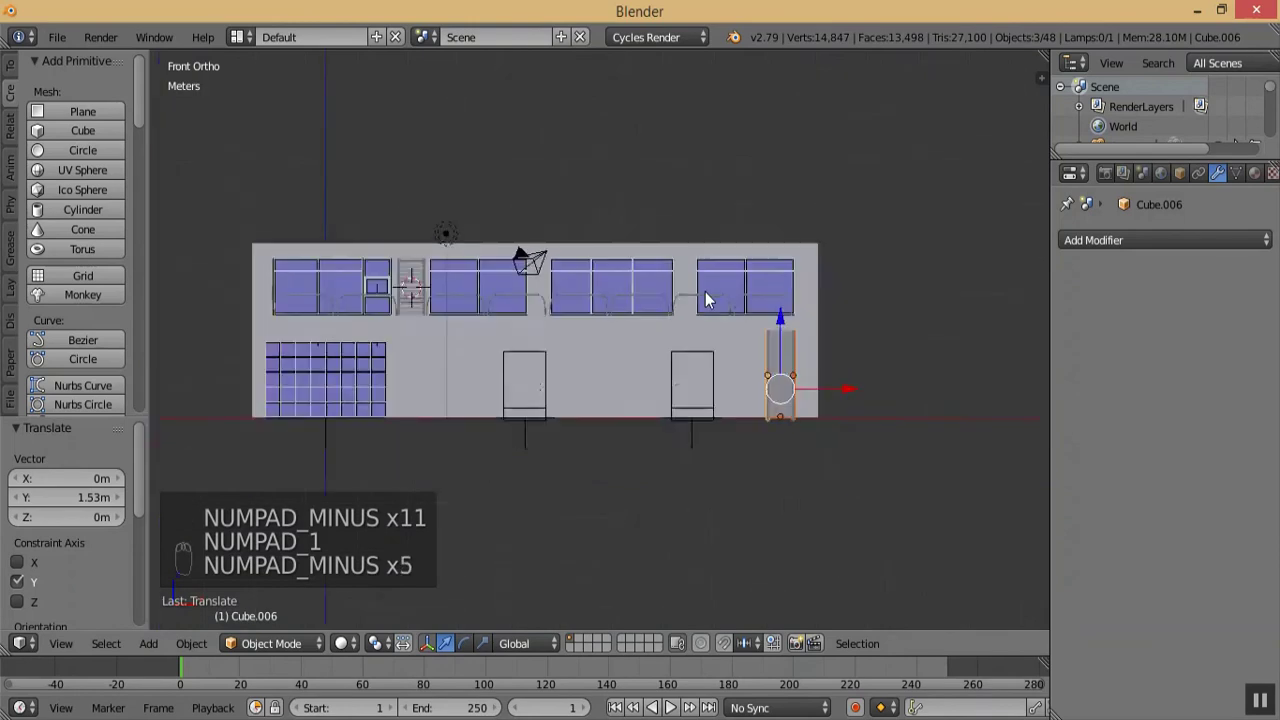
{"action": "middle_click_drag", "start_coordinate": [651, 296], "coordinate": [553, 513]}
- Open the ground plane for mesh editing and add one centred loop cut running along X
{"action": "right_click", "coordinate": [554, 508]}
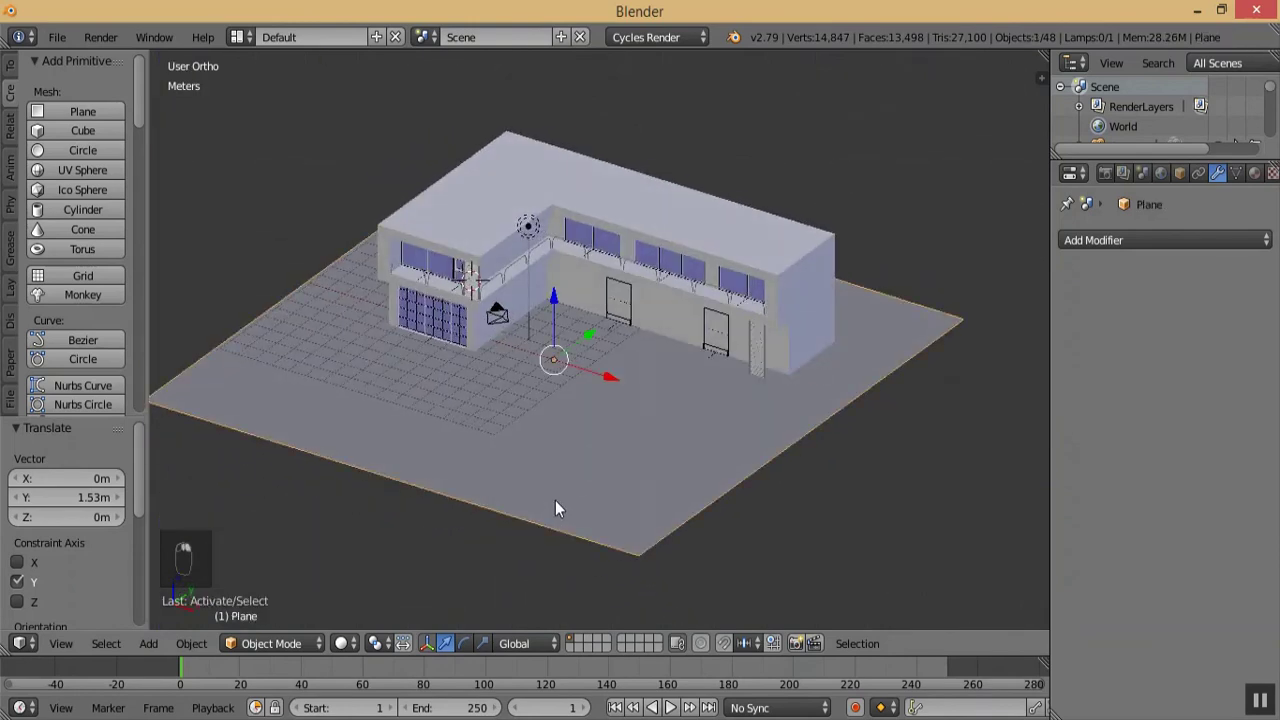
{"action": "left_click", "coordinate": [293, 646]}
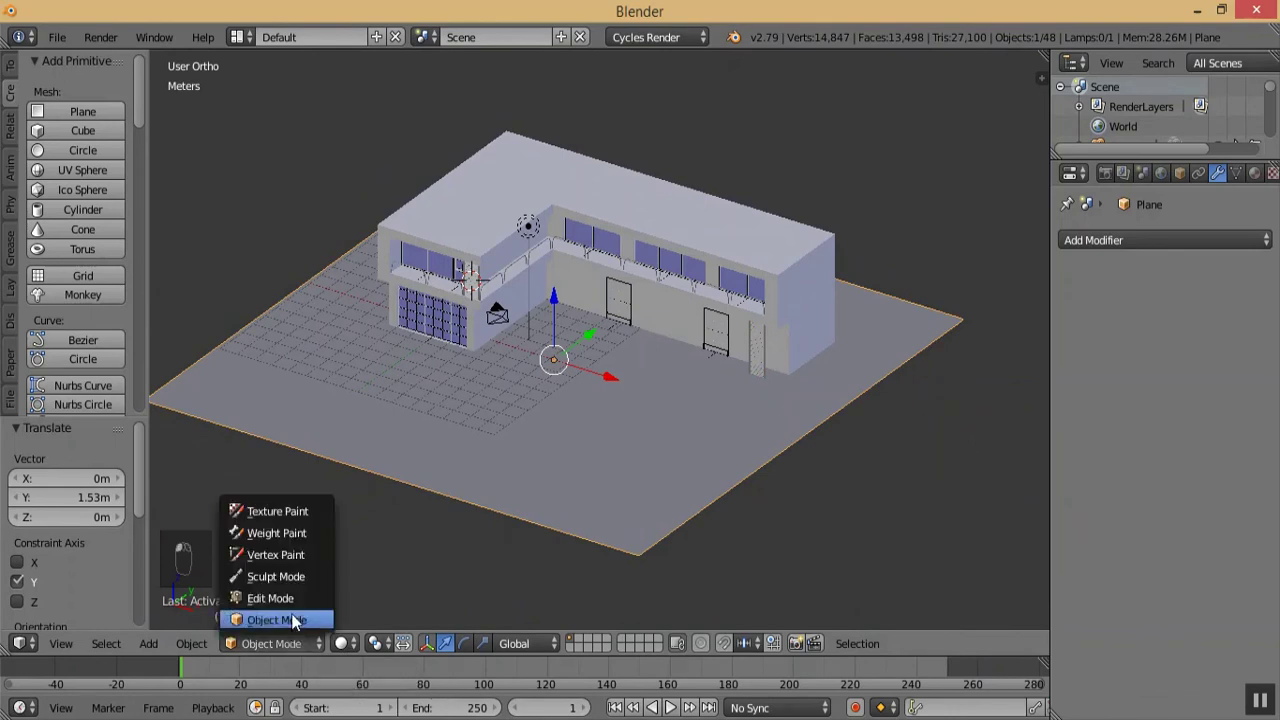
{"action": "left_click", "coordinate": [292, 600]}
{"action": "middle_click_drag", "start_coordinate": [610, 438], "coordinate": [625, 500]}
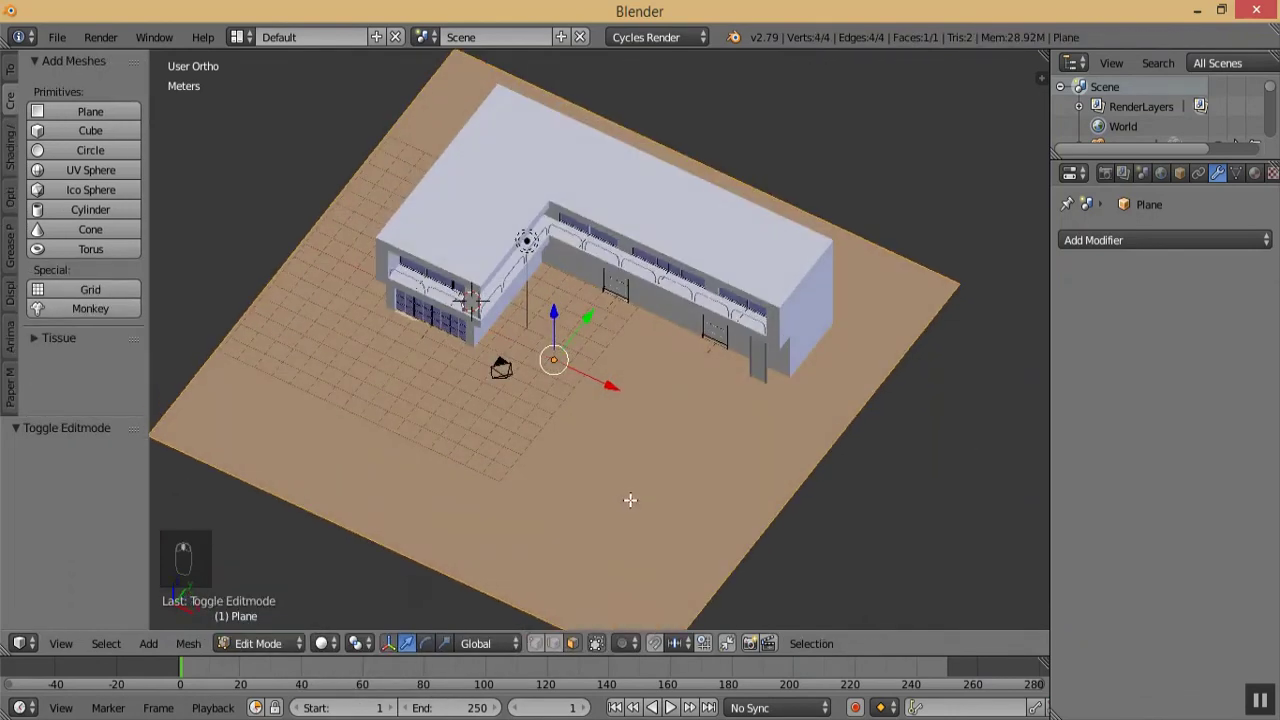
{"action": "key", "text": "a"}
{"action": "key", "text": "ctrl+r"}
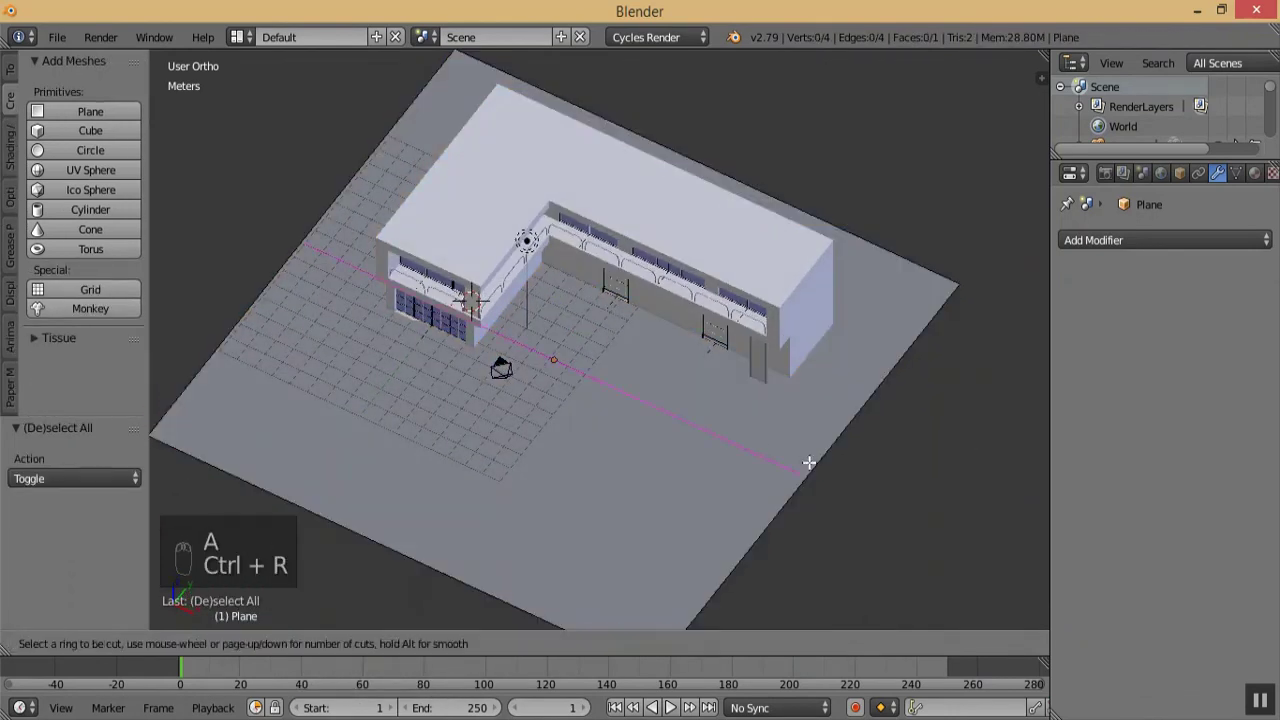
{"action": "left_click", "coordinate": [857, 431]}
{"action": "right_click", "coordinate": [857, 431]}
{"action": "key", "text": "KP_7"}
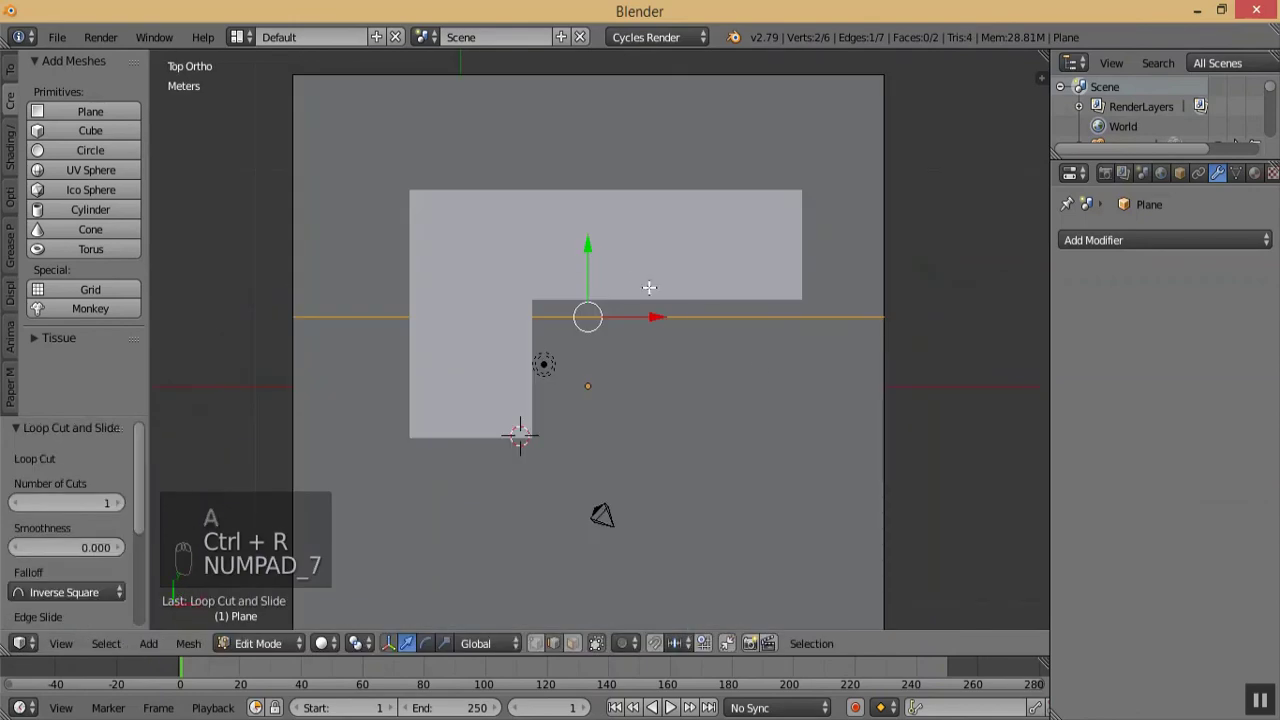
- In top view, shift the new cut -49.5 cm along Y, then fine-tune it by 7.62 cm in wireframe shading
{"action": "key", "text": "KP_Subtract"}
{"action": "key", "text": "KP_Add"}
{"action": "key", "text": "KP_Add"}
{"action": "key", "text": "KP_Add"}
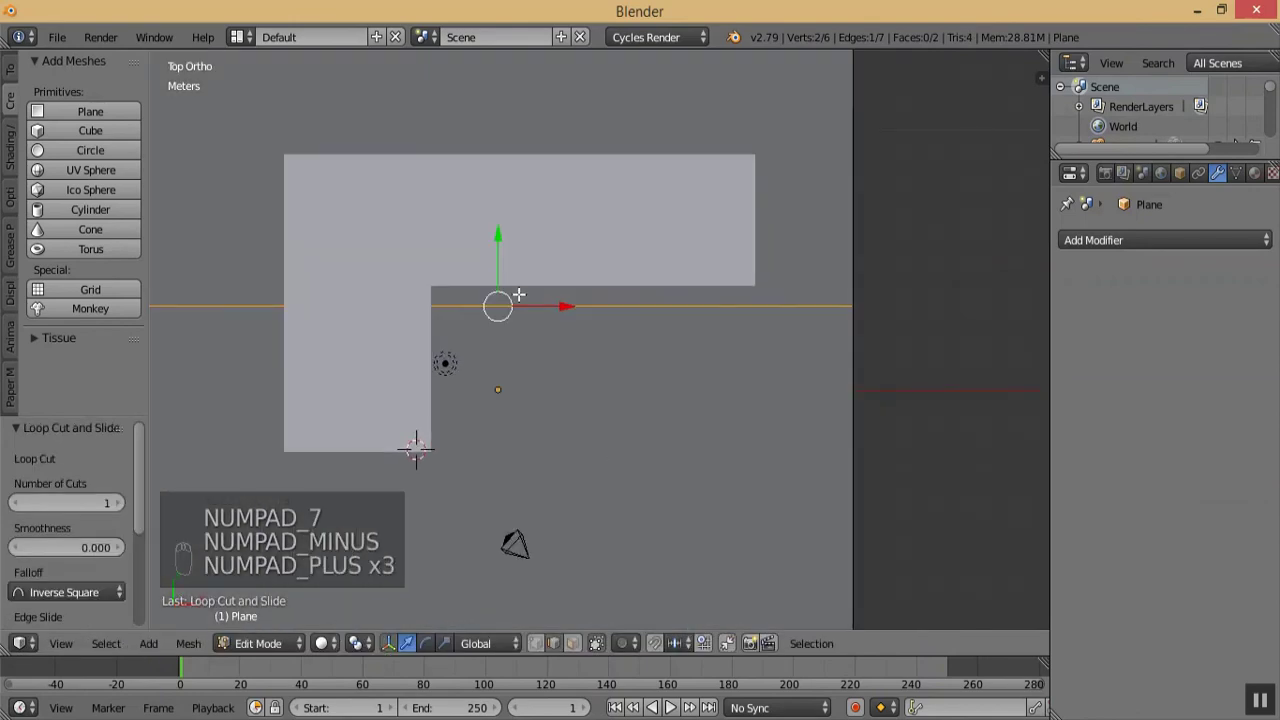
{"action": "left_click_drag", "start_coordinate": [494, 240], "coordinate": [497, 253]}
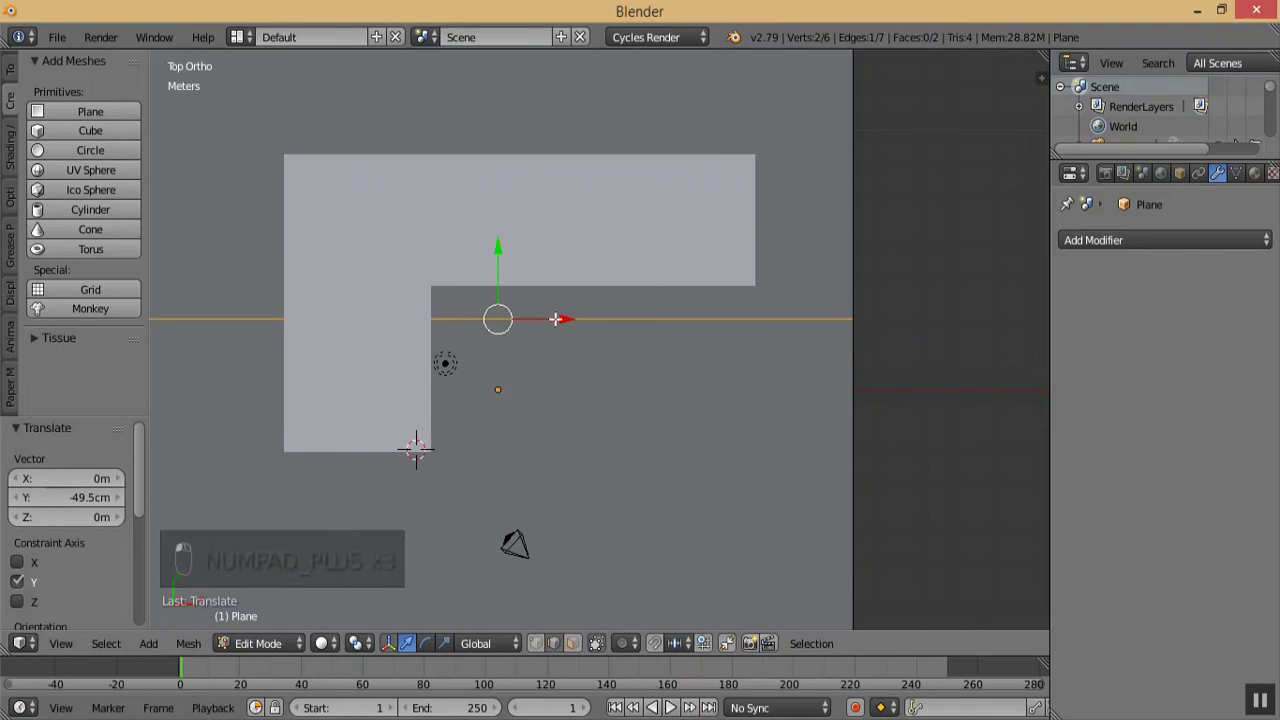
{"action": "left_click", "coordinate": [325, 643]}
{"action": "left_click", "coordinate": [345, 601]}
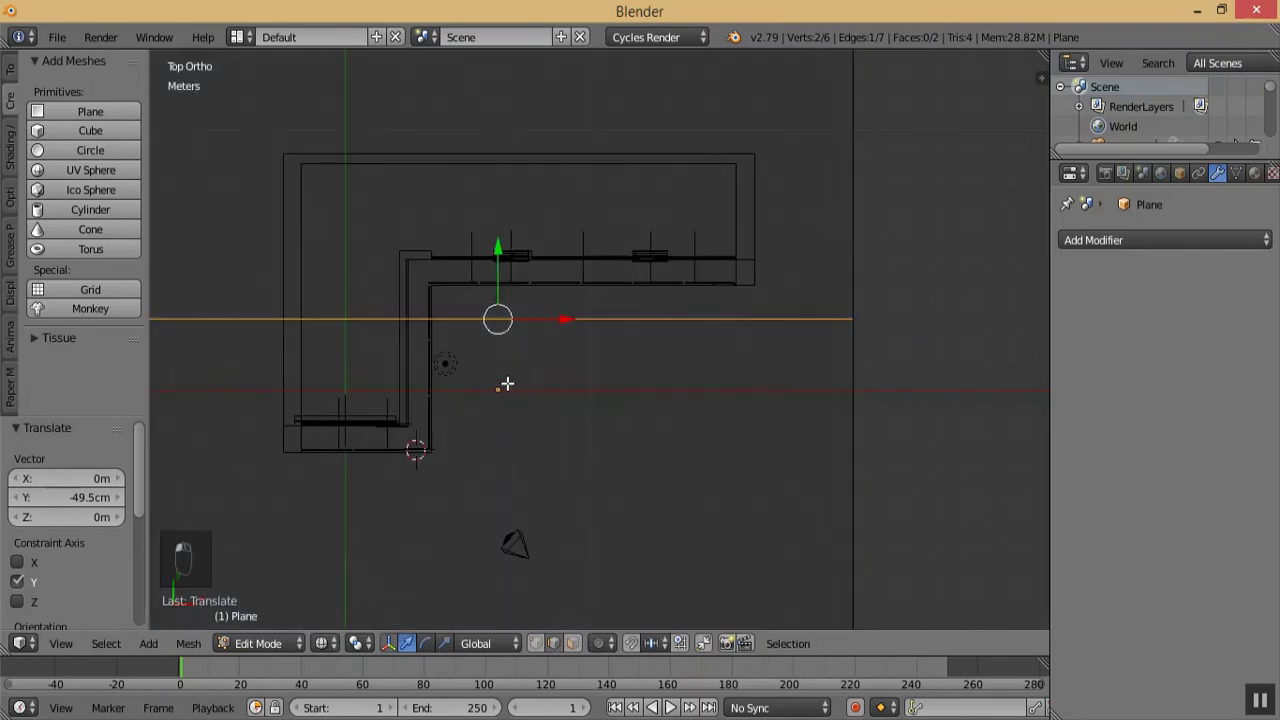
{"action": "left_click_drag", "start_coordinate": [500, 255], "coordinate": [500, 252]}
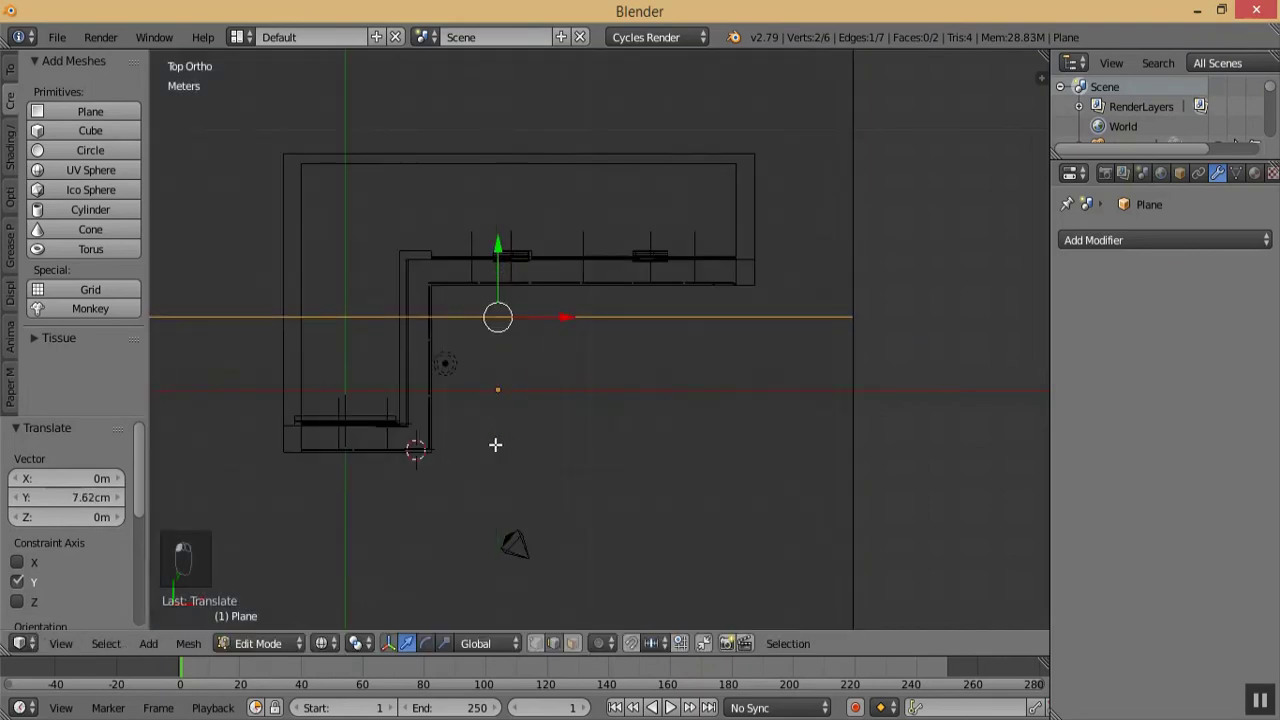
- Add three more loop cuts to the ground plane, sliding them to outline a rectangle beside the building's inner corner
{"action": "key", "text": "ctrl+r"}
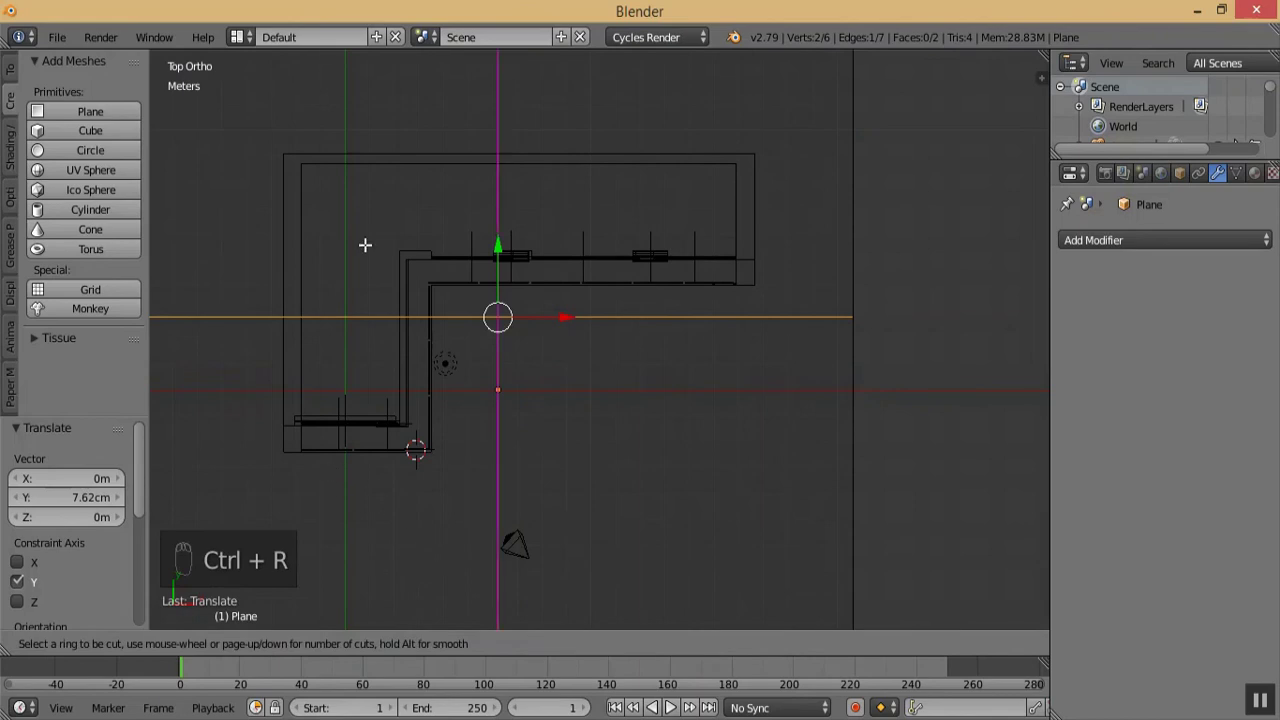
{"action": "left_click", "coordinate": [484, 302]}
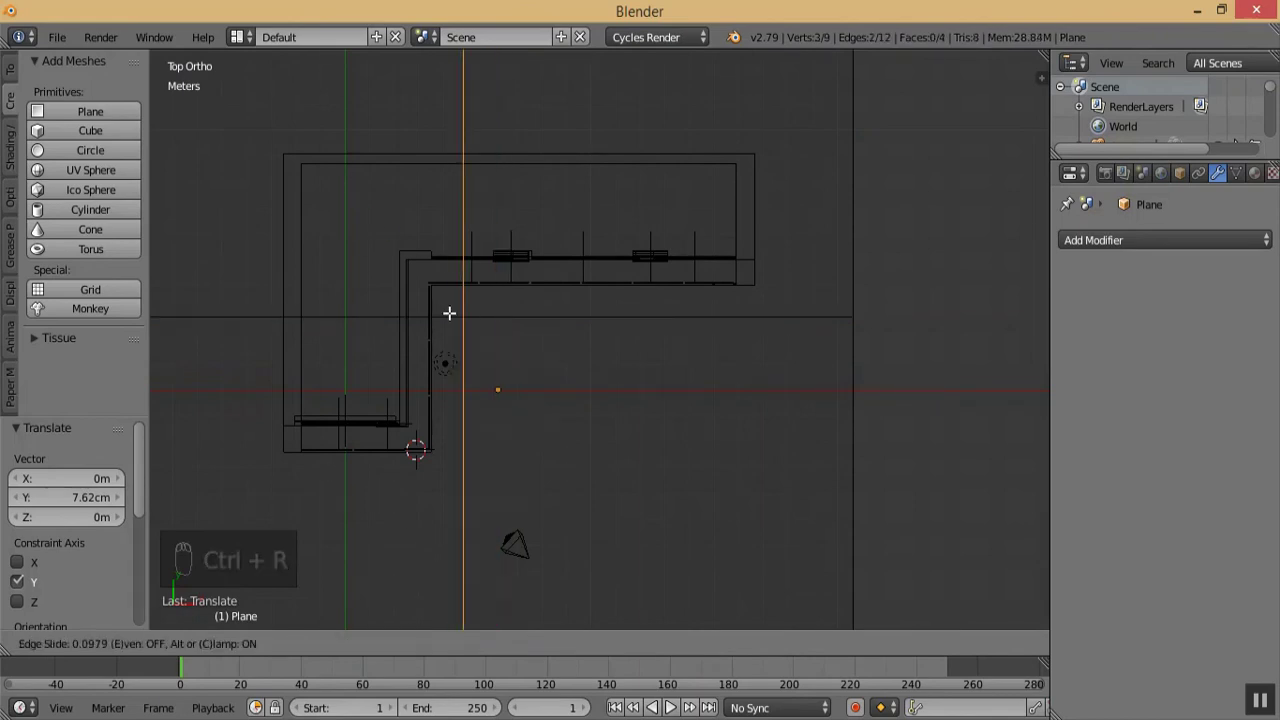
{"action": "left_click", "coordinate": [449, 313]}
{"action": "key", "text": "ctrl+r"}
{"action": "left_click", "coordinate": [849, 343]}
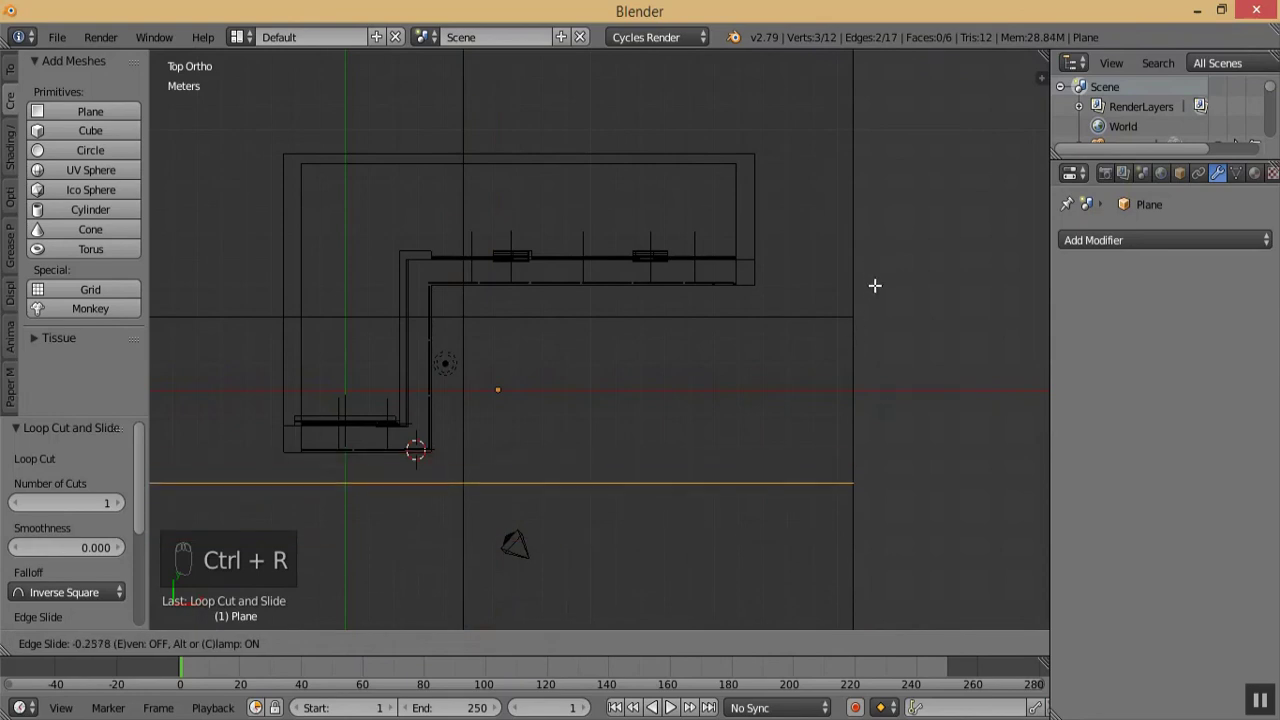
{"action": "left_click", "coordinate": [875, 286]}
{"action": "key", "text": "ctrl+r"}
{"action": "left_click", "coordinate": [700, 346]}
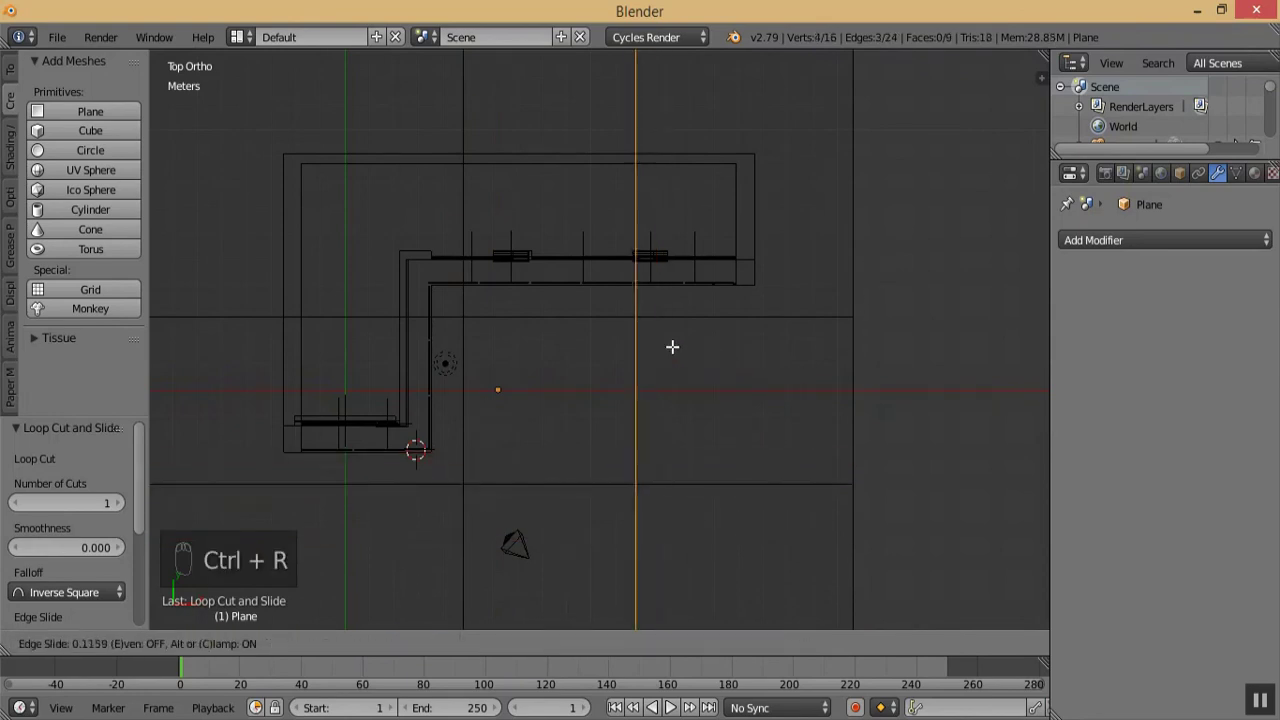
{"action": "left_click", "coordinate": [637, 351]}
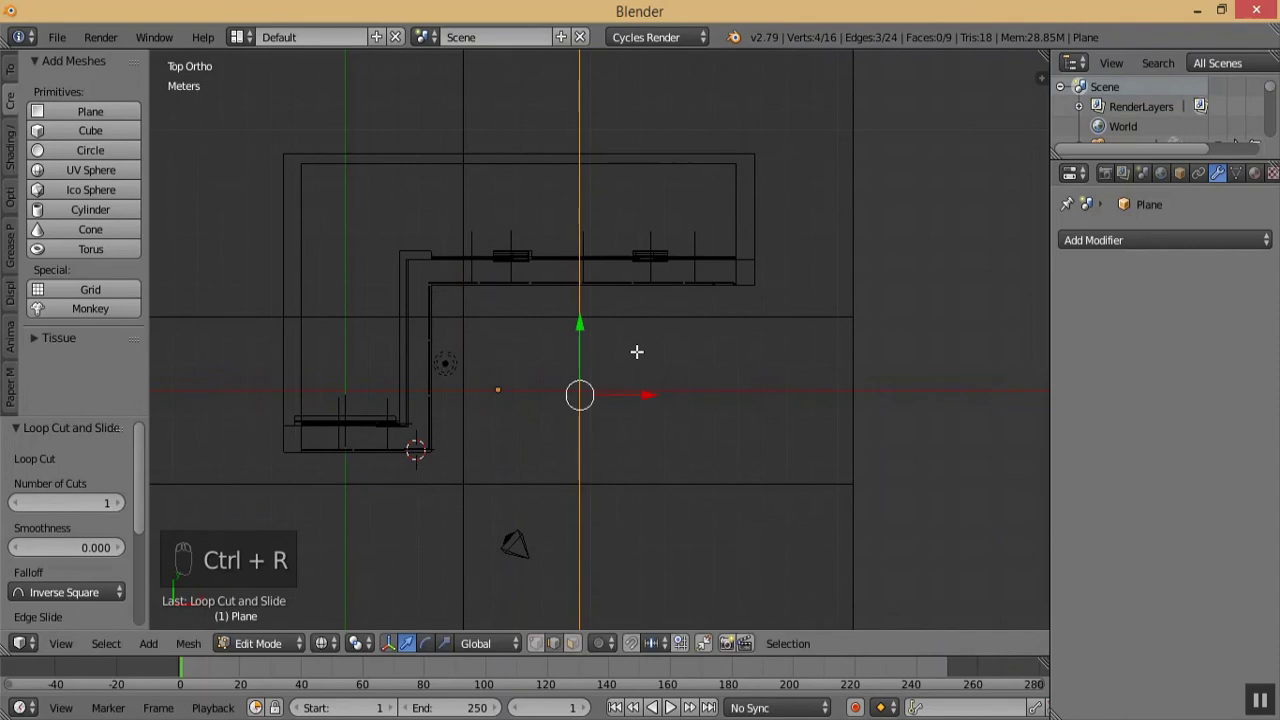
- Return to solid shading and extrude the rectangular ground face beside the building 28.6 cm upward
{"action": "key", "text": "a"}
{"action": "middle_click_drag", "start_coordinate": [531, 466], "coordinate": [538, 341]}
{"action": "left_click", "coordinate": [324, 643]}
{"action": "left_click", "coordinate": [365, 600]}
{"action": "key", "text": "KP_Add"}
{"action": "key", "text": "KP_Add"}
{"action": "key", "text": "KP_Add"}
{"action": "key", "text": "KP_Add"}
{"action": "key", "text": "KP_Add"}
{"action": "key", "text": "KP_Add"}
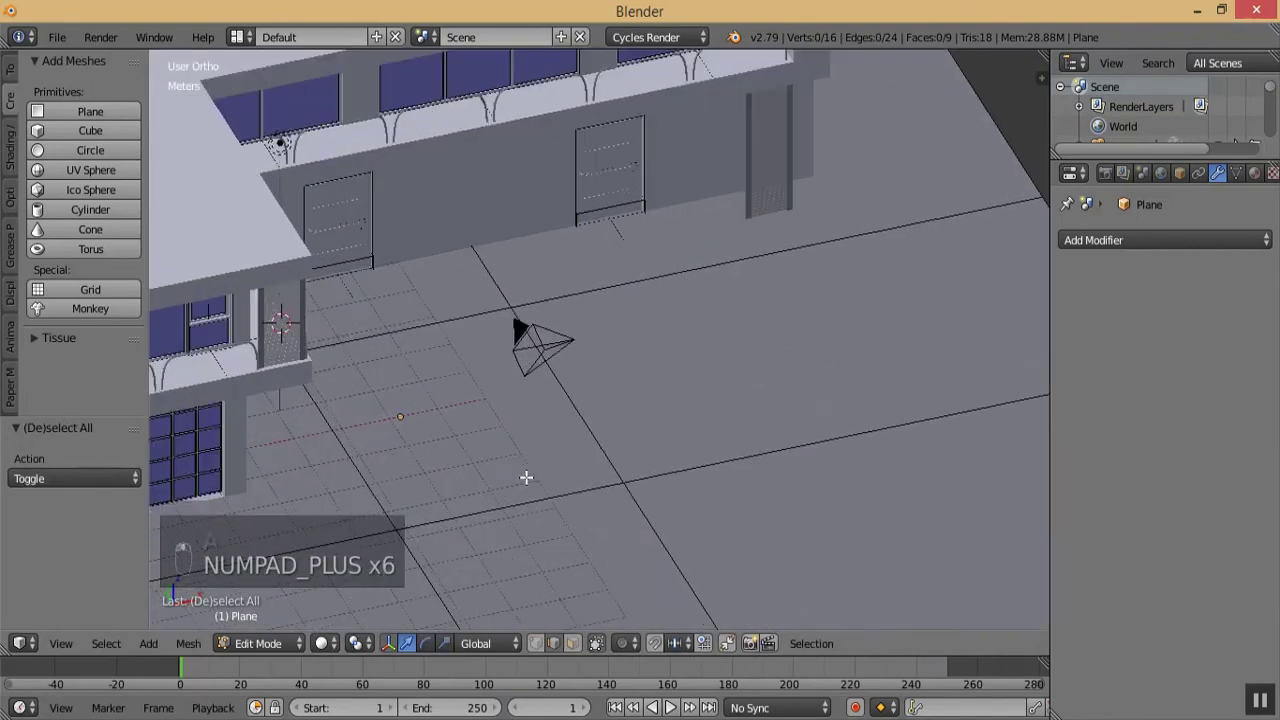
{"action": "right_click", "coordinate": [523, 473]}
{"action": "middle_click_drag", "start_coordinate": [523, 473], "coordinate": [526, 414]}
{"action": "key", "text": "e"}
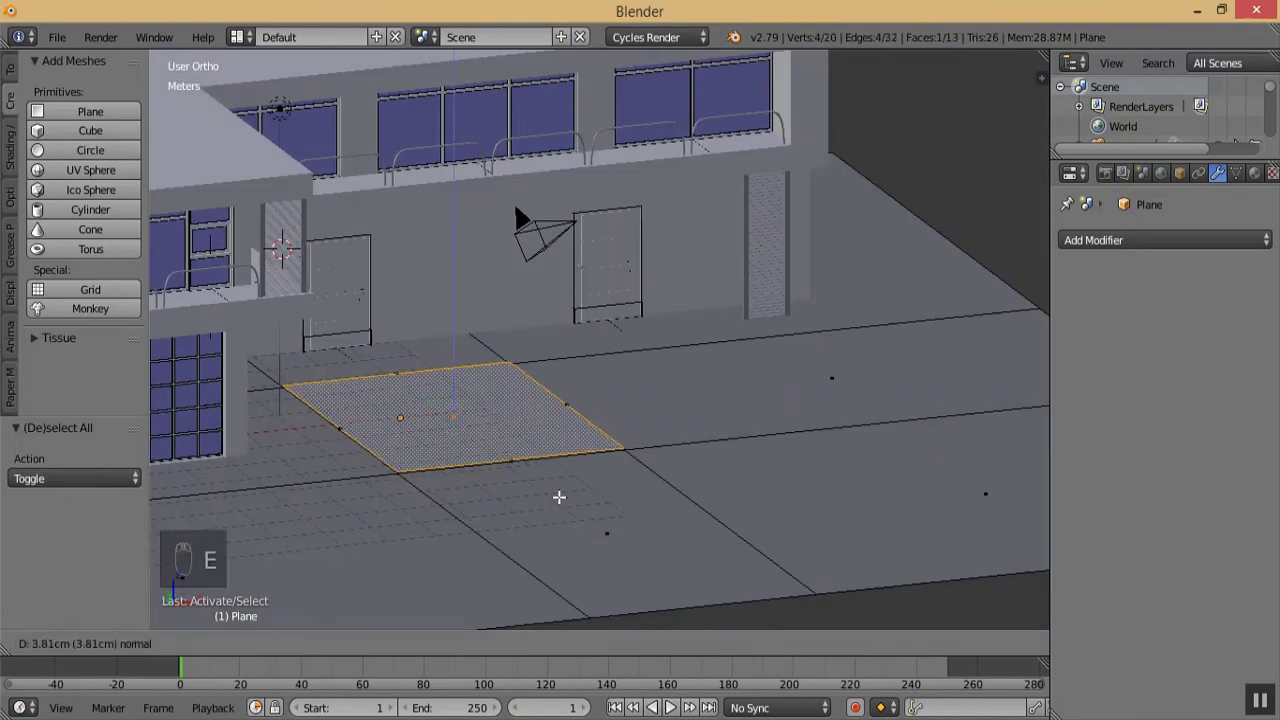
{"action": "left_click", "coordinate": [565, 494]}
- Extrude the raised top face in place, scale it inward to 0.886, and scale it along X by 0.972 to form a rim
{"action": "key", "text": "e"}
{"action": "key", "text": "s"}
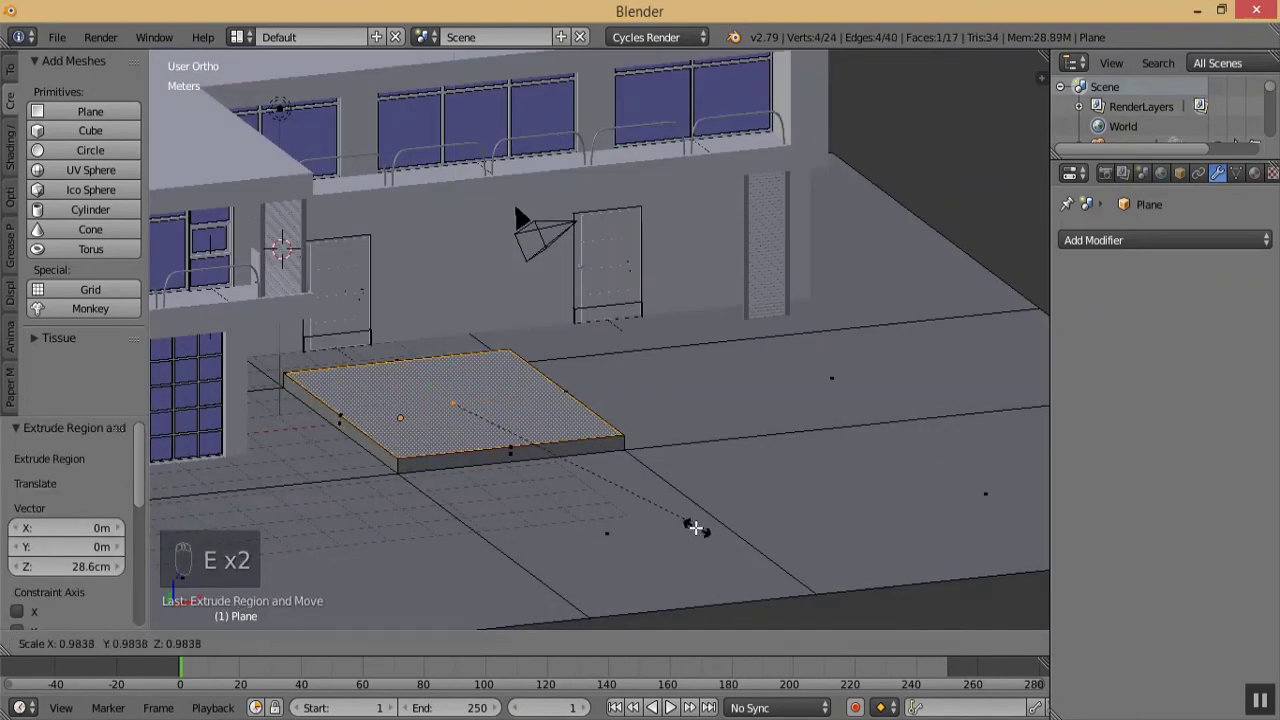
{"action": "left_click", "coordinate": [677, 520]}
{"action": "key", "text": "KP_7"}
{"action": "key", "text": "KP_Add"}
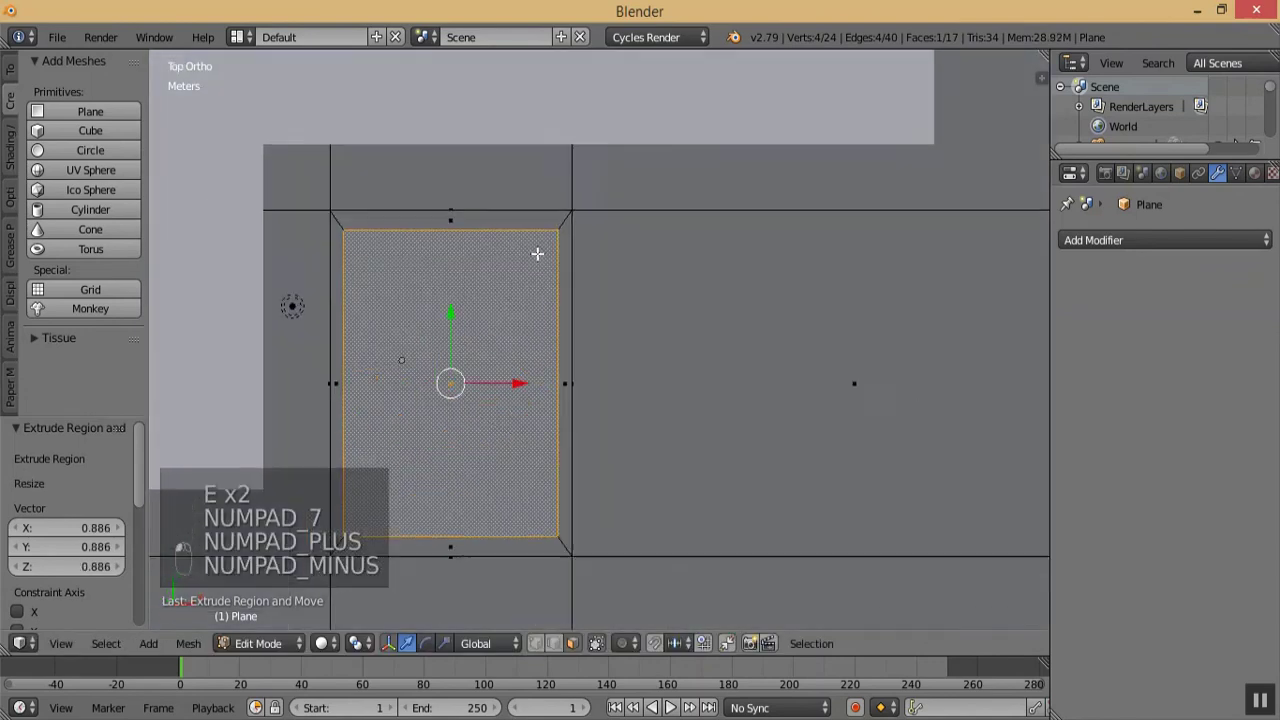
{"action": "key", "text": "KP_Subtract"}
{"action": "key", "text": "KP_Add"}
{"action": "key", "text": "s"}
{"action": "key", "text": "s"}
{"action": "key", "text": "x"}
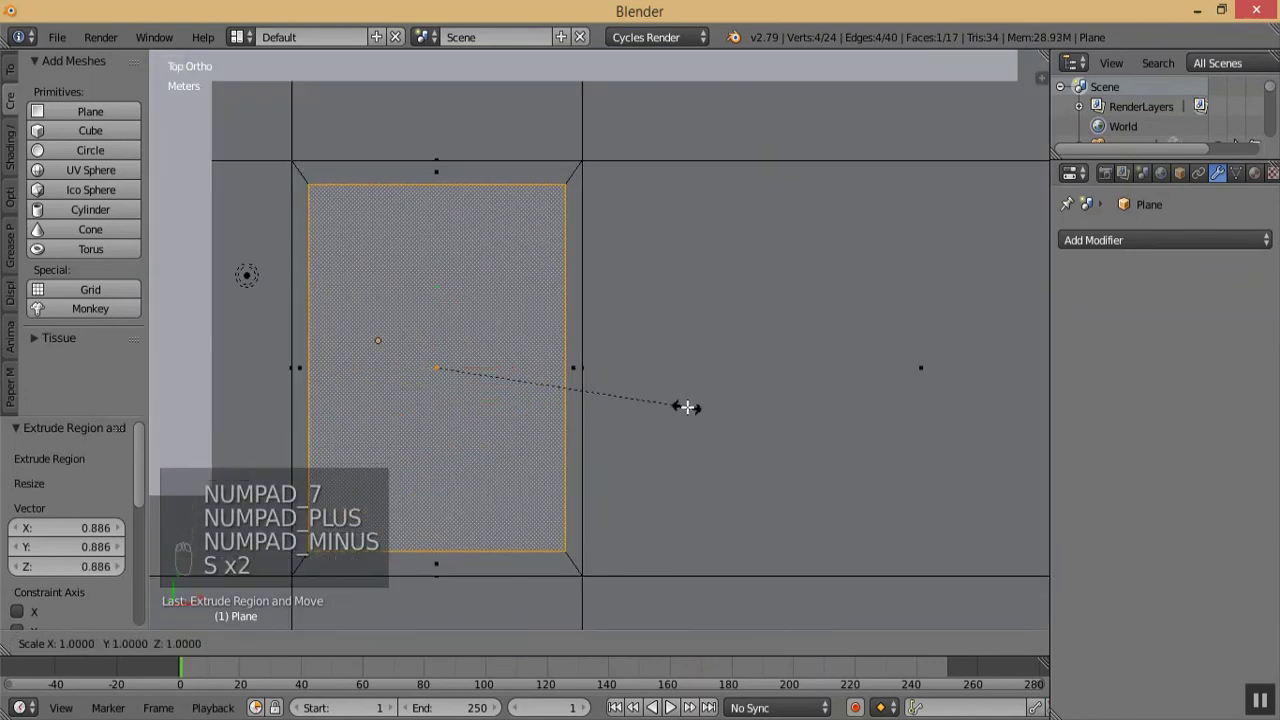
{"action": "left_click", "coordinate": [680, 404]}
- Extrude the inner face 1.63 m downward to form the pool basin
{"action": "middle_click_drag", "start_coordinate": [680, 403], "coordinate": [693, 232]}
{"action": "key", "text": "e"}
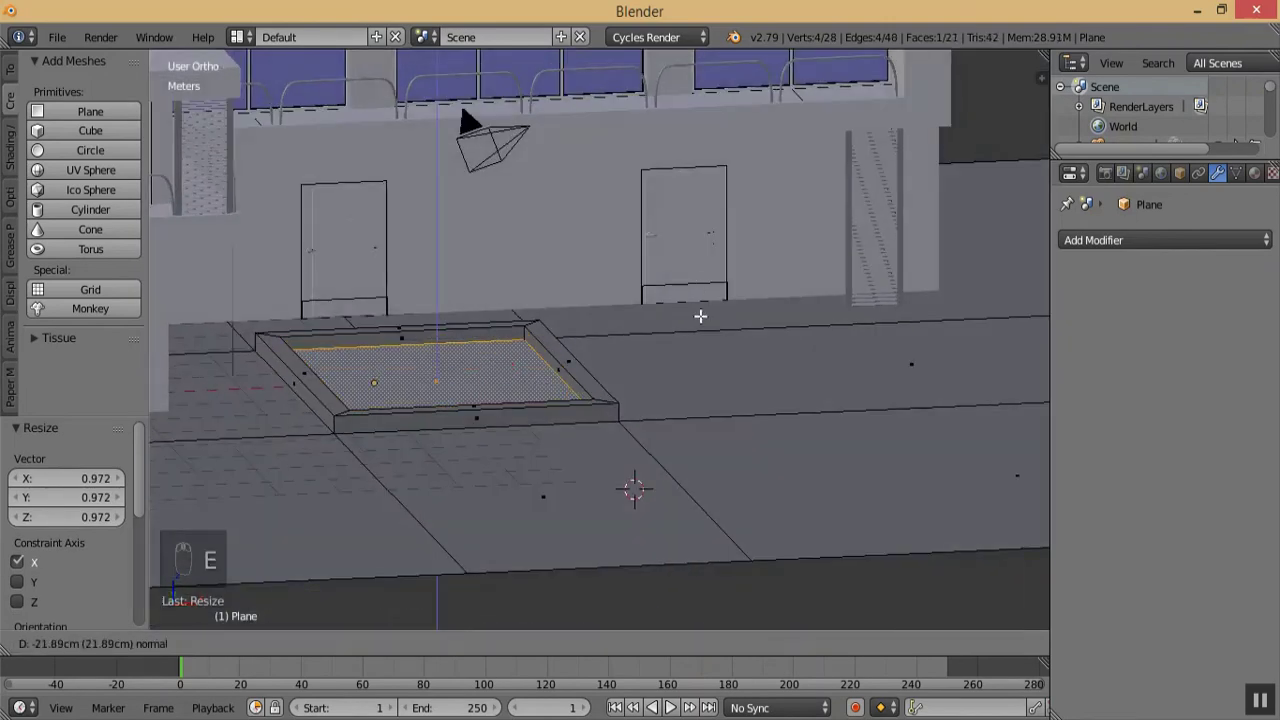
{"action": "left_click", "coordinate": [698, 382]}
{"action": "left_click", "coordinate": [258, 643]}
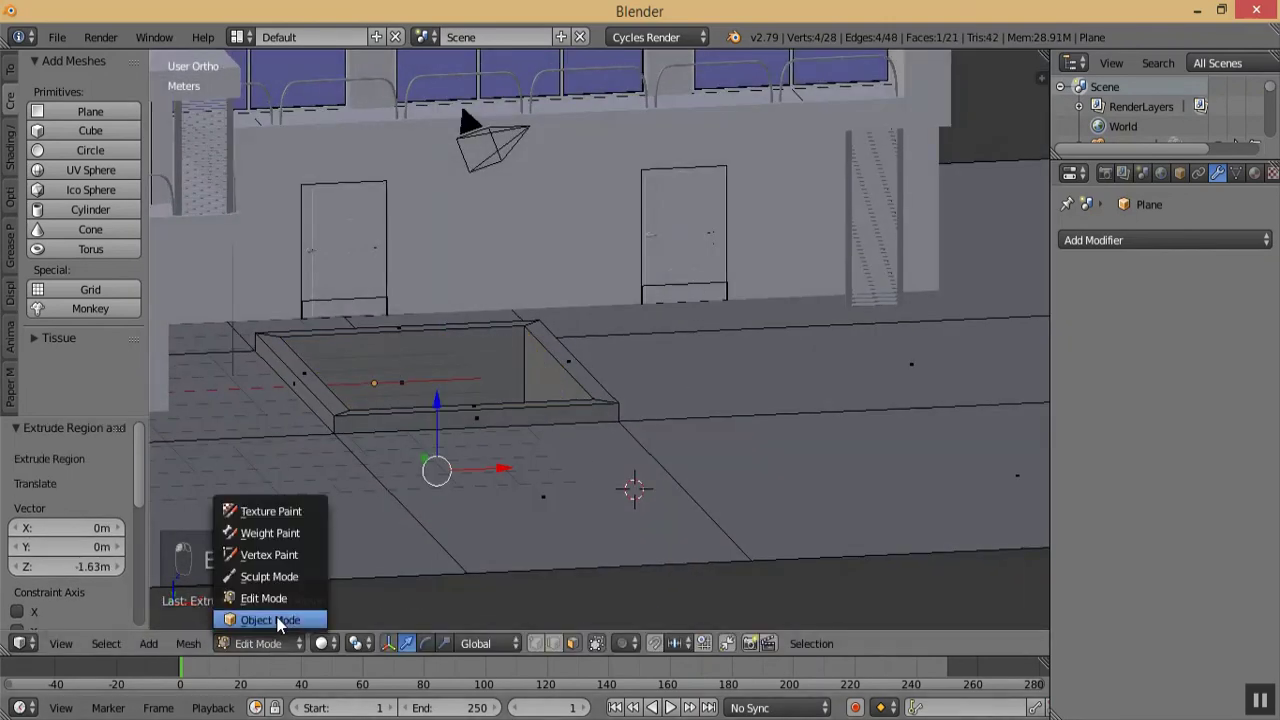
- Select the pool's outer sides, rim, inner walls and floor, and separate them from the ground plane by selection
{"action": "key", "text": "a"}
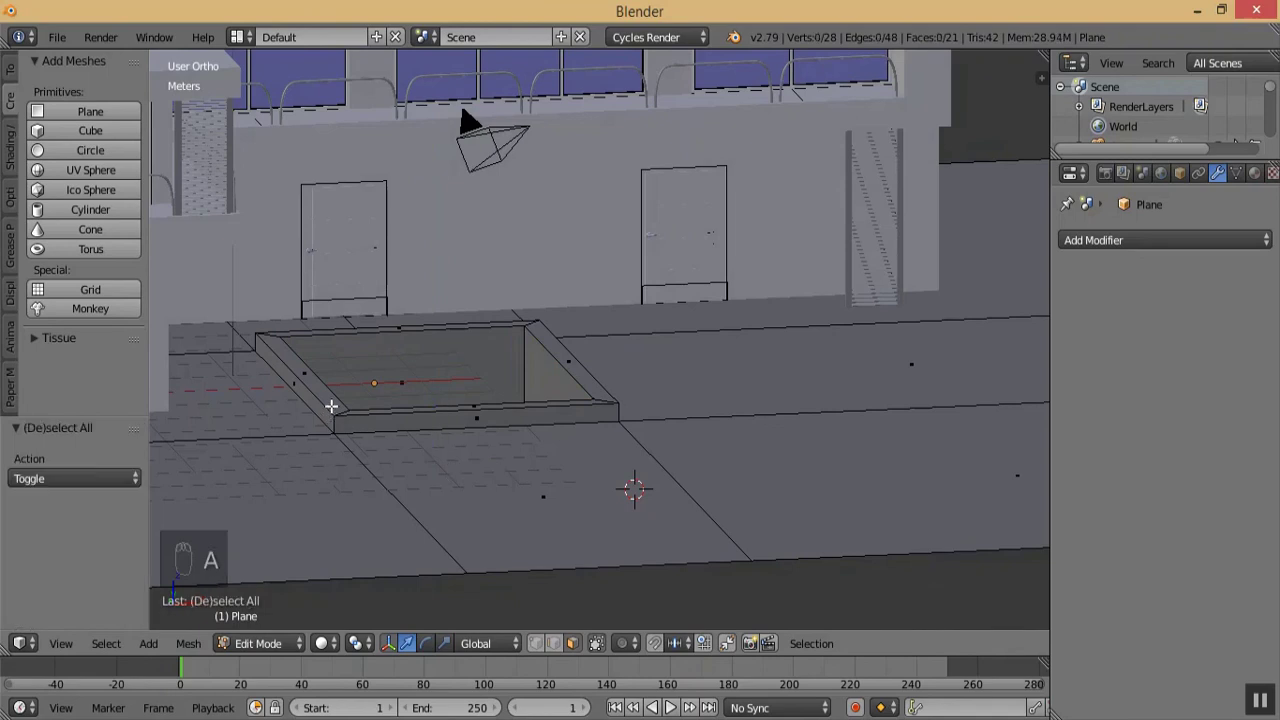
{"action": "middle_click_drag", "start_coordinate": [372, 381], "coordinate": [413, 456]}
{"action": "middle_click_drag", "start_coordinate": [330, 432], "coordinate": [350, 386]}
{"action": "right_click", "coordinate": [338, 385], "text": "alt"}
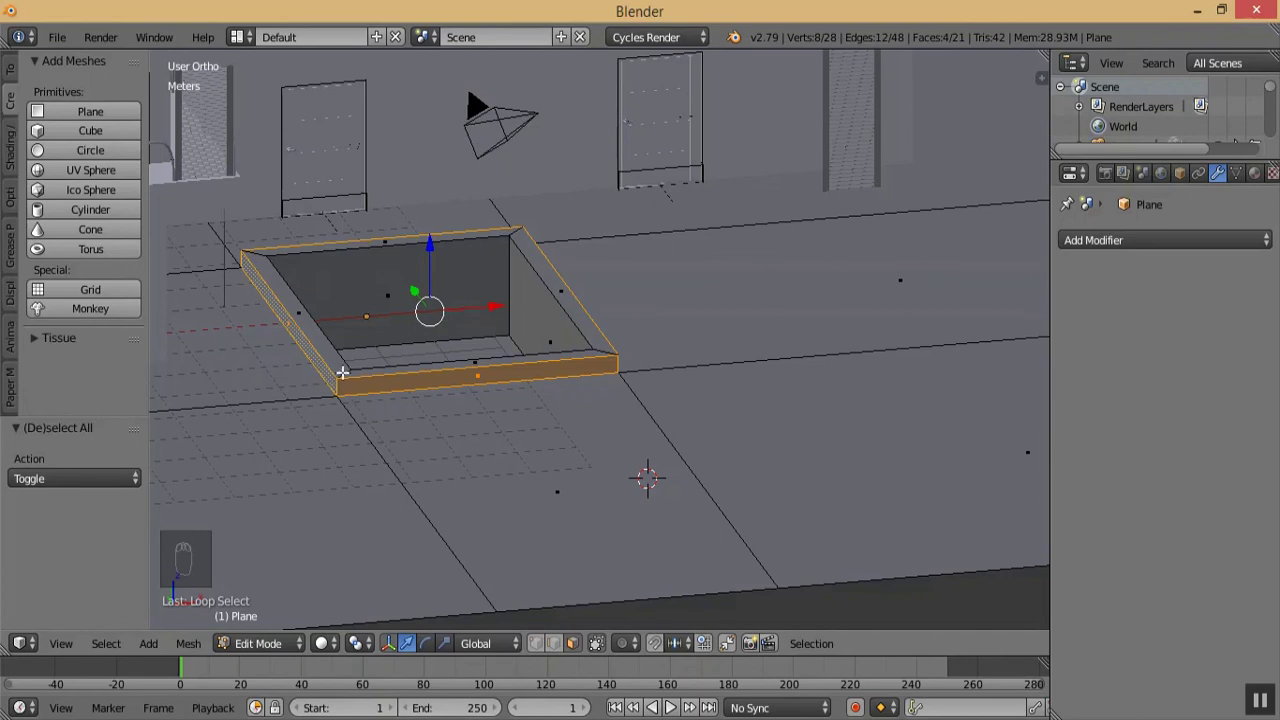
{"action": "right_click", "coordinate": [343, 372], "text": "alt+shift"}
{"action": "right_click", "coordinate": [506, 274], "text": "alt+shift"}
{"action": "middle_click_drag", "start_coordinate": [509, 277], "coordinate": [580, 394]}
{"action": "right_click", "coordinate": [432, 342], "text": "shift"}
{"action": "key", "text": "p"}
{"action": "left_click", "coordinate": [583, 395]}
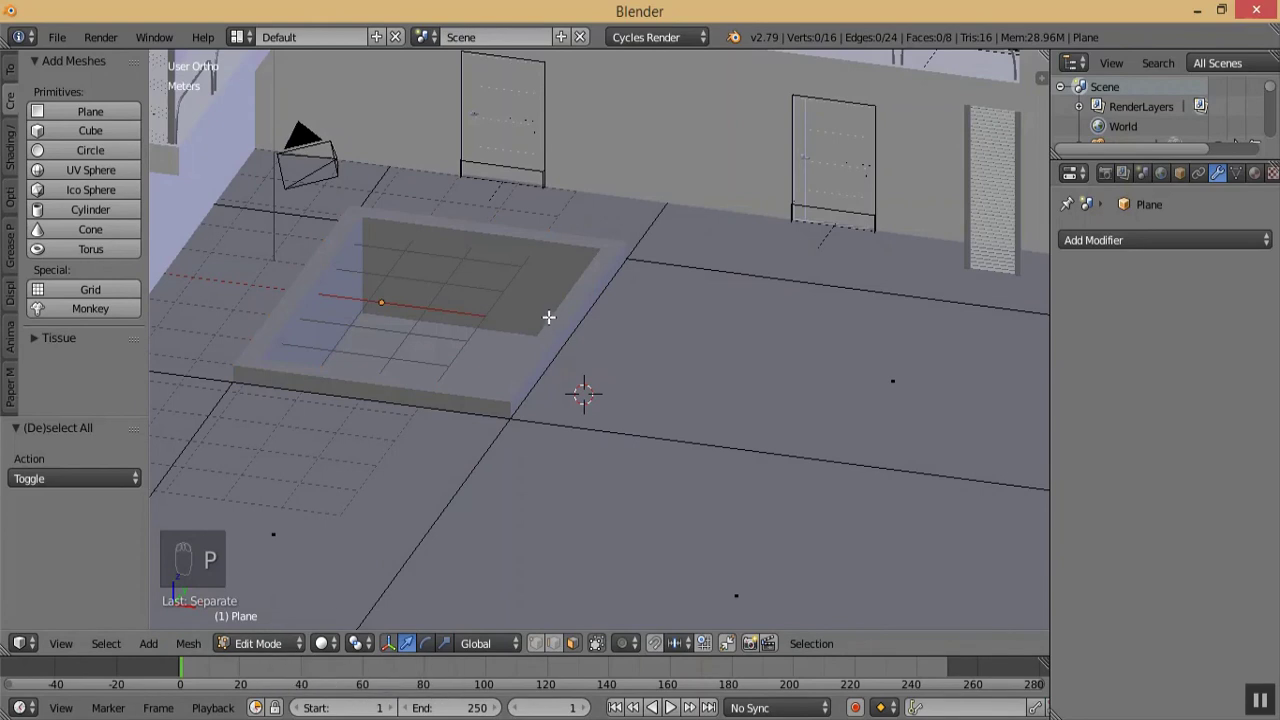
- Leave the ground plane's mesh editing and open the separated pool object for mesh editing
{"action": "key", "text": "p"}
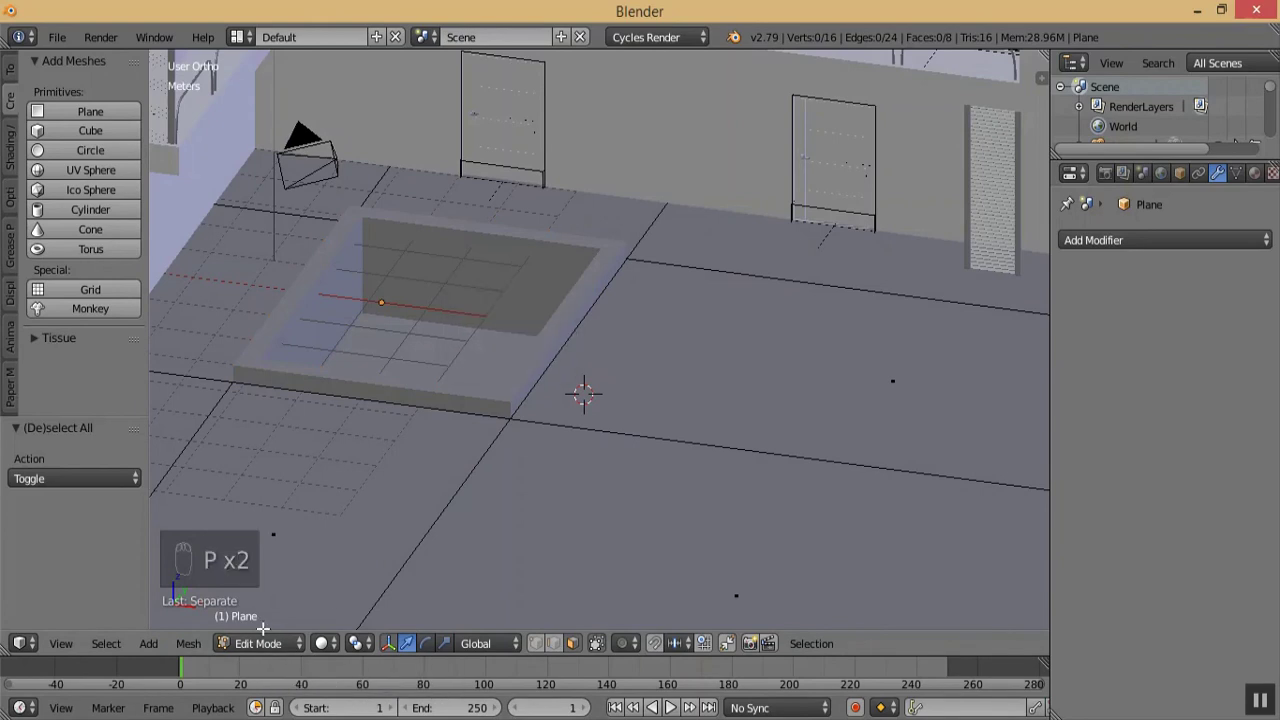
{"action": "left_click", "coordinate": [280, 643]}
{"action": "left_click", "coordinate": [284, 607]}
{"action": "right_click", "coordinate": [480, 396]}
{"action": "left_click", "coordinate": [273, 645]}
{"action": "left_click", "coordinate": [283, 598]}
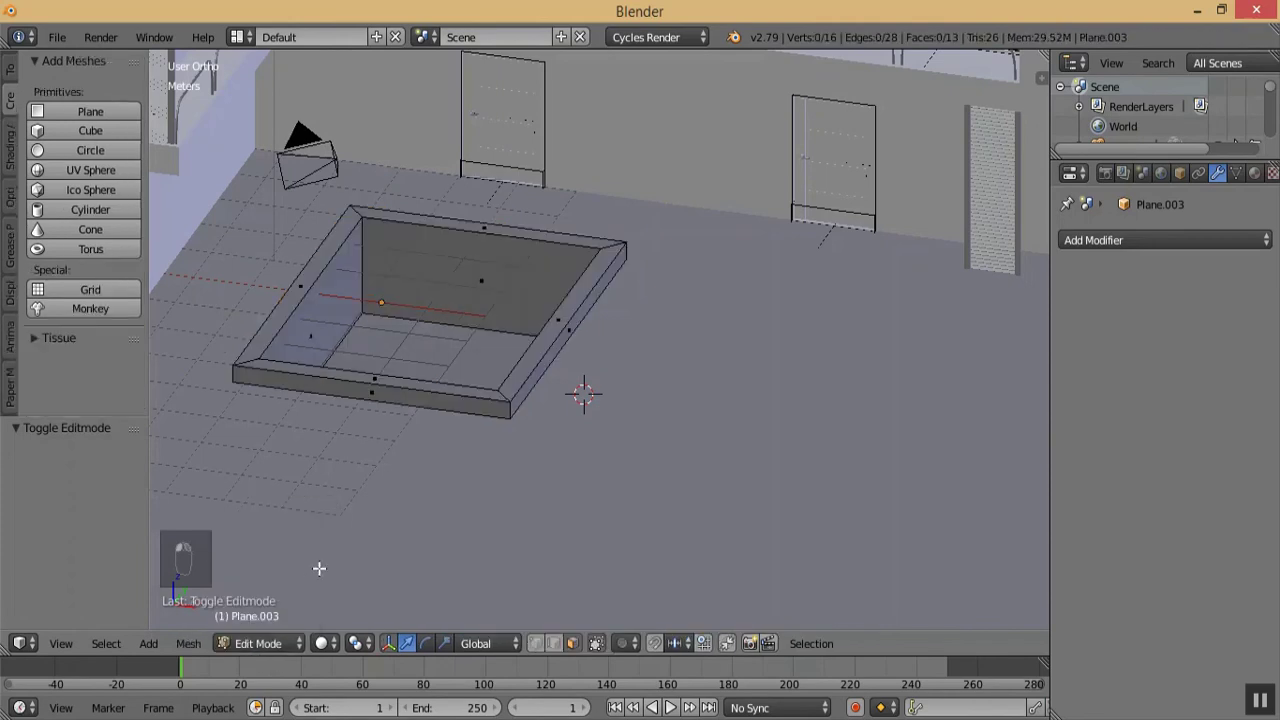
- Select the pool's outer bottom edge loop, lower it 24 cm along Z, and return to Object Mode
{"action": "key", "text": "a"}
{"action": "key", "text": "a"}
{"action": "key", "text": "a"}
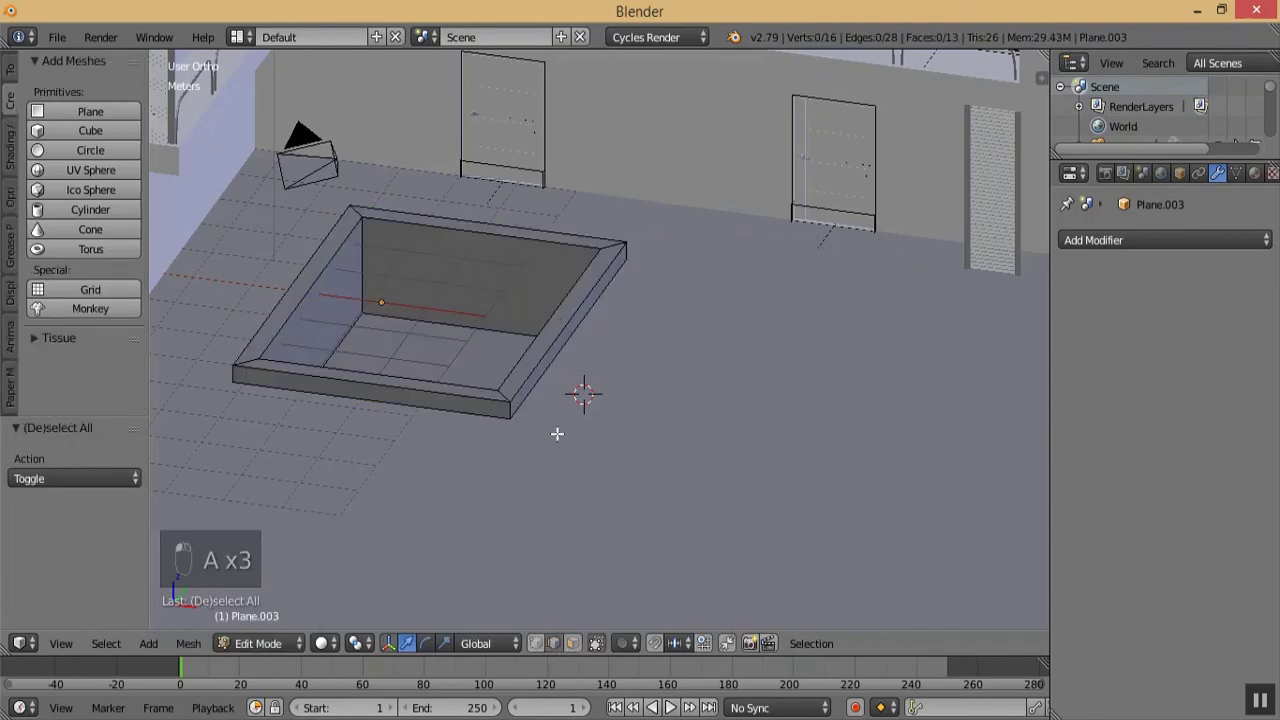
{"action": "right_click", "coordinate": [531, 384], "text": "alt"}
{"action": "middle_click_drag", "start_coordinate": [539, 413], "coordinate": [456, 357]}
{"action": "left_click_drag", "start_coordinate": [424, 268], "coordinate": [390, 378]}
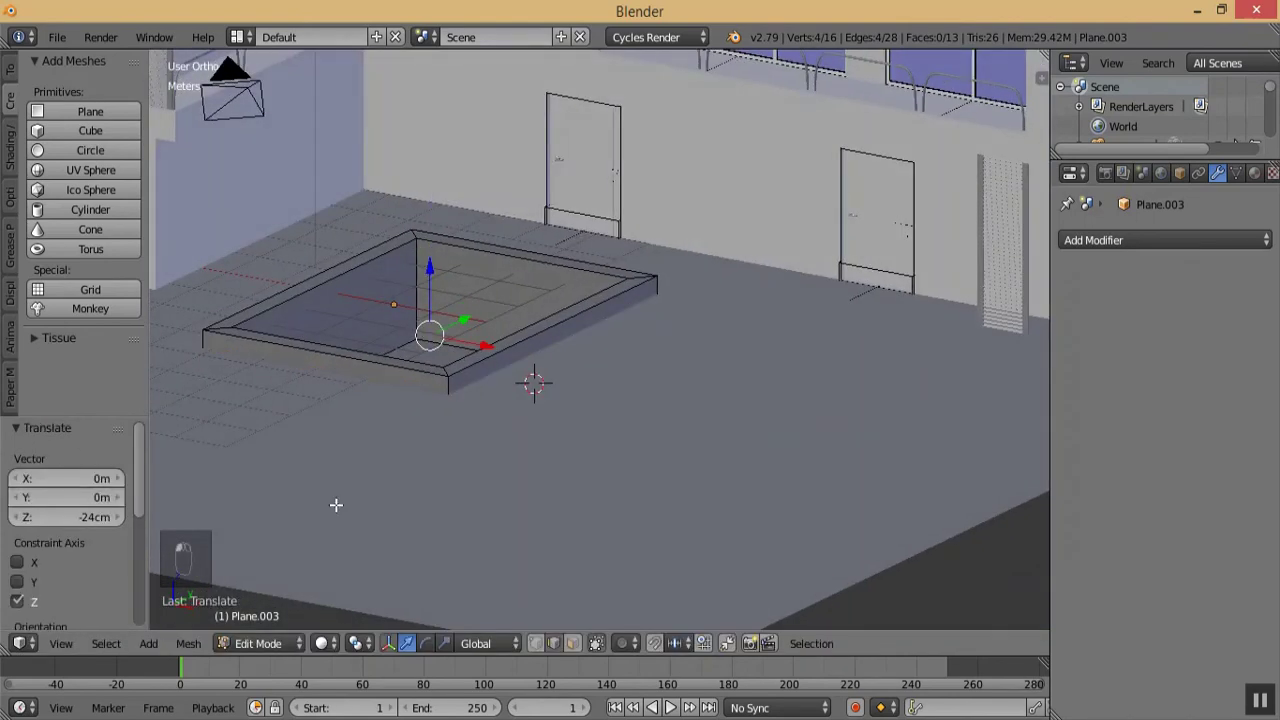
{"action": "key", "text": "Tab"}
- Examine the pool's position relative to the building from several angles and in top view
{"action": "key", "text": "KP_Subtract"}
{"action": "key", "text": "KP_Subtract"}
{"action": "key", "text": "KP_Subtract"}
{"action": "key", "text": "KP_Subtract"}
{"action": "key", "text": "KP_Subtract"}
{"action": "key", "text": "KP_Subtract"}
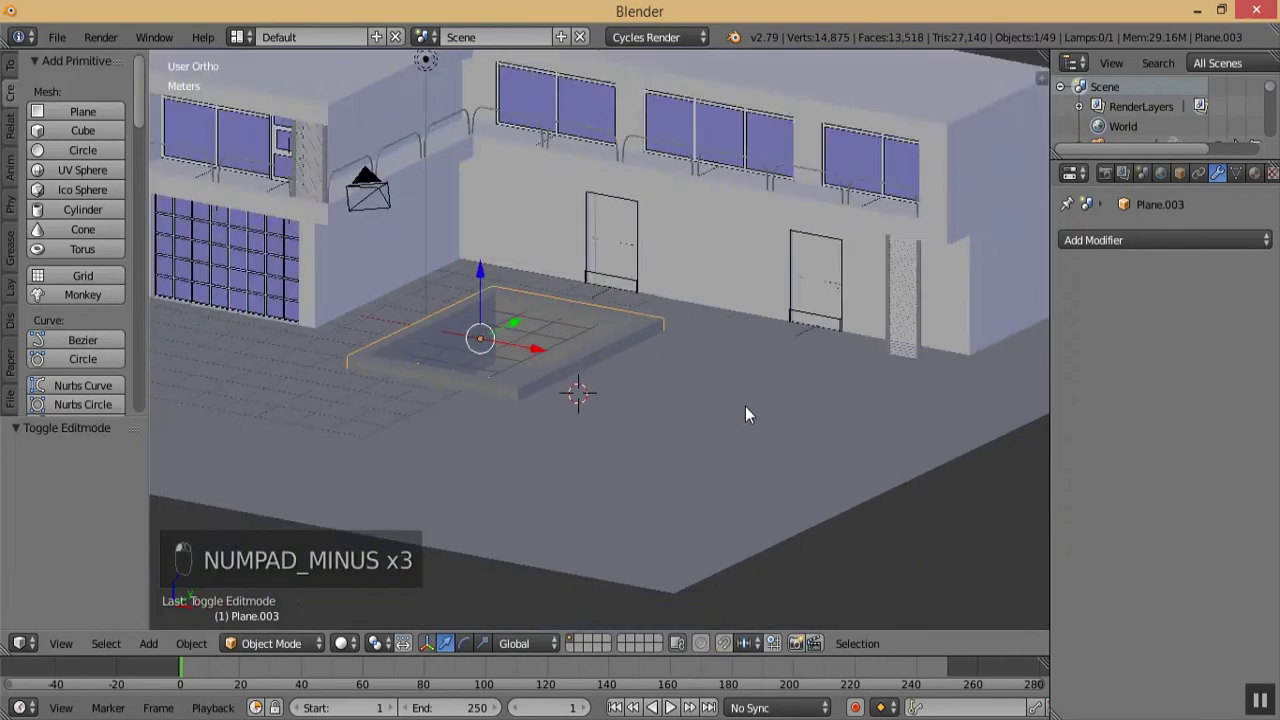
{"action": "middle_click_drag", "start_coordinate": [785, 384], "coordinate": [674, 490]}
{"action": "key", "text": "KP_Subtract"}
{"action": "key", "text": "KP_Subtract"}
{"action": "key", "text": "KP_Subtract"}
{"action": "key", "text": "KP_Add"}
{"action": "key", "text": "KP_Add"}
{"action": "key", "text": "KP_Add"}
{"action": "key", "text": "KP_7"}
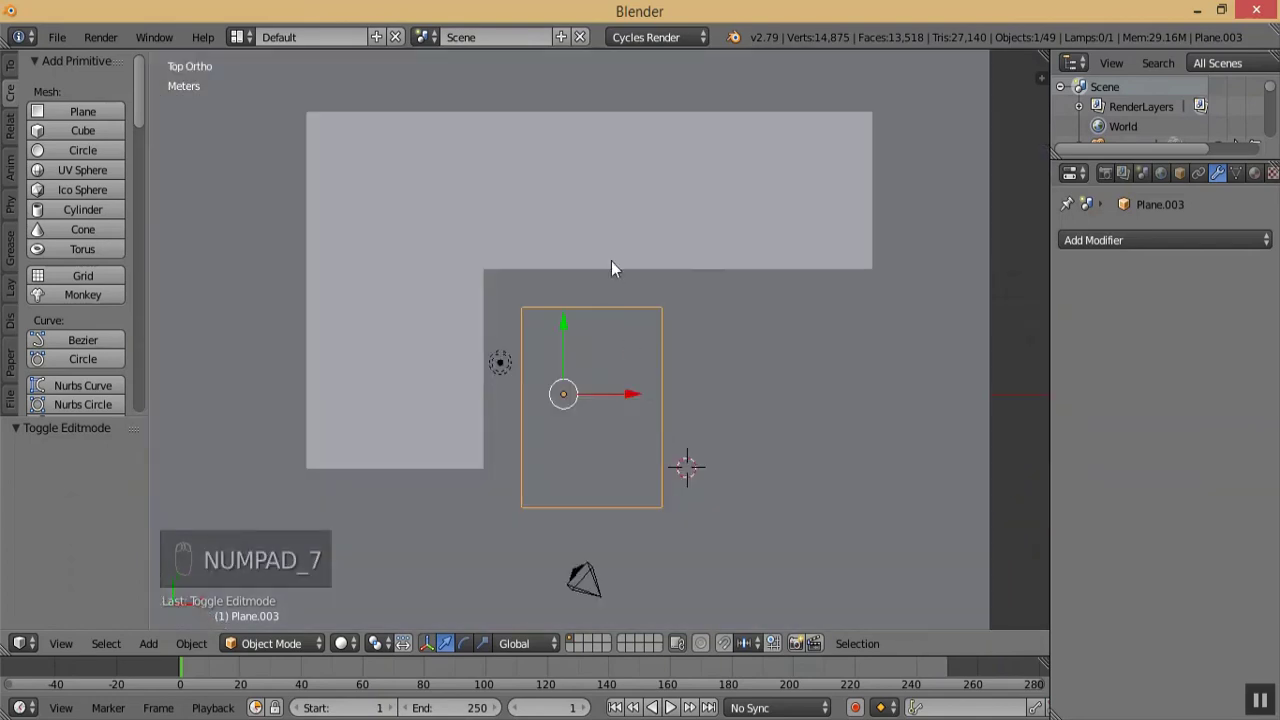
{"action": "key", "text": "KP_Add"}
{"action": "key", "text": "KP_Subtract"}
{"action": "key", "text": "KP_Subtract"}
{"action": "key", "text": "KP_Subtract"}
{"action": "middle_click_drag", "start_coordinate": [623, 303], "coordinate": [627, 126]}
- Open the ground plane for mesh editing, select its outer side edges past the louvred screen, and move them inward along X
{"action": "right_click", "coordinate": [381, 479]}
{"action": "middle_click_drag", "start_coordinate": [381, 479], "coordinate": [490, 397]}
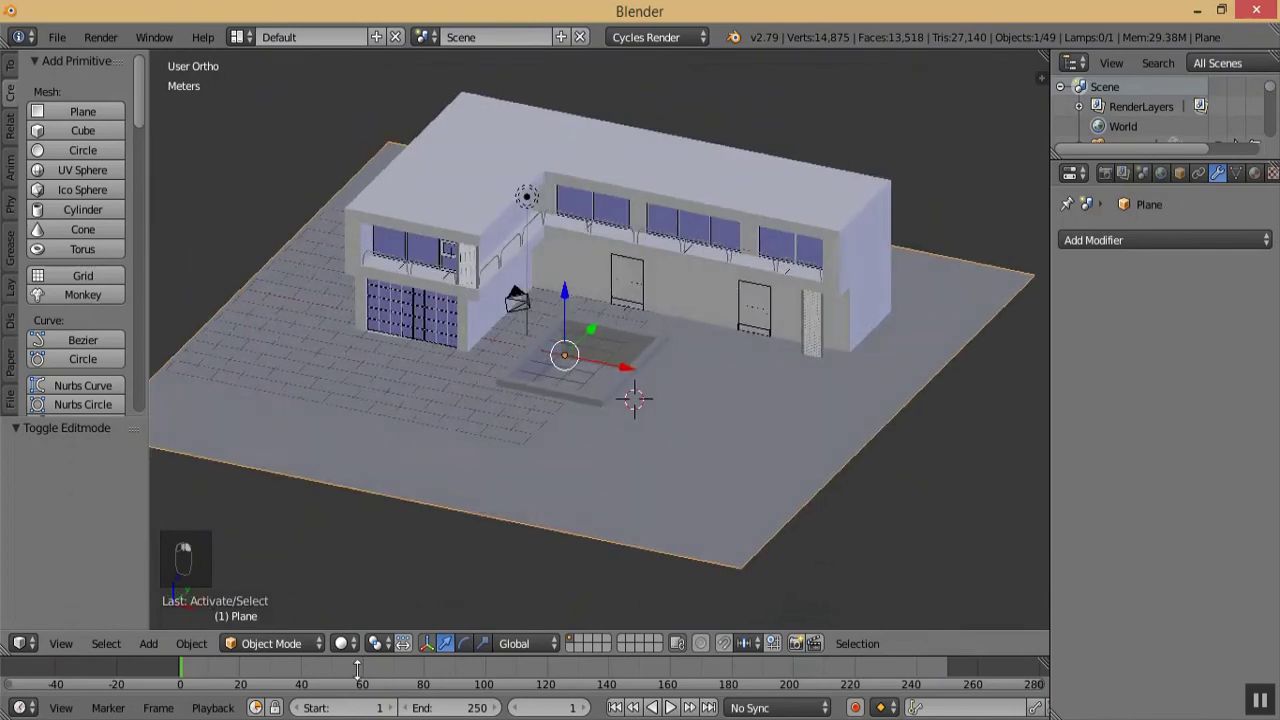
{"action": "left_click", "coordinate": [305, 643]}
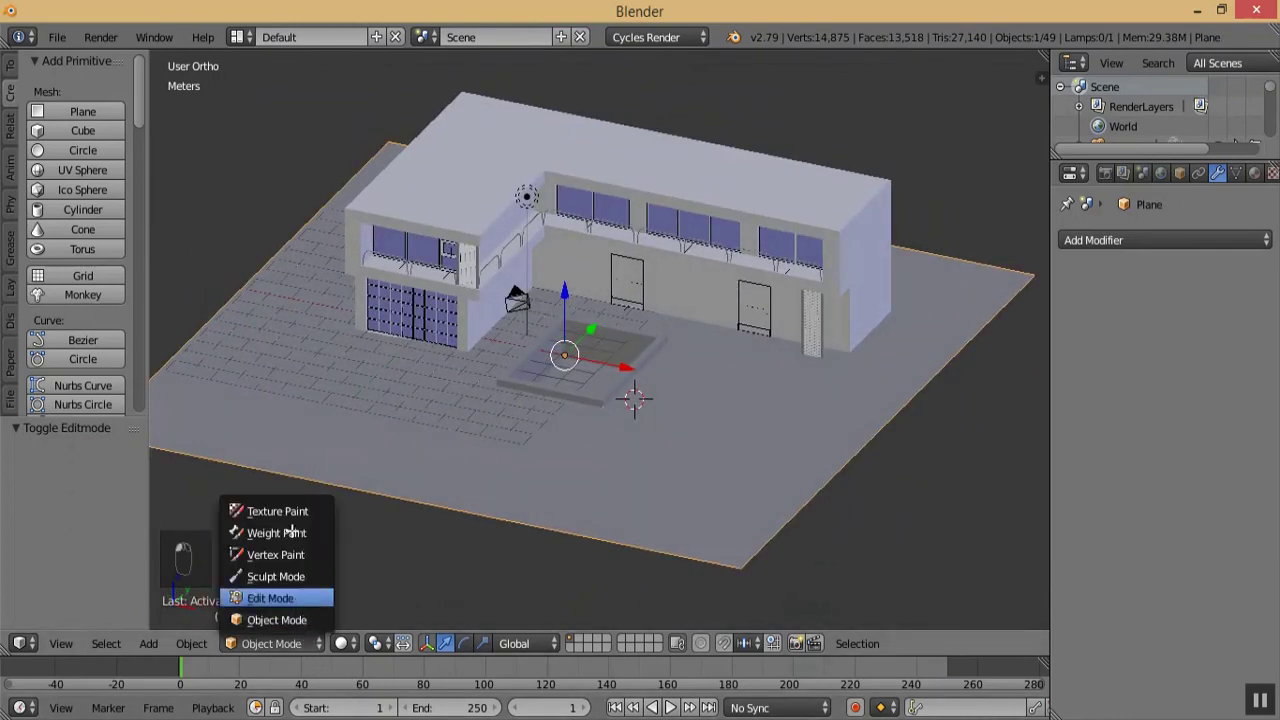
{"action": "left_click", "coordinate": [257, 594]}
{"action": "key", "text": "KP_Subtract"}
{"action": "key", "text": "KP_Subtract"}
{"action": "key", "text": "KP_Subtract"}
{"action": "key", "text": "KP_Add"}
{"action": "key", "text": "KP_Add"}
{"action": "key", "text": "KP_Add"}
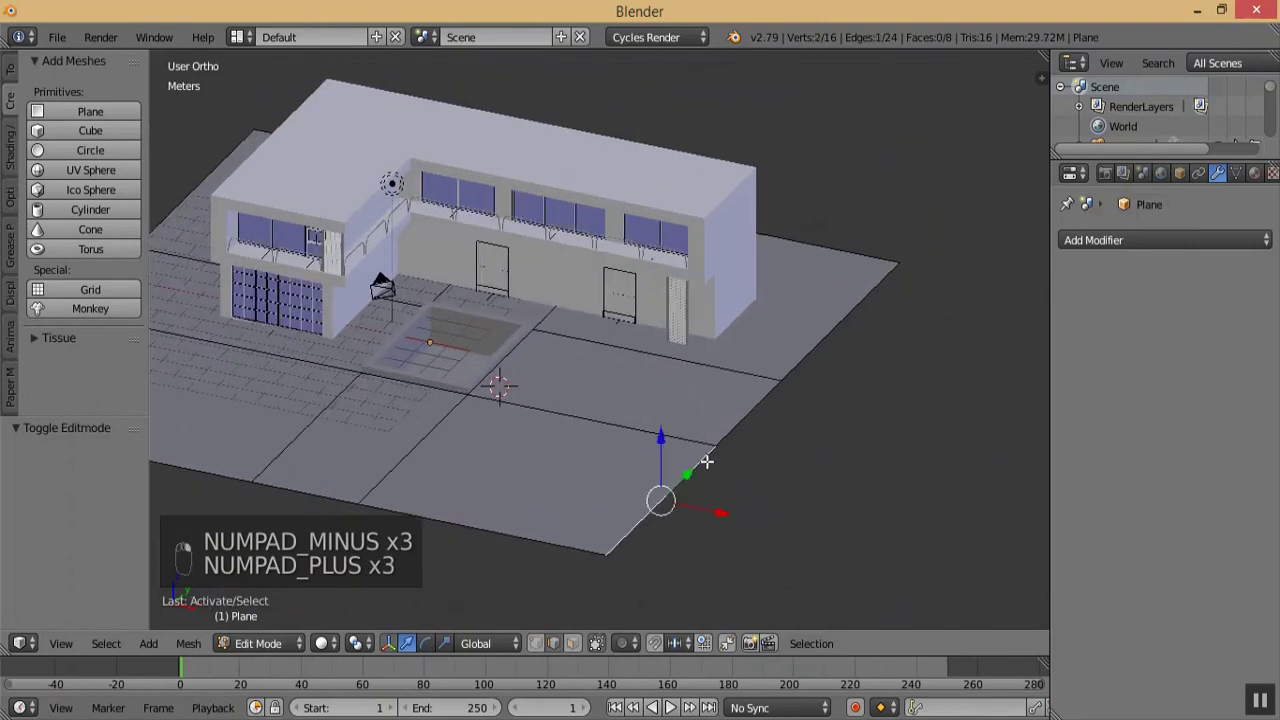
{"action": "right_click", "coordinate": [824, 322], "text": "shift"}
{"action": "left_click_drag", "start_coordinate": [789, 426], "coordinate": [727, 413]}
{"action": "mouse_move", "coordinate": [727, 413]}
{"action": "middle_mouse_down"}
{"action": "mouse_move", "coordinate": [791, 420]}
{"action": "mouse_move", "coordinate": [820, 408]}
{"action": "mouse_move", "coordinate": [728, 408]}
{"action": "middle_mouse_up"}
{"action": "left_click_drag", "start_coordinate": [753, 409], "coordinate": [751, 409]}
{"action": "middle_click_drag", "start_coordinate": [751, 409], "coordinate": [792, 357]}
- Extrude the selected ground edges 1 m down along Z, then extrude them 2 m outward along X
{"action": "key", "text": "KP_1"}
{"action": "key", "text": "KP_Add"}
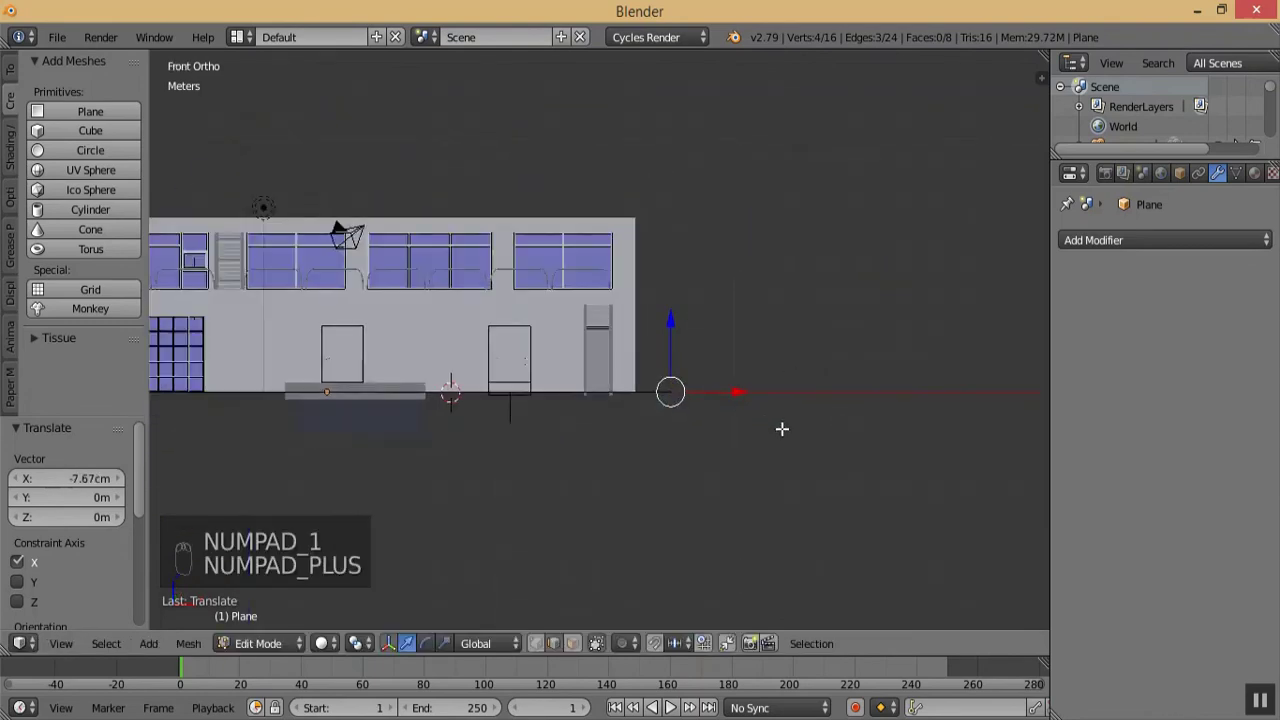
{"action": "key", "text": "KP_Add"}
{"action": "key", "text": "KP_Add"}
{"action": "key", "text": "e"}
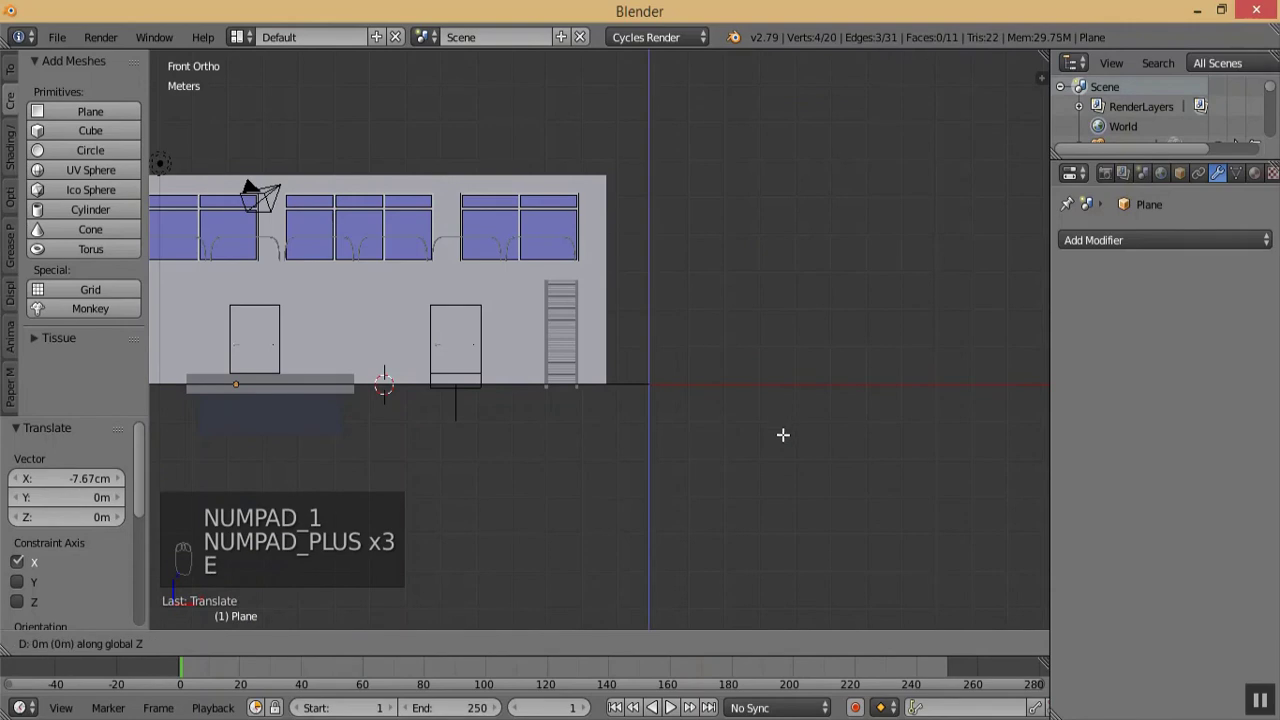
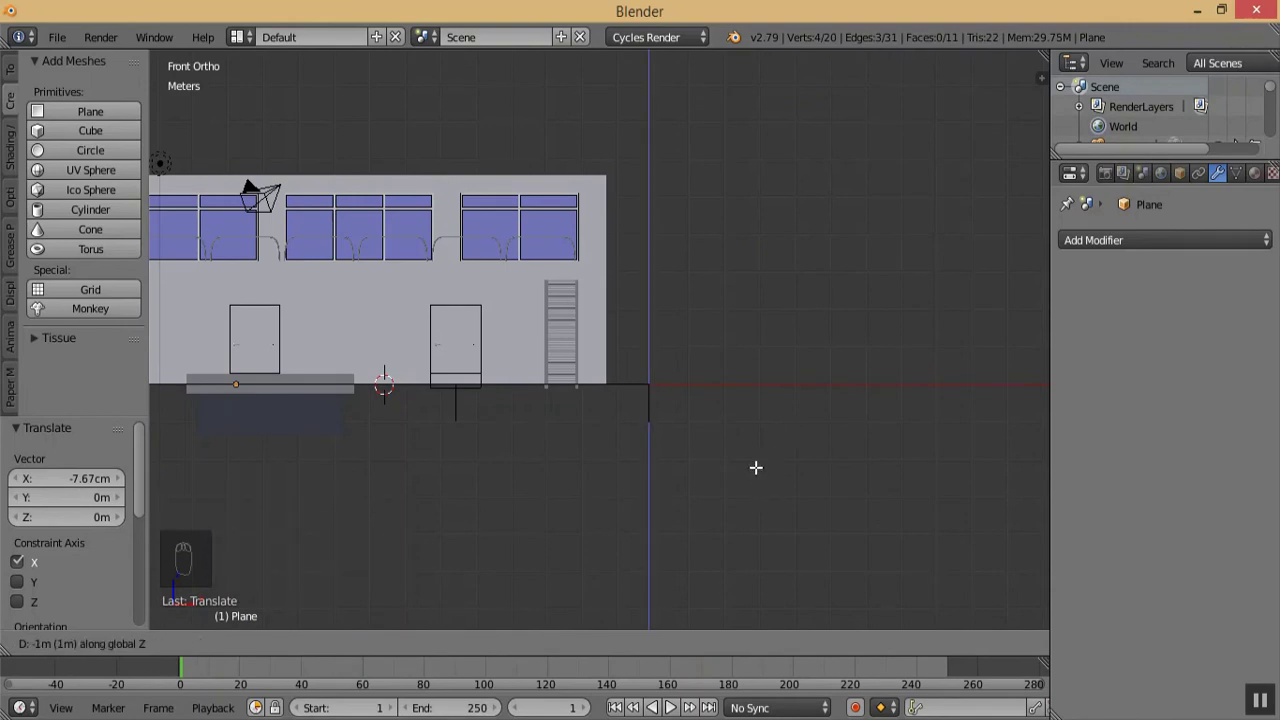
{"action": "key", "text": "Return"}
{"action": "key", "text": "e"}
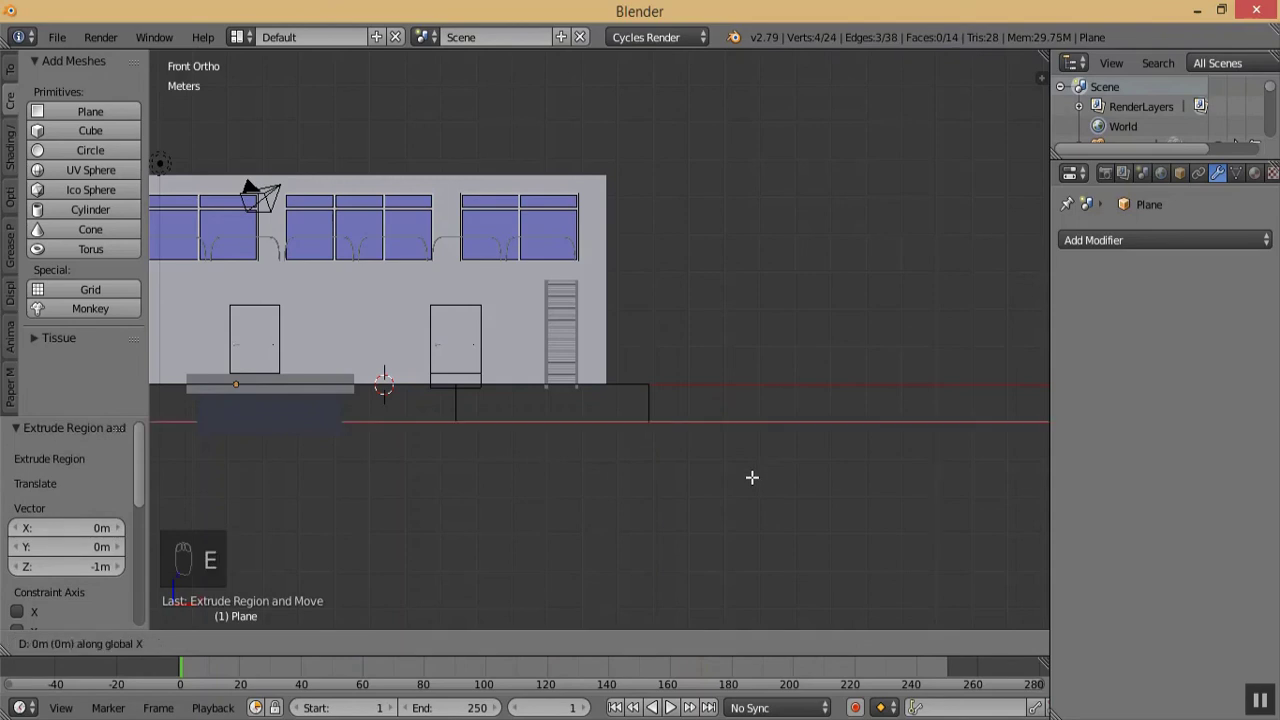
{"action": "left_click", "coordinate": [818, 481]}
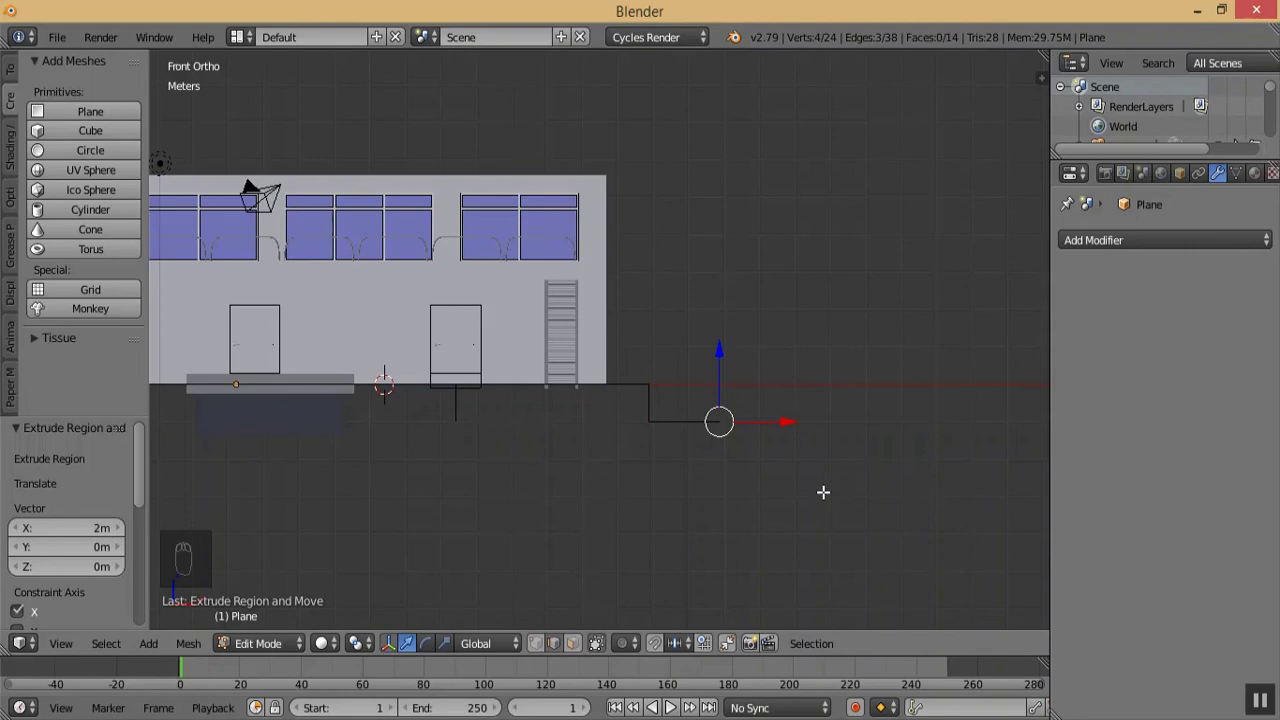
- Extrude the outer edges 6 m upward to form a boundary wall and return to Object Mode
{"action": "key", "text": "e"}
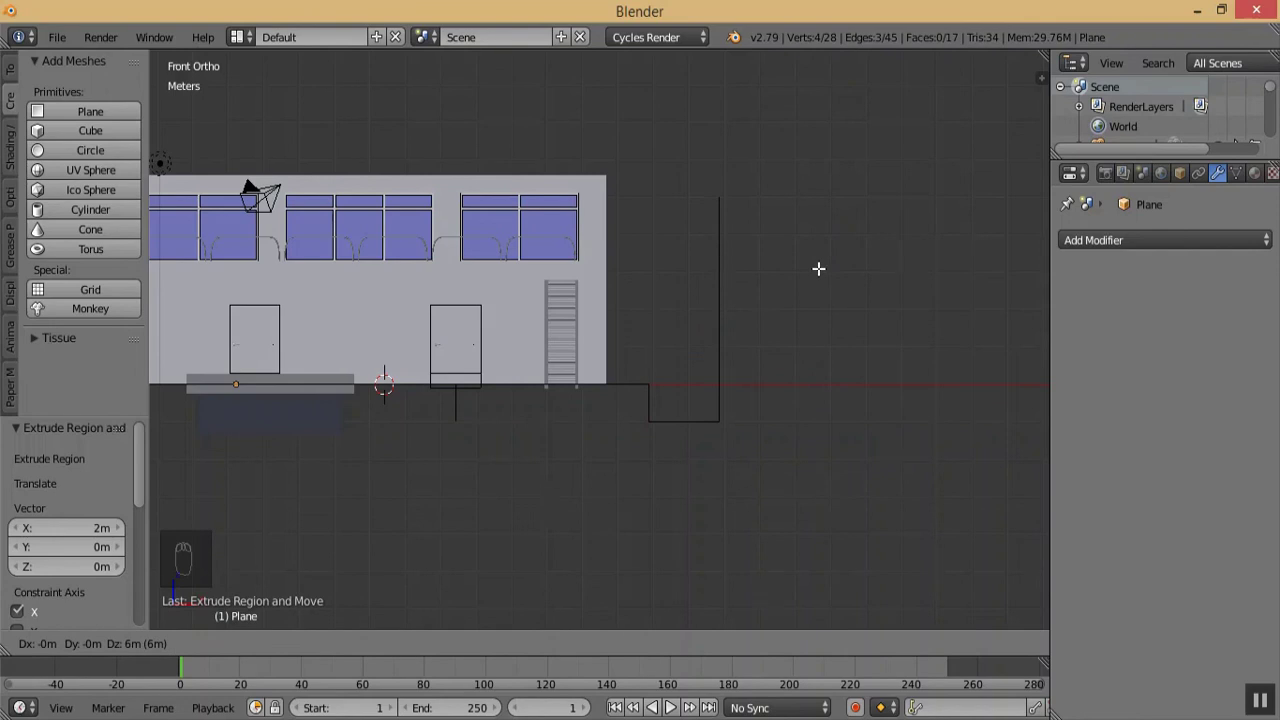
{"action": "left_click", "coordinate": [818, 268]}
{"action": "middle_click_drag", "start_coordinate": [818, 268], "coordinate": [626, 309]}
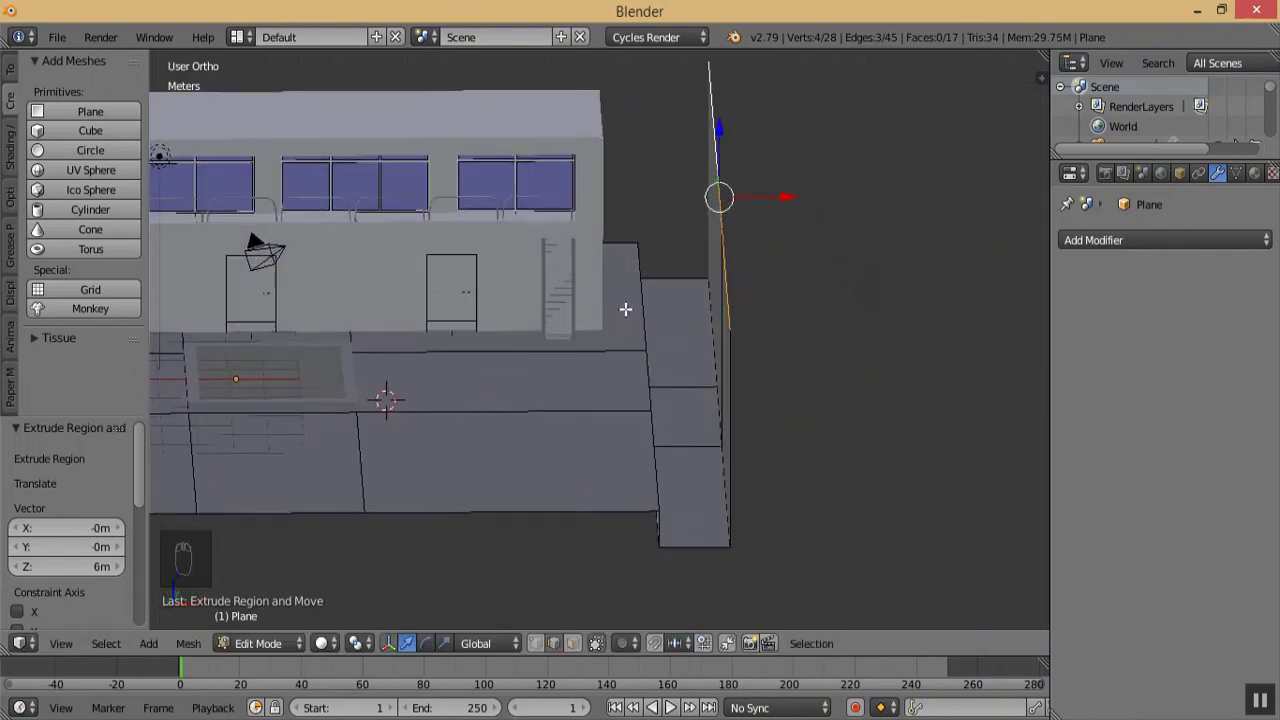
{"action": "middle_click_drag", "start_coordinate": [548, 473], "coordinate": [591, 529]}
{"action": "left_click", "coordinate": [258, 643]}
{"action": "left_click", "coordinate": [272, 617]}
- Examine the new boundary wall and step in the ground together with the building from an angled view
{"action": "key", "text": "KP_Subtract"}
{"action": "key", "text": "KP_Subtract"}
{"action": "key", "text": "KP_Subtract"}
{"action": "key", "text": "KP_Subtract"}
{"action": "key", "text": "KP_Subtract"}
{"action": "key", "text": "KP_Subtract"}
{"action": "middle_click_drag", "start_coordinate": [851, 344], "coordinate": [600, 388]}
{"action": "key", "text": "KP_Subtract"}
{"action": "key", "text": "KP_Add"}
{"action": "key", "text": "KP_Add"}
{"action": "key", "text": "KP_Add"}
{"action": "key", "text": "KP_Subtract"}
{"action": "key", "text": "KP_Add"}
{"action": "key", "text": "KP_Add"}
{"action": "key", "text": "KP_Add"}
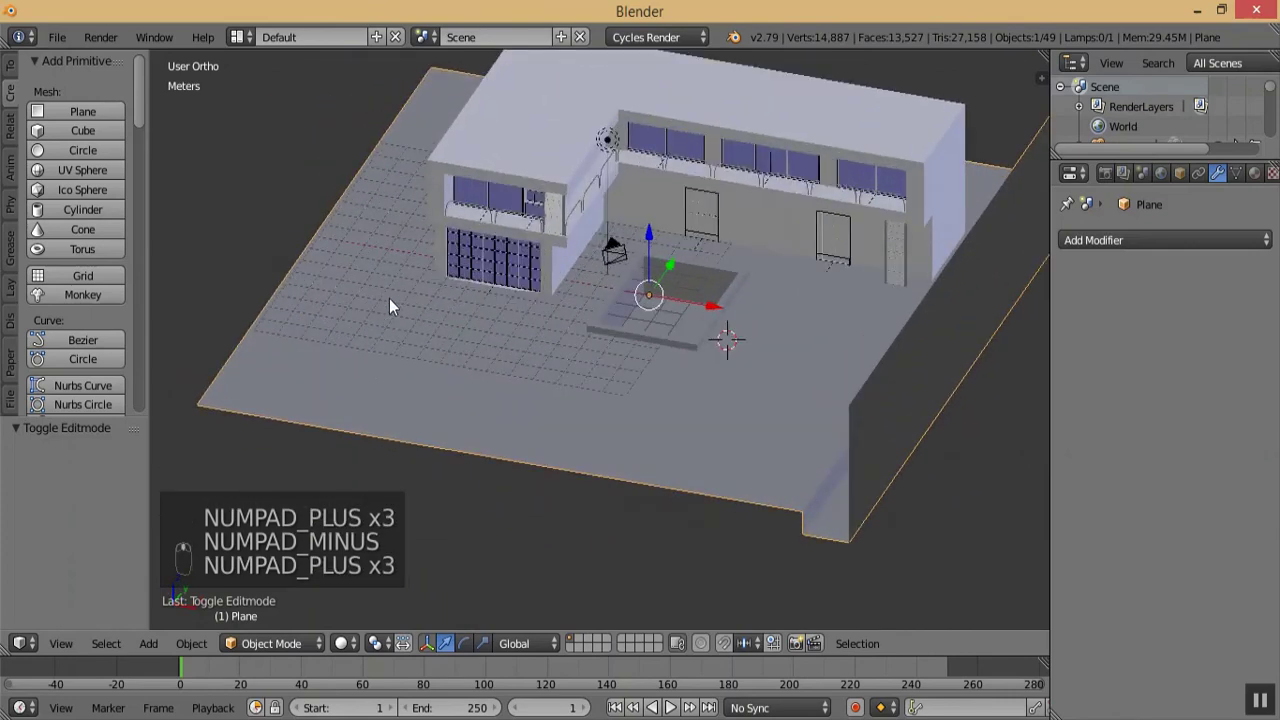
{"action": "key", "text": "KP_Add"}
{"action": "key", "text": "KP_Add"}
{"action": "key", "text": "KP_Add"}
{"action": "key", "text": "KP_Add"}
{"action": "key", "text": "KP_Add"}
{"action": "key", "text": "KP_Subtract"}
{"action": "key", "text": "KP_Subtract"}
{"action": "key", "text": "KP_Subtract"}
{"action": "key", "text": "KP_Add"}
{"action": "key", "text": "KP_Subtract"}
{"action": "key", "text": "KP_Subtract"}
{"action": "key", "text": "KP_Subtract"}
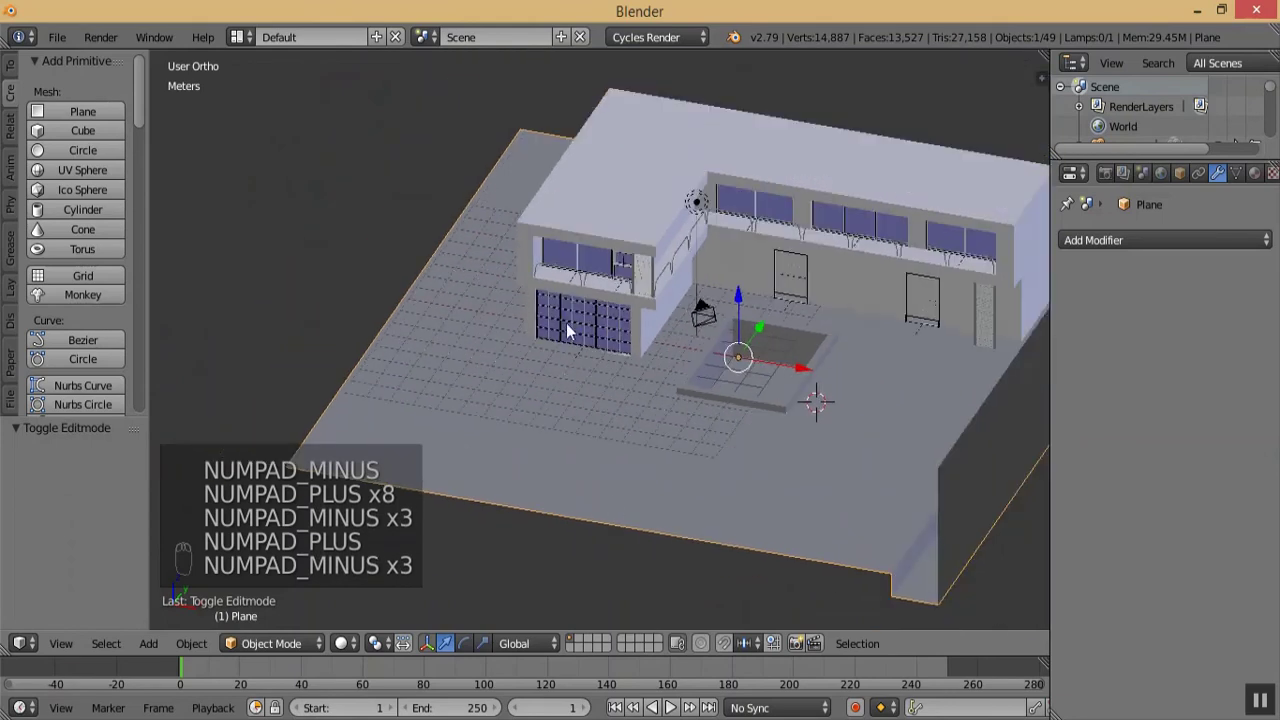
- Open the ground-floor wall around the gridded front window for mesh editing
{"action": "key", "text": "KP_Add"}
{"action": "key", "text": "KP_Add"}
{"action": "key", "text": "KP_Add"}
{"action": "right_click", "coordinate": [515, 314]}
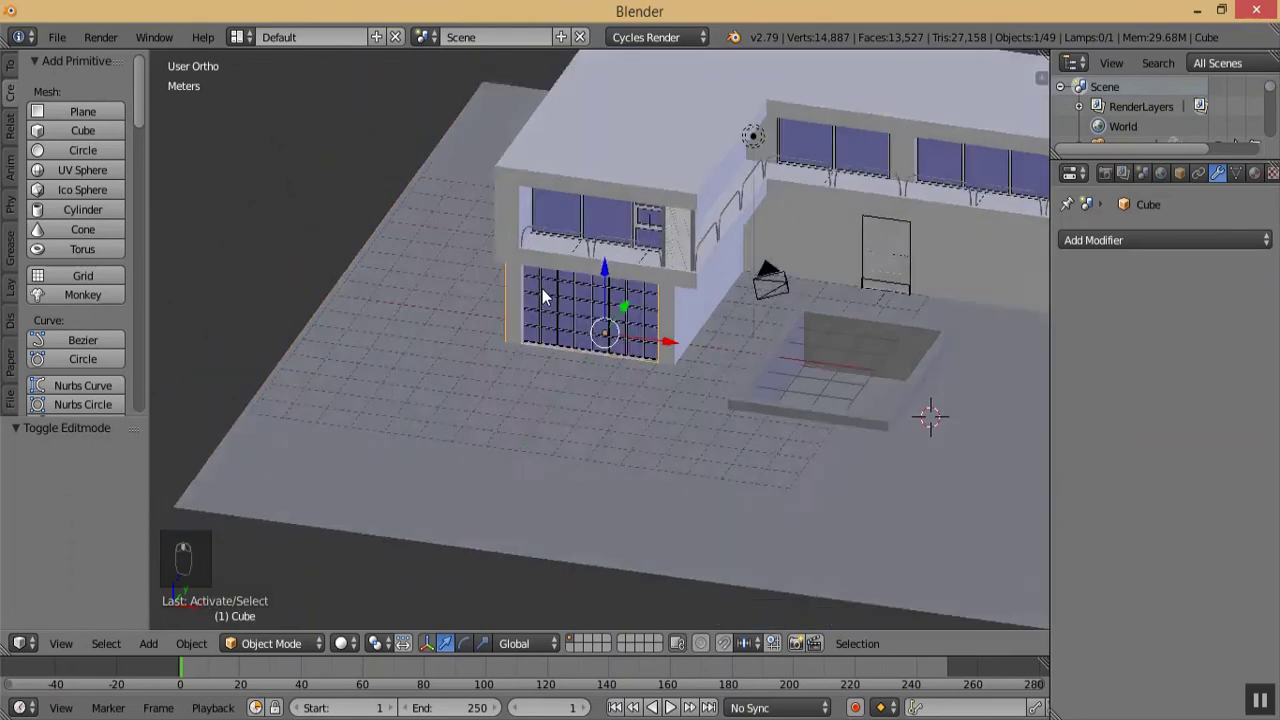
{"action": "key", "text": "KP_Add"}
{"action": "key", "text": "KP_Add"}
{"action": "key", "text": "KP_Add"}
{"action": "key", "text": "KP_Add"}
{"action": "key", "text": "KP_Add"}
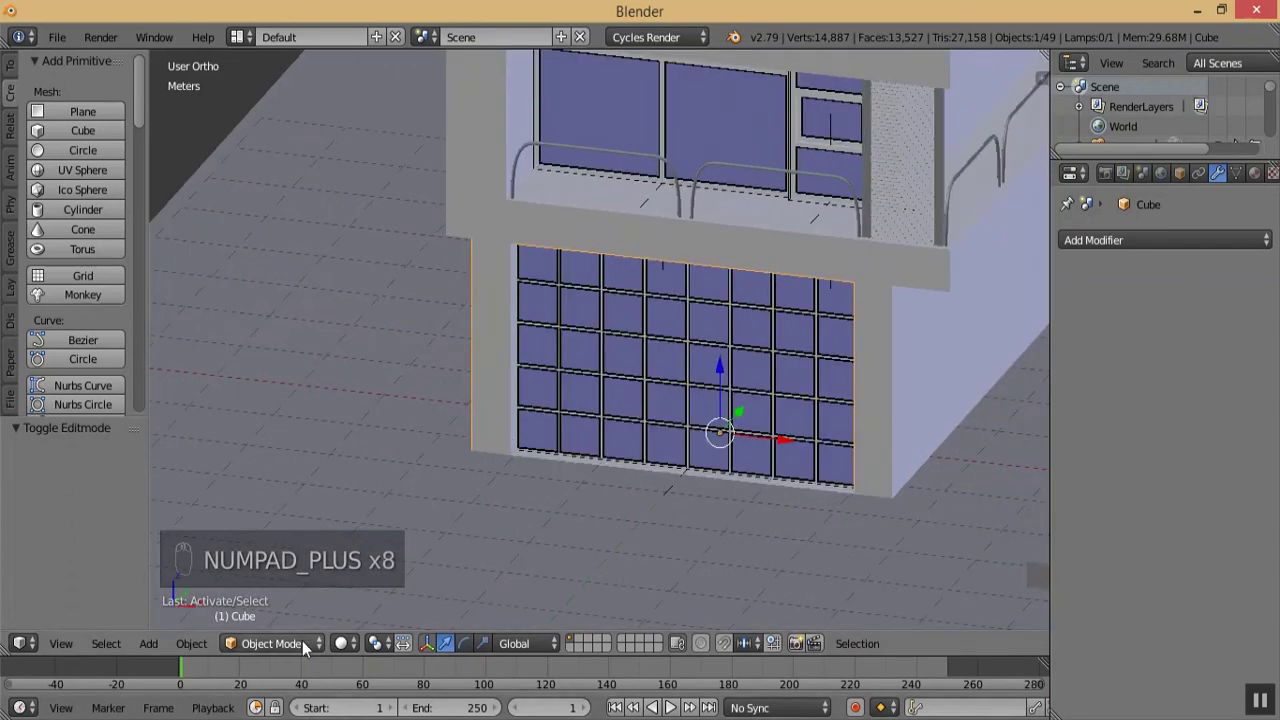
{"action": "left_click", "coordinate": [302, 641]}
{"action": "left_click", "coordinate": [296, 594]}
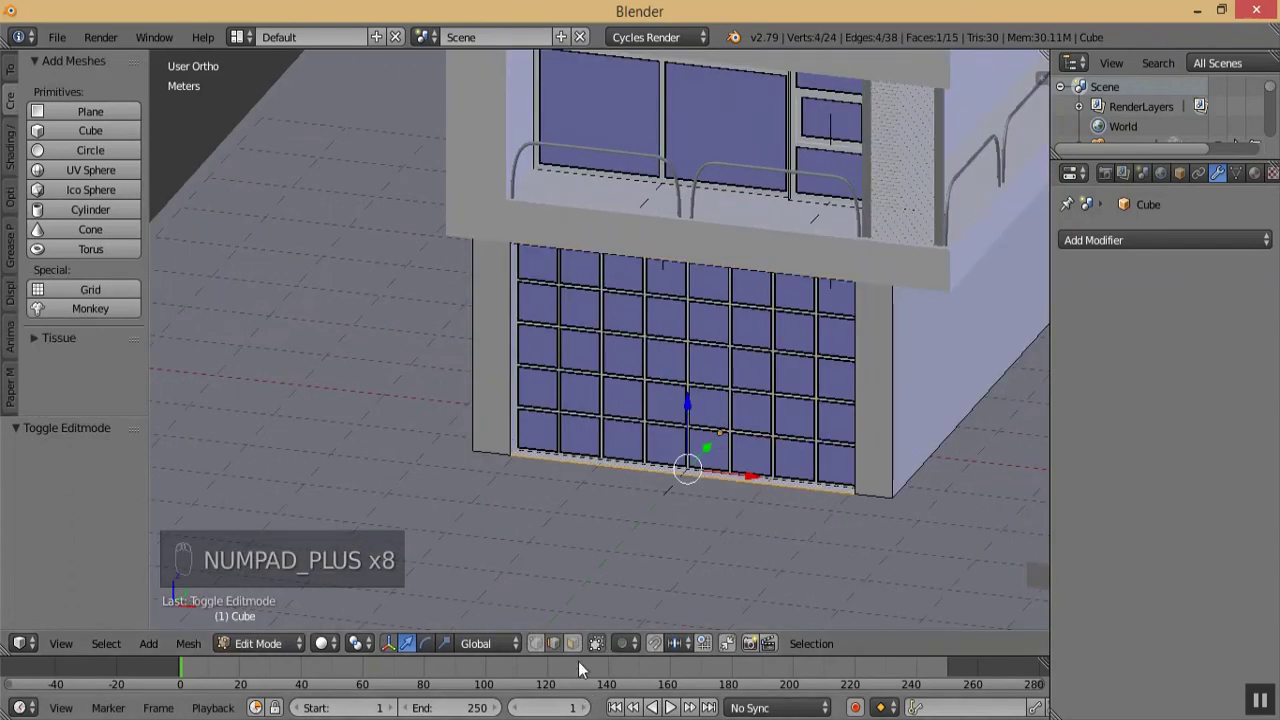
- Duplicate in place the narrow wall face at the outer side of the gridded window, separate it by selection, and return to Object Mode
{"action": "right_click", "coordinate": [503, 388]}
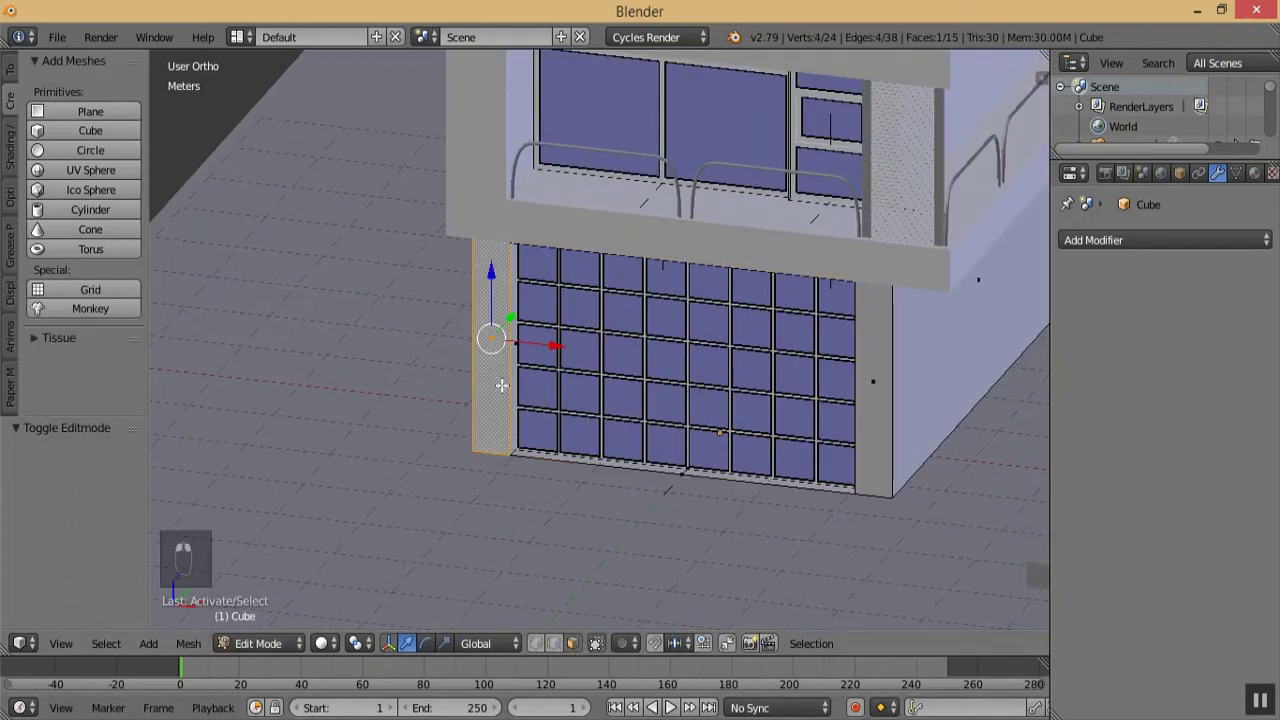
{"action": "key", "text": "shift+d"}
{"action": "right_click", "coordinate": [573, 390]}
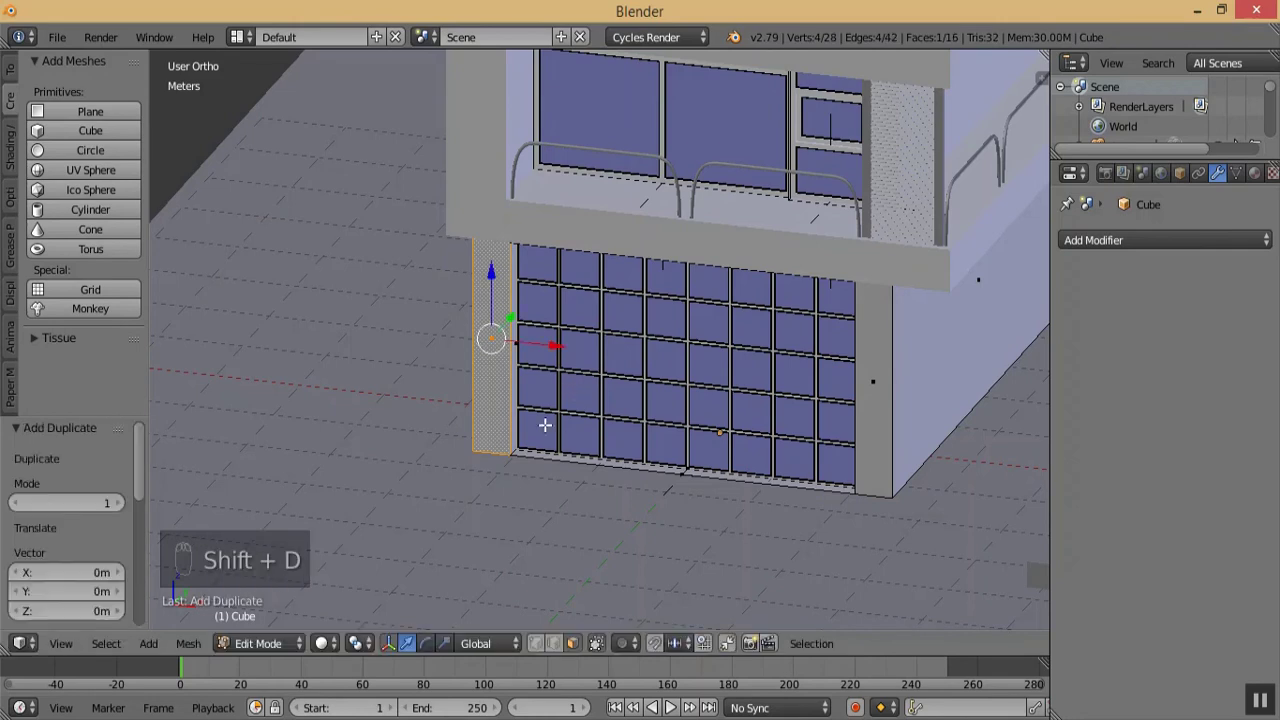
{"action": "key", "text": "p"}
{"action": "left_click", "coordinate": [542, 390]}
{"action": "left_click", "coordinate": [270, 643]}
{"action": "left_click", "coordinate": [268, 630]}
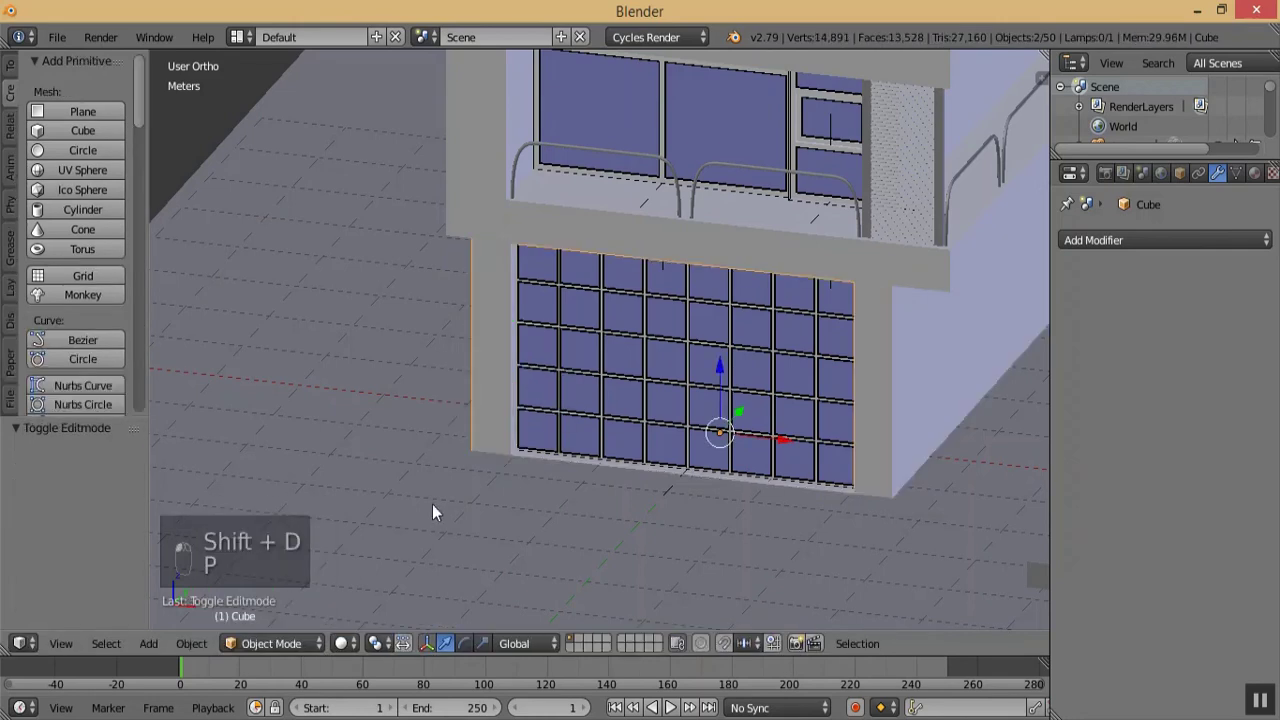
- Add a horizontal loop cut to the separated narrow face and level it by scaling to 0 along Z
{"action": "right_click", "coordinate": [499, 412]}
{"action": "left_click", "coordinate": [298, 643]}
{"action": "left_click", "coordinate": [271, 594]}
{"action": "key", "text": "ctrl+r"}
{"action": "left_click", "coordinate": [536, 386]}
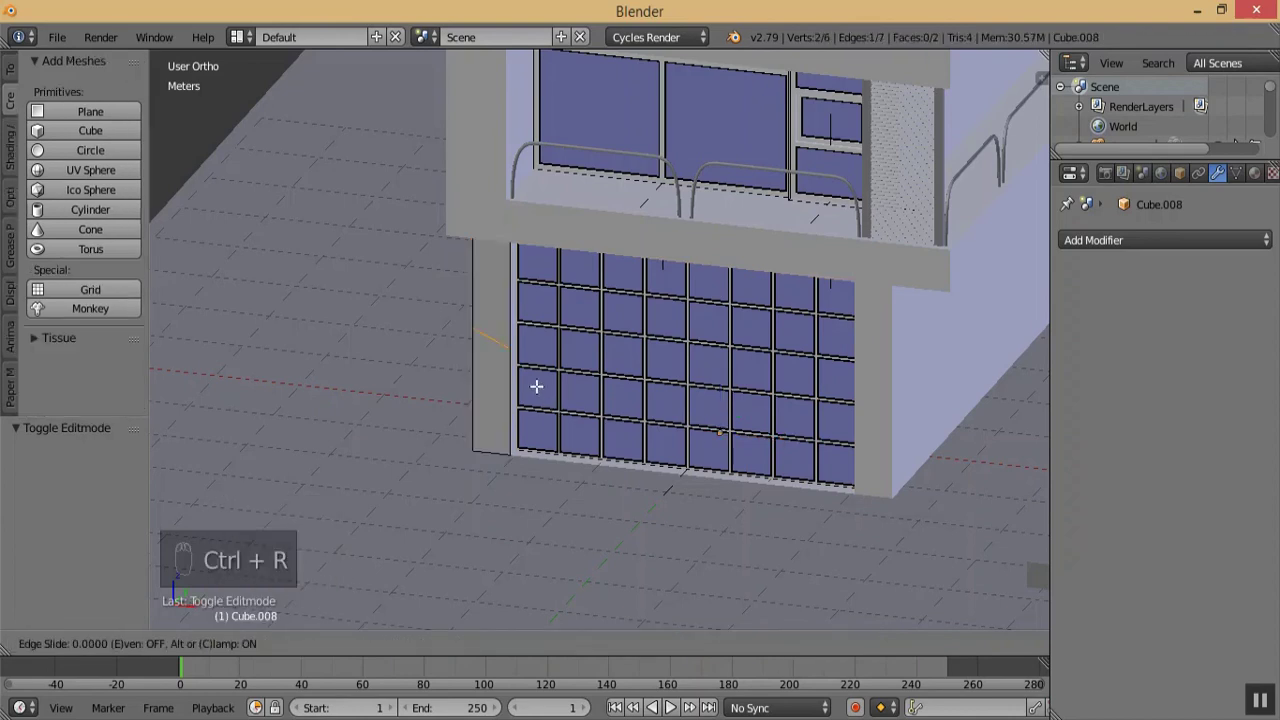
{"action": "left_click", "coordinate": [537, 385]}
{"action": "key", "text": "s"}
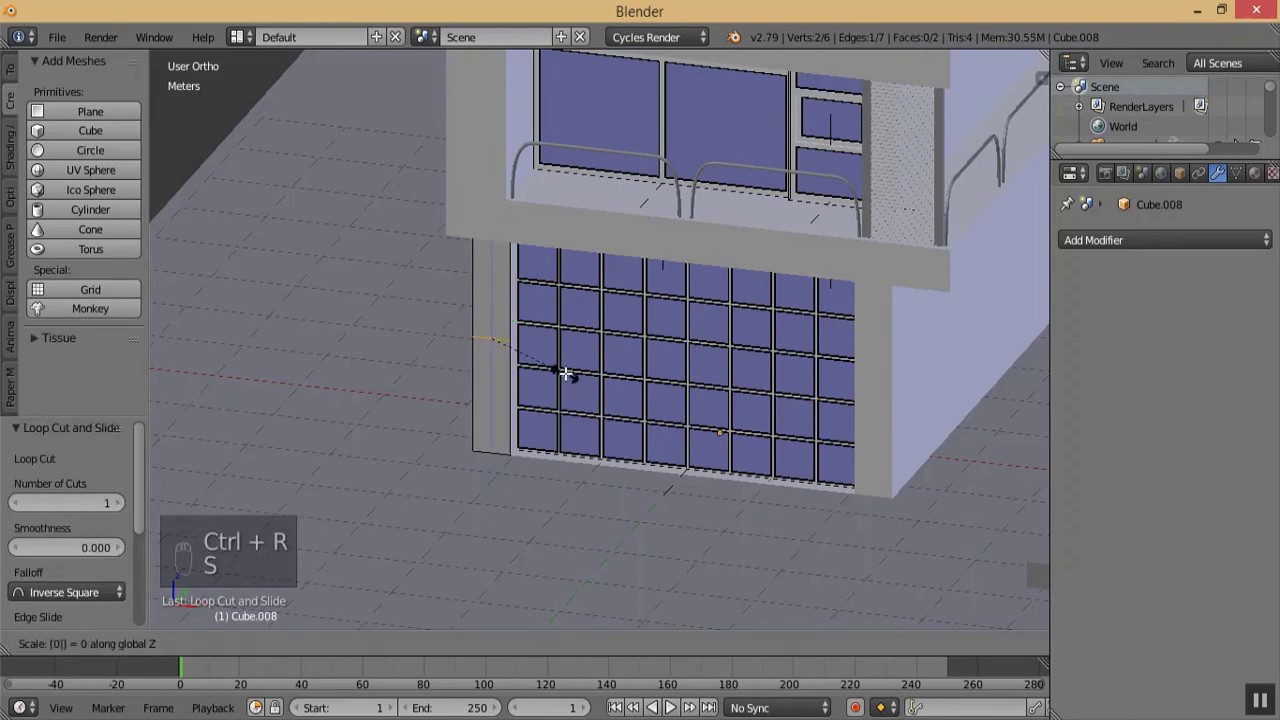
{"action": "left_click", "coordinate": [565, 373]}
- Lower the loop cut about 1.13 m to near the strip's base and delete the large face above it
{"action": "left_click_drag", "start_coordinate": [491, 286], "coordinate": [497, 355]}
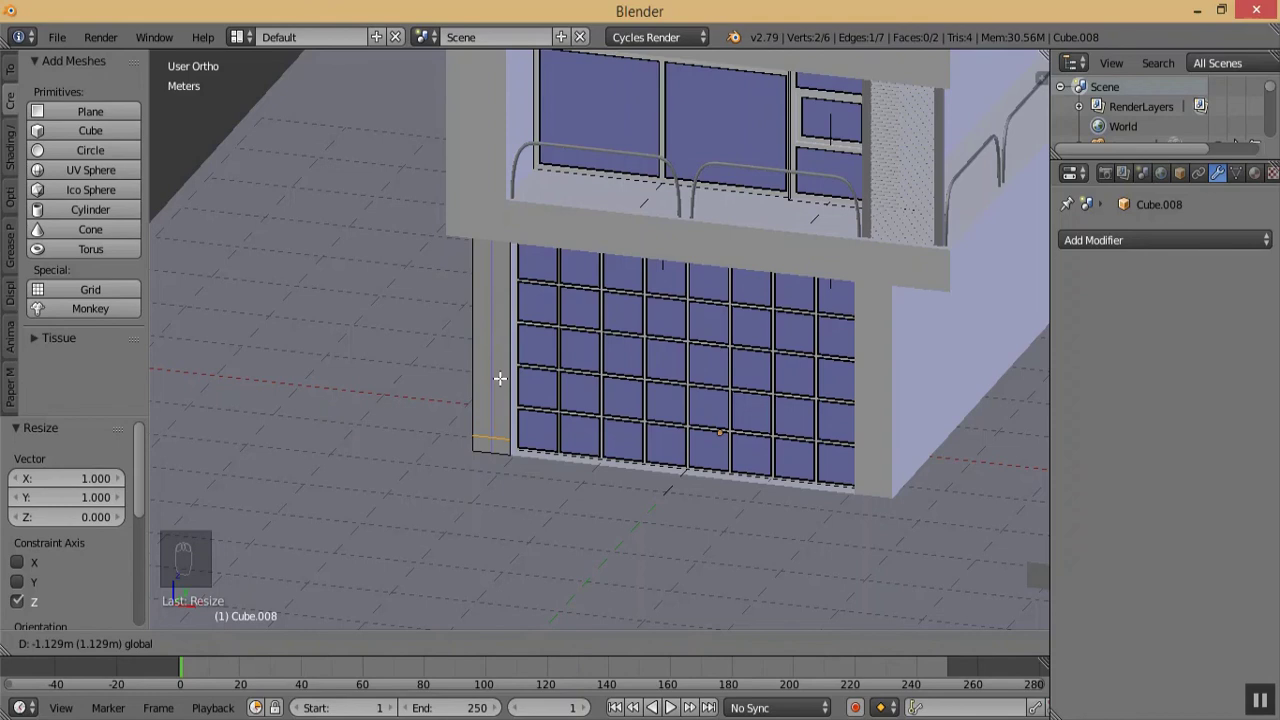
{"action": "left_click_drag", "start_coordinate": [500, 378], "coordinate": [500, 380]}
{"action": "key", "text": "a"}
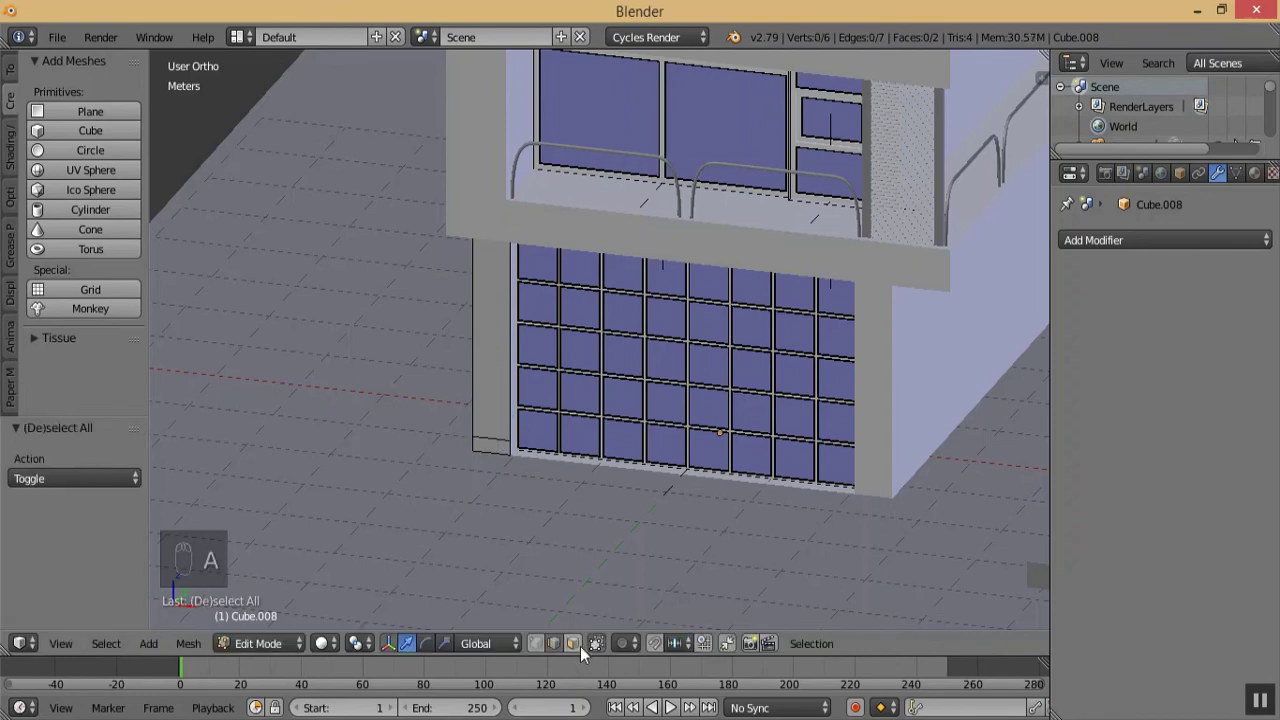
{"action": "key", "text": "a"}
{"action": "key", "text": "Delete"}
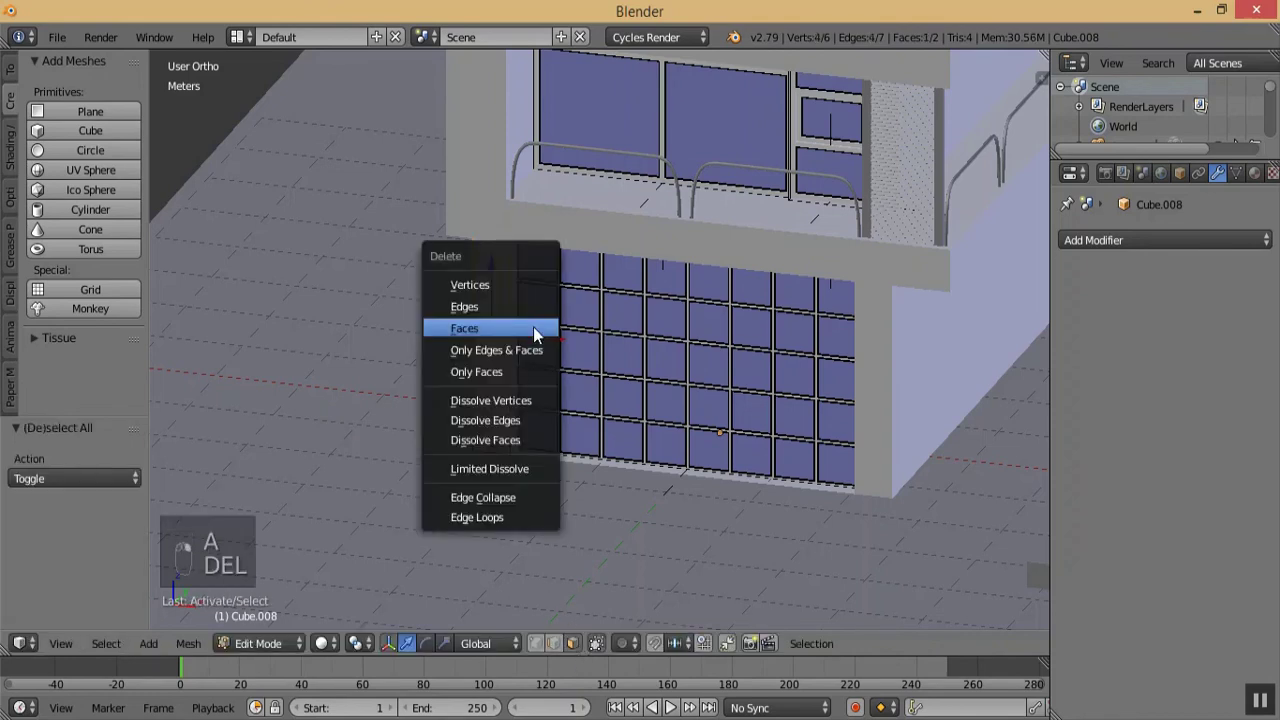
{"action": "left_click", "coordinate": [533, 327]}
- Extrude the remaining low face forward from the building into a long curb along the paving, and return to Object Mode
{"action": "right_click", "coordinate": [497, 447]}
{"action": "key", "text": "e"}
{"action": "key", "text": "e"}
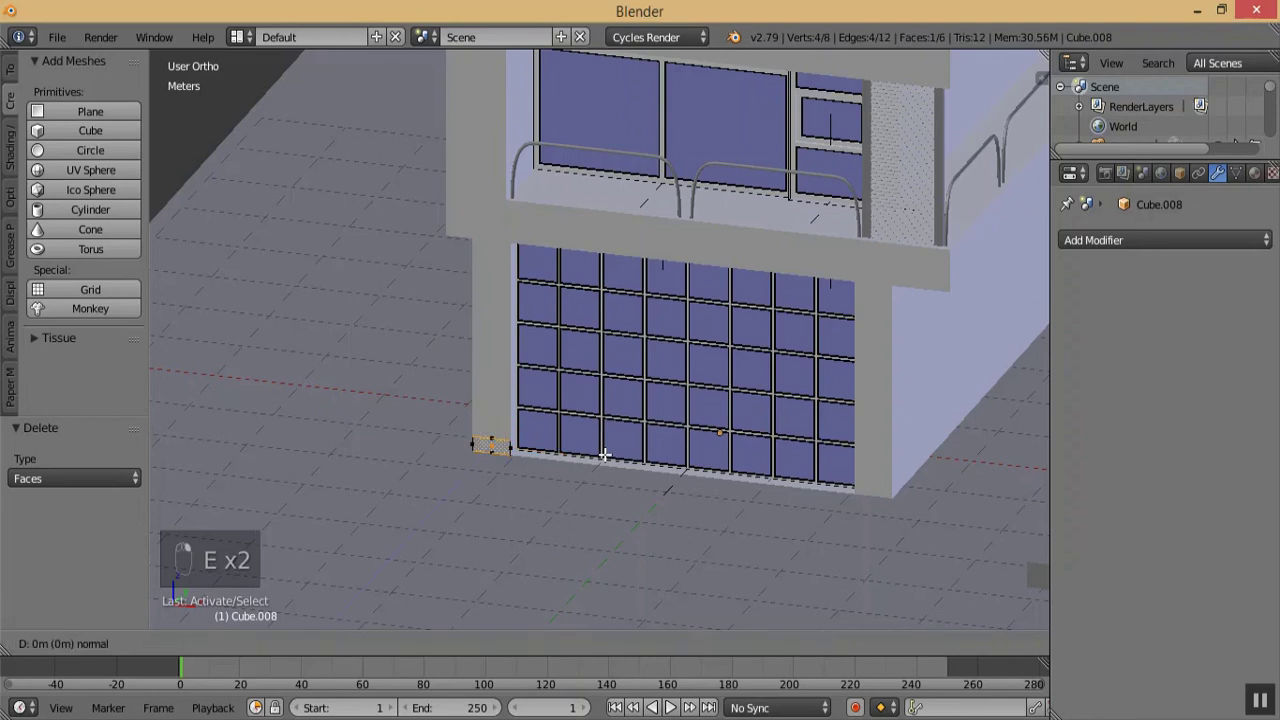
{"action": "left_click", "coordinate": [440, 614]}
{"action": "key", "text": "KP_Subtract"}
{"action": "key", "text": "KP_Subtract"}
{"action": "key", "text": "KP_Subtract"}
{"action": "key", "text": "KP_Subtract"}
{"action": "key", "text": "KP_Subtract"}
{"action": "key", "text": "KP_Subtract"}
{"action": "middle_click_drag", "start_coordinate": [493, 491], "coordinate": [456, 531]}
{"action": "left_click_drag", "start_coordinate": [467, 518], "coordinate": [438, 535]}
{"action": "key", "text": "KP_Subtract"}
{"action": "middle_click_drag", "start_coordinate": [550, 502], "coordinate": [480, 505]}
{"action": "key", "text": "KP_Add"}
{"action": "left_click", "coordinate": [262, 643]}
{"action": "left_click", "coordinate": [294, 620]}
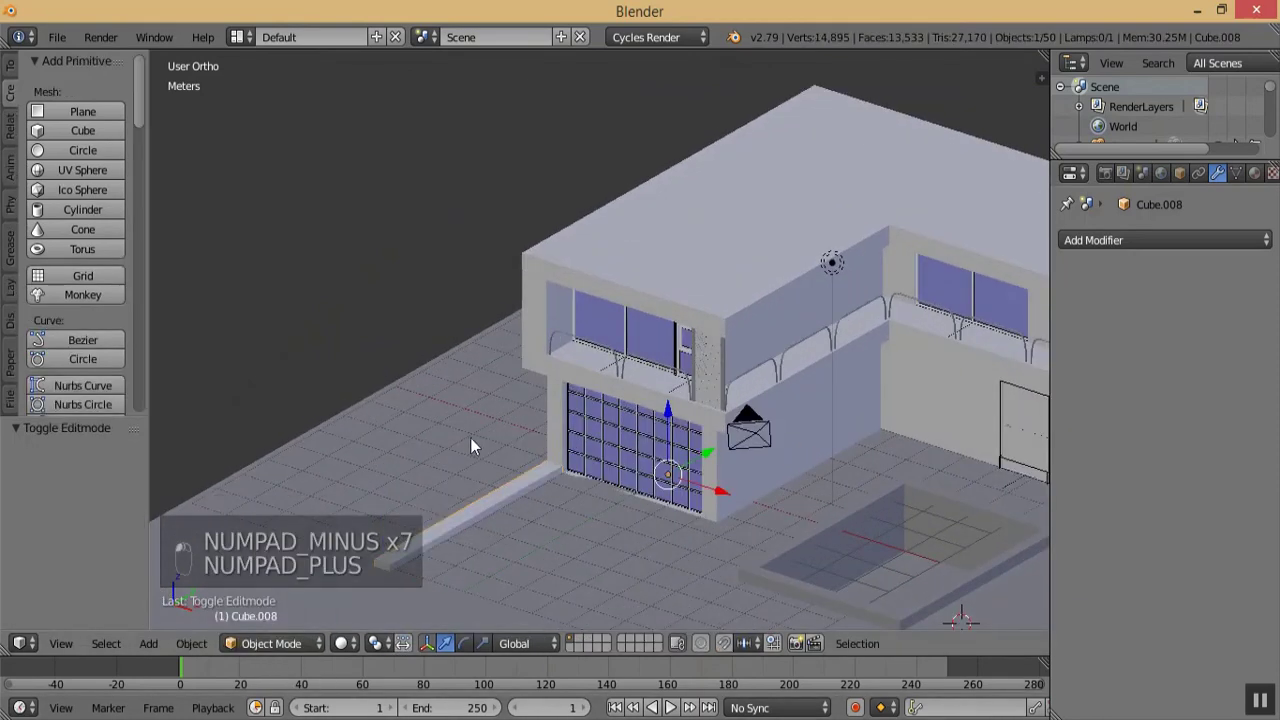
- Add a cube on the ground beside the gridded-window wing and scale it by 2.4
{"action": "left_click", "coordinate": [84, 130]}
{"action": "key", "text": "s"}
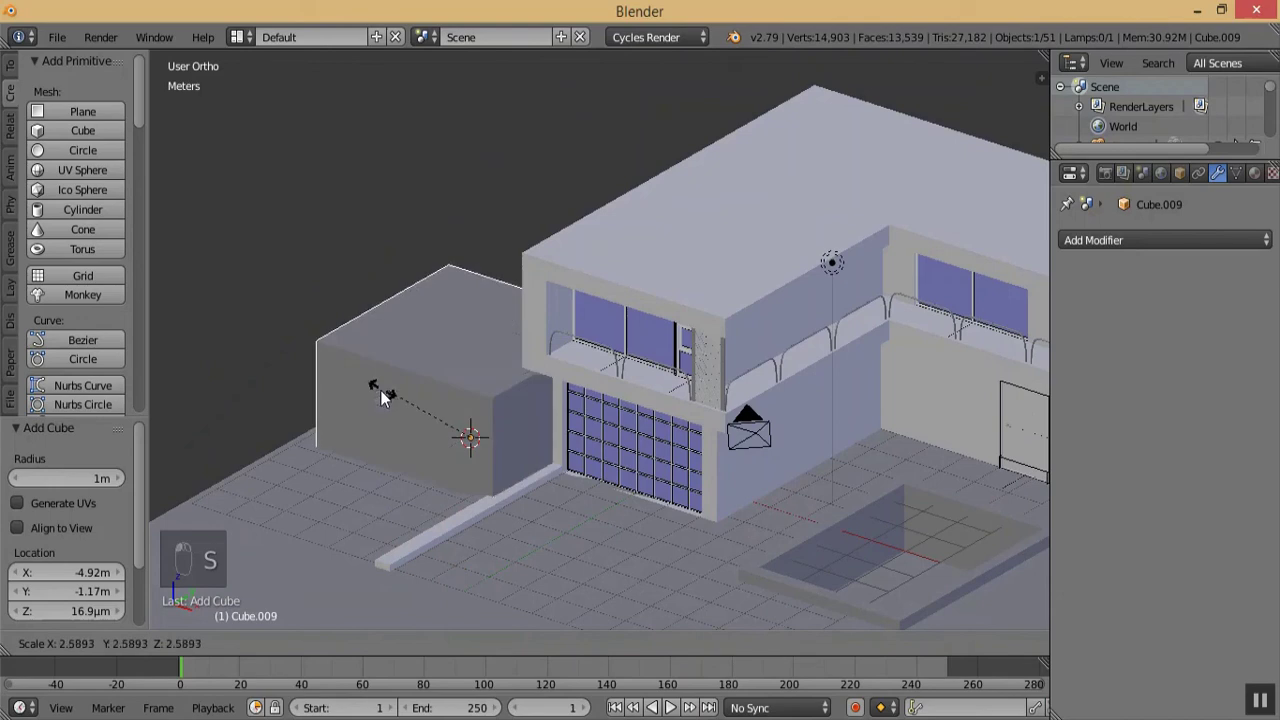
{"action": "left_click", "coordinate": [386, 408]}
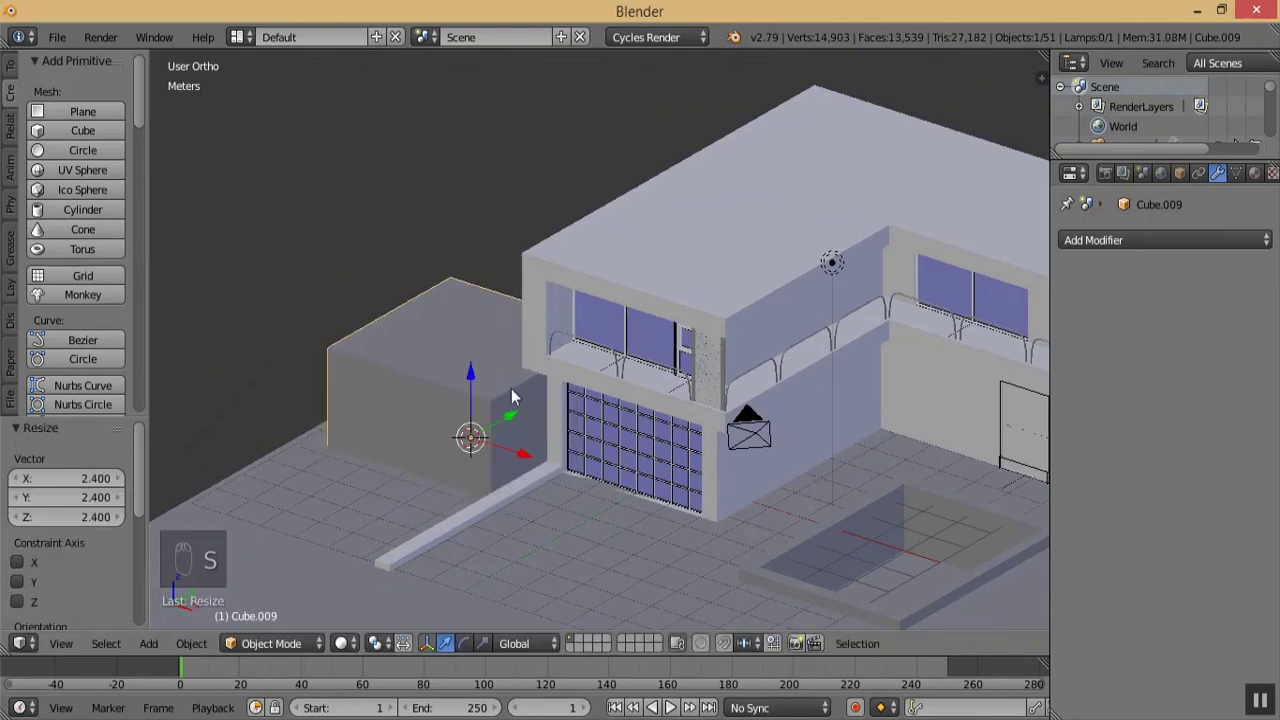
- In front view, move the cube about 2.44 cm along X so its side meets the building wall
{"action": "key", "text": "KP_1"}
{"action": "key", "text": "KP_Add"}
{"action": "key", "text": "KP_Add"}
{"action": "key", "text": "KP_Add"}
{"action": "key", "text": "KP_Add"}
{"action": "key", "text": "KP_Add"}
{"action": "key", "text": "KP_Add"}
{"action": "key", "text": "KP_Add"}
{"action": "key", "text": "KP_Add"}
{"action": "key", "text": "KP_Add"}
{"action": "key", "text": "KP_Add"}
{"action": "key", "text": "KP_Add"}
{"action": "key", "text": "KP_Add"}
{"action": "key", "text": "KP_Add"}
{"action": "key", "text": "KP_Add"}
{"action": "key", "text": "KP_Add"}
{"action": "key", "text": "KP_Add"}
{"action": "key", "text": "KP_Add"}
{"action": "key", "text": "KP_Add"}
{"action": "key", "text": "KP_Add"}
{"action": "key", "text": "KP_Add"}
{"action": "key", "text": "KP_Add"}
{"action": "key", "text": "KP_Add"}
{"action": "key", "text": "KP_Add"}
{"action": "key", "text": "KP_Add"}
{"action": "key", "text": "KP_Add"}
{"action": "key", "text": "KP_Add"}
{"action": "key", "text": "KP_Add"}
{"action": "key", "text": "KP_Add"}
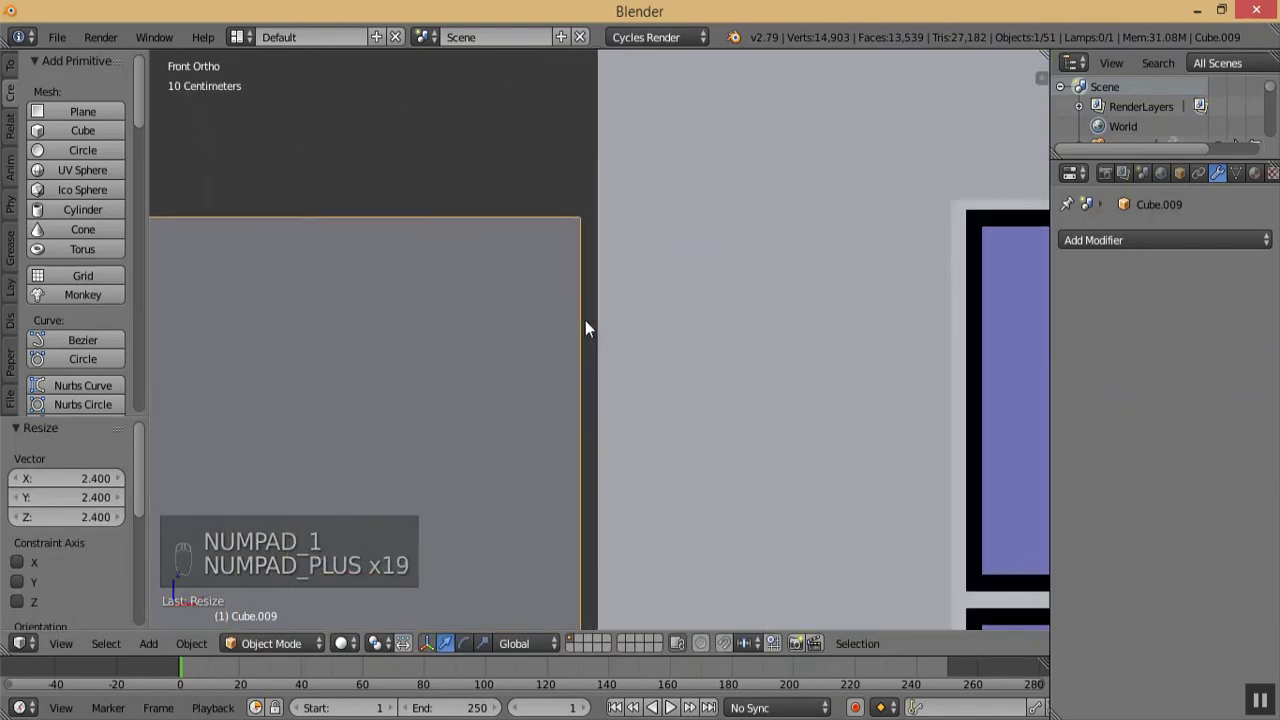
{"action": "key", "text": "g"}
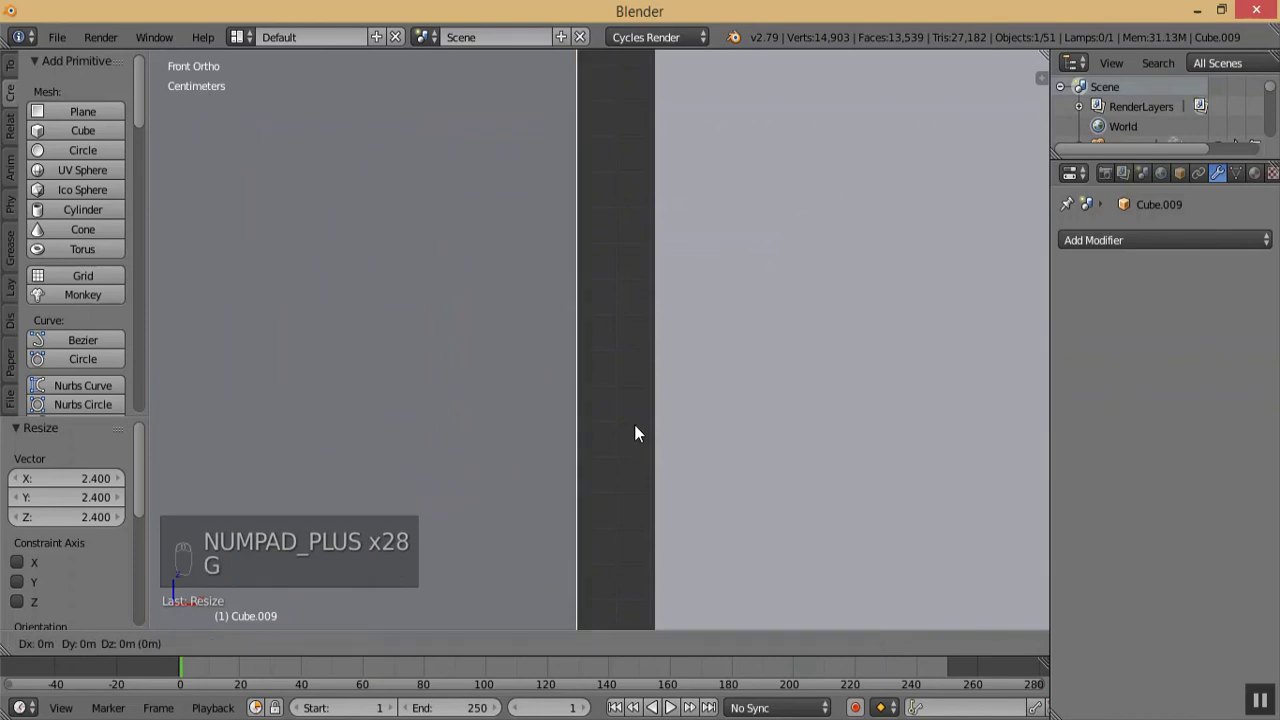
{"action": "key", "text": "x"}
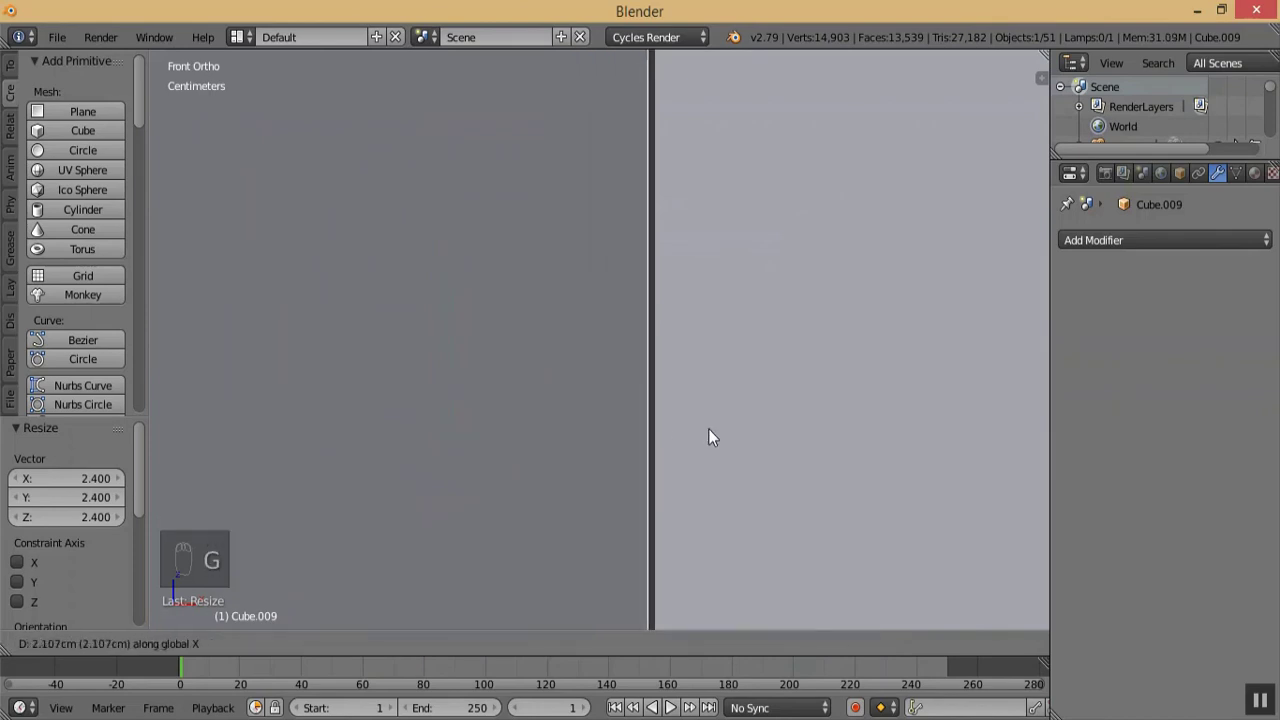
{"action": "left_click", "coordinate": [717, 435]}
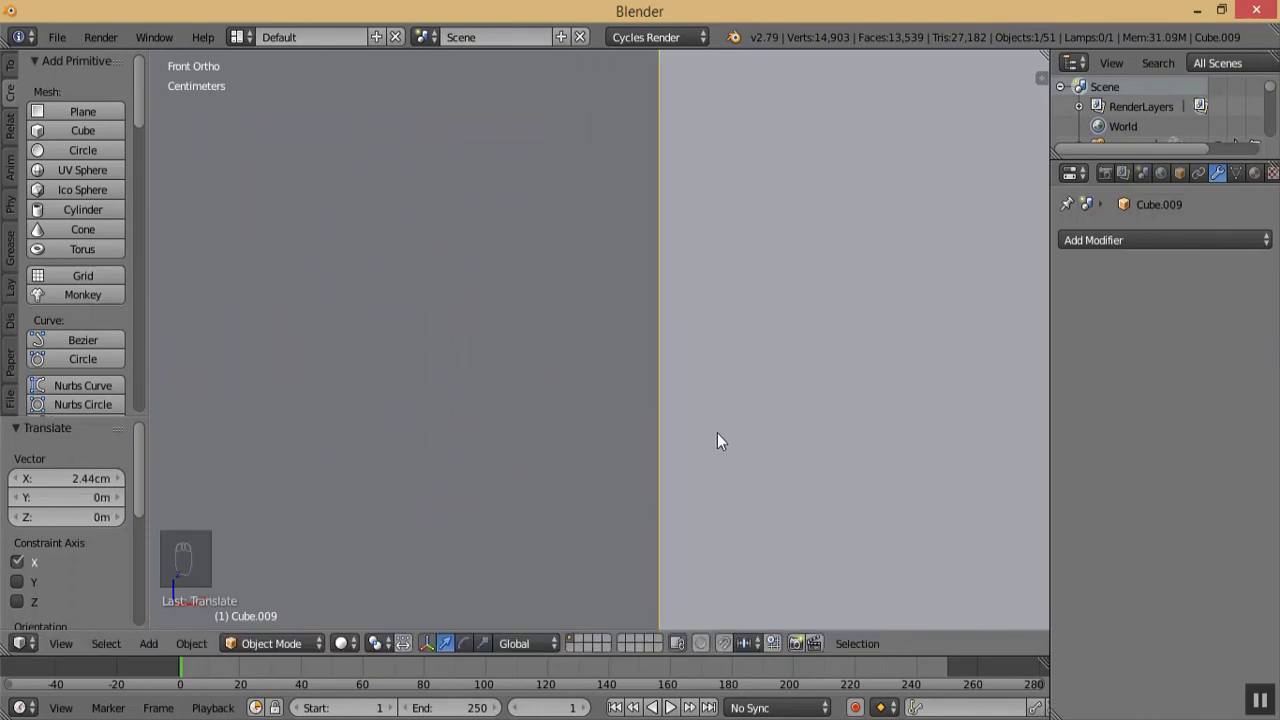
- Raise the cube beside the gridded-window wing about 1.18 m along Z
{"action": "key", "text": "KP_Subtract"}
{"action": "key", "text": "KP_Subtract"}
{"action": "key", "text": "KP_Subtract"}
{"action": "key", "text": "KP_Subtract"}
{"action": "key", "text": "KP_Subtract"}
{"action": "key", "text": "KP_Subtract"}
{"action": "key", "text": "KP_Subtract"}
{"action": "key", "text": "KP_Subtract"}
{"action": "key", "text": "KP_Subtract"}
{"action": "key", "text": "KP_Subtract"}
{"action": "key", "text": "KP_Subtract"}
{"action": "key", "text": "KP_Subtract"}
{"action": "key", "text": "KP_Subtract"}
{"action": "key", "text": "KP_Subtract"}
{"action": "key", "text": "KP_Subtract"}
{"action": "key", "text": "KP_Subtract"}
{"action": "key", "text": "KP_Subtract"}
{"action": "key", "text": "KP_Subtract"}
{"action": "key", "text": "KP_Subtract"}
{"action": "key", "text": "KP_Subtract"}
{"action": "middle_click_drag", "start_coordinate": [686, 234], "coordinate": [628, 292]}
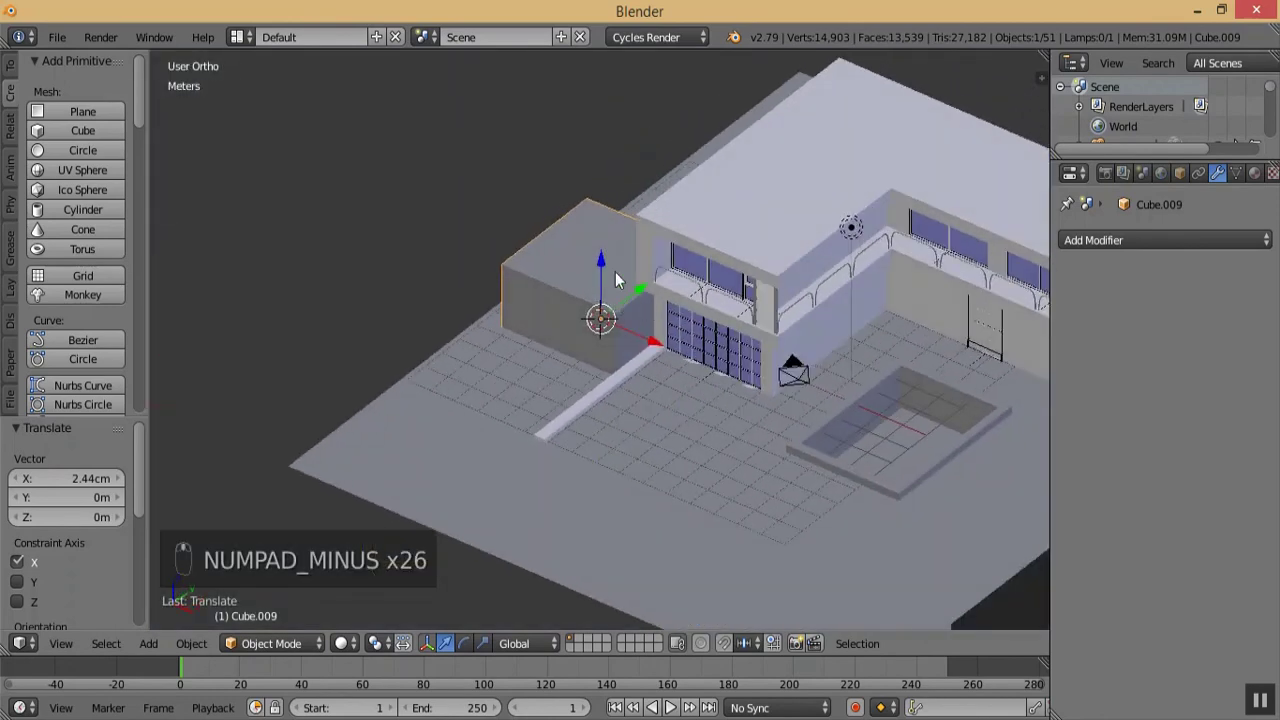
{"action": "key", "text": "g"}
{"action": "key", "text": "z"}
{"action": "left_click", "coordinate": [601, 228]}
{"action": "middle_click_drag", "start_coordinate": [601, 228], "coordinate": [765, 289]}
- Scale the cube about 2.617 along Y, move it about 1.93 m forward along Y, and deselect it
{"action": "key", "text": "s"}
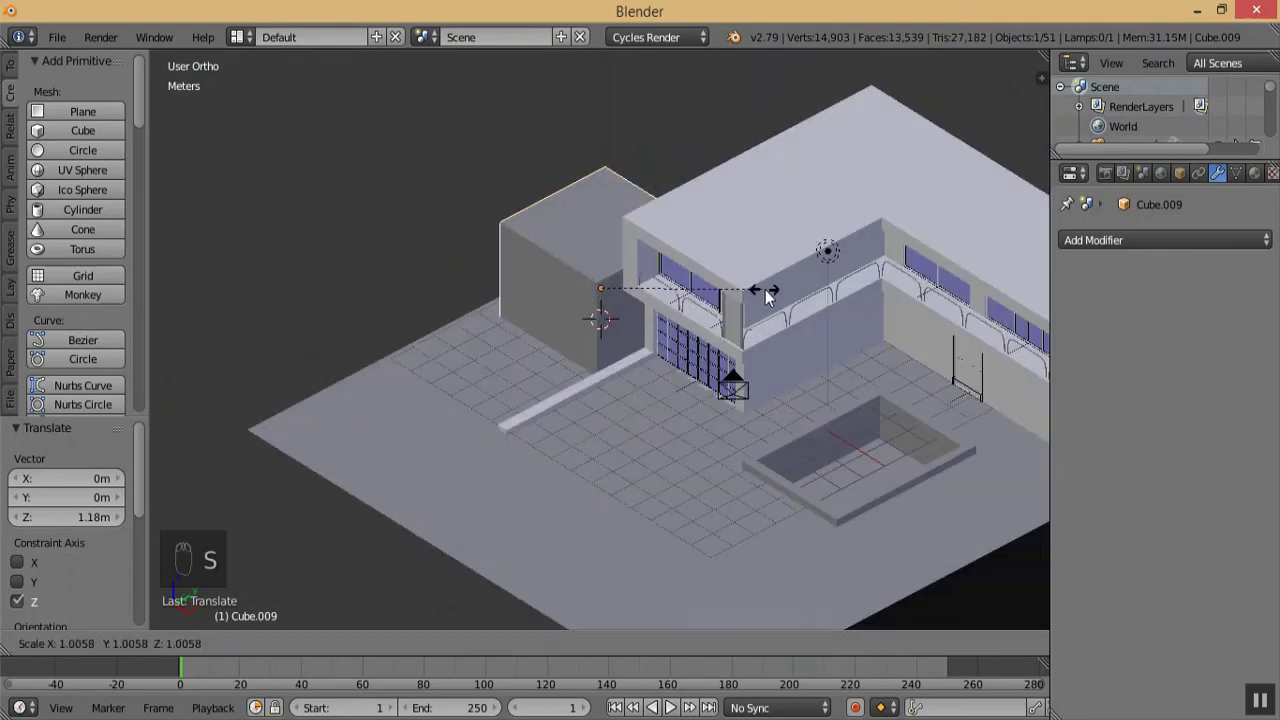
{"action": "key", "text": "y"}
{"action": "left_click", "coordinate": [1020, 226]}
{"action": "key", "text": "g"}
{"action": "key", "text": "y"}
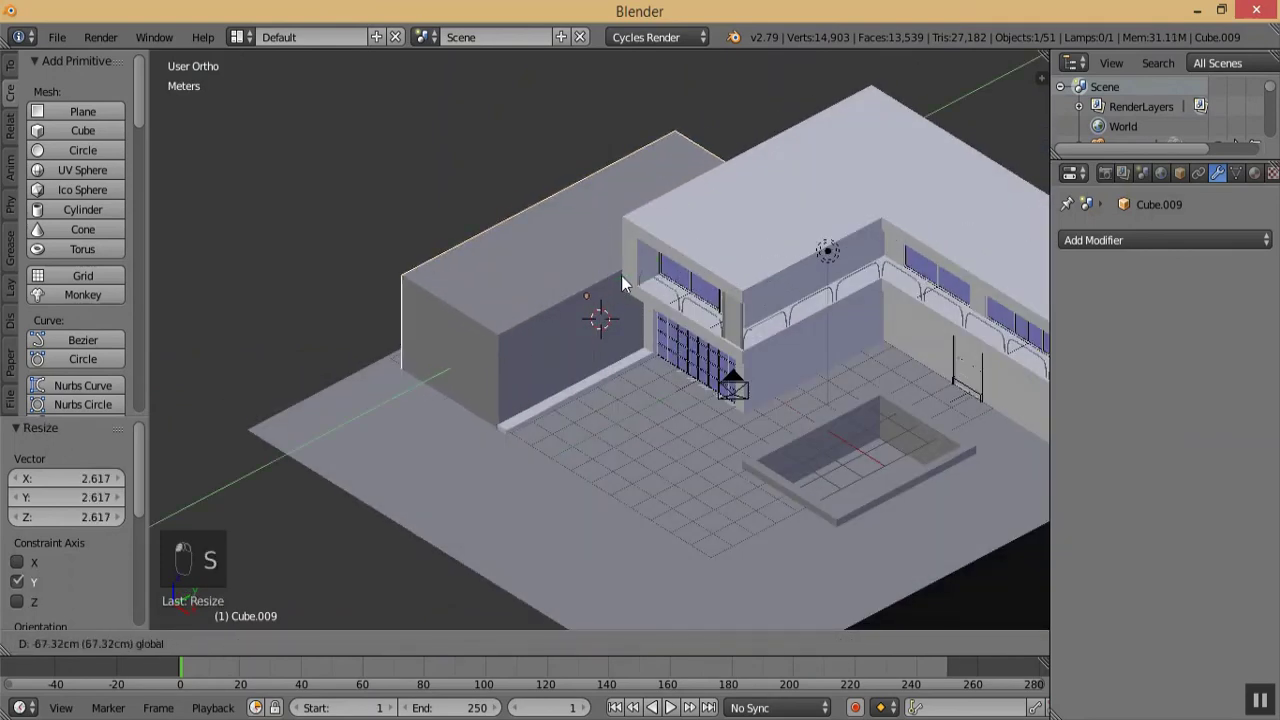
{"action": "left_click", "coordinate": [602, 292]}
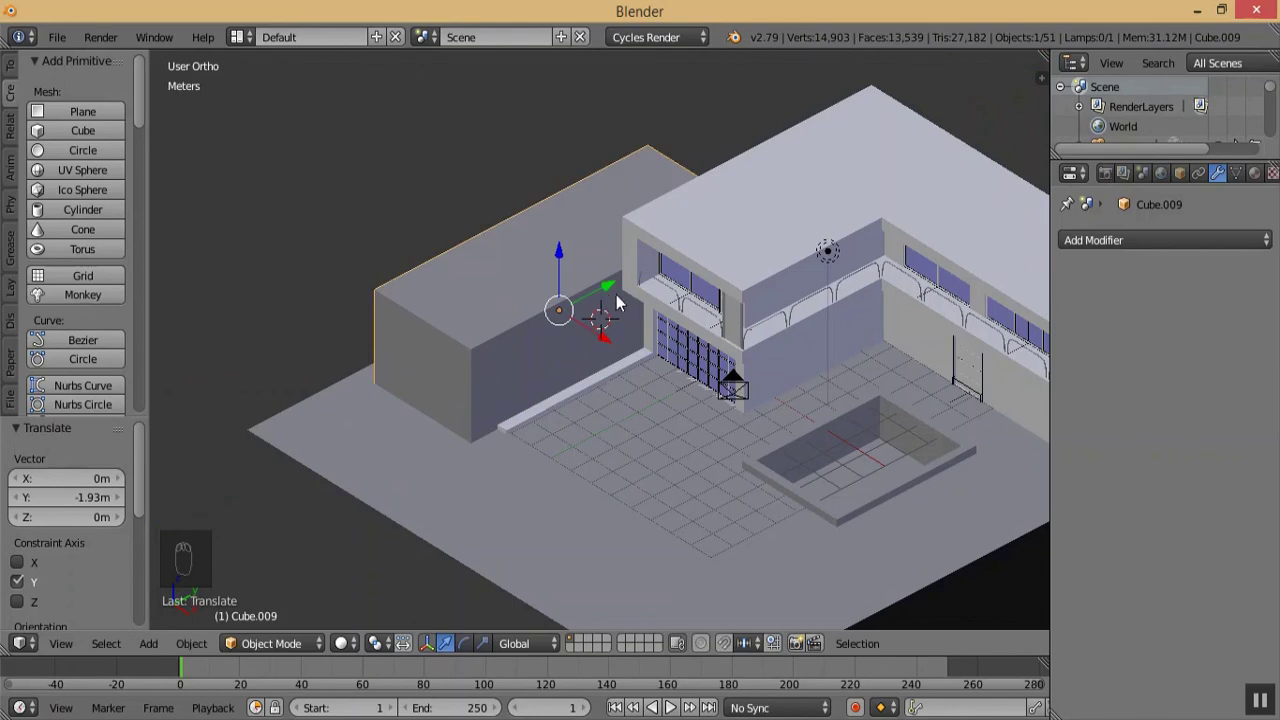
{"action": "key", "text": "a"}
- Frame the whole building in a slightly elevated front perspective view and align the camera to that view
{"action": "middle_click_drag", "start_coordinate": [604, 334], "coordinate": [724, 274]}
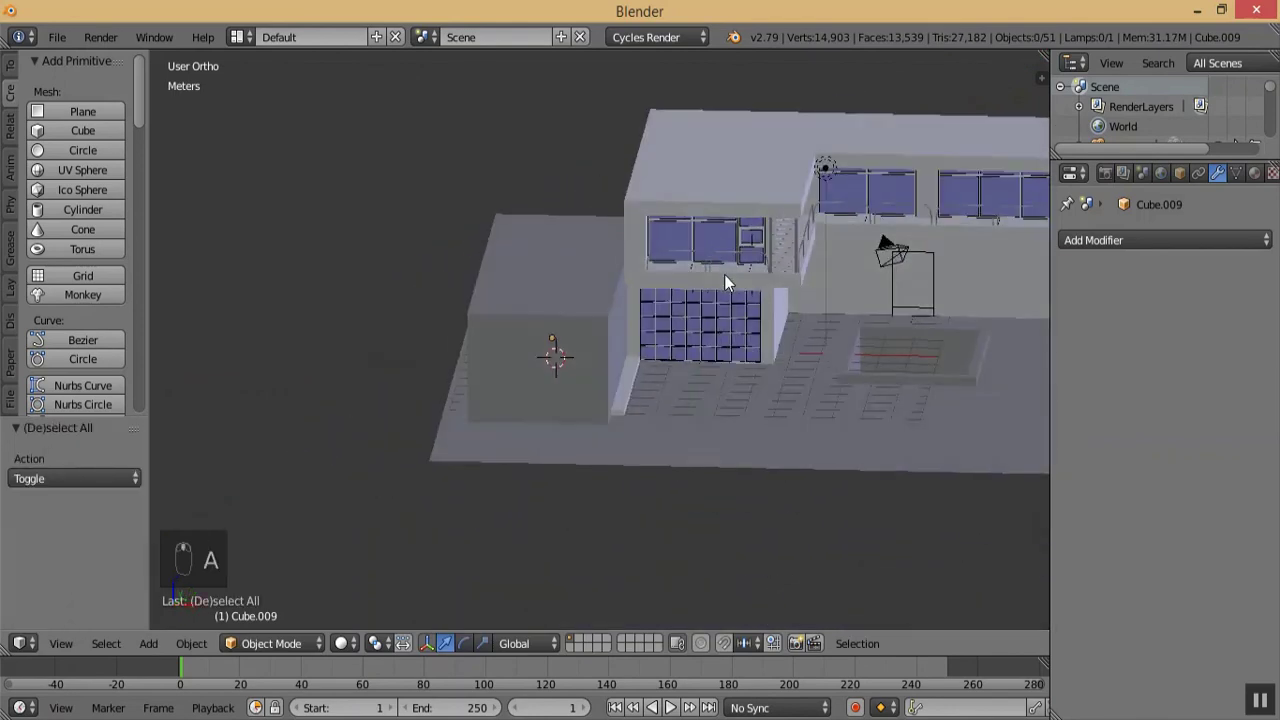
{"action": "key", "text": "KP_1"}
{"action": "key", "text": "KP_Subtract"}
{"action": "key", "text": "KP_Subtract"}
{"action": "key", "text": "KP_Subtract"}
{"action": "key", "text": "KP_Subtract"}
{"action": "key", "text": "KP_Subtract"}
{"action": "key", "text": "KP_Subtract"}
{"action": "key", "text": "KP_5"}
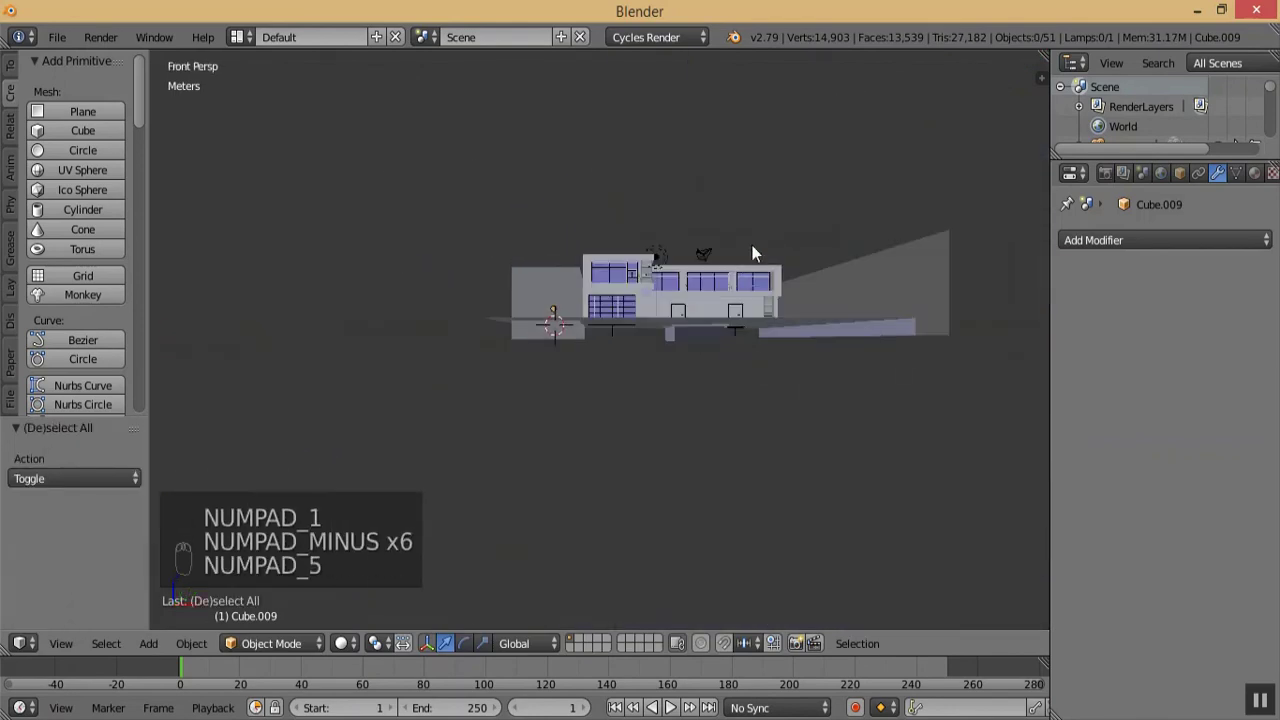
{"action": "key", "text": "KP_8"}
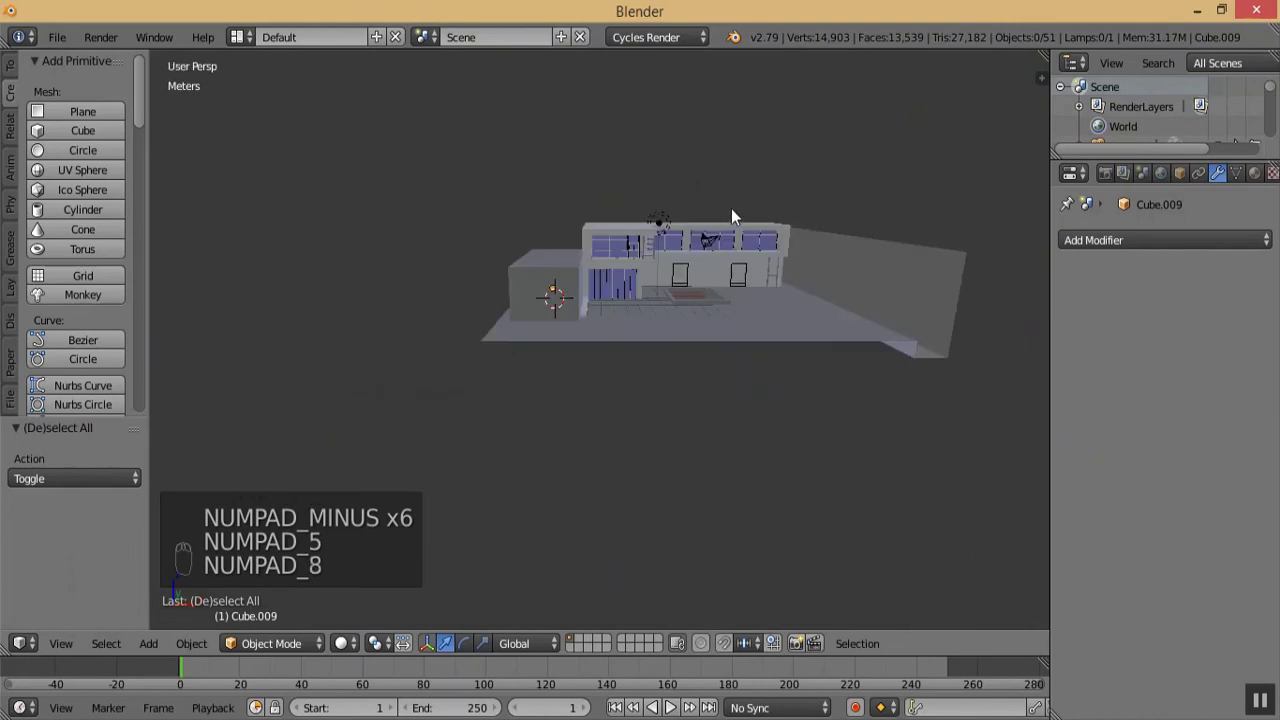
{"action": "key", "text": "KP_Add"}
{"action": "key", "text": "KP_Add"}
{"action": "key", "text": "KP_Add"}
{"action": "key", "text": "KP_Add"}
{"action": "key", "text": "KP_Add"}
{"action": "key", "text": "KP_Add"}
{"action": "key", "text": "KP_Add"}
{"action": "key", "text": "KP_2"}
{"action": "key", "text": "KP_Add"}
{"action": "key", "text": "KP_Subtract"}
{"action": "key", "text": "KP_Add"}
{"action": "key", "text": "KP_Add"}
{"action": "key", "text": "KP_Add"}
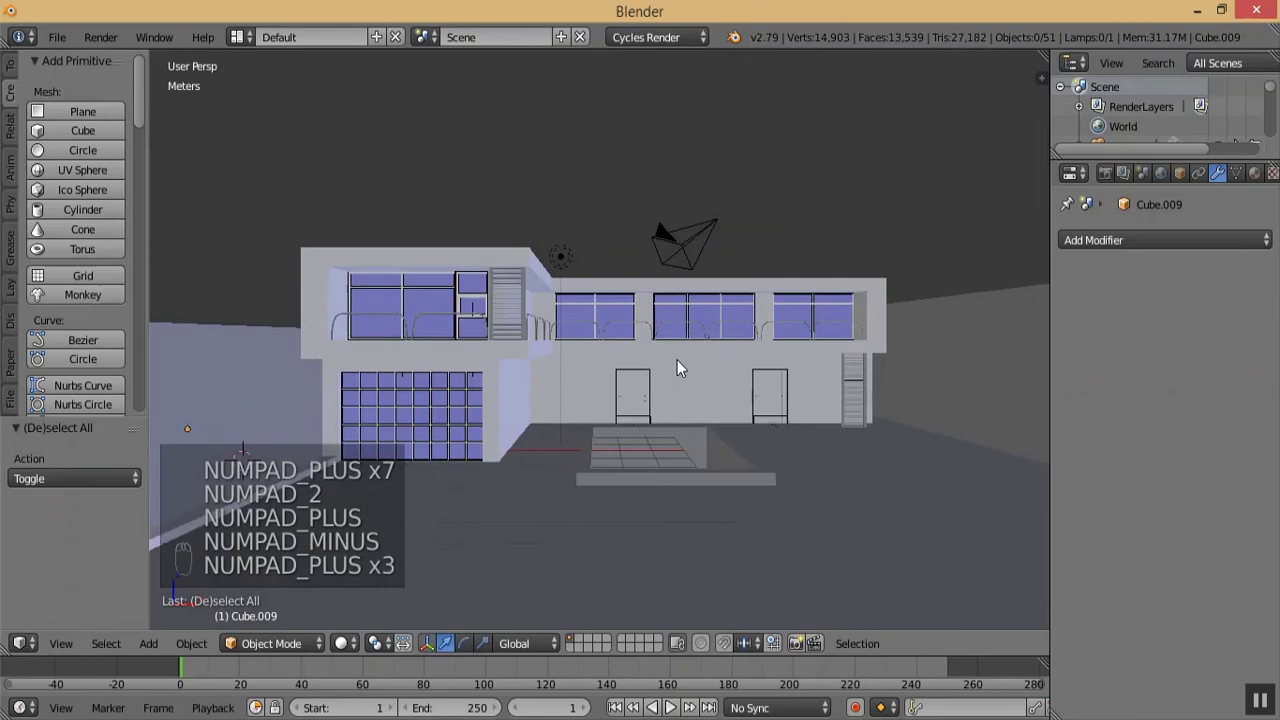
{"action": "key", "text": "KP_Subtract"}
{"action": "key", "text": "KP_Add"}
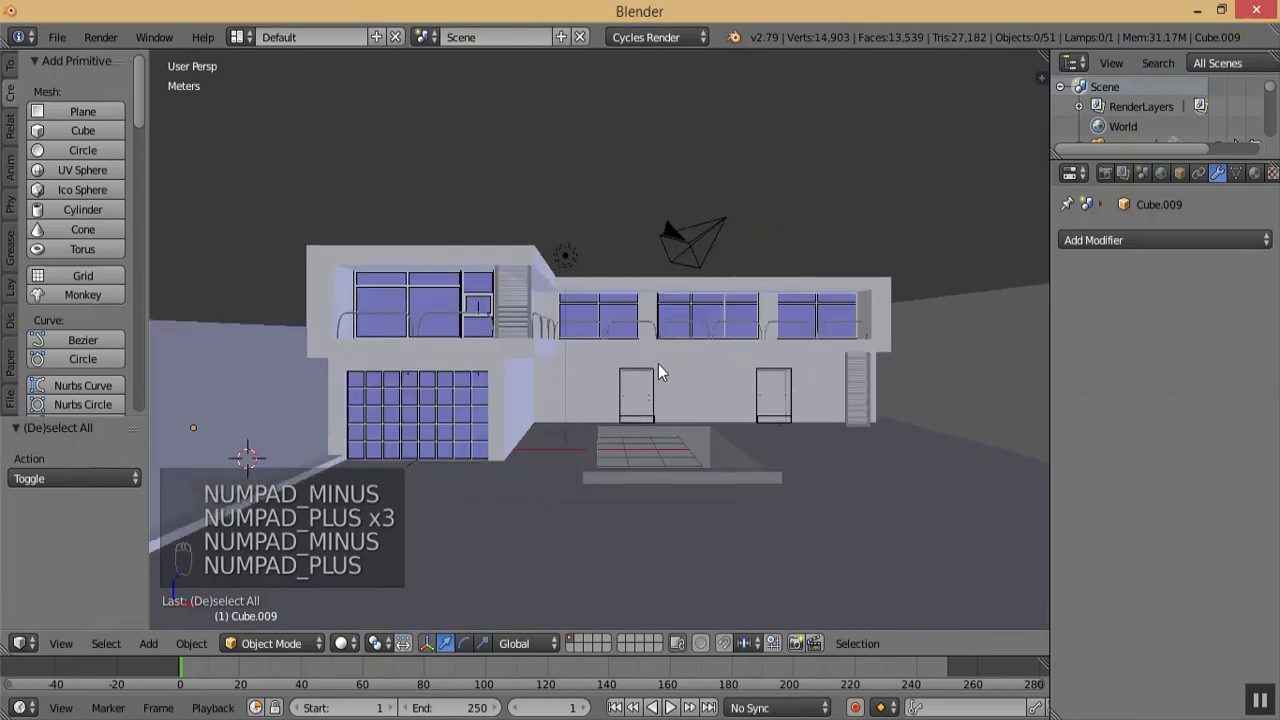
{"action": "key", "text": "alt+shift+KP_0"}
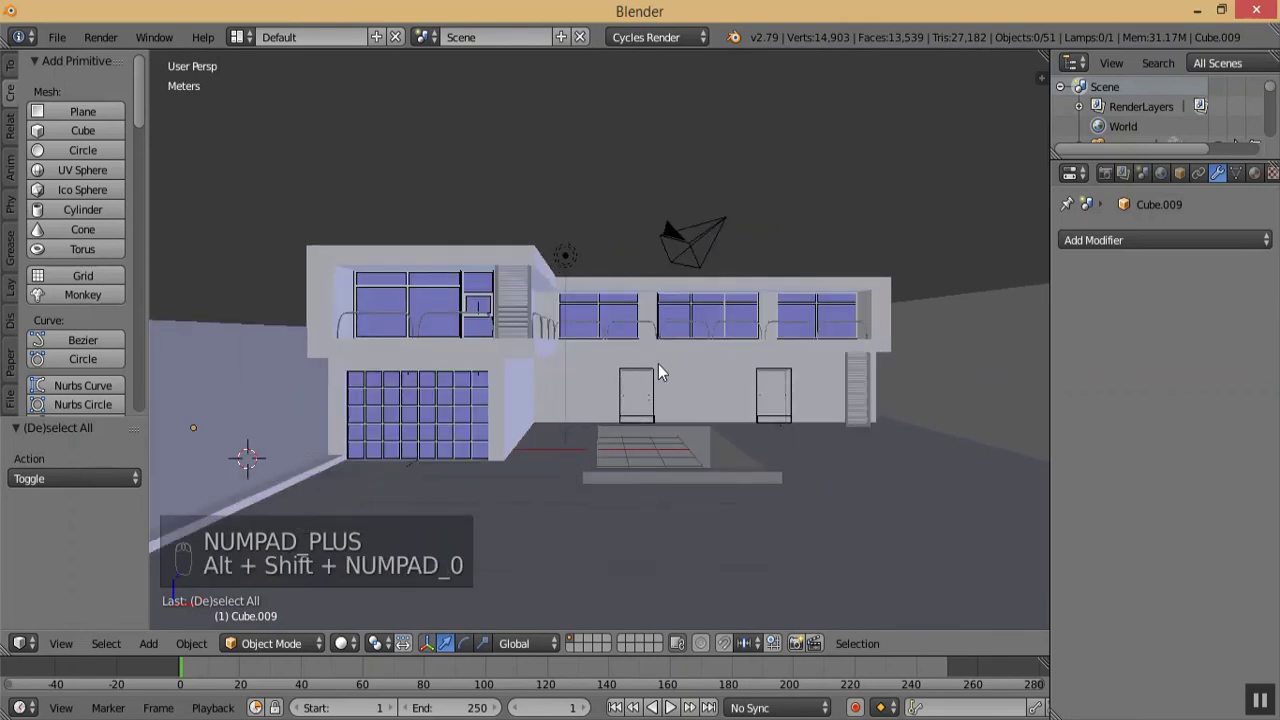
{"action": "key", "text": "KP_Subtract"}
{"action": "key", "text": "KP_Subtract"}
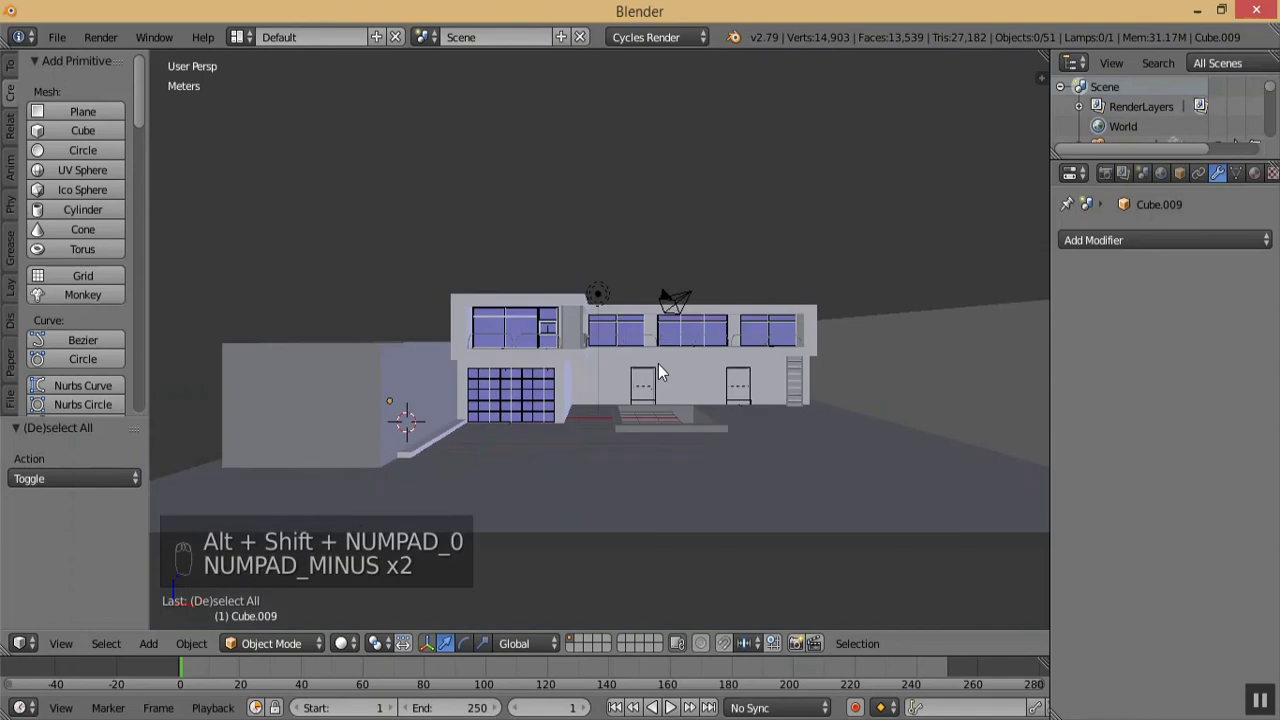
{"action": "key", "text": "KP_Add"}
{"action": "key", "text": "KP_Add"}
{"action": "key", "text": "KP_Add"}
{"action": "key", "text": "KP_Add"}
{"action": "key", "text": "KP_Add"}
{"action": "key", "text": "KP_Subtract"}
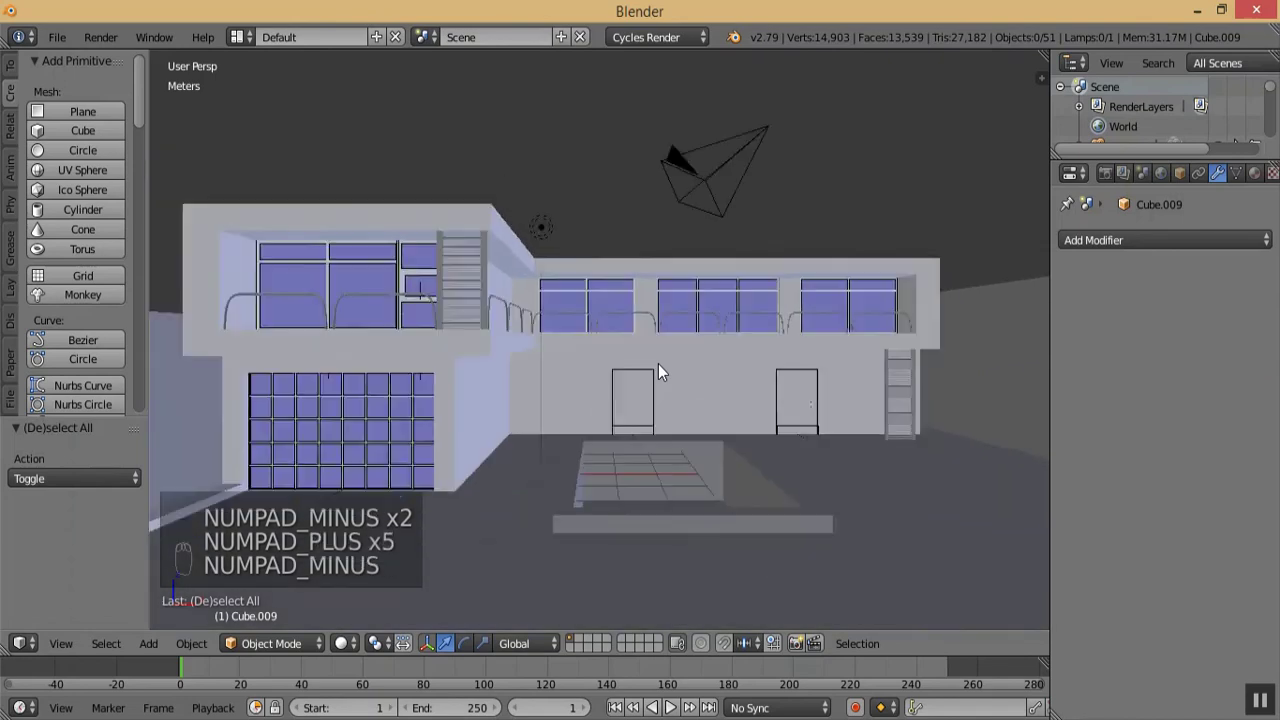
{"action": "key", "text": "KP_Subtract"}
{"action": "key", "text": "KP_Subtract"}
{"action": "key", "text": "KP_Subtract"}
{"action": "key", "text": "KP_Subtract"}
{"action": "key", "text": "ctrl+alt+KP_0"}
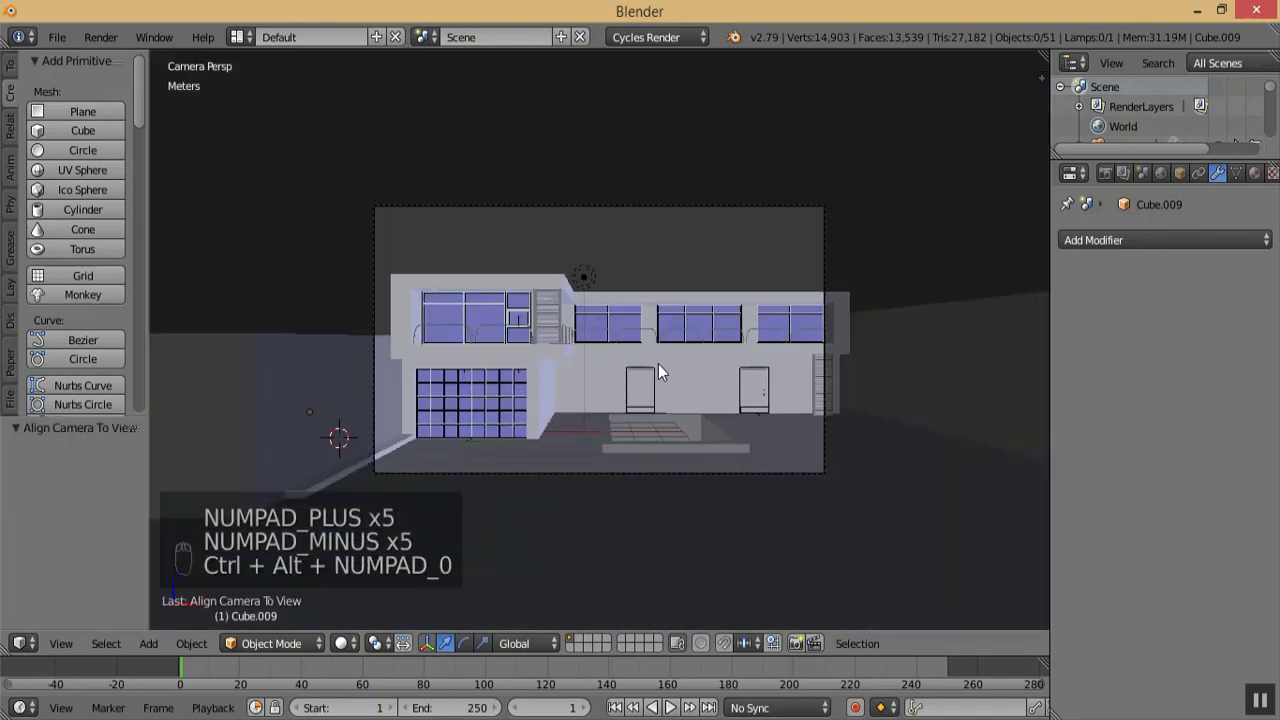
- Select the camera and move it back about 1.63 m along Y, away from the building
{"action": "right_click", "coordinate": [646, 205]}
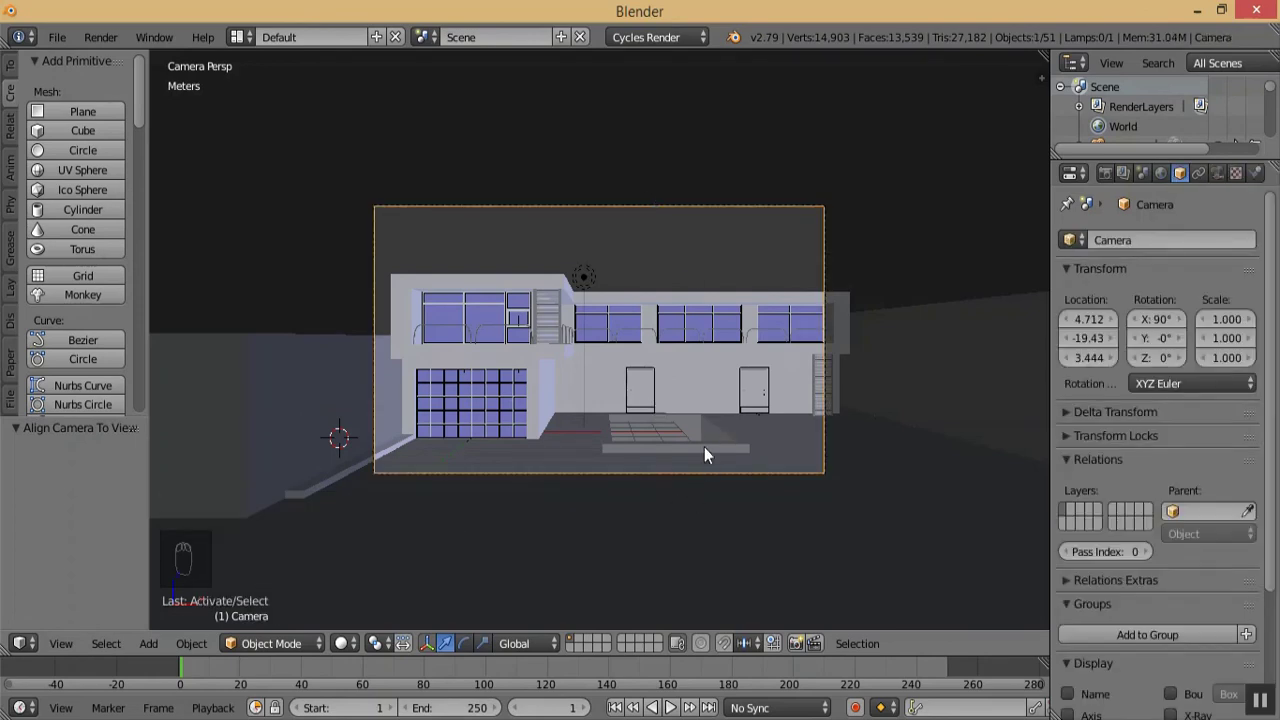
{"action": "key", "text": "g"}
{"action": "key", "text": "y"}
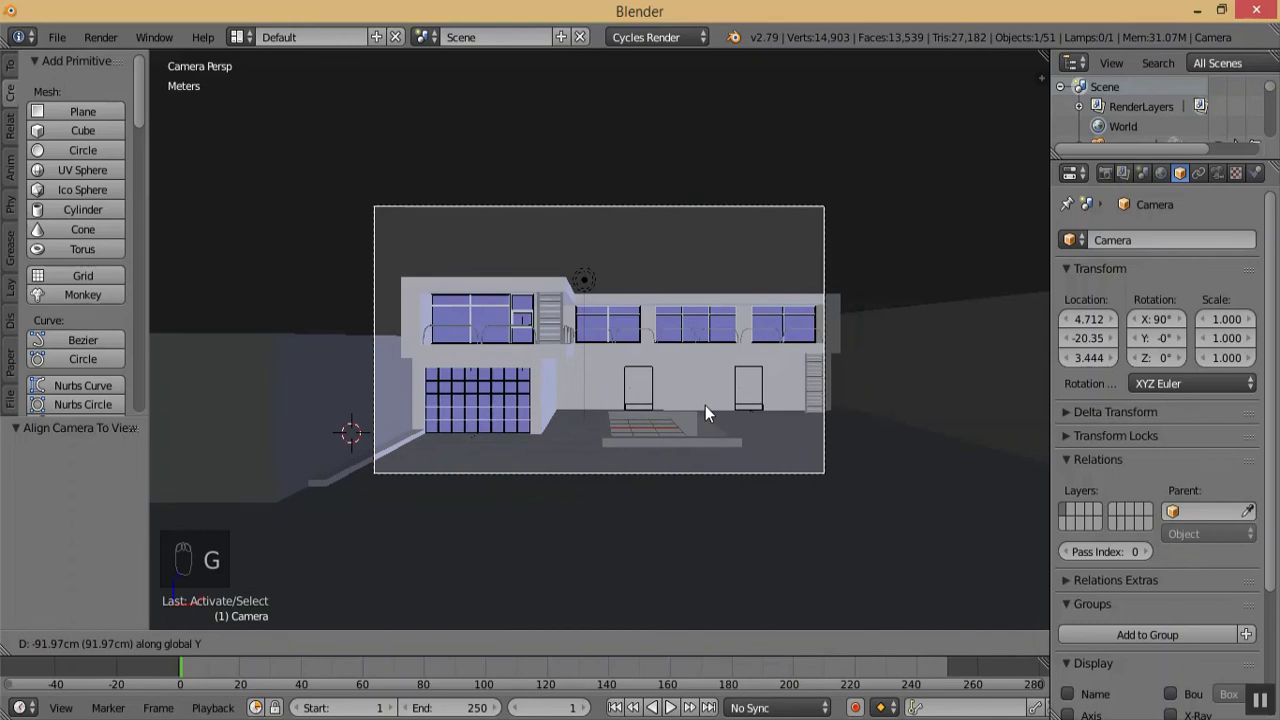
{"action": "left_click", "coordinate": [704, 391]}
- Rotate the camera about -9.56° around global Z and move it about -2.65 m along X
{"action": "key", "text": "r"}
{"action": "key", "text": "z"}
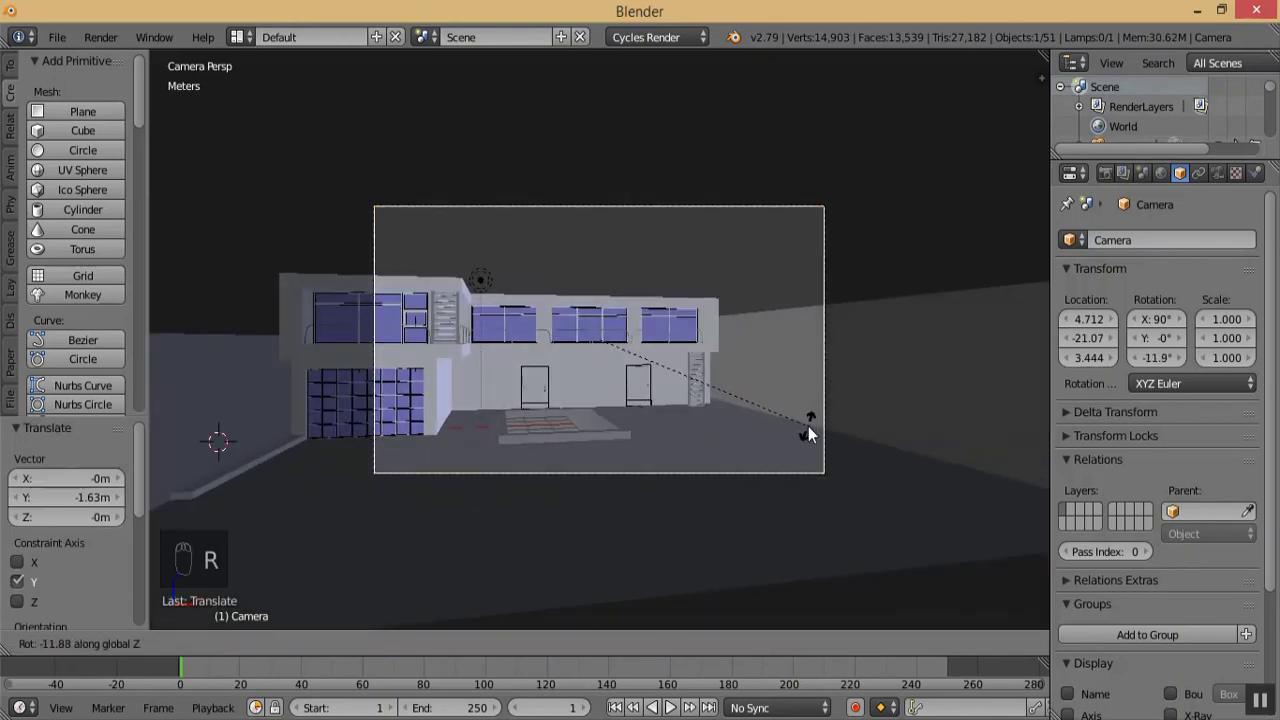
{"action": "left_click", "coordinate": [785, 425]}
{"action": "key", "text": "g"}
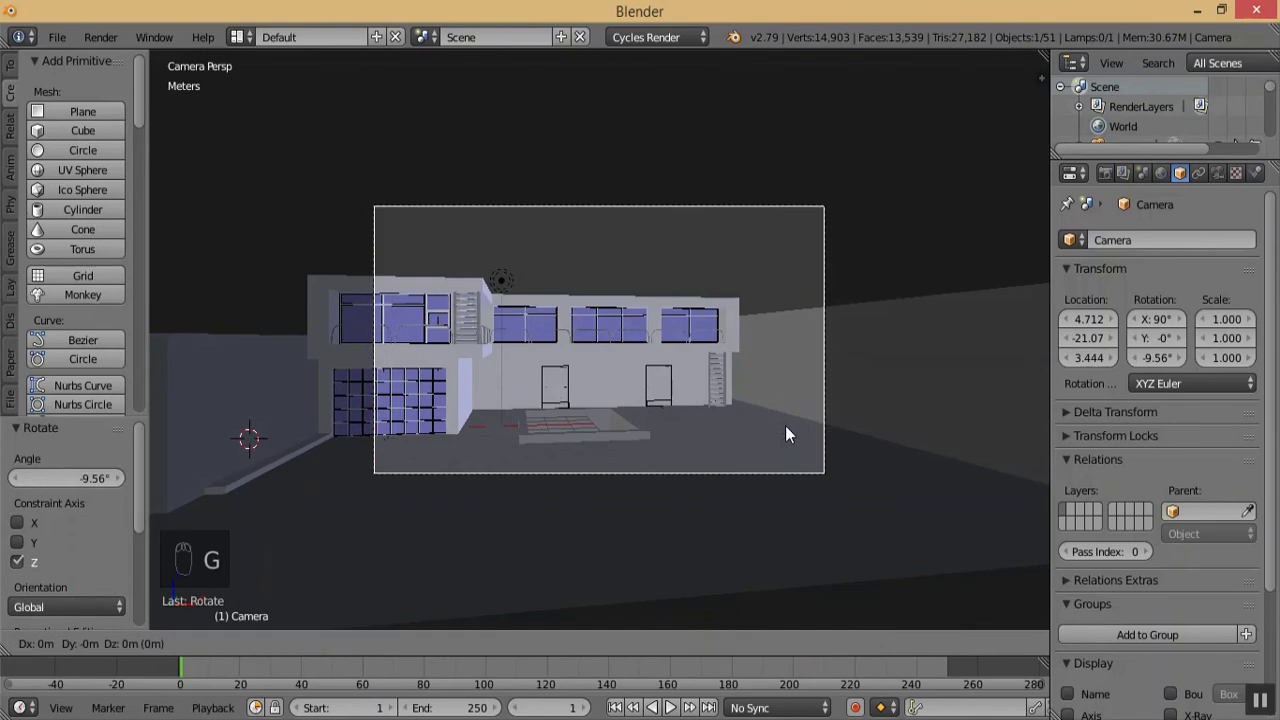
{"action": "key", "text": "x"}
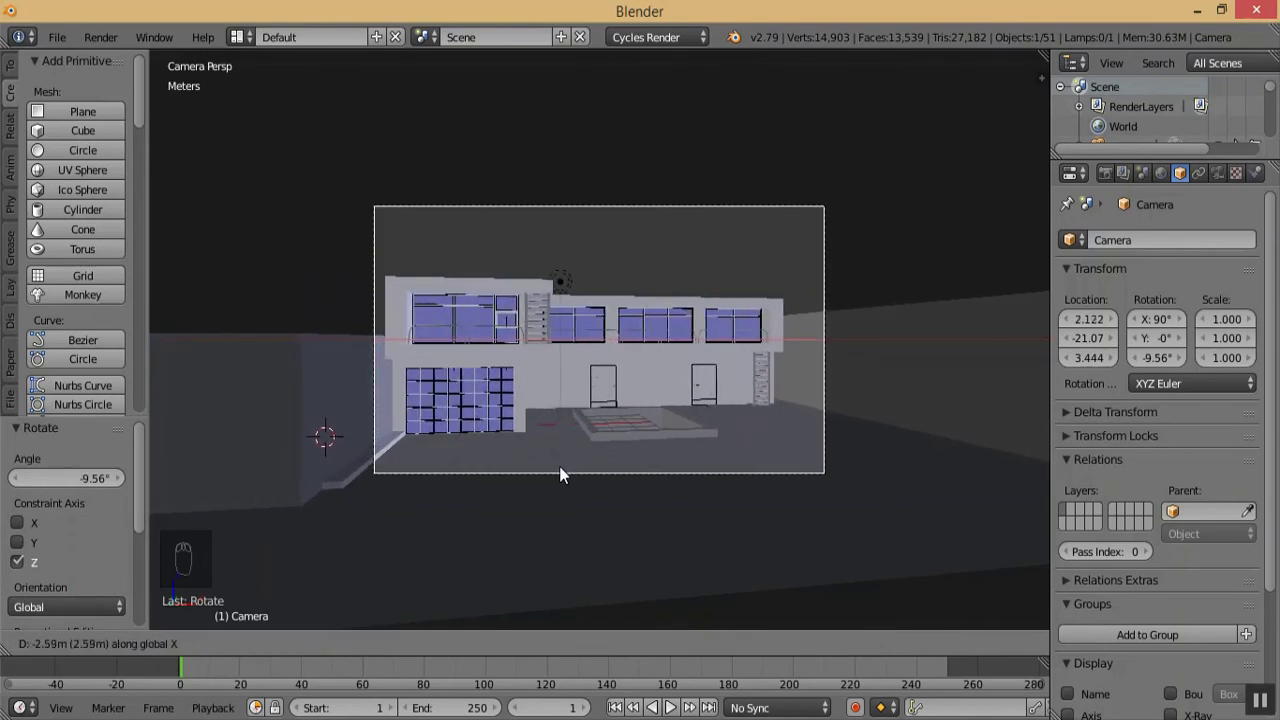
{"action": "left_click", "coordinate": [554, 468]}
- Fine-tune the camera's framing by rotating it about 0.9° around global Z
{"action": "key", "text": "KP_Add"}
{"action": "key", "text": "KP_Add"}
{"action": "key", "text": "KP_Add"}
{"action": "key", "text": "KP_Add"}
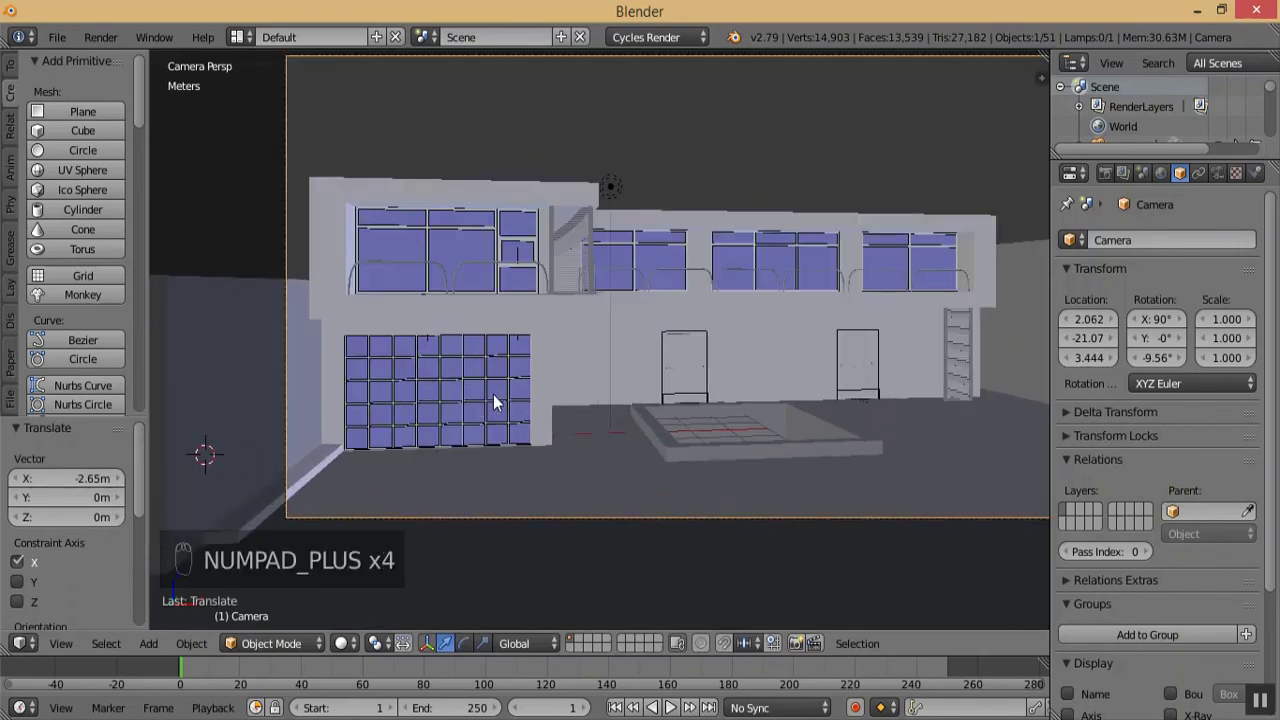
{"action": "key", "text": "KP_Subtract"}
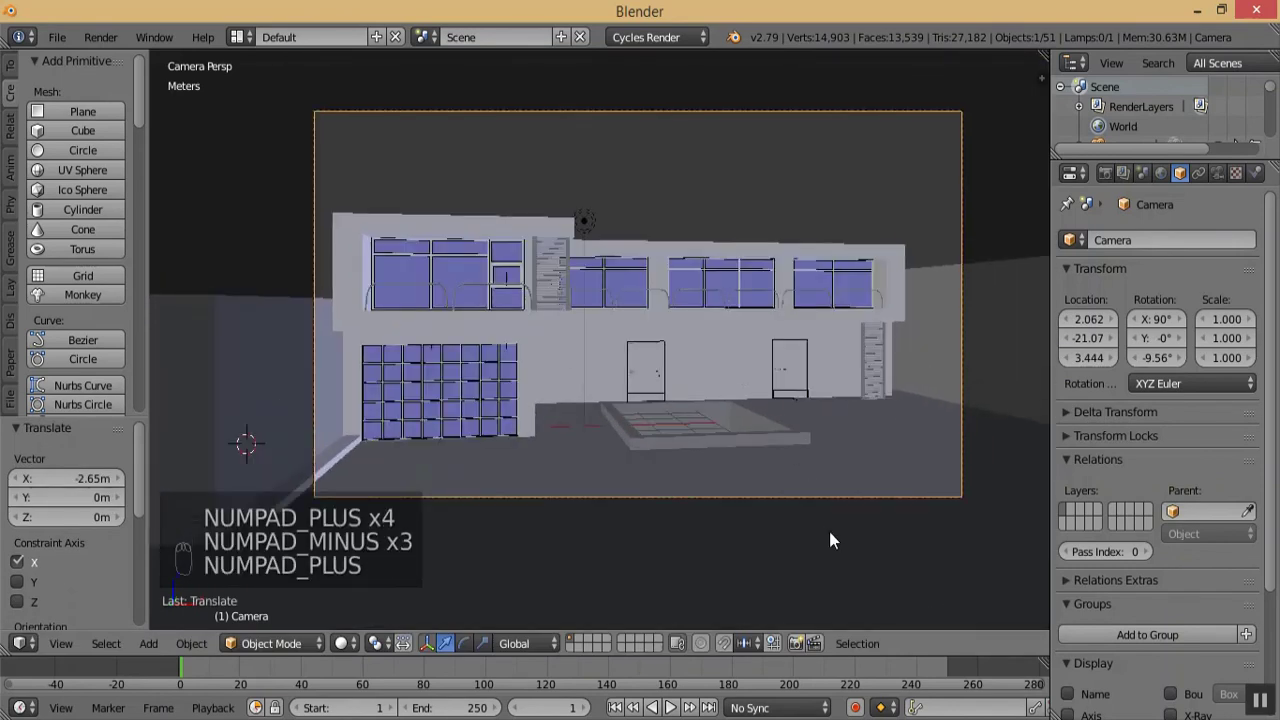
{"action": "key", "text": "r"}
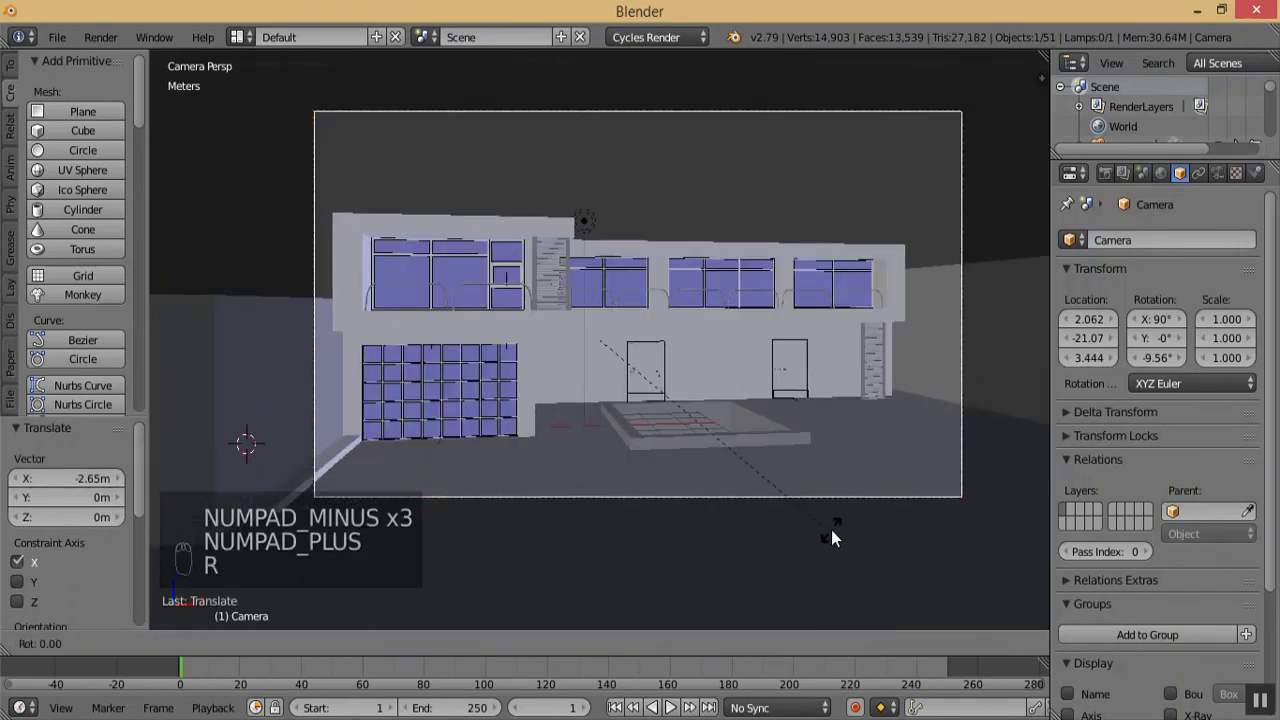
{"action": "right_click", "coordinate": [838, 520]}
{"action": "key", "text": "r"}
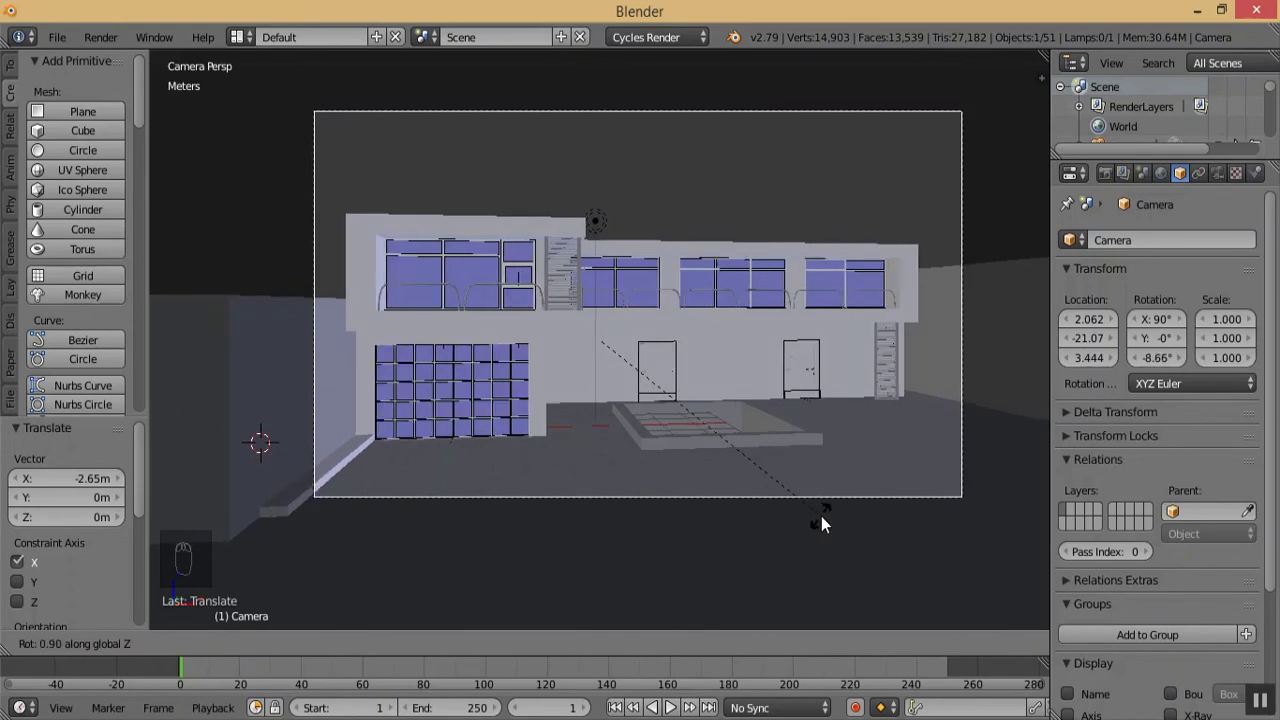
{"action": "left_click", "coordinate": [821, 516]}
- Open the ground plane in Edit Mode with edge selection active, viewed from above
{"action": "middle_click_drag", "start_coordinate": [771, 449], "coordinate": [684, 433]}
{"action": "key", "text": "KP_5"}
{"action": "key", "text": "KP_Subtract"}
{"action": "key", "text": "KP_Subtract"}
{"action": "key", "text": "KP_Subtract"}
{"action": "key", "text": "KP_Subtract"}
{"action": "middle_click_drag", "start_coordinate": [735, 488], "coordinate": [866, 334]}
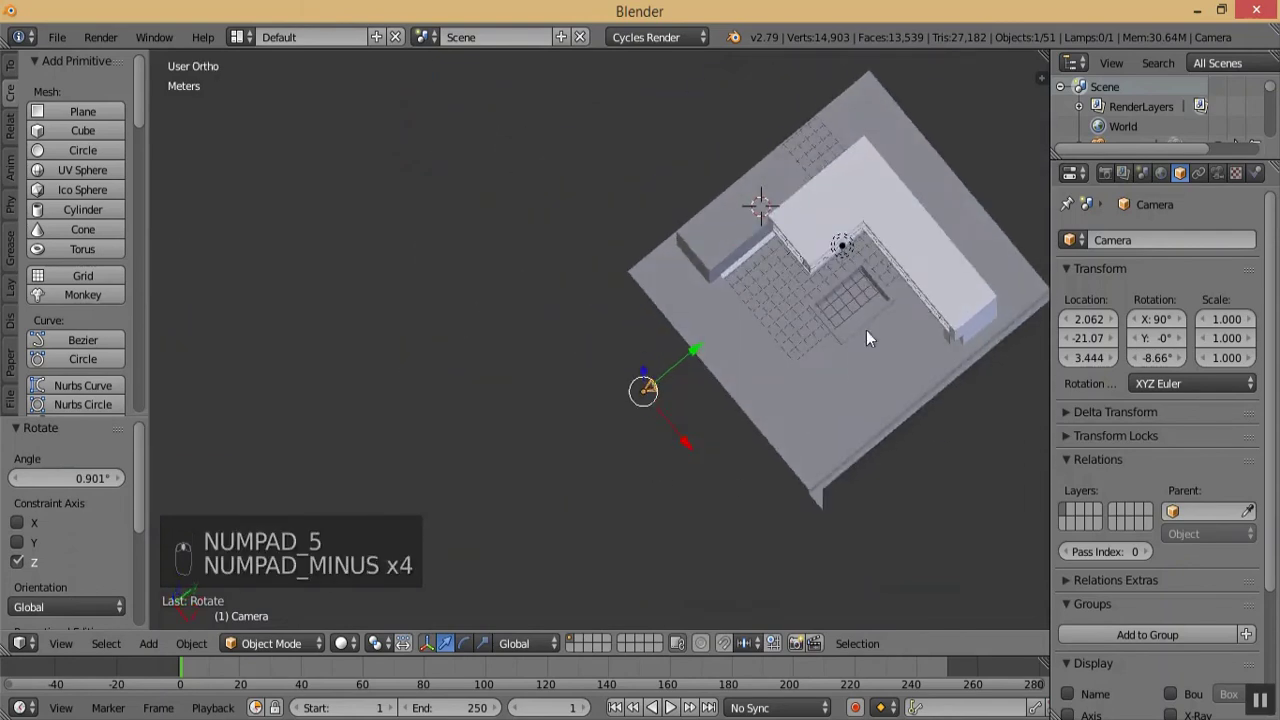
{"action": "key", "text": "KP_Add"}
{"action": "key", "text": "KP_Add"}
{"action": "key", "text": "KP_Add"}
{"action": "key", "text": "KP_Add"}
{"action": "key", "text": "KP_Add"}
{"action": "key", "text": "KP_Add"}
{"action": "right_click", "coordinate": [825, 392]}
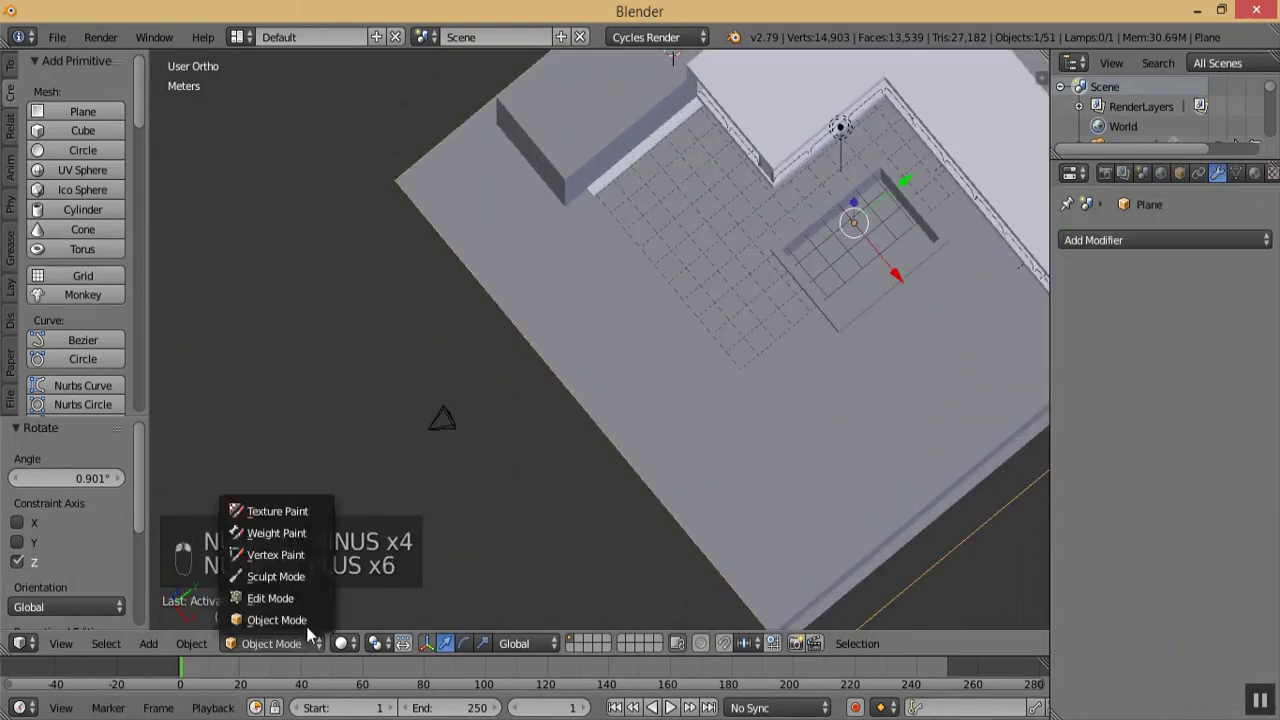
{"action": "left_click", "coordinate": [271, 643]}
{"action": "left_click", "coordinate": [285, 594]}
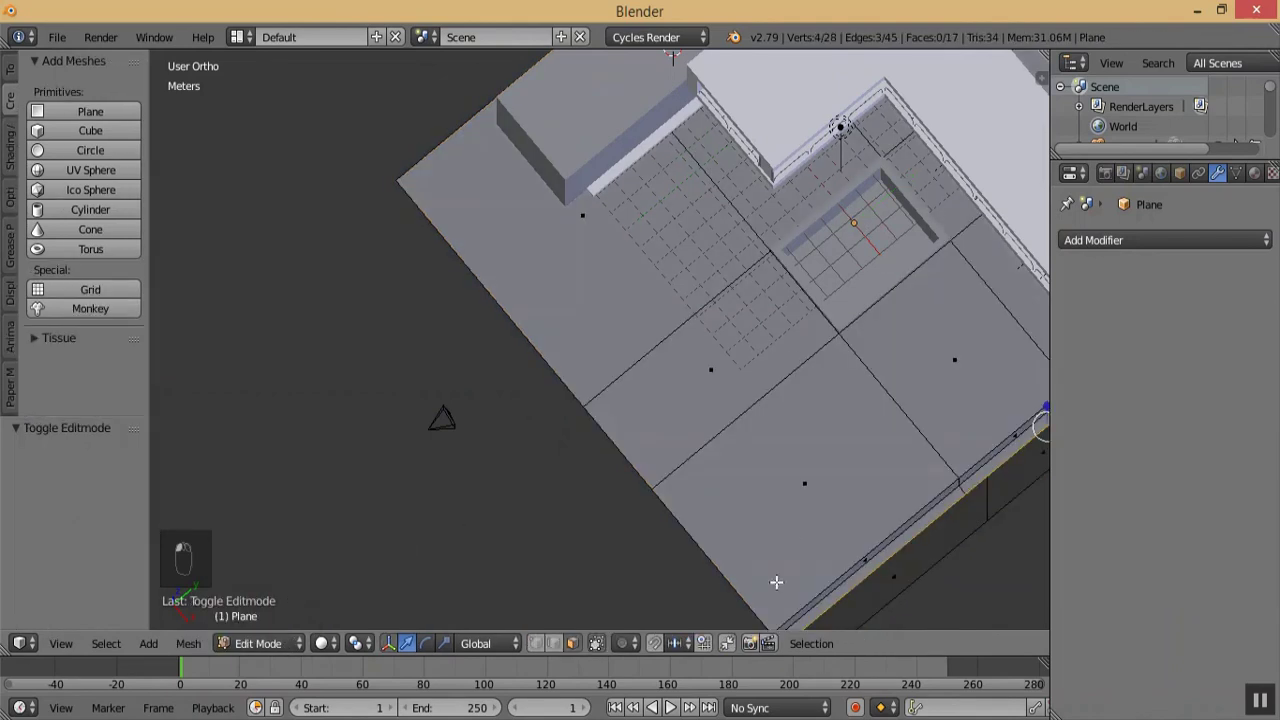
{"action": "left_click", "coordinate": [554, 643]}
- Try to move the ground edges in front of the pool about 72.6 cm forward along Y, and undo it
{"action": "right_click", "coordinate": [897, 400], "text": "alt+shift"}
{"action": "left_click_drag", "start_coordinate": [1005, 414], "coordinate": [974, 425]}
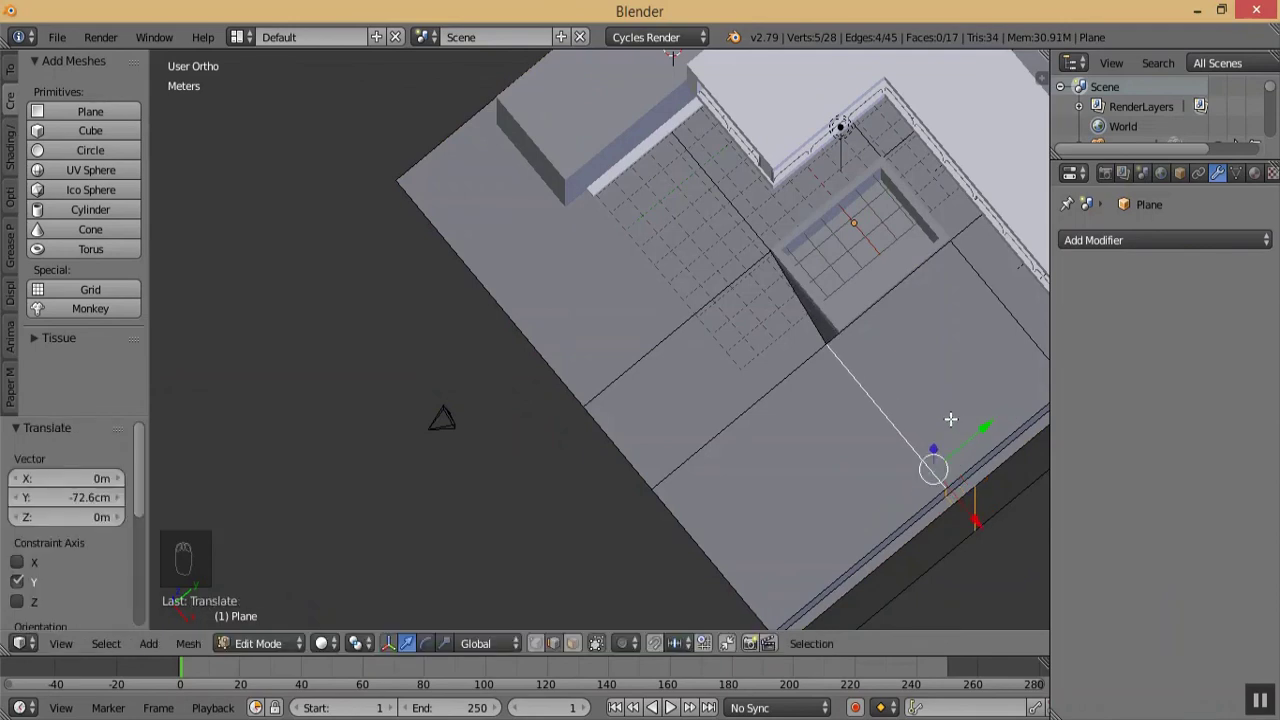
{"action": "key", "text": "ctrl+z"}
{"action": "key", "text": "ctrl+z"}
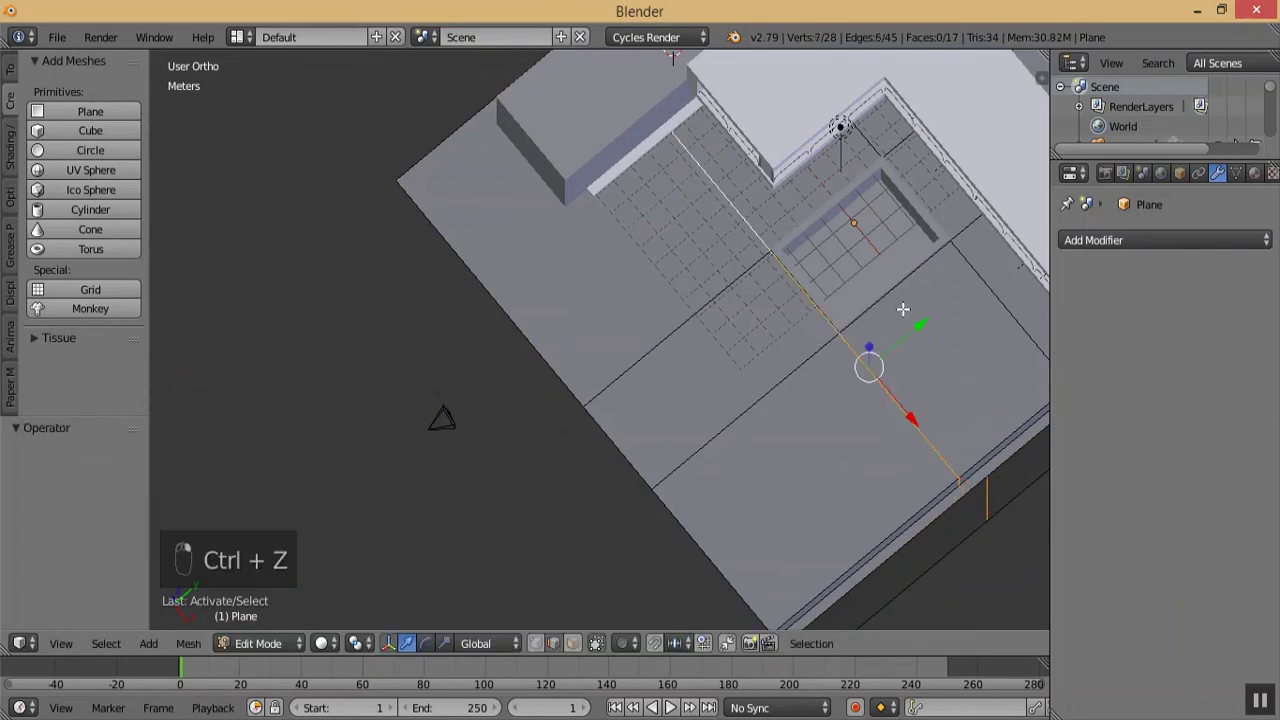
- Move the ground edge line at the pool's front end forward along Y to lengthen the opening, and return to Object Mode
{"action": "left_click_drag", "start_coordinate": [915, 335], "coordinate": [894, 346]}
{"action": "left_click", "coordinate": [256, 644]}
{"action": "left_click", "coordinate": [263, 620]}
- Open the sunken pool's mesh in Edit Mode with nothing selected
{"action": "right_click", "coordinate": [803, 289]}
{"action": "left_click", "coordinate": [270, 643]}
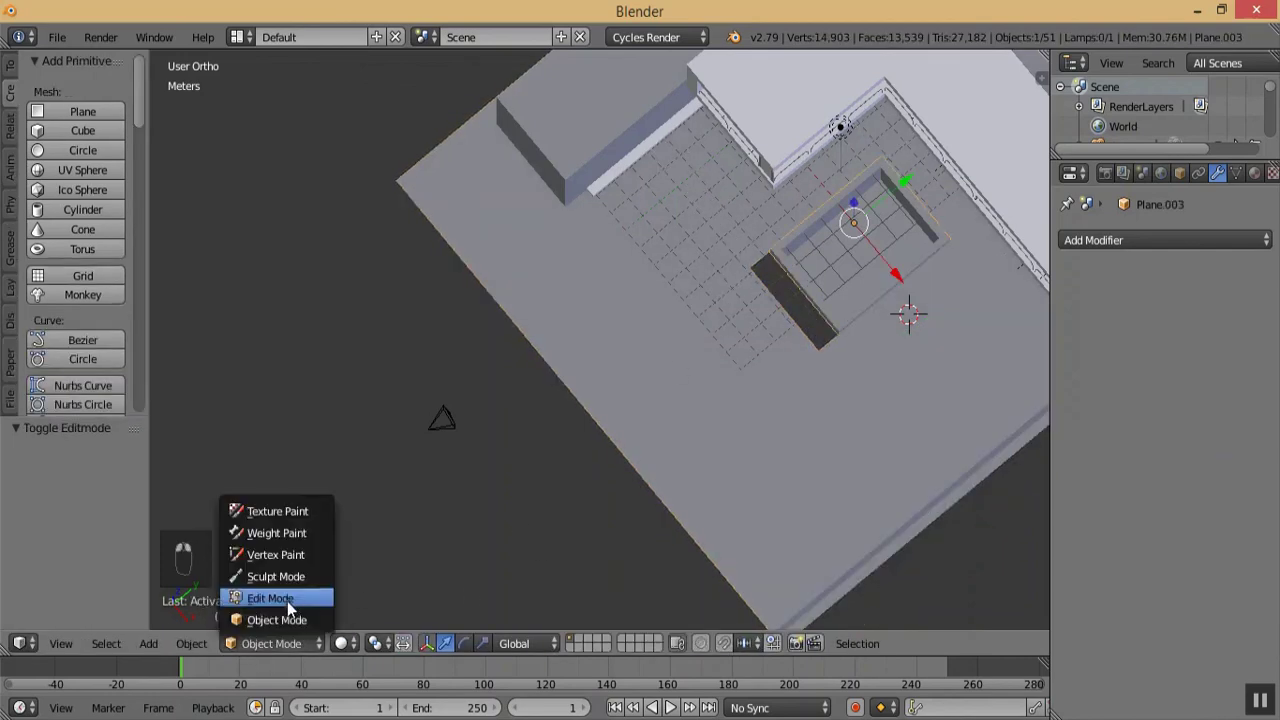
{"action": "left_click", "coordinate": [287, 597]}
{"action": "key", "text": "a"}
{"action": "key", "text": "a"}
{"action": "key", "text": "a"}
{"action": "key", "text": "a"}
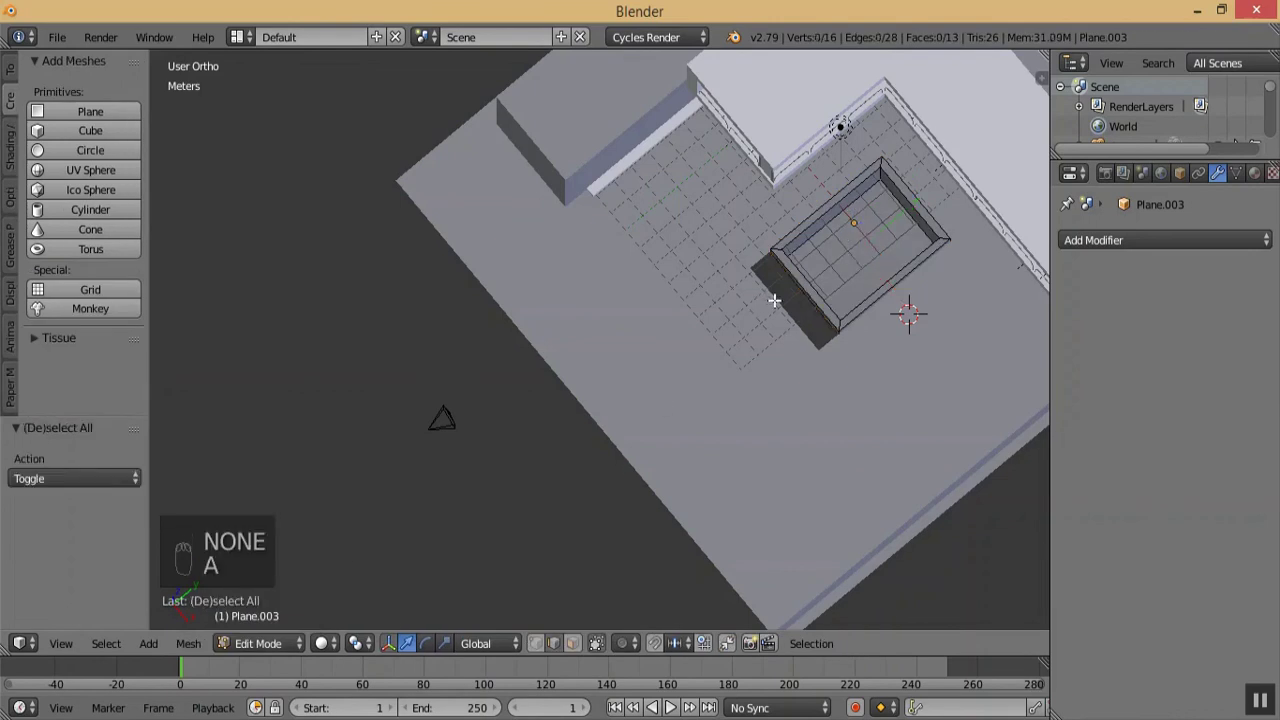
- In a top wireframe view, box-select the pool's front rim and move it forward along Y to the enlarged ground opening's edge
{"action": "key", "text": "KP_7"}
{"action": "key", "text": "KP_7"}
{"action": "key", "text": "KP_7"}
{"action": "key", "text": "KP_Add"}
{"action": "key", "text": "KP_Add"}
{"action": "key", "text": "KP_Add"}
{"action": "key", "text": "KP_Add"}
{"action": "key", "text": "KP_Add"}
{"action": "key", "text": "KP_Add"}
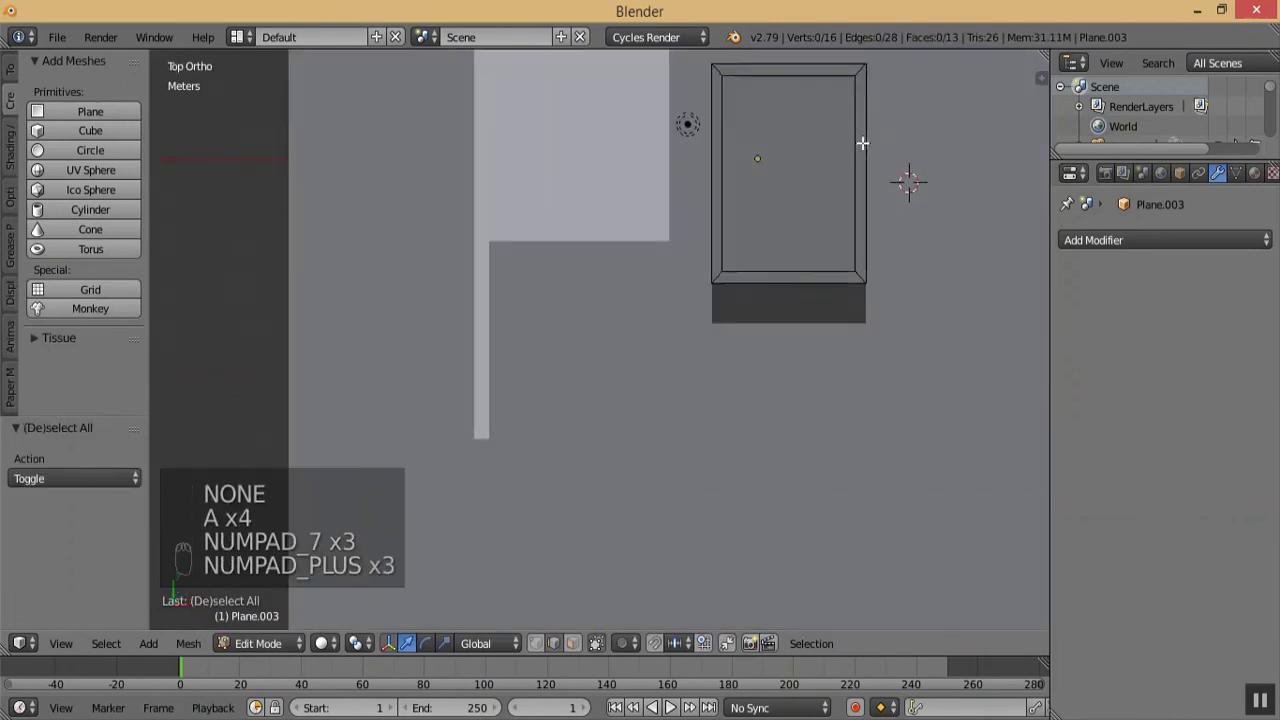
{"action": "left_click", "coordinate": [333, 645]}
{"action": "left_click", "coordinate": [350, 594]}
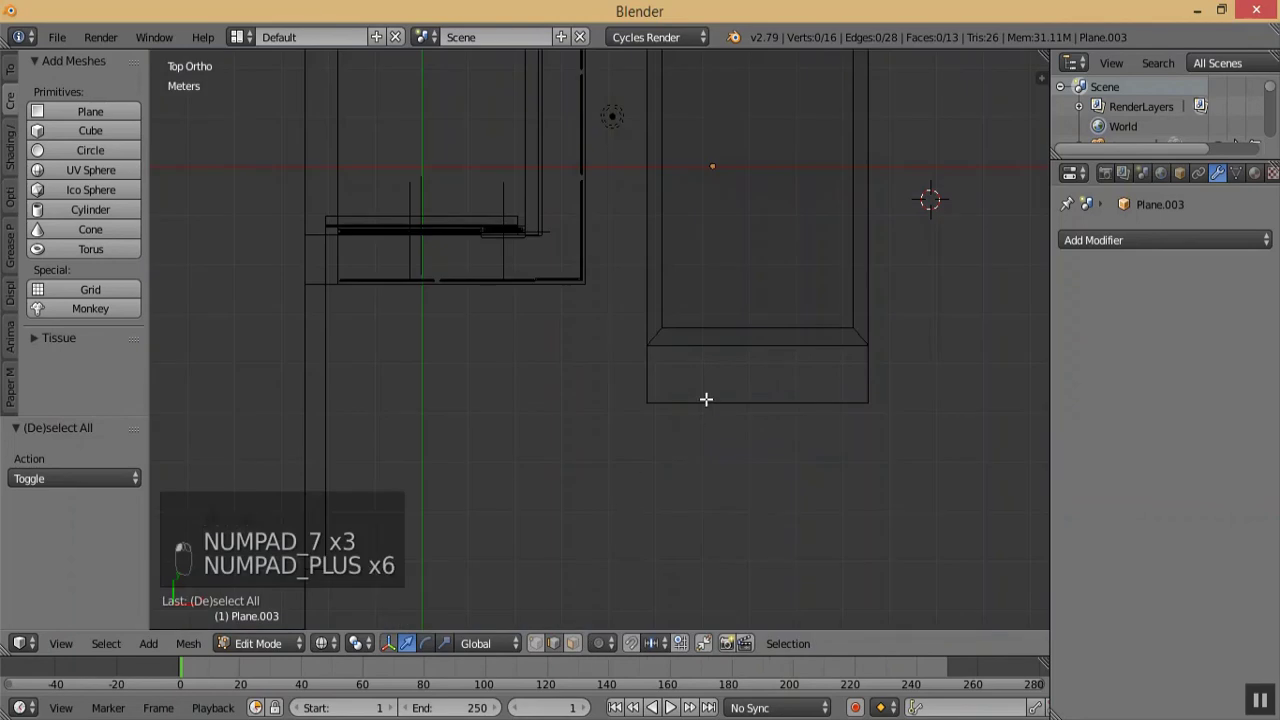
{"action": "key", "text": "a"}
{"action": "key", "text": "a"}
{"action": "key", "text": "a"}
{"action": "key", "text": "a"}
{"action": "key", "text": "a"}
{"action": "key", "text": "b"}
{"action": "left_click_drag", "start_coordinate": [594, 306], "coordinate": [952, 376]}
{"action": "left_click_drag", "start_coordinate": [756, 272], "coordinate": [757, 328]}
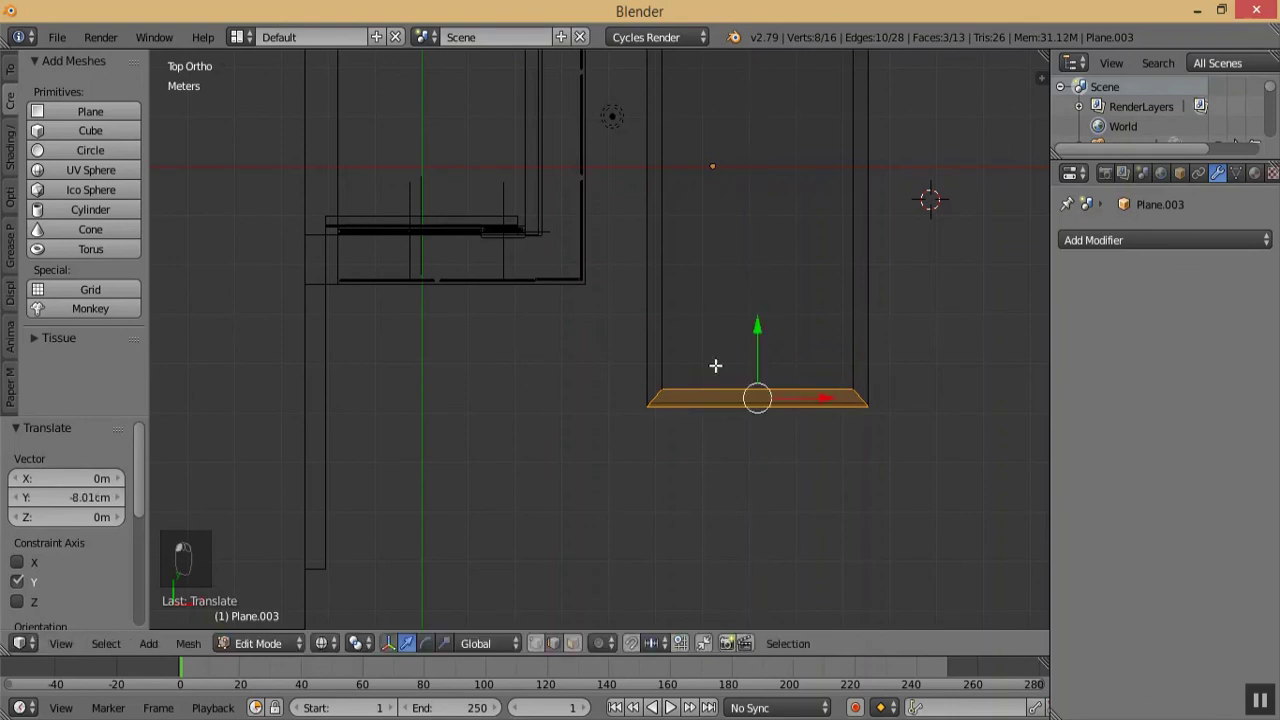
- Switch the viewport back to solid shading and return the pool to Object Mode
{"action": "left_click", "coordinate": [362, 644]}
{"action": "left_click", "coordinate": [400, 576]}
{"action": "middle_click_drag", "start_coordinate": [557, 476], "coordinate": [566, 339]}
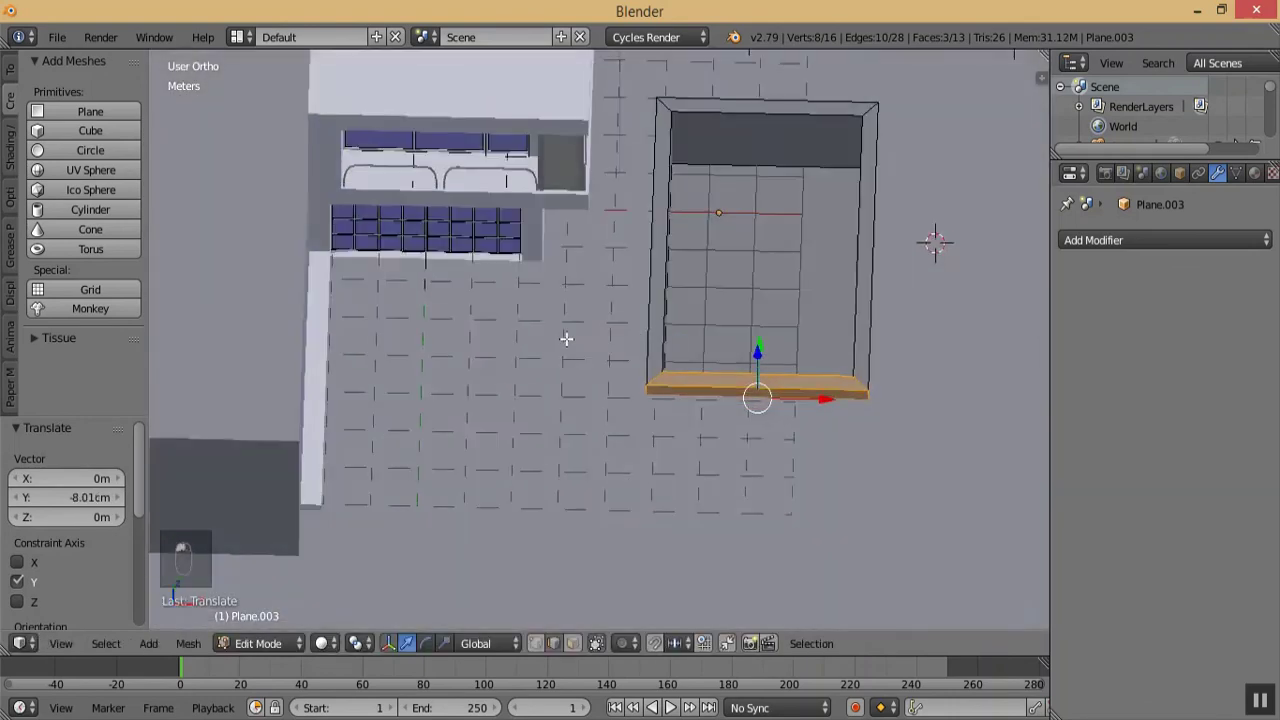
{"action": "key", "text": "KP_Subtract"}
{"action": "key", "text": "KP_Subtract"}
{"action": "key", "text": "KP_Subtract"}
{"action": "key", "text": "KP_Subtract"}
{"action": "key", "text": "KP_Subtract"}
{"action": "left_click", "coordinate": [258, 643]}
{"action": "left_click", "coordinate": [265, 617]}
- Examine the lengthened pool from above and through the camera view
{"action": "key", "text": "KP_Subtract"}
{"action": "key", "text": "KP_Subtract"}
{"action": "key", "text": "KP_Subtract"}
{"action": "key", "text": "KP_Subtract"}
{"action": "key", "text": "KP_Subtract"}
{"action": "middle_click_drag", "start_coordinate": [780, 336], "coordinate": [799, 381]}
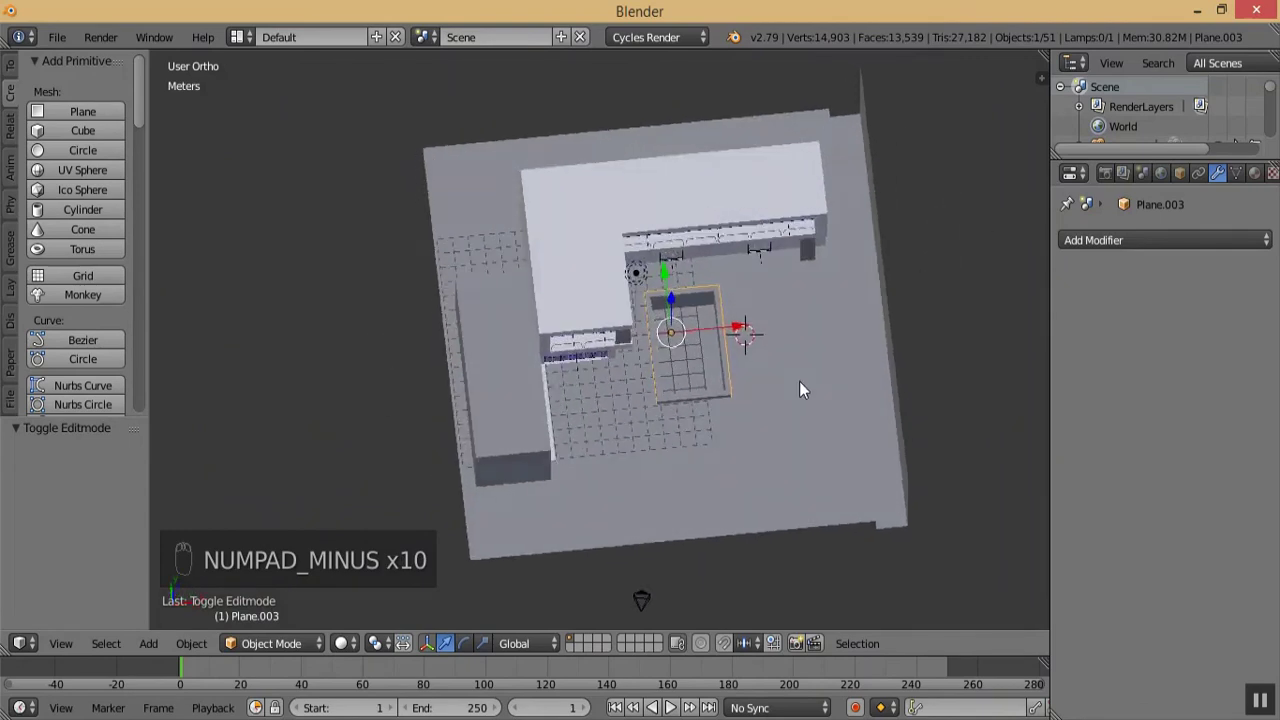
{"action": "key", "text": "KP_0"}
{"action": "key", "text": "KP_Subtract"}
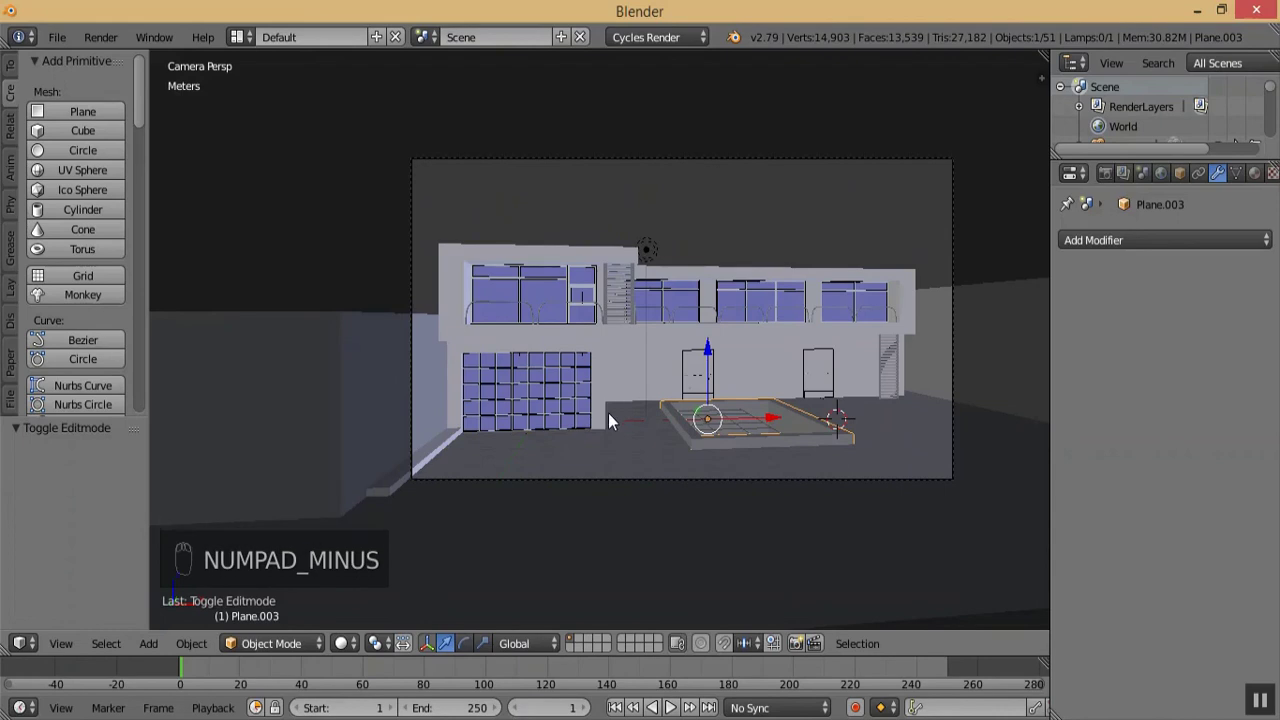
- Add a Bevel modifier to the upper storey's outer frame and apply the object's scale
{"action": "key", "text": "KP_0"}
{"action": "key", "text": "KP_Add"}
{"action": "key", "text": "KP_Add"}
{"action": "key", "text": "KP_Add"}
{"action": "key", "text": "KP_Add"}
{"action": "key", "text": "KP_Add"}
{"action": "key", "text": "KP_Add"}
{"action": "key", "text": "KP_Add"}
{"action": "key", "text": "KP_Add"}
{"action": "key", "text": "KP_Subtract"}
{"action": "key", "text": "KP_Subtract"}
{"action": "key", "text": "KP_Subtract"}
{"action": "key", "text": "KP_Add"}
{"action": "key", "text": "KP_Add"}
{"action": "key", "text": "KP_Add"}
{"action": "key", "text": "KP_Add"}
{"action": "key", "text": "KP_Add"}
{"action": "key", "text": "KP_Add"}
{"action": "key", "text": "KP_Add"}
{"action": "key", "text": "KP_Add"}
{"action": "key", "text": "KP_Add"}
{"action": "key", "text": "KP_Add"}
{"action": "key", "text": "KP_Add"}
{"action": "key", "text": "KP_Add"}
{"action": "key", "text": "KP_Add"}
{"action": "key", "text": "KP_Add"}
{"action": "key", "text": "KP_Add"}
{"action": "key", "text": "KP_Add"}
{"action": "key", "text": "KP_Add"}
{"action": "key", "text": "KP_Add"}
{"action": "key", "text": "KP_Add"}
{"action": "key", "text": "KP_Add"}
{"action": "key", "text": "KP_Add"}
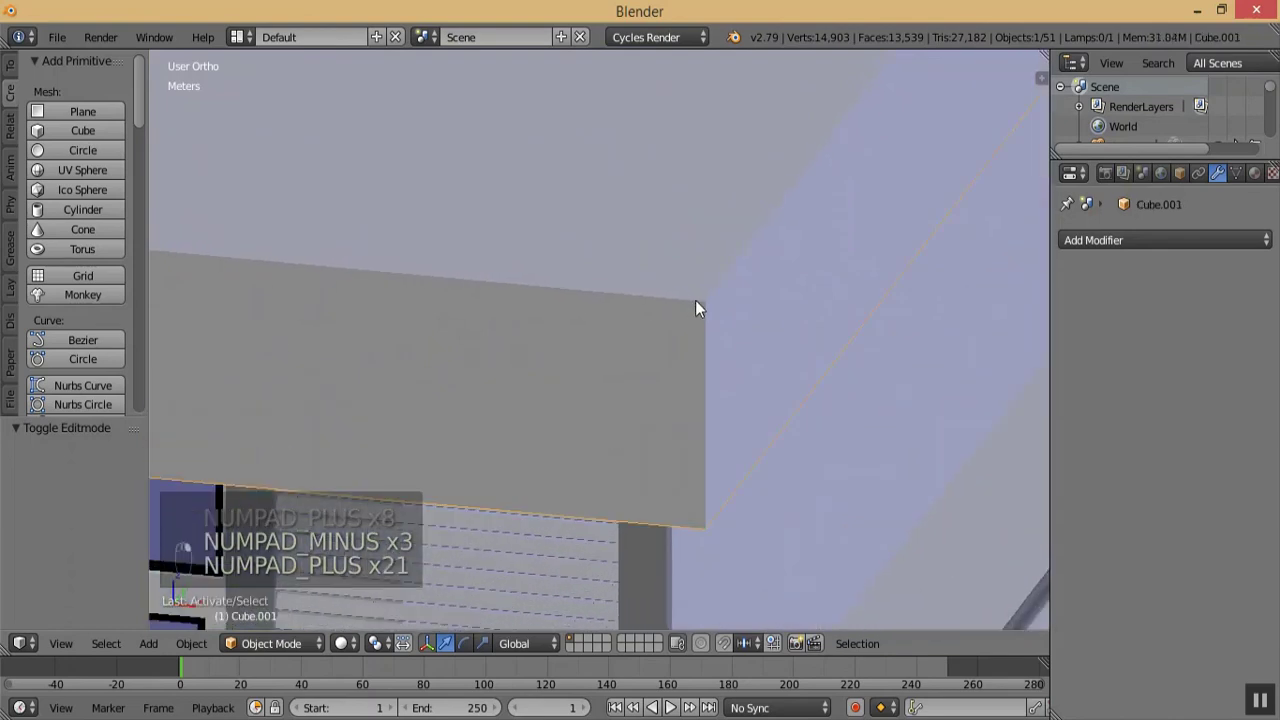
{"action": "right_click", "coordinate": [692, 297]}
{"action": "key", "text": "KP_Subtract"}
{"action": "key", "text": "KP_Subtract"}
{"action": "key", "text": "KP_Subtract"}
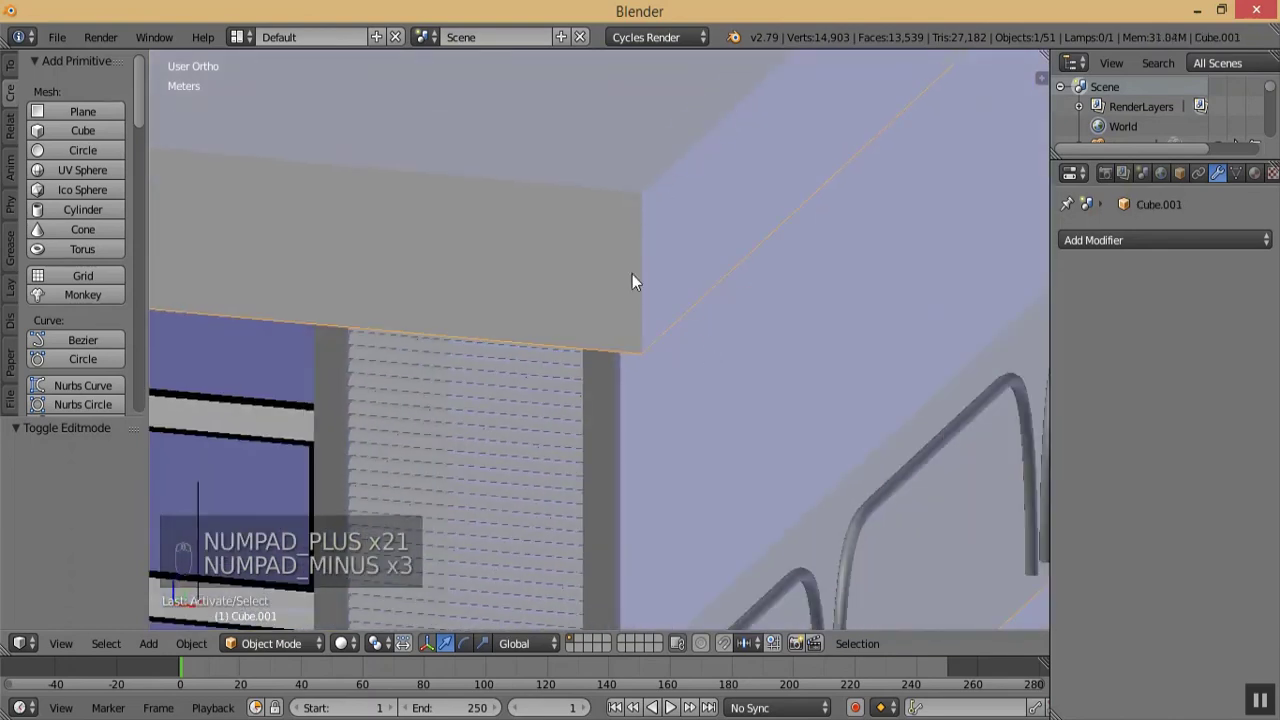
{"action": "key", "text": "KP_Subtract"}
{"action": "key", "text": "KP_Subtract"}
{"action": "key", "text": "KP_Subtract"}
{"action": "key", "text": "KP_Subtract"}
{"action": "key", "text": "KP_Subtract"}
{"action": "key", "text": "KP_Subtract"}
{"action": "key", "text": "KP_Add"}
{"action": "key", "text": "KP_Subtract"}
{"action": "key", "text": "KP_Subtract"}
{"action": "key", "text": "KP_Subtract"}
{"action": "key", "text": "KP_Subtract"}
{"action": "key", "text": "KP_Subtract"}
{"action": "key", "text": "KP_Add"}
{"action": "key", "text": "KP_Add"}
{"action": "key", "text": "KP_Add"}
{"action": "left_click", "coordinate": [1079, 248]}
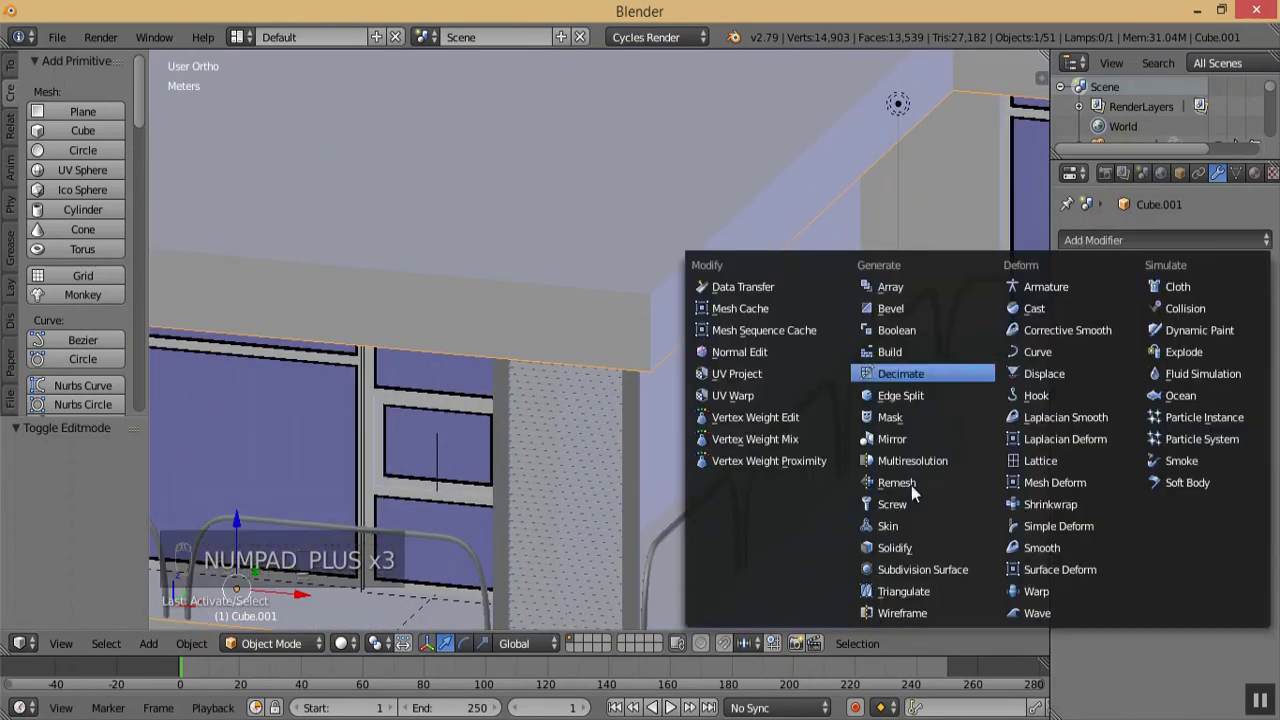
{"action": "left_click", "coordinate": [906, 311]}
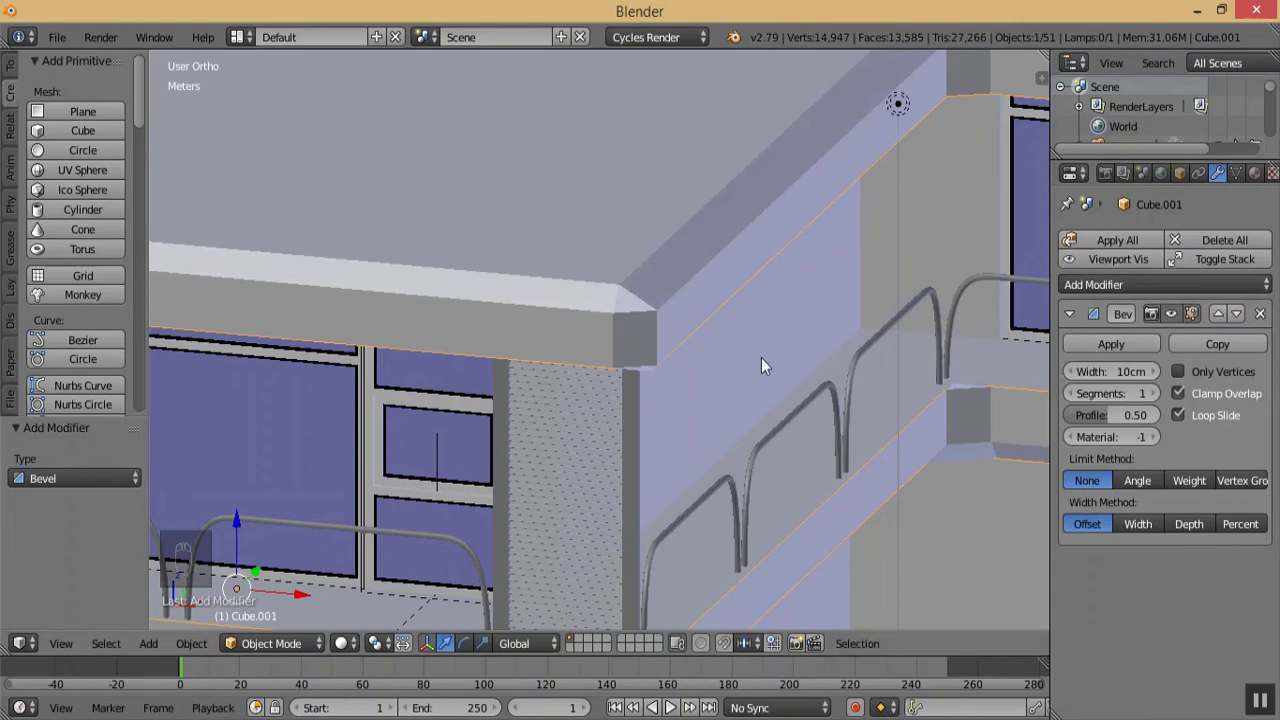
{"action": "key", "text": "ctrl+a"}
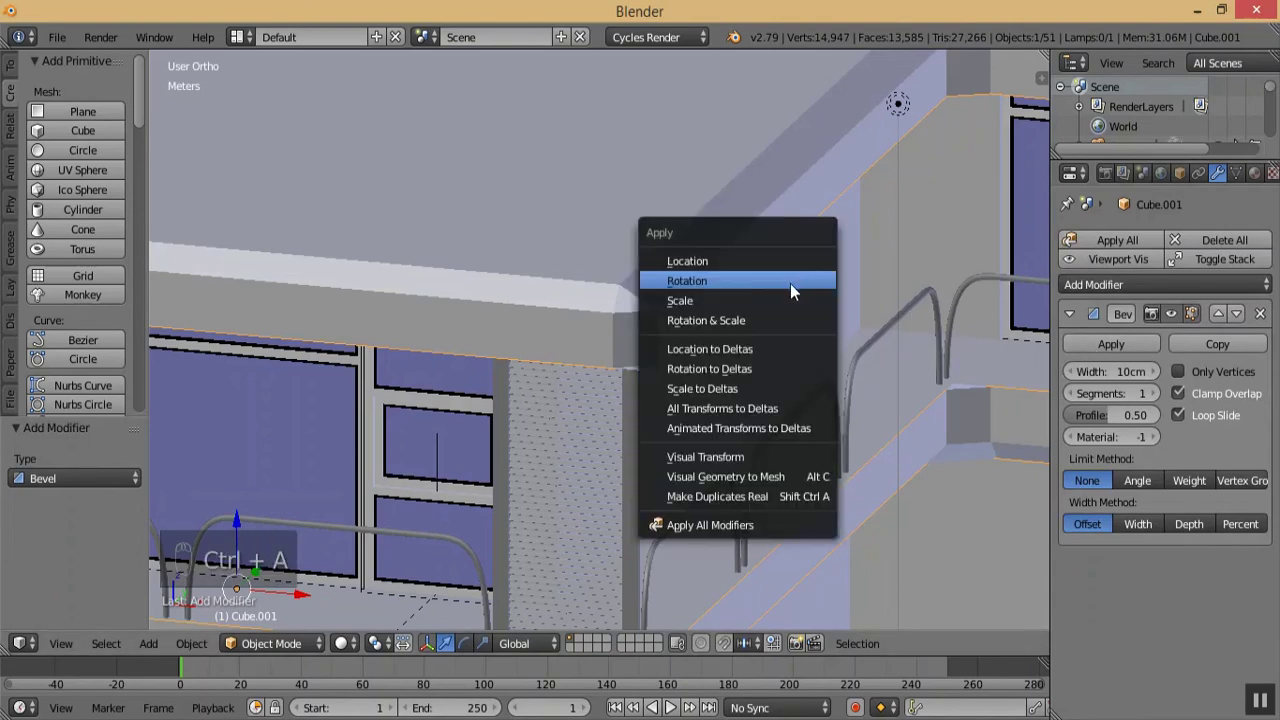
{"action": "left_click", "coordinate": [788, 304]}
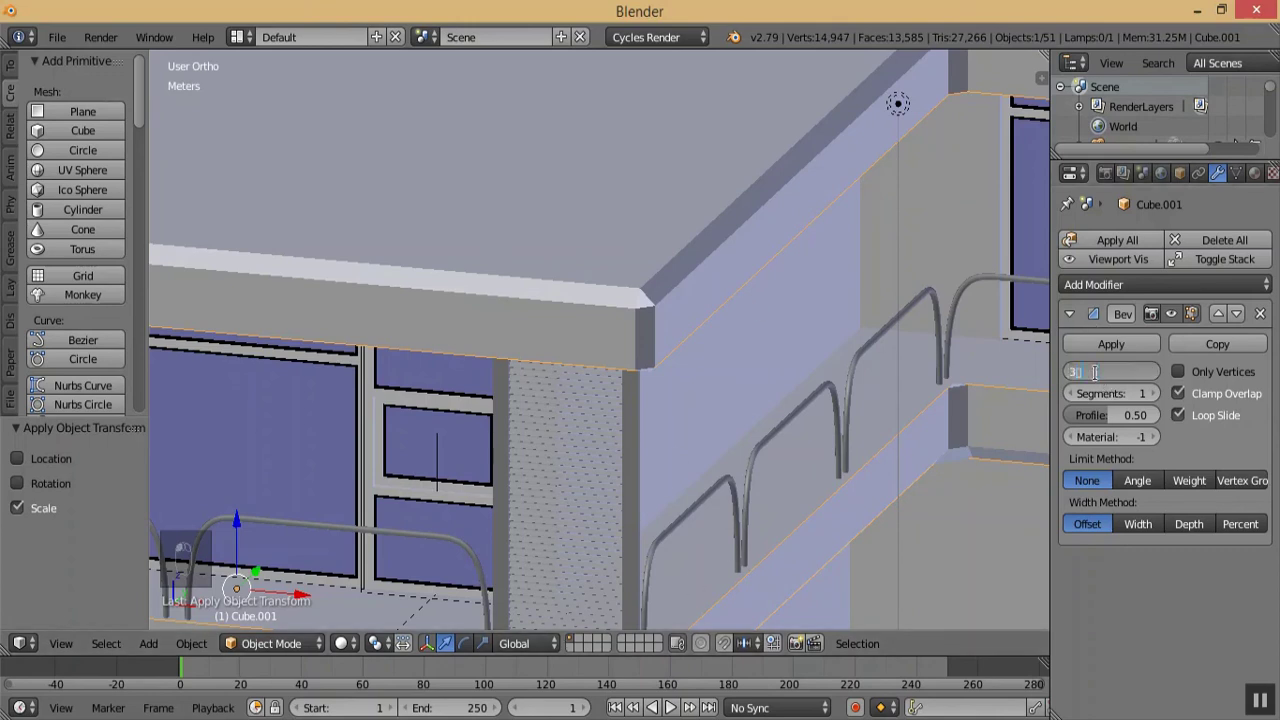
- Switch the keyboard input language to English (India) and set the outer frame's bevel width to 3 cm
{"action": "key", "text": "Return"}
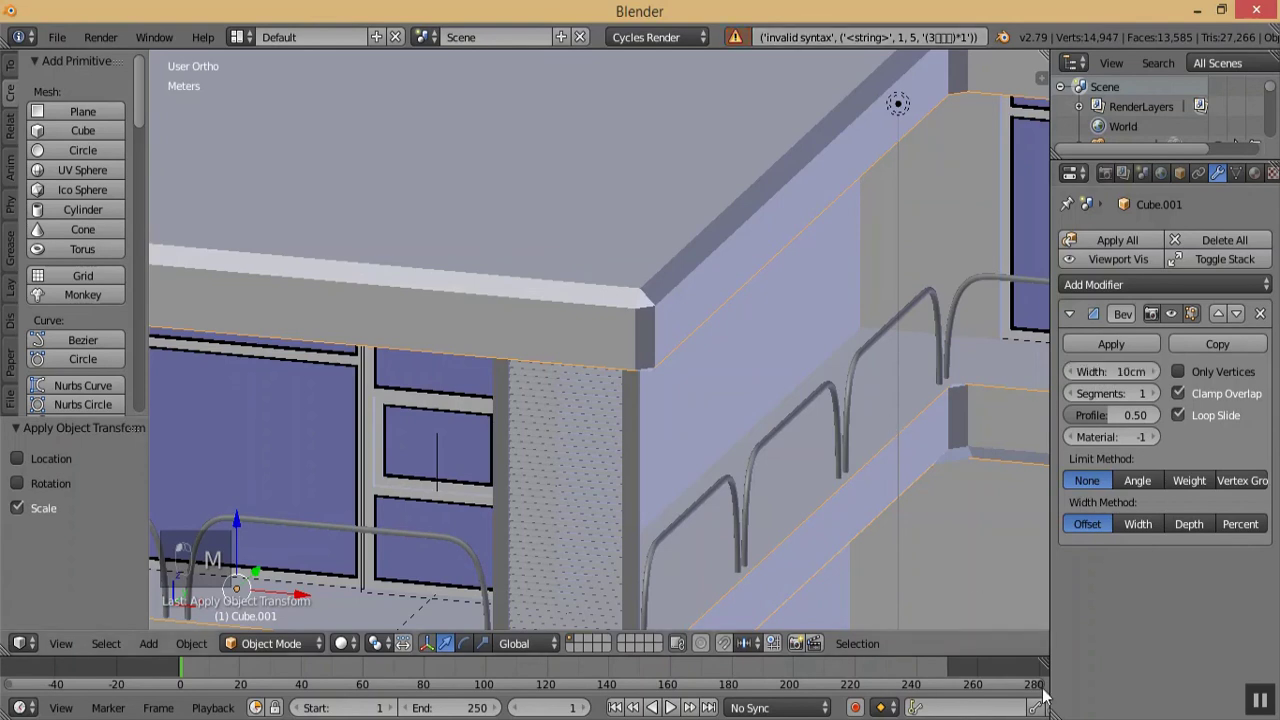
{"action": "left_click", "coordinate": [1175, 718]}
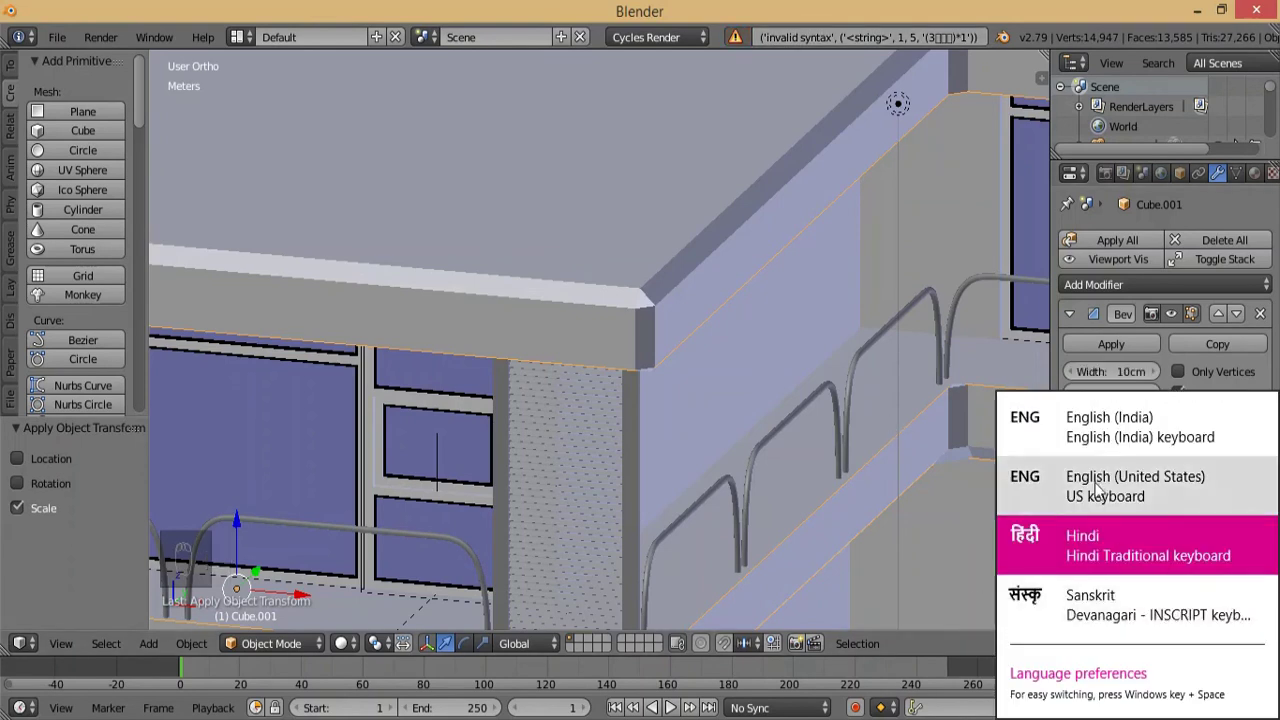
{"action": "left_click", "coordinate": [1125, 445]}
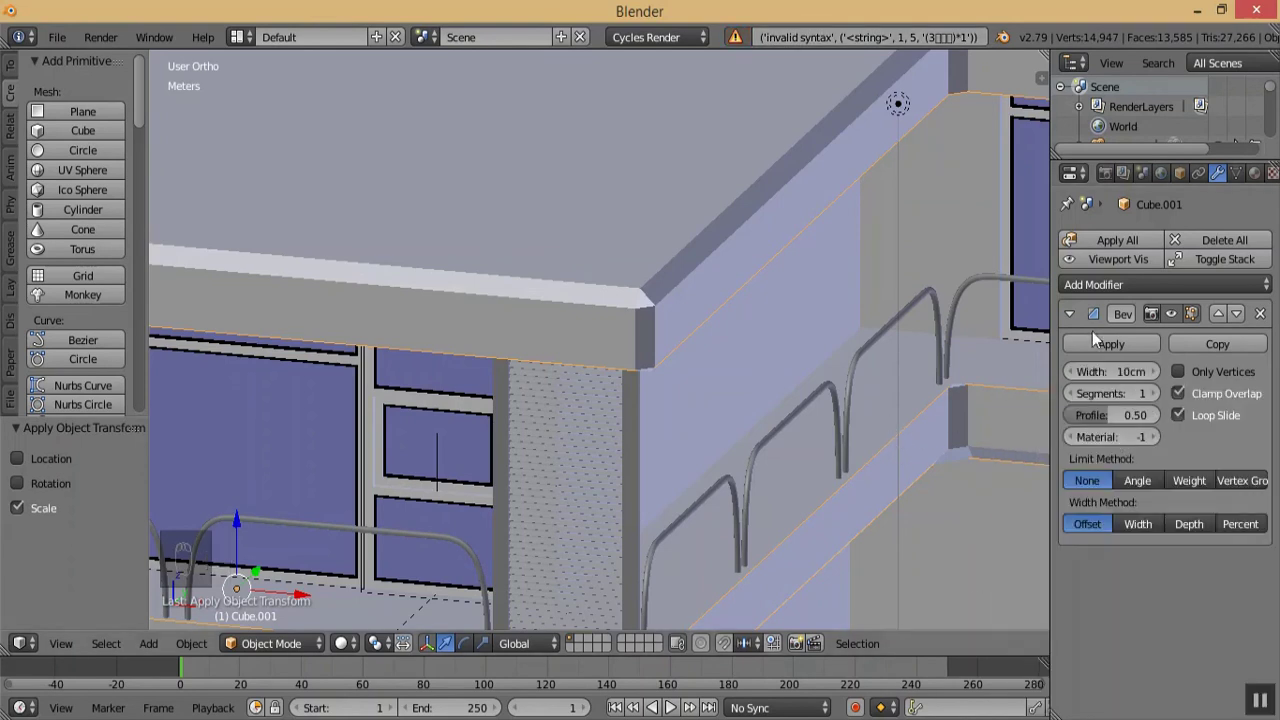
{"action": "left_click", "coordinate": [1105, 371]}
{"action": "type", "text": "3cm"}
{"action": "key", "text": "Return"}
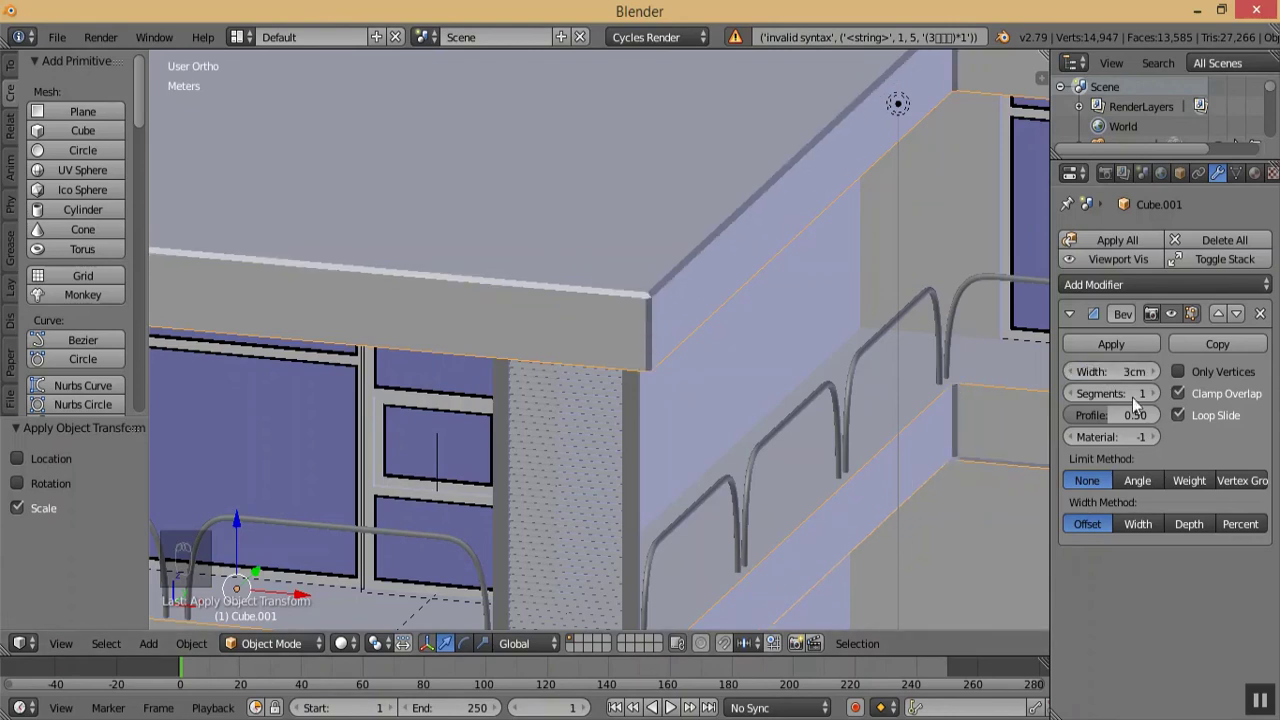
- Set the outer frame's bevel to 3 segments and inspect the rounded roof corner up close
{"action": "left_click", "coordinate": [1153, 393]}
{"action": "left_click", "coordinate": [1153, 394]}
{"action": "key", "text": "KP_Add"}
{"action": "key", "text": "KP_Add"}
{"action": "key", "text": "KP_Add"}
{"action": "key", "text": "KP_Add"}
{"action": "key", "text": "KP_Add"}
{"action": "key", "text": "KP_Add"}
{"action": "key", "text": "KP_Add"}
{"action": "key", "text": "KP_Add"}
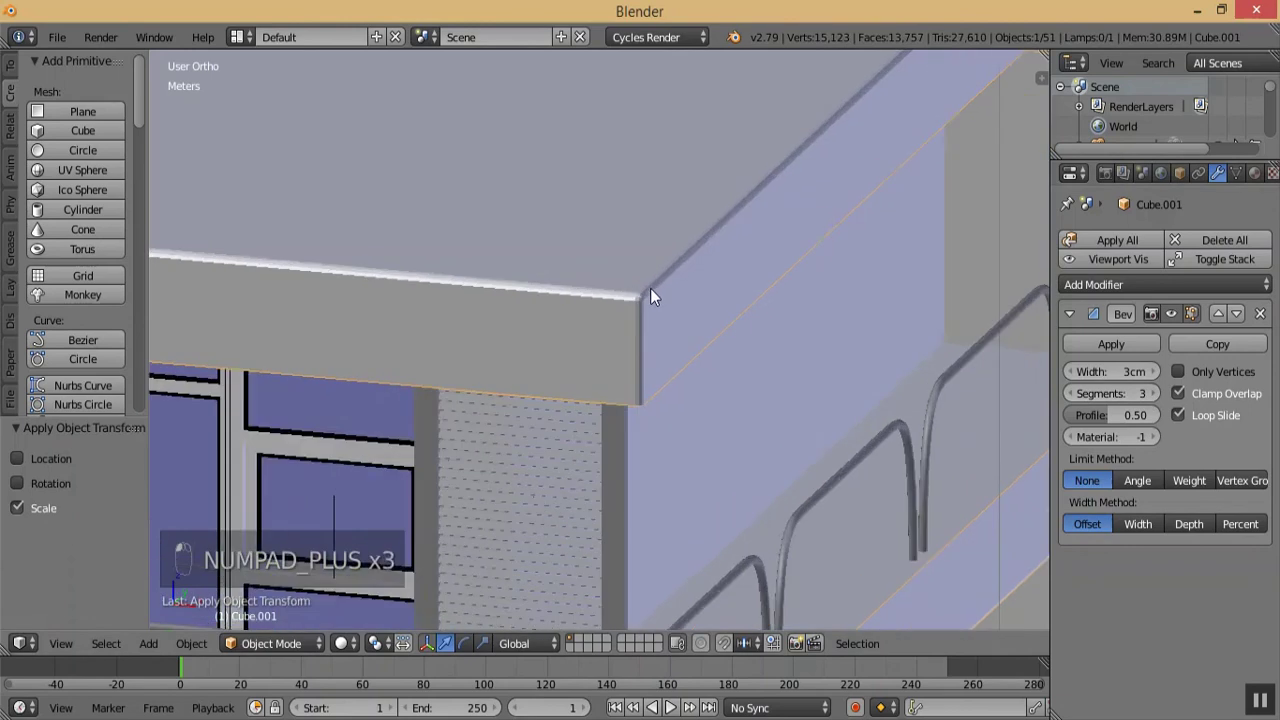
{"action": "key", "text": "KP_Add"}
{"action": "key", "text": "KP_Add"}
{"action": "key", "text": "KP_Add"}
{"action": "key", "text": "KP_Add"}
{"action": "key", "text": "KP_Add"}
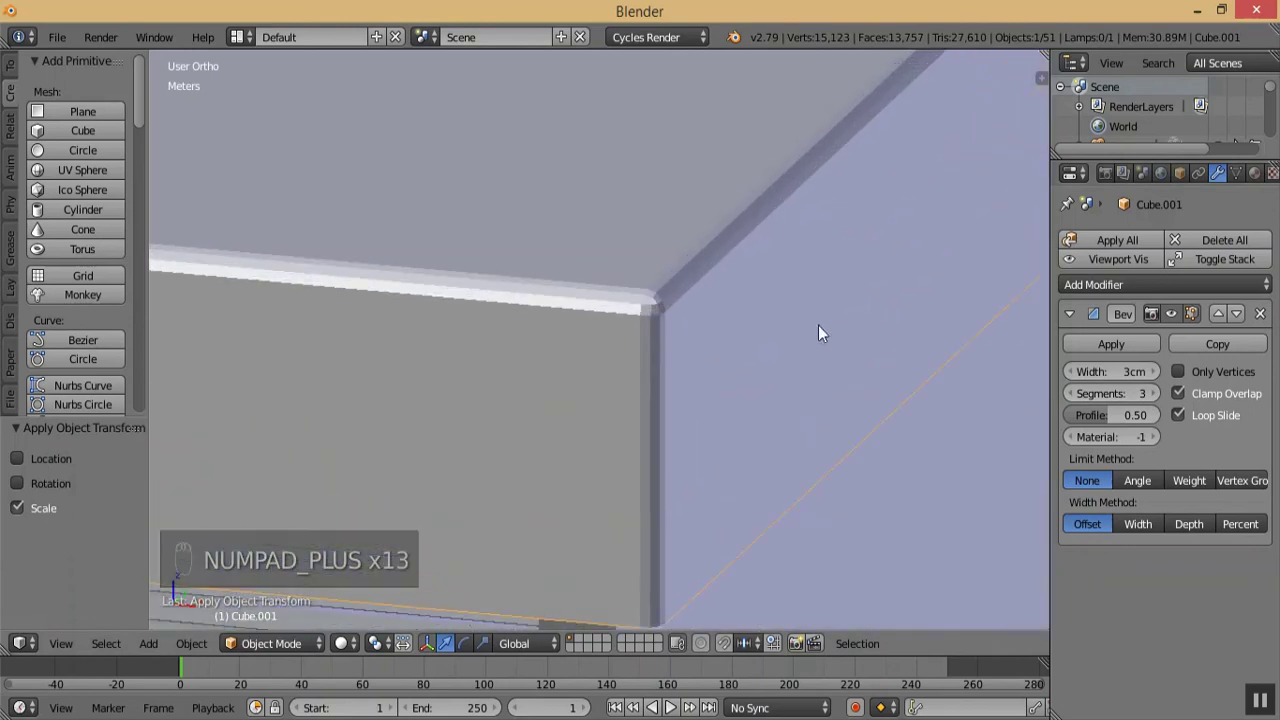
- Reduce the outer frame's bevel width to 1 cm
{"action": "left_click", "coordinate": [1110, 370]}
{"action": "left_click", "coordinate": [998, 415]}
{"action": "left_click", "coordinate": [1071, 369]}
{"action": "left_click", "coordinate": [1071, 372]}
{"action": "left_click", "coordinate": [1071, 372]}
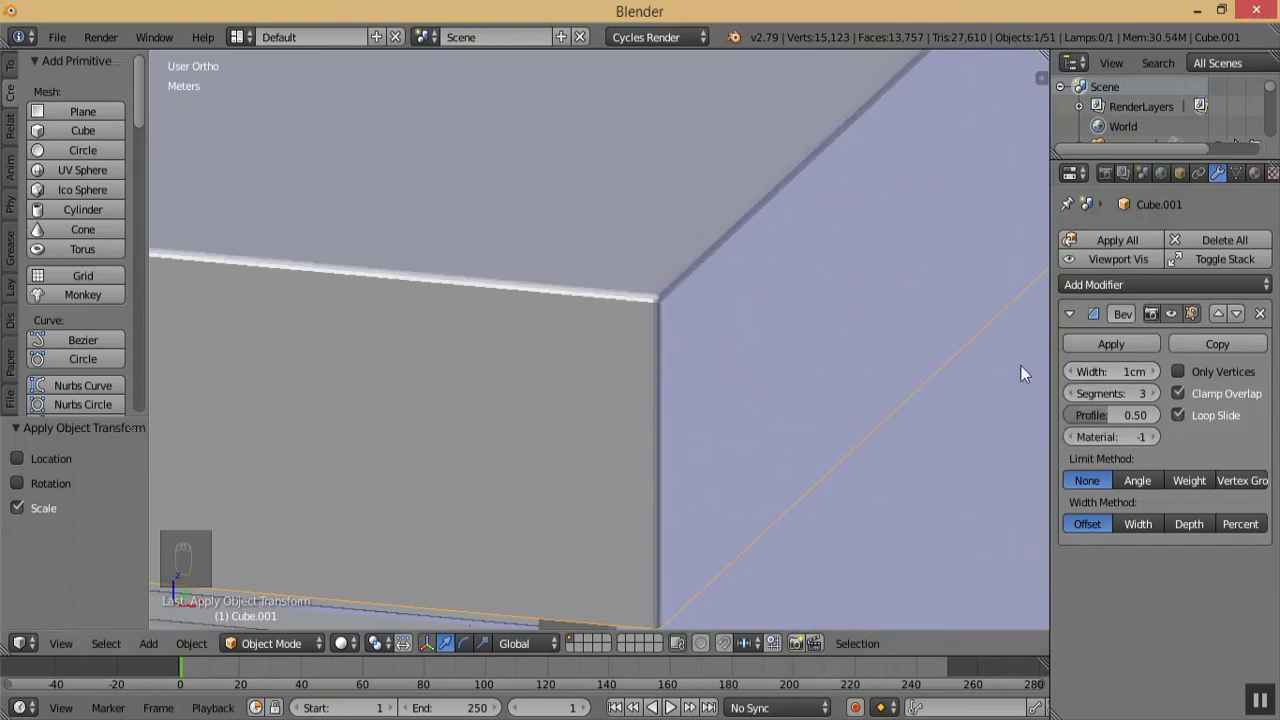
- Add a Bevel modifier to the upper storey's inner walls behind the balcony railing
{"action": "key", "text": "KP_Subtract"}
{"action": "key", "text": "KP_Subtract"}
{"action": "key", "text": "KP_Subtract"}
{"action": "key", "text": "KP_Subtract"}
{"action": "key", "text": "KP_Subtract"}
{"action": "key", "text": "KP_Subtract"}
{"action": "key", "text": "KP_Subtract"}
{"action": "key", "text": "KP_Subtract"}
{"action": "key", "text": "KP_Subtract"}
{"action": "key", "text": "KP_Subtract"}
{"action": "key", "text": "KP_Subtract"}
{"action": "key", "text": "KP_Subtract"}
{"action": "key", "text": "KP_Subtract"}
{"action": "key", "text": "KP_Subtract"}
{"action": "key", "text": "KP_Subtract"}
{"action": "key", "text": "KP_Subtract"}
{"action": "key", "text": "KP_Subtract"}
{"action": "key", "text": "KP_Subtract"}
{"action": "key", "text": "KP_Subtract"}
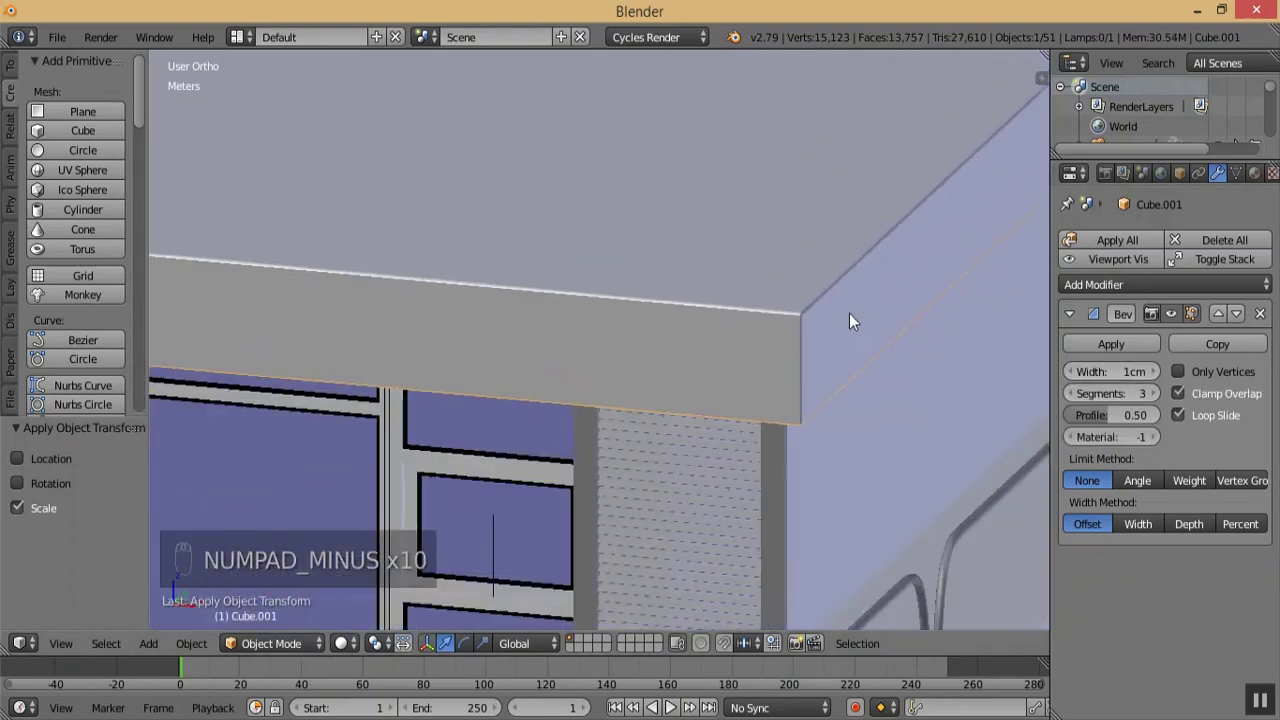
{"action": "key", "text": "KP_Subtract"}
{"action": "key", "text": "KP_Subtract"}
{"action": "key", "text": "KP_Subtract"}
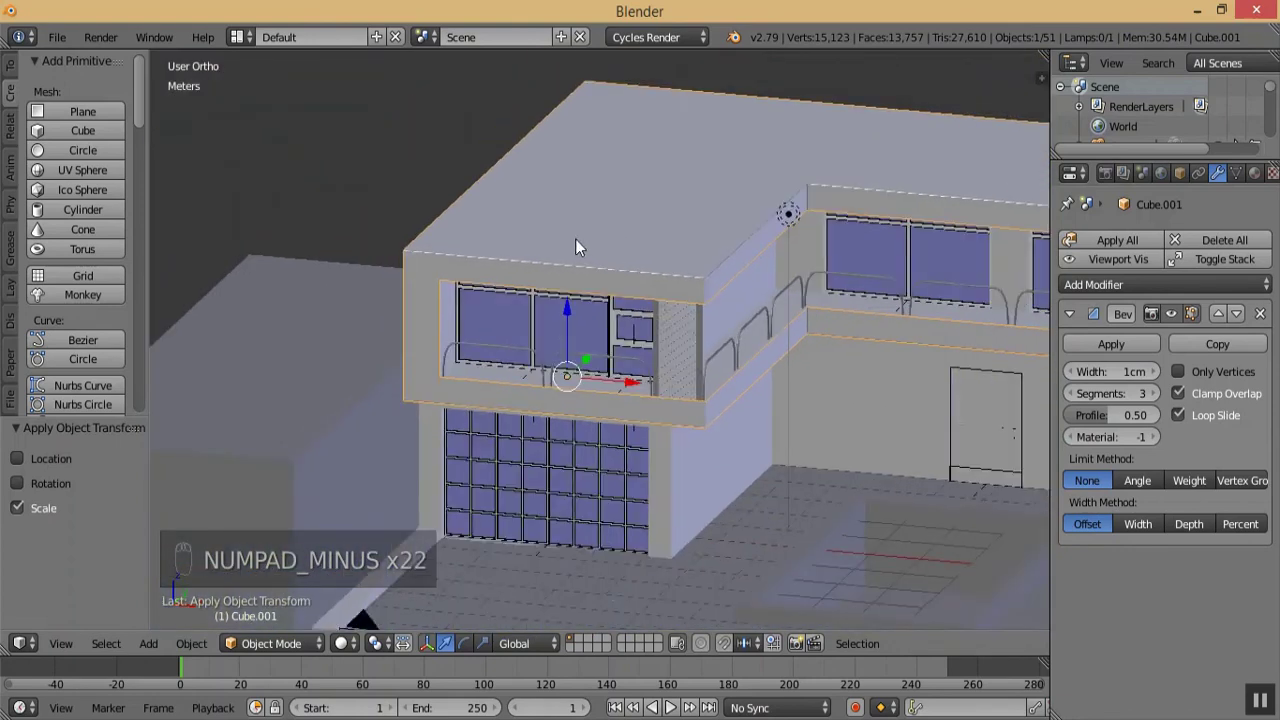
{"action": "mouse_move", "coordinate": [601, 297]}
{"action": "middle_mouse_down"}
{"action": "mouse_move", "coordinate": [640, 320]}
{"action": "mouse_move", "coordinate": [626, 303]}
{"action": "mouse_move", "coordinate": [539, 330]}
{"action": "mouse_move", "coordinate": [600, 295]}
{"action": "middle_mouse_up"}
{"action": "right_click", "coordinate": [813, 238]}
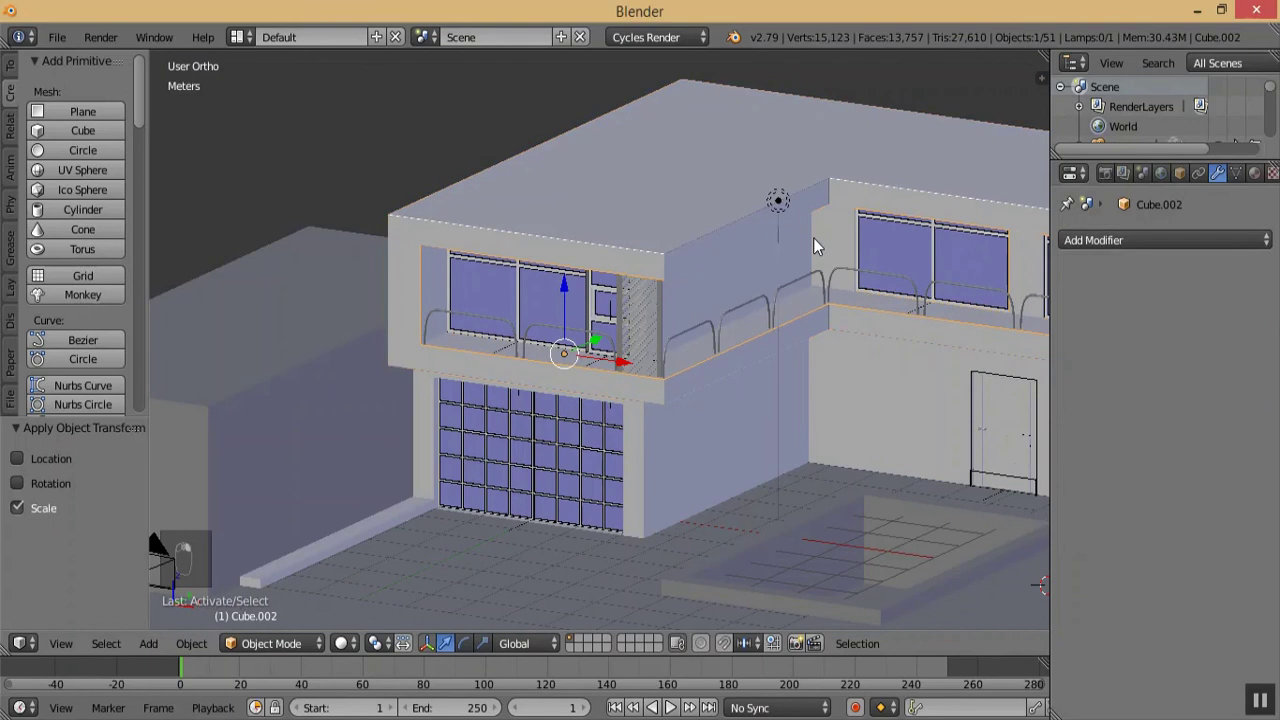
{"action": "left_click", "coordinate": [1090, 246]}
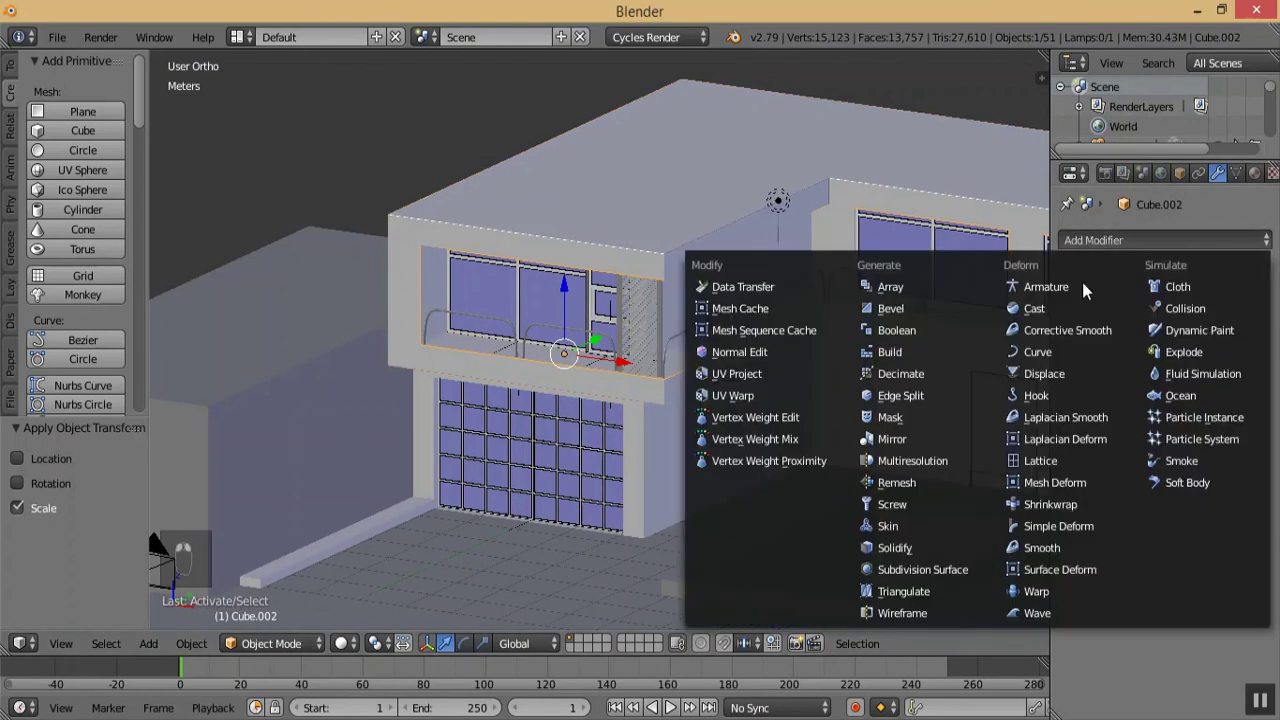
{"action": "left_click", "coordinate": [928, 310]}
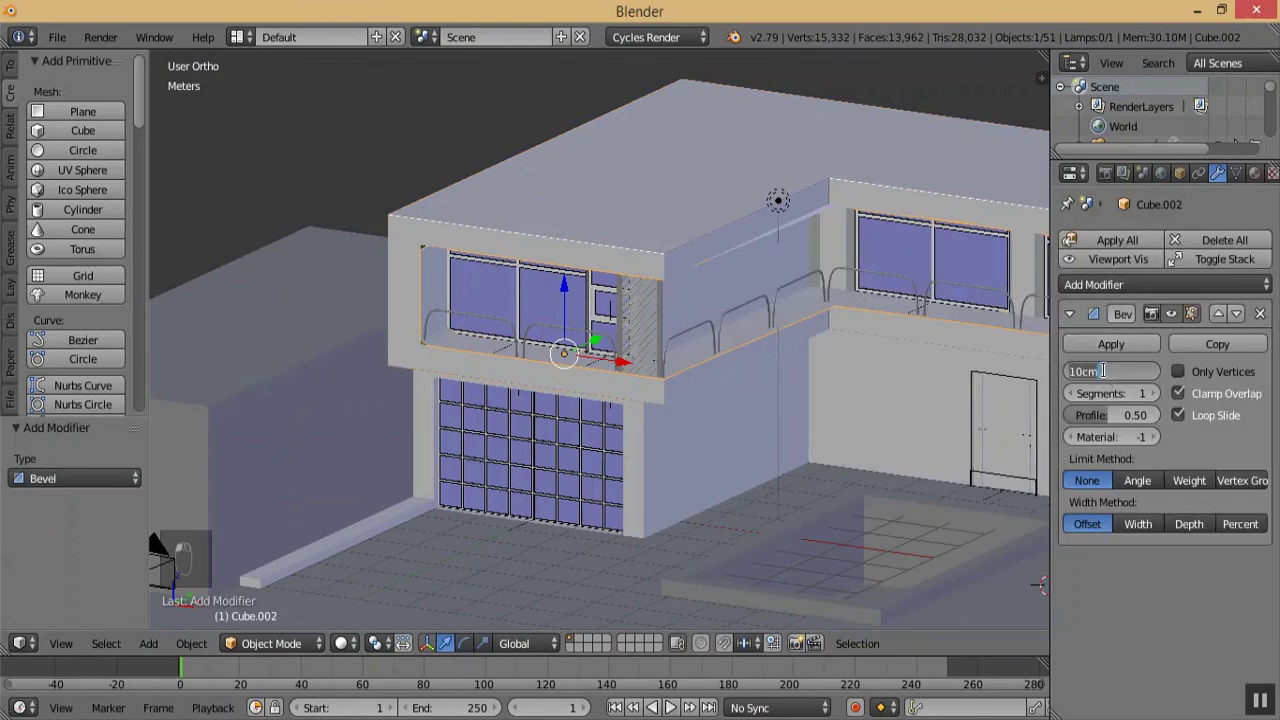
- Set the inner walls' bevel to 1 cm width and 3 segments, and deselect everything
{"action": "left_click", "coordinate": [1103, 371]}
{"action": "type", "text": "1CM"}
{"action": "key", "text": "Return"}
{"action": "left_click", "coordinate": [1152, 395]}
{"action": "left_click", "coordinate": [1152, 395]}
{"action": "middle_click_drag", "start_coordinate": [766, 275], "coordinate": [727, 274]}
{"action": "key", "text": "a"}
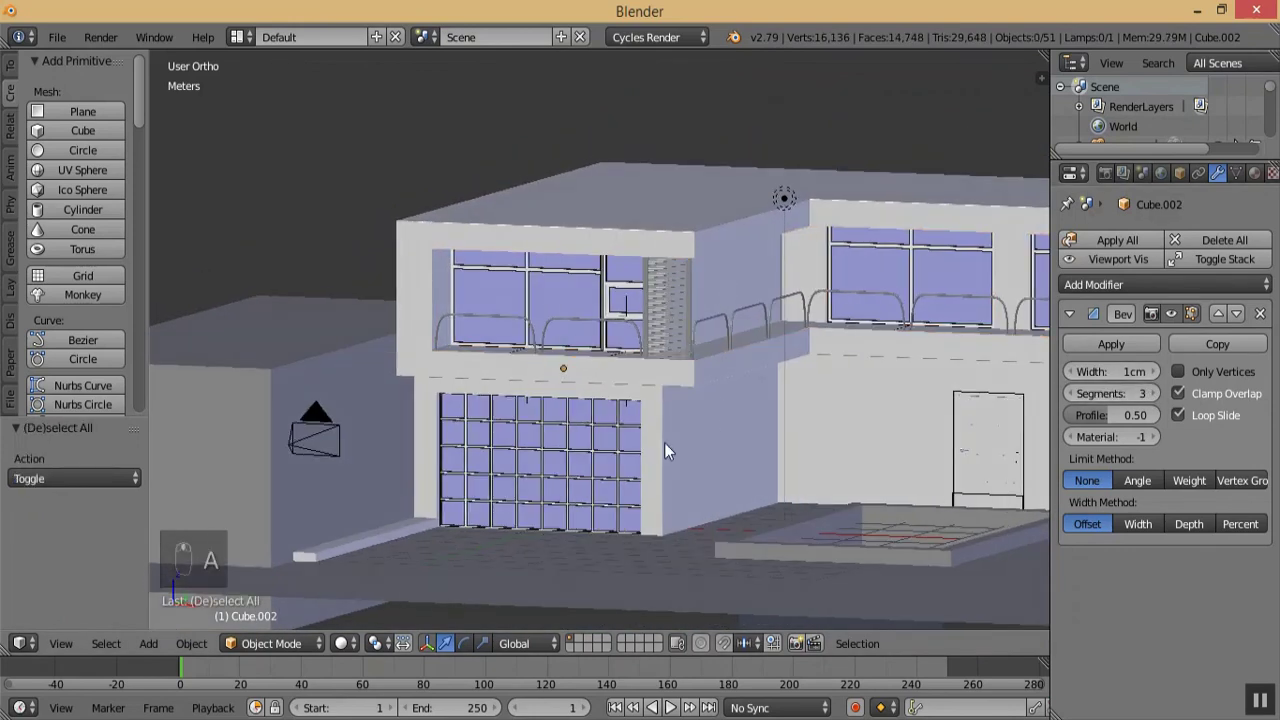
{"action": "right_click", "coordinate": [661, 415]}
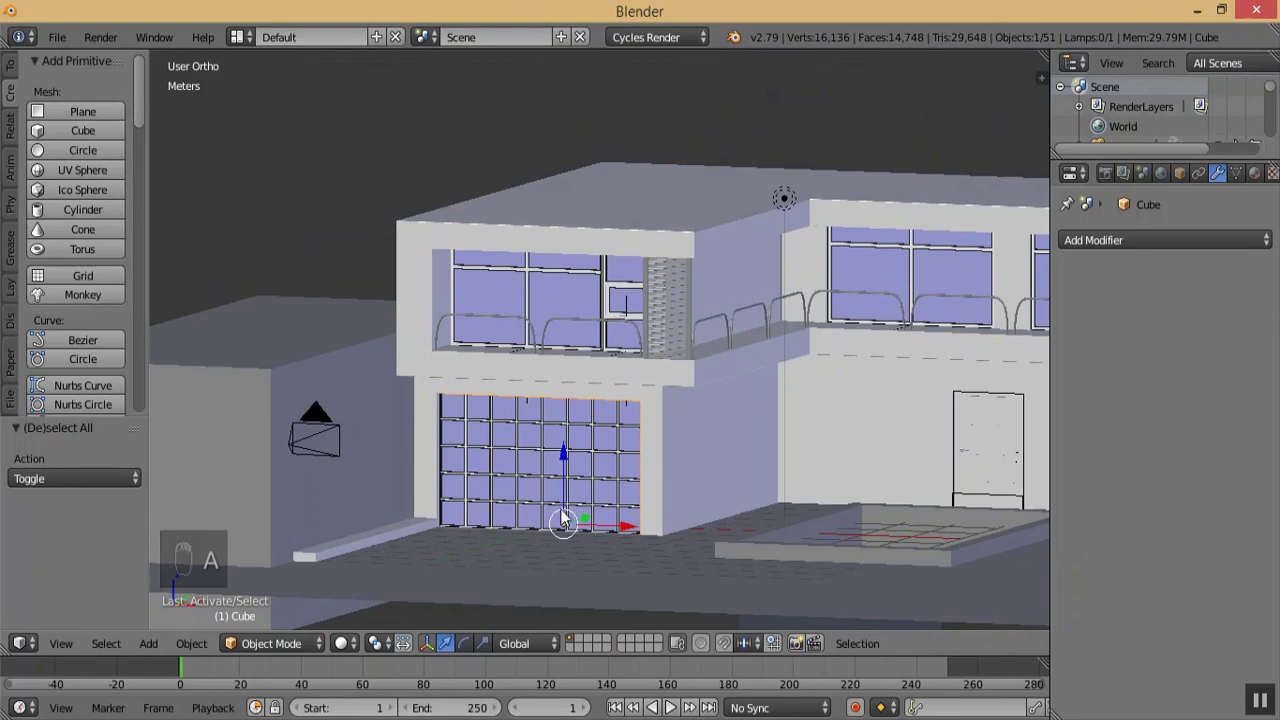
{"action": "right_click", "coordinate": [394, 533], "text": "shift"}
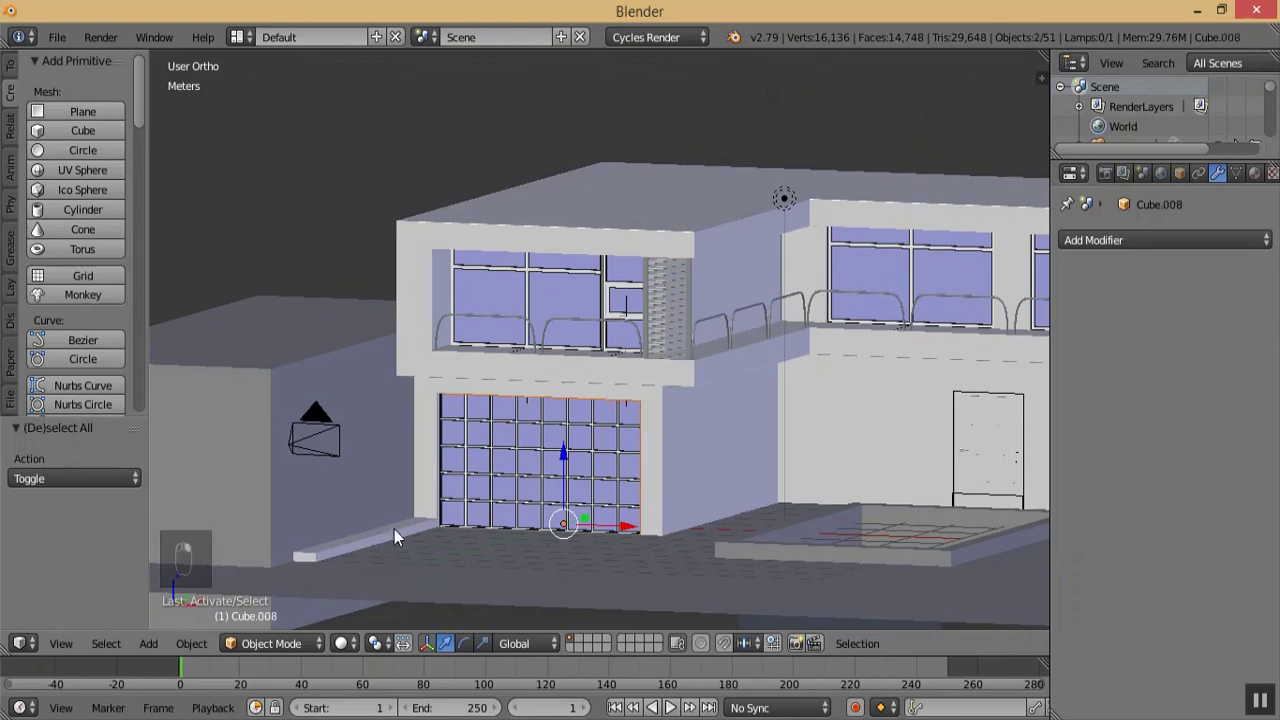
{"action": "right_click", "coordinate": [556, 487]}
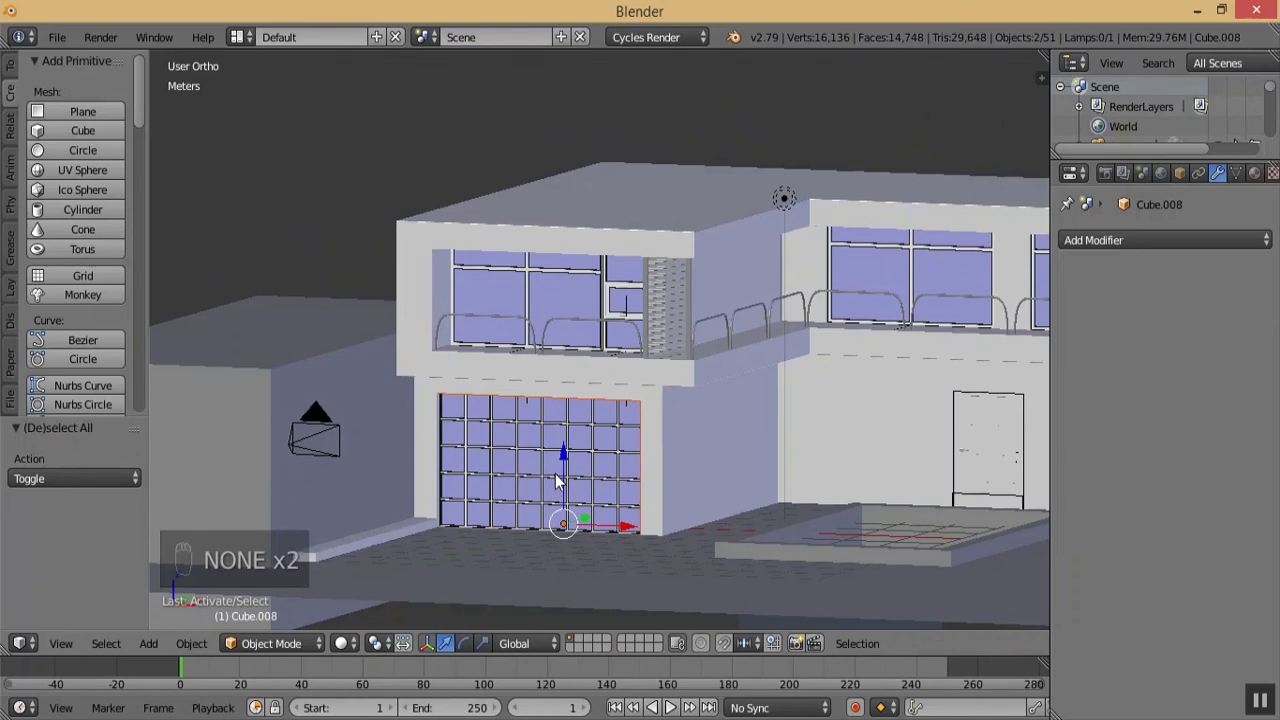
{"action": "key", "text": "a"}
{"action": "key", "text": "a"}
{"action": "key", "text": "a"}
- Copy the Bevel modifier from the upper storey's outer frame to the ground-floor walls by linking modifiers, and check it on the walls
{"action": "right_click", "coordinate": [707, 445]}
{"action": "key", "text": "KP_Subtract"}
{"action": "key", "text": "KP_Subtract"}
{"action": "key", "text": "KP_Subtract"}
{"action": "key", "text": "KP_Subtract"}
{"action": "key", "text": "KP_Subtract"}
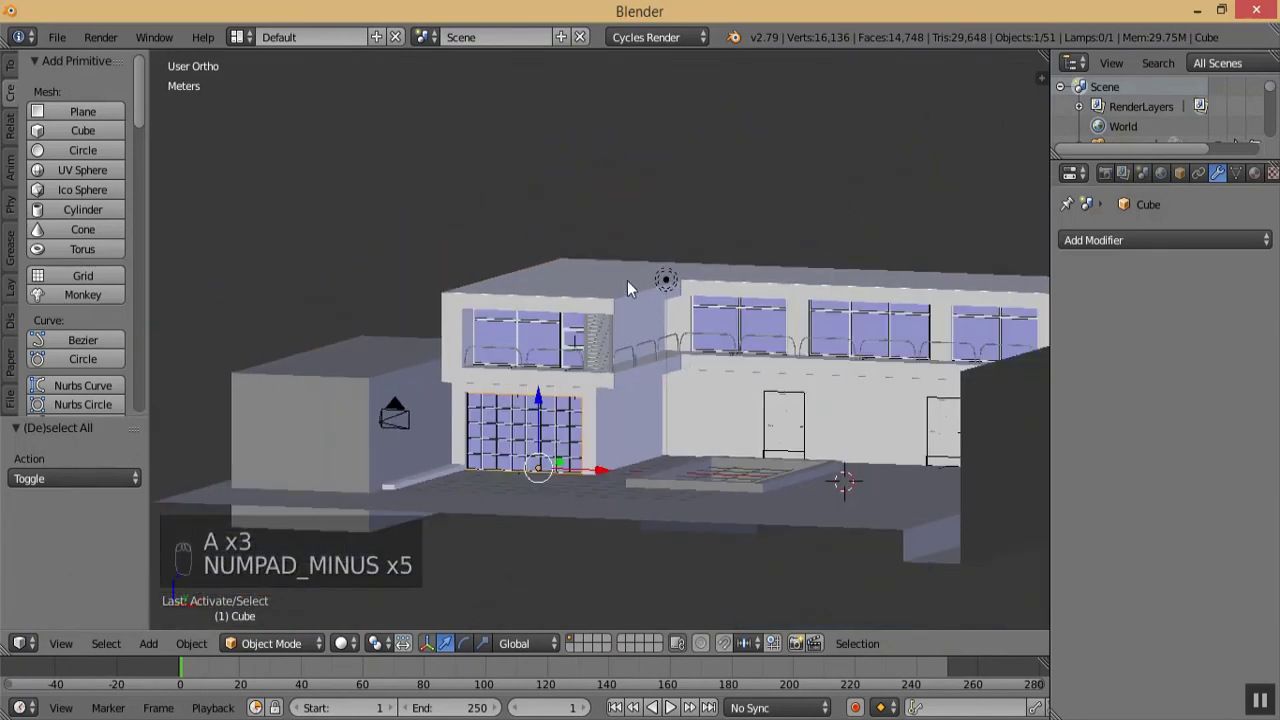
{"action": "right_click", "coordinate": [603, 283], "text": "shift"}
{"action": "key", "text": "ctrl+l"}
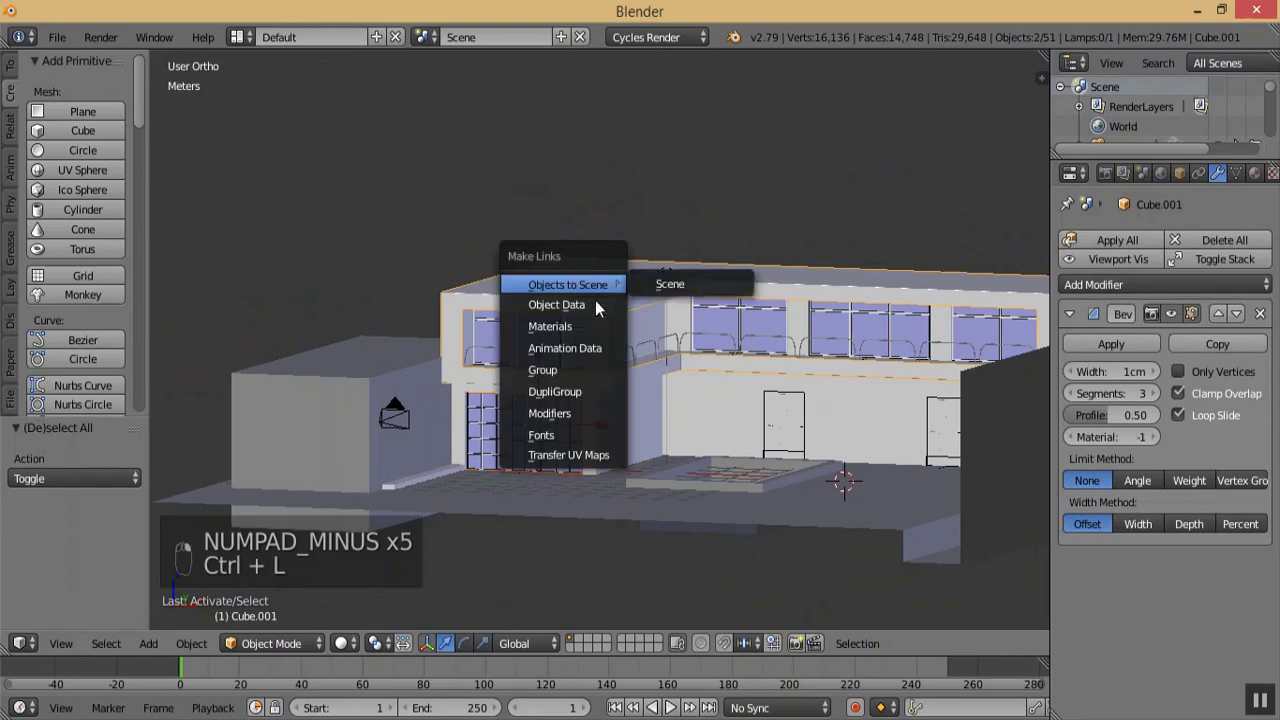
{"action": "left_click", "coordinate": [580, 413]}
{"action": "key", "text": "a"}
{"action": "middle_click_drag", "start_coordinate": [646, 376], "coordinate": [678, 505]}
{"action": "right_click", "coordinate": [597, 430]}
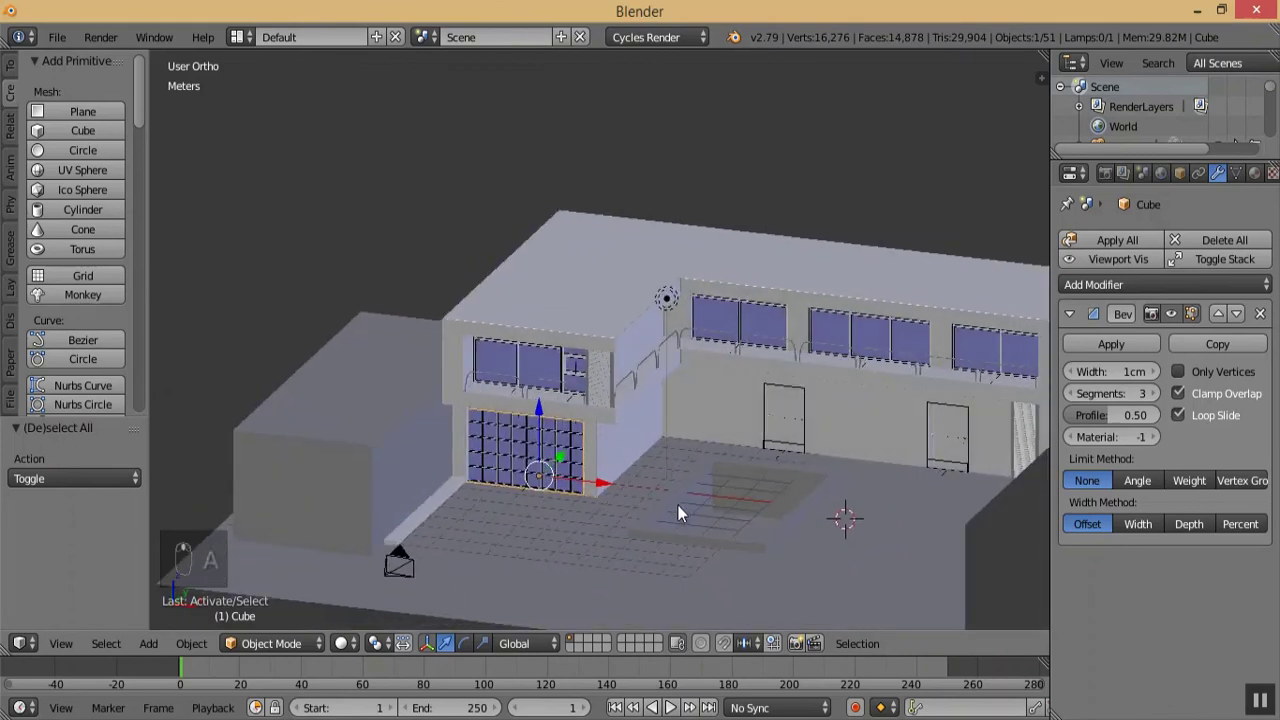
- Add a Bevel modifier to the sunken pool and set its width to 3 cm
{"action": "right_click", "coordinate": [678, 505]}
{"action": "left_click", "coordinate": [1111, 240]}
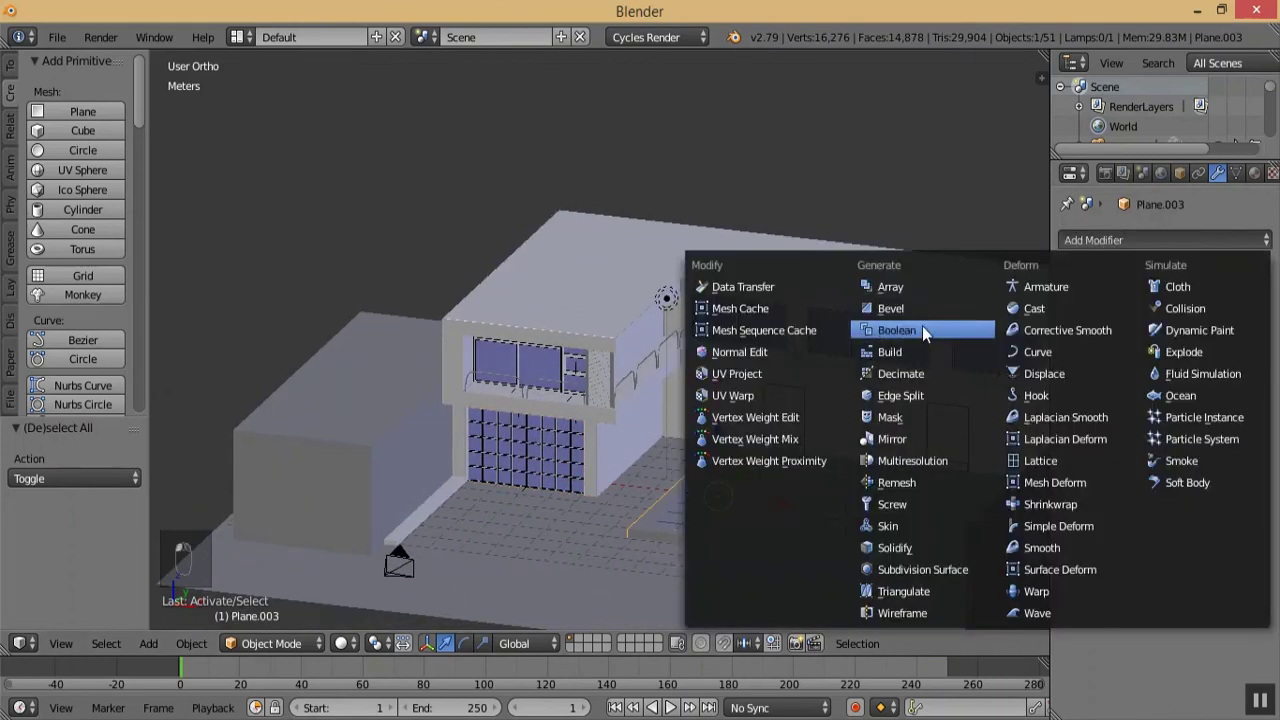
{"action": "left_click", "coordinate": [892, 309]}
{"action": "left_click", "coordinate": [1101, 371]}
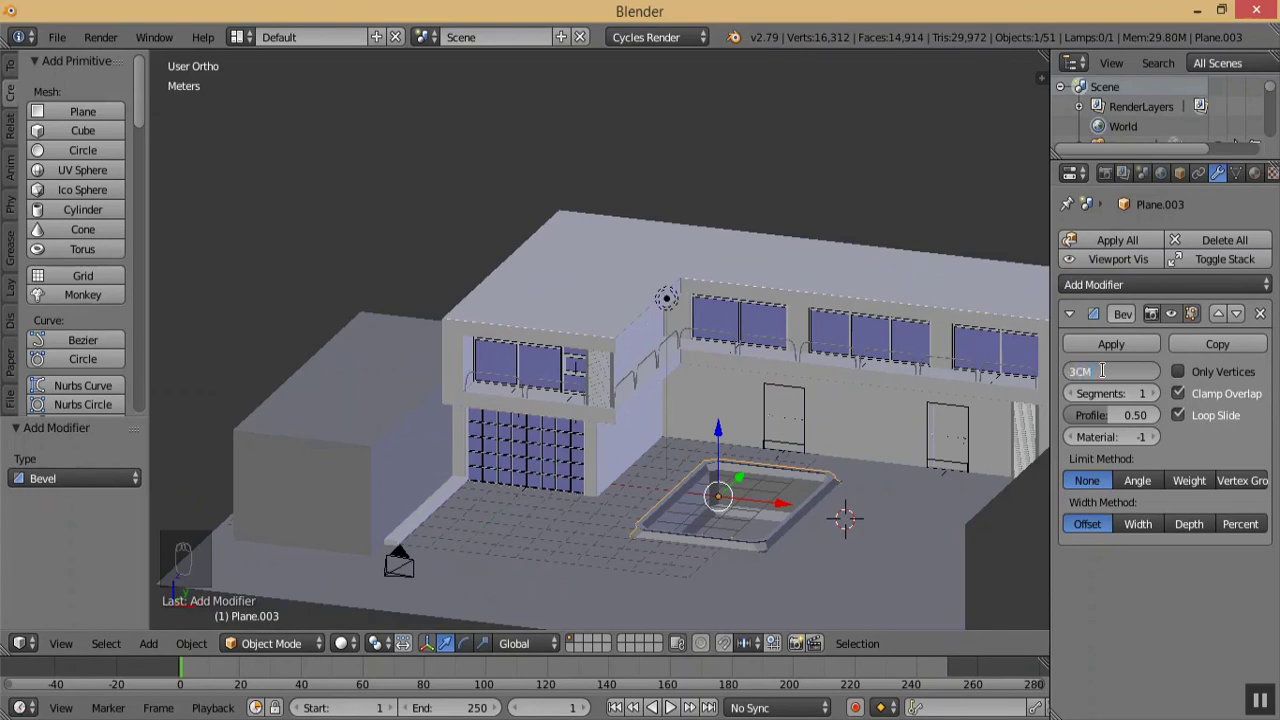
- Apply the pool's scale and set its bevel to 3 segments
{"action": "key", "text": "KP_Add"}
{"action": "key", "text": "KP_Add"}
{"action": "key", "text": "KP_Add"}
{"action": "key", "text": "KP_Add"}
{"action": "key", "text": "KP_Add"}
{"action": "key", "text": "KP_Add"}
{"action": "key", "text": "KP_Add"}
{"action": "key", "text": "KP_Add"}
{"action": "key", "text": "KP_Add"}
{"action": "key", "text": "KP_Add"}
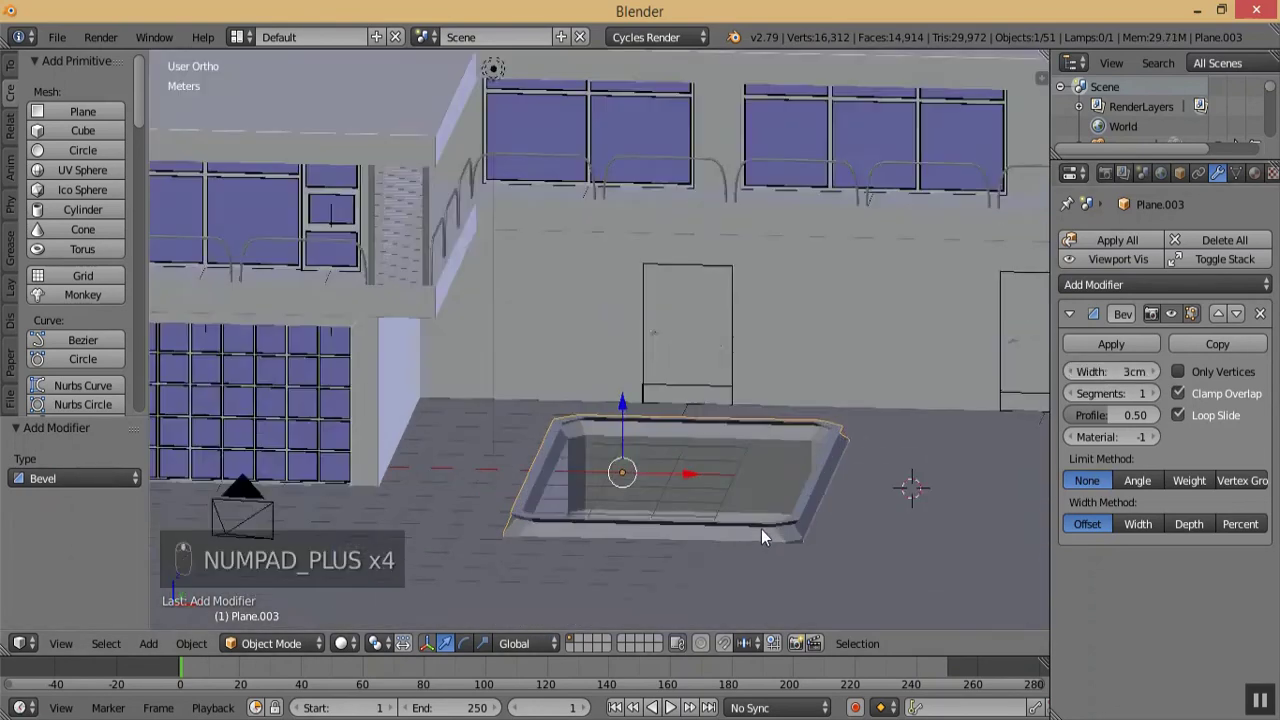
{"action": "key", "text": "ctrl+a"}
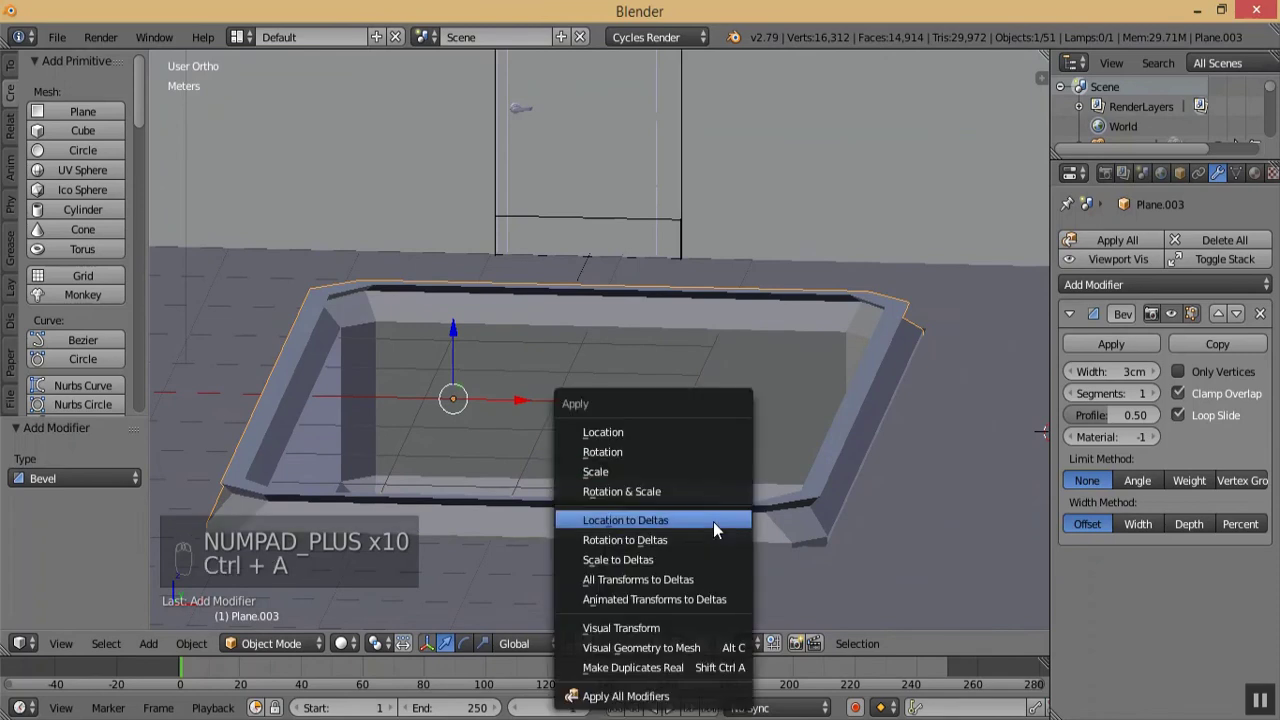
{"action": "left_click", "coordinate": [688, 469]}
{"action": "mouse_move", "coordinate": [751, 464]}
{"action": "middle_mouse_down"}
{"action": "mouse_move", "coordinate": [747, 444]}
{"action": "mouse_move", "coordinate": [761, 468]}
{"action": "mouse_move", "coordinate": [736, 482]}
{"action": "middle_mouse_up"}
{"action": "left_click", "coordinate": [1150, 393]}
{"action": "left_click", "coordinate": [1150, 393]}
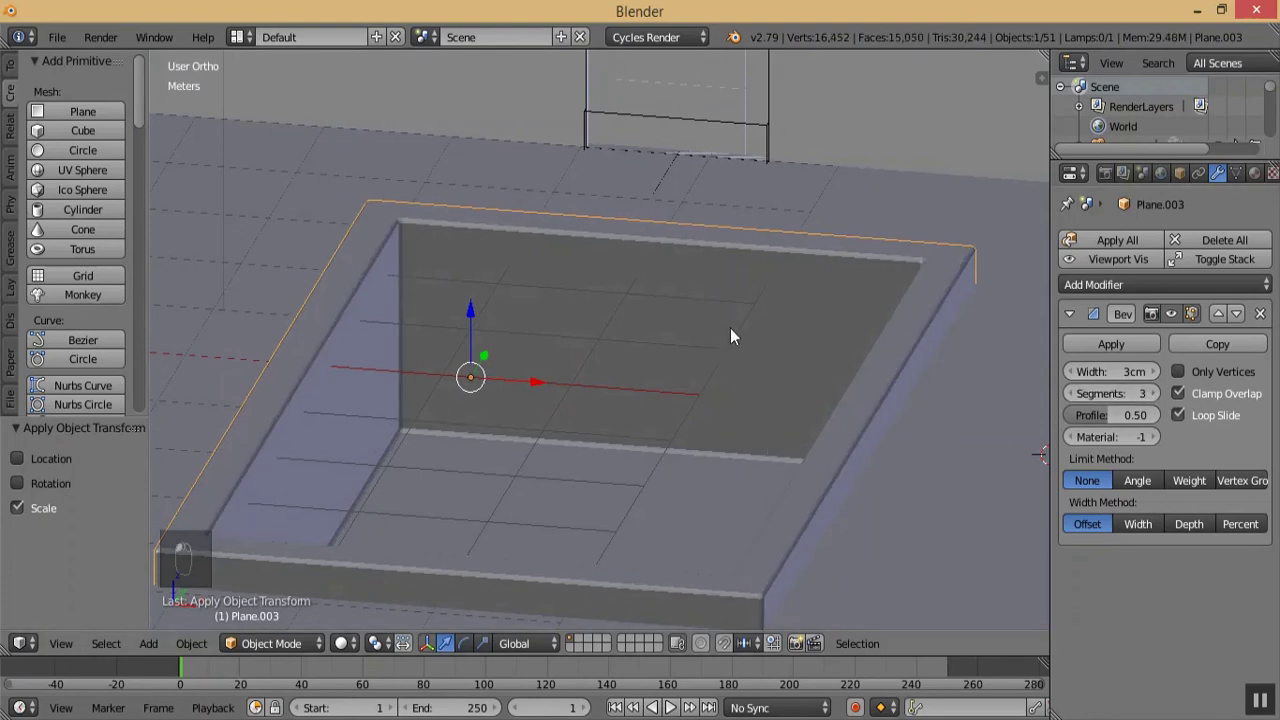
- Add a Bevel modifier to the plain box-shaped building beside the house
{"action": "key", "text": "KP_Subtract"}
{"action": "key", "text": "KP_Subtract"}
{"action": "key", "text": "KP_Subtract"}
{"action": "key", "text": "KP_Subtract"}
{"action": "key", "text": "KP_Subtract"}
{"action": "key", "text": "KP_Subtract"}
{"action": "key", "text": "KP_Subtract"}
{"action": "key", "text": "KP_Subtract"}
{"action": "key", "text": "KP_Subtract"}
{"action": "key", "text": "KP_Subtract"}
{"action": "key", "text": "KP_Subtract"}
{"action": "key", "text": "KP_Subtract"}
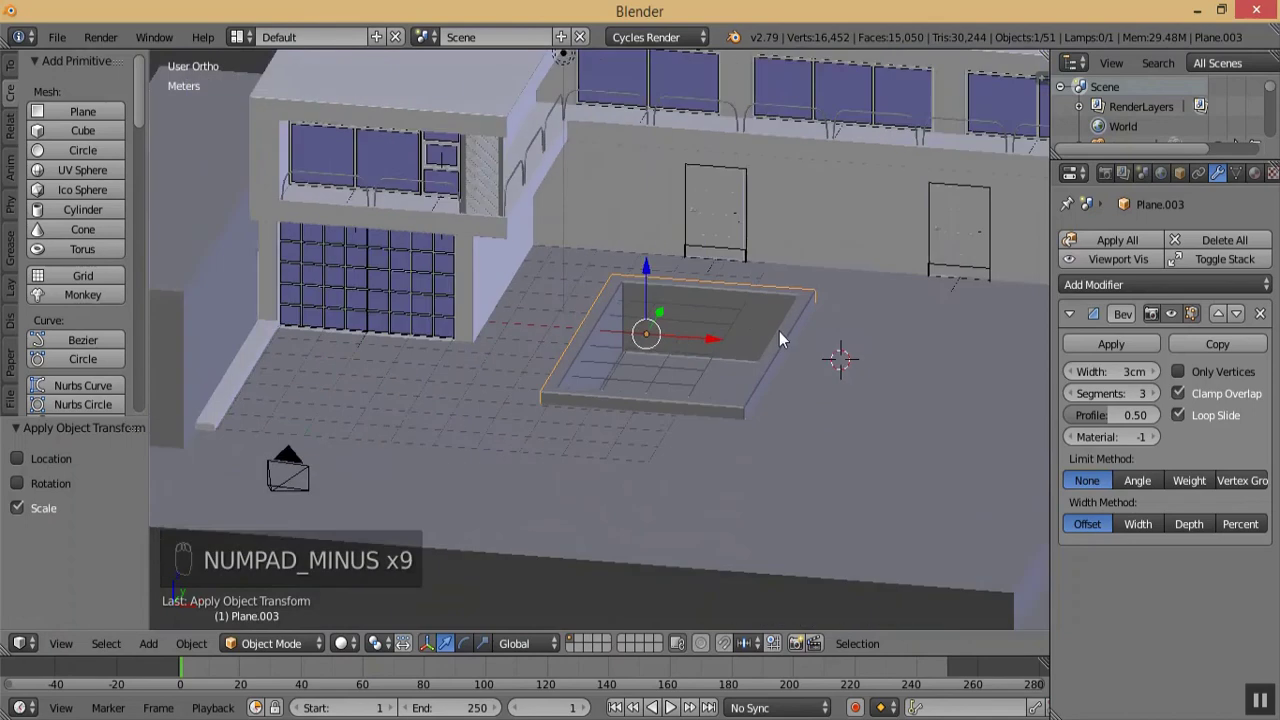
{"action": "middle_click_drag", "start_coordinate": [648, 347], "coordinate": [612, 347]}
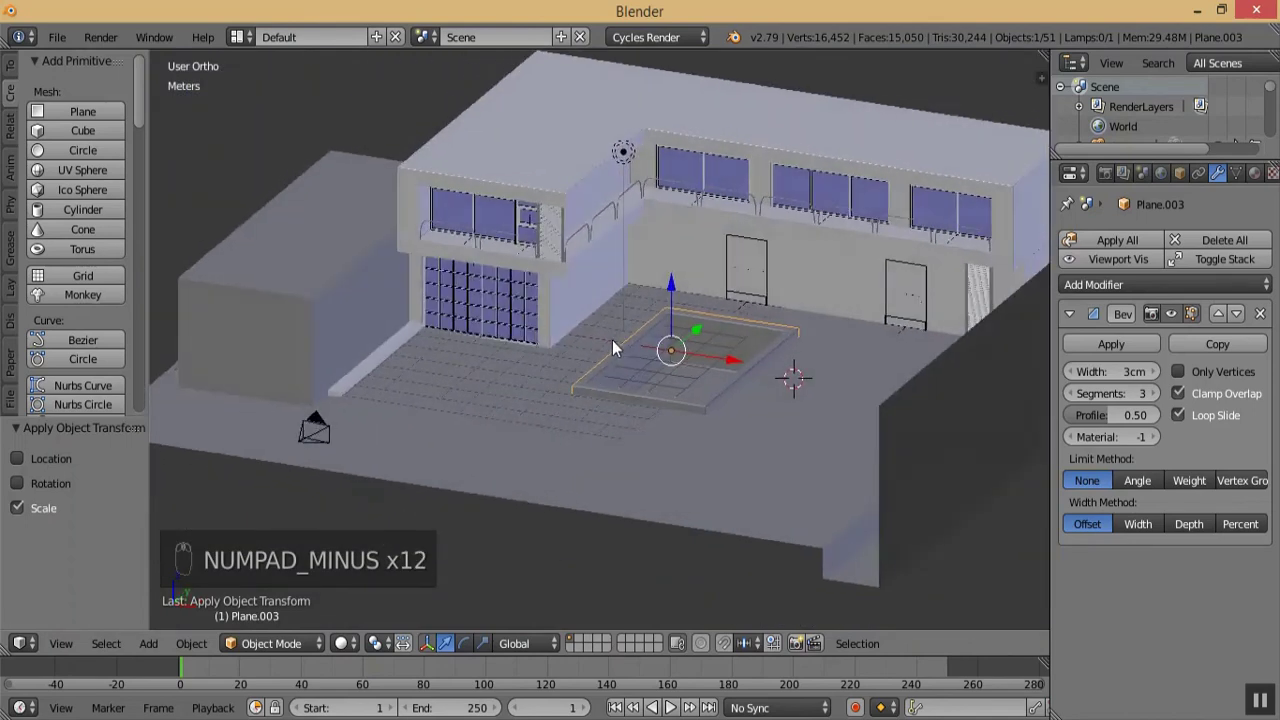
{"action": "right_click", "coordinate": [687, 262]}
{"action": "middle_click_drag", "start_coordinate": [688, 262], "coordinate": [351, 297]}
{"action": "key", "text": "KP_Add"}
{"action": "key", "text": "KP_Subtract"}
{"action": "key", "text": "KP_Subtract"}
{"action": "key", "text": "KP_Subtract"}
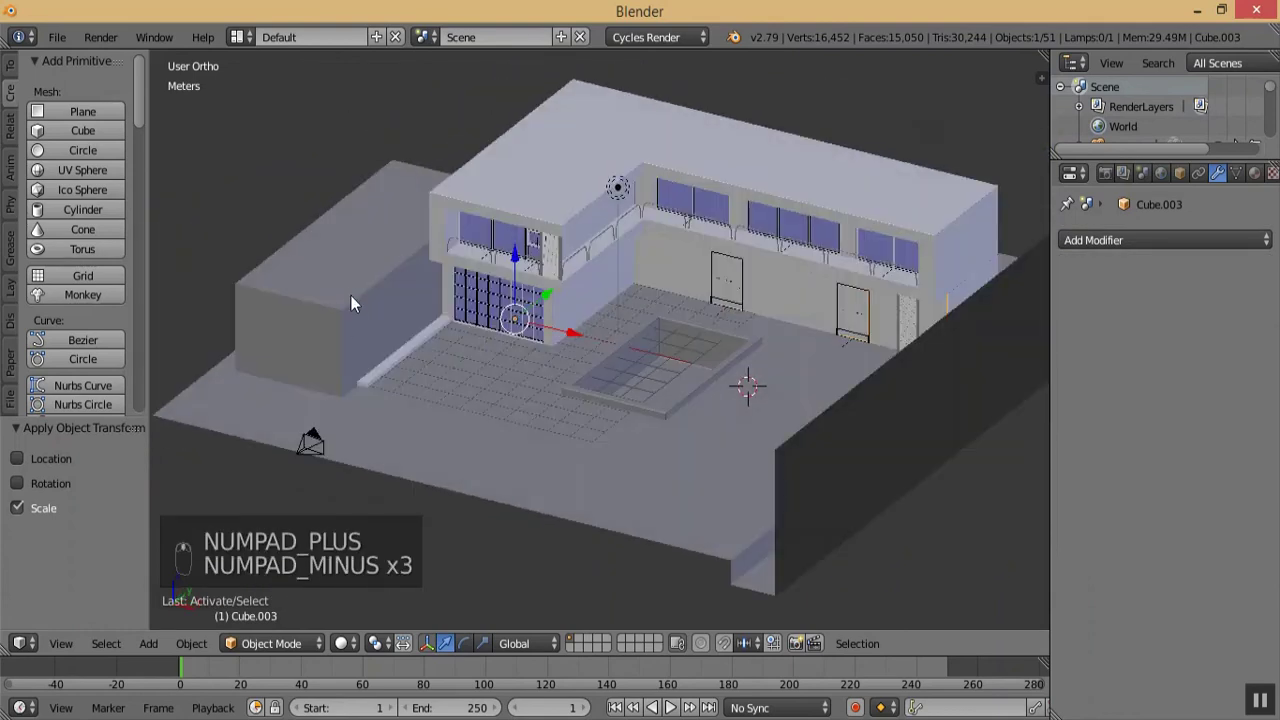
{"action": "right_click", "coordinate": [350, 287]}
{"action": "left_click", "coordinate": [1121, 243]}
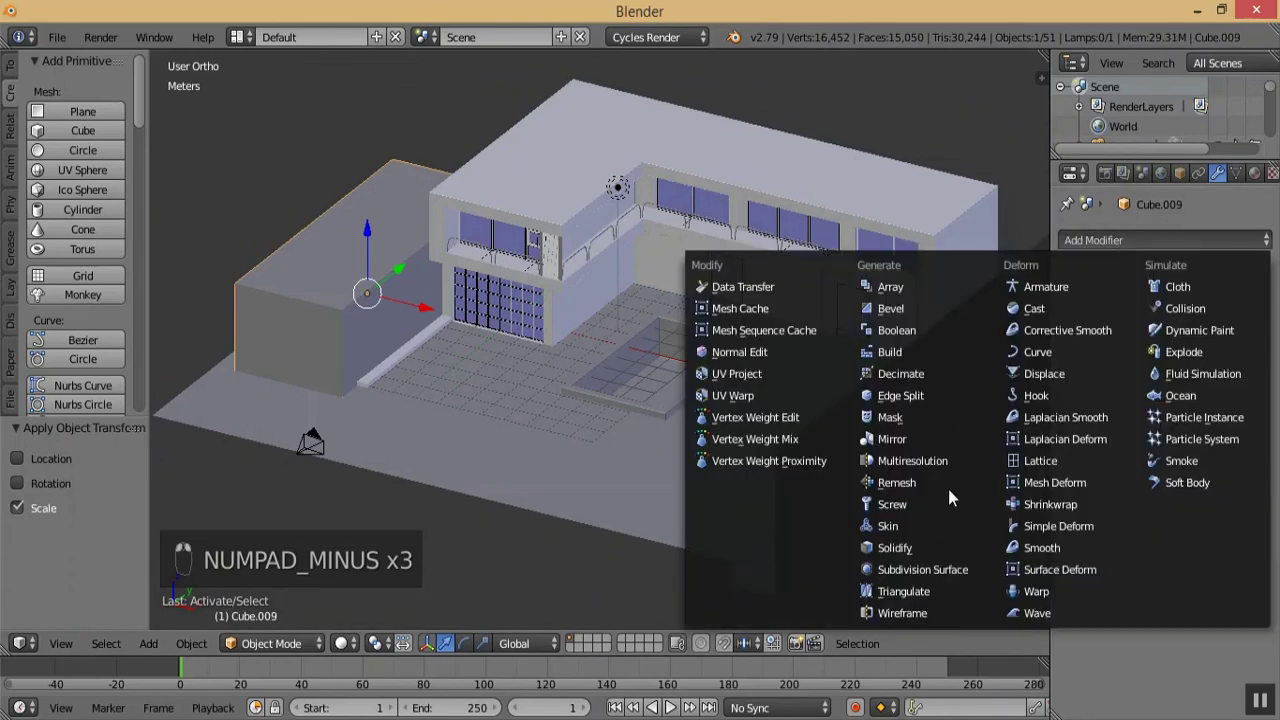
{"action": "left_click", "coordinate": [908, 310]}
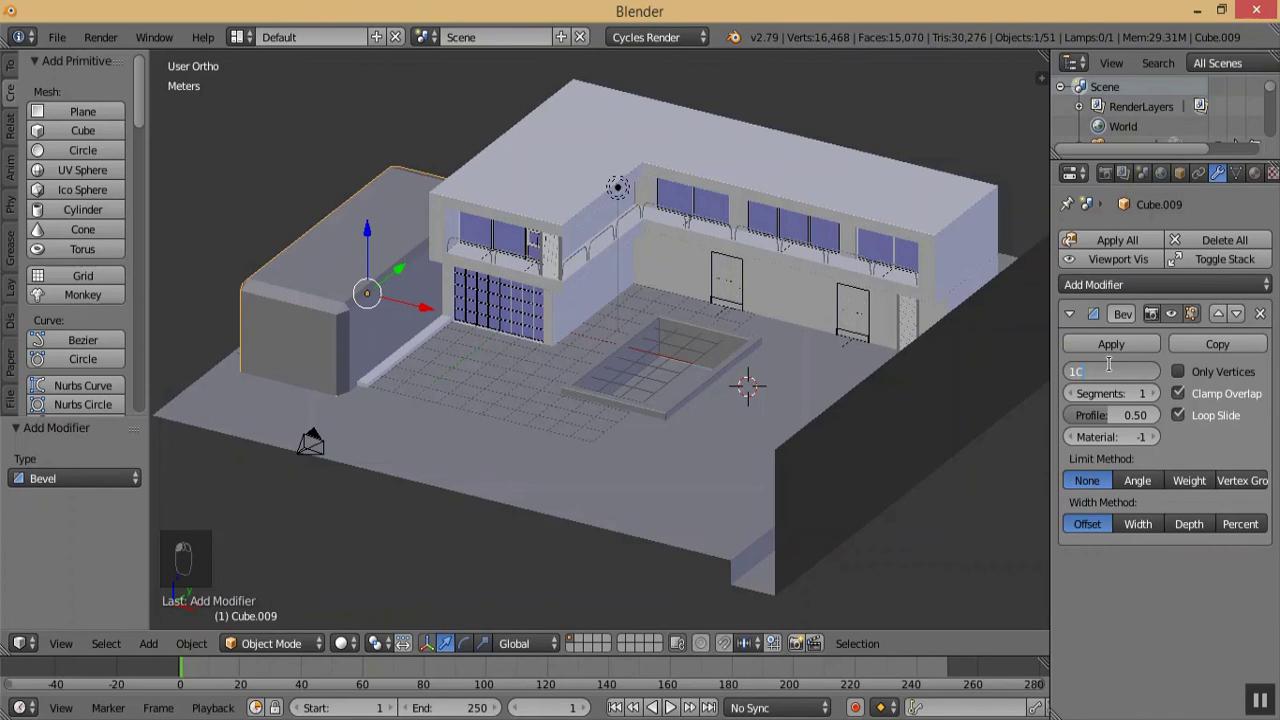
- Set the box building's bevel to 1 cm width and 3 segments, and deselect everything
{"action": "key", "text": "Return"}
{"action": "left_click", "coordinate": [1153, 393]}
{"action": "left_click", "coordinate": [1153, 393]}
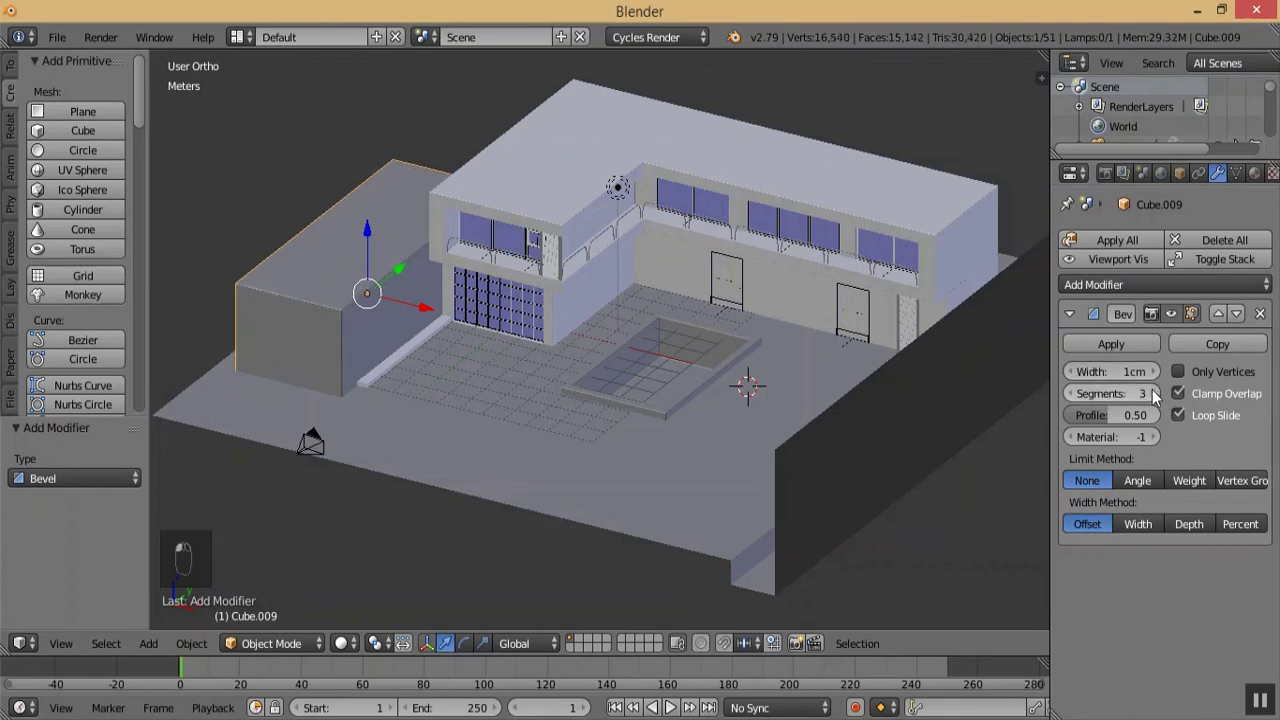
{"action": "key", "text": "a"}
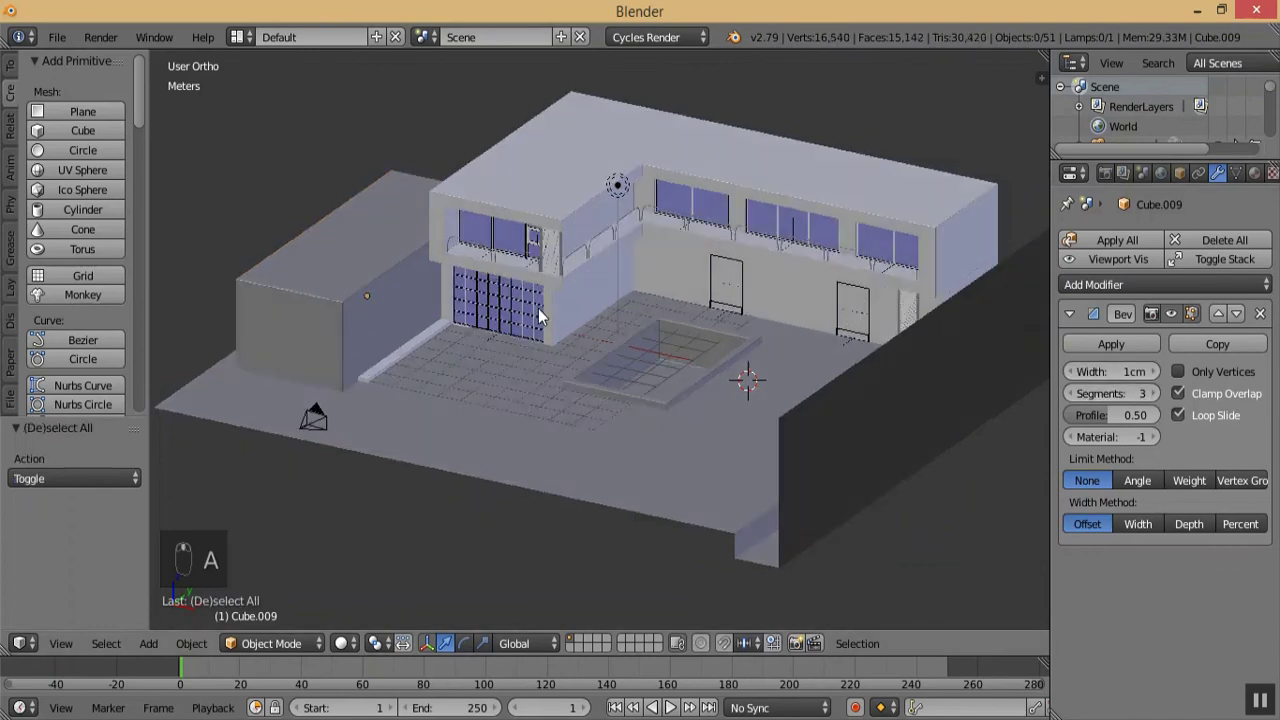
- Examine the house front and pool area up close and from a lower angle
{"action": "key", "text": "KP_Add"}
{"action": "key", "text": "KP_Add"}
{"action": "key", "text": "KP_Add"}
{"action": "key", "text": "KP_Add"}
{"action": "key", "text": "KP_Add"}
{"action": "key", "text": "KP_Add"}
{"action": "key", "text": "KP_Add"}
{"action": "key", "text": "KP_Add"}
{"action": "mouse_move", "coordinate": [588, 329]}
{"action": "middle_mouse_down"}
{"action": "mouse_move", "coordinate": [603, 315]}
{"action": "mouse_move", "coordinate": [569, 306]}
{"action": "mouse_move", "coordinate": [510, 329]}
{"action": "mouse_move", "coordinate": [582, 326]}
{"action": "mouse_move", "coordinate": [585, 310]}
{"action": "middle_mouse_up"}
{"action": "key", "text": "KP_Subtract"}
{"action": "key", "text": "KP_Subtract"}
{"action": "key", "text": "KP_Subtract"}
{"action": "key", "text": "KP_Subtract"}
{"action": "key", "text": "KP_Subtract"}
{"action": "key", "text": "KP_Subtract"}
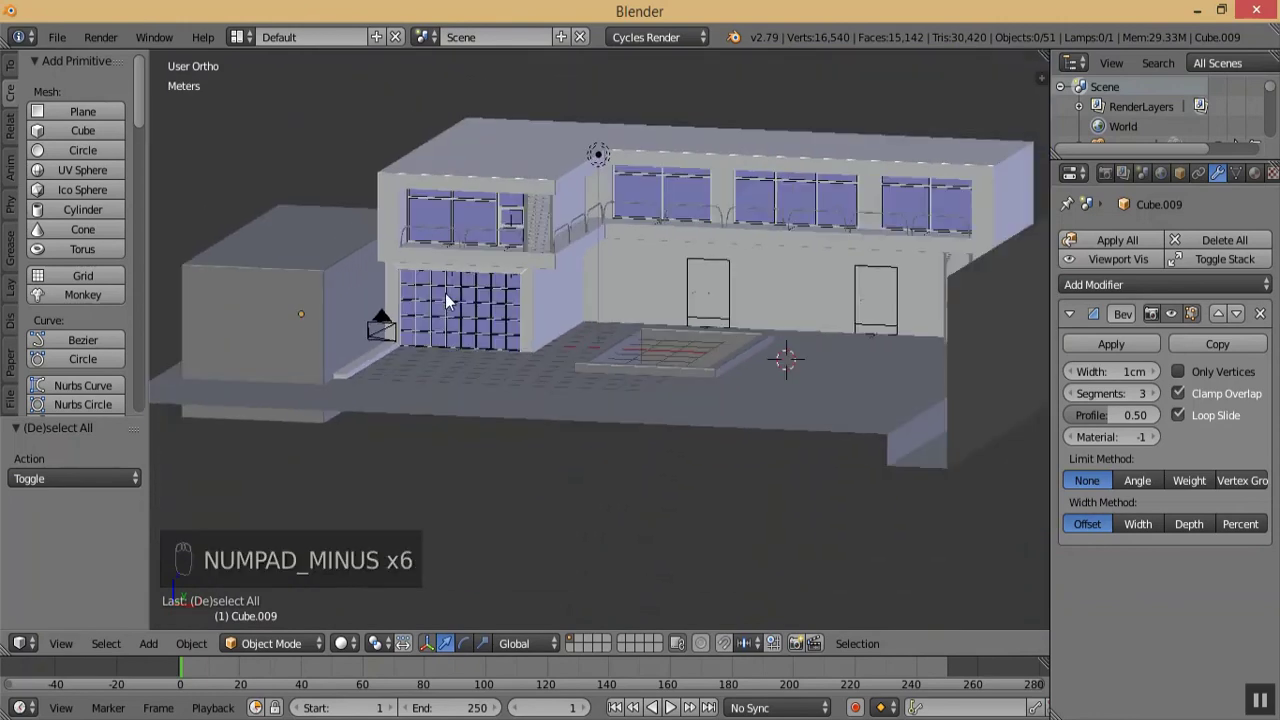
- Add a Bevel modifier to the ground object that includes the boundary wall
{"action": "key", "text": "KP_0"}
{"action": "middle_click_drag", "start_coordinate": [761, 381], "coordinate": [692, 448]}
{"action": "right_click", "coordinate": [683, 427]}
{"action": "middle_click_drag", "start_coordinate": [743, 478], "coordinate": [757, 343]}
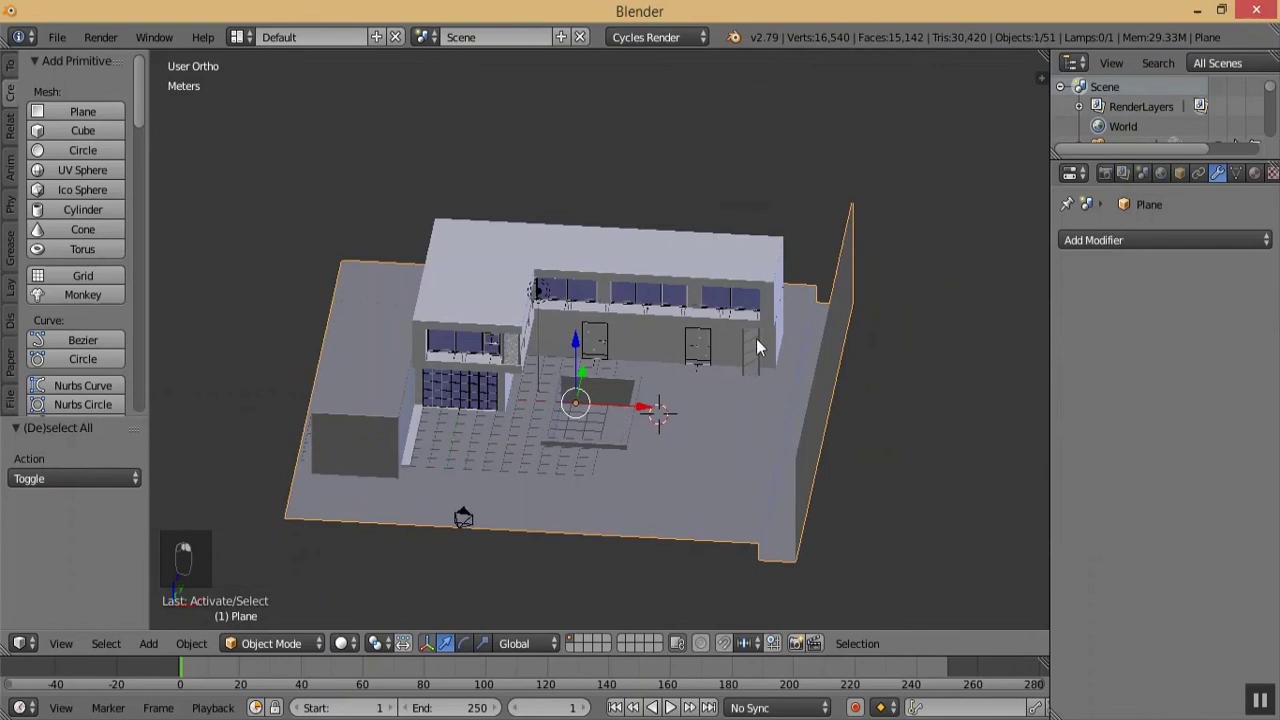
{"action": "key", "text": "KP_Subtract"}
{"action": "left_click", "coordinate": [1160, 240]}
{"action": "left_click", "coordinate": [890, 309]}
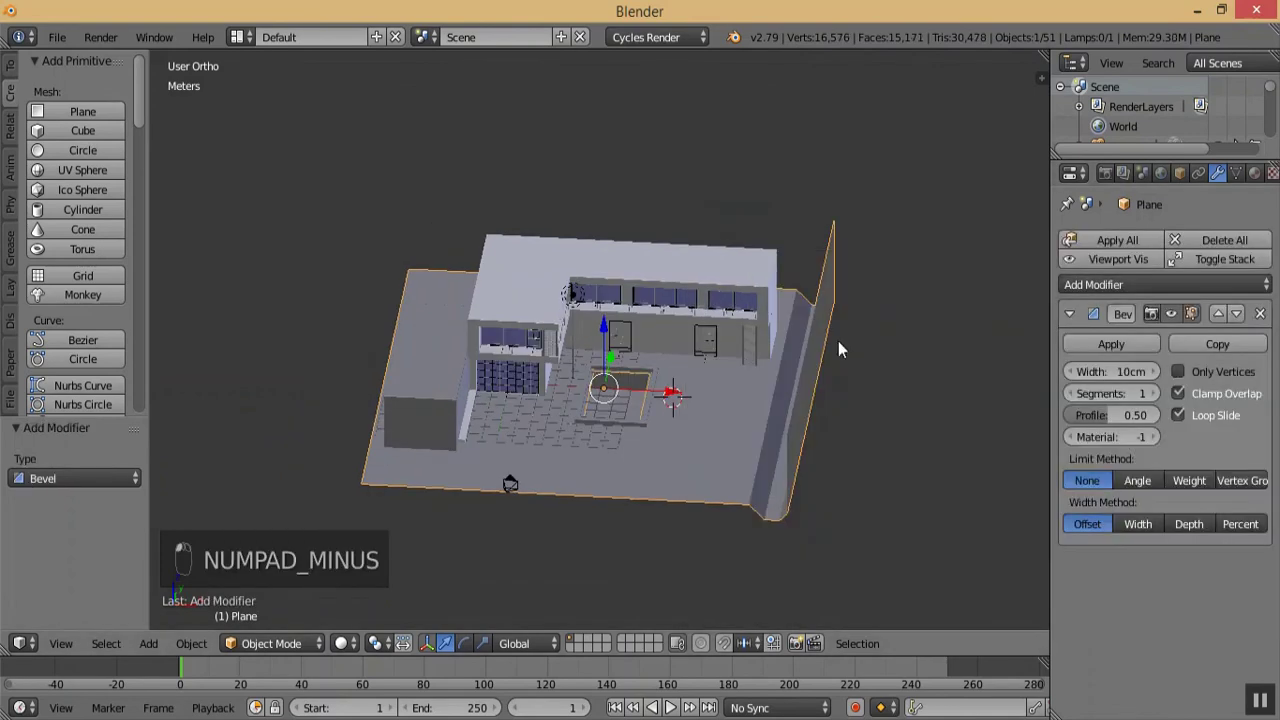
- Apply the ground object's scale so its bevel is computed correctly around the pool opening
{"action": "key", "text": "KP_Add"}
{"action": "key", "text": "KP_Add"}
{"action": "key", "text": "KP_Add"}
{"action": "key", "text": "KP_Add"}
{"action": "key", "text": "KP_Add"}
{"action": "key", "text": "KP_Add"}
{"action": "key", "text": "KP_Add"}
{"action": "key", "text": "KP_Add"}
{"action": "key", "text": "KP_Add"}
{"action": "key", "text": "KP_Add"}
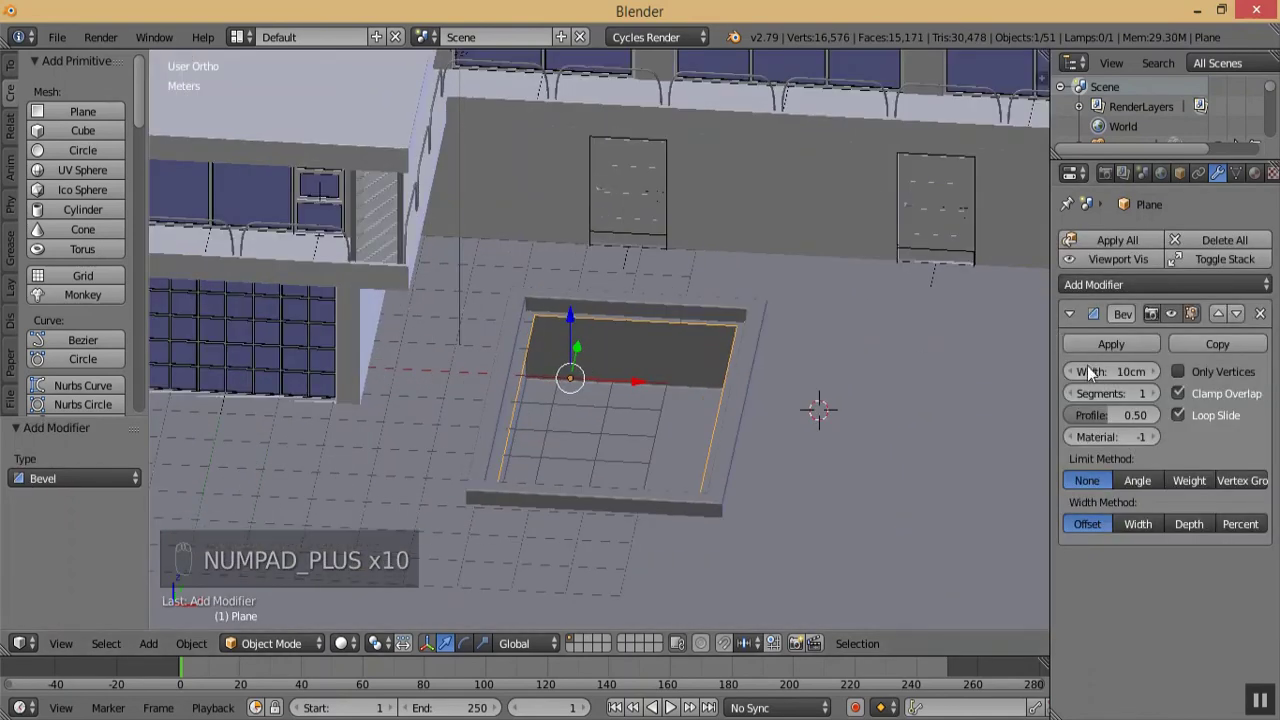
{"action": "key", "text": "ctrl+a"}
{"action": "left_click", "coordinate": [635, 372]}
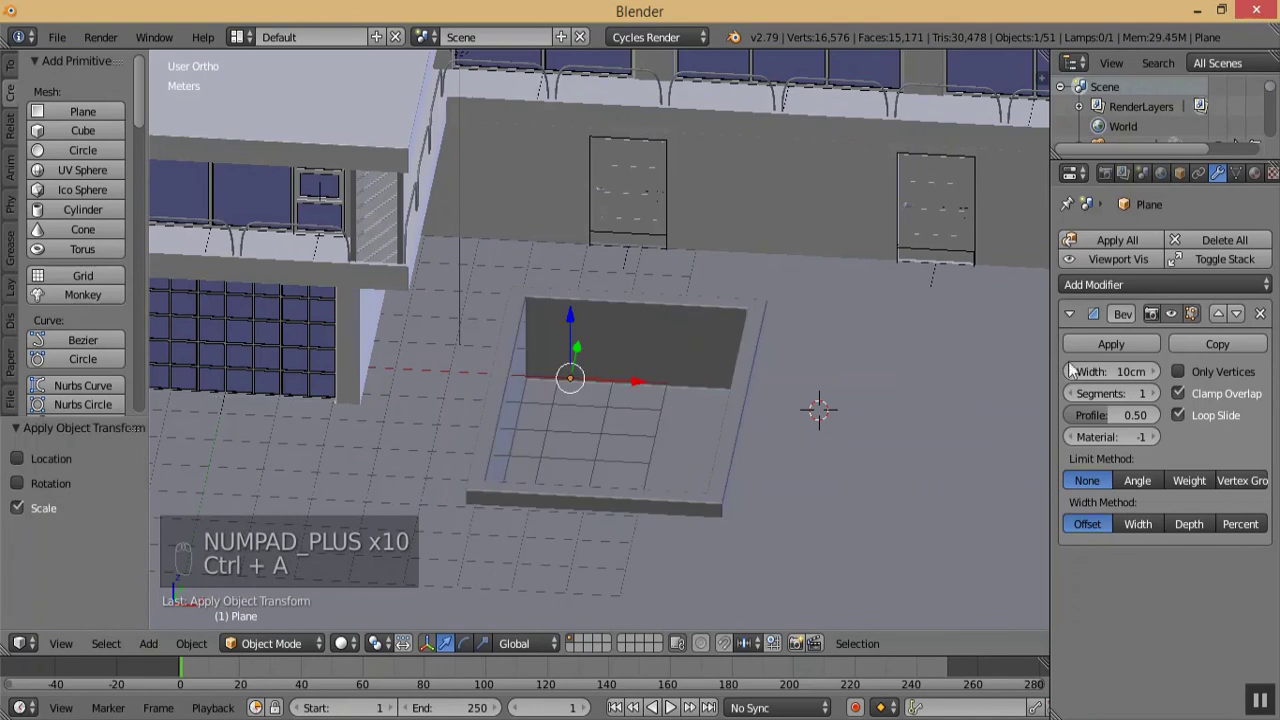
- Set the ground object's bevel to 1 cm width and 3 segments
{"action": "left_click", "coordinate": [1107, 377]}
{"action": "type", "text": "1"}
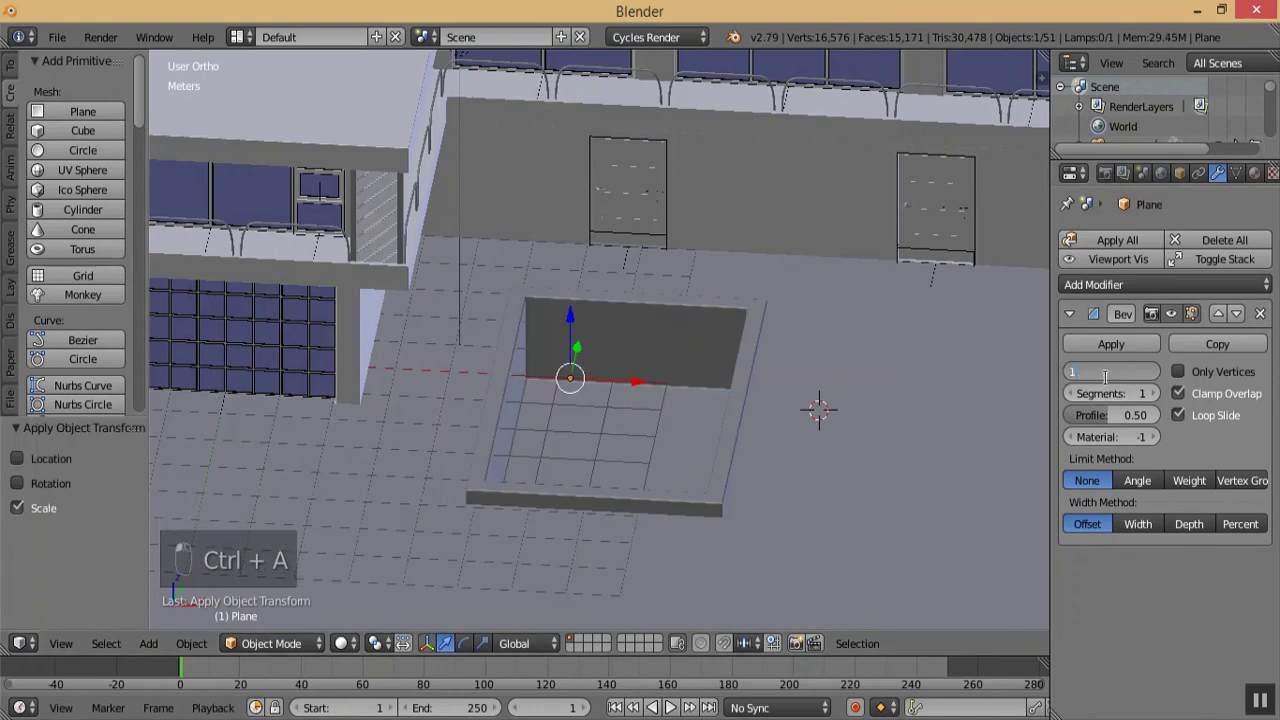
{"action": "type", "text": "cm"}
{"action": "key", "text": "Return"}
{"action": "left_click", "coordinate": [1155, 393]}
{"action": "left_click", "coordinate": [1155, 393]}
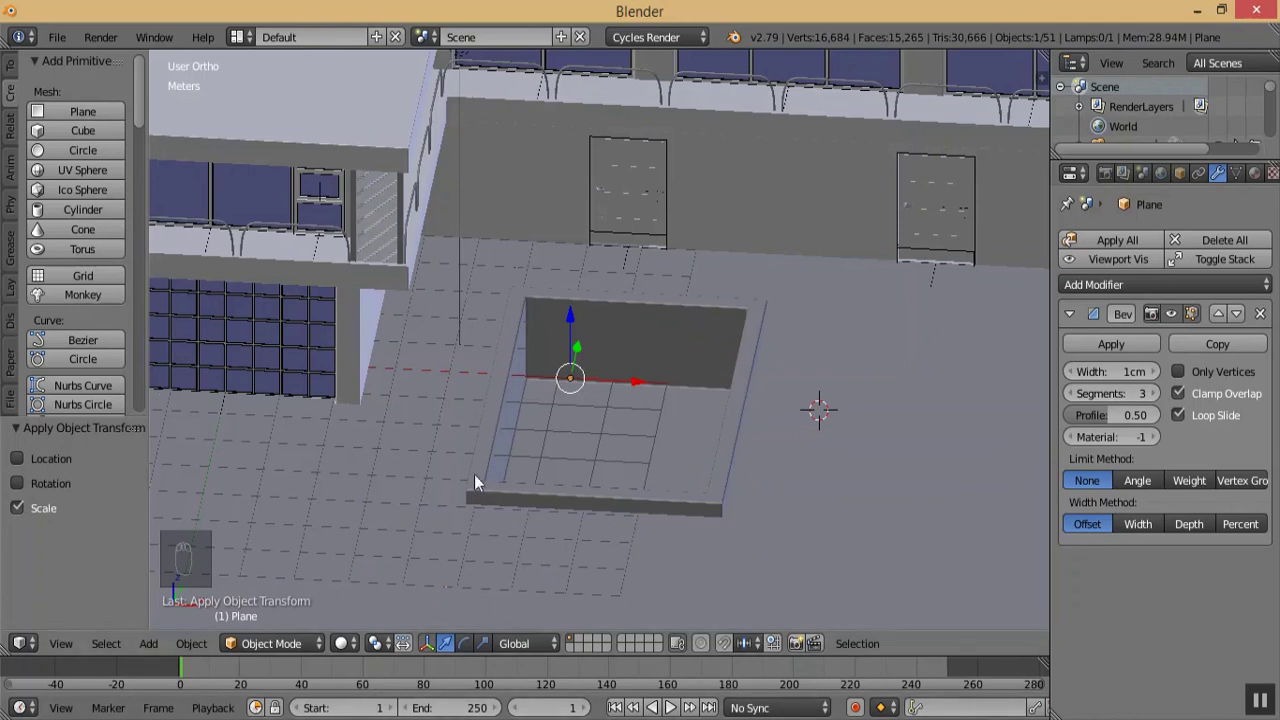
- Inspect the ground object's bevelled edges up close near the boundary wall and curb
{"action": "key", "text": "KP_Subtract"}
{"action": "key", "text": "KP_Subtract"}
{"action": "key", "text": "KP_Subtract"}
{"action": "key", "text": "KP_Subtract"}
{"action": "key", "text": "KP_Subtract"}
{"action": "key", "text": "KP_Subtract"}
{"action": "key", "text": "KP_Add"}
{"action": "key", "text": "KP_Add"}
{"action": "key", "text": "KP_Add"}
{"action": "key", "text": "KP_Add"}
{"action": "key", "text": "KP_Add"}
{"action": "key", "text": "KP_Add"}
{"action": "key", "text": "KP_Add"}
{"action": "key", "text": "KP_Add"}
{"action": "key", "text": "KP_Add"}
{"action": "key", "text": "KP_Add"}
{"action": "key", "text": "KP_Add"}
{"action": "key", "text": "KP_Add"}
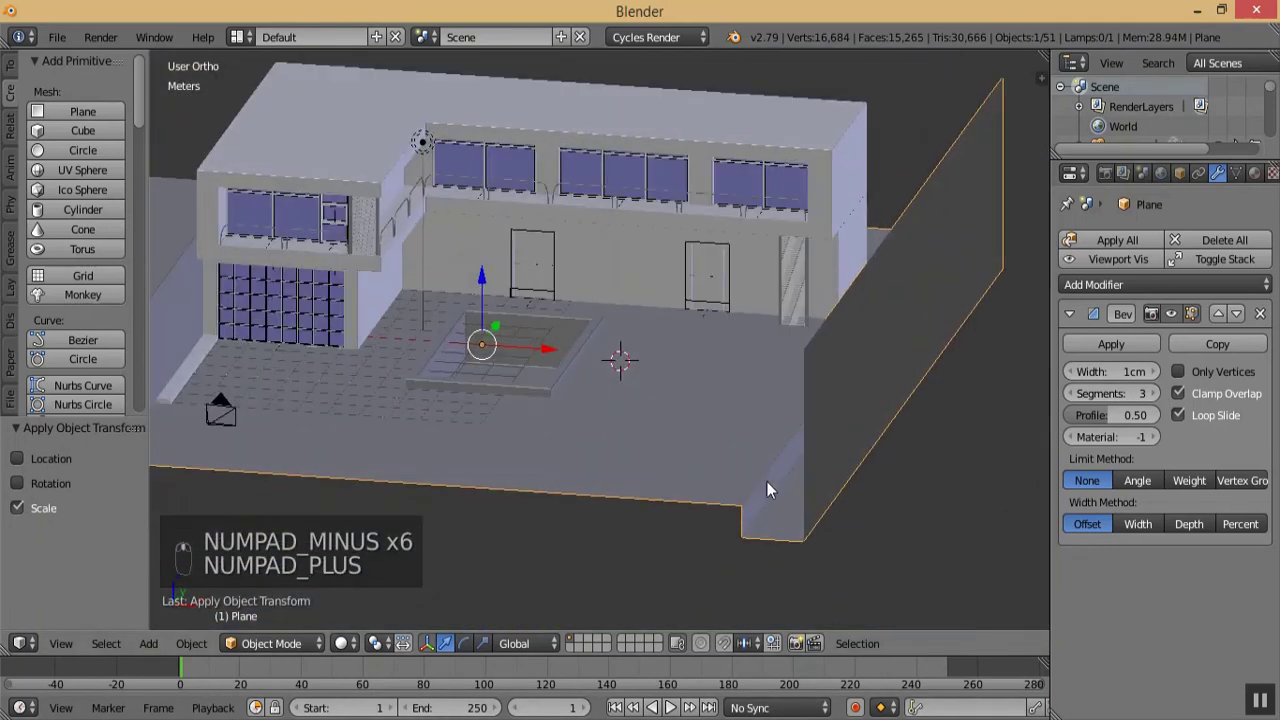
{"action": "key", "text": "KP_Add"}
{"action": "key", "text": "KP_Add"}
{"action": "key", "text": "KP_Add"}
{"action": "key", "text": "KP_Add"}
{"action": "key", "text": "KP_Add"}
{"action": "key", "text": "KP_Add"}
{"action": "key", "text": "KP_Add"}
{"action": "key", "text": "KP_Add"}
{"action": "key", "text": "KP_Add"}
{"action": "key", "text": "KP_Add"}
{"action": "key", "text": "KP_Add"}
{"action": "key", "text": "KP_Add"}
{"action": "key", "text": "KP_Add"}
{"action": "key", "text": "KP_Add"}
{"action": "key", "text": "KP_Add"}
{"action": "key", "text": "KP_Add"}
{"action": "key", "text": "KP_Add"}
{"action": "key", "text": "KP_Add"}
{"action": "key", "text": "KP_Add"}
{"action": "key", "text": "KP_Add"}
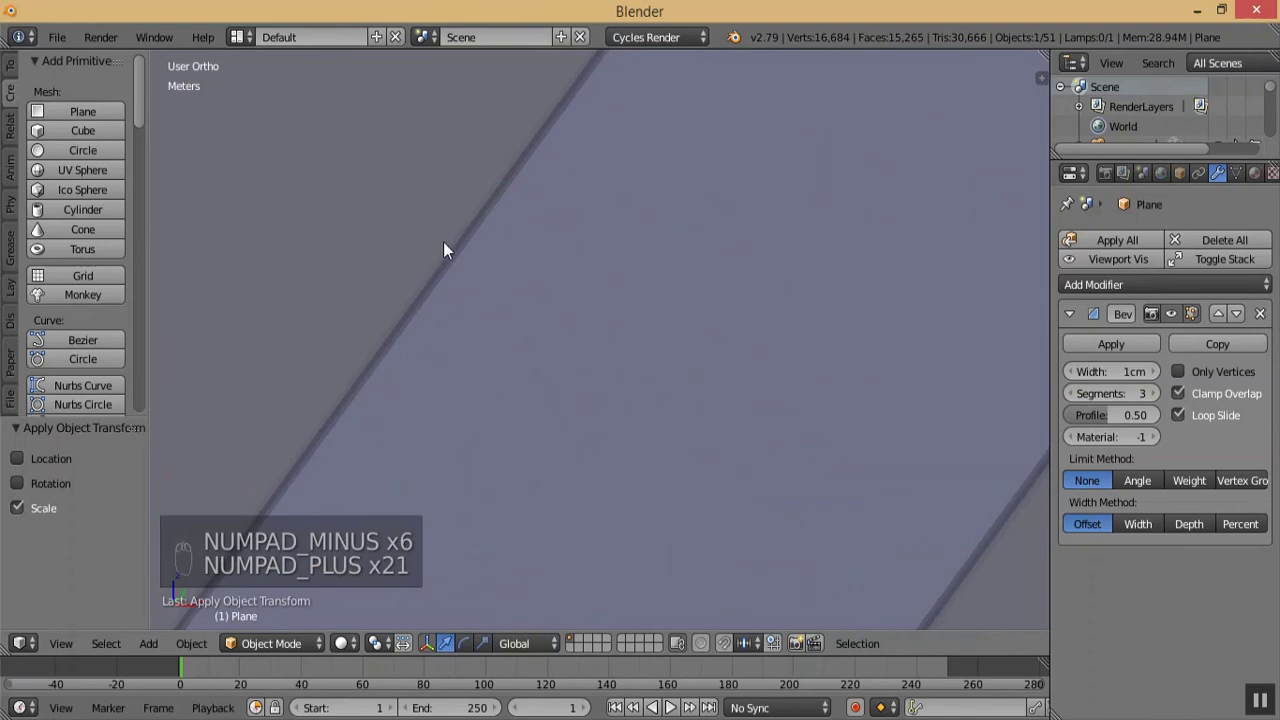
{"action": "key", "text": "KP_Subtract"}
{"action": "key", "text": "KP_Subtract"}
{"action": "key", "text": "KP_Subtract"}
{"action": "key", "text": "KP_Subtract"}
{"action": "key", "text": "KP_Subtract"}
{"action": "key", "text": "KP_Subtract"}
{"action": "key", "text": "KP_Subtract"}
{"action": "key", "text": "KP_Subtract"}
{"action": "key", "text": "KP_Subtract"}
{"action": "key", "text": "KP_Subtract"}
{"action": "key", "text": "KP_Subtract"}
{"action": "key", "text": "KP_Subtract"}
{"action": "key", "text": "KP_Subtract"}
{"action": "key", "text": "KP_Subtract"}
{"action": "key", "text": "KP_Subtract"}
{"action": "key", "text": "KP_Subtract"}
{"action": "key", "text": "KP_Subtract"}
{"action": "key", "text": "KP_Subtract"}
{"action": "key", "text": "KP_Subtract"}
{"action": "key", "text": "KP_Subtract"}
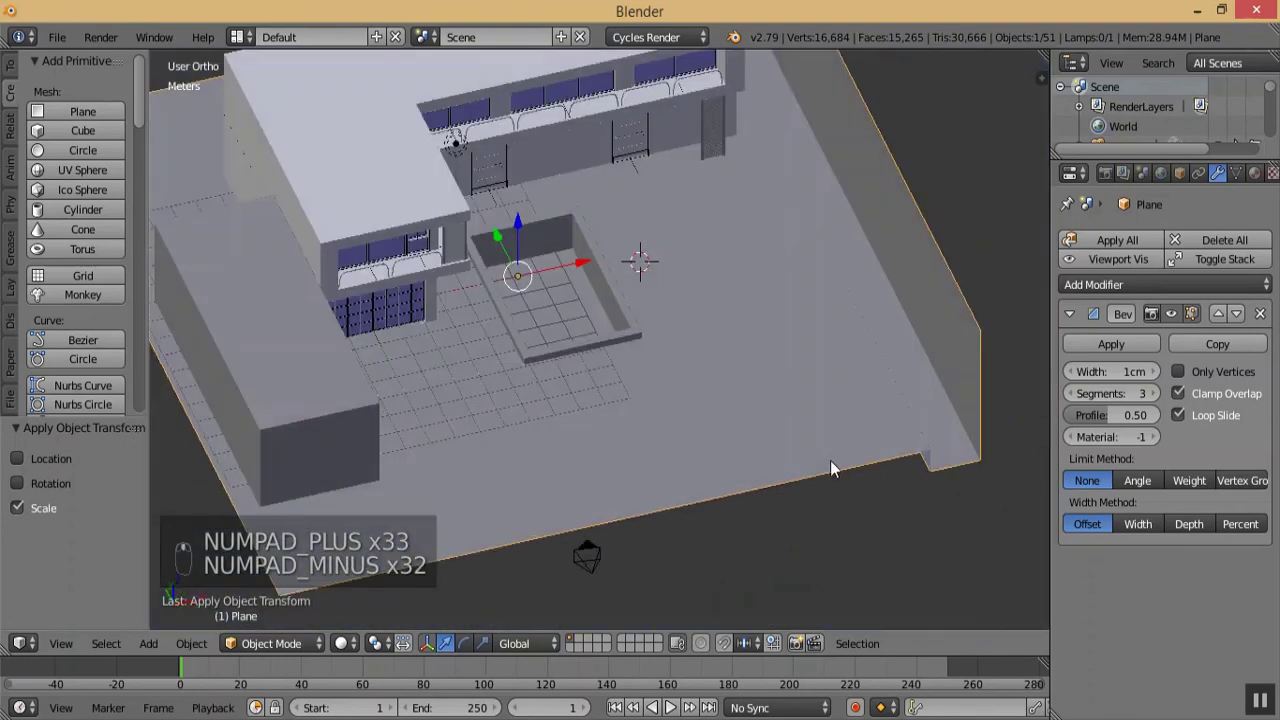
- From the camera view, add a Bevel modifier to the outer post of the upper storey's slatted screen
{"action": "key", "text": "KP_0"}
{"action": "key", "text": "KP_Subtract"}
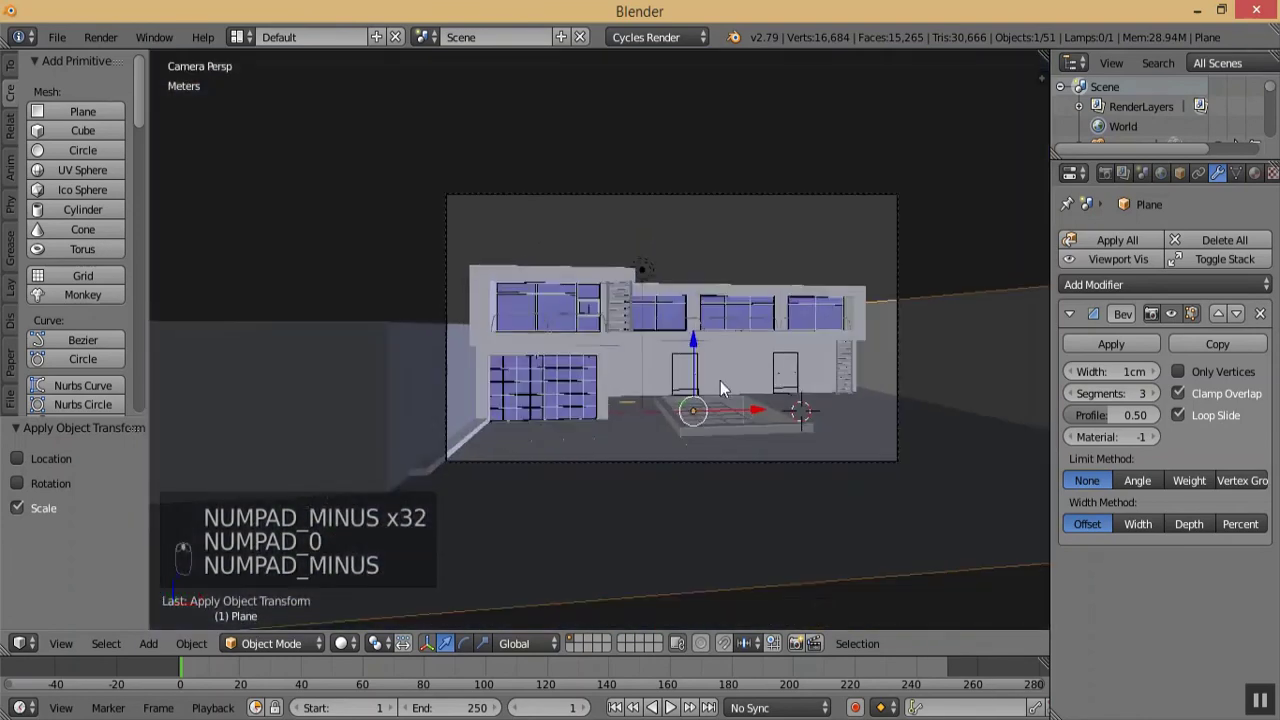
{"action": "key", "text": "KP_Add"}
{"action": "key", "text": "KP_Add"}
{"action": "key", "text": "KP_Add"}
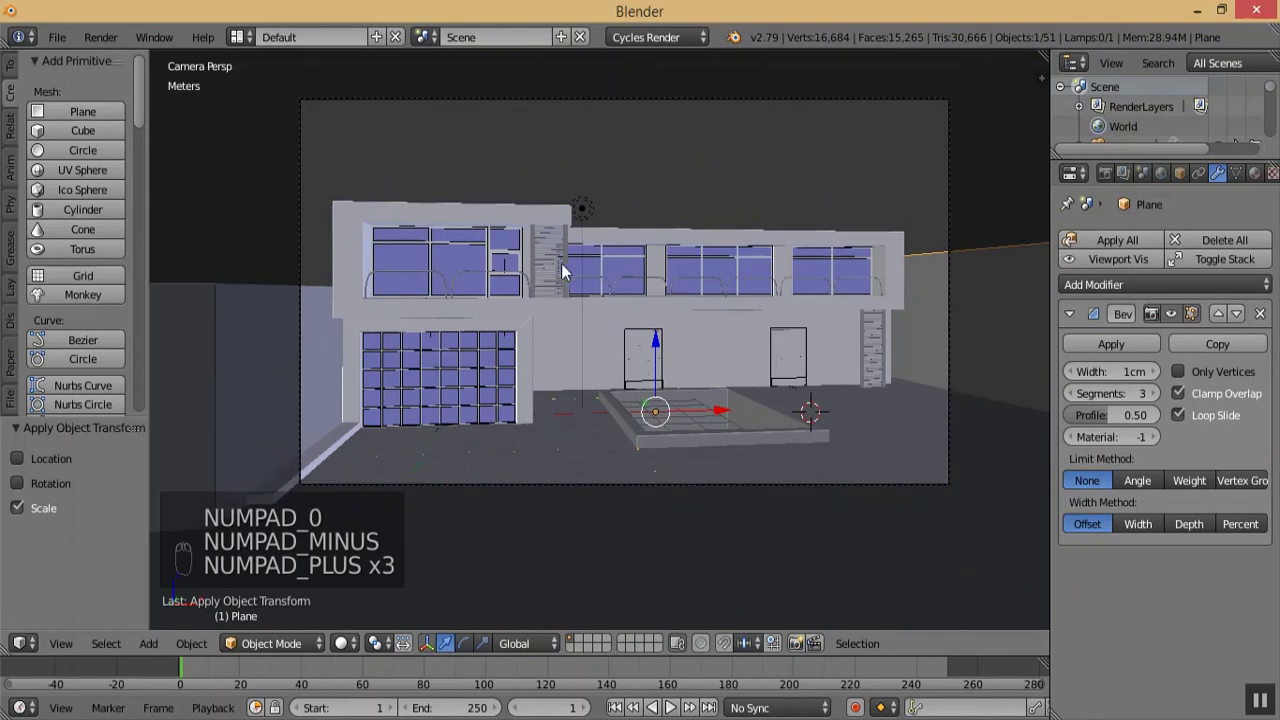
{"action": "right_click", "coordinate": [565, 265]}
{"action": "key", "text": "KP_Multiply"}
{"action": "key", "text": "KP_Add"}
{"action": "key", "text": "KP_Add"}
{"action": "key", "text": "KP_Add"}
{"action": "key", "text": "KP_Add"}
{"action": "key", "text": "KP_Add"}
{"action": "key", "text": "KP_Add"}
{"action": "key", "text": "KP_Add"}
{"action": "key", "text": "KP_Add"}
{"action": "key", "text": "KP_Add"}
{"action": "key", "text": "KP_Add"}
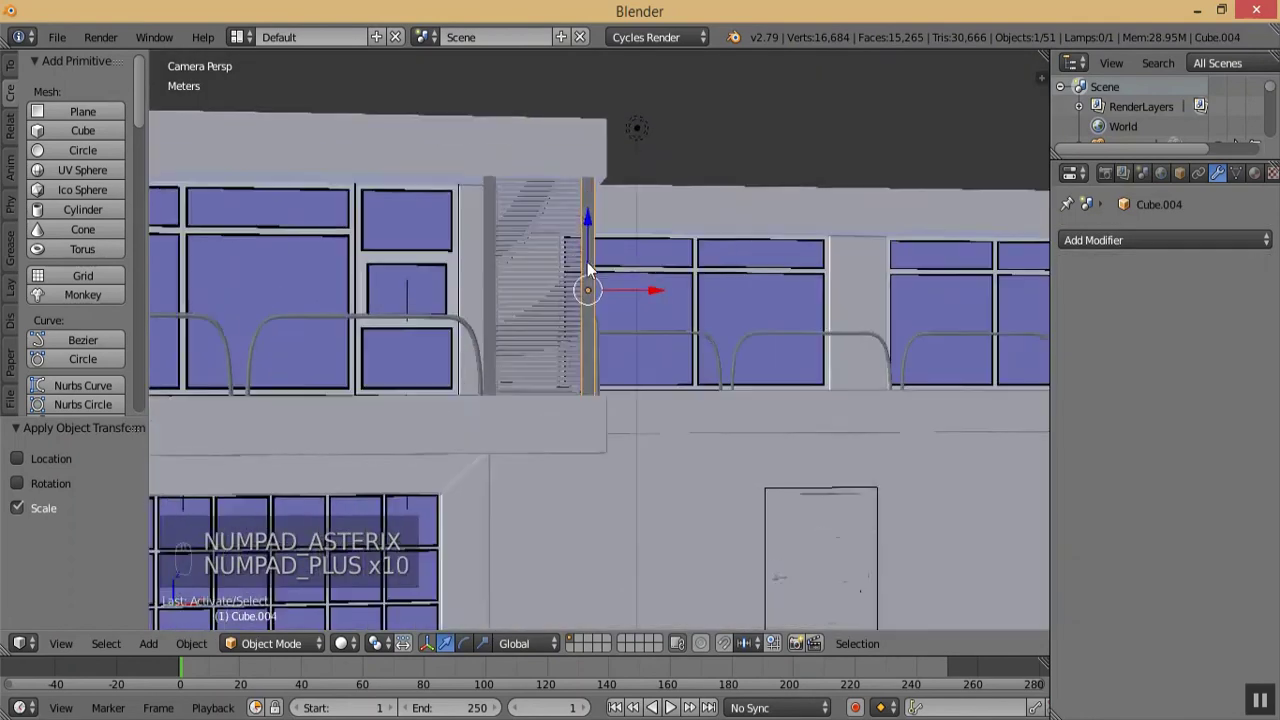
{"action": "key", "text": "KP_Add"}
{"action": "key", "text": "KP_Add"}
{"action": "key", "text": "KP_Add"}
{"action": "key", "text": "KP_Add"}
{"action": "key", "text": "KP_Add"}
{"action": "key", "text": "KP_Add"}
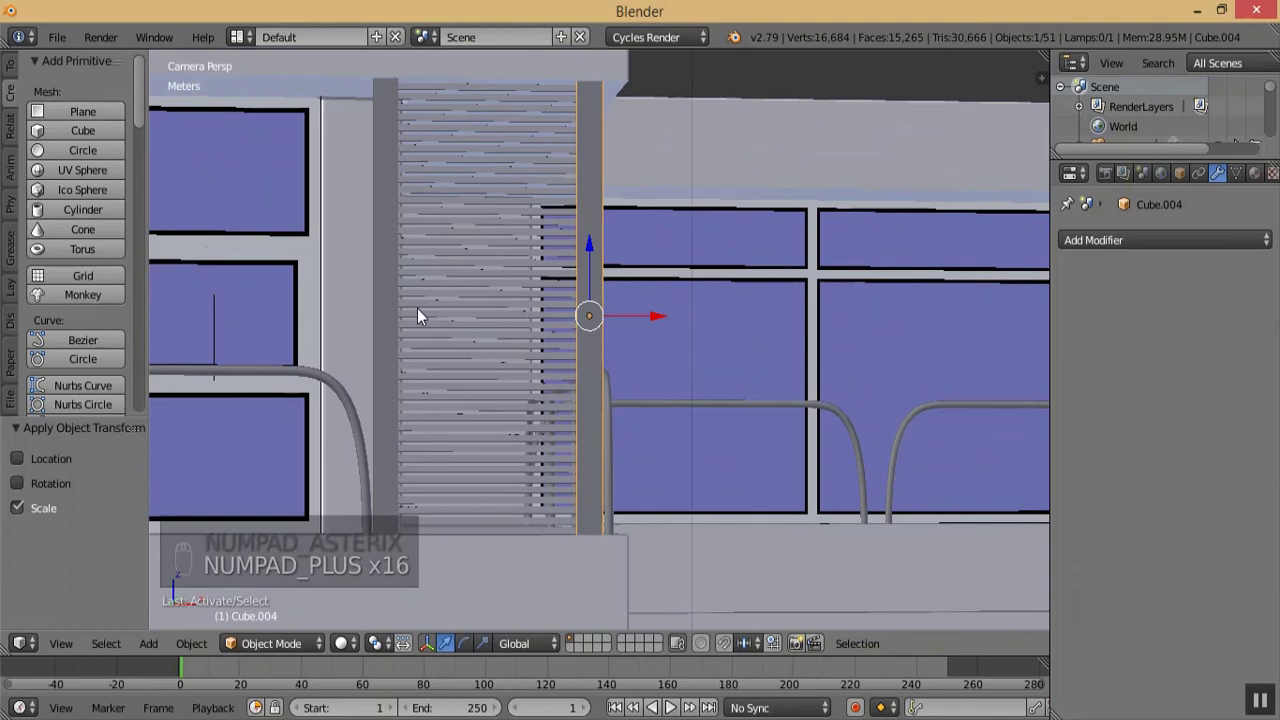
{"action": "left_click", "coordinate": [1086, 242]}
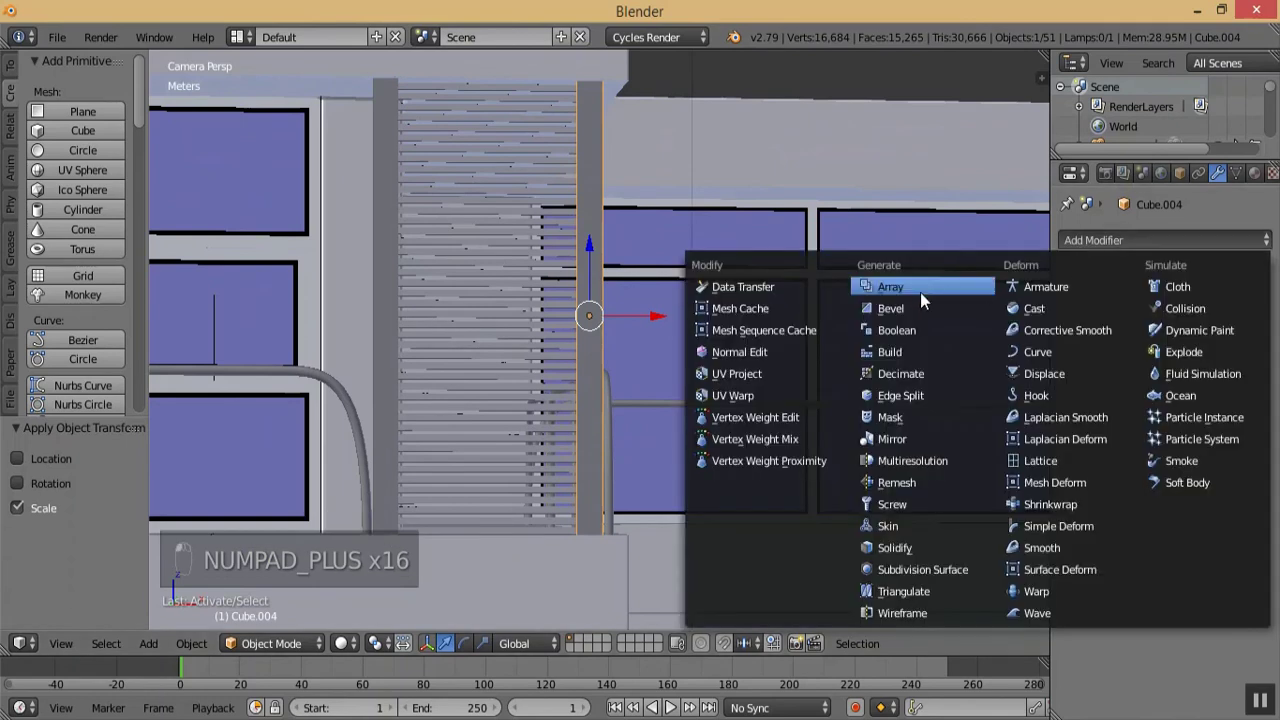
{"action": "left_click", "coordinate": [907, 308]}
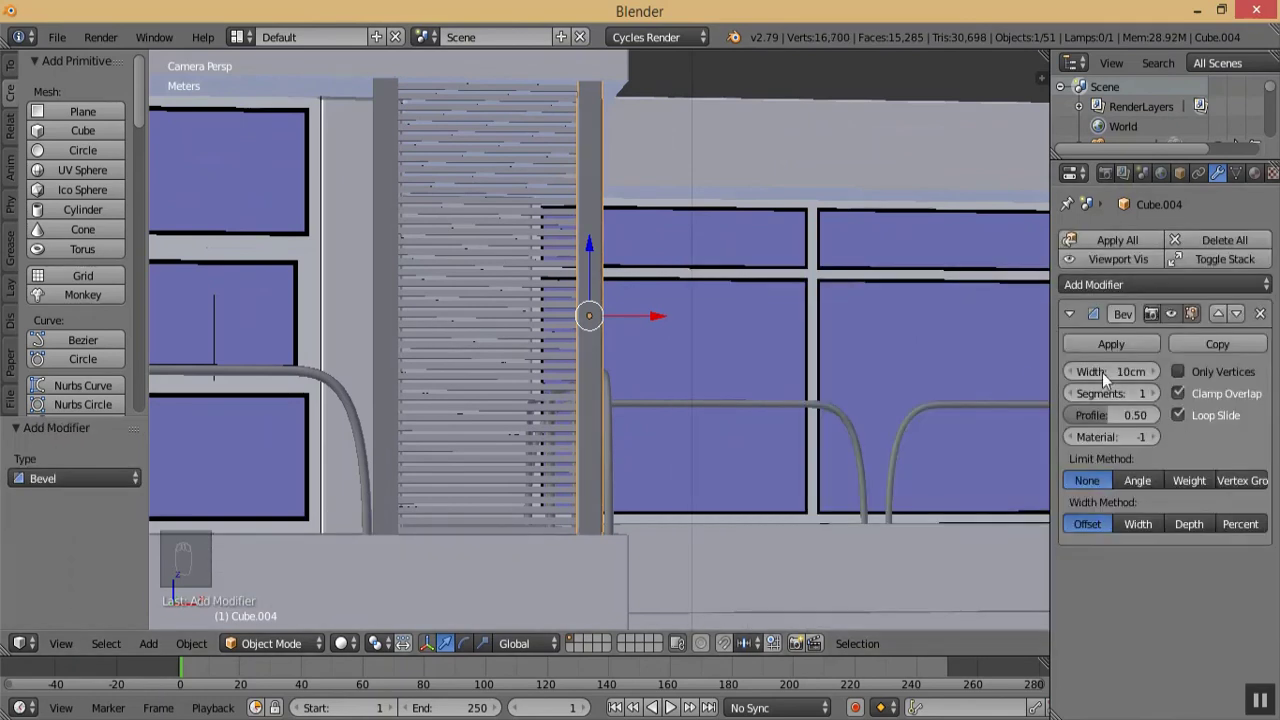
- Set the screen post's bevel to 5 mm width and 2 segments
{"action": "left_click", "coordinate": [1100, 372]}
{"action": "type", "text": "5mm"}
{"action": "key", "text": "Return"}
{"action": "left_click", "coordinate": [1153, 393]}
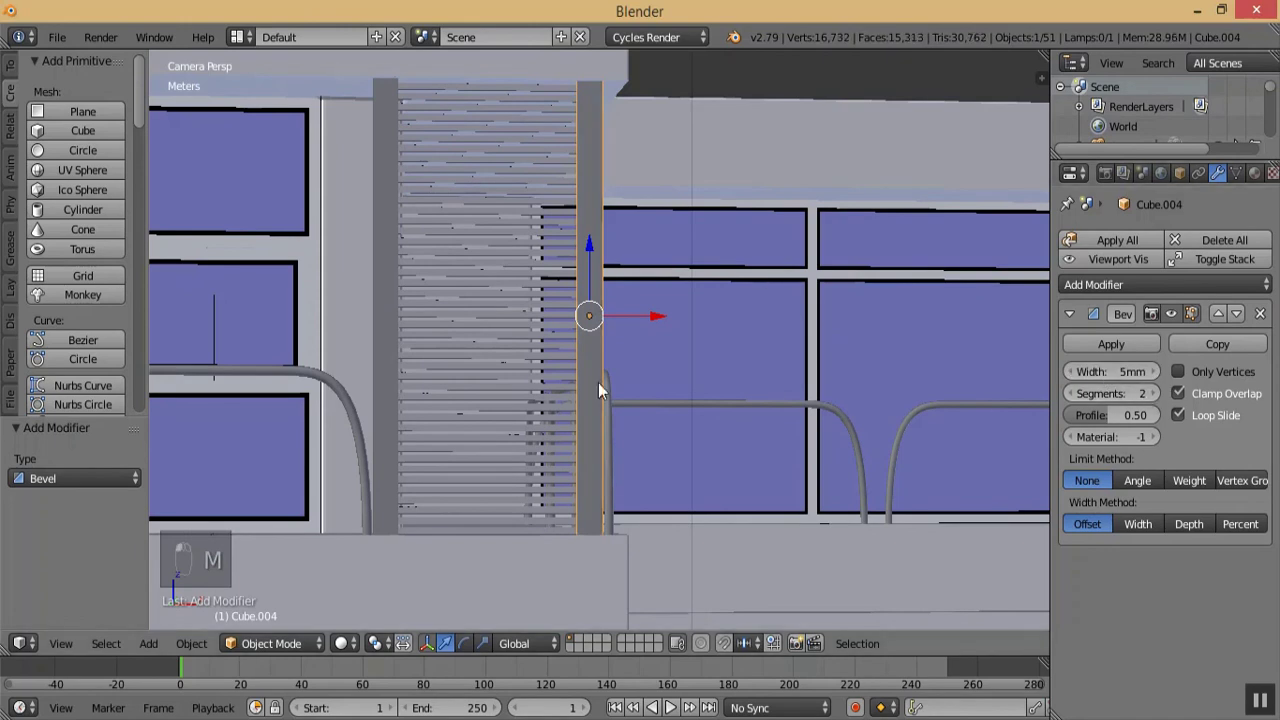
- Link the bevelled outer post's modifiers to the screen's other post and its slats
{"action": "right_click", "coordinate": [385, 335]}
{"action": "right_click", "coordinate": [466, 340], "text": "shift"}
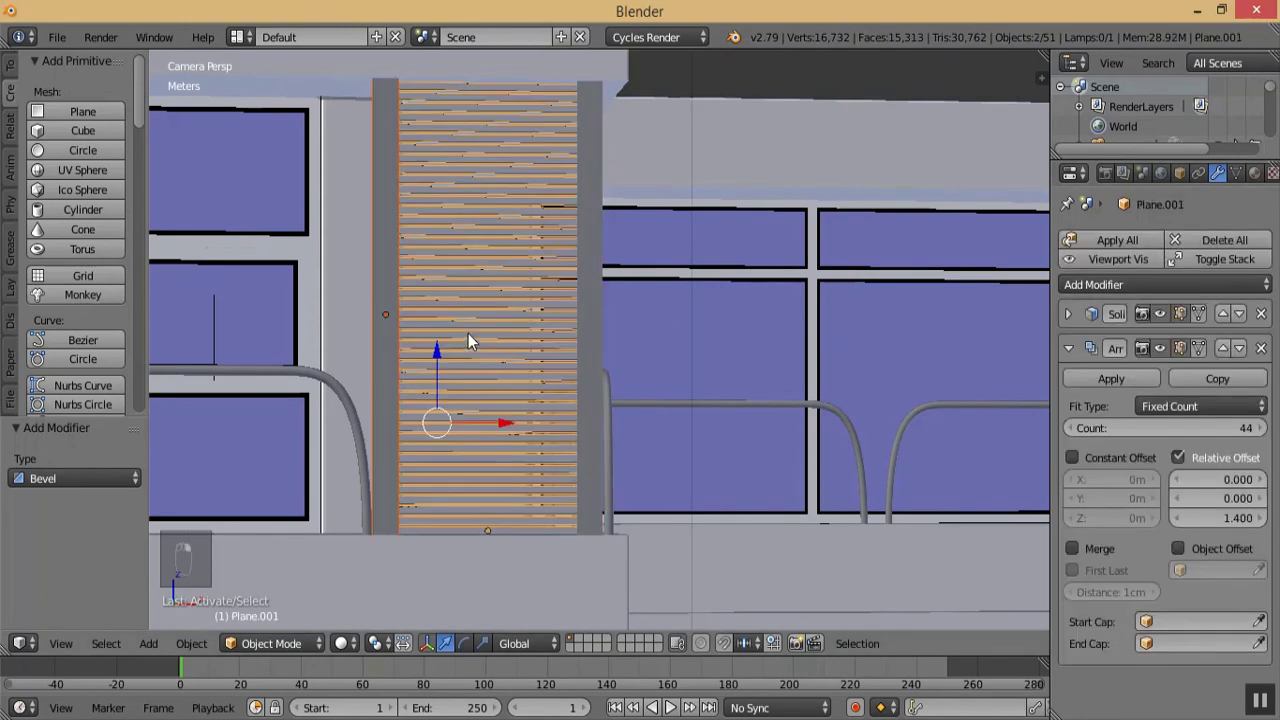
{"action": "right_click", "coordinate": [590, 335], "text": "shift"}
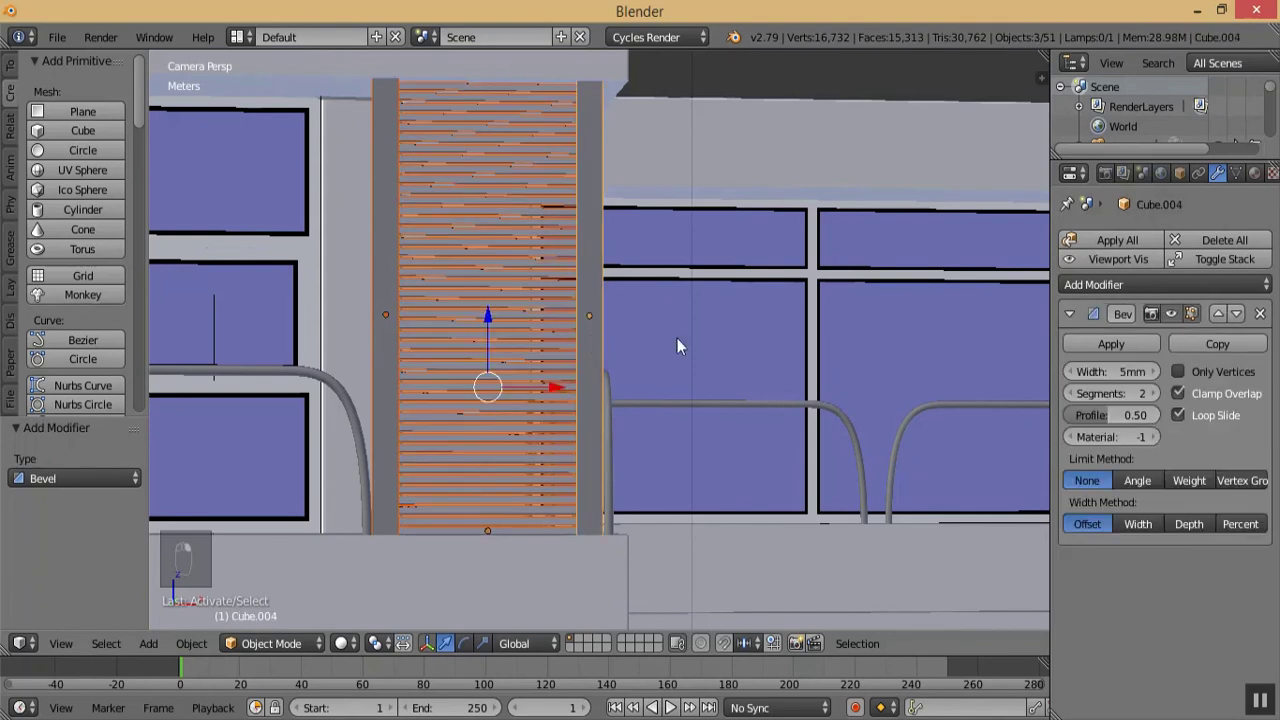
{"action": "key", "text": "ctrl+l"}
{"action": "left_click", "coordinate": [574, 336]}
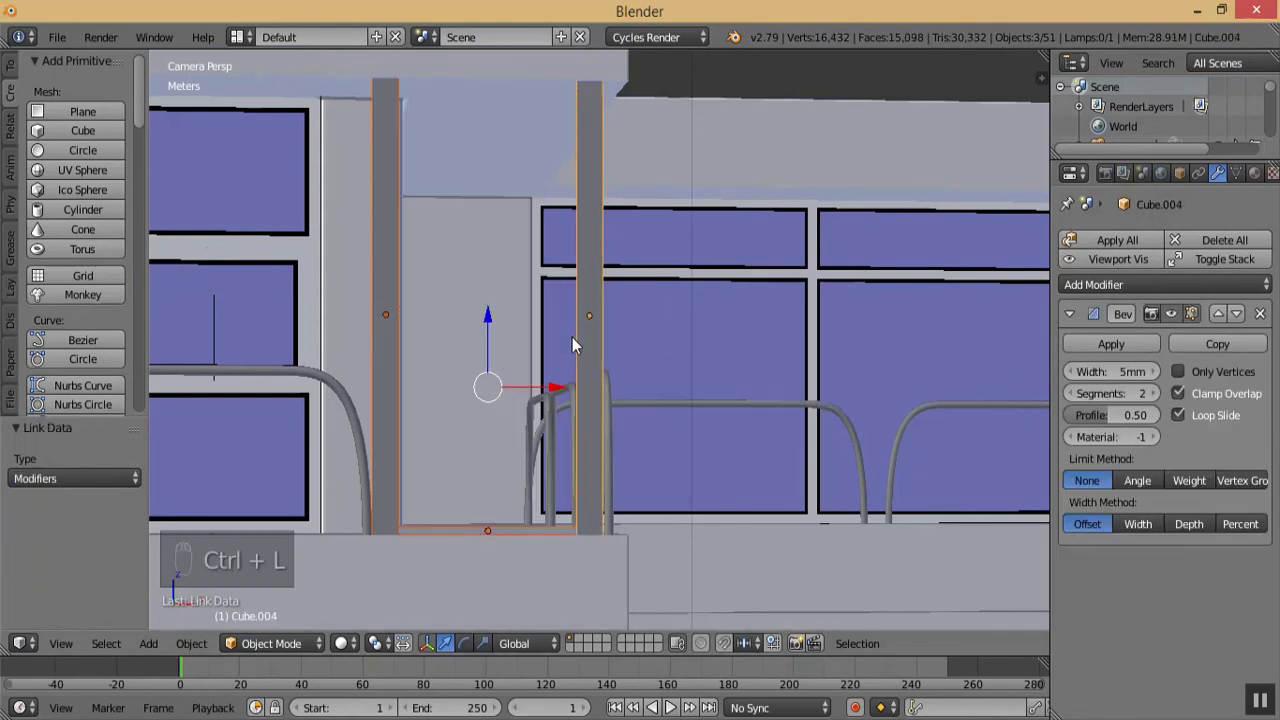
- Undo the modifier linking that included the upper screen's slats, back to only the unbevelled post being selected
{"action": "key", "text": "ctrl+z"}
{"action": "key", "text": "ctrl+z"}
{"action": "key", "text": "ctrl+z"}
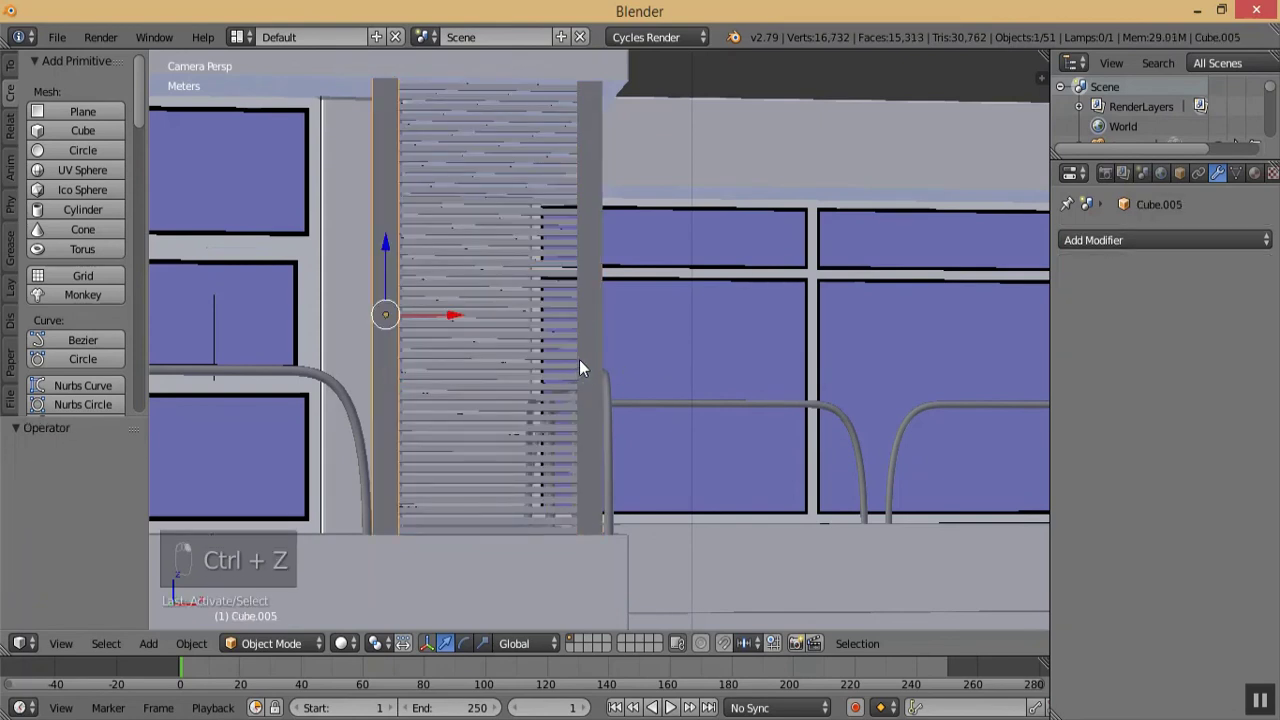
- Link the bevelled outer post's modifiers to the upper screen's other post only, leaving out the slats, and deselect everything
{"action": "left_click", "coordinate": [580, 362], "text": "shift"}
{"action": "key", "text": "ctrl+l"}
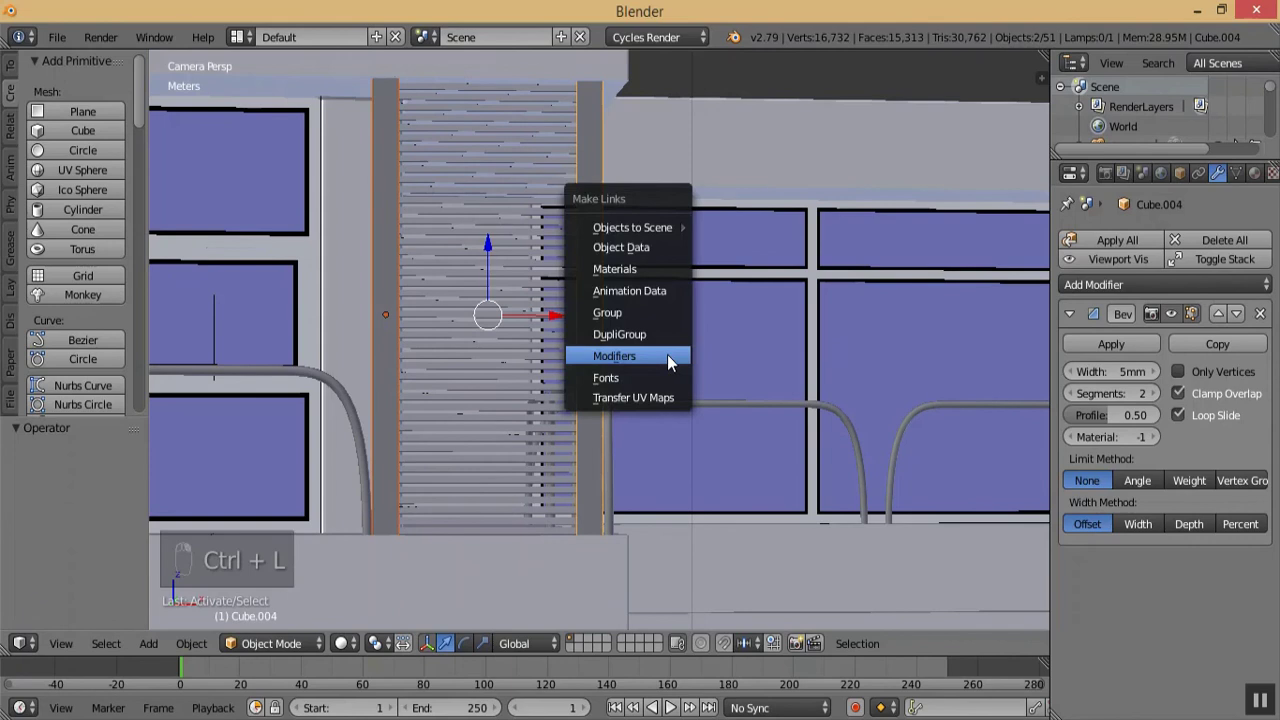
{"action": "left_click", "coordinate": [669, 362]}
{"action": "key", "text": "a"}
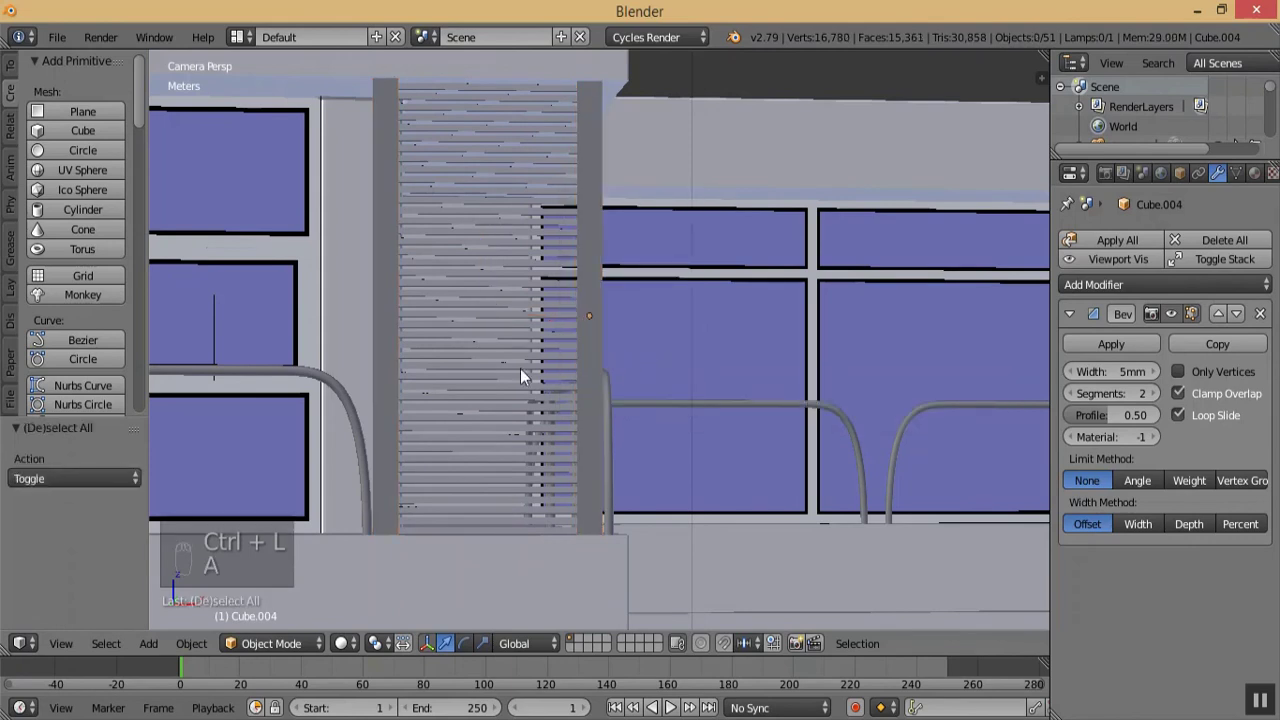
- Link the upper screen post's Bevel modifier to both posts of the ground-floor slatted screen, and deselect everything
{"action": "key", "text": "KP_Subtract"}
{"action": "key", "text": "KP_Subtract"}
{"action": "key", "text": "KP_Subtract"}
{"action": "key", "text": "KP_Subtract"}
{"action": "key", "text": "KP_Subtract"}
{"action": "key", "text": "KP_Subtract"}
{"action": "key", "text": "KP_Subtract"}
{"action": "key", "text": "KP_Subtract"}
{"action": "key", "text": "KP_Subtract"}
{"action": "key", "text": "KP_Subtract"}
{"action": "key", "text": "KP_Subtract"}
{"action": "key", "text": "KP_Subtract"}
{"action": "key", "text": "KP_Subtract"}
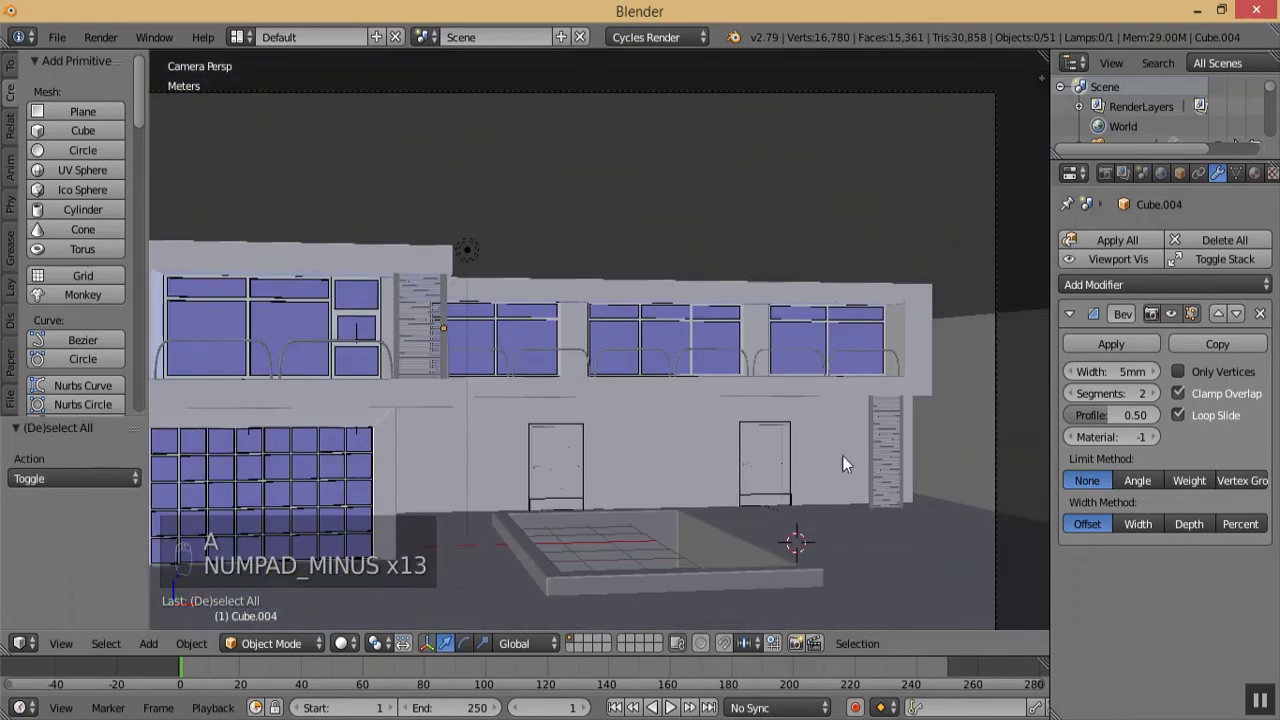
{"action": "right_click", "coordinate": [901, 447]}
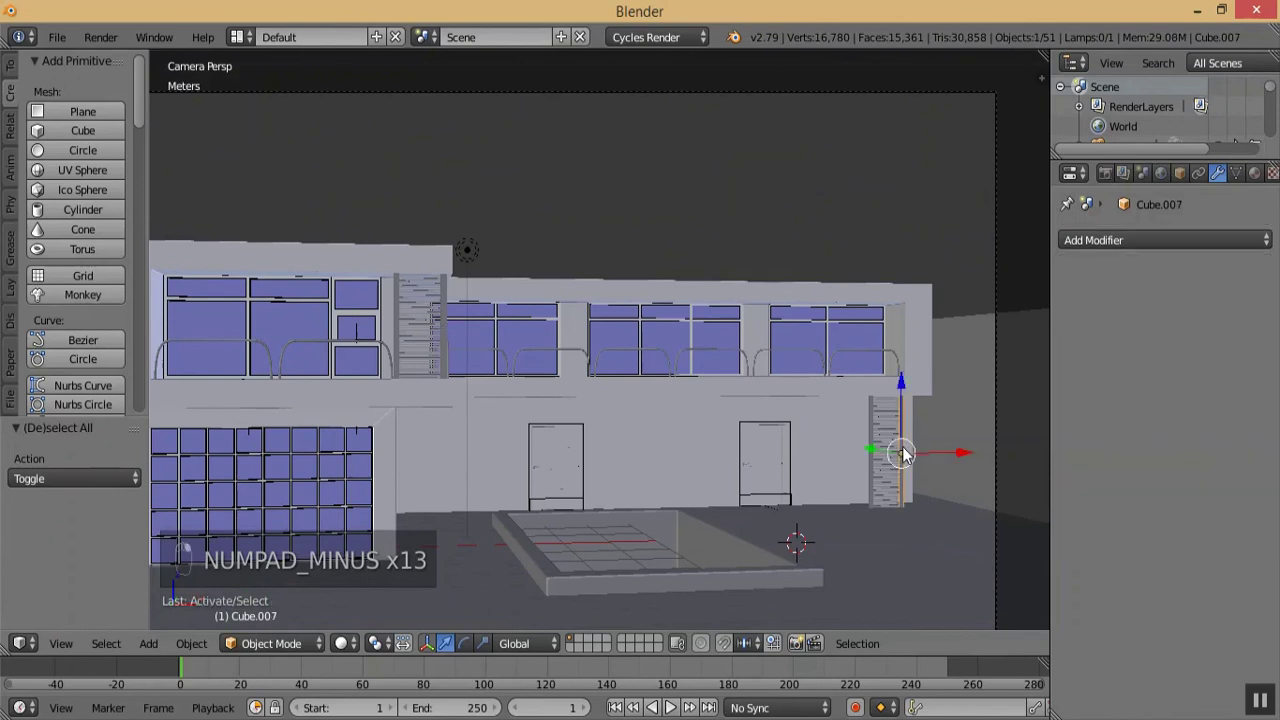
{"action": "right_click", "coordinate": [448, 326], "text": "shift"}
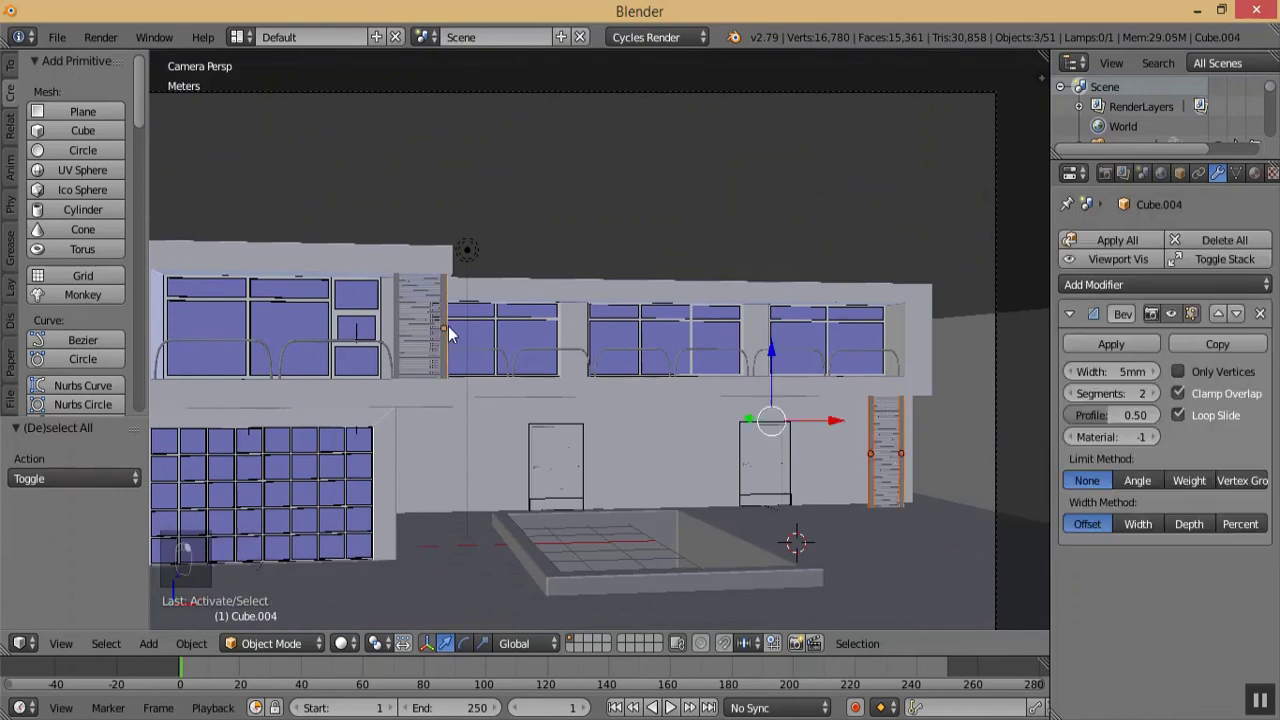
{"action": "key", "text": "ctrl+l"}
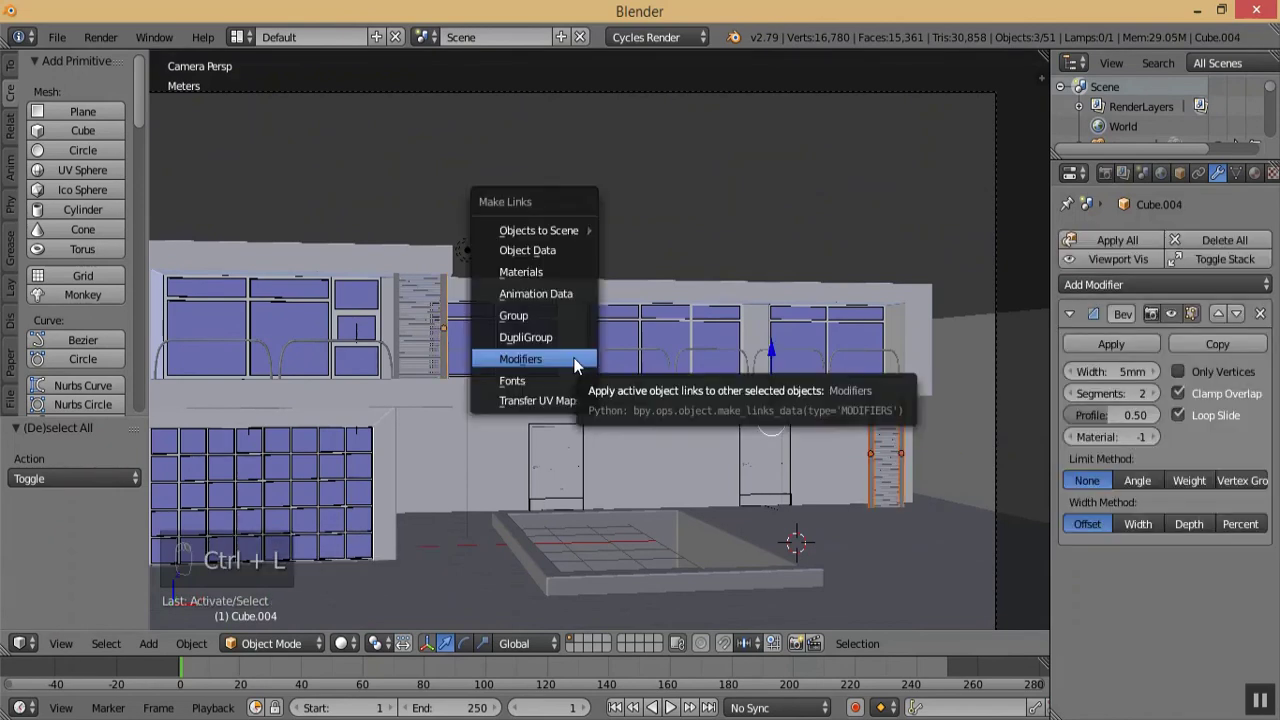
{"action": "left_click", "coordinate": [575, 367]}
{"action": "key", "text": "a"}
- Leave the camera view and examine the ground-floor screen's posts up close to check their bevelled edges
{"action": "key", "text": "KP_0"}
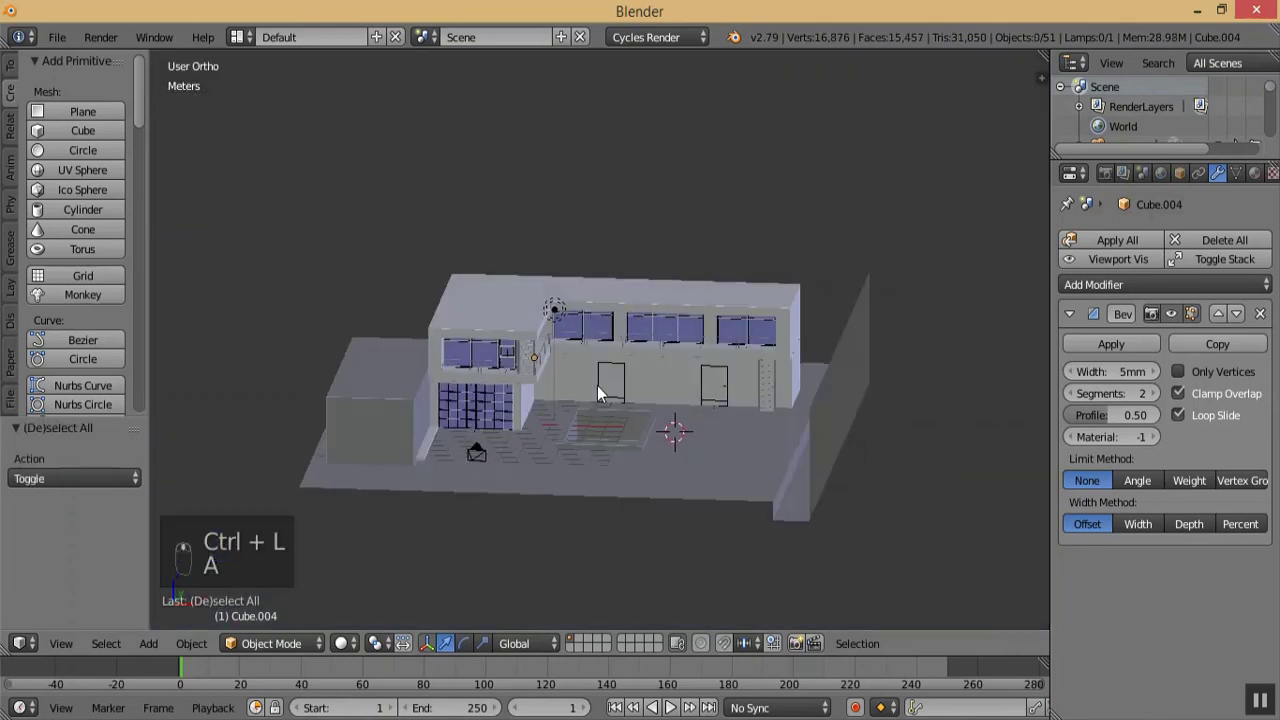
{"action": "key", "text": "KP_Add"}
{"action": "key", "text": "KP_Add"}
{"action": "key", "text": "KP_Add"}
{"action": "key", "text": "KP_Add"}
{"action": "key", "text": "KP_Add"}
{"action": "key", "text": "KP_Add"}
{"action": "key", "text": "KP_Add"}
{"action": "key", "text": "KP_Add"}
{"action": "key", "text": "KP_Add"}
{"action": "key", "text": "KP_Add"}
{"action": "key", "text": "KP_Add"}
{"action": "key", "text": "KP_Add"}
{"action": "key", "text": "KP_Add"}
{"action": "key", "text": "KP_Add"}
{"action": "key", "text": "KP_Add"}
{"action": "key", "text": "KP_Add"}
{"action": "key", "text": "KP_Subtract"}
{"action": "key", "text": "KP_Subtract"}
{"action": "key", "text": "KP_Subtract"}
{"action": "key", "text": "KP_Subtract"}
{"action": "key", "text": "KP_Subtract"}
{"action": "key", "text": "KP_Subtract"}
{"action": "key", "text": "KP_Subtract"}
{"action": "key", "text": "KP_Subtract"}
{"action": "key", "text": "KP_Subtract"}
{"action": "key", "text": "KP_Subtract"}
{"action": "key", "text": "KP_Subtract"}
{"action": "key", "text": "KP_Subtract"}
{"action": "key", "text": "KP_Subtract"}
{"action": "key", "text": "KP_Add"}
{"action": "key", "text": "KP_Add"}
{"action": "key", "text": "KP_Add"}
{"action": "key", "text": "KP_Add"}
{"action": "key", "text": "KP_Add"}
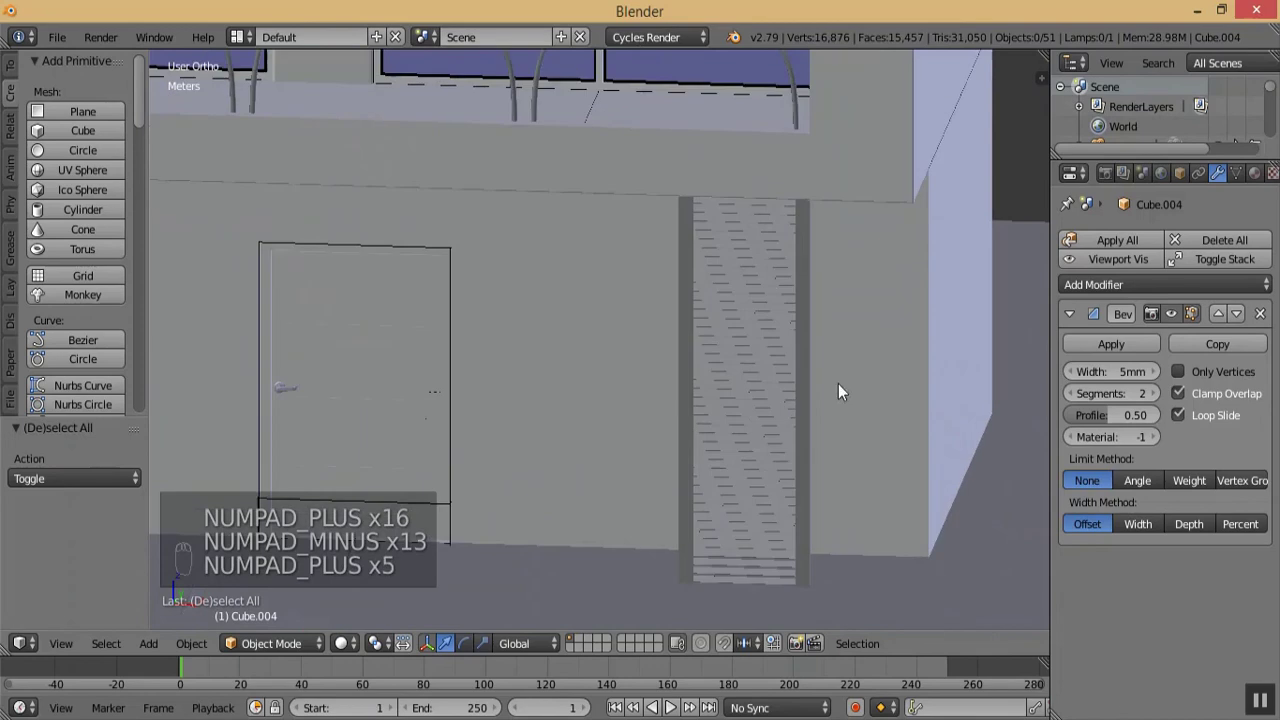
{"action": "key", "text": "KP_Add"}
{"action": "key", "text": "KP_Add"}
{"action": "key", "text": "KP_Add"}
{"action": "key", "text": "KP_Add"}
{"action": "key", "text": "KP_Add"}
{"action": "key", "text": "KP_Add"}
{"action": "key", "text": "KP_Add"}
{"action": "key", "text": "KP_Add"}
{"action": "key", "text": "KP_Add"}
{"action": "key", "text": "KP_Add"}
{"action": "key", "text": "KP_Add"}
{"action": "key", "text": "KP_Add"}
{"action": "key", "text": "KP_Add"}
{"action": "key", "text": "KP_Add"}
{"action": "key", "text": "KP_Add"}
{"action": "key", "text": "KP_Add"}
{"action": "key", "text": "KP_Add"}
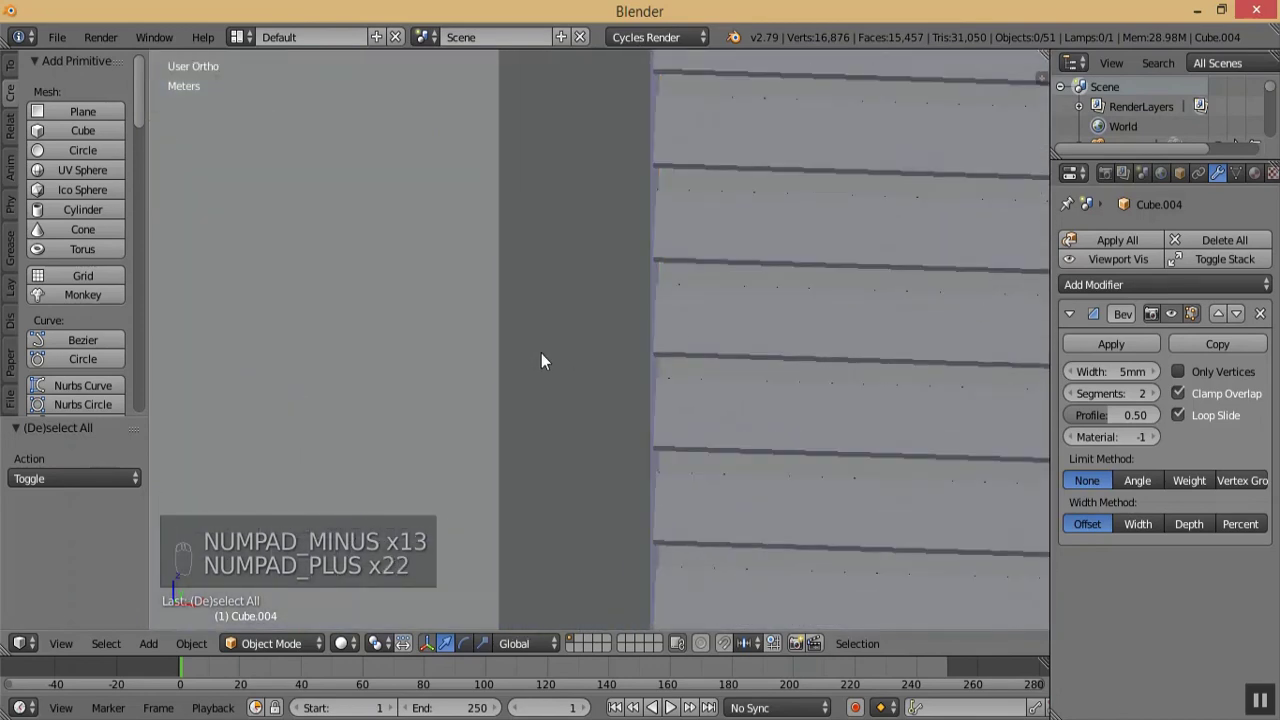
{"action": "key", "text": "KP_Add"}
- Try to apply the object transform of the ground-floor screen post nearer the door
{"action": "right_click", "coordinate": [552, 355]}
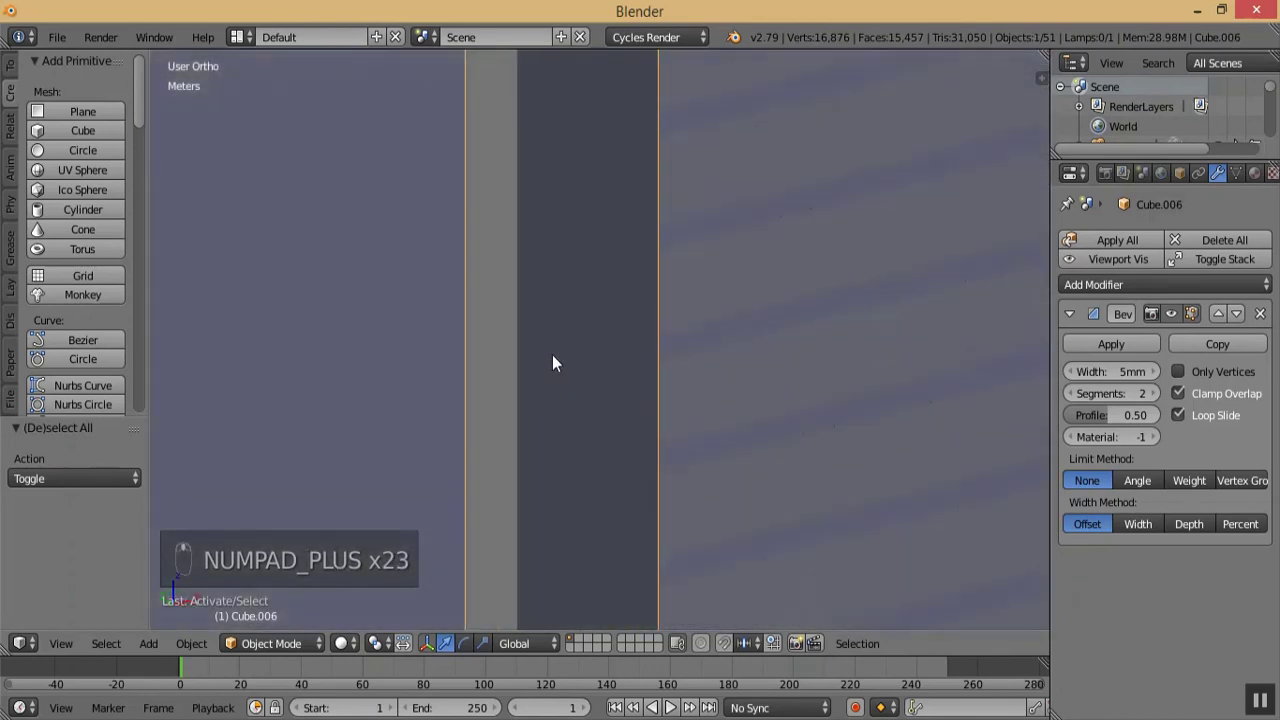
{"action": "key", "text": "KP_Add"}
{"action": "key", "text": "KP_Add"}
{"action": "key", "text": "ctrl+a"}
{"action": "left_click", "coordinate": [549, 357]}
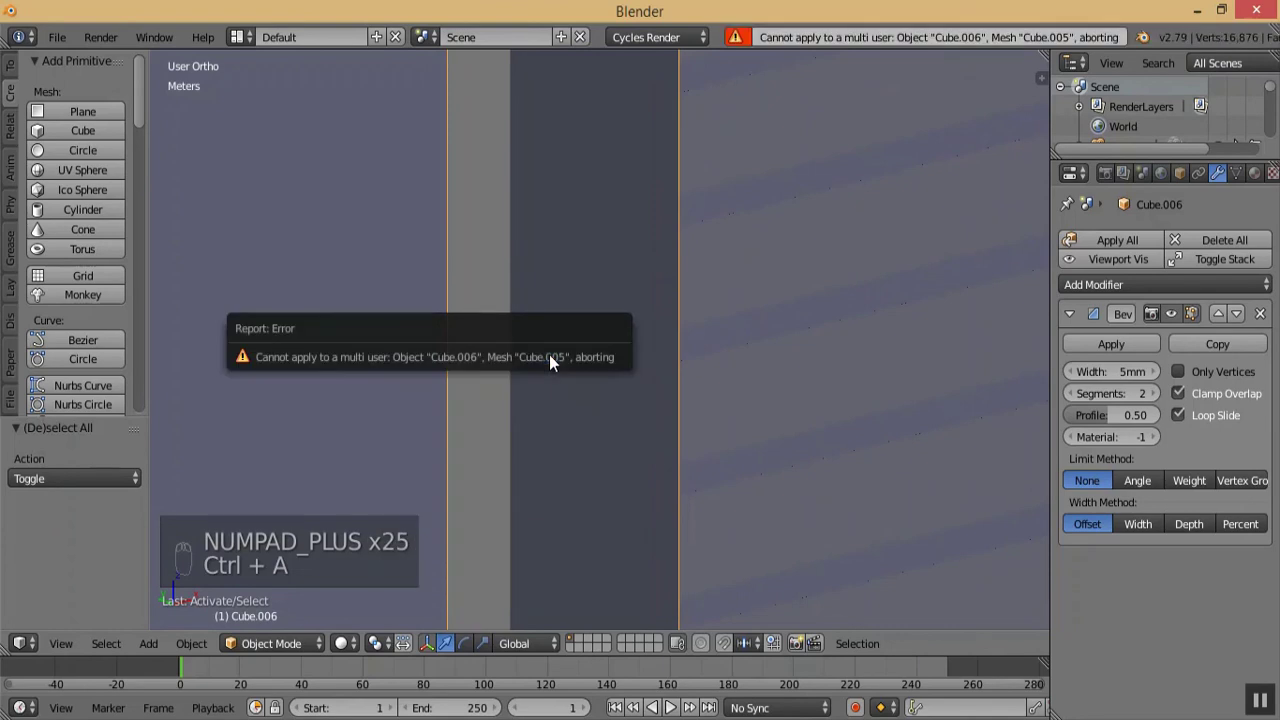
- Examine the ground-floor screen and the surrounding facade from wider and closer views
{"action": "key", "text": "KP_Subtract"}
{"action": "key", "text": "KP_Subtract"}
{"action": "key", "text": "KP_Subtract"}
{"action": "key", "text": "KP_Subtract"}
{"action": "key", "text": "KP_Subtract"}
{"action": "key", "text": "KP_Subtract"}
{"action": "key", "text": "KP_Subtract"}
{"action": "key", "text": "KP_Subtract"}
{"action": "key", "text": "KP_Subtract"}
{"action": "key", "text": "KP_Subtract"}
{"action": "key", "text": "KP_Subtract"}
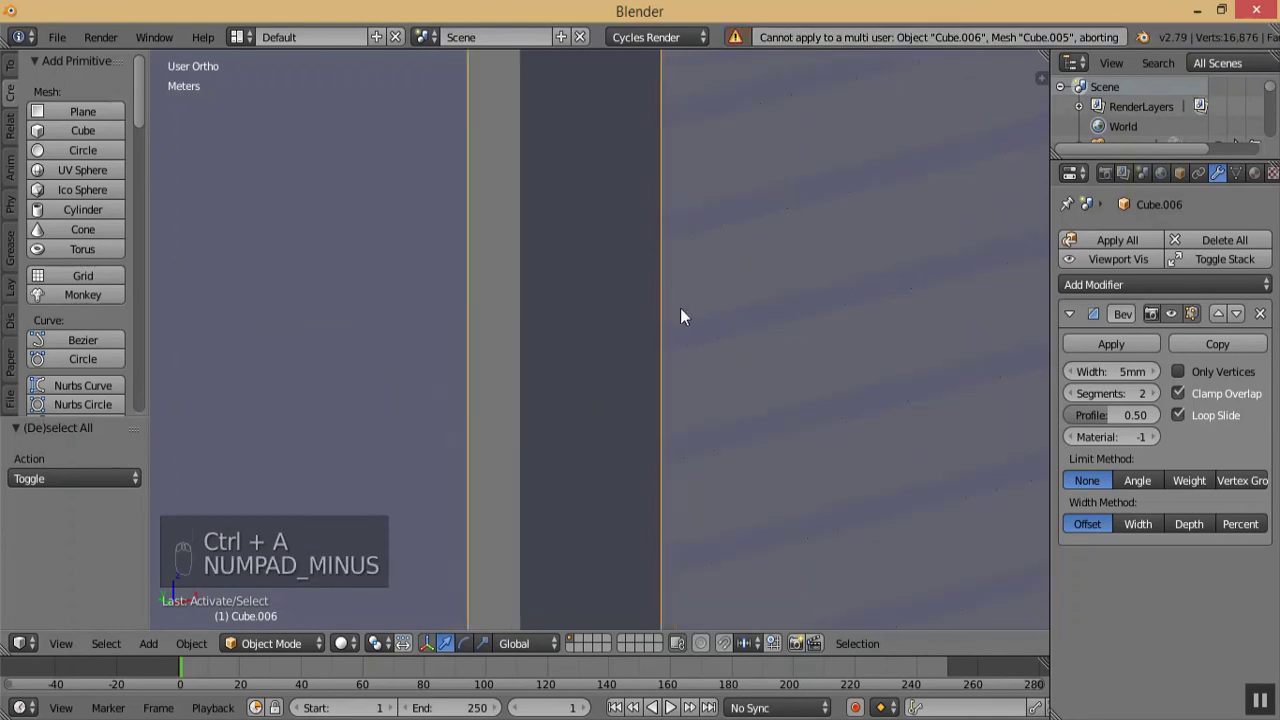
{"action": "key", "text": "KP_Subtract"}
{"action": "key", "text": "KP_Subtract"}
{"action": "key", "text": "KP_Subtract"}
{"action": "key", "text": "KP_Subtract"}
{"action": "key", "text": "KP_Subtract"}
{"action": "key", "text": "KP_Subtract"}
{"action": "key", "text": "KP_Subtract"}
{"action": "key", "text": "KP_Subtract"}
{"action": "key", "text": "KP_Subtract"}
{"action": "key", "text": "KP_Subtract"}
{"action": "key", "text": "KP_Subtract"}
{"action": "key", "text": "KP_Subtract"}
{"action": "key", "text": "KP_Subtract"}
{"action": "key", "text": "KP_Subtract"}
{"action": "key", "text": "KP_Subtract"}
{"action": "key", "text": "KP_Subtract"}
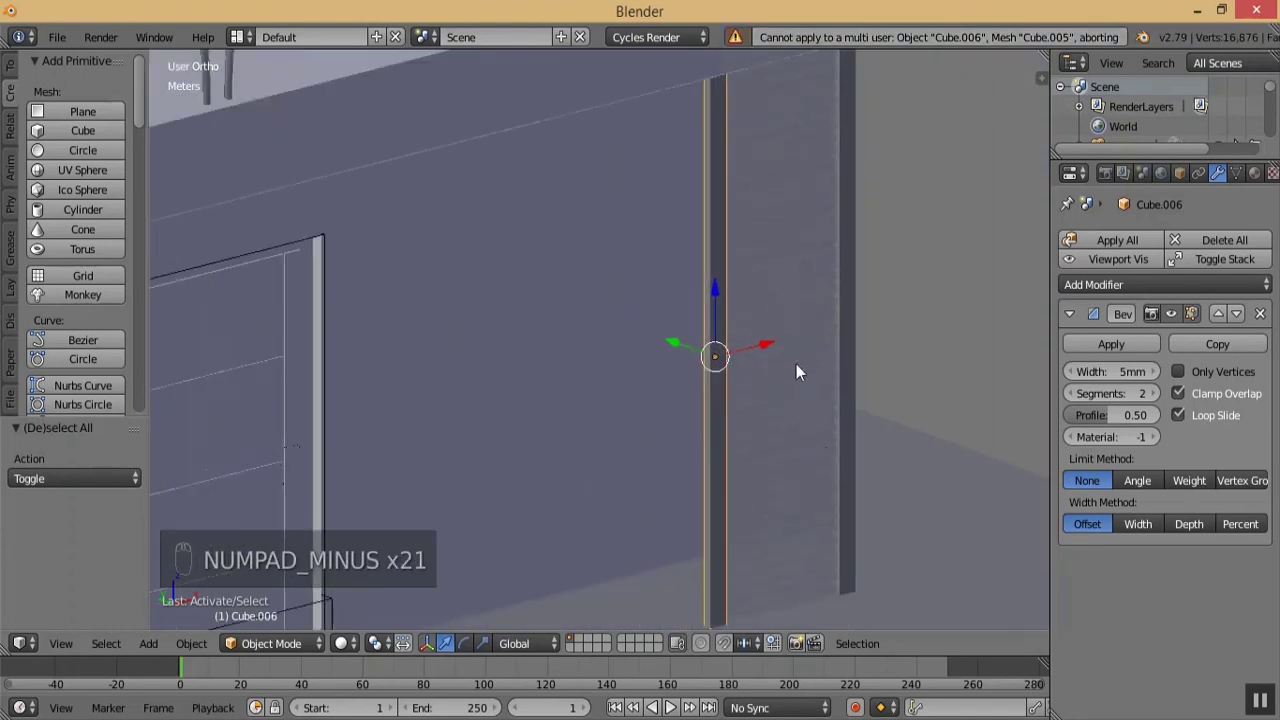
{"action": "key", "text": "KP_Subtract"}
{"action": "key", "text": "KP_Subtract"}
{"action": "key", "text": "KP_Subtract"}
{"action": "key", "text": "KP_Subtract"}
{"action": "key", "text": "KP_Subtract"}
{"action": "key", "text": "KP_Subtract"}
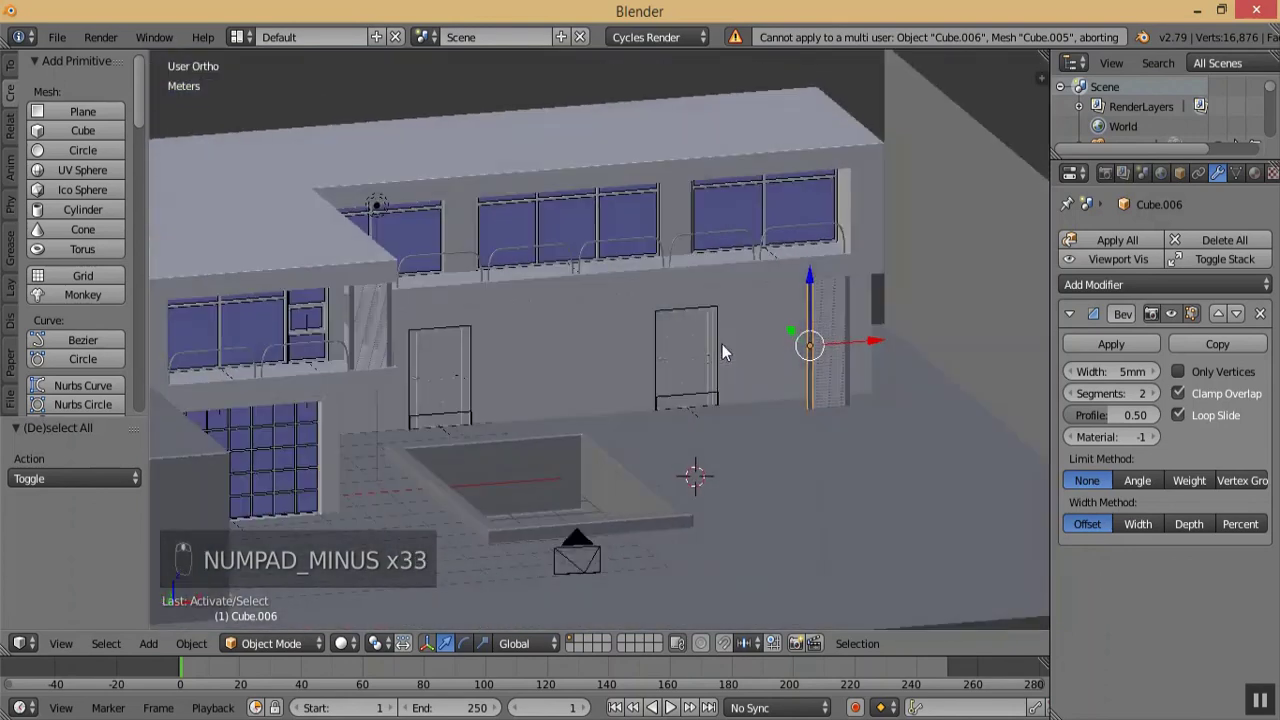
{"action": "key", "text": "KP_Add"}
{"action": "key", "text": "KP_Add"}
{"action": "key", "text": "KP_Add"}
{"action": "key", "text": "KP_Add"}
{"action": "key", "text": "KP_Add"}
{"action": "key", "text": "KP_Add"}
{"action": "key", "text": "KP_Add"}
{"action": "key", "text": "KP_Add"}
{"action": "key", "text": "KP_Add"}
- Remove the Bevel modifier from the ground-floor screen post nearer the door
{"action": "key", "text": "KP_Subtract"}
{"action": "key", "text": "KP_Subtract"}
{"action": "key", "text": "KP_Subtract"}
{"action": "key", "text": "KP_Subtract"}
{"action": "key", "text": "KP_Subtract"}
{"action": "key", "text": "KP_Subtract"}
{"action": "key", "text": "KP_Subtract"}
{"action": "key", "text": "KP_Subtract"}
{"action": "key", "text": "KP_Subtract"}
{"action": "key", "text": "KP_Subtract"}
{"action": "key", "text": "KP_Subtract"}
{"action": "key", "text": "KP_Subtract"}
{"action": "key", "text": "KP_Subtract"}
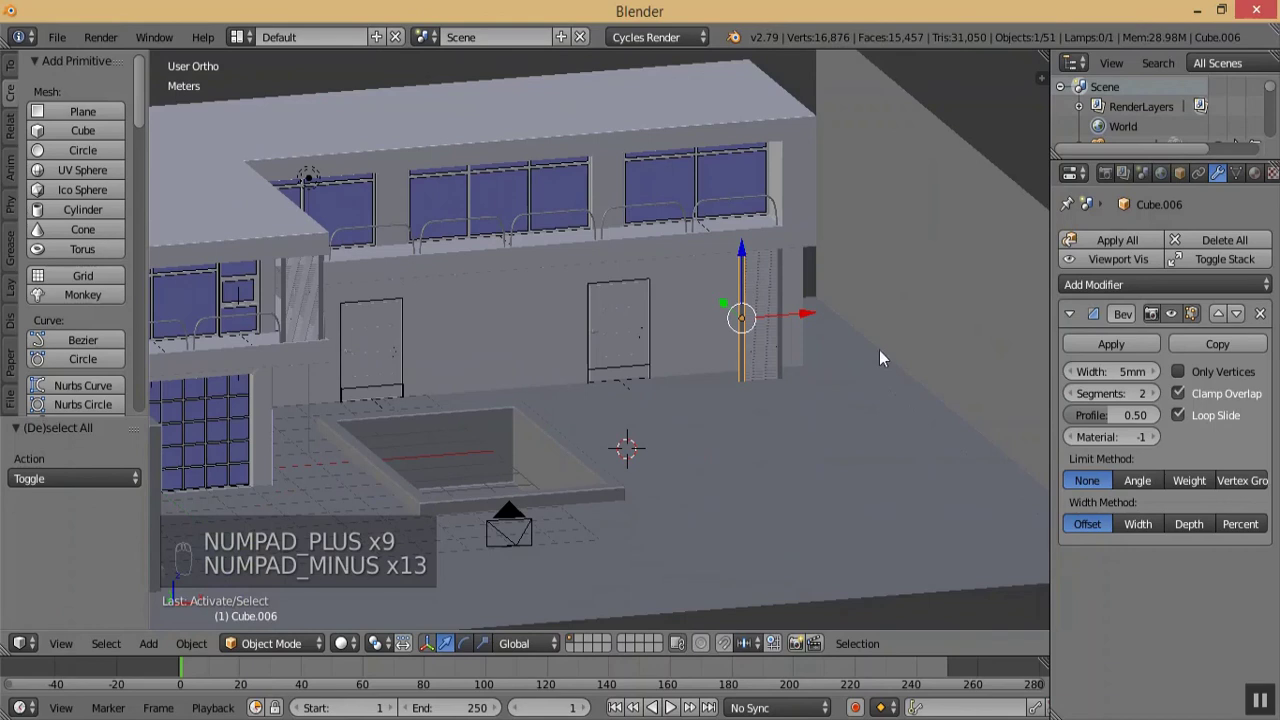
{"action": "left_click", "coordinate": [1260, 313]}
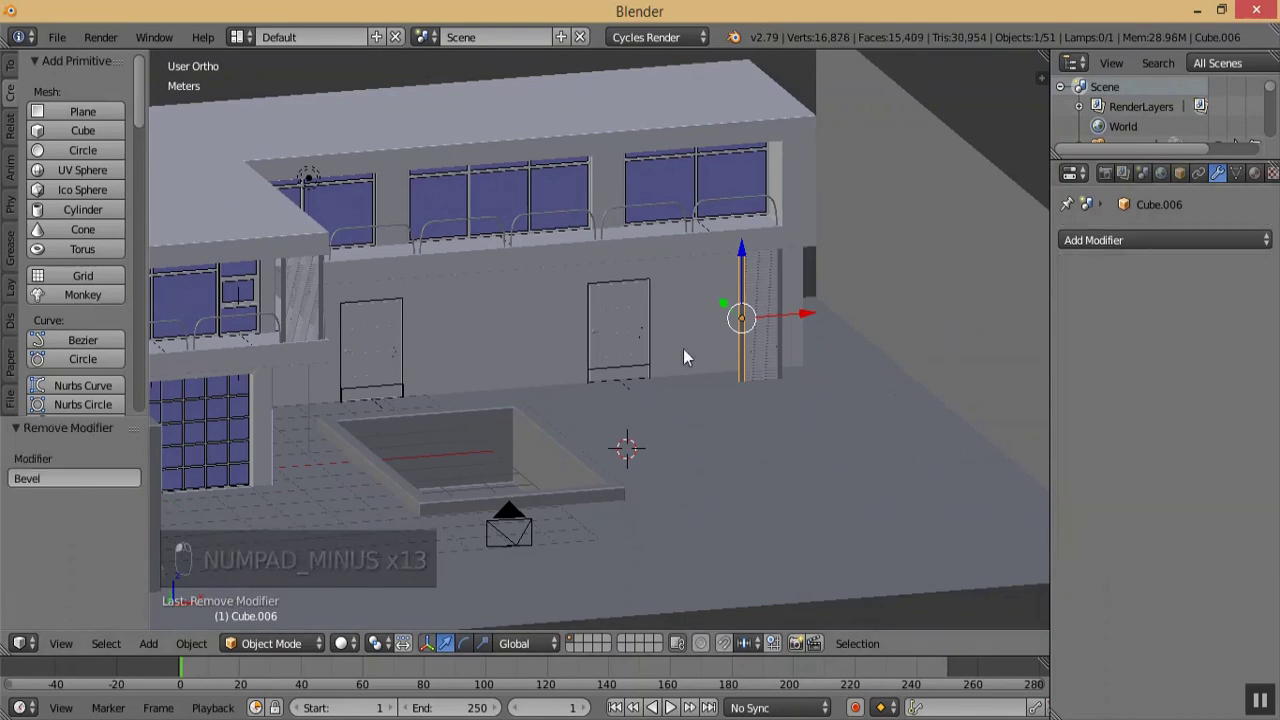
- Examine the upper-floor screen post and the surrounding facade from the front and up close through the camera
{"action": "right_click", "coordinate": [318, 320]}
{"action": "right_click", "coordinate": [325, 322]}
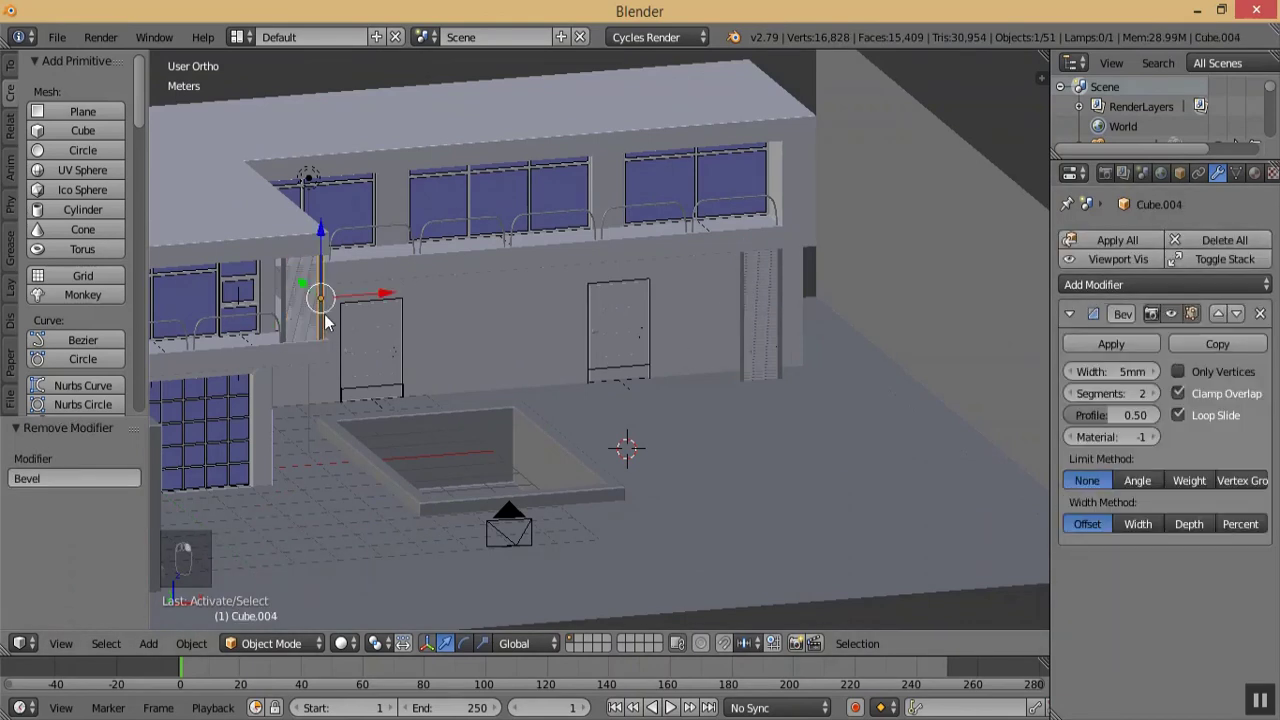
{"action": "key", "text": "KP_1"}
{"action": "key", "text": "KP_Subtract"}
{"action": "key", "text": "KP_Subtract"}
{"action": "key", "text": "KP_Subtract"}
{"action": "key", "text": "KP_Subtract"}
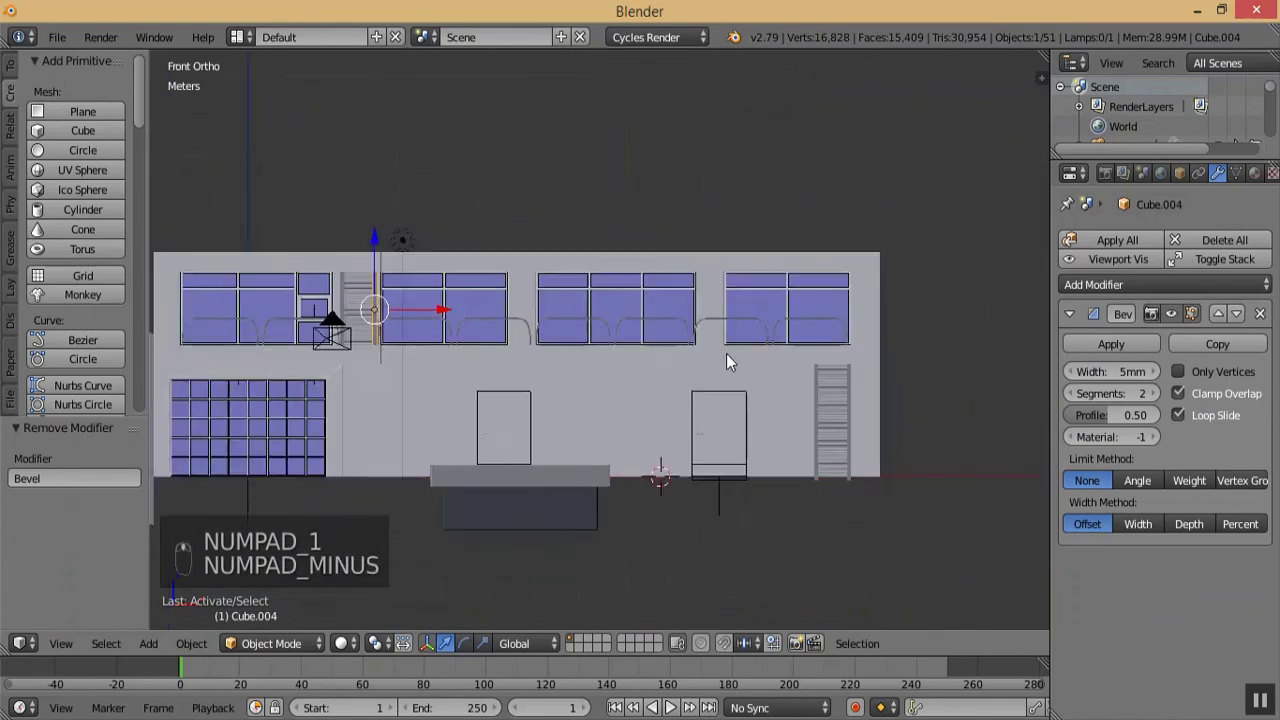
{"action": "key", "text": "KP_0"}
{"action": "key", "text": "KP_Add"}
{"action": "key", "text": "KP_Add"}
{"action": "key", "text": "KP_Add"}
{"action": "key", "text": "KP_Add"}
{"action": "key", "text": "KP_Add"}
{"action": "key", "text": "KP_Add"}
{"action": "key", "text": "KP_Add"}
{"action": "key", "text": "KP_Add"}
{"action": "key", "text": "KP_Add"}
{"action": "key", "text": "KP_Add"}
{"action": "key", "text": "KP_Add"}
{"action": "key", "text": "KP_Add"}
{"action": "key", "text": "KP_Add"}
{"action": "key", "text": "KP_Add"}
{"action": "key", "text": "KP_Add"}
{"action": "key", "text": "KP_Add"}
{"action": "key", "text": "KP_Add"}
{"action": "key", "text": "KP_Add"}
{"action": "key", "text": "KP_Add"}
- Apply the scale of the upper-floor wall that surrounds the windows
{"action": "right_click", "coordinate": [669, 340]}
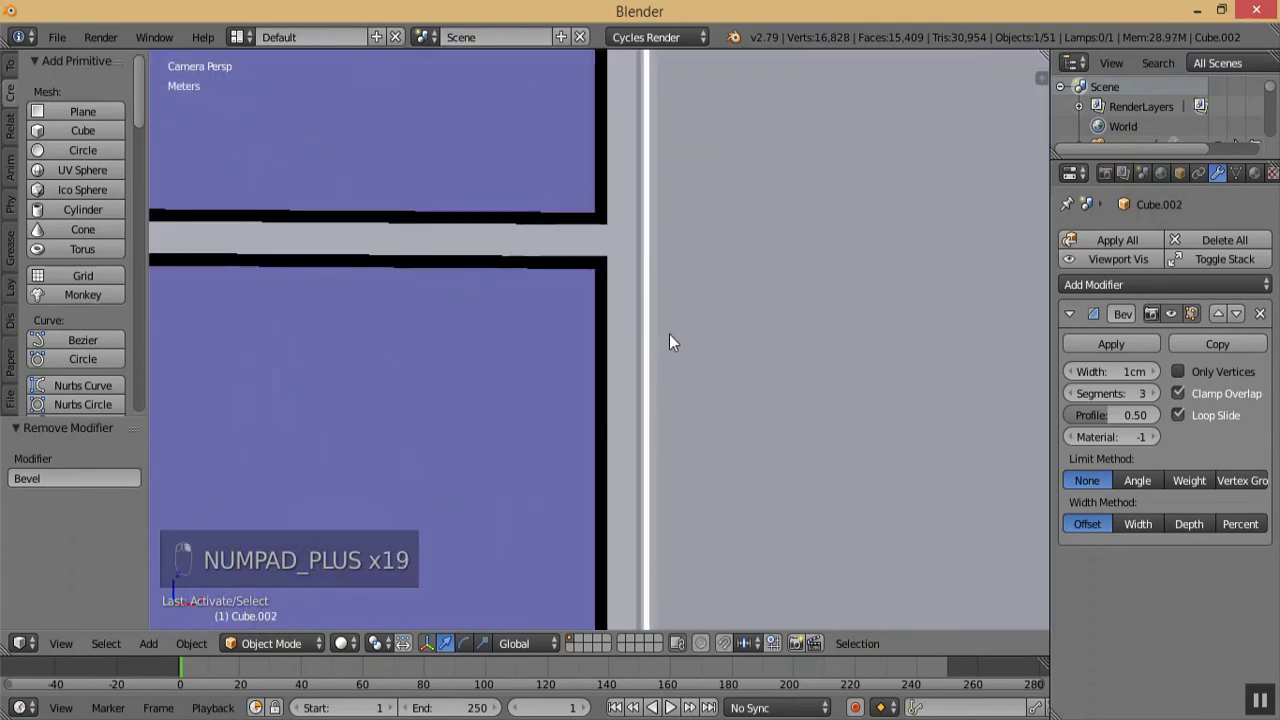
{"action": "key", "text": "KP_Subtract"}
{"action": "key", "text": "KP_Subtract"}
{"action": "key", "text": "KP_Subtract"}
{"action": "key", "text": "KP_Subtract"}
{"action": "key", "text": "KP_Subtract"}
{"action": "key", "text": "KP_Subtract"}
{"action": "key", "text": "KP_Subtract"}
{"action": "key", "text": "KP_Subtract"}
{"action": "key", "text": "KP_Subtract"}
{"action": "key", "text": "KP_Subtract"}
{"action": "key", "text": "KP_Subtract"}
{"action": "key", "text": "KP_Subtract"}
{"action": "key", "text": "KP_Subtract"}
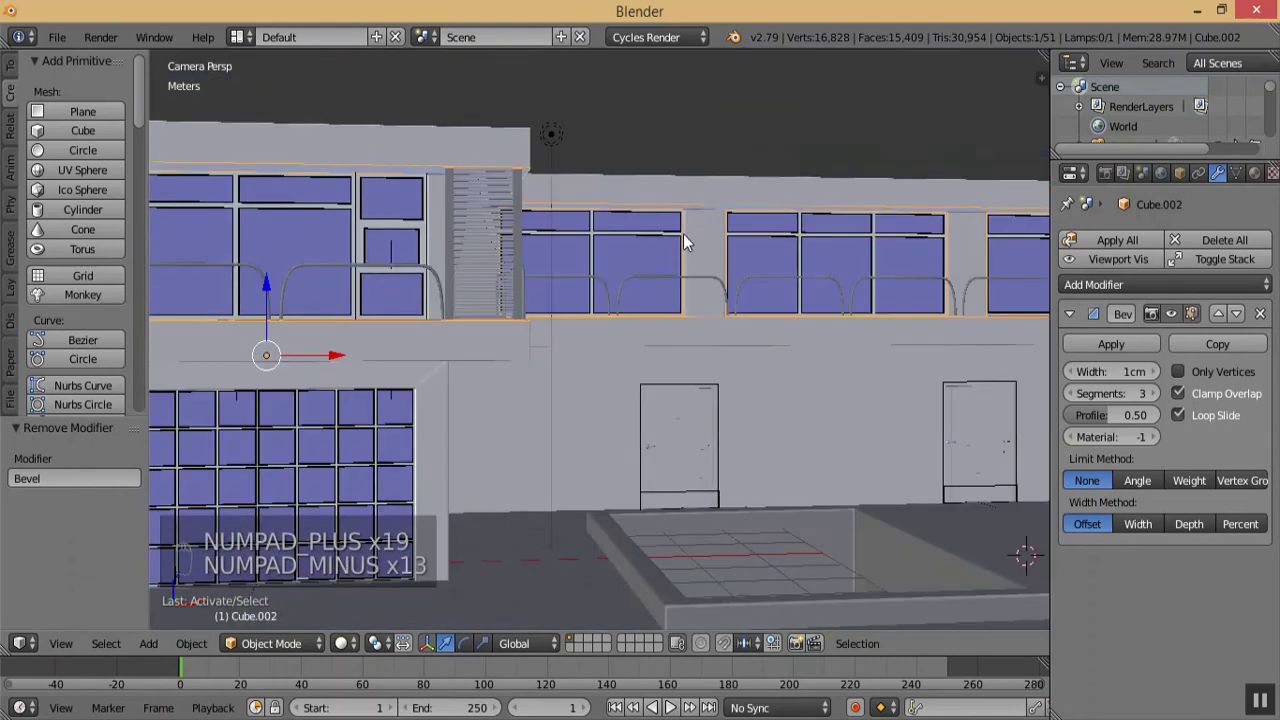
{"action": "key", "text": "ctrl+a"}
{"action": "left_click", "coordinate": [683, 235]}
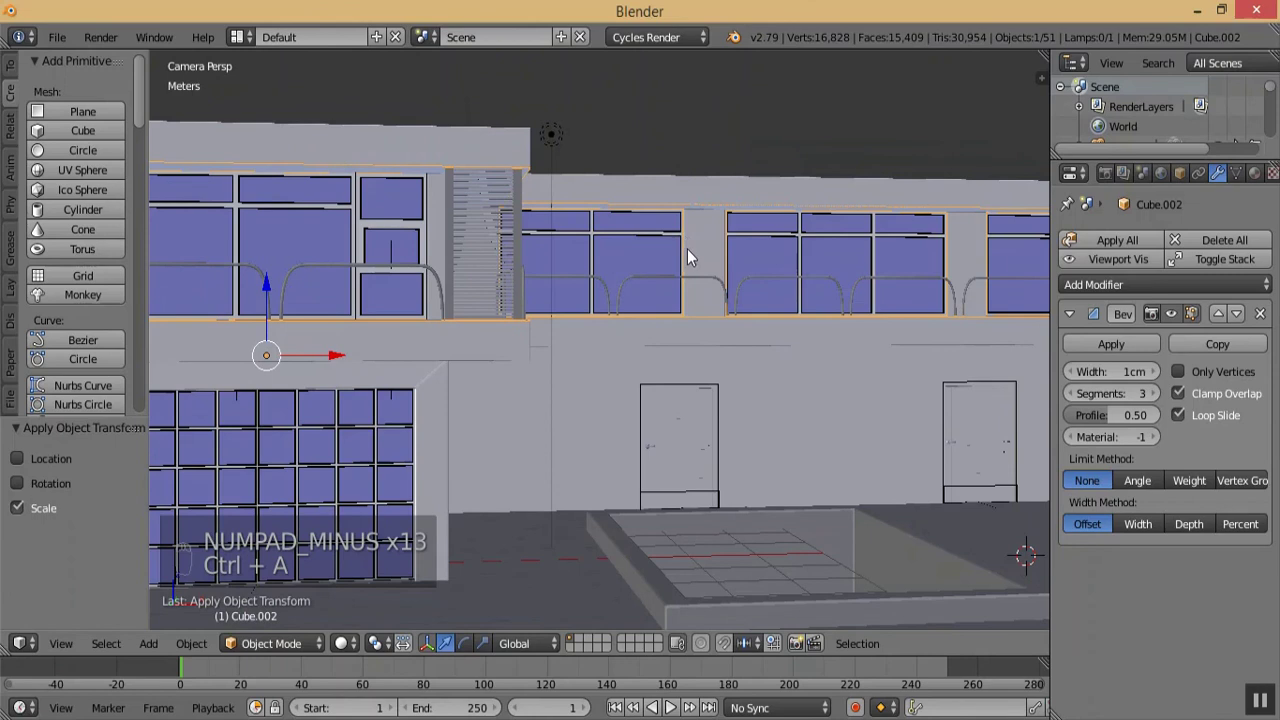
- Examine the upper-floor wall's bevelled edges up close and the whole building from farther away in the camera view
{"action": "key", "text": "KP_Add"}
{"action": "key", "text": "KP_Add"}
{"action": "key", "text": "KP_Add"}
{"action": "key", "text": "KP_Add"}
{"action": "key", "text": "KP_Add"}
{"action": "key", "text": "KP_Add"}
{"action": "key", "text": "KP_Add"}
{"action": "key", "text": "KP_Add"}
{"action": "key", "text": "KP_Add"}
{"action": "key", "text": "KP_Add"}
{"action": "key", "text": "KP_Add"}
{"action": "key", "text": "KP_Add"}
{"action": "key", "text": "KP_Add"}
{"action": "key", "text": "KP_Add"}
{"action": "key", "text": "KP_Add"}
{"action": "key", "text": "KP_Add"}
{"action": "key", "text": "KP_Add"}
{"action": "key", "text": "KP_Subtract"}
{"action": "key", "text": "KP_Subtract"}
{"action": "key", "text": "KP_Subtract"}
{"action": "key", "text": "KP_Subtract"}
{"action": "key", "text": "KP_Subtract"}
{"action": "key", "text": "KP_Subtract"}
{"action": "key", "text": "KP_Subtract"}
{"action": "key", "text": "KP_Subtract"}
{"action": "key", "text": "KP_Subtract"}
{"action": "key", "text": "KP_Subtract"}
{"action": "key", "text": "KP_Subtract"}
{"action": "key", "text": "KP_Subtract"}
{"action": "key", "text": "KP_Subtract"}
{"action": "key", "text": "KP_Subtract"}
{"action": "key", "text": "KP_Subtract"}
{"action": "key", "text": "KP_Subtract"}
{"action": "key", "text": "KP_Subtract"}
{"action": "key", "text": "KP_Subtract"}
{"action": "key", "text": "KP_Subtract"}
{"action": "key", "text": "KP_Subtract"}
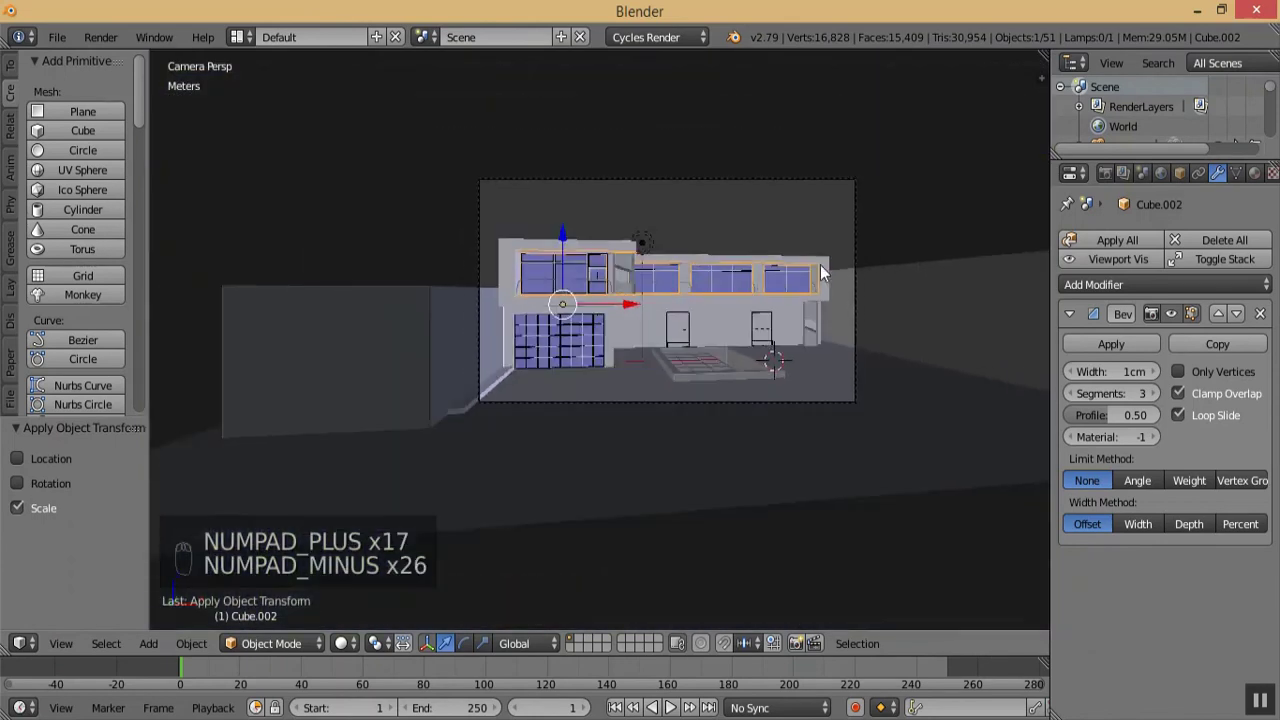
{"action": "key", "text": "KP_Add"}
{"action": "key", "text": "KP_Add"}
{"action": "key", "text": "KP_Add"}
{"action": "key", "text": "KP_Add"}
{"action": "key", "text": "a"}
{"action": "key", "text": "a"}
{"action": "key", "text": "a"}
{"action": "key", "text": "a"}
{"action": "key", "text": "a"}
{"action": "key", "text": "a"}
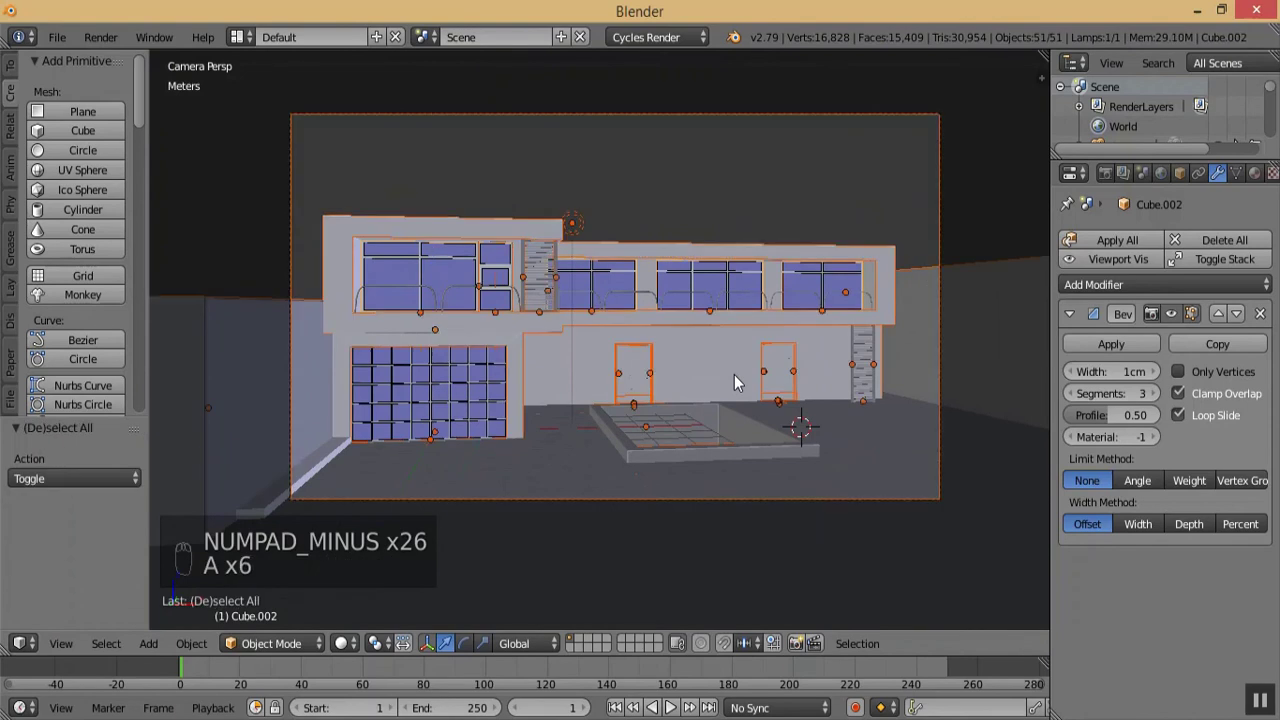
{"action": "key", "text": "a"}
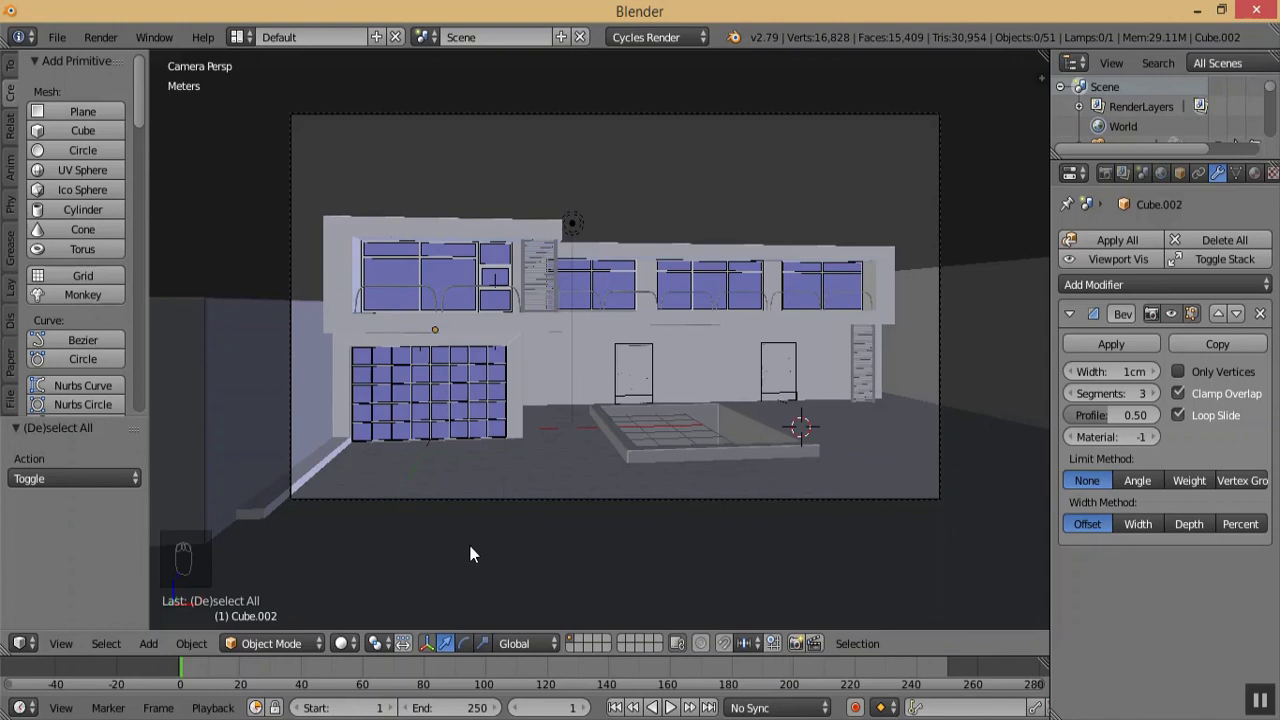
- Edit the ground plane's mesh and rip its front side edge loose from the strip along the boundary wall
{"action": "right_click", "coordinate": [809, 538]}
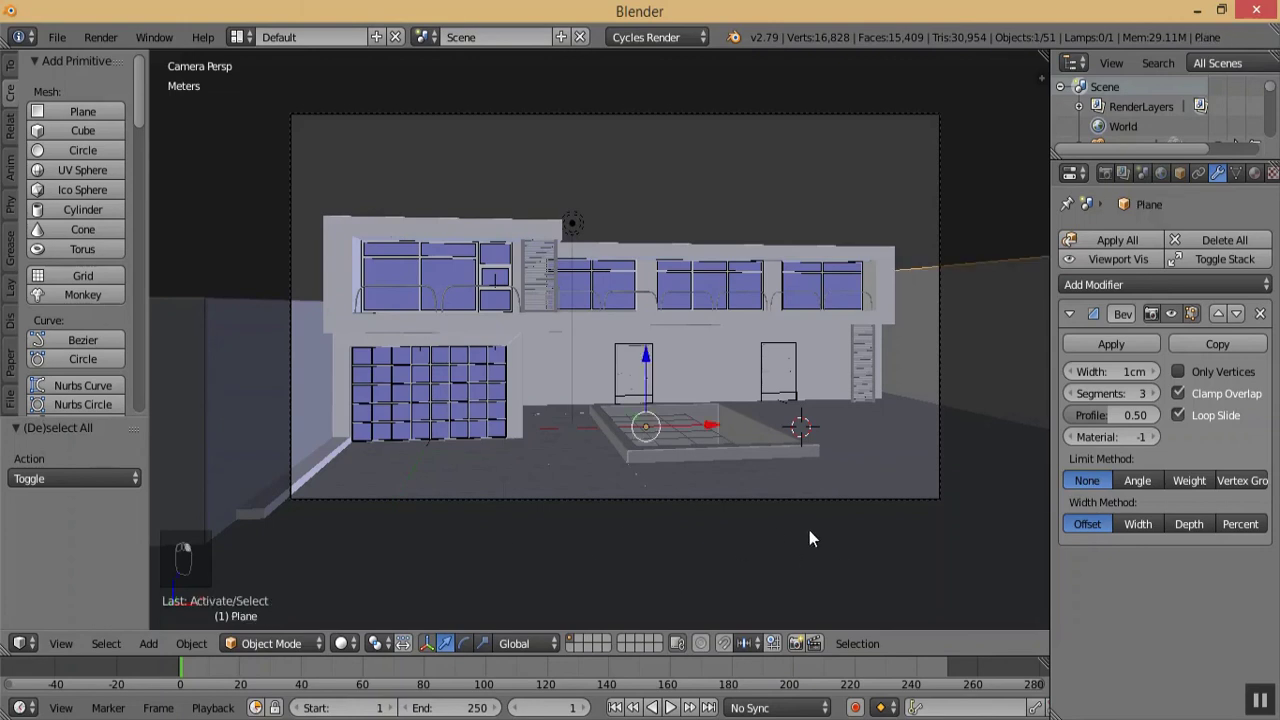
{"action": "key", "text": "KP_Subtract"}
{"action": "key", "text": "KP_Subtract"}
{"action": "key", "text": "KP_Subtract"}
{"action": "middle_click_drag", "start_coordinate": [801, 441], "coordinate": [697, 507]}
{"action": "key", "text": "KP_Subtract"}
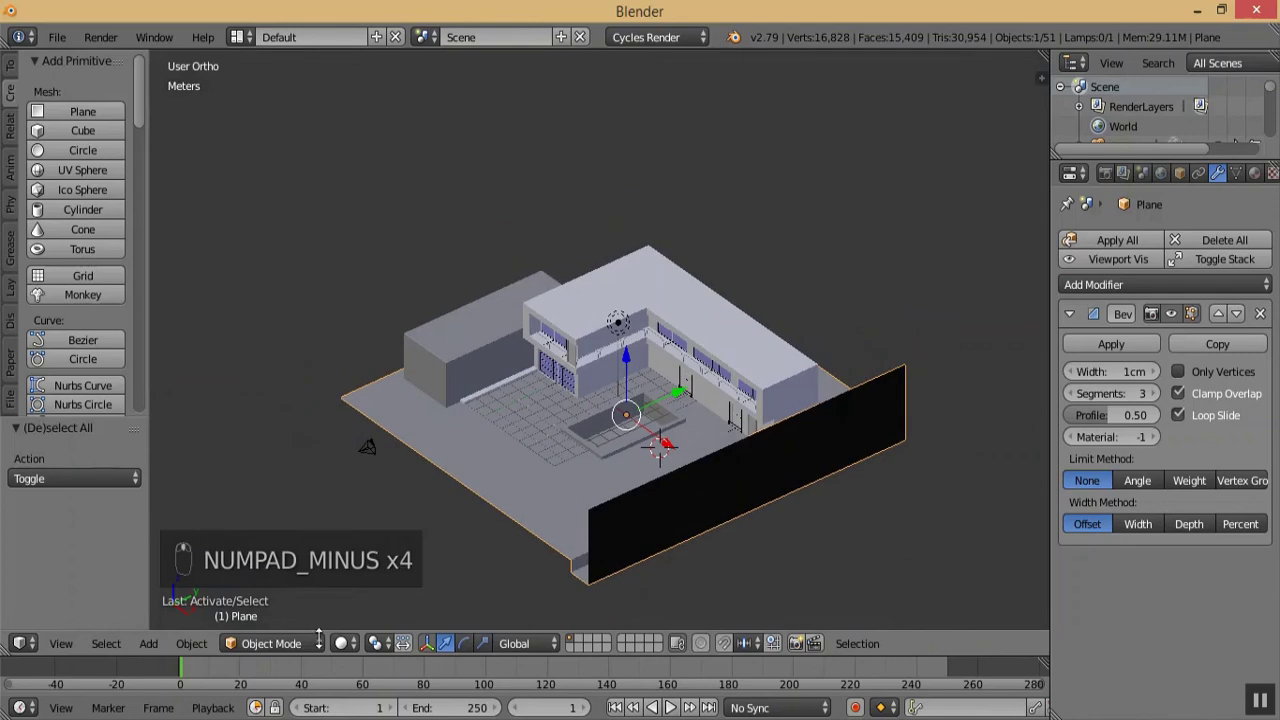
{"action": "left_click", "coordinate": [271, 644]}
{"action": "left_click", "coordinate": [290, 603]}
{"action": "key", "text": "KP_Add"}
{"action": "key", "text": "KP_Add"}
{"action": "key", "text": "KP_Subtract"}
{"action": "key", "text": "KP_Add"}
{"action": "key", "text": "KP_Add"}
{"action": "key", "text": "KP_Add"}
{"action": "right_click", "coordinate": [704, 524]}
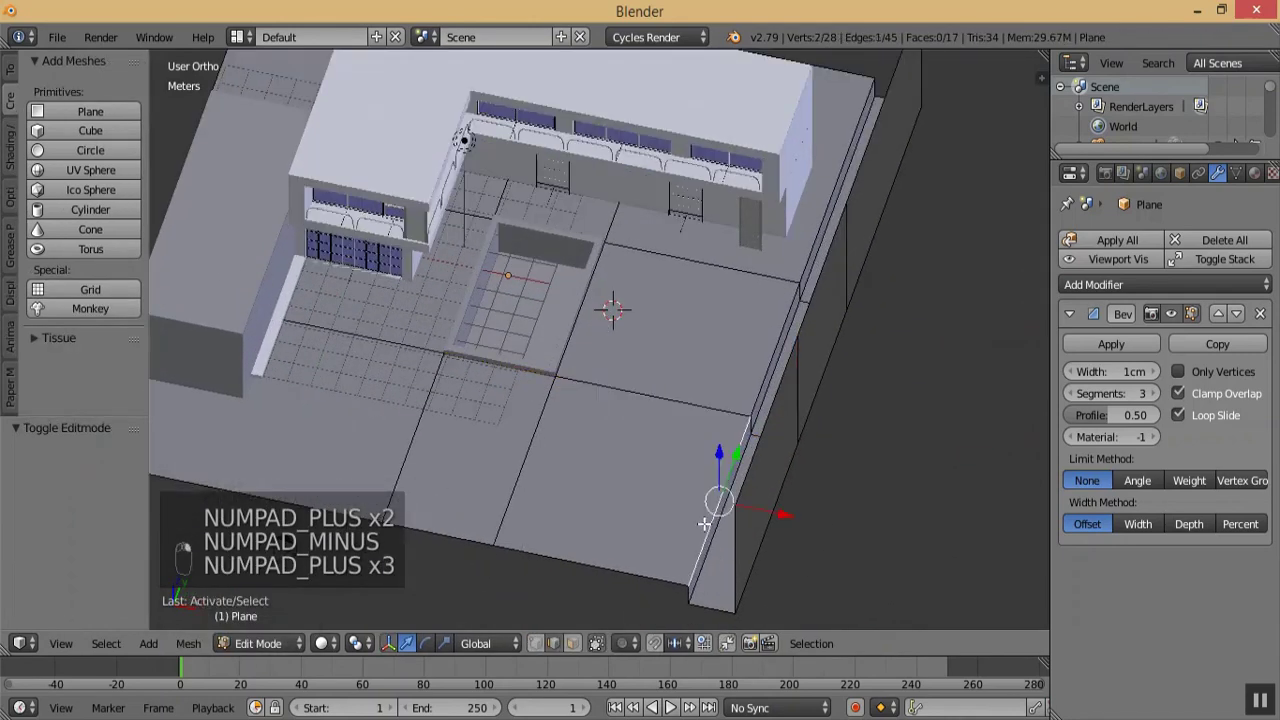
{"action": "key", "text": "v"}
{"action": "left_click", "coordinate": [704, 524]}
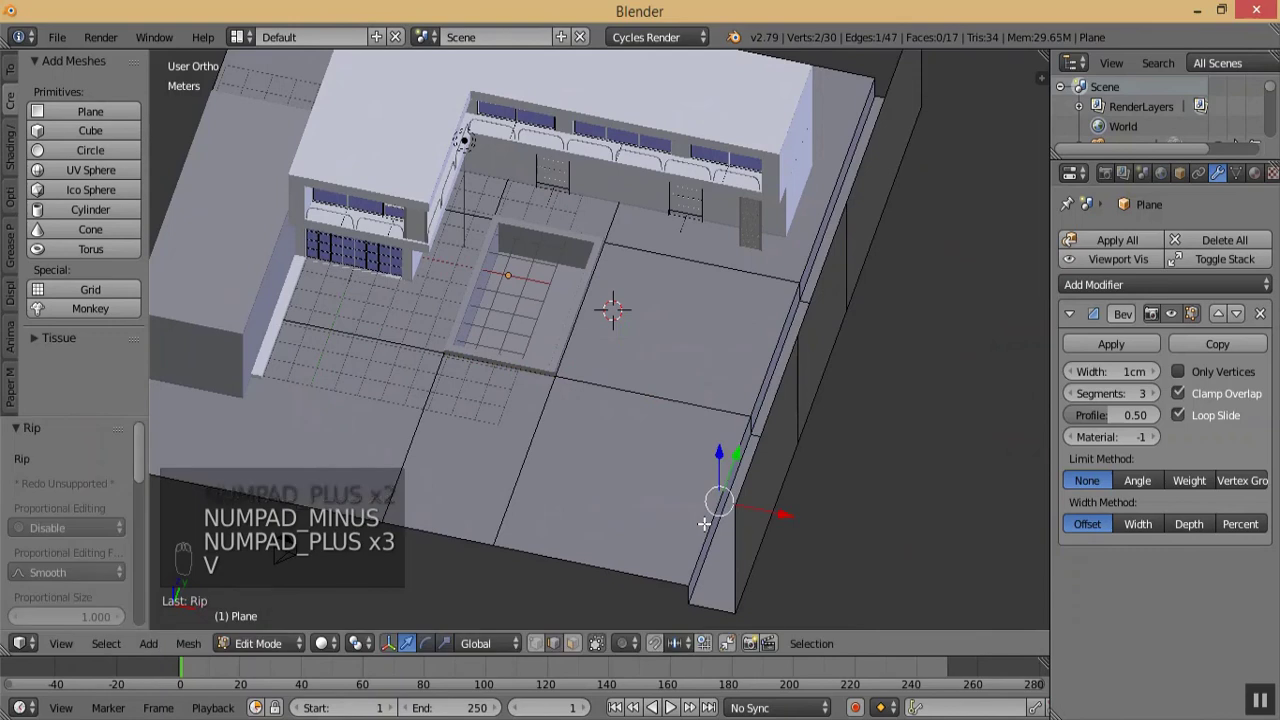
- Move the ground plane's three front edges about 8.02 m along Y toward the building and check the result through the camera
{"action": "right_click", "coordinate": [577, 562]}
{"action": "right_click", "coordinate": [440, 537], "text": "shift"}
{"action": "right_click", "coordinate": [337, 511], "text": "shift"}
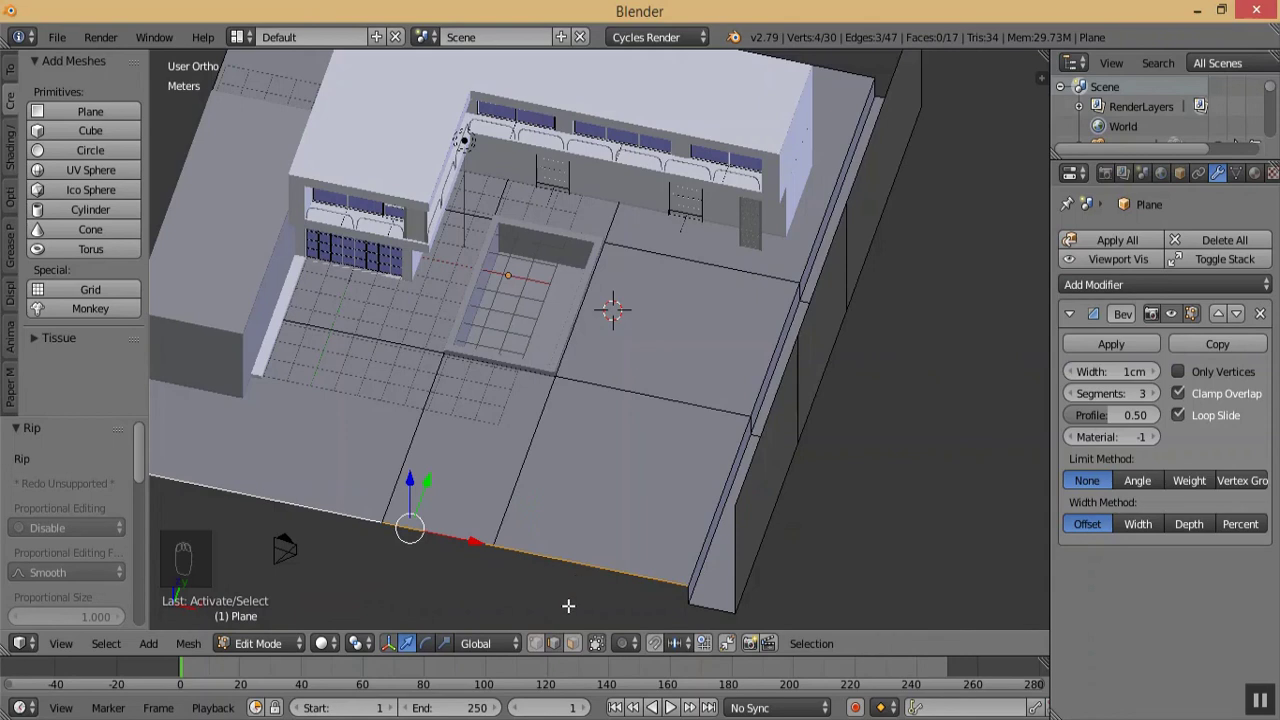
{"action": "key", "text": "g"}
{"action": "key", "text": "y"}
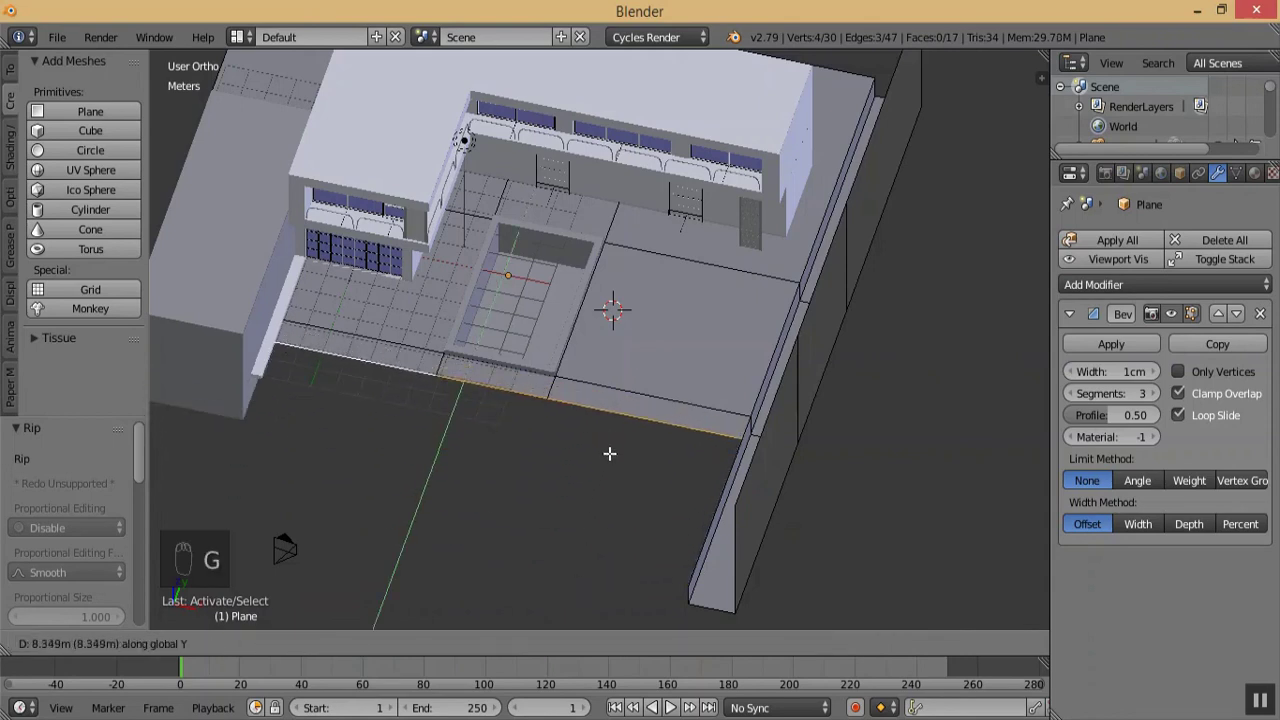
{"action": "left_click", "coordinate": [608, 459]}
{"action": "key", "text": "KP_0"}
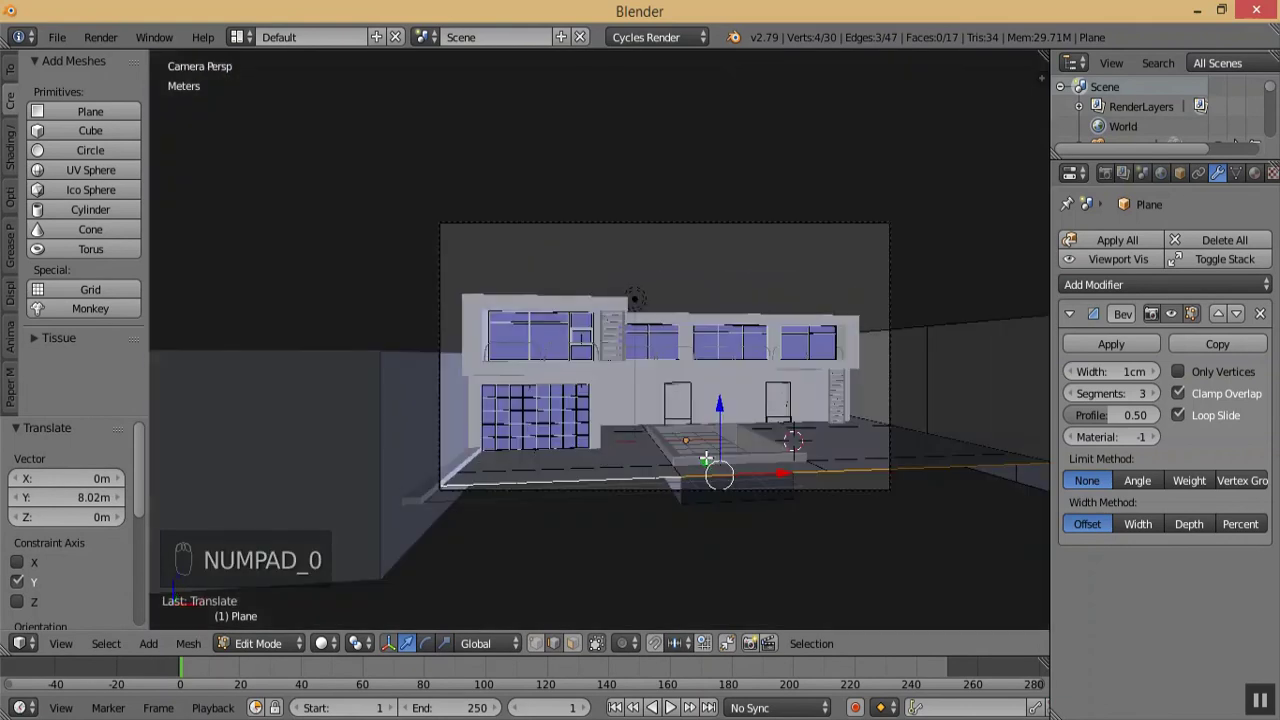
{"action": "key", "text": "KP_0"}
{"action": "key", "text": "KP_Subtract"}
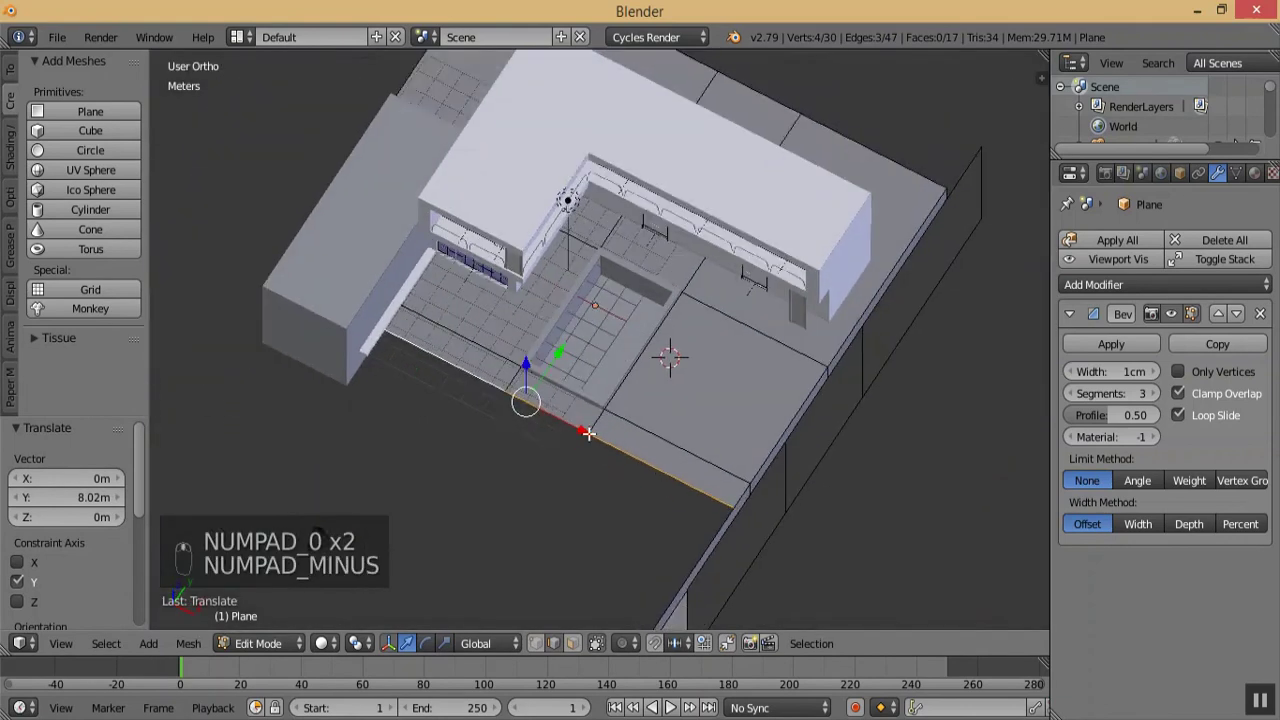
- Nudge the ground plane's front edges about 1.73 cm further along Y
{"action": "key", "text": "KP_Add"}
{"action": "key", "text": "KP_Add"}
{"action": "key", "text": "KP_Add"}
{"action": "key", "text": "KP_Add"}
{"action": "key", "text": "KP_Add"}
{"action": "key", "text": "KP_Add"}
{"action": "key", "text": "KP_Add"}
{"action": "key", "text": "KP_Add"}
{"action": "left_click_drag", "start_coordinate": [520, 345], "coordinate": [521, 344]}
{"action": "mouse_move", "coordinate": [562, 345]}
{"action": "middle_mouse_down"}
{"action": "mouse_move", "coordinate": [566, 334]}
{"action": "mouse_move", "coordinate": [556, 351]}
{"action": "middle_mouse_up"}
{"action": "key", "text": "KP_Add"}
- In a wireframe right side view, extrude the ground plane's front edges about 6.84 cm straight down
{"action": "key", "text": "KP_3"}
{"action": "key", "text": "KP_Subtract"}
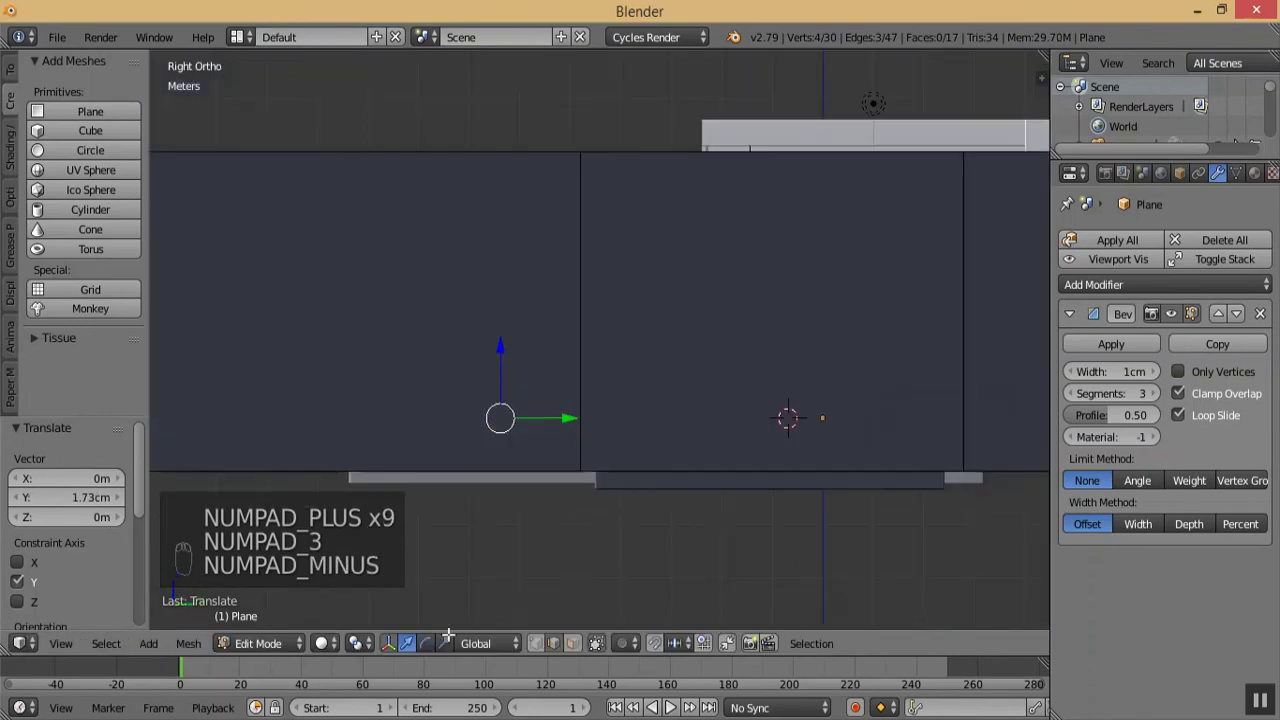
{"action": "left_click", "coordinate": [322, 643]}
{"action": "left_click", "coordinate": [360, 646]}
{"action": "key", "text": "KP_Add"}
{"action": "key", "text": "KP_Add"}
{"action": "key", "text": "KP_Add"}
{"action": "key", "text": "KP_Add"}
{"action": "key", "text": "KP_Add"}
{"action": "key", "text": "KP_Add"}
{"action": "key", "text": "KP_Add"}
{"action": "key", "text": "KP_Add"}
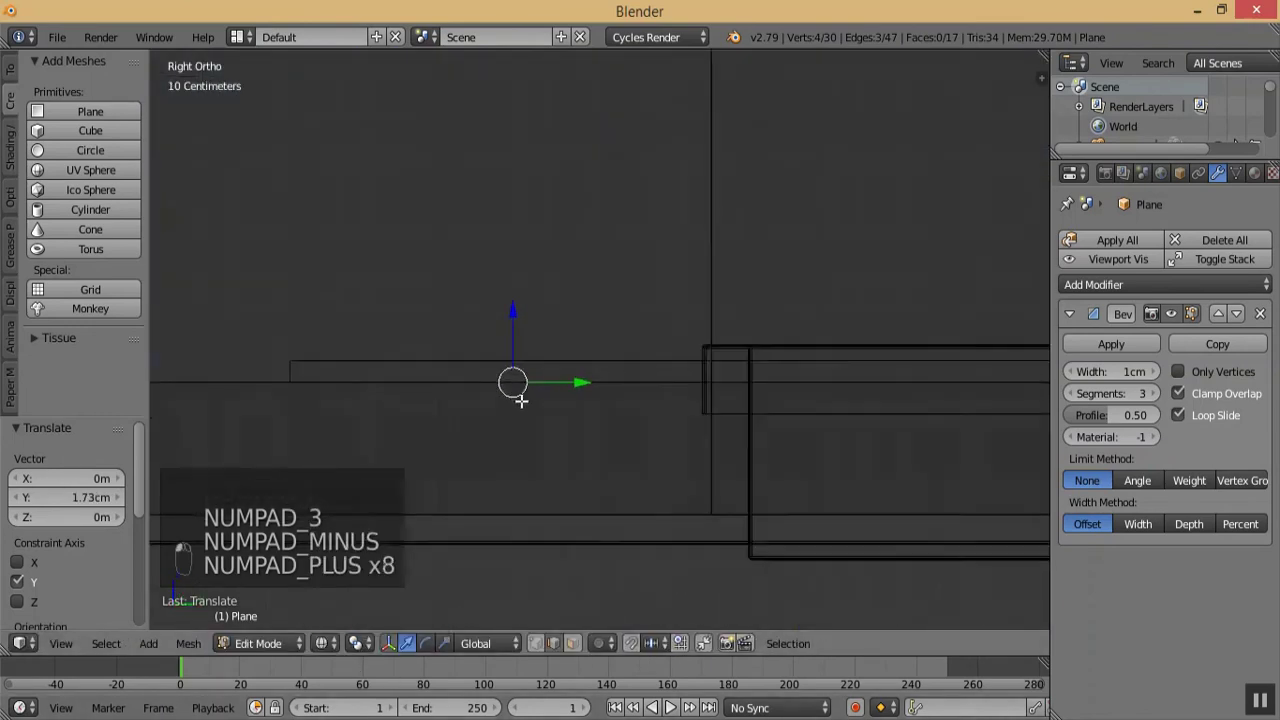
{"action": "key", "text": "KP_Add"}
{"action": "key", "text": "KP_Add"}
{"action": "key", "text": "r"}
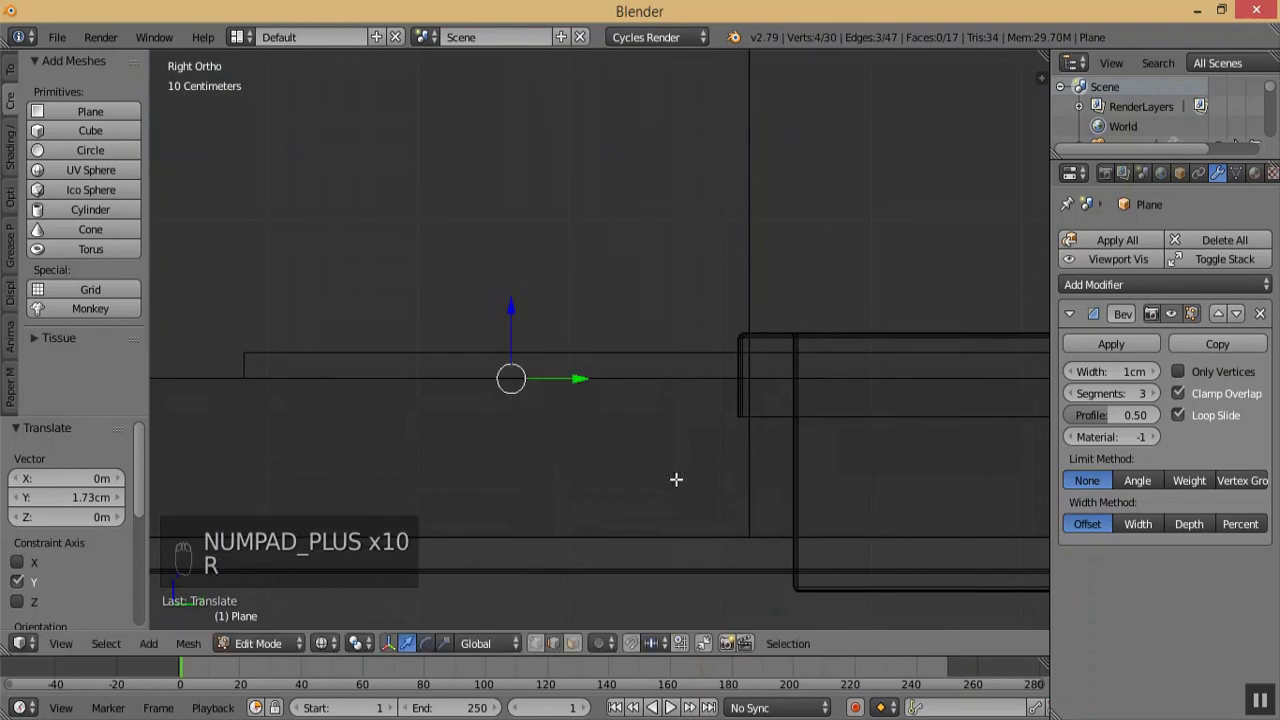
{"action": "key", "text": "e"}
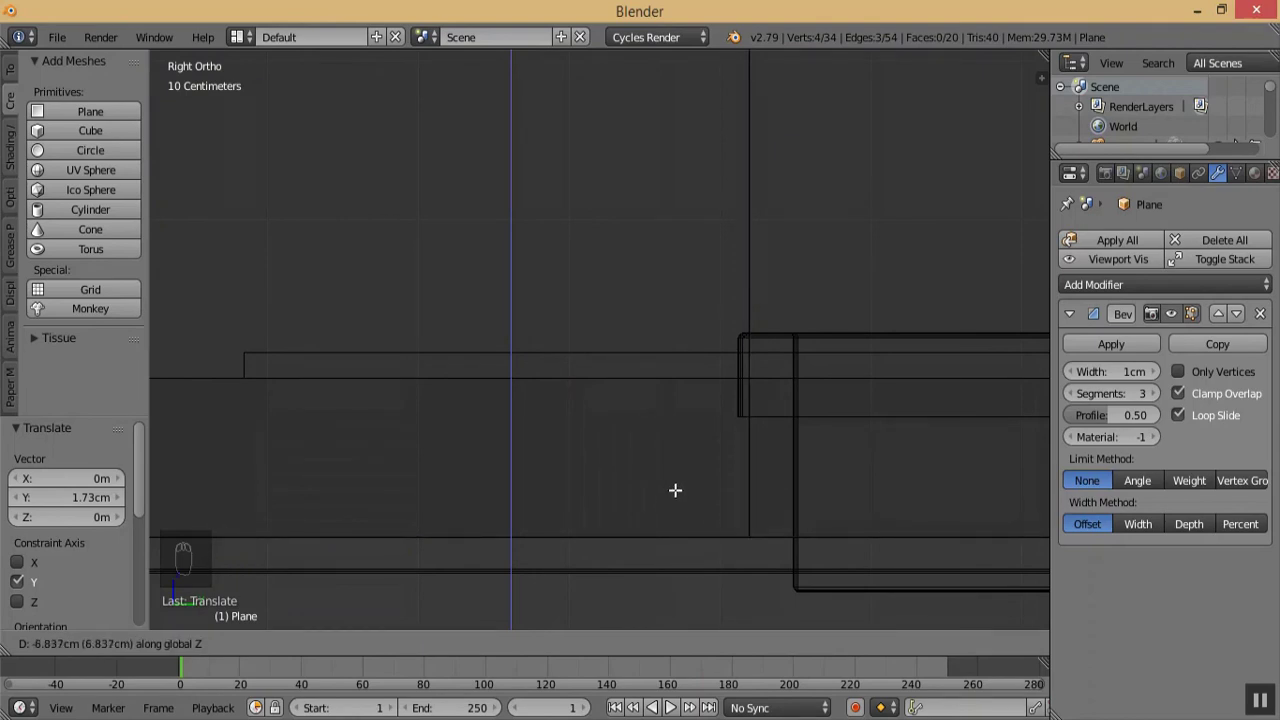
{"action": "left_click", "coordinate": [675, 490]}
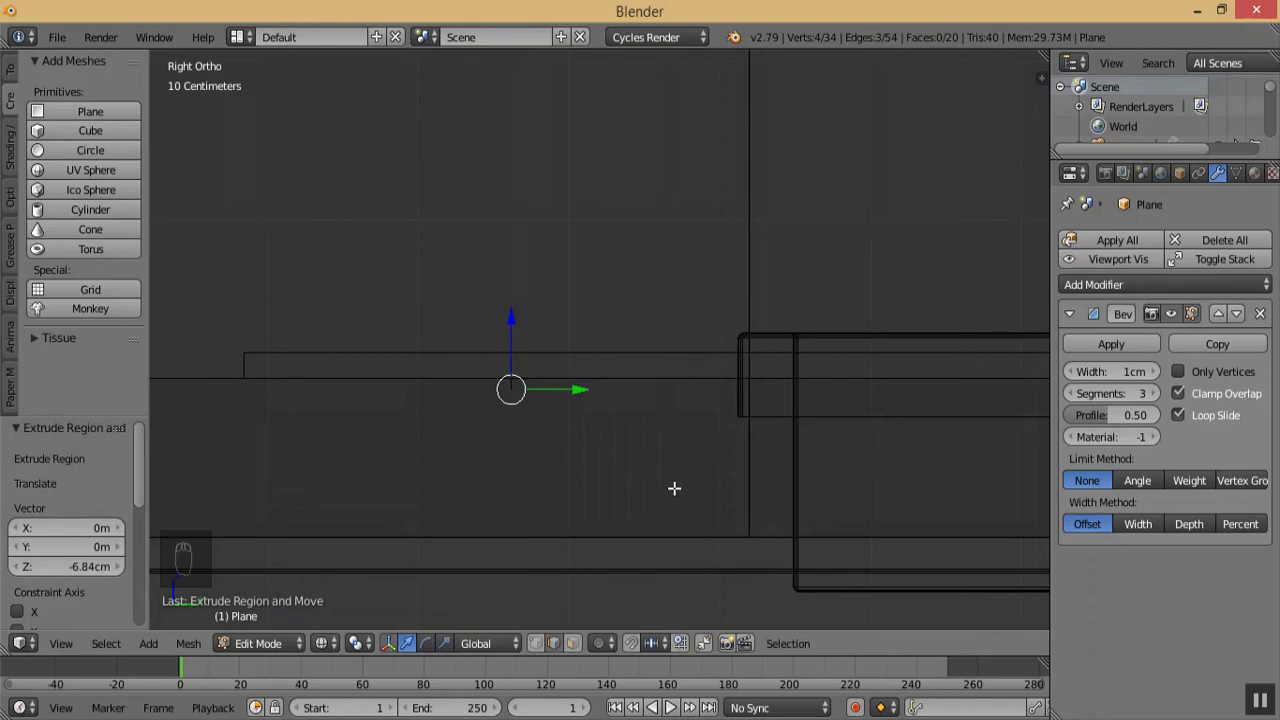
- Extrude the lower edges about 15.9 cm along negative Y as a tread and about 5.59 cm down as a riser
{"action": "key", "text": "e"}
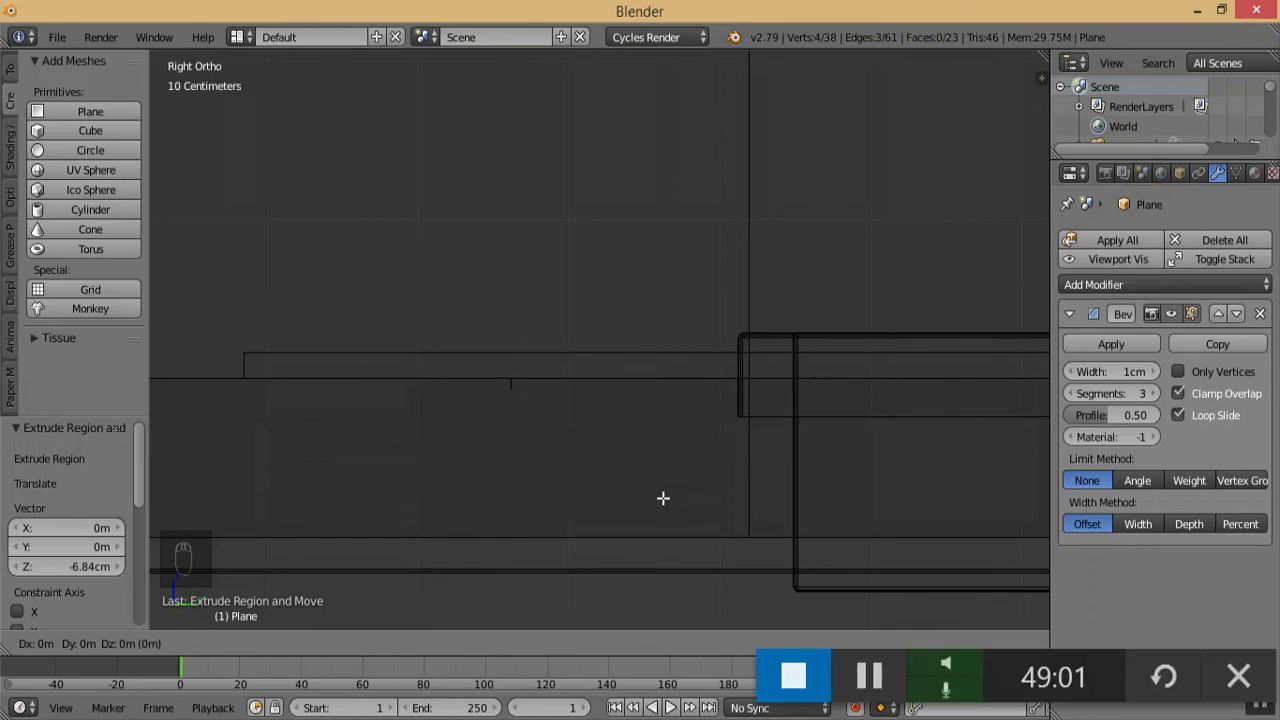
{"action": "right_click", "coordinate": [623, 482]}
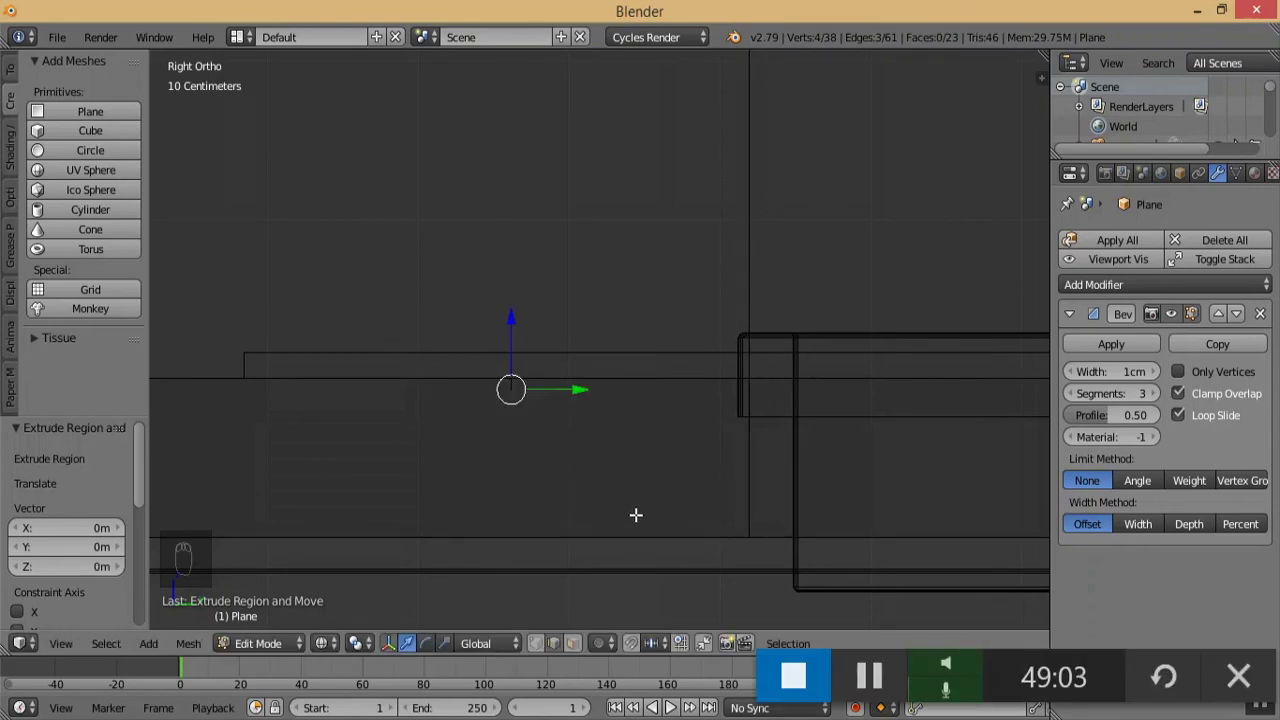
{"action": "key", "text": "e"}
{"action": "key", "text": "y"}
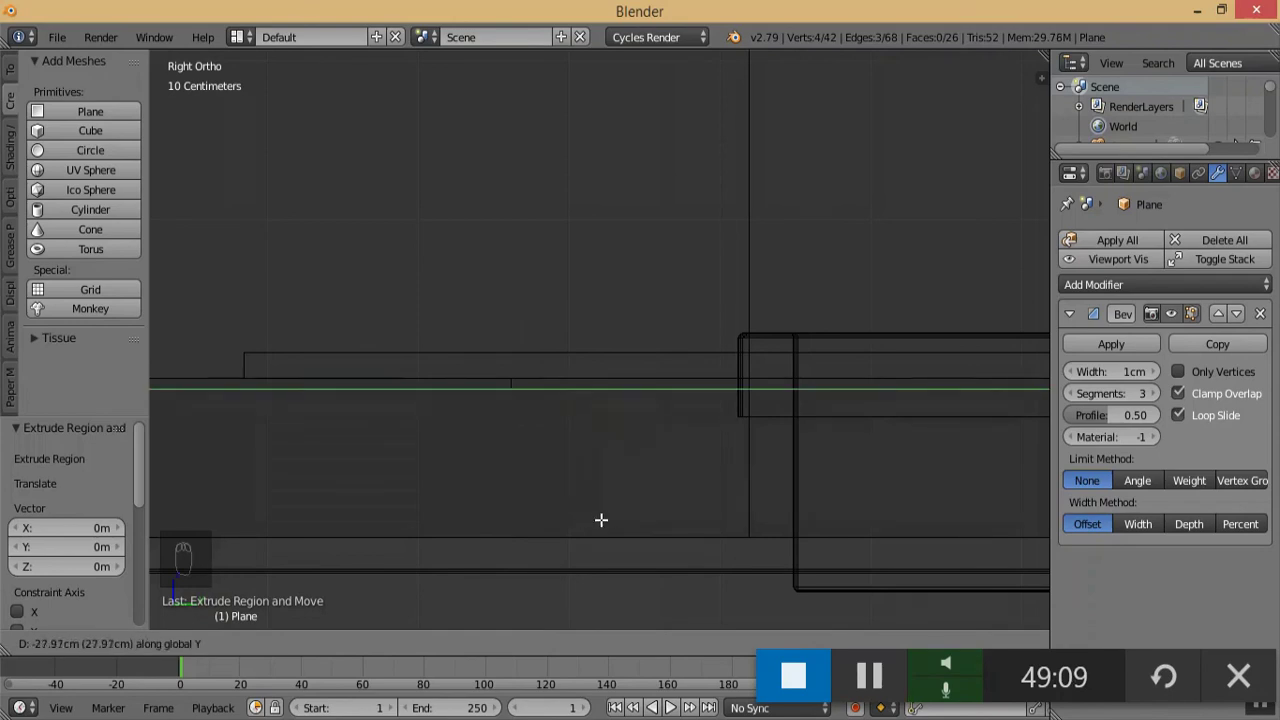
{"action": "left_click", "coordinate": [792, 547]}
{"action": "key", "text": "e"}
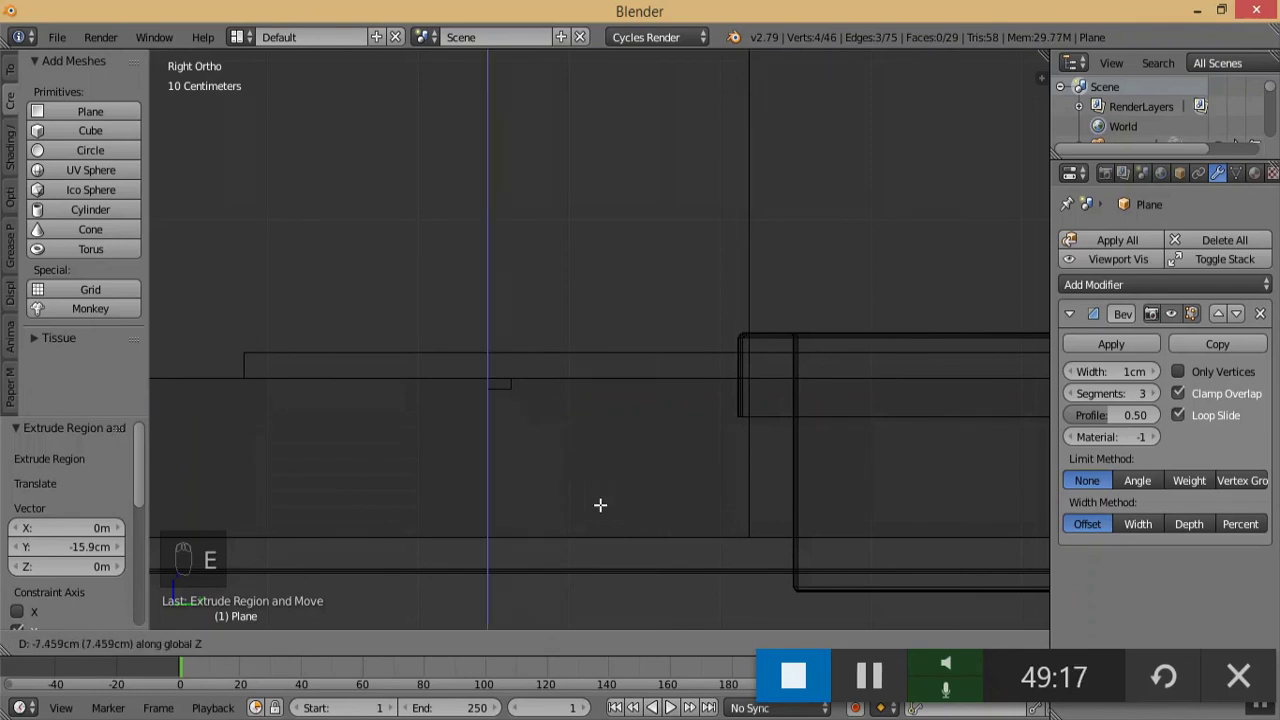
{"action": "left_click", "coordinate": [600, 503]}
- Extrude a second stair tread about 15.6 cm along negative Y
{"action": "key", "text": "e"}
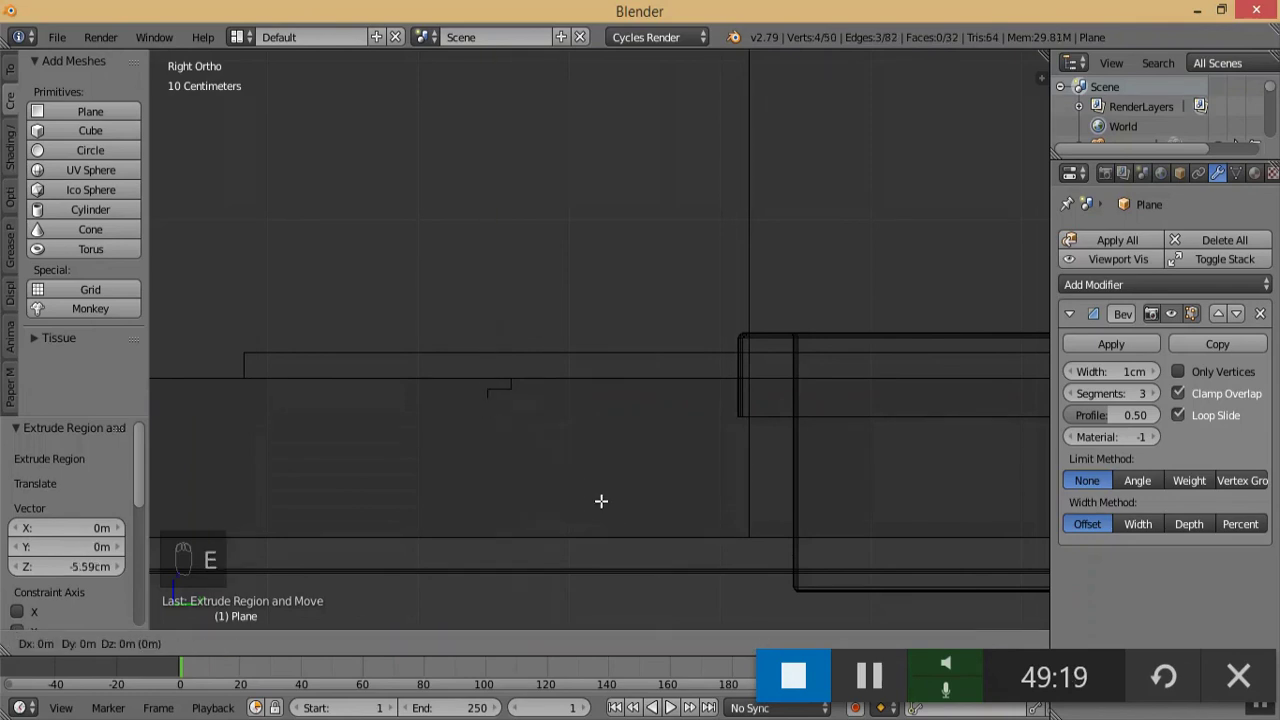
{"action": "key", "text": "y"}
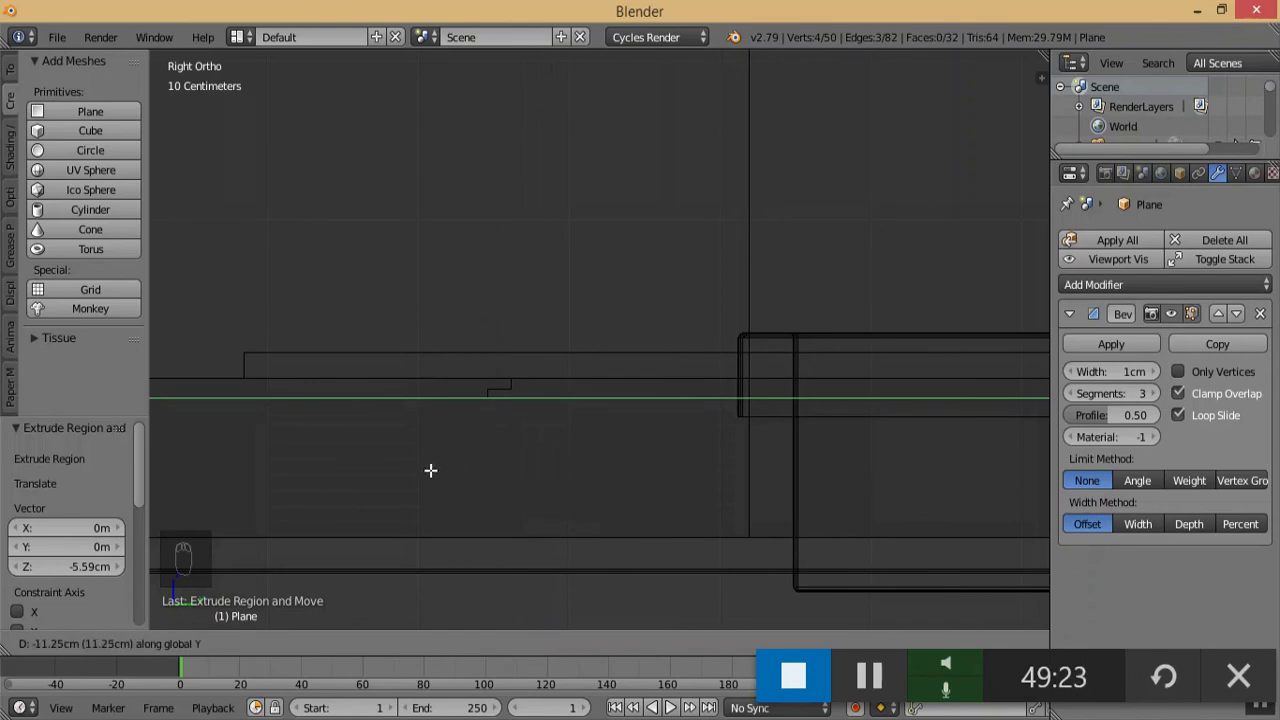
{"action": "left_click", "coordinate": [366, 457]}
- Extrude the riser below the second tread about 4.97 cm down and lower its bottom edges another 3.11 cm
{"action": "key", "text": "e"}
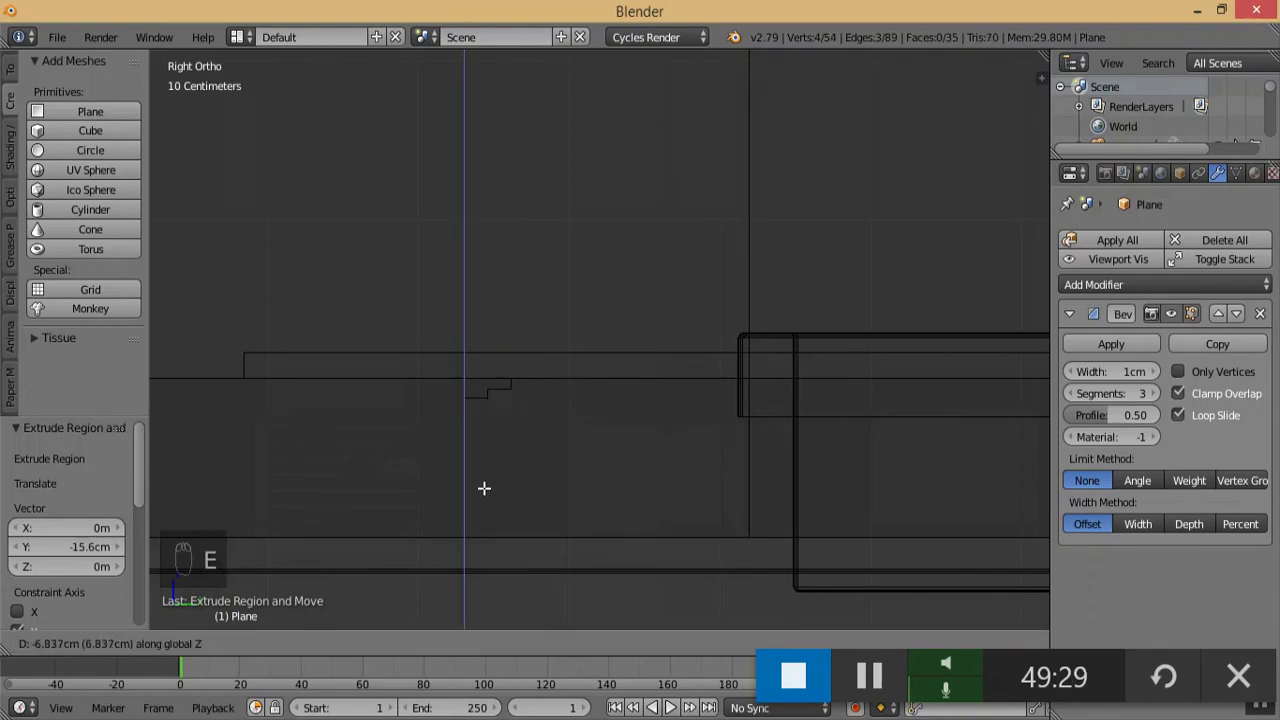
{"action": "left_click", "coordinate": [484, 485]}
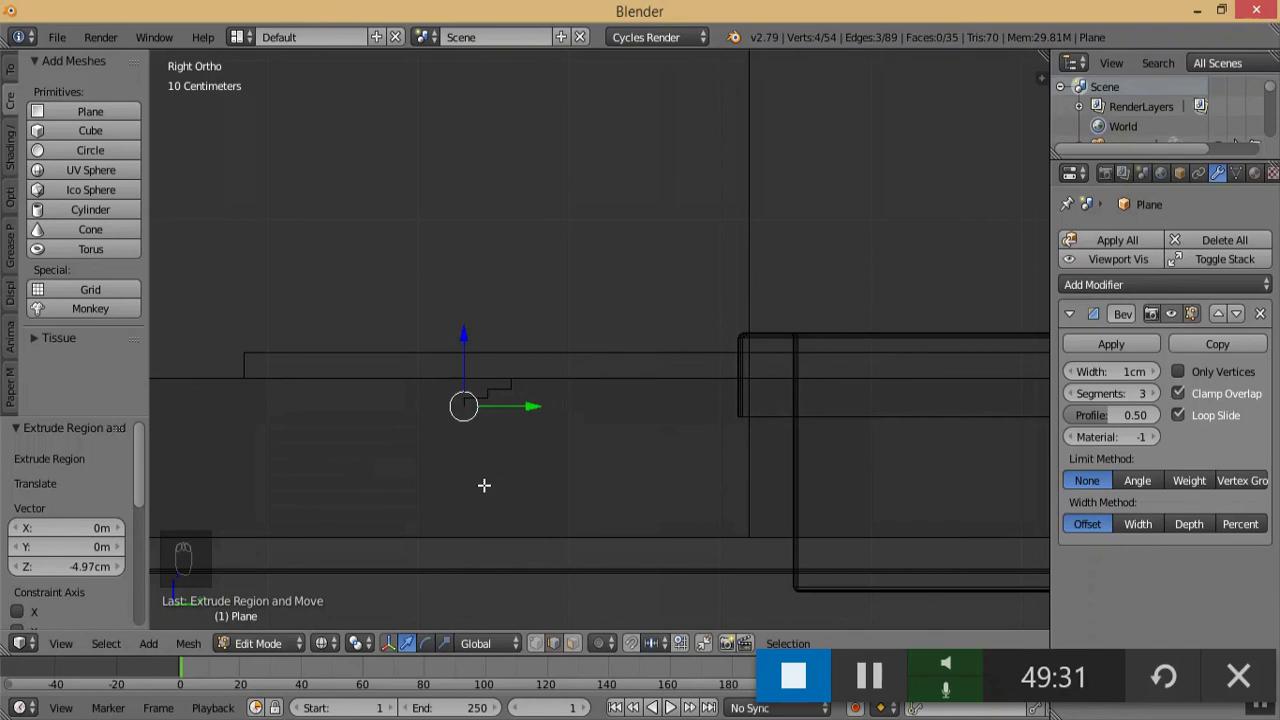
{"action": "key", "text": "e"}
{"action": "left_click", "coordinate": [467, 359]}
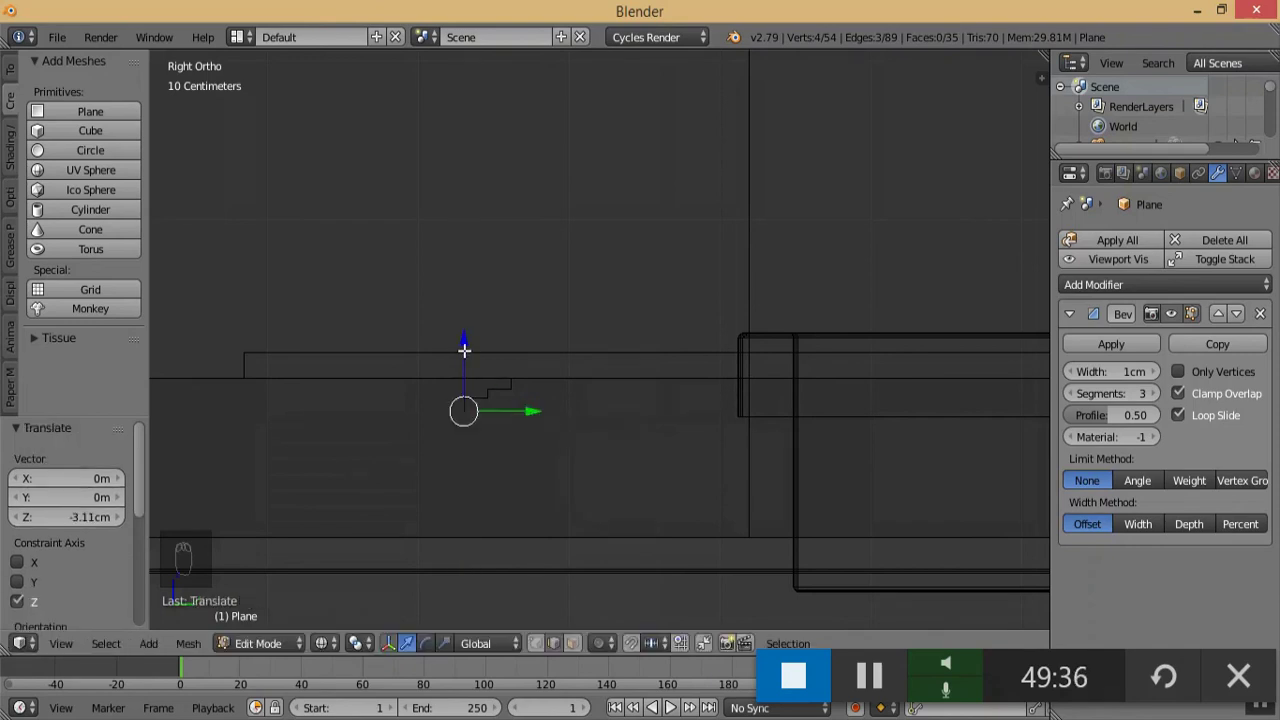
- Undo the riser extrusion below the second tread and the lowering of its bottom edges
{"action": "key", "text": "ctrl+z"}
{"action": "key", "text": "ctrl+z"}
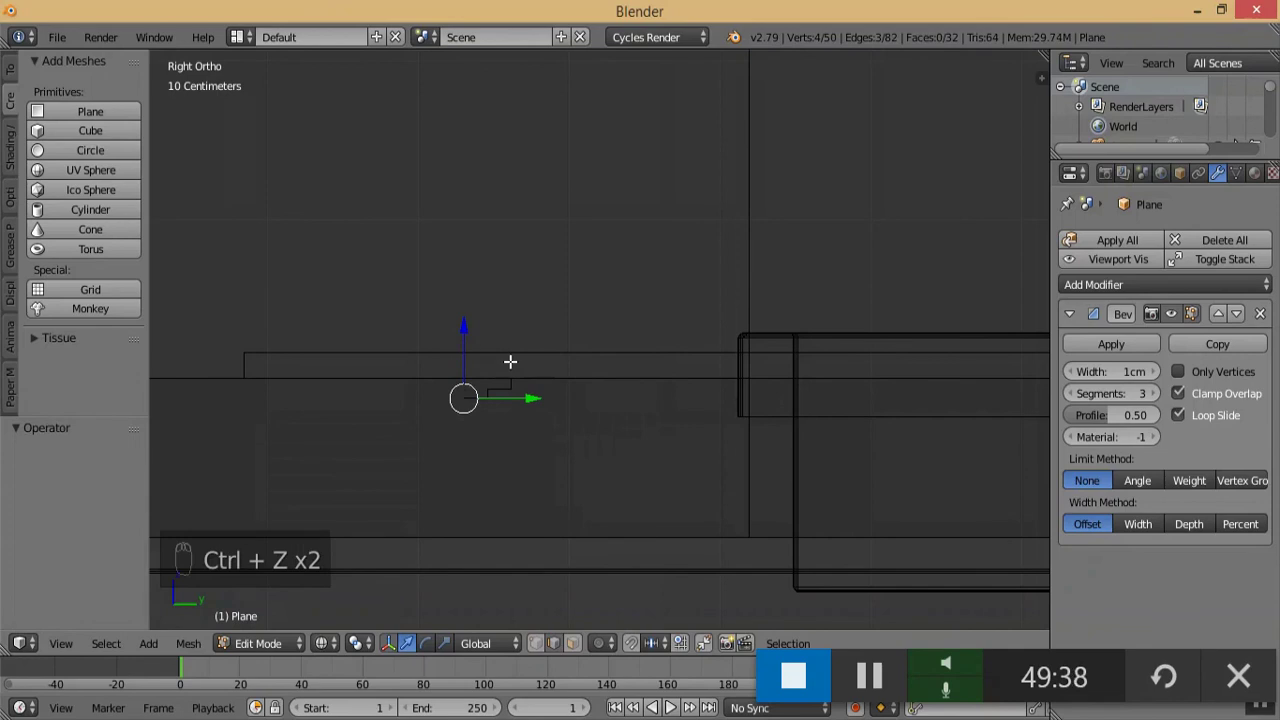
{"action": "key", "text": "e"}
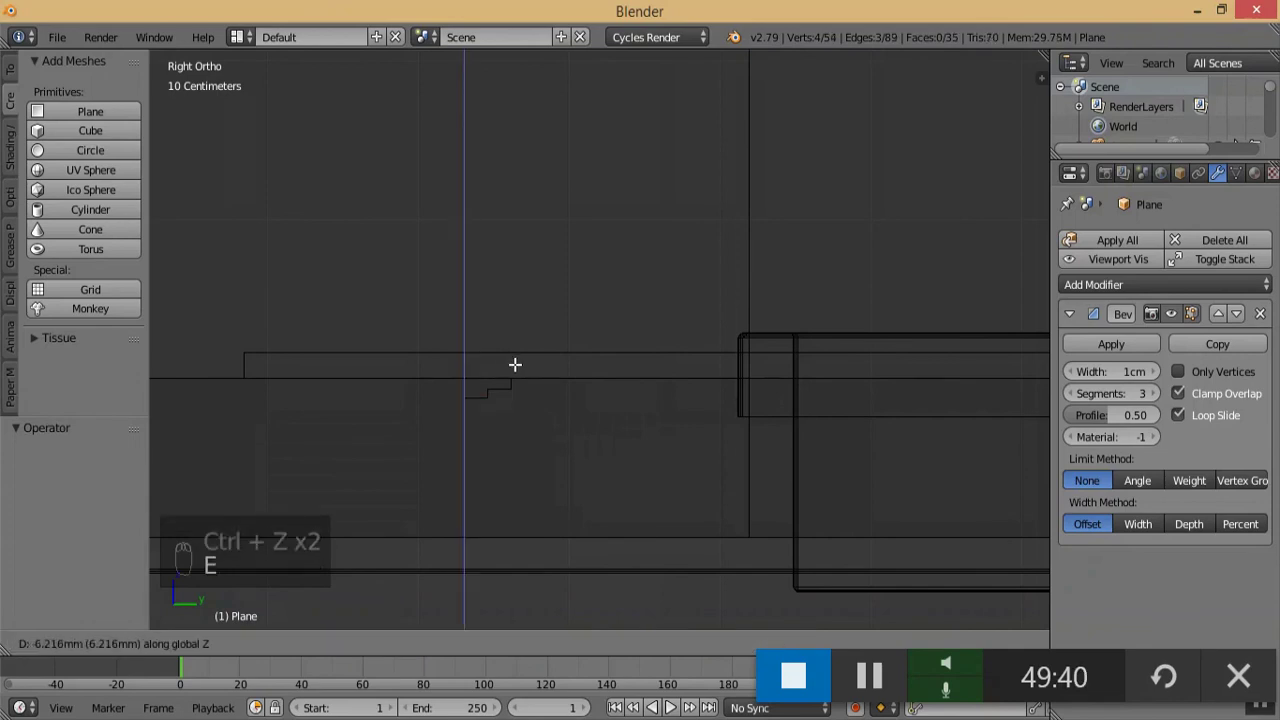
{"action": "left_click", "coordinate": [517, 361]}
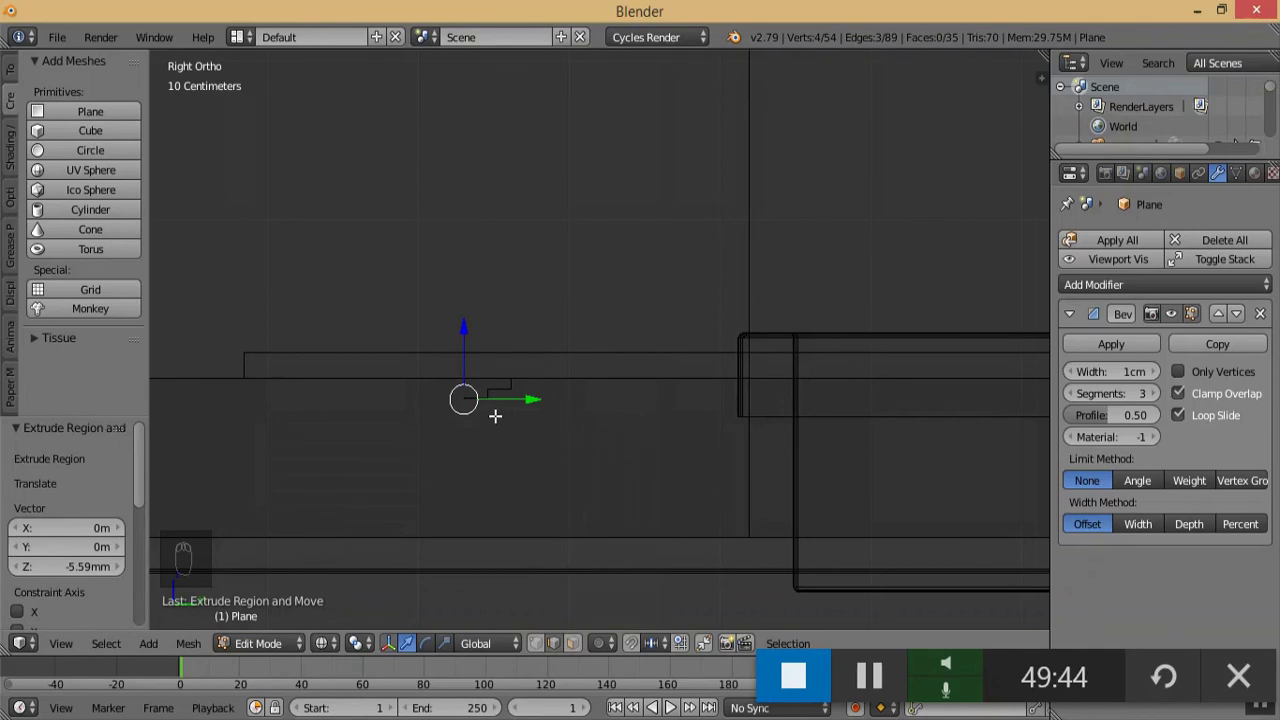
{"action": "key", "text": "KP_Add"}
{"action": "key", "text": "KP_Add"}
{"action": "key", "text": "KP_Add"}
{"action": "key", "text": "KP_Add"}
{"action": "key", "text": "KP_Add"}
{"action": "key", "text": "KP_Add"}
{"action": "key", "text": "KP_Add"}
{"action": "key", "text": "KP_Add"}
{"action": "key", "text": "KP_Add"}
{"action": "key", "text": "KP_Add"}
{"action": "key", "text": "KP_Add"}
{"action": "key", "text": "KP_Add"}
{"action": "key", "text": "KP_Add"}
{"action": "key", "text": "KP_Add"}
{"action": "key", "text": "KP_Add"}
{"action": "key", "text": "KP_Add"}
{"action": "key", "text": "KP_Add"}
{"action": "key", "text": "KP_Add"}
{"action": "key", "text": "KP_Add"}
{"action": "key", "text": "KP_Add"}
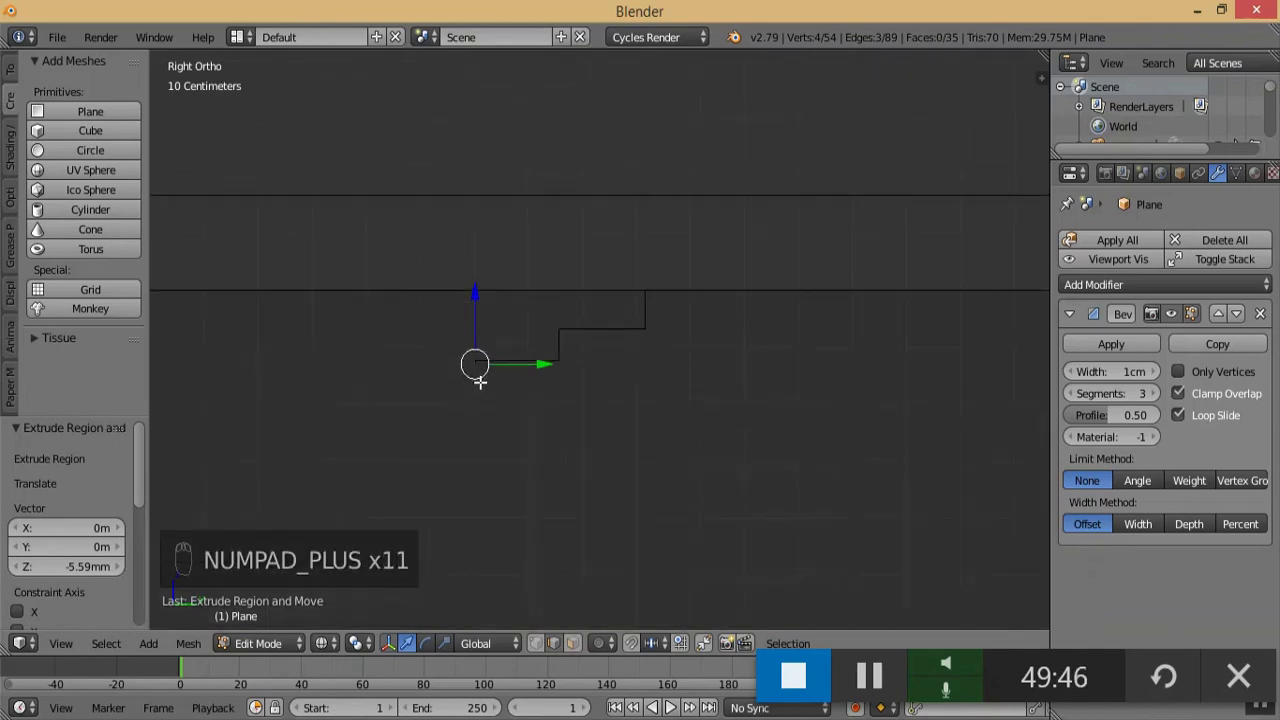
{"action": "key", "text": "KP_Subtract"}
{"action": "key", "text": "KP_Subtract"}
{"action": "key", "text": "KP_Subtract"}
{"action": "key", "text": "KP_Subtract"}
{"action": "key", "text": "KP_Subtract"}
{"action": "key", "text": "KP_Subtract"}
{"action": "key", "text": "KP_Subtract"}
{"action": "key", "text": "KP_Subtract"}
{"action": "key", "text": "KP_Subtract"}
{"action": "key", "text": "KP_Subtract"}
{"action": "key", "text": "KP_Subtract"}
{"action": "key", "text": "KP_Subtract"}
{"action": "key", "text": "KP_Subtract"}
{"action": "key", "text": "KP_Subtract"}
{"action": "key", "text": "KP_Subtract"}
{"action": "key", "text": "KP_Subtract"}
{"action": "key", "text": "KP_Subtract"}
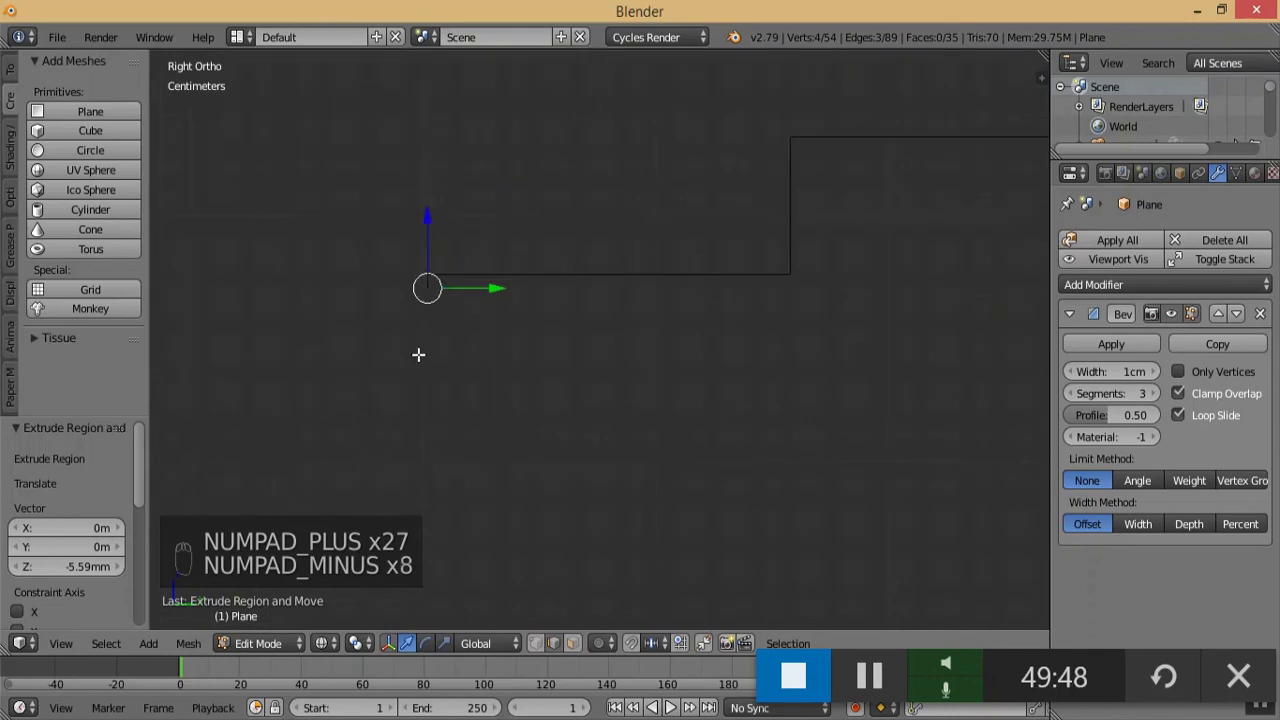
{"action": "key", "text": "ctrl+z"}
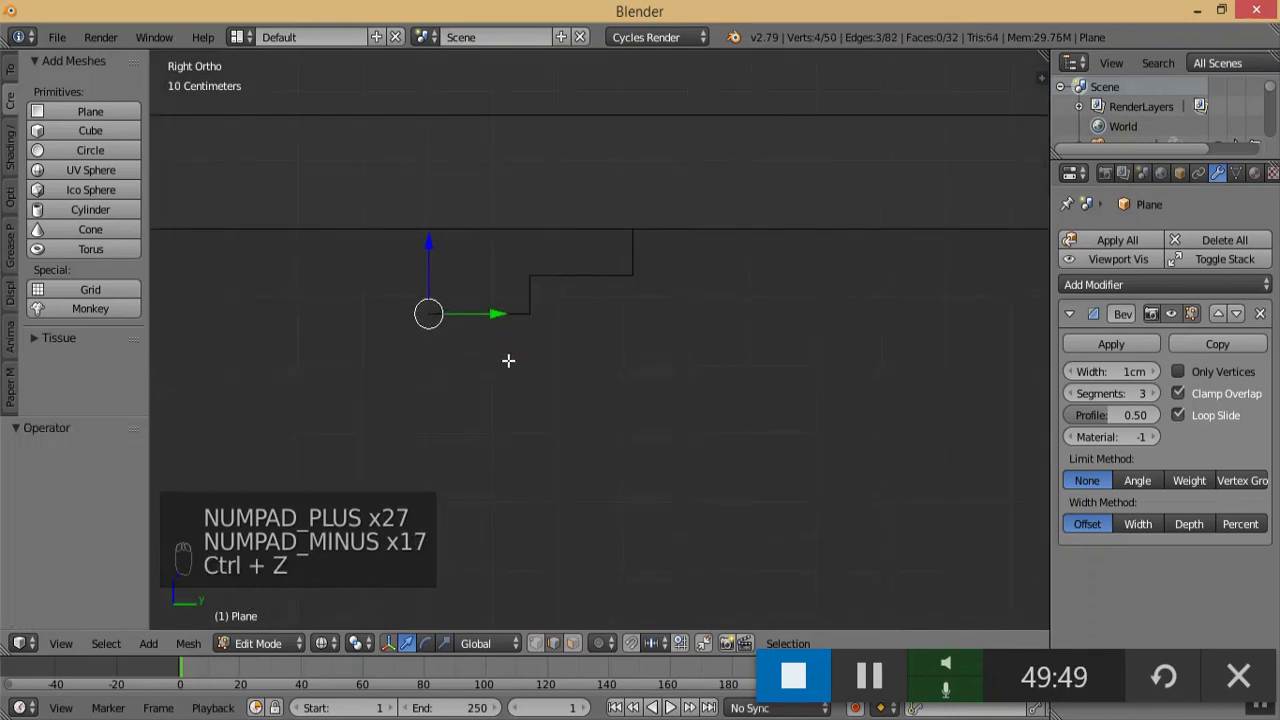
- Extrude the second tread's front edges about 5.49 cm down as a riser and 15 cm along negative Y as a third tread
{"action": "key", "text": "e"}
{"action": "key", "text": "z"}
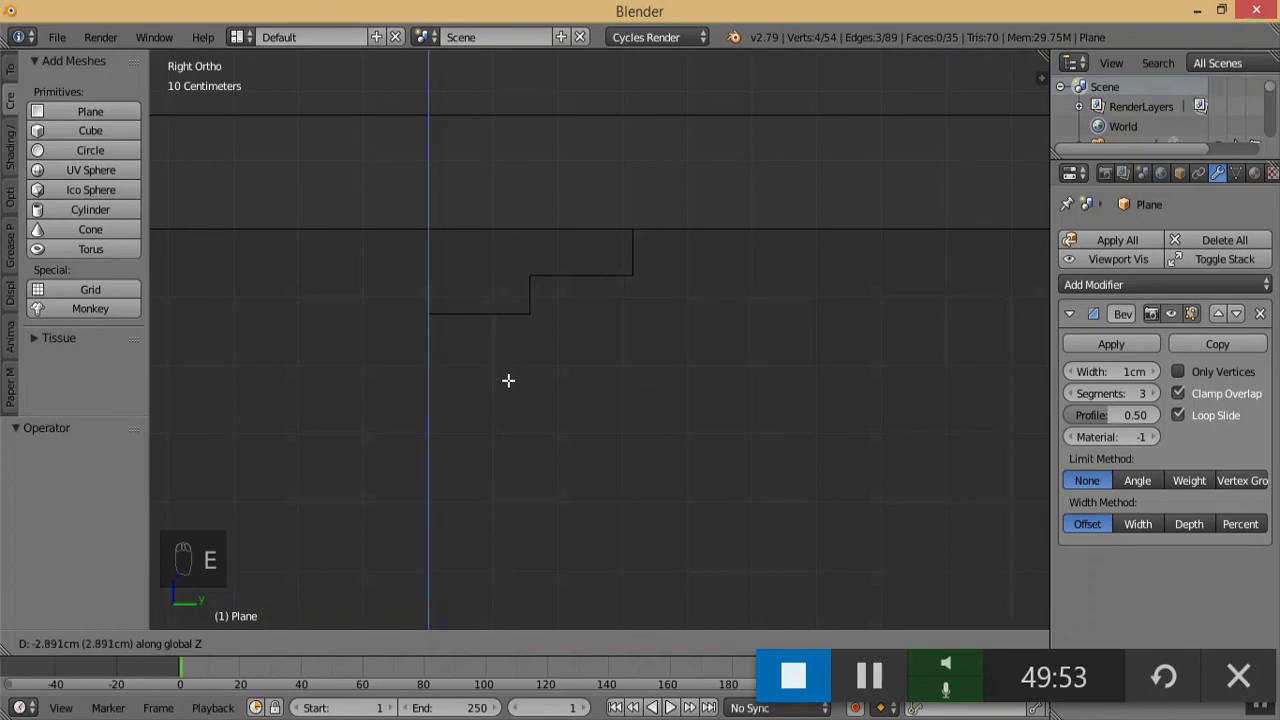
{"action": "left_click", "coordinate": [510, 398]}
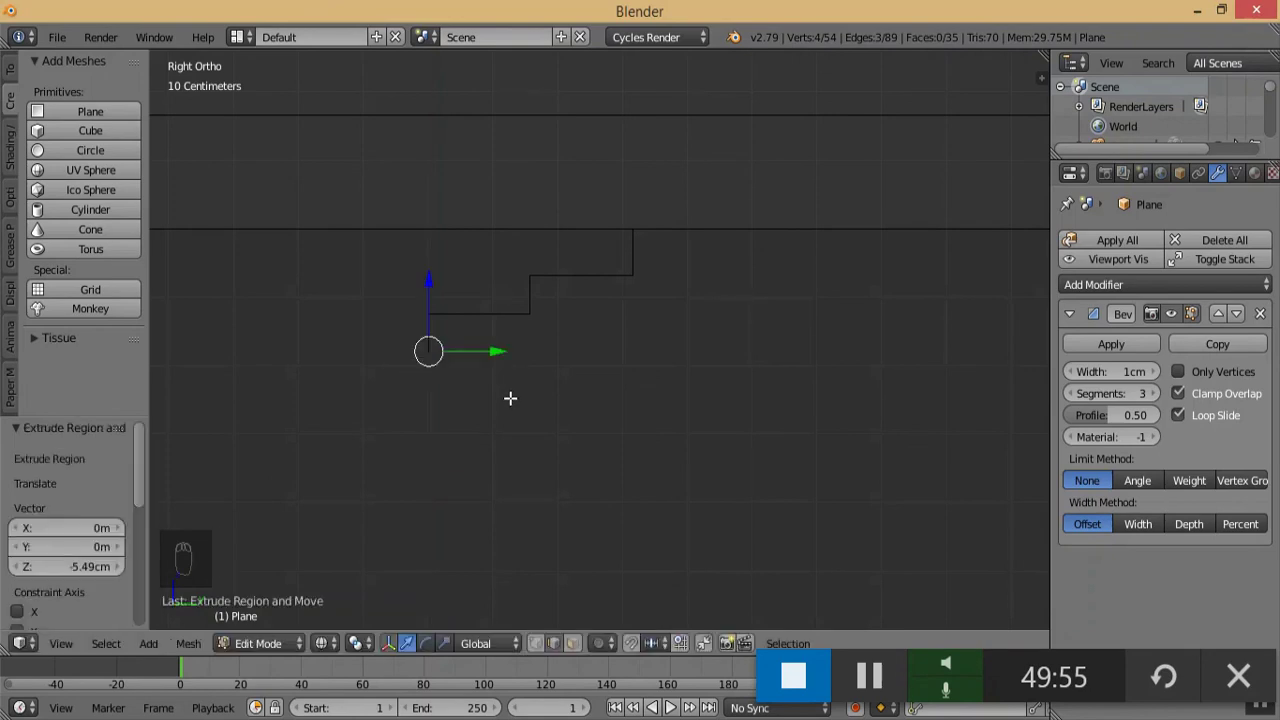
{"action": "key", "text": "e"}
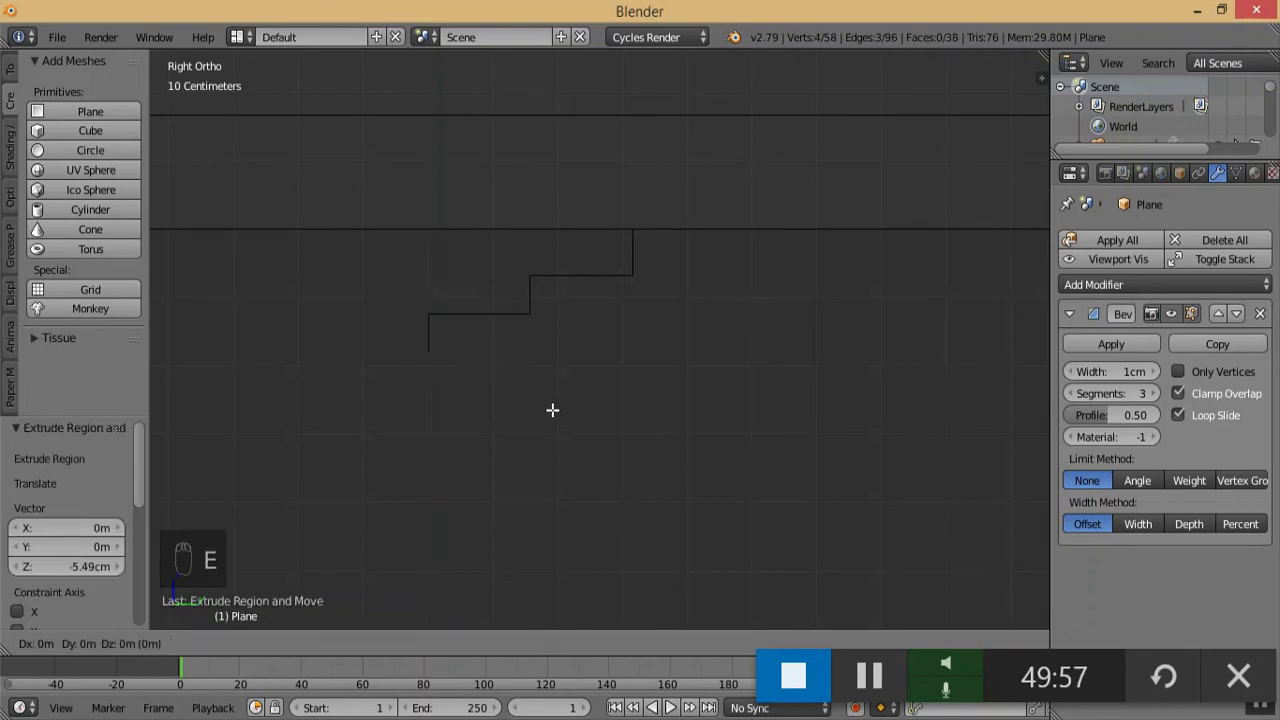
{"action": "key", "text": "y"}
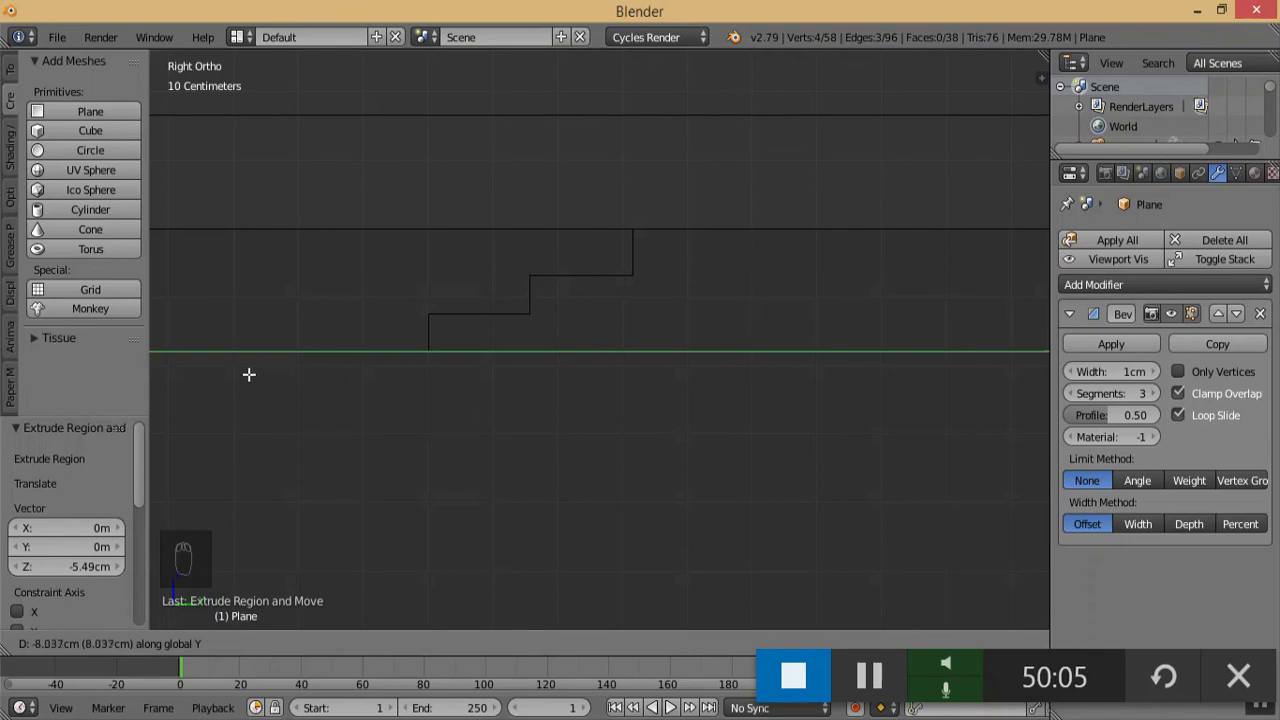
{"action": "left_click", "coordinate": [713, 383]}
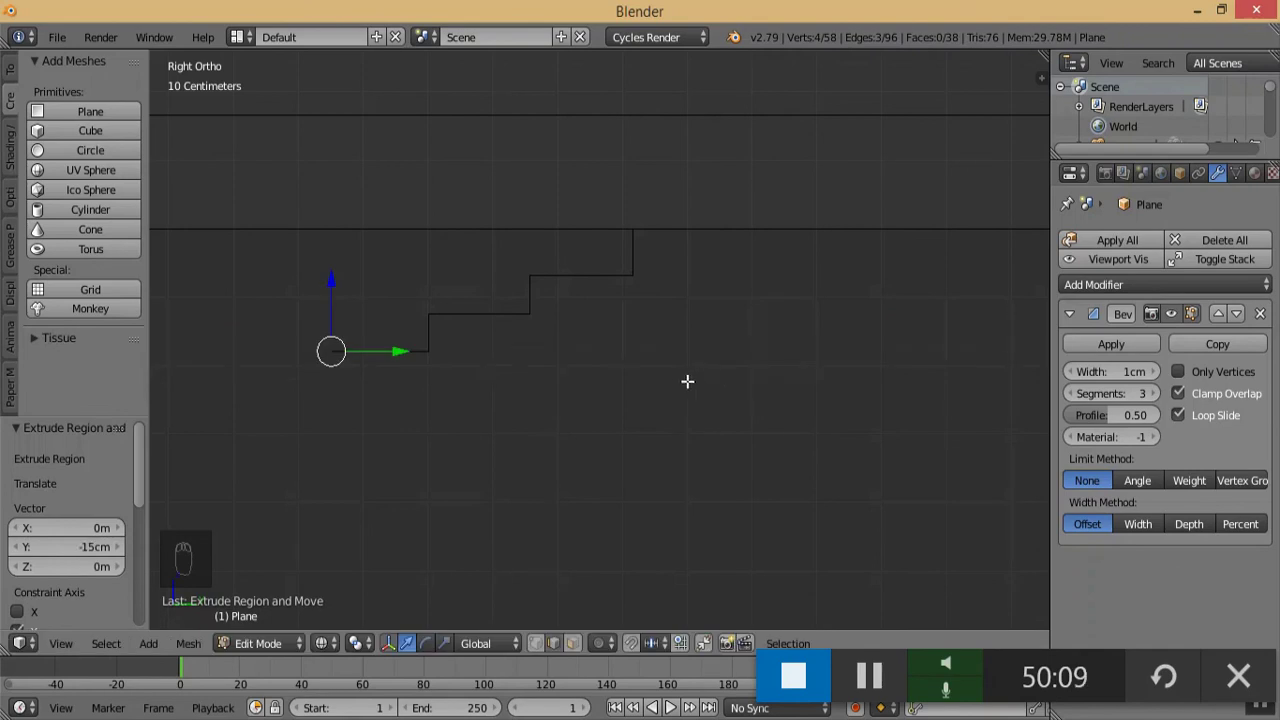
- Extrude the third tread's front edges about 18.9 cm straight down
{"action": "key", "text": "e"}
{"action": "key", "text": "z"}
{"action": "left_click", "coordinate": [568, 525]}
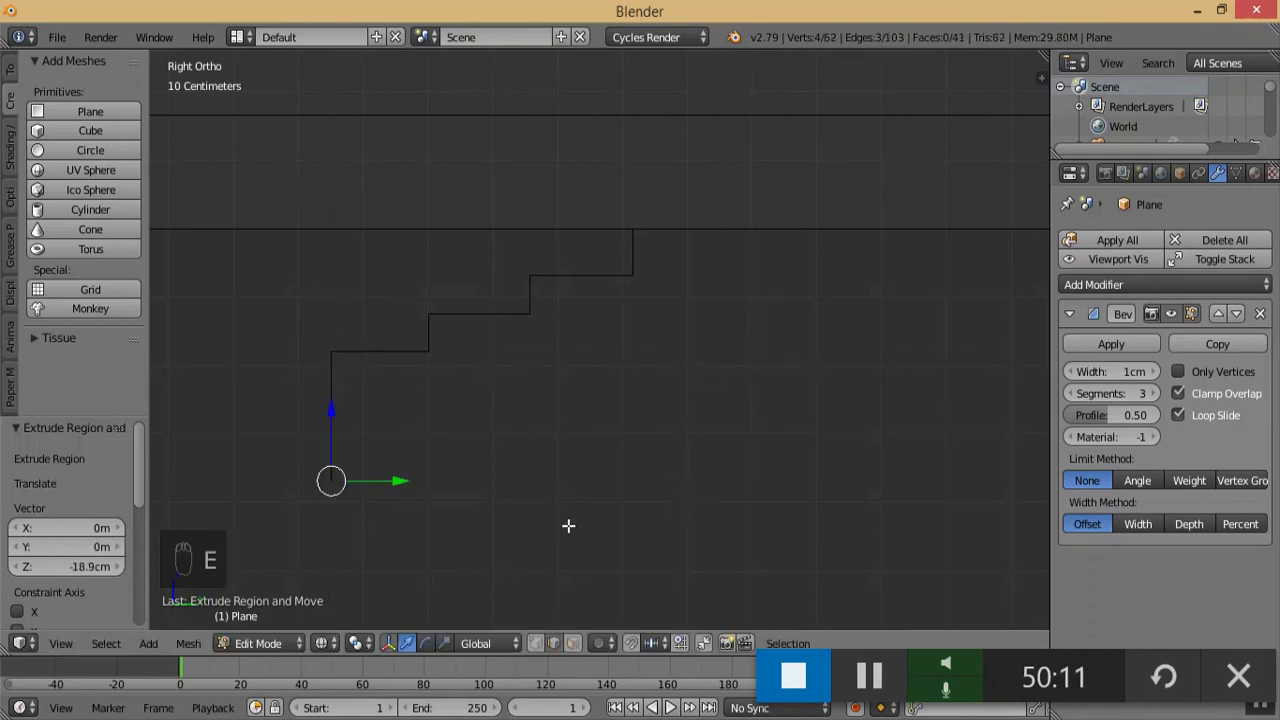
- Display the model in solid shading and examine the new front steps and the whole building through the camera
{"action": "left_click", "coordinate": [330, 643]}
{"action": "left_click", "coordinate": [344, 577]}
{"action": "mouse_move", "coordinate": [344, 577]}
{"action": "middle_mouse_down"}
{"action": "mouse_move", "coordinate": [557, 503]}
{"action": "mouse_move", "coordinate": [591, 509]}
{"action": "middle_mouse_up"}
{"action": "key", "text": "KP_0"}
{"action": "key", "text": "KP_Add"}
{"action": "key", "text": "KP_Add"}
{"action": "key", "text": "KP_Add"}
{"action": "key", "text": "KP_Add"}
{"action": "key", "text": "KP_Add"}
{"action": "key", "text": "KP_Add"}
{"action": "key", "text": "KP_Add"}
{"action": "key", "text": "KP_Add"}
{"action": "key", "text": "KP_Add"}
{"action": "key", "text": "KP_Add"}
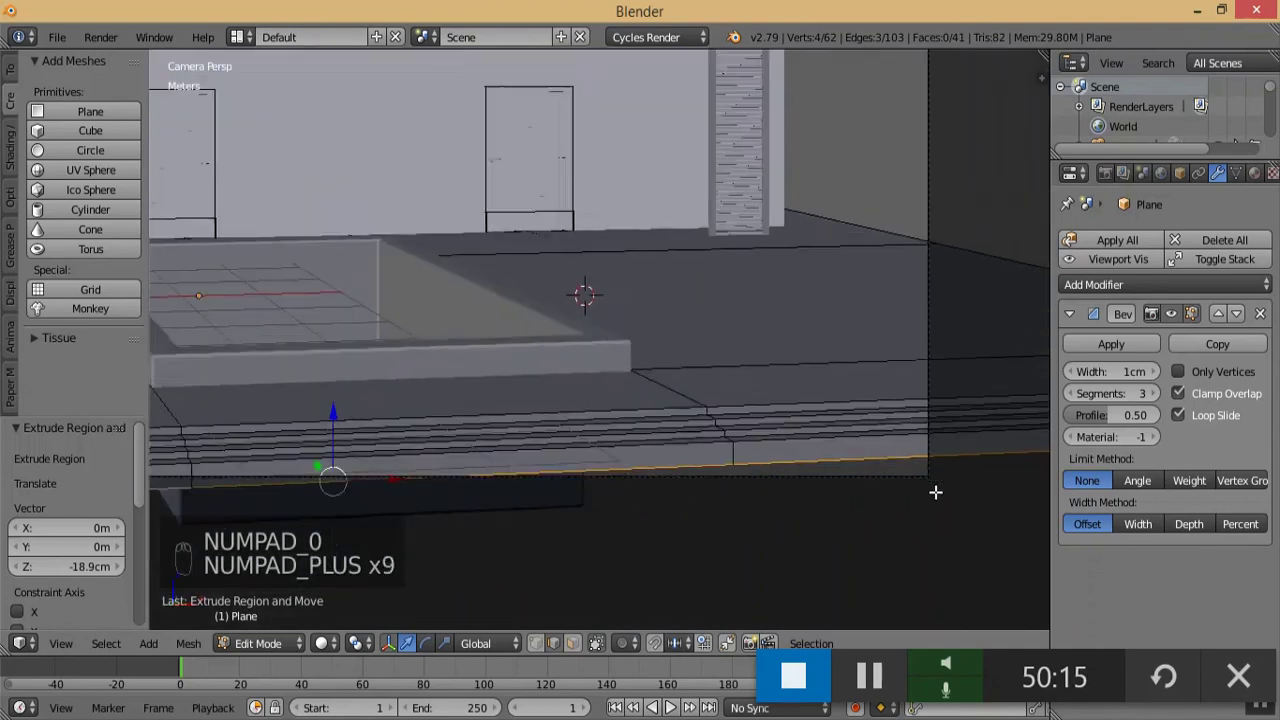
{"action": "key", "text": "KP_Subtract"}
{"action": "key", "text": "KP_Subtract"}
{"action": "key", "text": "KP_Subtract"}
{"action": "key", "text": "KP_Add"}
{"action": "key", "text": "KP_Add"}
{"action": "key", "text": "KP_Add"}
{"action": "key", "text": "KP_Add"}
{"action": "key", "text": "KP_Add"}
{"action": "key", "text": "KP_Add"}
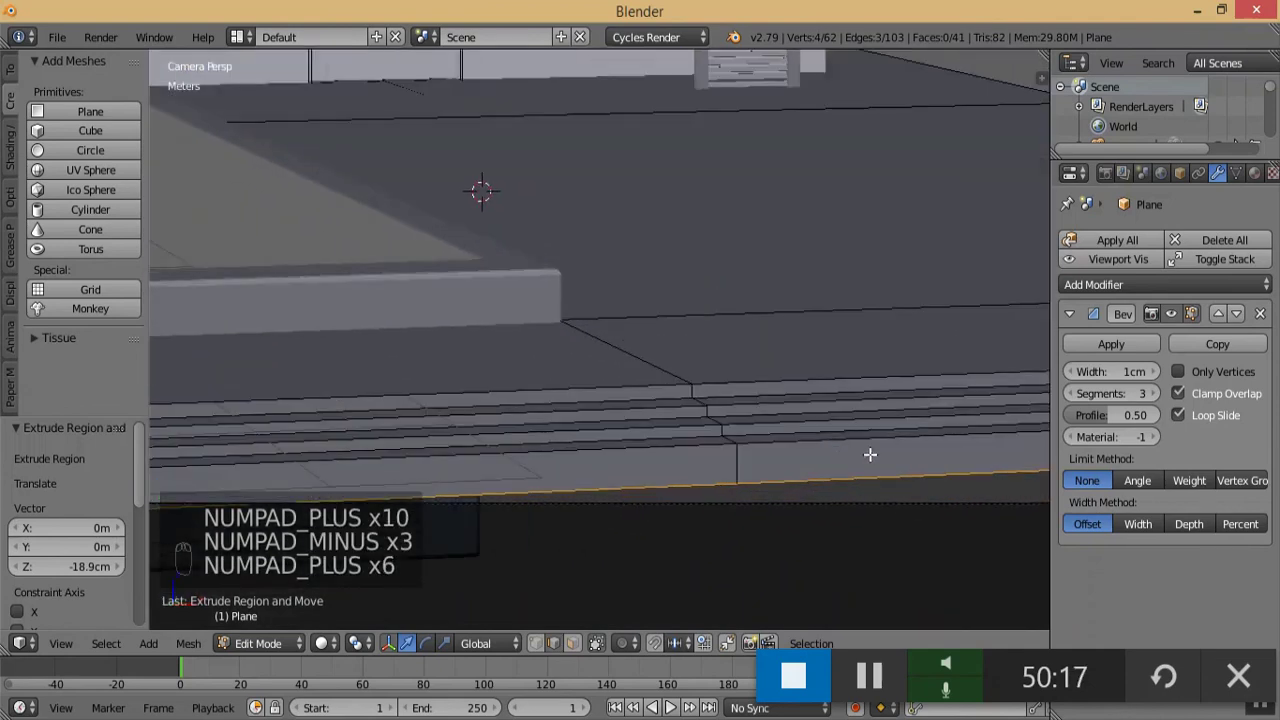
{"action": "key", "text": "KP_Subtract"}
{"action": "key", "text": "KP_Subtract"}
{"action": "key", "text": "KP_Subtract"}
{"action": "key", "text": "KP_Subtract"}
{"action": "key", "text": "KP_Subtract"}
{"action": "key", "text": "KP_Subtract"}
{"action": "key", "text": "KP_Subtract"}
{"action": "key", "text": "KP_Subtract"}
{"action": "key", "text": "KP_Subtract"}
{"action": "key", "text": "KP_Add"}
{"action": "key", "text": "KP_Add"}
{"action": "key", "text": "KP_Add"}
{"action": "key", "text": "KP_Add"}
{"action": "key", "text": "KP_Add"}
{"action": "key", "text": "KP_Add"}
{"action": "key", "text": "KP_Add"}
{"action": "key", "text": "KP_Add"}
{"action": "key", "text": "KP_Add"}
{"action": "key", "text": "KP_Add"}
{"action": "key", "text": "KP_Add"}
{"action": "key", "text": "KP_Add"}
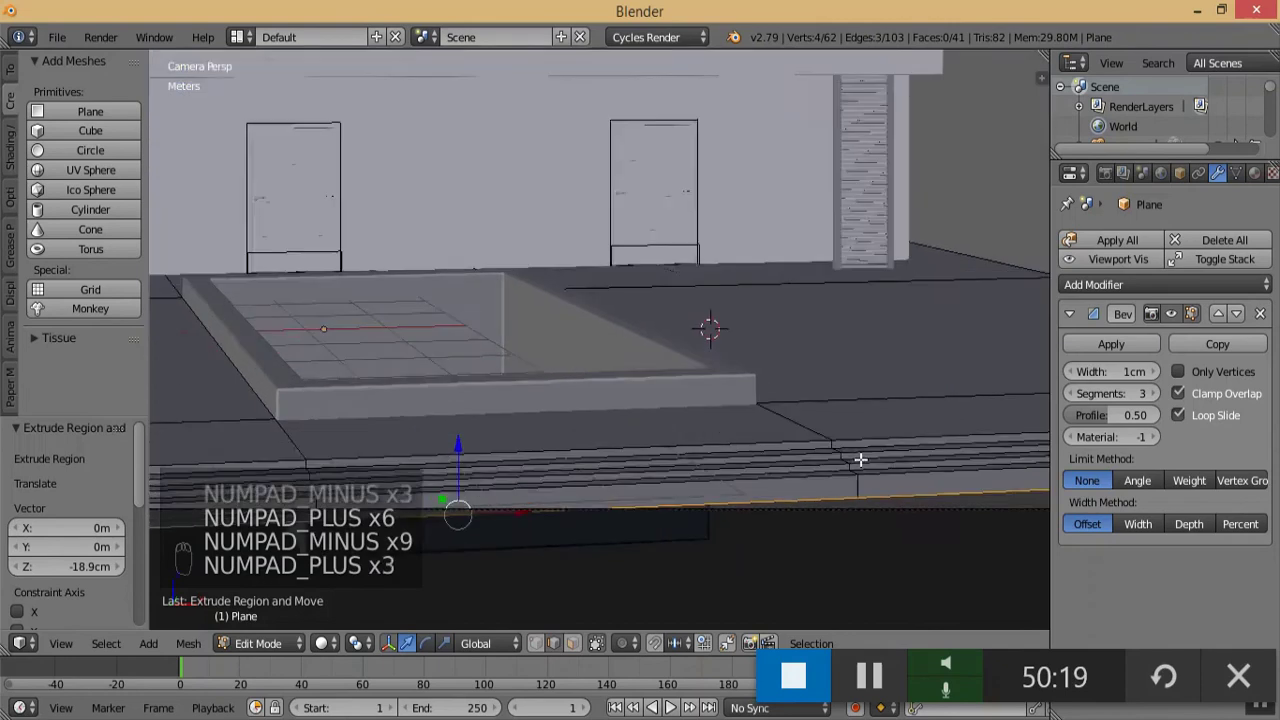
{"action": "key", "text": "KP_Subtract"}
{"action": "key", "text": "KP_Subtract"}
{"action": "key", "text": "KP_Subtract"}
{"action": "key", "text": "KP_Subtract"}
{"action": "key", "text": "KP_Subtract"}
{"action": "key", "text": "KP_Subtract"}
{"action": "key", "text": "KP_Subtract"}
{"action": "key", "text": "KP_Subtract"}
{"action": "key", "text": "KP_Subtract"}
{"action": "key", "text": "KP_Subtract"}
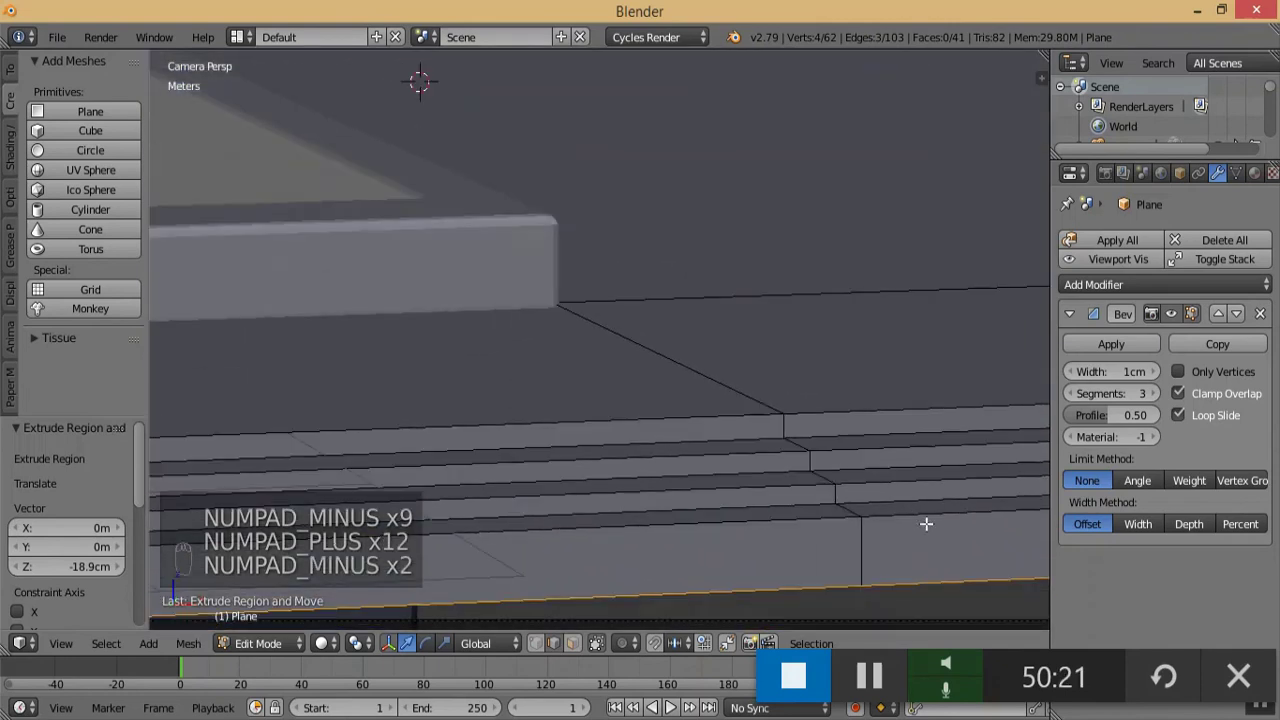
{"action": "key", "text": "KP_Subtract"}
{"action": "key", "text": "KP_Subtract"}
{"action": "key", "text": "KP_Subtract"}
{"action": "key", "text": "KP_Subtract"}
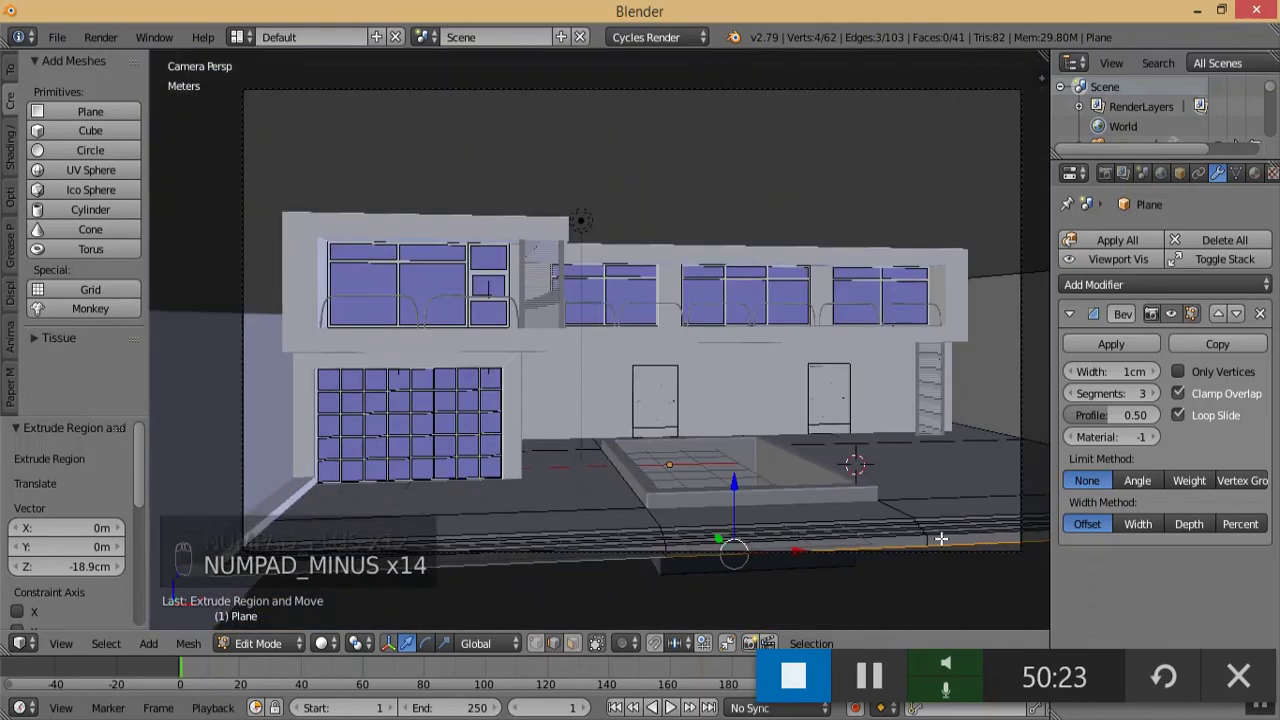
{"action": "key", "text": "KP_Subtract"}
{"action": "key", "text": "KP_Subtract"}
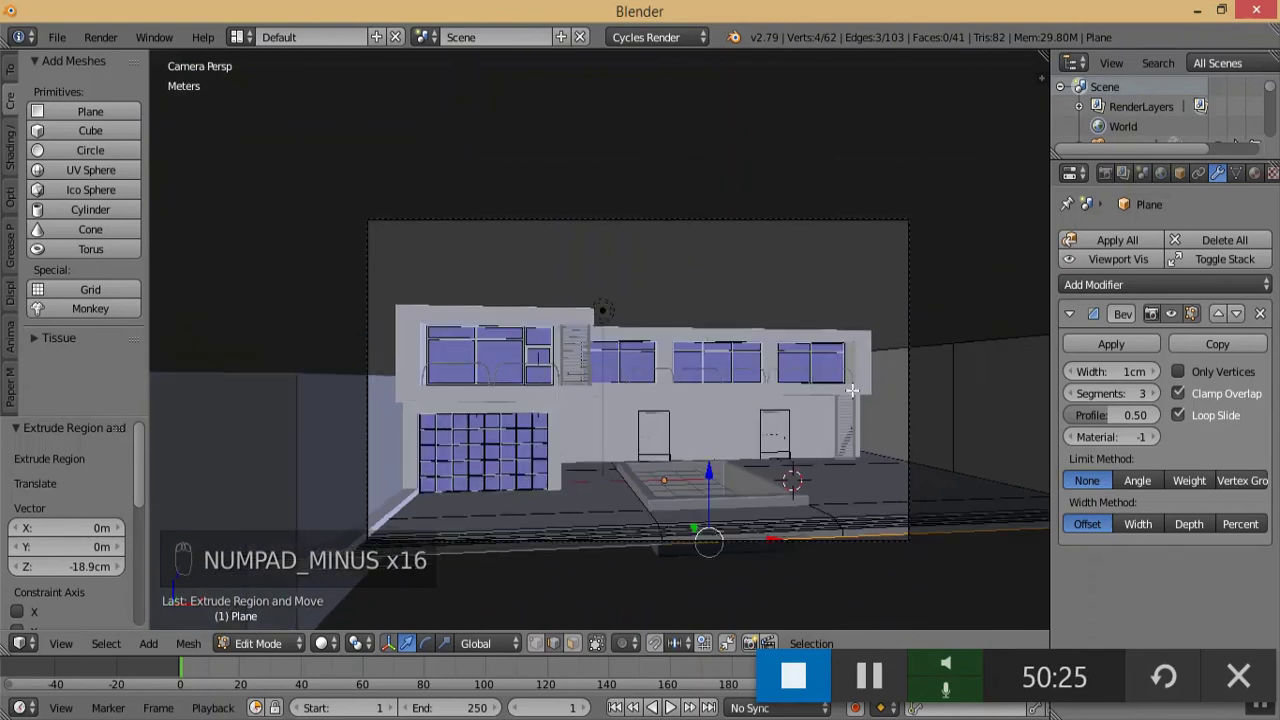
{"action": "key", "text": "KP_Add"}
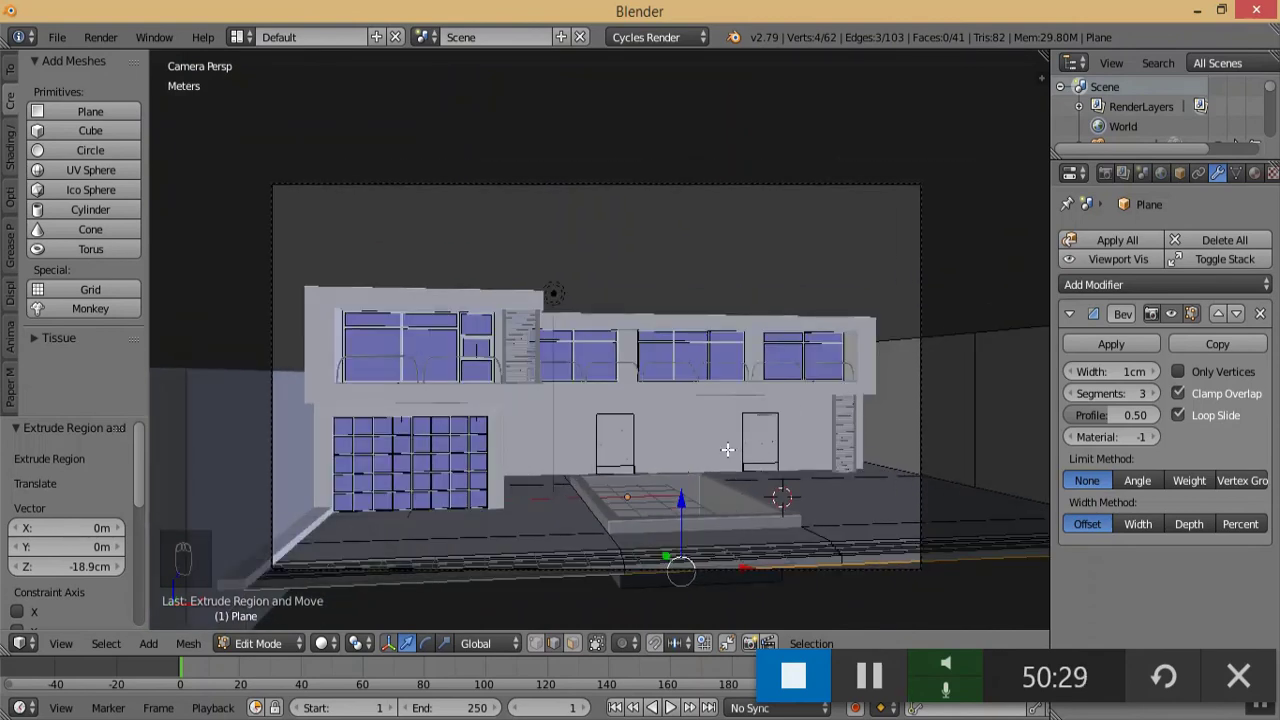
- Return to Object Mode, place the 3D cursor at the foot of the front steps and add a plane there
{"action": "left_click", "coordinate": [282, 644]}
{"action": "left_click", "coordinate": [275, 658]}
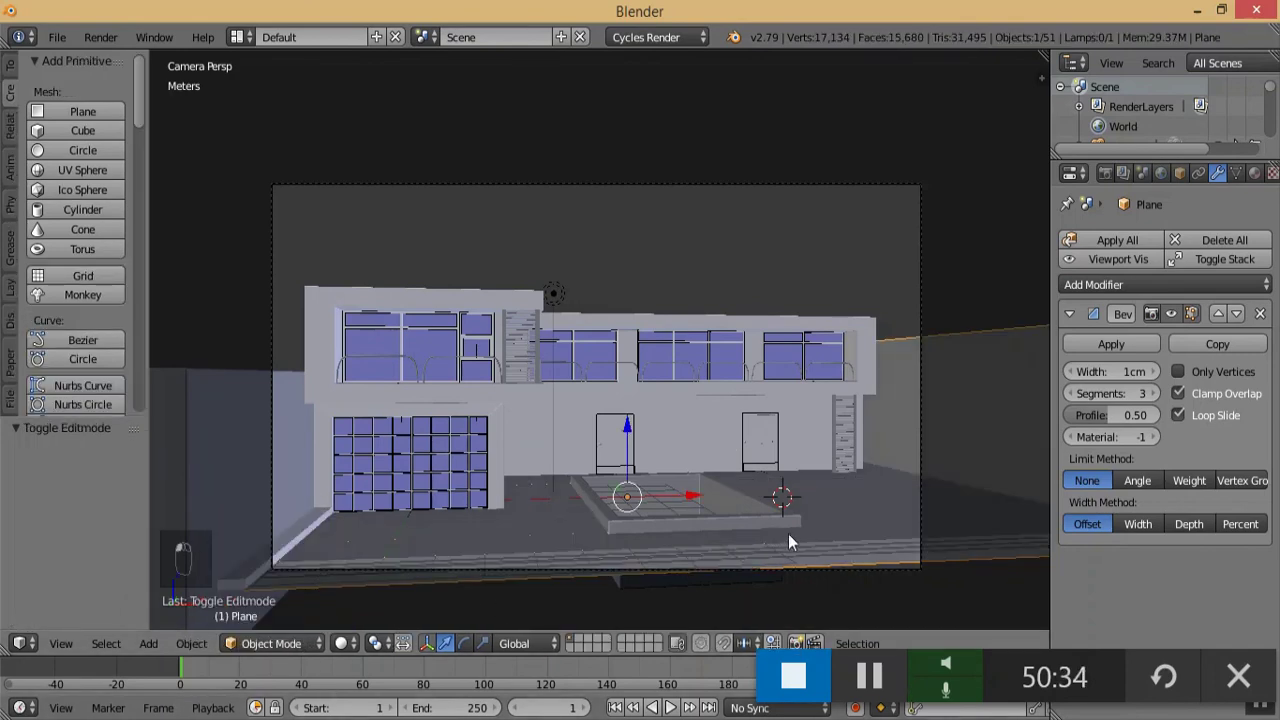
{"action": "key", "text": "KP_Subtract"}
{"action": "key", "text": "KP_Add"}
{"action": "key", "text": "KP_Add"}
{"action": "key", "text": "KP_Add"}
{"action": "key", "text": "KP_Add"}
{"action": "key", "text": "KP_Add"}
{"action": "key", "text": "KP_Add"}
{"action": "key", "text": "KP_Add"}
{"action": "key", "text": "KP_Add"}
{"action": "key", "text": "KP_Add"}
{"action": "key", "text": "KP_Add"}
{"action": "key", "text": "KP_Add"}
{"action": "key", "text": "KP_Add"}
{"action": "key", "text": "KP_Add"}
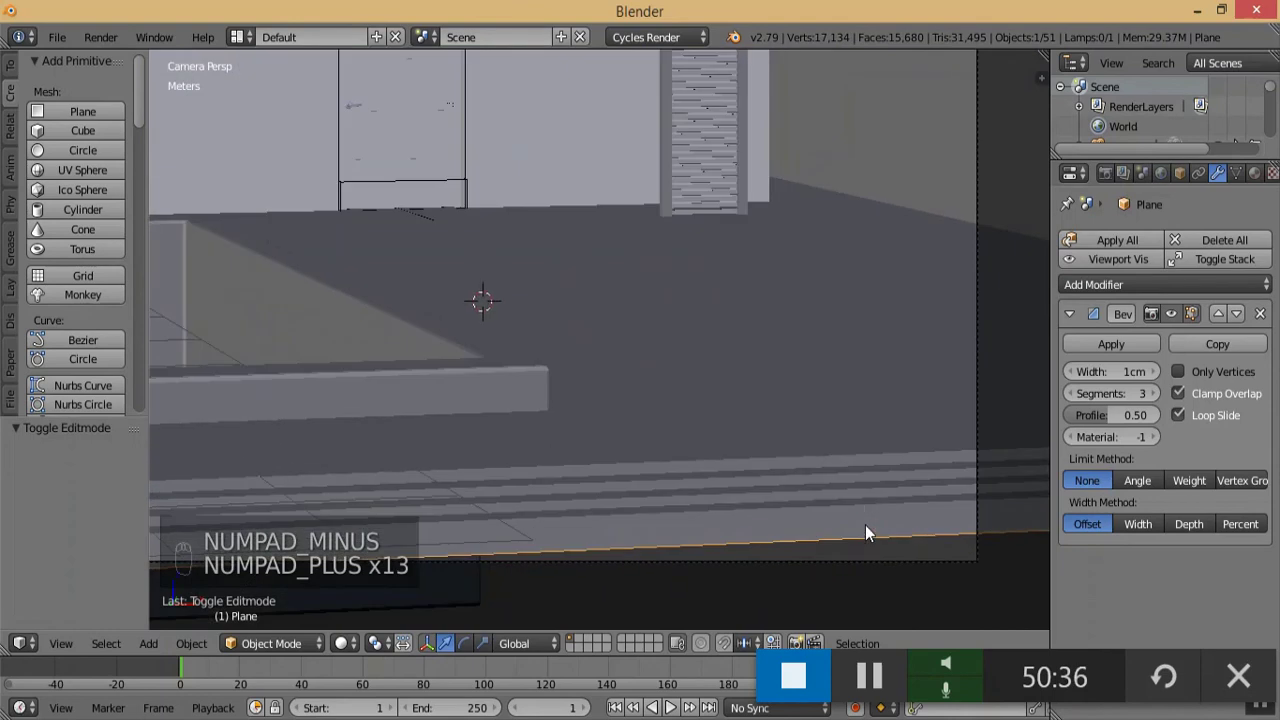
{"action": "key", "text": "shift+a"}
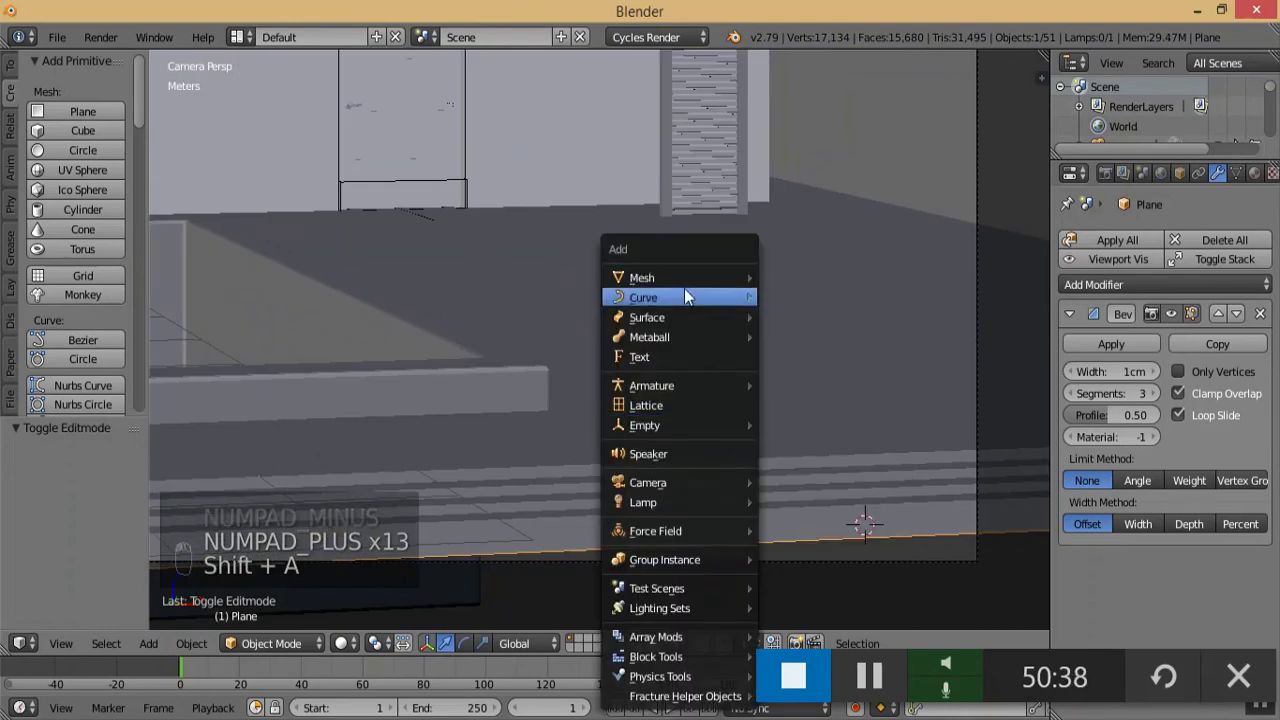
{"action": "mouse_move", "coordinate": [676, 276]}
{"action": "left_click", "coordinate": [809, 278]}
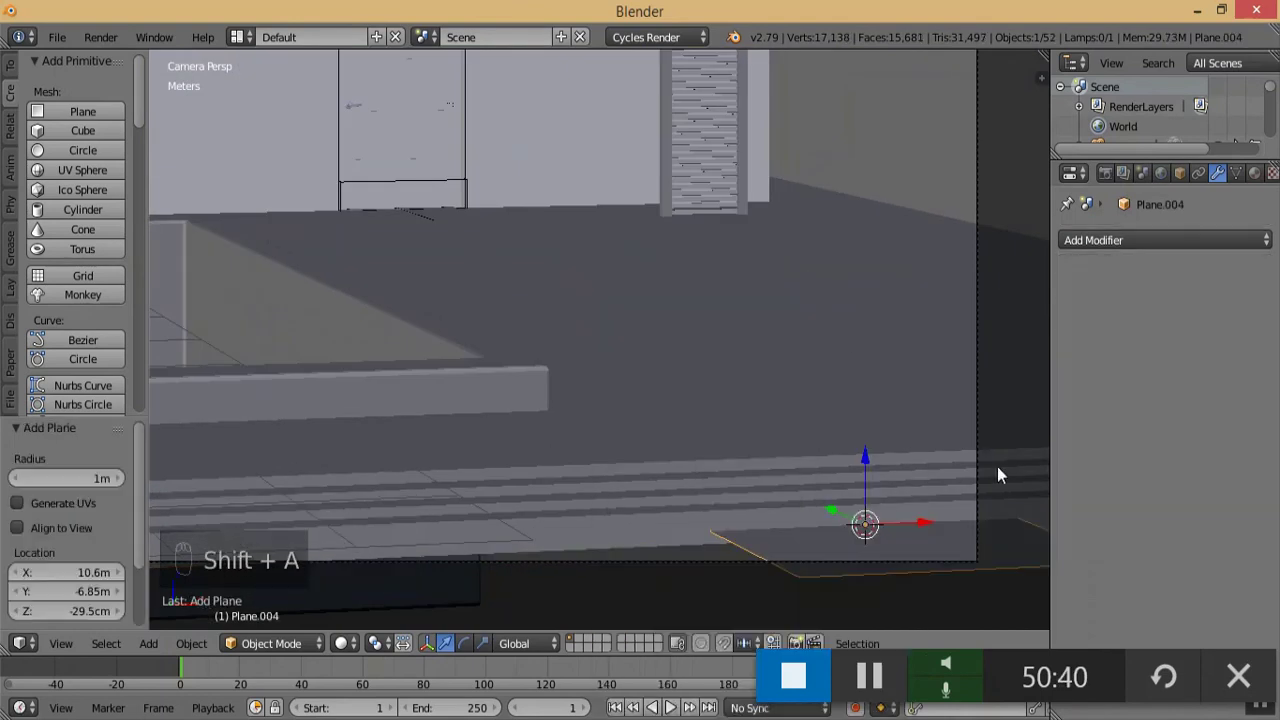
- Scale the new plane uniformly by a factor of about 6.97
{"action": "key", "text": "s"}
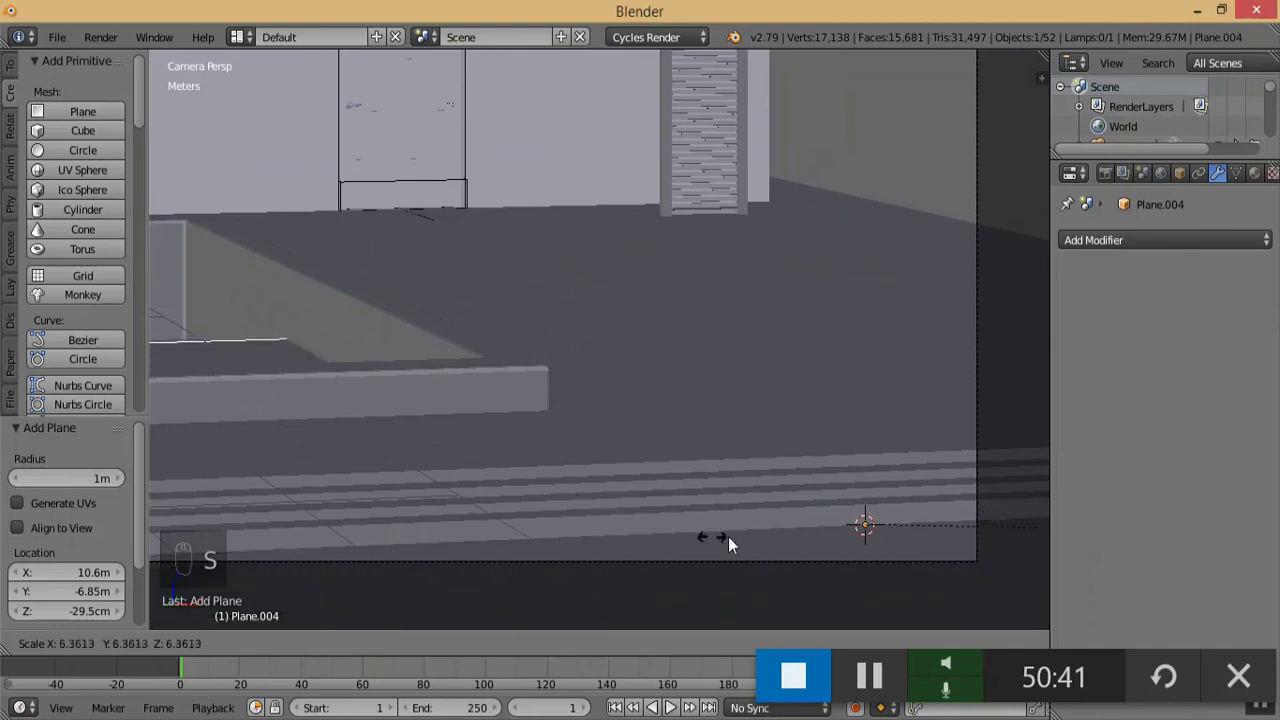
{"action": "left_click", "coordinate": [770, 545]}
{"action": "key", "text": "KP_7"}
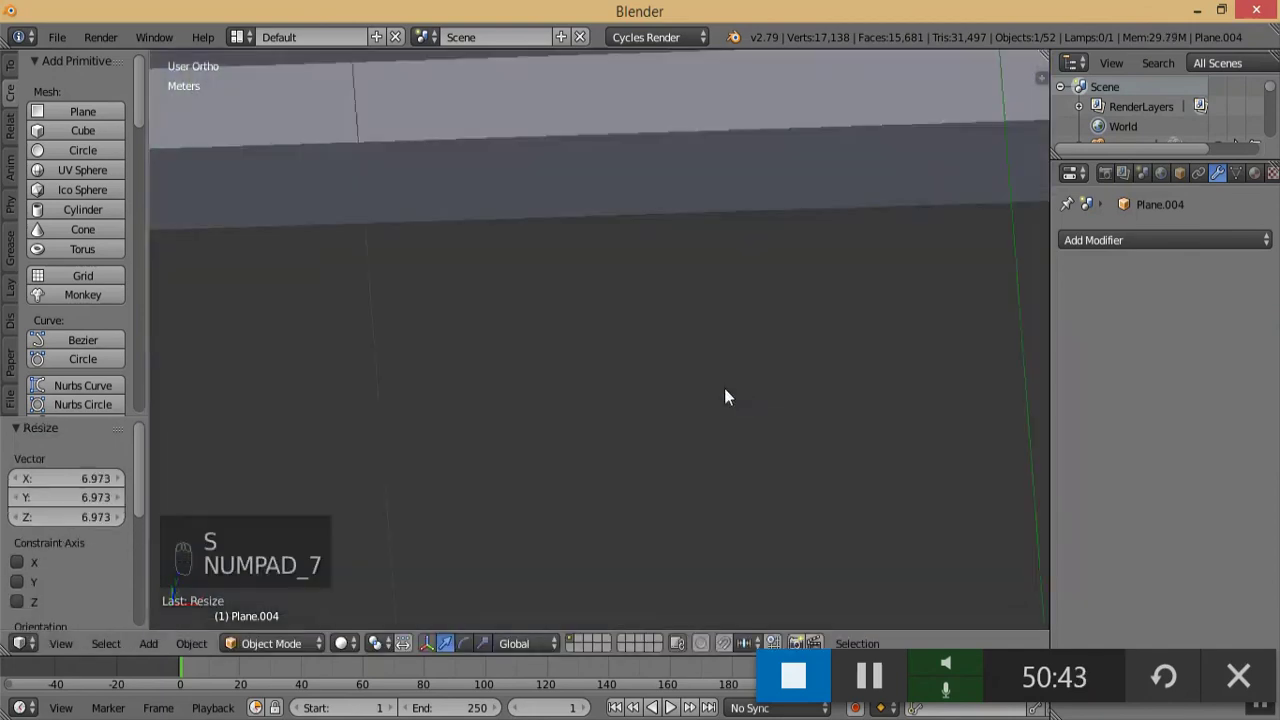
- In top view, scale the new plane along Y by about 0.145 and move it about -92.4 cm along Y beyond the front steps
{"action": "key", "text": "KP_Subtract"}
{"action": "key", "text": "KP_Subtract"}
{"action": "key", "text": "KP_Subtract"}
{"action": "key", "text": "KP_Subtract"}
{"action": "key", "text": "KP_Subtract"}
{"action": "key", "text": "KP_Subtract"}
{"action": "key", "text": "KP_Subtract"}
{"action": "key", "text": "KP_Subtract"}
{"action": "key", "text": "KP_Subtract"}
{"action": "key", "text": "KP_Subtract"}
{"action": "key", "text": "KP_Subtract"}
{"action": "key", "text": "KP_Subtract"}
{"action": "key", "text": "KP_Subtract"}
{"action": "key", "text": "KP_Subtract"}
{"action": "key", "text": "KP_Subtract"}
{"action": "key", "text": "KP_Subtract"}
{"action": "key", "text": "KP_Subtract"}
{"action": "key", "text": "KP_Subtract"}
{"action": "key", "text": "KP_Subtract"}
{"action": "key", "text": "KP_Subtract"}
{"action": "key", "text": "KP_Subtract"}
{"action": "key", "text": "KP_Subtract"}
{"action": "key", "text": "KP_Subtract"}
{"action": "key", "text": "KP_Subtract"}
{"action": "key", "text": "KP_Subtract"}
{"action": "key", "text": "KP_Subtract"}
{"action": "key", "text": "KP_Subtract"}
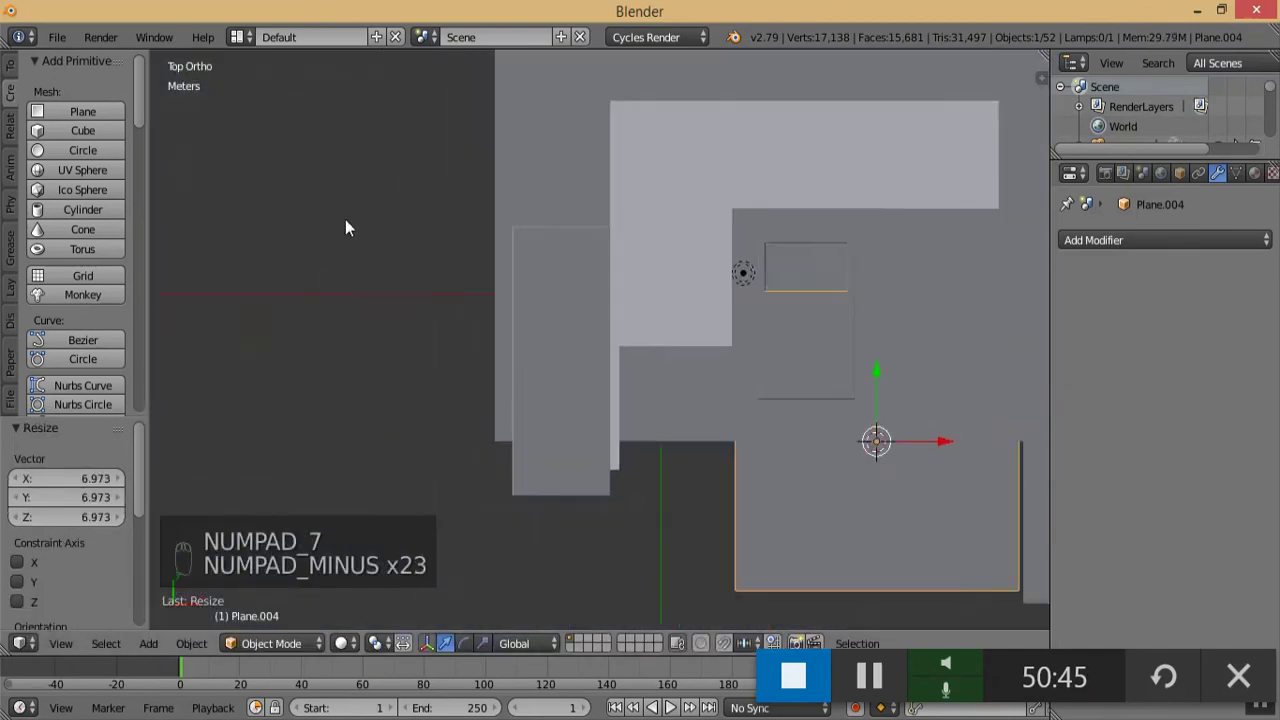
{"action": "key", "text": "KP_Add"}
{"action": "key", "text": "KP_Add"}
{"action": "key", "text": "KP_Add"}
{"action": "key", "text": "KP_Add"}
{"action": "key", "text": "KP_Add"}
{"action": "key", "text": "s"}
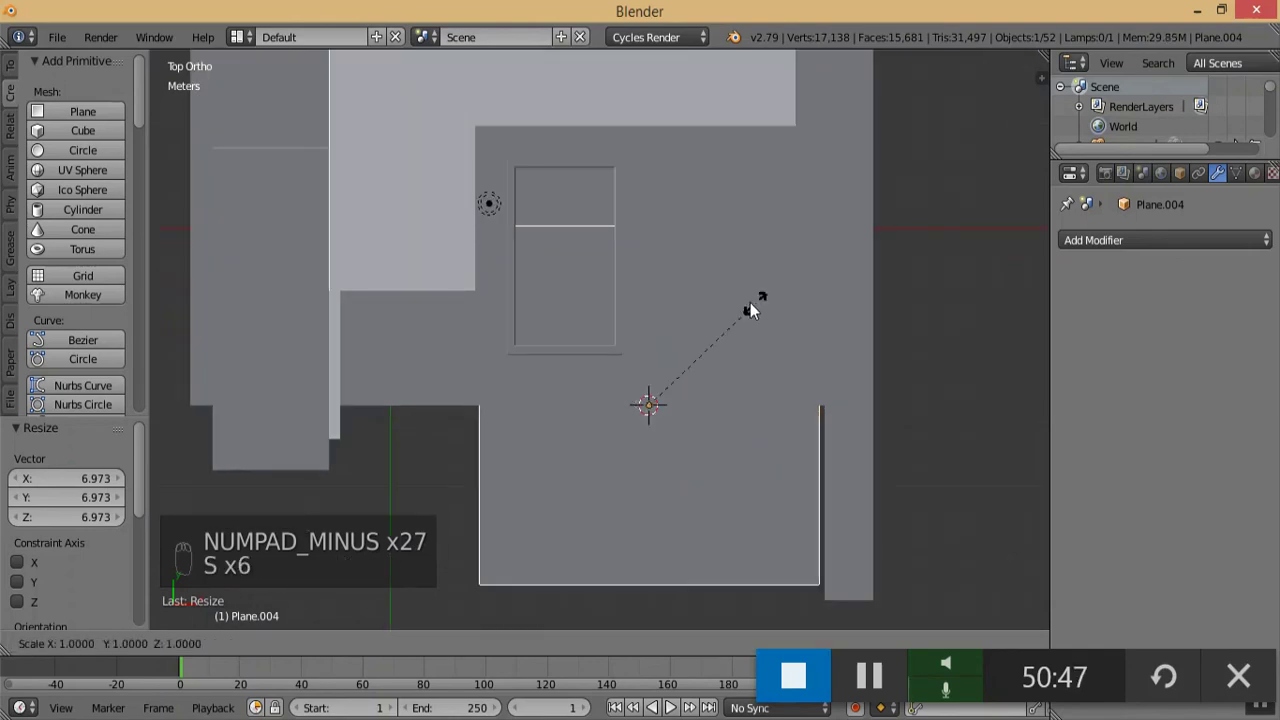
{"action": "key", "text": "y"}
{"action": "left_click", "coordinate": [643, 333]}
{"action": "key", "text": "g"}
{"action": "key", "text": "y"}
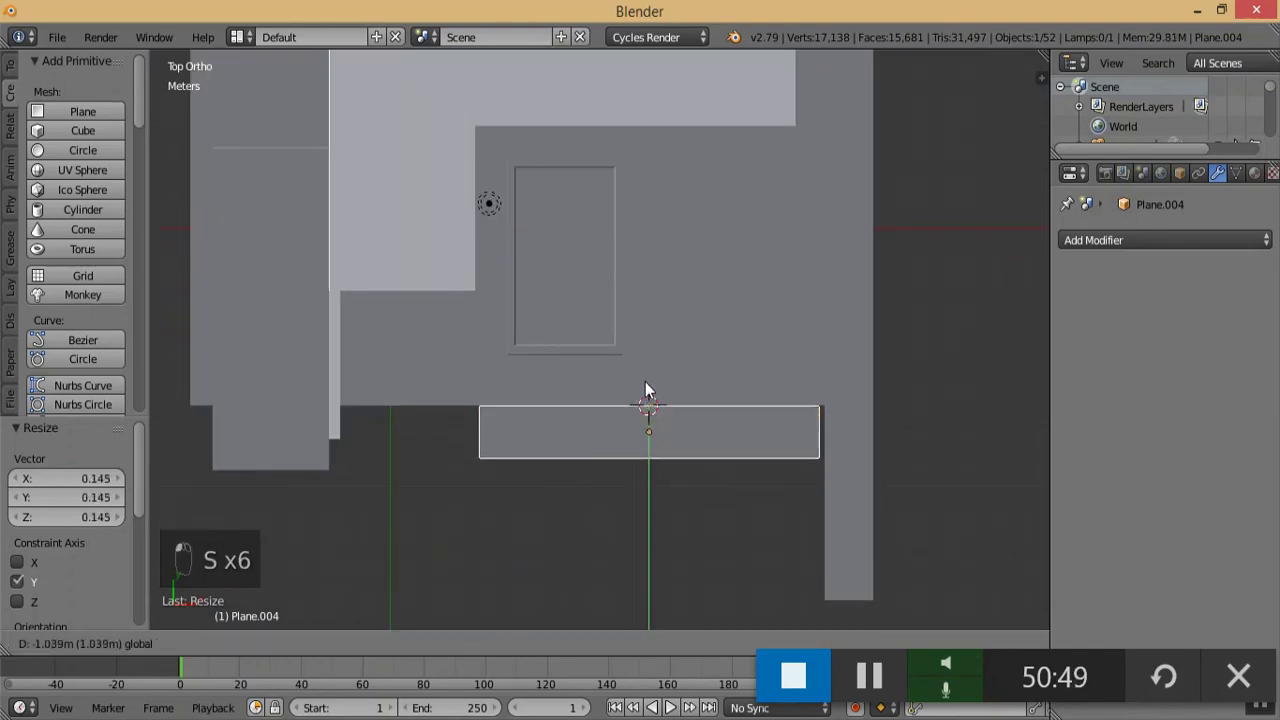
{"action": "left_click", "coordinate": [662, 368]}
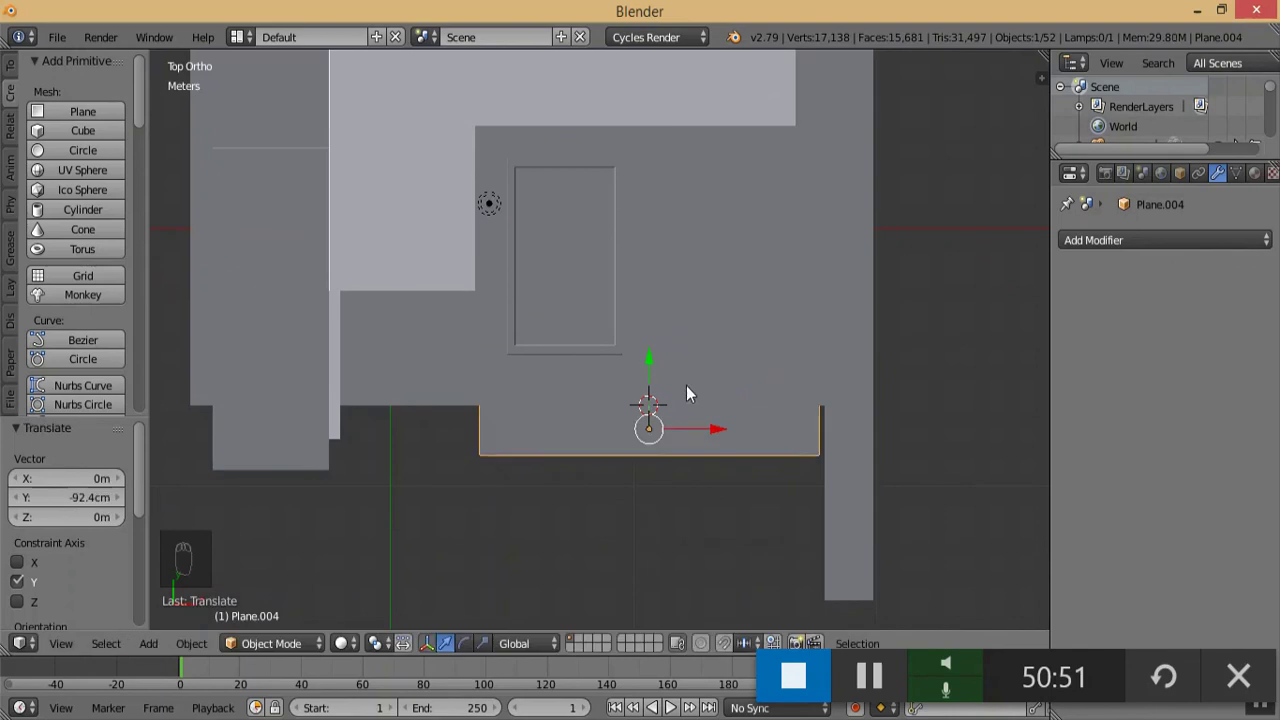
- Move the plane about -3.12 m along X and scale it along X by about 1.48 to span the front between the side walls
{"action": "key", "text": "g"}
{"action": "key", "text": "x"}
{"action": "left_click", "coordinate": [640, 432]}
{"action": "key", "text": "s"}
{"action": "key", "text": "x"}
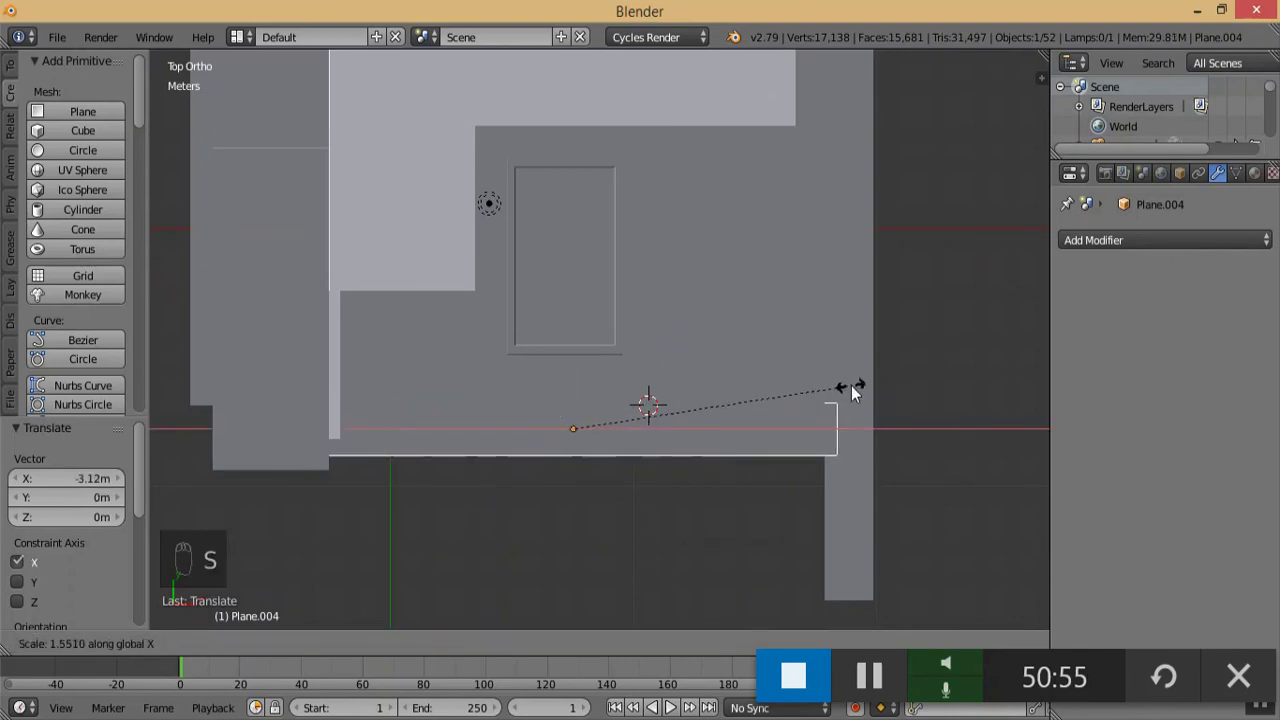
{"action": "left_click", "coordinate": [838, 388]}
- Examine the lower ground strip in front of the steps and the whole building through the camera
{"action": "key", "text": "KP_0"}
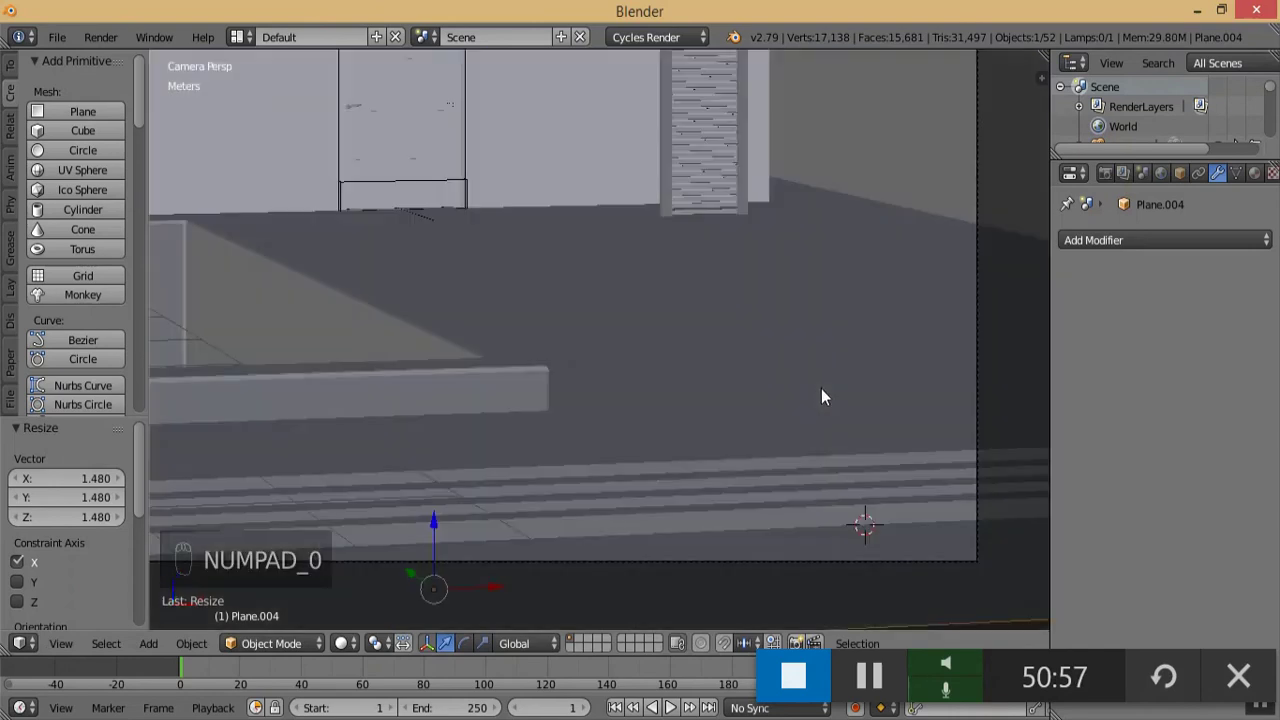
{"action": "key", "text": "KP_Subtract"}
{"action": "key", "text": "KP_Subtract"}
{"action": "key", "text": "KP_Subtract"}
{"action": "key", "text": "KP_Subtract"}
{"action": "key", "text": "KP_Subtract"}
{"action": "key", "text": "KP_Subtract"}
{"action": "key", "text": "KP_Subtract"}
{"action": "key", "text": "KP_Subtract"}
{"action": "key", "text": "KP_Subtract"}
{"action": "key", "text": "KP_Subtract"}
{"action": "key", "text": "KP_Subtract"}
{"action": "key", "text": "KP_Subtract"}
{"action": "key", "text": "KP_Subtract"}
{"action": "key", "text": "KP_Add"}
{"action": "key", "text": "KP_Add"}
{"action": "key", "text": "KP_Add"}
{"action": "key", "text": "KP_Subtract"}
{"action": "key", "text": "KP_Subtract"}
{"action": "key", "text": "KP_Subtract"}
{"action": "key", "text": "KP_Subtract"}
{"action": "key", "text": "KP_Add"}
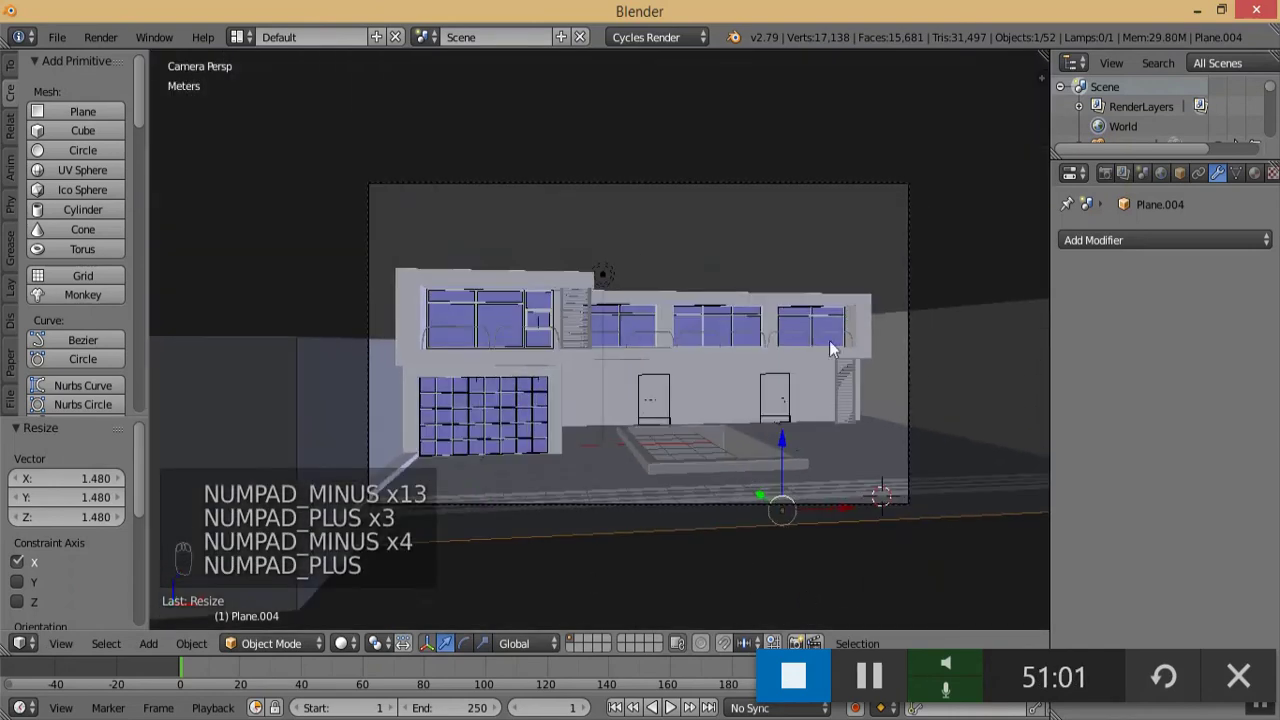